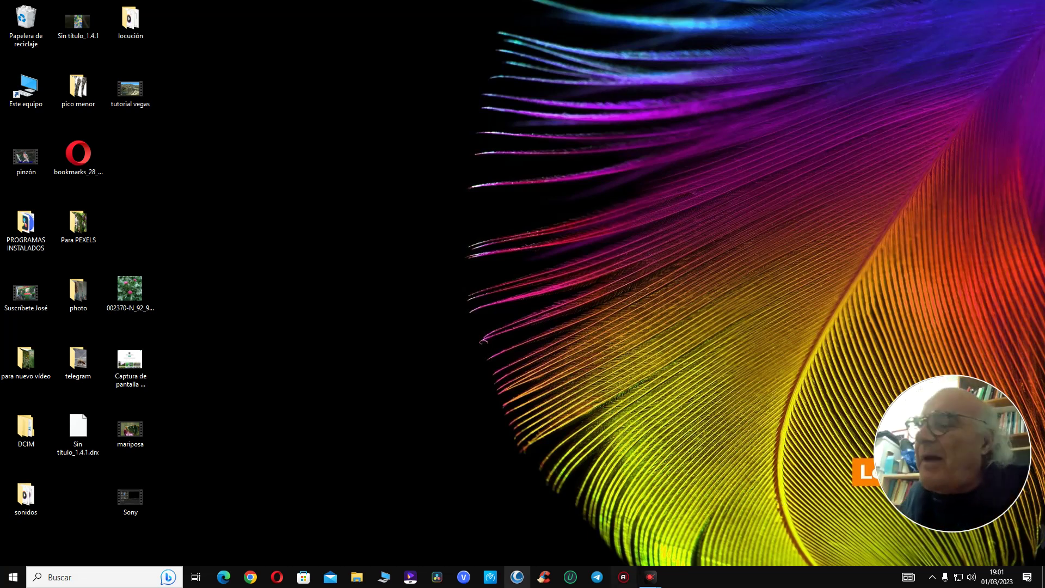
- Launch DaVinci Resolve and create a new local project named "tutorial de Davinci"
click(437, 576)
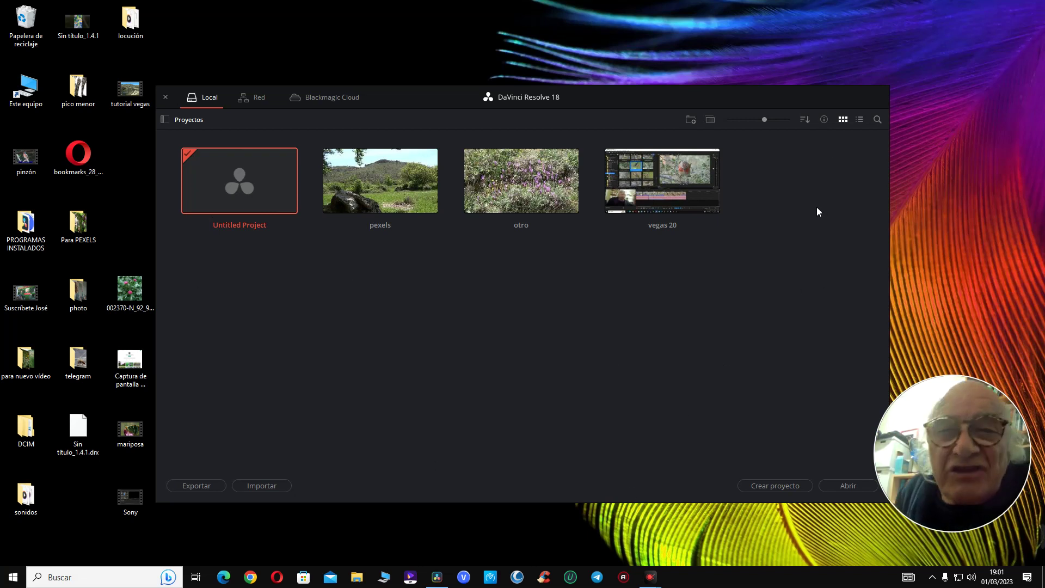
drag(923, 439, 934, 452)
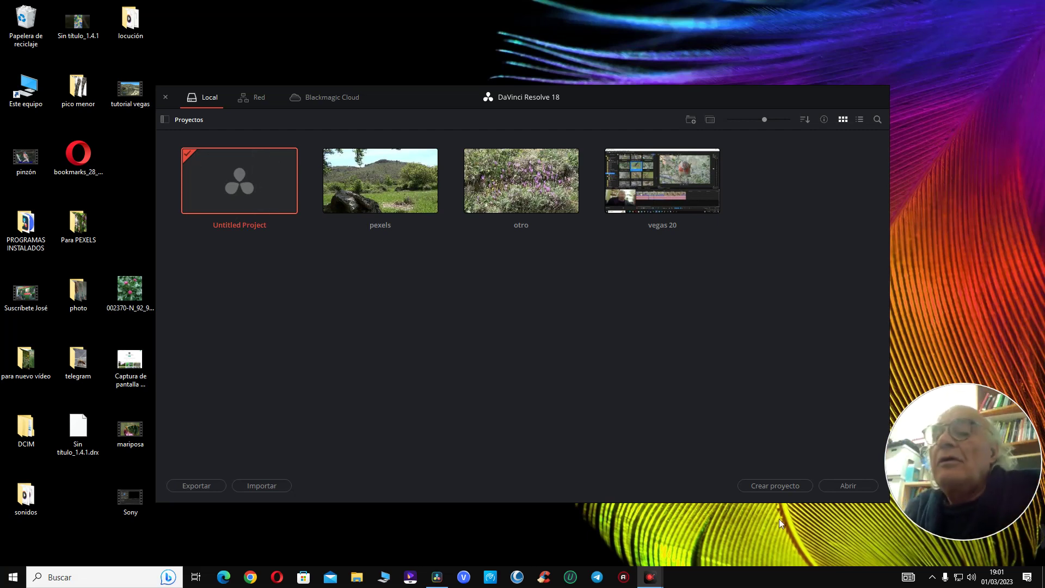
click(791, 486)
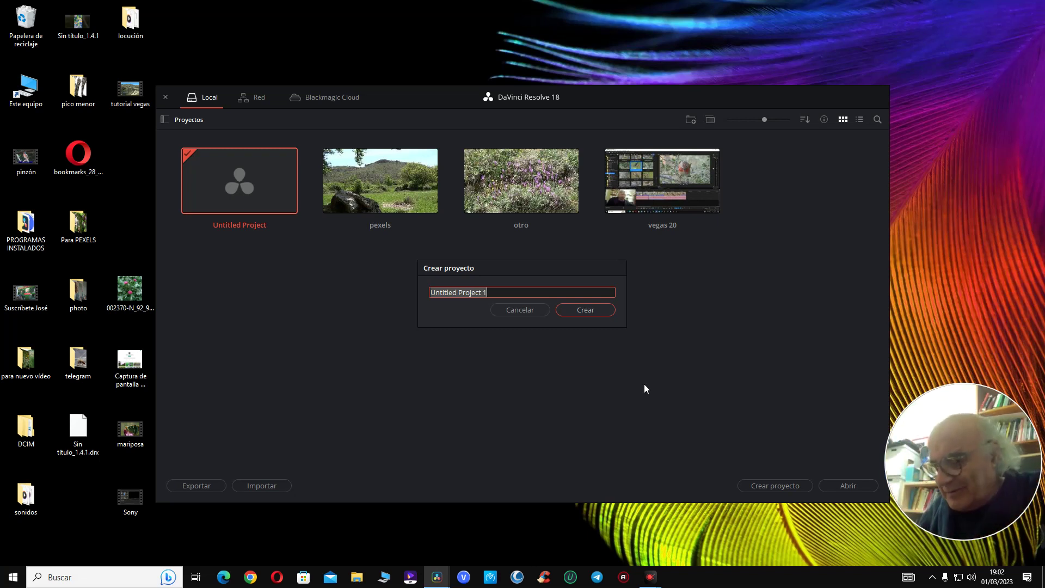
text(tutor)
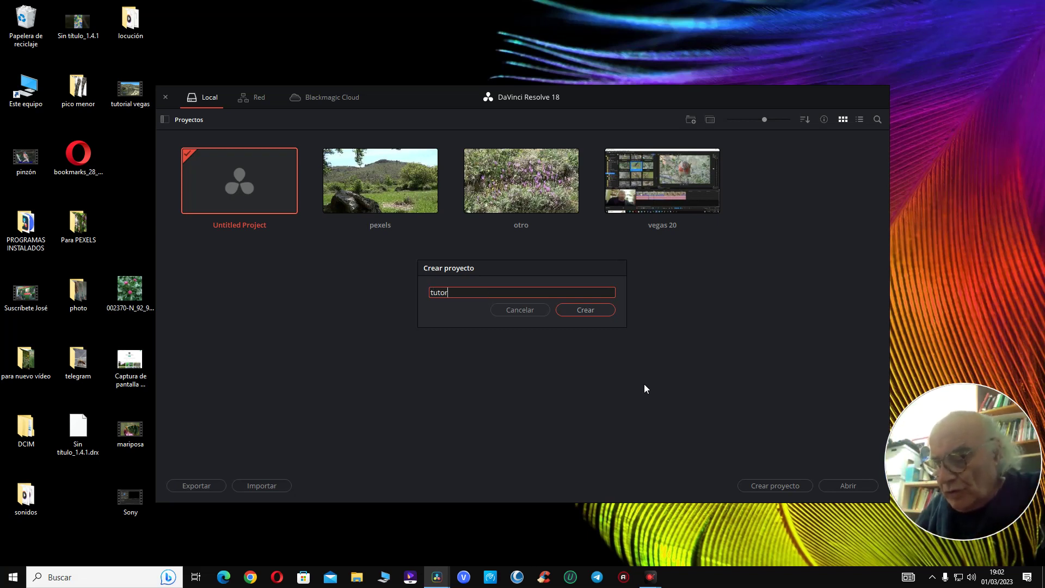
text(ial de )
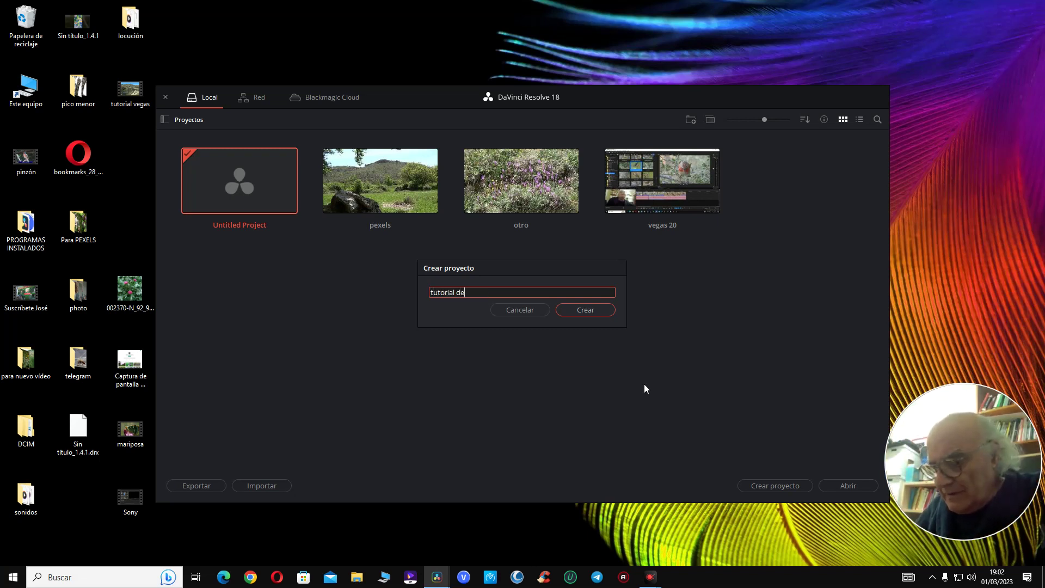
text(Davinci)
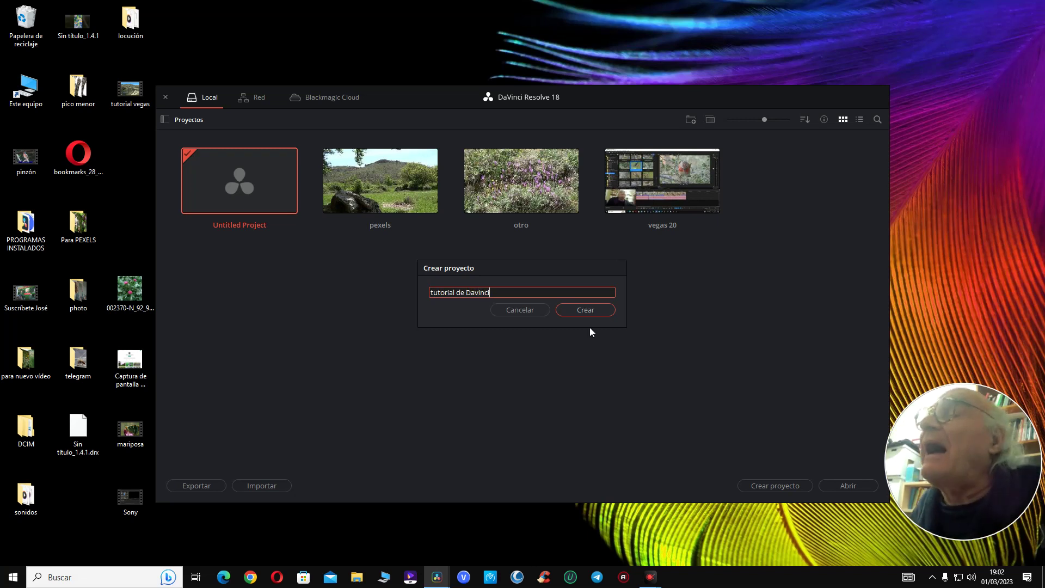
click(586, 310)
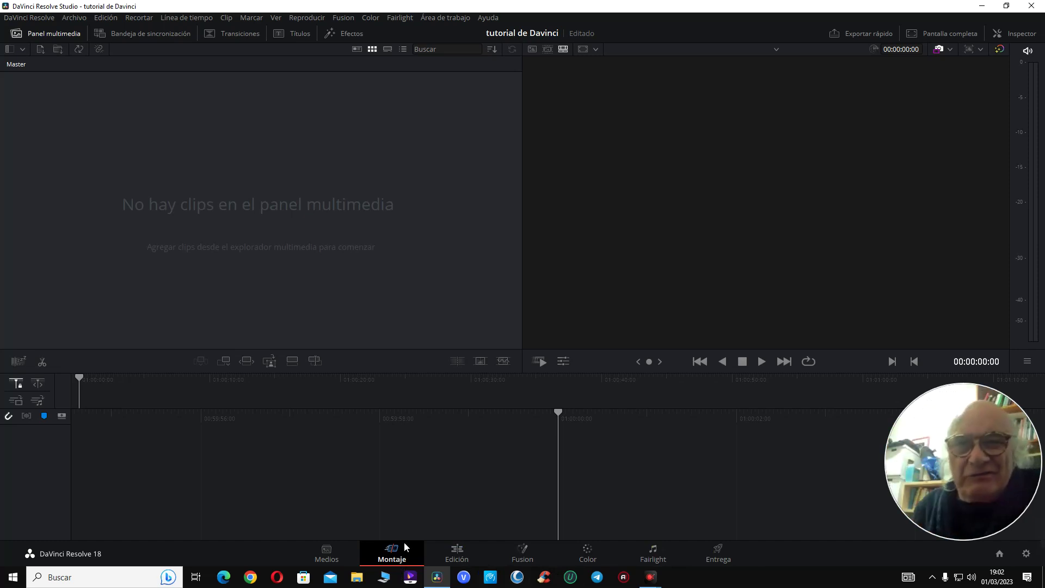
- On the Media page, browse the WD_BLACK (H:) drive to the Ebro ladera folder inside Ebro
click(321, 550)
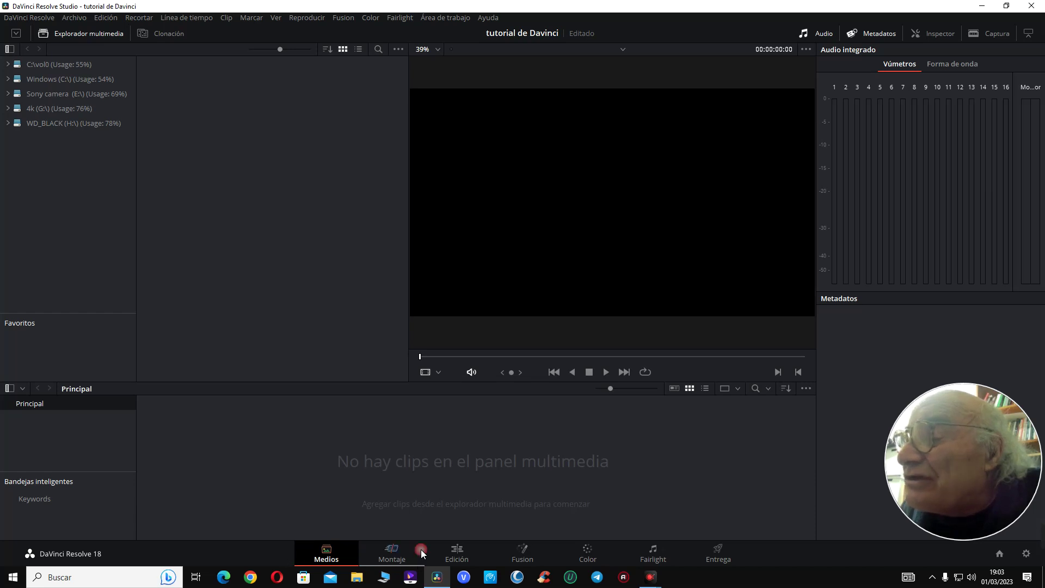
click(458, 554)
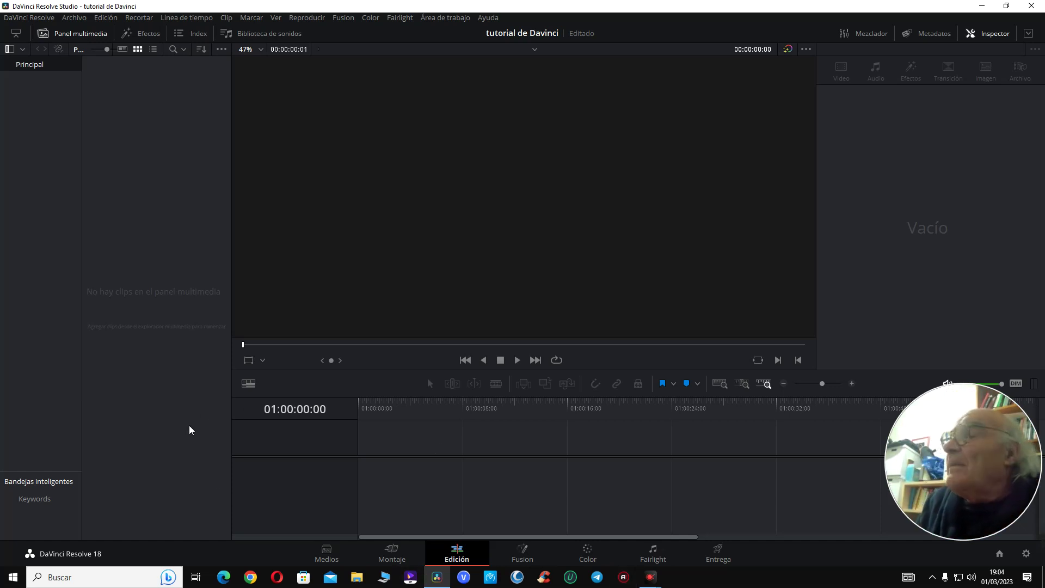
click(316, 554)
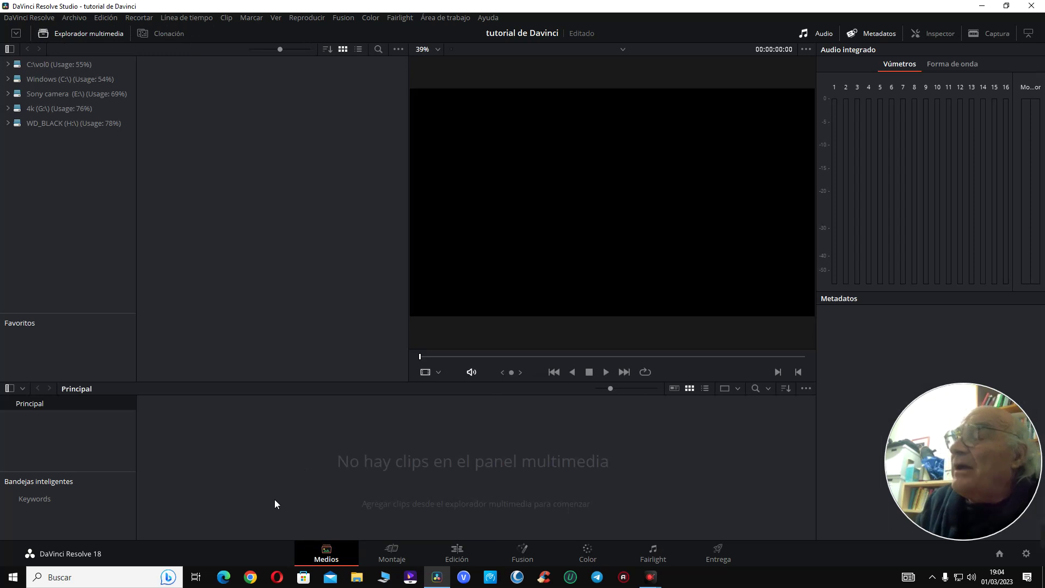
click(31, 125)
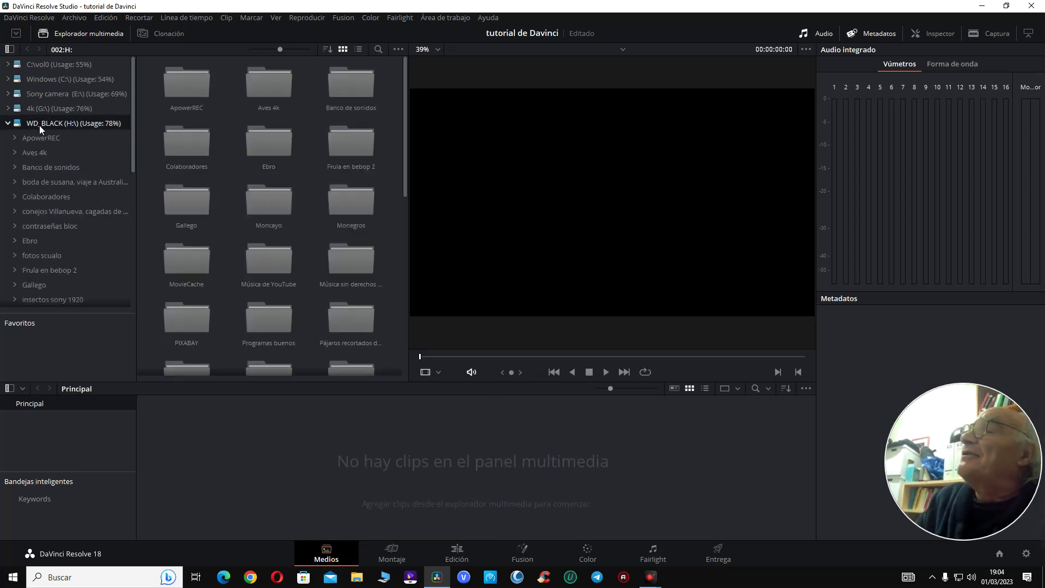
click(283, 147)
double_click(283, 146)
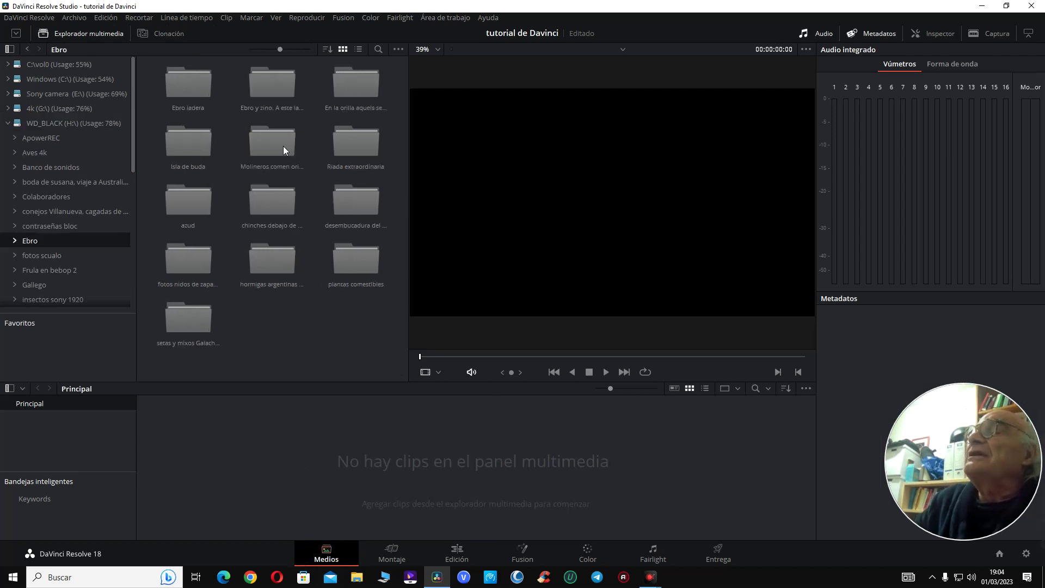
click(204, 92)
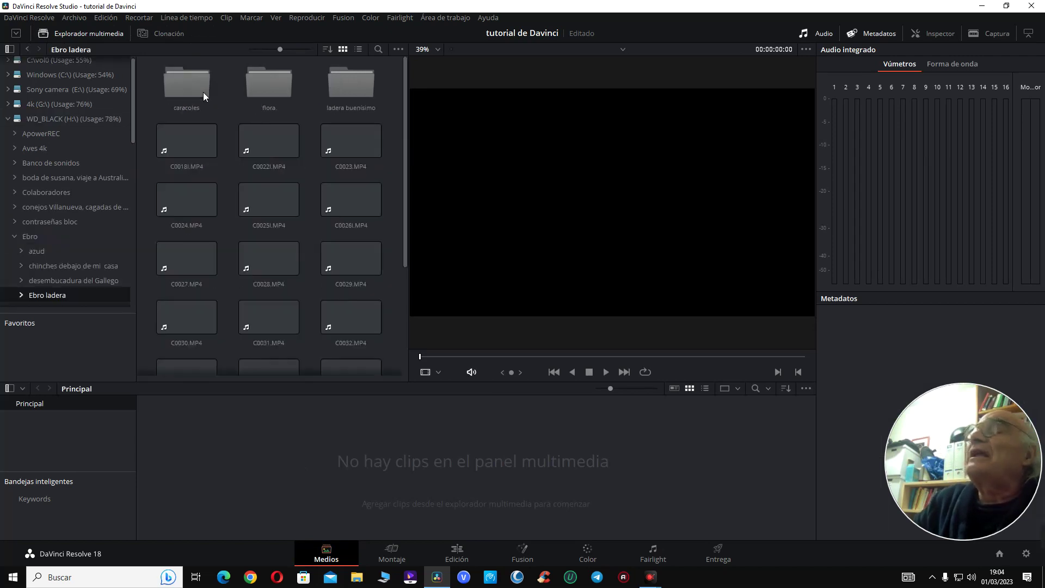
- Preview clips C0018I, C0022I and C0023, then add C0018I.MP4 to the media pool, changing the project frame rate to match it
click(201, 139)
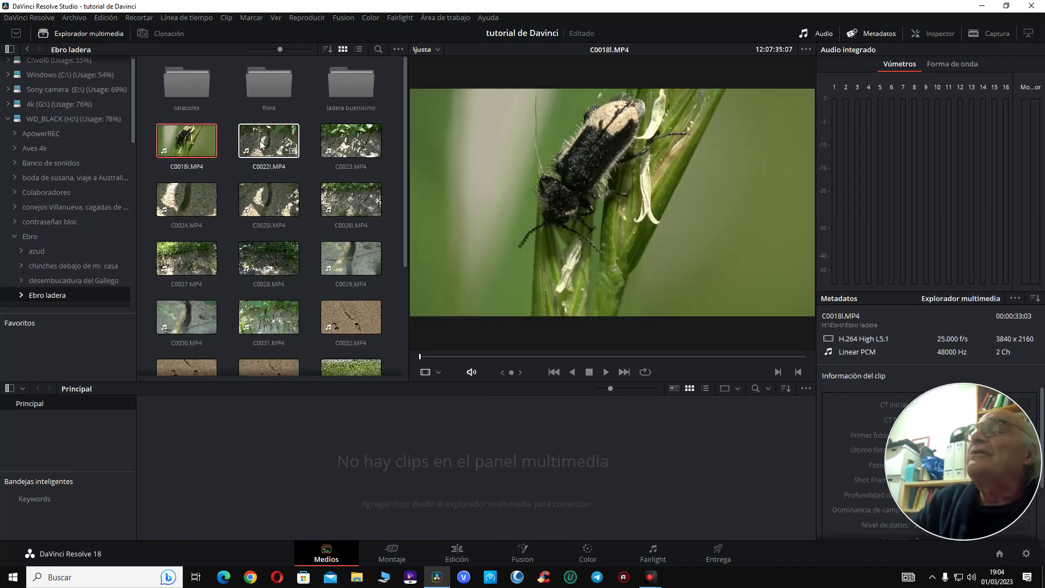
click(275, 141)
click(340, 142)
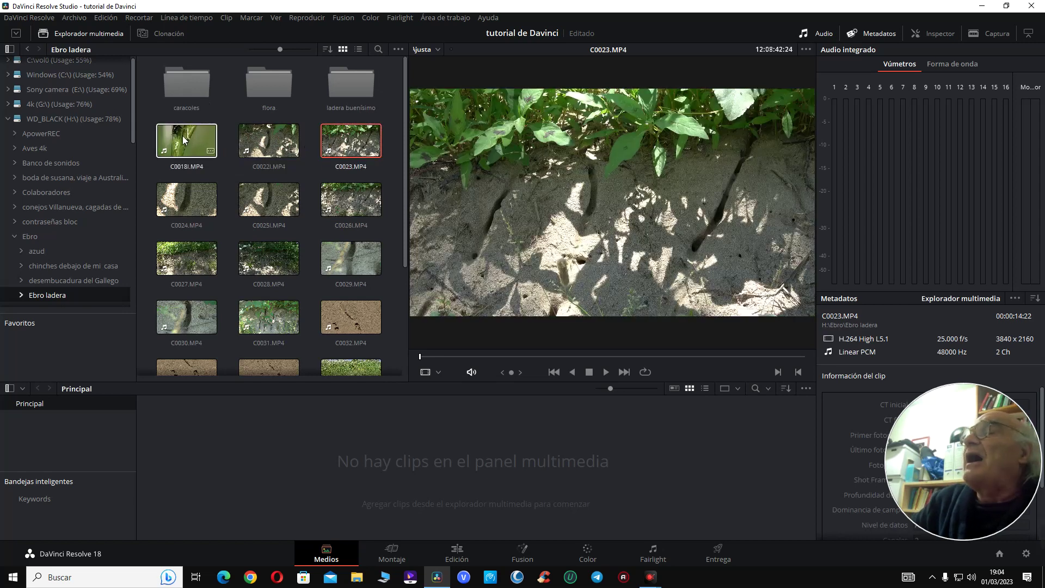
drag(186, 140, 263, 435)
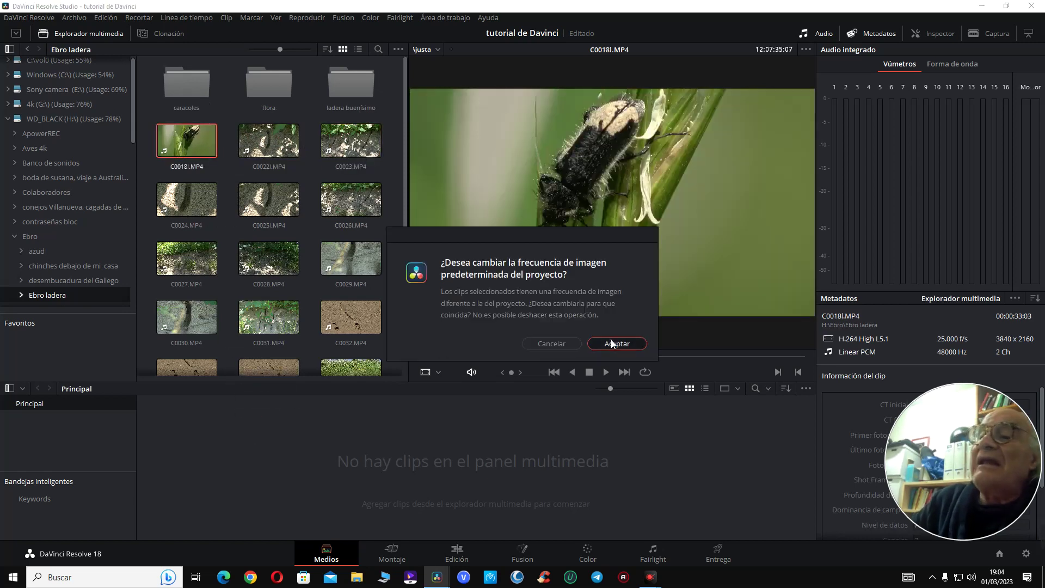
click(611, 338)
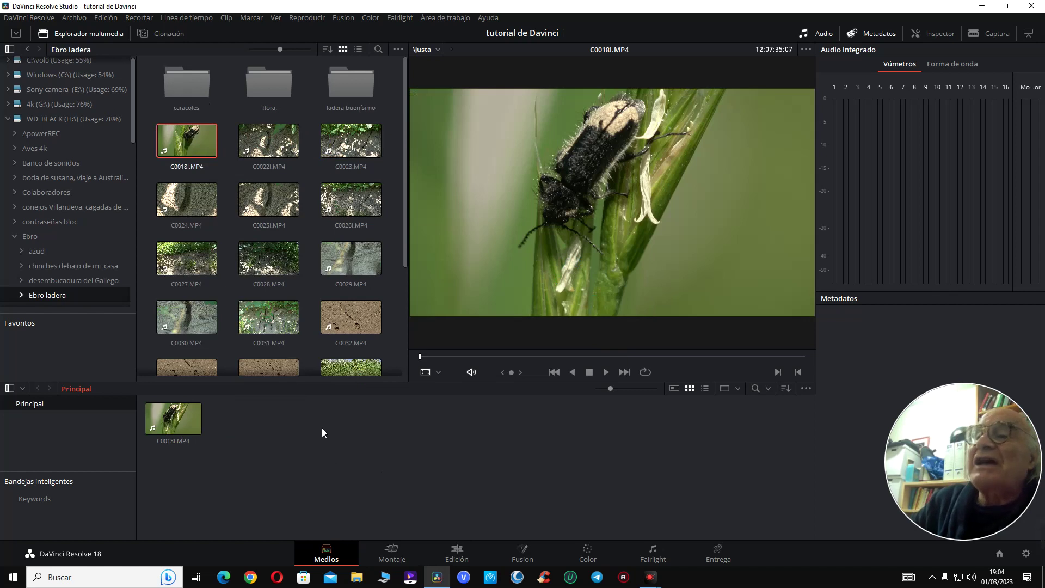
- On the Edit page, place C0018I.MP4 at the start of a new timeline
click(457, 552)
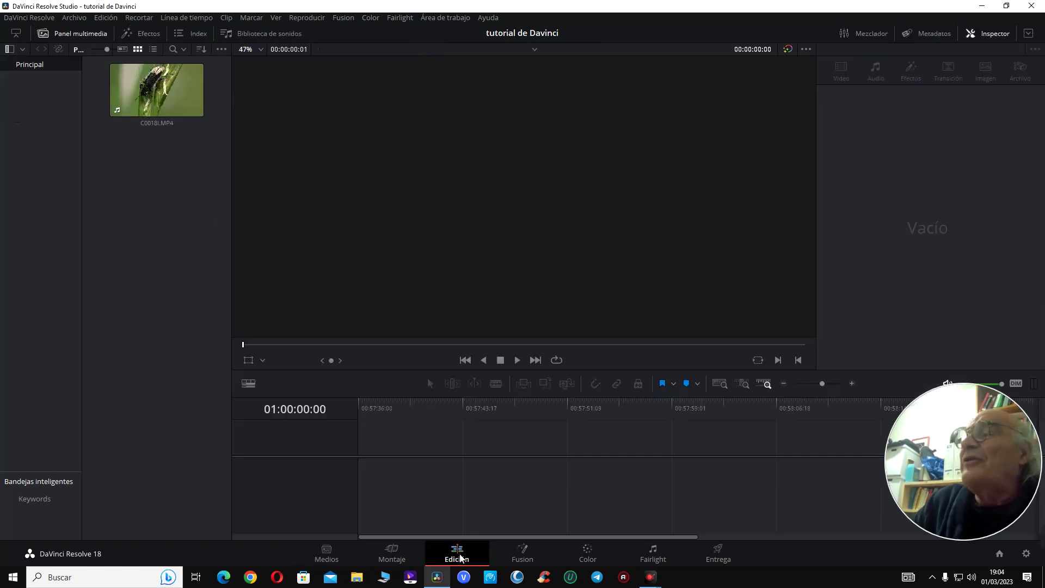
drag(200, 117, 409, 478)
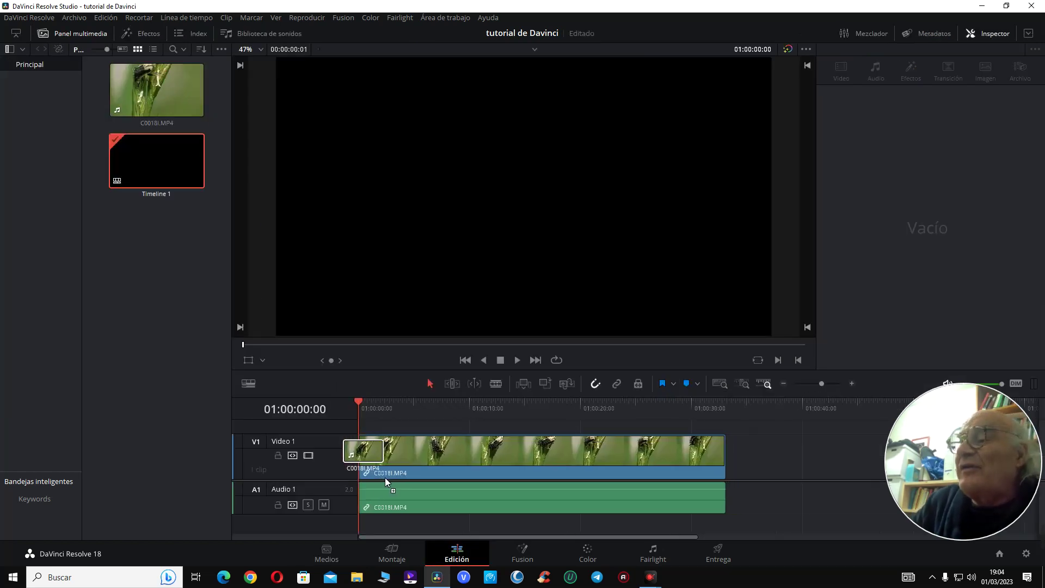
click(423, 471)
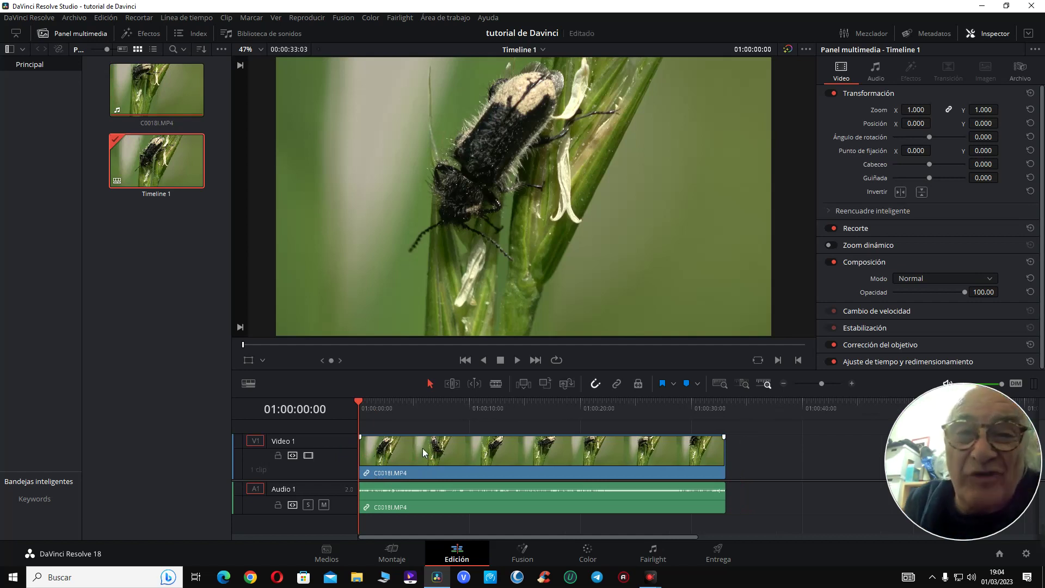
- Delete the video and audio parts of C0018I.MP4 from the timeline
click(452, 445)
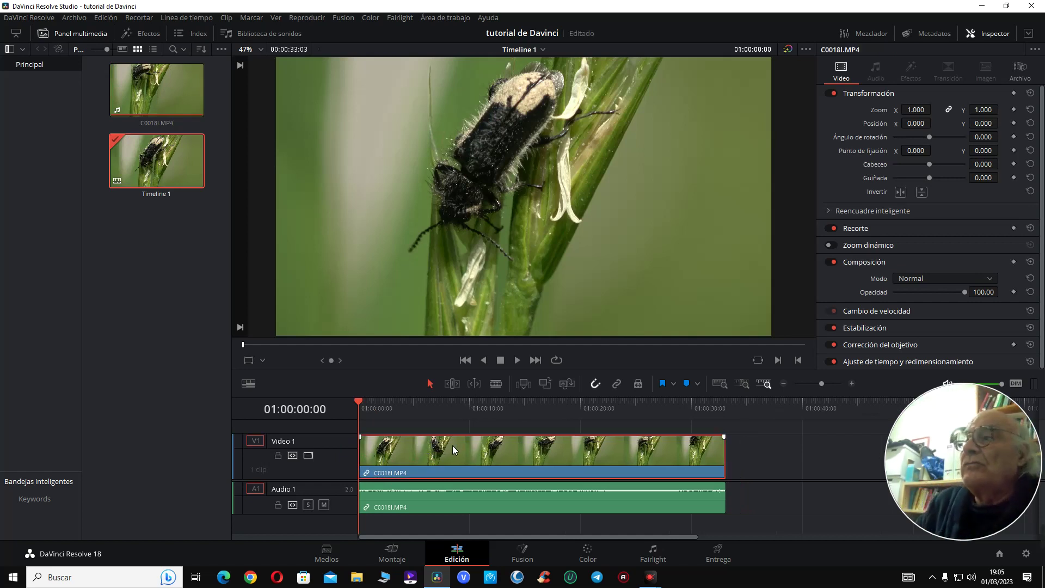
key(Delete)
click(496, 511)
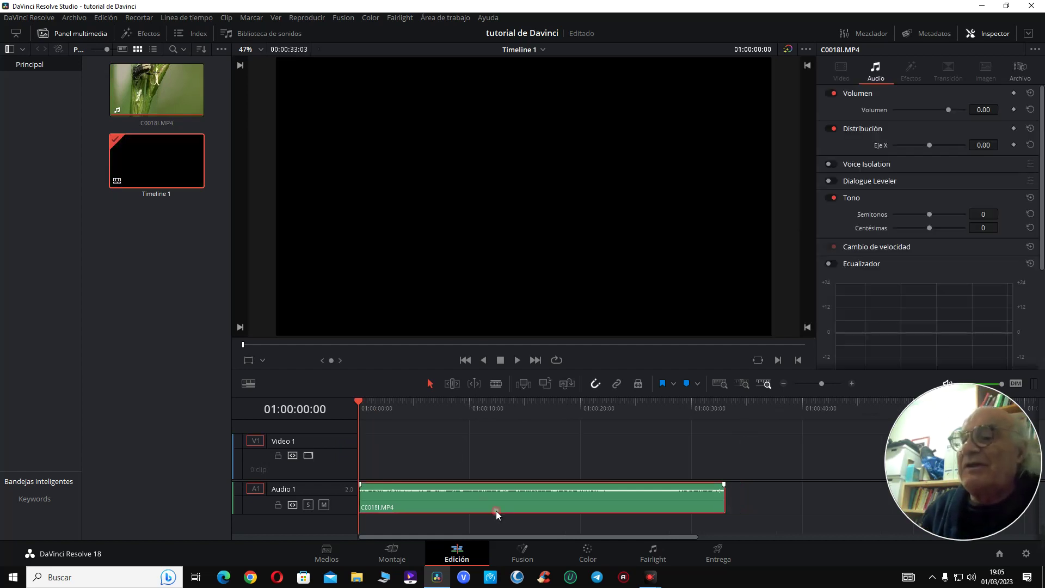
key(Delete)
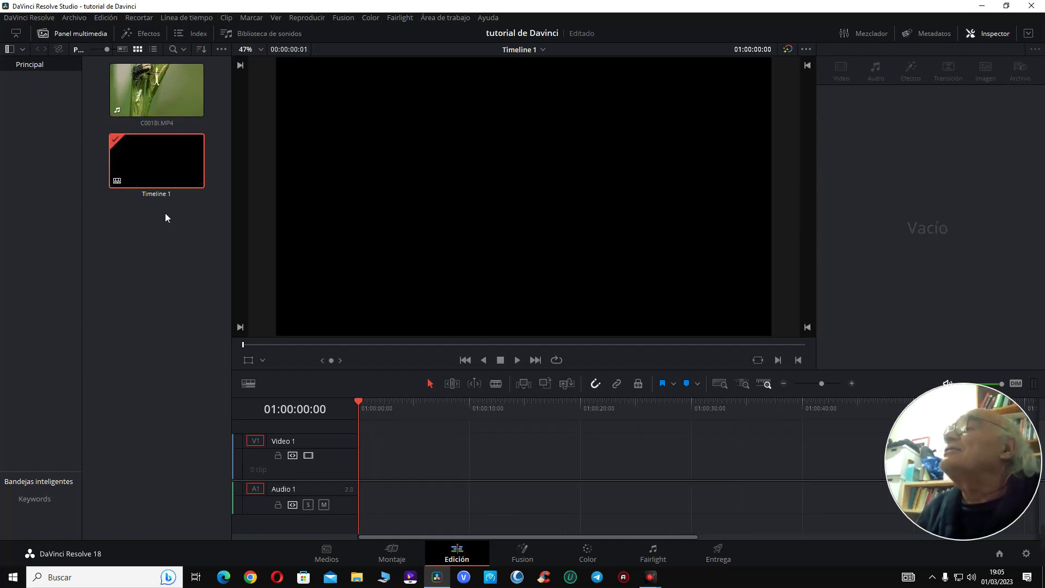
- Delete both Timeline 1 and the C0018I.MP4 clip from the media pool
click(178, 144)
ctrl+click(172, 96)
key(Delete)
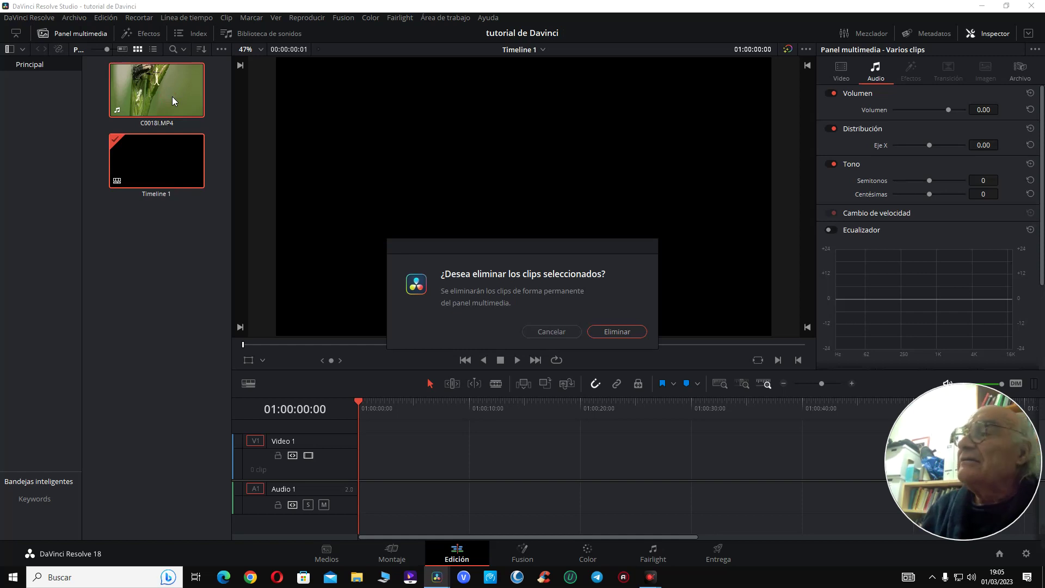
click(617, 331)
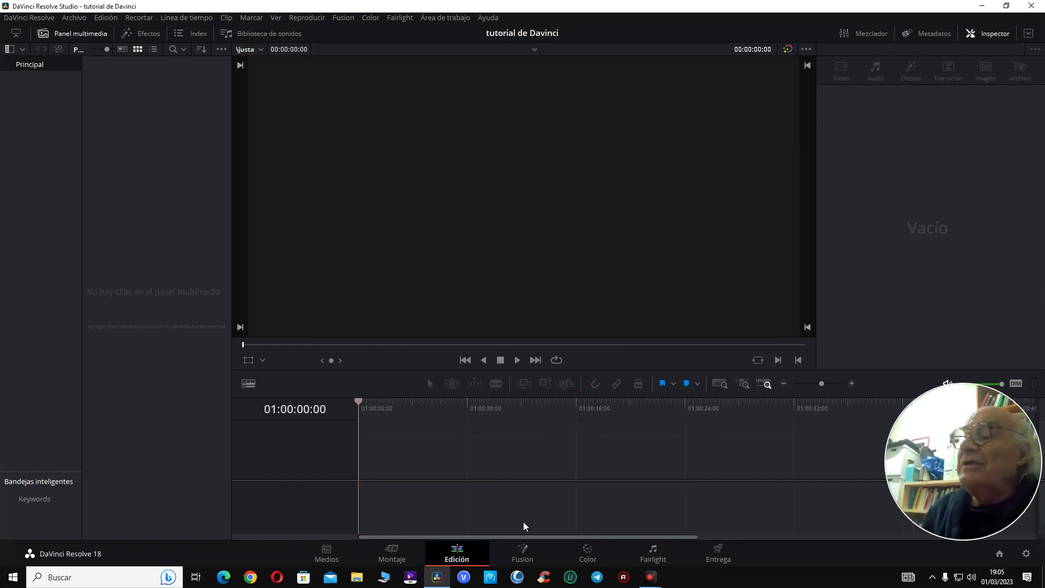
- With the Edit page active, switch to File Explorer, open the WD_BLACK (H:) drive and shift the window away from the media pool
click(327, 553)
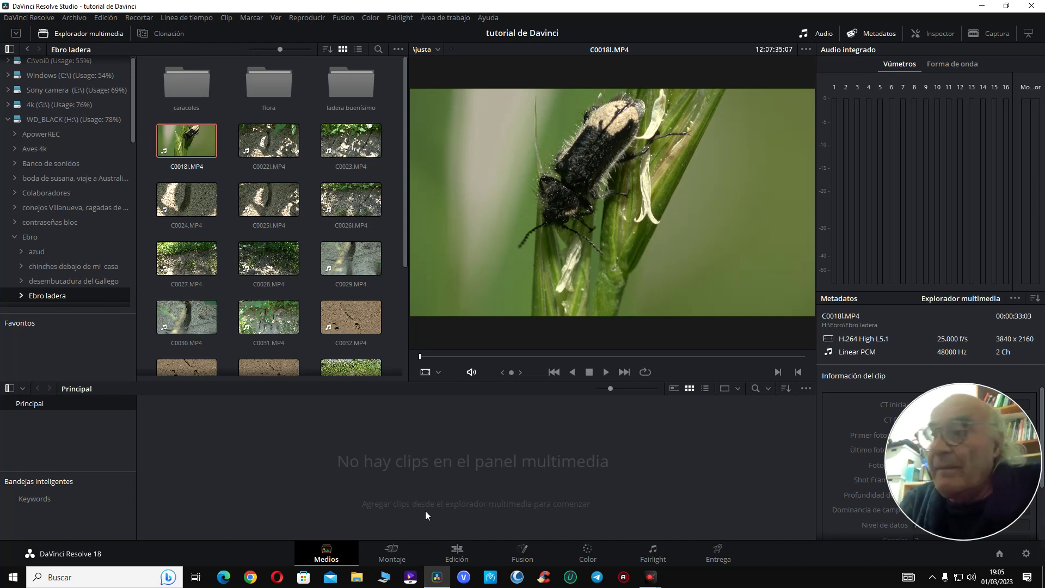
click(453, 550)
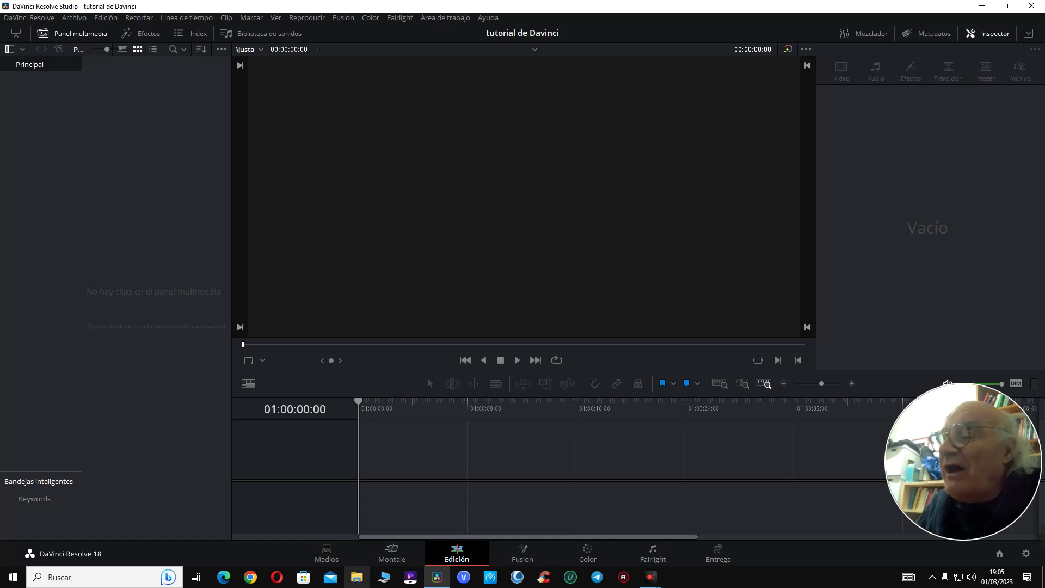
click(387, 578)
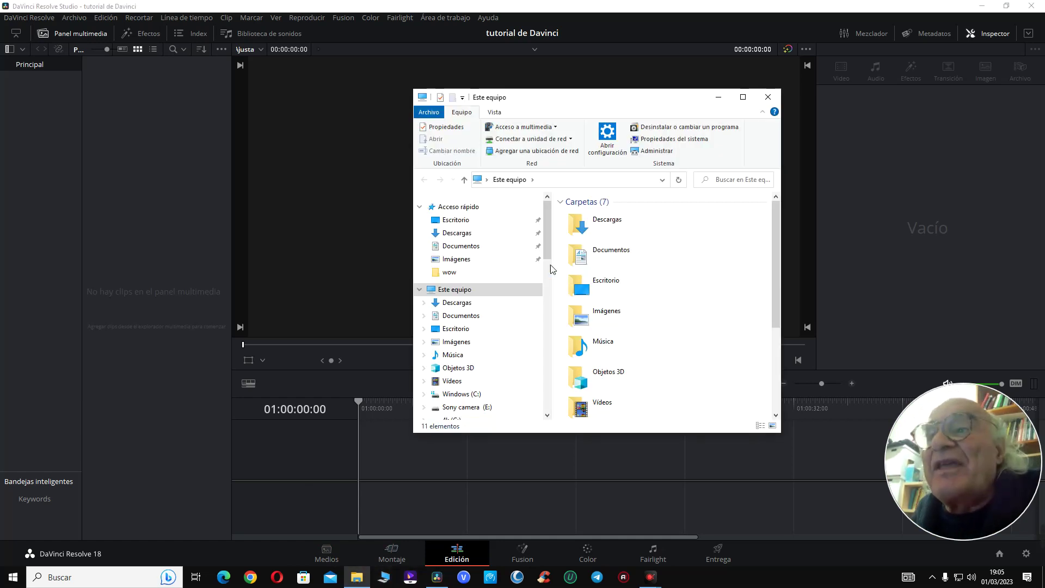
scroll(626, 256, down, 3)
click(619, 399)
double_click(619, 399)
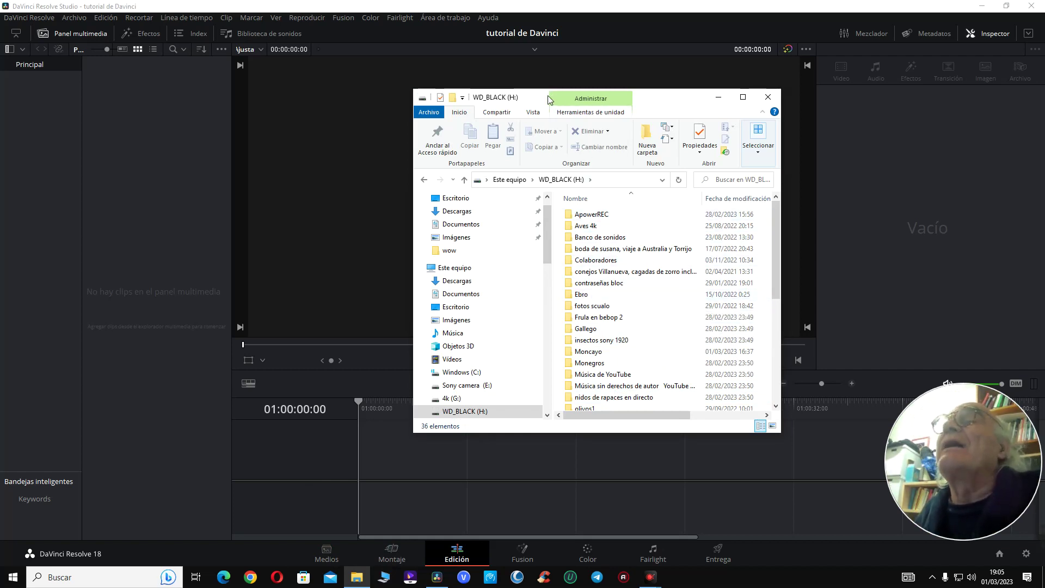
drag(551, 98, 623, 103)
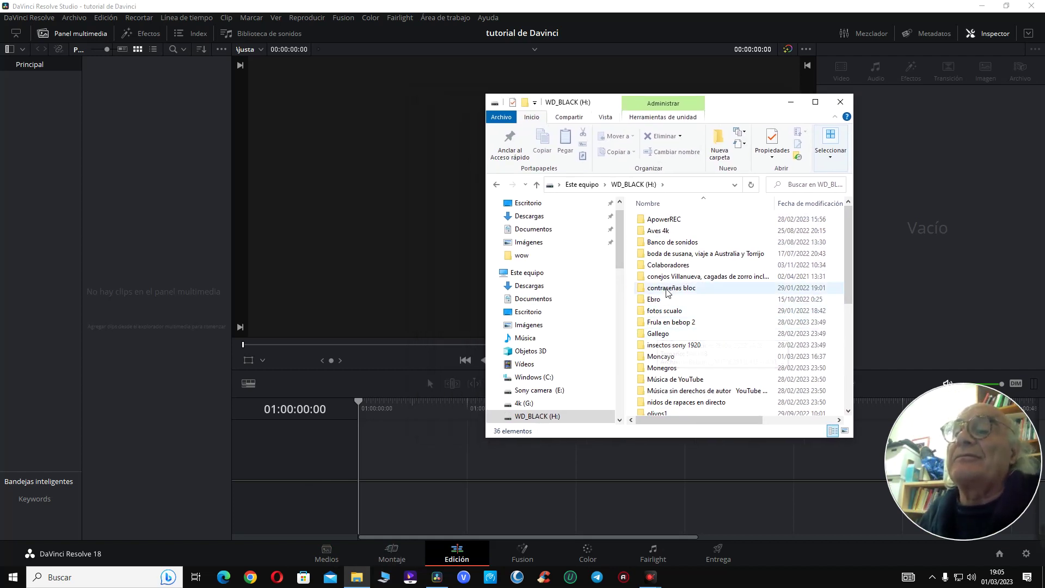
- Open the Ebro ladera folder inside Ebro and move the window up to uncover the empty timeline
scroll(670, 372, down, 3)
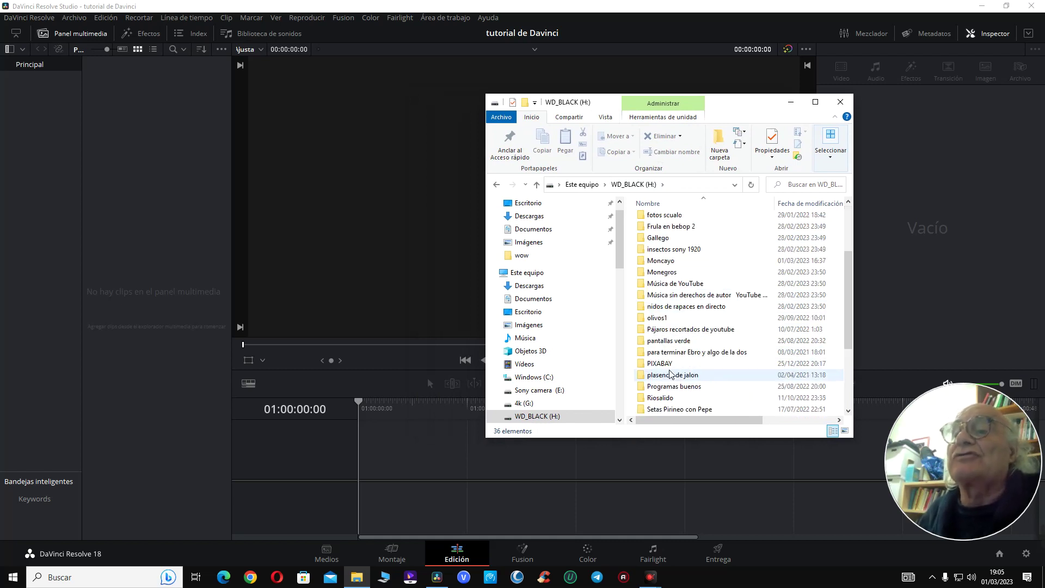
scroll(671, 373, up, 2)
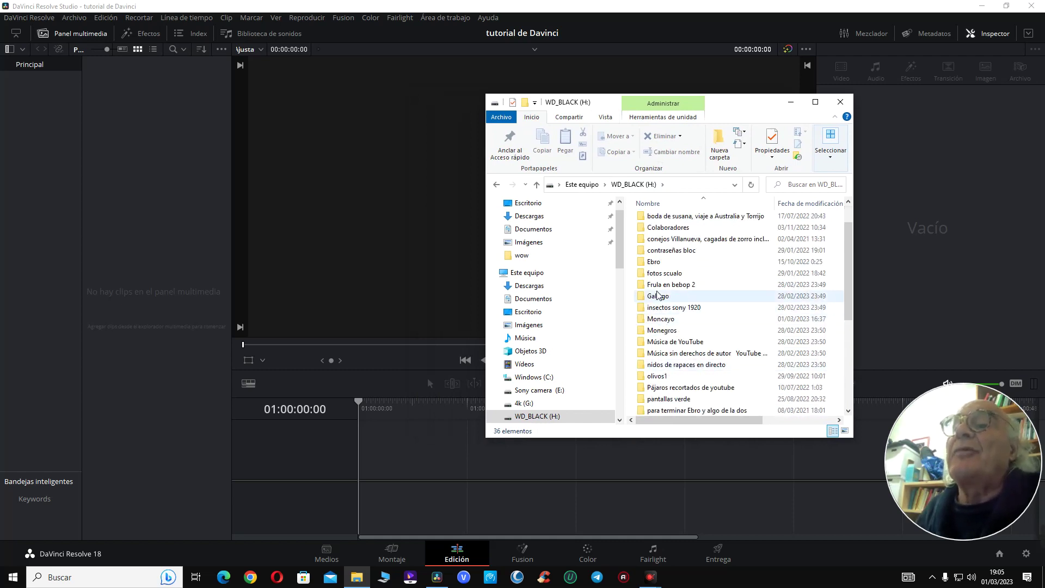
double_click(655, 263)
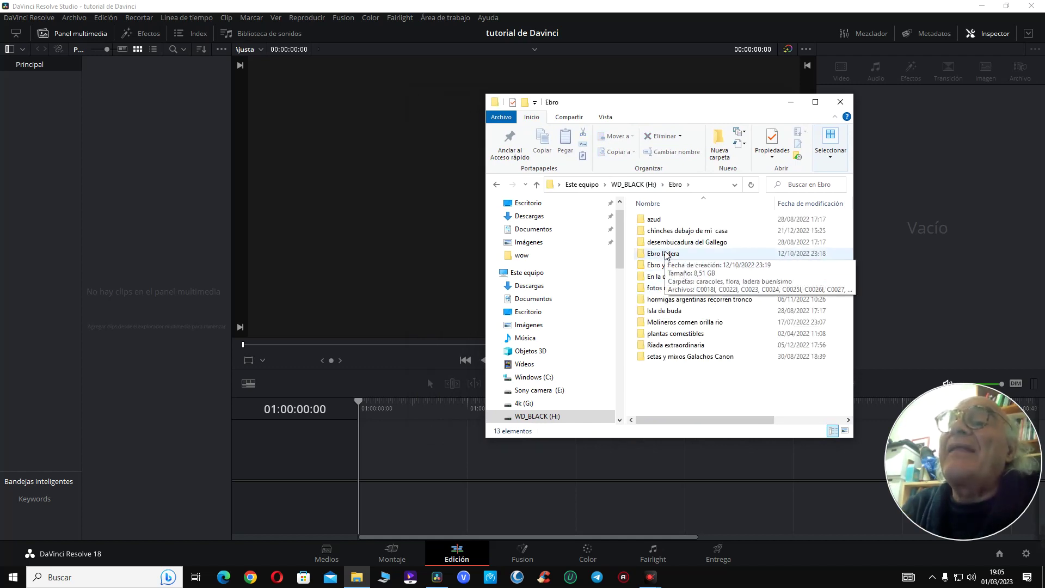
double_click(655, 254)
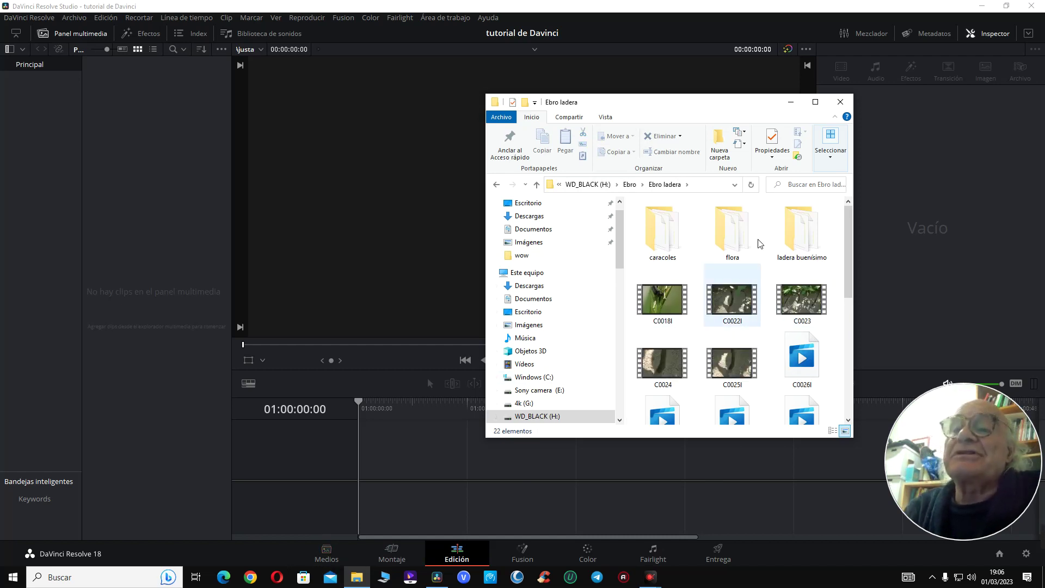
drag(702, 113, 694, 75)
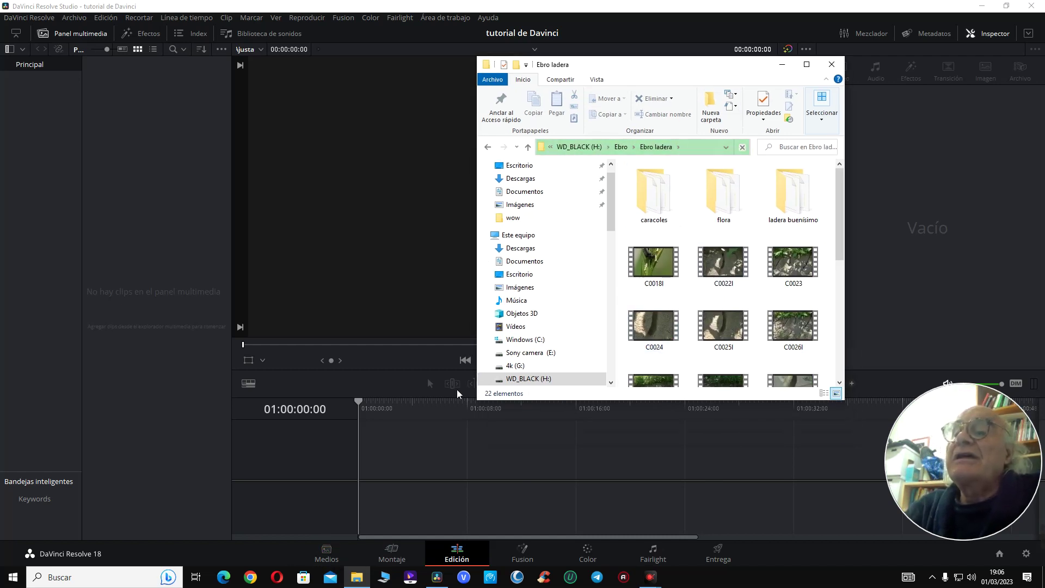
click(326, 552)
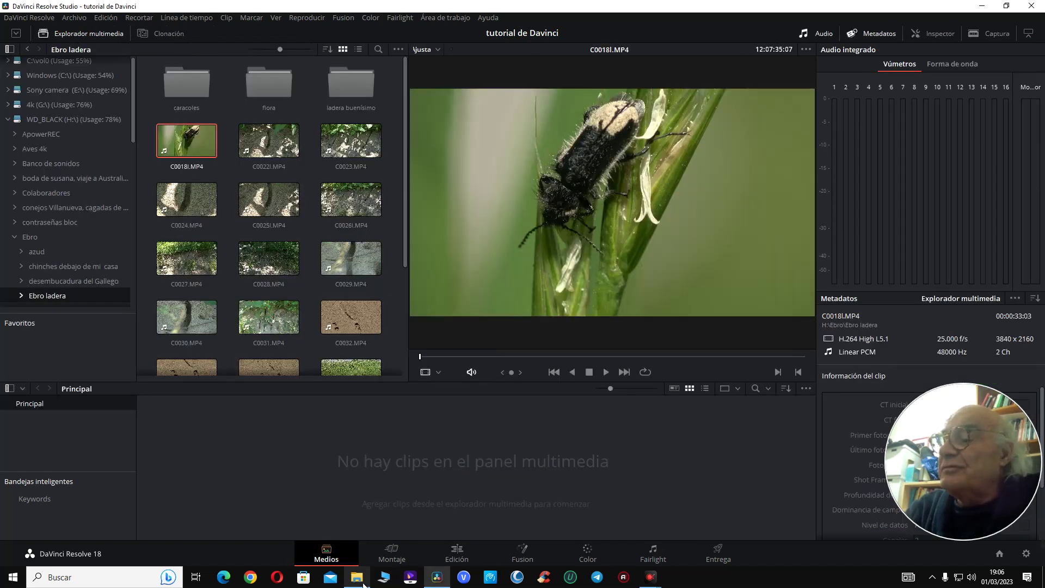
click(441, 553)
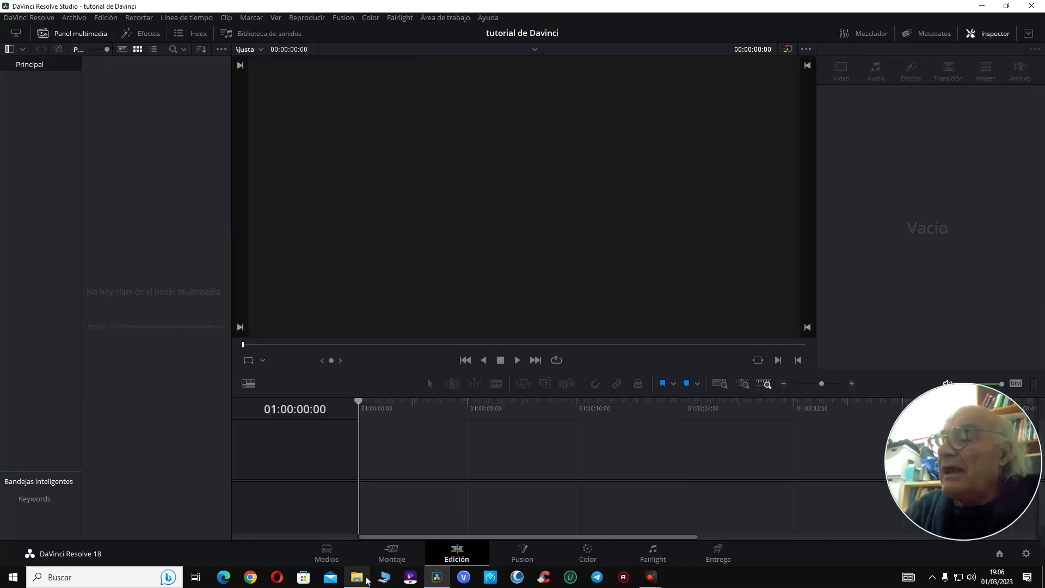
click(357, 577)
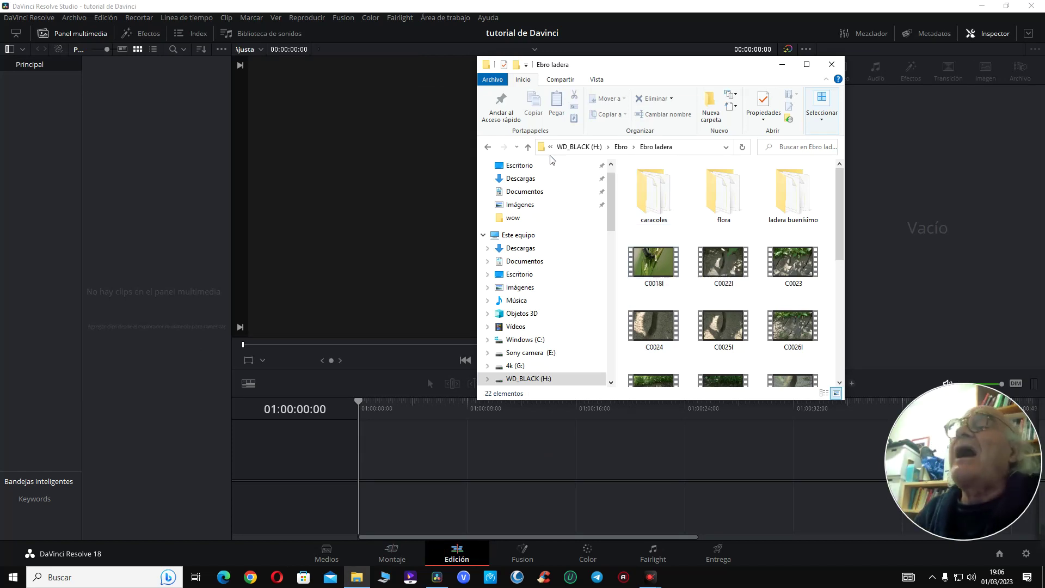
- Go up to the Ebro folder in File Explorer and import the whole Ebro ladera folder into the media pool's bin list
click(527, 147)
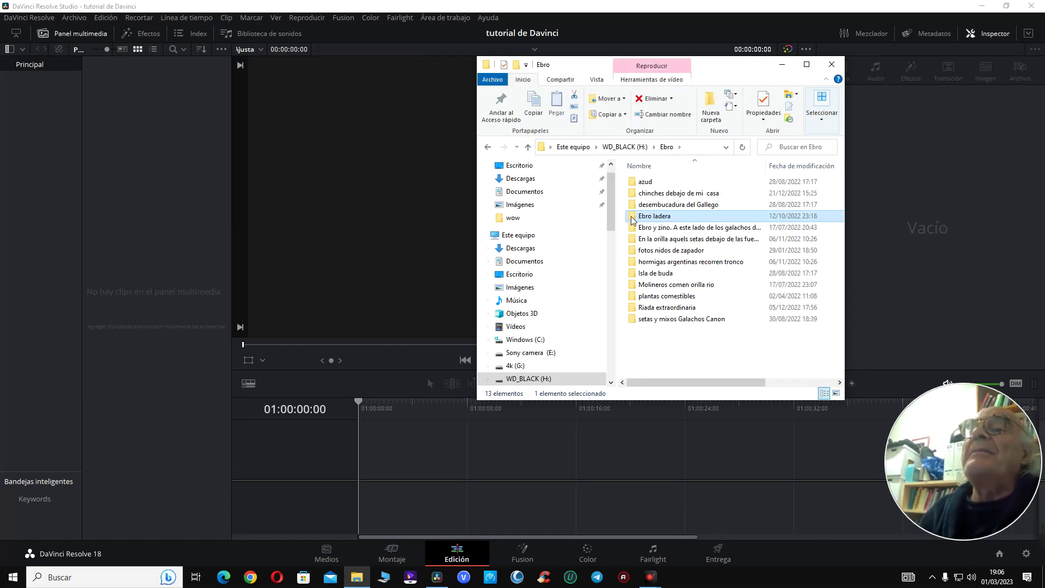
mouse_move(633, 219)
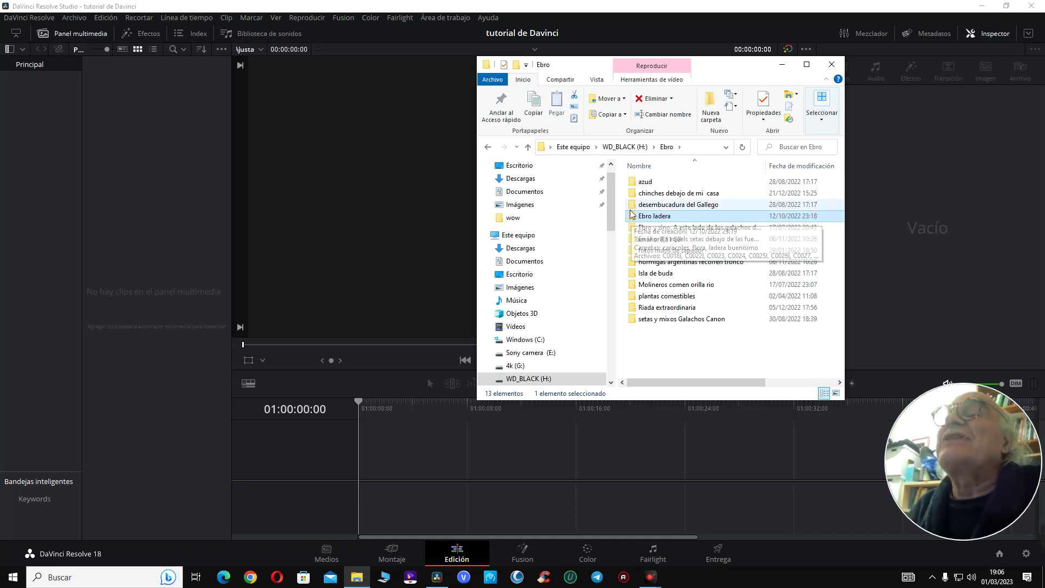
drag(634, 217, 42, 270)
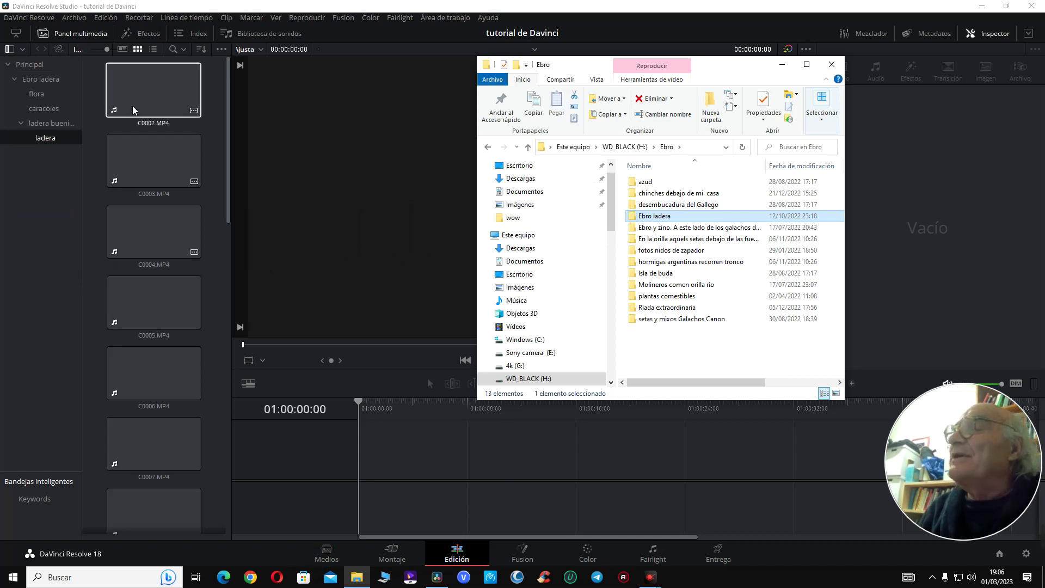
- Back on the Edit page, look through the Ebro ladera bin and its flora, caracoles, ladera buenísimo and ladera sub-bins
click(337, 552)
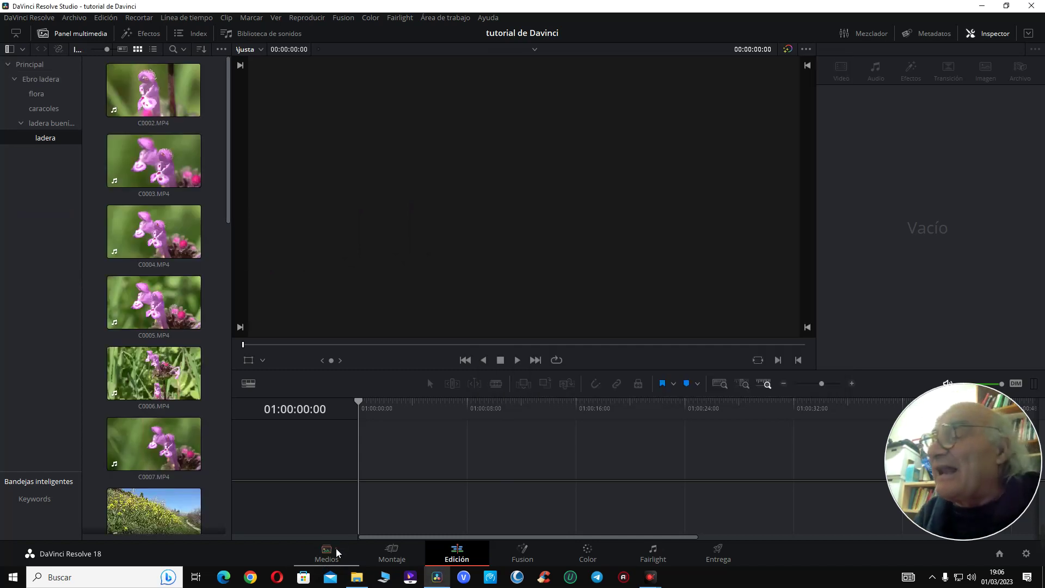
click(459, 550)
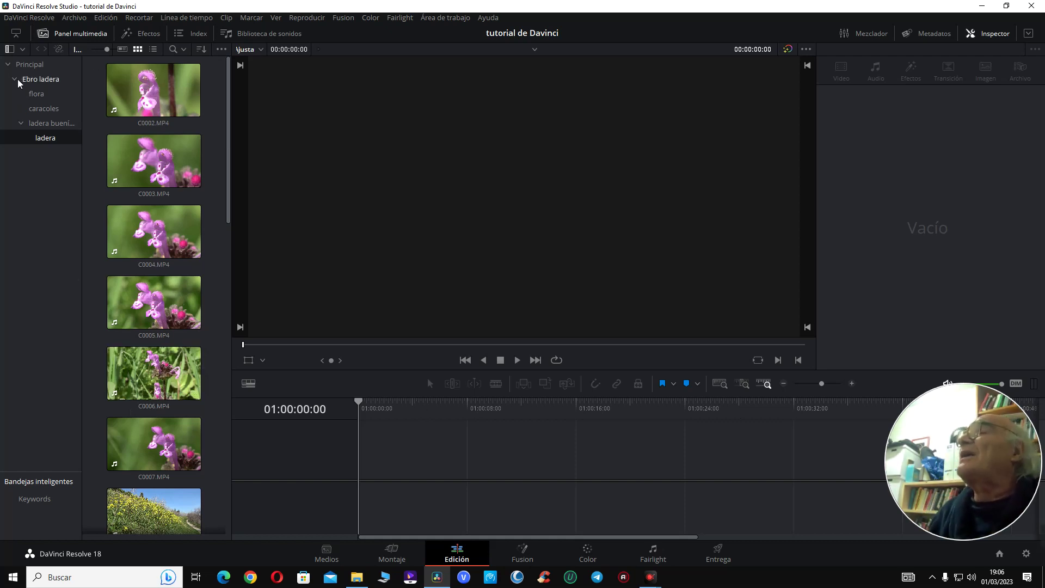
double_click(33, 81)
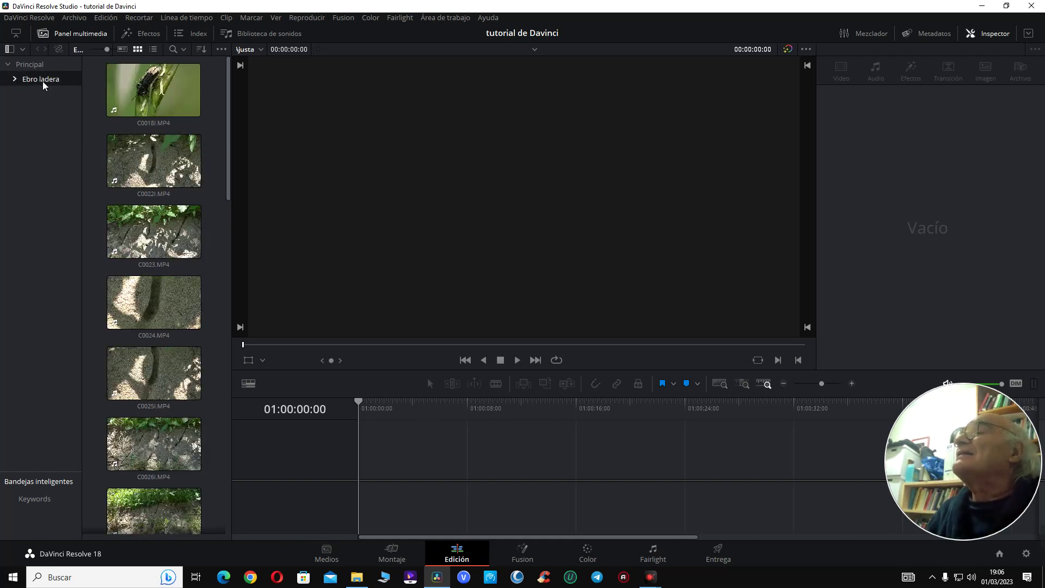
click(14, 79)
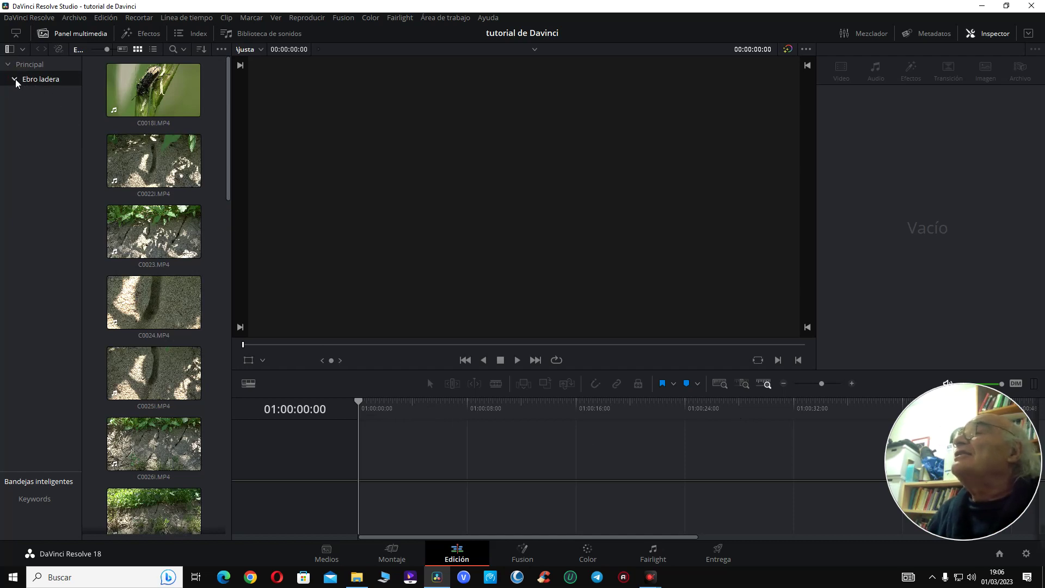
click(36, 93)
click(43, 110)
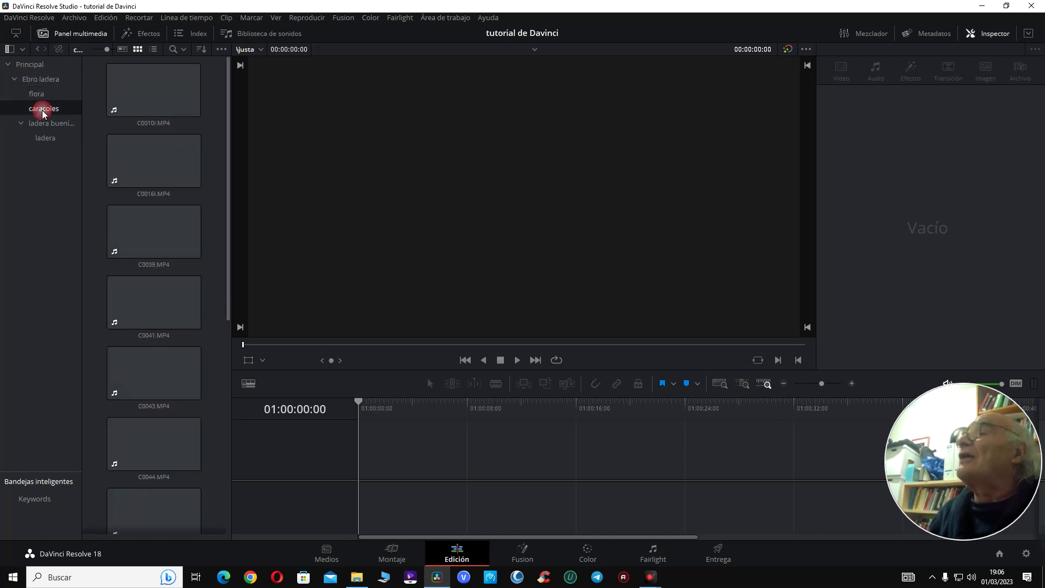
click(44, 123)
click(36, 140)
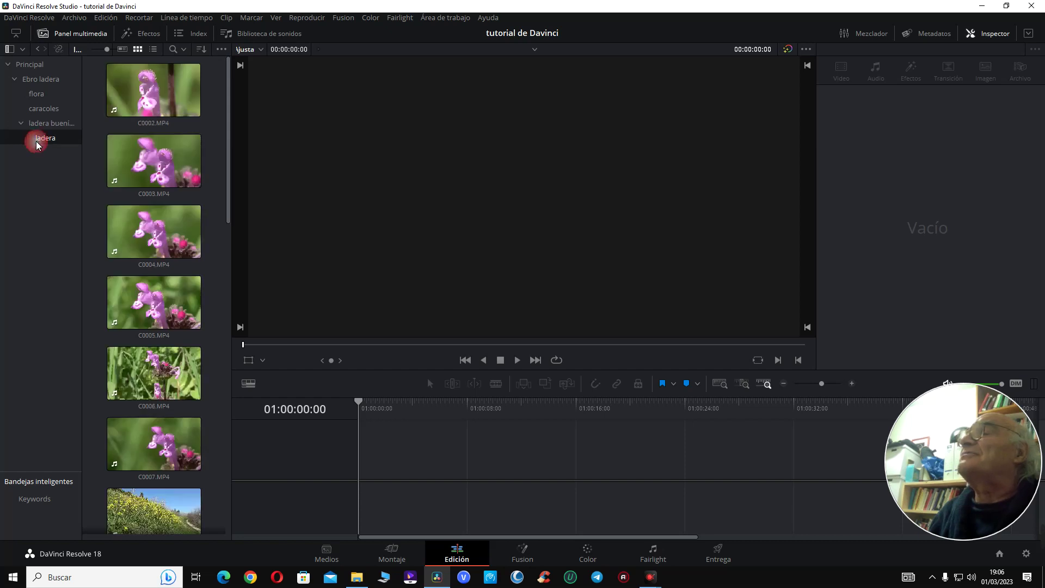
click(22, 79)
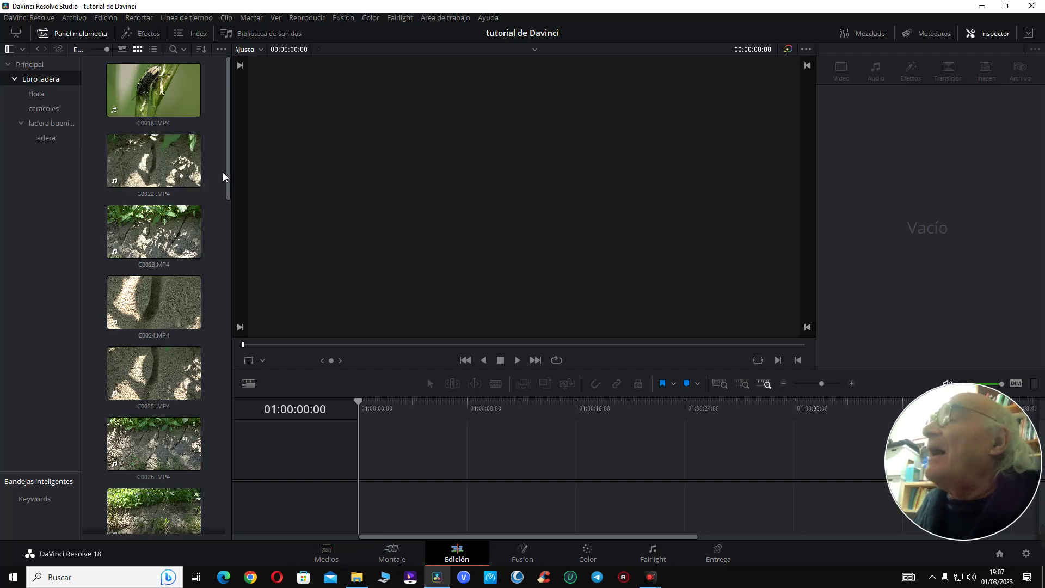
- Look through the contents of the Ebro ladera bin and preview the photos DSC08278.JPG and DSC08279.JPG
drag(228, 179, 240, 455)
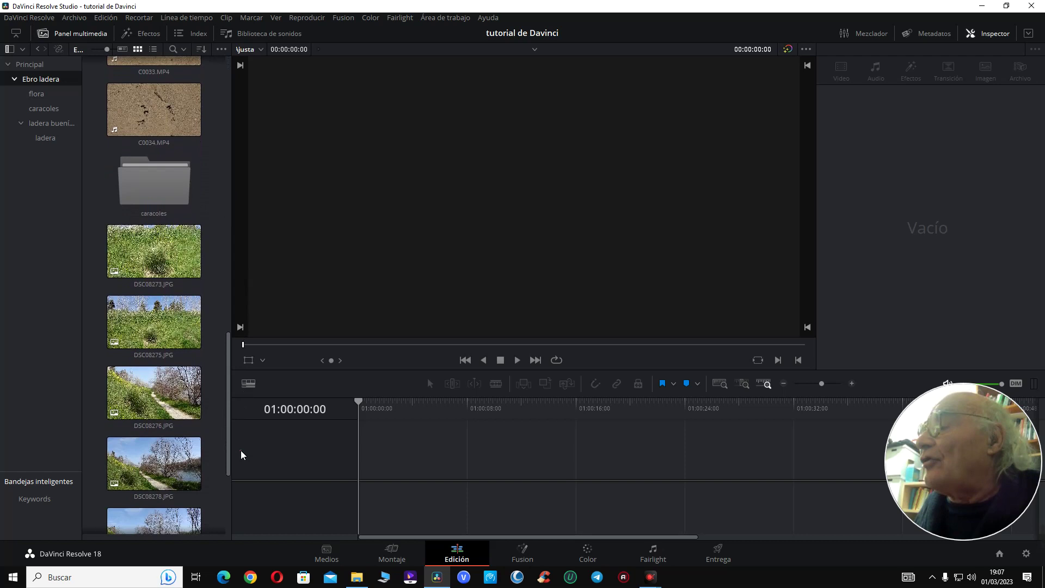
click(162, 414)
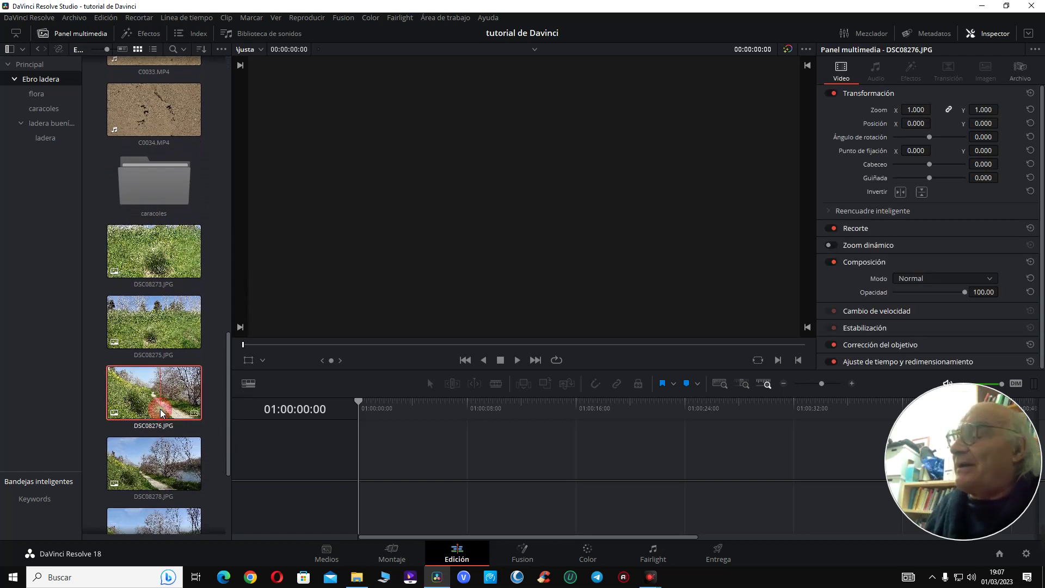
click(161, 478)
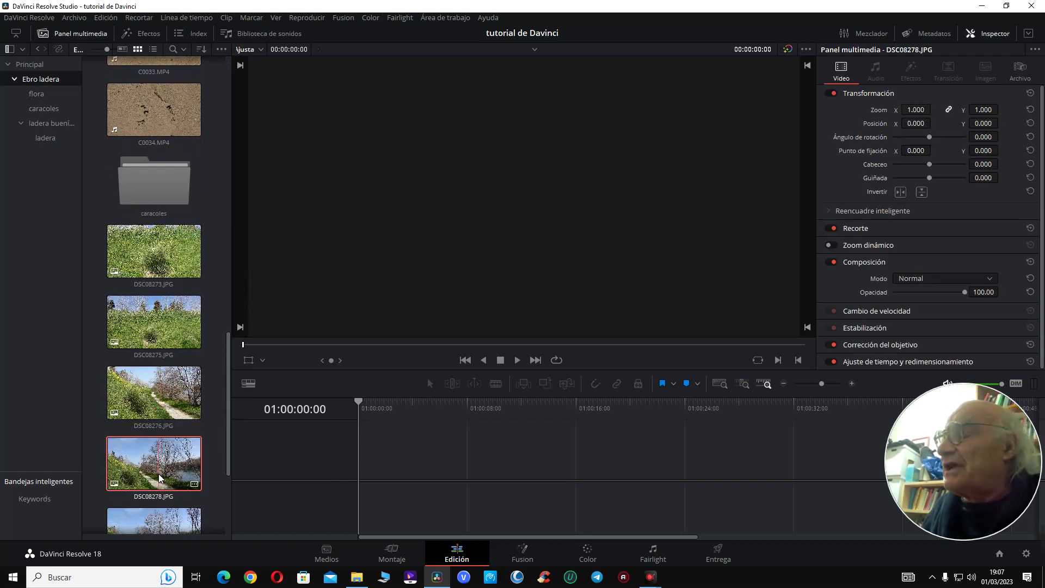
drag(229, 363, 228, 415)
click(161, 291)
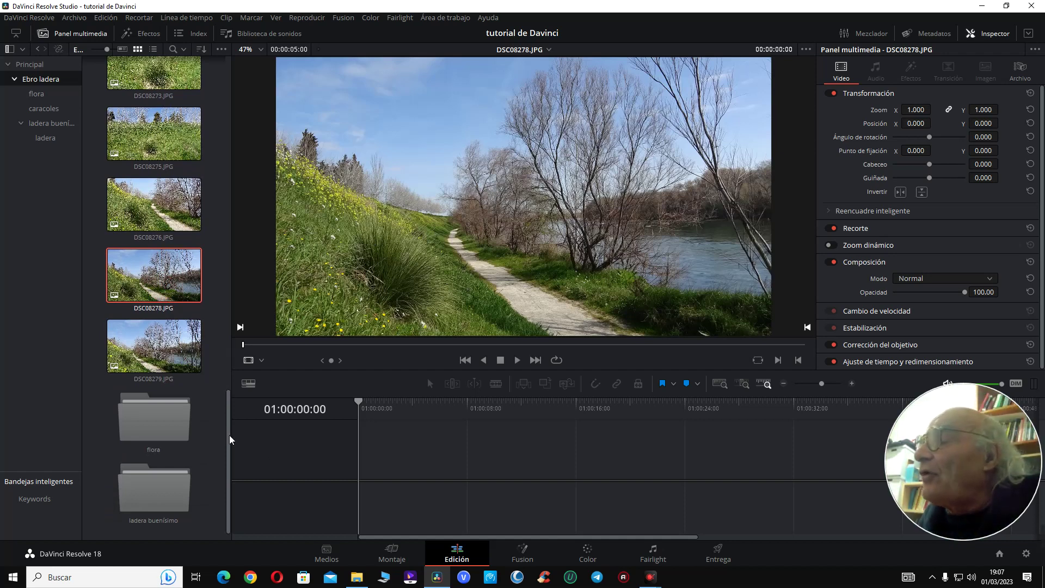
drag(230, 435, 218, 98)
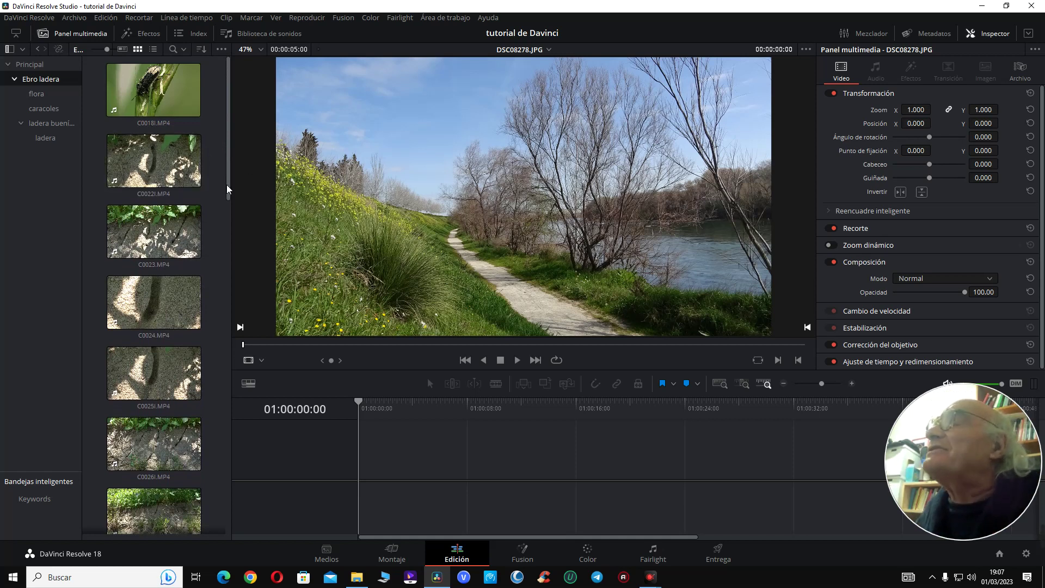
drag(224, 186, 234, 513)
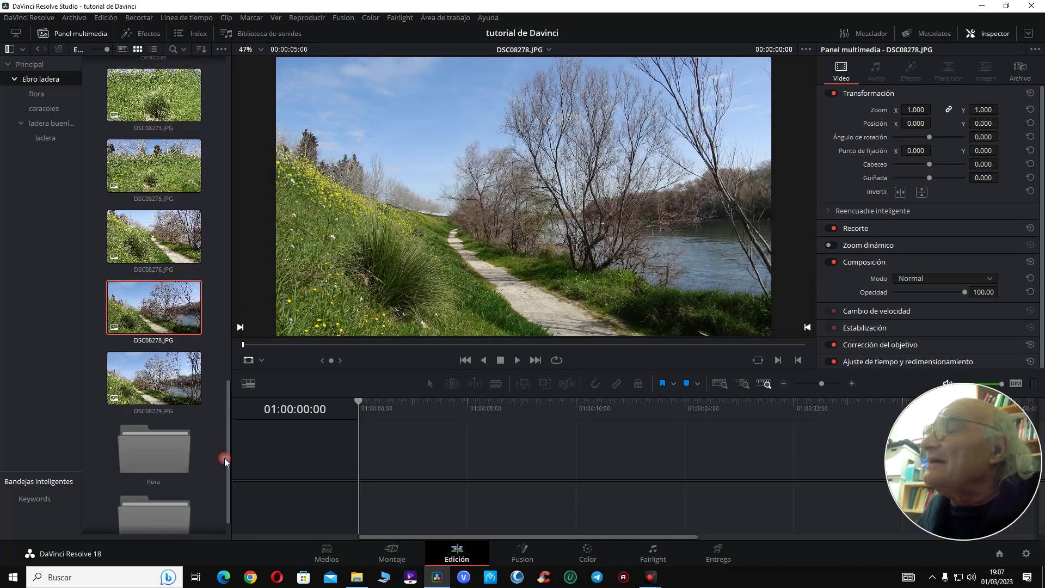
click(170, 377)
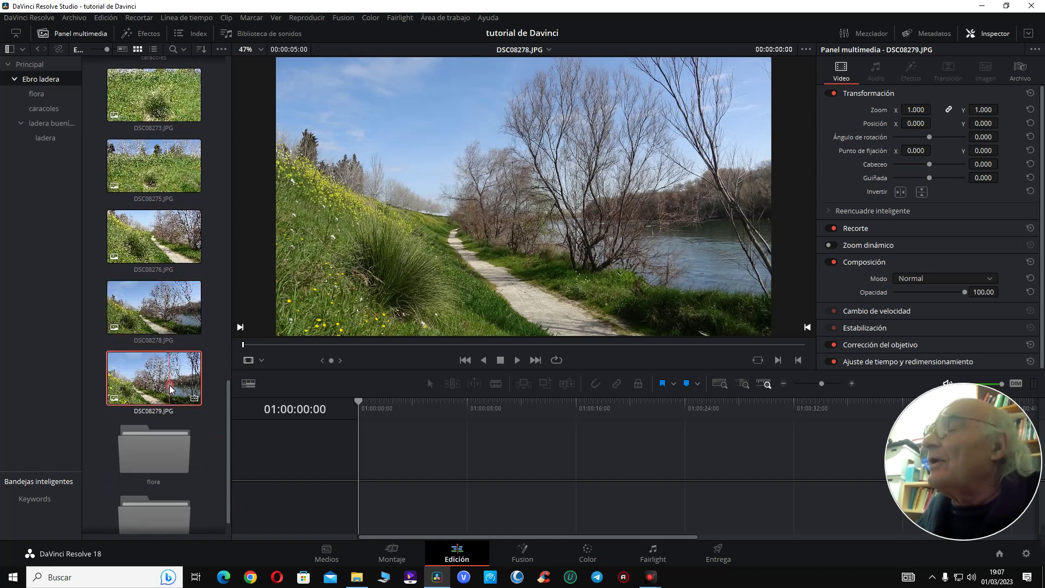
click(151, 321)
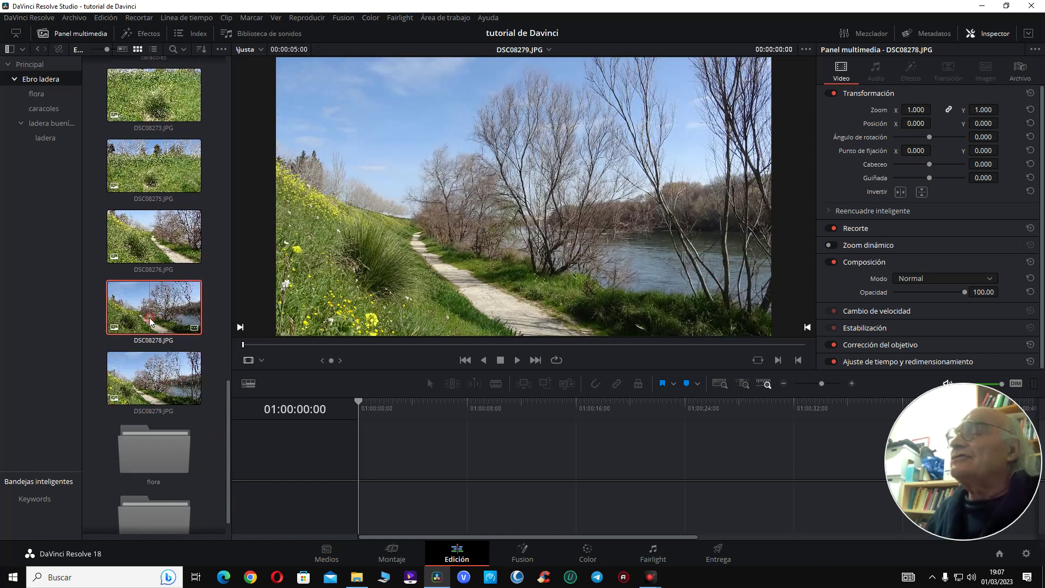
- Place DSC08279.JPG at the start of the empty timeline and extend its end to a duration of about 00:00:11:24
click(148, 368)
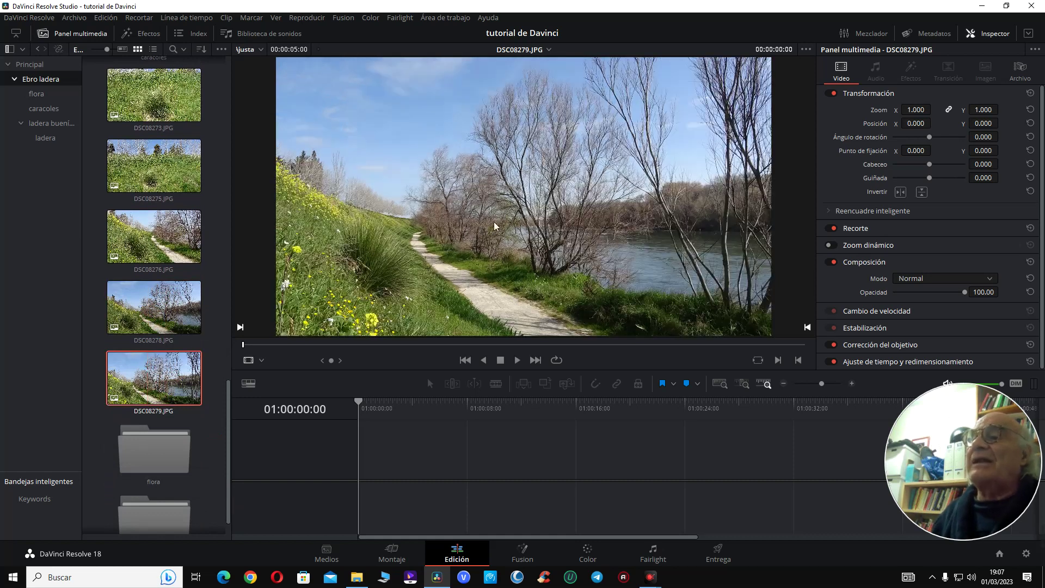
drag(147, 379, 272, 414)
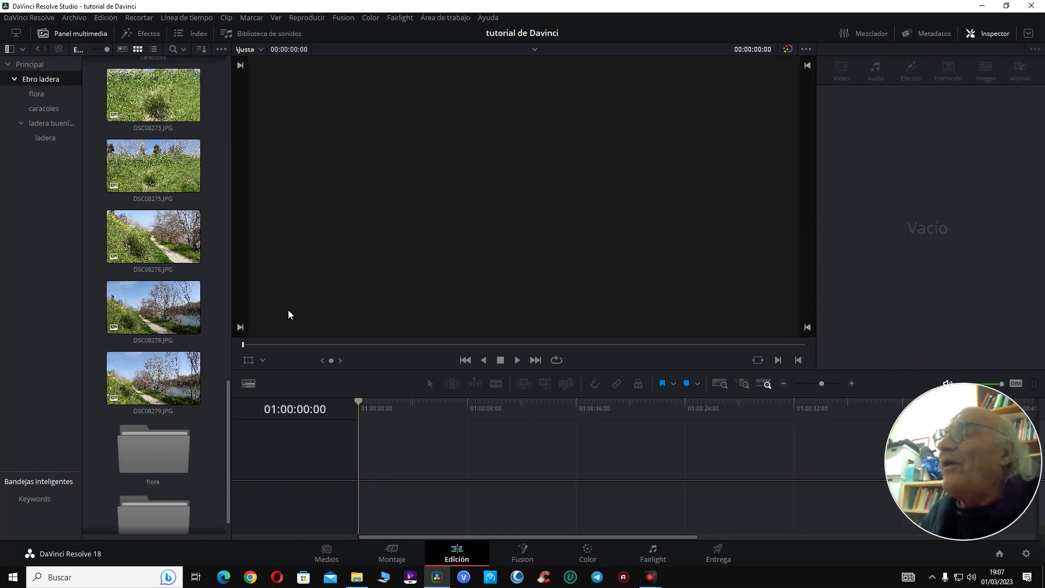
drag(370, 258, 392, 469)
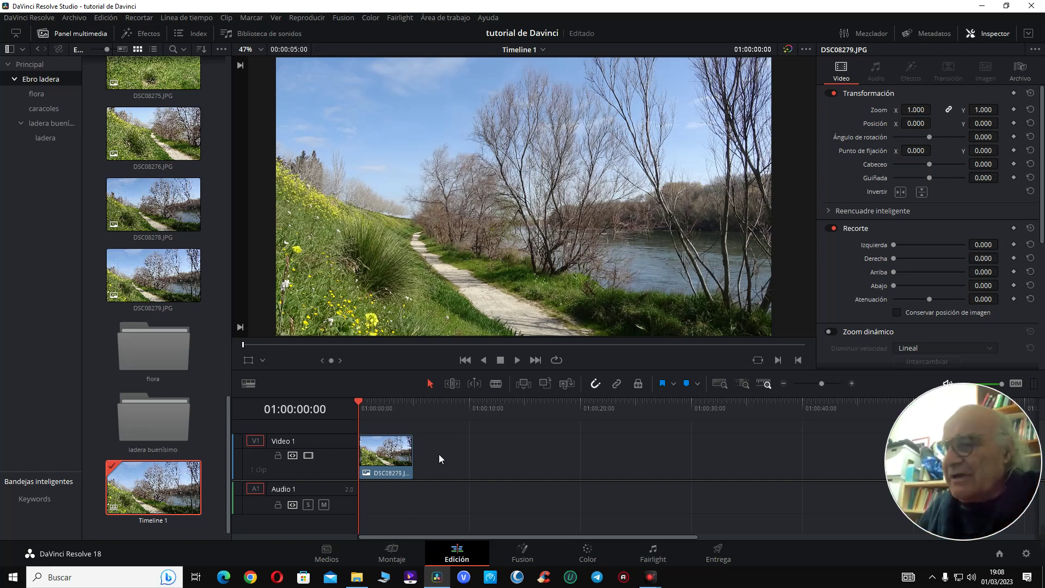
click(418, 465)
drag(418, 464, 491, 448)
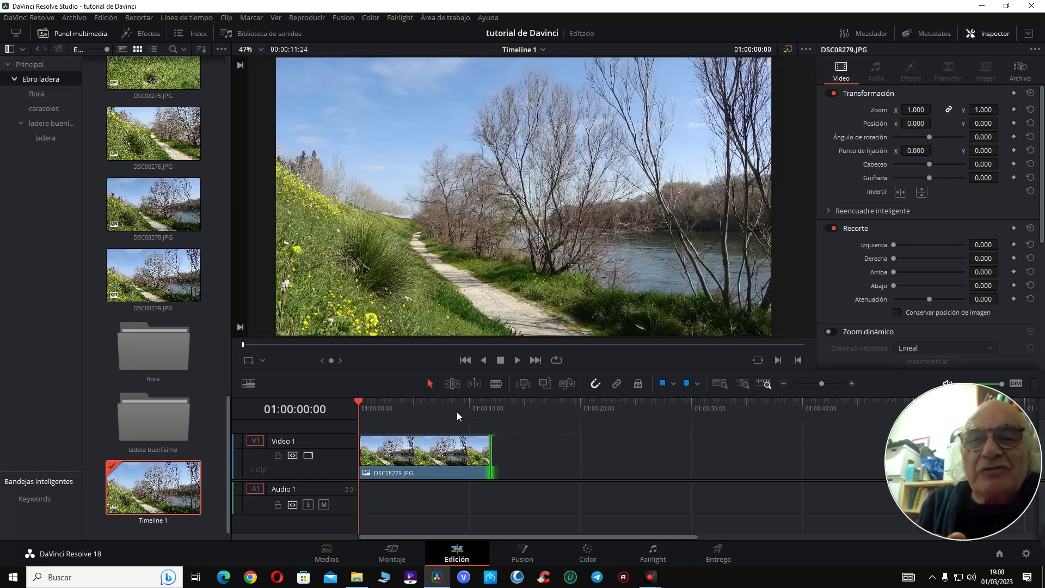
- Zoom the timeline in on the DSC08279.JPG clip and back out to the original scale
key(ctrl+equal)
key(ctrl+equal)
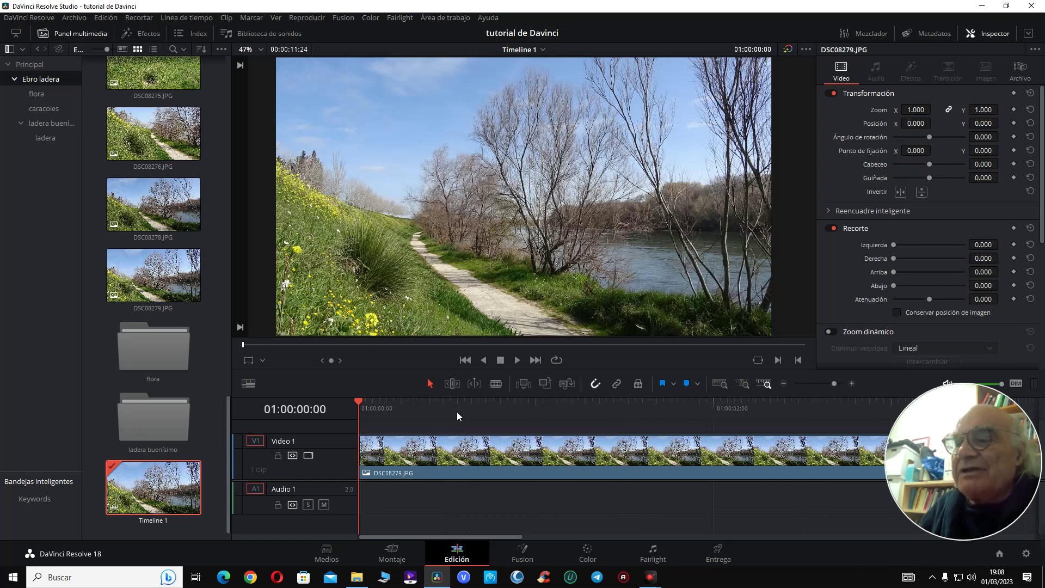
key(ctrl+minus)
key(ctrl+minus)
key(ctrl+minus)
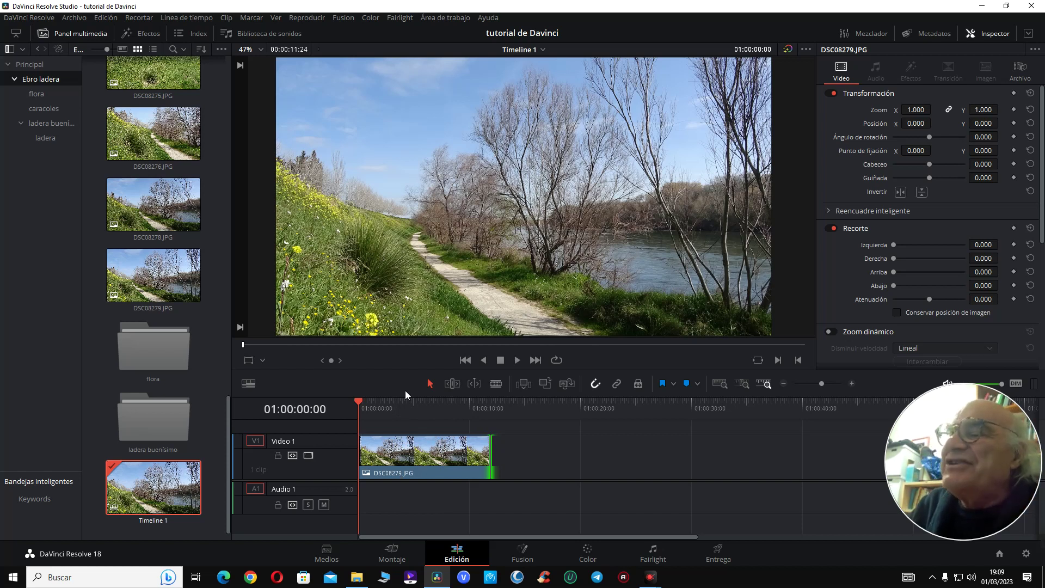
- Play the photo clip for a few seconds, stop playback and return the playhead to the timeline start
click(516, 360)
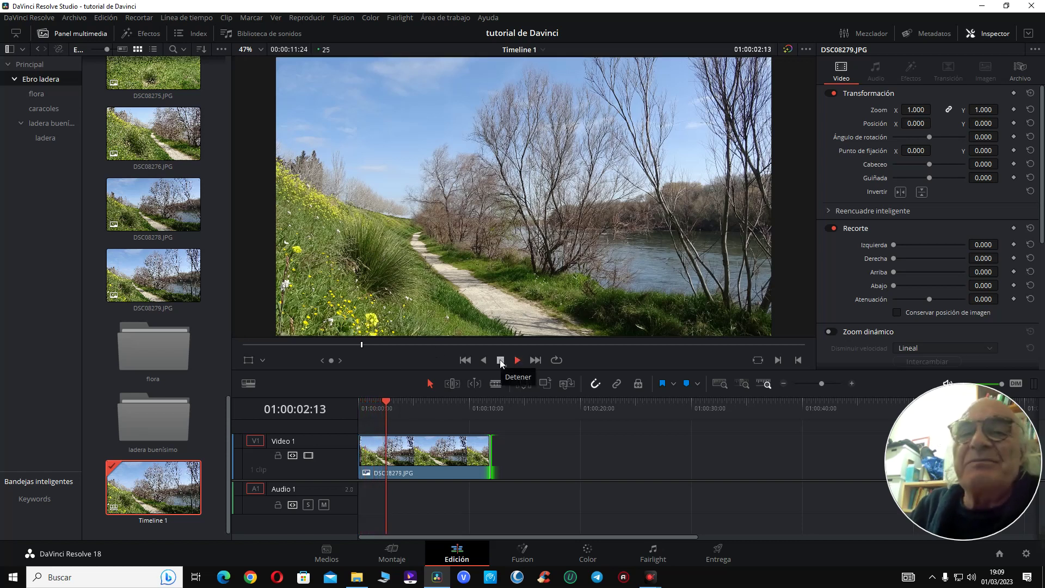
click(500, 360)
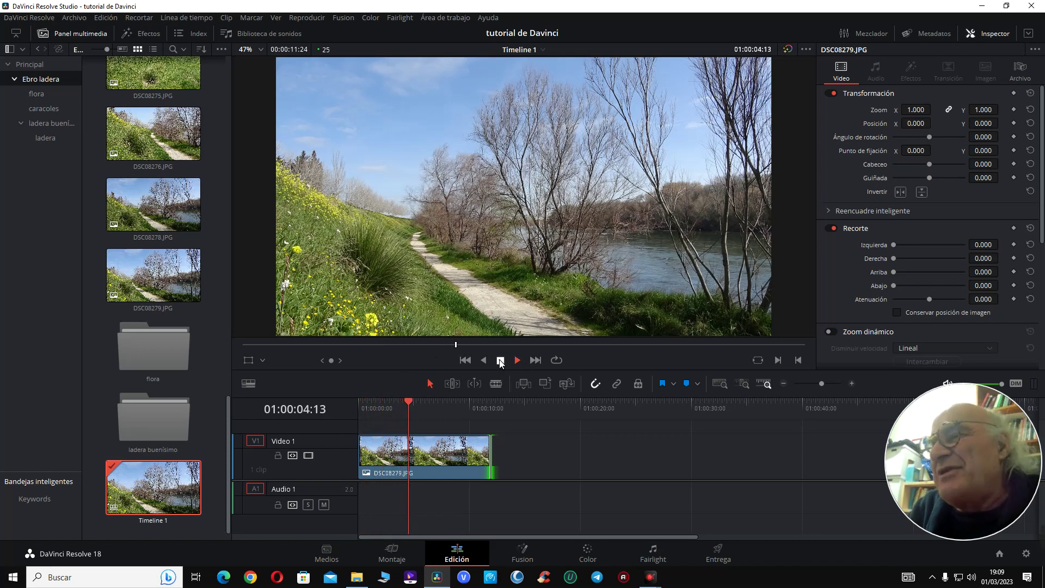
click(466, 361)
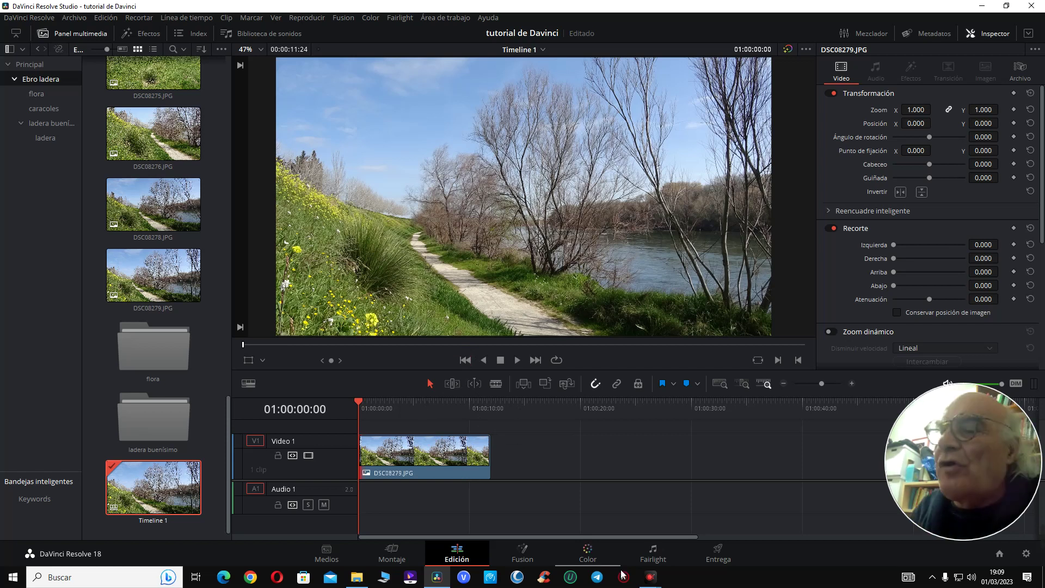
- On the Color page, look through the custom curves, hue-saturation color warper, HDR wheels and primary color wheels palettes
click(583, 552)
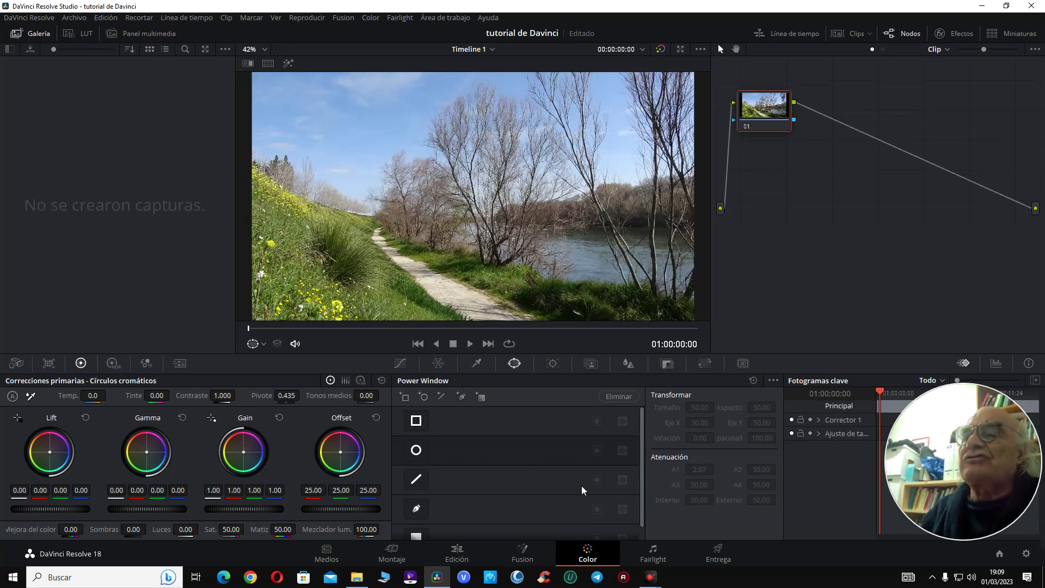
click(400, 364)
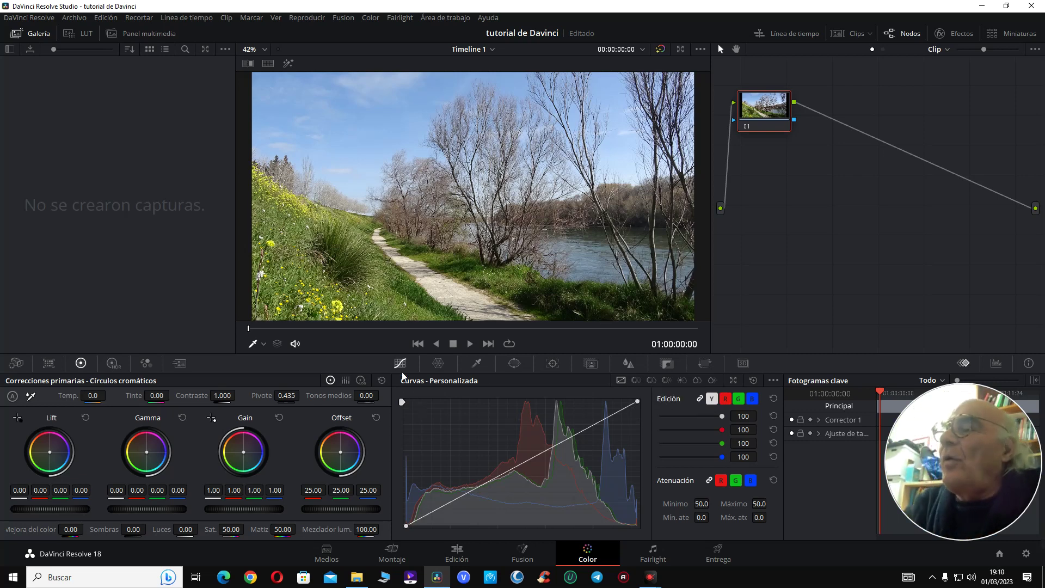
click(440, 363)
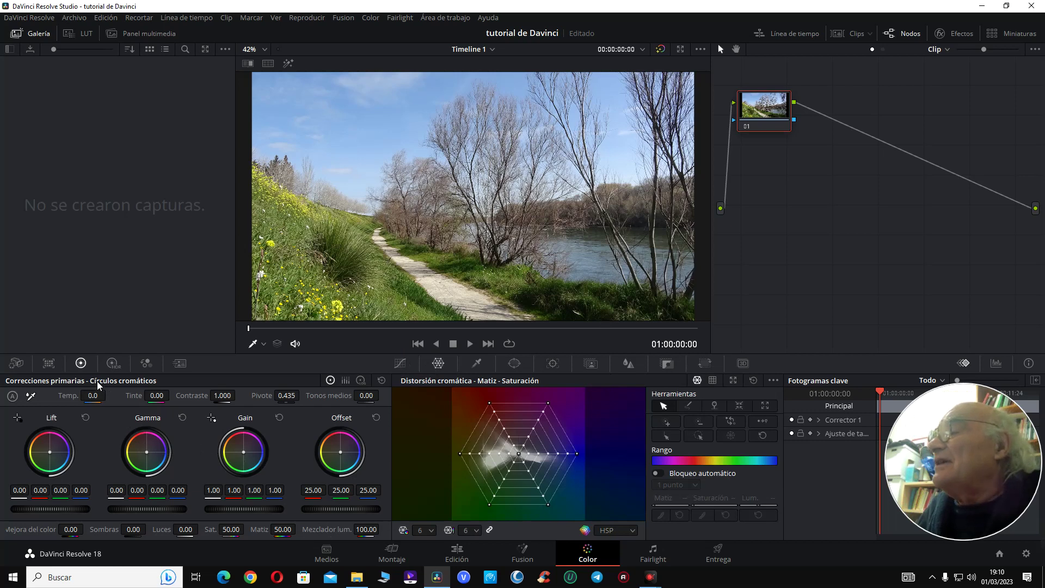
click(111, 363)
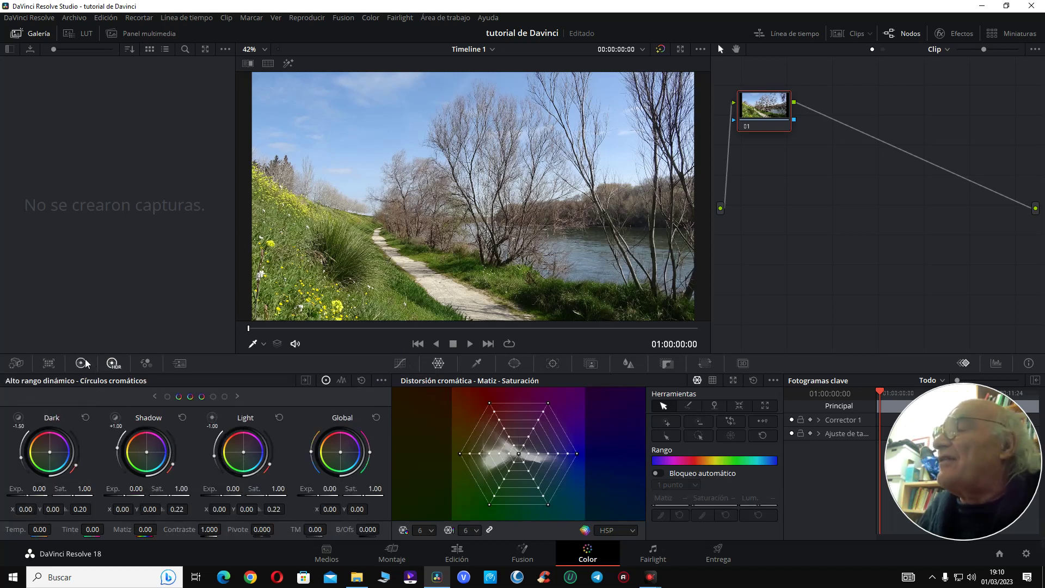
click(82, 363)
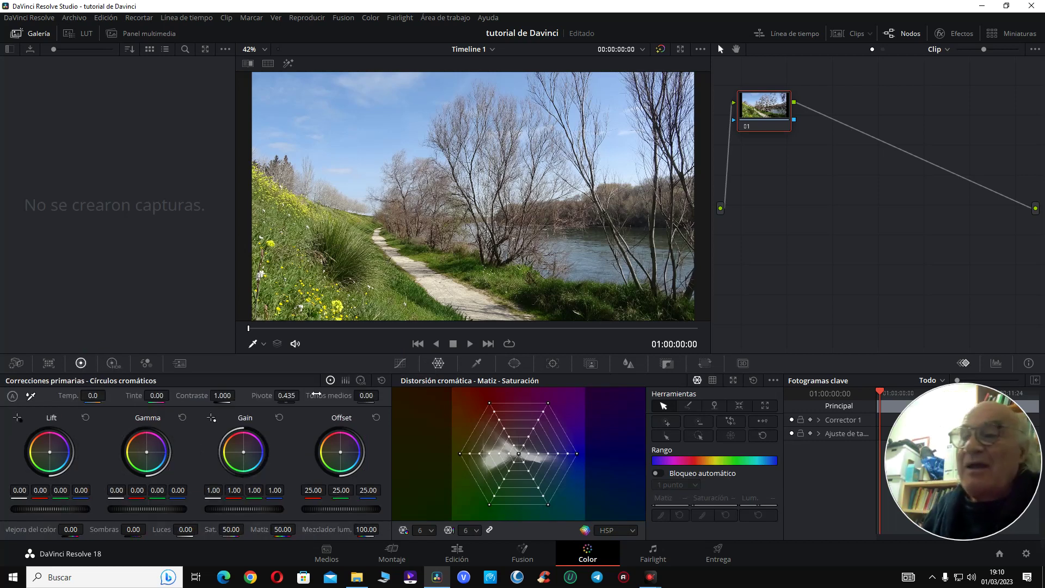
- Show the custom curves, reset a trial adjustment, and pull the curve's middle slightly below the diagonal to darken the photo
click(399, 363)
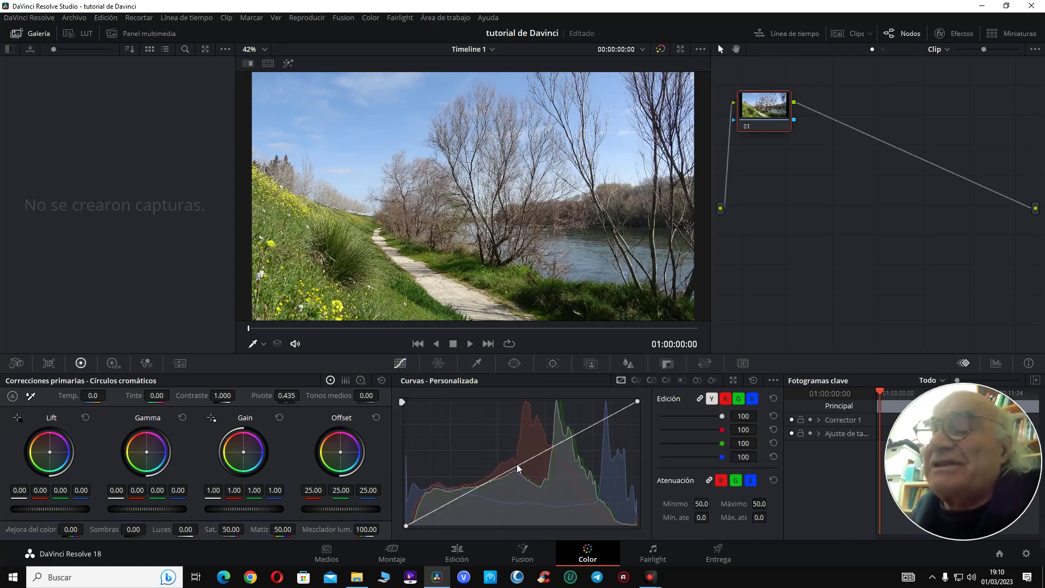
mouse_move(518, 464)
mouse_down()
mouse_move(505, 430)
mouse_move(538, 490)
mouse_move(527, 457)
mouse_move(534, 471)
mouse_up()
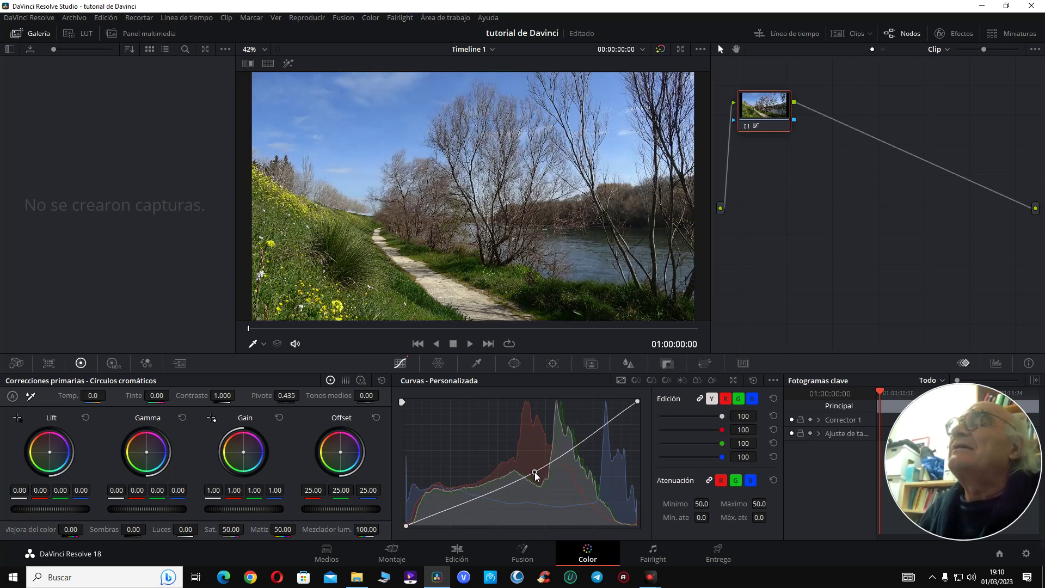
click(753, 381)
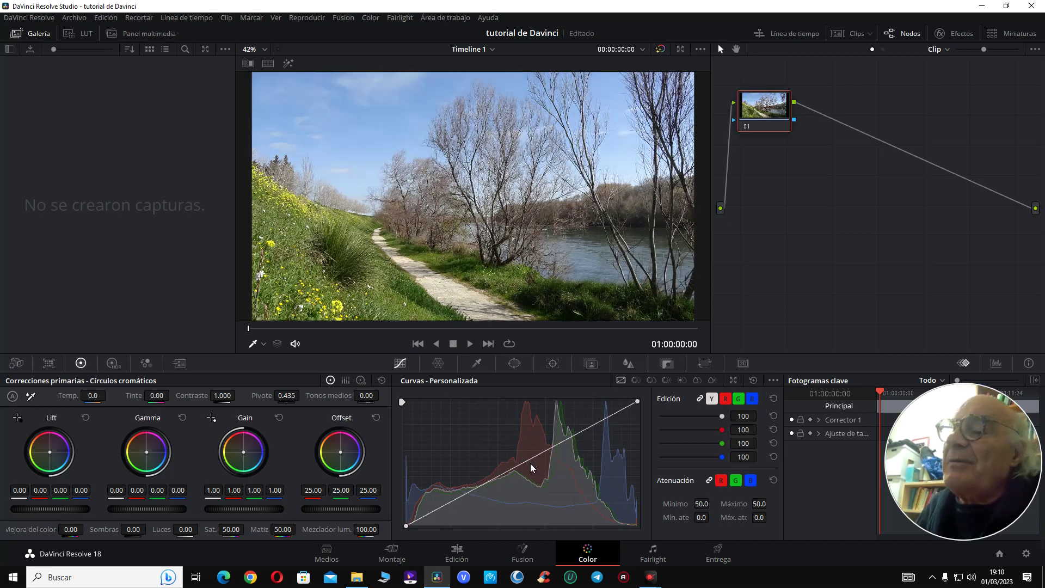
drag(526, 462, 534, 469)
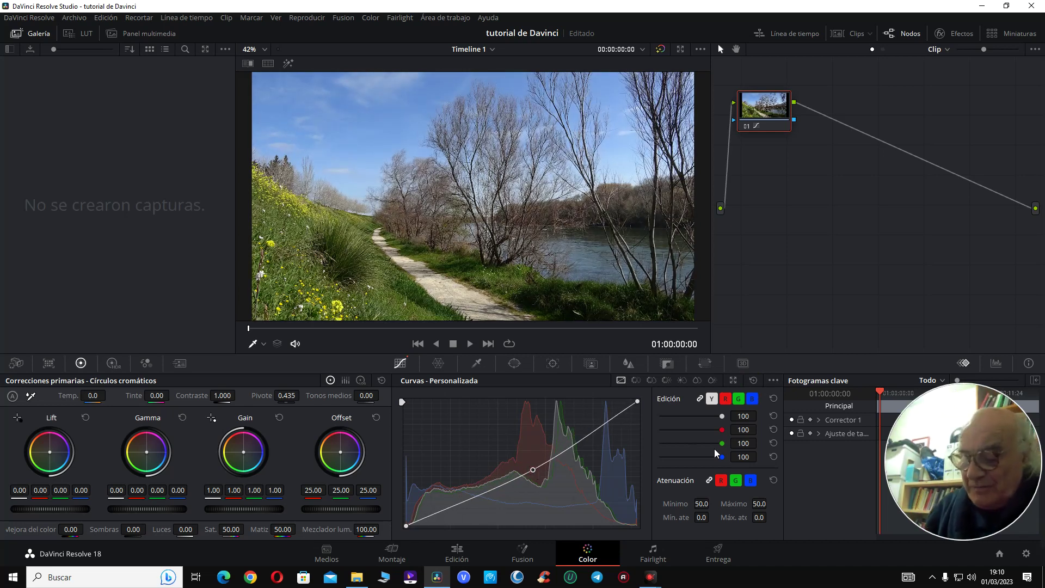
- Compare the photo with and without the custom curve adjustment by bypassing and restoring the grade twice
key(shift+d)
key(shift+d)
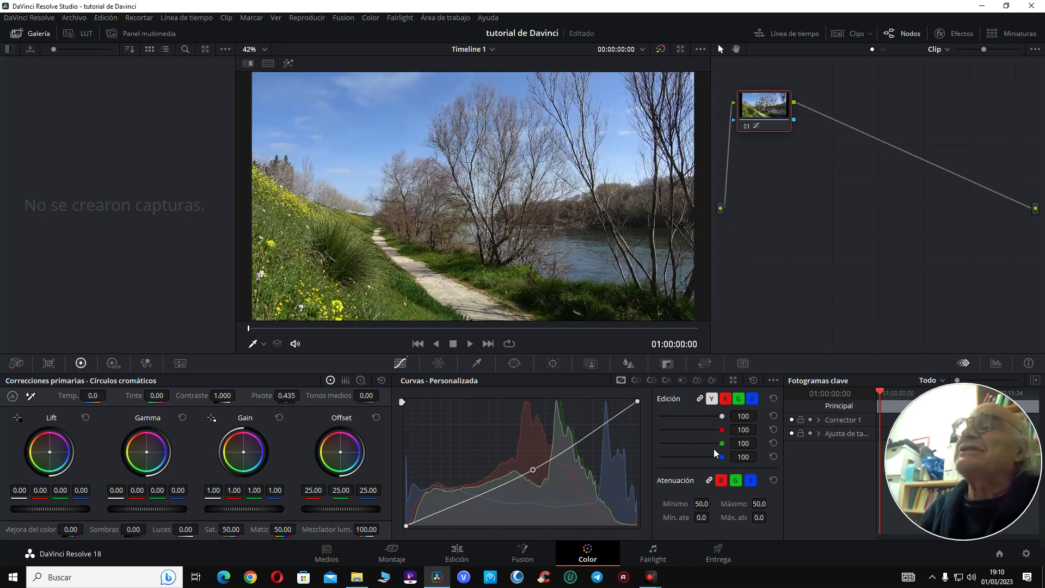
key(shift+d)
key(shift+d)
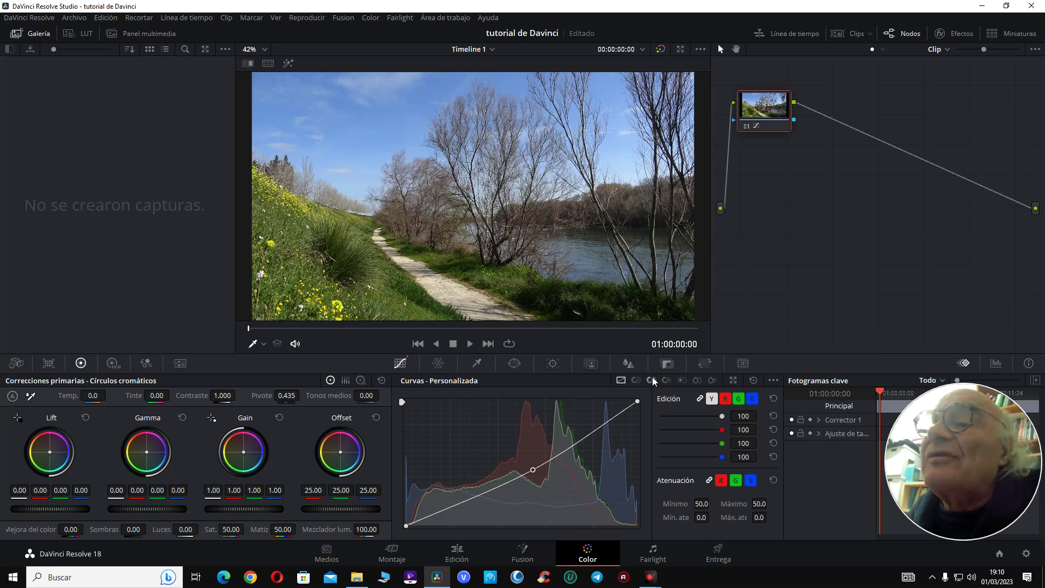
- Save the project and switch the curves to Hue vs. Saturation (Matiz vs. saturación)
key(ctrl+s)
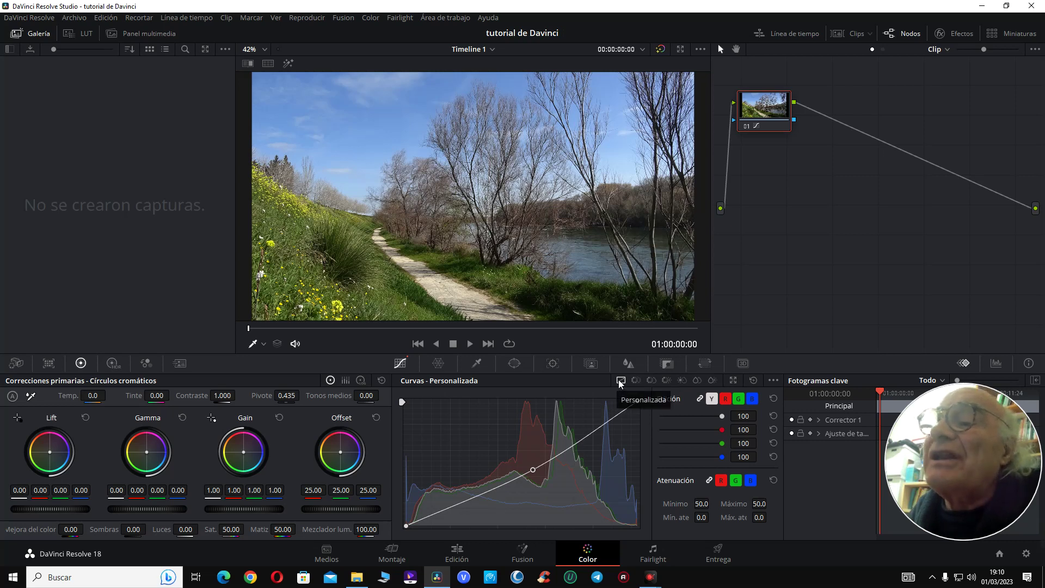
click(651, 379)
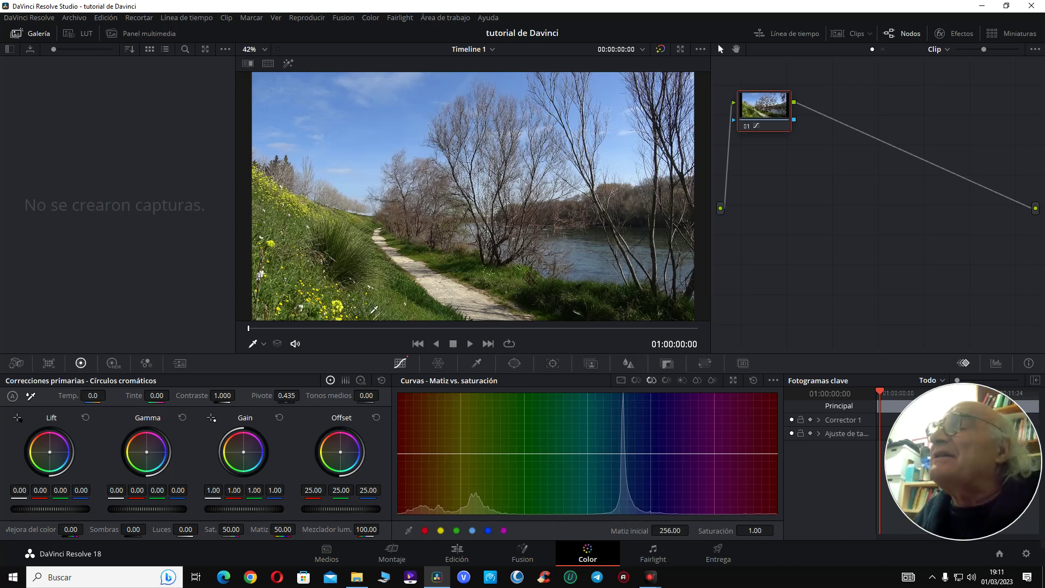
click(398, 304)
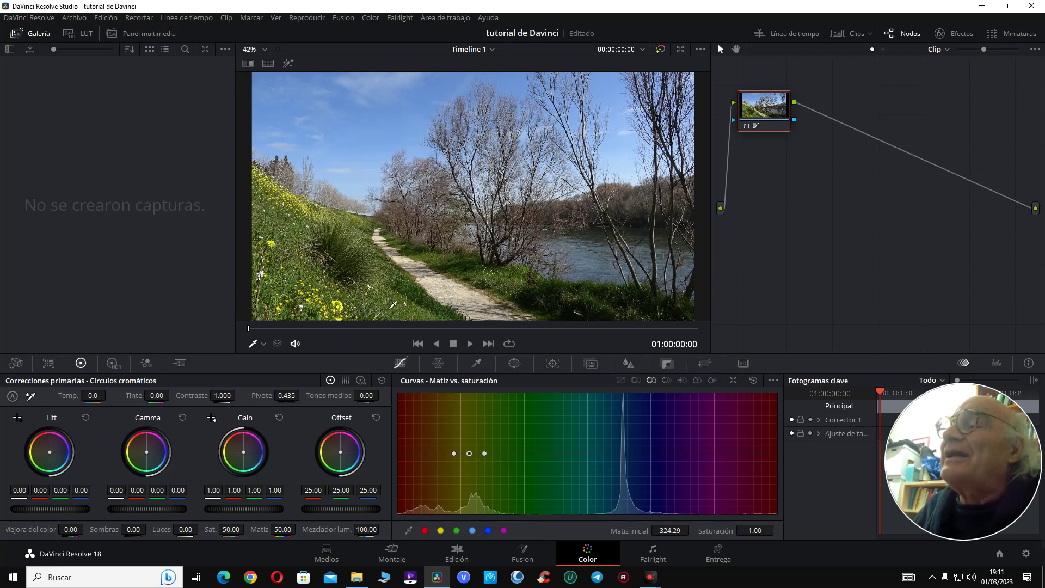
click(419, 300)
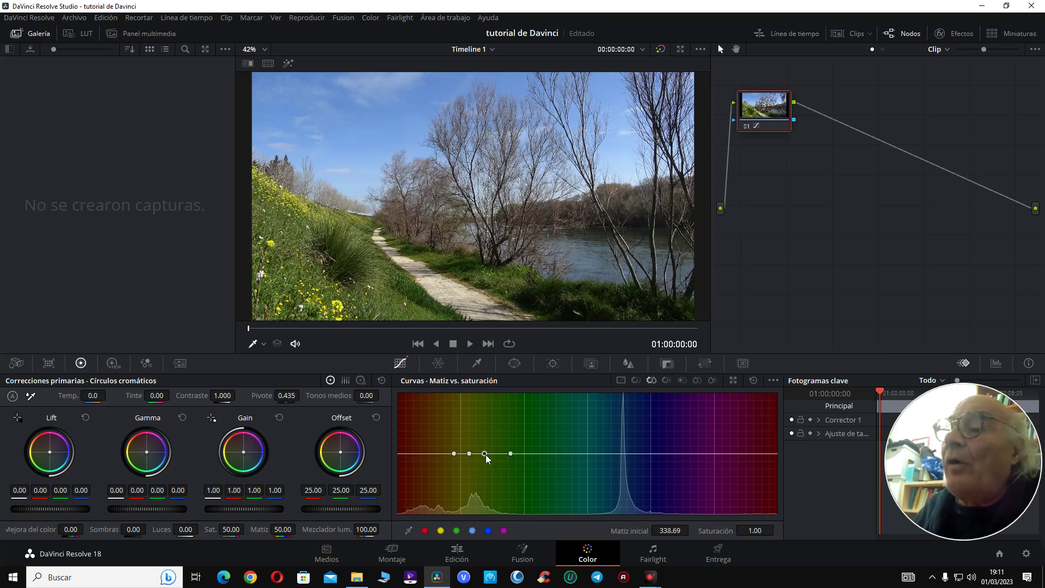
click(593, 307)
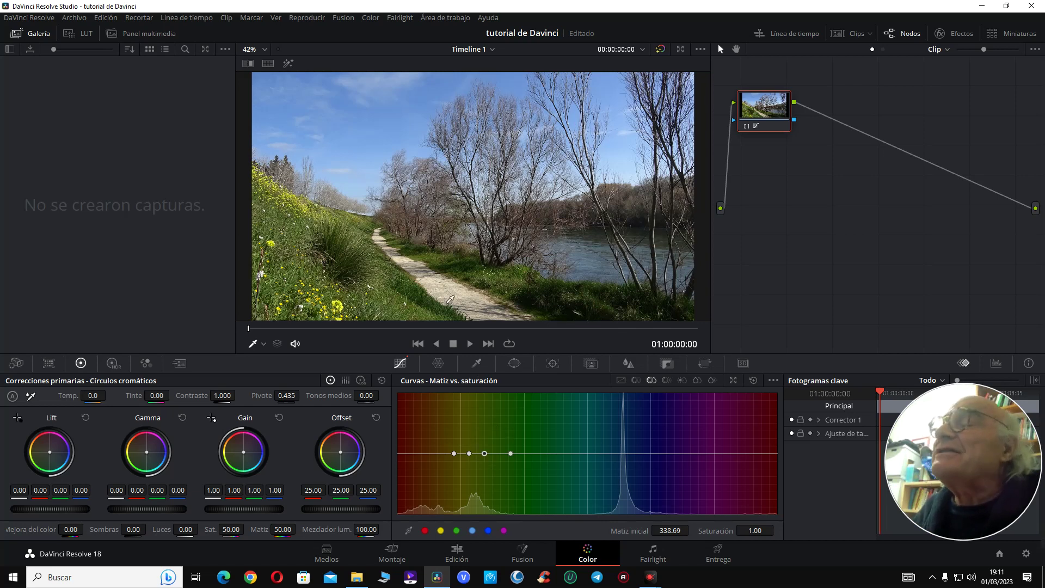
click(414, 291)
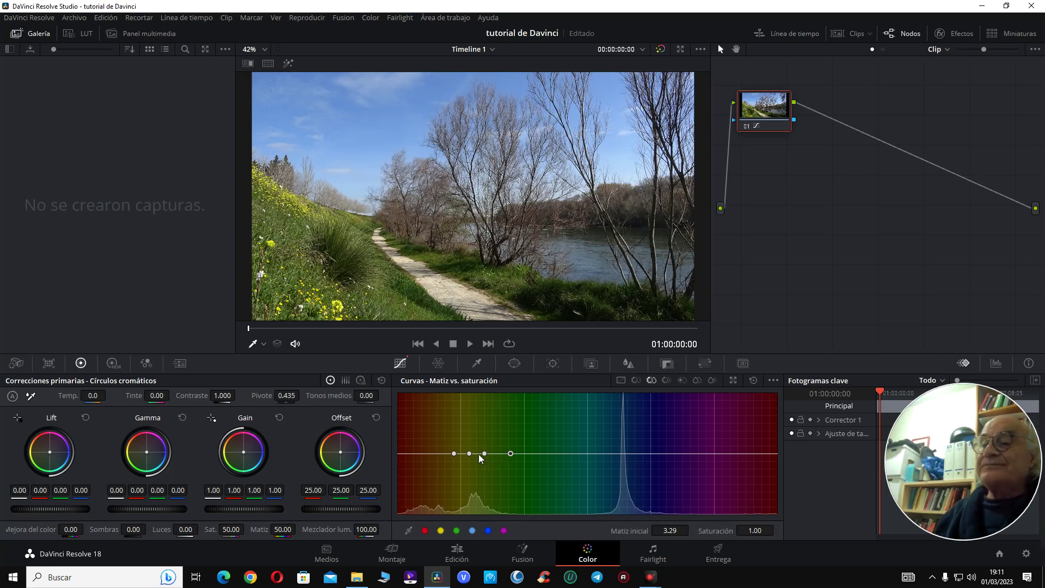
click(755, 379)
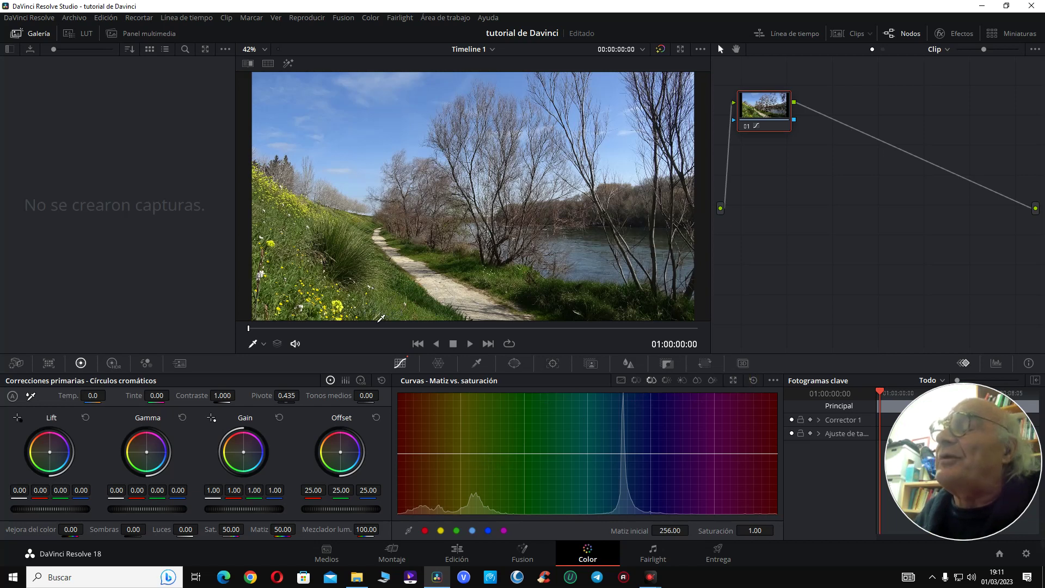
- Sample the grass beside the path, raise its Hue vs. Saturation point to about 1.89, and compare with the ungraded photo
click(378, 317)
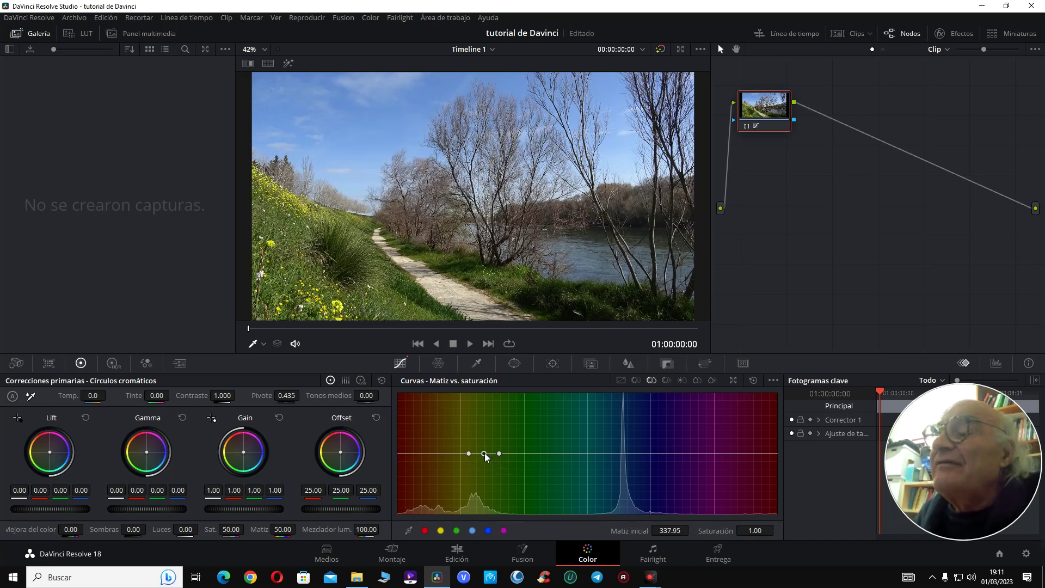
drag(484, 454, 481, 399)
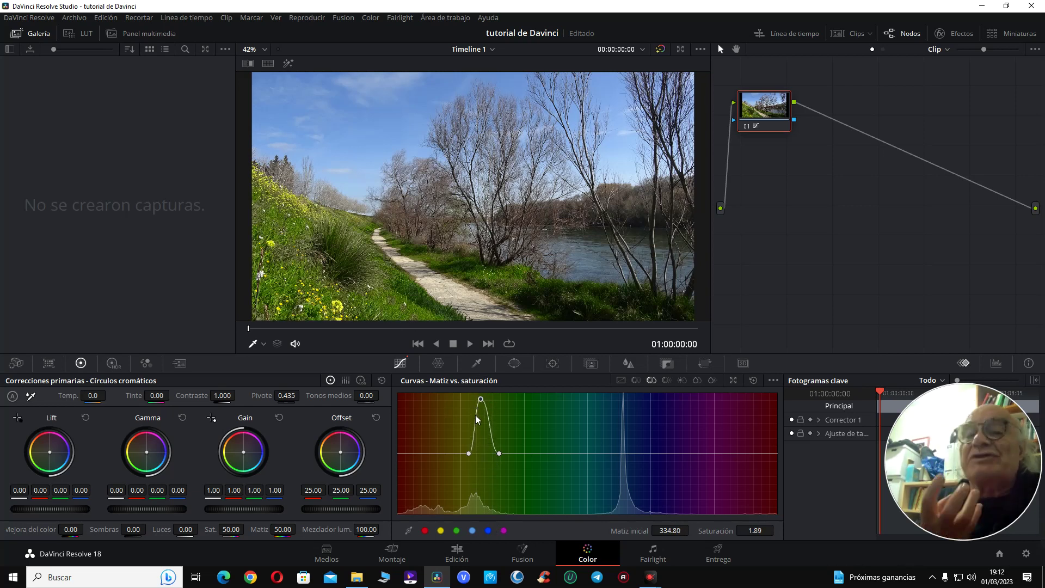
key(shift+d)
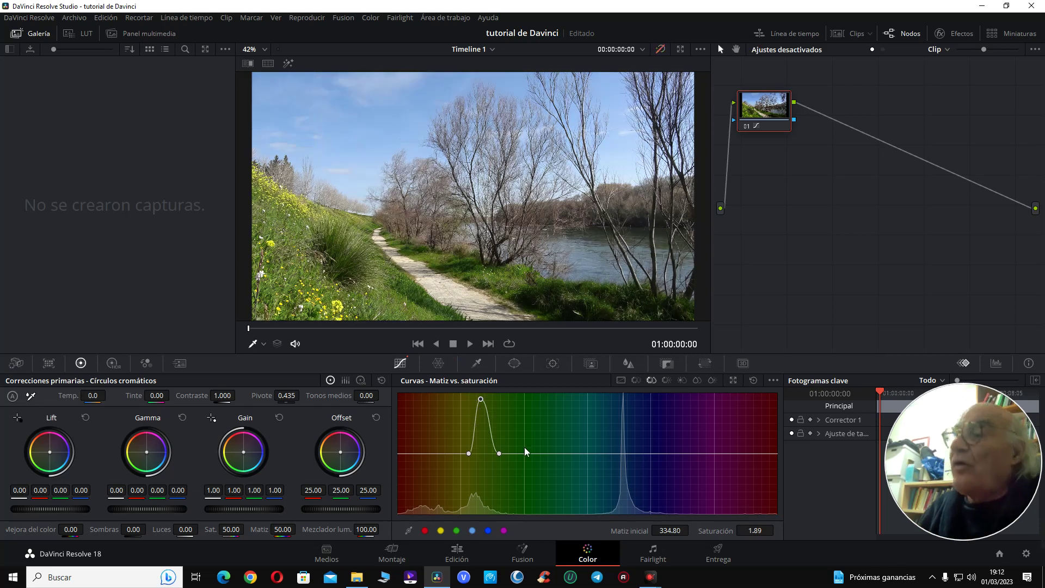
key(shift+d)
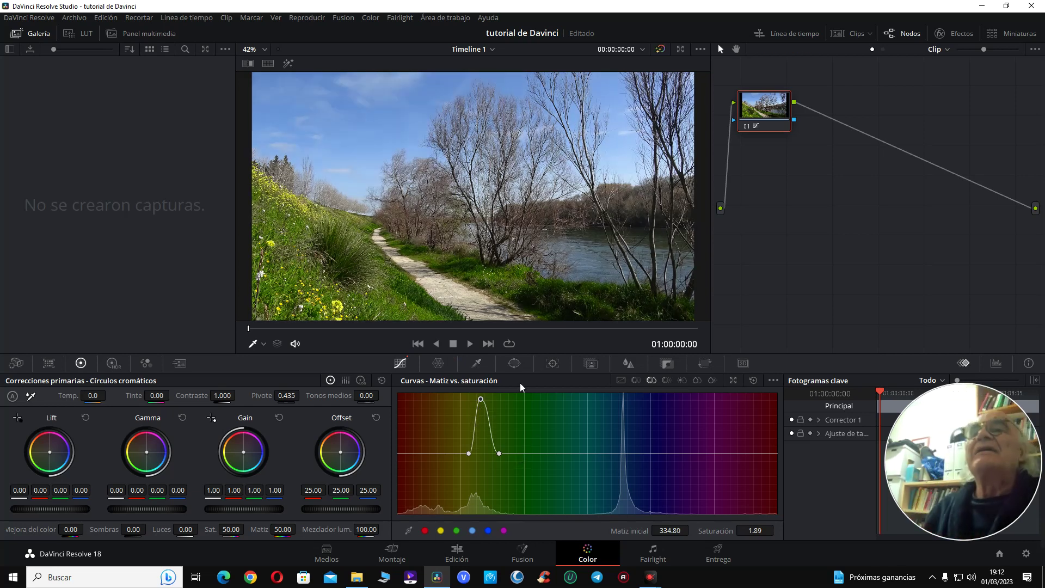
- Sample the yellow flowers, try high and low saturation on their curve point, and settle it at about 1.09
drag(768, 109, 785, 127)
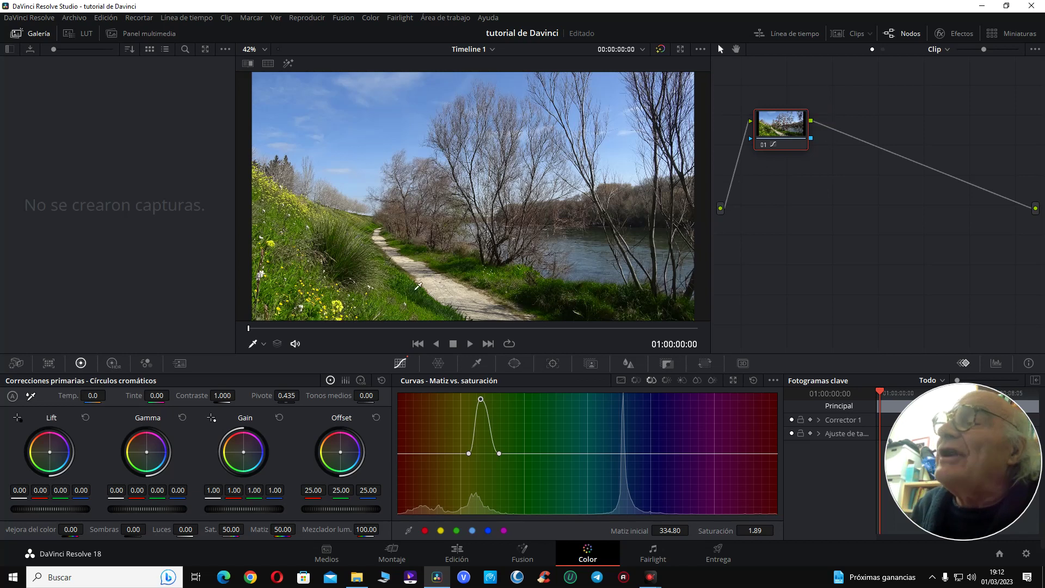
click(341, 312)
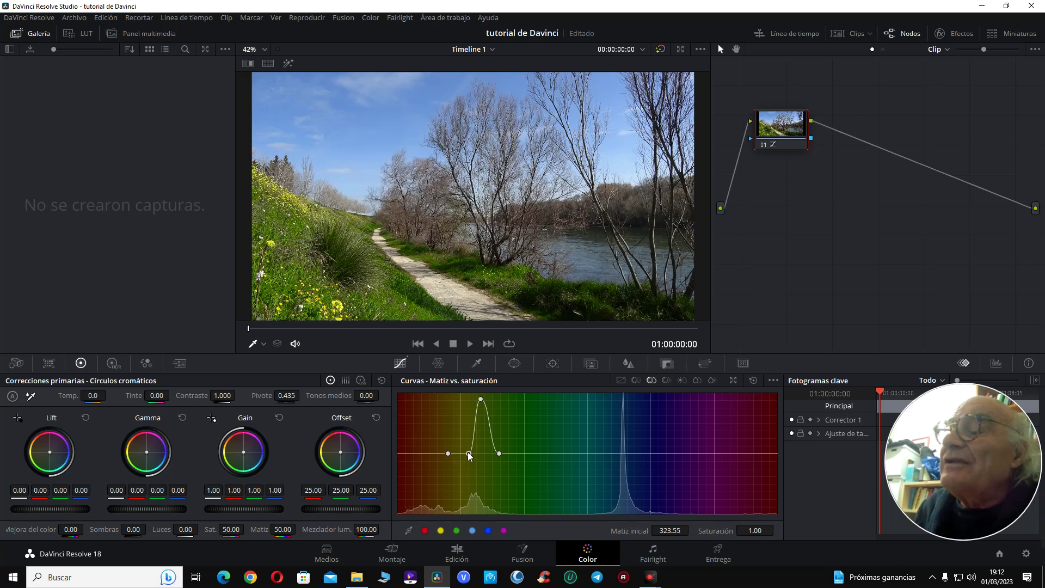
drag(468, 454, 445, 380)
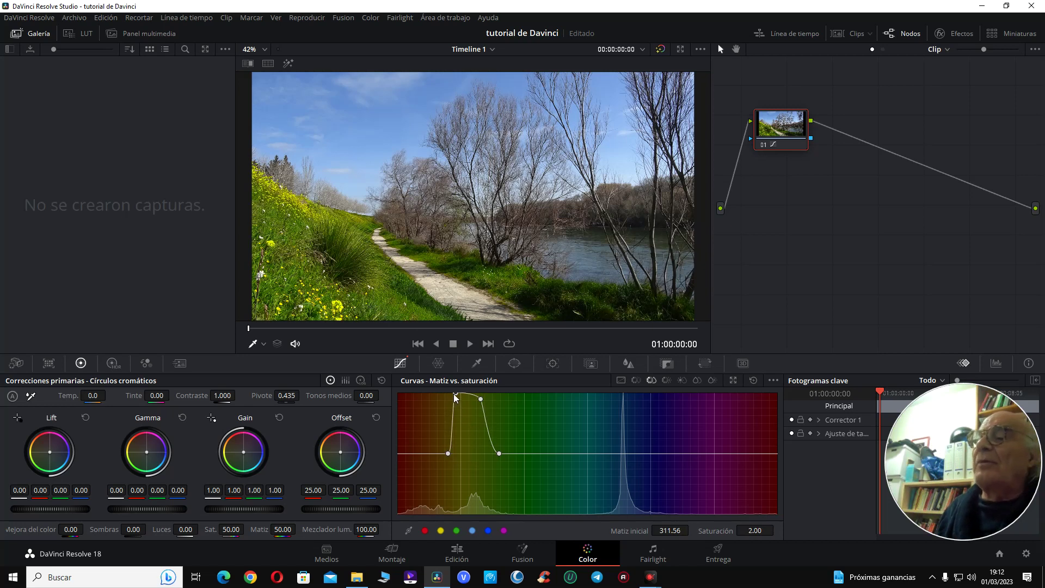
drag(453, 394, 473, 500)
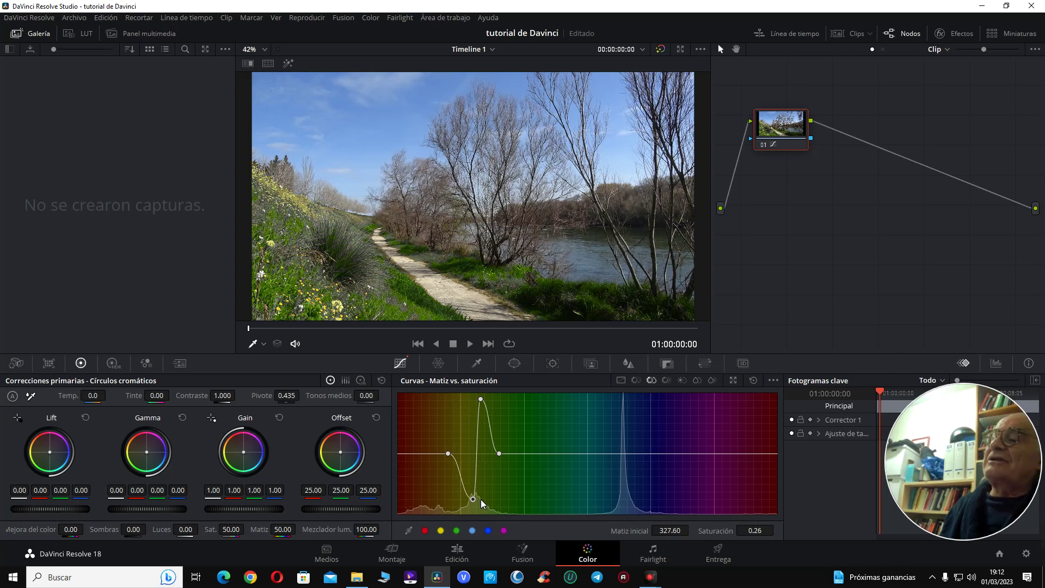
drag(479, 492, 468, 448)
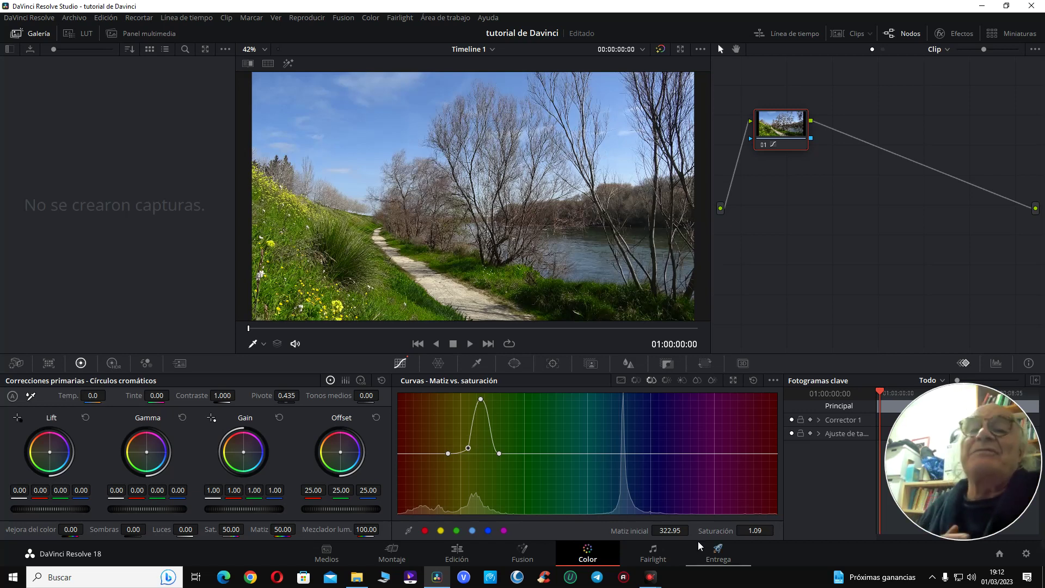
- Compare the photo with and without the saturation adjustments by repeatedly bypassing and restoring the grade
click(660, 49)
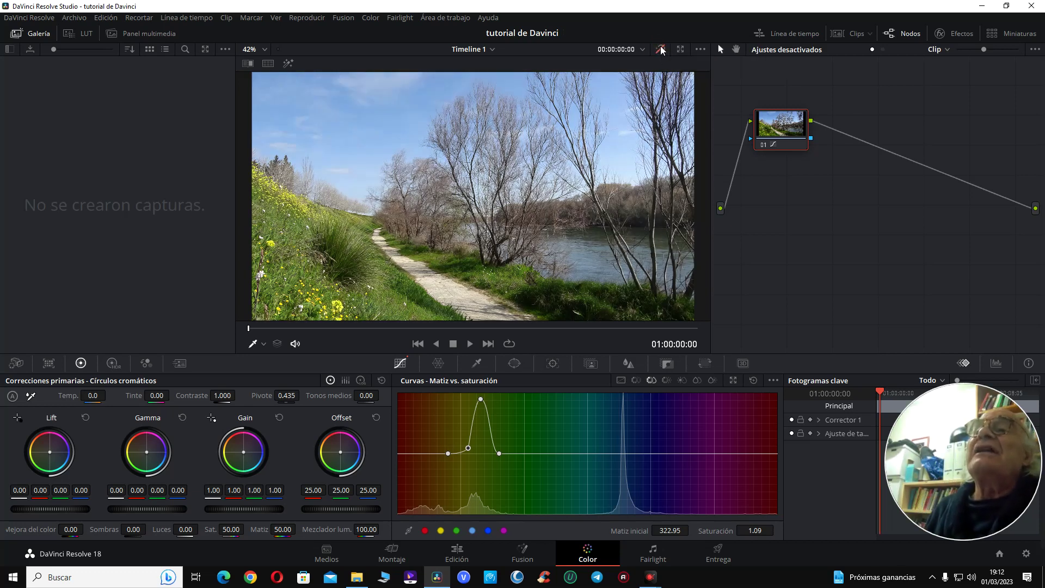
click(660, 50)
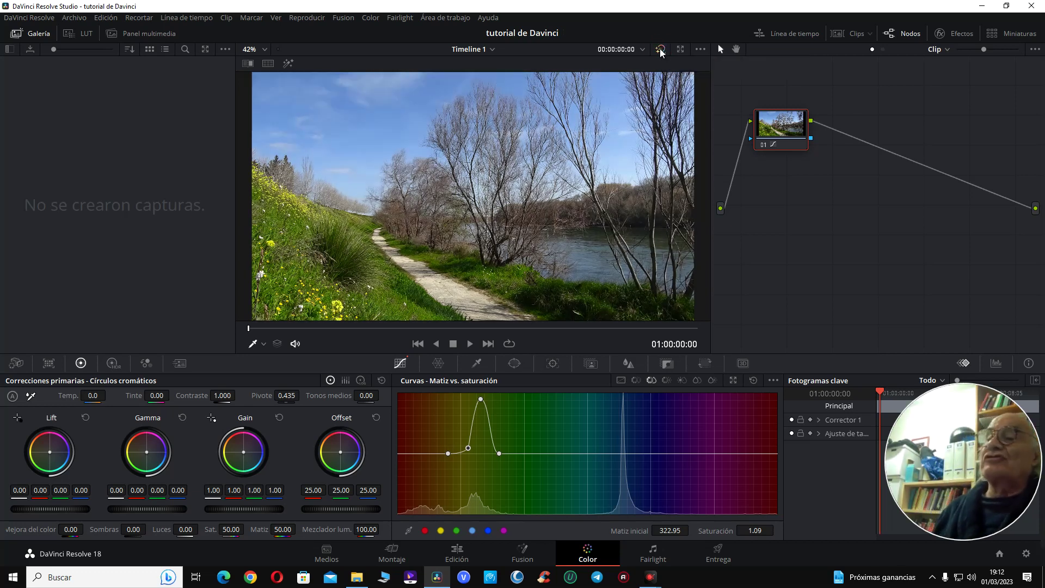
click(660, 49)
click(659, 49)
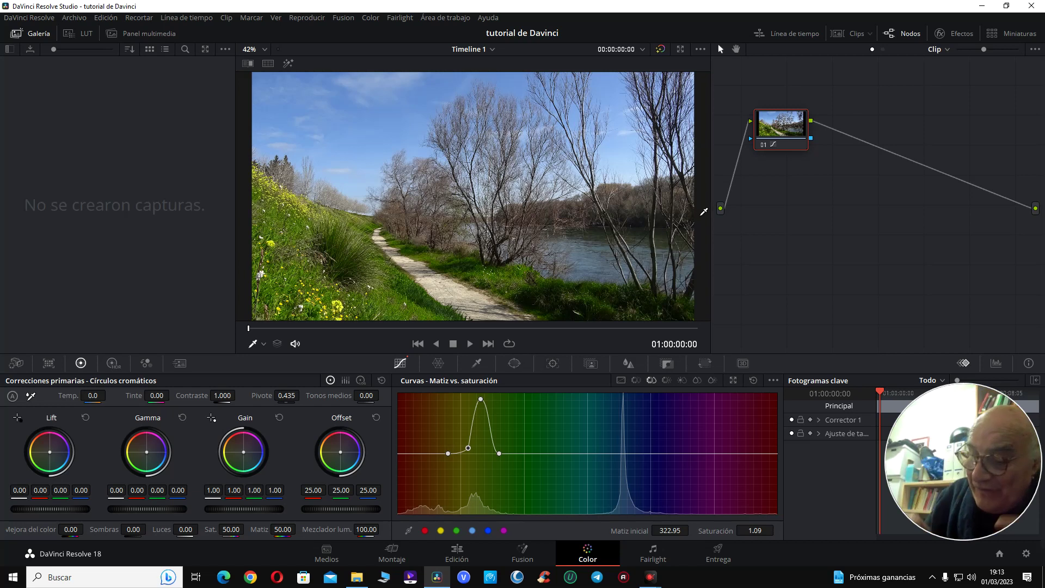
key(shift+d)
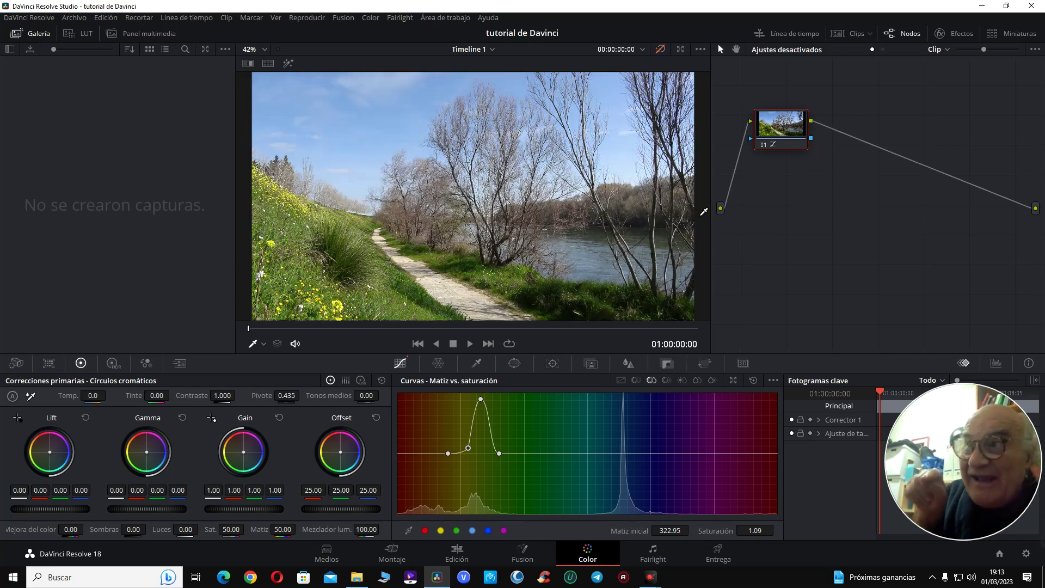
key(shift+d)
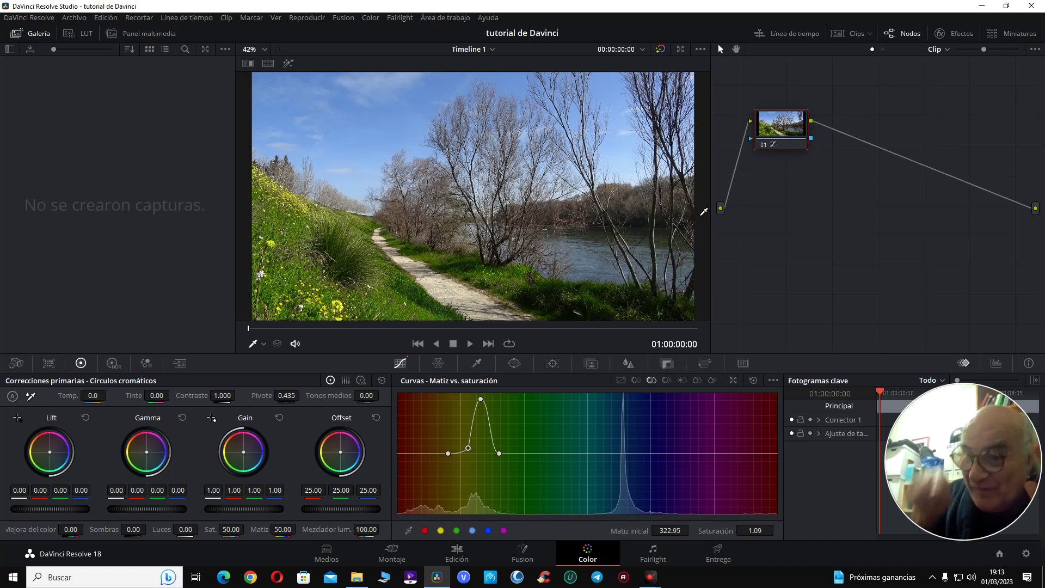
key(shift+d)
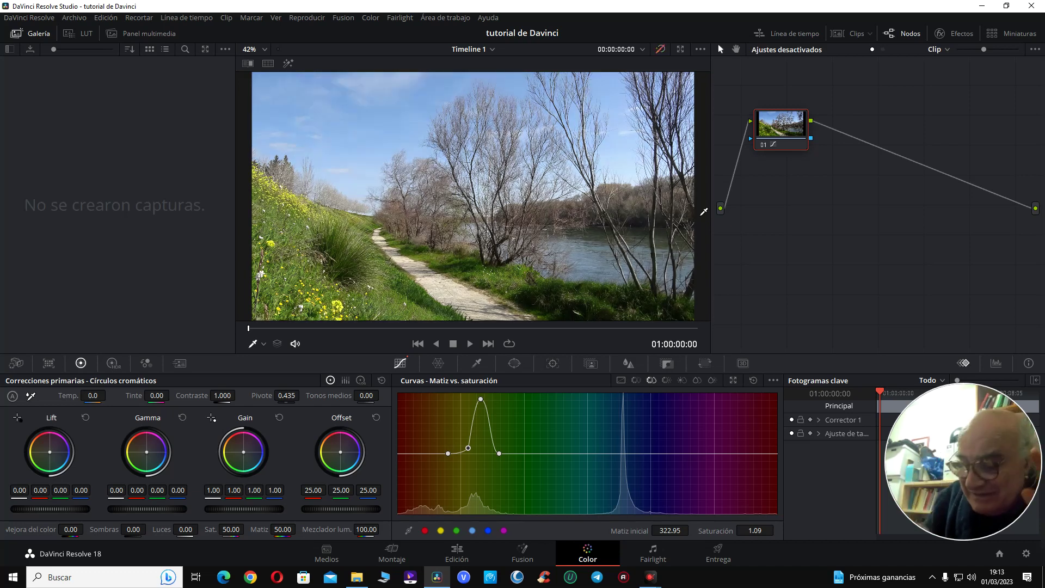
key(shift+d)
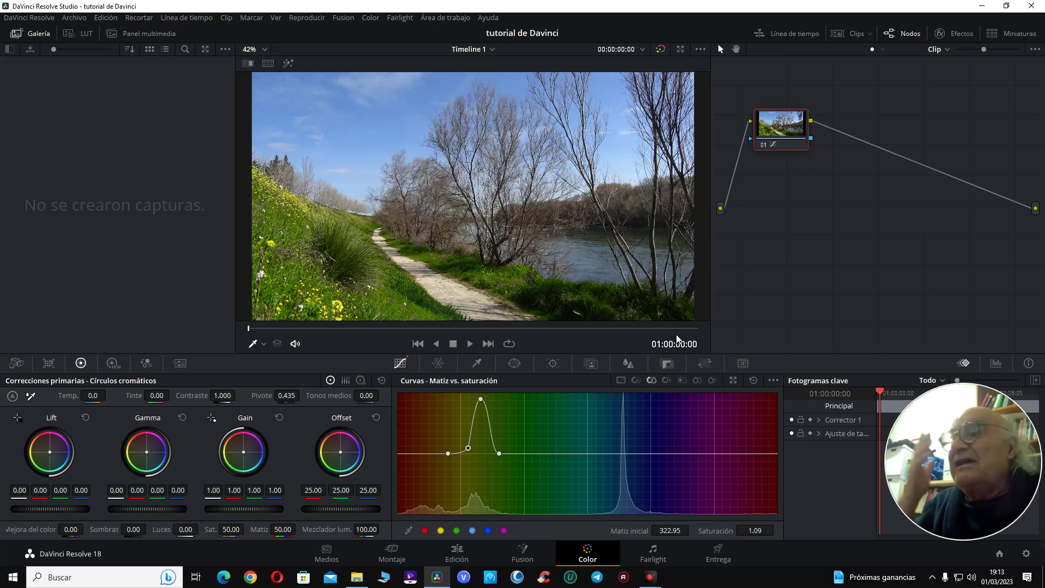
- Lower the peak of the green area on the Hue vs. Saturation curve to a saturation of about 1.53
click(481, 399)
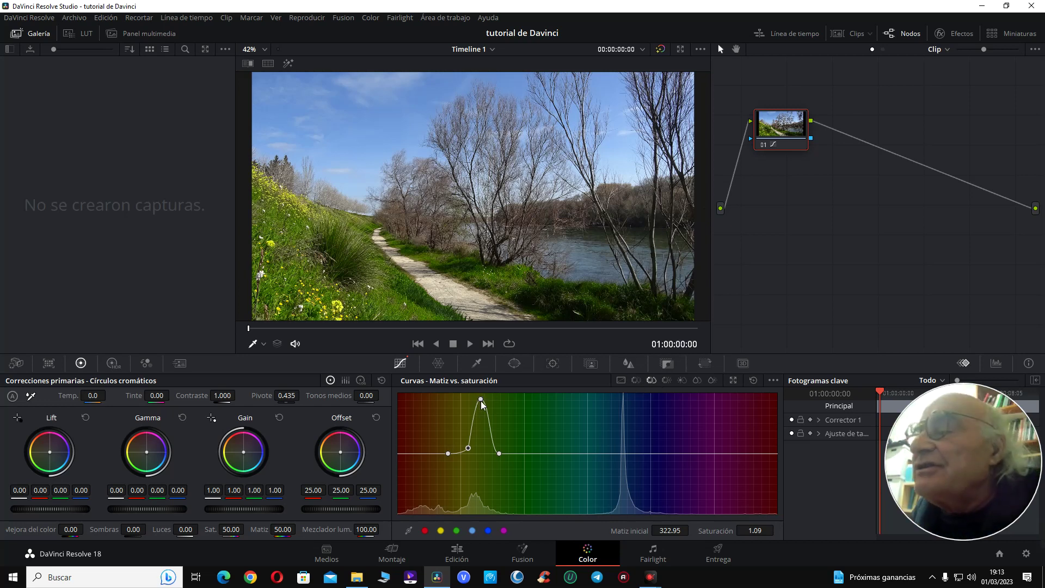
mouse_move(482, 403)
mouse_down()
mouse_move(482, 425)
mouse_move(478, 387)
mouse_move(482, 422)
mouse_up()
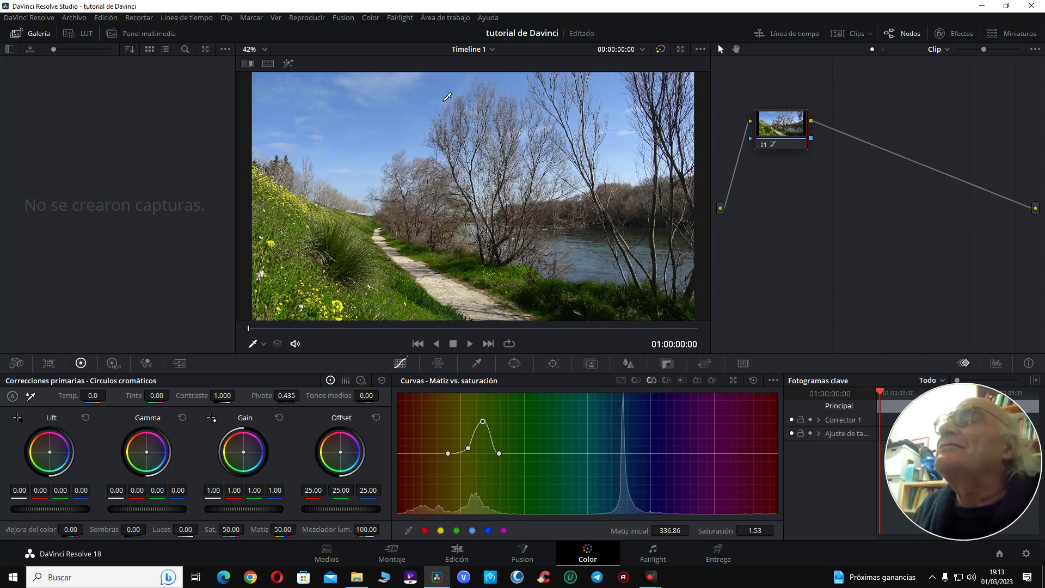
- Sample the blue sky, compare its saturation at 2.00 with the ungraded photo, and pull the point down to about 0.19
click(445, 99)
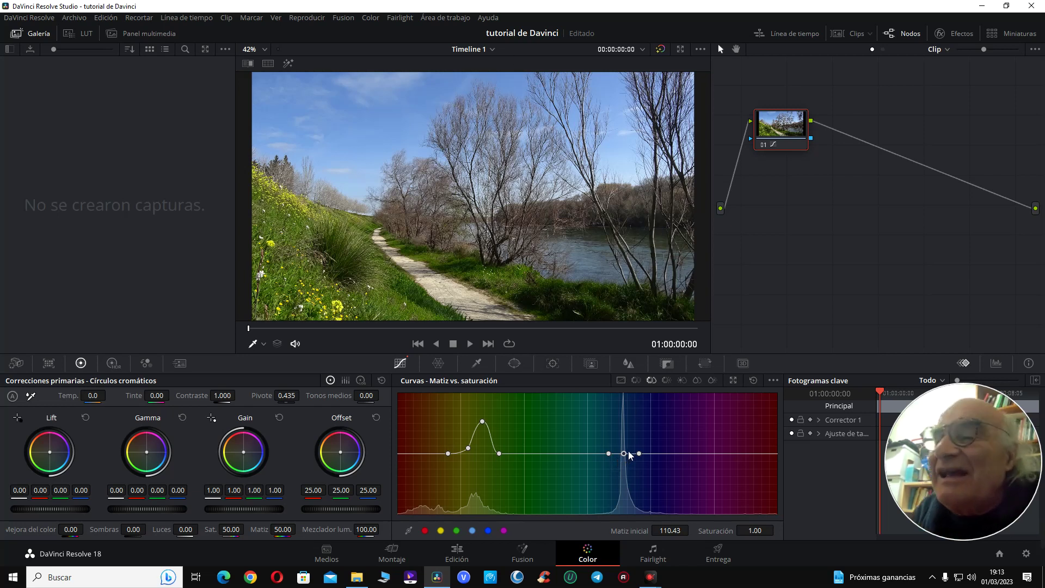
drag(624, 454, 624, 375)
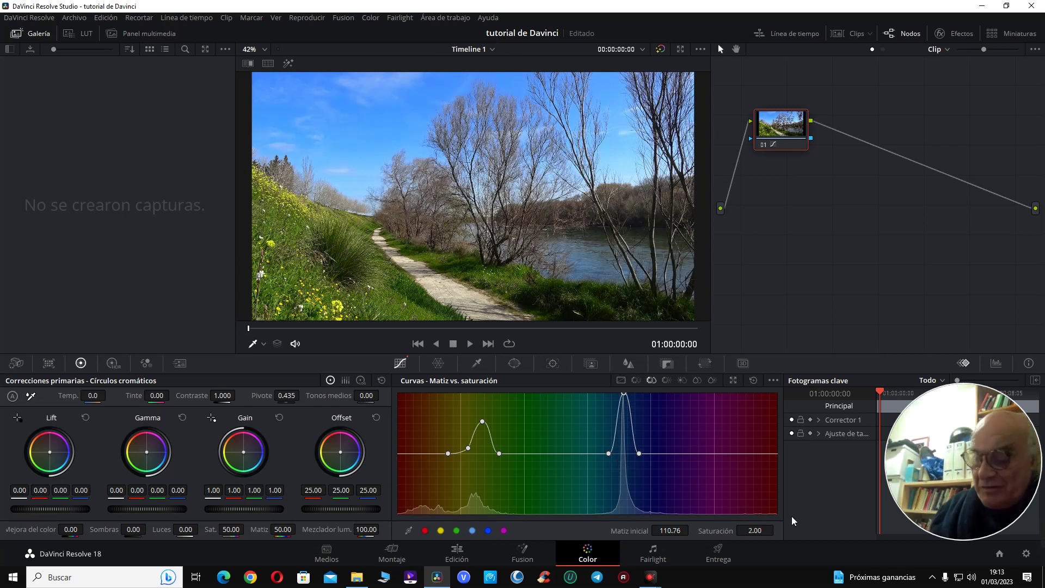
key(shift+d)
key(shift+d)
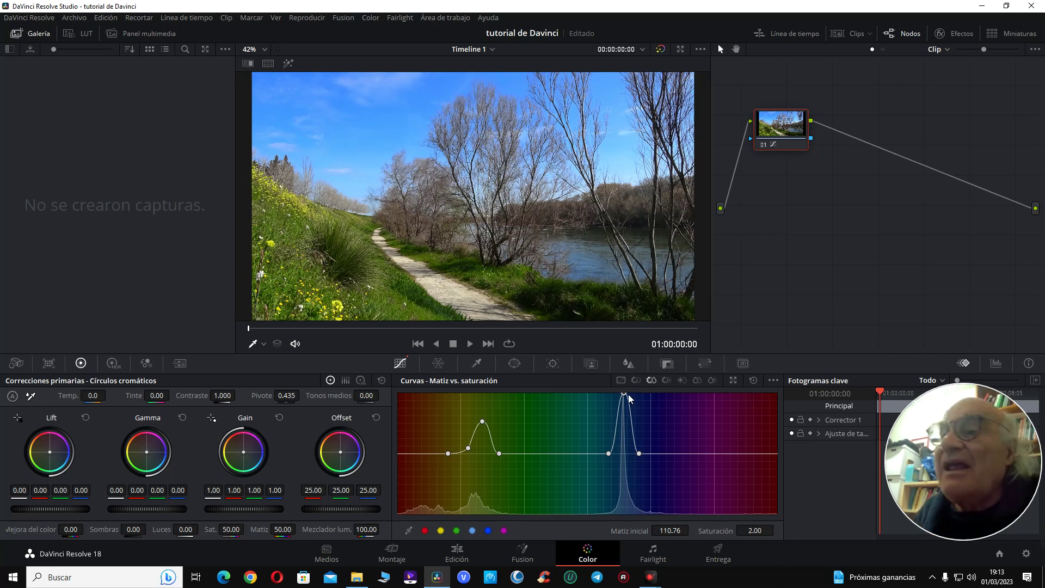
drag(624, 396, 617, 507)
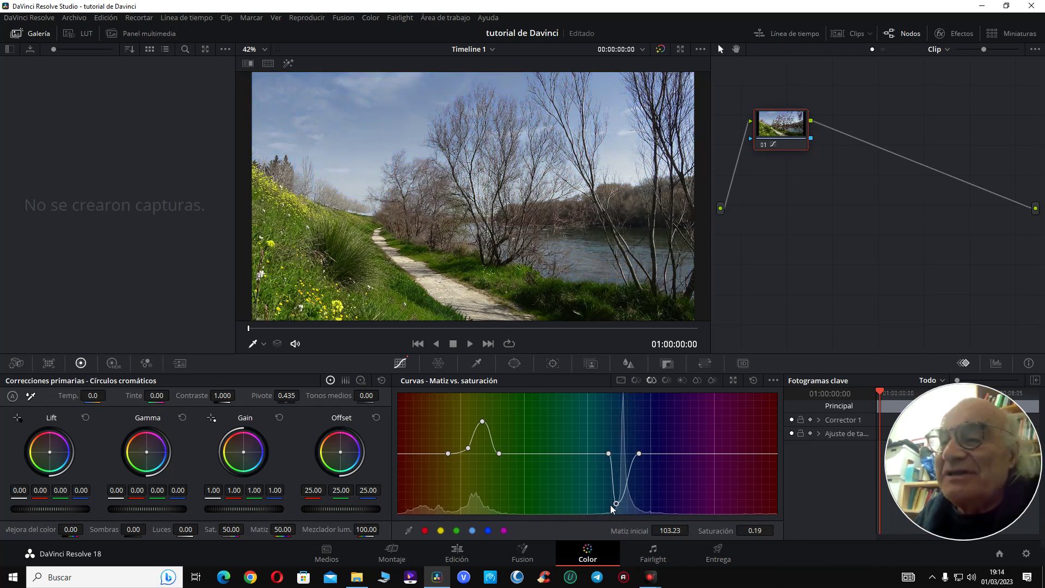
- Raise the sky's point on the Hue vs. Saturation curve to a saturation of 1.88 and compare with the ungraded photo
drag(616, 505, 624, 403)
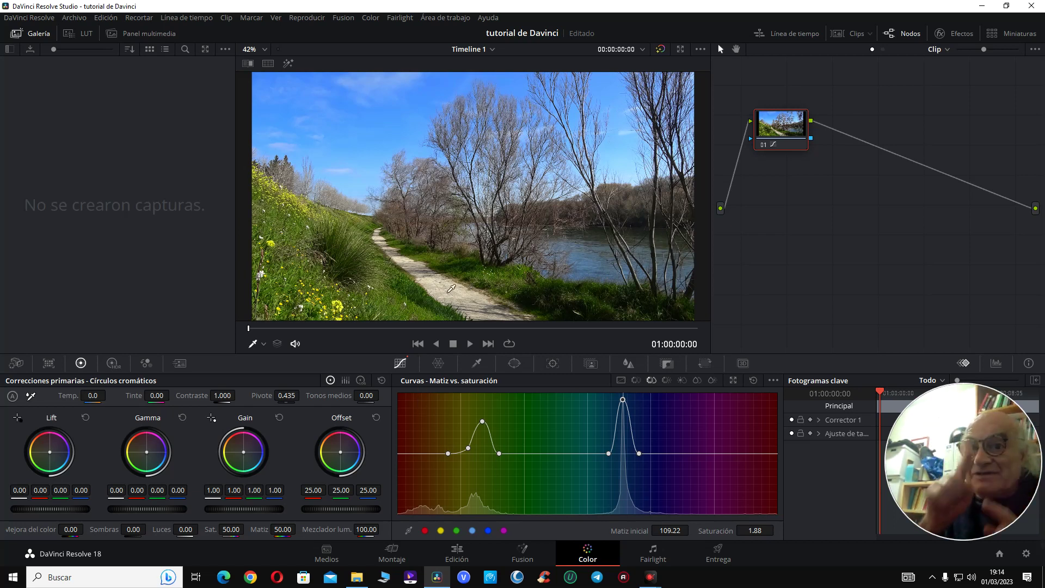
key(shift+d)
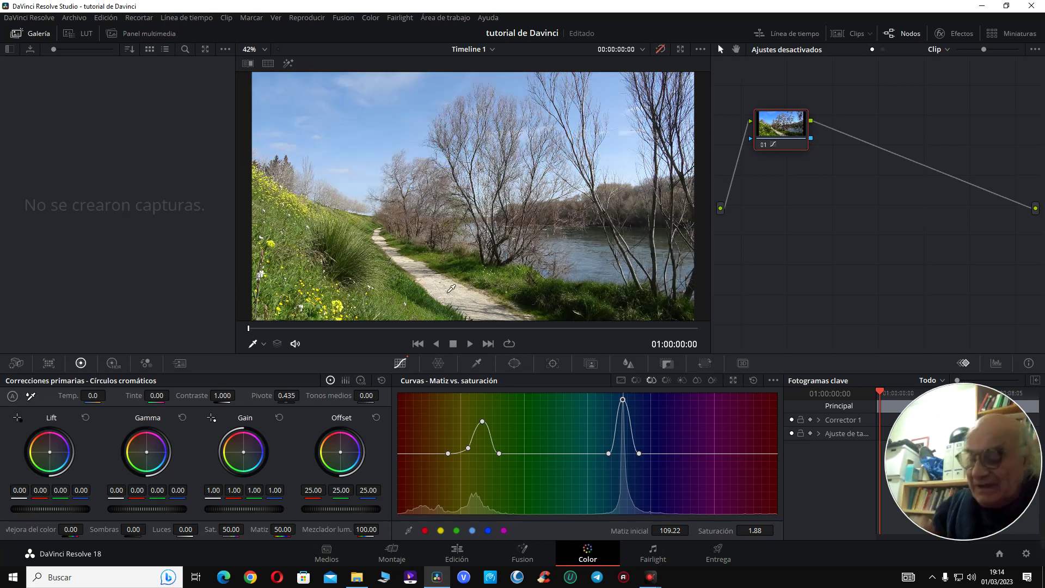
key(shift+d)
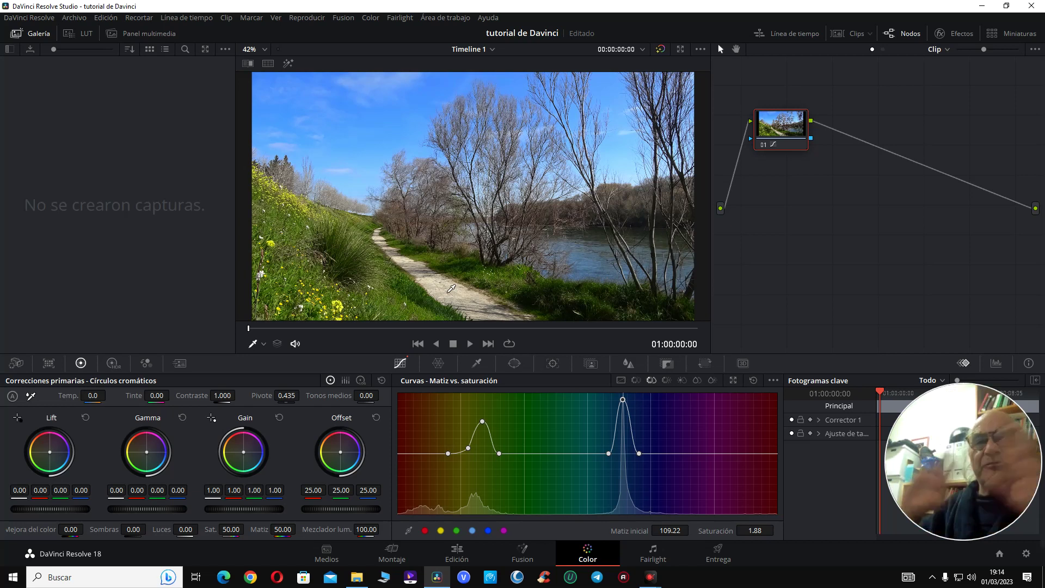
- Switch to the Edit page, disable the Video 1 track's picture and enable it again
click(461, 556)
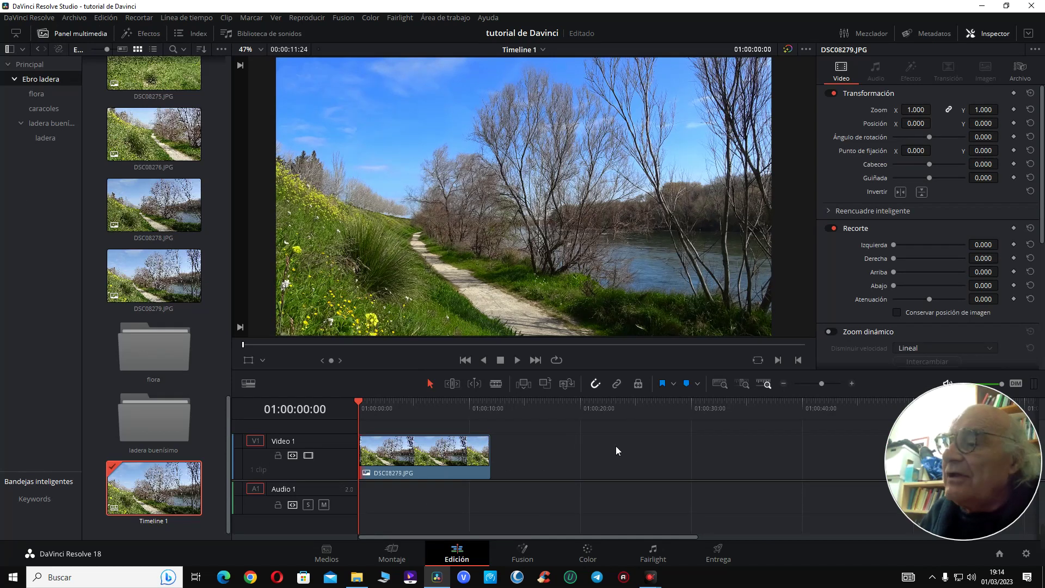
right_click(532, 467)
click(341, 466)
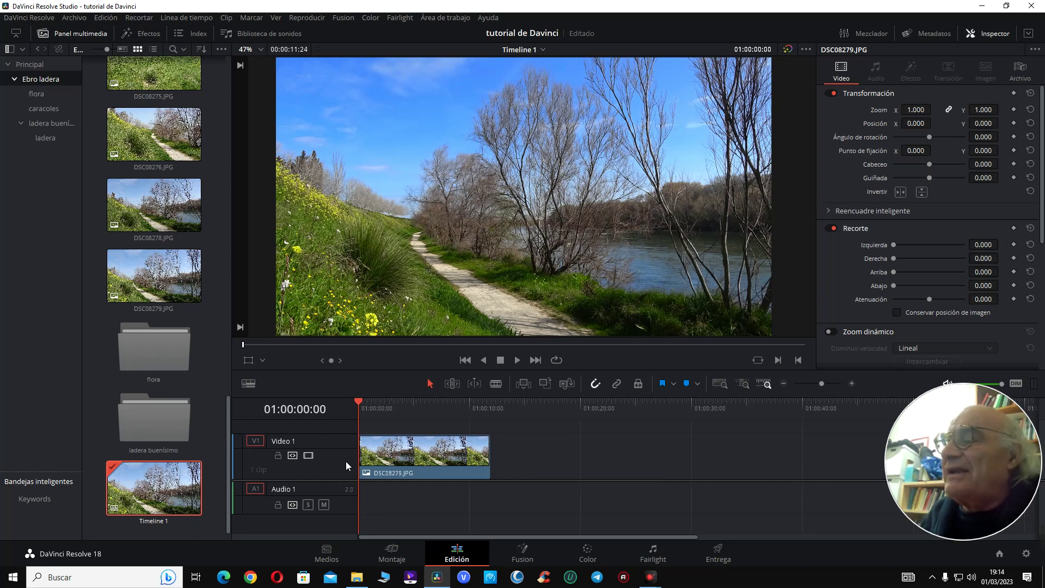
click(309, 455)
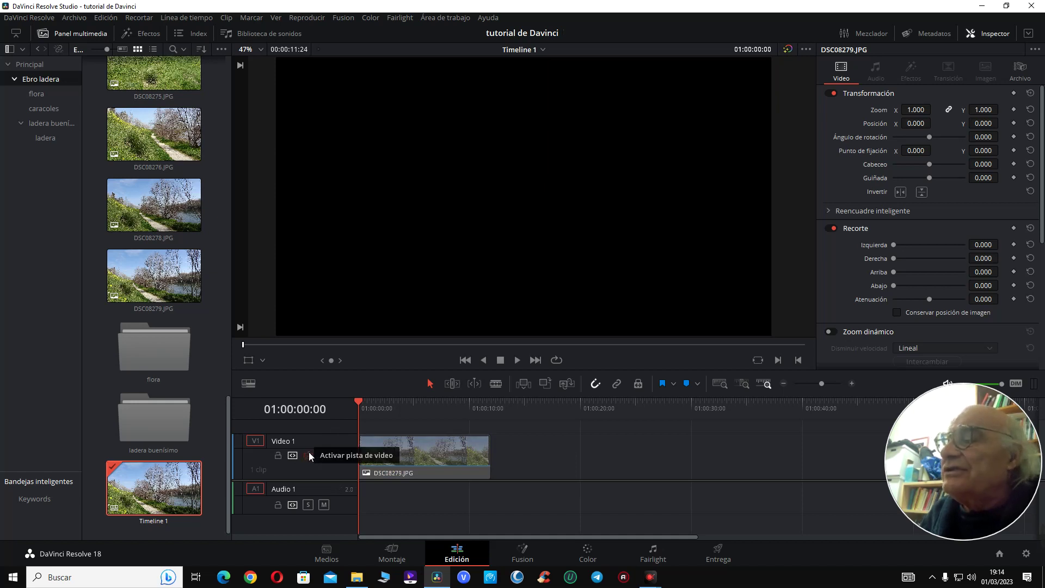
click(308, 453)
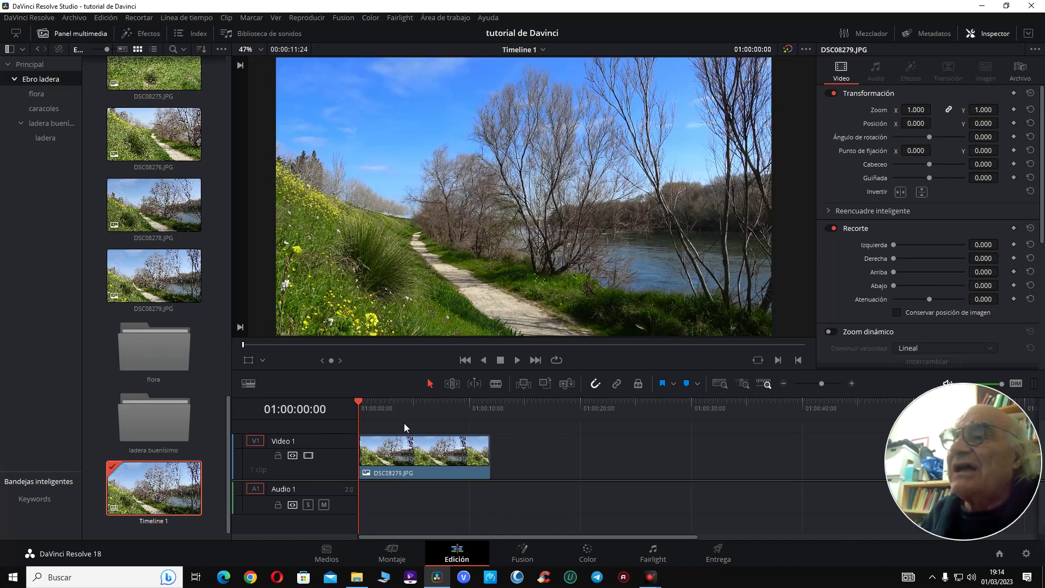
- Lock and unlock the Video 1 track, and turn on linked selection for the timeline clips
click(277, 455)
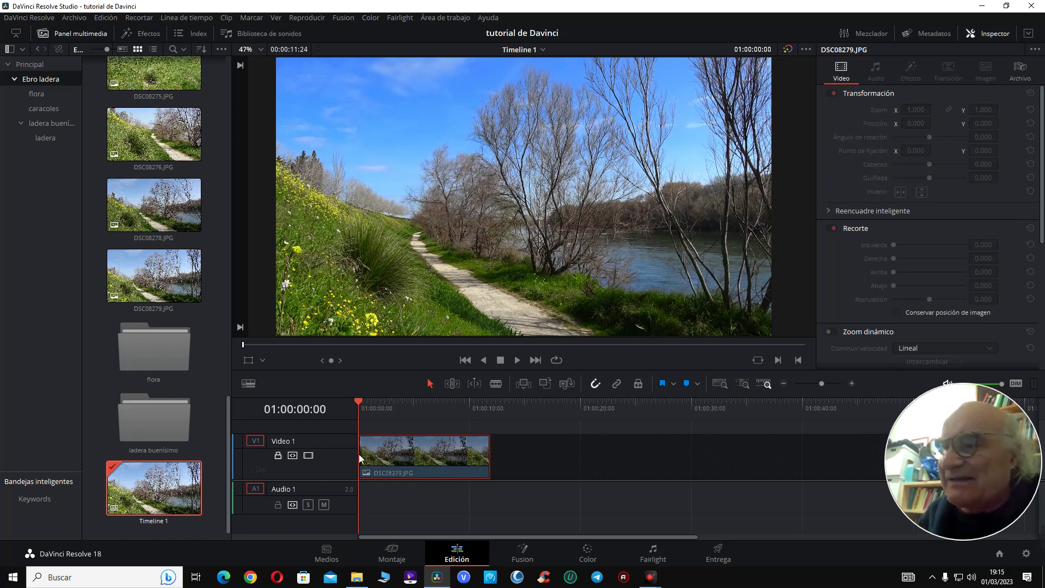
click(279, 456)
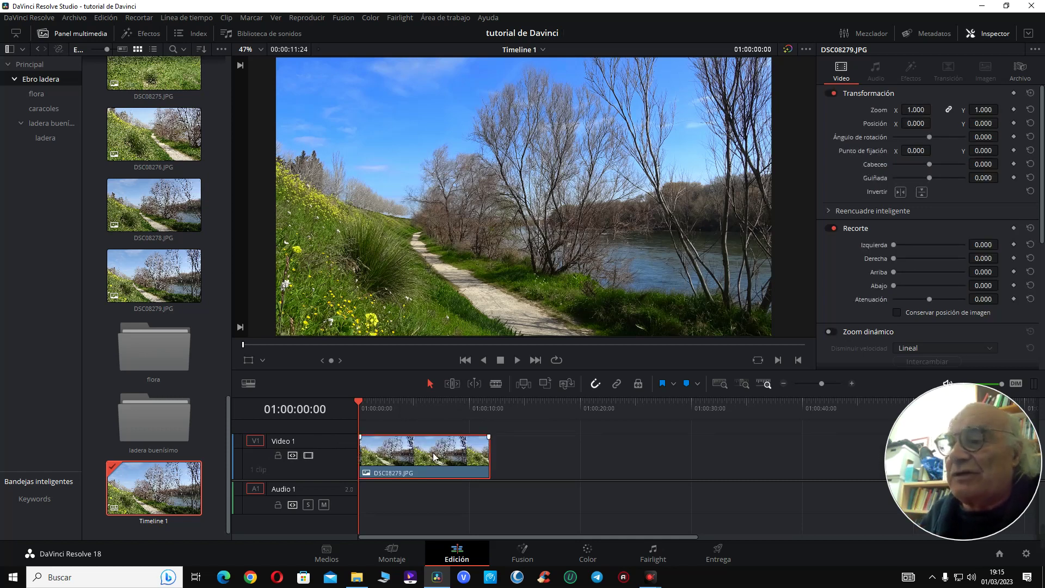
mouse_move(430, 457)
mouse_down()
mouse_move(453, 457)
mouse_move(428, 456)
mouse_up()
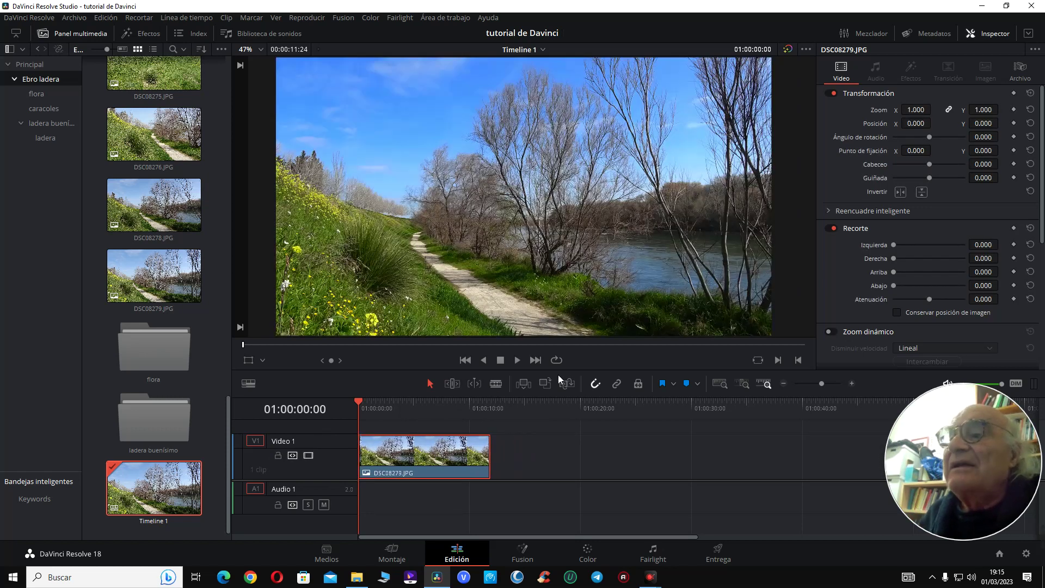
click(619, 384)
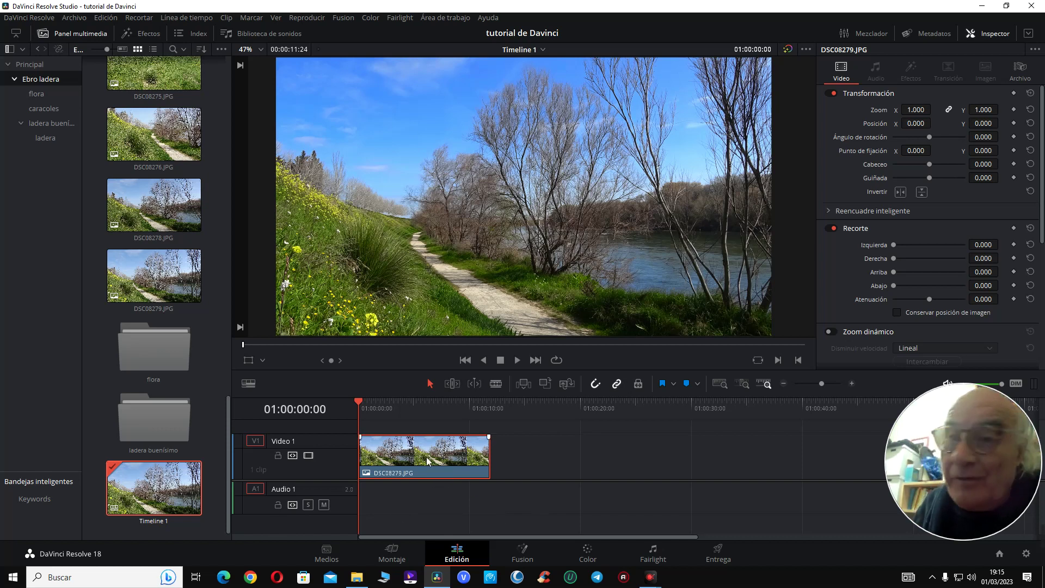
- Add a second video track above Video 1 and enlarge the video track area until both tracks fit
right_click(337, 463)
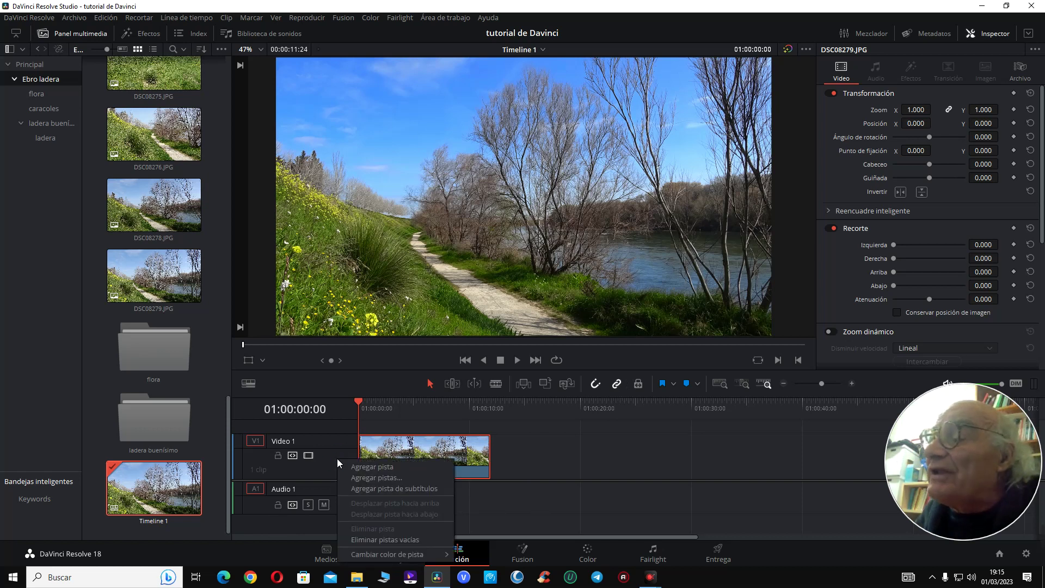
click(360, 468)
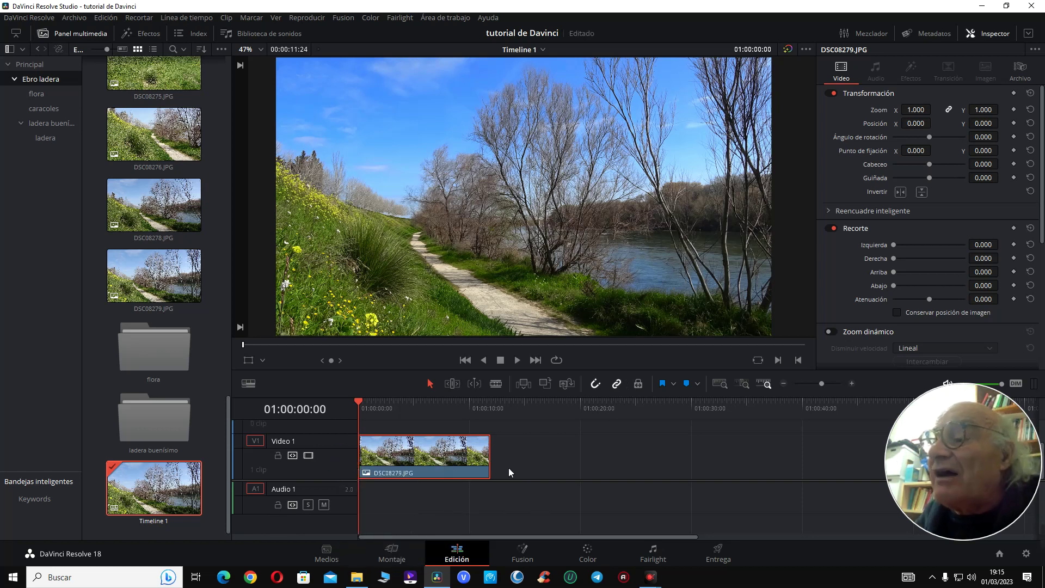
click(1012, 472)
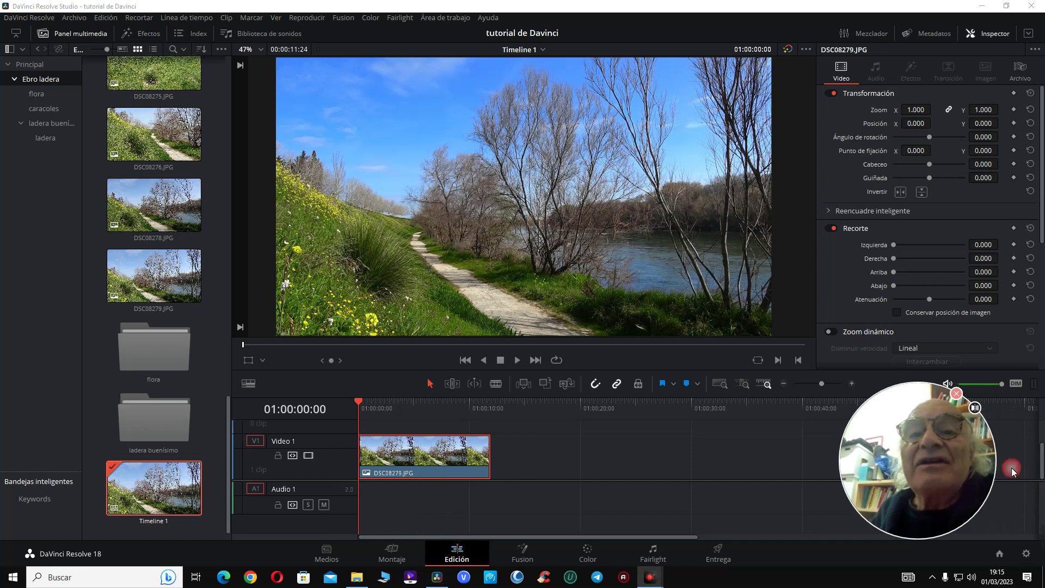
drag(1039, 471, 1039, 460)
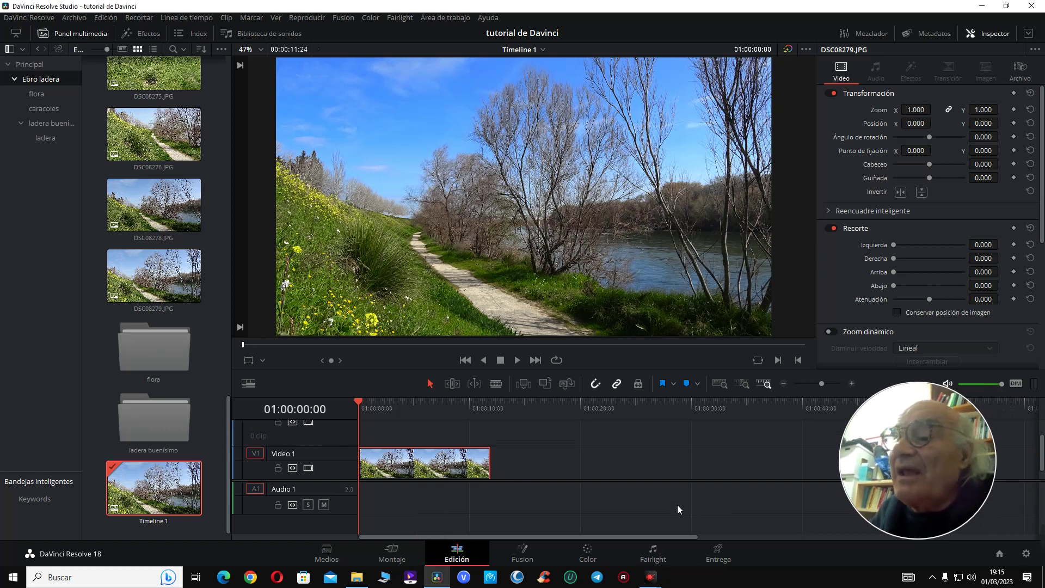
drag(656, 486, 657, 522)
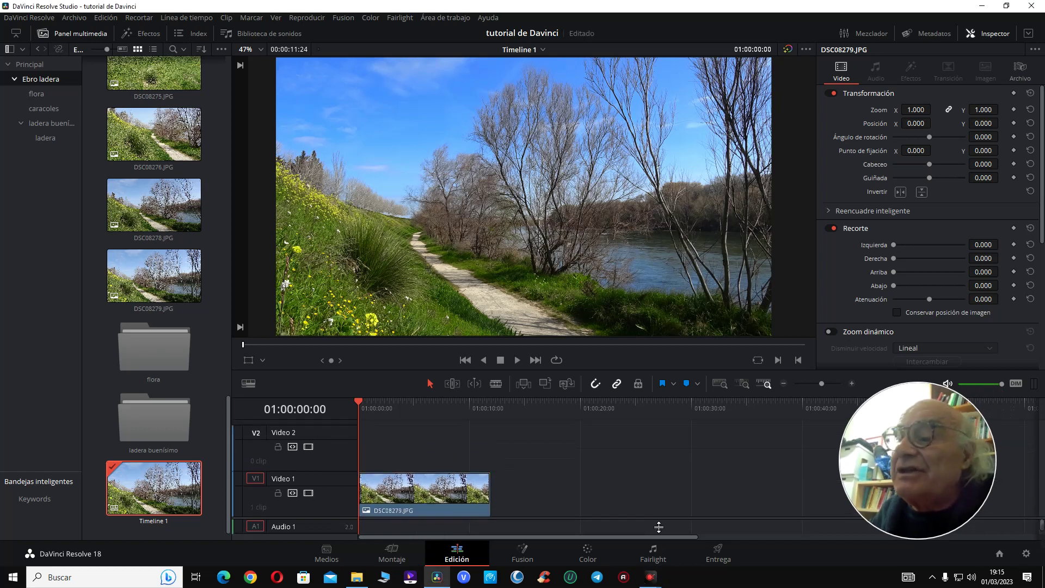
click(486, 457)
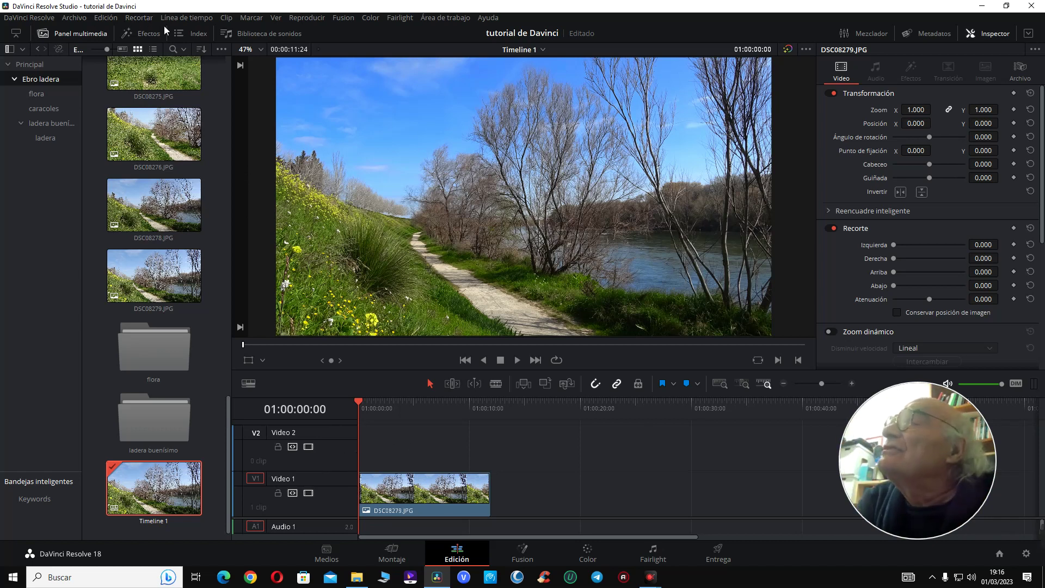
- Open the effects library and browse the standard and Fusion title presets
click(149, 36)
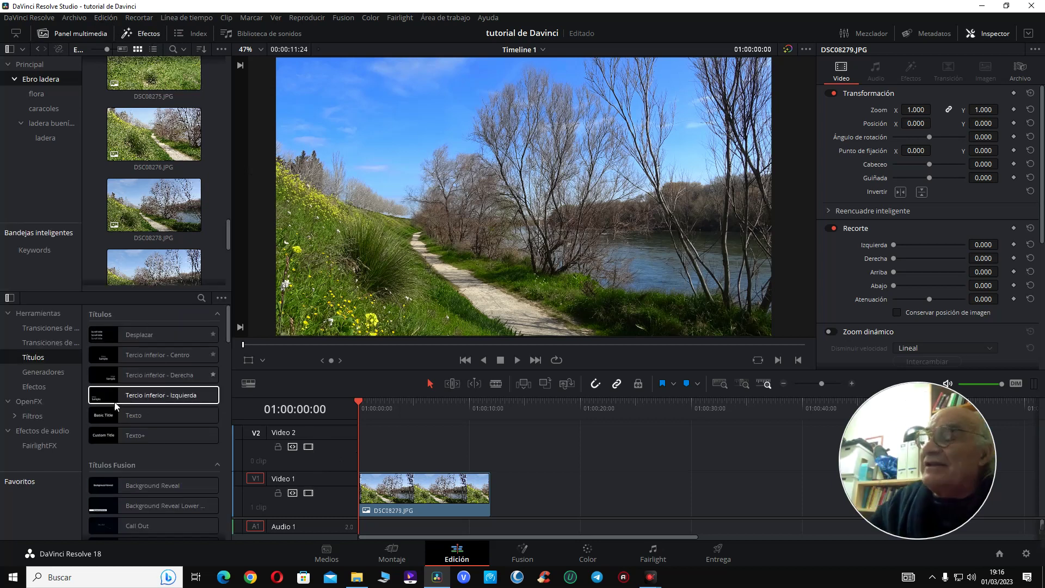
mouse_move(128, 420)
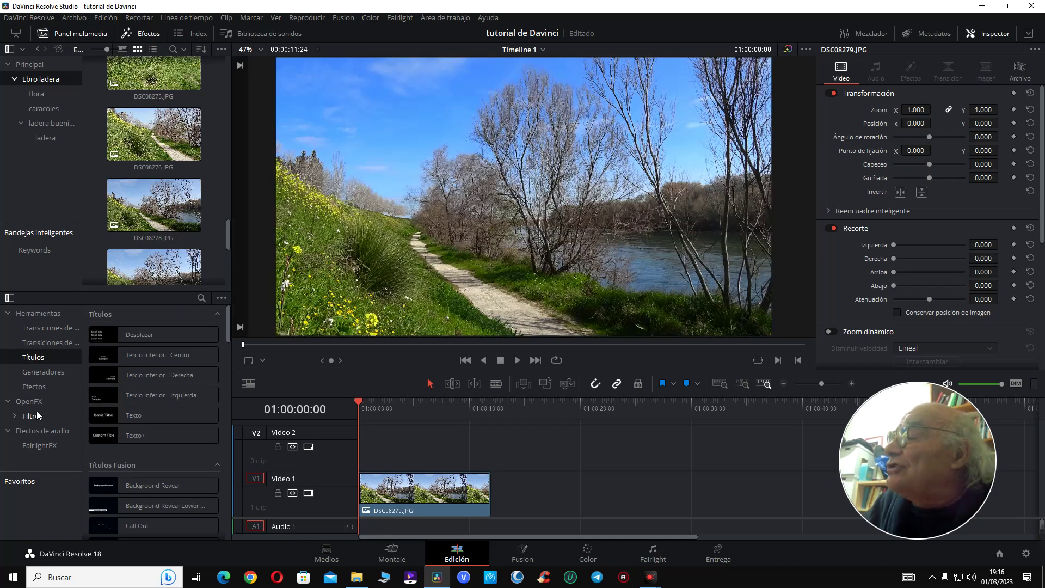
click(31, 343)
click(33, 357)
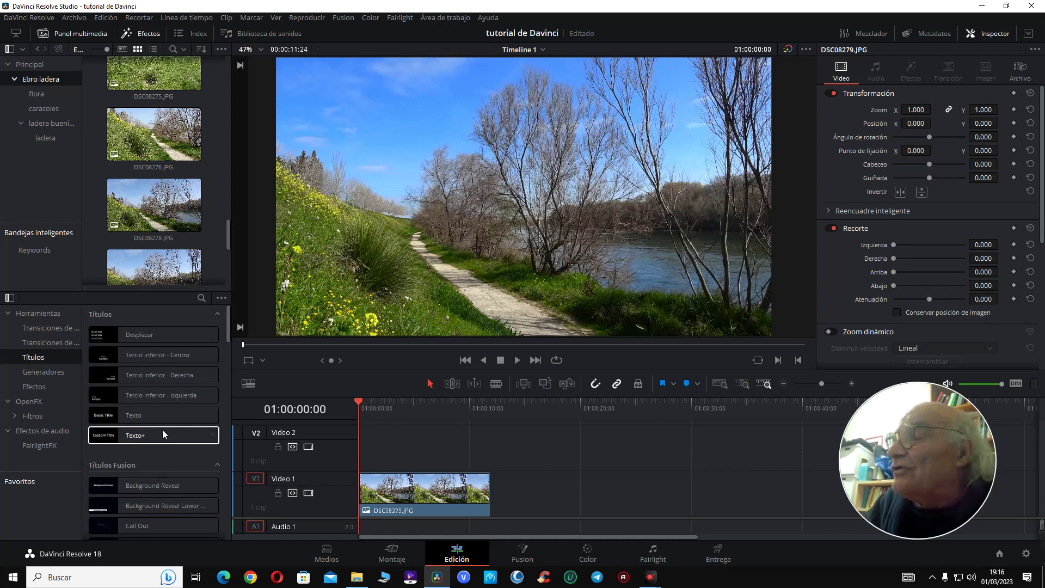
scroll(153, 420, down, 1)
scroll(154, 421, down, 1)
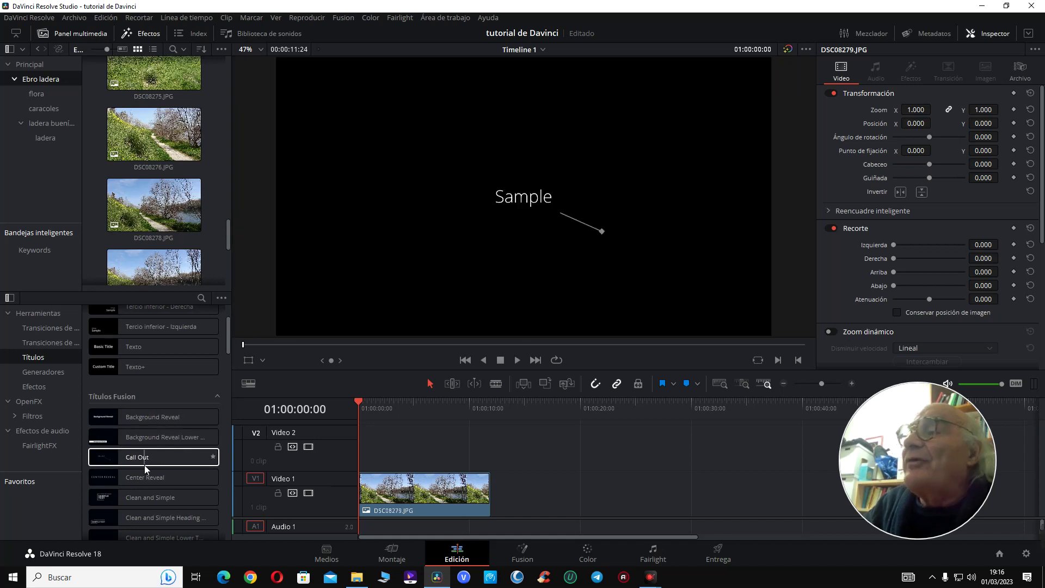
click(146, 497)
scroll(144, 468, up, 3)
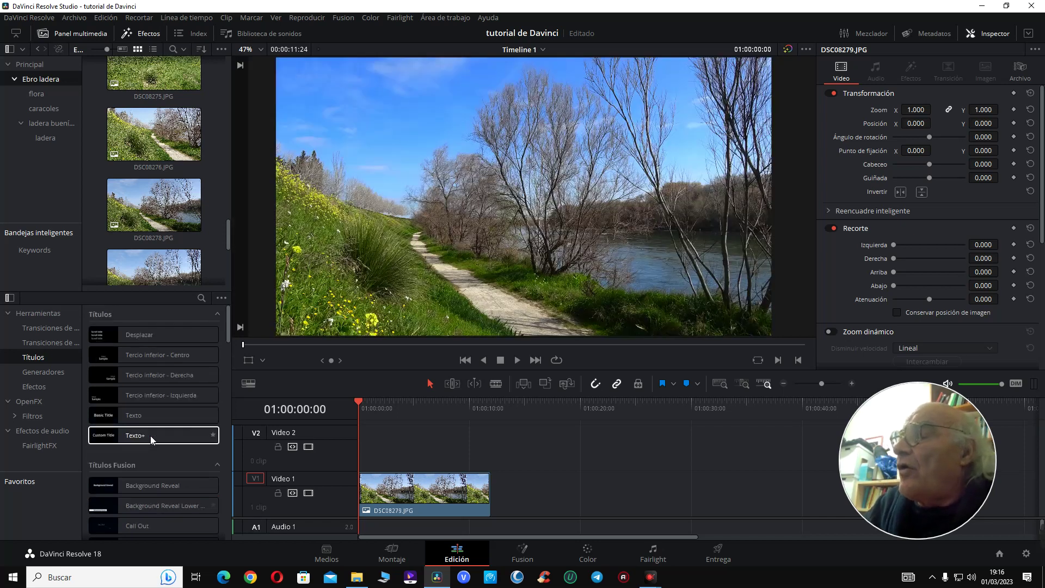
- Add a Texto title on Video 2 above the photo, shifted slightly earlier around the playhead at 01:00:05:00
drag(134, 415, 440, 452)
click(413, 407)
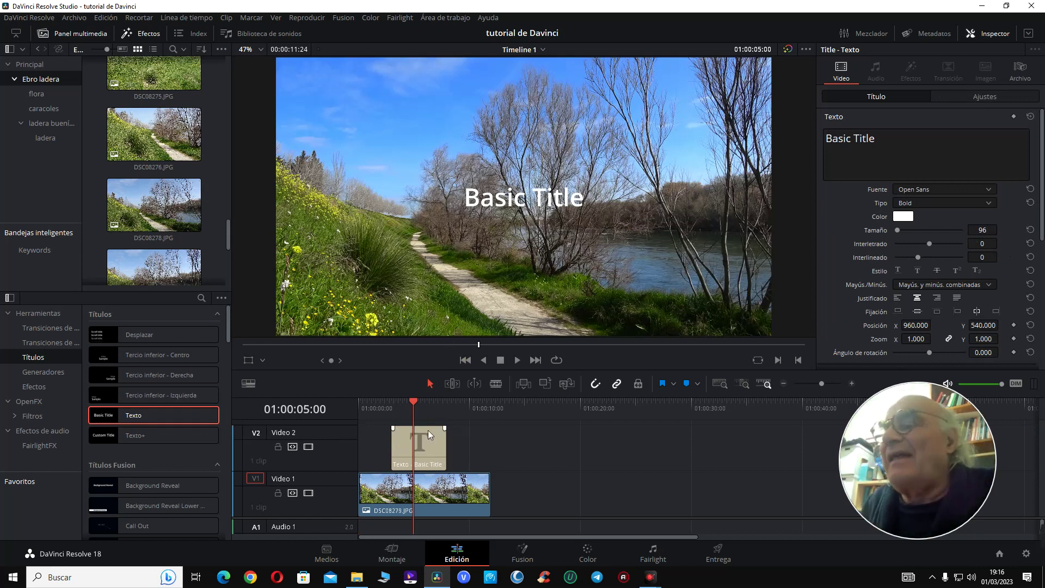
mouse_move(410, 447)
mouse_down()
mouse_move(420, 449)
mouse_move(411, 451)
mouse_up()
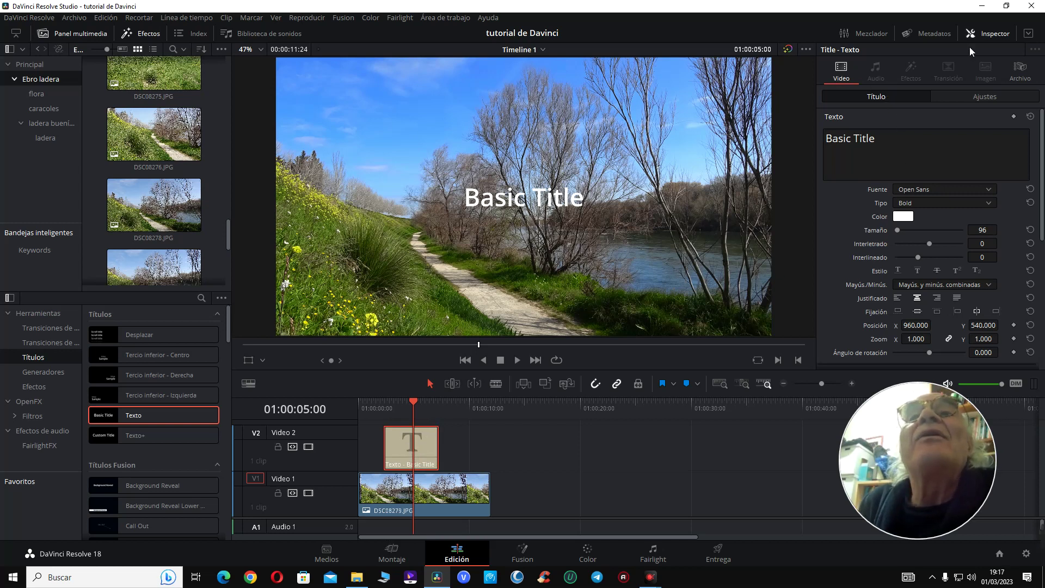
- Switch between the title's metadata and its Inspector, and look through the title's text settings
click(918, 34)
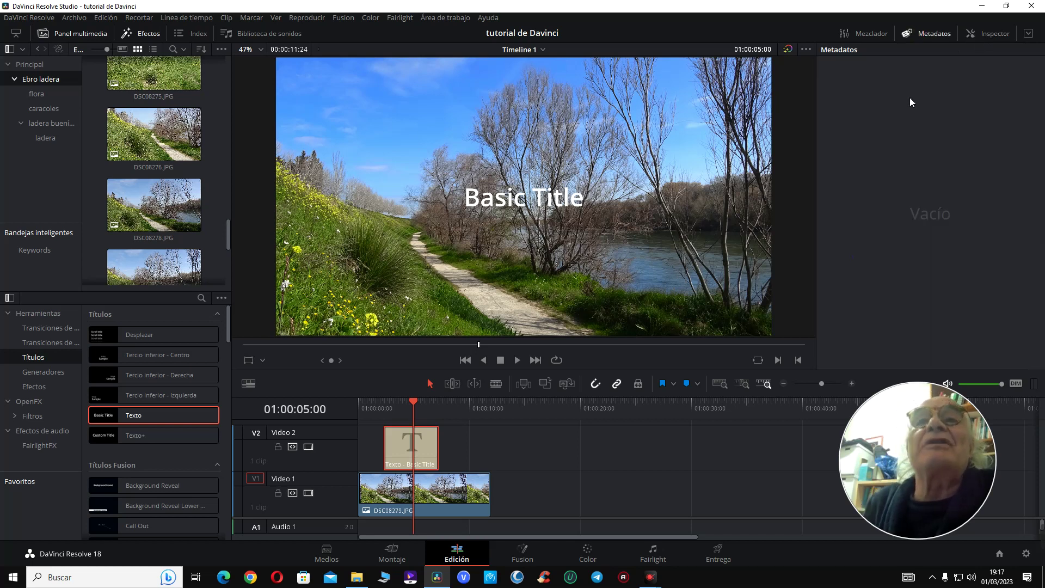
click(986, 34)
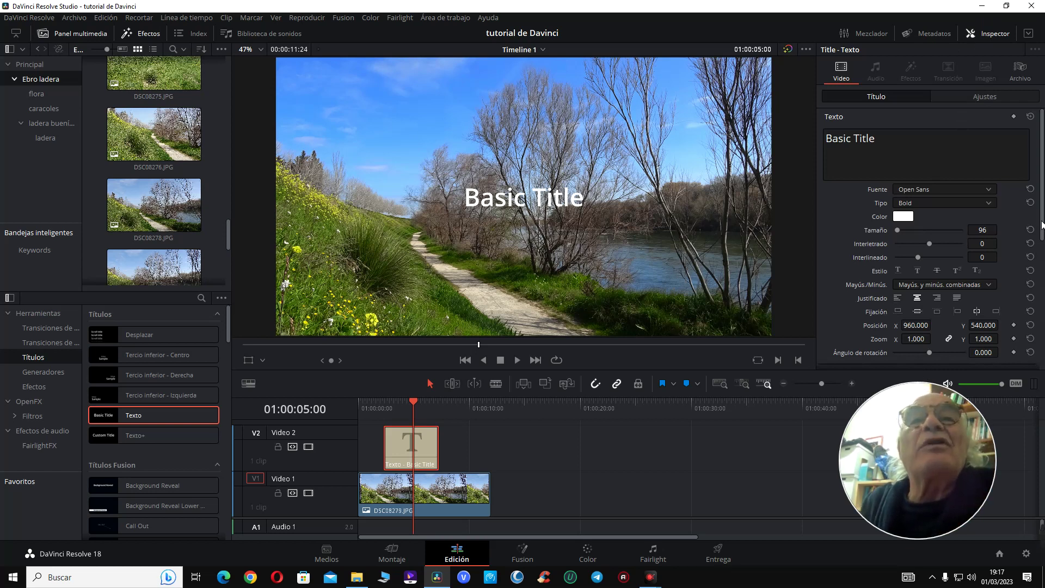
drag(1041, 225, 1036, 314)
scroll(1023, 245, up, 6)
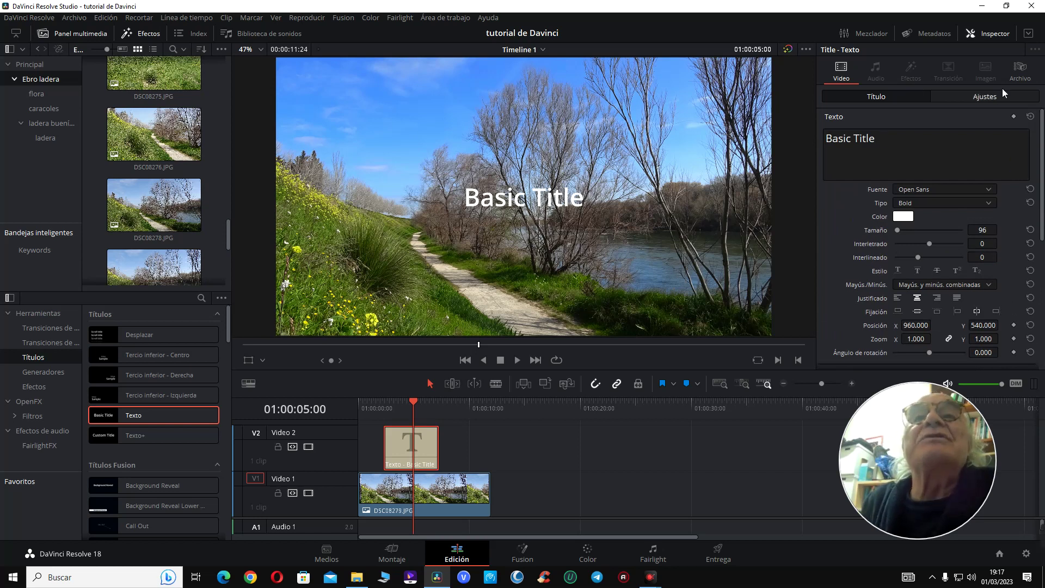
click(994, 34)
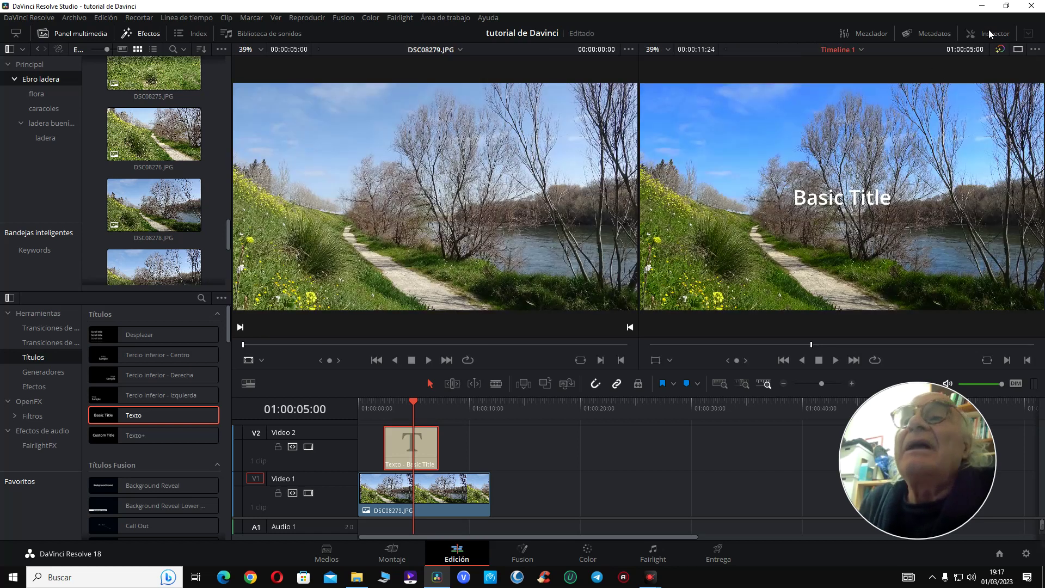
click(989, 30)
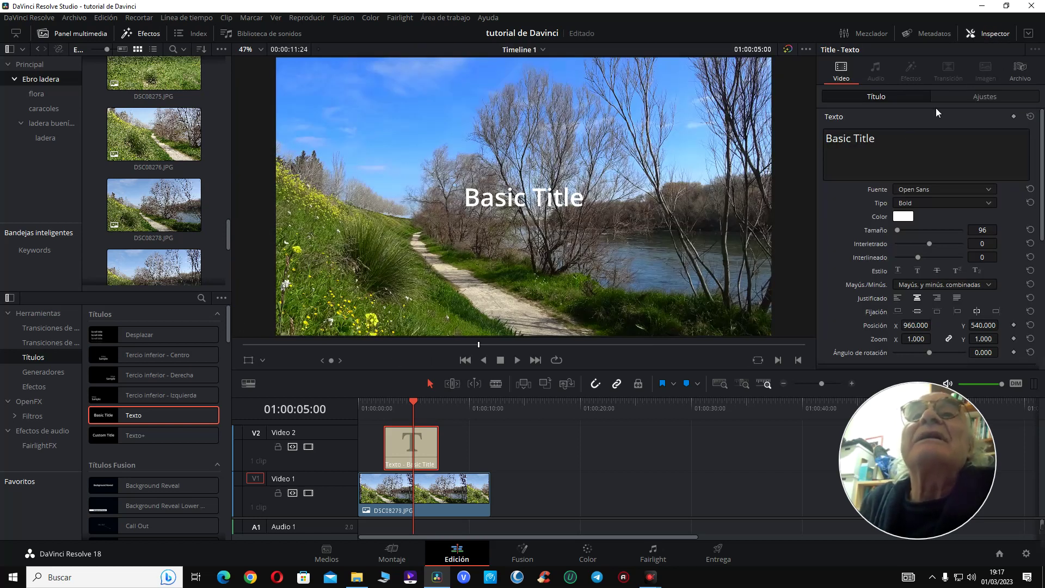
- Replace the title's text with "Tutorial Davinci"
drag(894, 141, 803, 142)
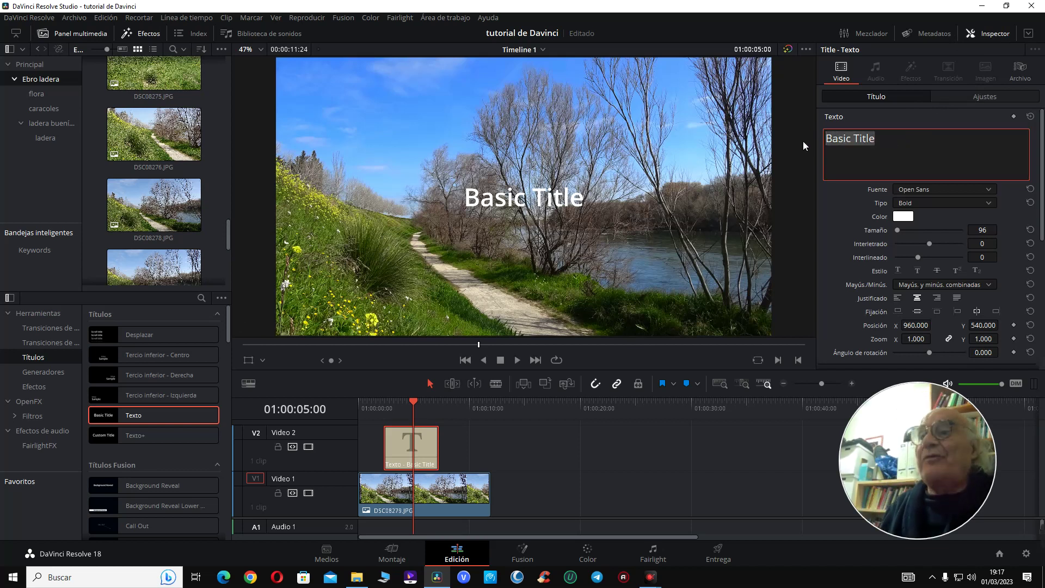
text(T)
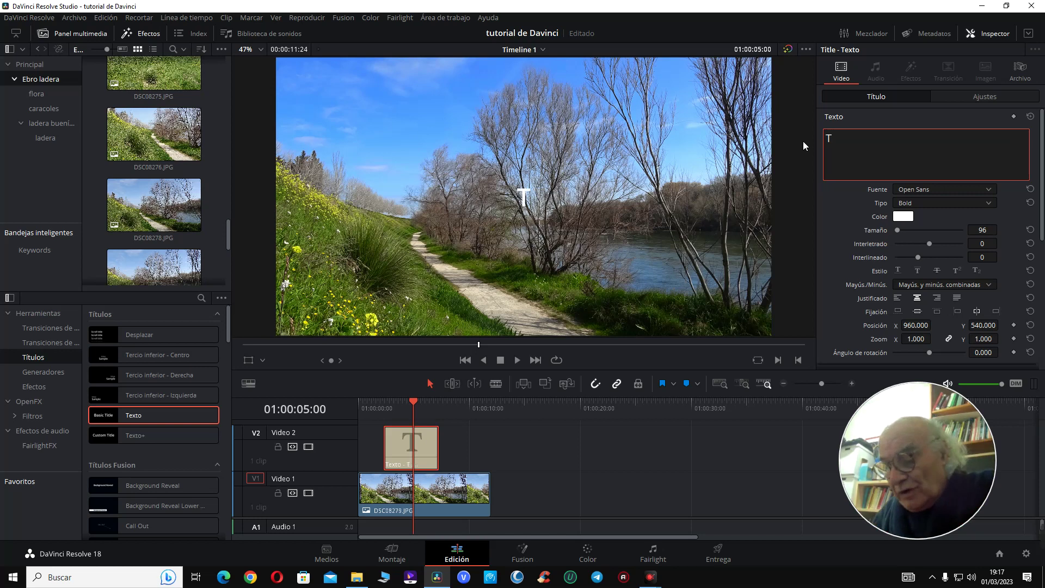
text(utorial)
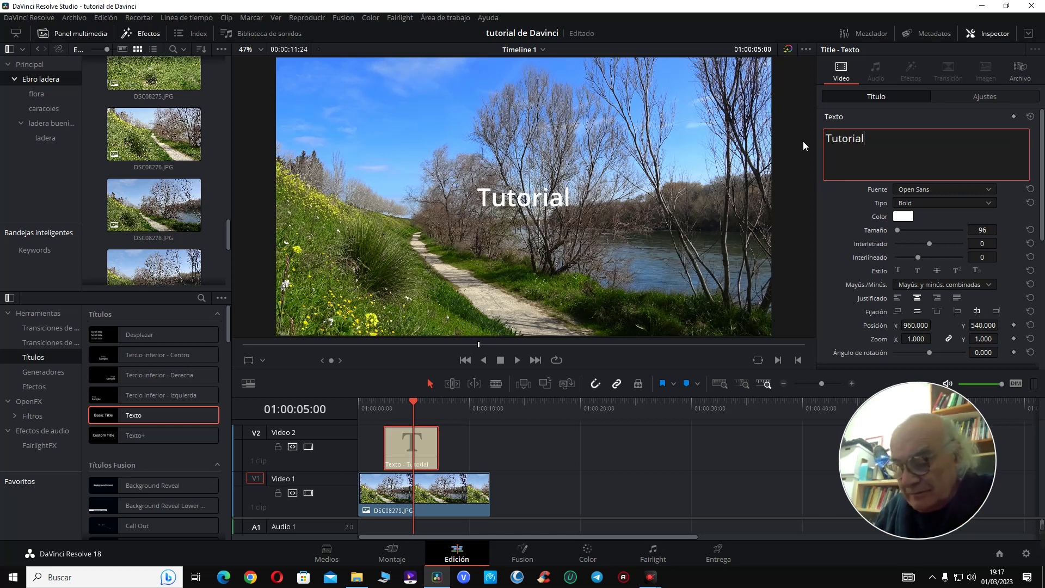
text( Davinci)
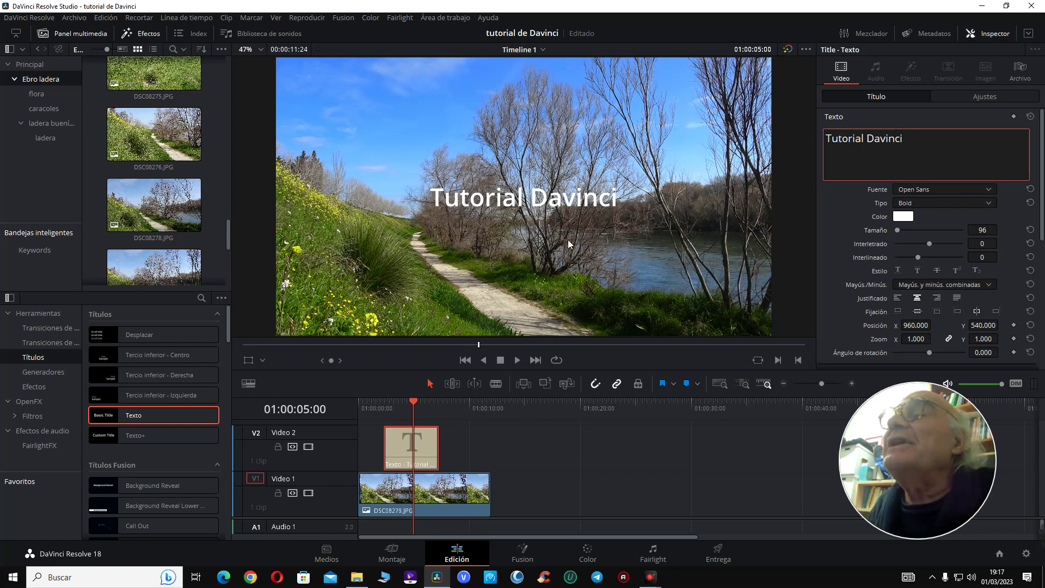
- Change the title's text colour to pure yellow (#ffff00), after trying turquoise and lilac shades
click(899, 217)
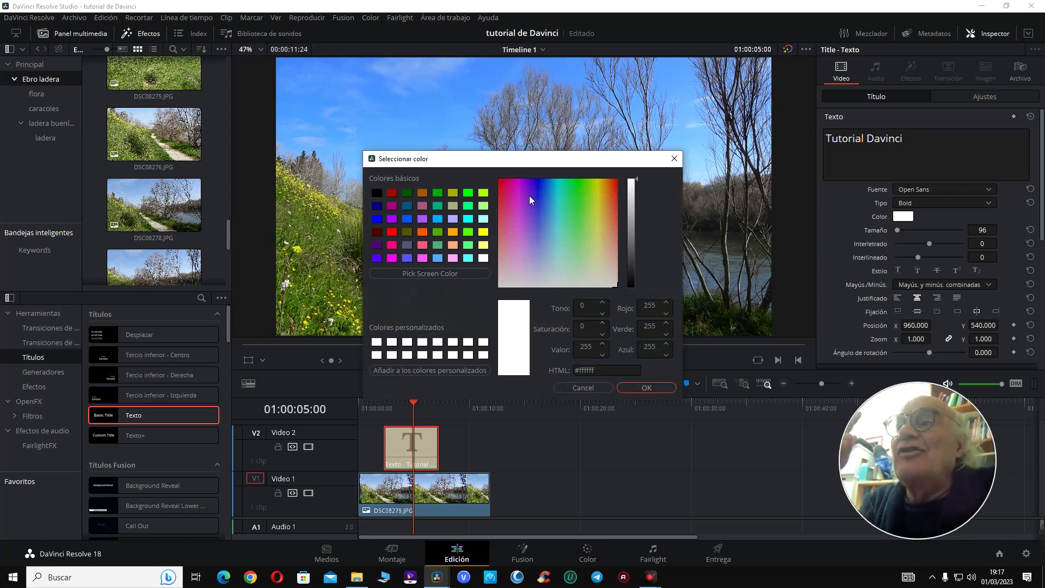
drag(529, 195, 563, 235)
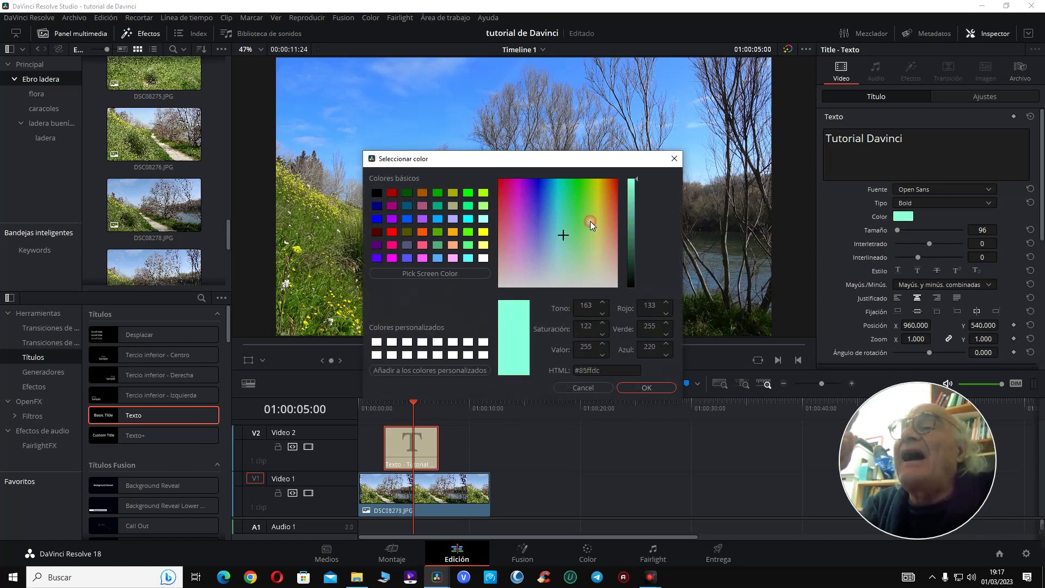
mouse_move(634, 186)
mouse_down()
mouse_move(632, 289)
mouse_move(631, 195)
mouse_up()
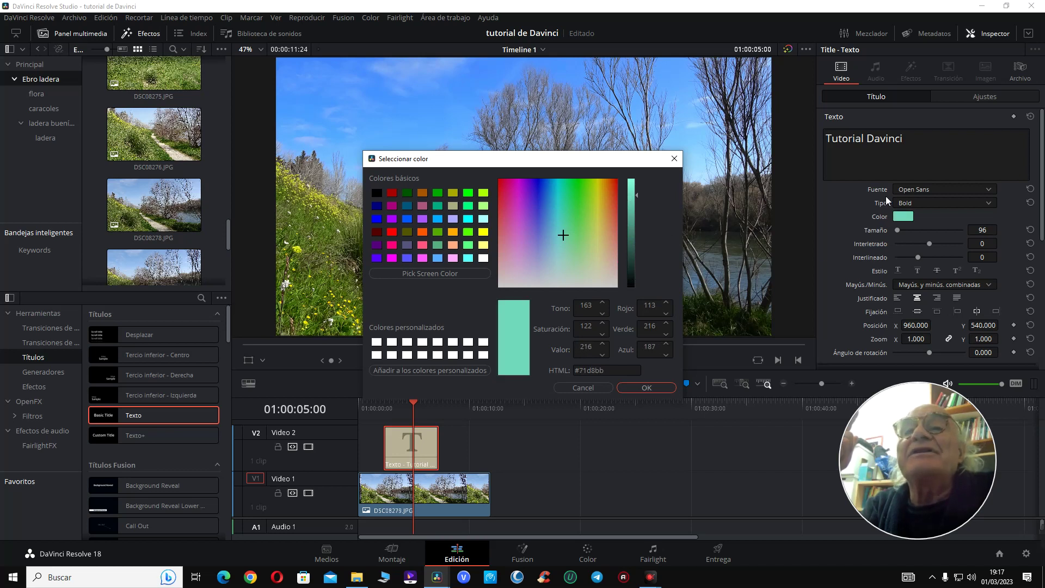
drag(571, 241, 514, 247)
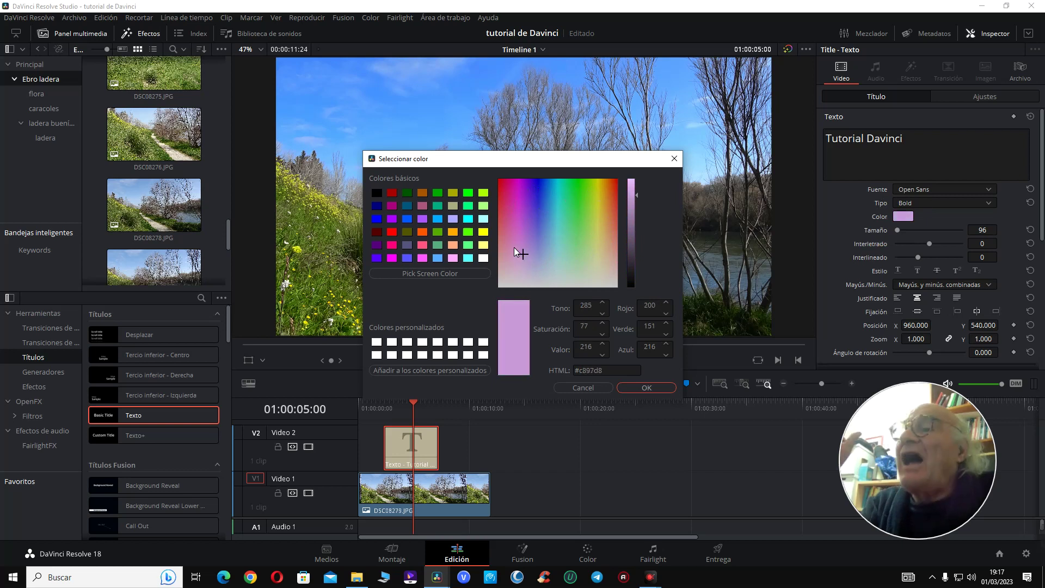
click(483, 232)
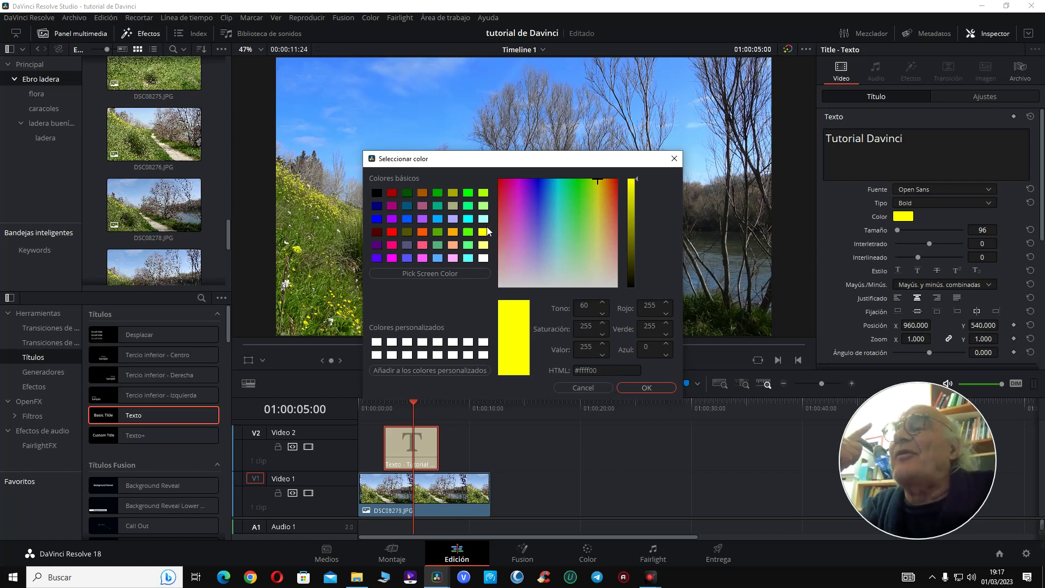
click(655, 385)
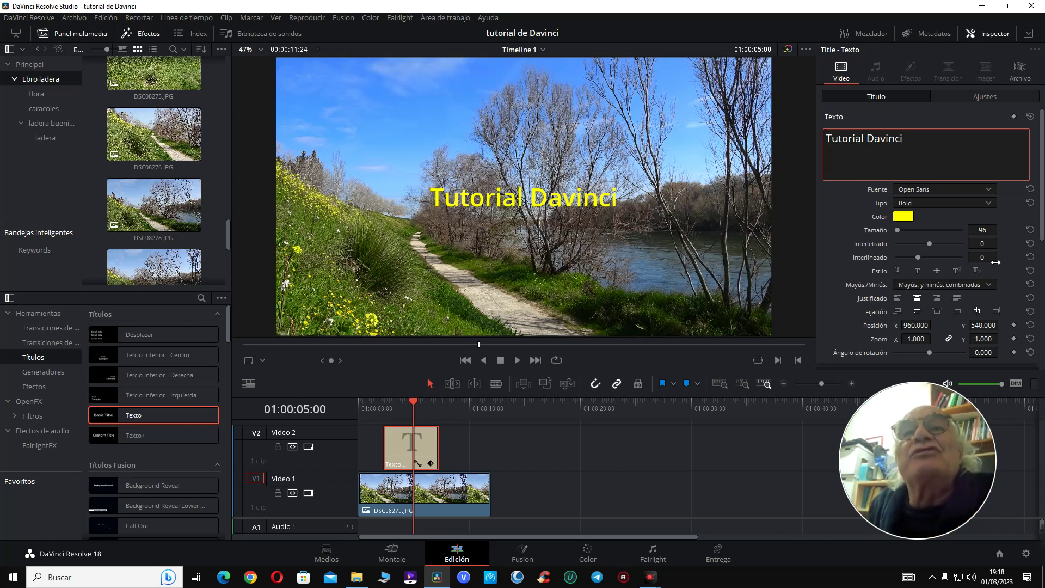
- Try larger and smaller font sizes for the title, including 165, 228, 200 and 54, and settle on 49
drag(983, 232, 1029, 232)
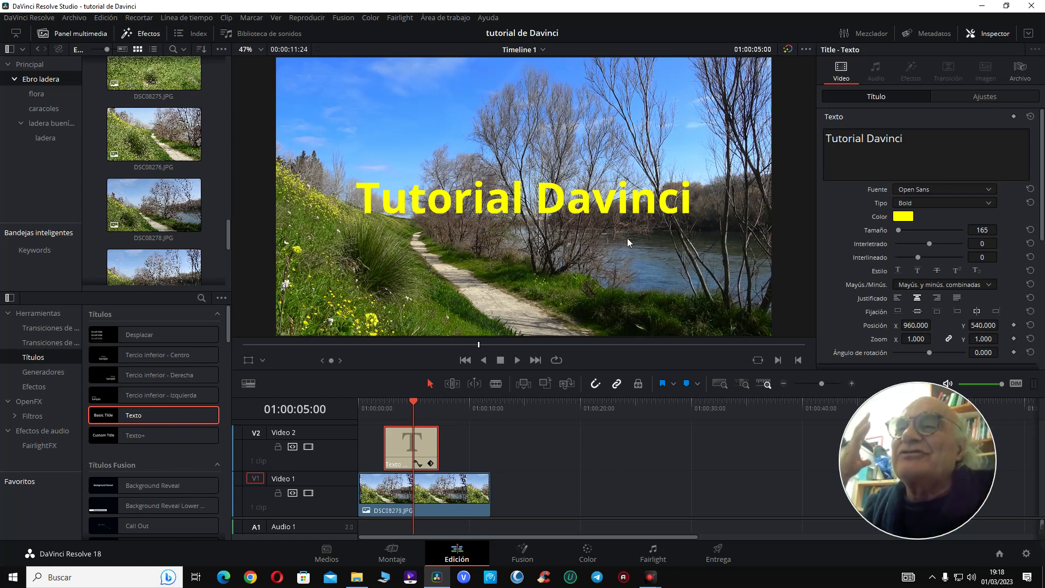
click(999, 235)
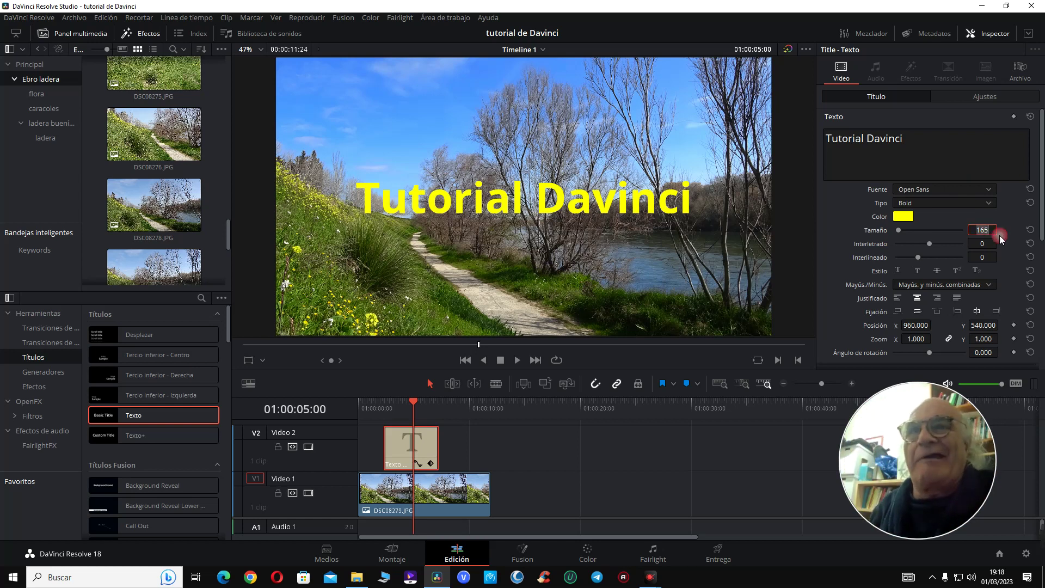
text(228)
key(Return)
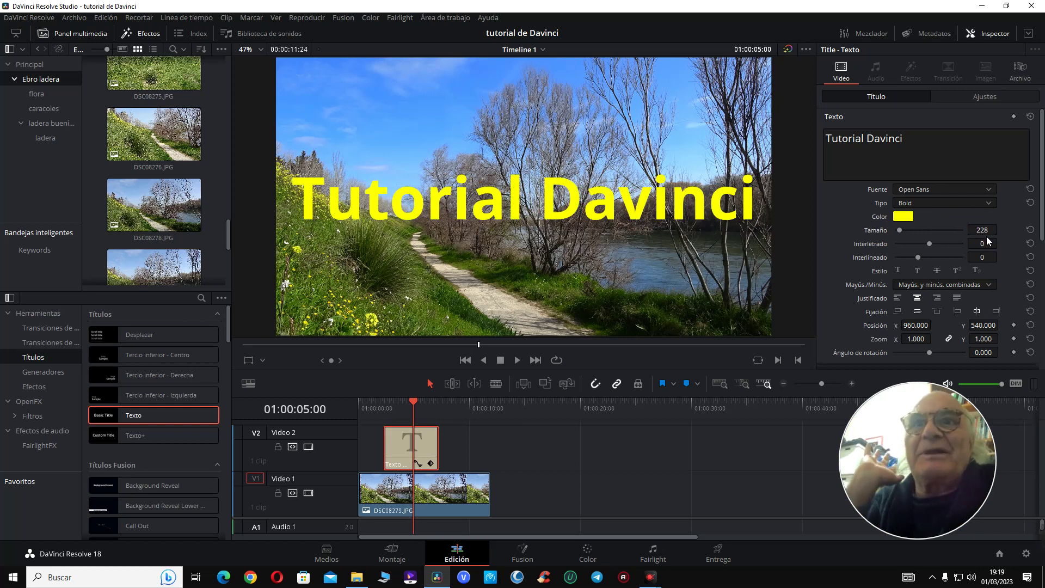
mouse_move(983, 230)
mouse_down()
mouse_move(942, 230)
mouse_move(969, 230)
mouse_up()
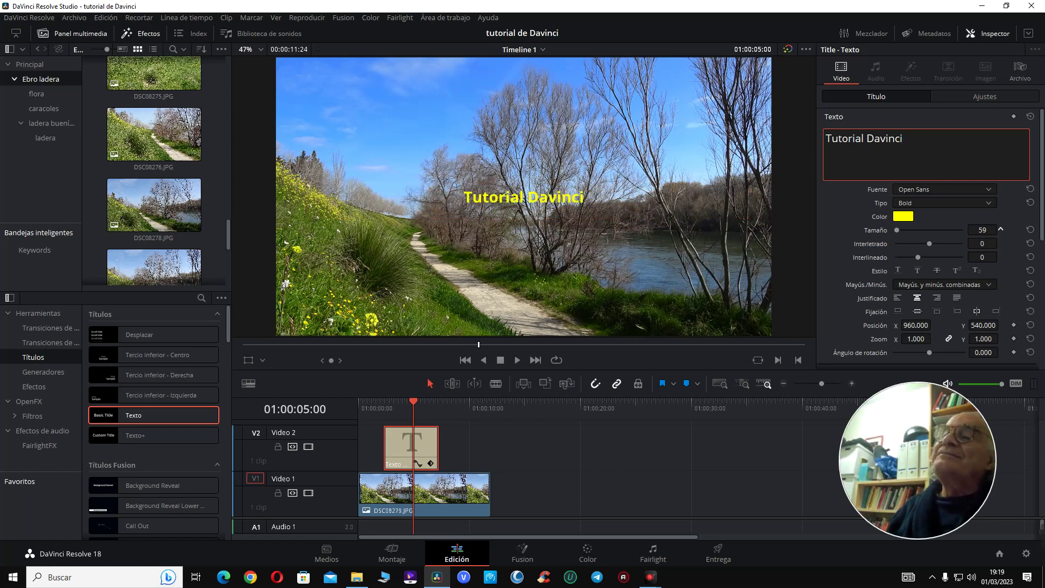
drag(969, 230, 1012, 230)
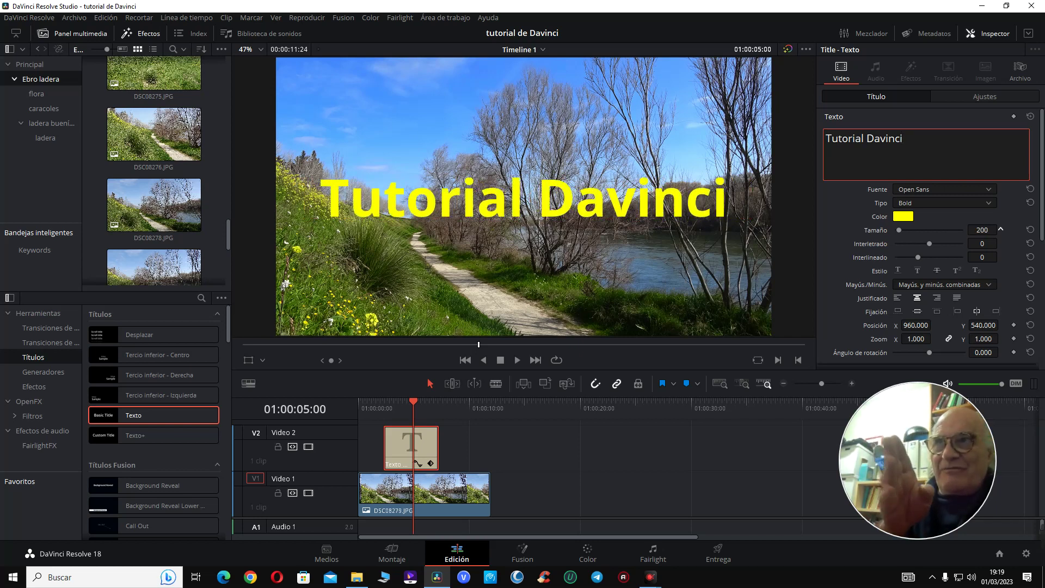
drag(982, 230, 939, 230)
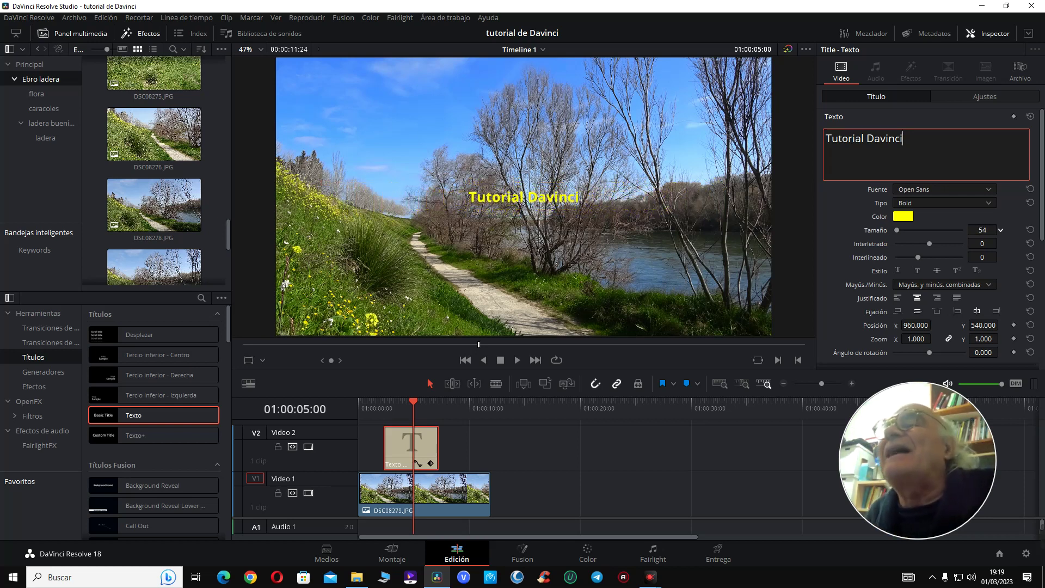
click(835, 286)
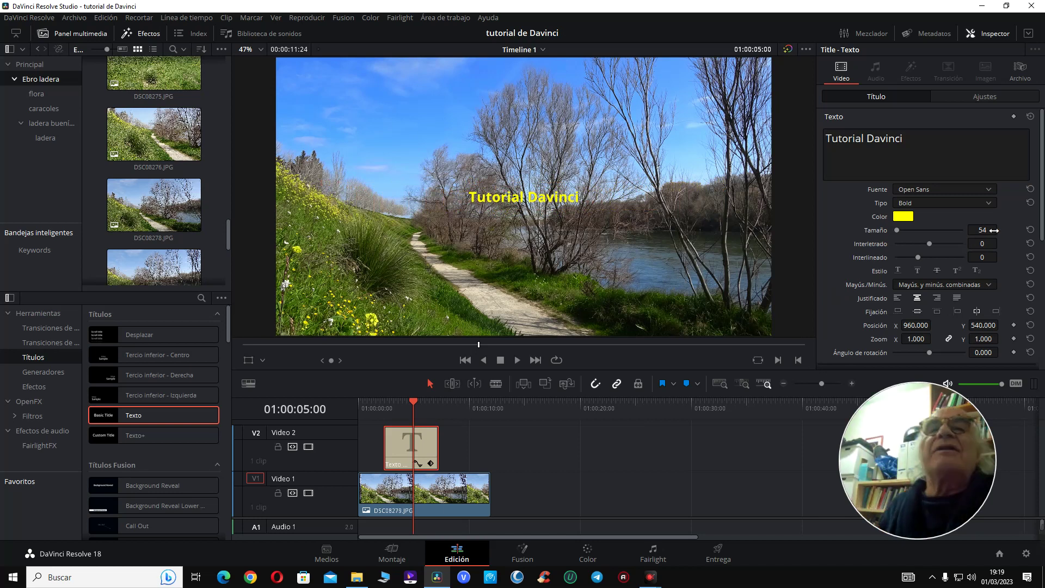
drag(987, 232, 1000, 230)
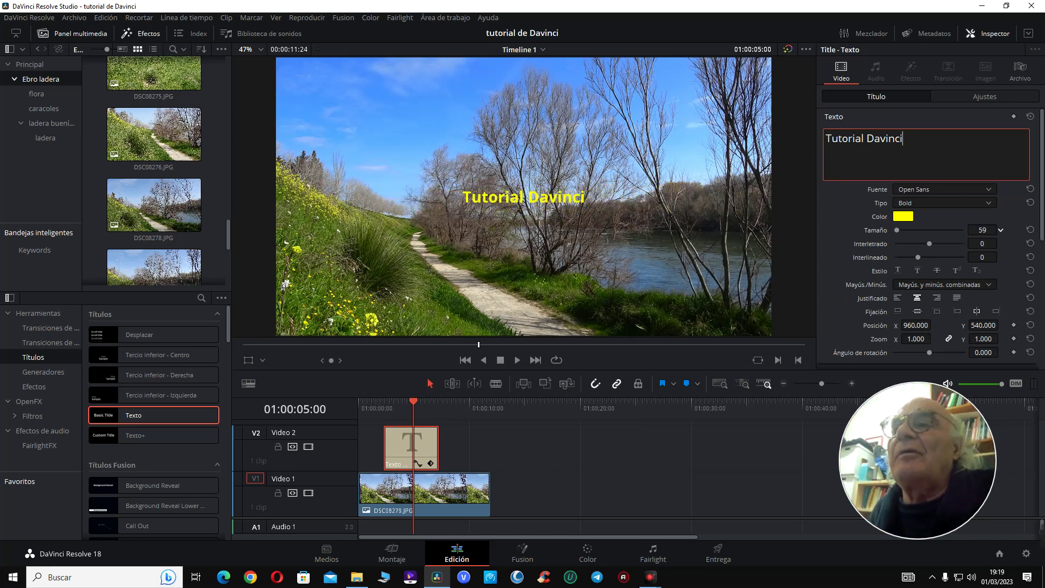
click(987, 231)
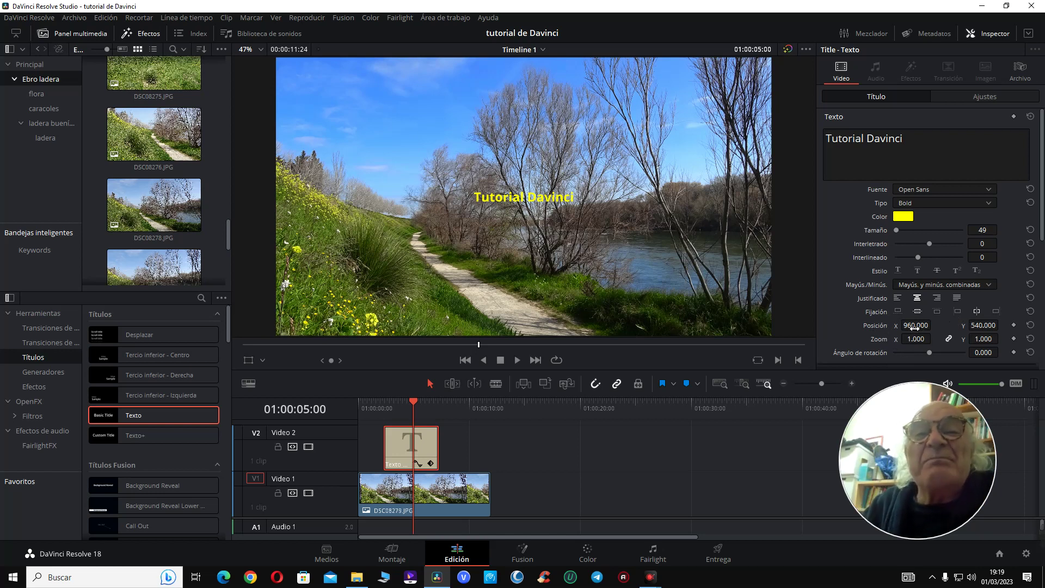
- Move the title to the lower right of the picture, at position X 1437 and Y 127
drag(920, 325, 936, 327)
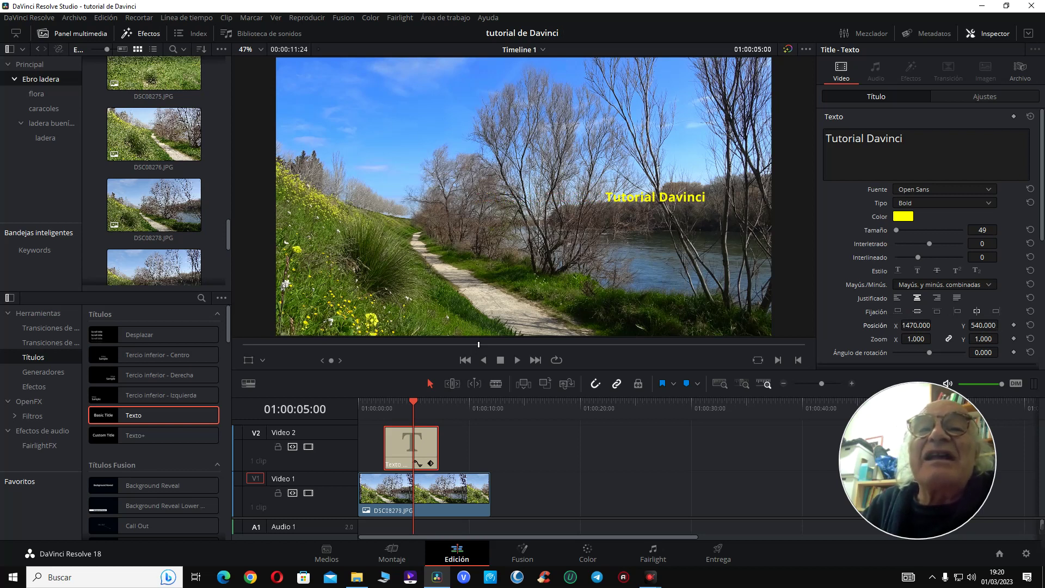
drag(983, 325, 944, 325)
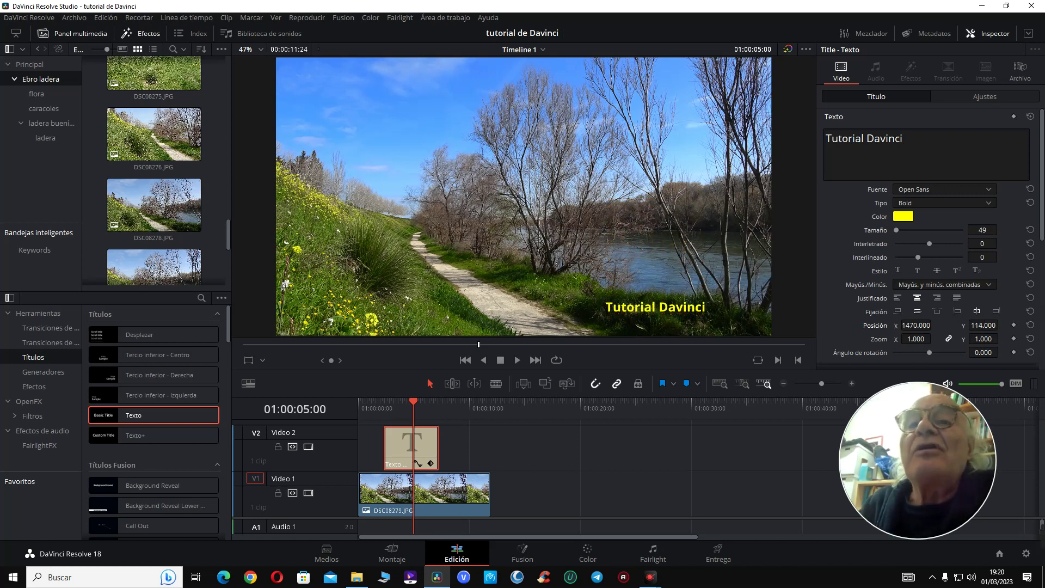
drag(933, 331, 1002, 325)
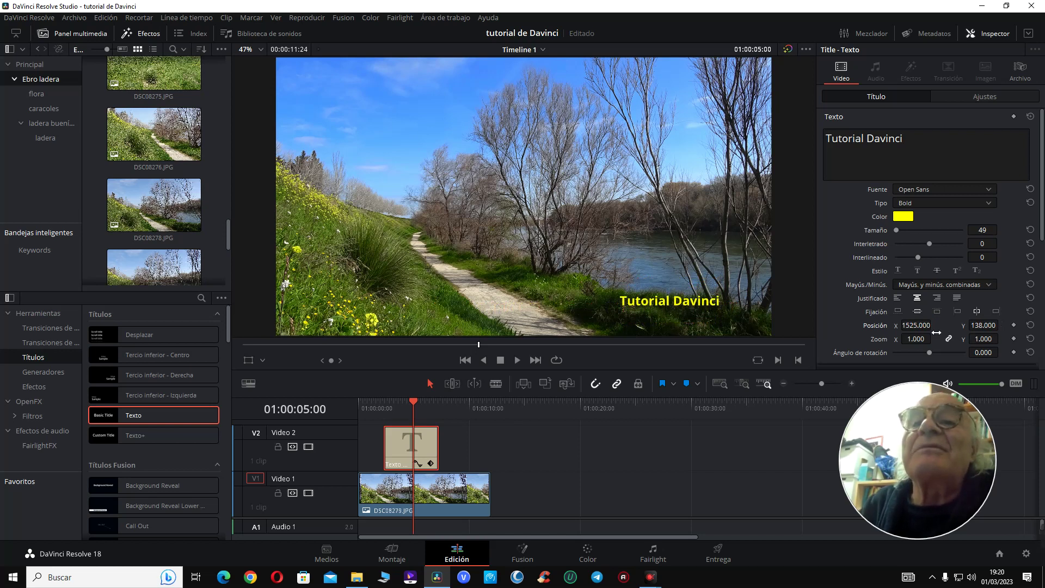
drag(936, 333, 931, 339)
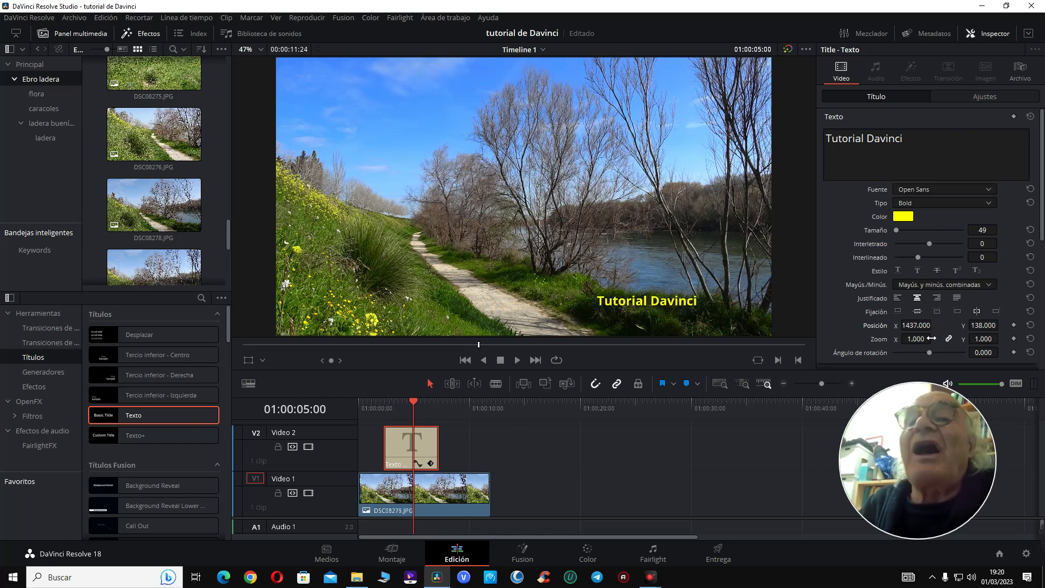
drag(1001, 325, 996, 325)
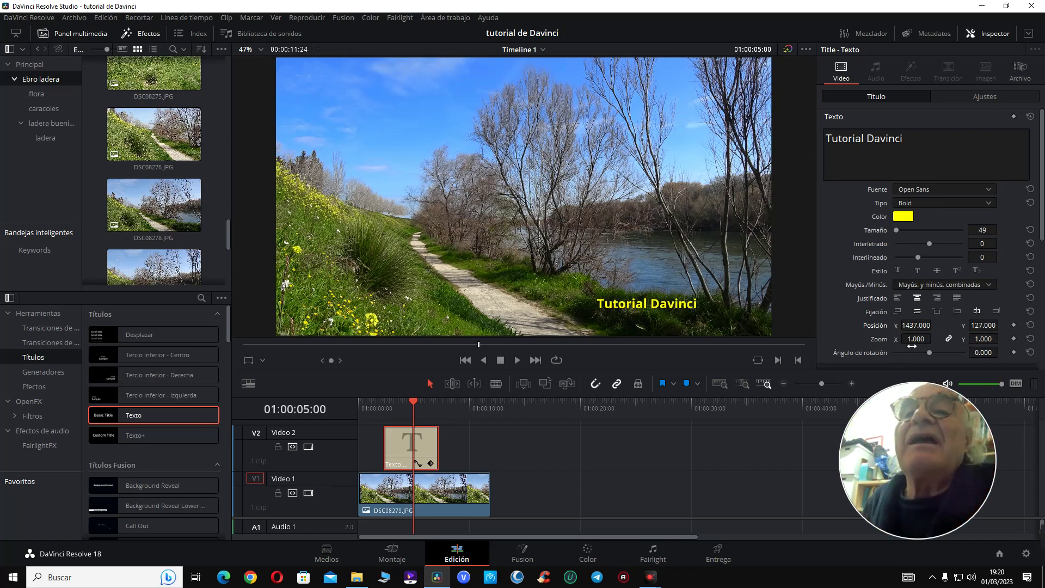
- Try enlarging the title with zoom 2.180 and 1.500 and a font size of 61, and undo the size change
drag(916, 339, 963, 338)
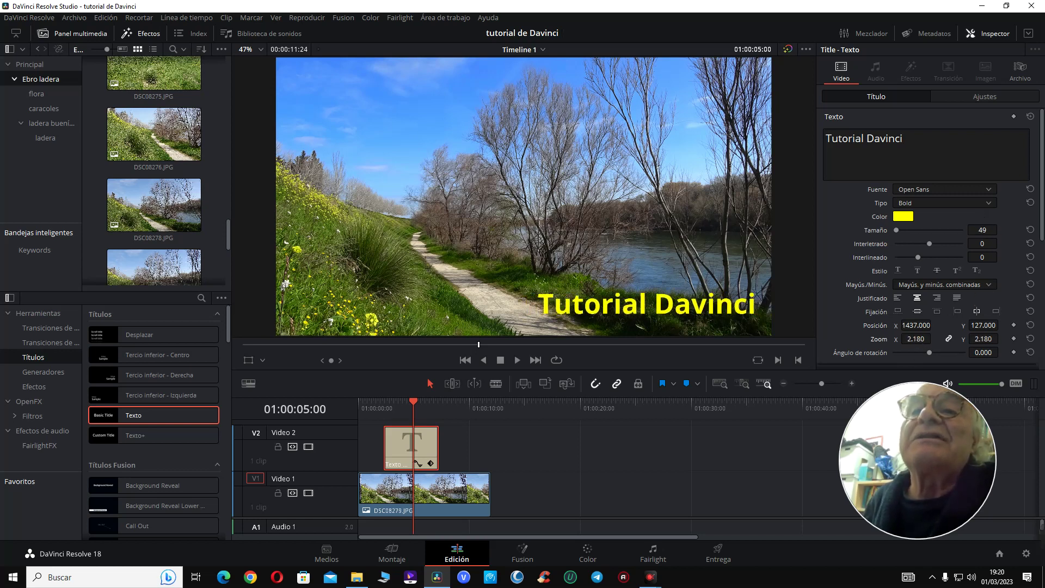
mouse_move(916, 339)
mouse_down()
mouse_move(934, 339)
mouse_move(920, 339)
mouse_up()
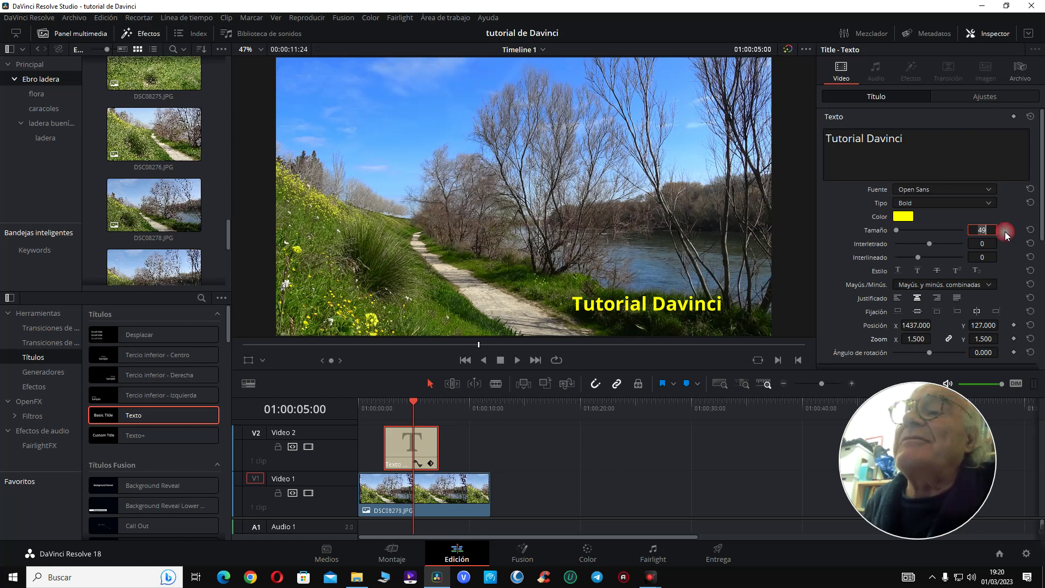
text(61)
key(Return)
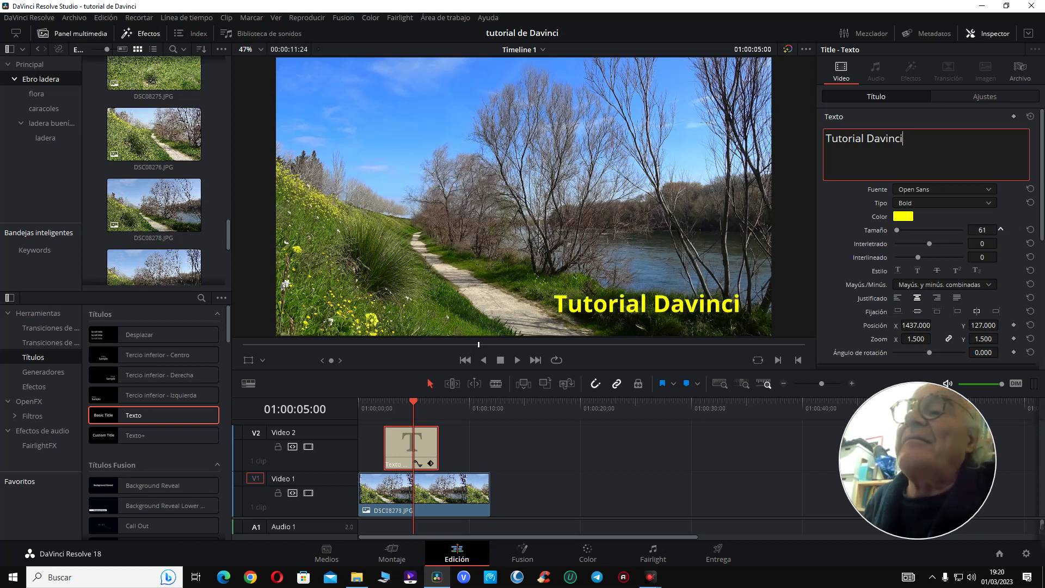
key(ctrl+z)
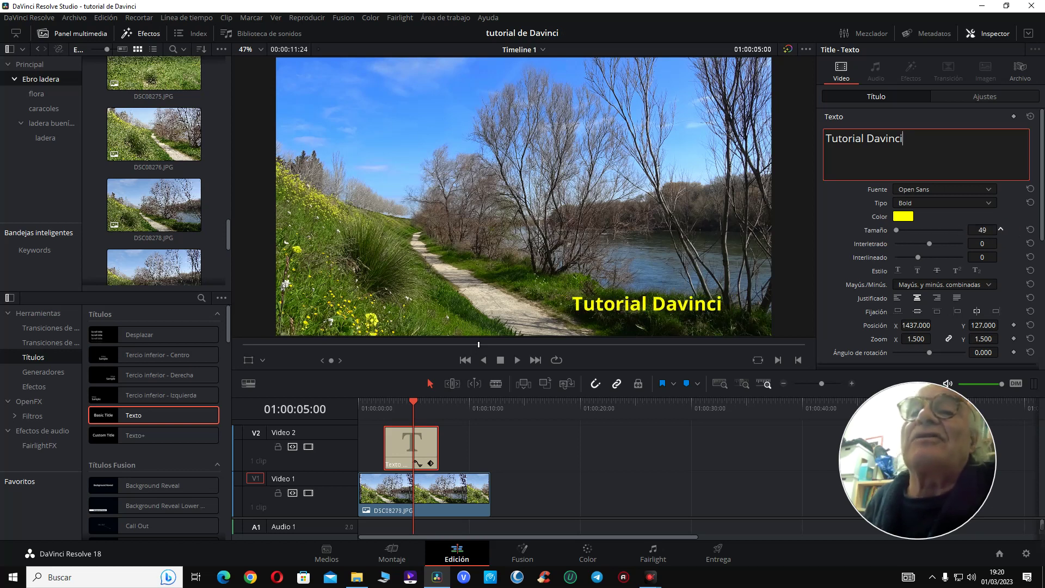
- Lower the title to Y position 110 and set its linked zoom to 1.190
click(967, 309)
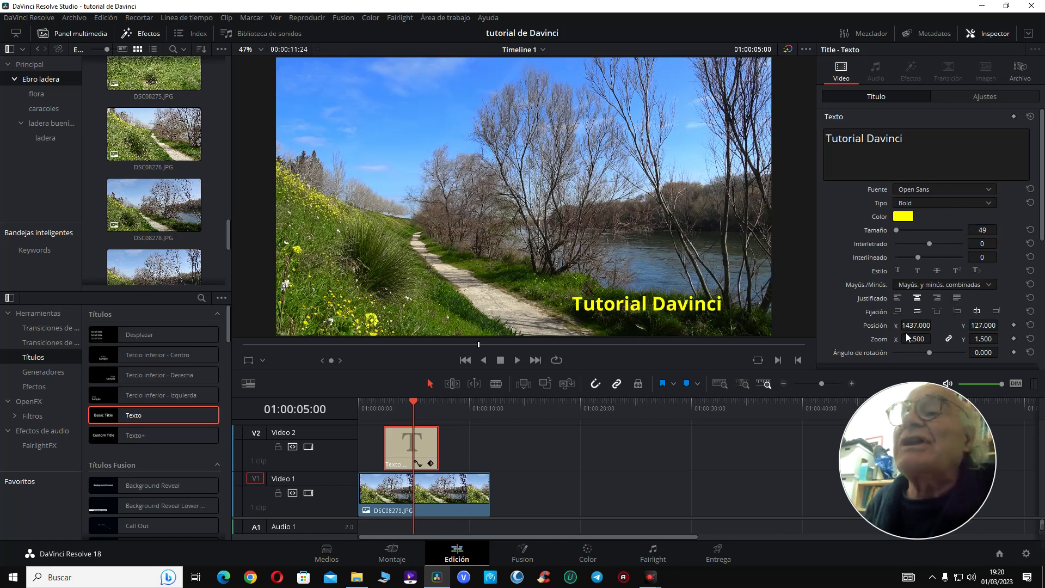
drag(983, 325, 894, 339)
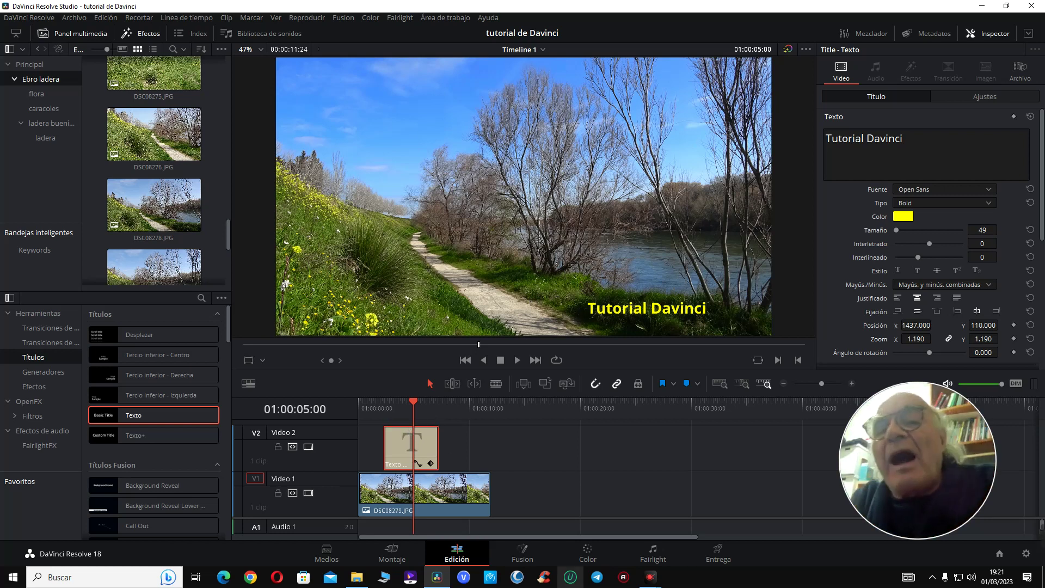
- Open the project manager to look at the local projects, and close it again
click(999, 552)
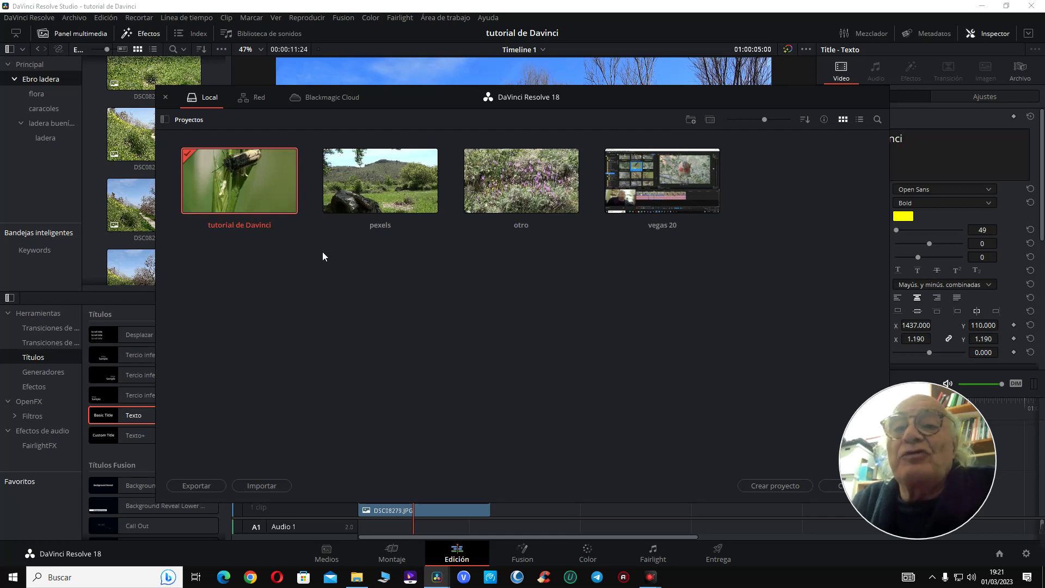
drag(896, 500, 921, 480)
click(847, 485)
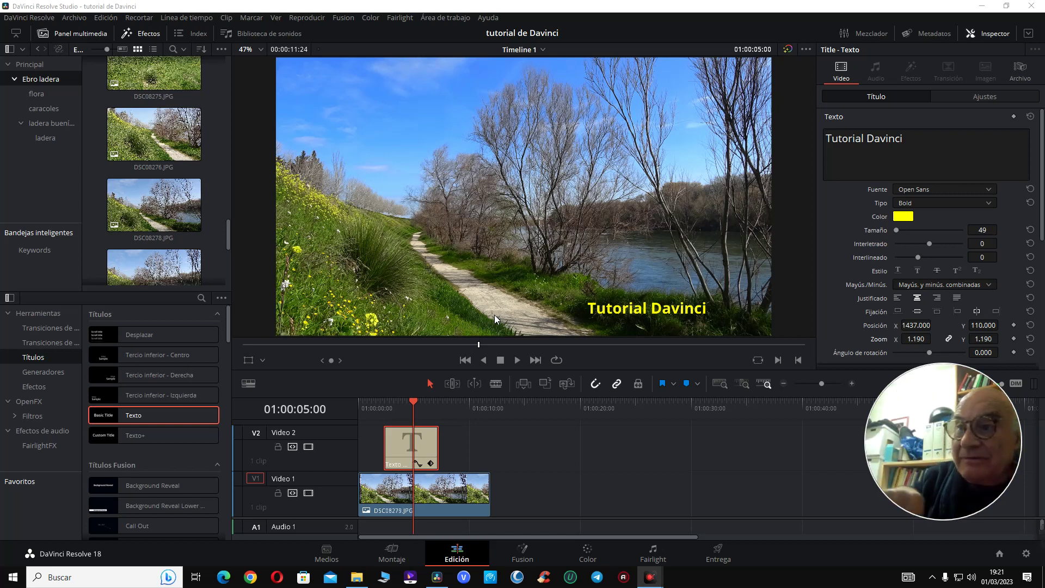
- Enlarge the timeline scale and play the sequence from 01:00:00:00
click(447, 443)
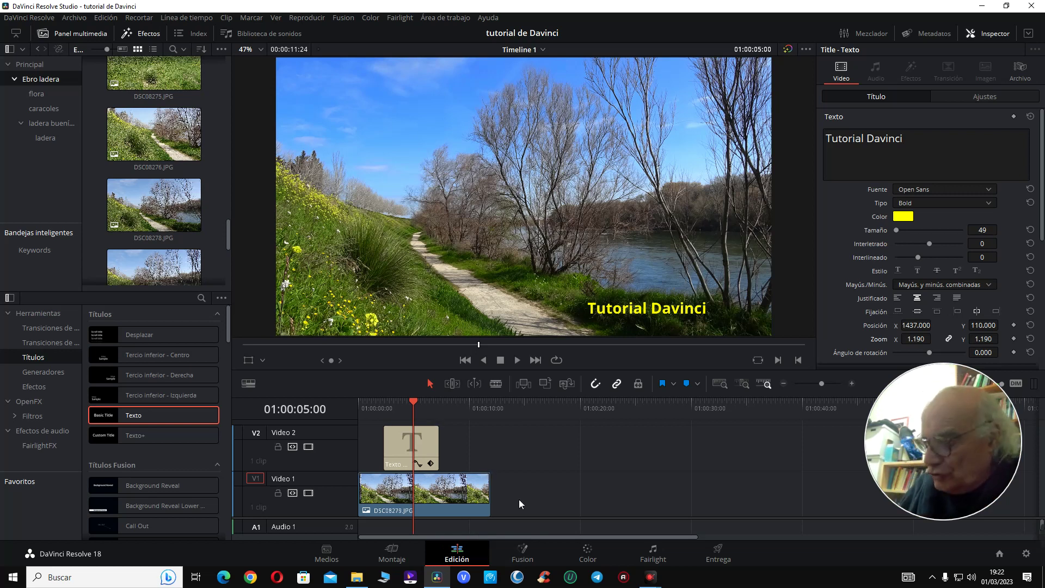
scroll(518, 498, up, 2)
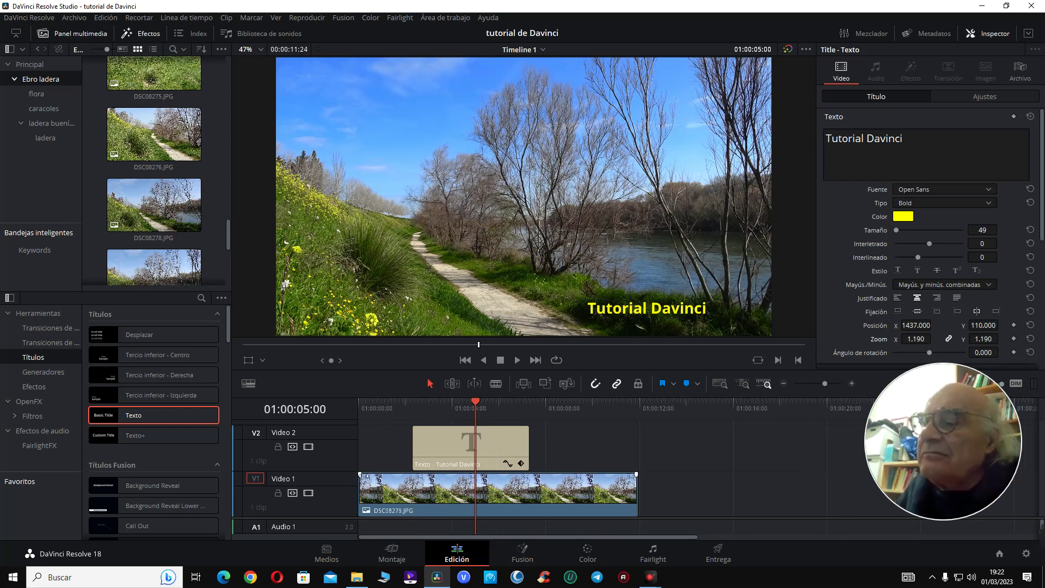
click(359, 401)
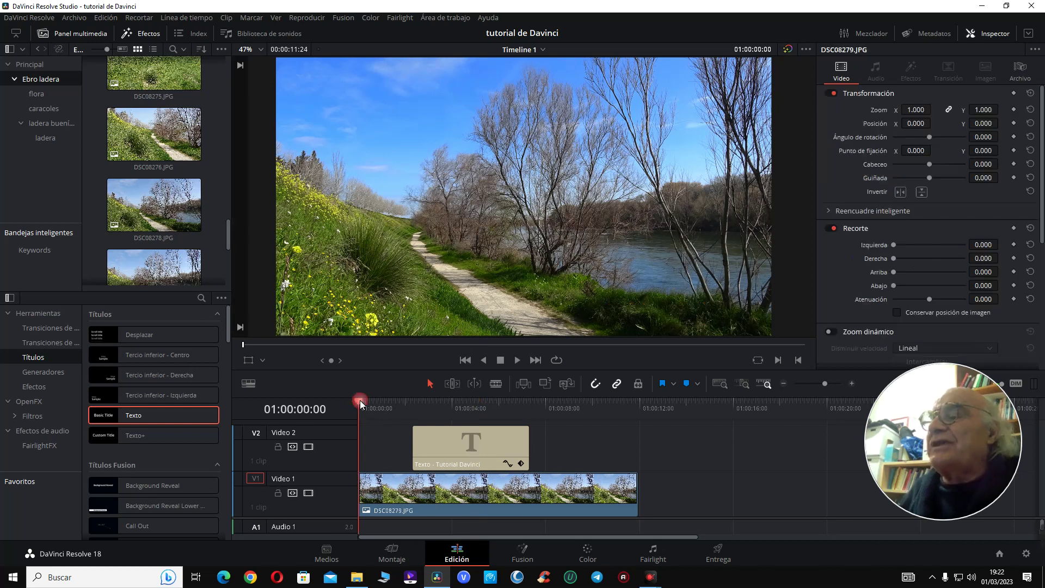
key(space)
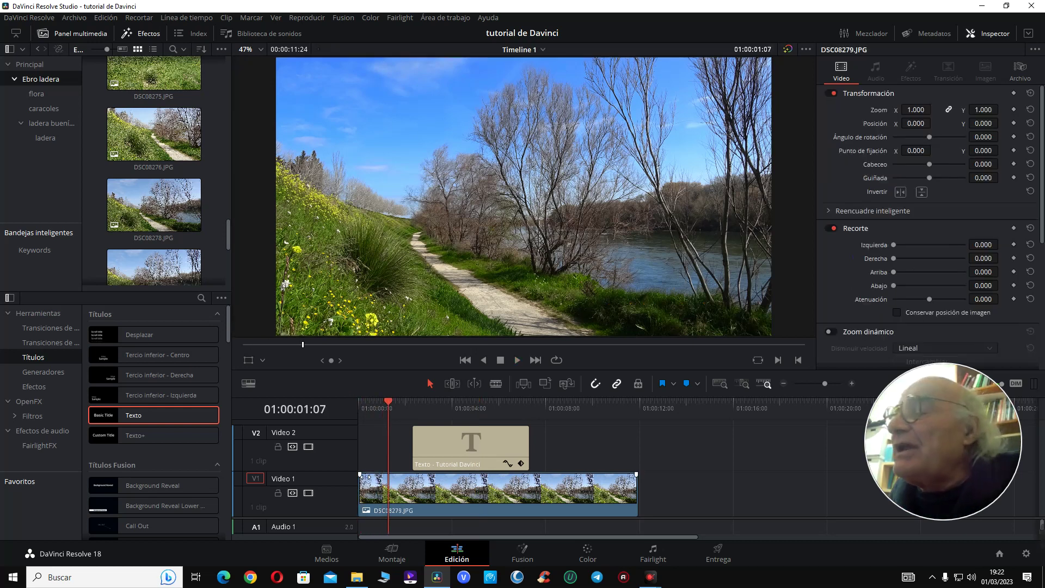
- Try a short fade-in at the start of the photo clip on Video 1, preview it from the beginning, and remove the fade
drag(365, 476, 403, 486)
key(Home)
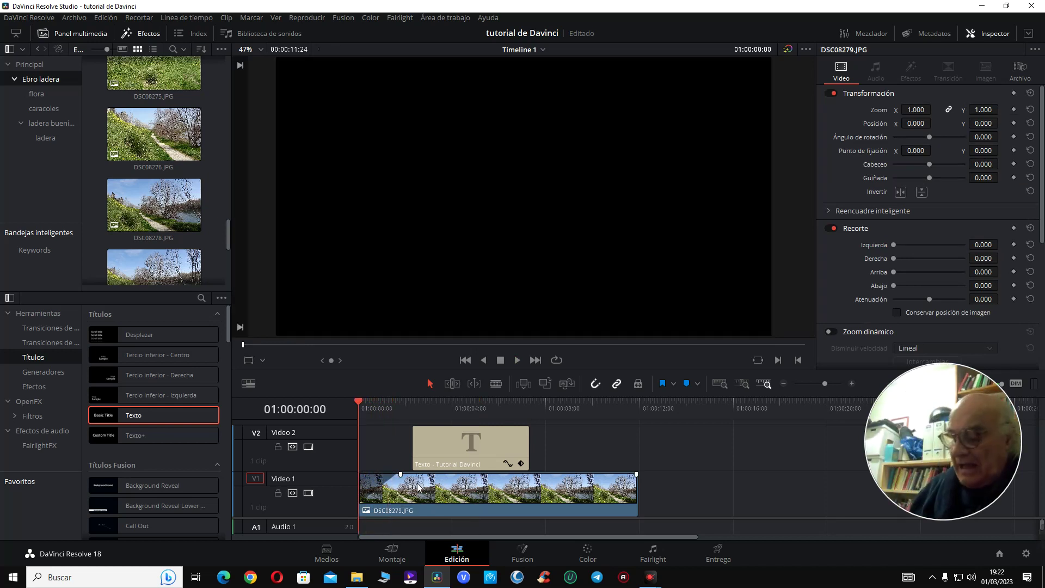
key(space)
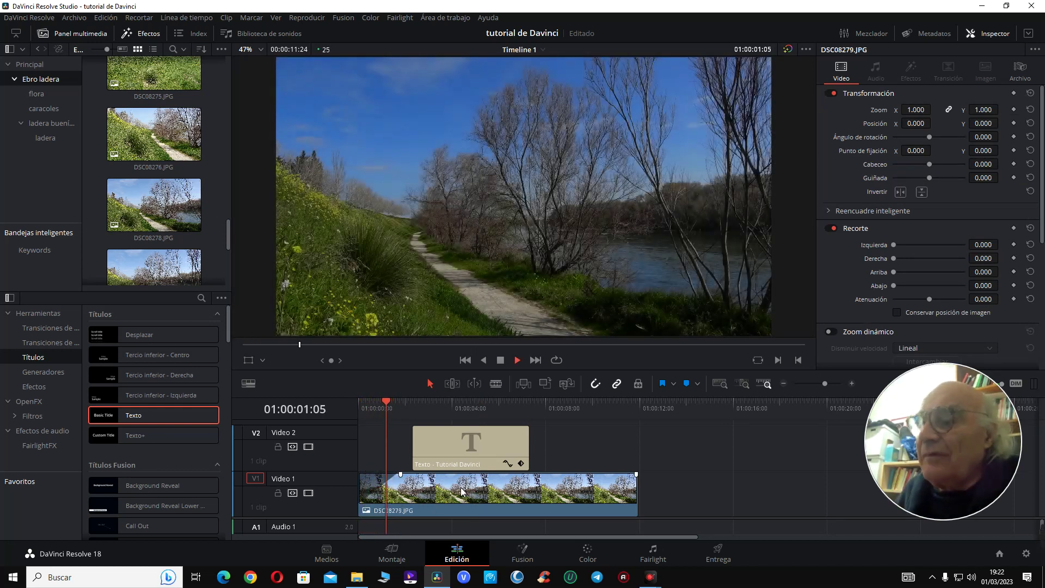
drag(402, 475, 361, 476)
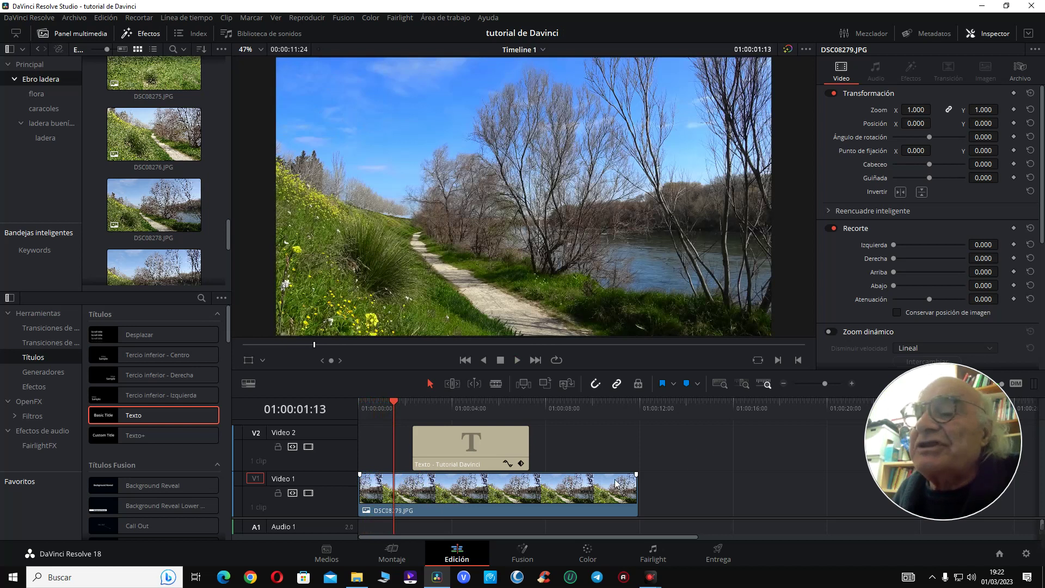
- Fade in the photo clip on Video 1 over about two seconds and shift the title on Video 2 slightly later
click(633, 479)
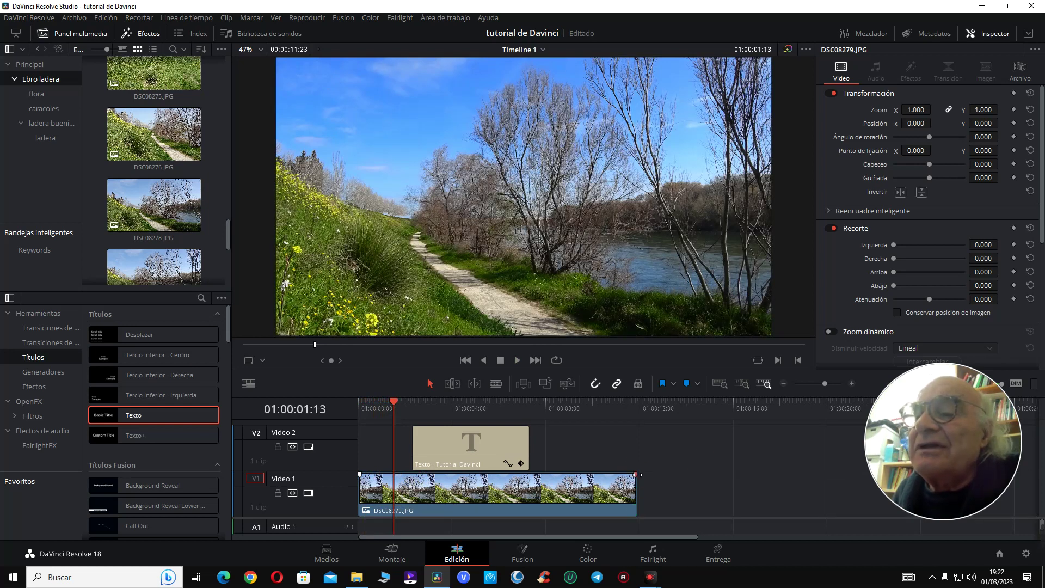
mouse_move(635, 474)
mouse_down()
mouse_move(574, 476)
mouse_move(640, 478)
mouse_up()
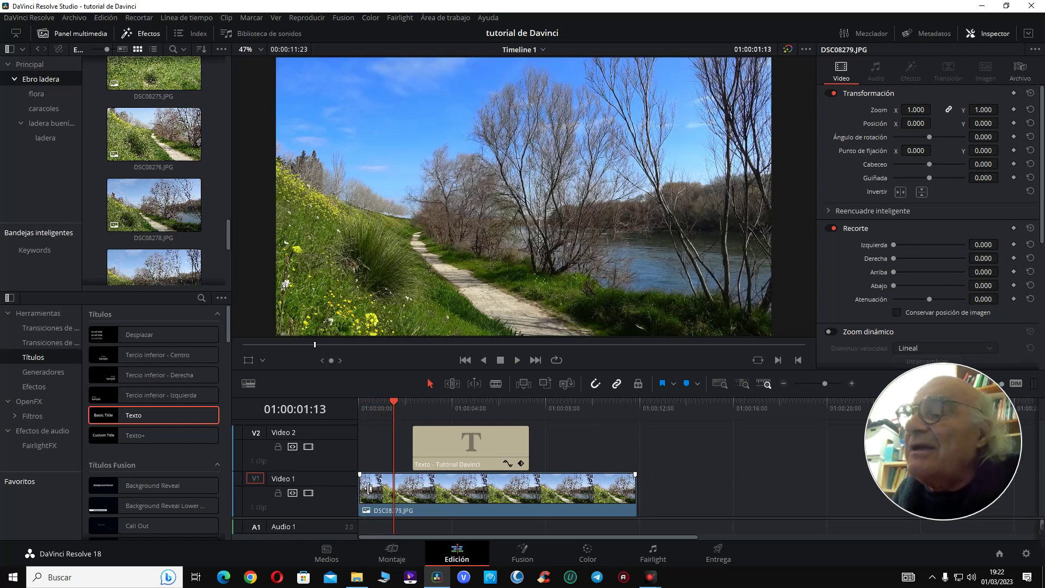
drag(361, 475, 412, 475)
drag(471, 453, 473, 455)
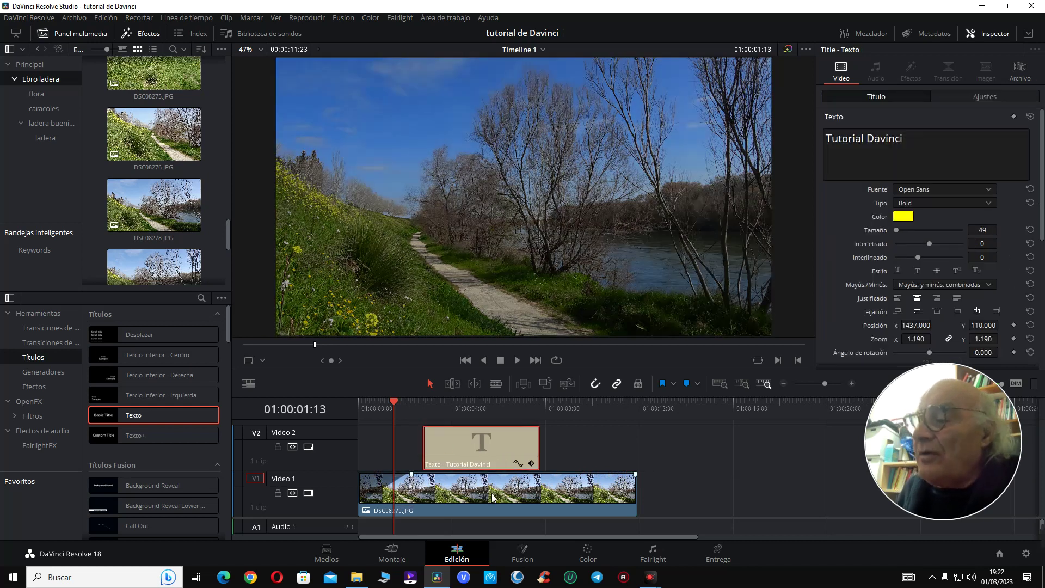
- Play the opening of the sequence forward and backward to check the photo's fade-in and the title's entry
key(Home)
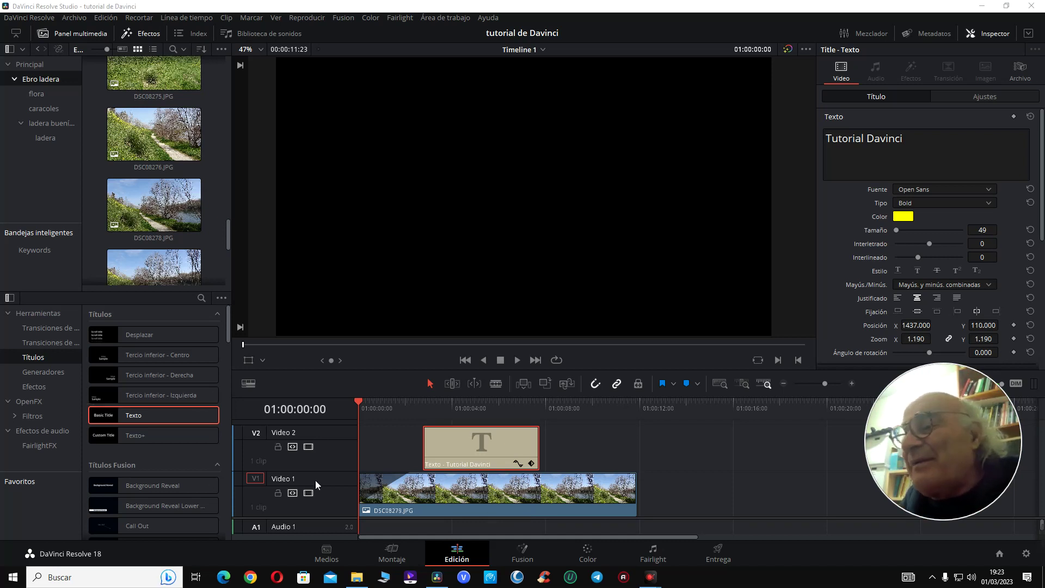
click(389, 407)
key(j)
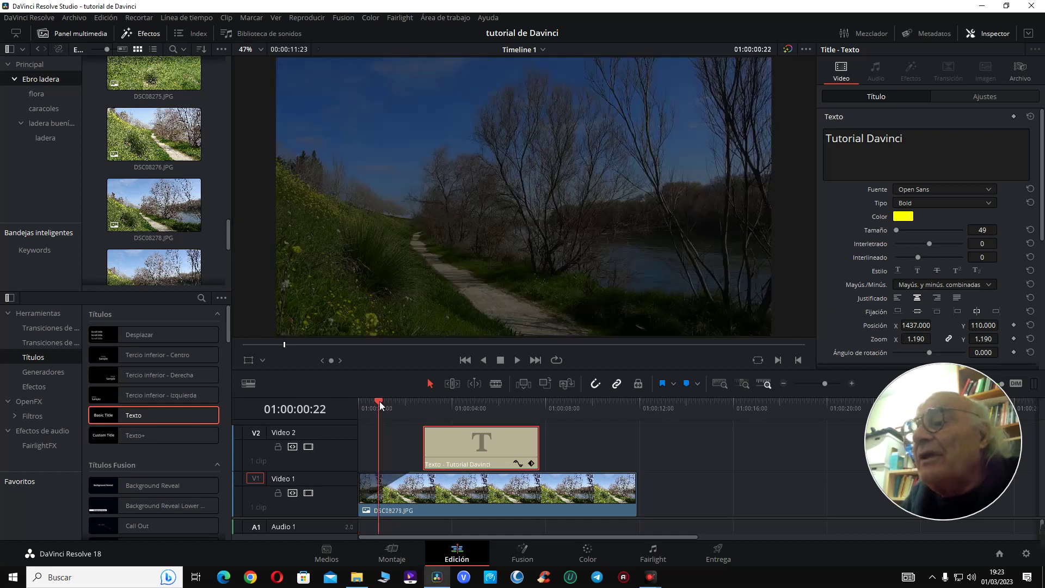
key(l)
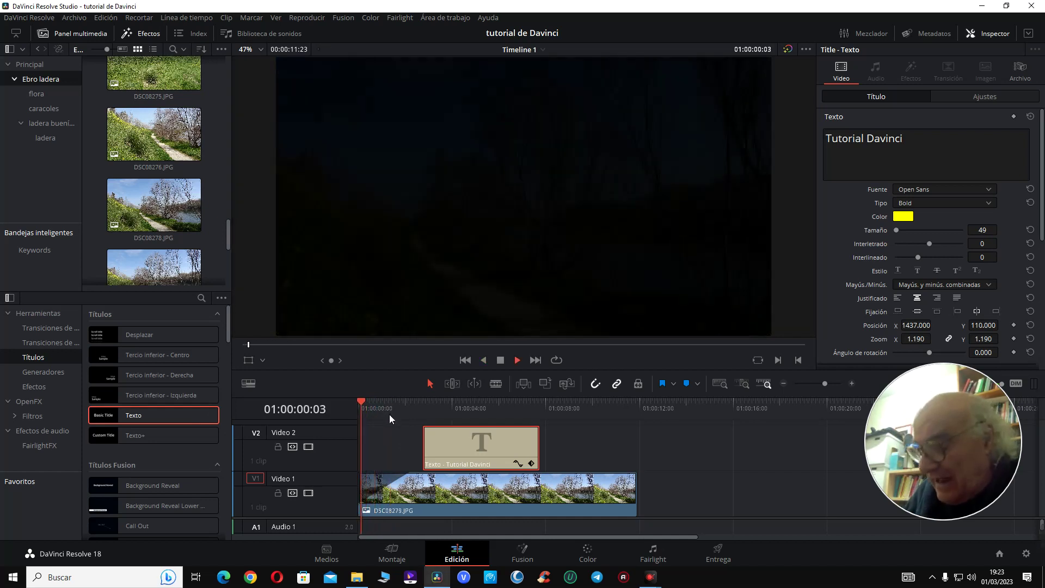
key(k)
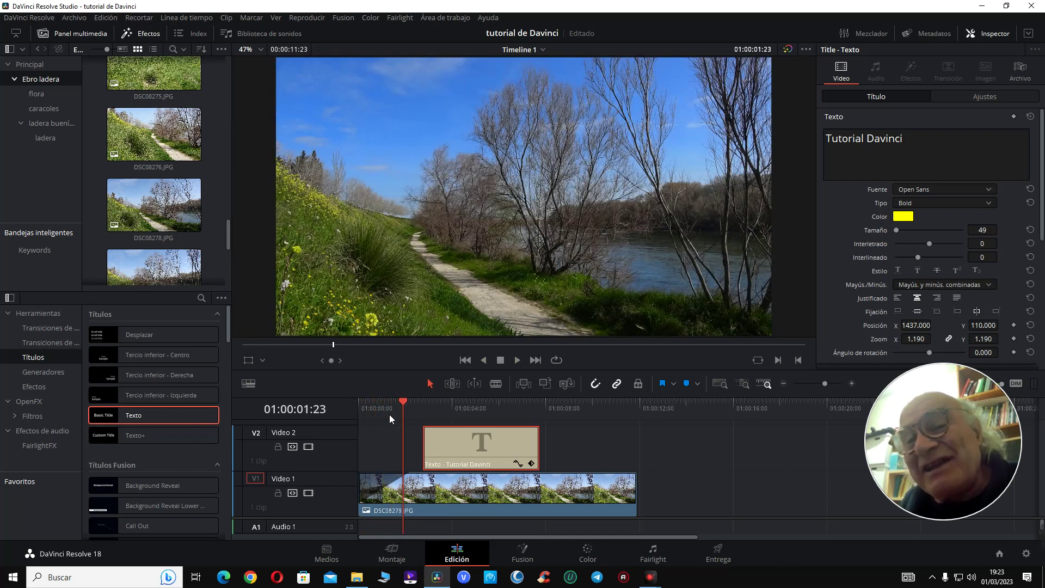
key(j)
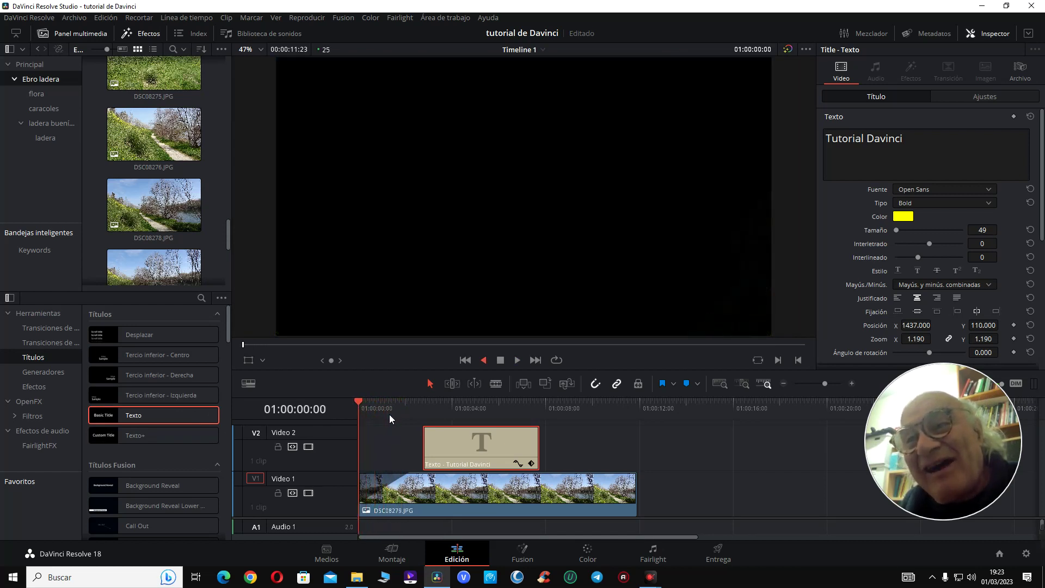
key(l)
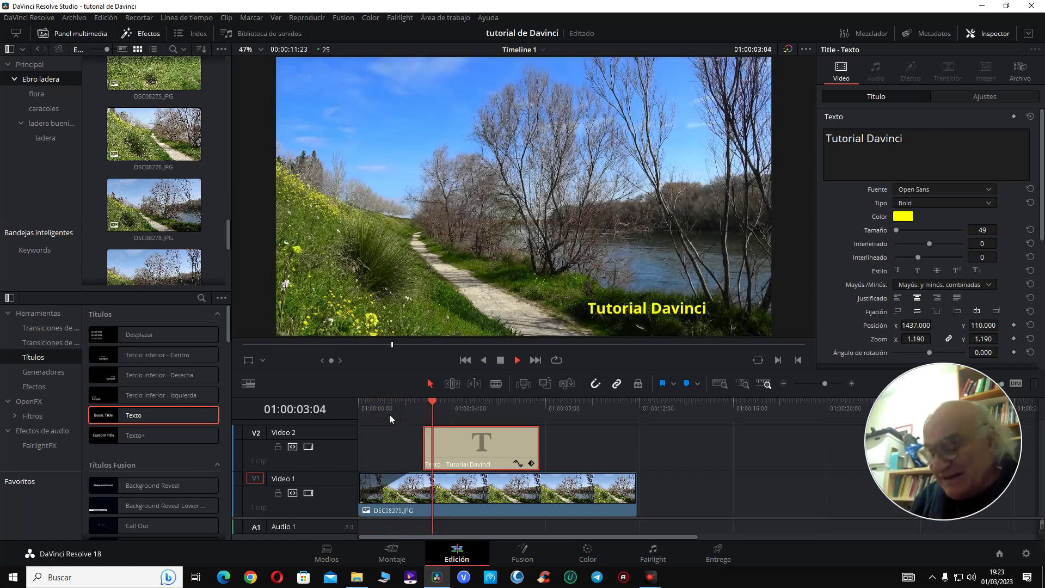
key(k)
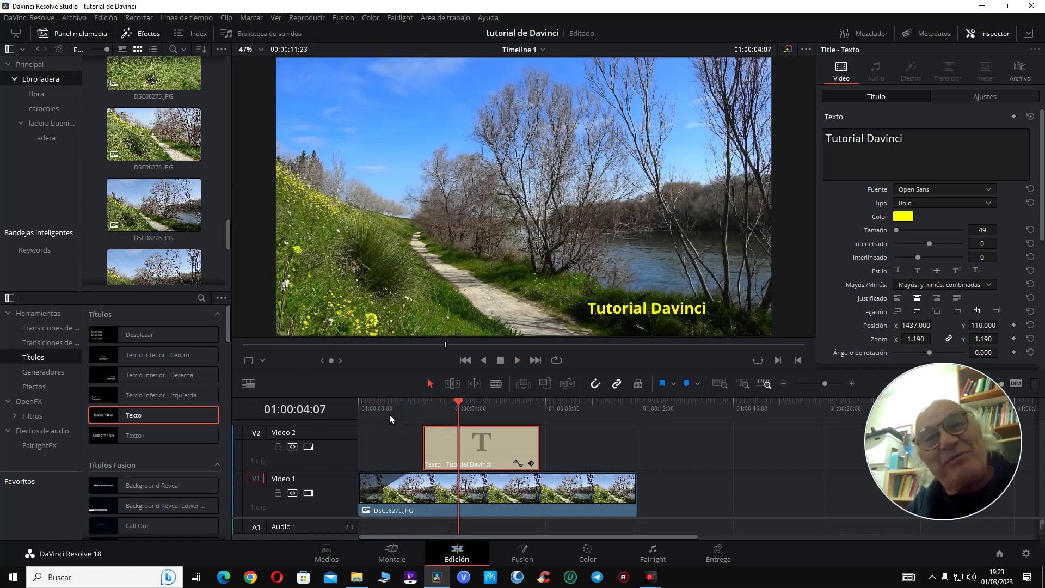
key(j)
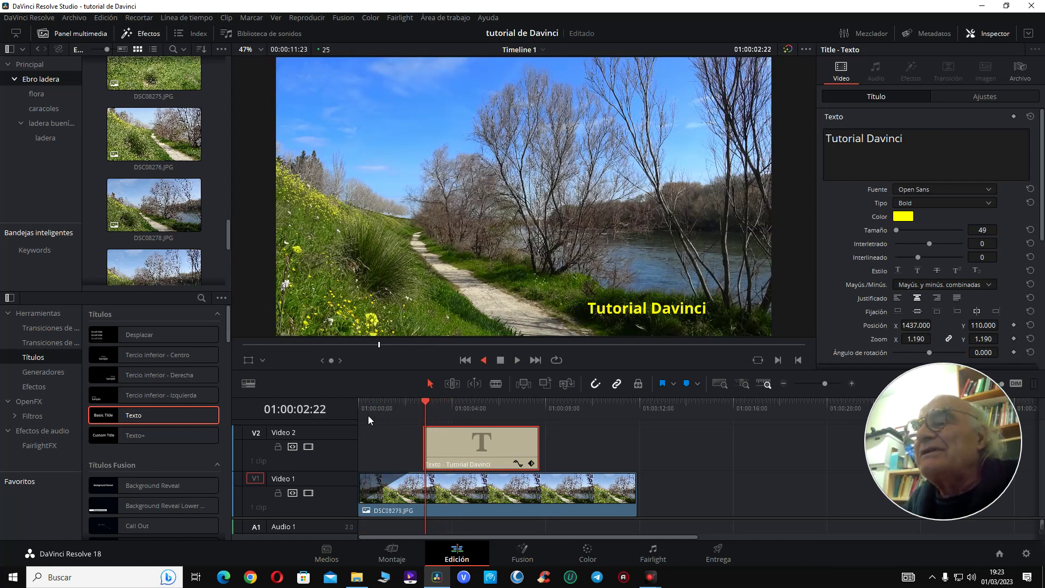
key(k)
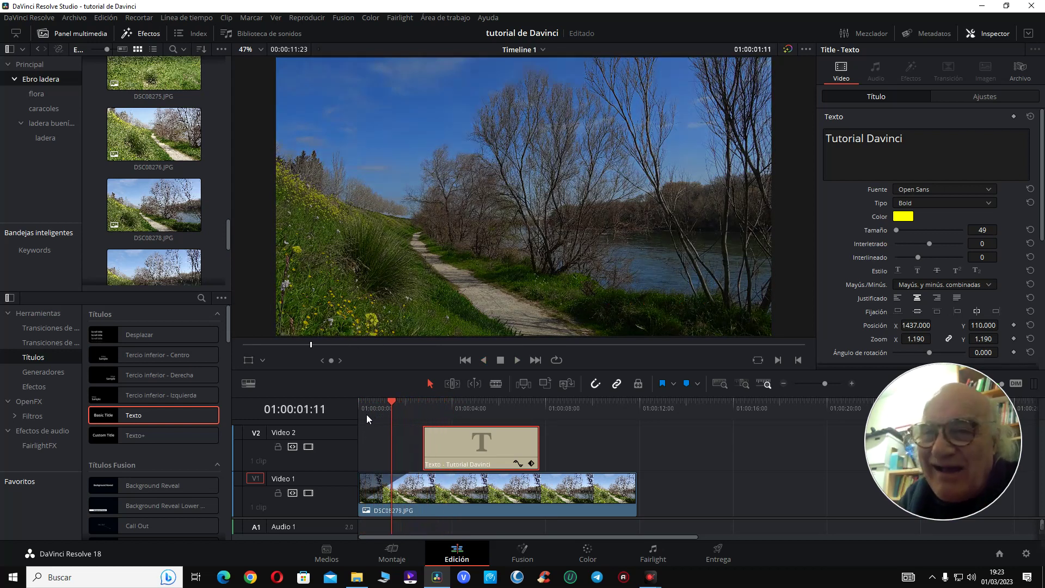
key(l)
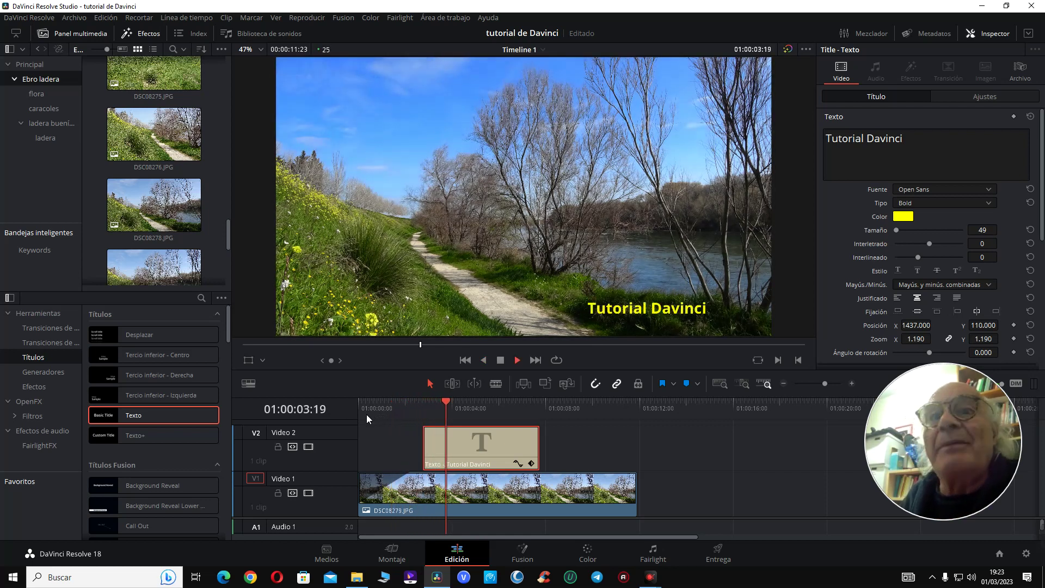
key(k)
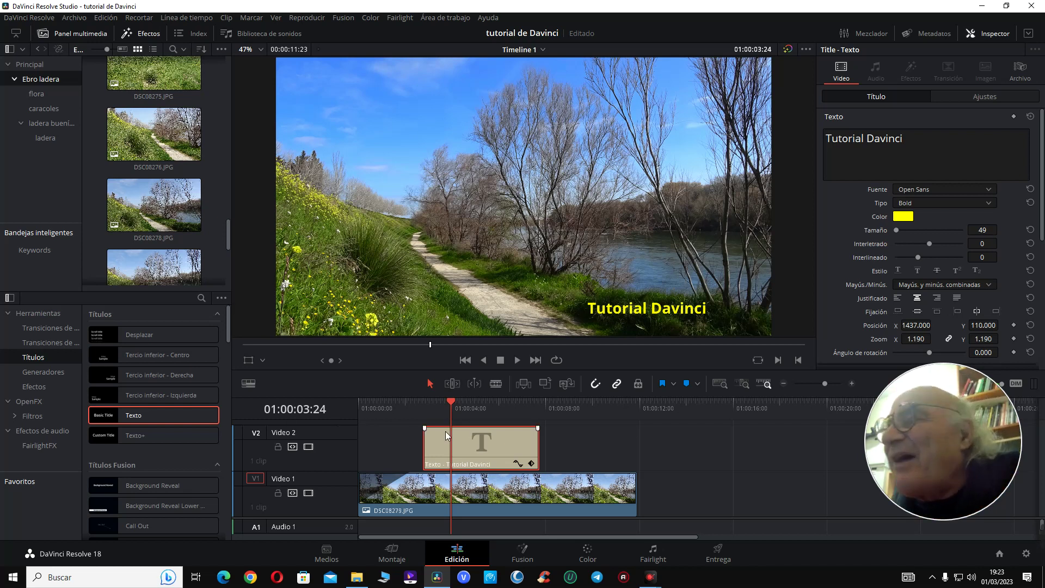
- Add a fade-in of about one second and a short fade-out to the Tutorial Davinci title, and trim its end slightly shorter
drag(432, 430, 462, 439)
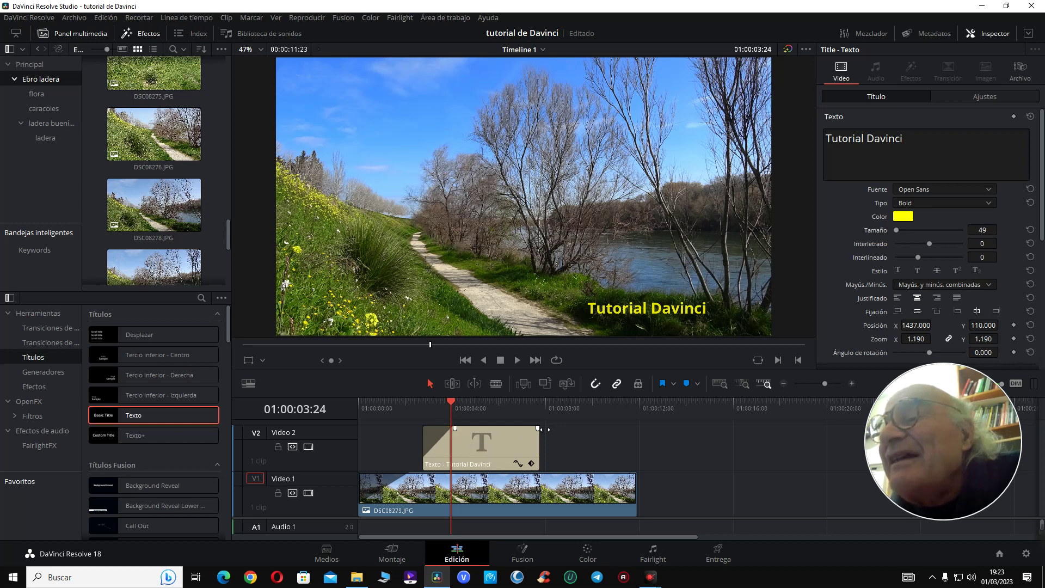
drag(537, 428, 519, 429)
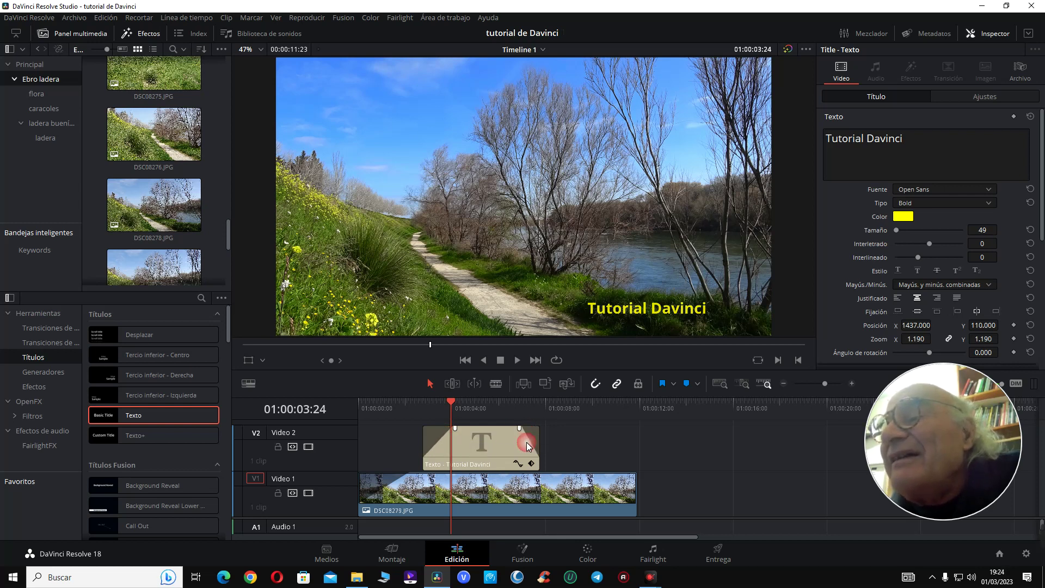
drag(546, 463, 531, 463)
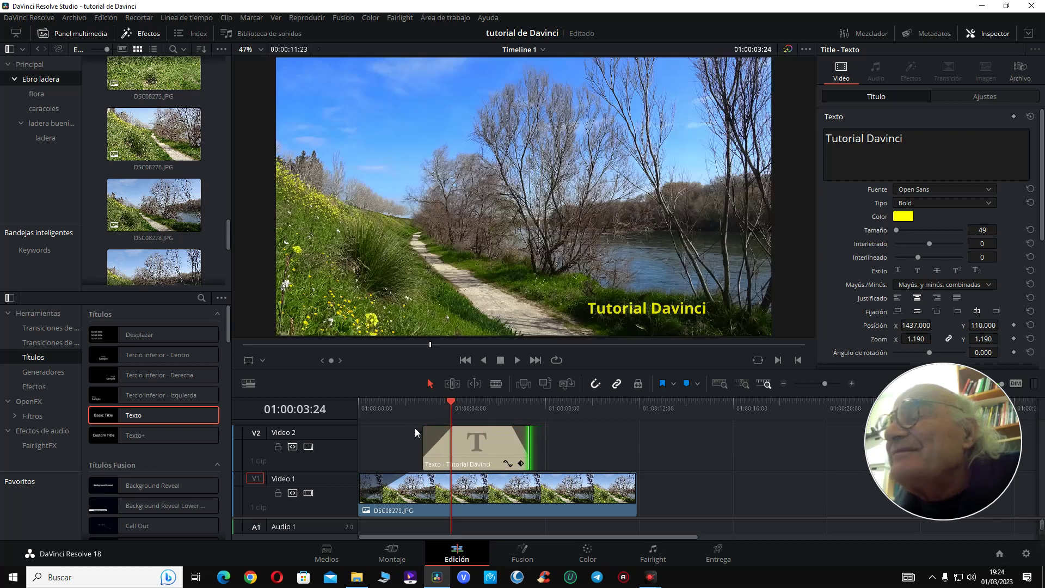
- Play the sequence from 01:00:00:00 past the title's end to check its fades, and return to 01:00:05:09
click(422, 407)
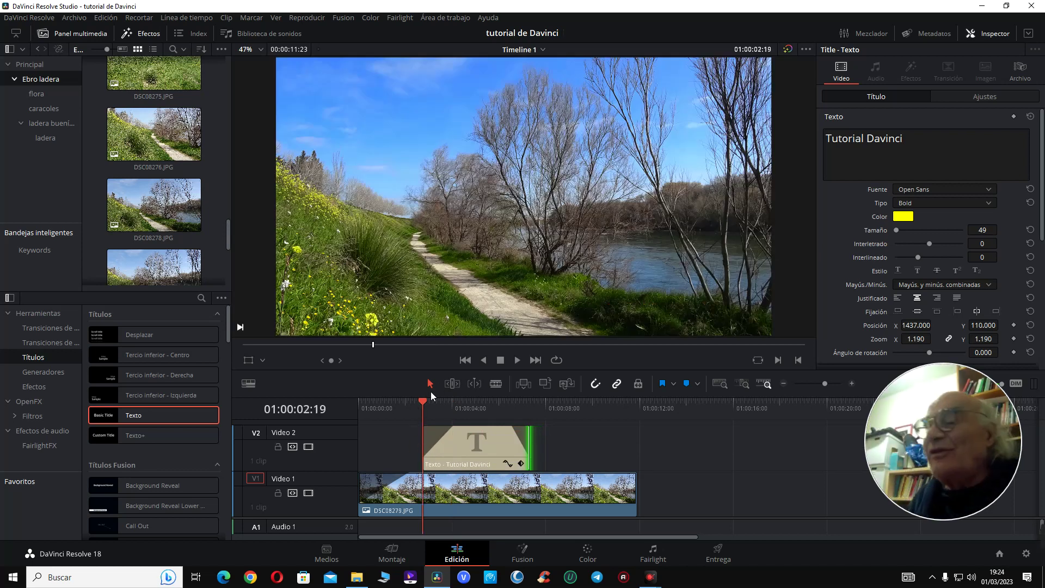
key(Home)
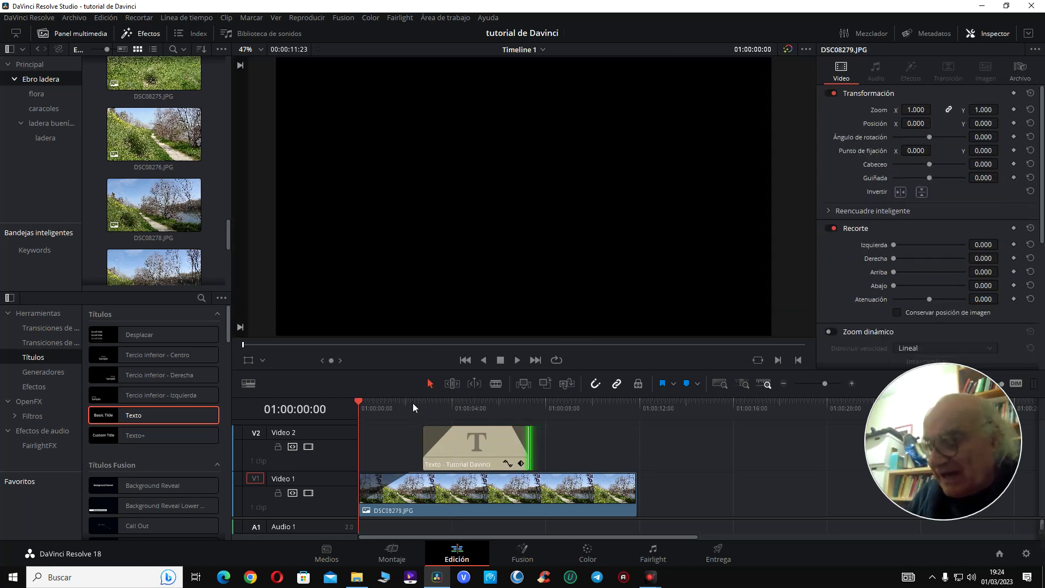
key(space)
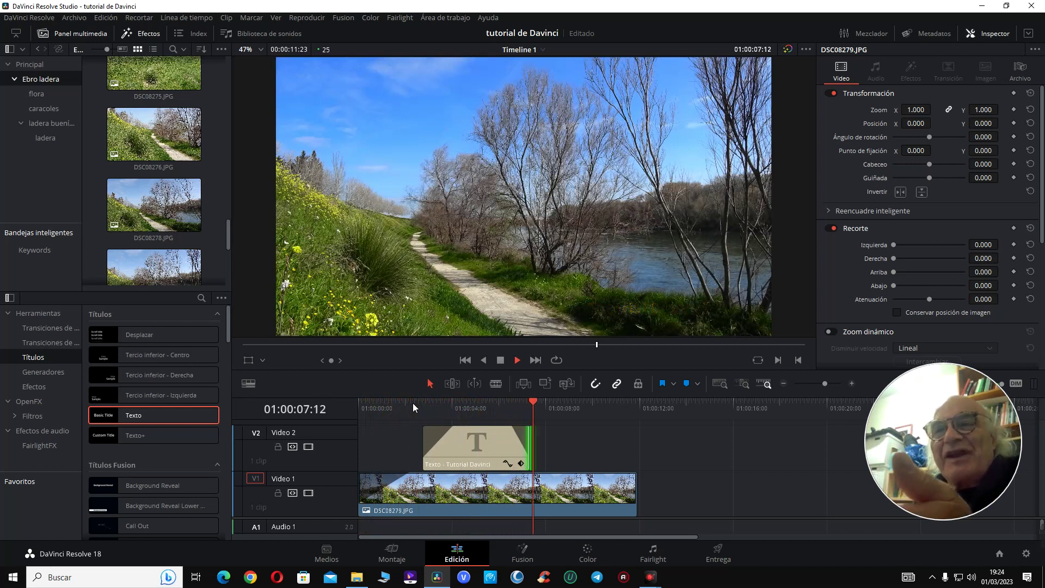
key(space)
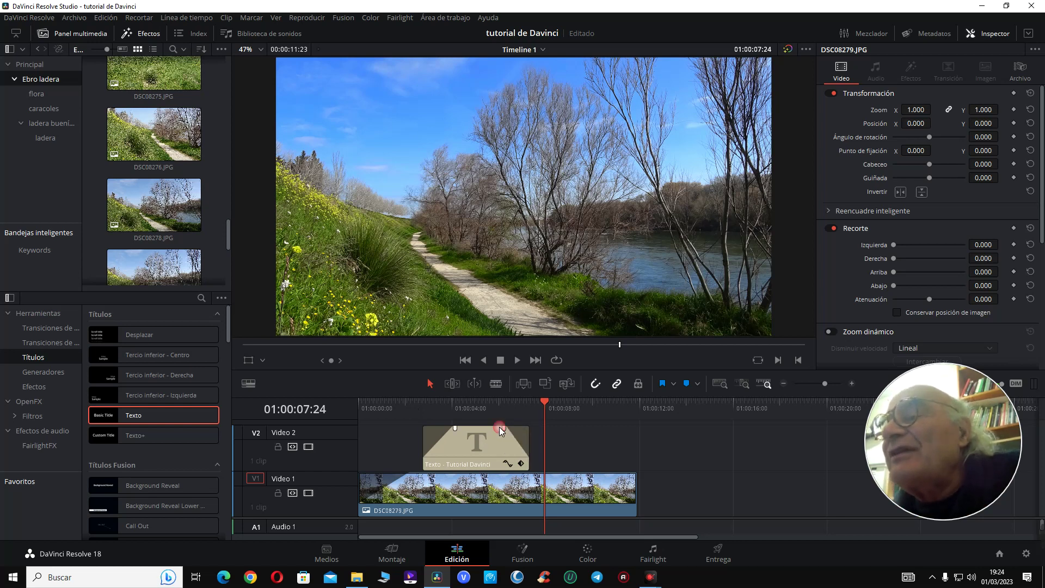
click(485, 410)
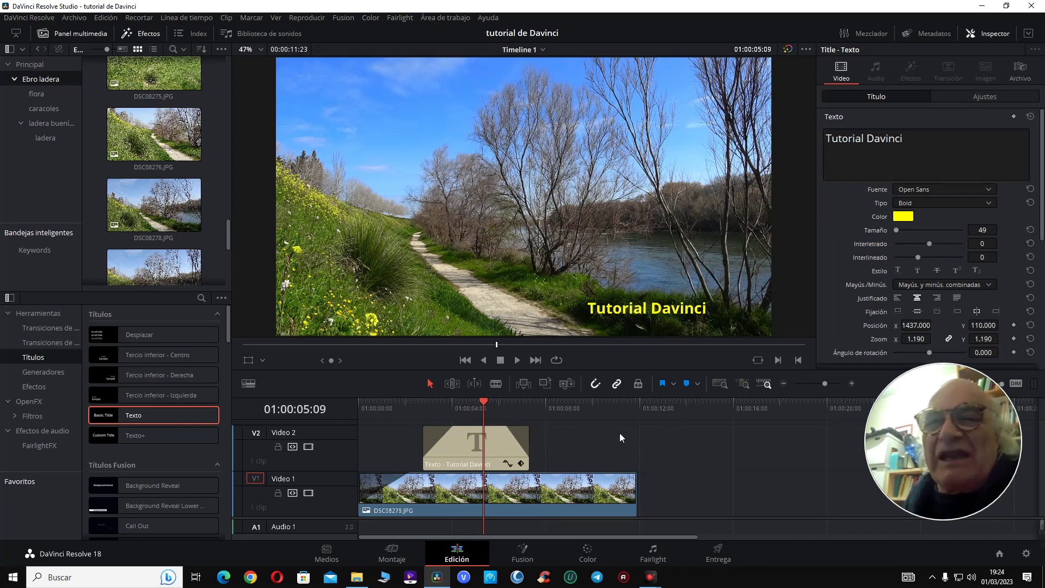
- Add a third video track above Video 2 and adjust the heights of the Video 1 and Video 2 tracks
right_click(336, 450)
click(369, 458)
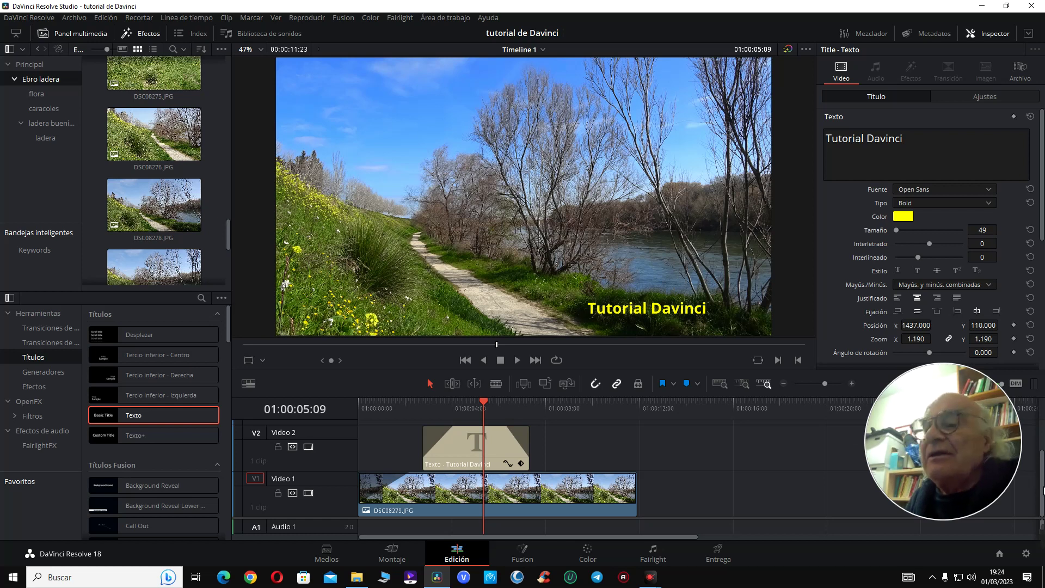
mouse_move(1042, 490)
mouse_down()
mouse_move(1040, 455)
mouse_move(1036, 497)
mouse_up()
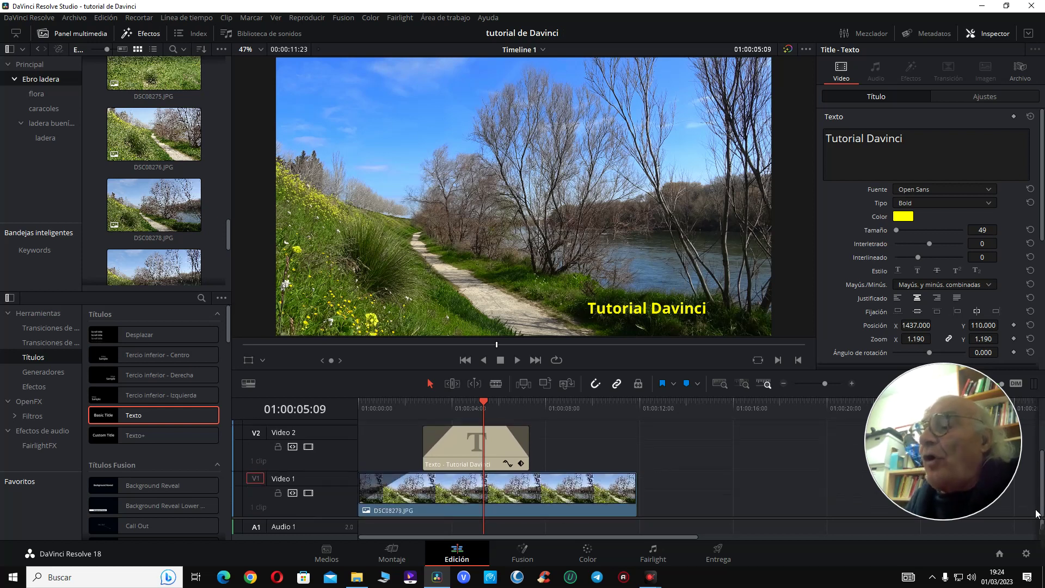
drag(341, 477, 342, 494)
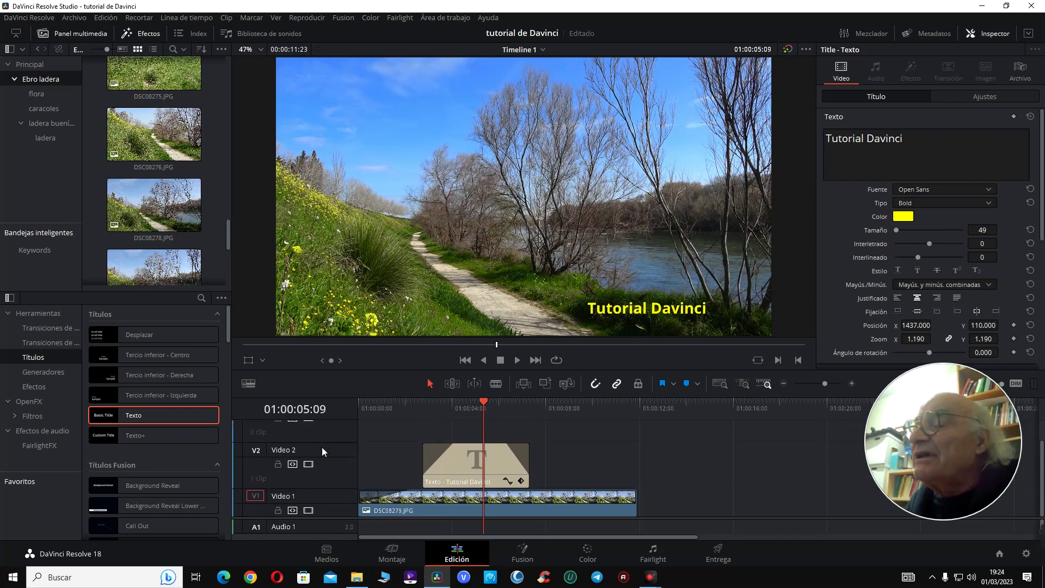
drag(327, 443, 329, 469)
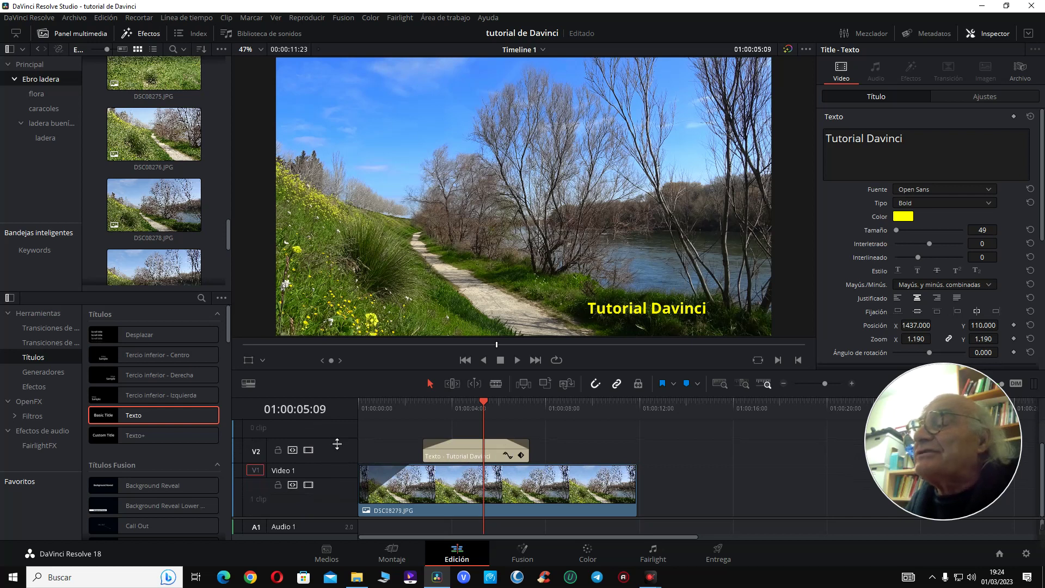
drag(332, 438, 338, 479)
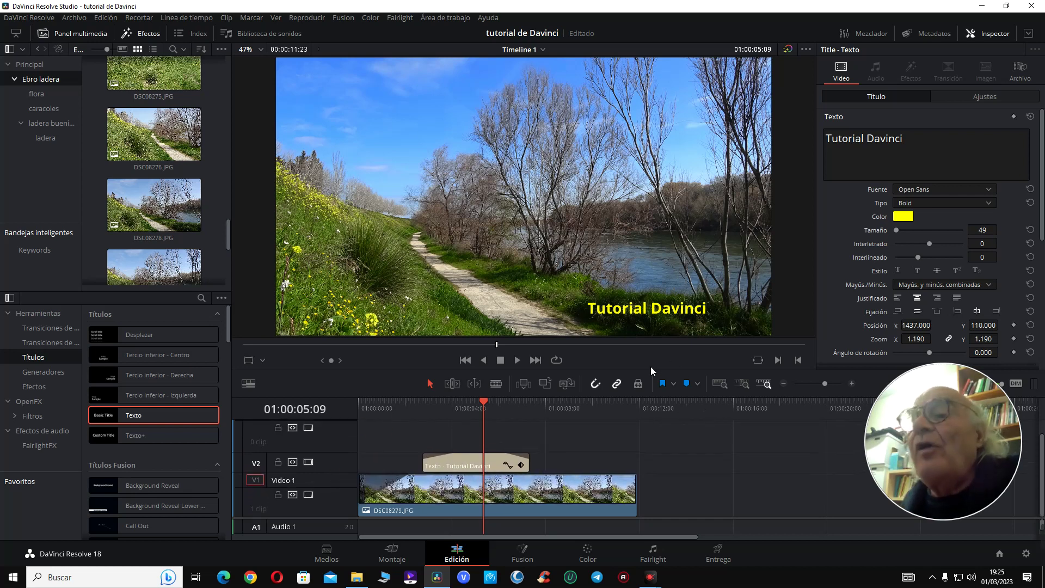
- Resize the timeline area against the viewer so that all three video tracks fit in view
drag(651, 368, 639, 306)
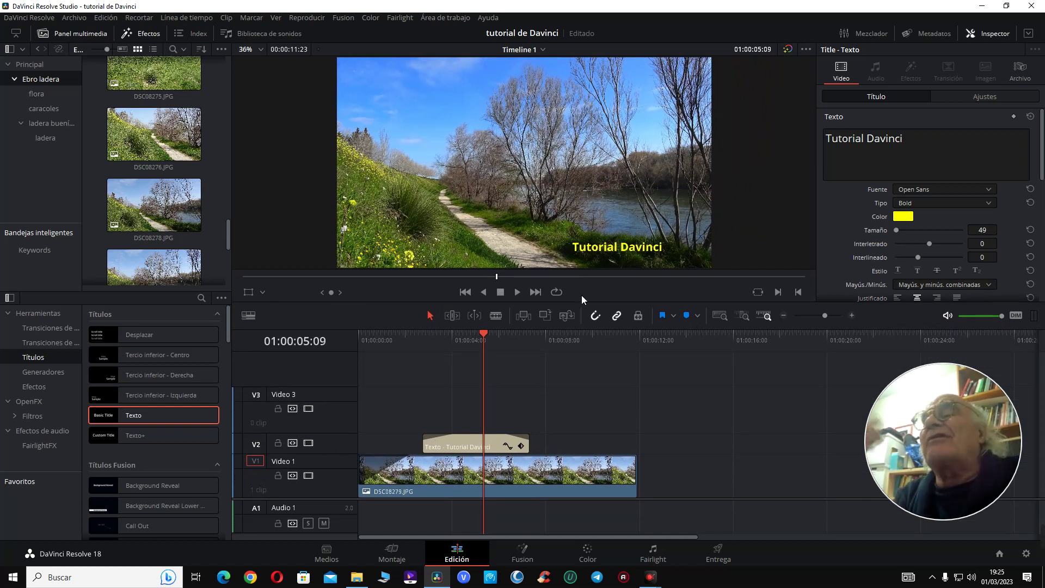
drag(588, 309, 588, 351)
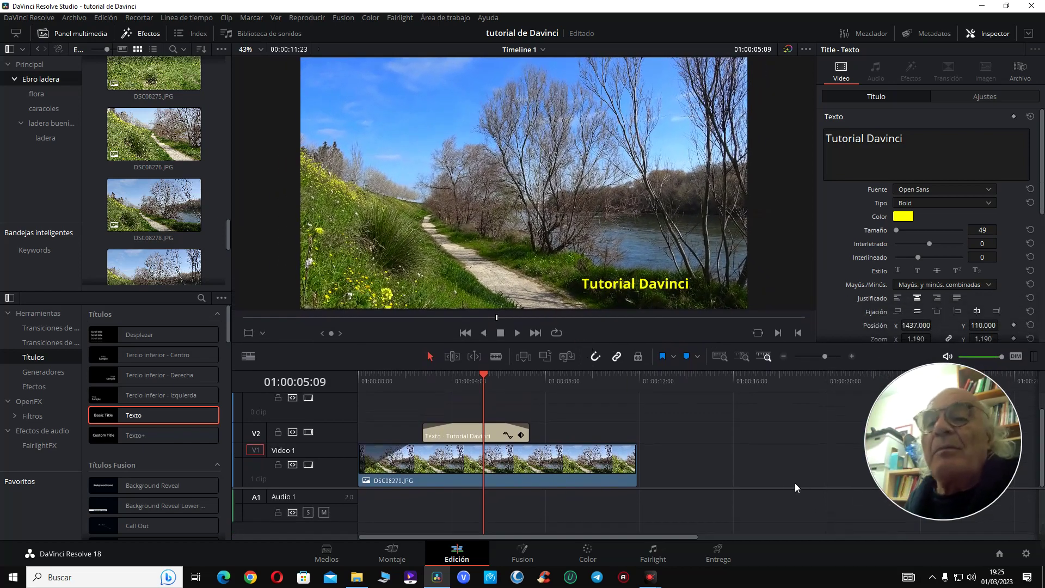
drag(791, 490, 796, 522)
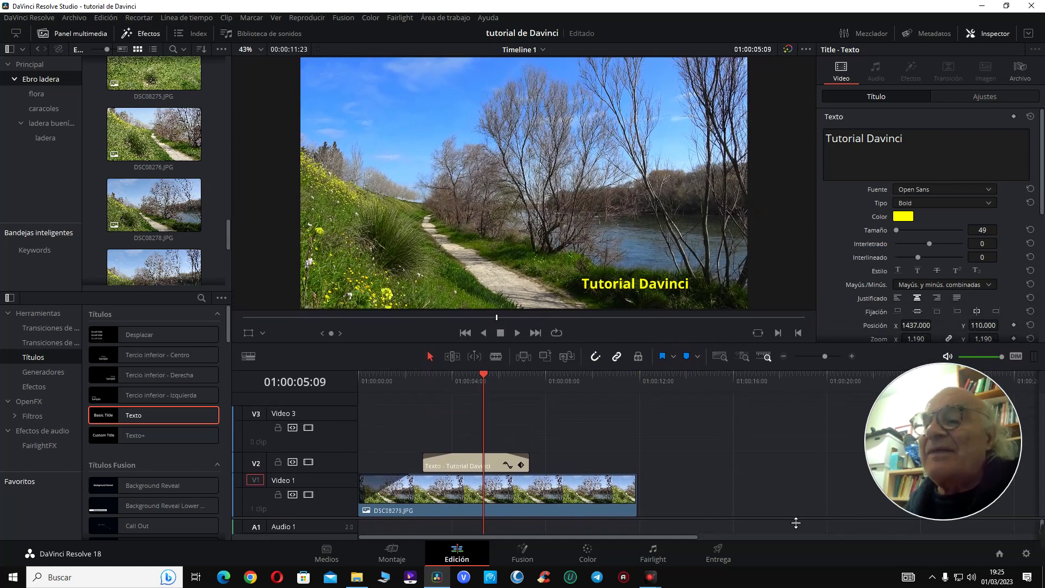
click(517, 433)
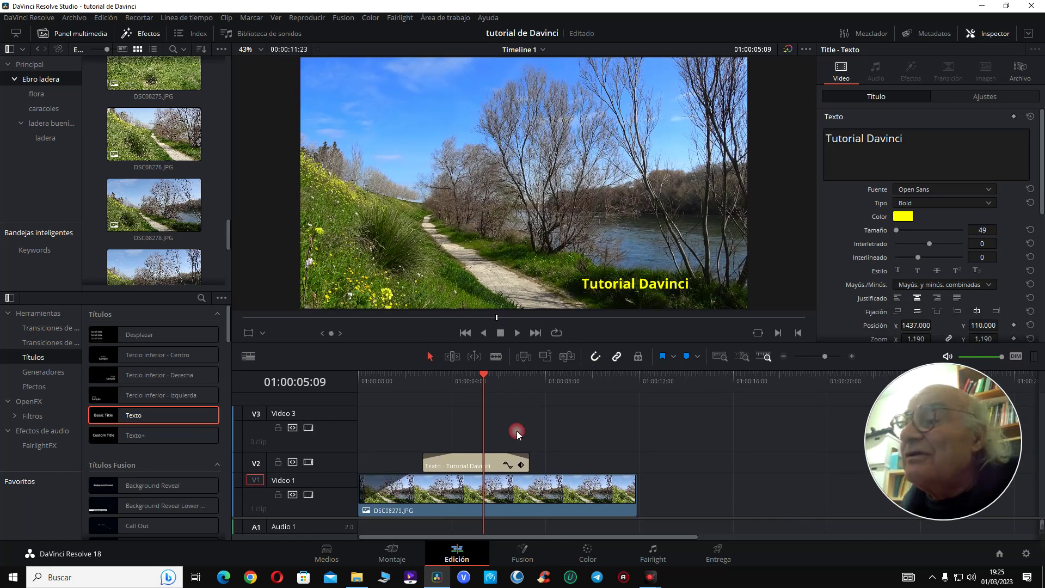
drag(508, 347, 507, 358)
- Place a Texto title on Video 3 overlapping the Tutorial Davinci title, extend that lower title's end, and make the Video 2 track slightly taller
mouse_move(143, 414)
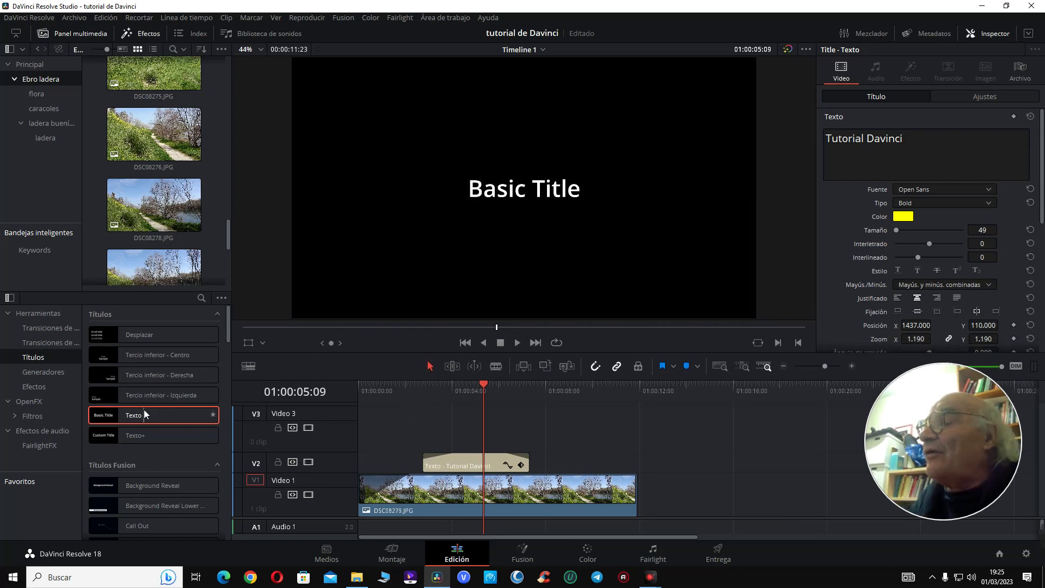
drag(144, 412, 528, 424)
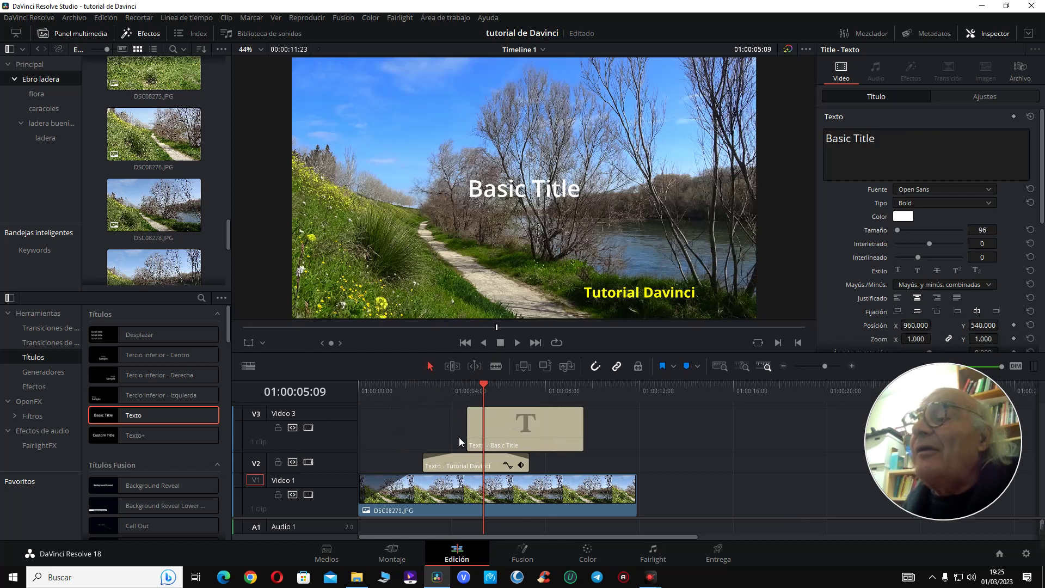
drag(528, 467, 560, 470)
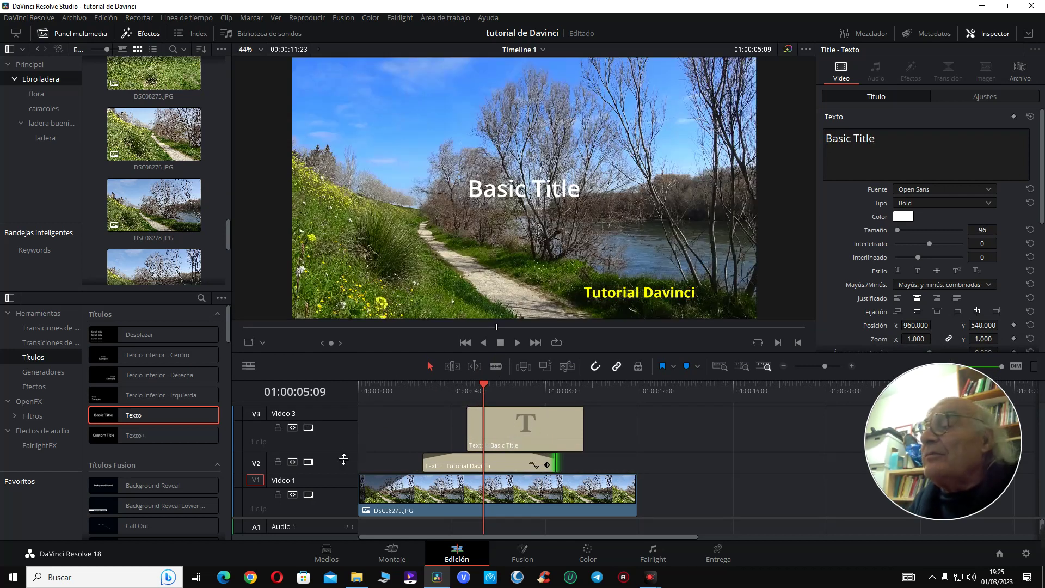
drag(343, 459, 342, 452)
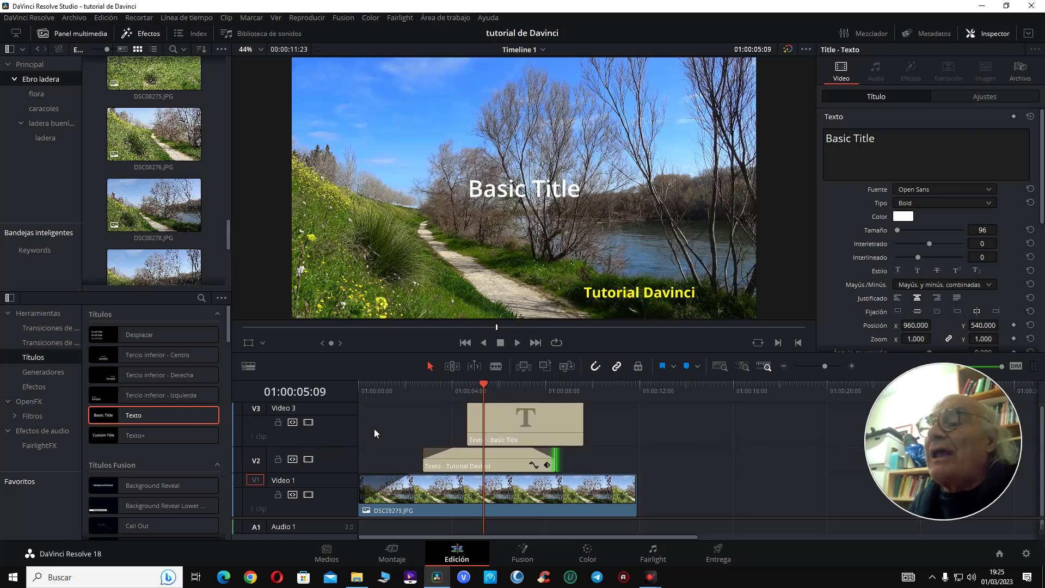
- Select the placeholder text of the Video 3 title for editing
click(642, 518)
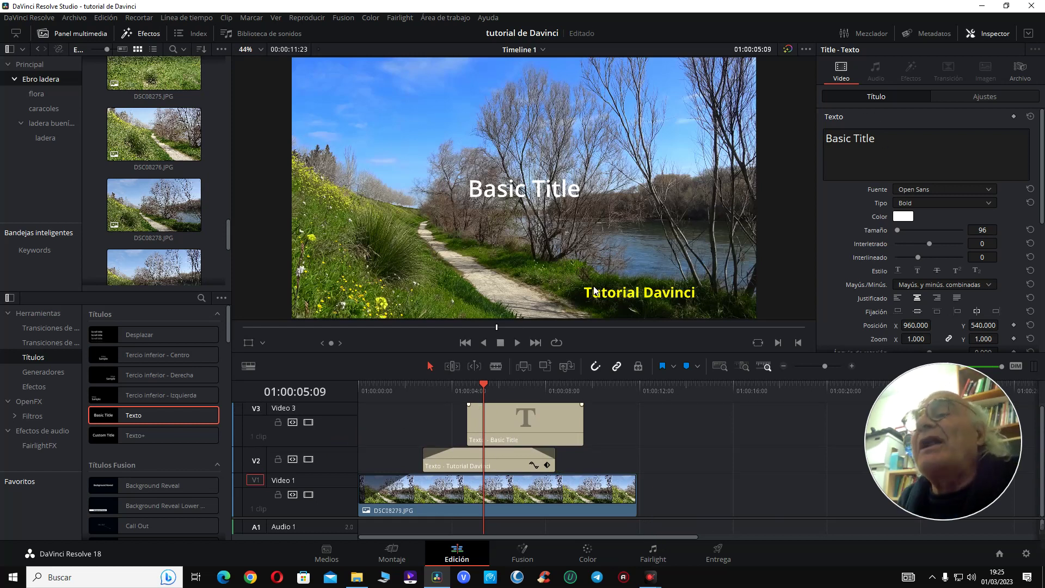
click(884, 145)
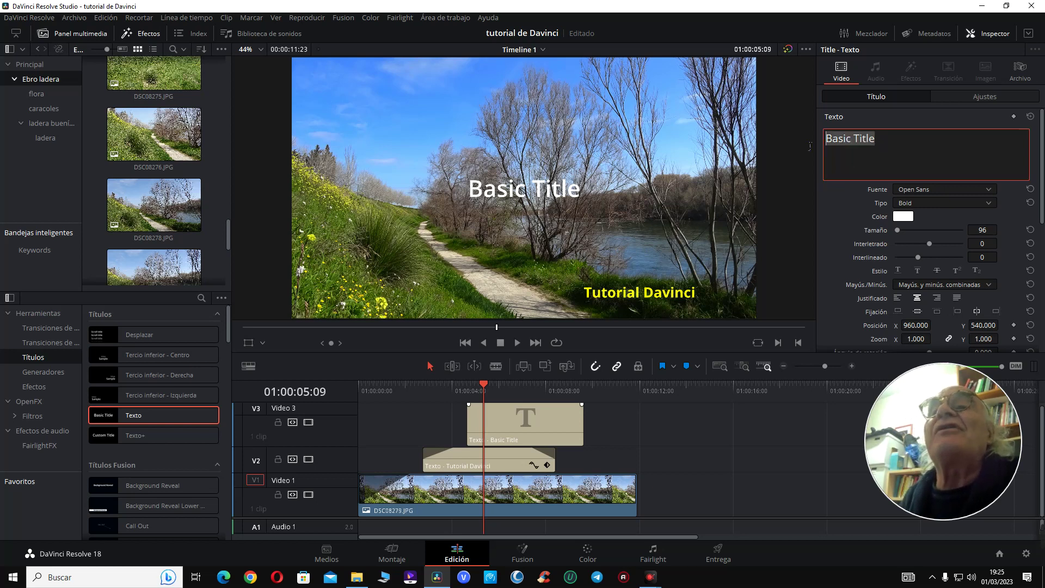
text(Por)
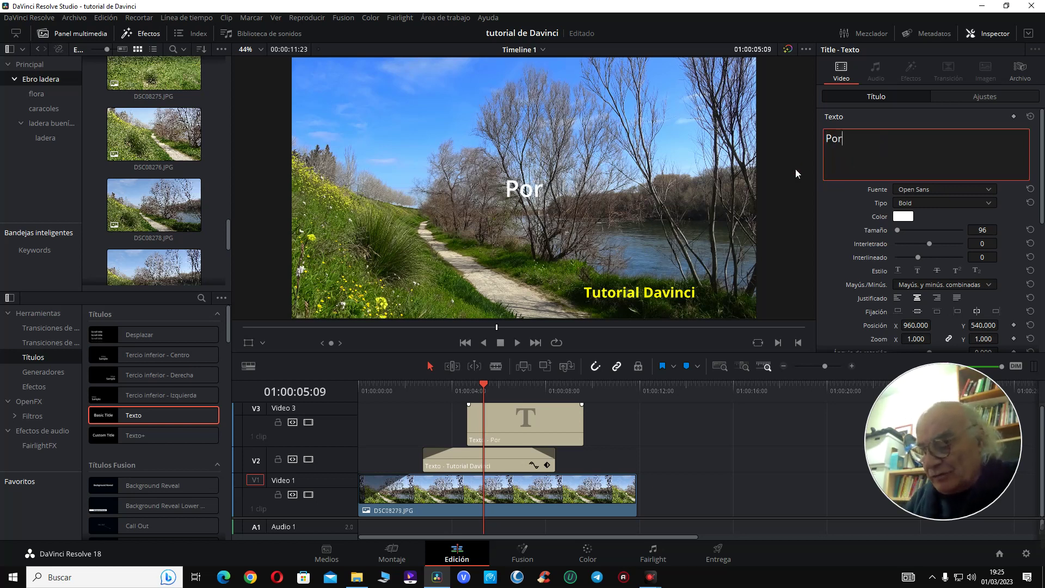
text( El Ab)
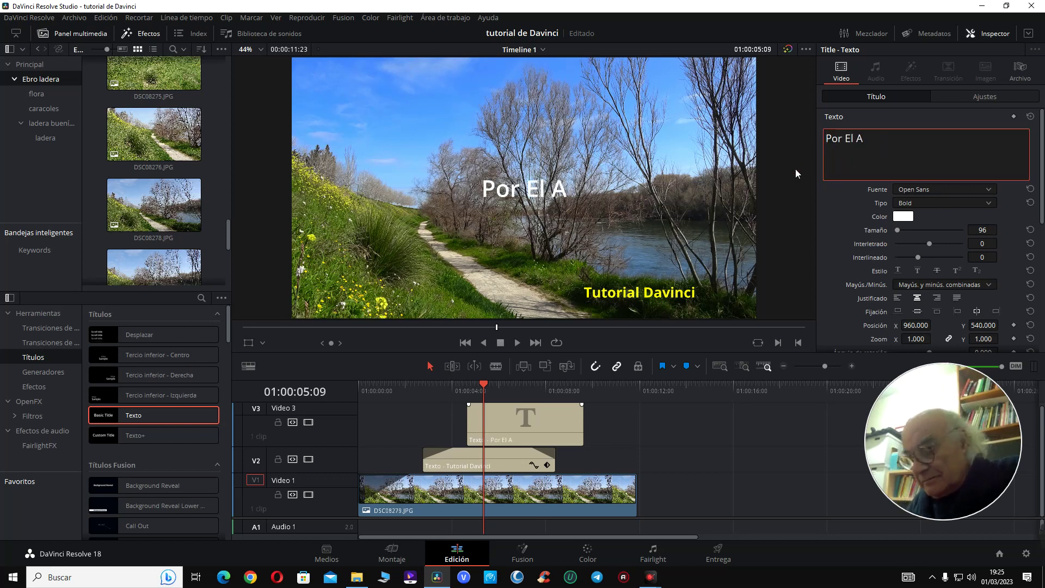
key(BackSpace)
key(BackSpace)
key(BackSpace)
key(BackSpace)
key(BackSpace)
key(BackSpace)
key(BackSpace)
key(BackSpace)
key(BackSpace)
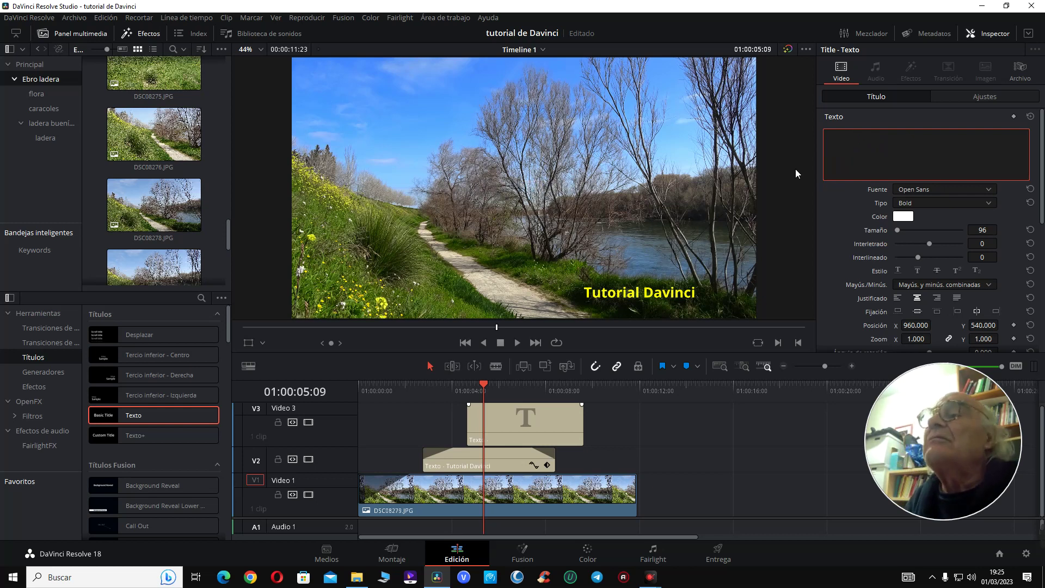
- Enter Completo as the Video 3 title's text
text(C)
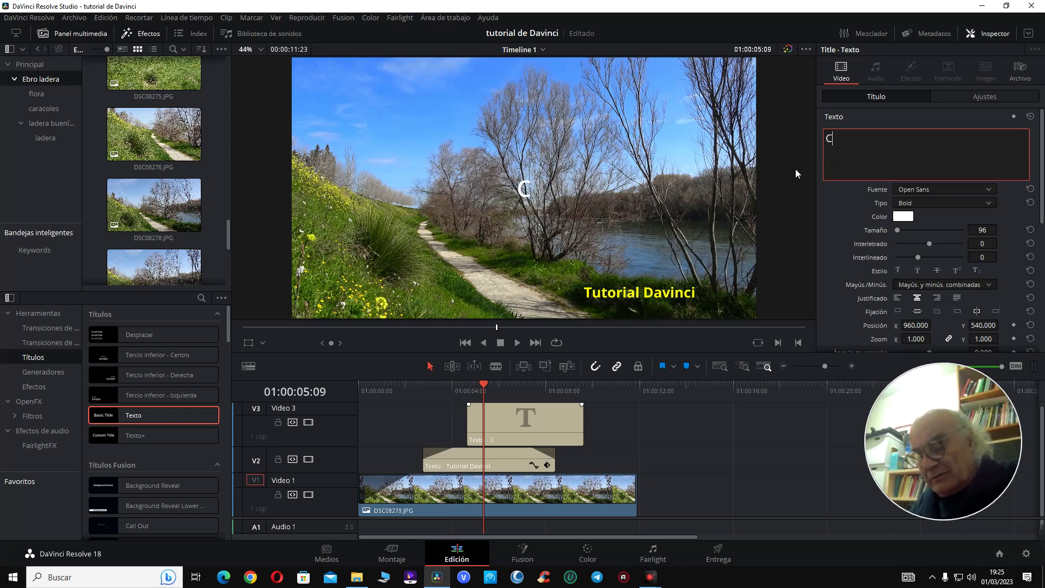
text(ompleto)
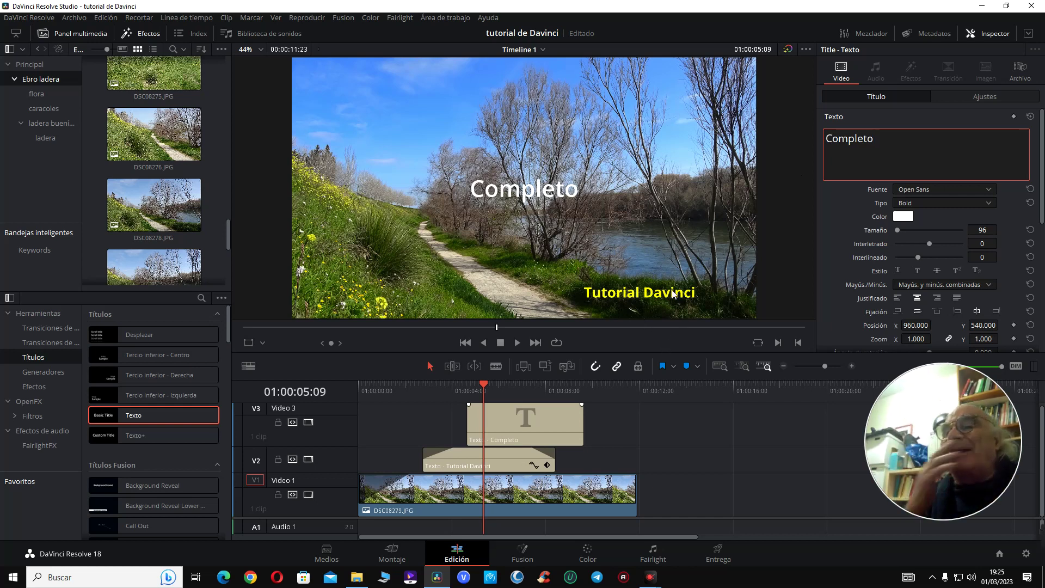
- Play the sequence from 01:00:02:06 to 01:00:05:20 to check how the two titles appear together
click(412, 387)
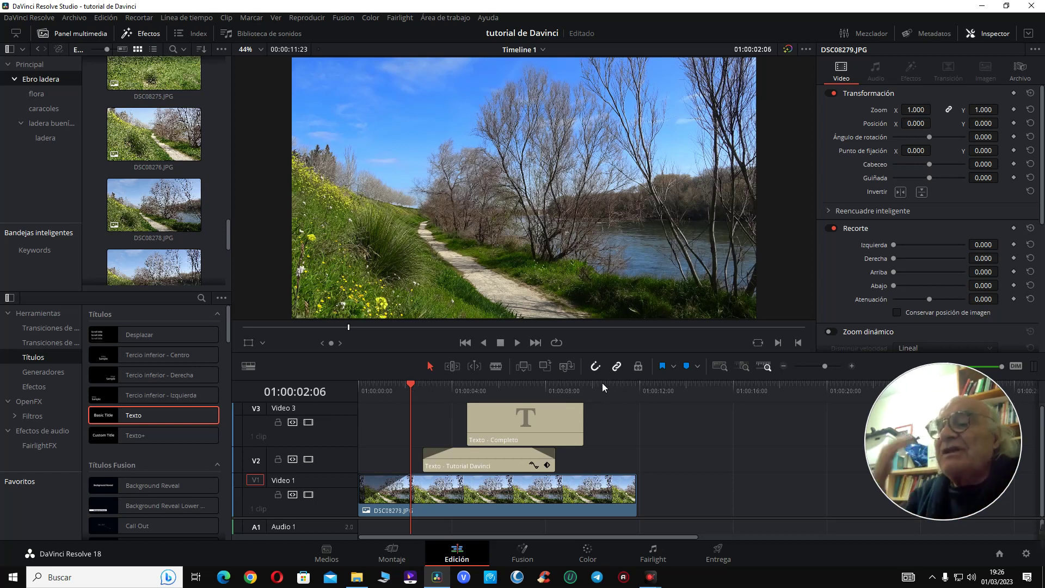
key(space)
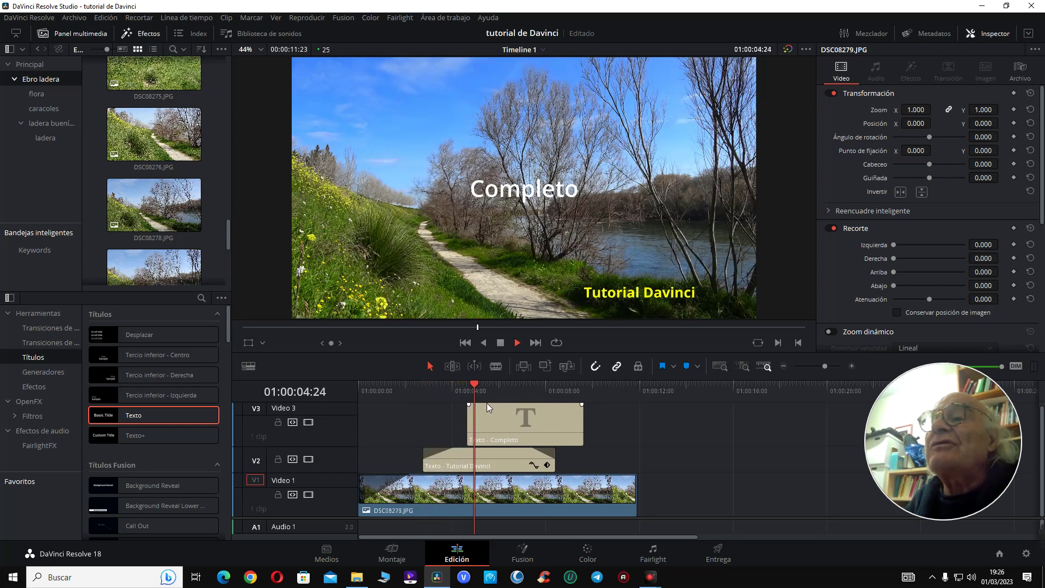
key(space)
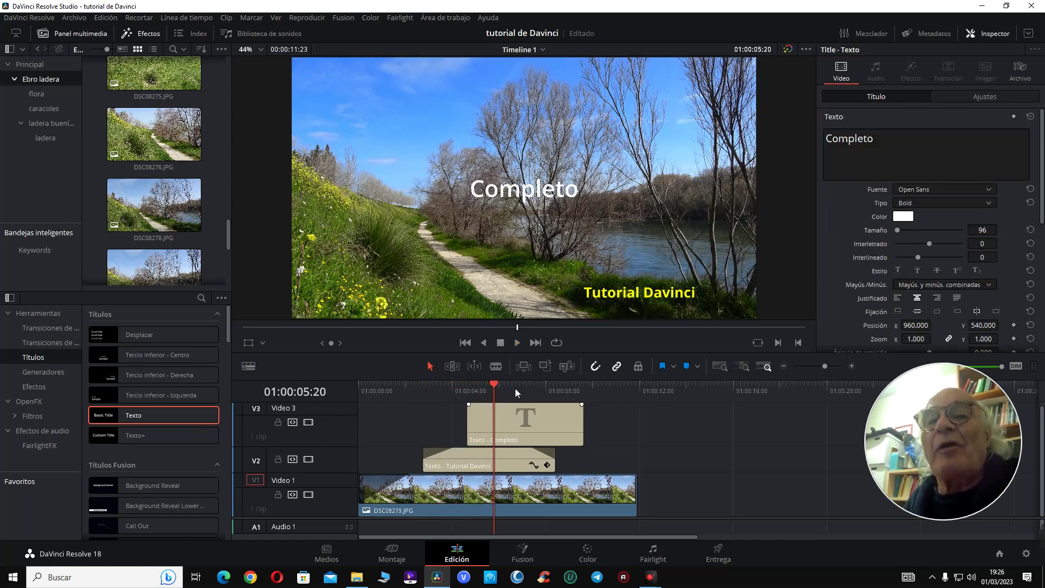
- Colour the Completo title yellow (#ffff00) and set its size to 41
click(905, 216)
click(483, 232)
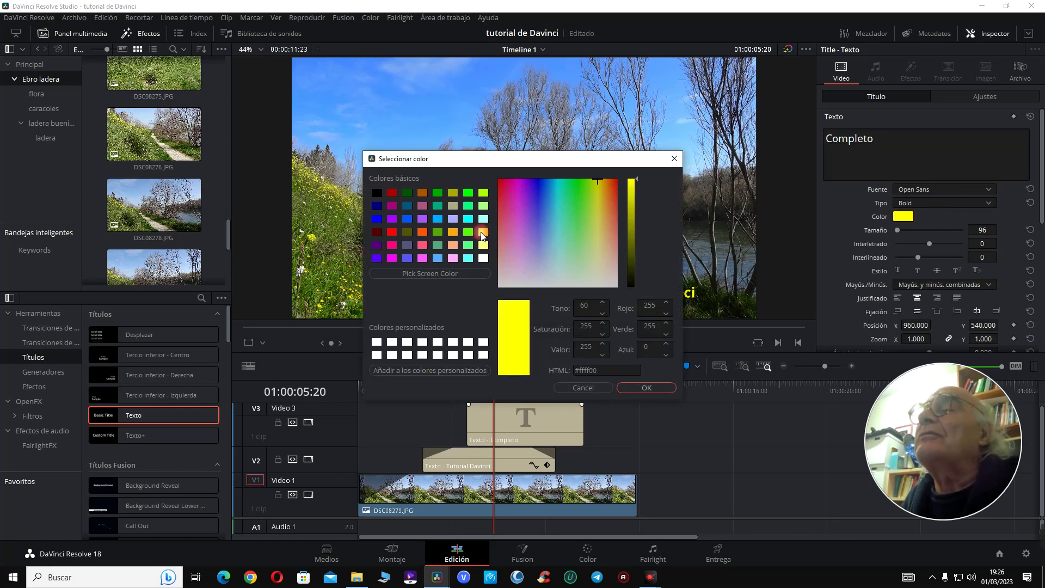
click(630, 385)
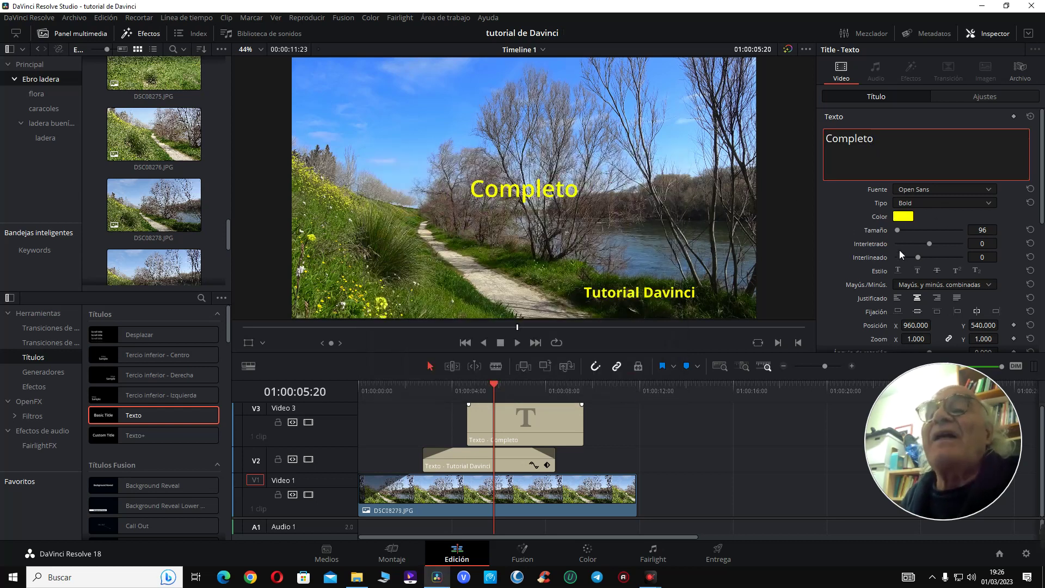
drag(992, 236, 1001, 220)
- Reset the Tutorial Davinci title's zoom to 1.000 and set its size to 54
click(530, 443)
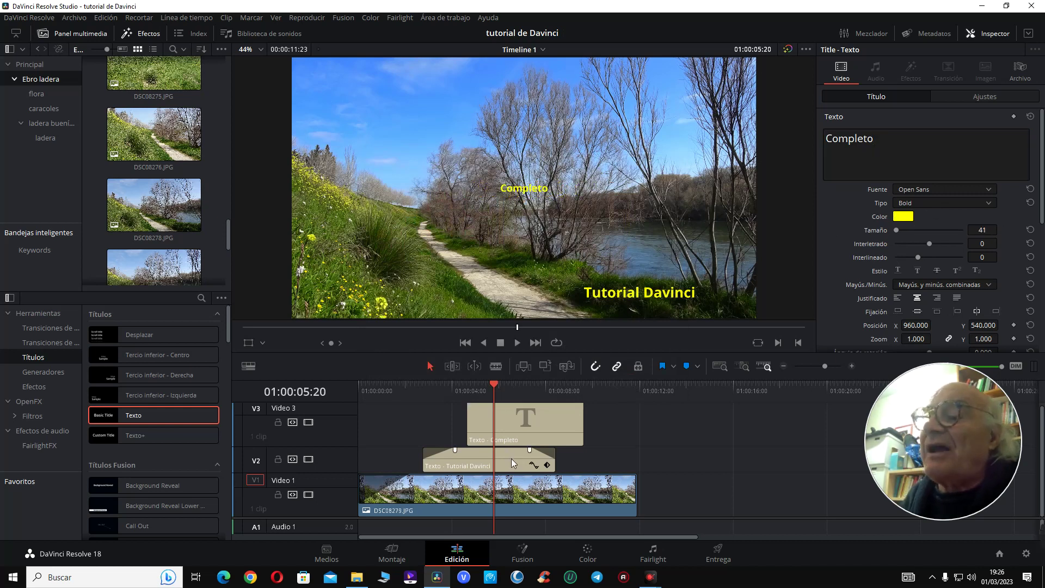
click(511, 458)
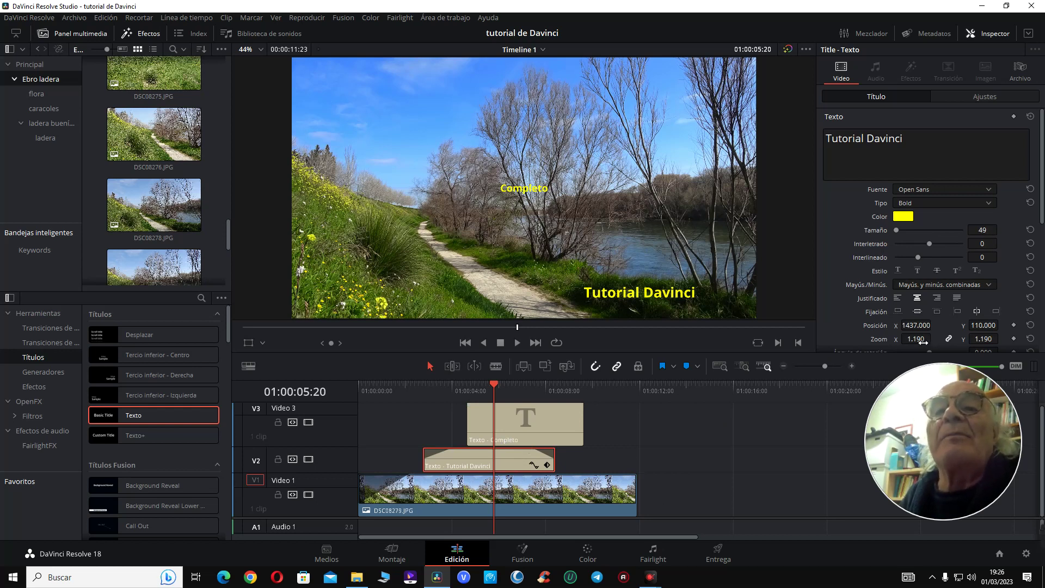
click(1030, 338)
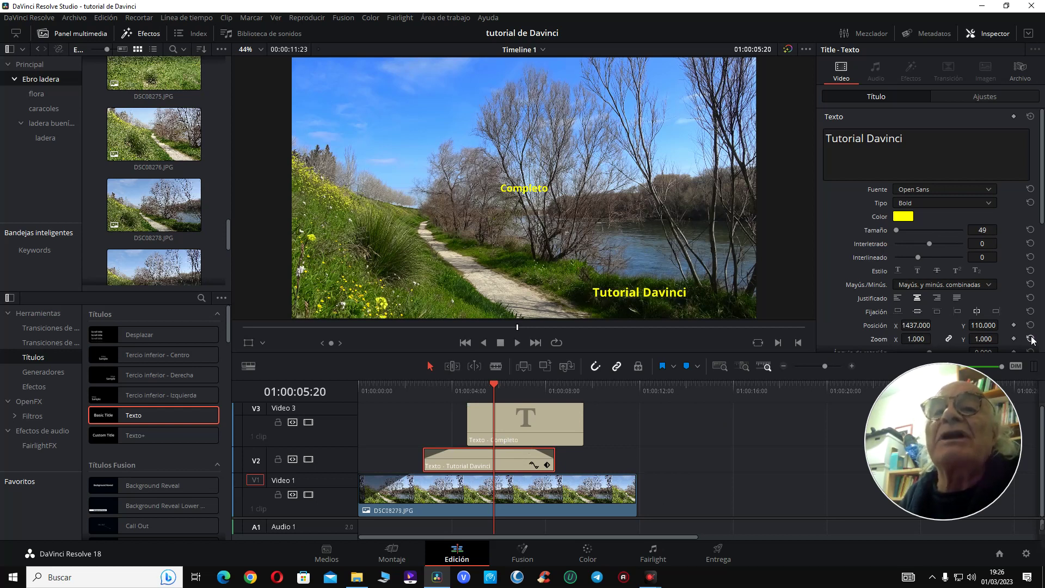
drag(987, 232, 1001, 229)
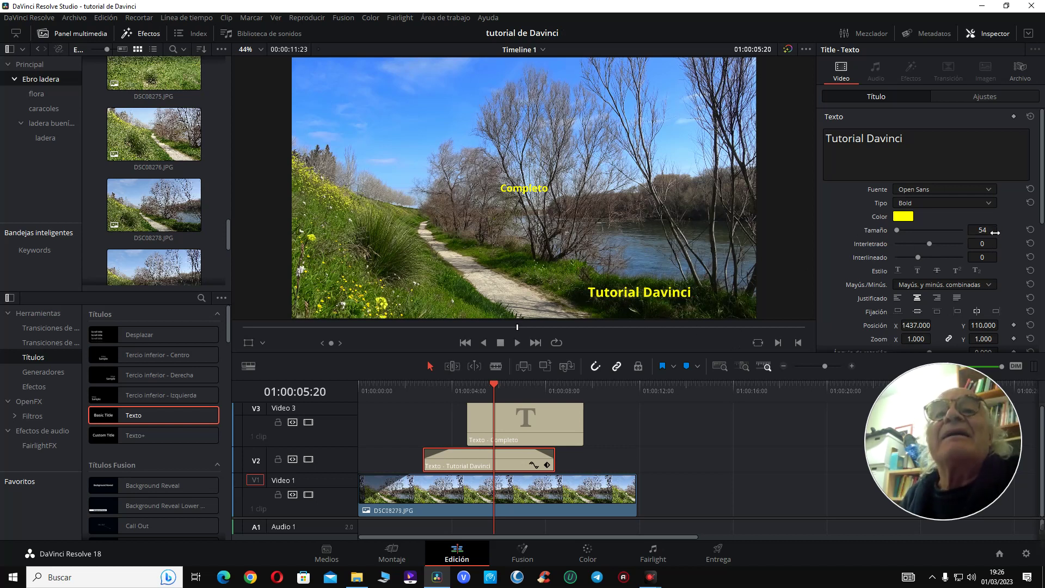
drag(995, 233, 953, 239)
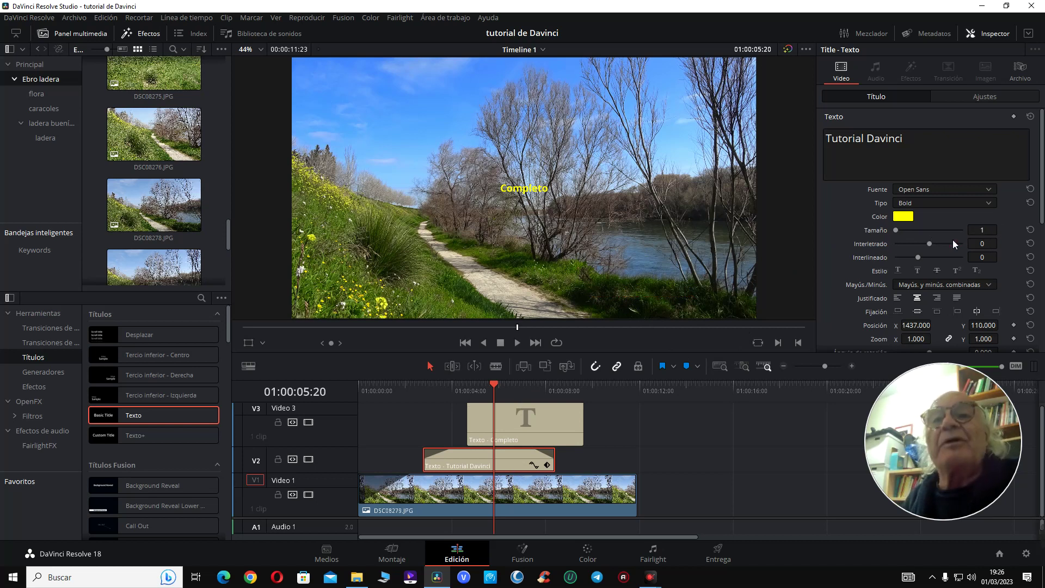
click(992, 231)
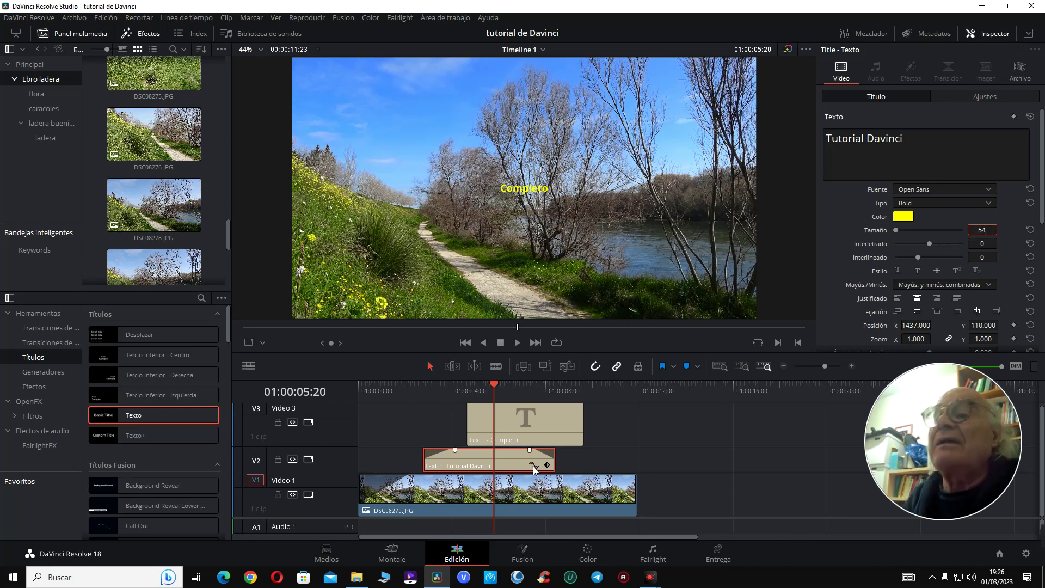
click(500, 456)
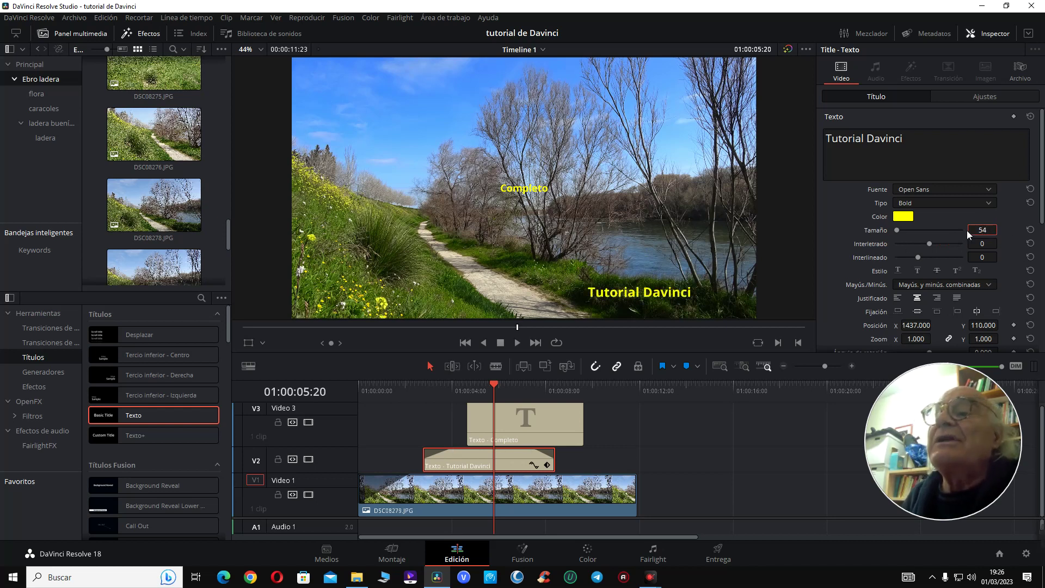
drag(994, 231, 989, 232)
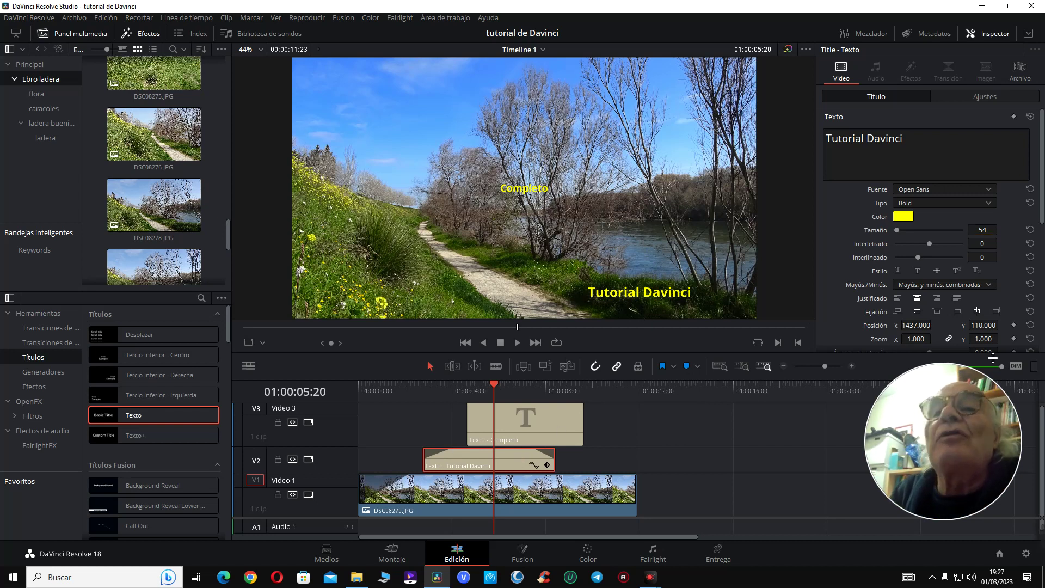
- Reposition the Tutorial Davinci title to X 1451 and Y 159
drag(988, 325, 1020, 325)
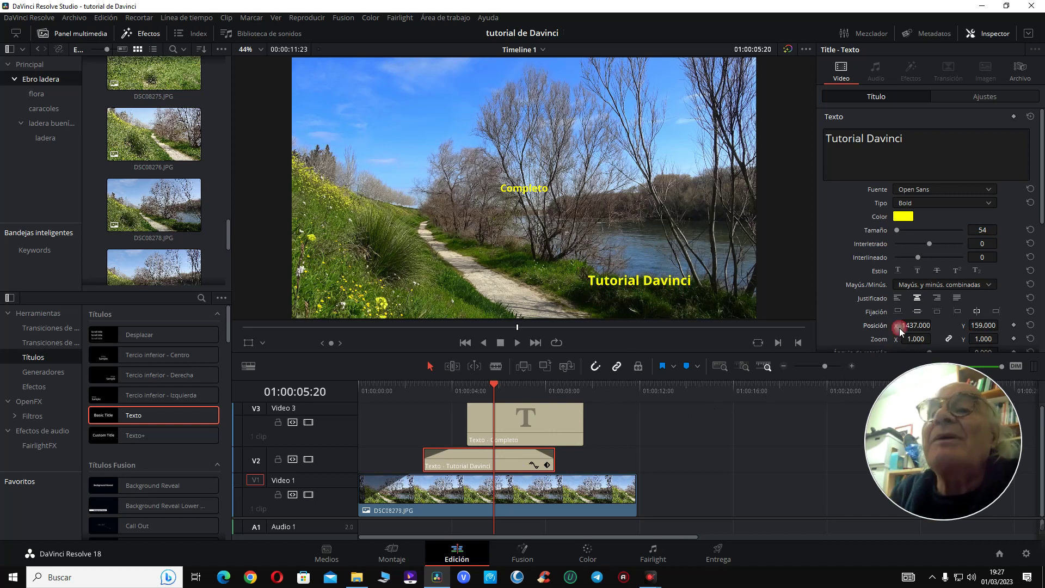
mouse_move(900, 326)
mouse_down()
mouse_move(910, 326)
mouse_move(901, 326)
mouse_up()
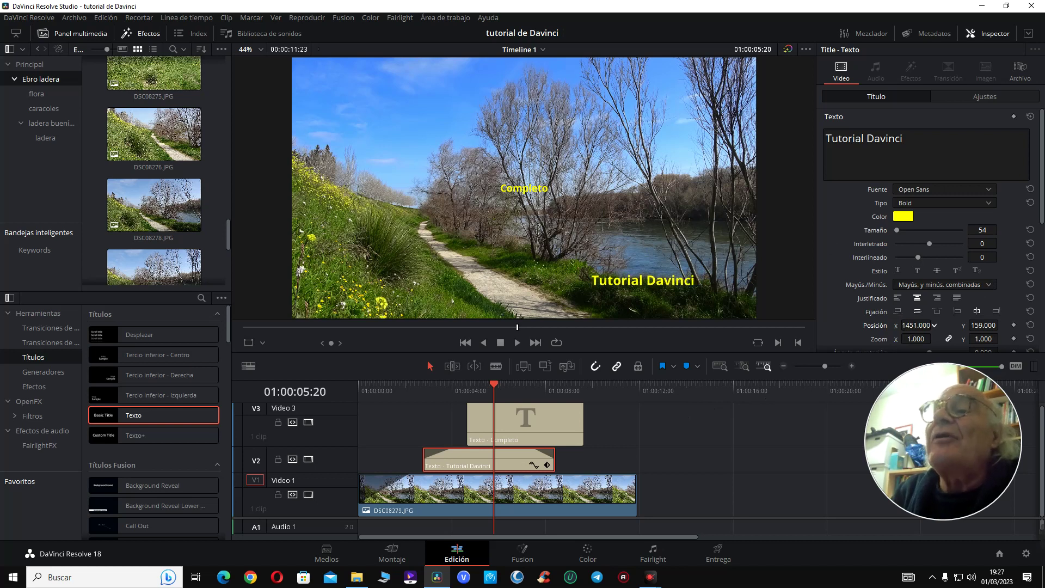
- Move the Completo title just below Tutorial Davinci, to position X 1402 and Y 98
click(527, 426)
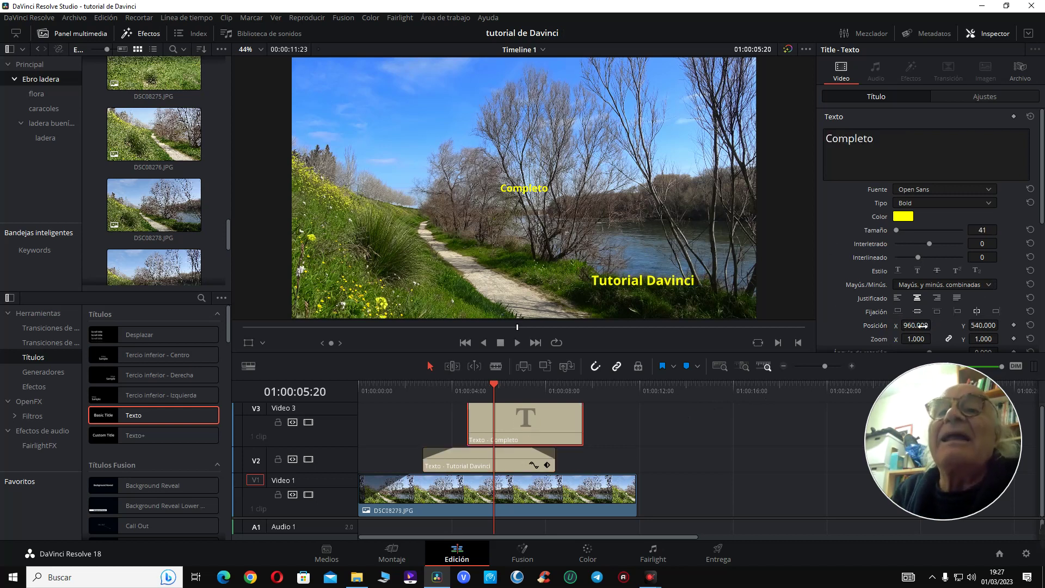
drag(920, 326, 999, 325)
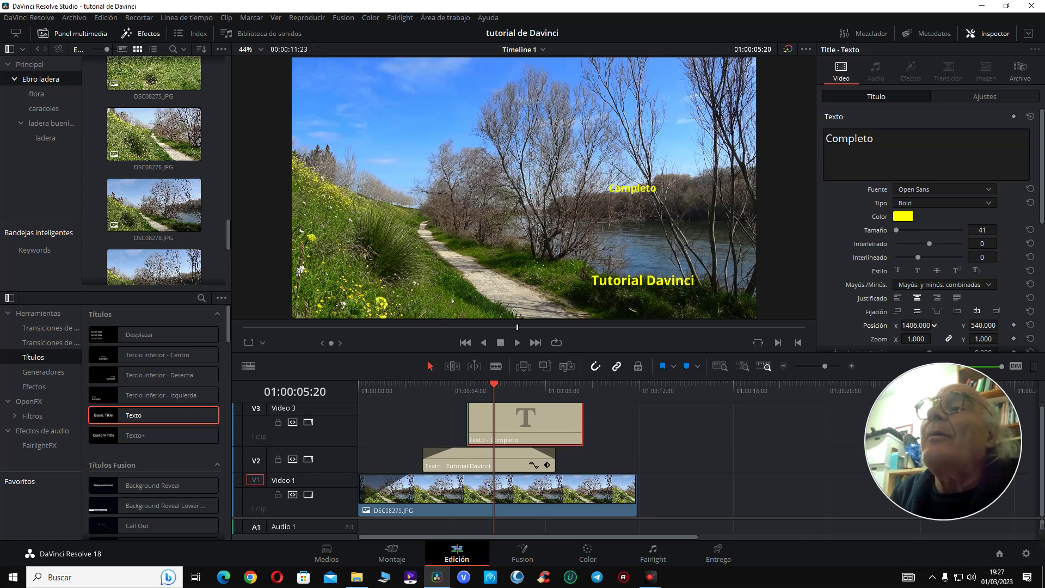
drag(926, 326, 903, 326)
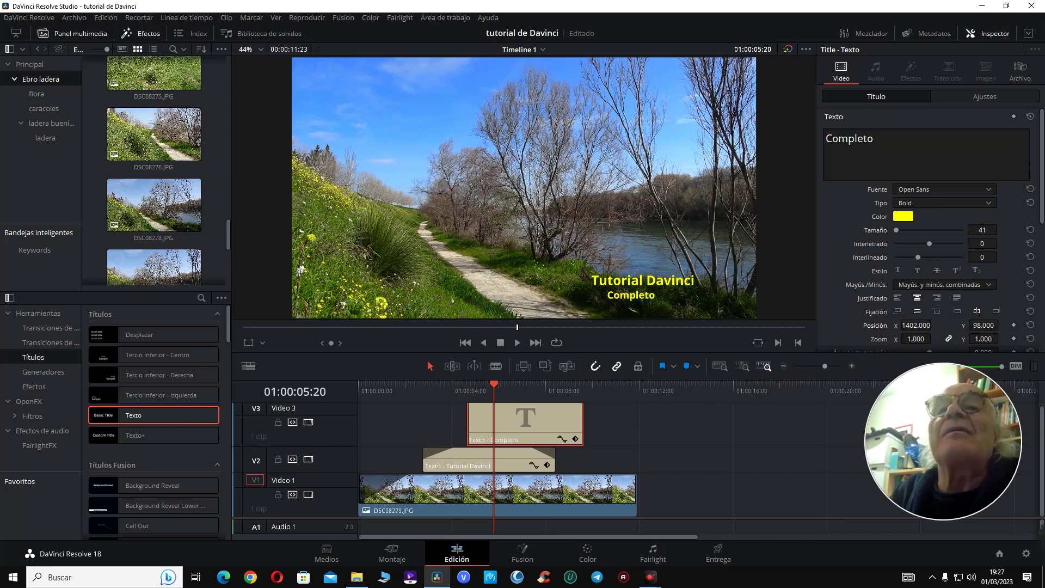
- Set the Completo title's size to 54 and left-align it under Tutorial Davinci at X 1377, Y 86
drag(986, 230, 994, 235)
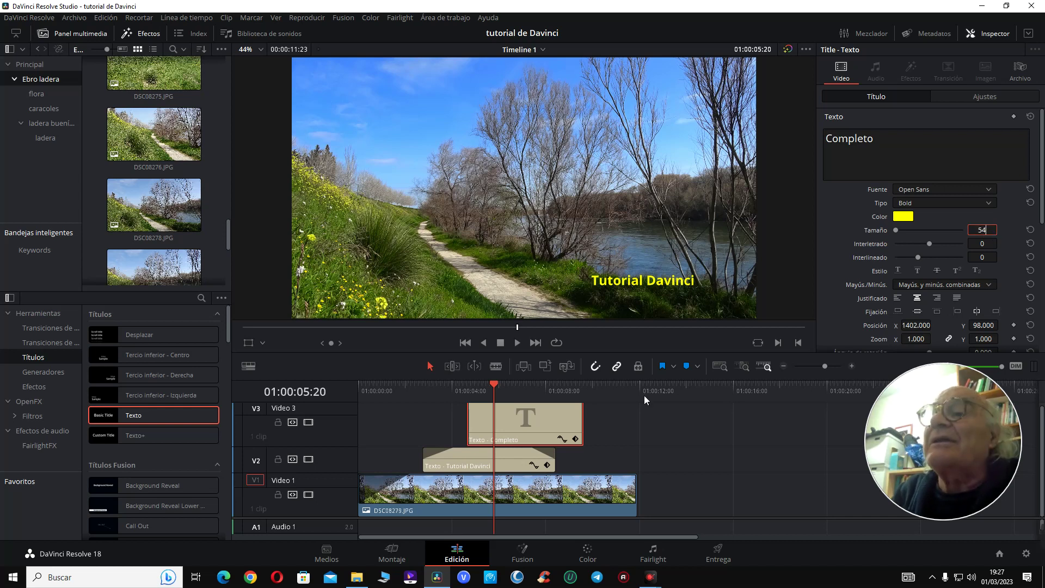
click(481, 388)
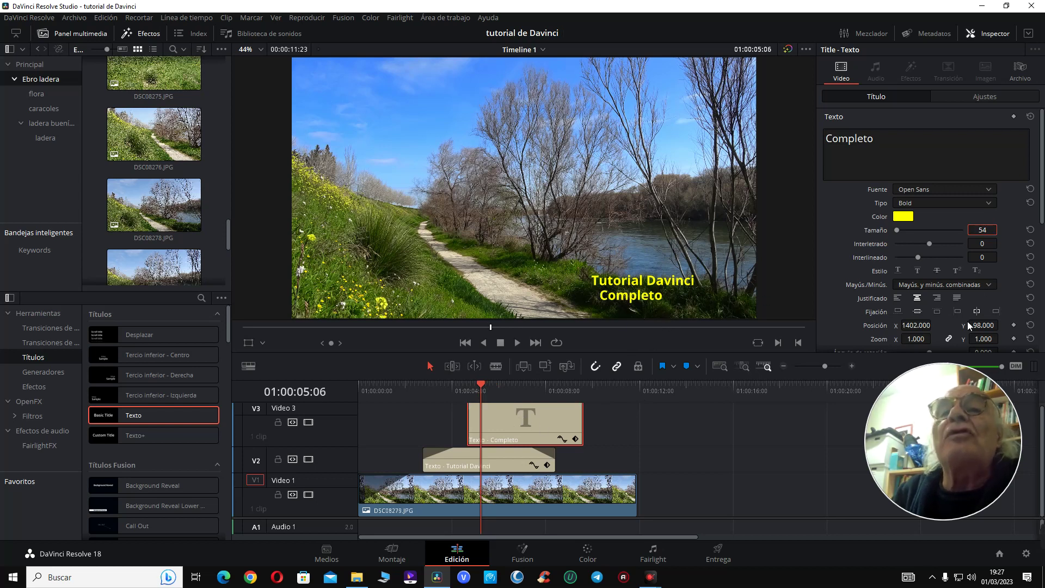
mouse_move(933, 325)
mouse_down()
mouse_move(917, 332)
mouse_move(934, 325)
mouse_up()
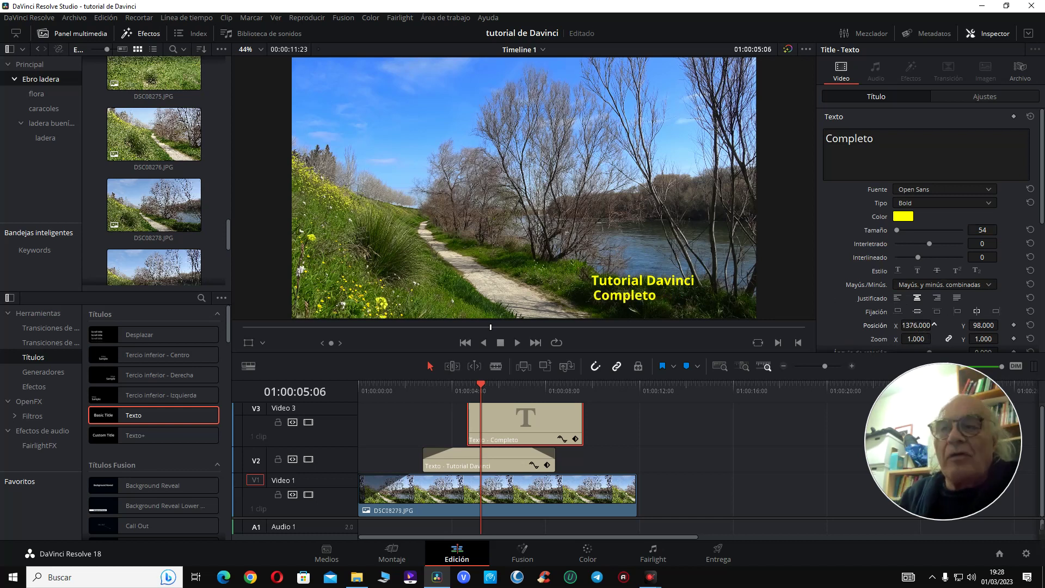
mouse_move(909, 404)
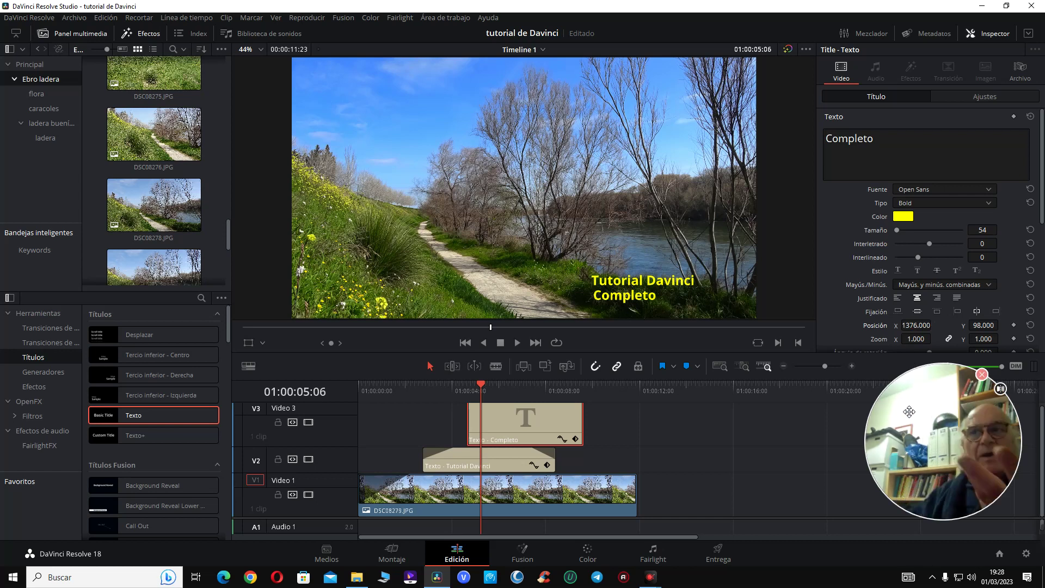
drag(983, 325, 983, 325)
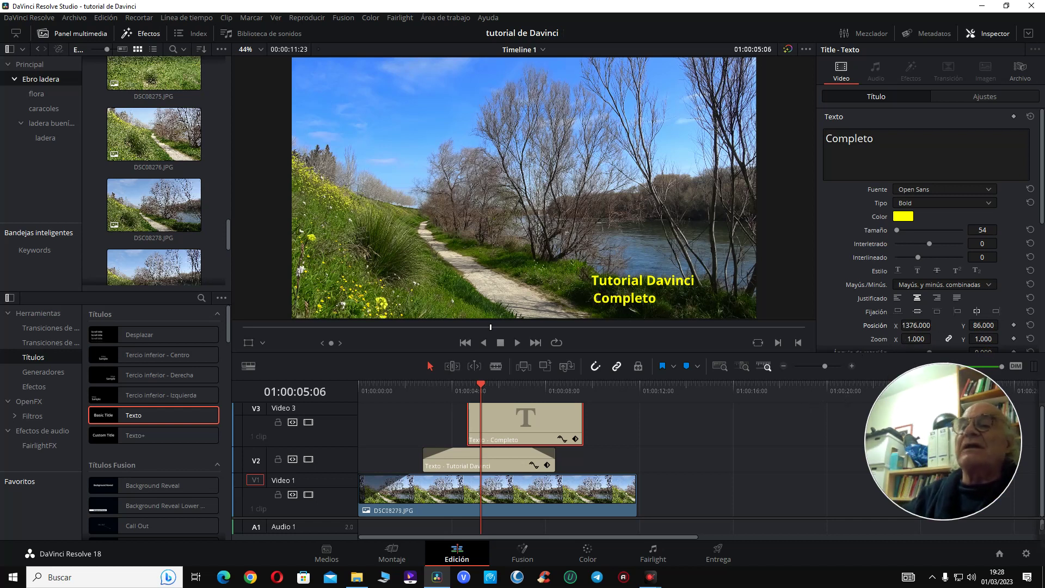
drag(916, 325, 459, 396)
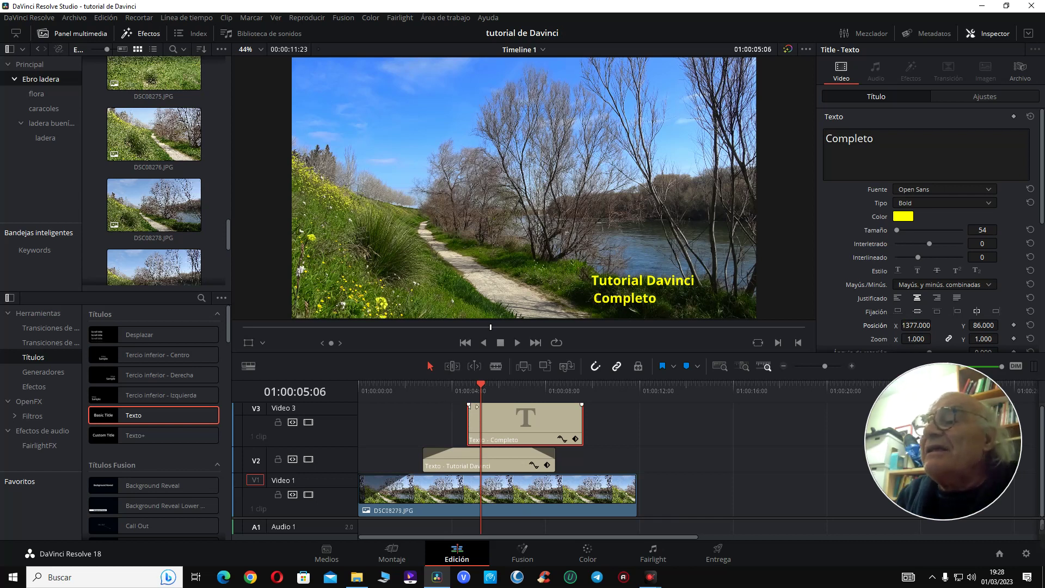
- Add a fade-in and a fade-out to the Completo title and trim its end to match the Tutorial Davinci title's end
drag(470, 405, 490, 405)
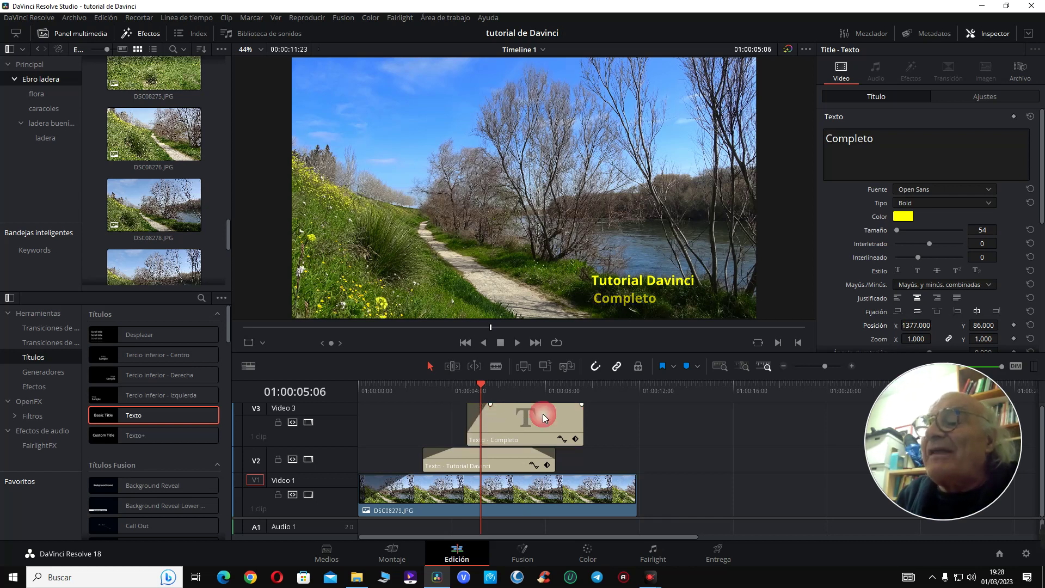
drag(582, 404, 564, 432)
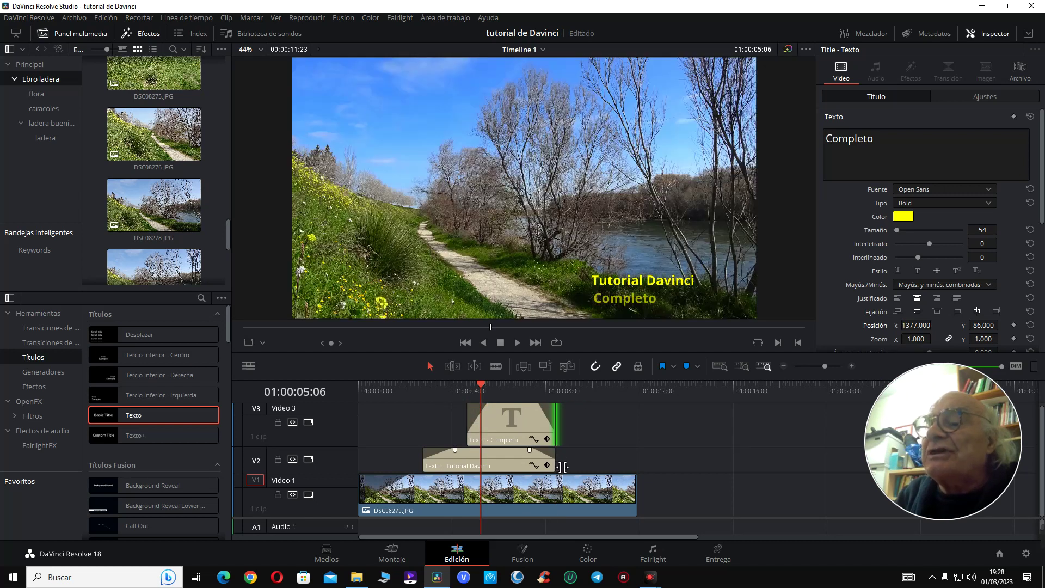
click(563, 466)
click(523, 426)
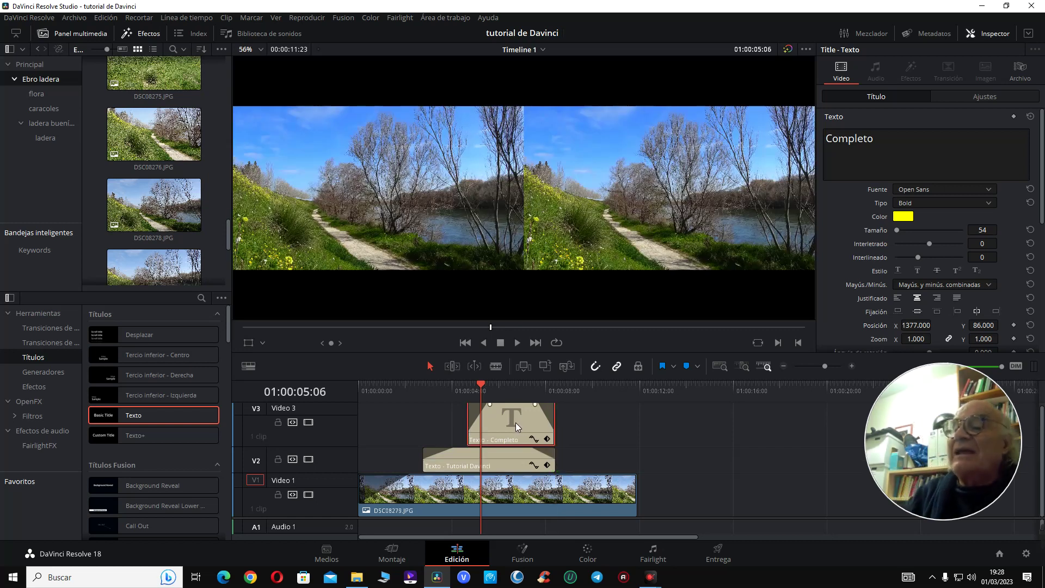
- Fine-tune the Completo title's fade-out and play the timeline from the start to review both titles
click(401, 391)
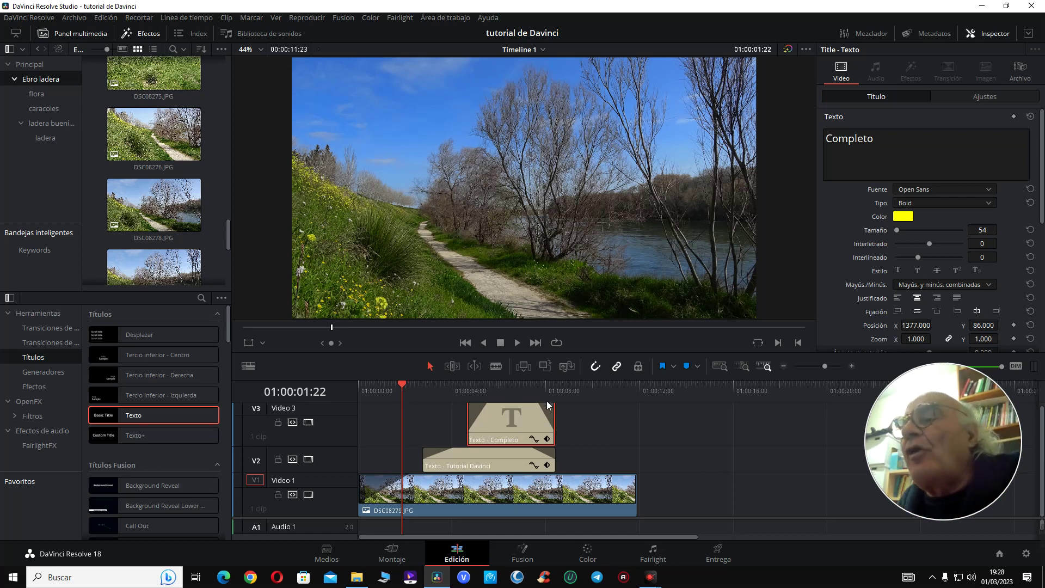
mouse_move(542, 410)
drag(536, 406, 538, 406)
key(Home)
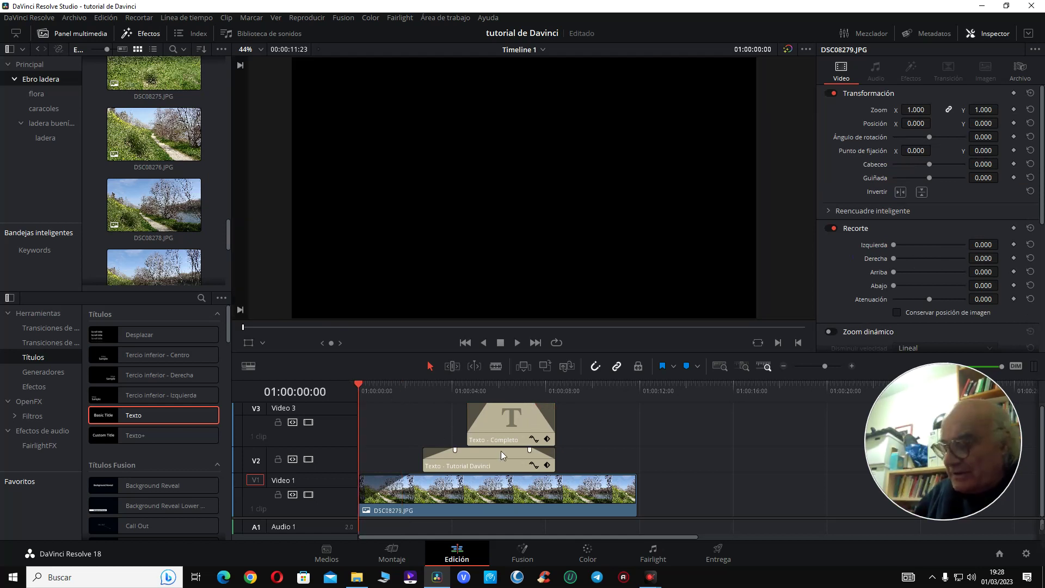
key(space)
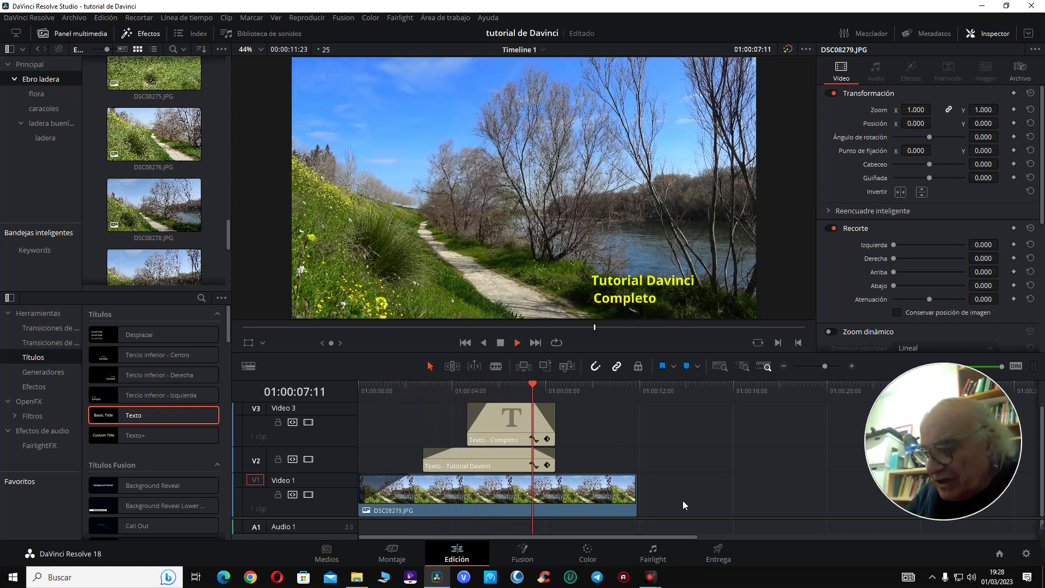
key(space)
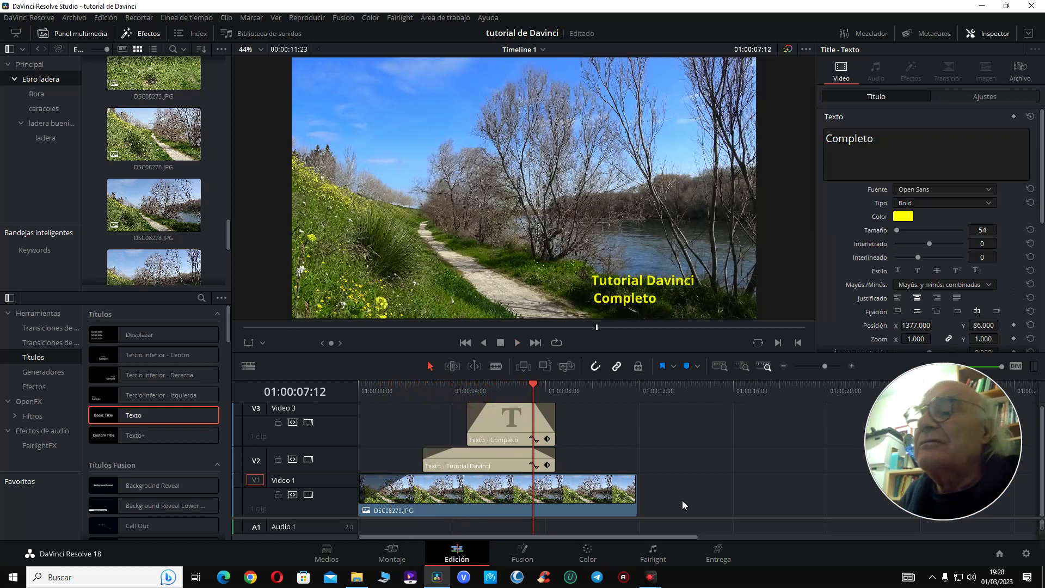
- Replay the section with both titles and trim the ends of Completo and Tutorial Davinci together by about one second
click(493, 389)
key(space)
key(space)
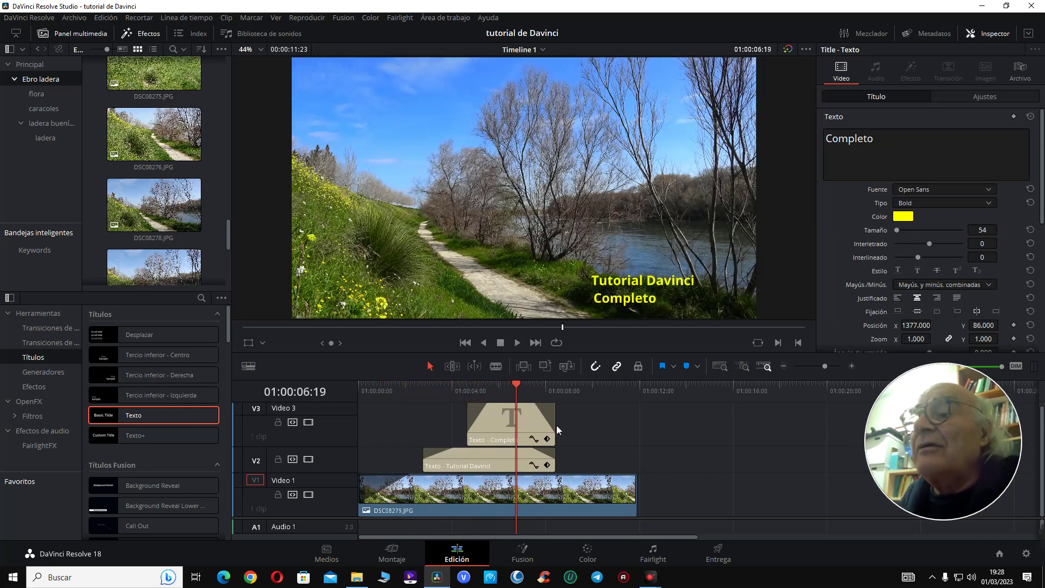
drag(562, 416, 538, 437)
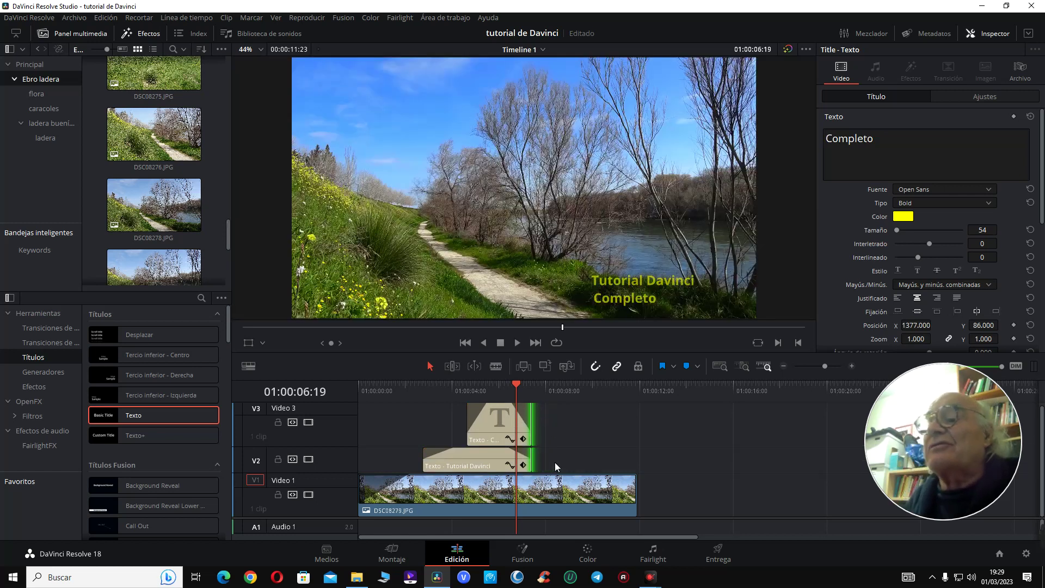
- Play the timeline from the start to check the timing of the shortened titles over the photo
click(445, 389)
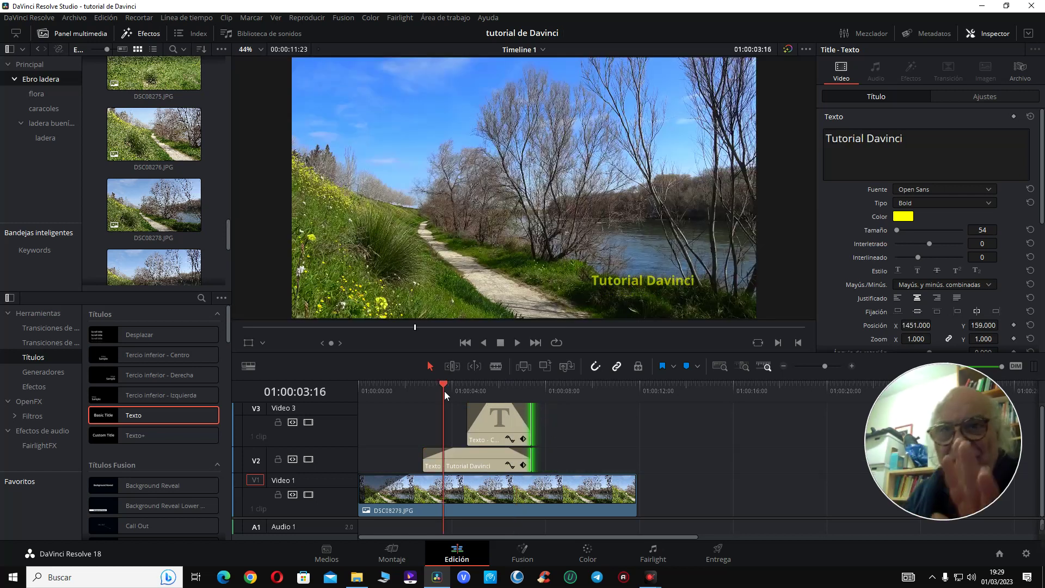
key(Home)
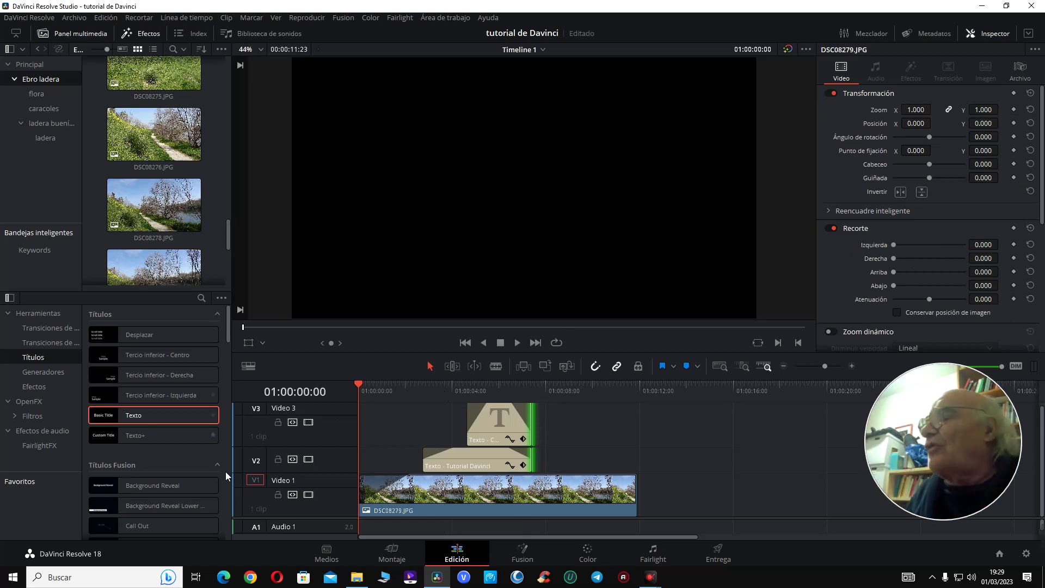
scroll(141, 492, down, 5)
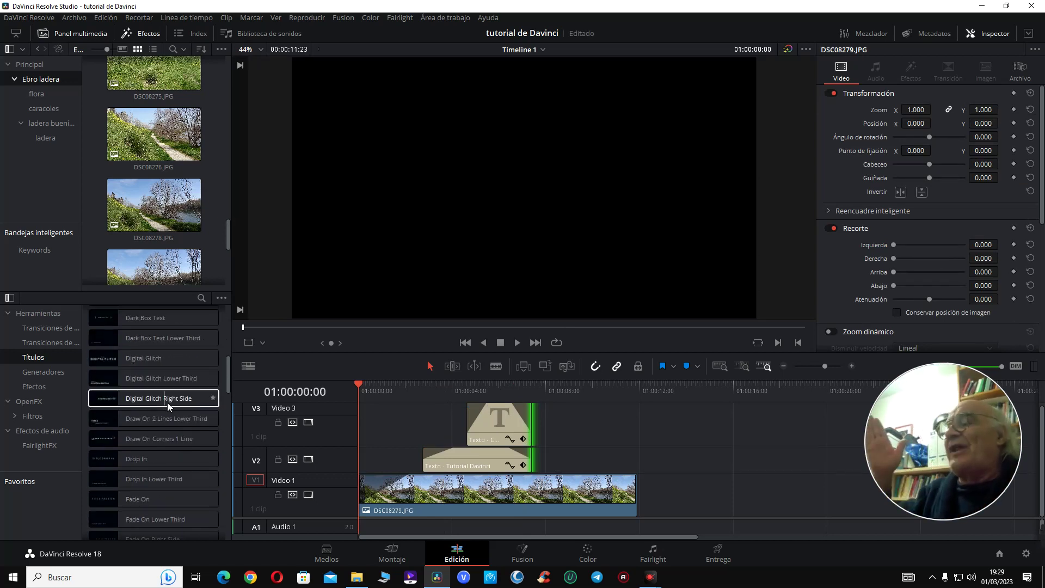
scroll(187, 404, up, 5)
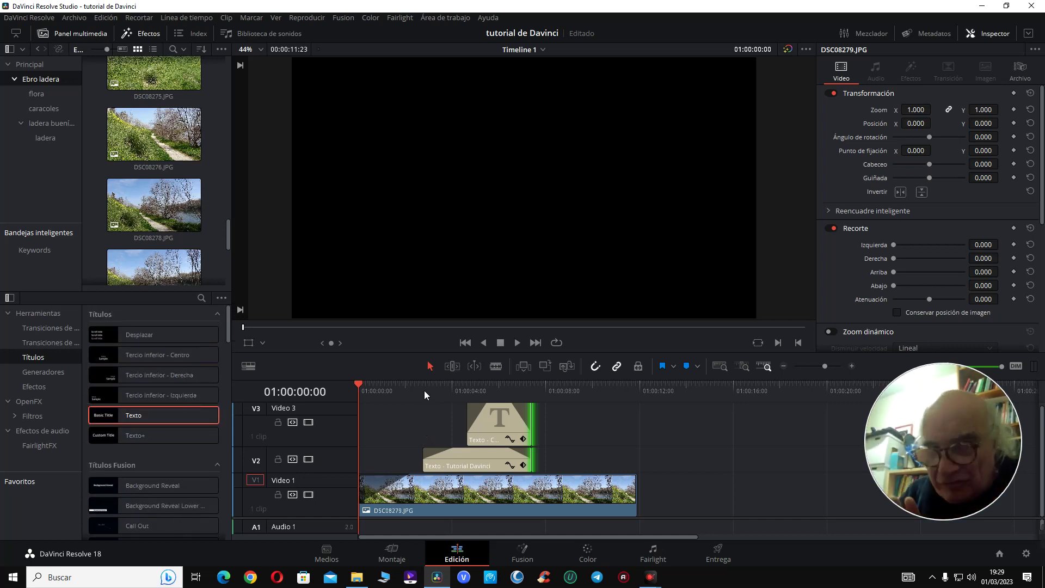
key(space)
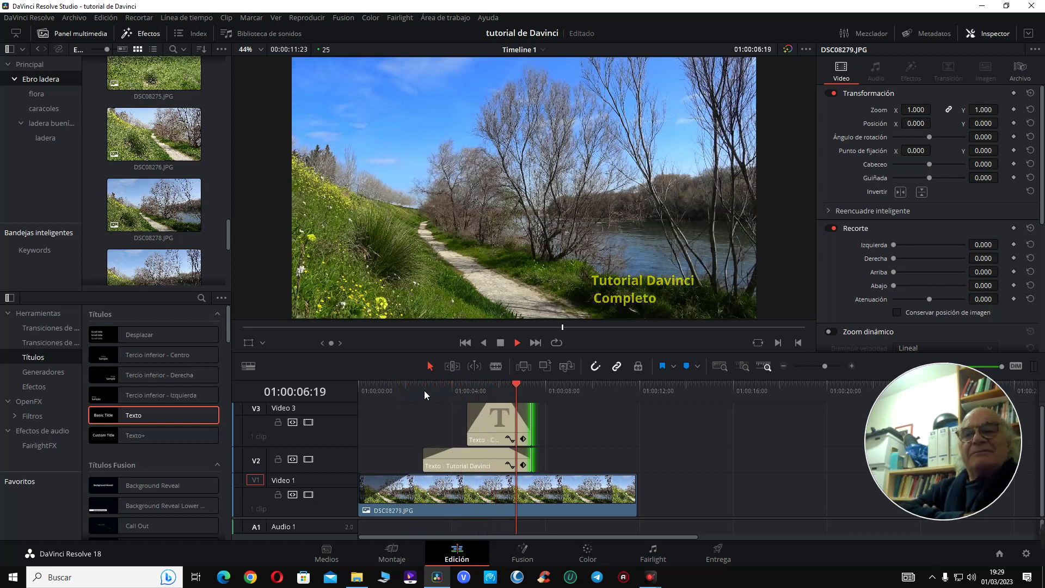
key(space)
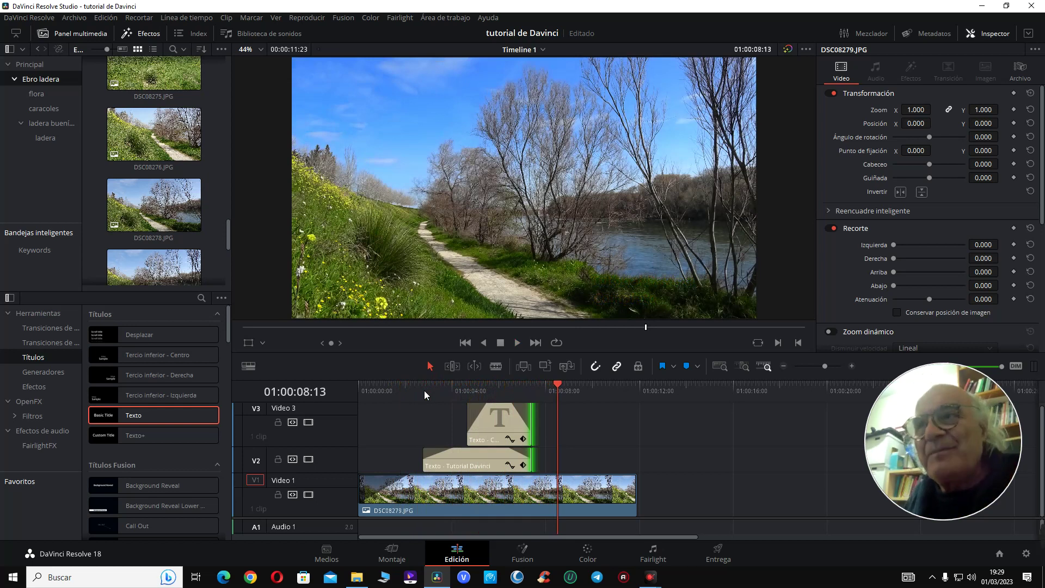
key(space)
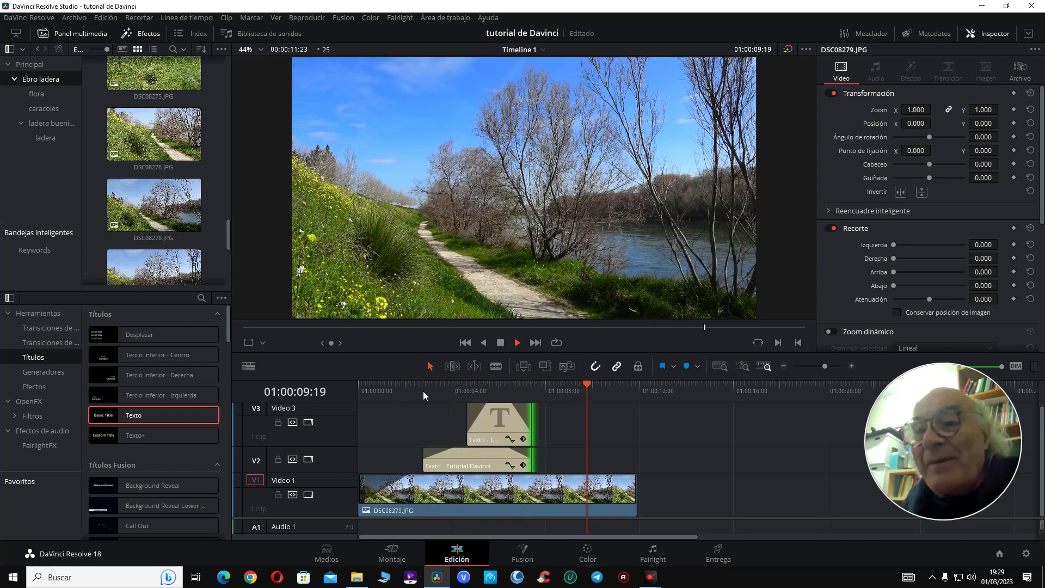
key(space)
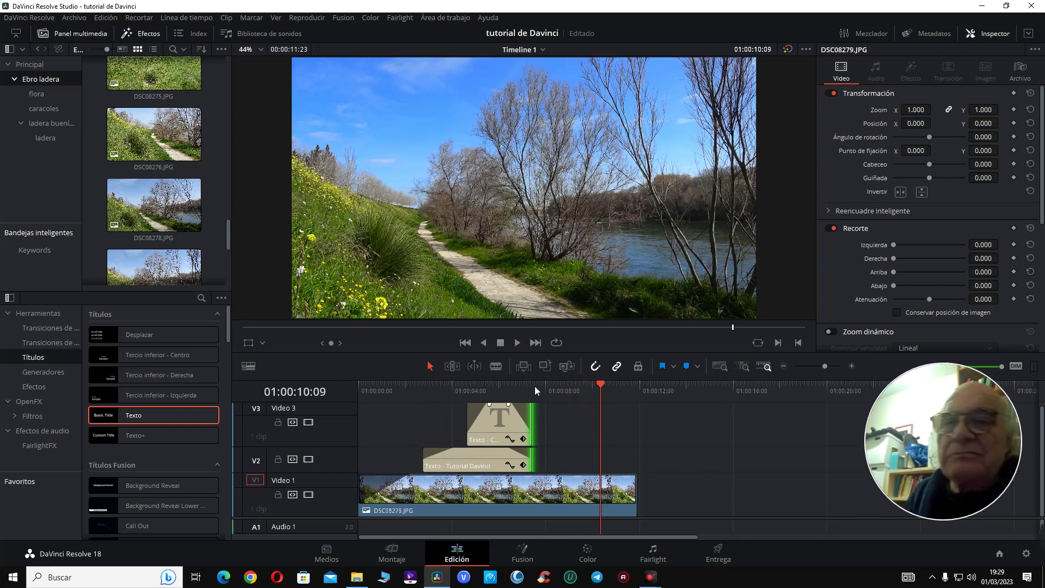
- Trim the end of the DSC08279.JPG clip on Video 1 to 01:00:09:24
click(569, 394)
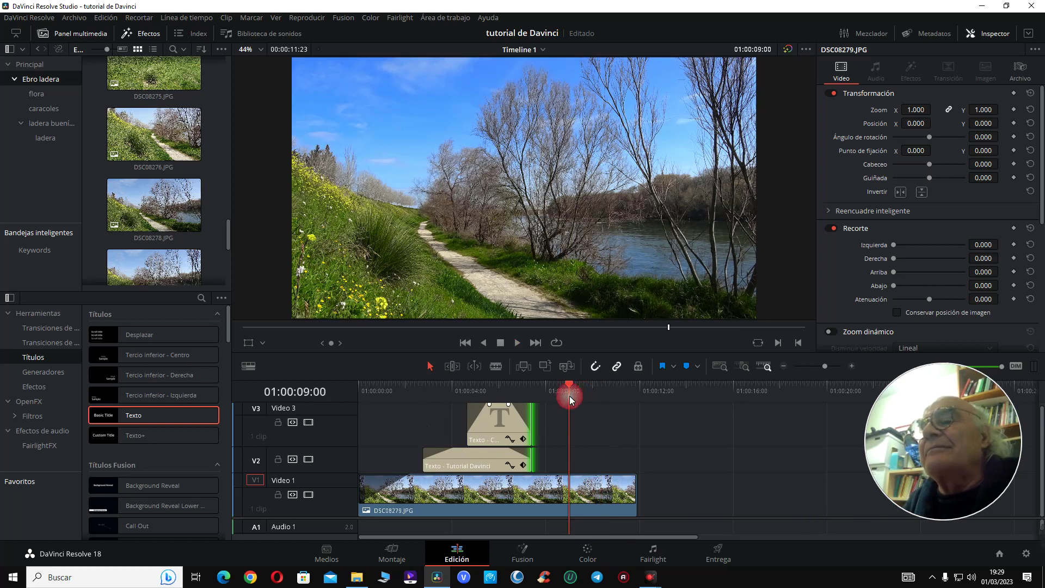
key(space)
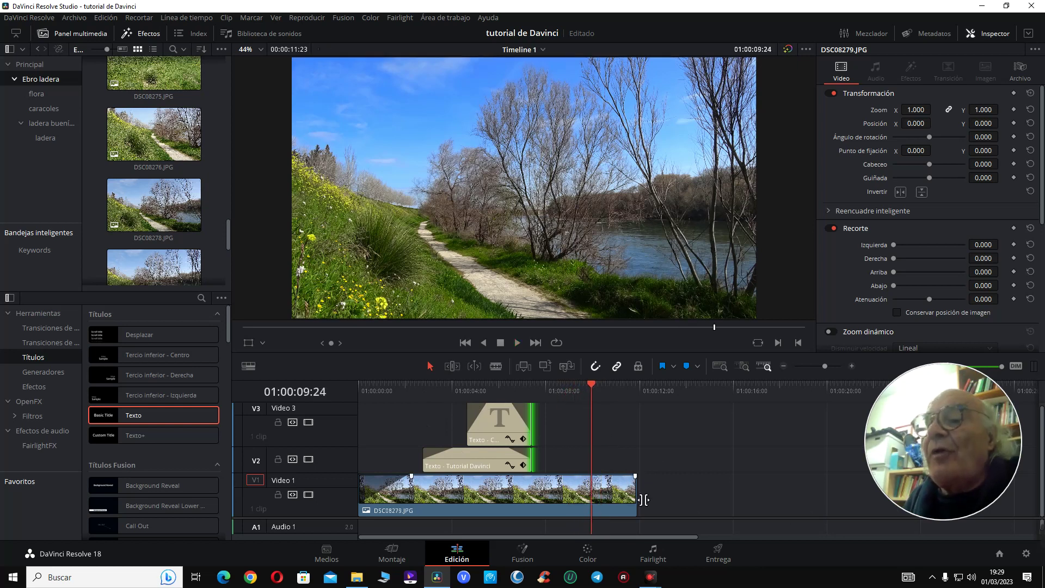
drag(637, 500, 593, 501)
click(596, 462)
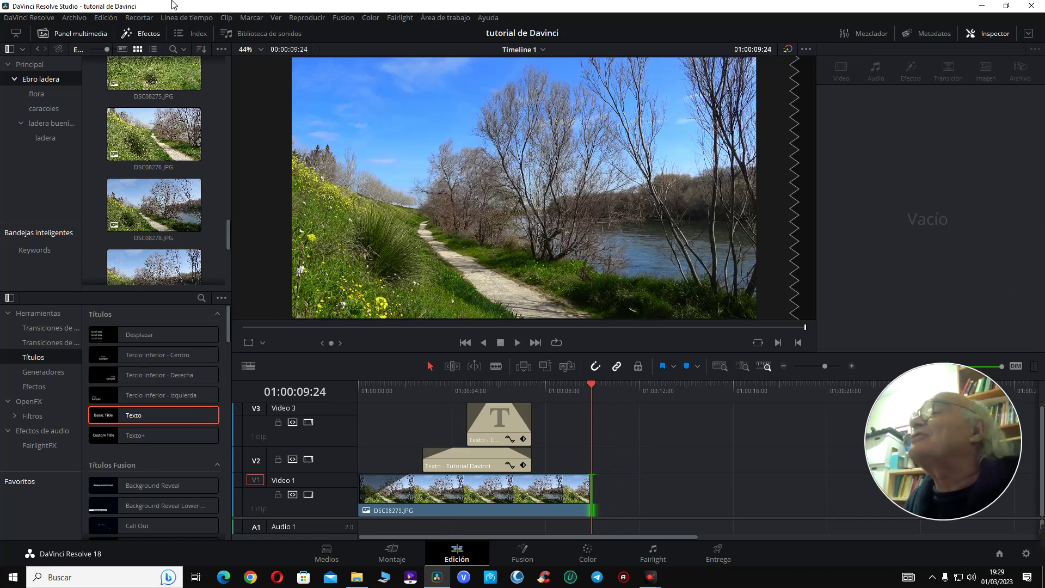
- Add the photo DSC08148.JPG from the ladera buenísimo bin to Video 1, directly after the first photo
click(153, 32)
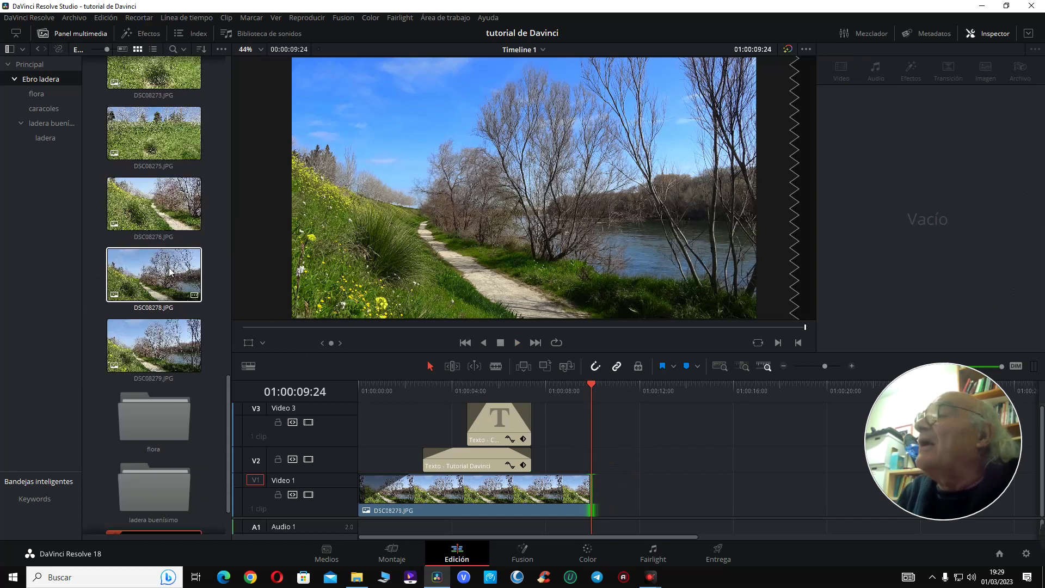
click(159, 412)
click(159, 412)
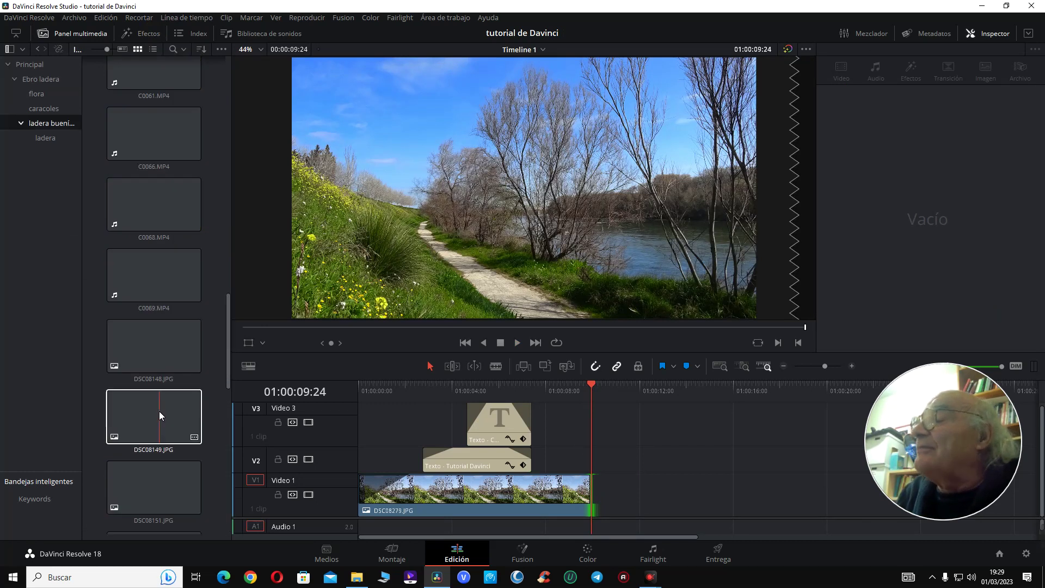
click(164, 354)
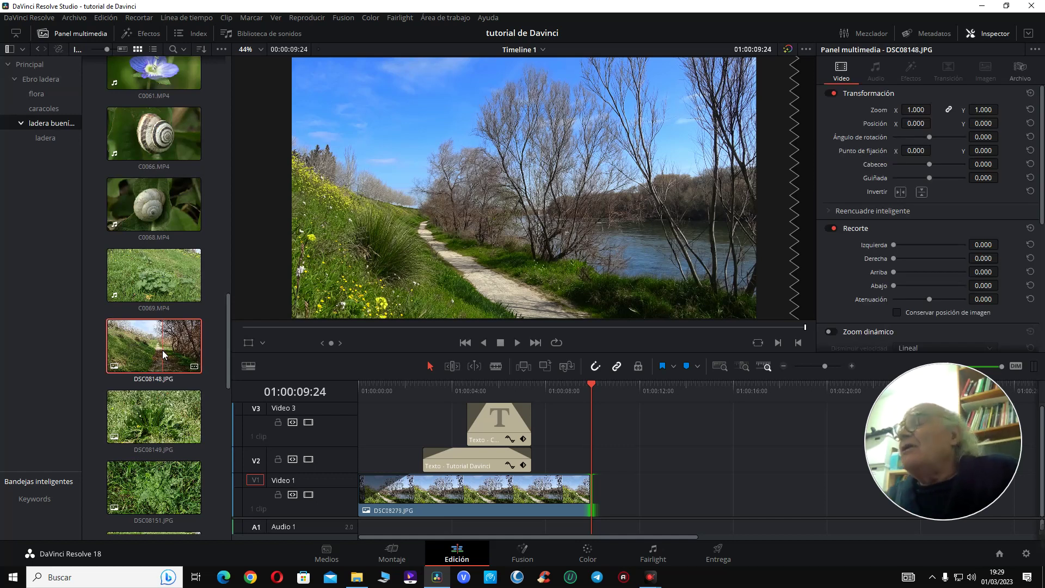
double_click(162, 344)
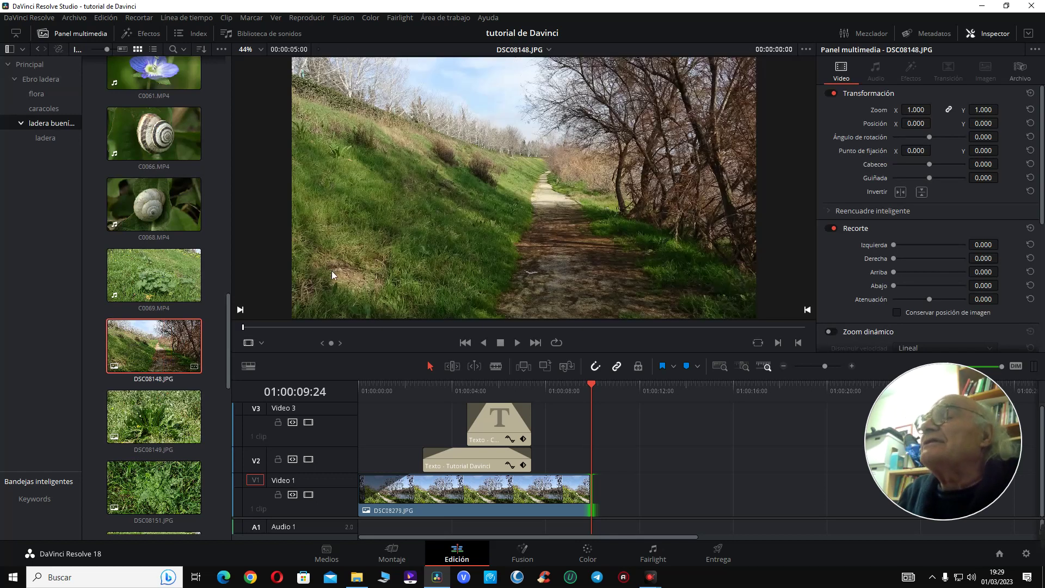
drag(567, 178, 616, 505)
- Compare the two photos, then sample the grass in DSC08148.JPG and raise its Hue vs Saturation curve point to 1.80
click(609, 387)
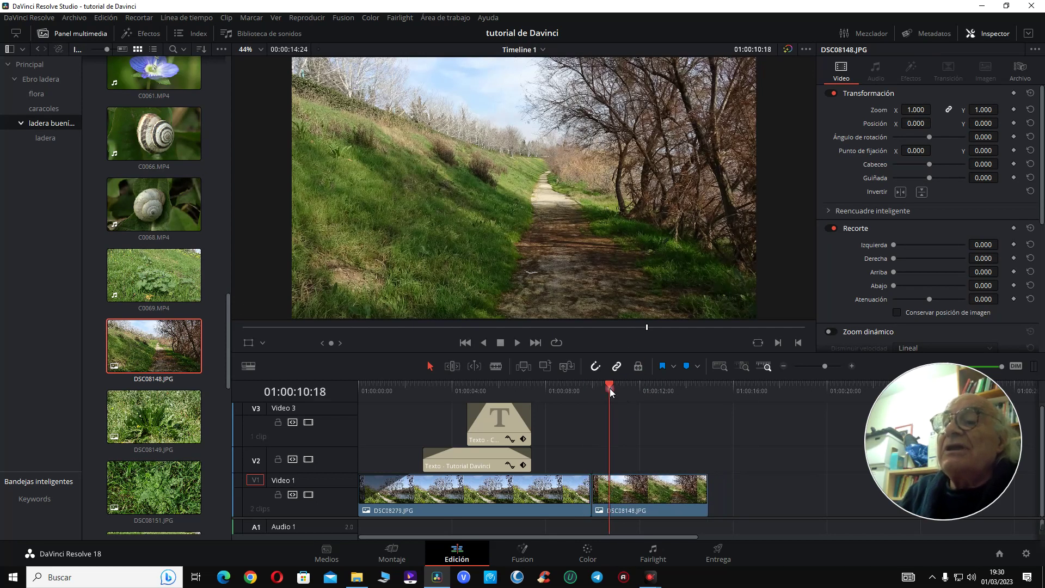
click(546, 390)
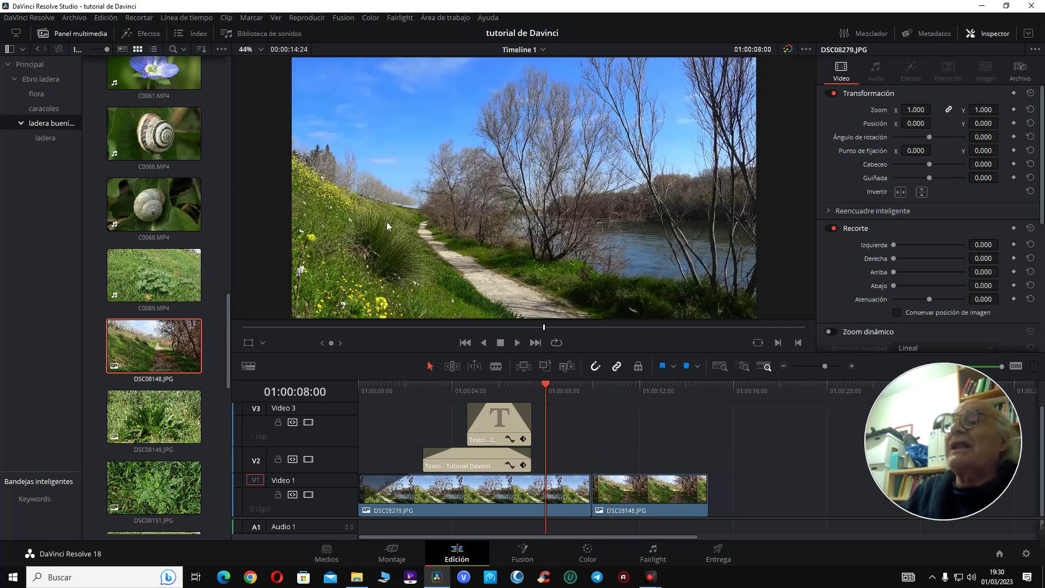
click(631, 387)
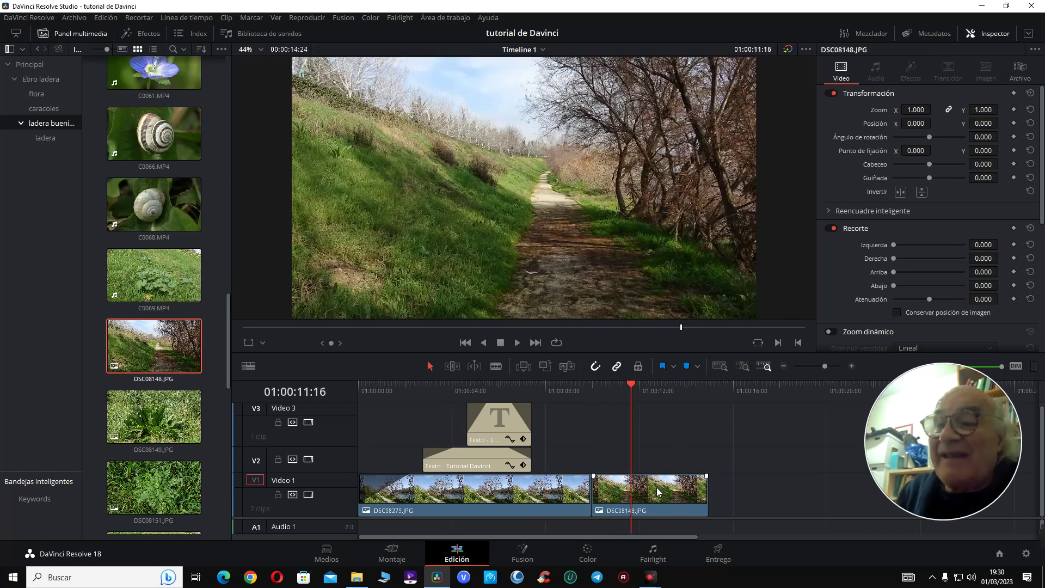
click(592, 550)
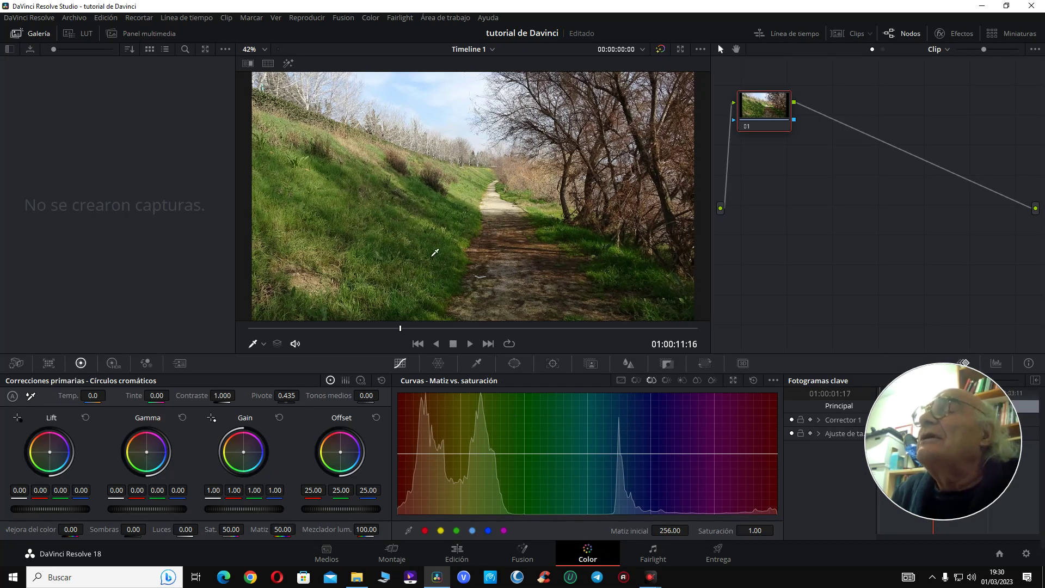
click(433, 251)
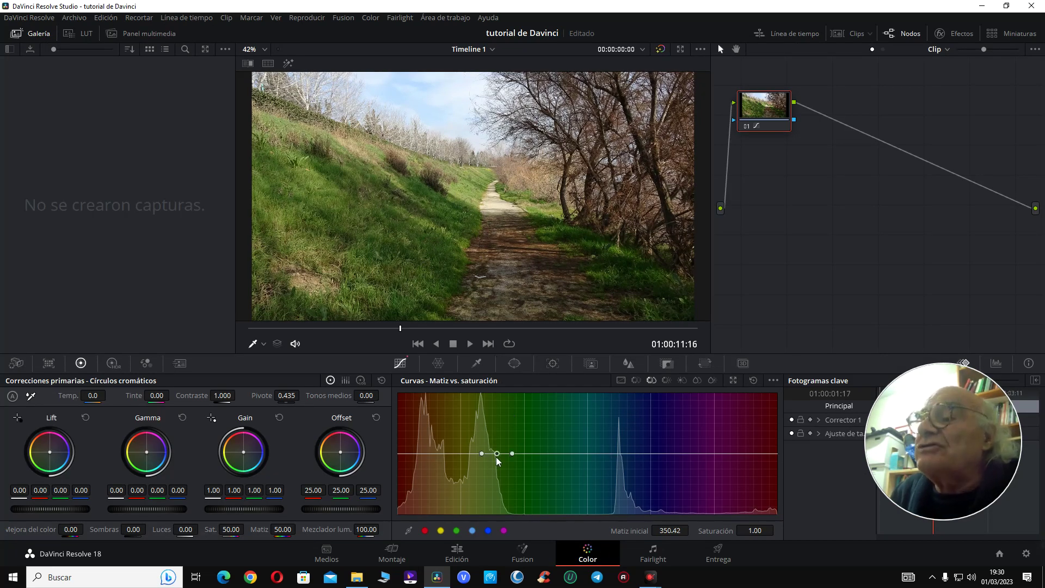
drag(498, 459, 497, 408)
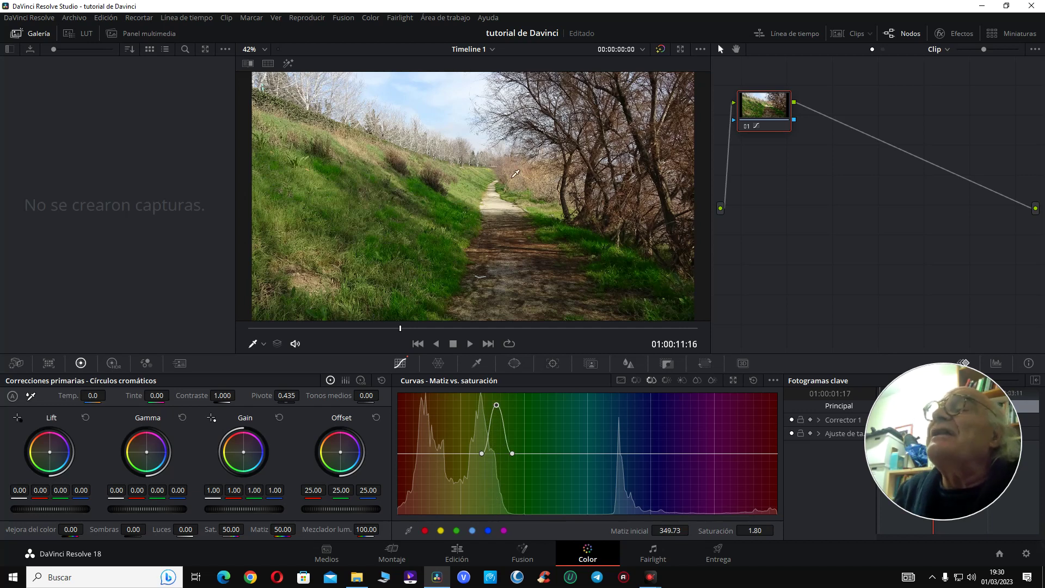
- Sample the brown vegetation beside the path and set its Hue vs Saturation curve point to a saturation of 1.22
click(513, 177)
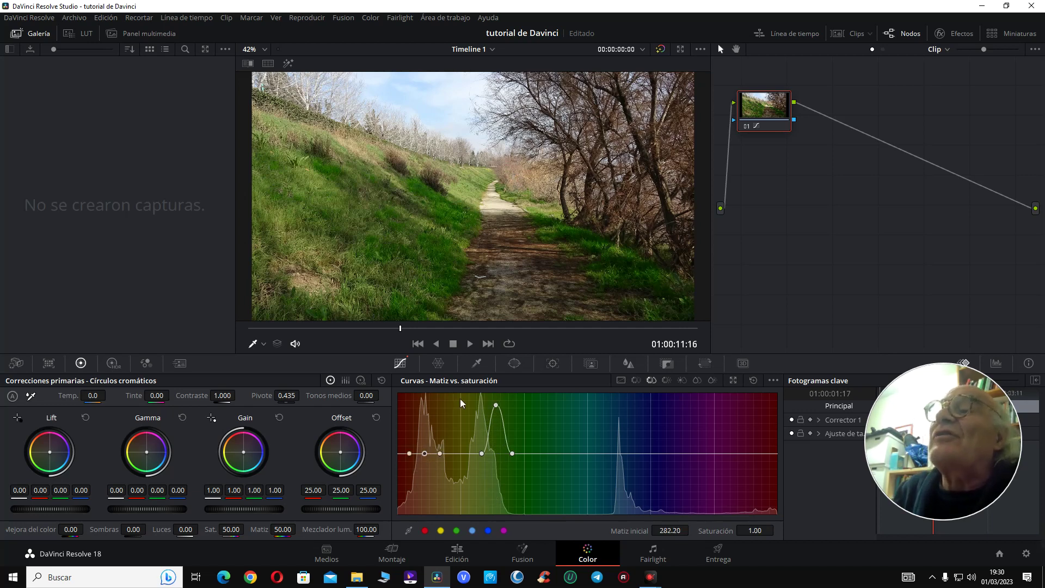
drag(424, 454, 425, 499)
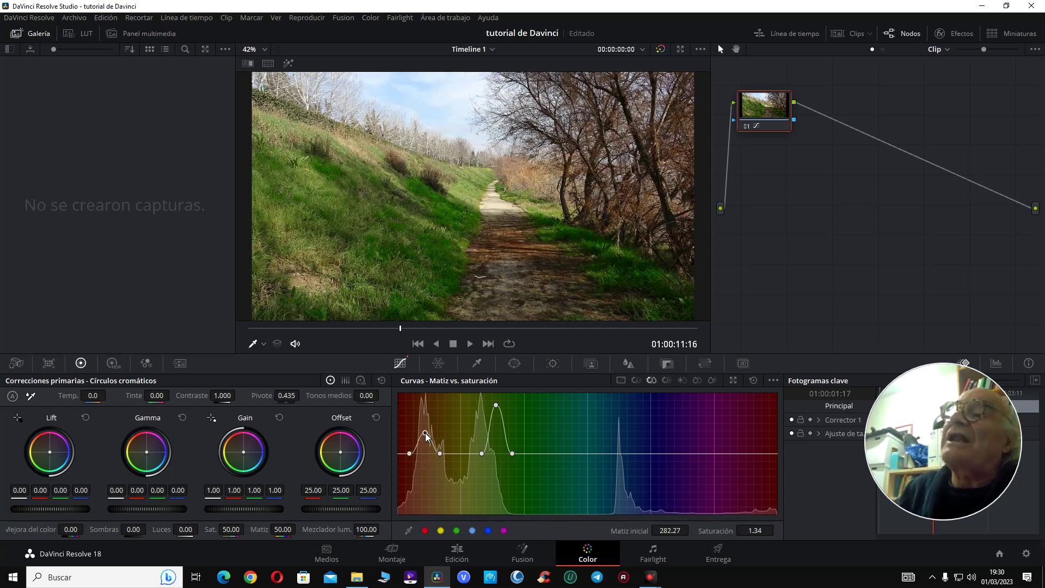
drag(426, 434, 427, 439)
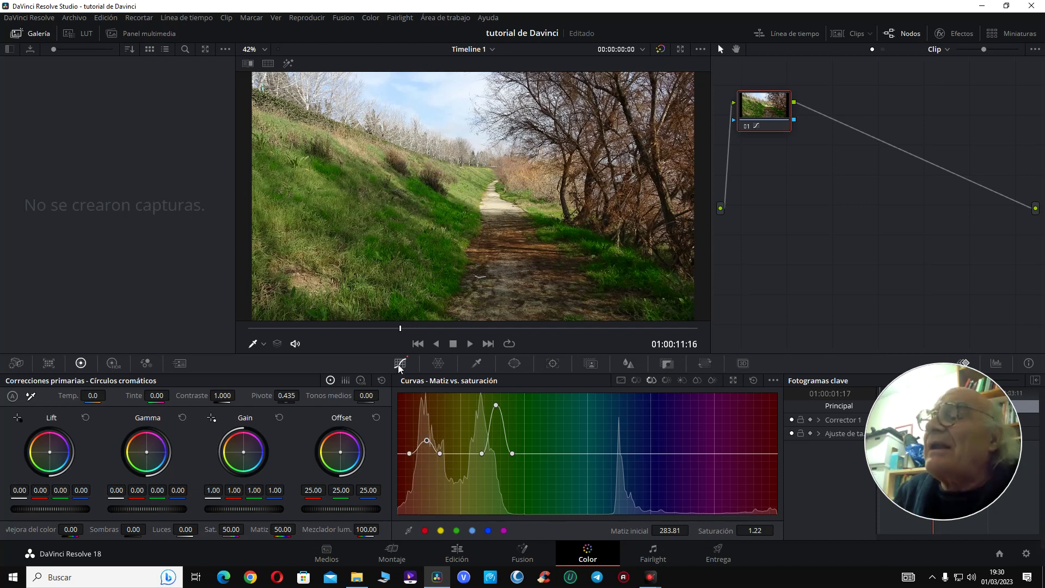
- Add a slightly lowered shadow point to the photo's custom curve, removing the trial highlight point
click(621, 380)
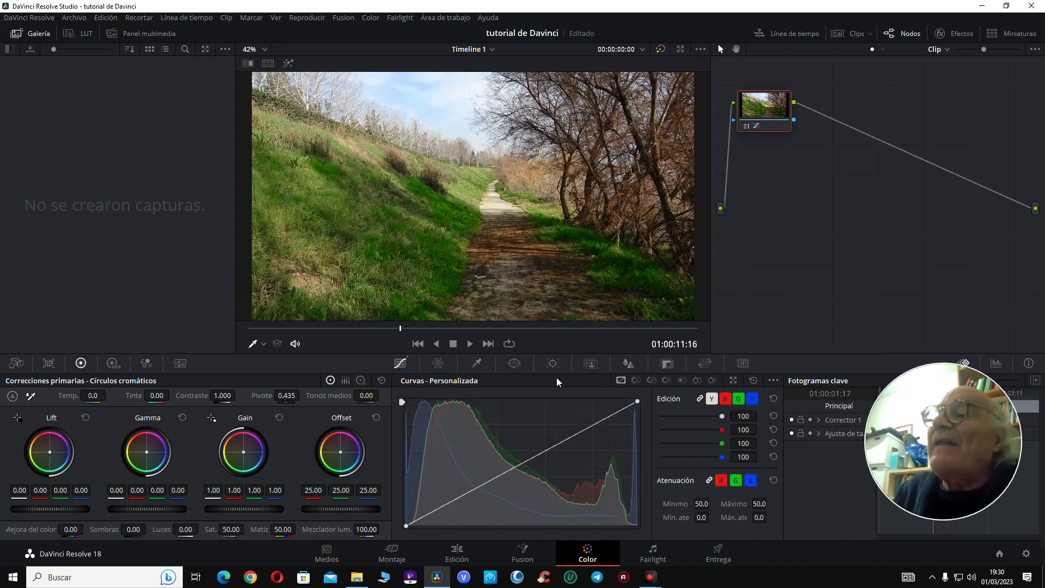
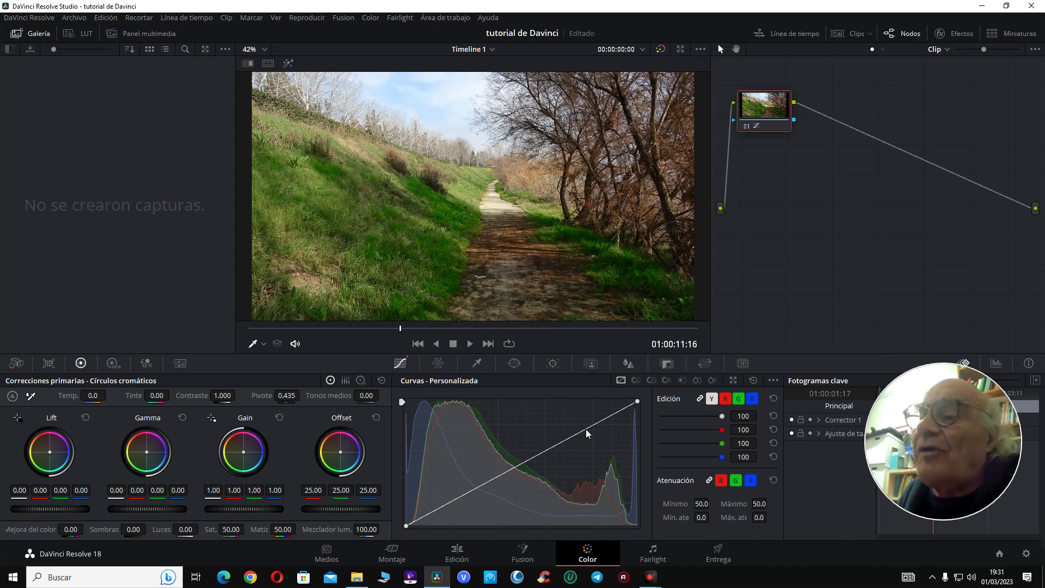
drag(586, 429, 591, 435)
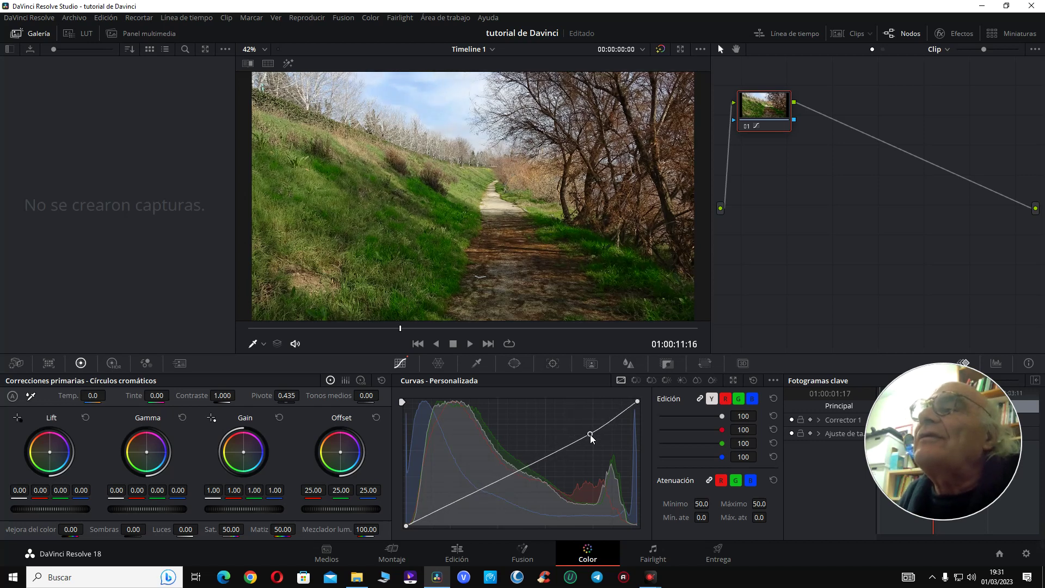
right_click(596, 454)
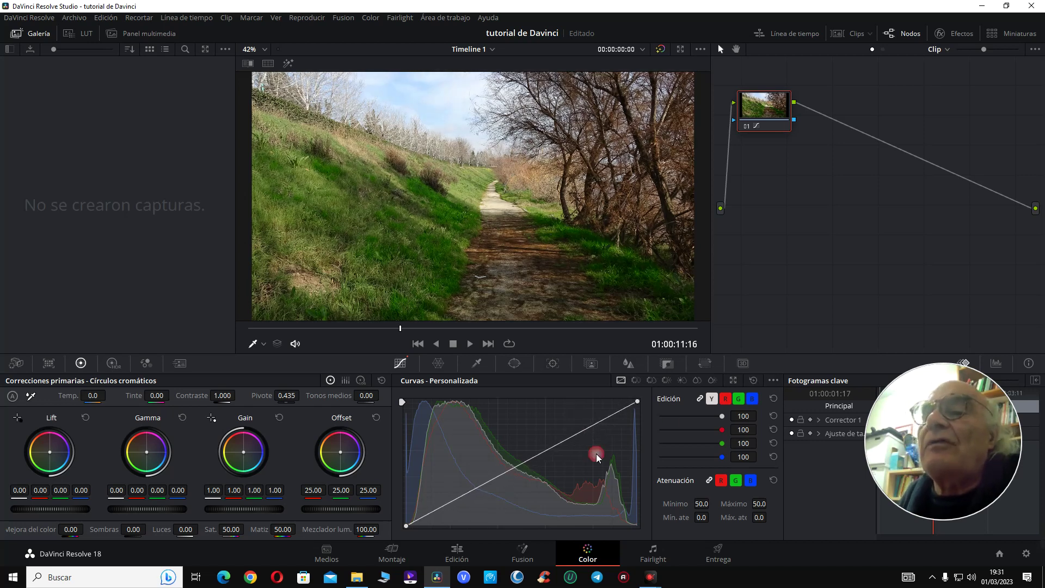
drag(456, 499, 459, 501)
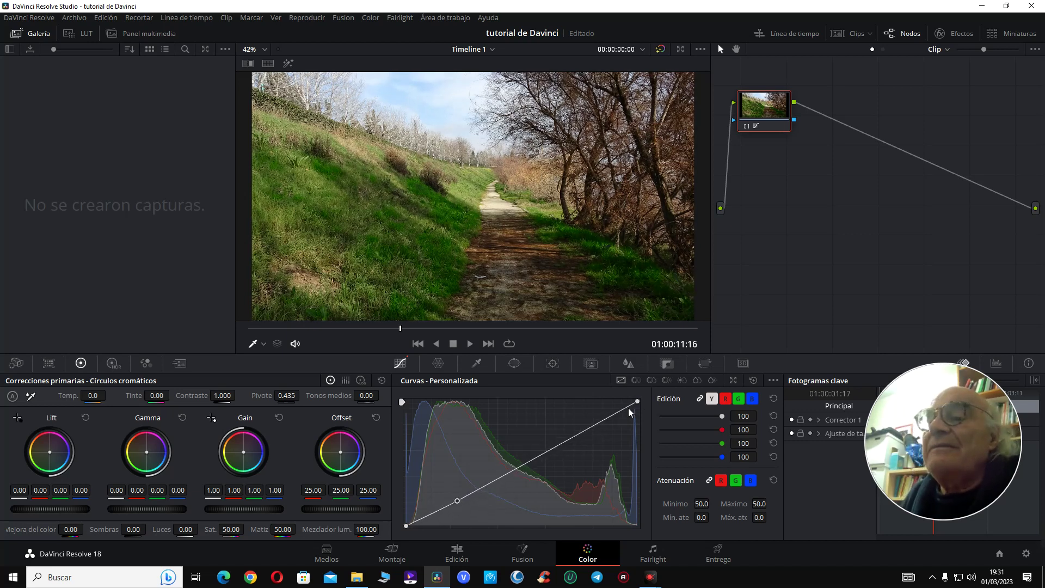
- Reset the photo's custom curve after trying a highlight point, and add a single slightly lowered shadow point
click(610, 417)
drag(610, 420, 613, 427)
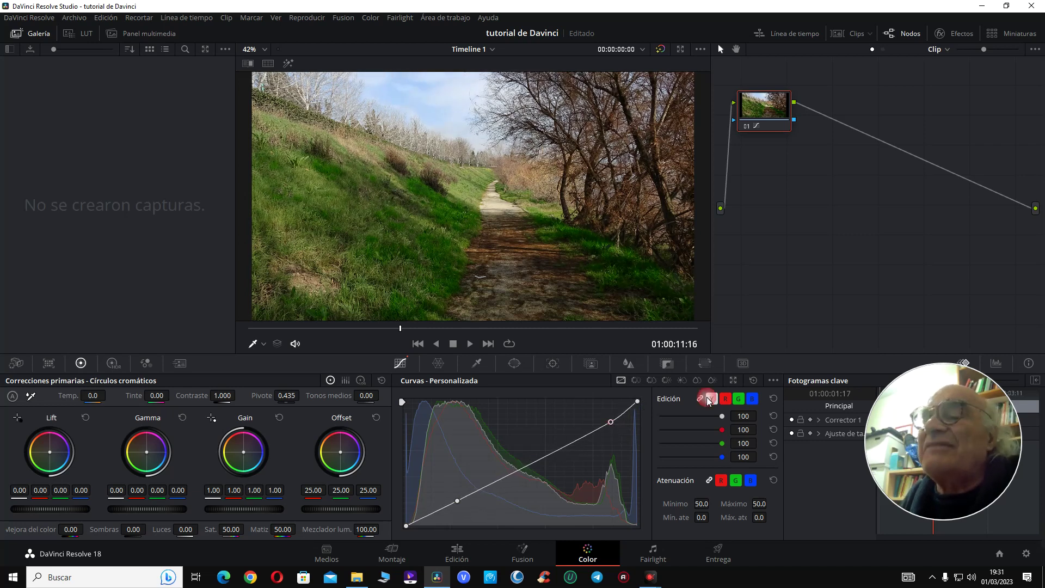
click(753, 380)
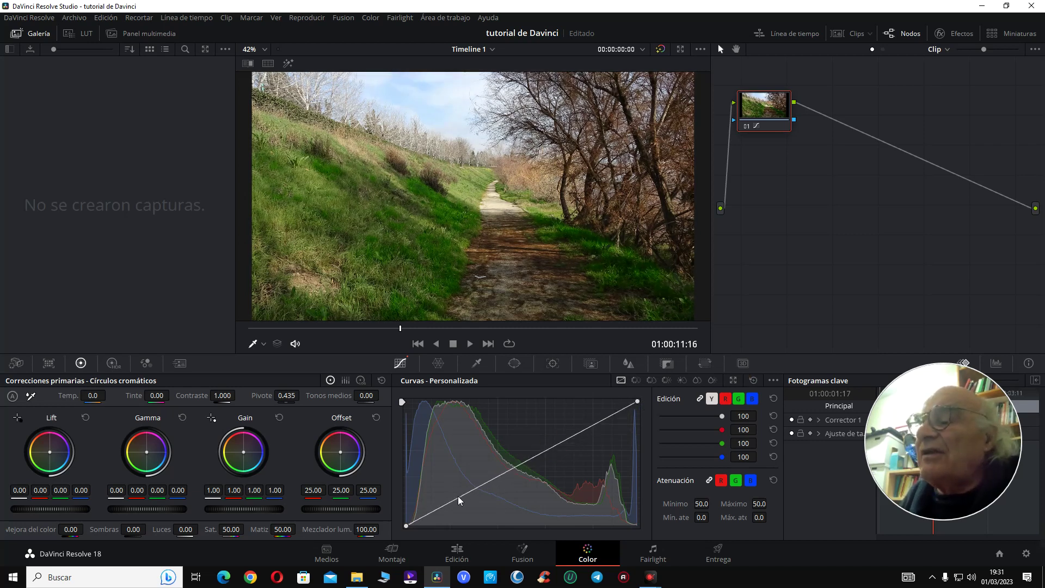
drag(459, 497, 459, 501)
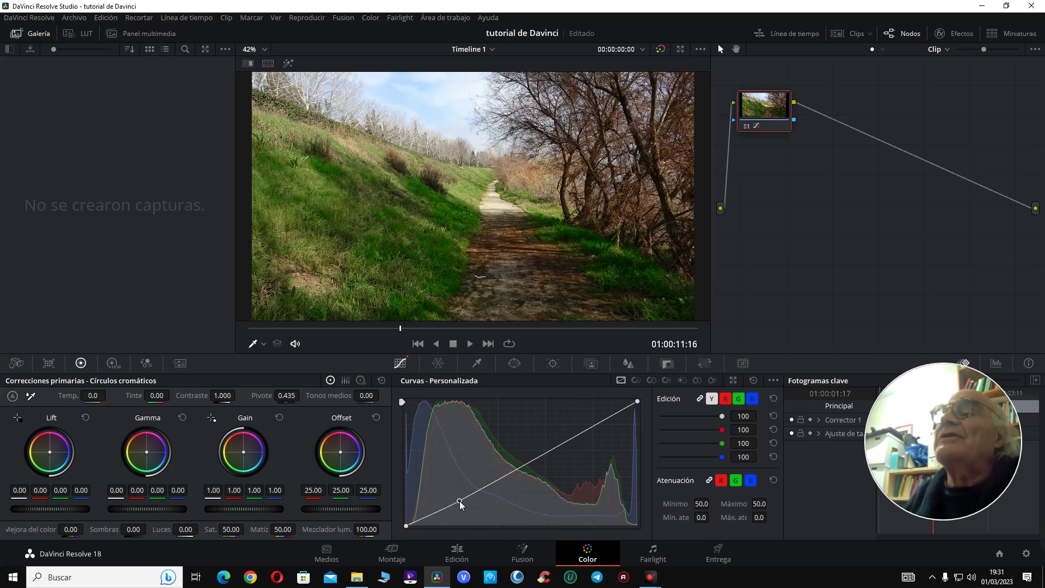
- Compare the second photo with its grade bypassed and enabled, and save the project
key(shift+d)
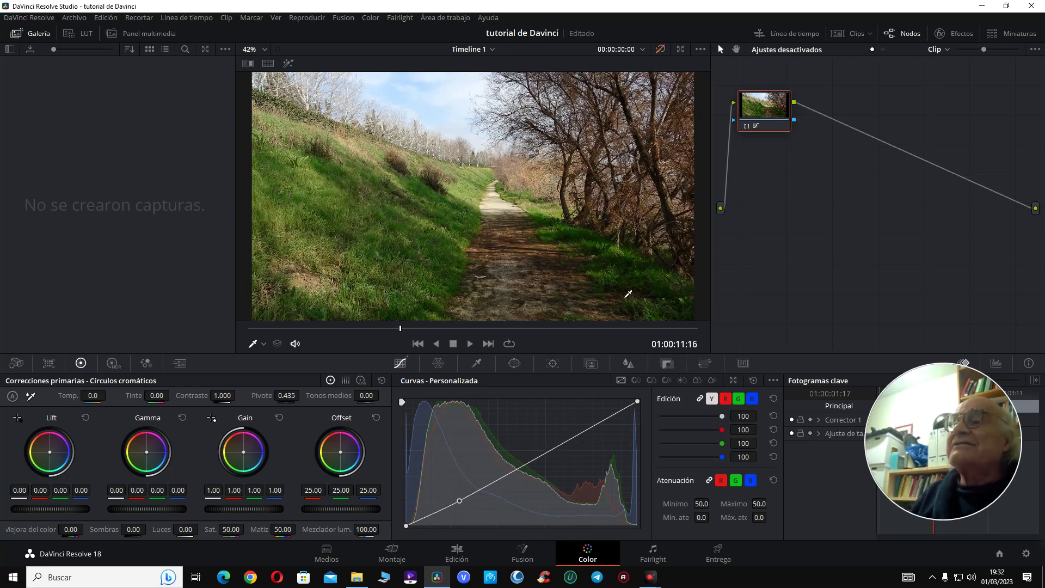
key(shift+d)
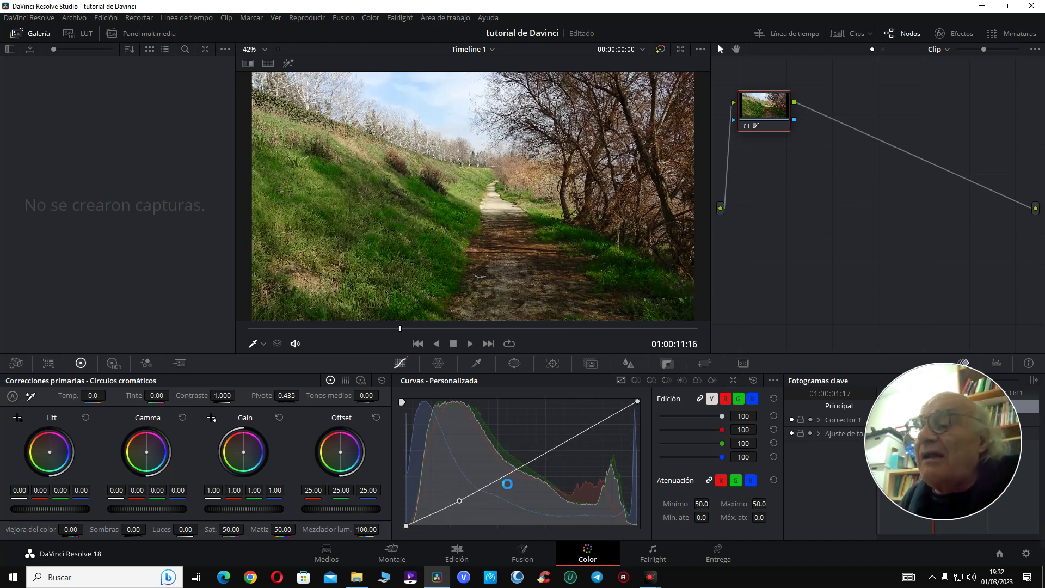
key(ctrl+s)
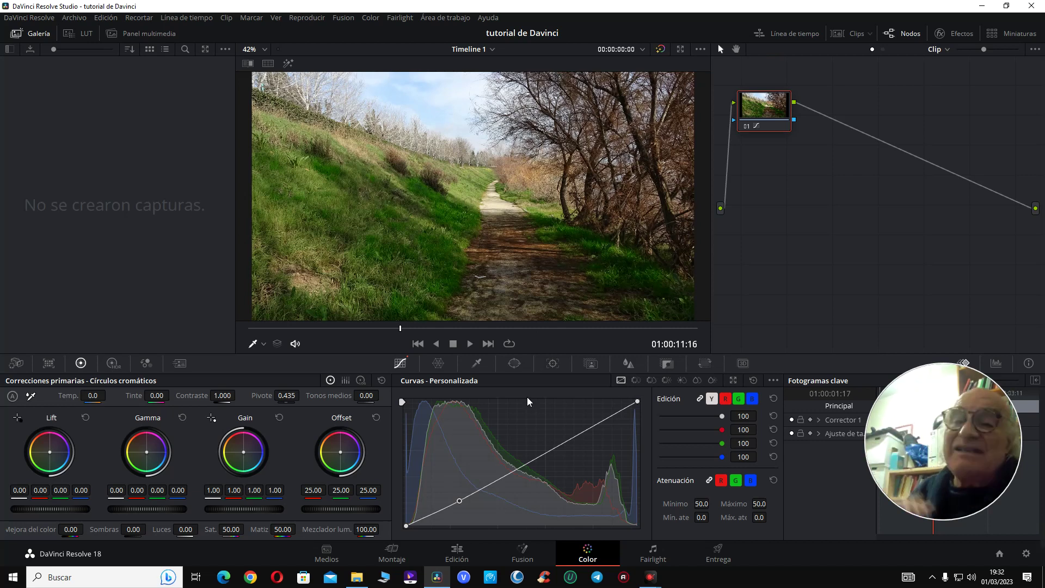
- Play the edit from the titles and ripple-trim the end of DSC08279.JPG to 01:00:09:08
click(463, 554)
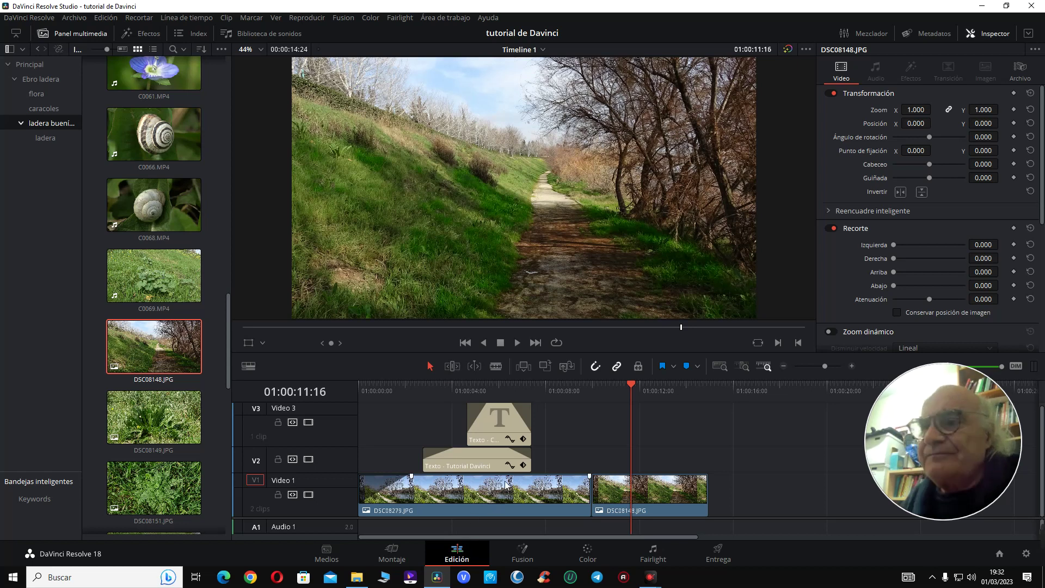
click(550, 388)
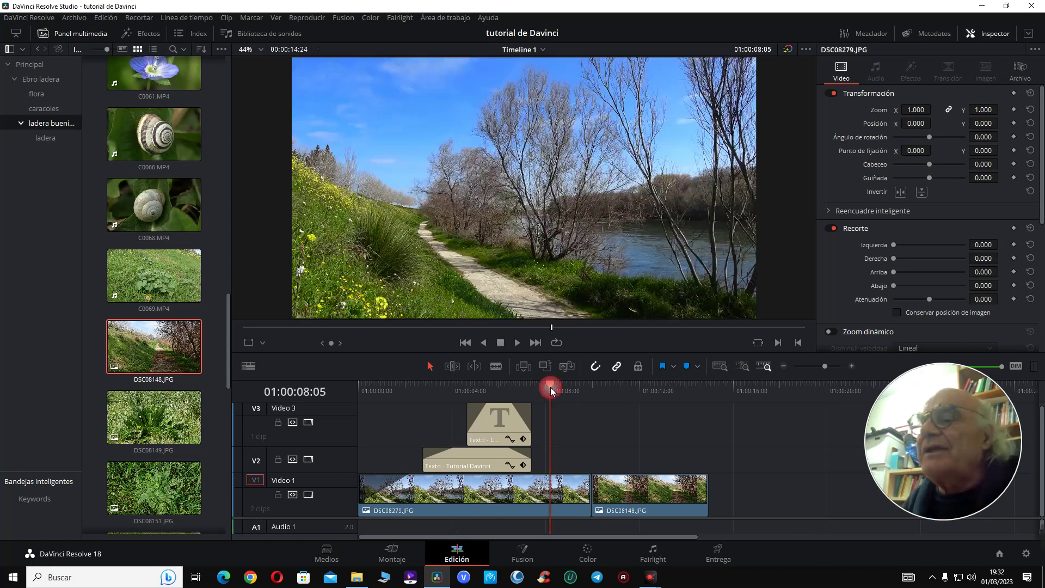
click(497, 389)
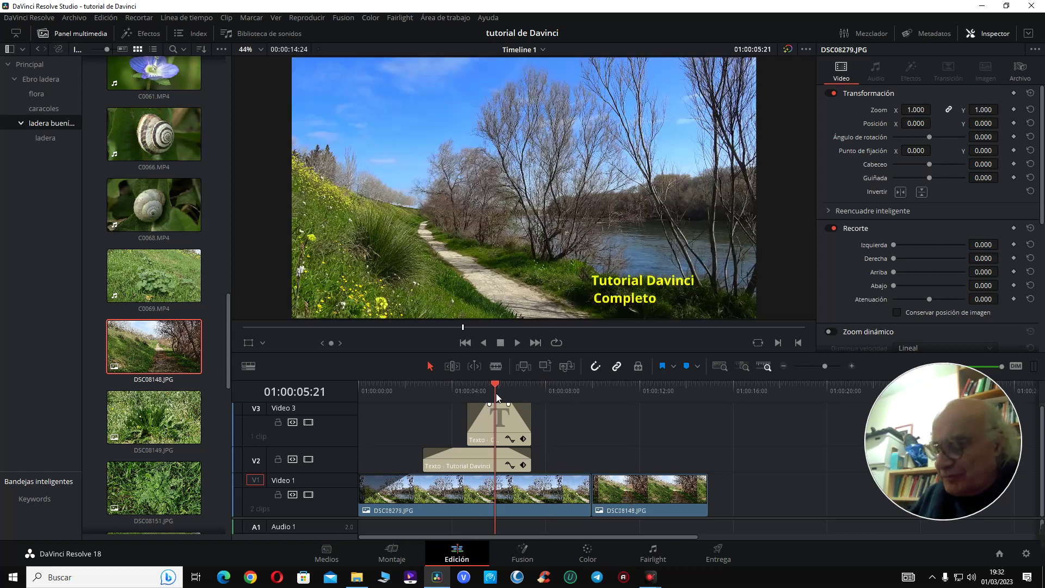
key(space)
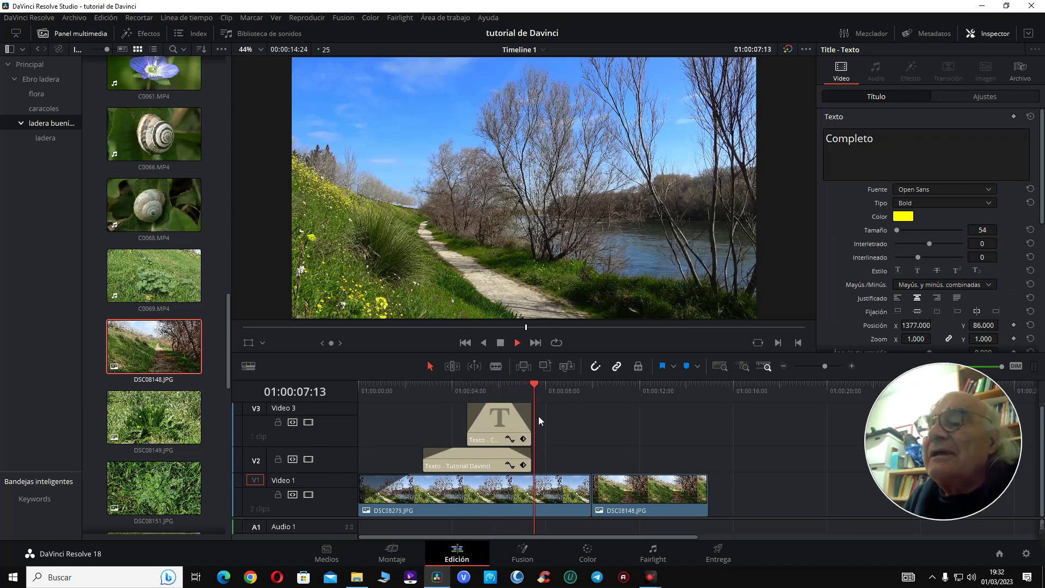
key(space)
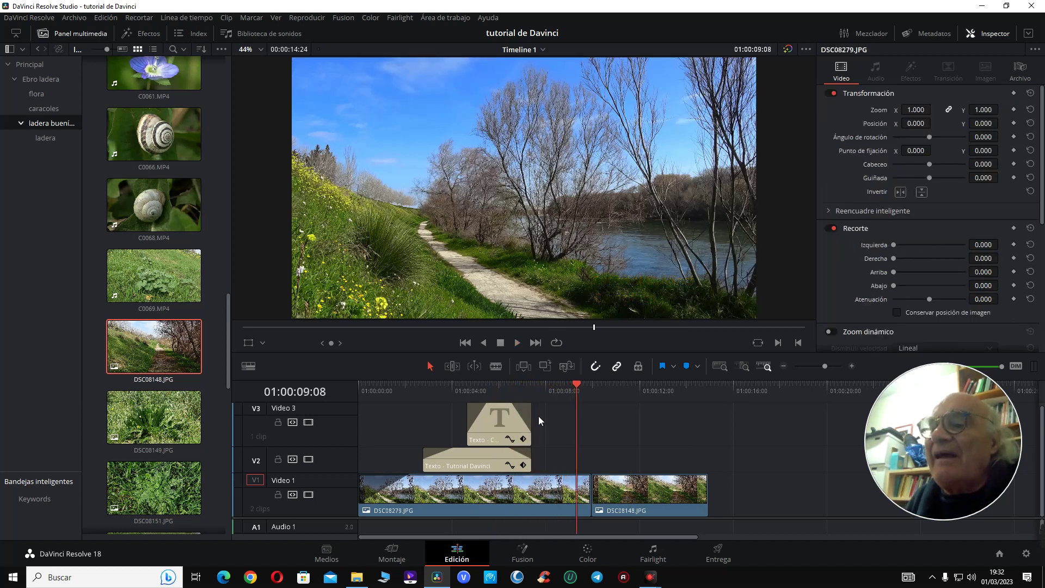
click(583, 495)
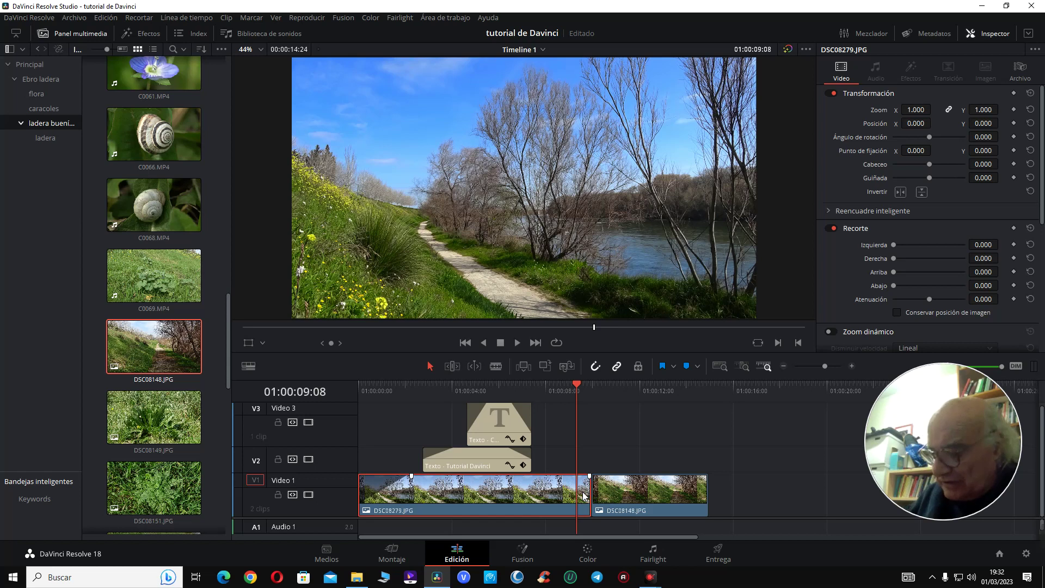
key(ctrl+shift+])
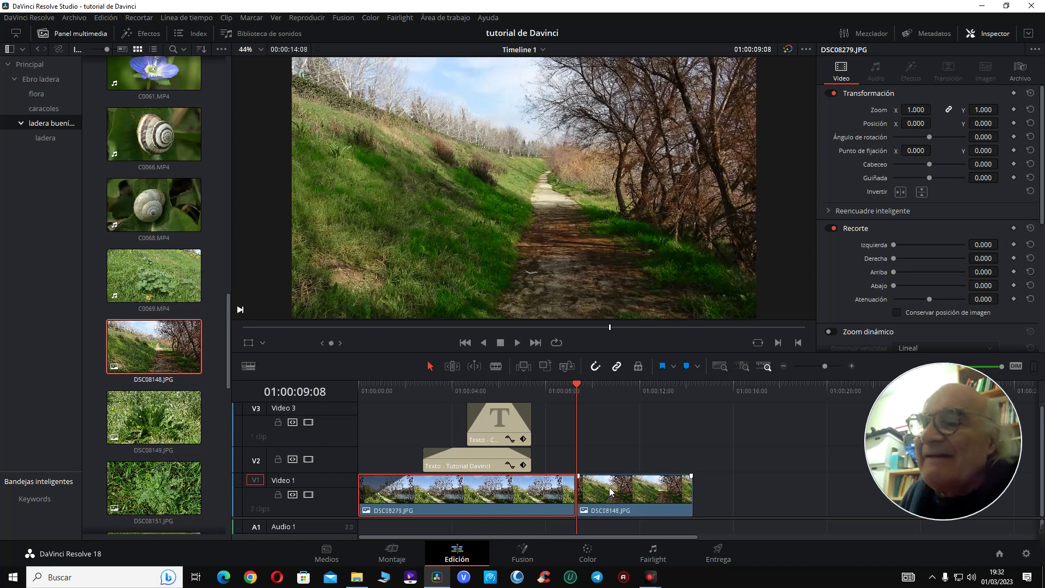
- Play the timeline across the cut between the two photos, starting from about 01:00:08:16
click(561, 385)
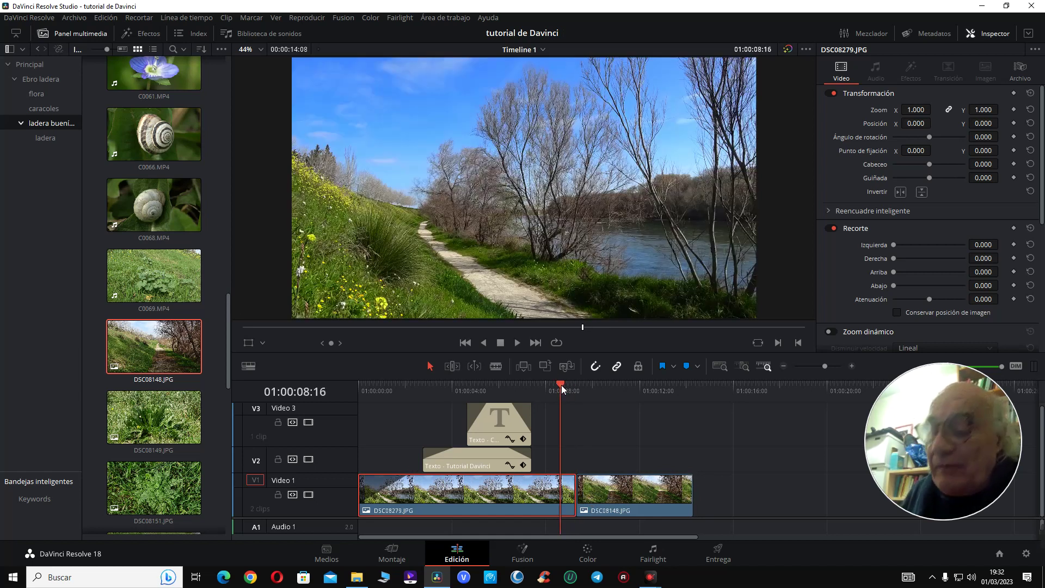
key(space)
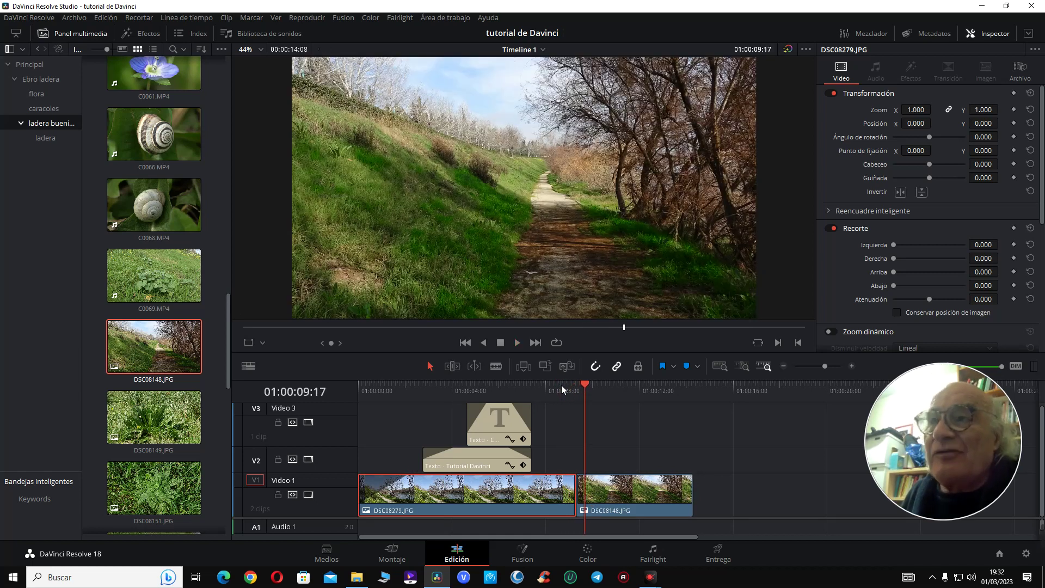
key(space)
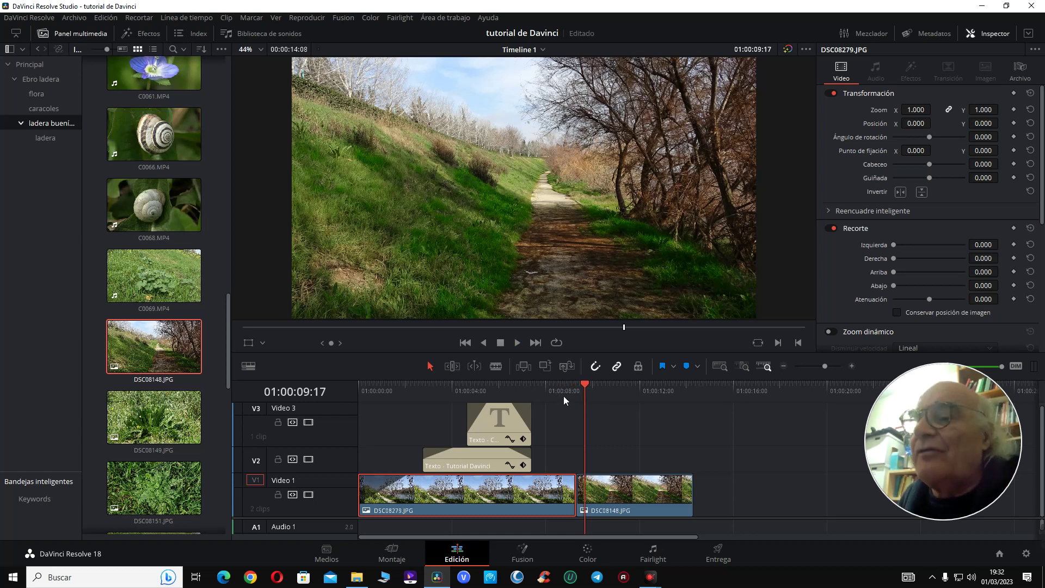
key(space)
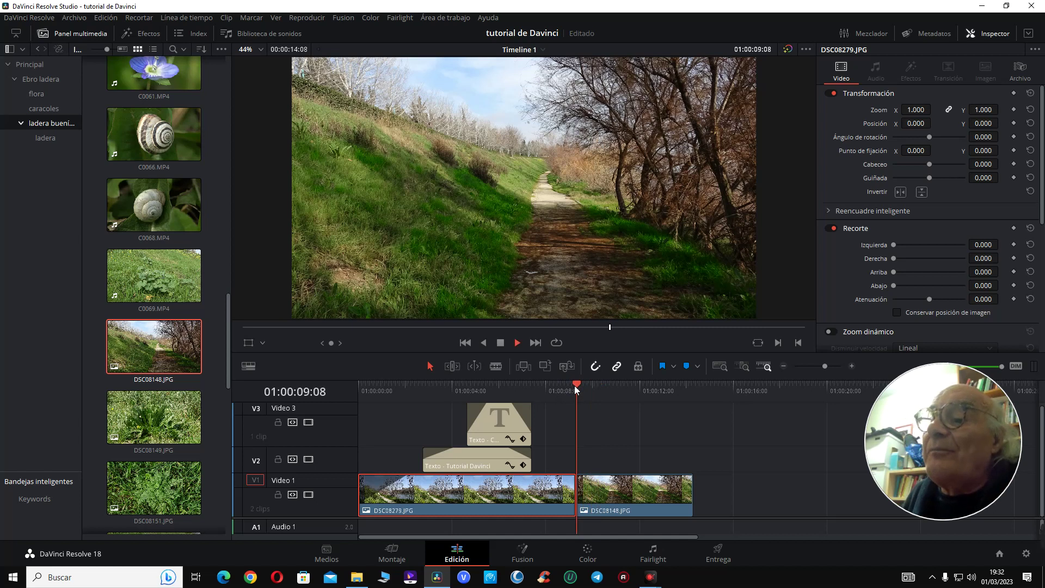
key(space)
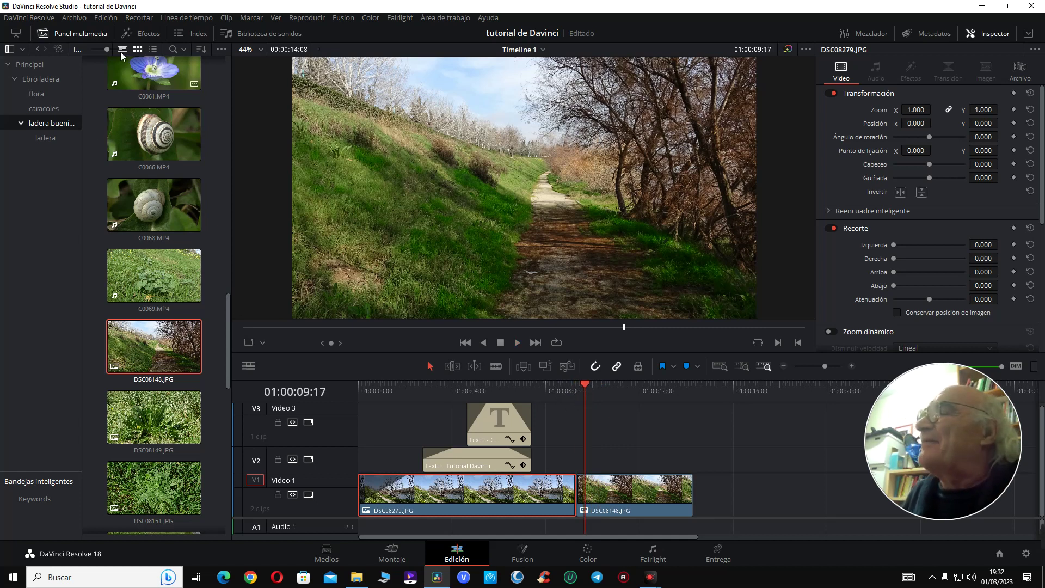
- Add a Text title on Video 2 from 01:00:09:17, shorten it to about 2.7 seconds, and slightly extend the end of DSC08148.JPG beneath it
click(147, 34)
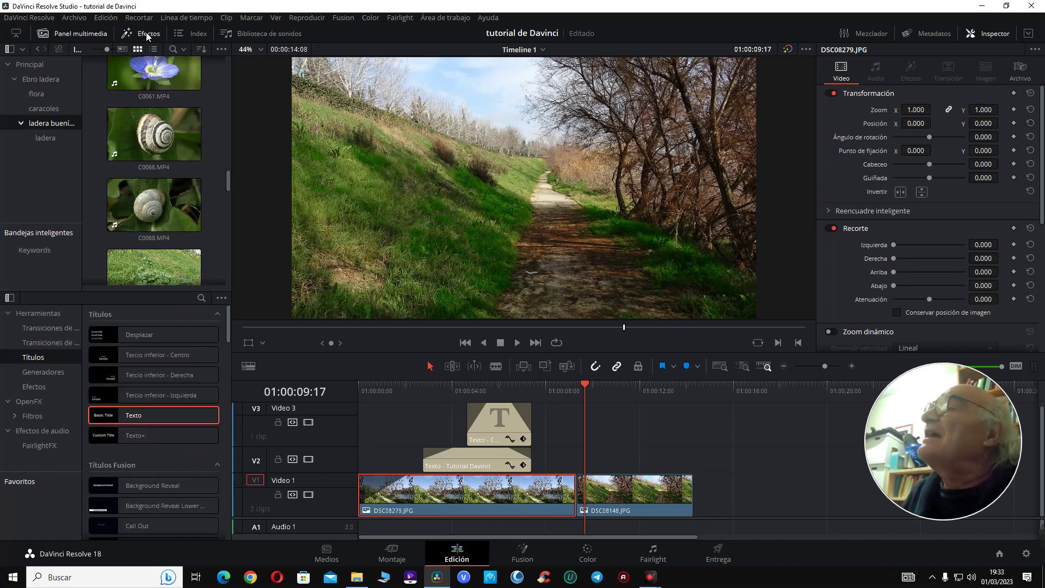
drag(132, 416, 632, 466)
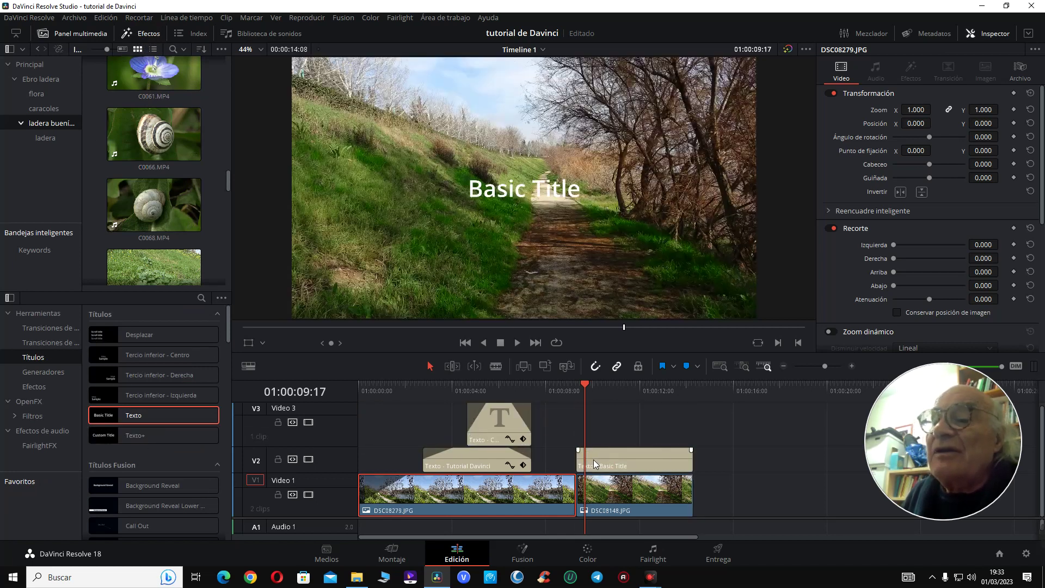
drag(584, 465, 592, 466)
drag(692, 466, 648, 466)
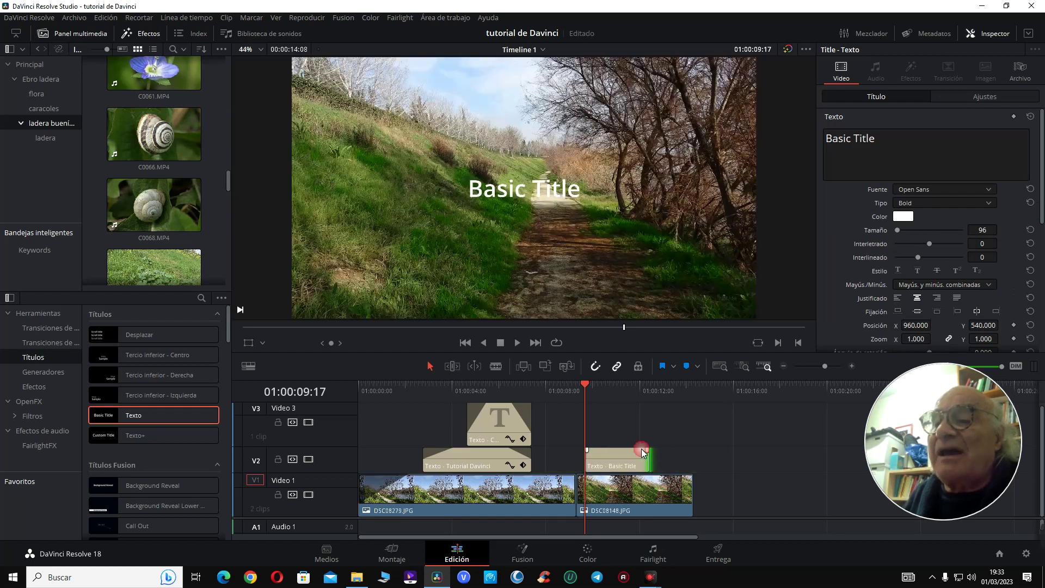
mouse_move(700, 508)
mouse_down()
mouse_move(795, 504)
mouse_move(700, 504)
mouse_up()
- Replace the new title's text with "La ladera sin herbicidas", viewing it at 01:00:10:18
click(610, 391)
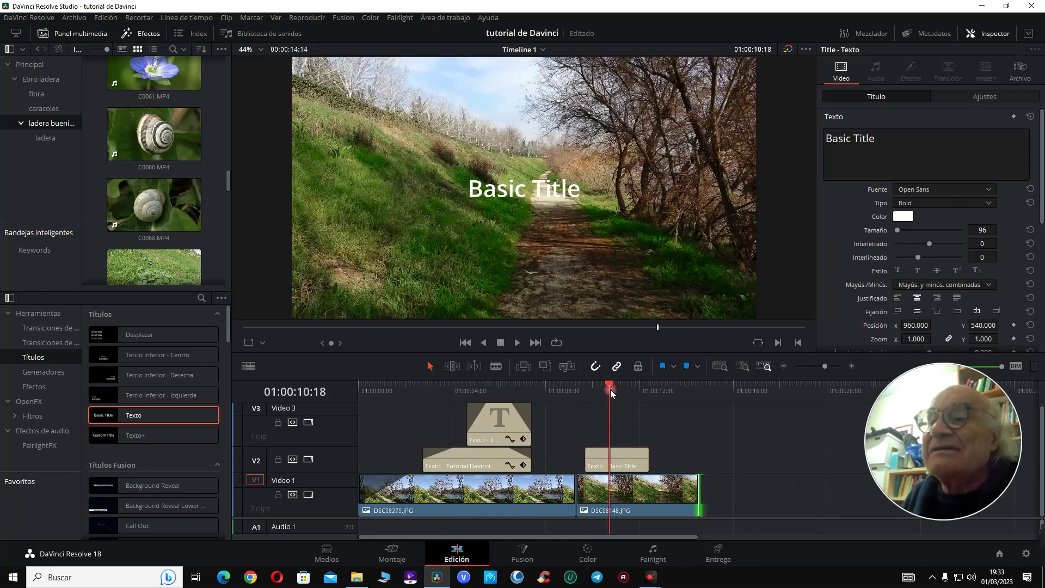
click(906, 152)
key(ctrl+a)
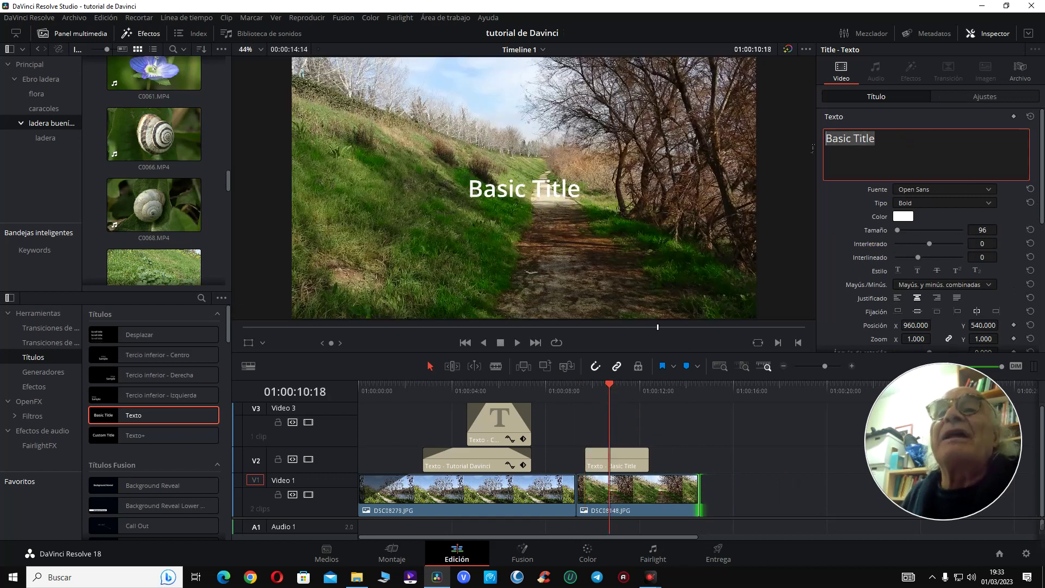
text(L)
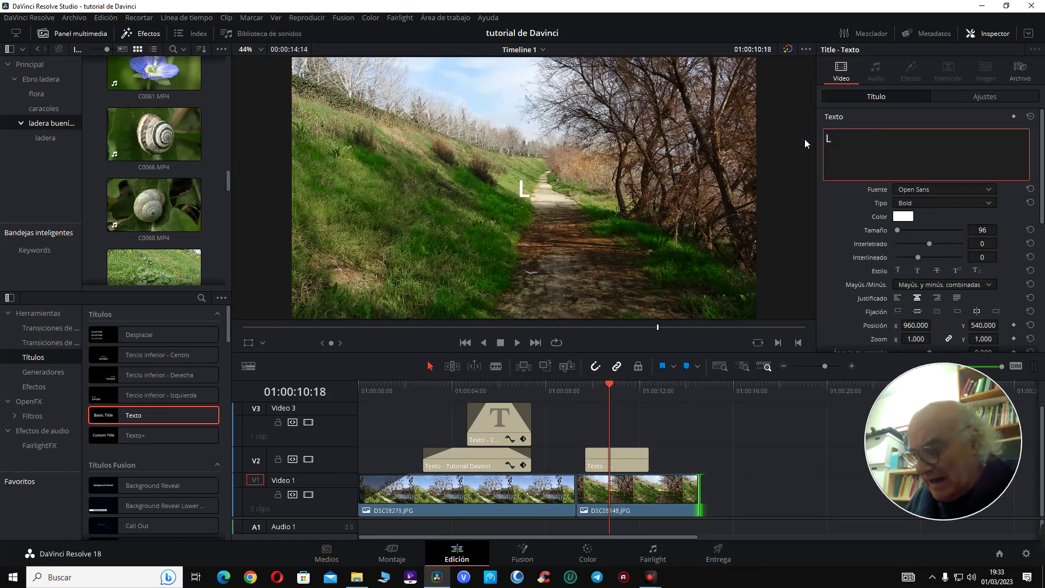
text(a ladera)
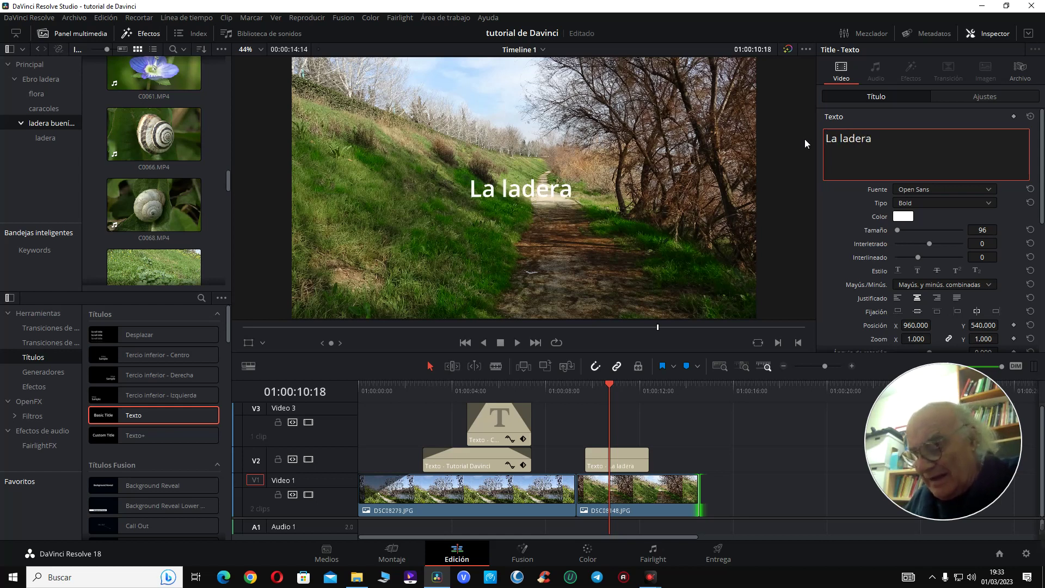
text( sin herb)
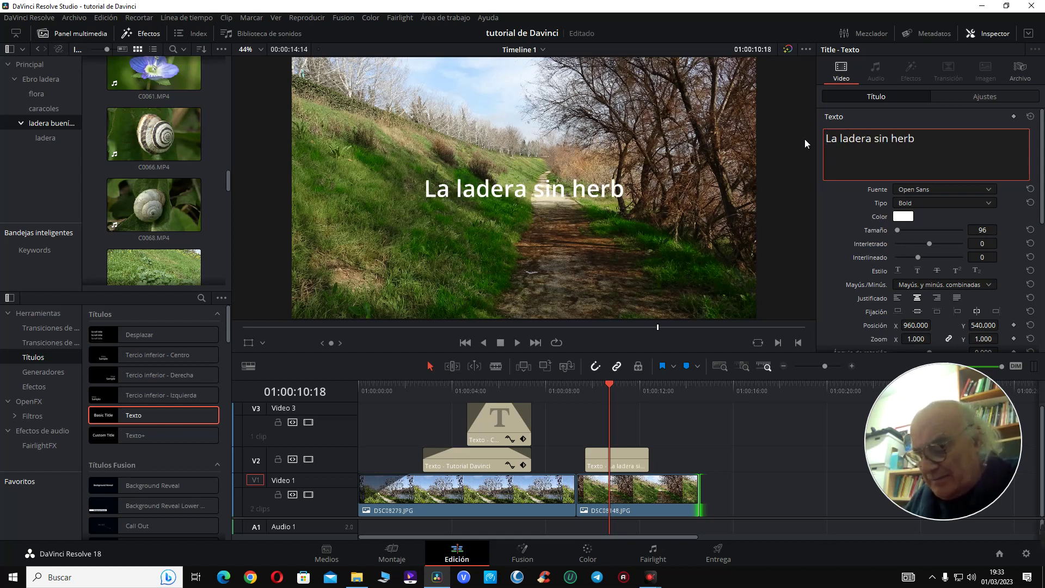
text(icidas)
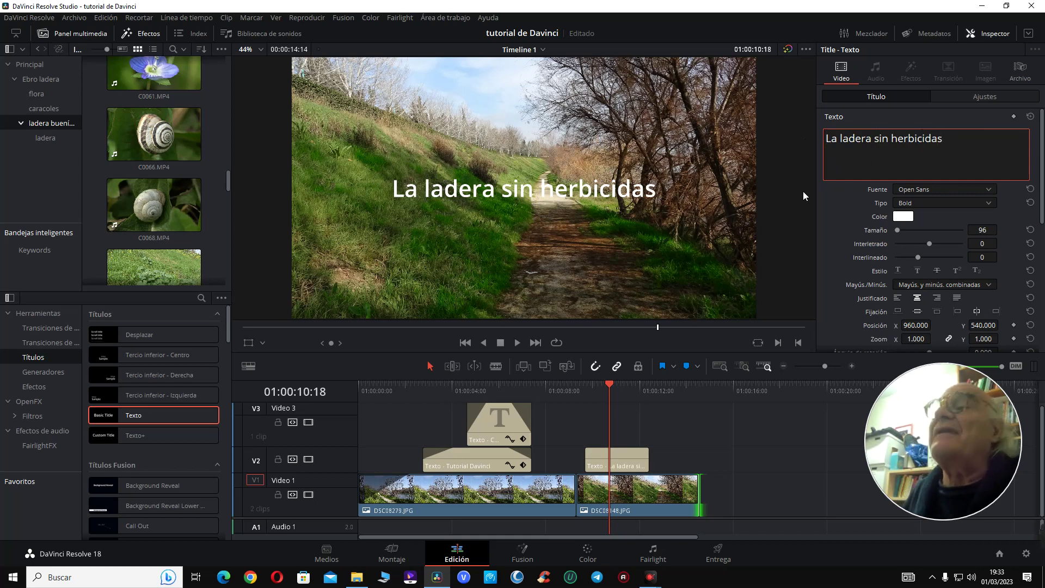
- Color the "La ladera sin herbicidas" title yellow (#ffff00) and set its size to 54
click(897, 217)
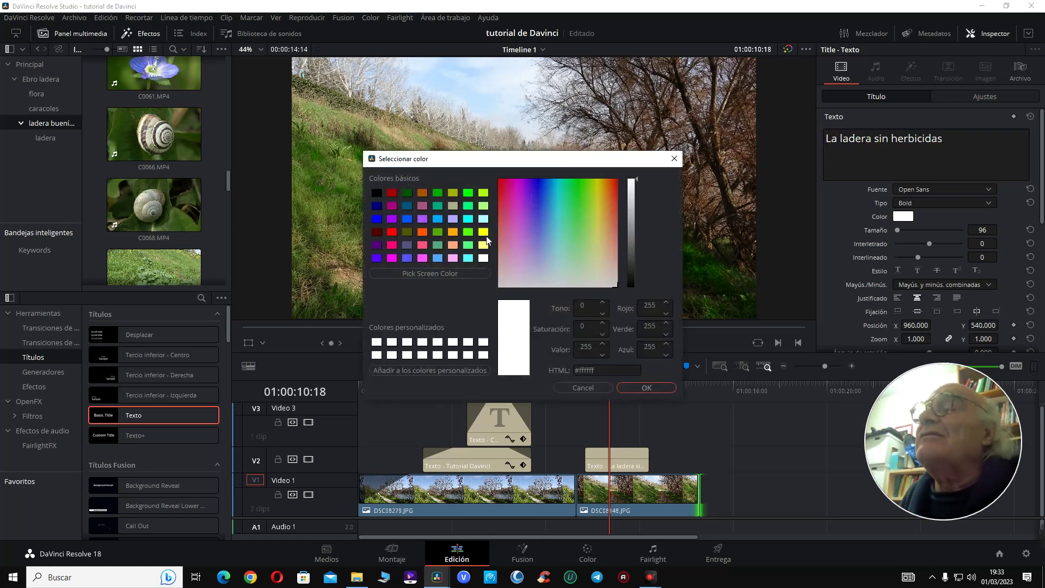
click(484, 233)
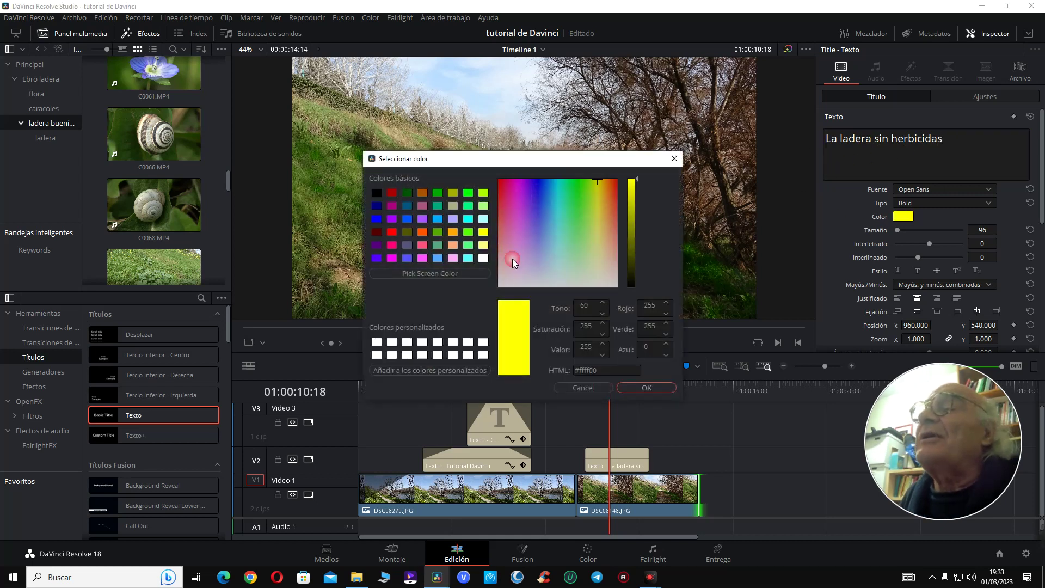
click(648, 389)
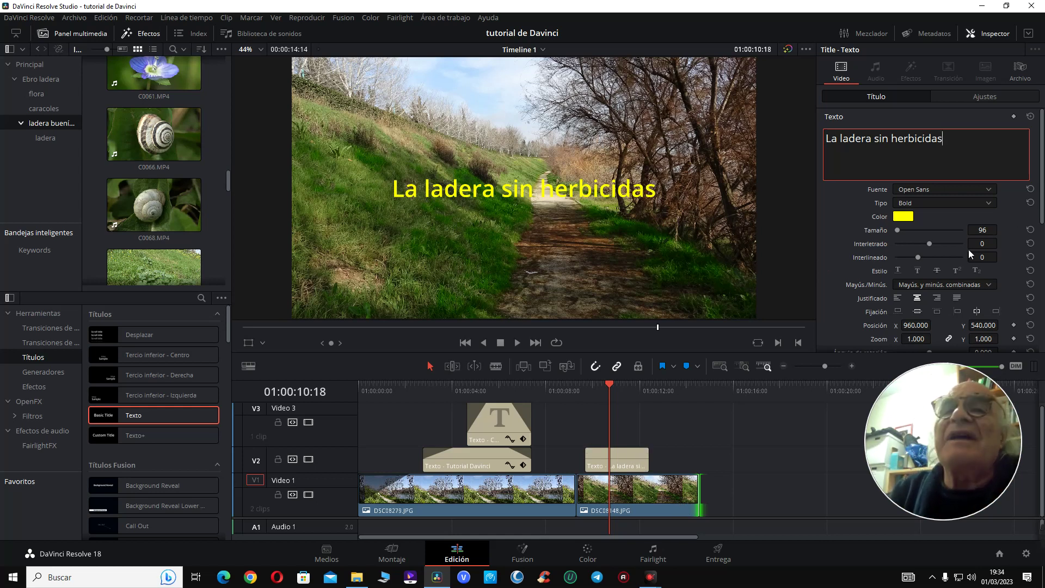
click(982, 230)
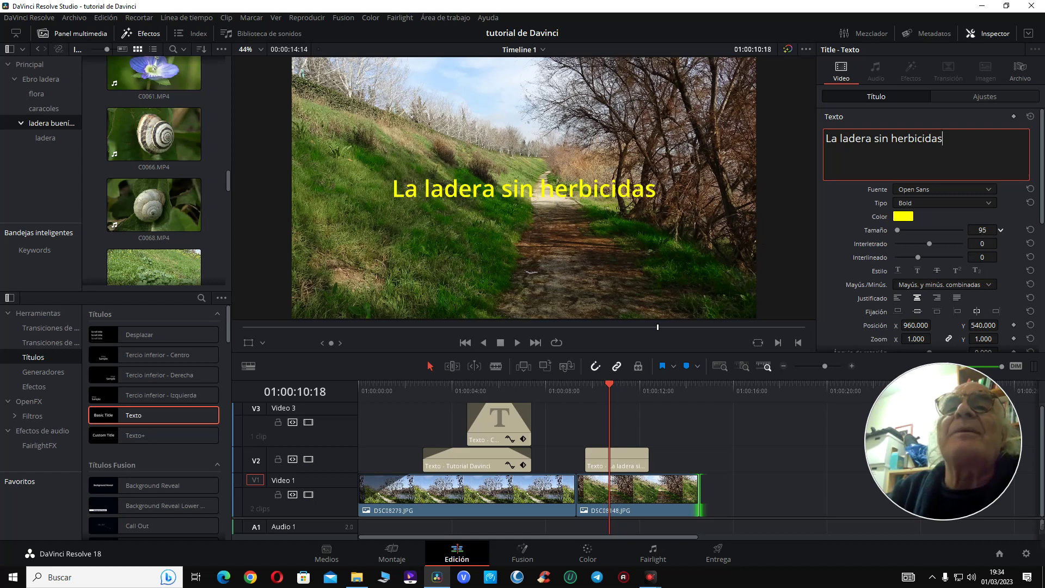
text(1)
key(Return)
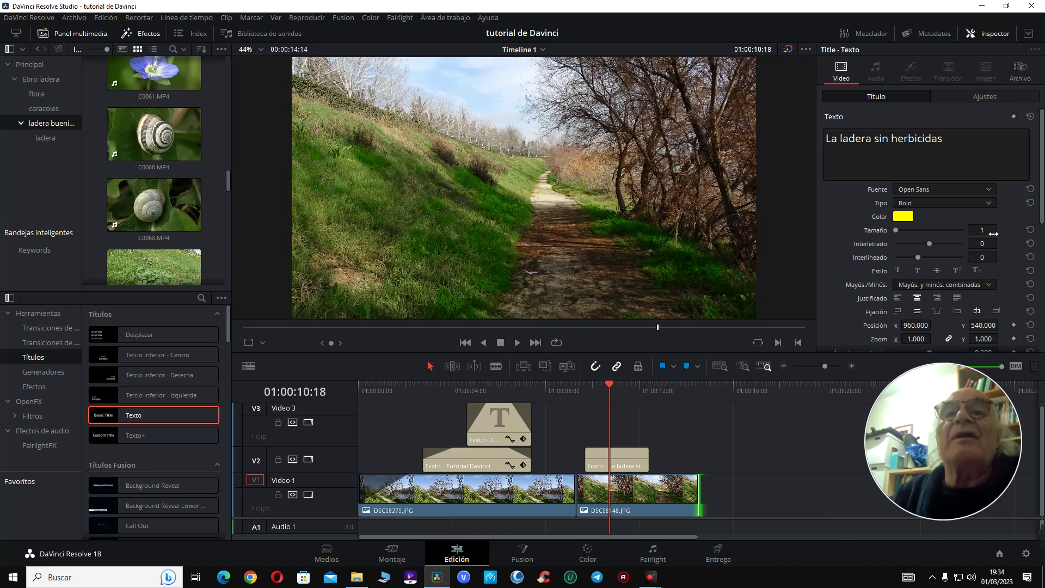
click(993, 234)
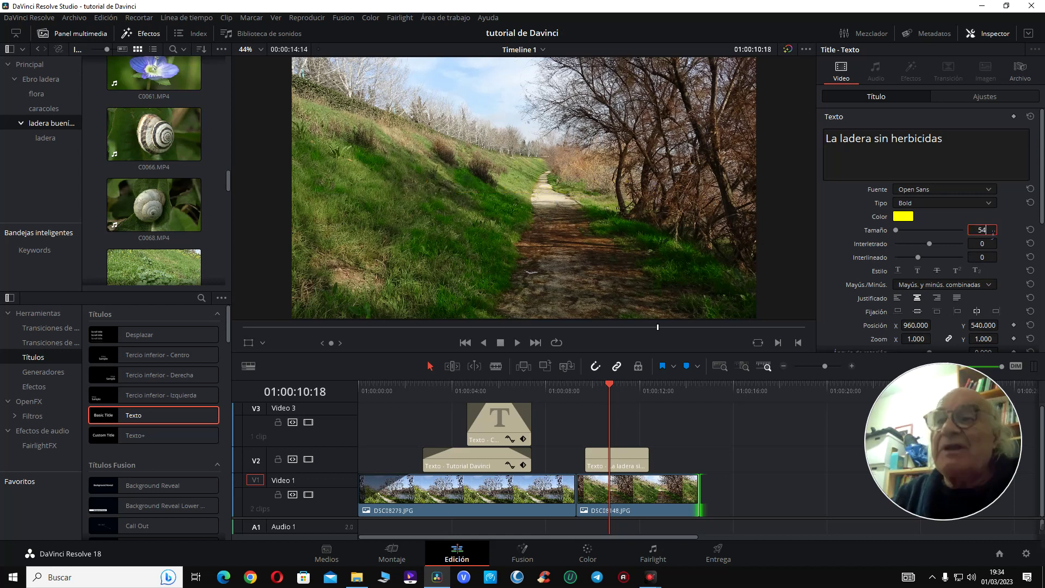
key(Return)
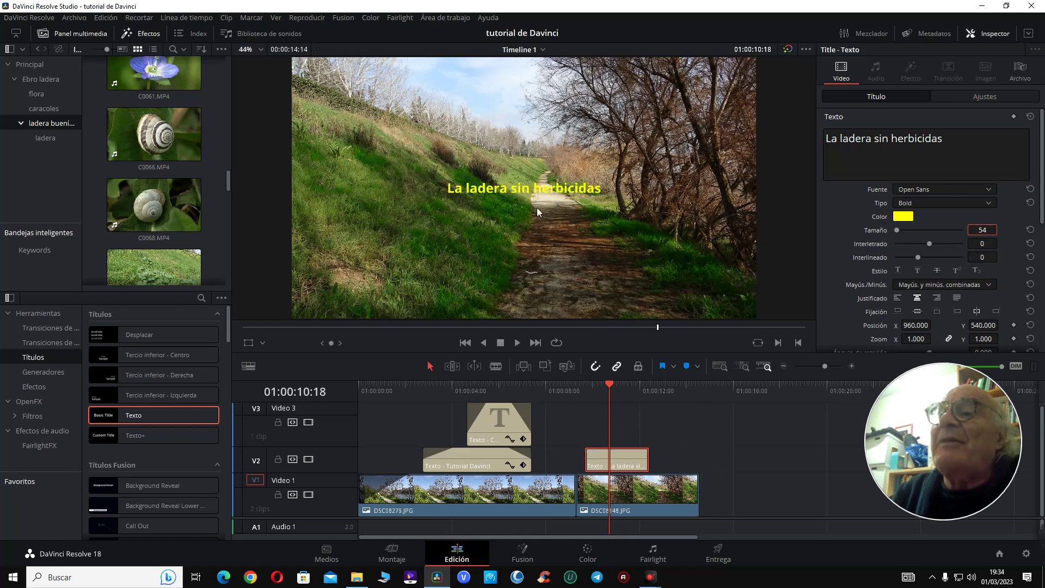
- Move the "La ladera sin herbicidas" title to position X 1084, Y 262 and compare it with the titles over the first photo
click(491, 417)
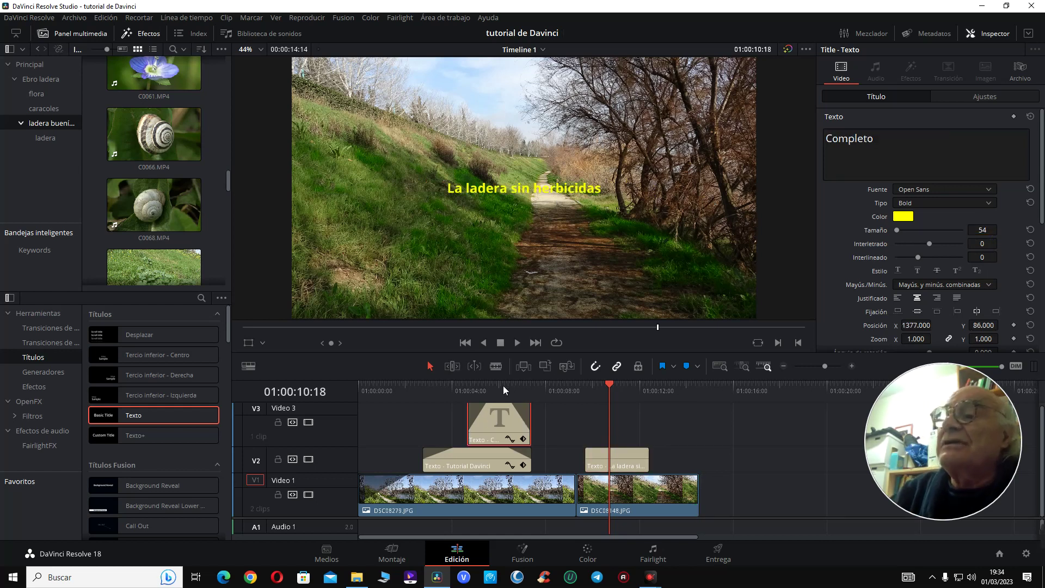
click(503, 386)
click(623, 388)
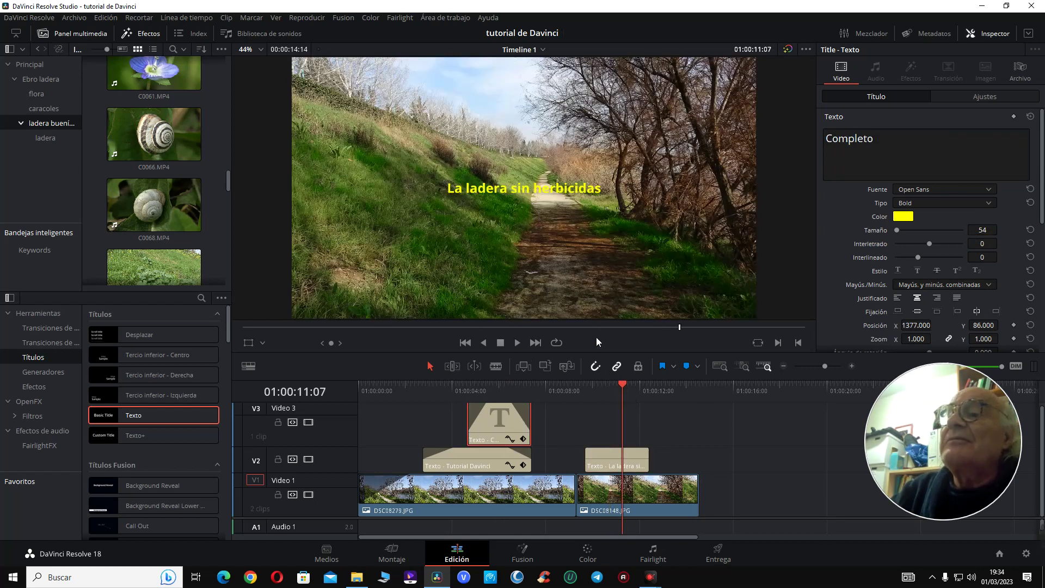
click(626, 452)
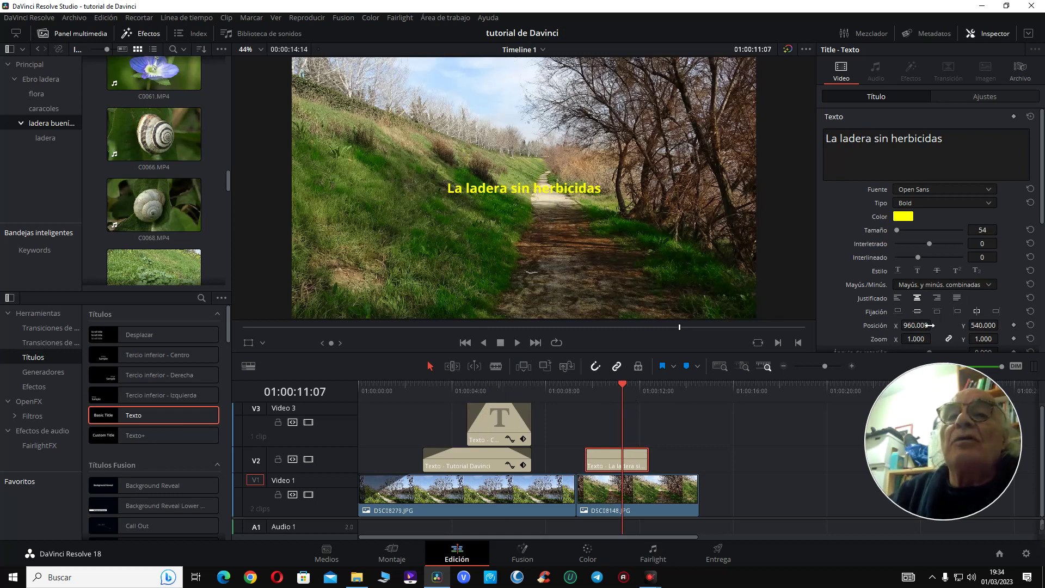
drag(920, 325, 619, 418)
click(492, 390)
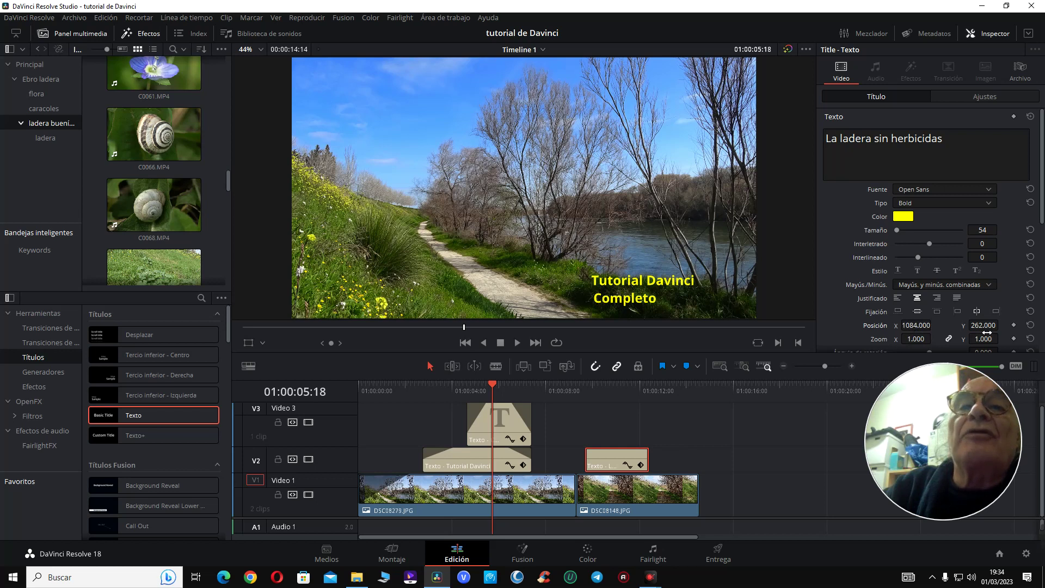
click(609, 389)
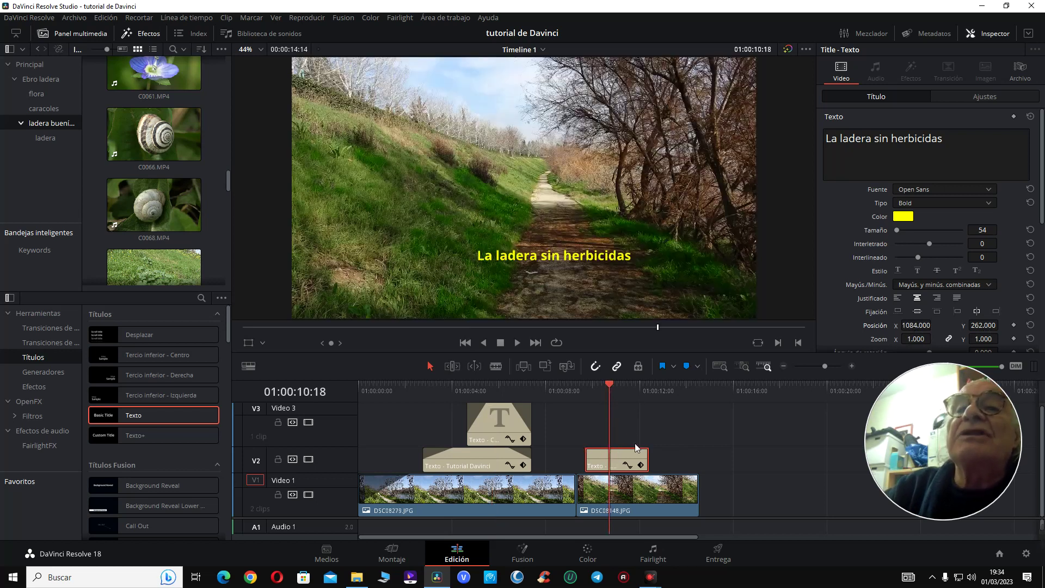
scroll(632, 452, down, 1)
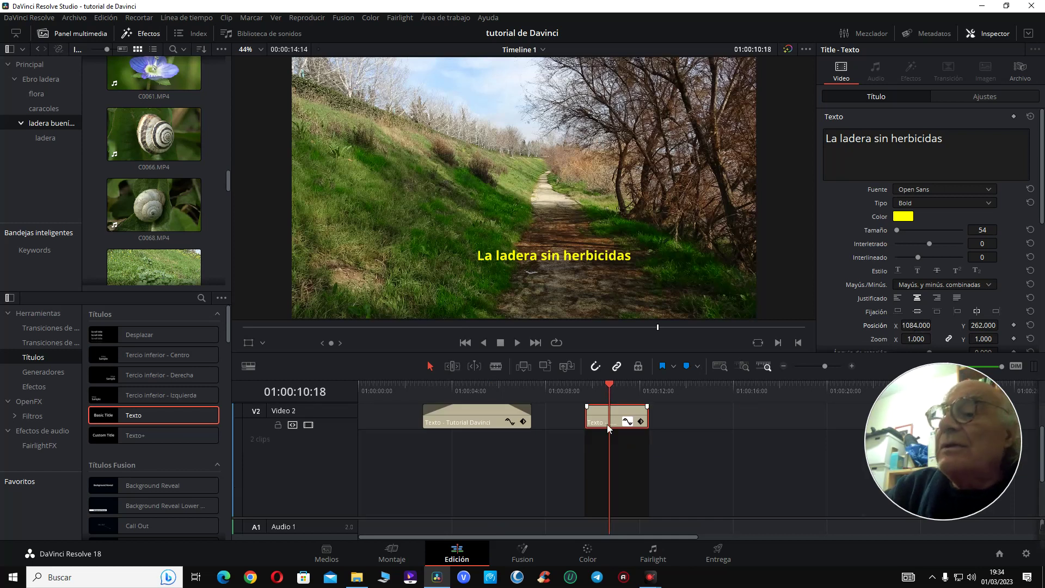
scroll(624, 426, up, 1)
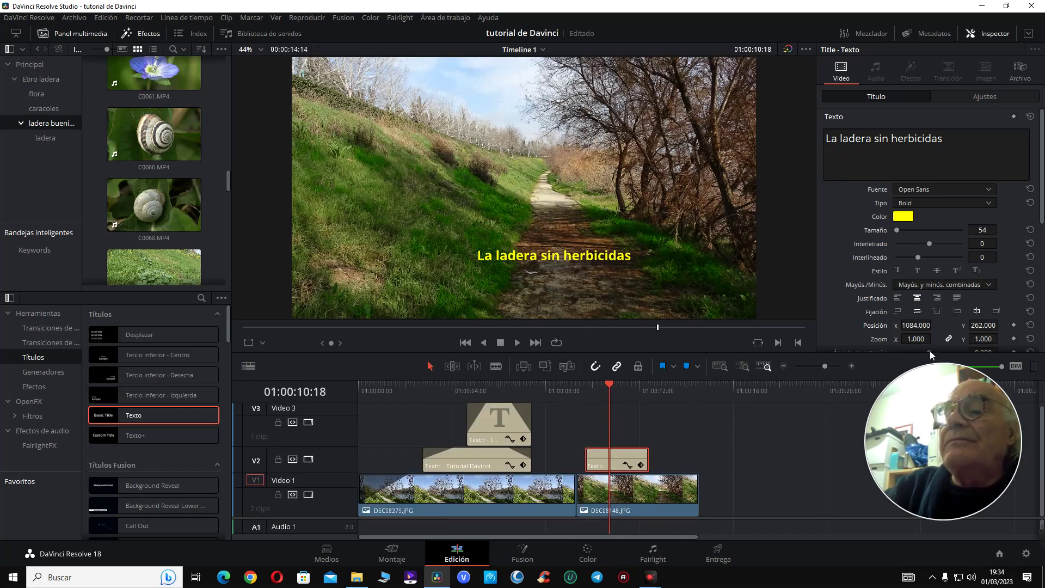
- Match the "La ladera sin herbicidas" title's position to the "Tutorial Davinci" title, setting X to 1451 and Y to 159
click(500, 426)
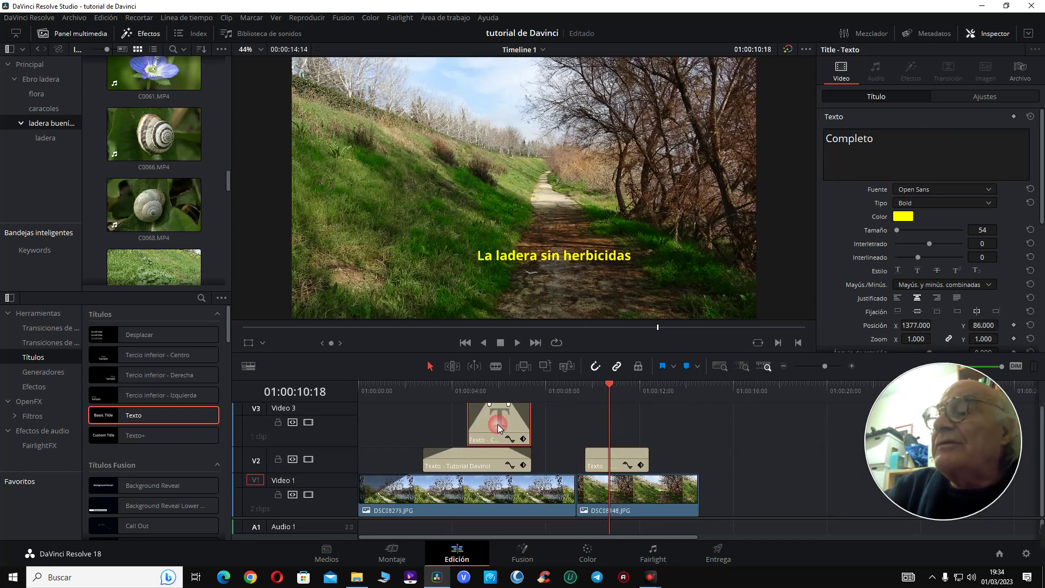
click(483, 458)
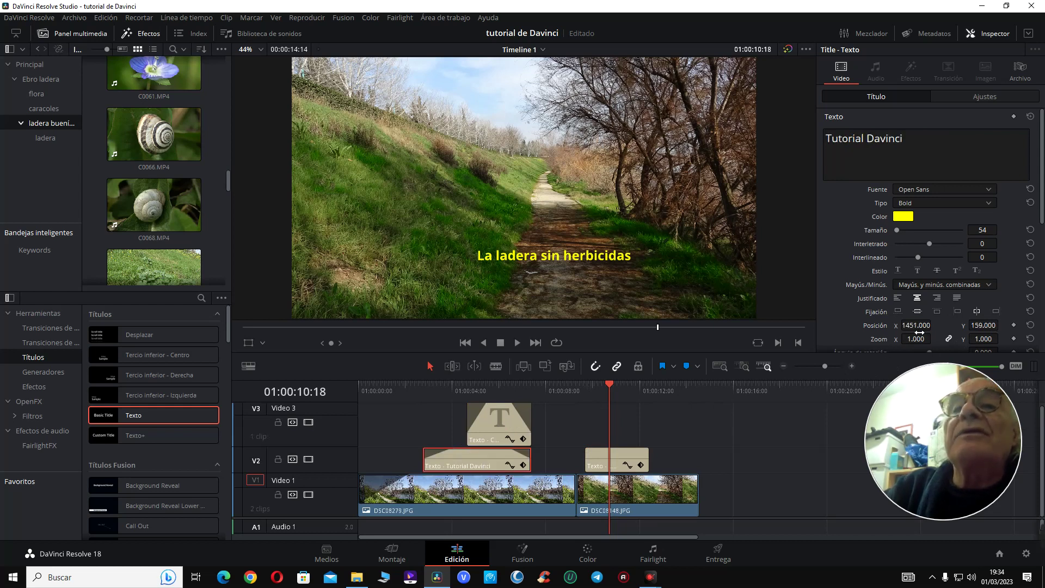
click(613, 390)
click(612, 452)
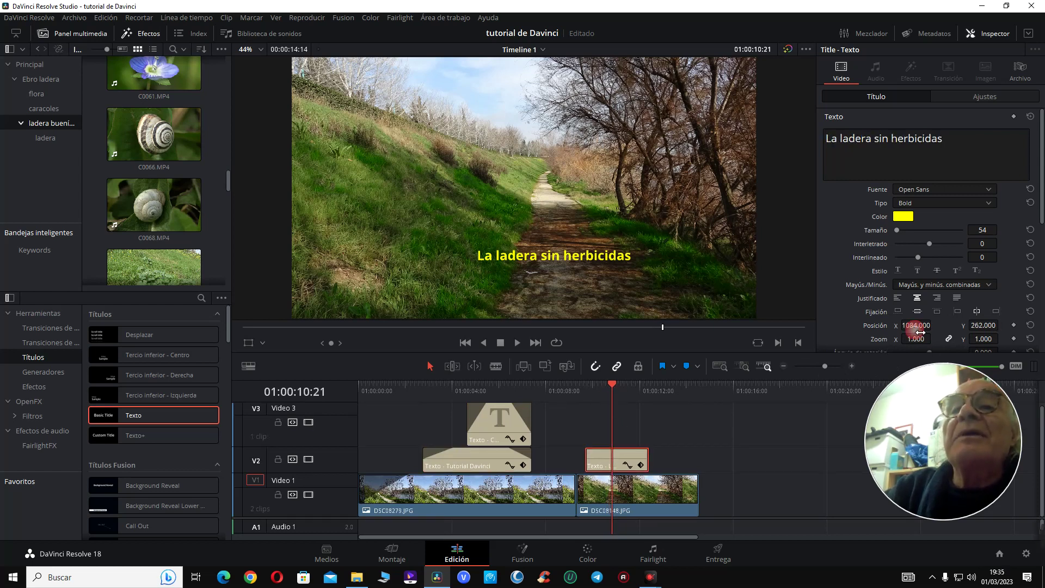
drag(916, 325, 934, 324)
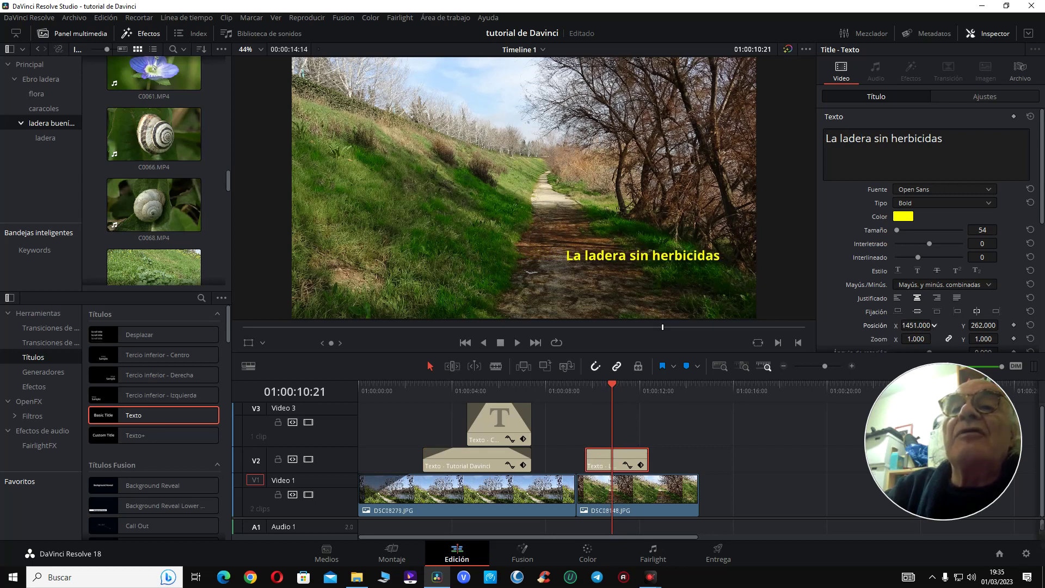
click(487, 461)
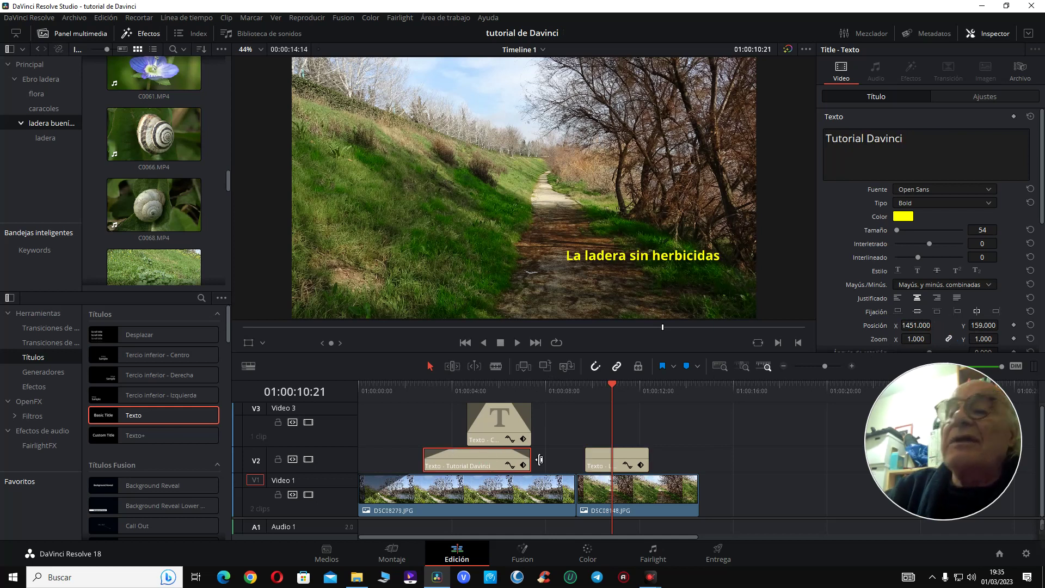
click(616, 457)
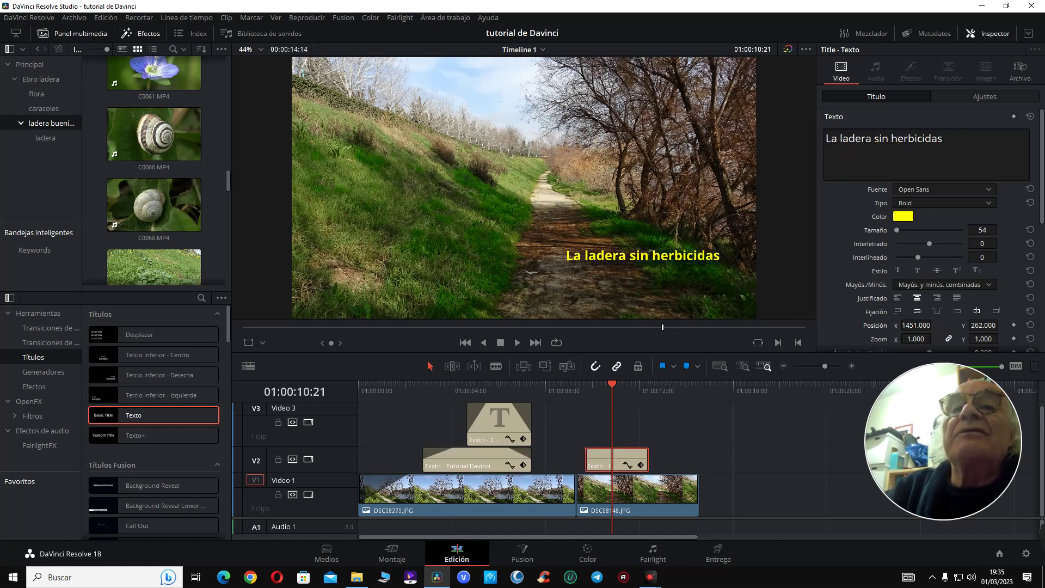
mouse_move(983, 325)
mouse_down()
mouse_move(935, 325)
mouse_move(967, 325)
mouse_up()
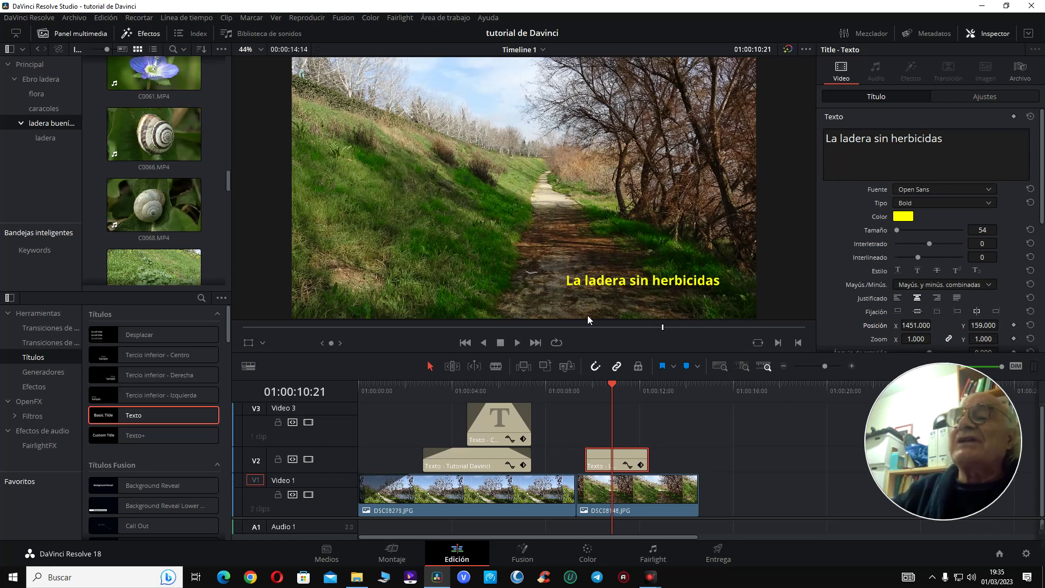
- Compare the placement of the titles over the first photo with the title over the second photo
click(484, 386)
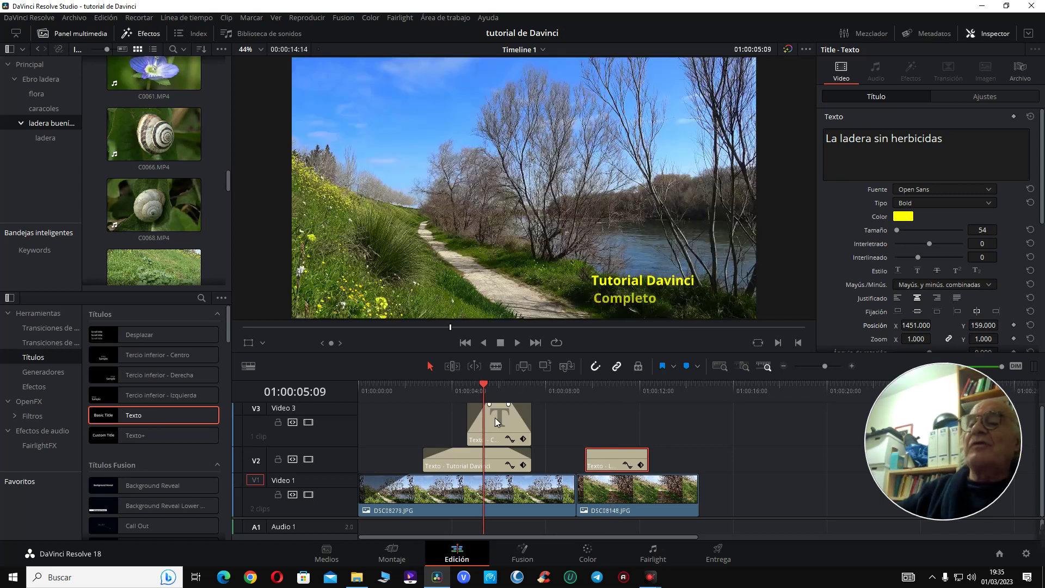
click(614, 388)
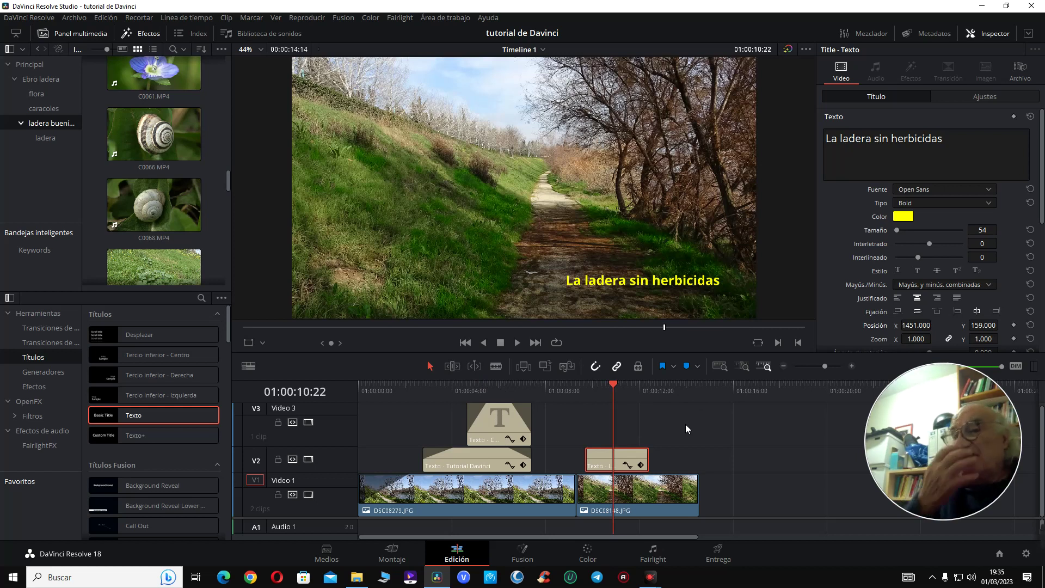
click(492, 384)
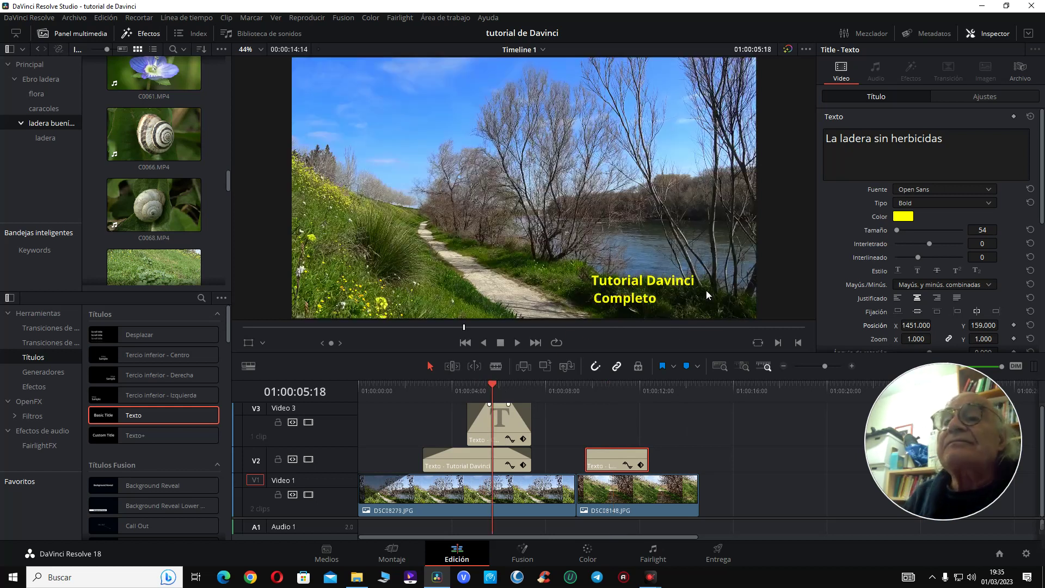
click(627, 394)
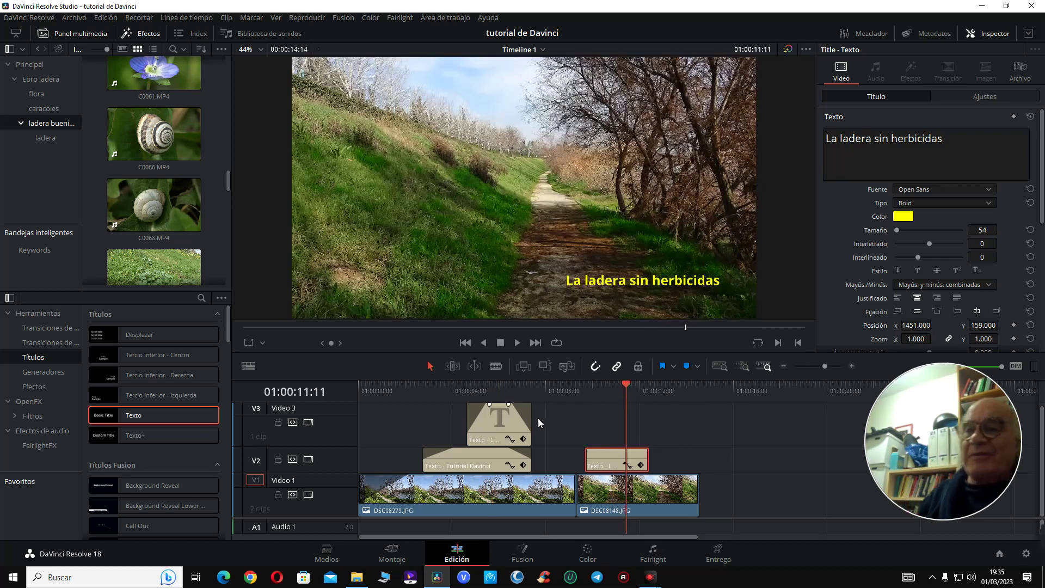
- Play the timeline from the beginning until the "La ladera sin herbicidas" title, stopping at about 01:00:11:17
key(Home)
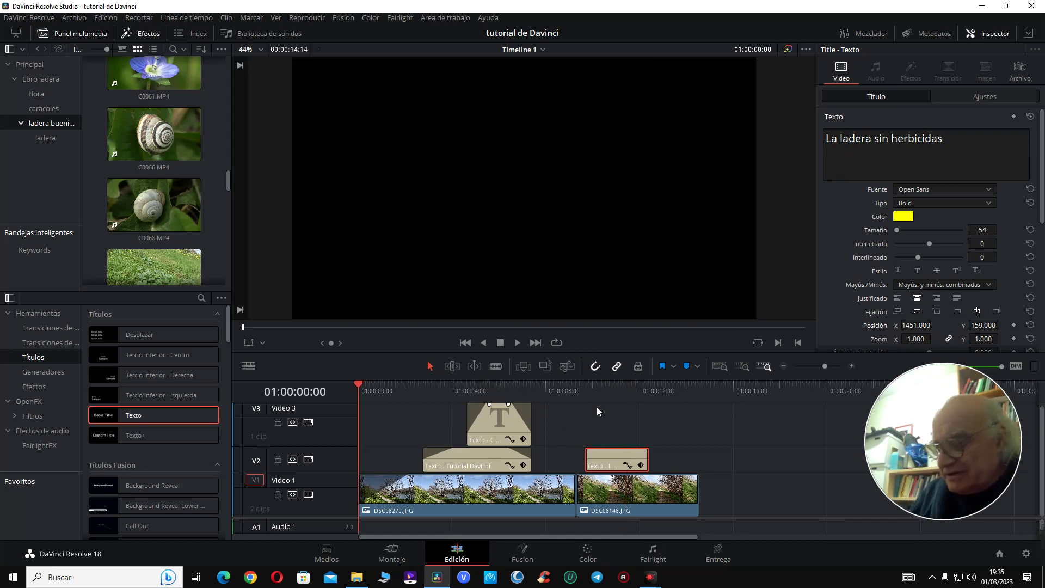
key(space)
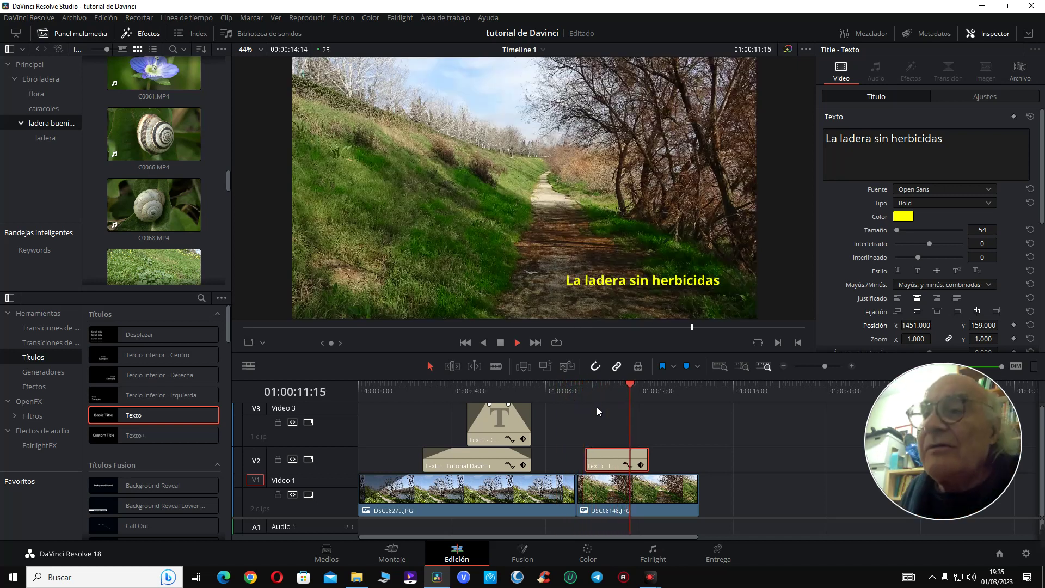
key(space)
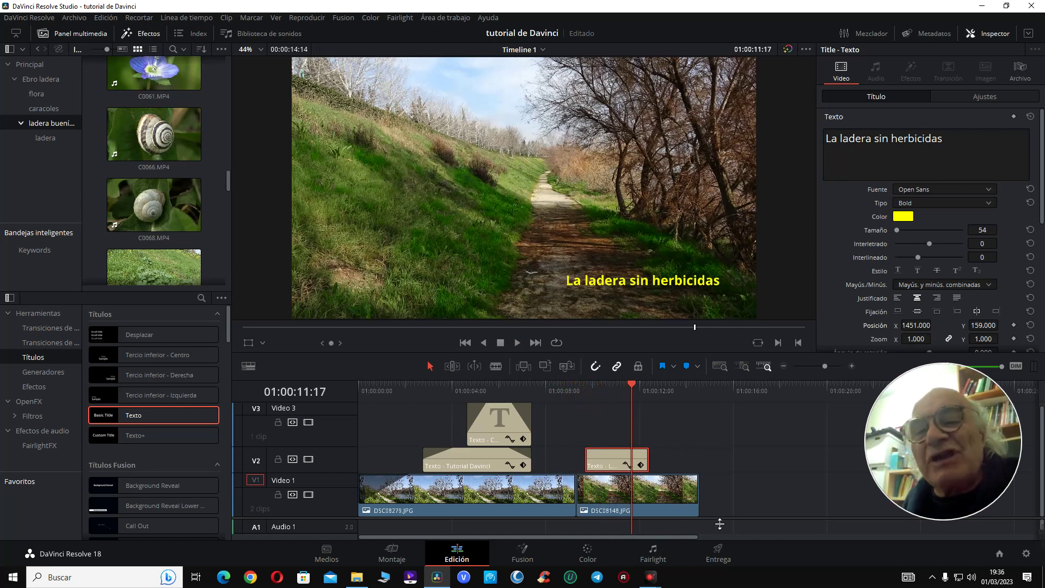
- Expose the Audio 1 track in the timeline and review both photos and their titles, ending at about 01:00:08:12
drag(720, 524, 712, 488)
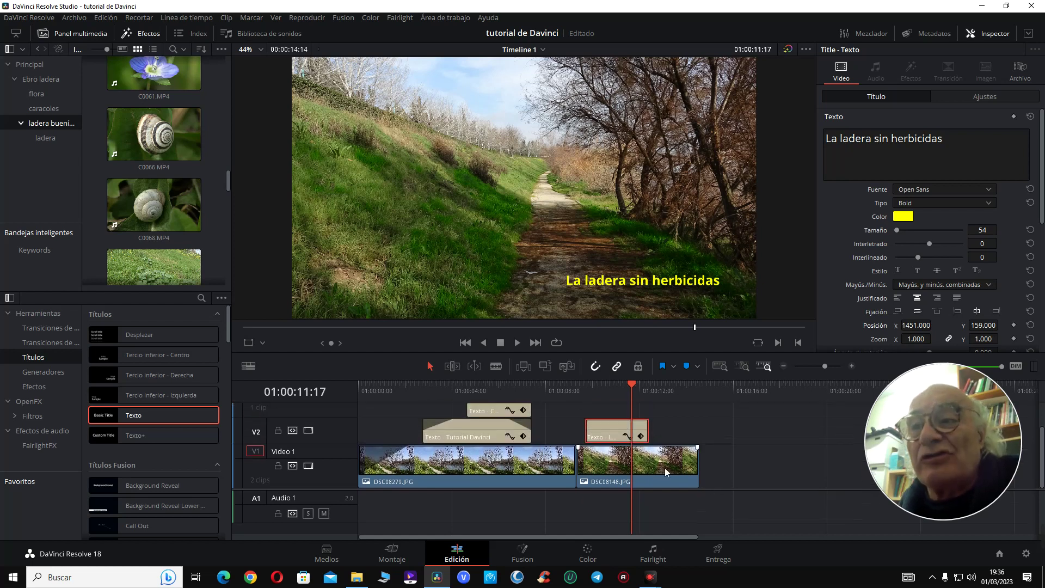
click(585, 465)
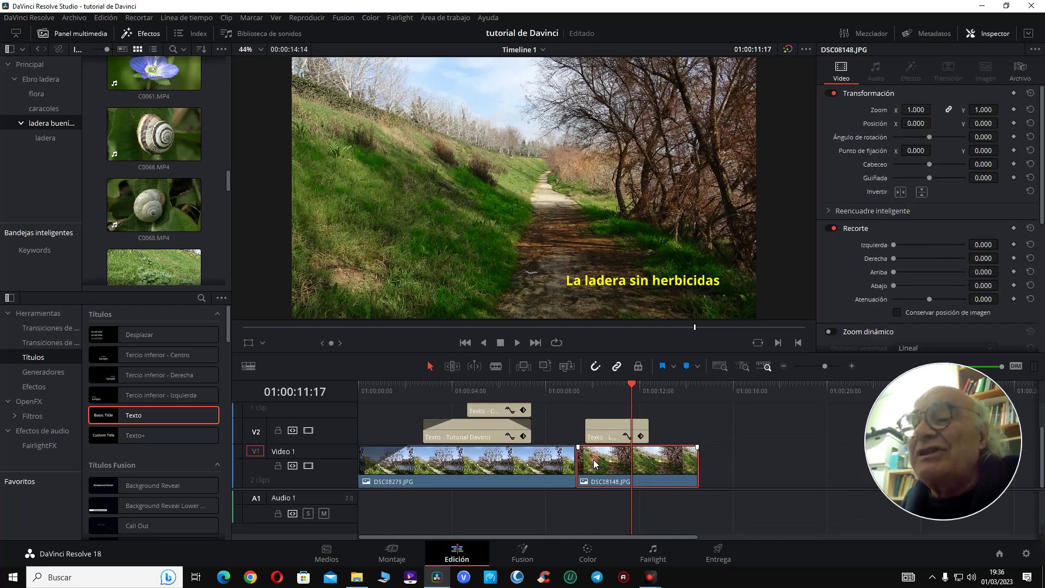
click(508, 385)
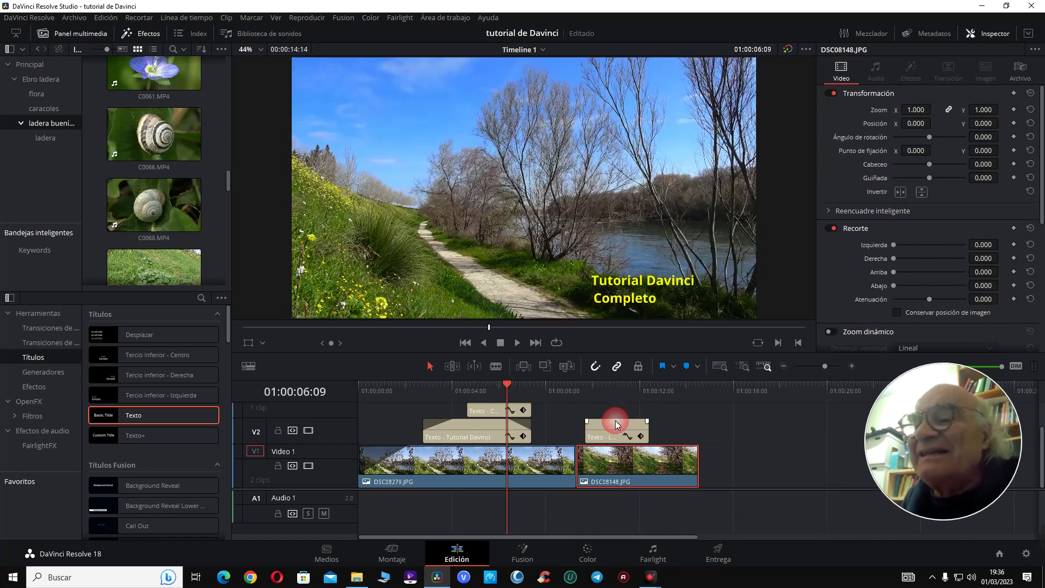
click(614, 386)
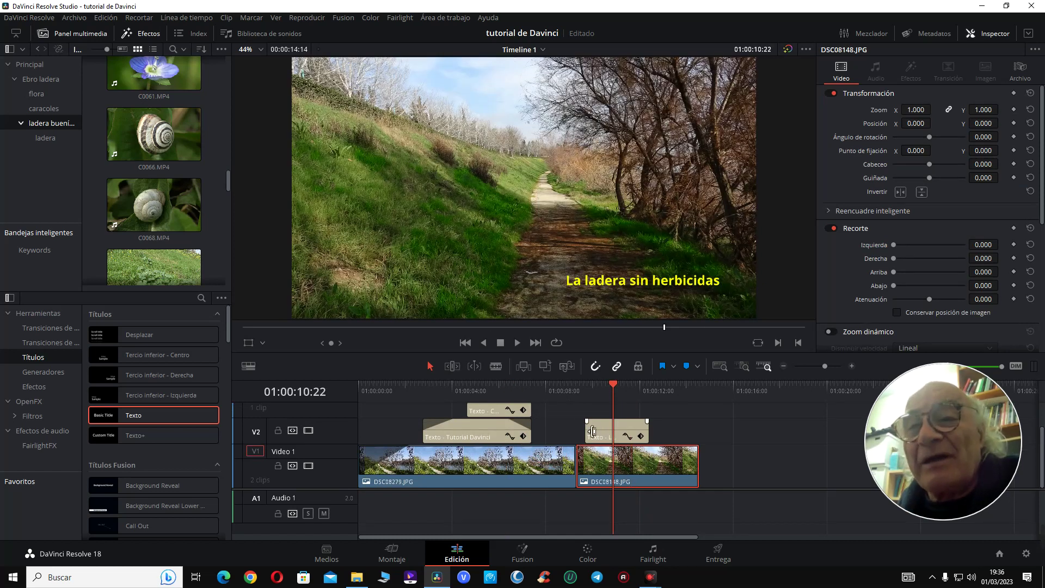
click(554, 390)
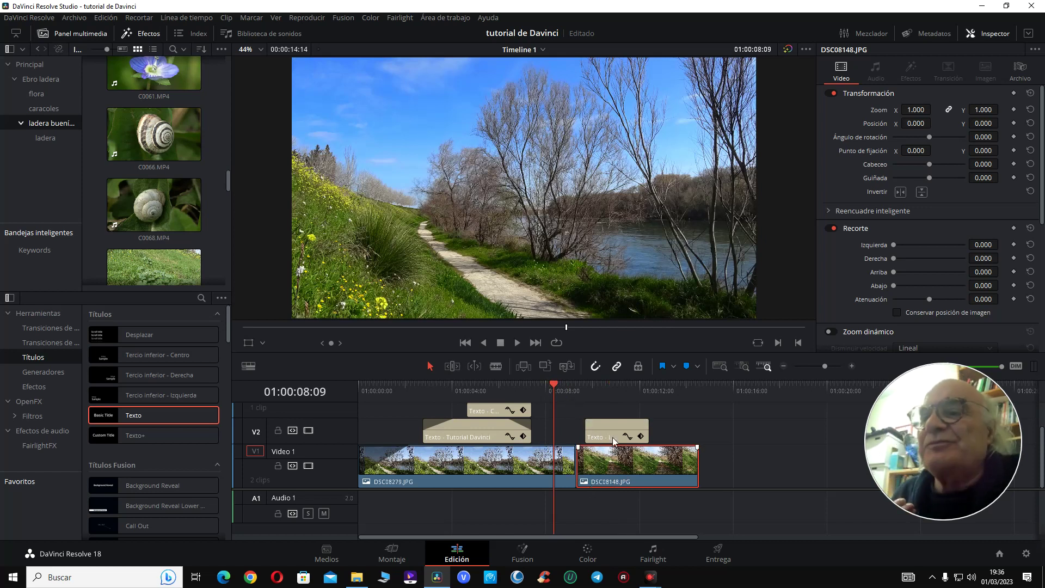
click(618, 390)
click(557, 389)
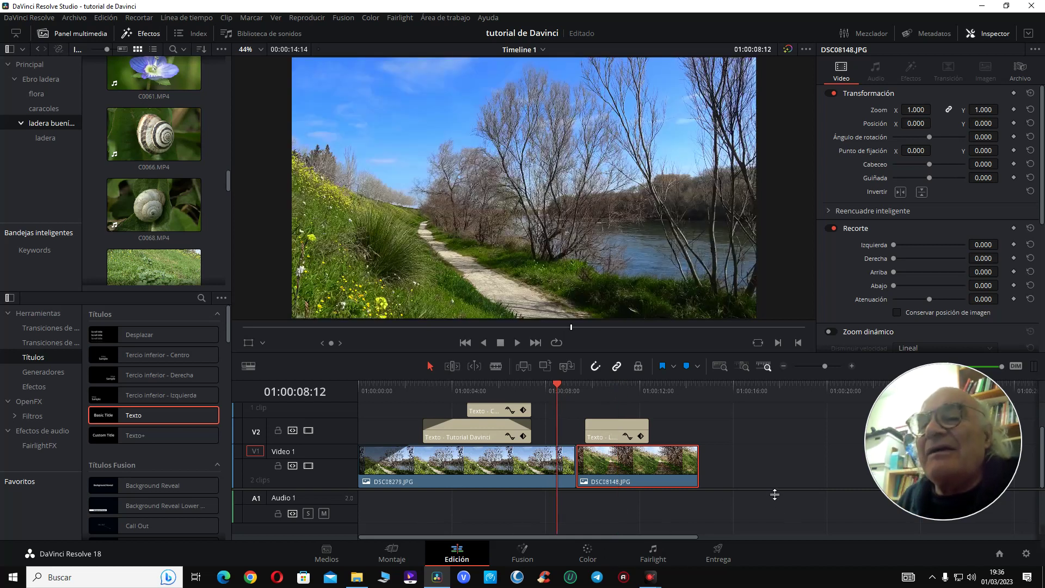
- Enlarge the timeline's audio area, and restore the space for the video tracks
drag(775, 494, 772, 452)
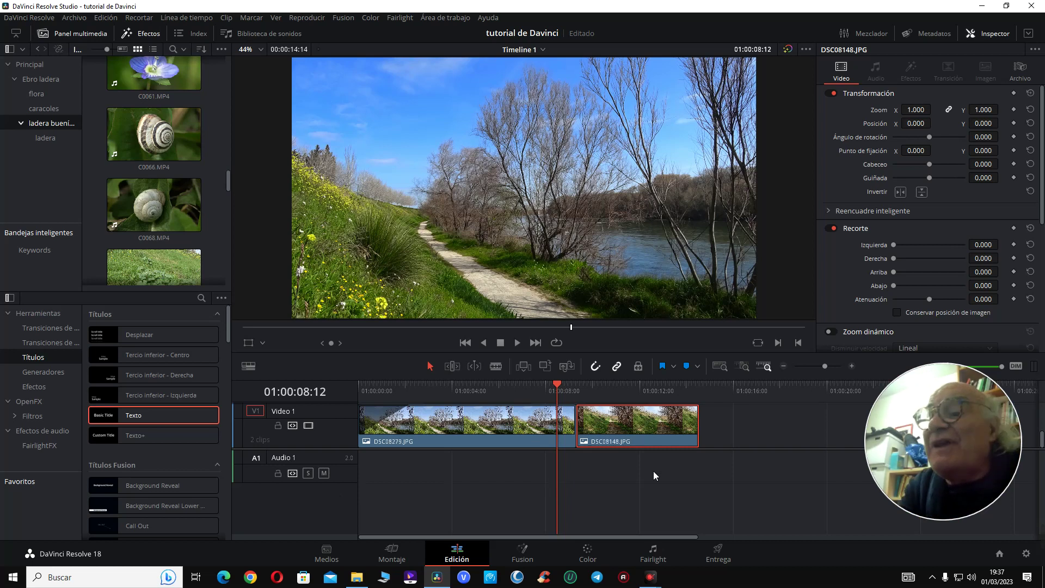
mouse_move(714, 455)
mouse_down()
mouse_move(683, 477)
mouse_move(734, 490)
mouse_move(723, 455)
mouse_up()
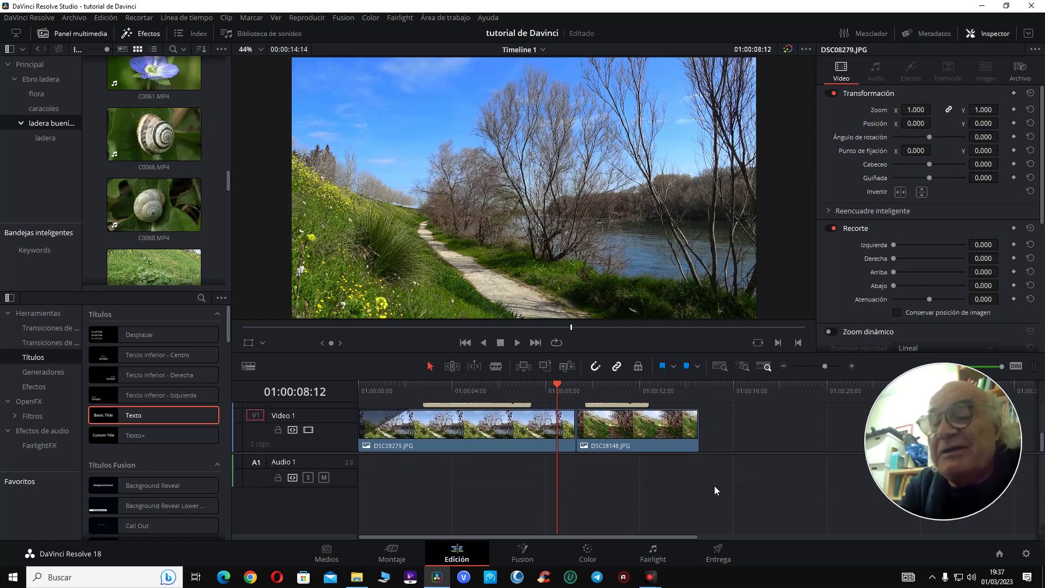
drag(761, 458, 760, 493)
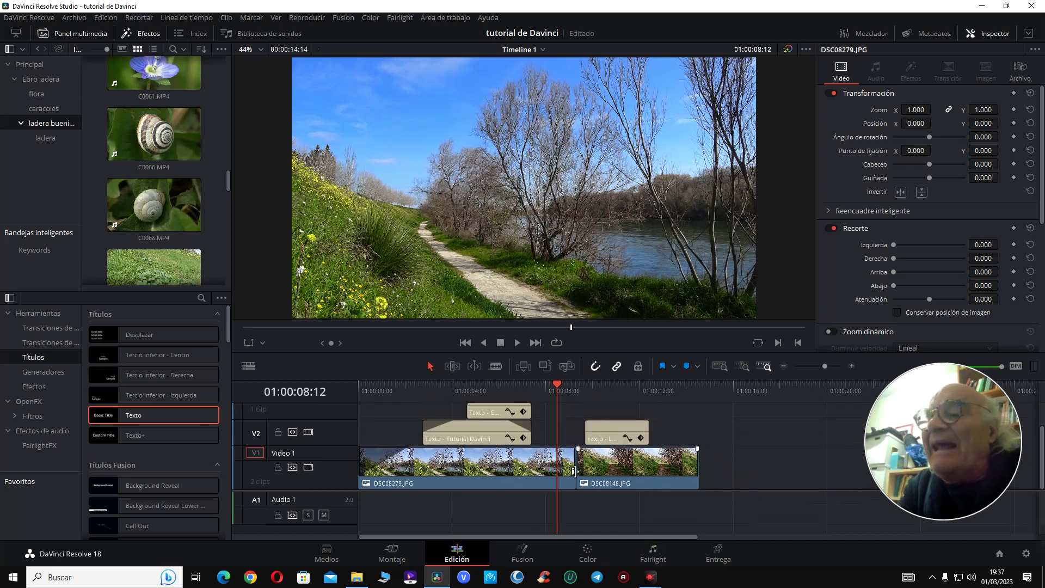
- Play the timeline from 01:00:06:24 across the cut into the second photo, stopping at about 01:00:10:10
click(521, 390)
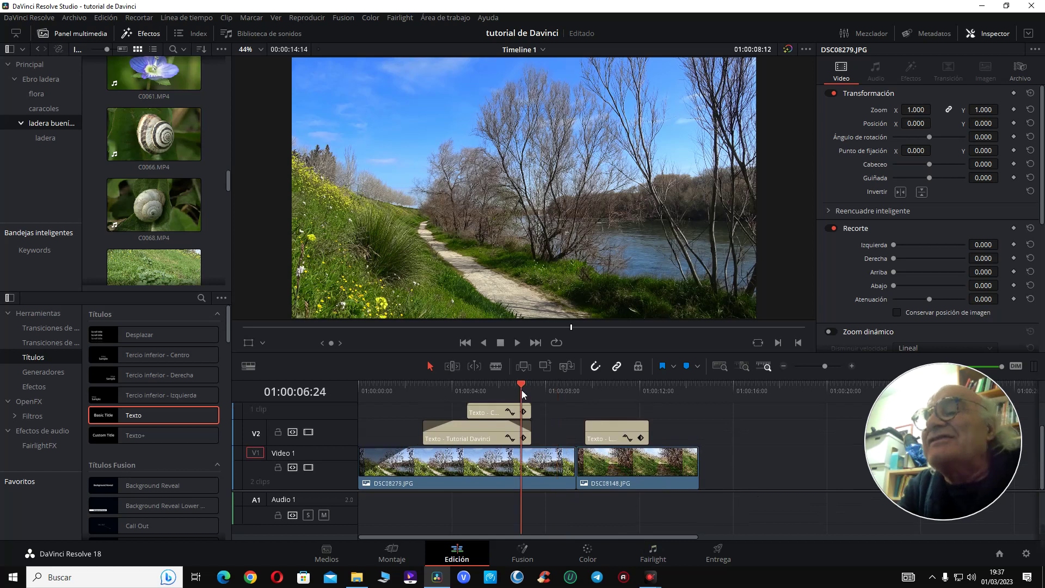
key(space)
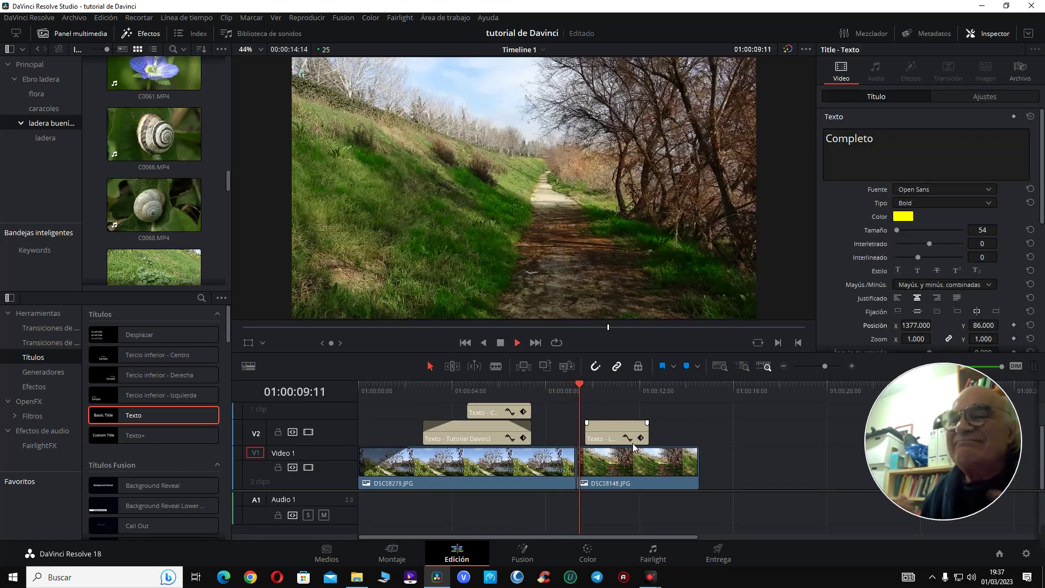
key(space)
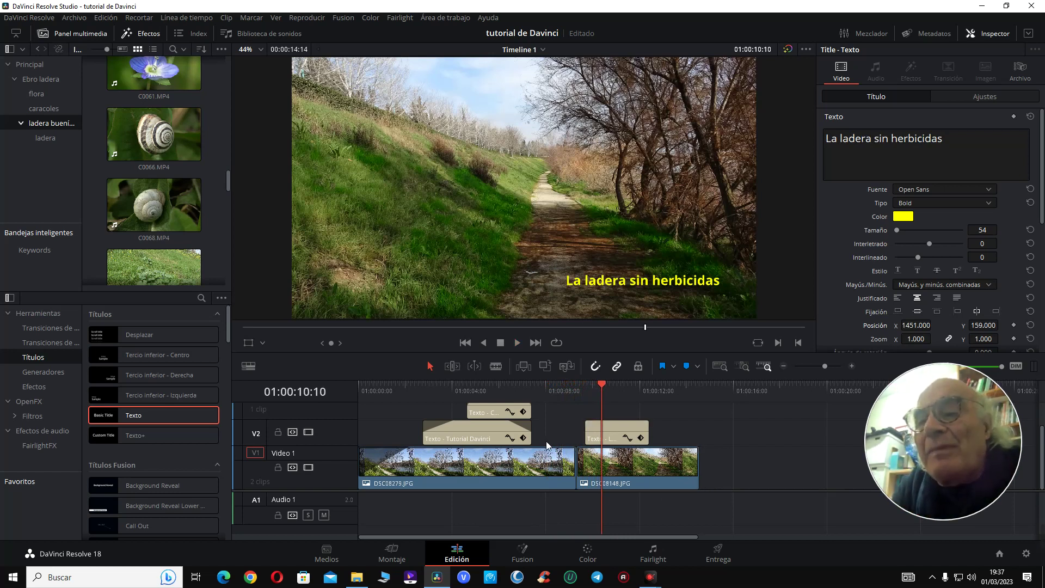
- Enlarge the timeline's audio area and hide the effects library to give the media pool more room
drag(733, 496, 733, 456)
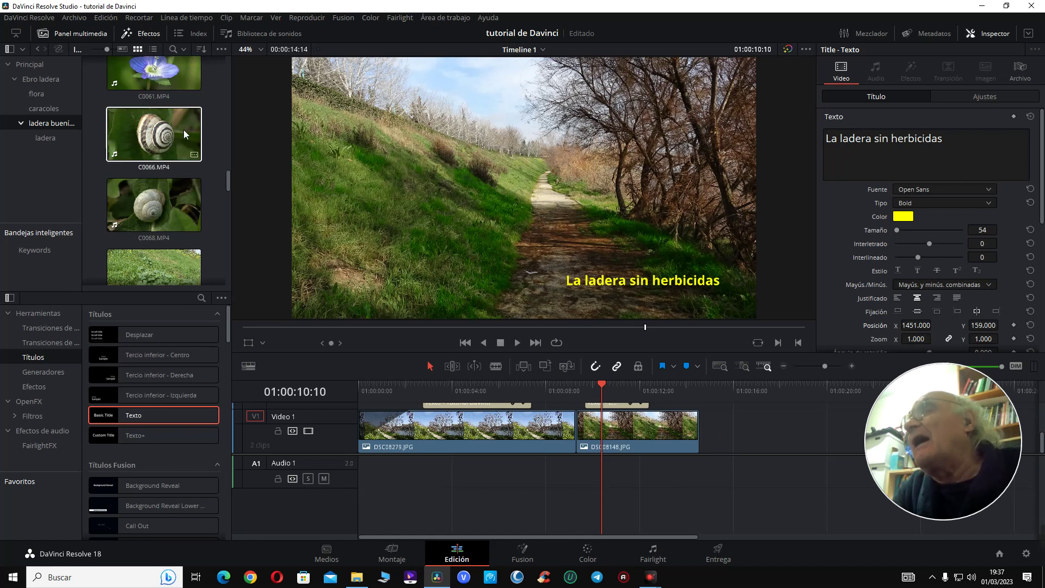
click(156, 34)
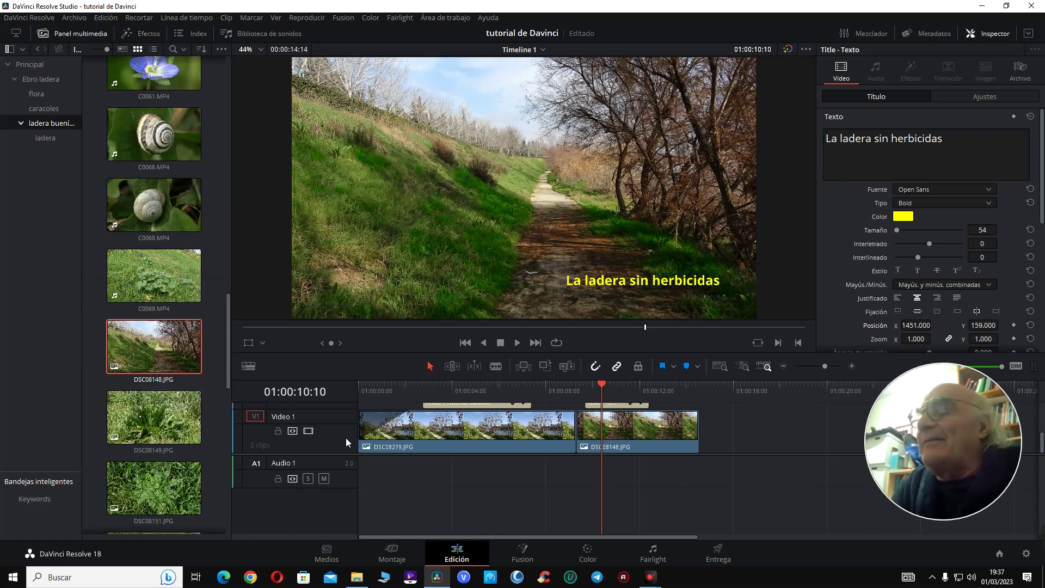
- Switch to File Explorer and open the PIXABAY folder on the WD_BLACK (H:) drive
click(356, 580)
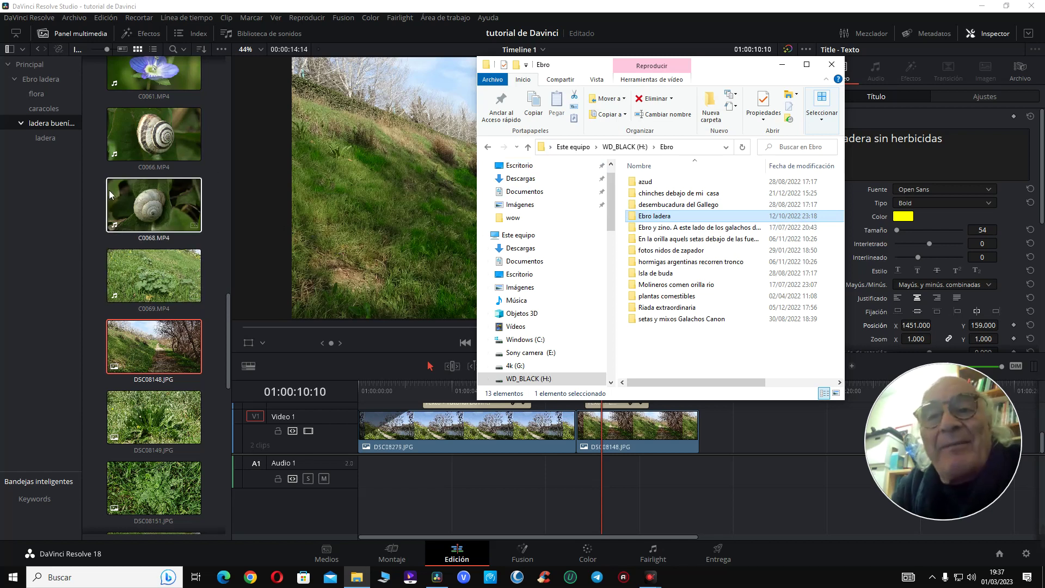
click(528, 147)
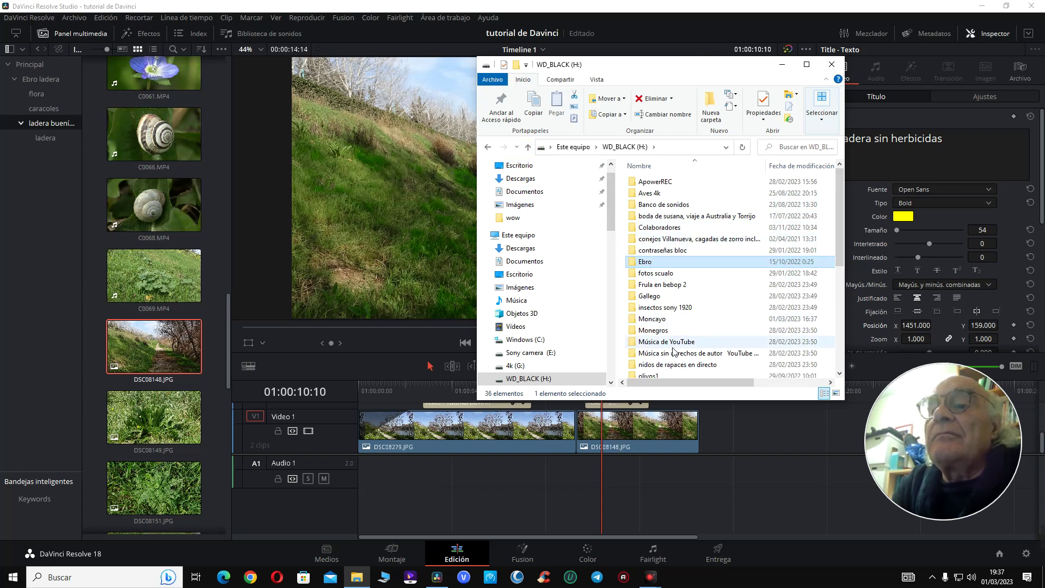
scroll(670, 337, down, 6)
scroll(657, 291, up, 1)
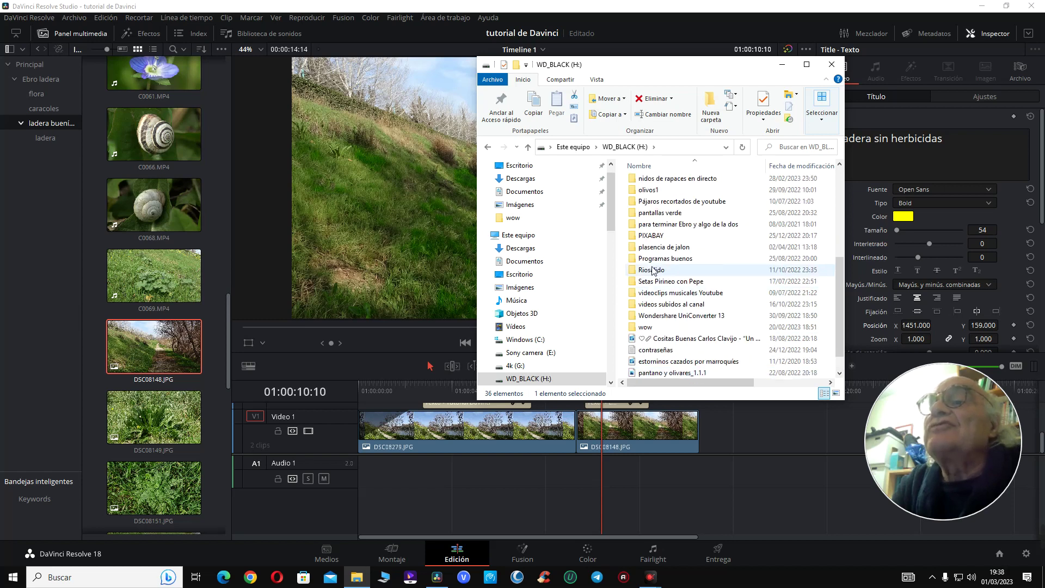
double_click(653, 238)
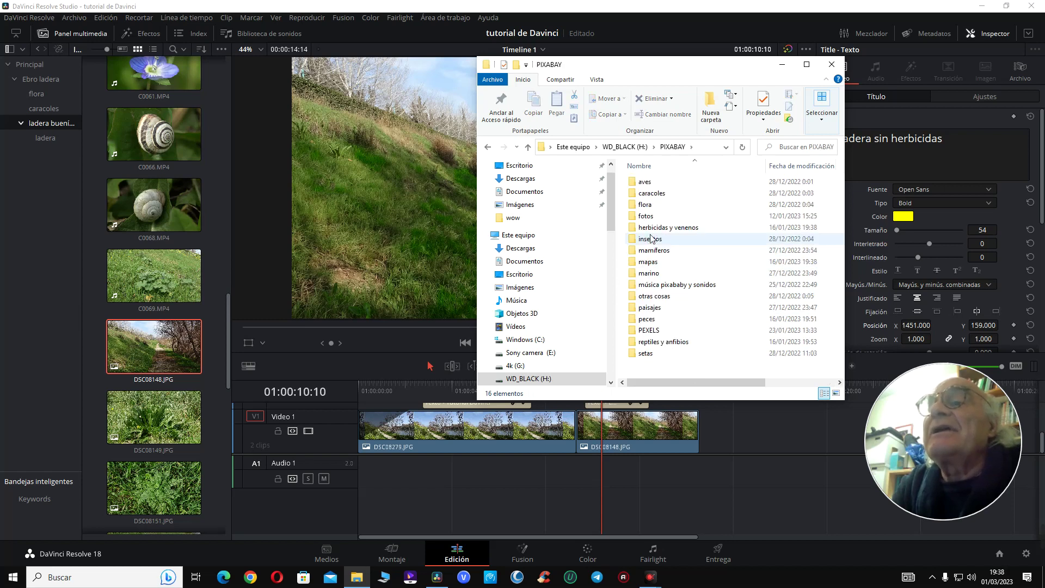
- Open the "música pixababy y sonidos" folder and audition the 3-prayers-220hz-meditation track in the media player
double_click(659, 284)
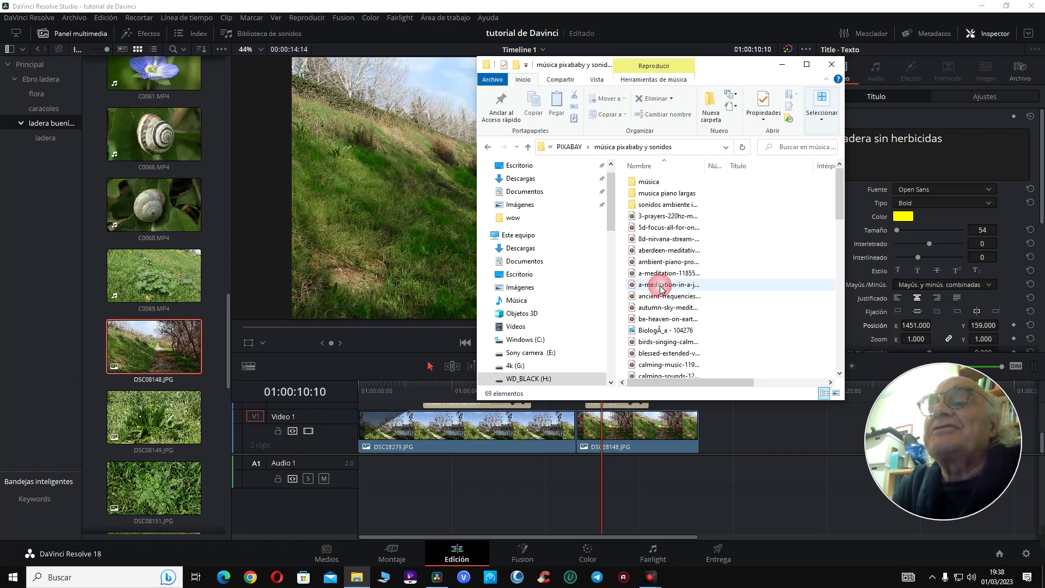
double_click(657, 216)
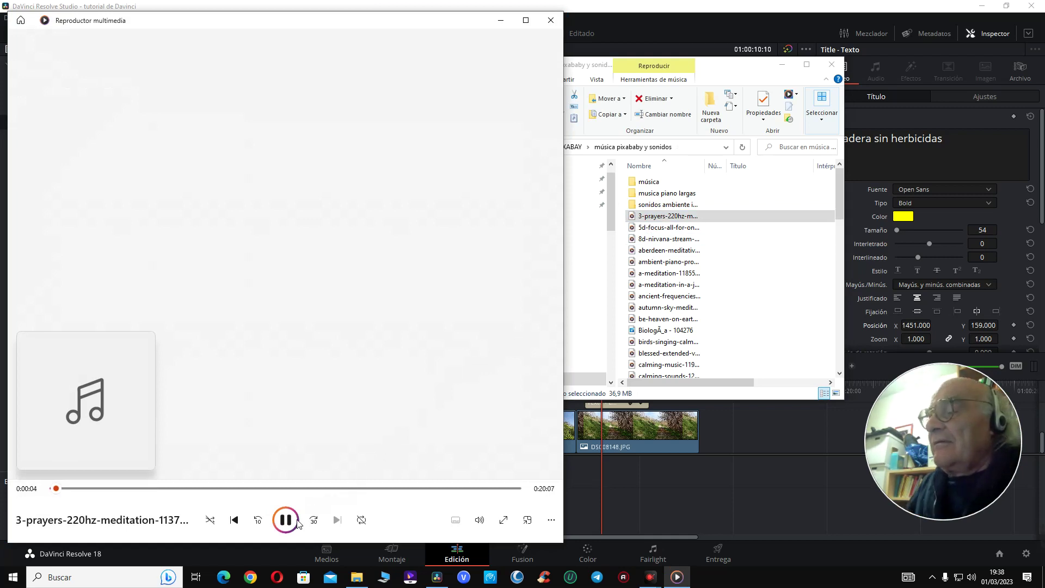
click(550, 21)
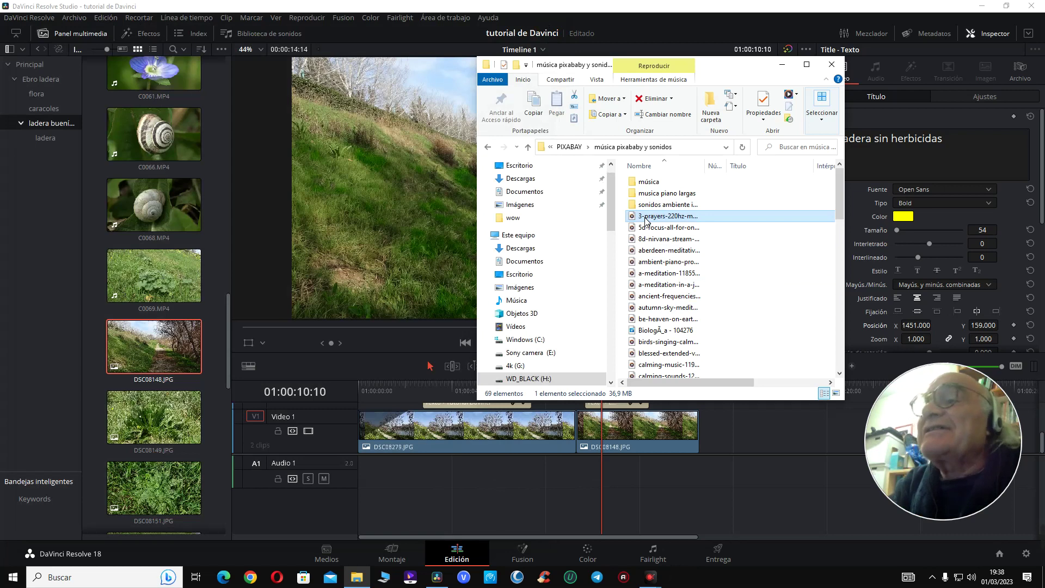
- Try to import the 3-prayers-220hz-meditation track from the File Explorer folder into the DaVinci Resolve media pool
drag(646, 220, 47, 324)
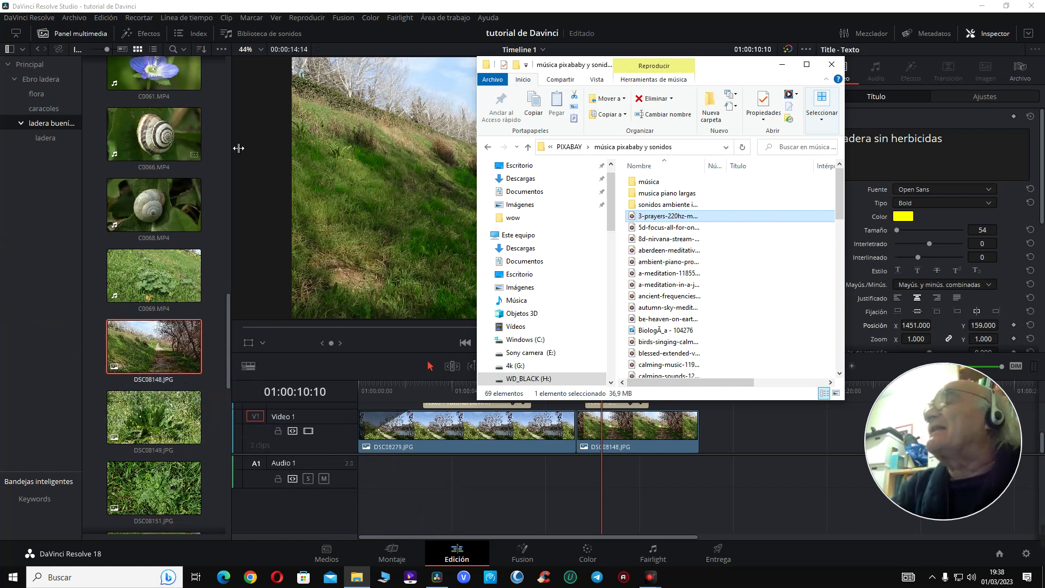
click(782, 64)
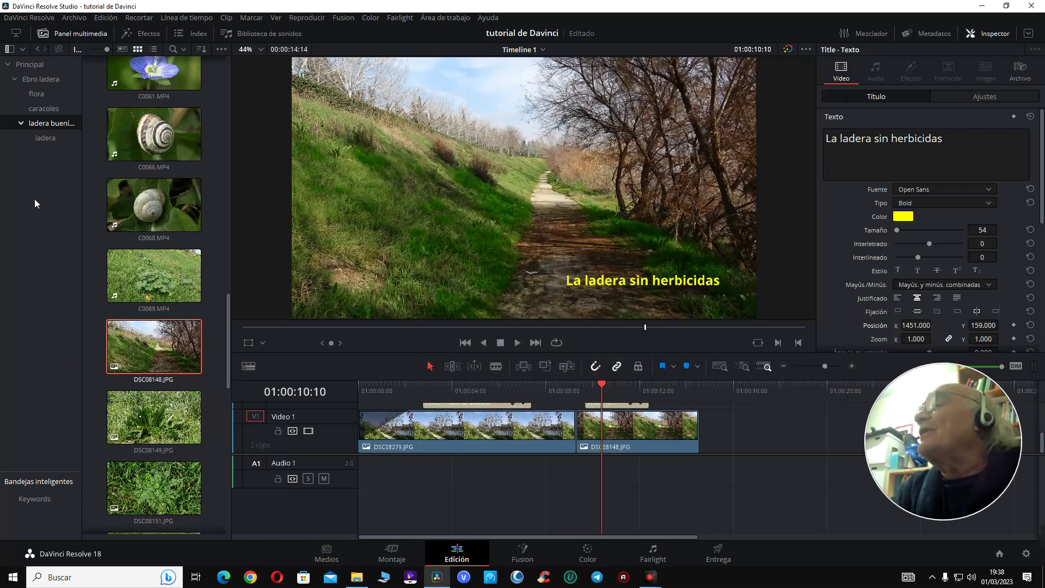
click(357, 578)
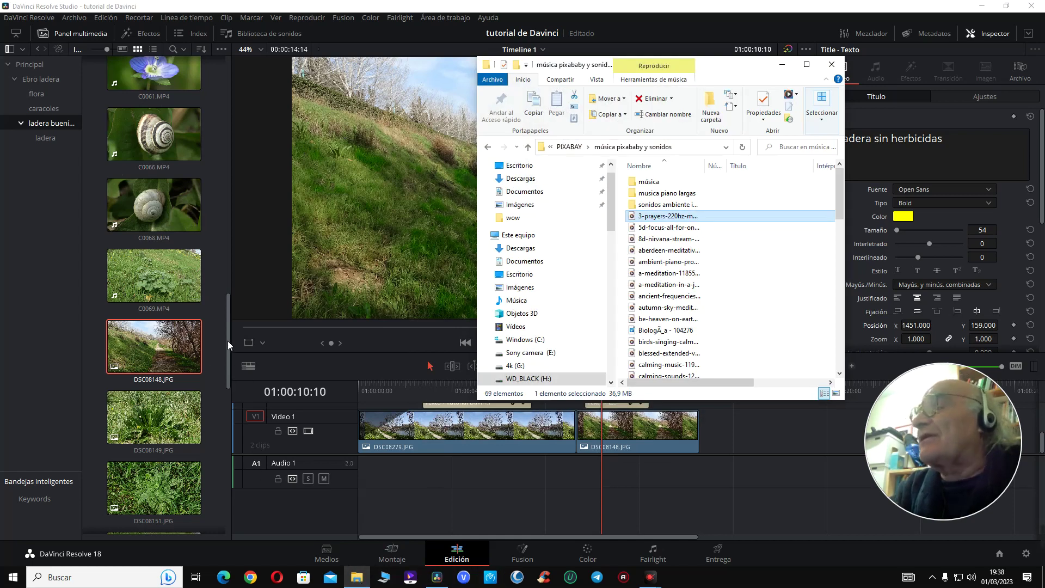
drag(228, 341, 222, 150)
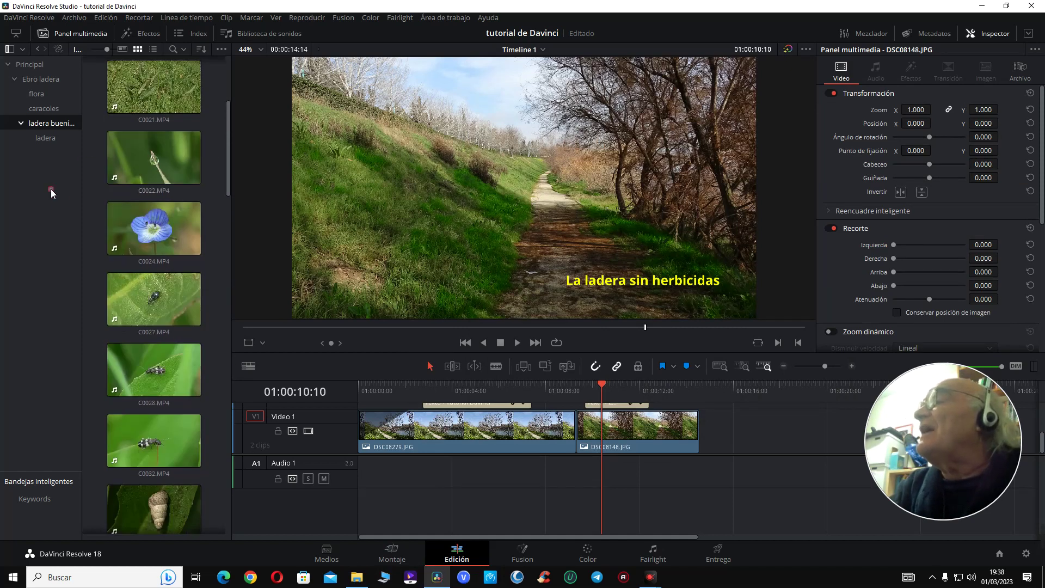
click(357, 577)
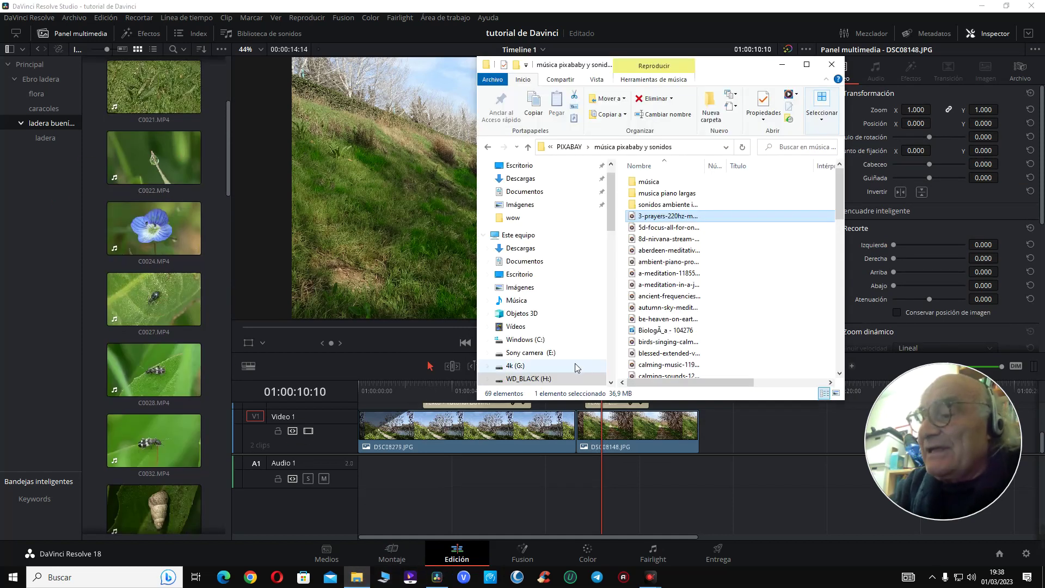
drag(666, 216, 60, 299)
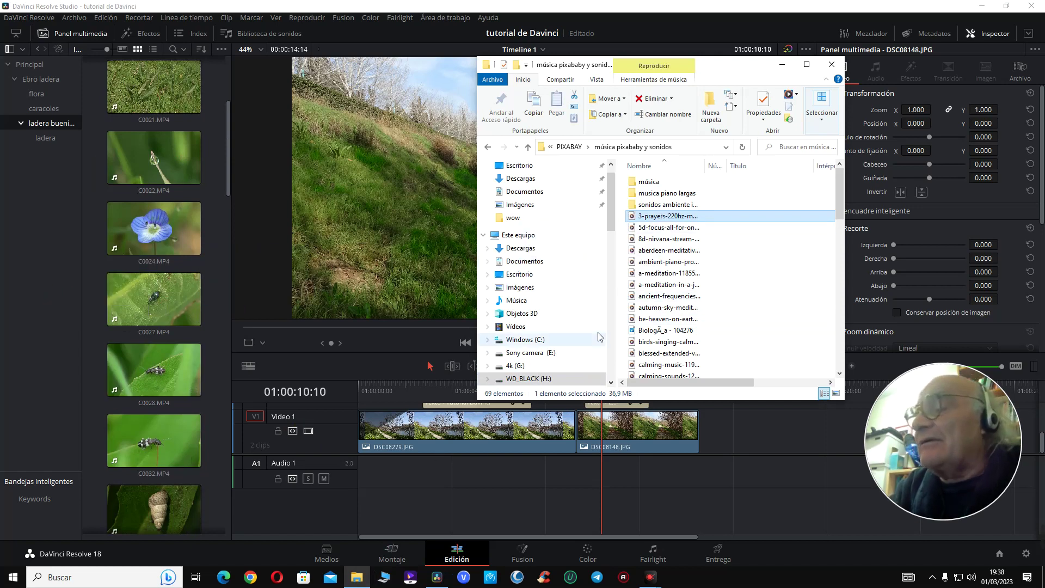
mouse_move(656, 216)
mouse_down()
mouse_move(590, 348)
mouse_move(396, 500)
mouse_move(624, 321)
mouse_move(659, 225)
mouse_up()
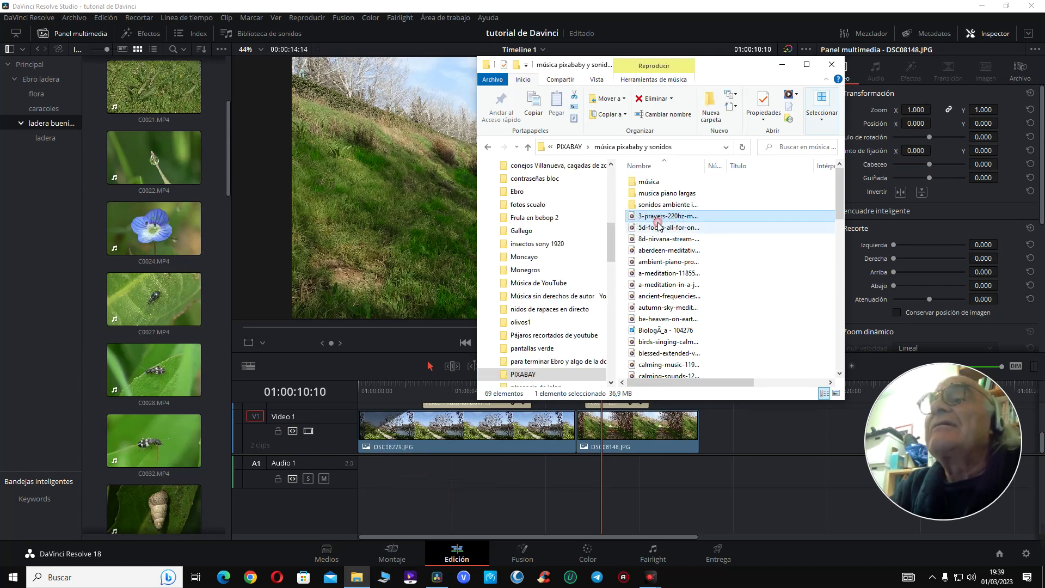
- Audition the 5d-focus-all-for-one track and the ambience-babbling-stream sound from the "sonidos ambiente insectos" folder
double_click(659, 227)
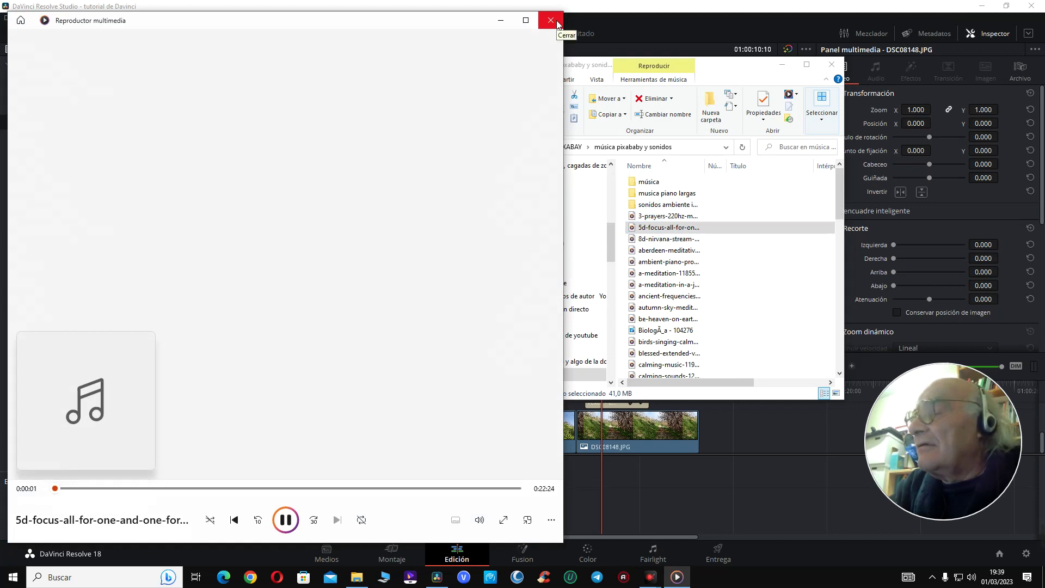
click(556, 22)
double_click(669, 204)
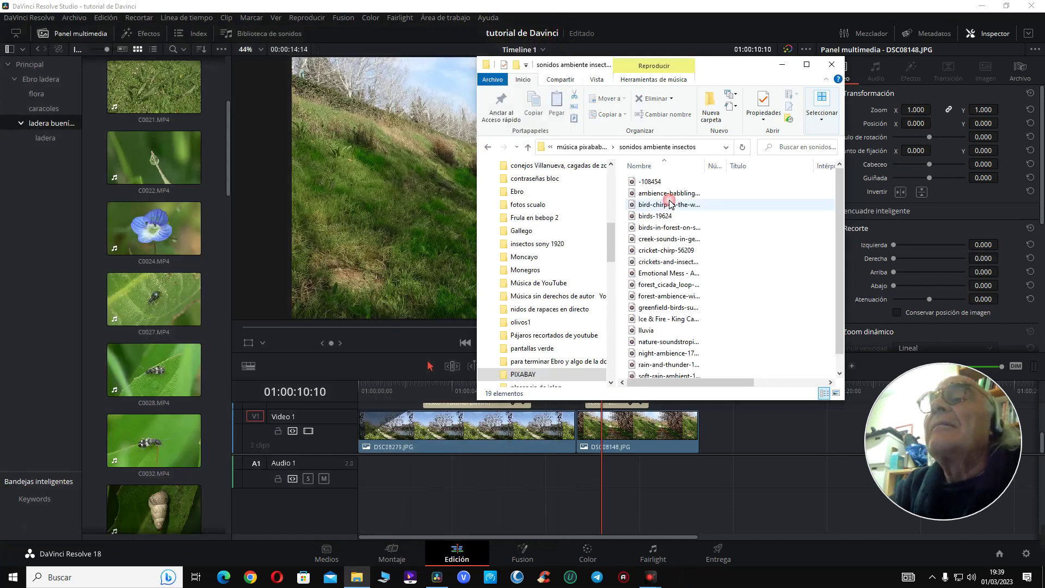
double_click(668, 194)
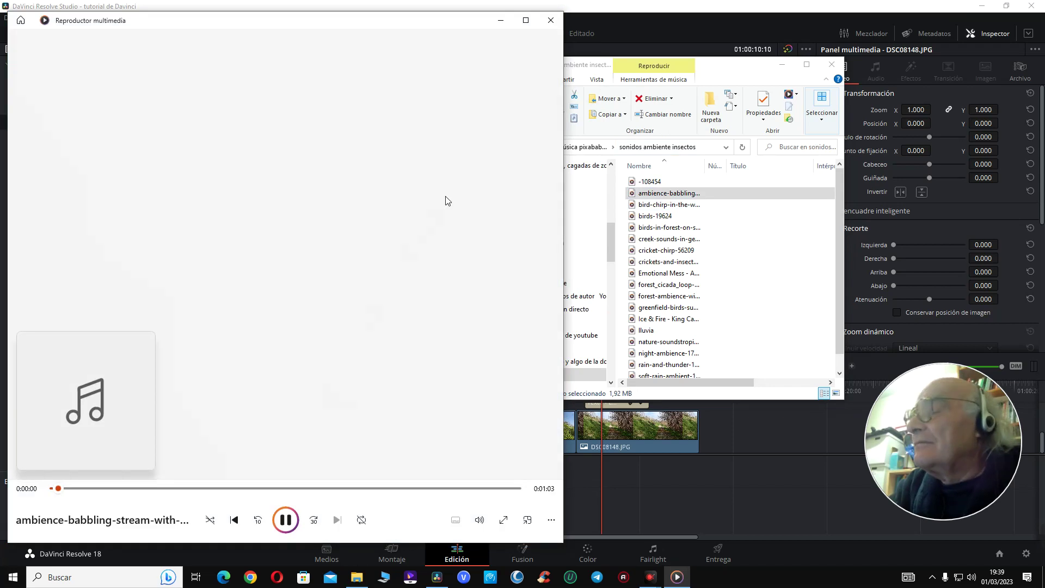
click(551, 20)
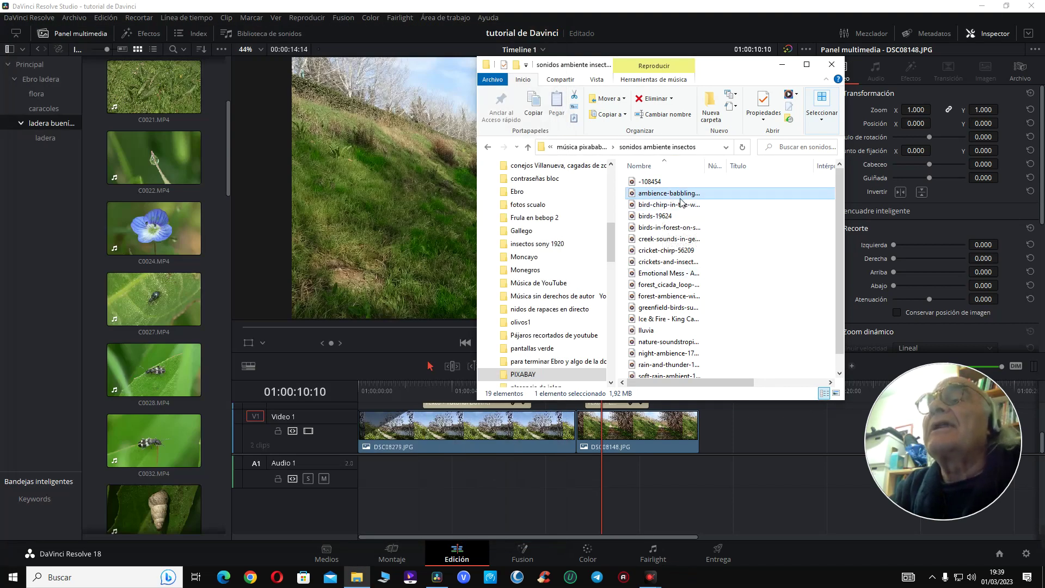
- Import the ambience-babbling-stream sound into the Principal bin and place it on Audio 1 at the start of the timeline
drag(678, 198, 41, 249)
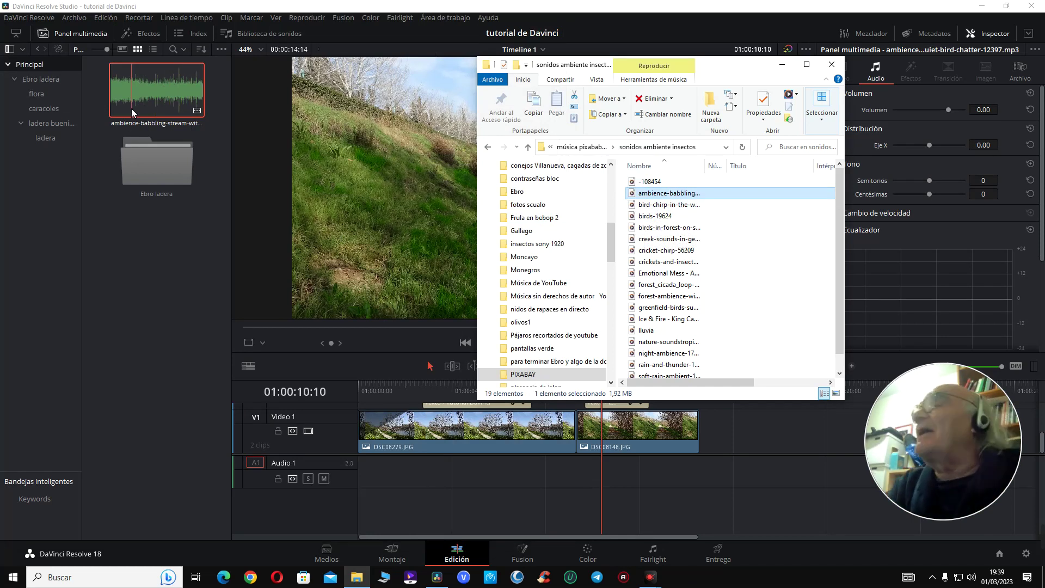
drag(132, 109, 103, 273)
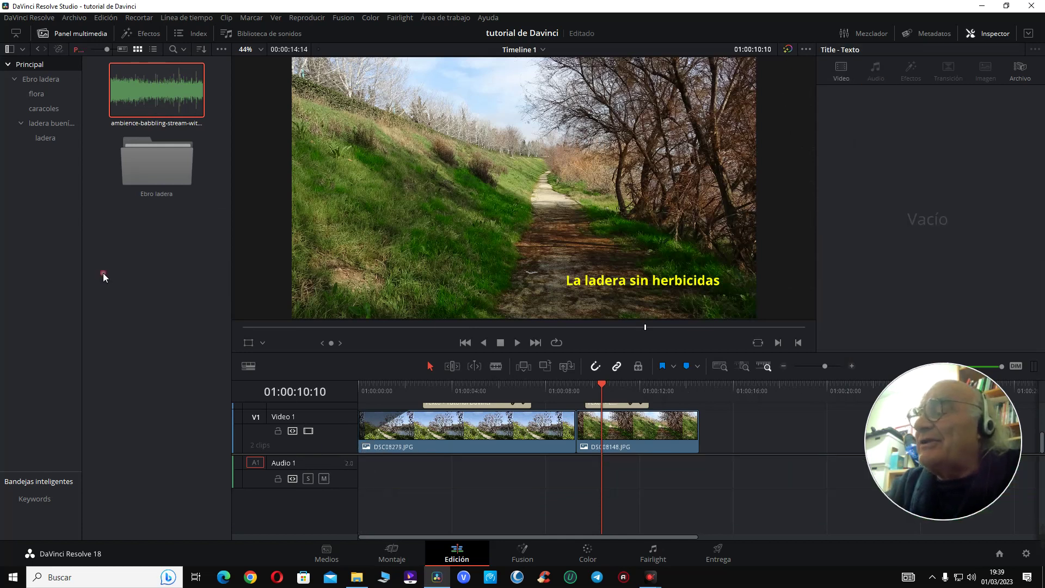
drag(177, 90, 384, 488)
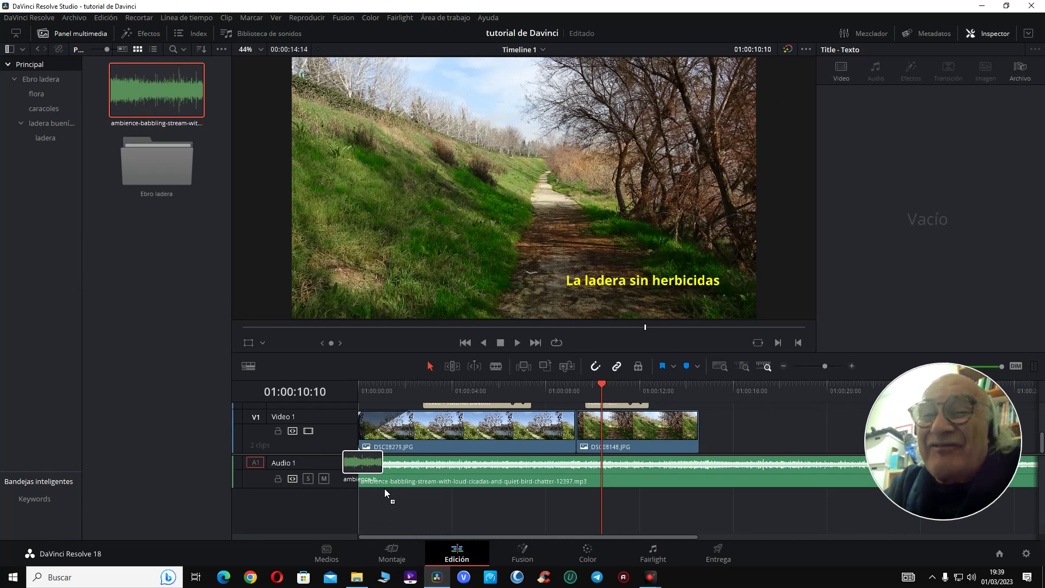
drag(385, 488, 384, 488)
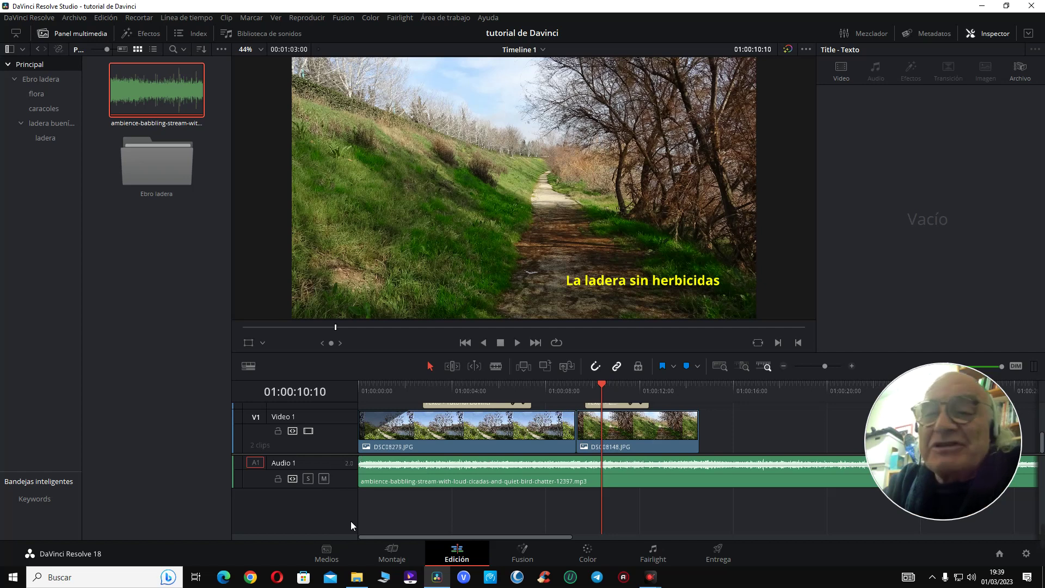
- Delete the timeline's empty tracks and move the ambience-babbling-stream clip down to a second audio track, Audio 2
right_click(298, 523)
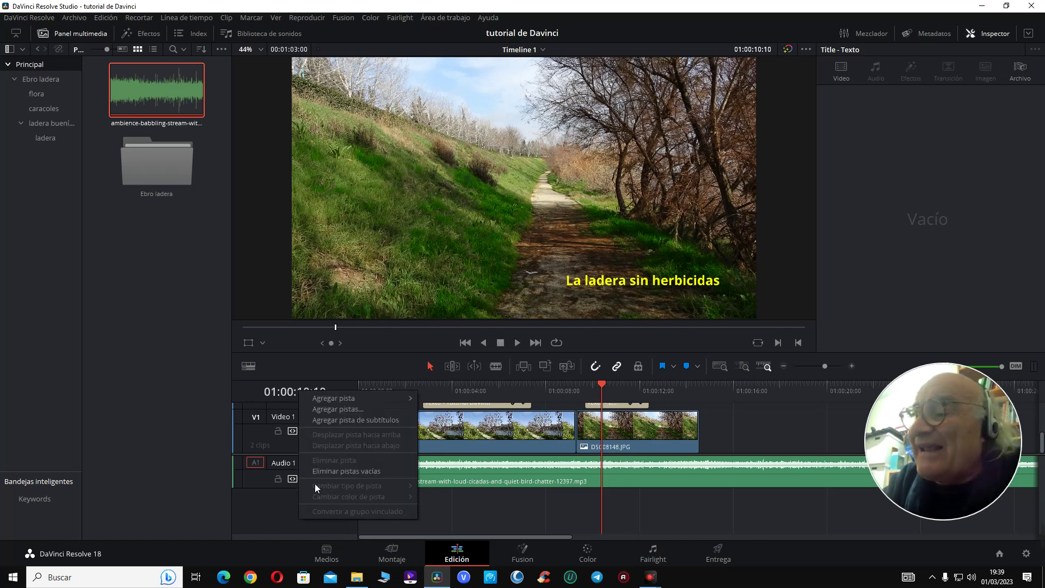
click(314, 466)
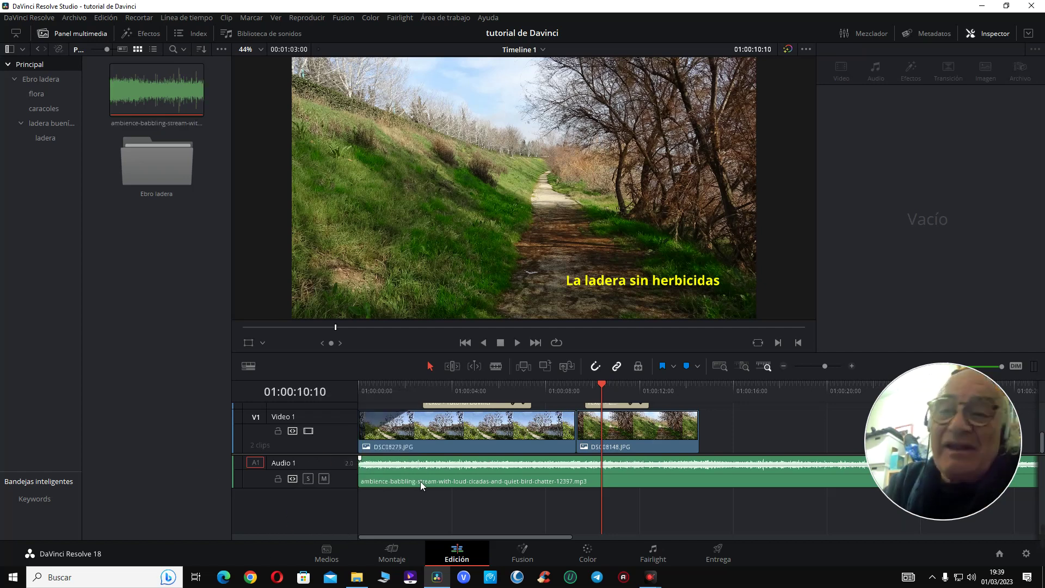
drag(444, 477, 442, 499)
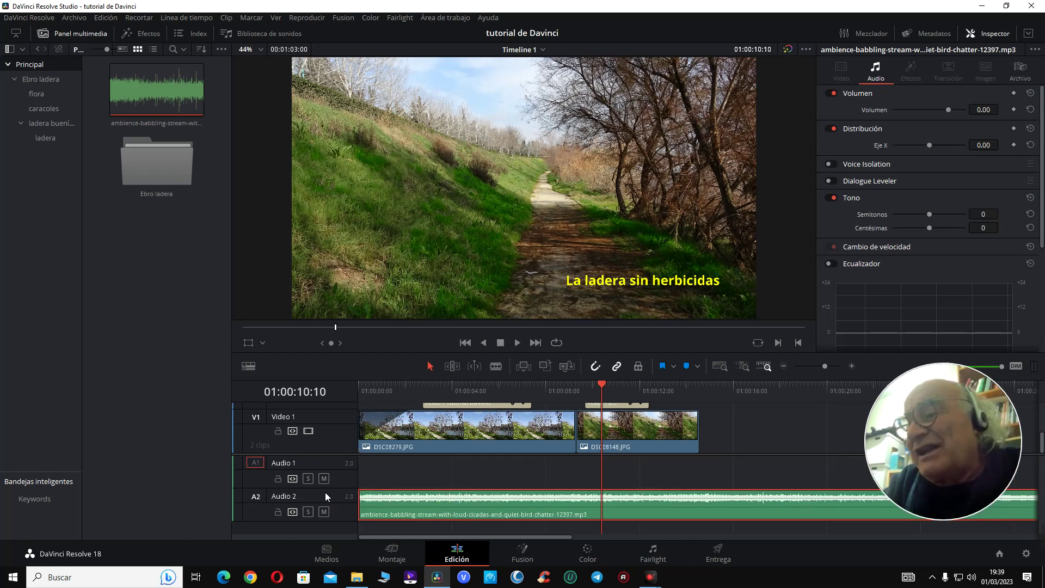
- Remove the surplus empty Audio 3 track below the ambience clip
mouse_move(457, 514)
mouse_down()
mouse_move(456, 538)
mouse_move(459, 505)
mouse_up()
click(439, 524)
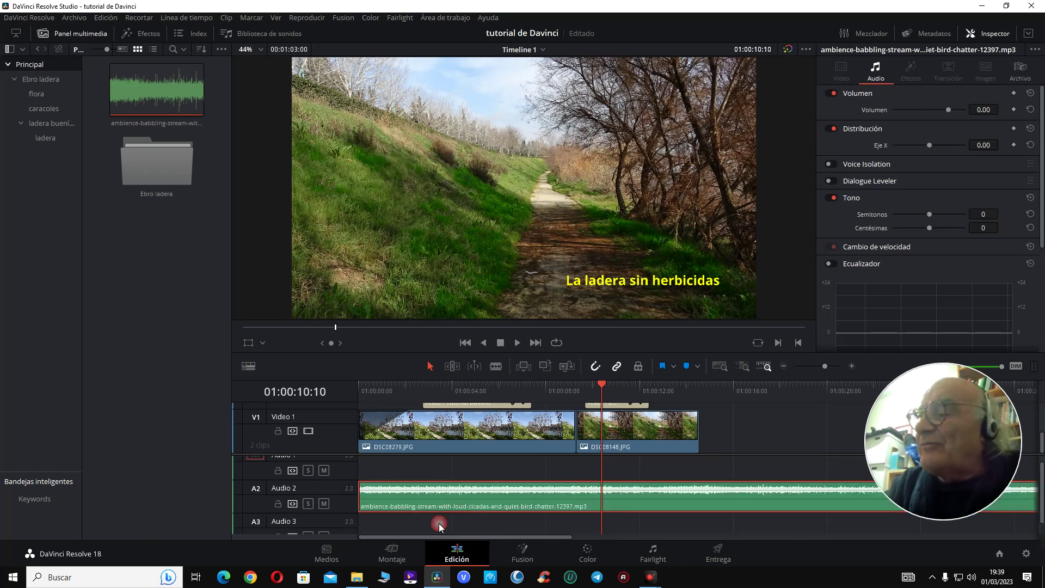
right_click(324, 518)
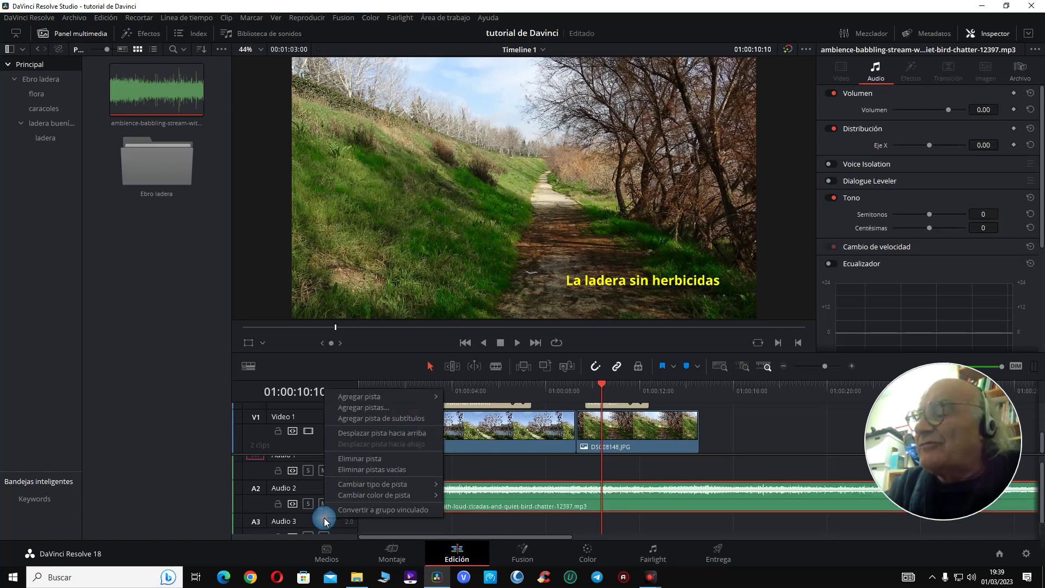
click(371, 468)
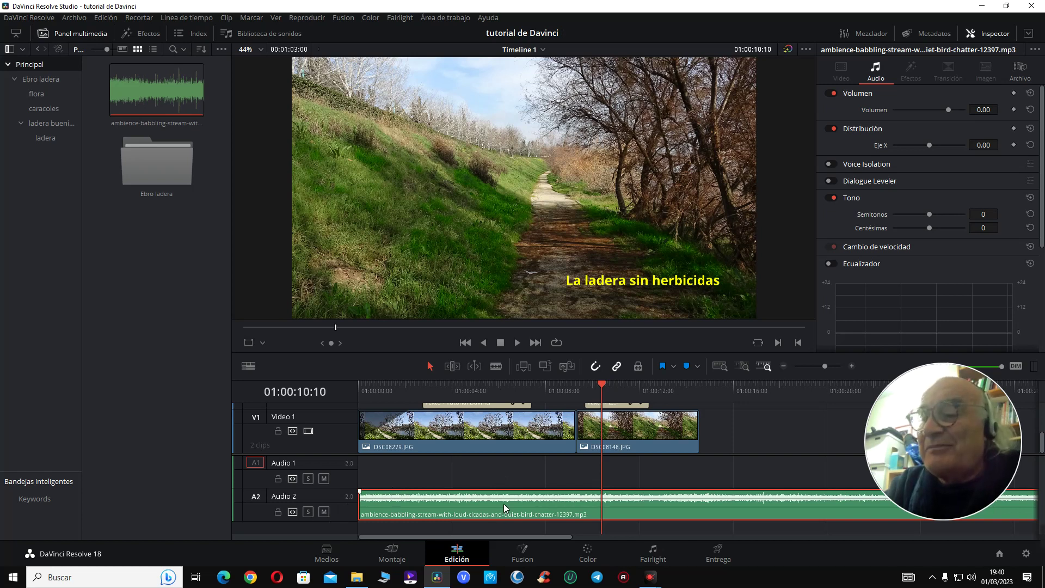
- Add a short fade-in to the beginning of the ambience-babbling-stream clip on Audio 2
mouse_move(504, 510)
mouse_down()
mouse_move(500, 483)
mouse_move(501, 513)
mouse_up()
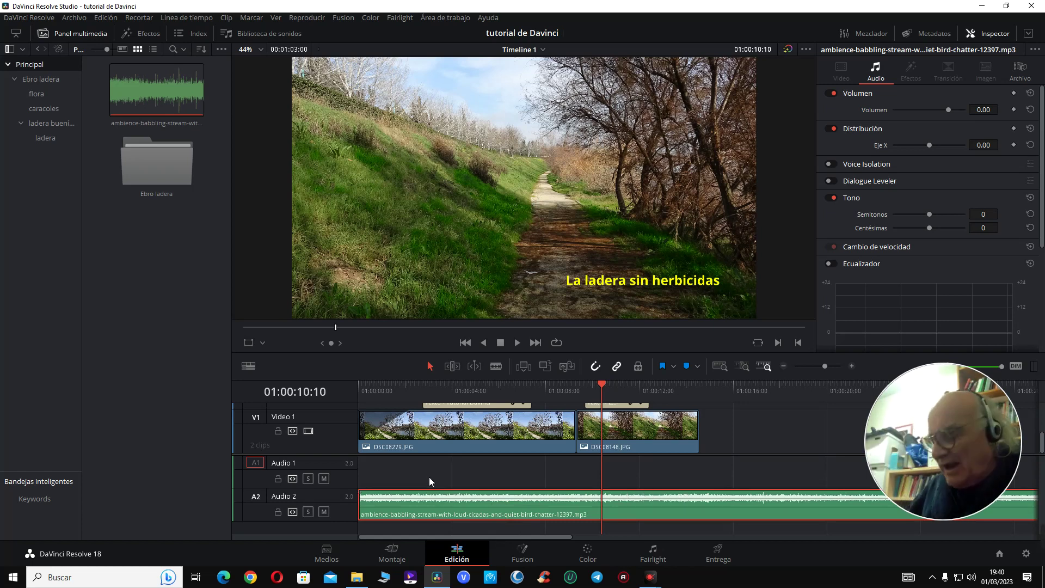
key(Home)
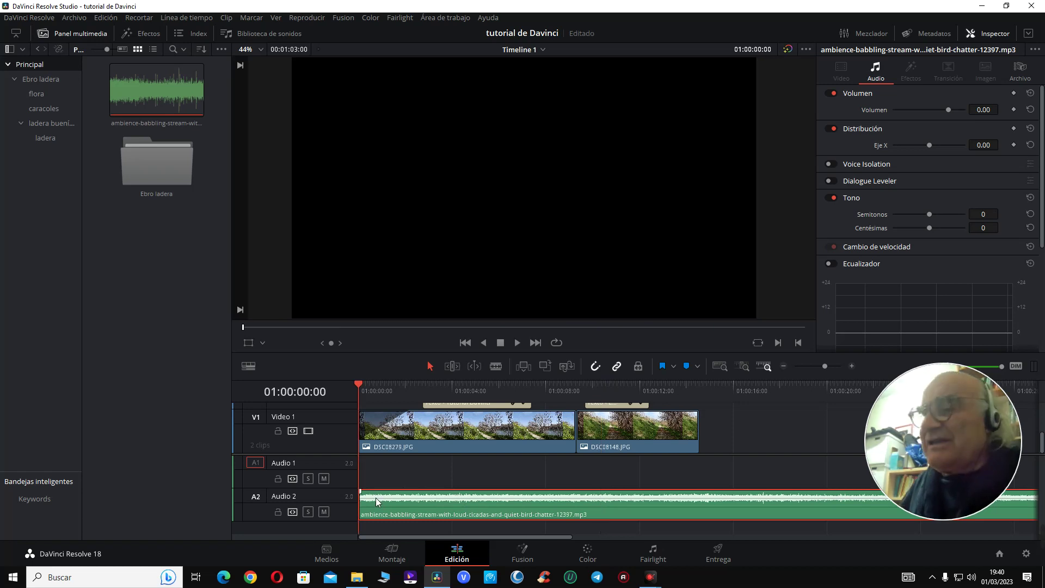
drag(361, 493, 370, 492)
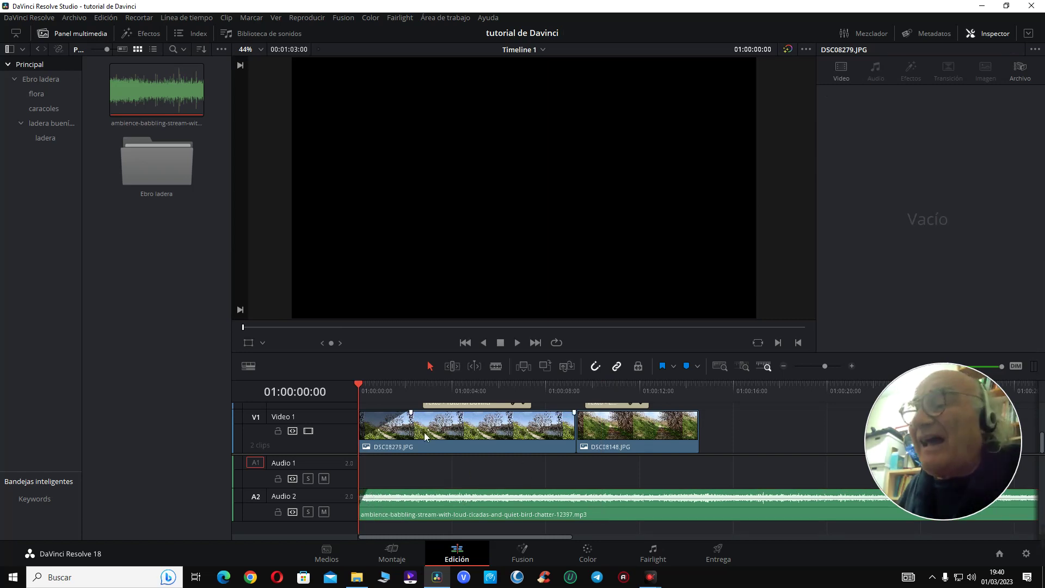
- Play the timeline from its start through the first title and into the second photo to check the ambience sound
drag(416, 382, 423, 373)
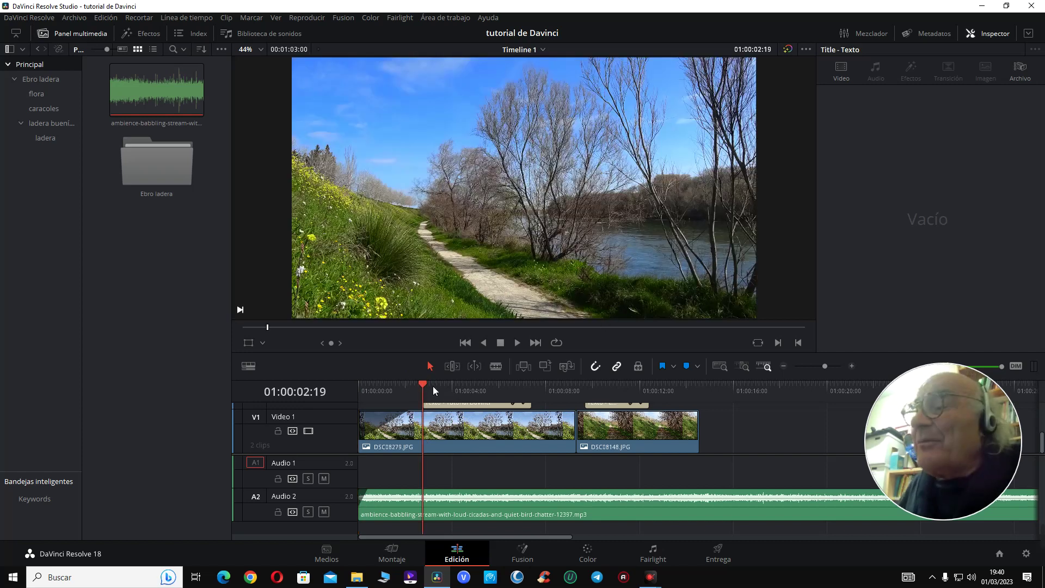
key(Home)
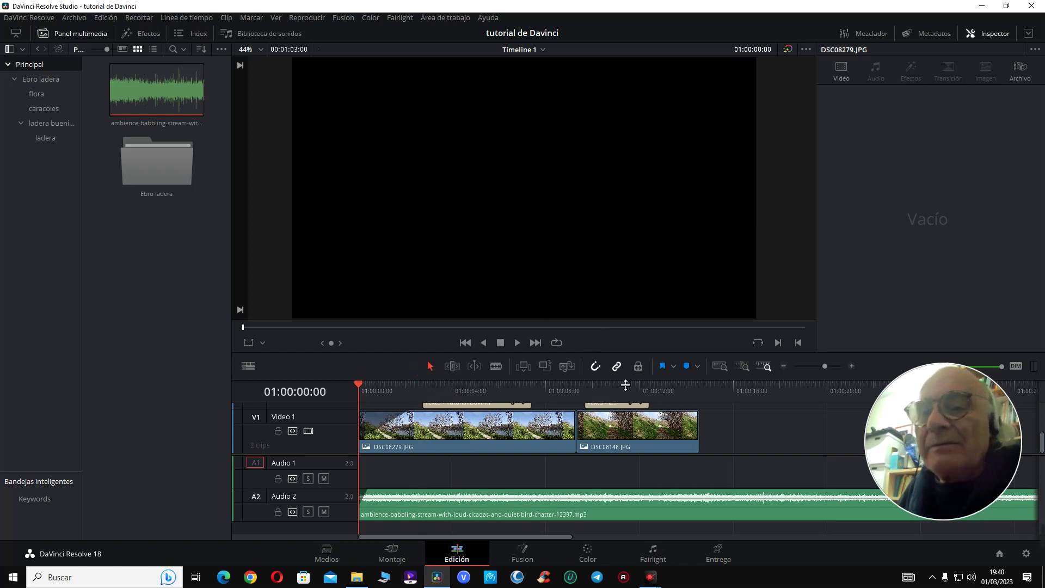
key(space)
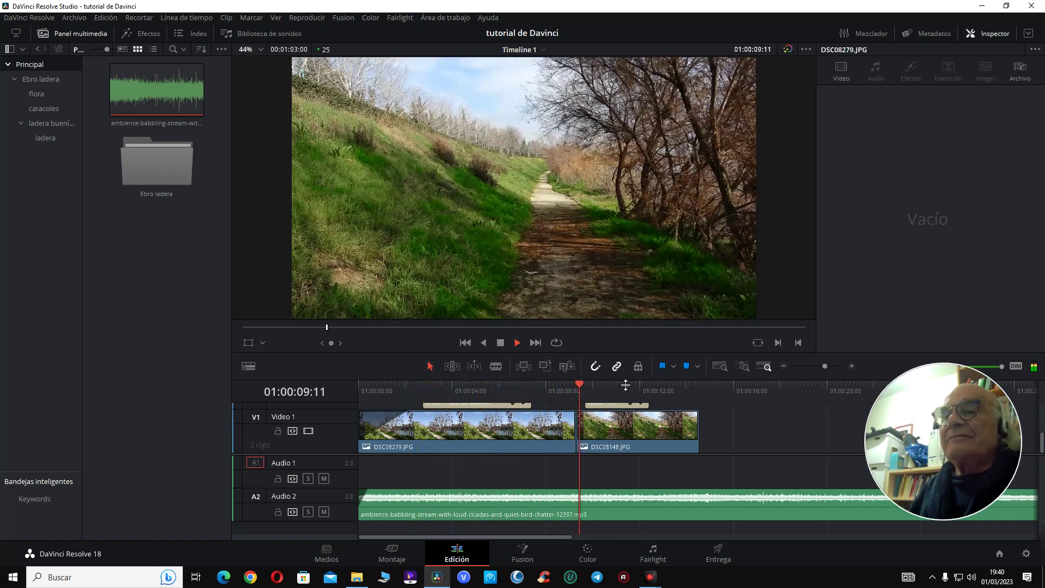
key(space)
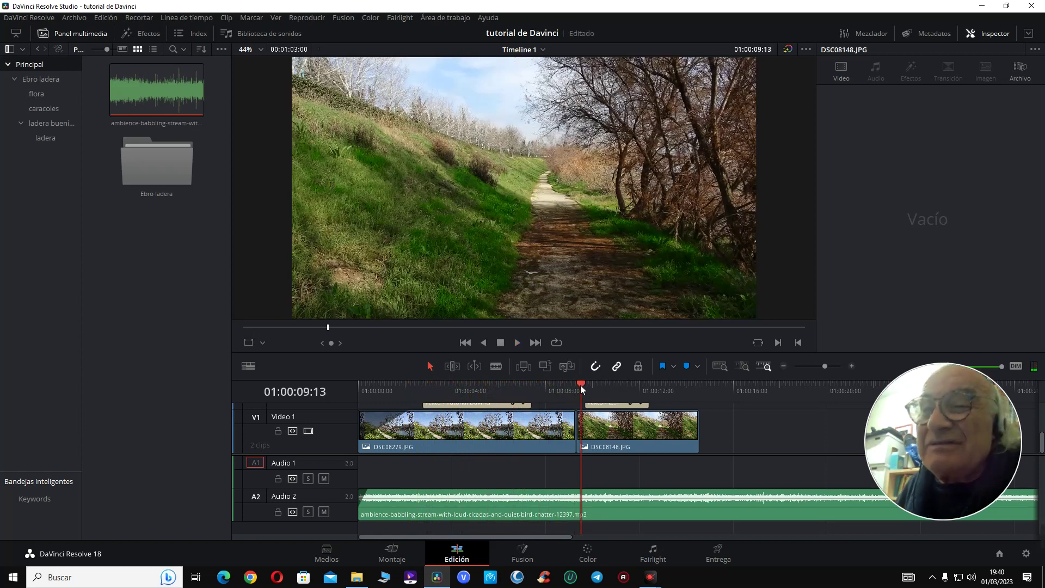
drag(560, 389, 554, 387)
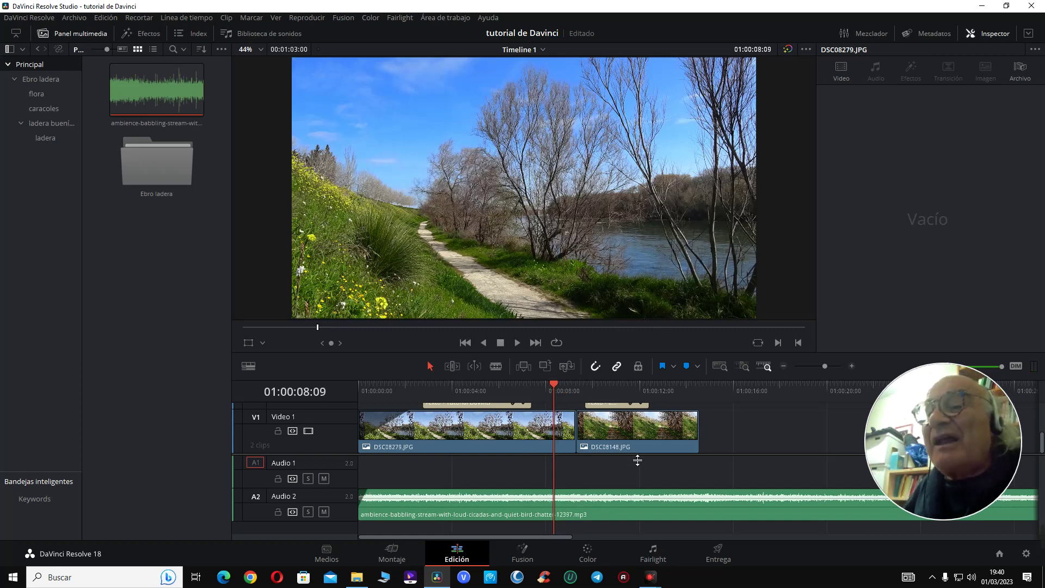
- Switch to File Explorer and preview the ambiant-relax-sounds-10621 and ambient-piano-meditation tracks in the musica piano largas folder
scroll(635, 460, down, 2)
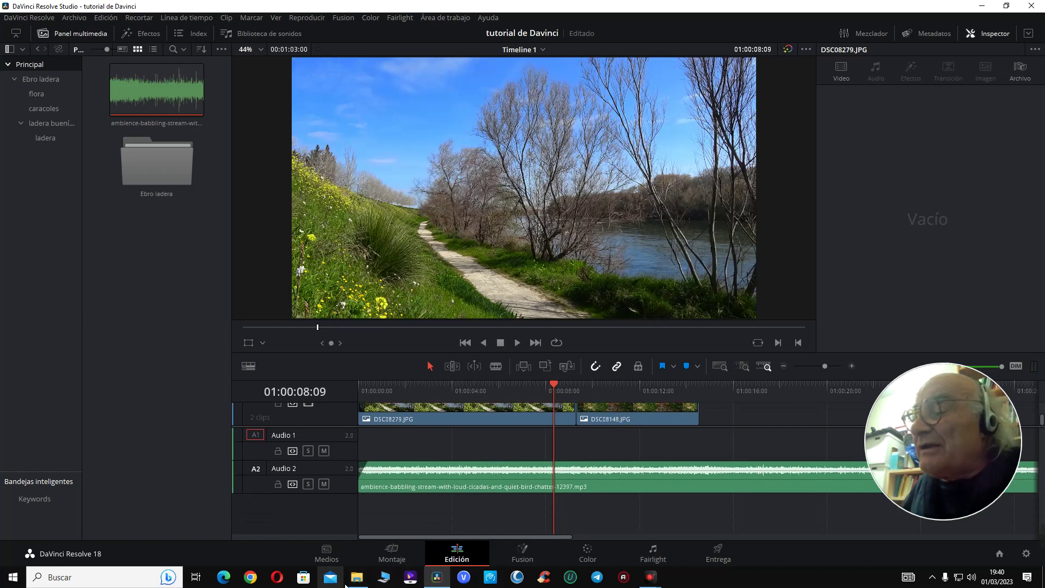
click(356, 577)
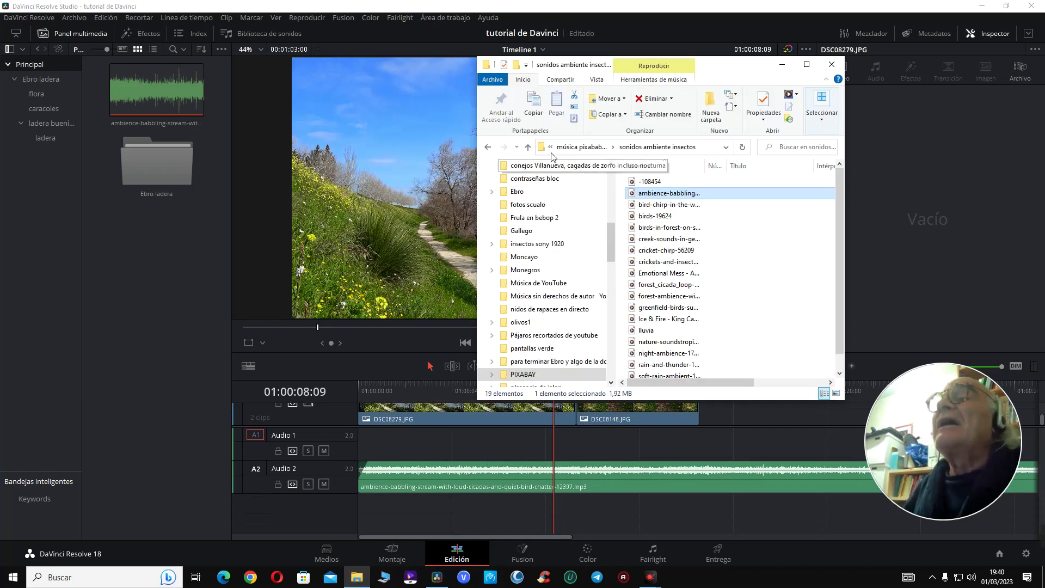
click(527, 147)
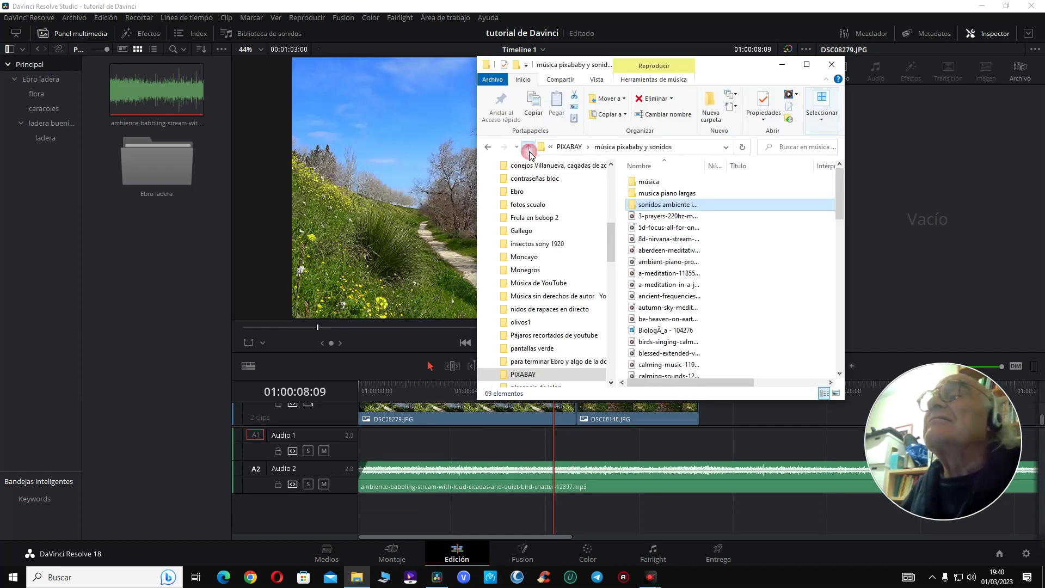
double_click(651, 193)
double_click(633, 182)
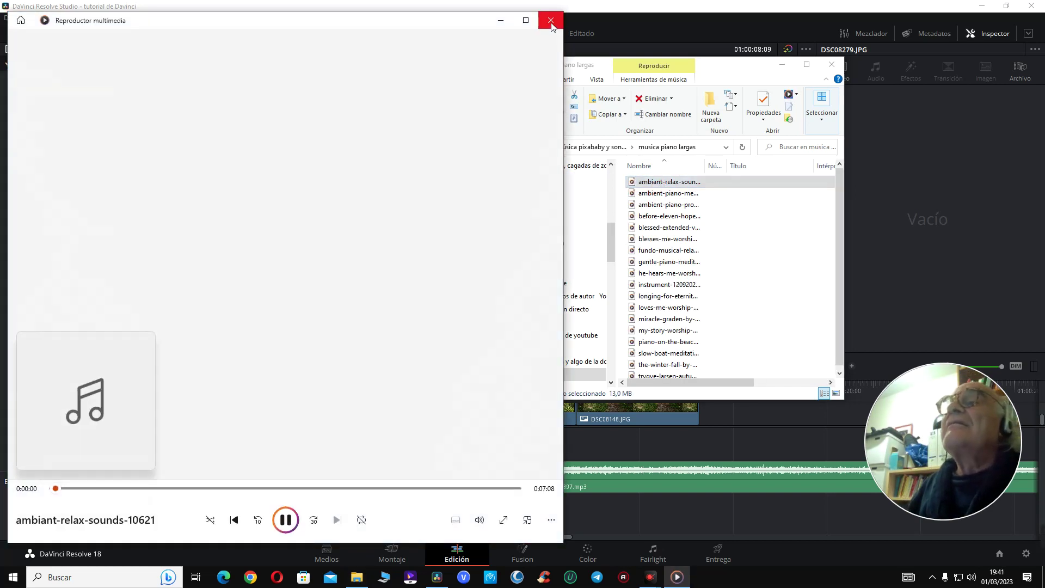
double_click(664, 193)
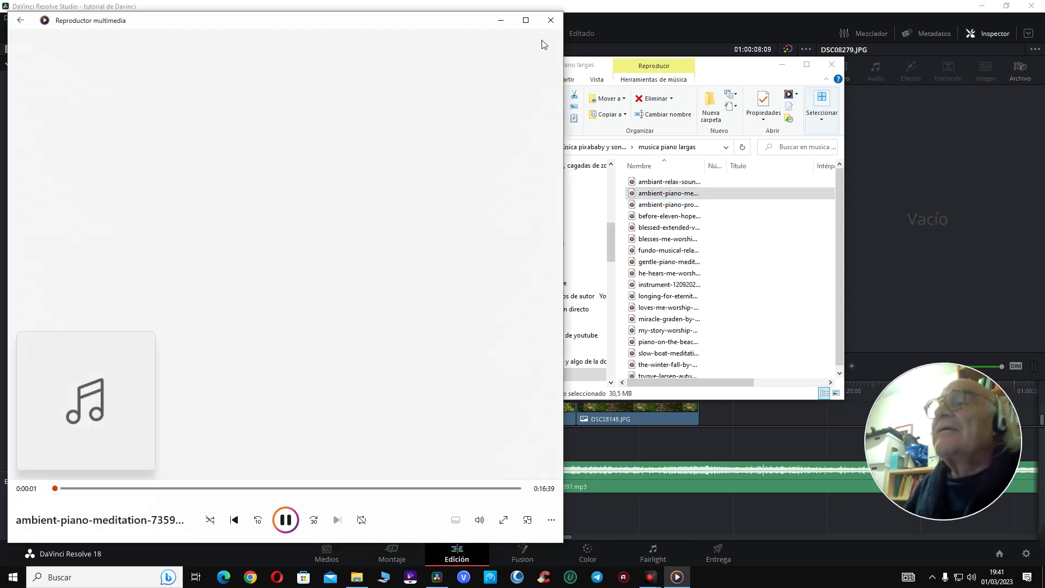
click(550, 21)
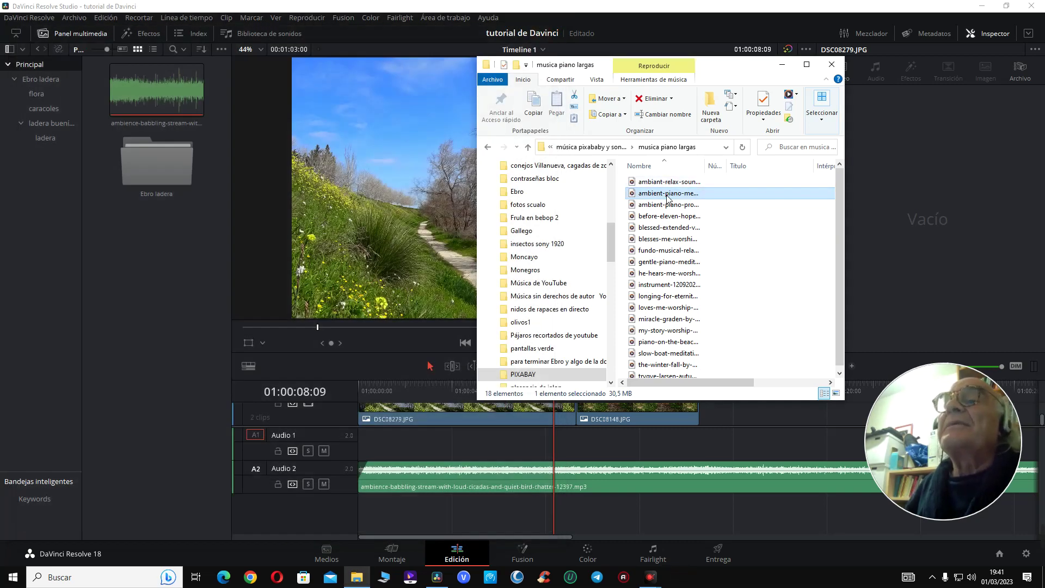
- Try to import the ambient-piano-meditation, gentle-piano and longing-for tracks into the project's bin list, previewing the he-hears-me track as well
drag(669, 195, 57, 315)
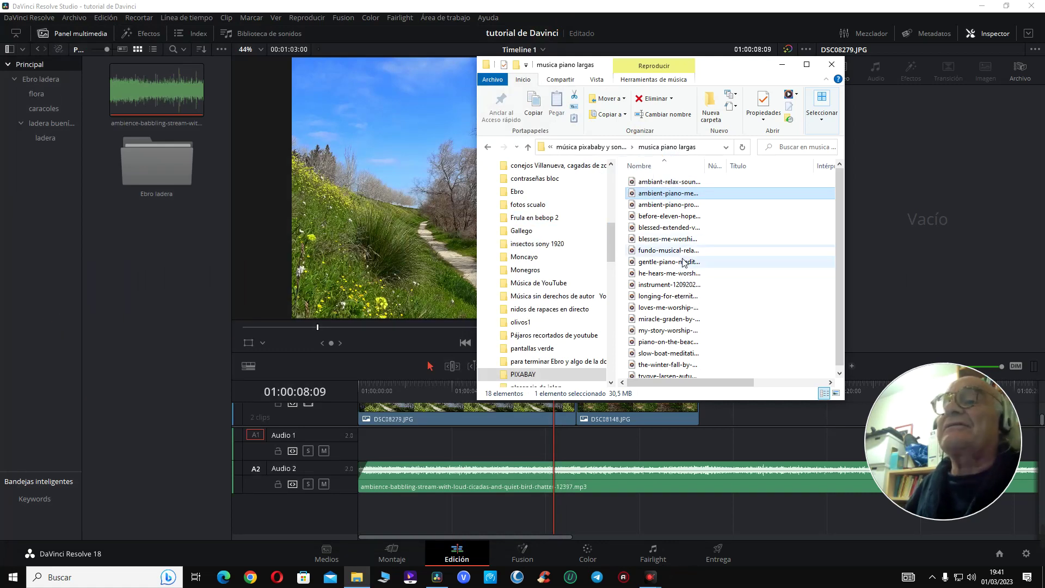
drag(669, 261, 38, 312)
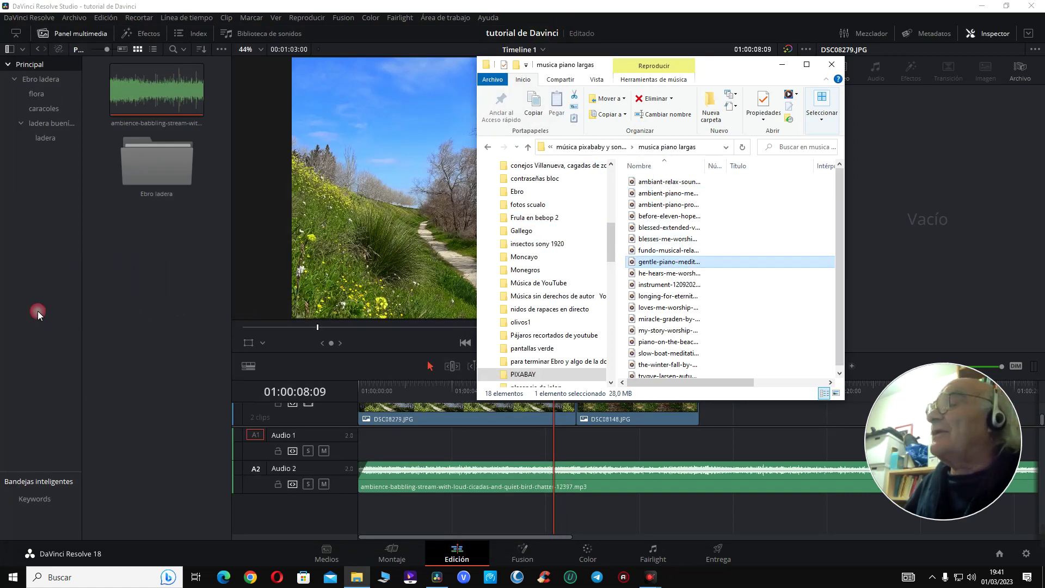
double_click(664, 273)
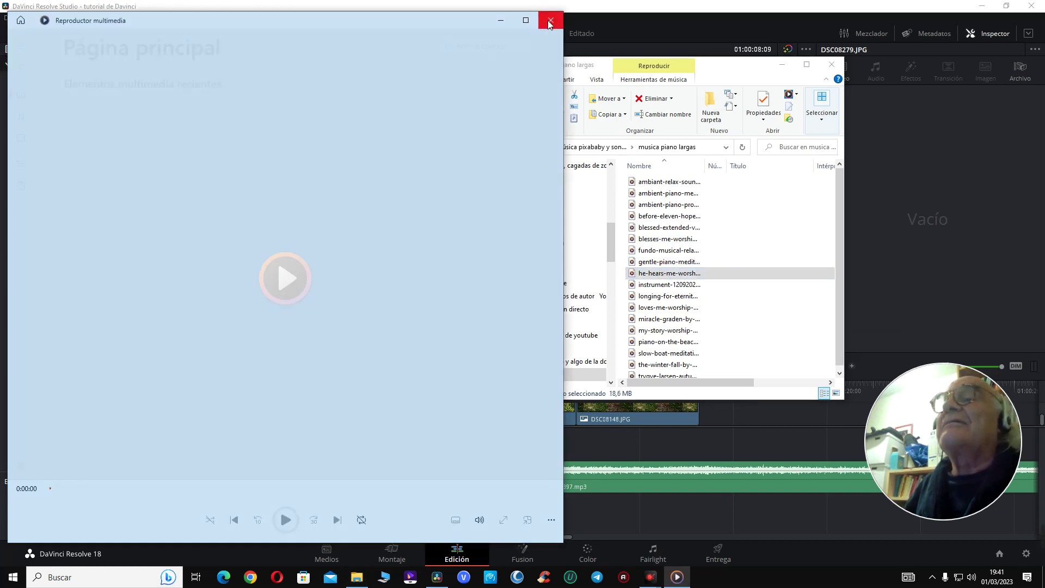
click(550, 21)
drag(668, 295, 57, 322)
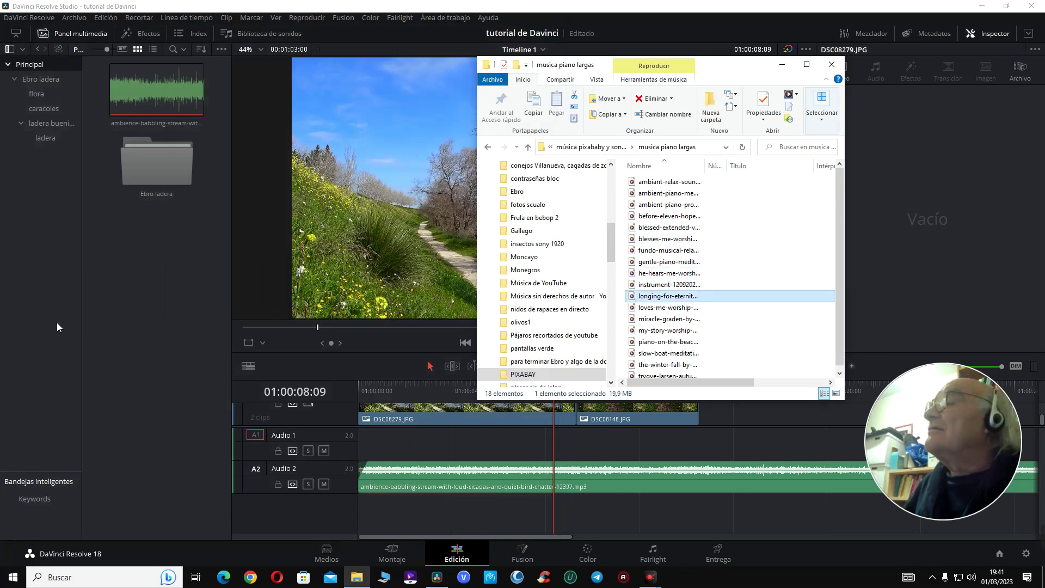
- Go to the música folder inside música pixababy y sonidos and preview the 5-islamic-background-sounds track
click(529, 147)
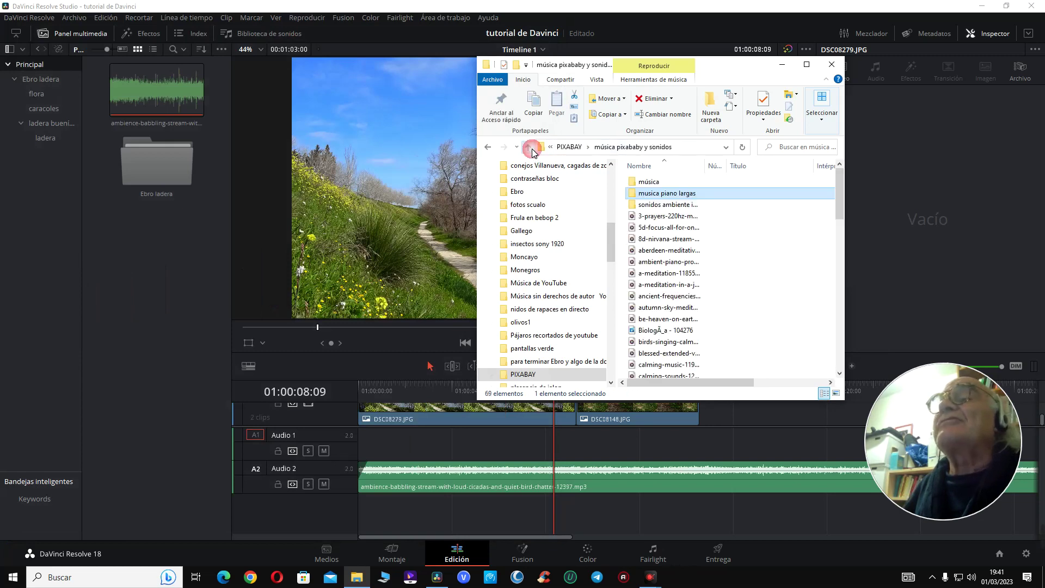
double_click(662, 184)
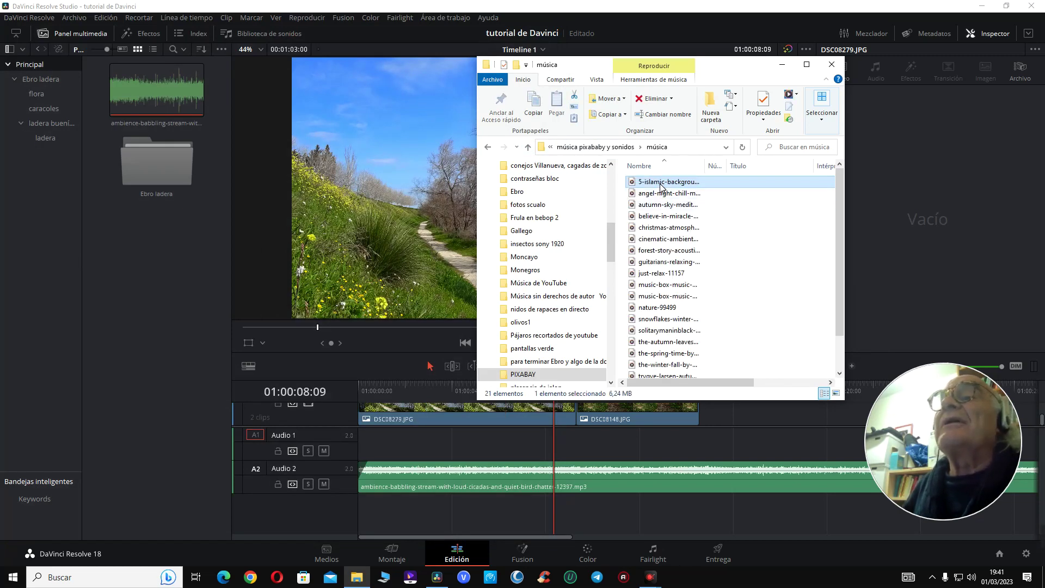
double_click(661, 183)
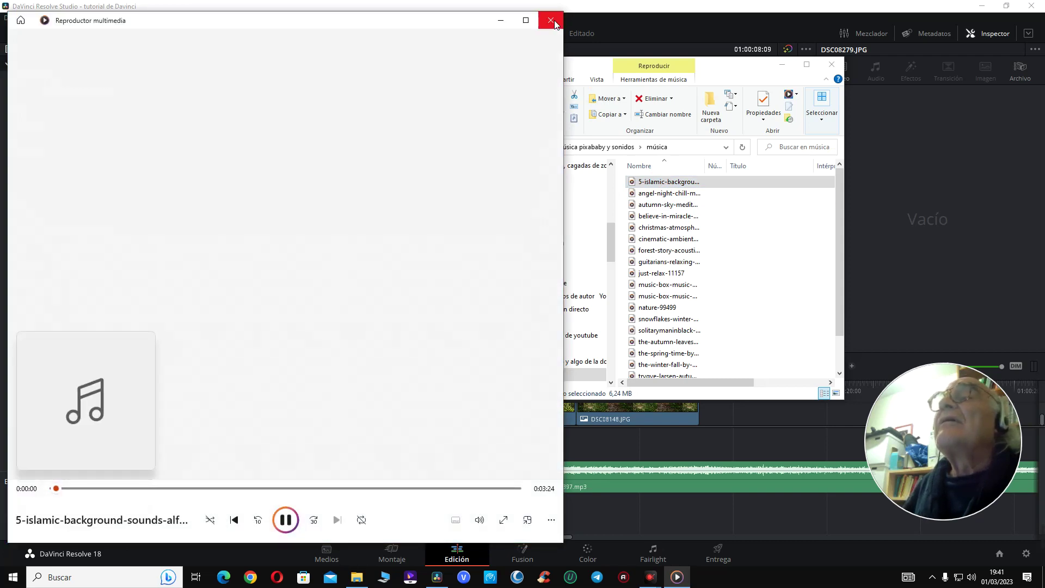
click(550, 19)
click(648, 181)
- Preview the autumn-sky-meditation-7618 track and import it into the Principal bin of the DaVinci Resolve project
double_click(665, 204)
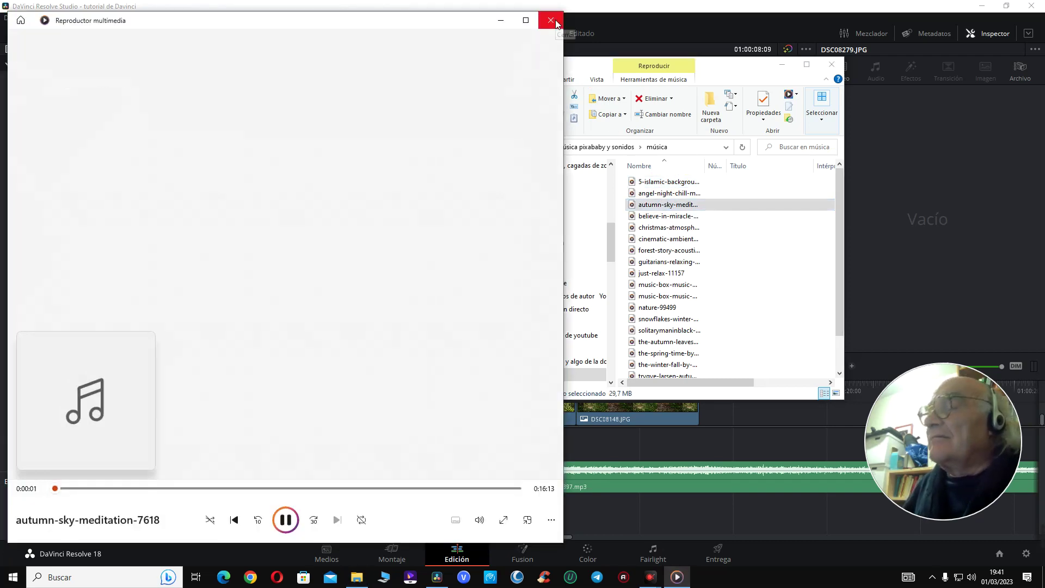
click(551, 20)
drag(666, 205, 58, 237)
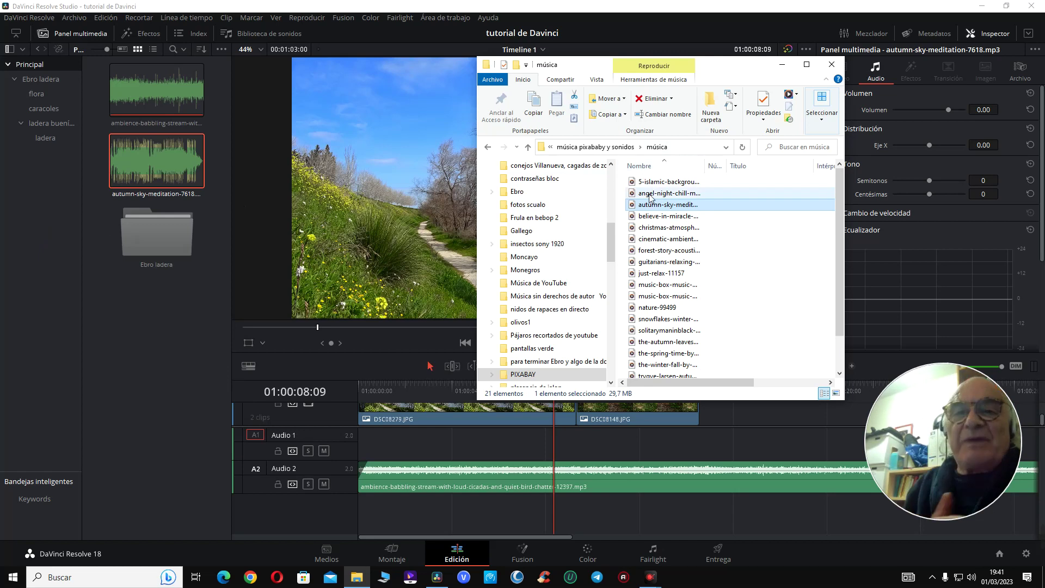
click(760, 66)
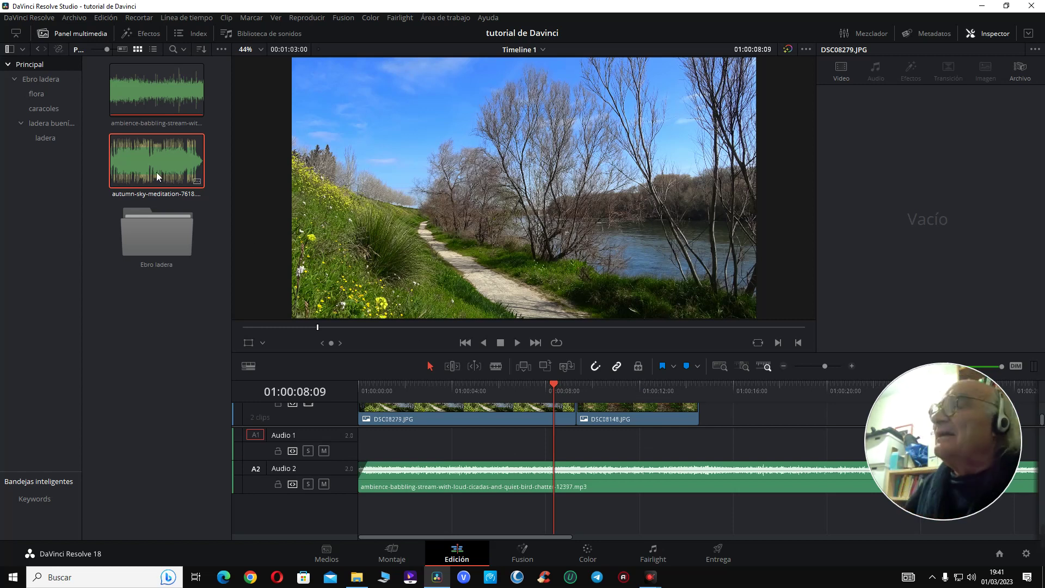
- Add autumn-sky-meditation-7618 at the timeline start and arrange the audio with the music on Audio 2 and the ambience clip on Audio 3
drag(155, 158, 361, 519)
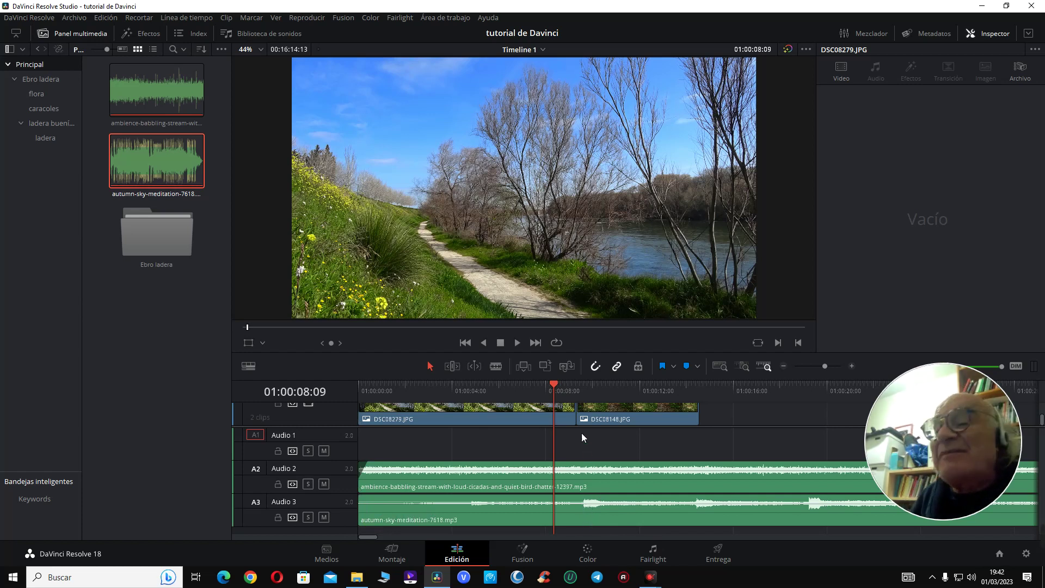
scroll(710, 432, up, 2)
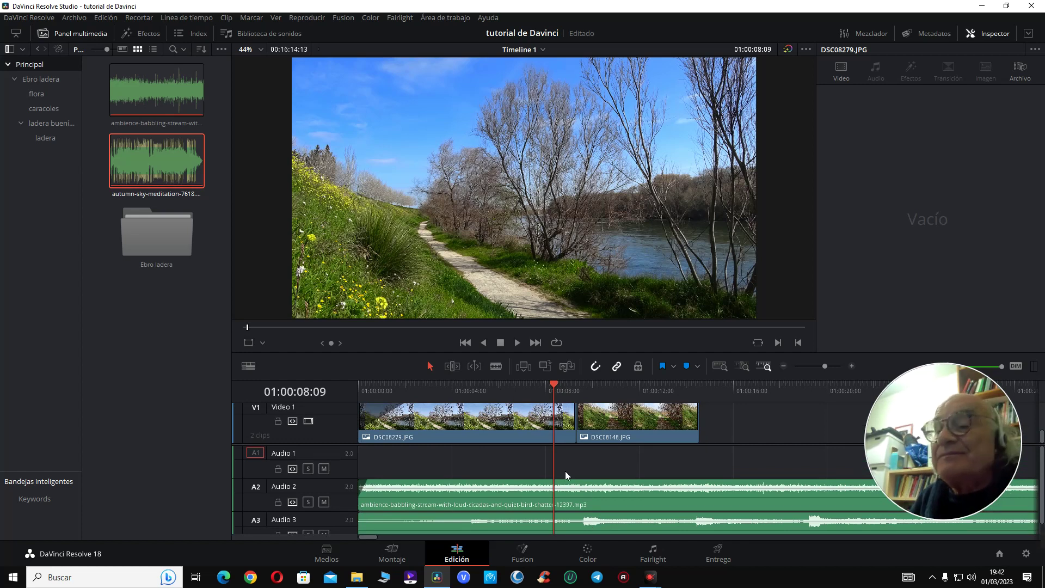
drag(566, 507, 570, 473)
click(608, 533)
drag(608, 532, 593, 515)
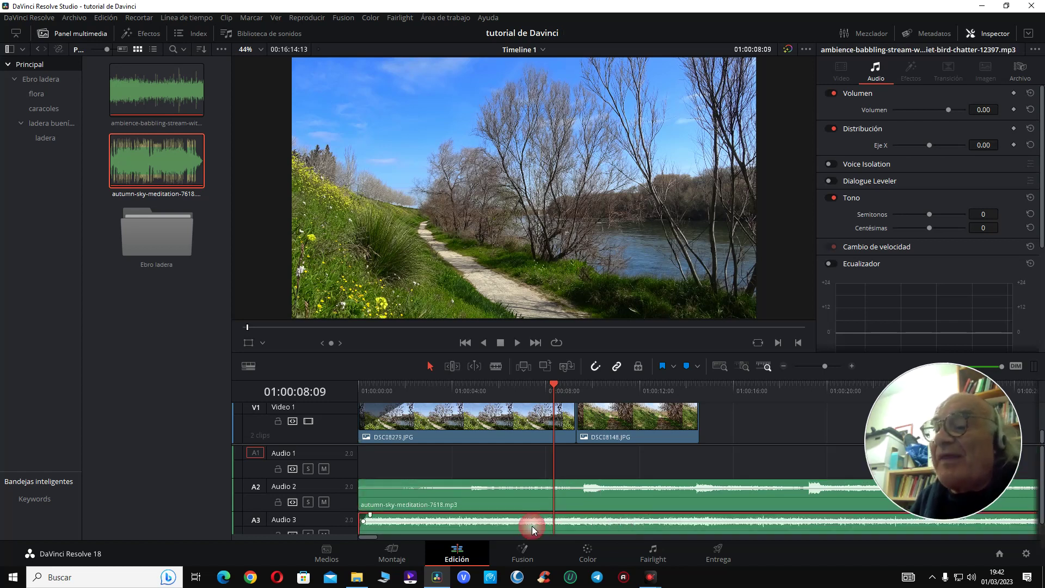
- Play the first second of the timeline to check the music and ambience together
key(Home)
key(space)
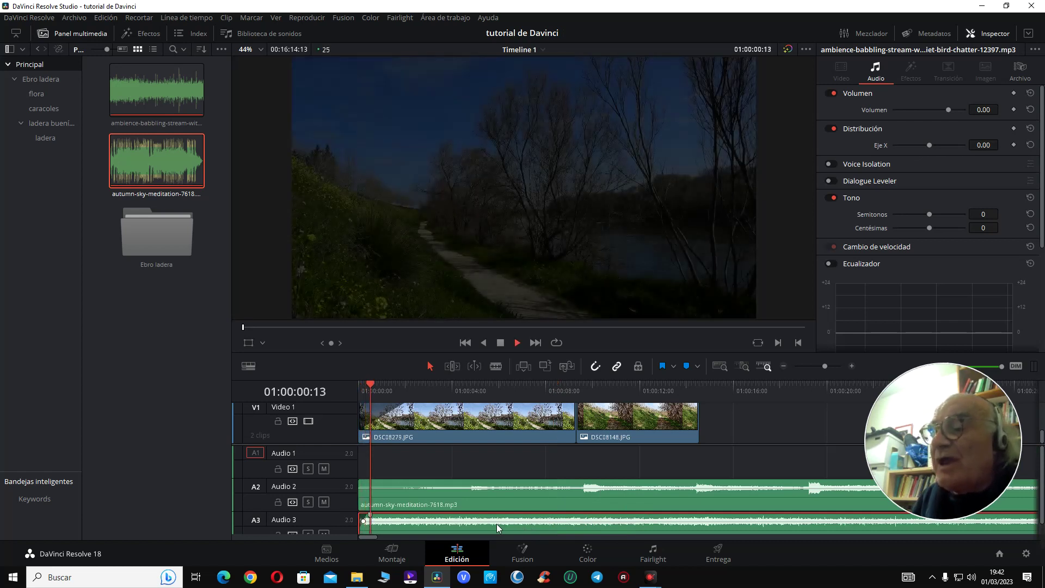
key(space)
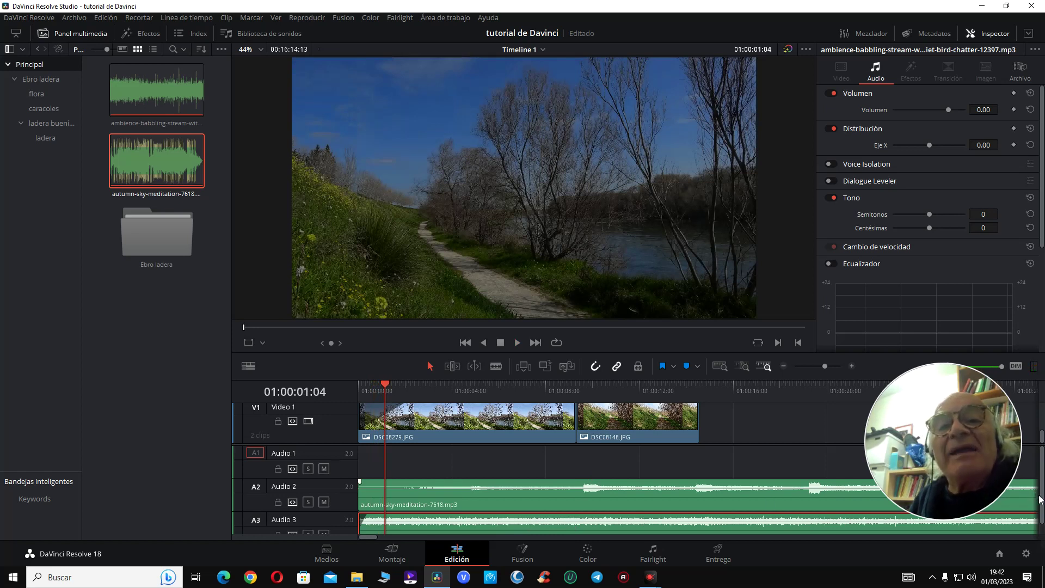
- Raise the ambience clip's volume on Audio 3 to about 2.27 dB and play the first photo to hear the mix
scroll(1039, 499, down, 1)
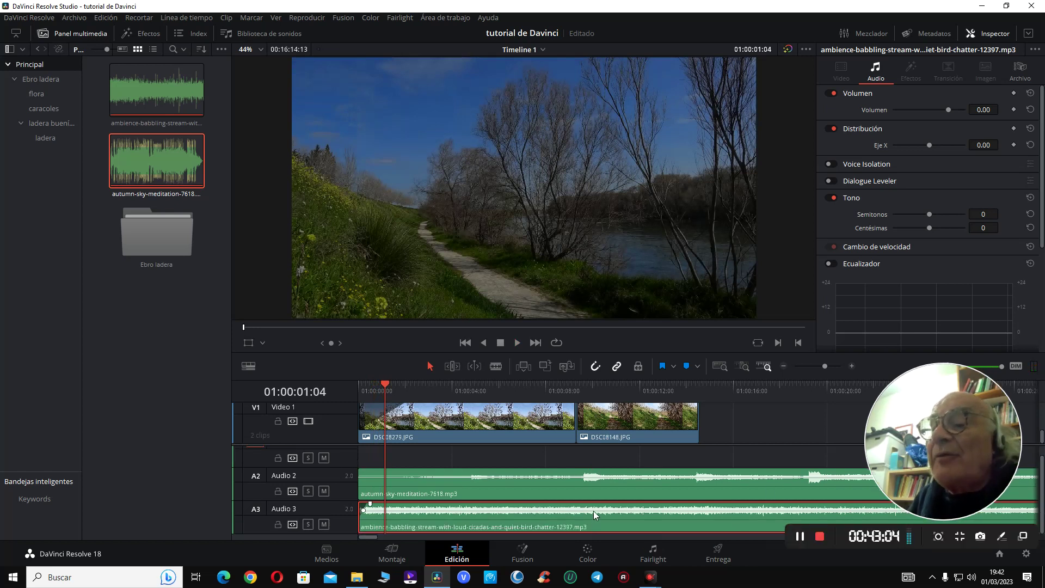
drag(595, 515, 593, 510)
key(space)
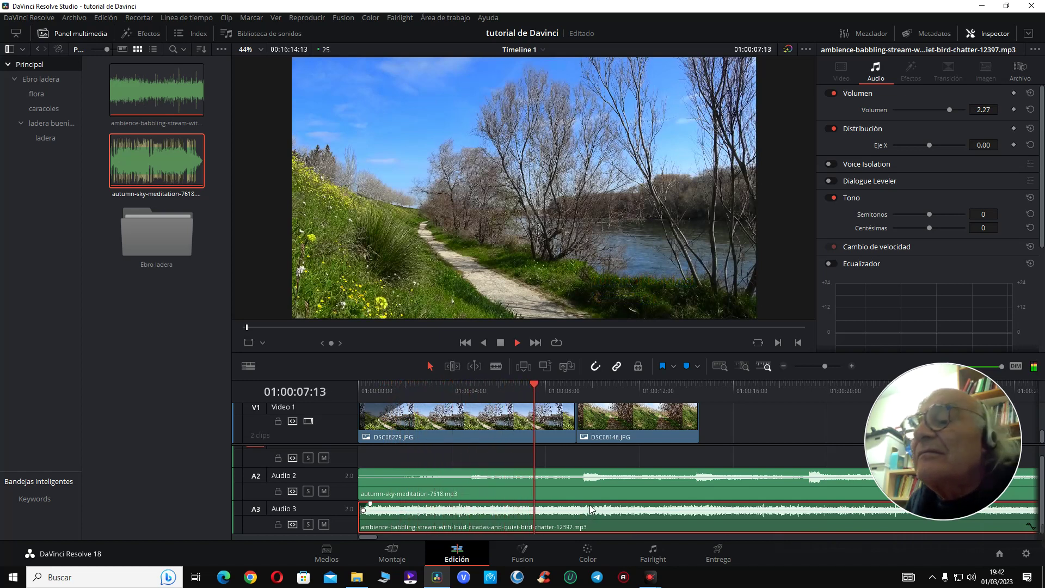
key(space)
- Play on into the second photo and lower the ambience clip's volume to about -25 dB
mouse_move(591, 511)
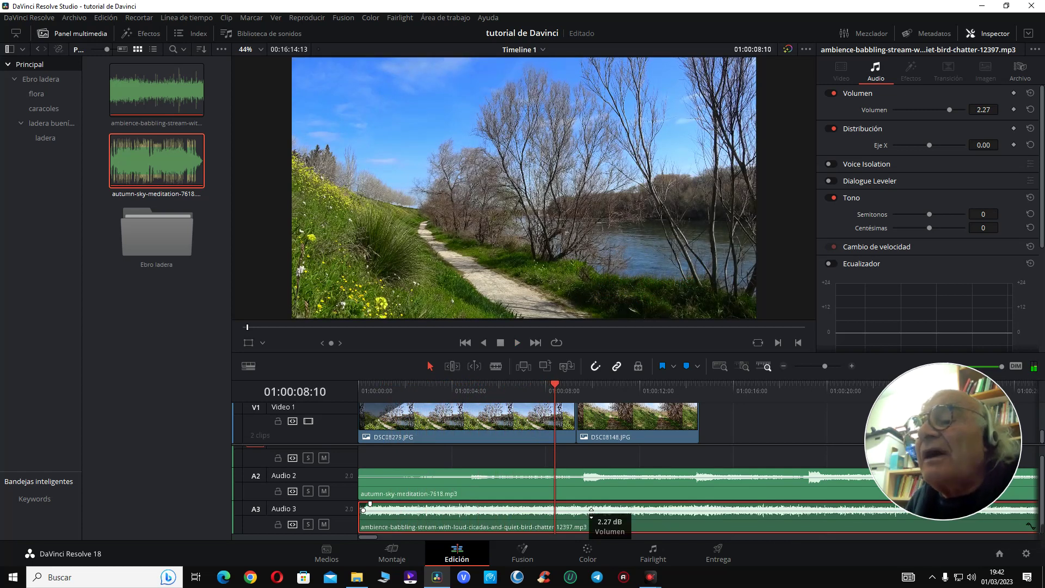
key(space)
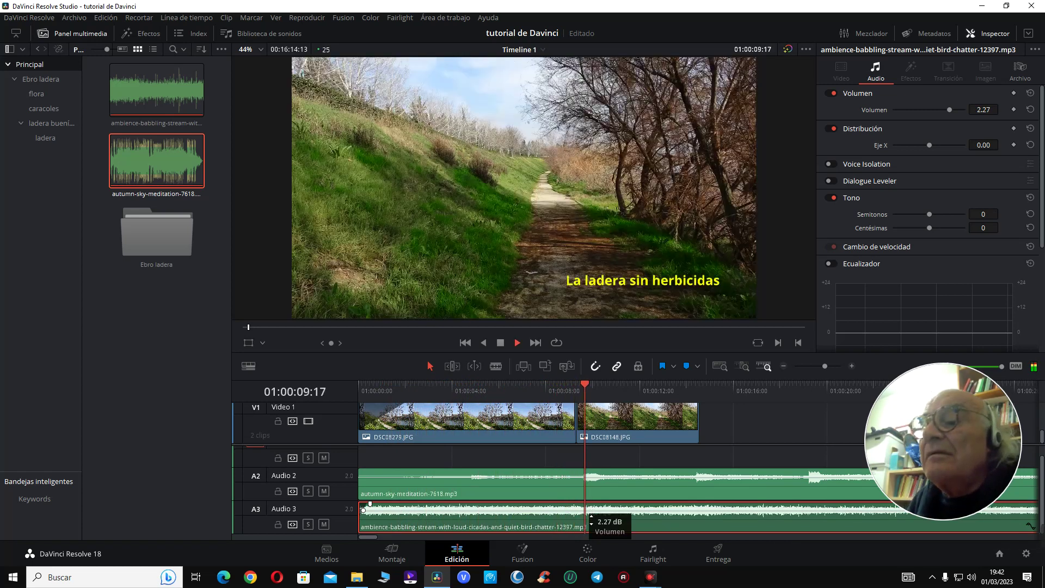
drag(591, 510, 591, 520)
key(space)
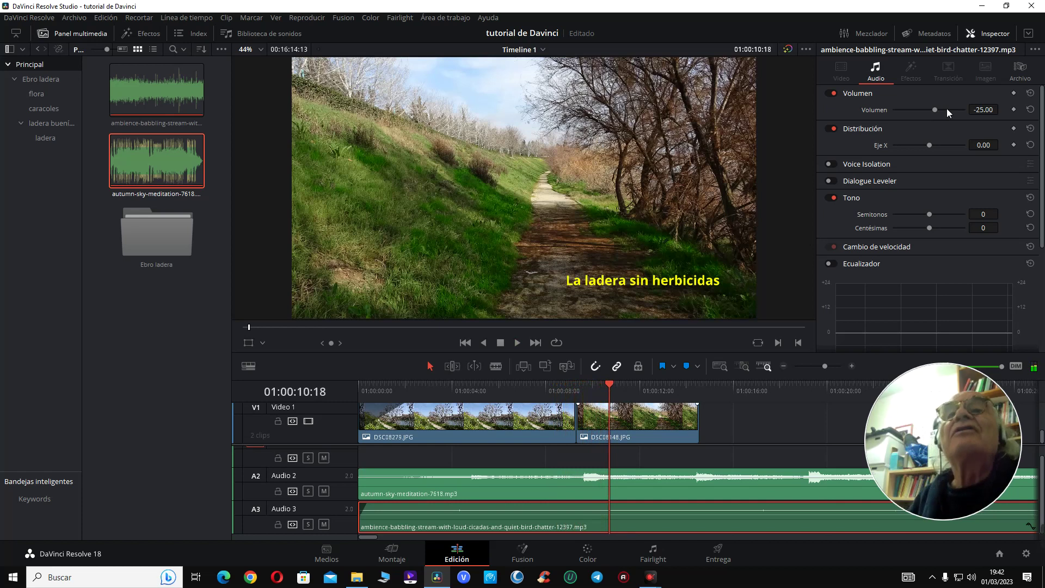
- Replay from just before the first title and set the ambience clip's volume to about -9.09 dB
click(419, 385)
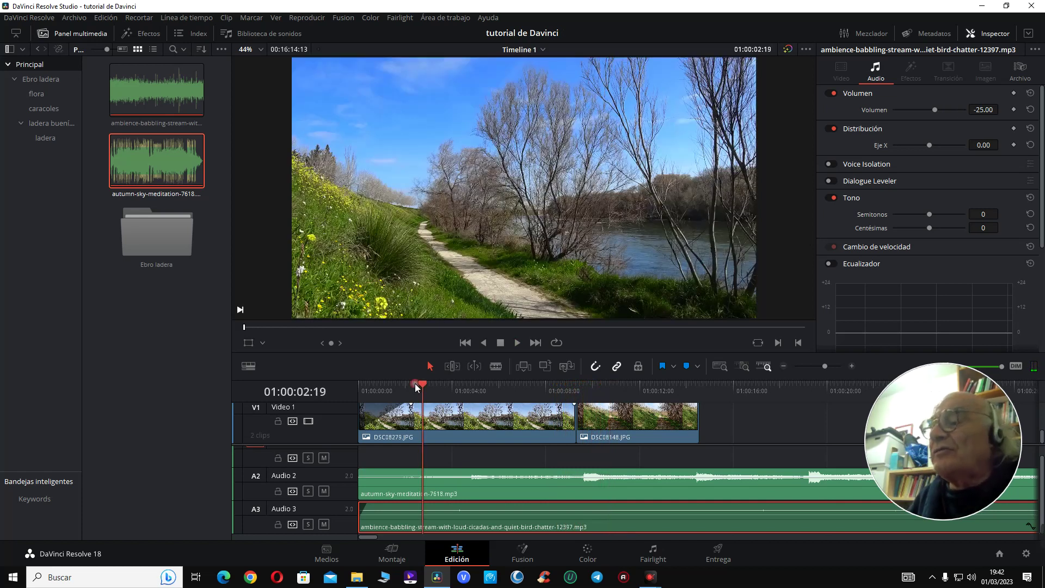
key(space)
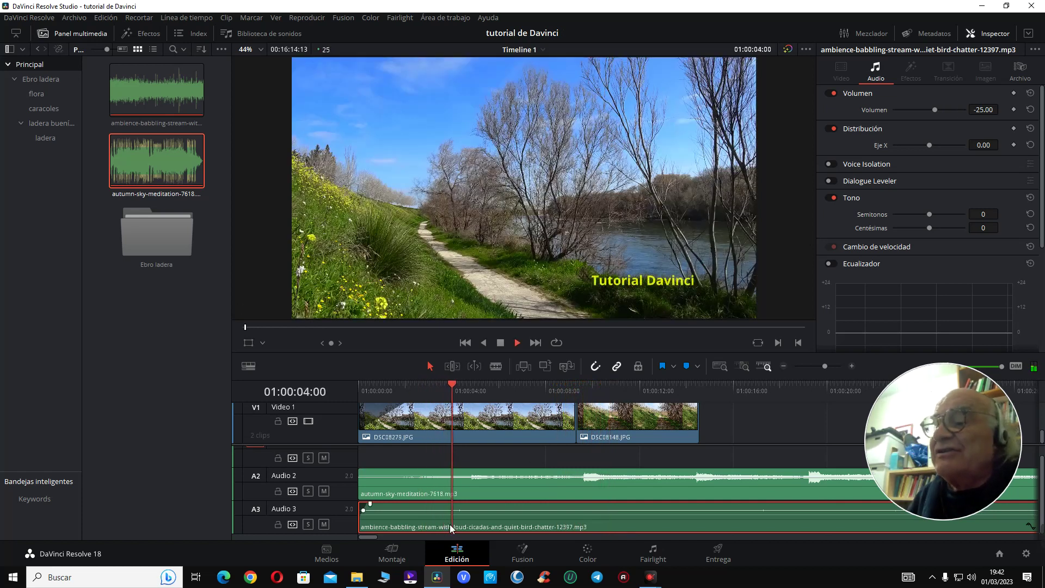
drag(459, 514, 479, 504)
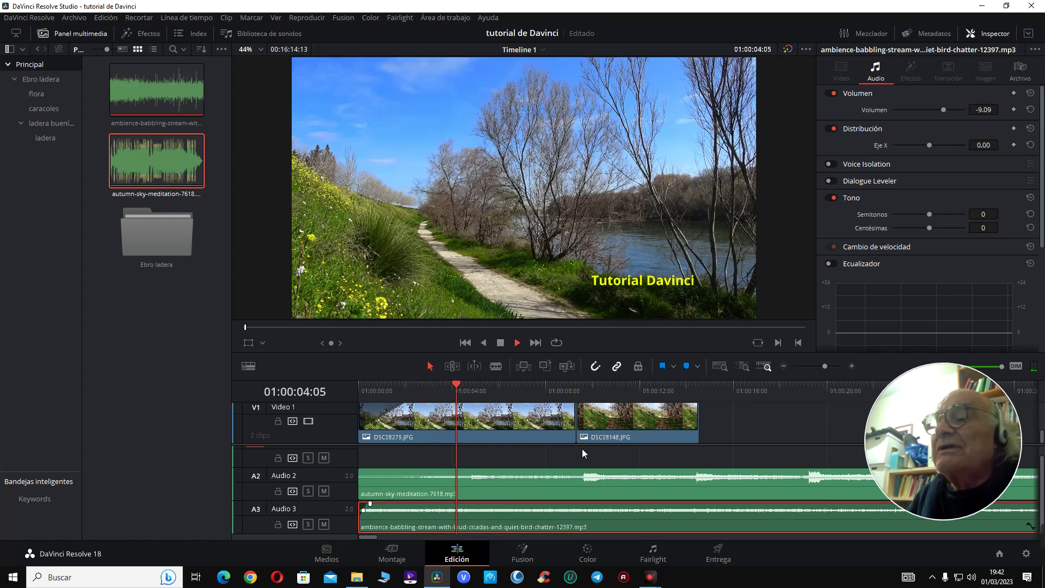
key(space)
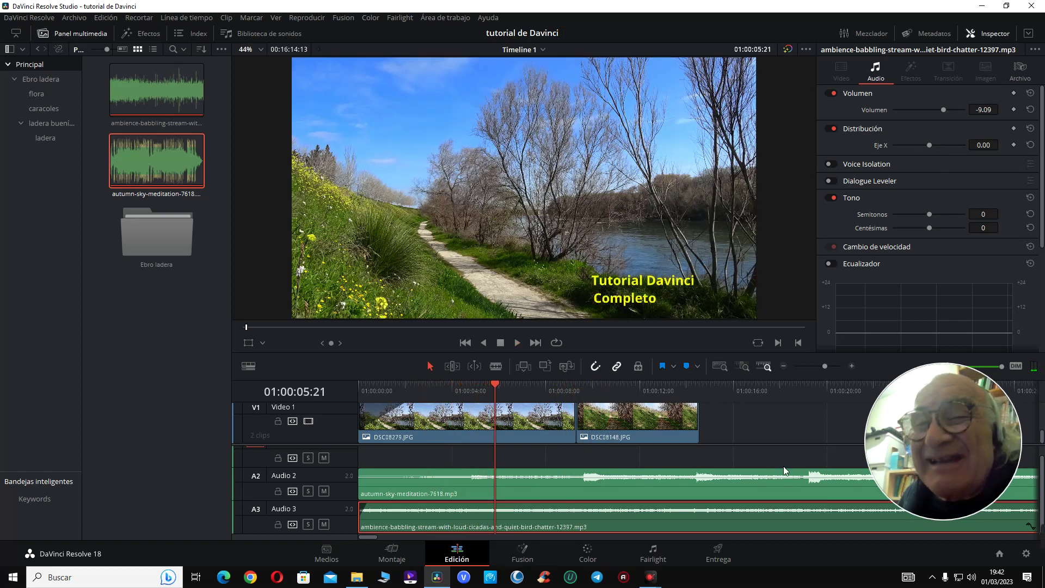
- Replay the timeline from its start and reduce the ambience clip's volume to about -17.89 dB
key(Home)
key(space)
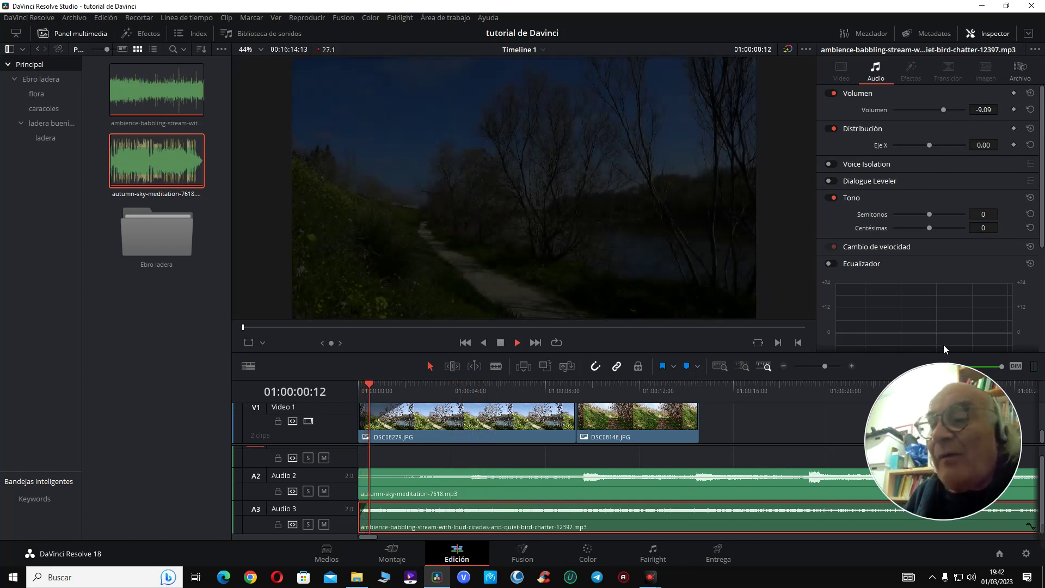
drag(983, 109, 1002, 107)
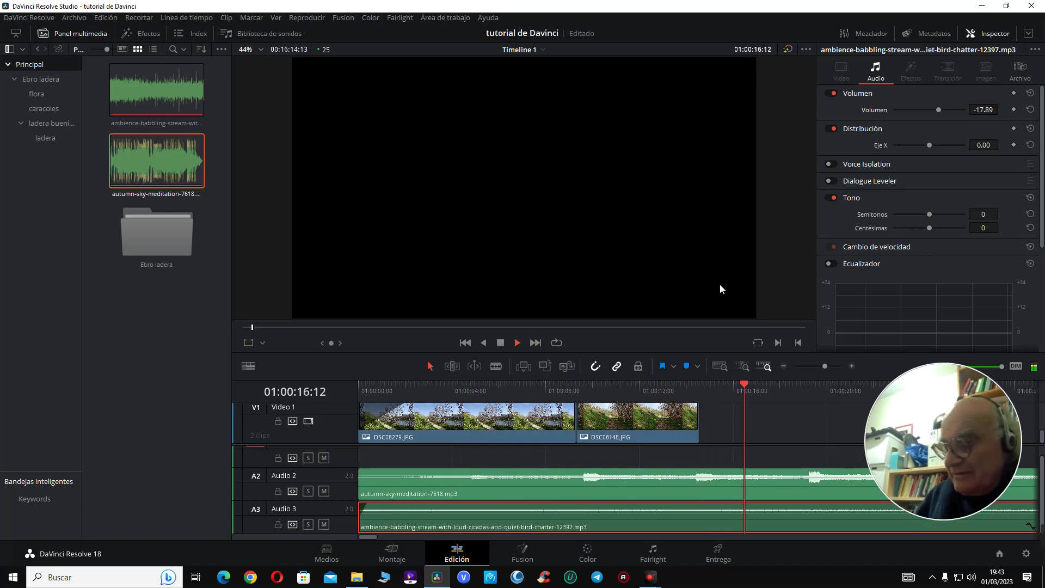
key(space)
- Mute the music on Audio 2, replay from the first photo and fine-tune the ambience clip's volume to about -17.40 dB
click(324, 490)
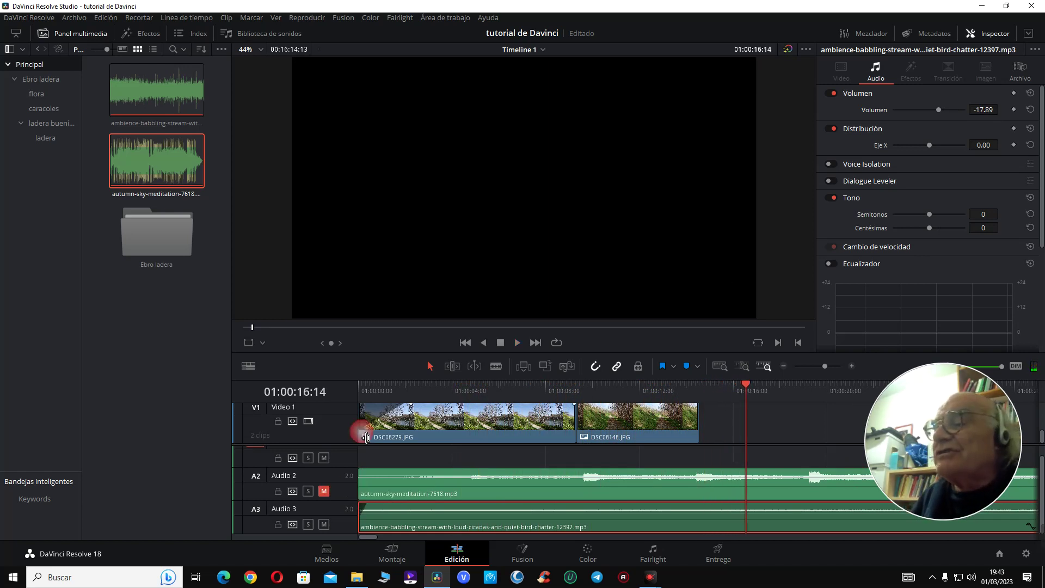
click(386, 392)
key(space)
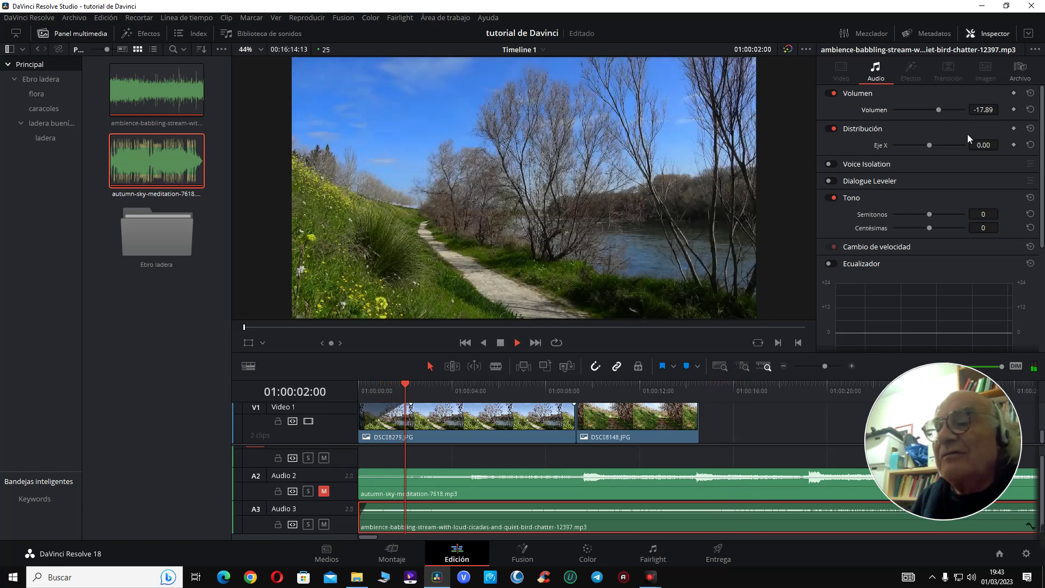
drag(1002, 109, 1002, 109)
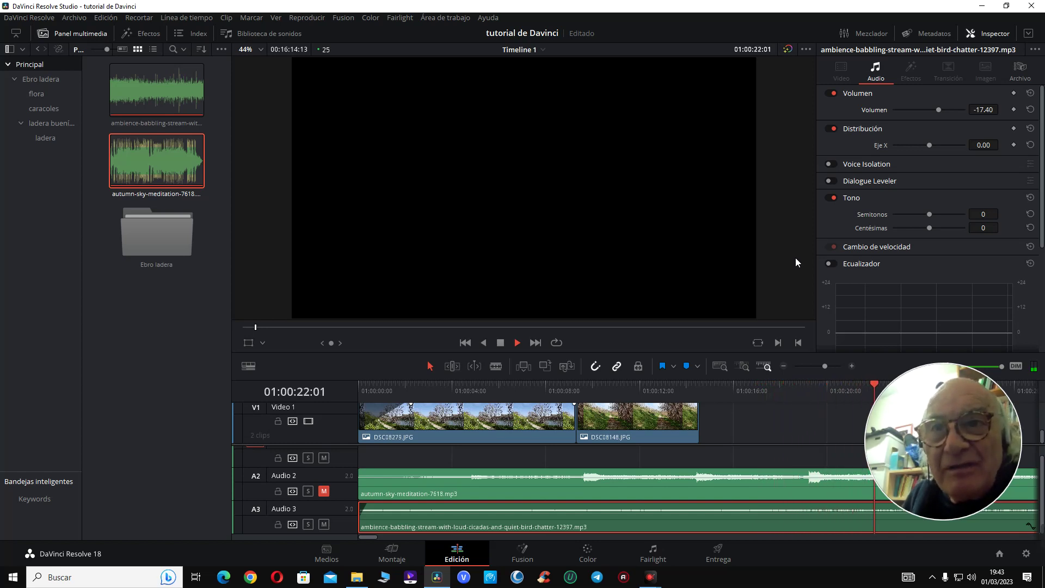
- Stop playback, unmute the music on Audio 2 and replay the mix from the timeline start
key(space)
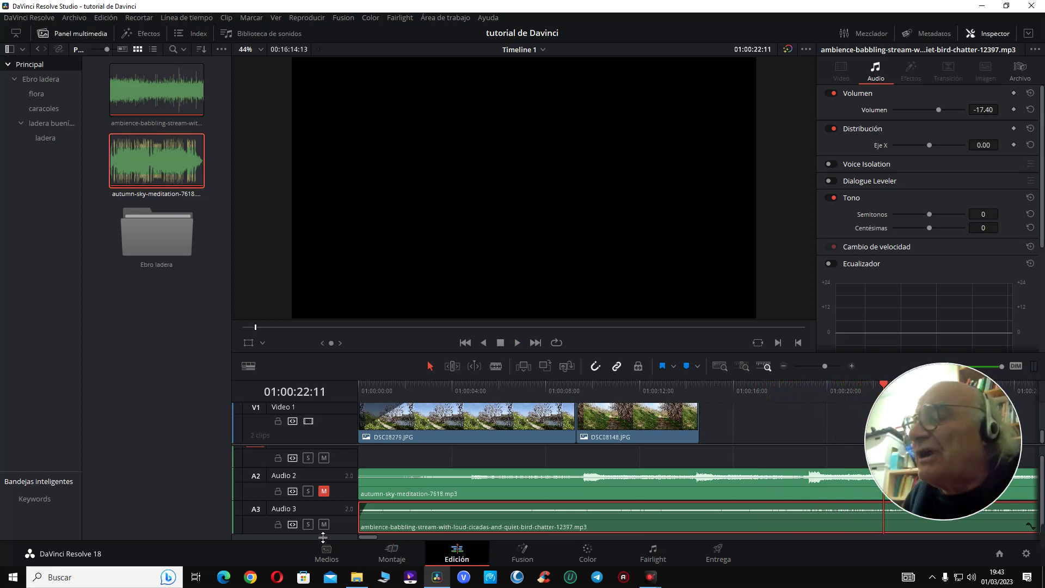
click(324, 491)
key(Home)
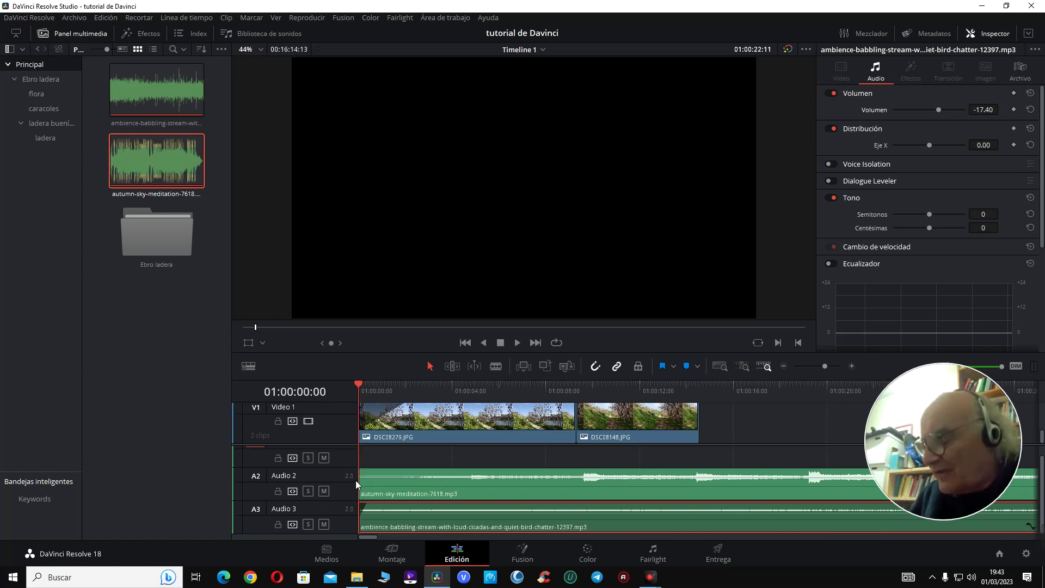
key(space)
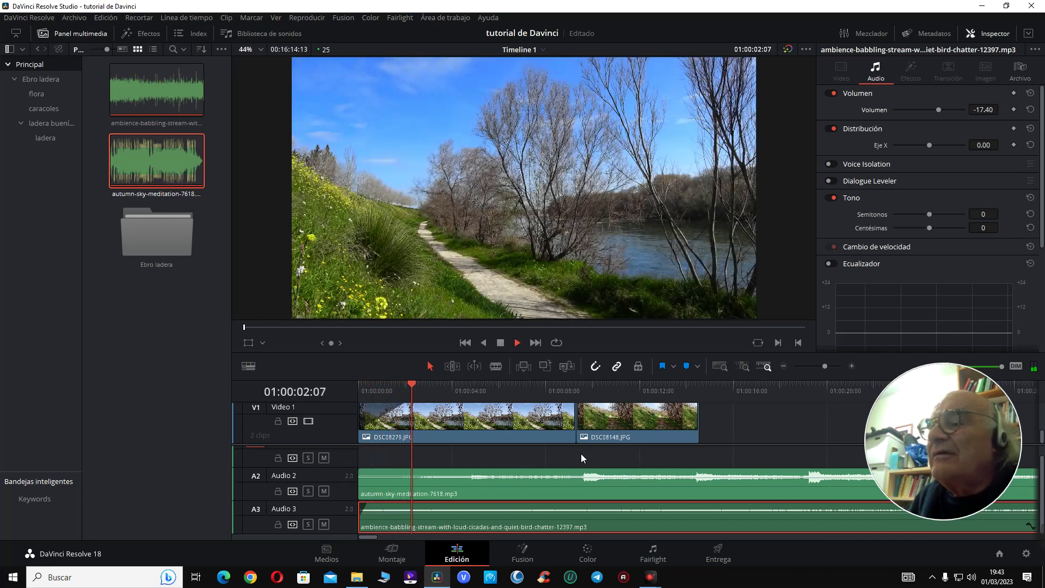
key(space)
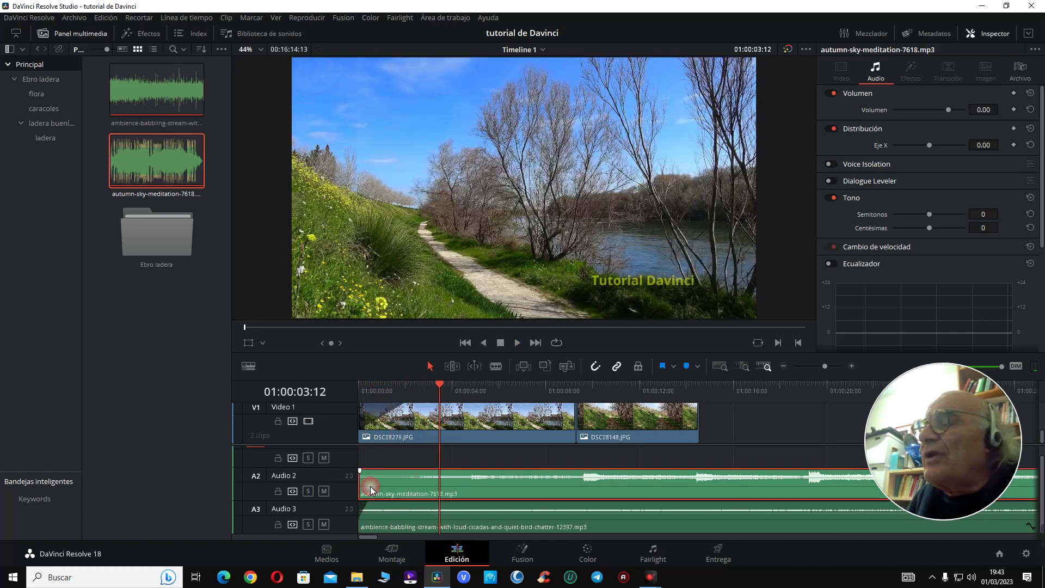
- Trim about one second off the start of the music clip on Audio 2 and realign it with the timeline start
drag(362, 487, 393, 490)
mouse_move(482, 495)
mouse_down()
mouse_move(492, 495)
mouse_move(482, 492)
mouse_up()
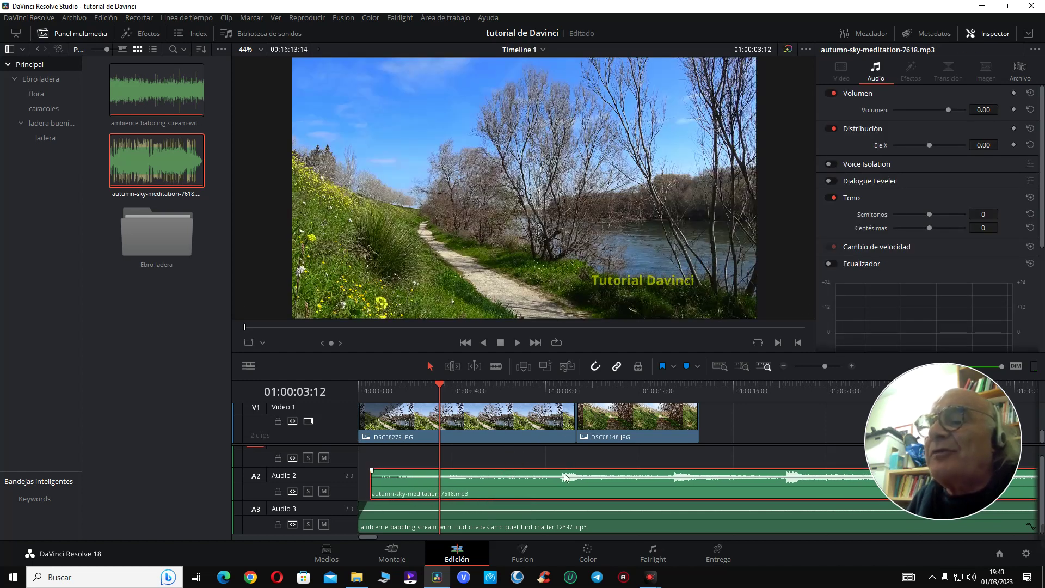
click(361, 490)
drag(377, 488, 359, 488)
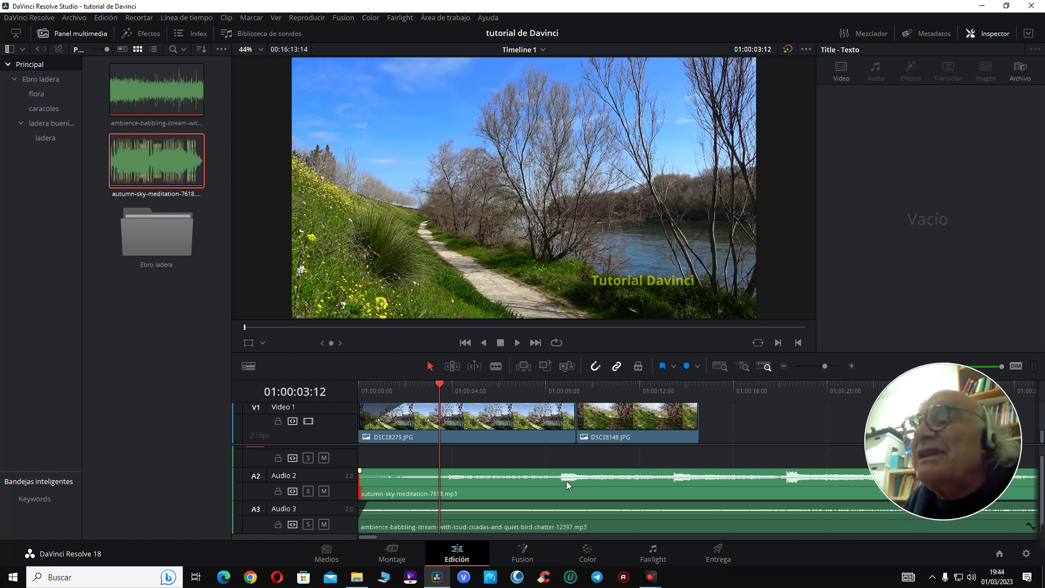
- Play from 01:00:08:00 across the music accent and park the playhead at 01:00:08:15
click(547, 432)
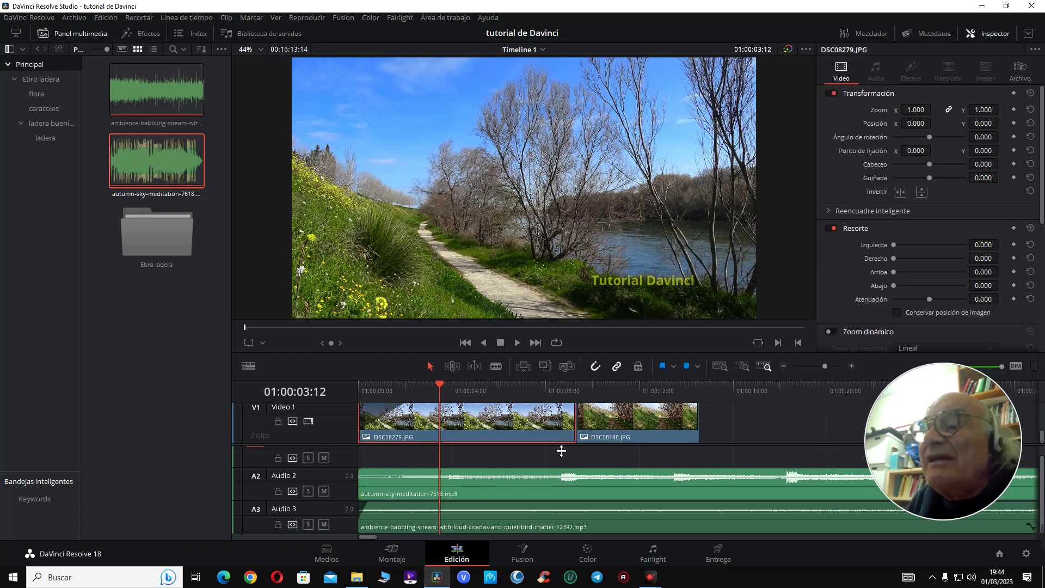
click(559, 456)
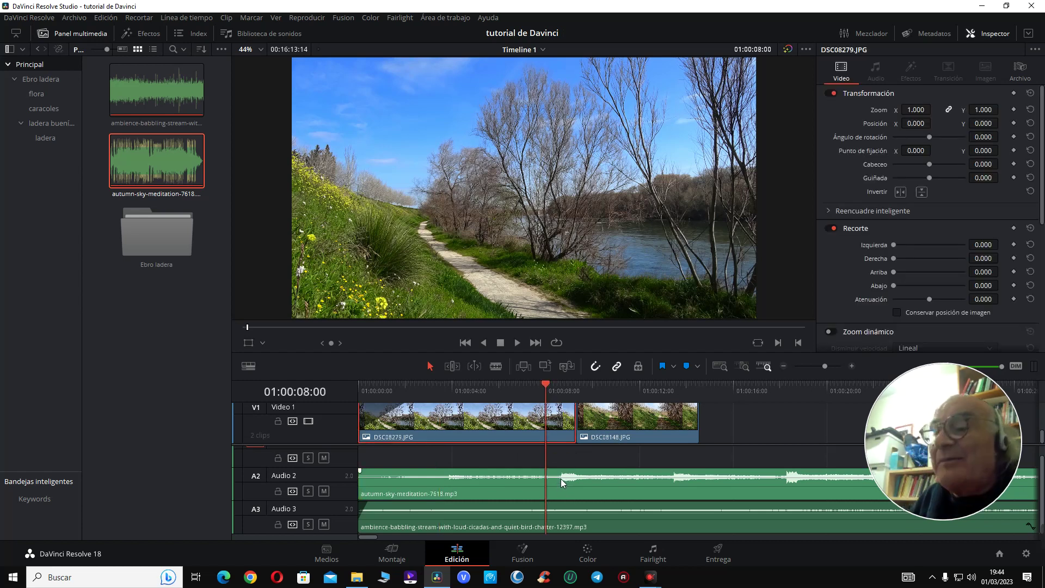
key(space)
key(space)
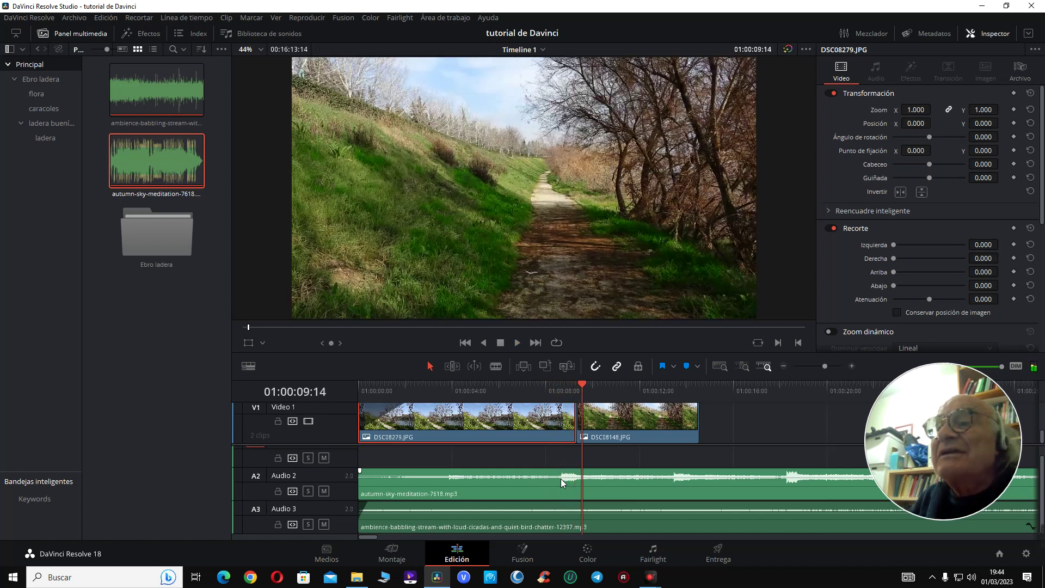
click(558, 386)
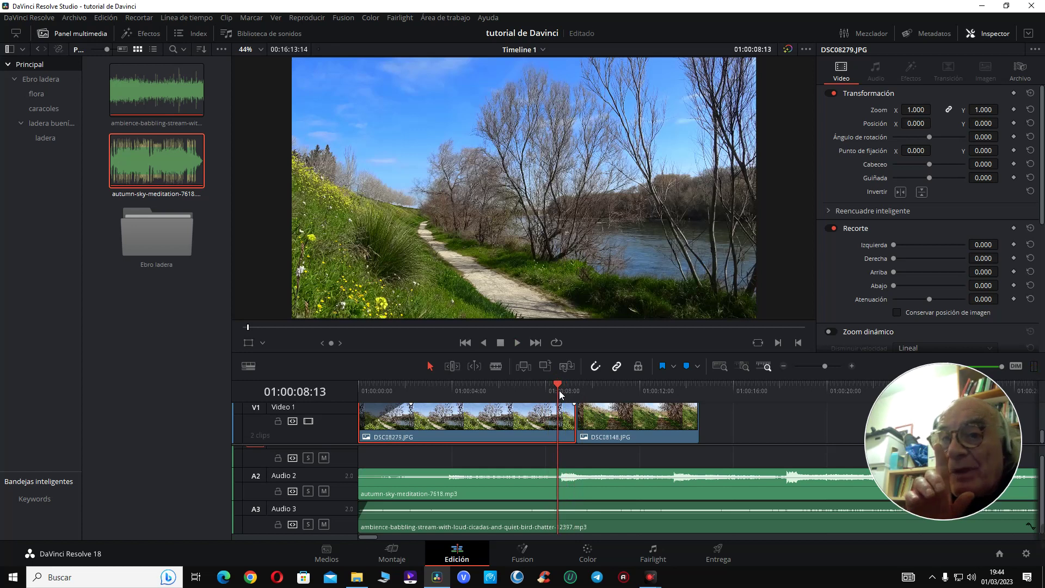
key(Right)
key(Right)
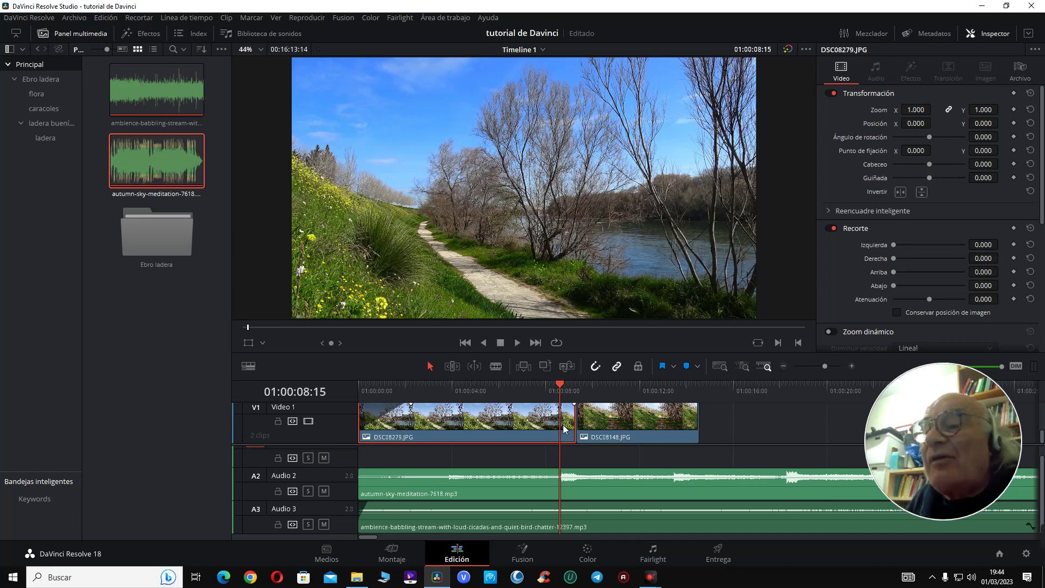
- Split DSC08279.JPG at 01:00:08:15 and delete the short leftover piece
key(ctrl+b)
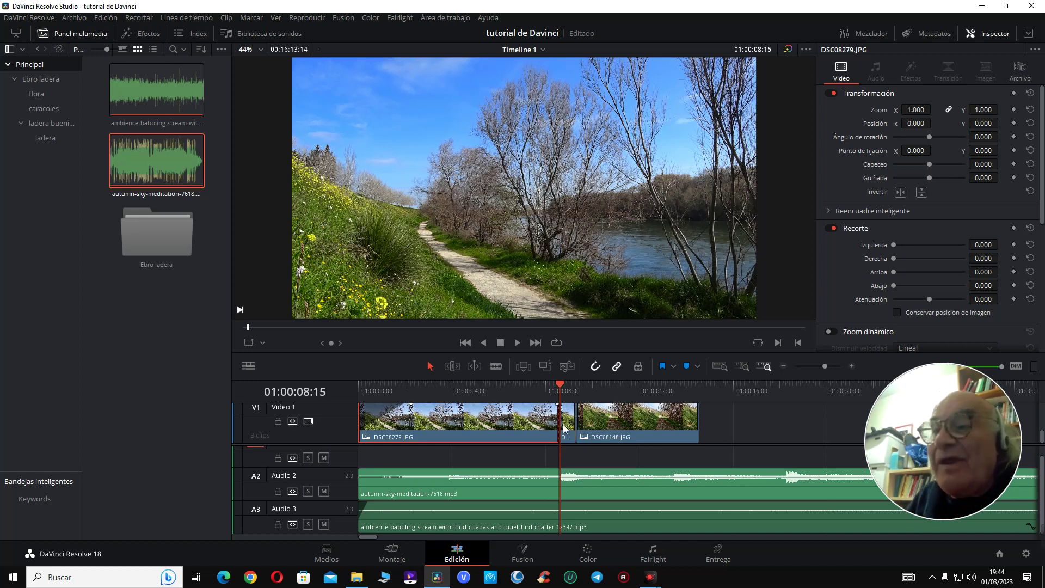
click(568, 429)
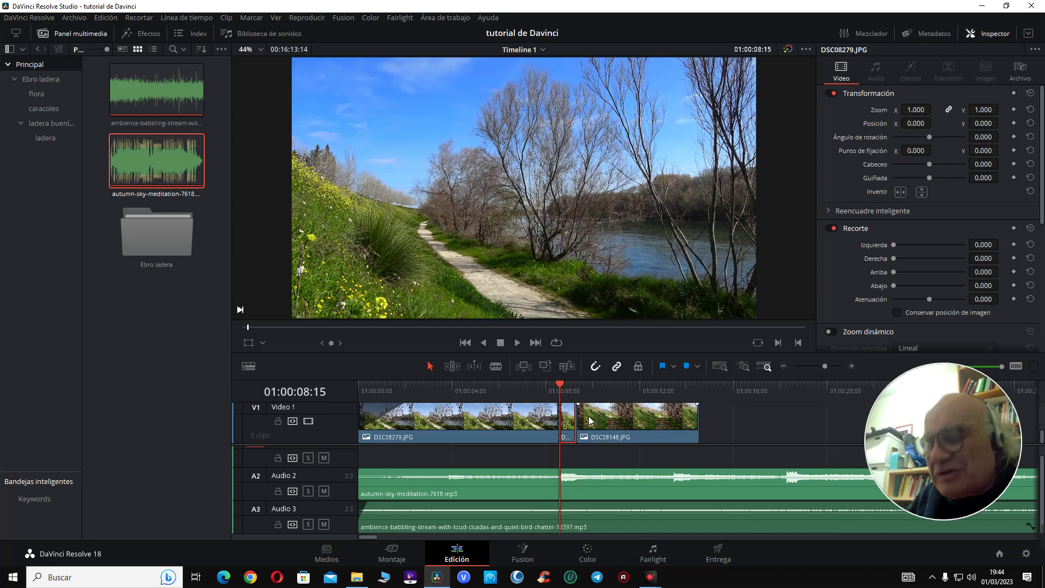
key(Delete)
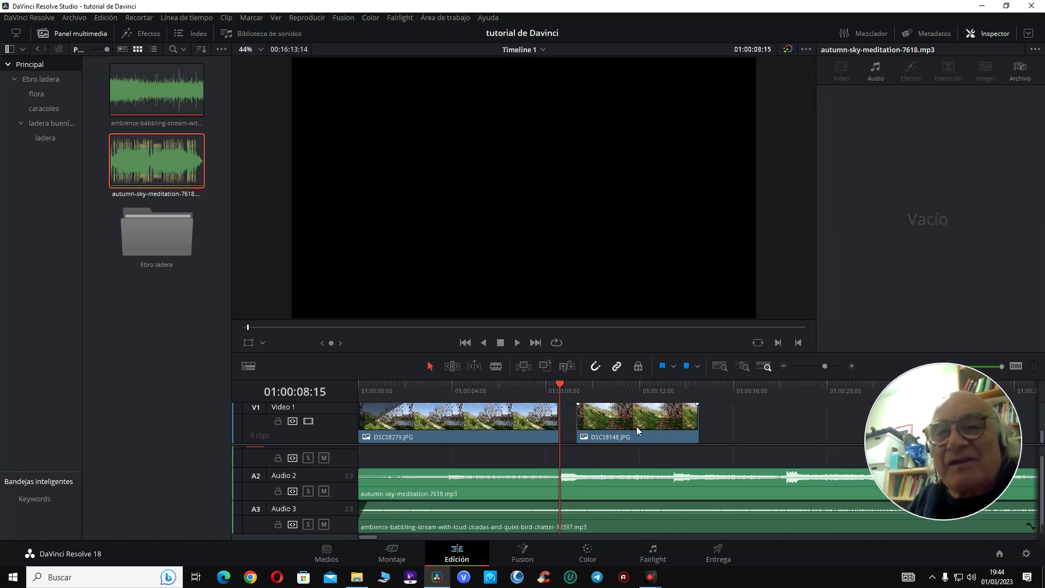
- Move DSC08148.JPG up against the end of the first photo and play across the cut
drag(637, 430, 620, 426)
click(533, 389)
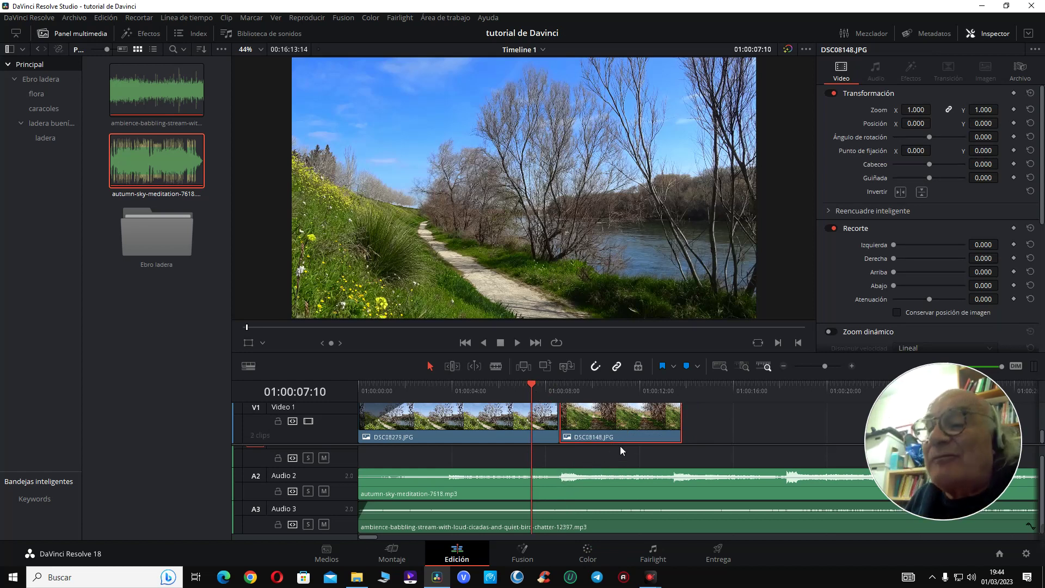
key(space)
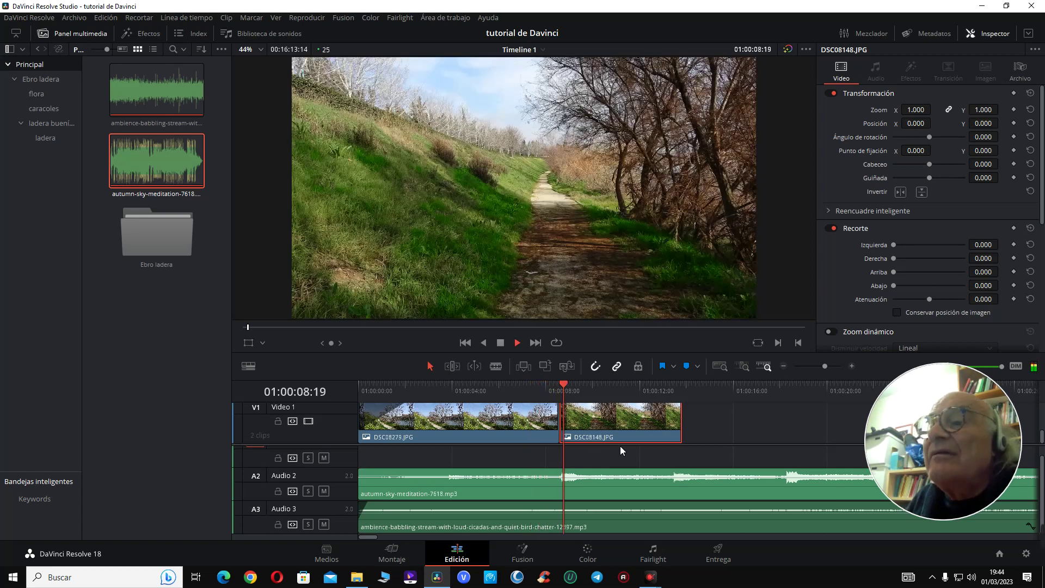
key(space)
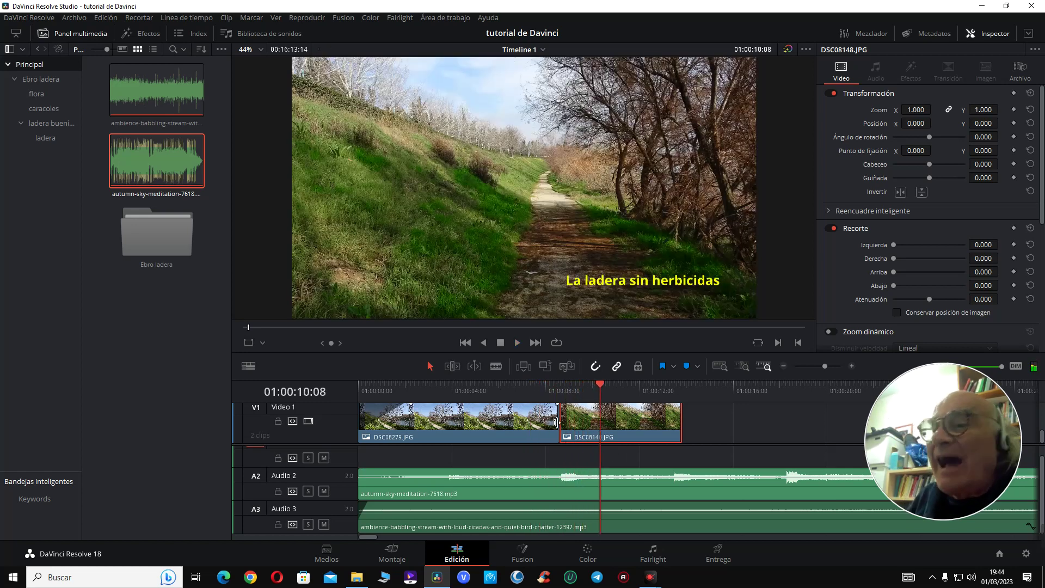
- Replay the cut between the two photos twice from about 01:00:07:00 to check it against the music
click(523, 383)
key(space)
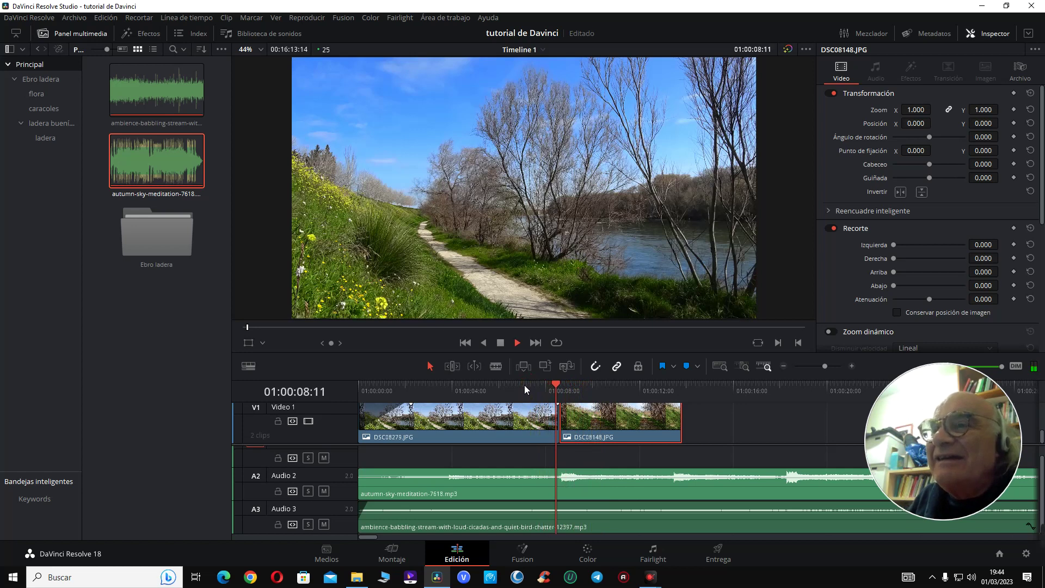
key(space)
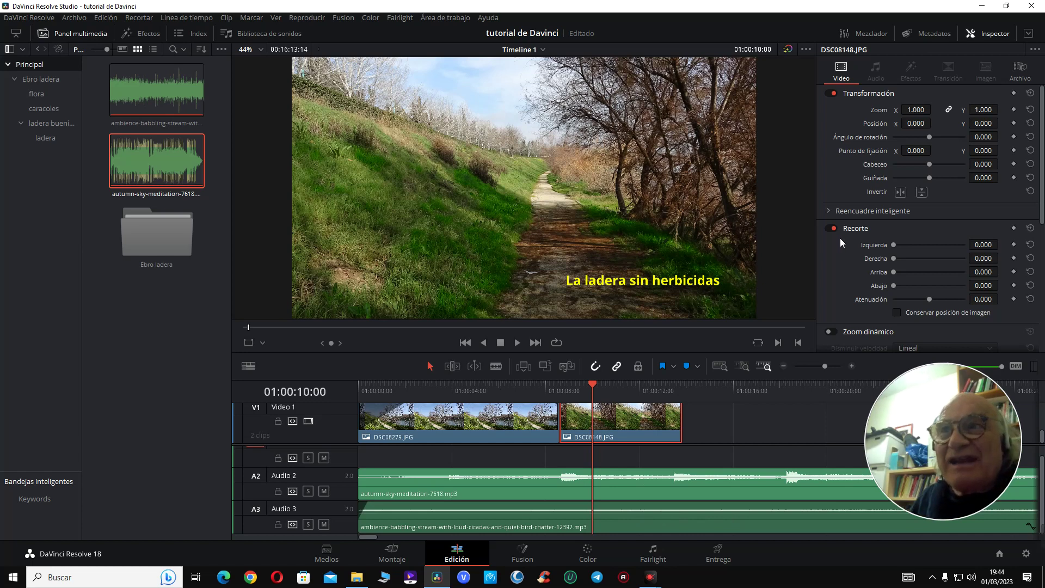
click(524, 387)
key(space)
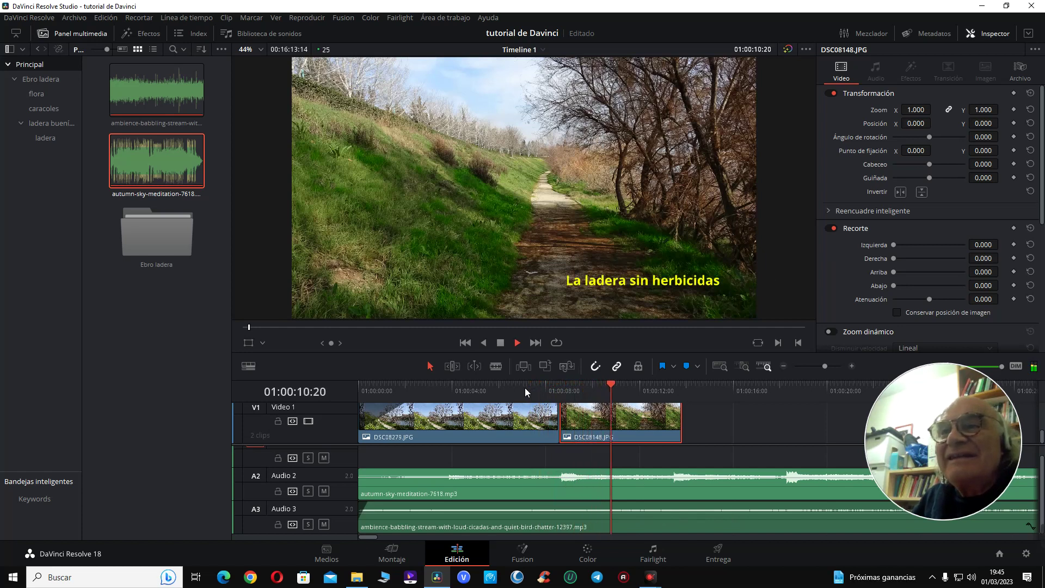
key(space)
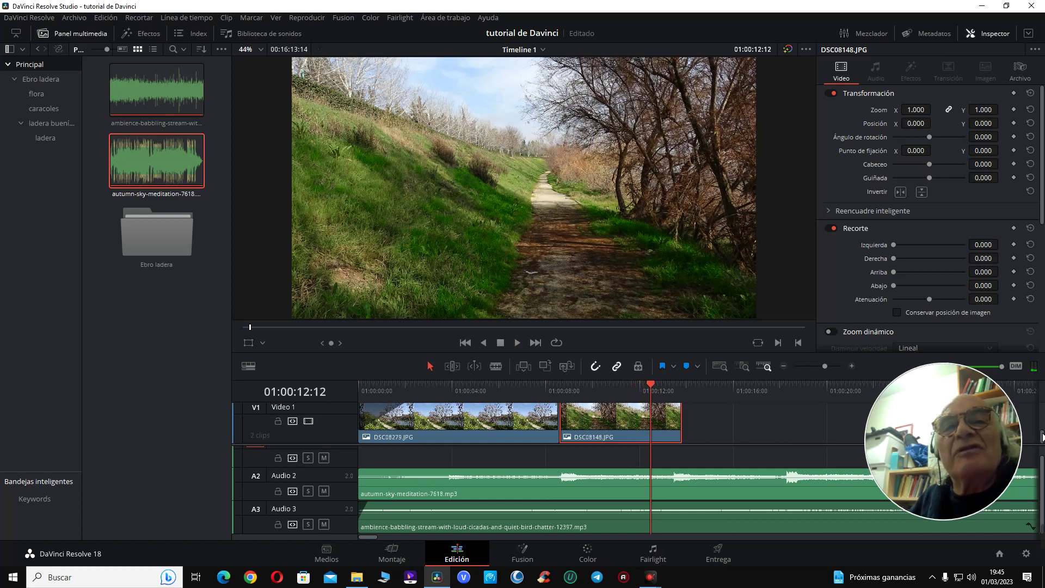
- Play over the title "La ladera sin herbicidas" and give it a fade-in and a fade-out of about 19 frames
scroll(1042, 436, up, 2)
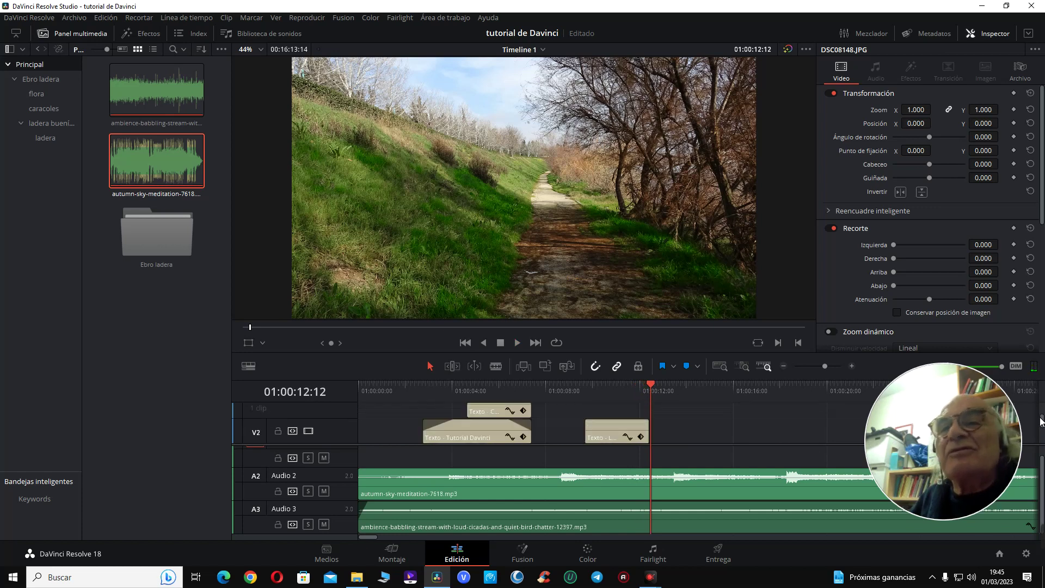
click(584, 388)
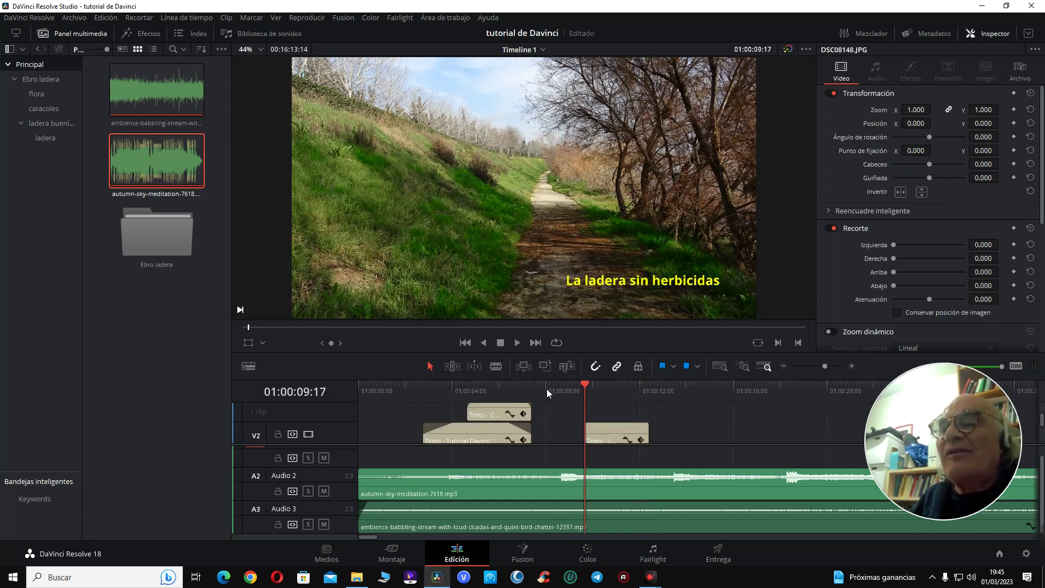
click(563, 387)
key(space)
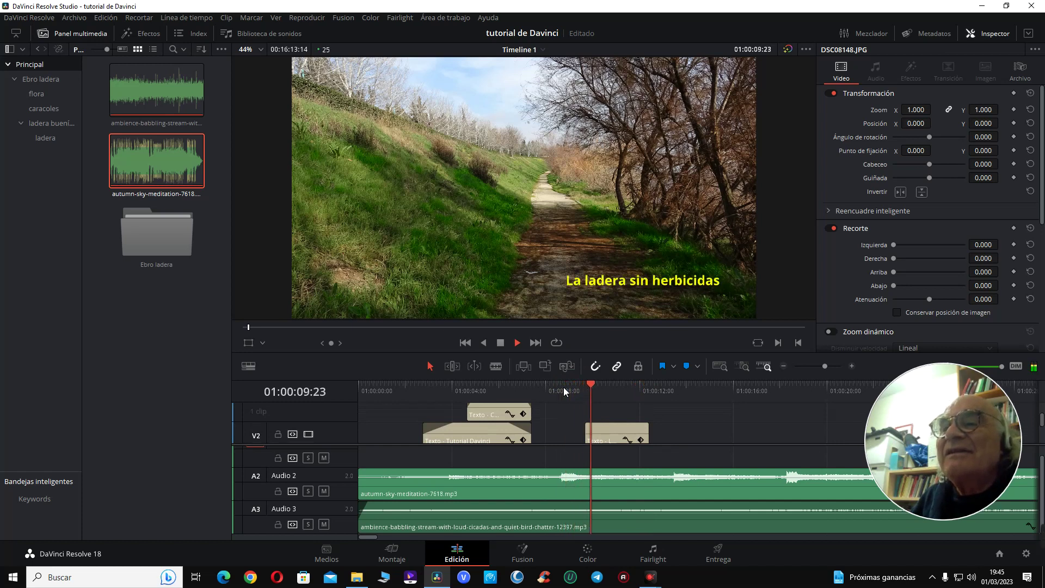
key(space)
click(597, 437)
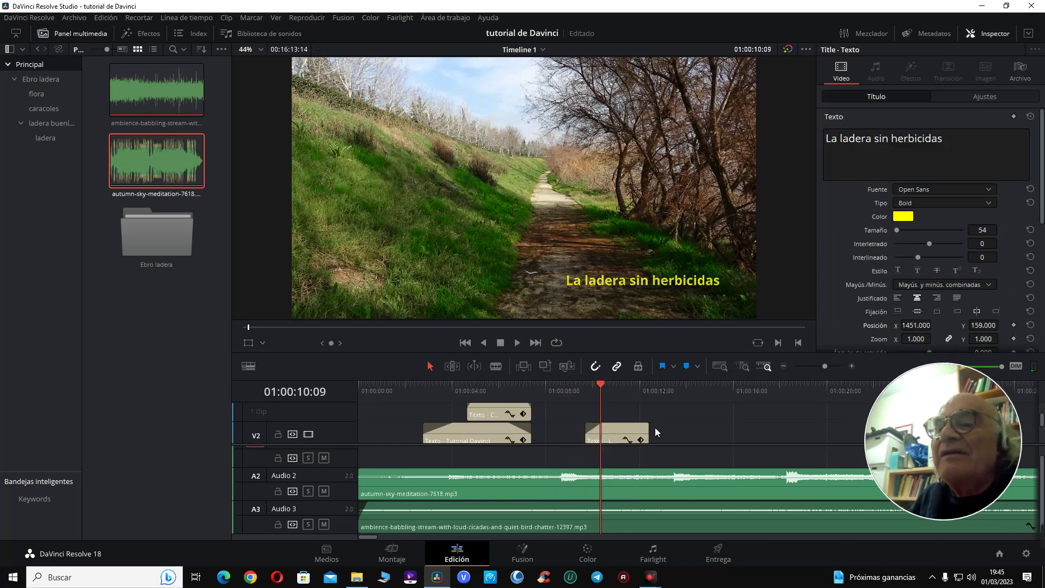
drag(645, 426, 631, 425)
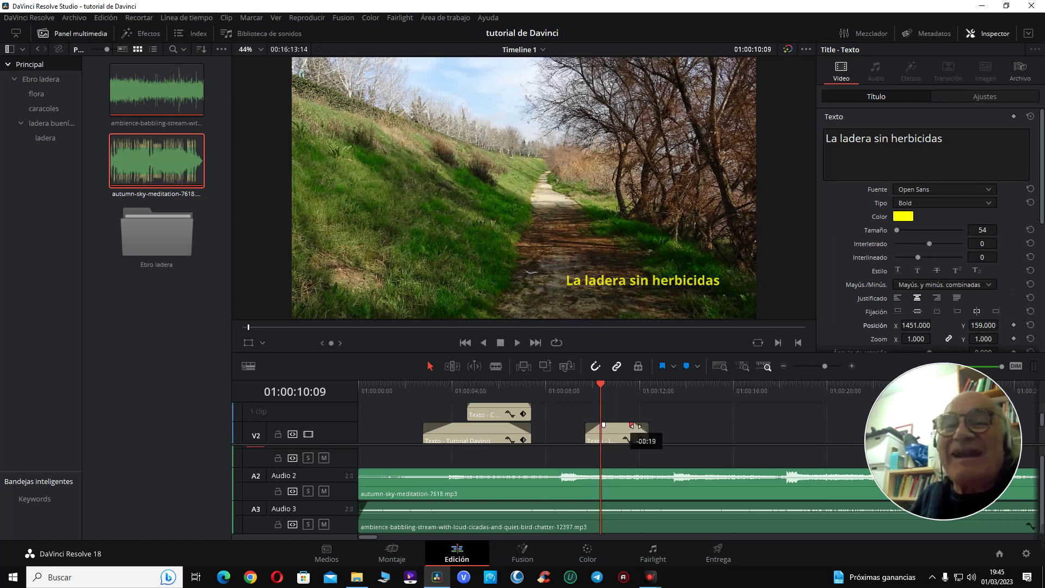
- Replay the timeline from the first title almost to the end of the second photo
scroll(635, 417, down, 2)
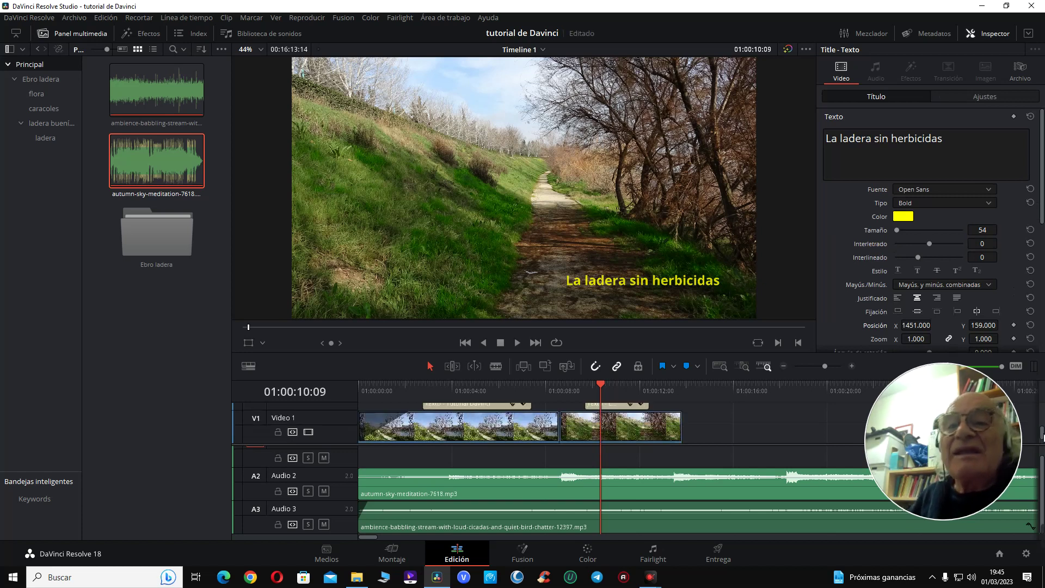
click(494, 384)
key(space)
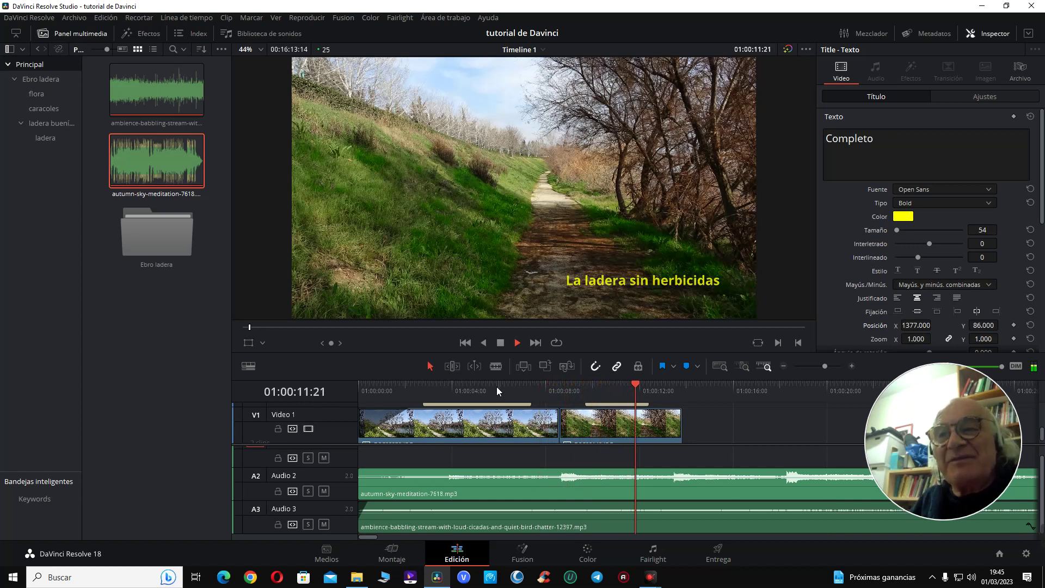
key(space)
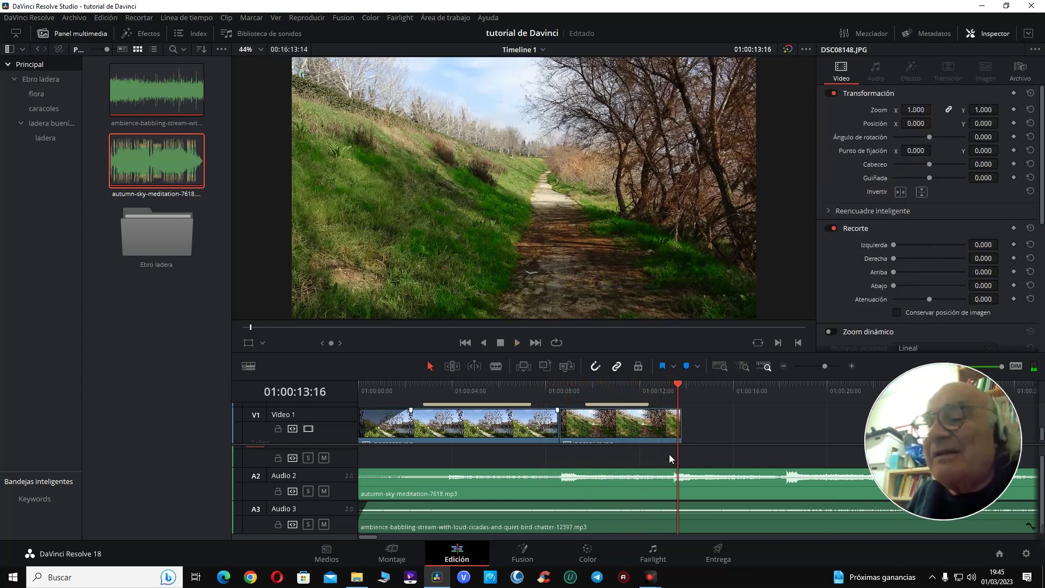
- Trim the end of DSC08148.JPG back to the music accent at about 01:00:13:12 and save the project
key(Left)
key(Left)
key(Left)
key(Left)
key(Left)
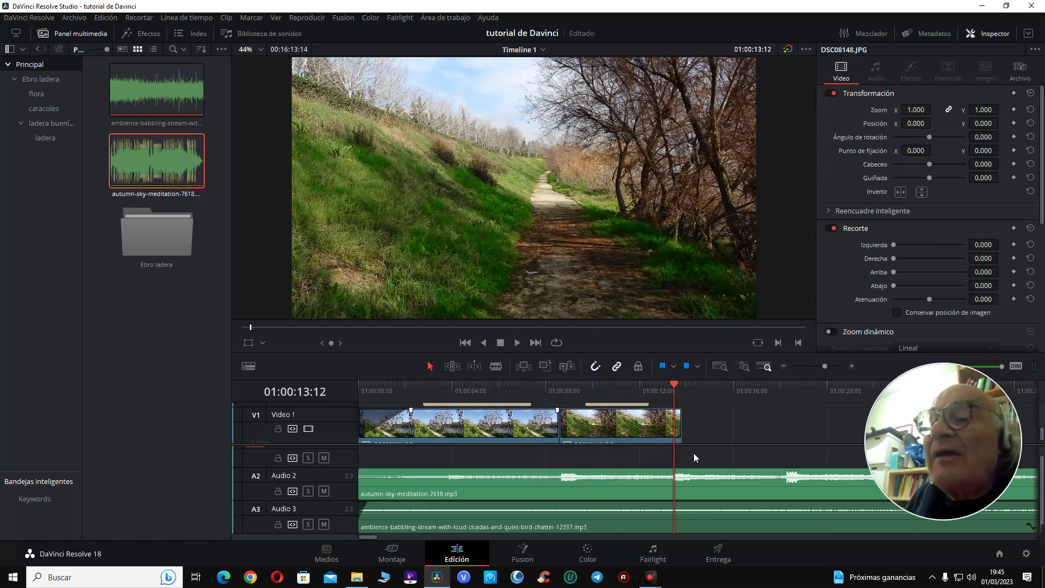
drag(681, 428, 672, 430)
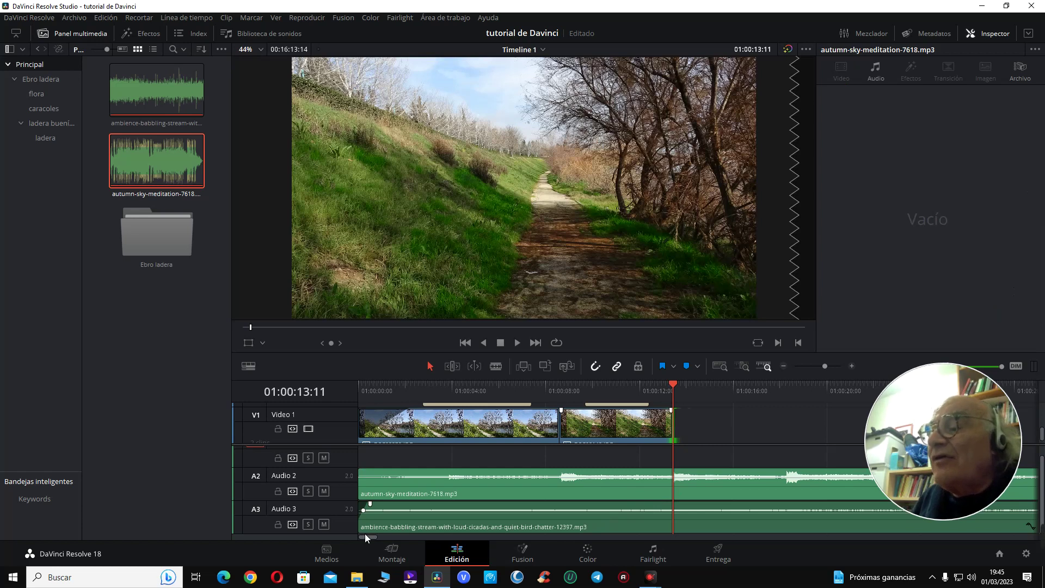
key(ctrl+s)
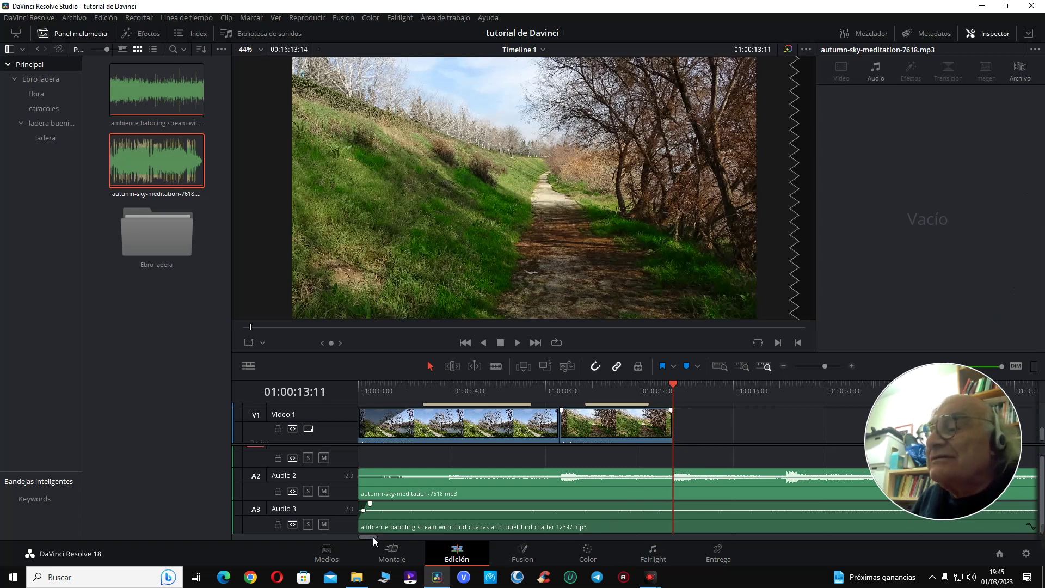
drag(374, 537, 373, 537)
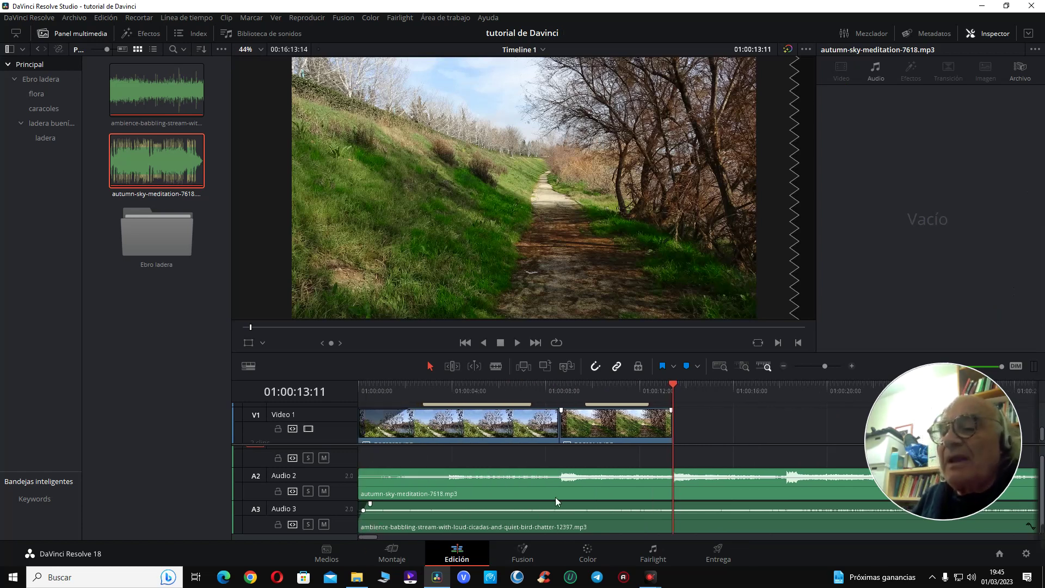
click(622, 382)
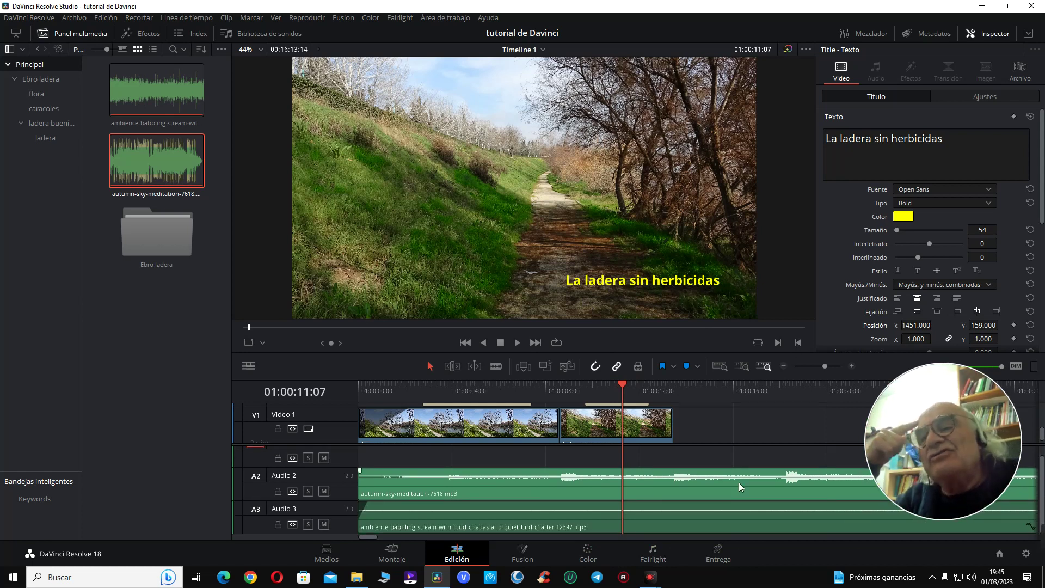
mouse_move(907, 454)
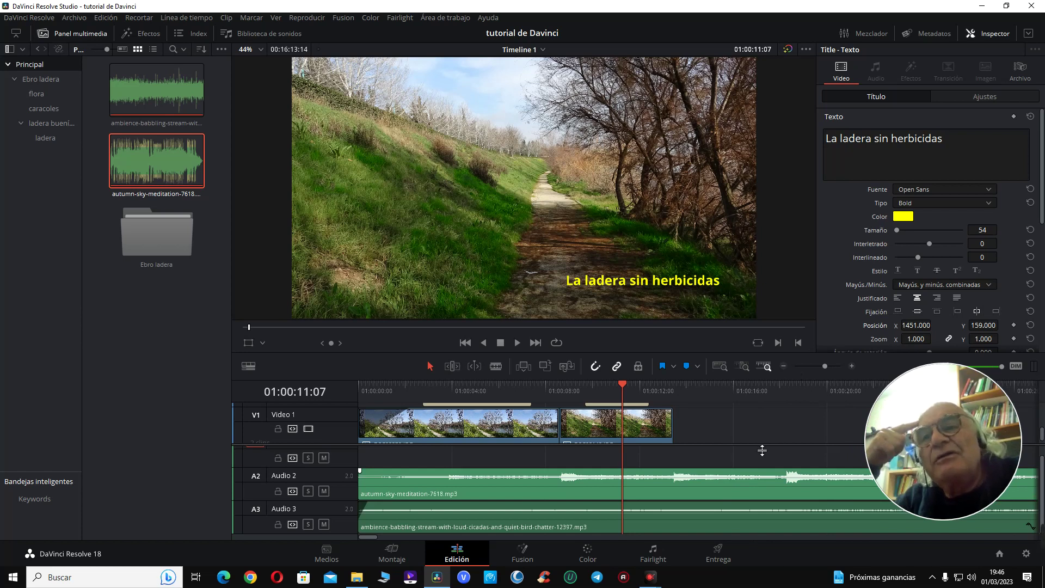
- Add a stereo audio track below Audio 3 for the voice recording and bring Audio 4 into view
drag(756, 443, 761, 421)
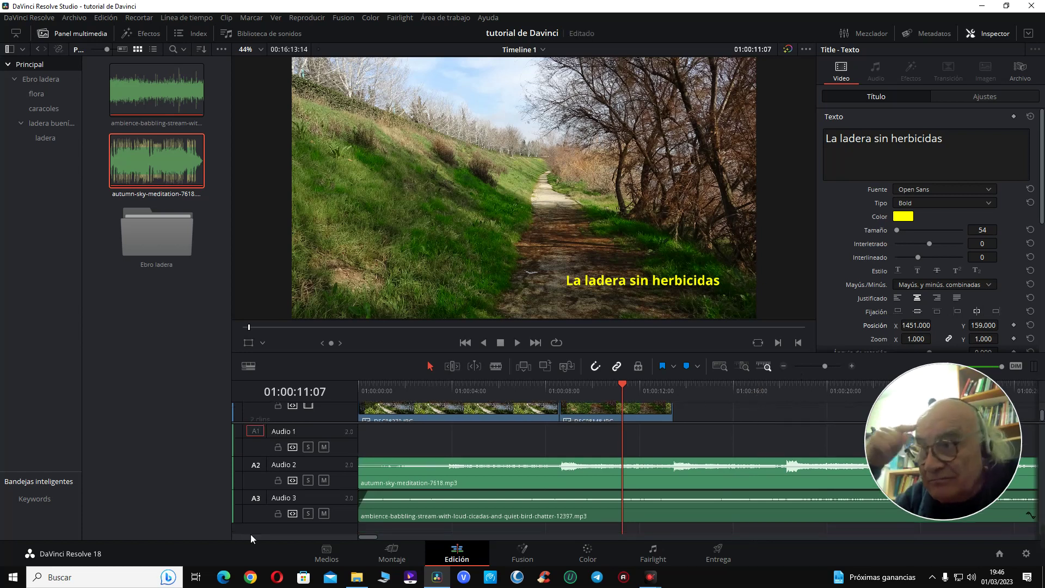
right_click(266, 513)
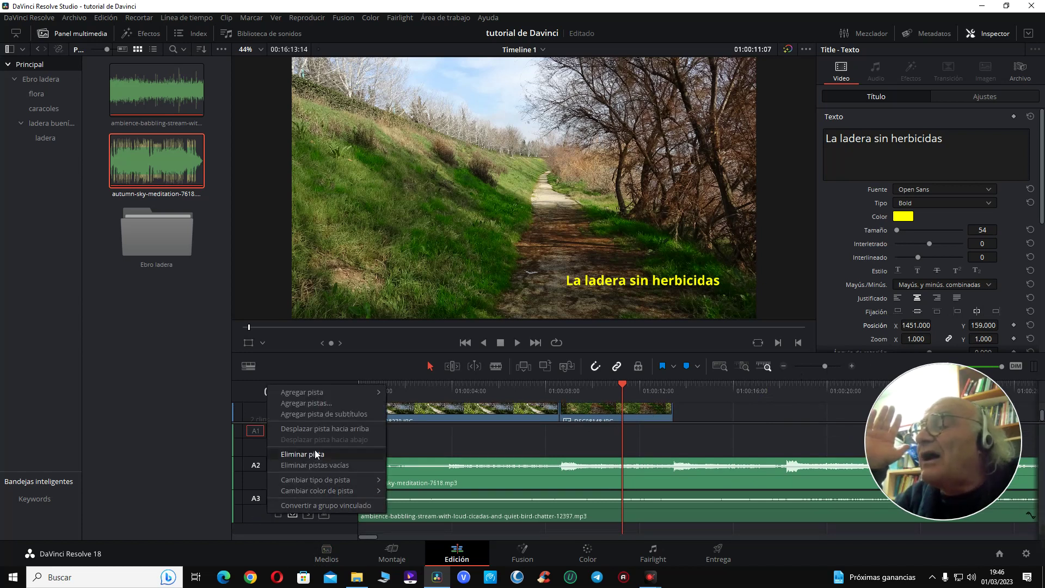
mouse_move(321, 396)
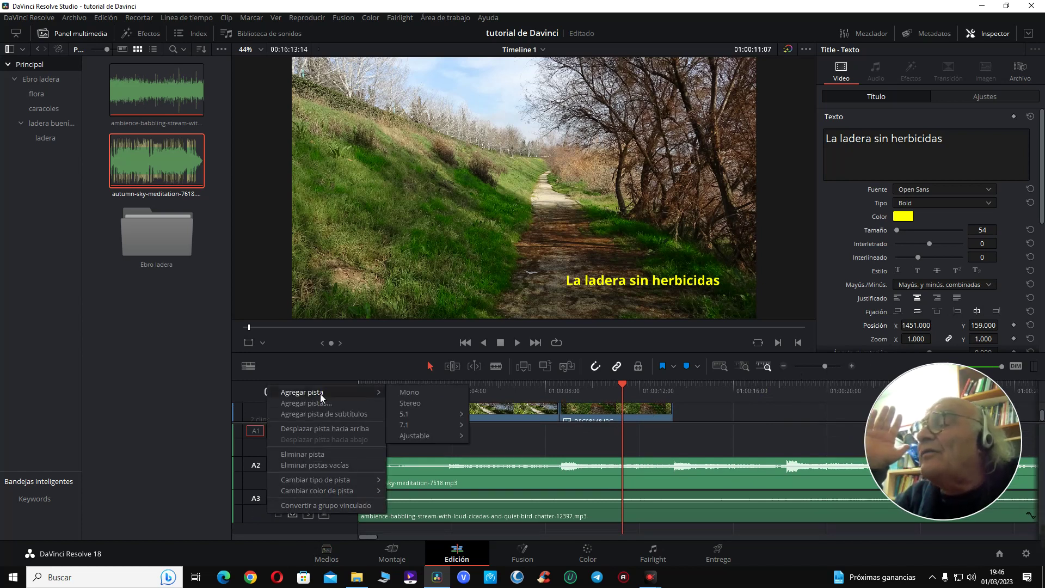
click(411, 403)
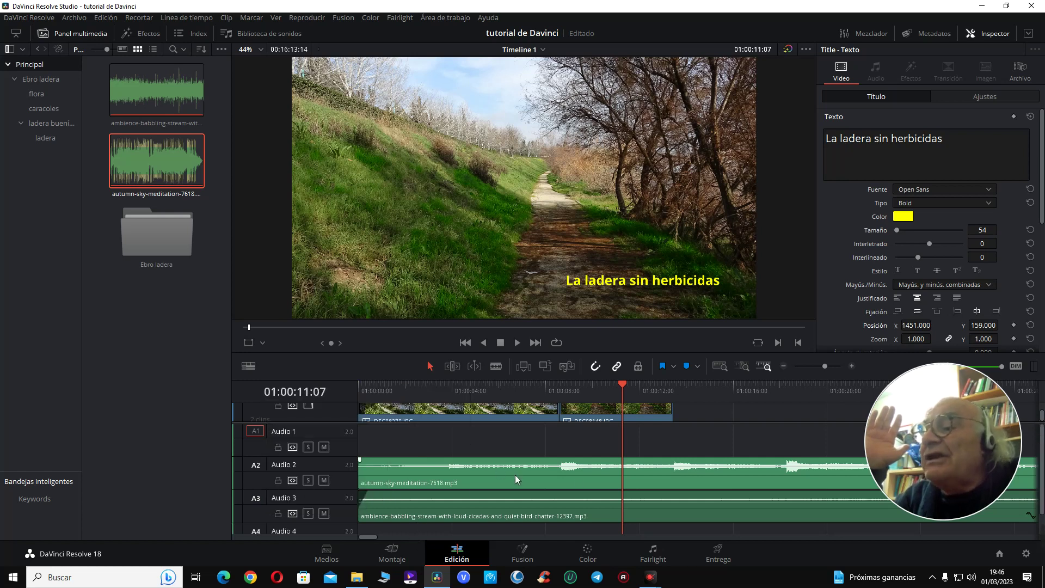
click(684, 429)
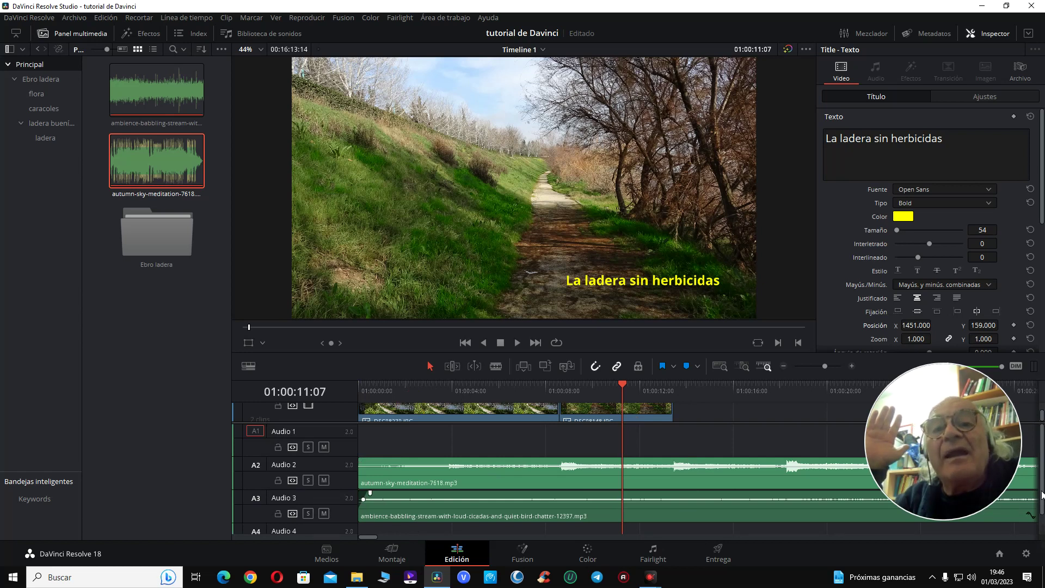
drag(1042, 494, 1043, 522)
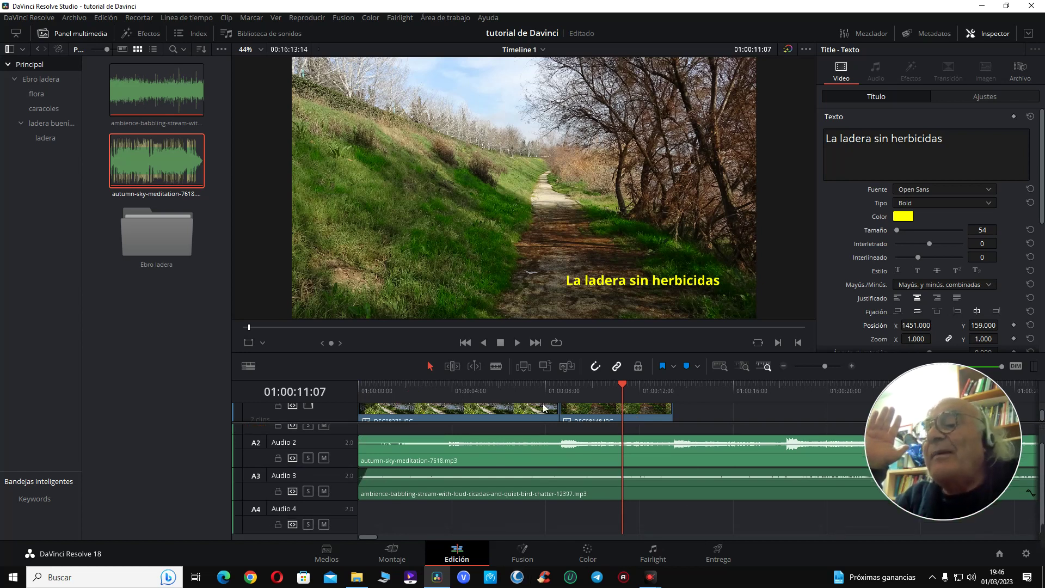
- Play the timeline from the start of the second photo, then step the playhead back to 01:00:09:13
click(557, 387)
key(space)
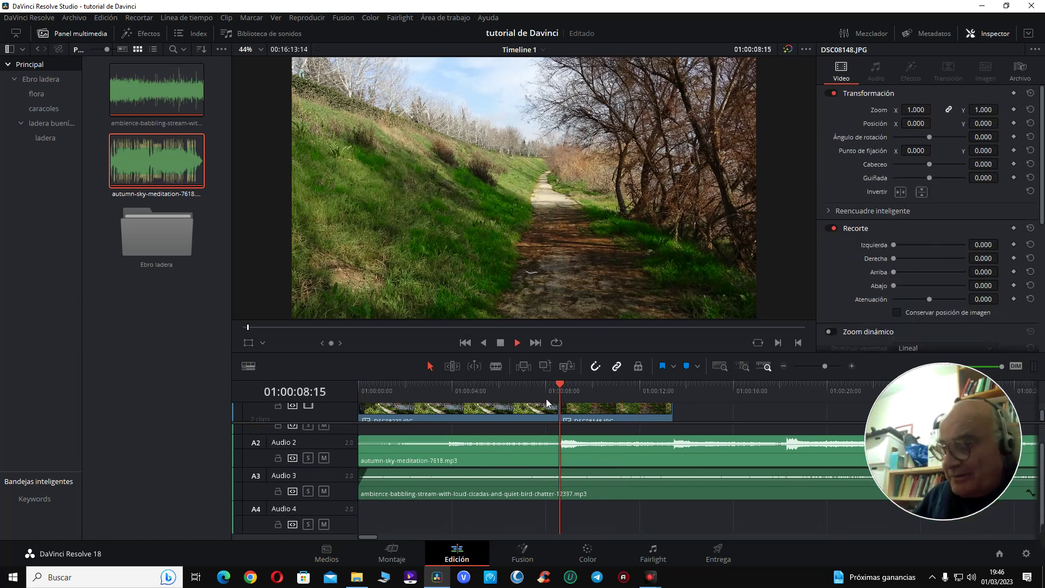
key(space)
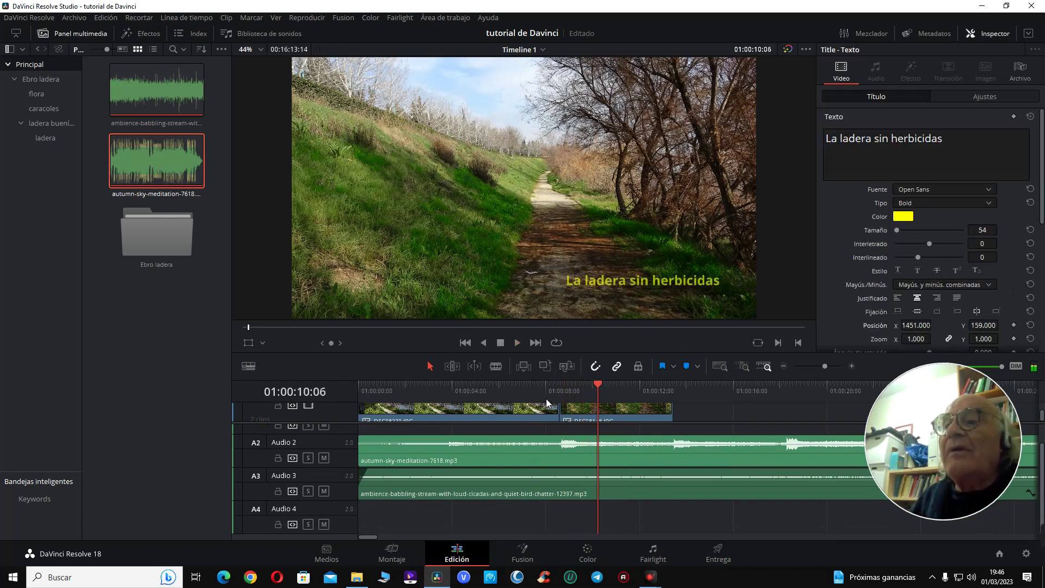
key(Left)
key(Left)
key(Left)
key(Left)
key(Left)
key(Left)
key(Left)
key(Left)
key(Left)
key(Left)
key(Left)
key(Left)
key(Left)
key(Left)
key(Left)
key(Left)
key(Left)
key(Left)
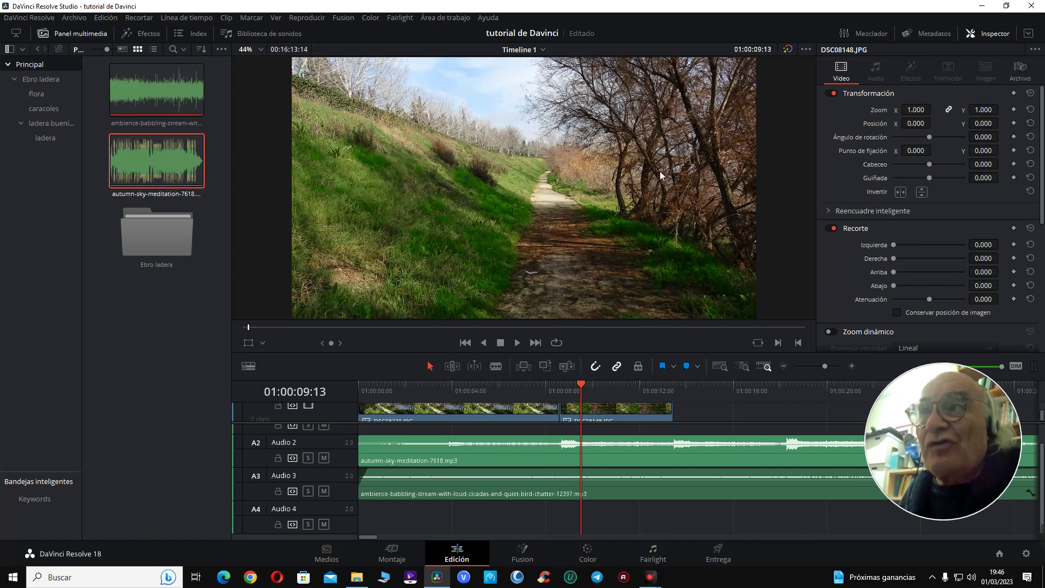
- Switch to the Fairlight page and enlarge the track level meters
click(654, 549)
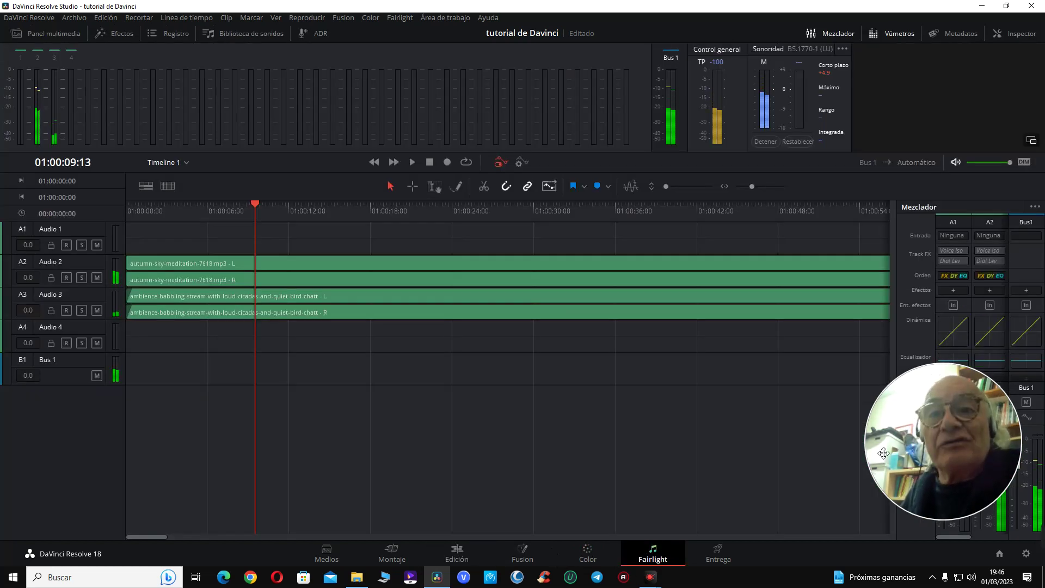
drag(949, 446, 815, 433)
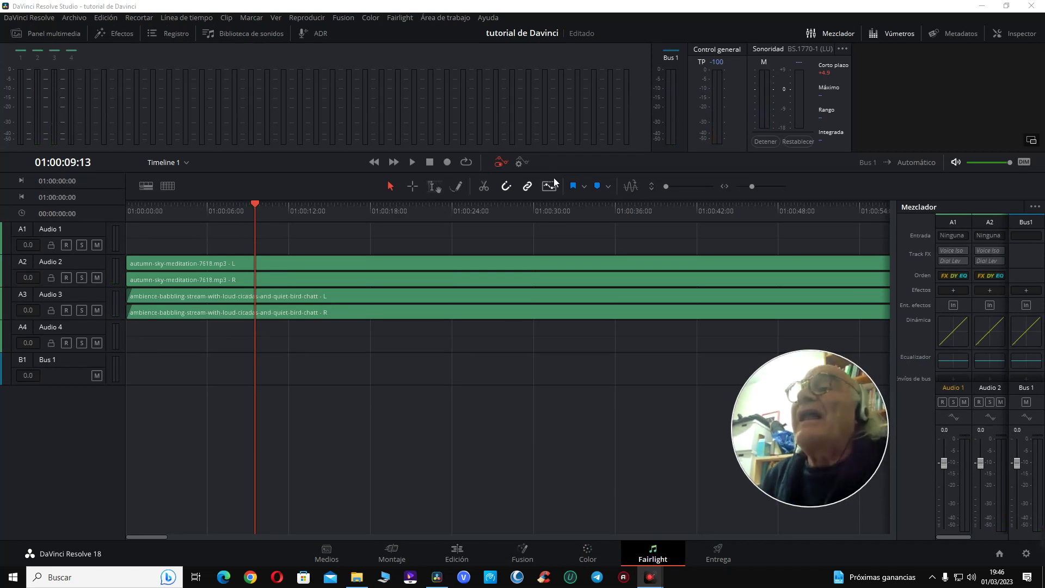
drag(556, 155, 557, 259)
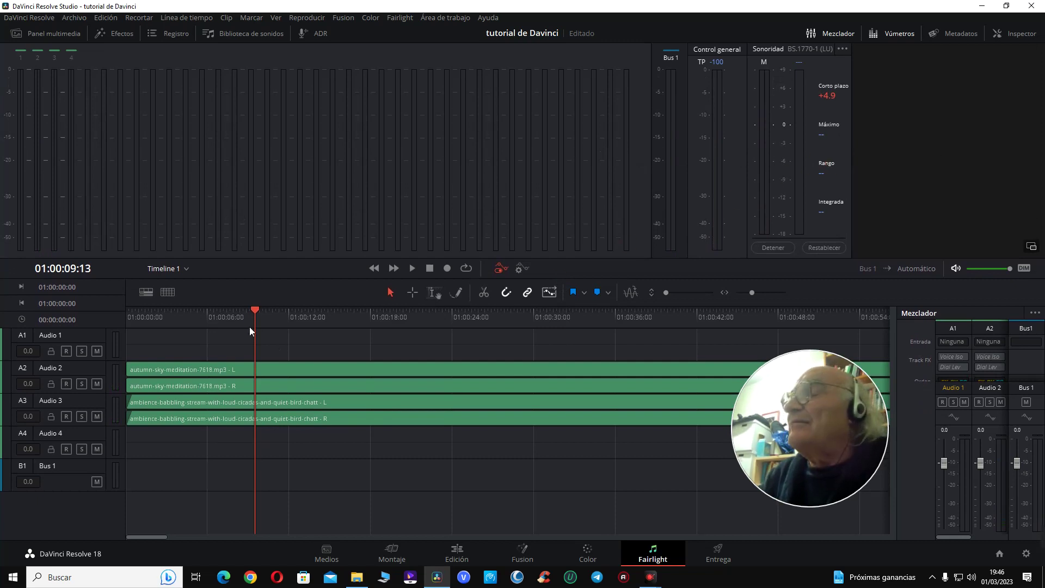
- Enlarge the video preview beside the meters and play from 01:00:08:15 to watch the track levels
click(244, 313)
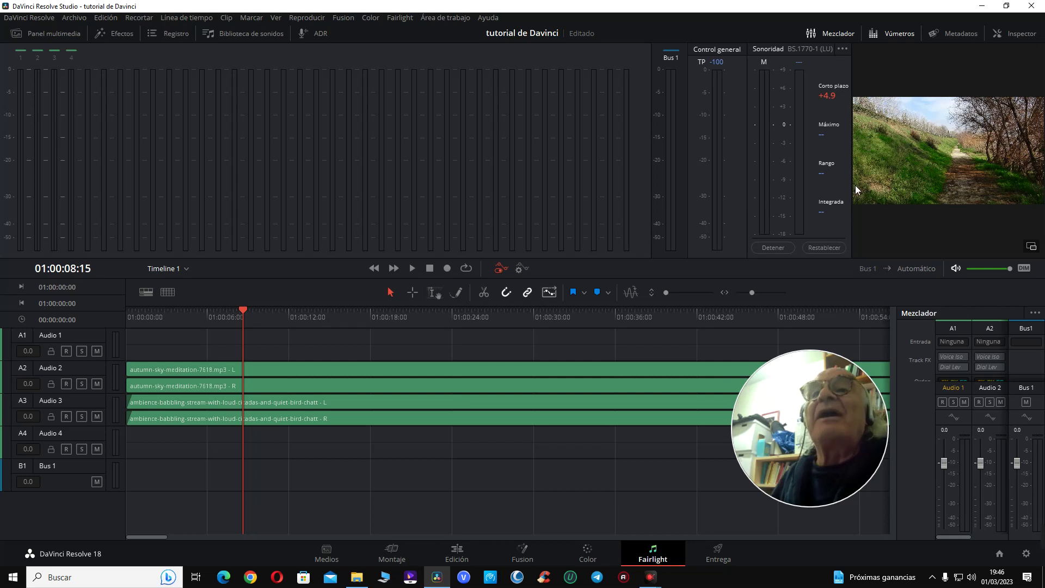
drag(858, 190, 618, 192)
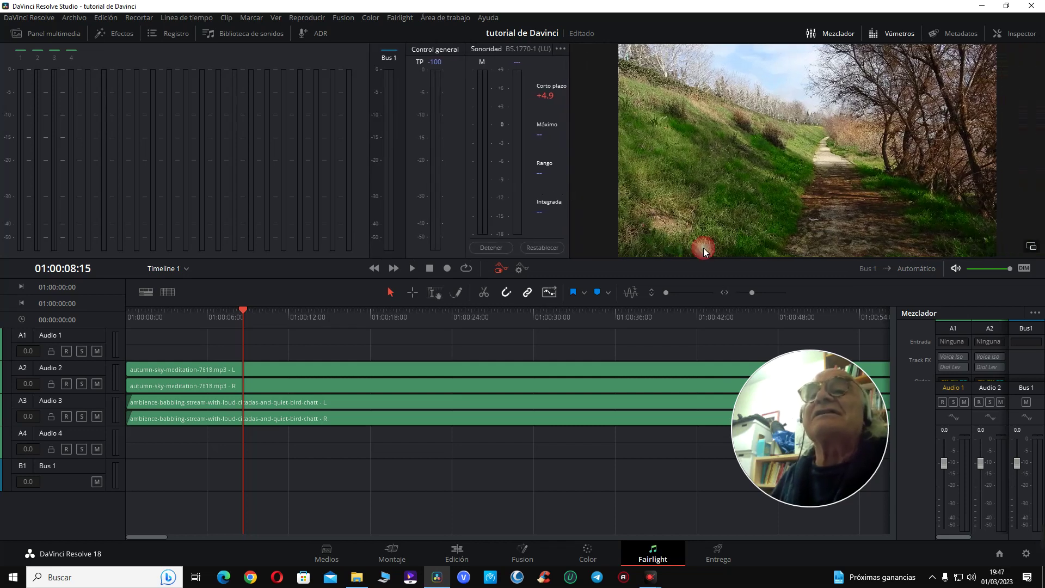
drag(709, 284, 710, 314)
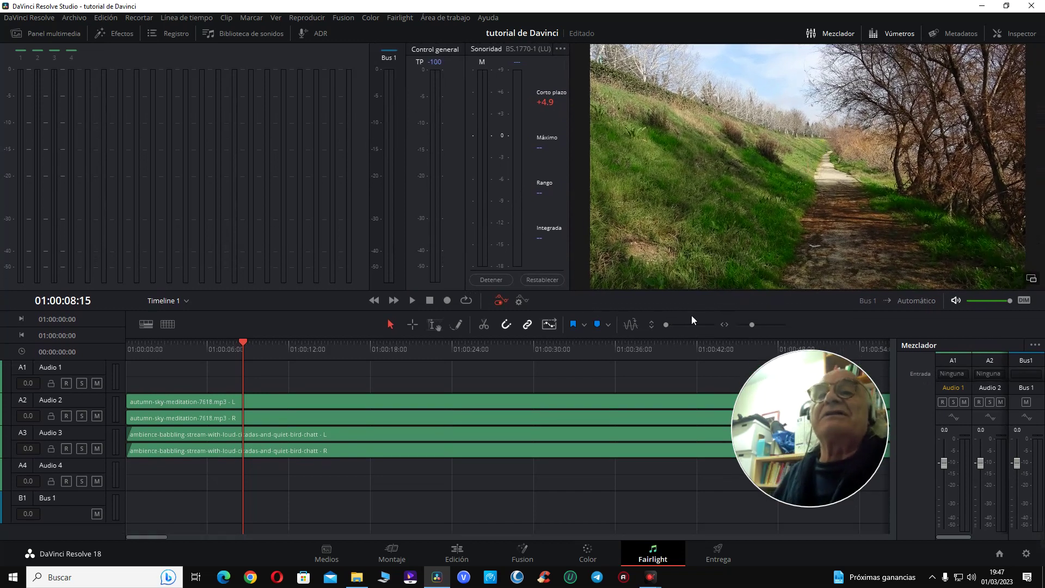
key(space)
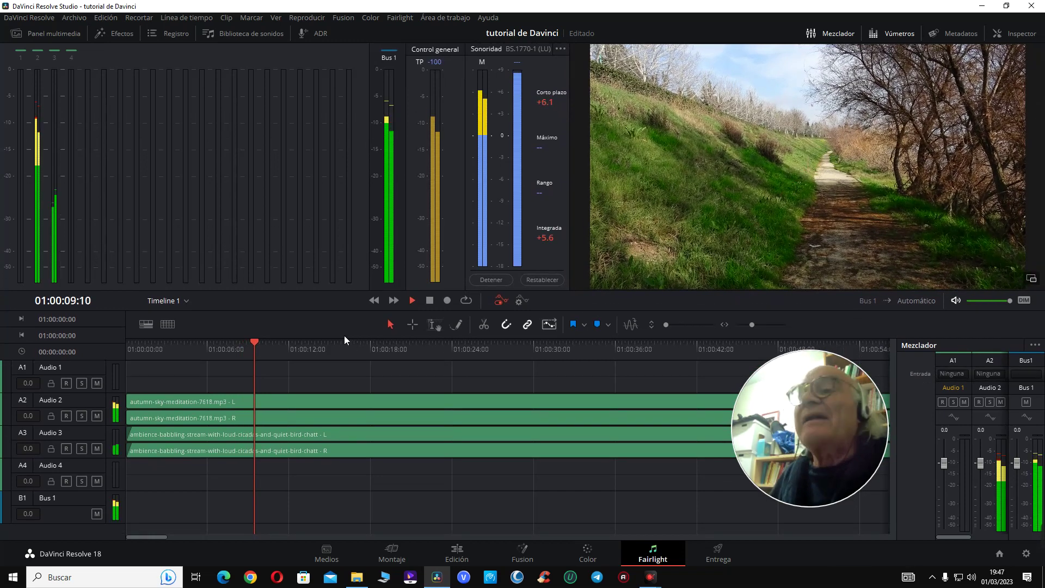
key(space)
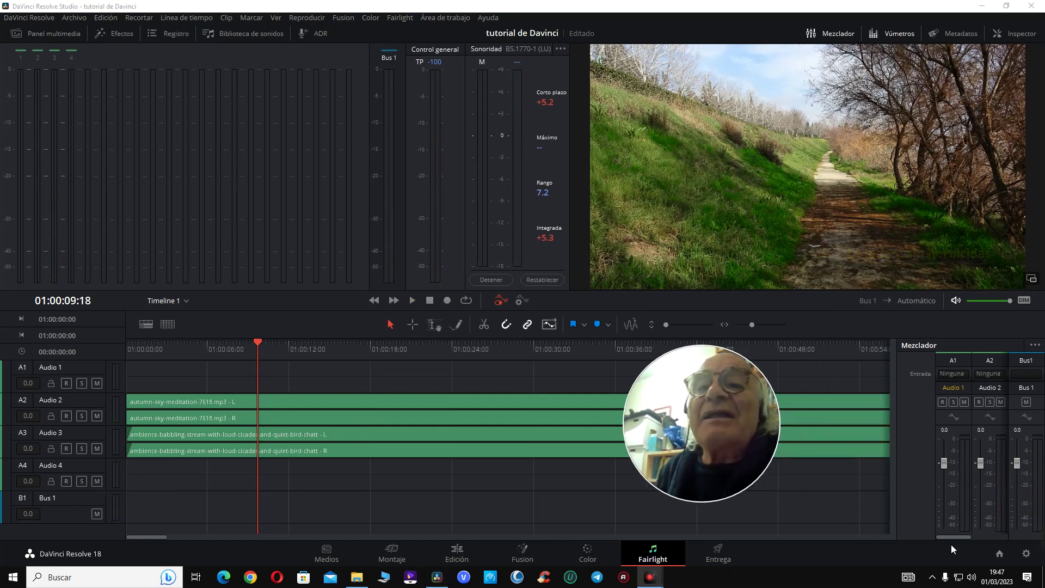
- Find Audio 4 in the mixer and assign the first microphone input to its left and right channels
drag(951, 538, 958, 538)
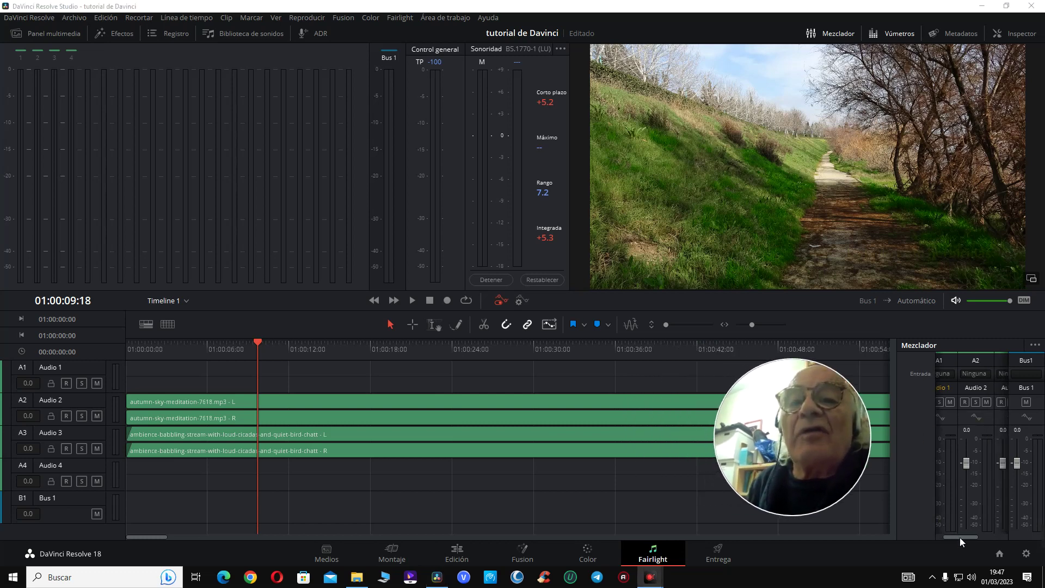
drag(959, 538, 968, 535)
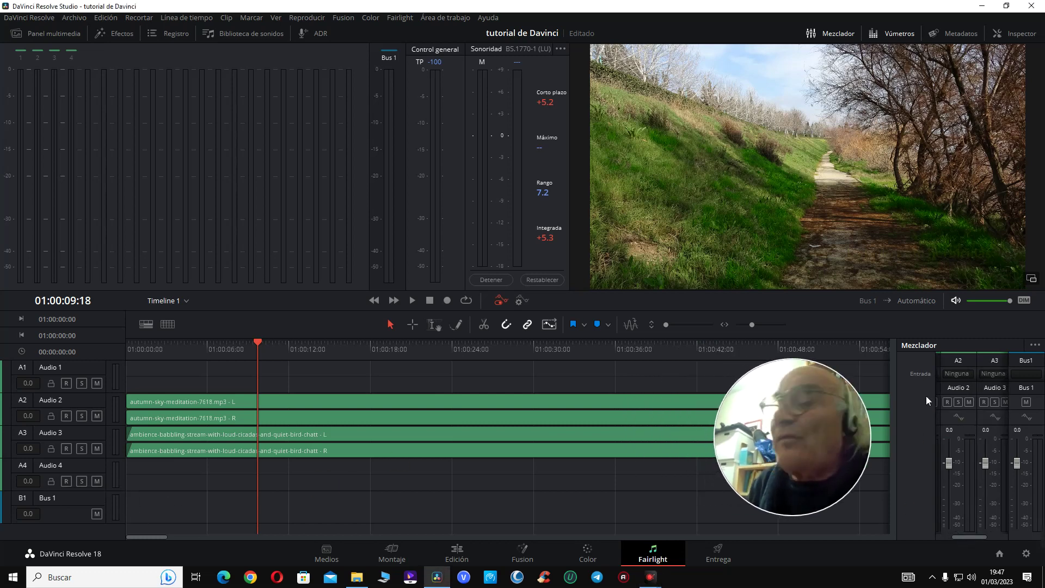
drag(965, 536, 987, 537)
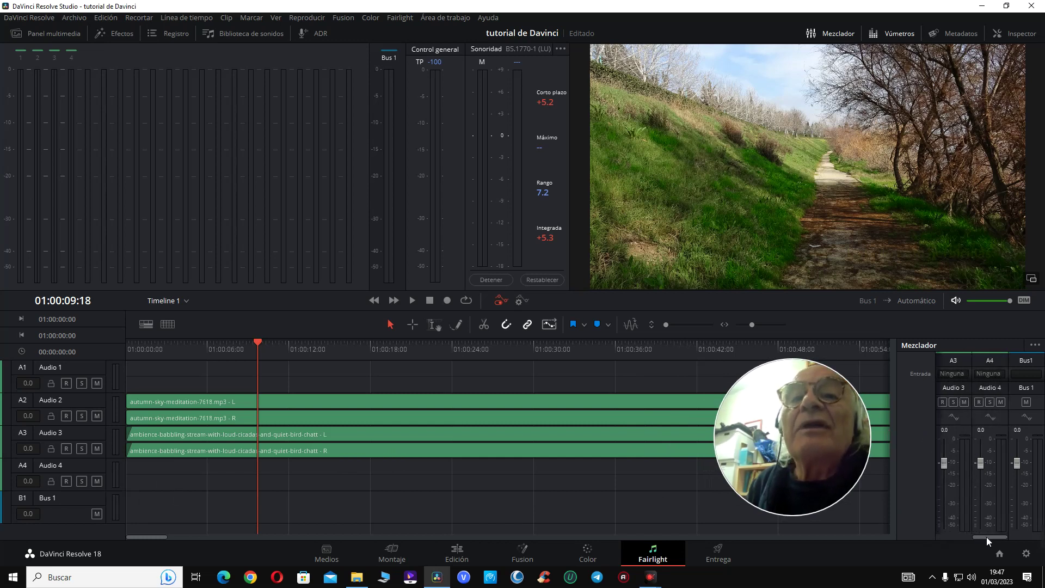
click(990, 374)
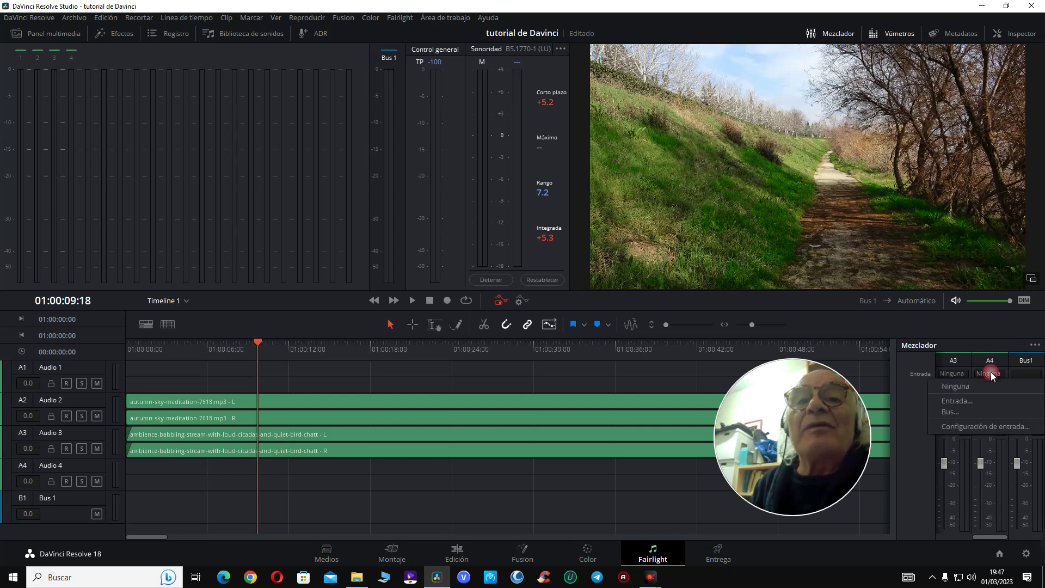
click(957, 400)
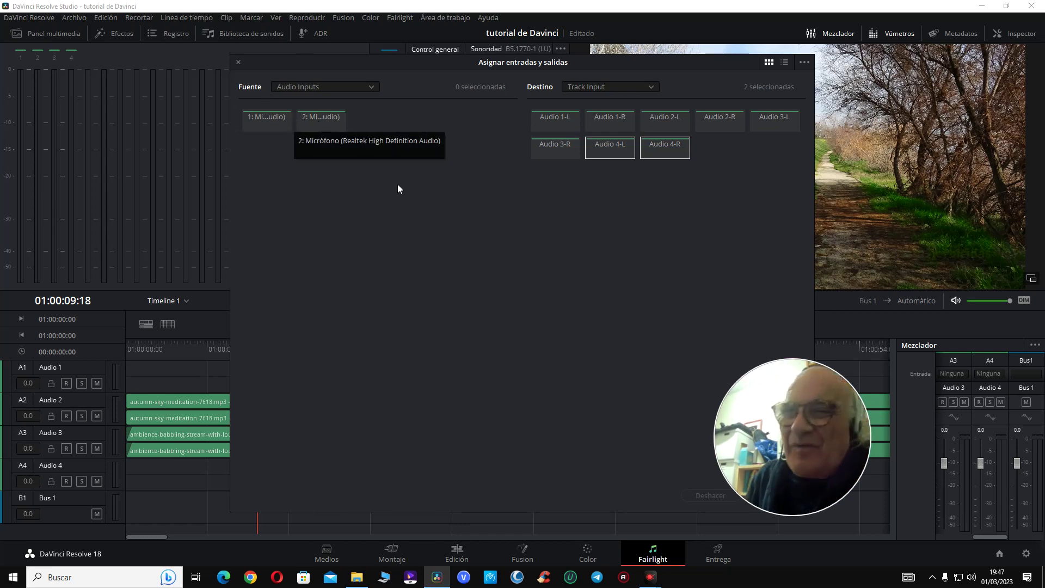
drag(787, 435, 843, 418)
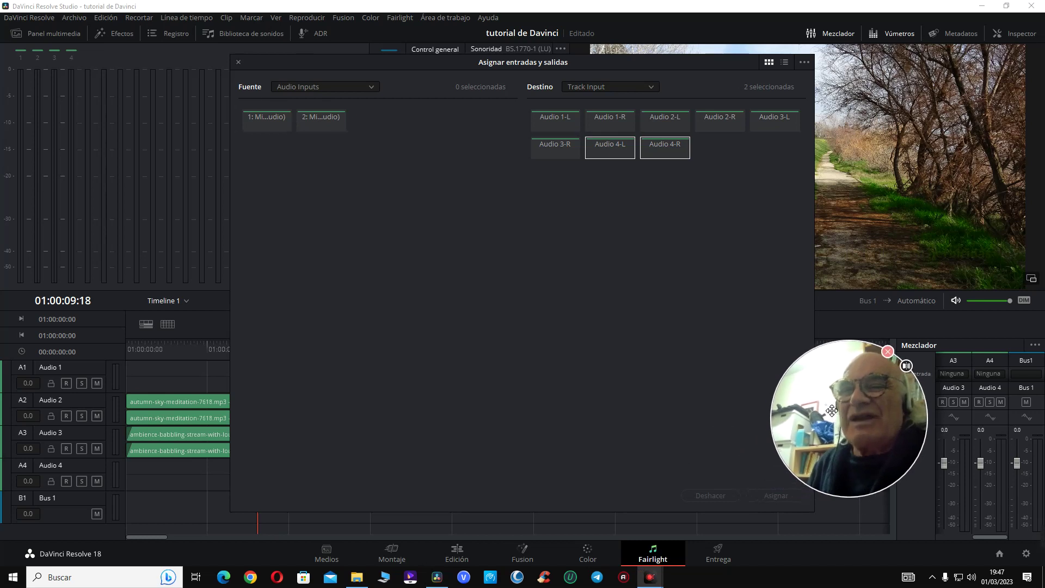
click(264, 123)
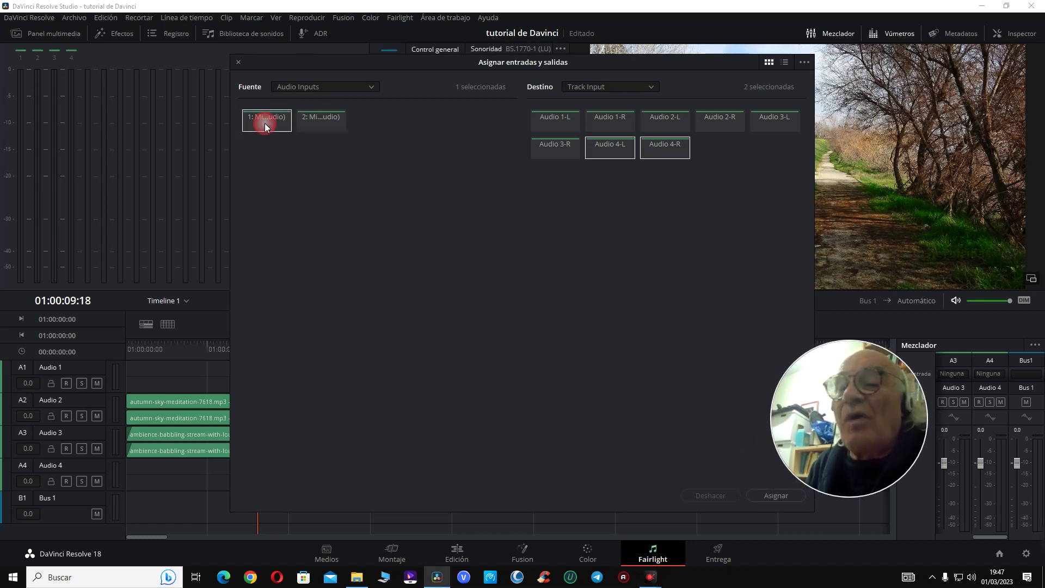
click(775, 495)
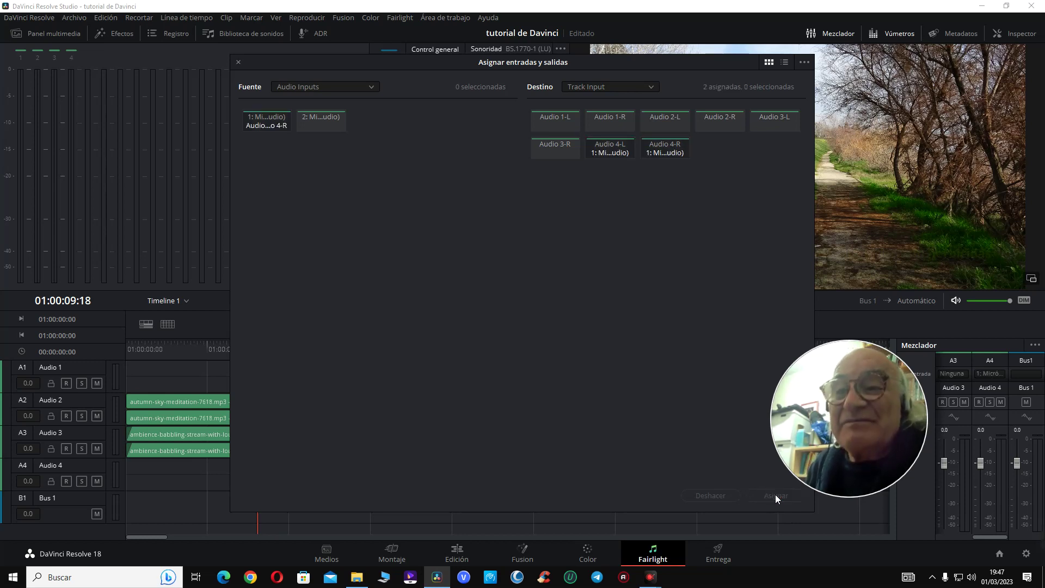
click(238, 62)
drag(817, 420, 787, 413)
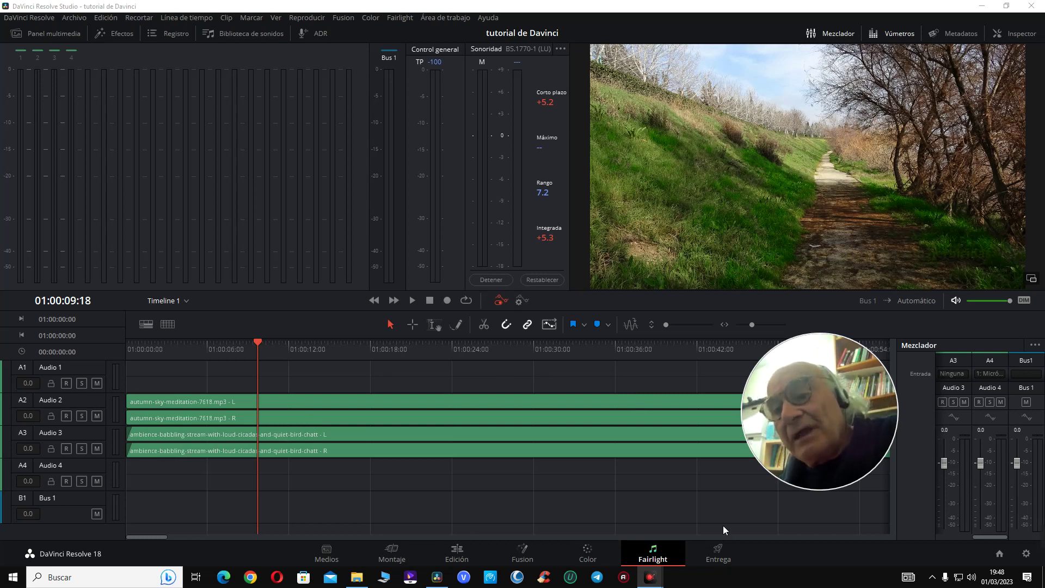
- Reopen Audio 4's input assignment and assign the first microphone to both of its channels again
click(988, 376)
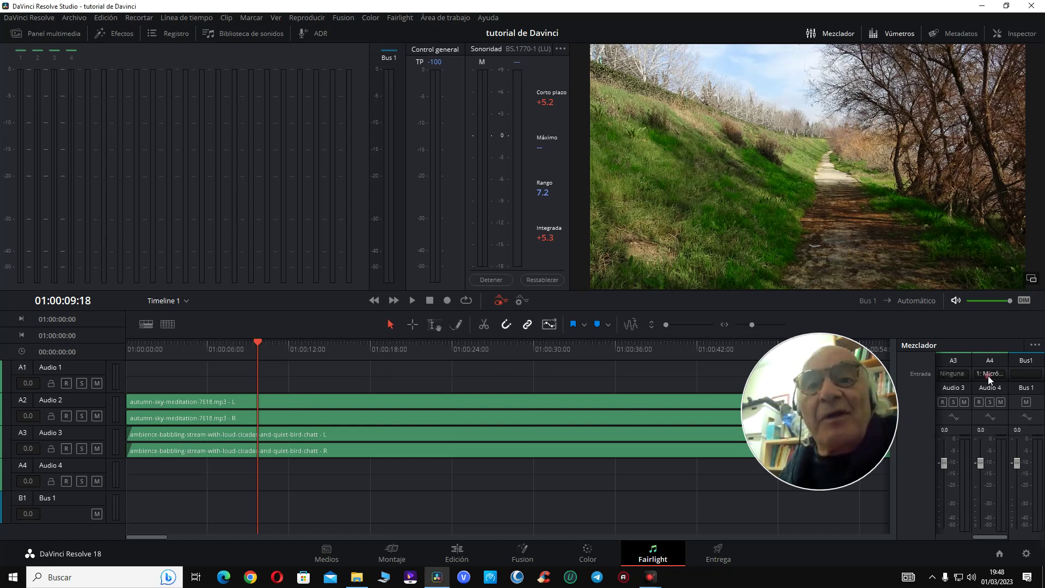
click(988, 376)
click(971, 401)
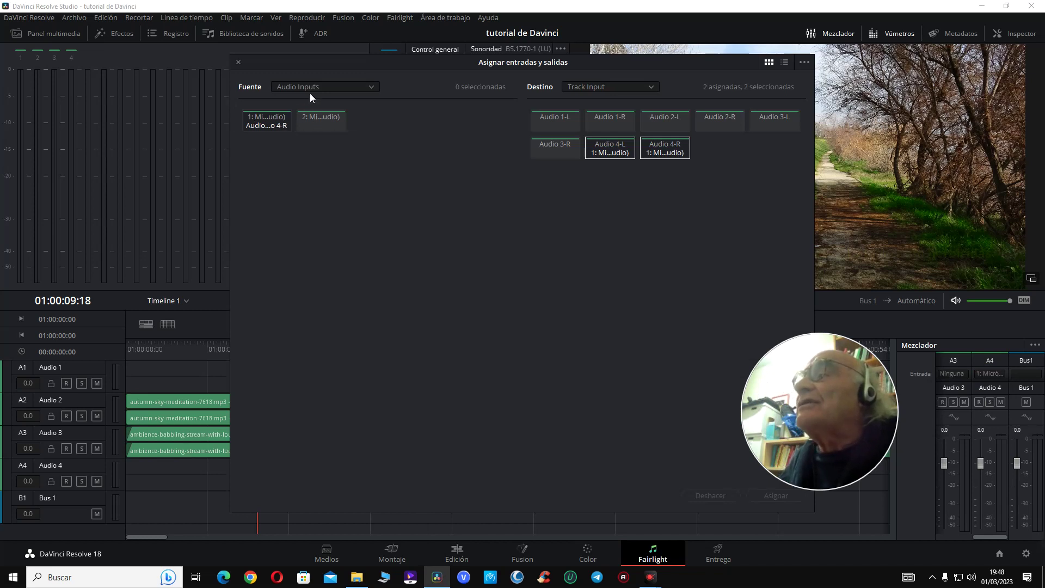
click(276, 124)
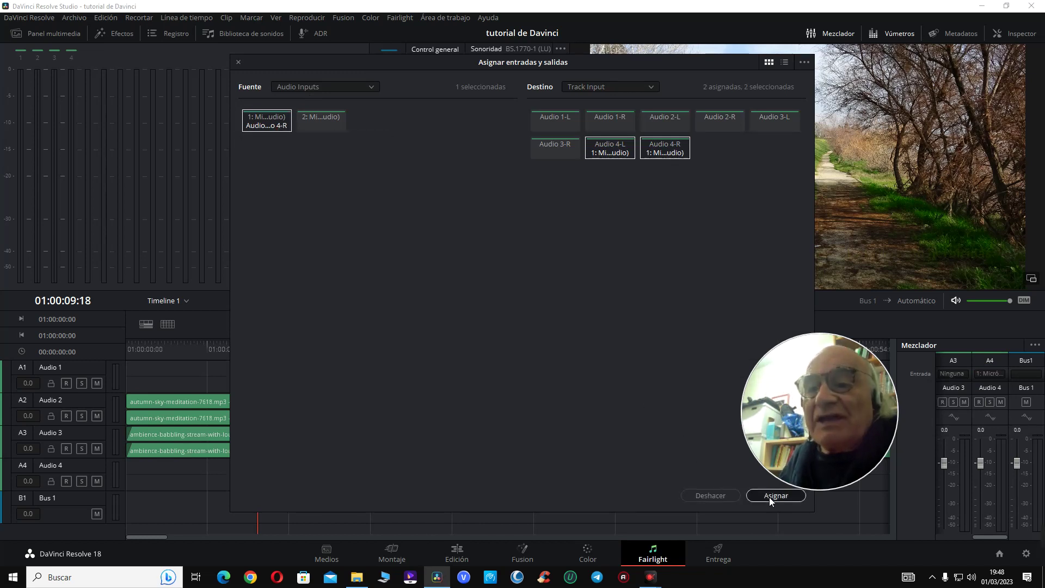
click(769, 495)
click(237, 61)
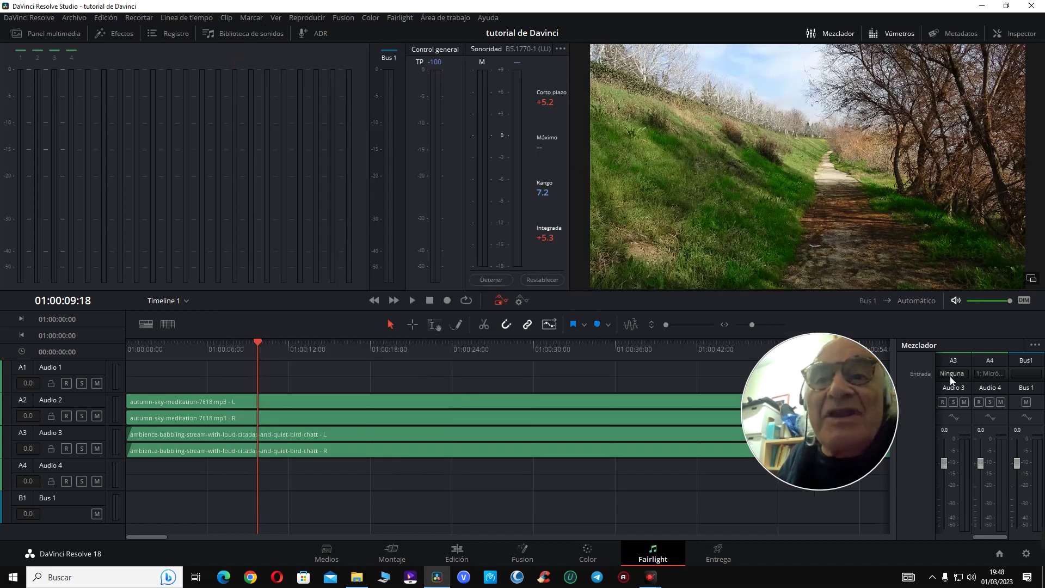
drag(982, 537, 955, 533)
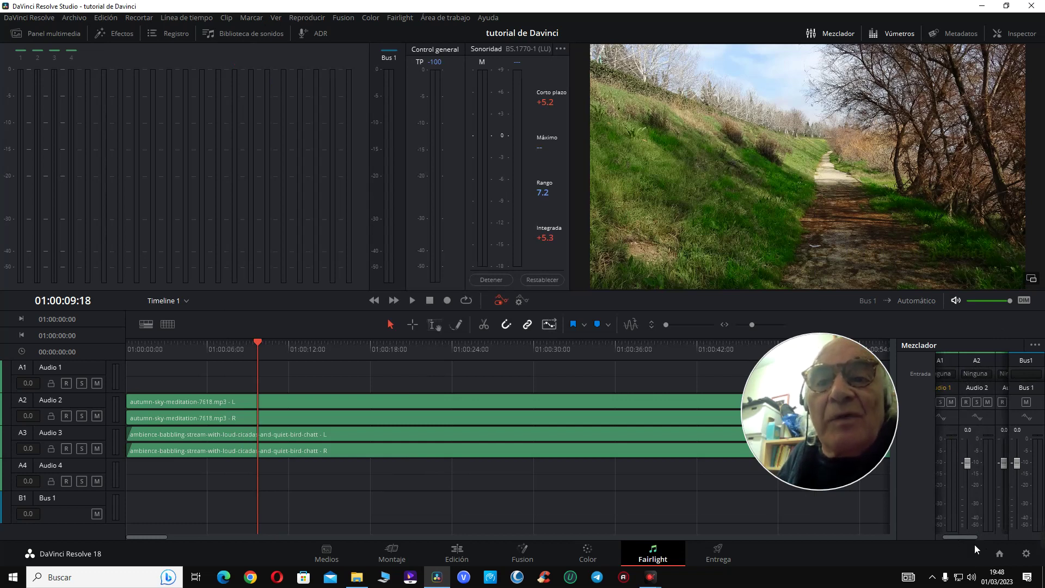
drag(967, 537, 1001, 534)
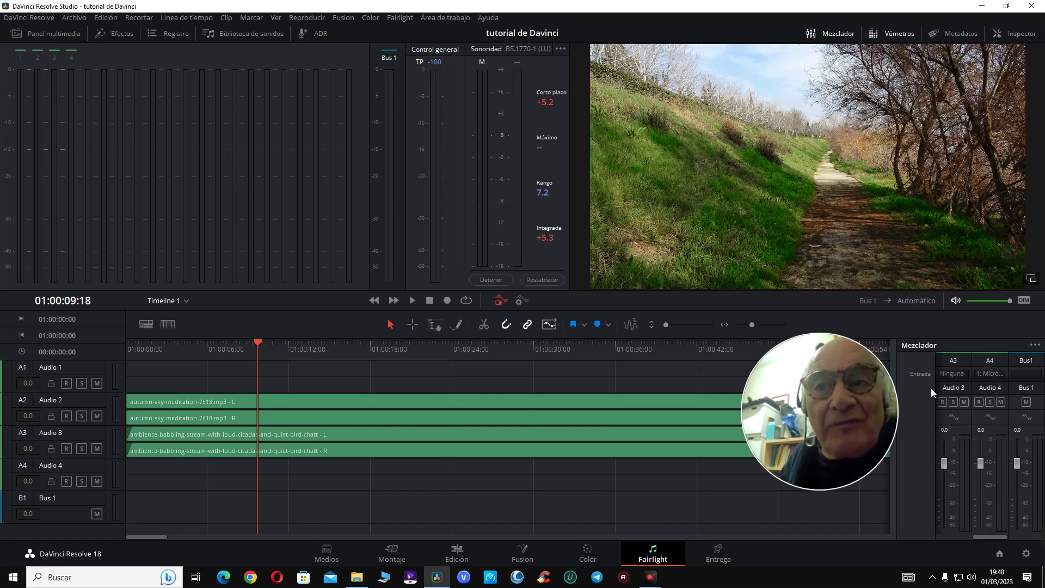
drag(785, 449, 805, 459)
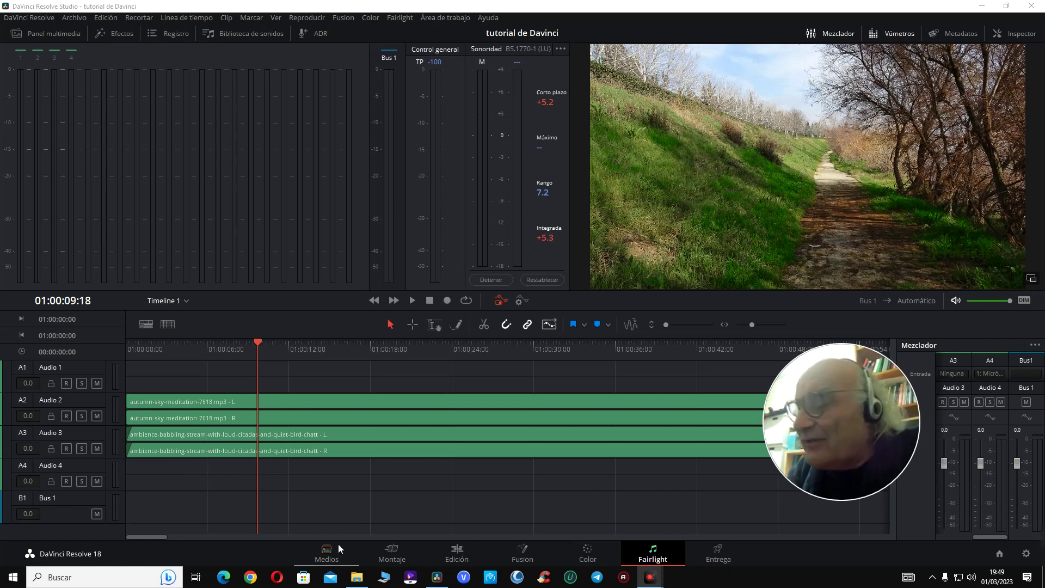
- Arm the Audio 4 track for recording and save the project
click(67, 481)
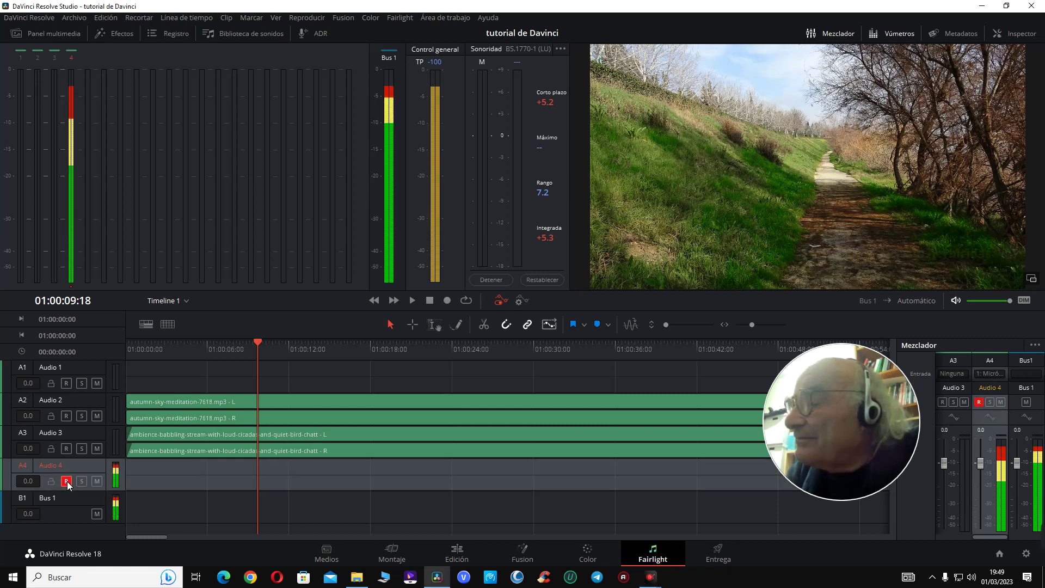
key(ctrl+s)
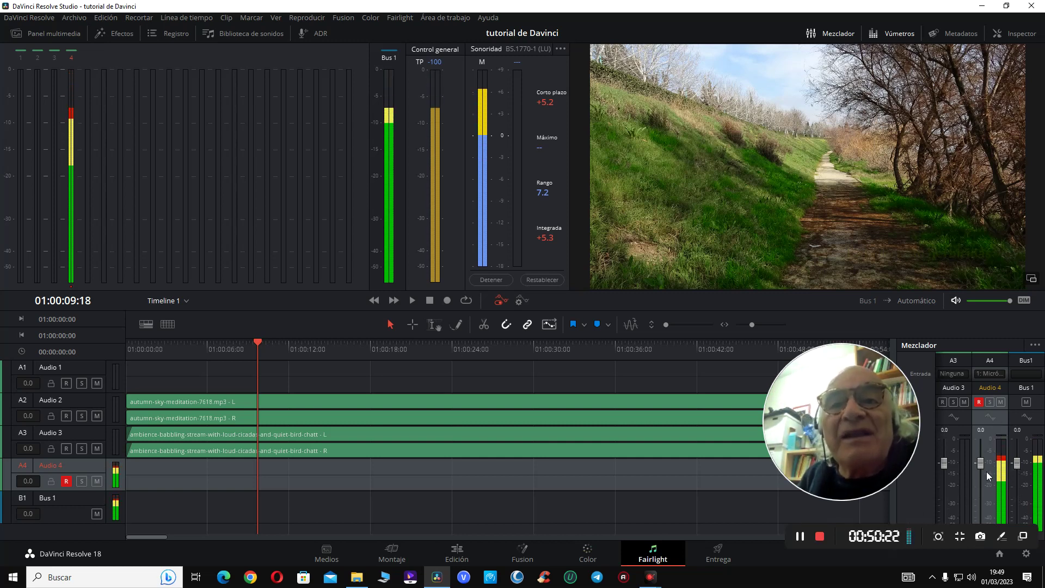
- Lower the mixer faders to -8.5 for Audio 4 and -2.8 for Bus 1
drag(981, 463, 1019, 474)
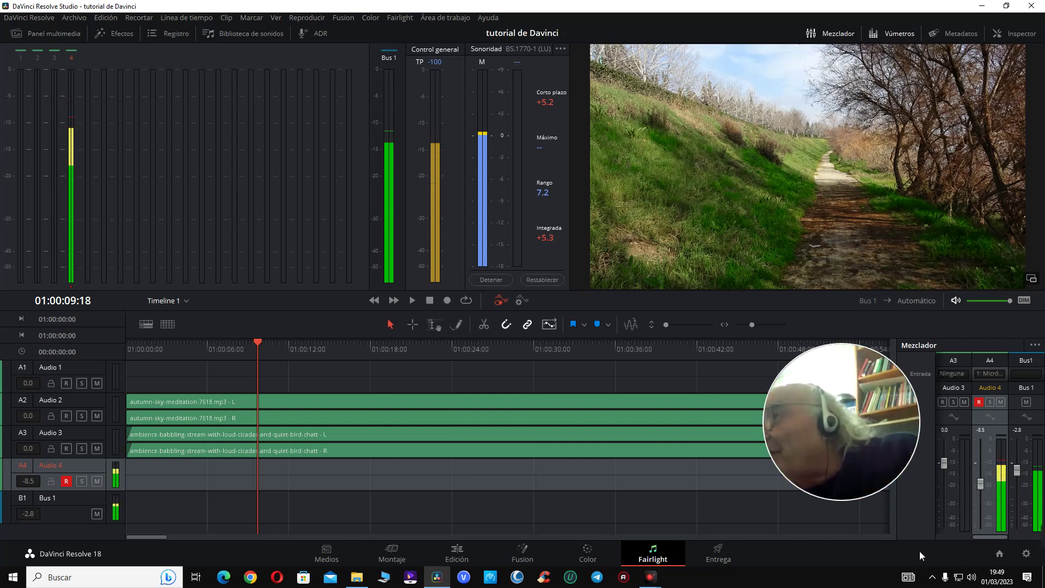
mouse_move(1033, 524)
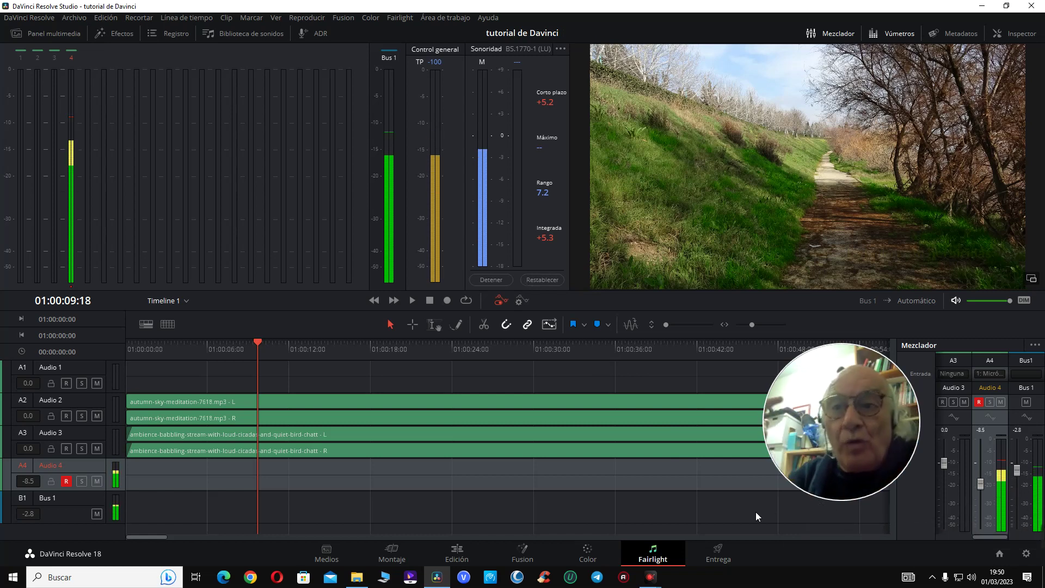
- View the Windows sound settings dialog and close it
right_click(972, 580)
click(930, 546)
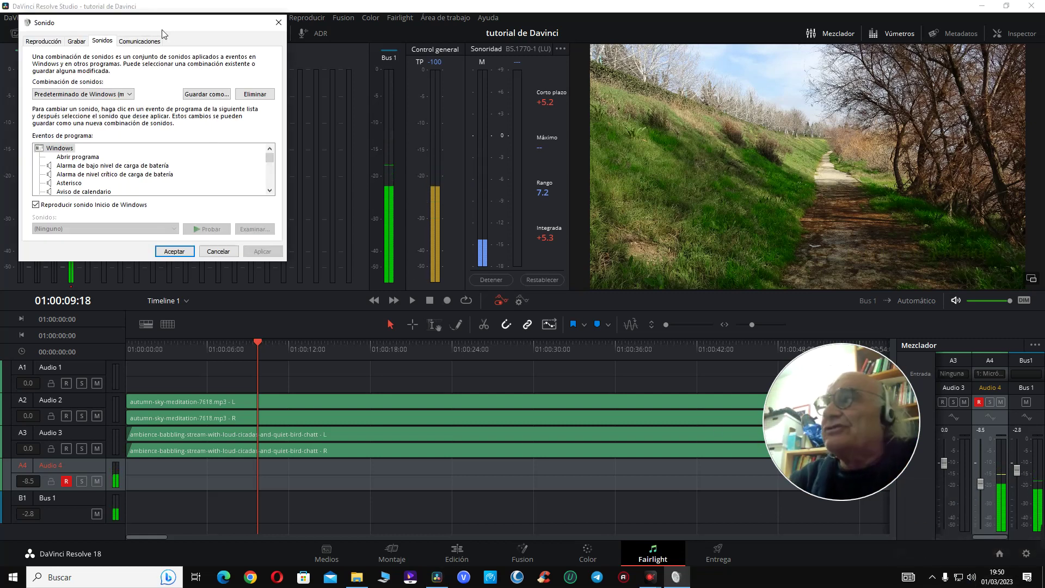
drag(174, 22, 263, 106)
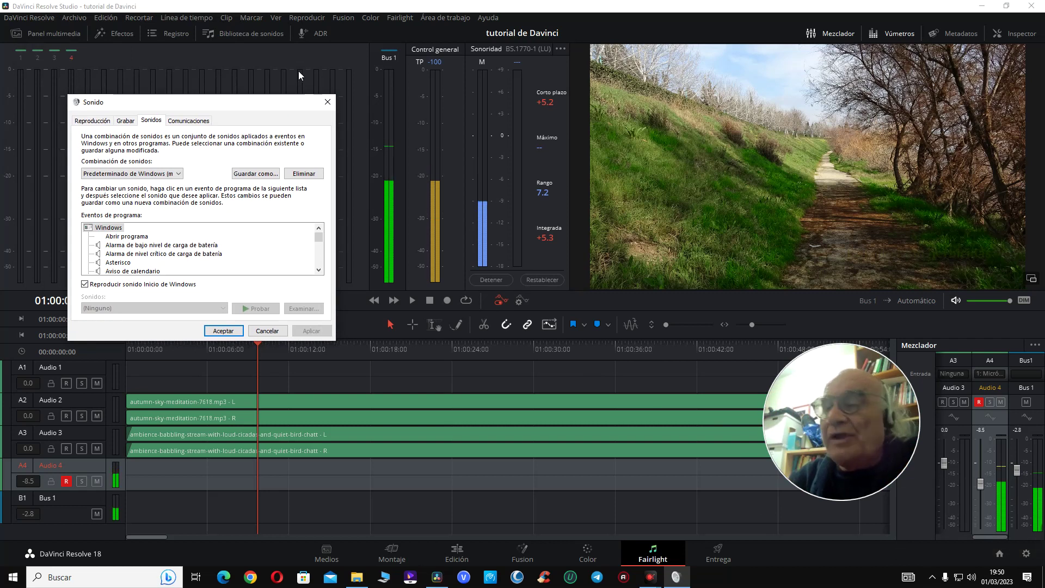
click(328, 102)
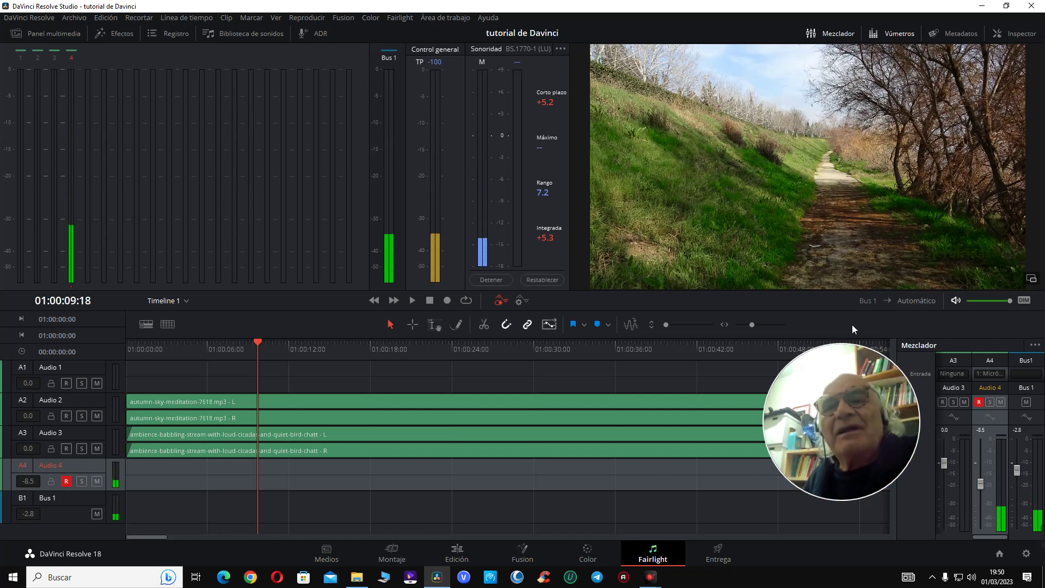
- Record a short voice-over take on Audio 4 in Fairlight, starting at 01:00:09:18
click(454, 553)
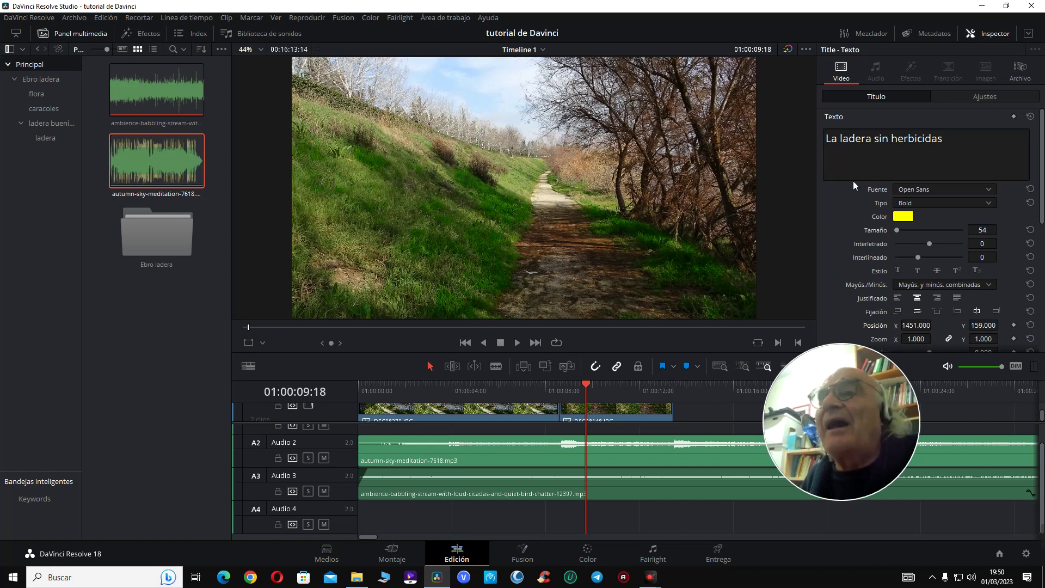
click(653, 555)
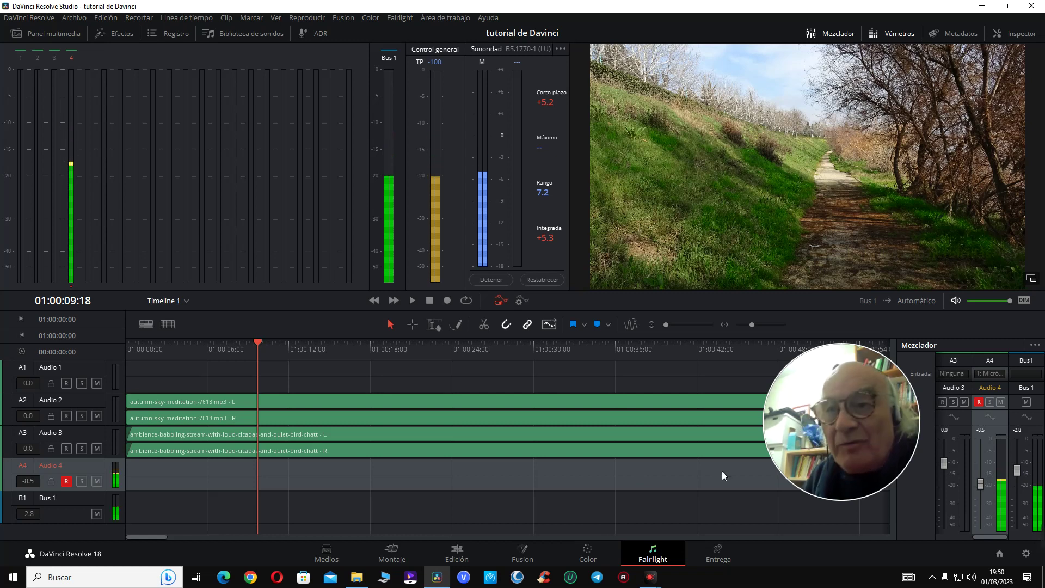
click(447, 300)
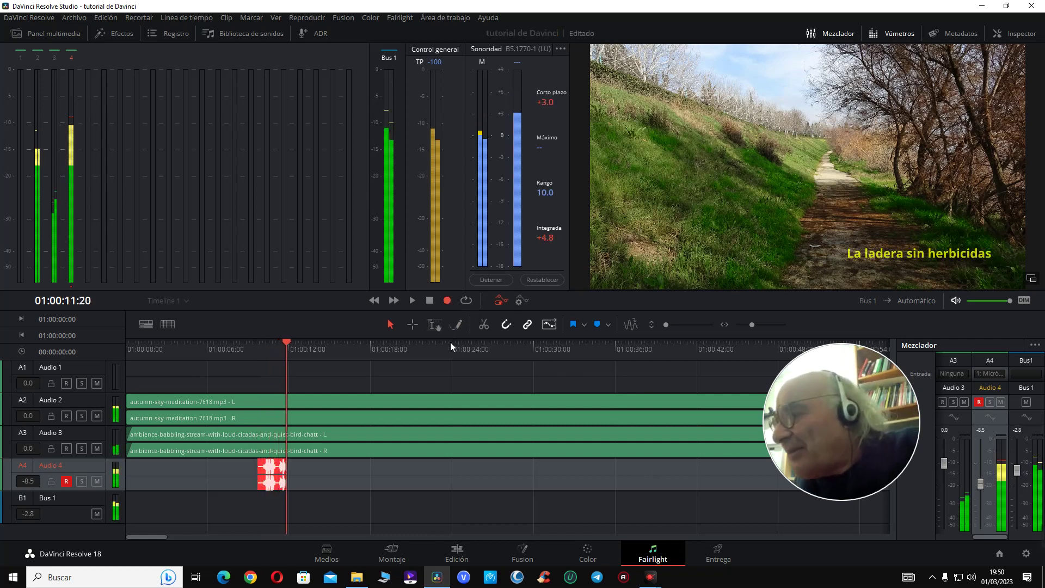
key(space)
click(268, 349)
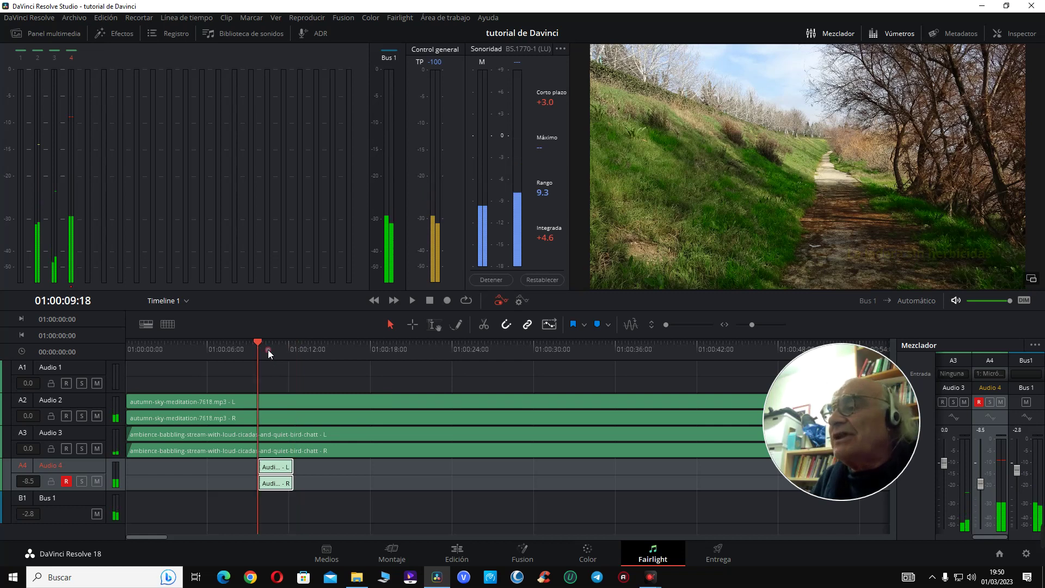
- Play the recorded voice-over on the Edit page and inspect the Audio 4 clip's waveform
click(456, 553)
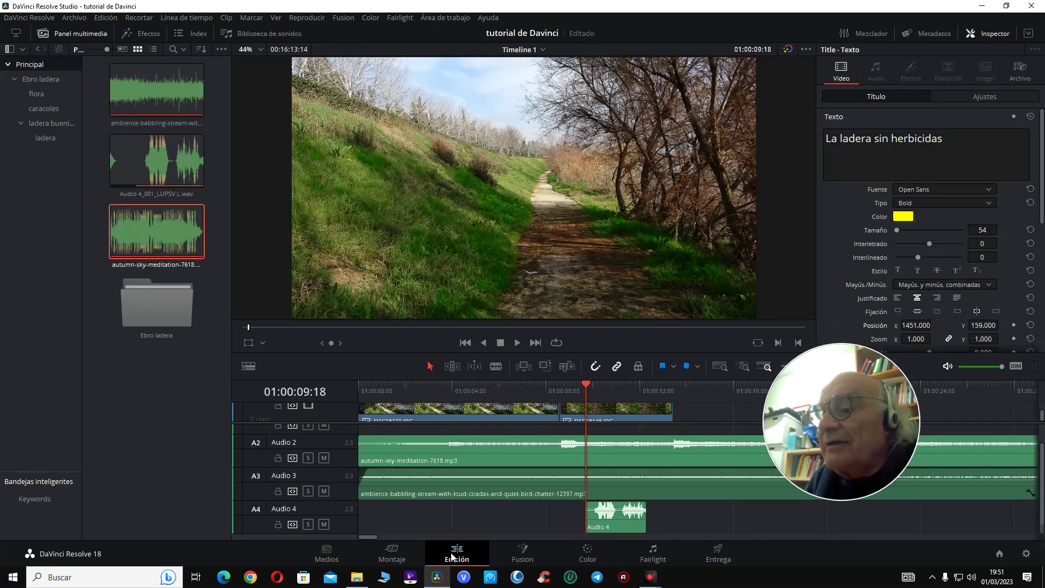
key(space)
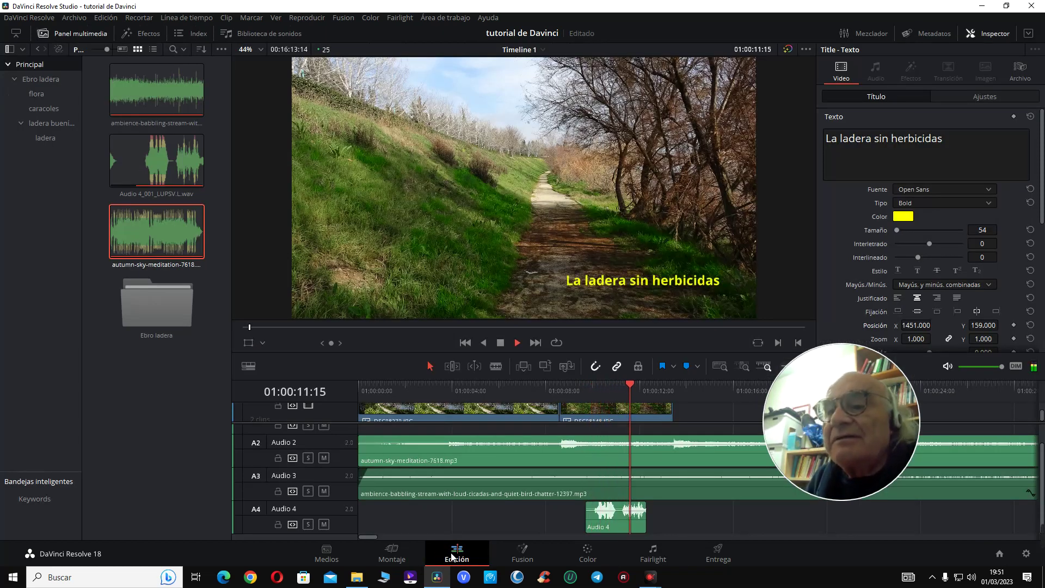
key(space)
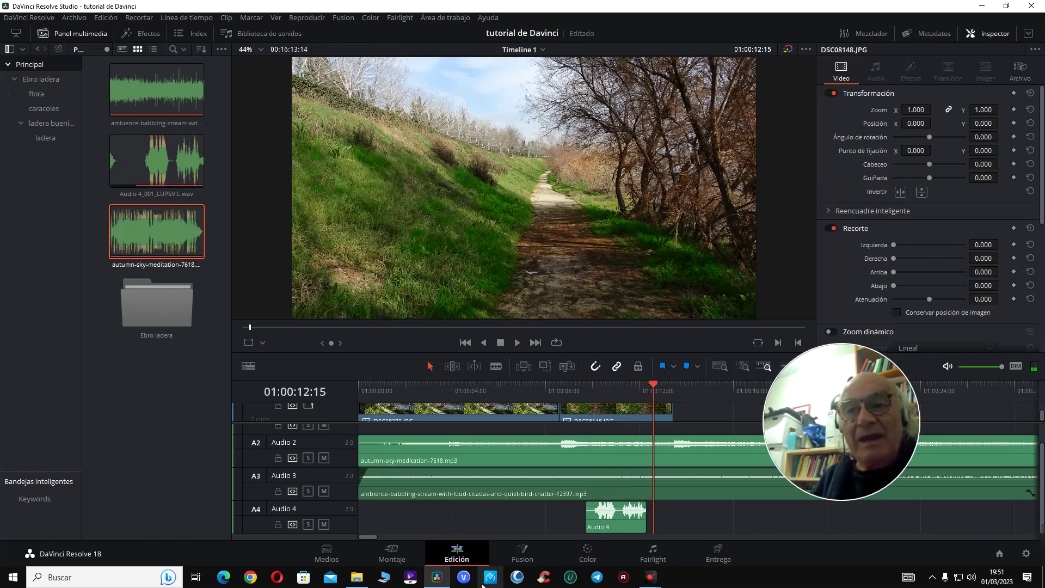
double_click(617, 521)
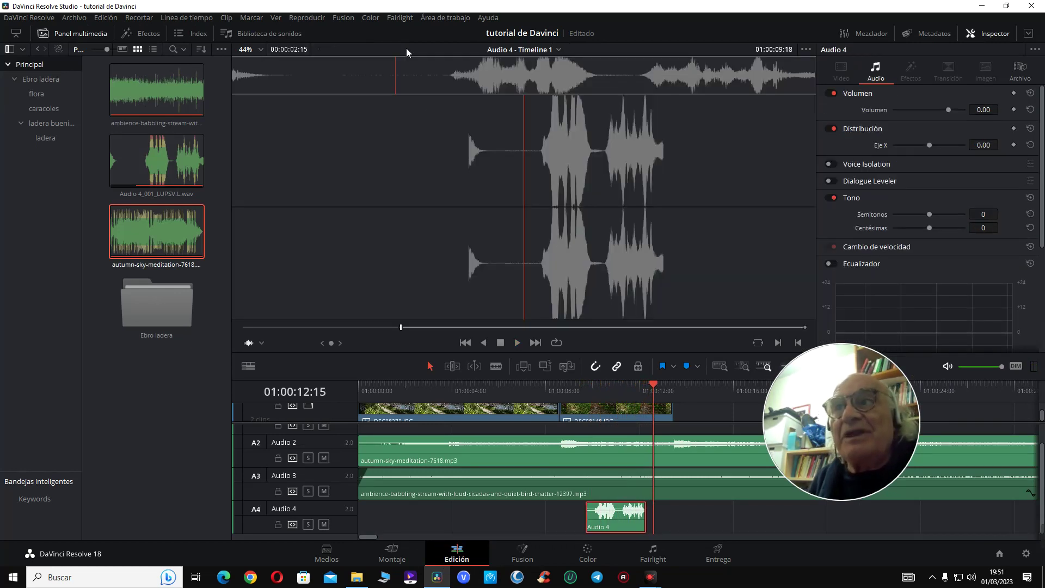
click(621, 524)
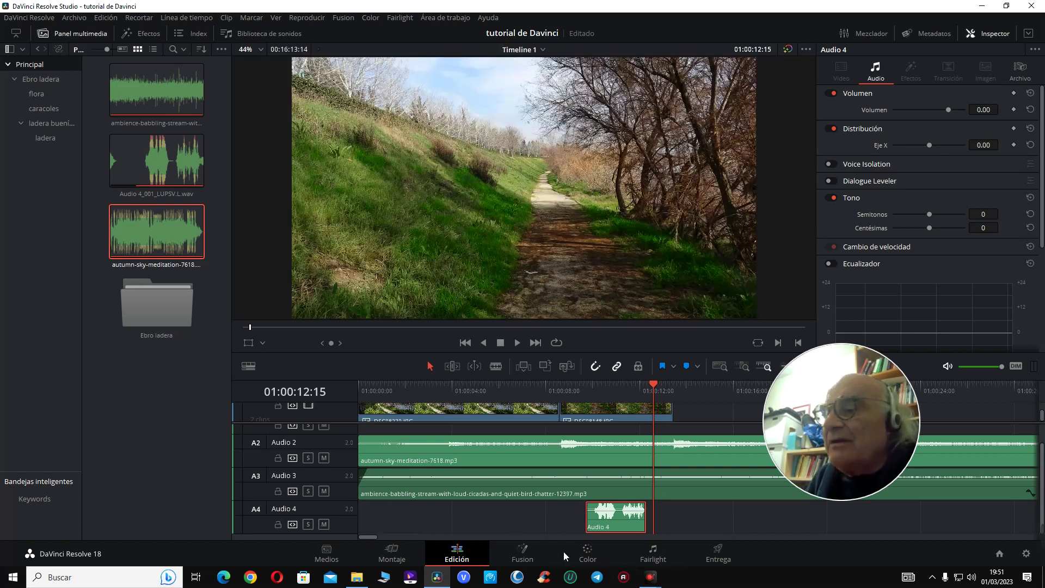
- Delete the first voice-over take from Audio 4 in Fairlight and return the playhead to 01:00:09:18
click(655, 554)
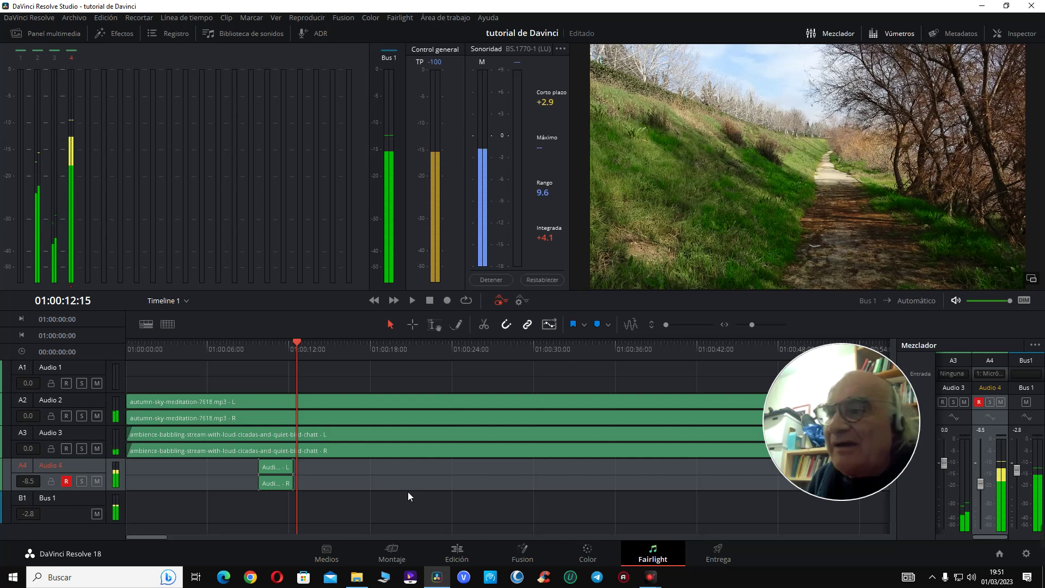
click(268, 482)
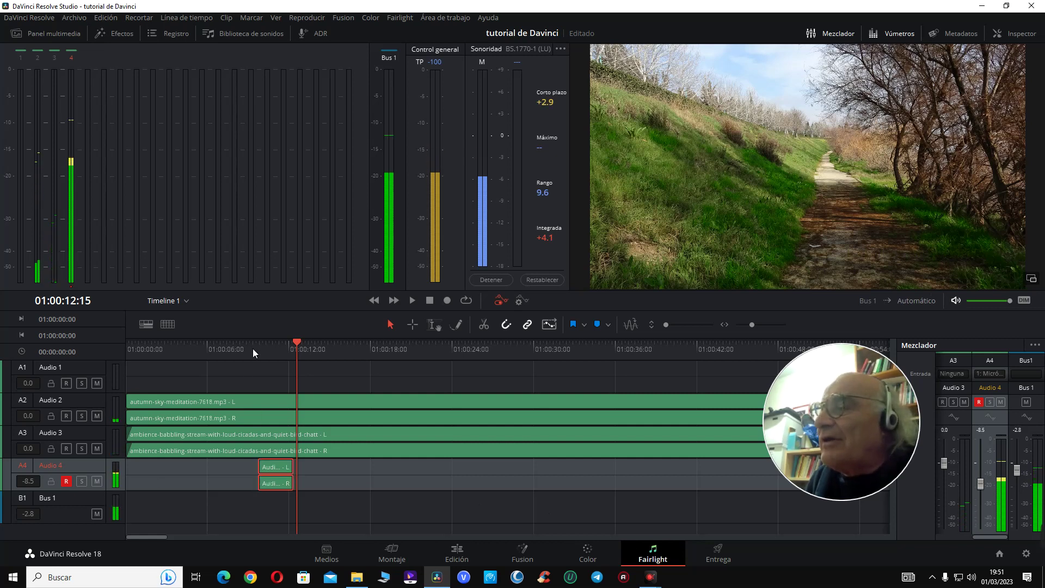
click(254, 349)
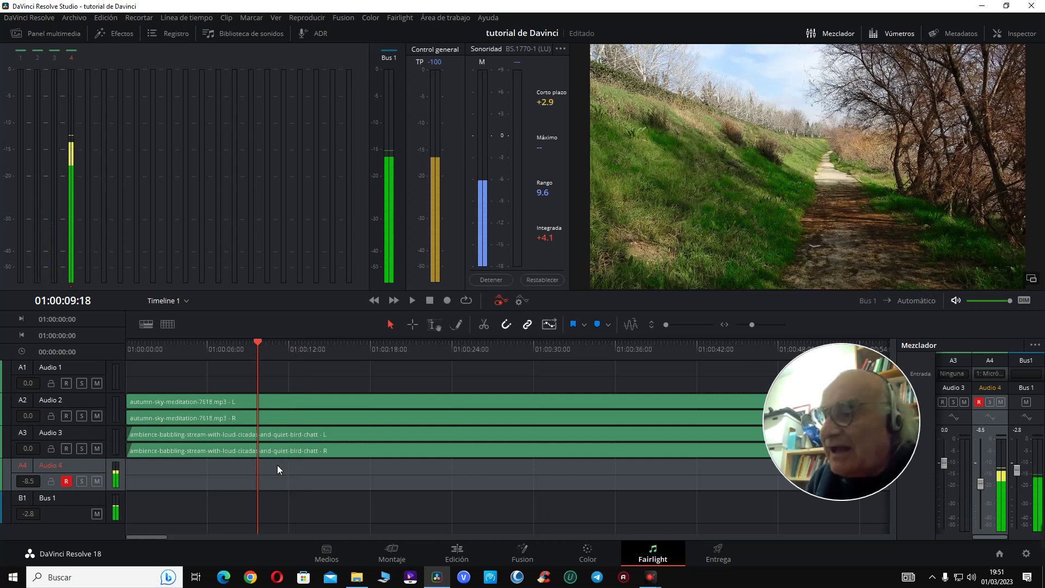
- Mute Audio 2 and Audio 3, and record a new voice-over take on Audio 4 from 01:00:09:18
click(96, 449)
click(97, 417)
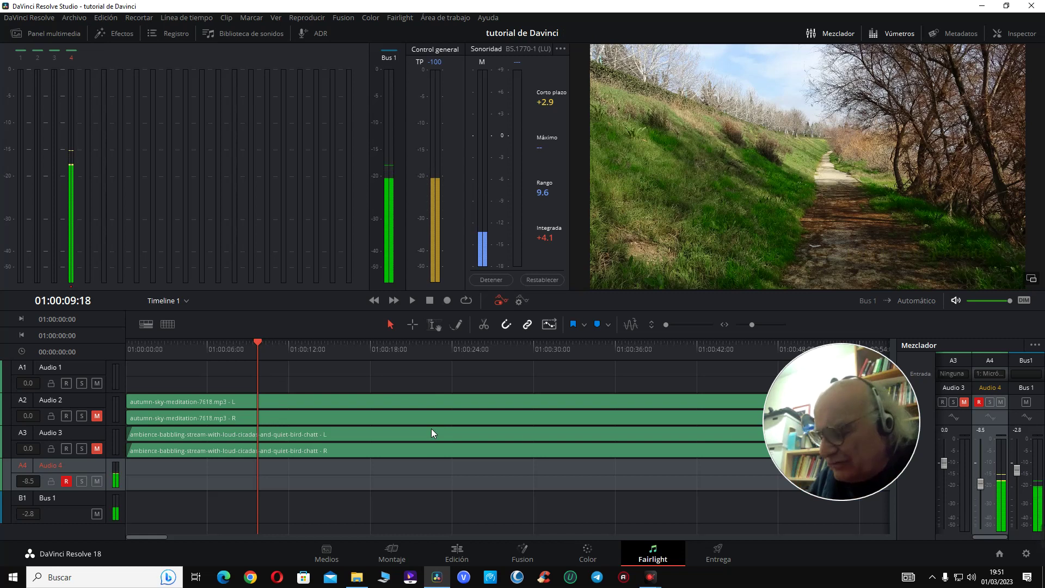
click(445, 300)
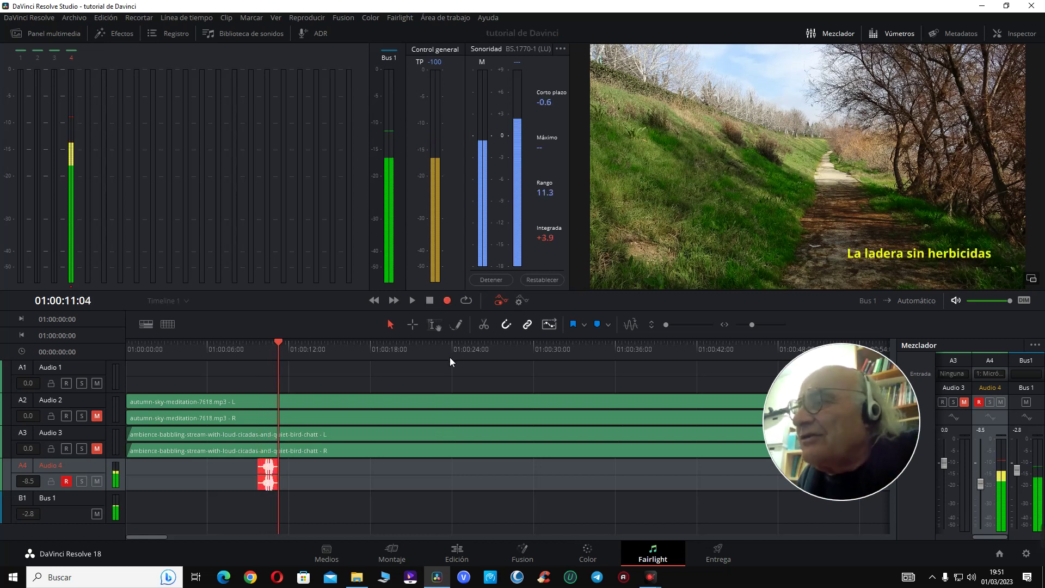
key(space)
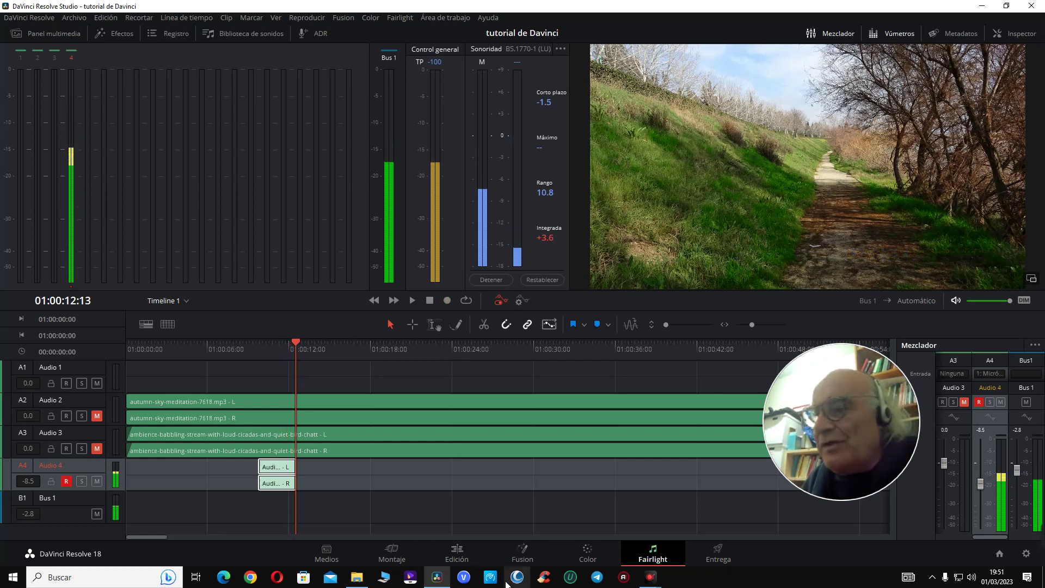
- Unmute Audio 2 and Audio 3 on the Edit page and play the voice-over with the music from 01:00:08:03
click(457, 557)
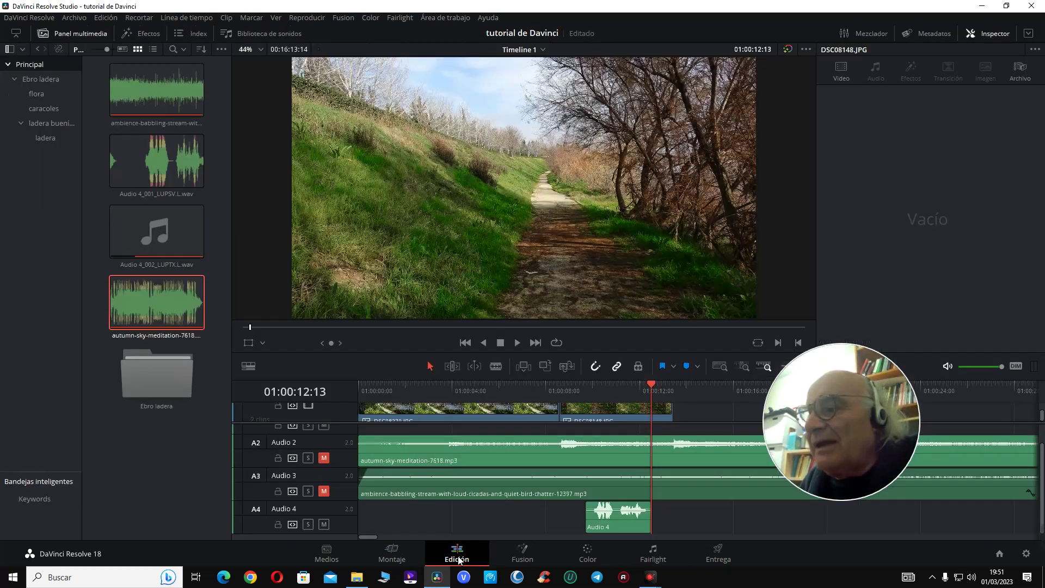
click(573, 392)
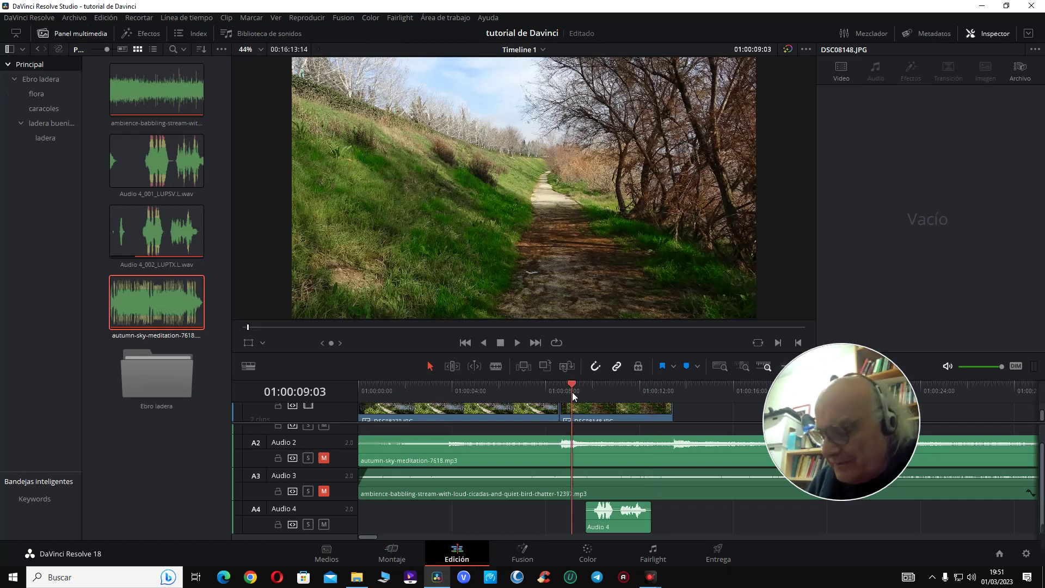
click(325, 458)
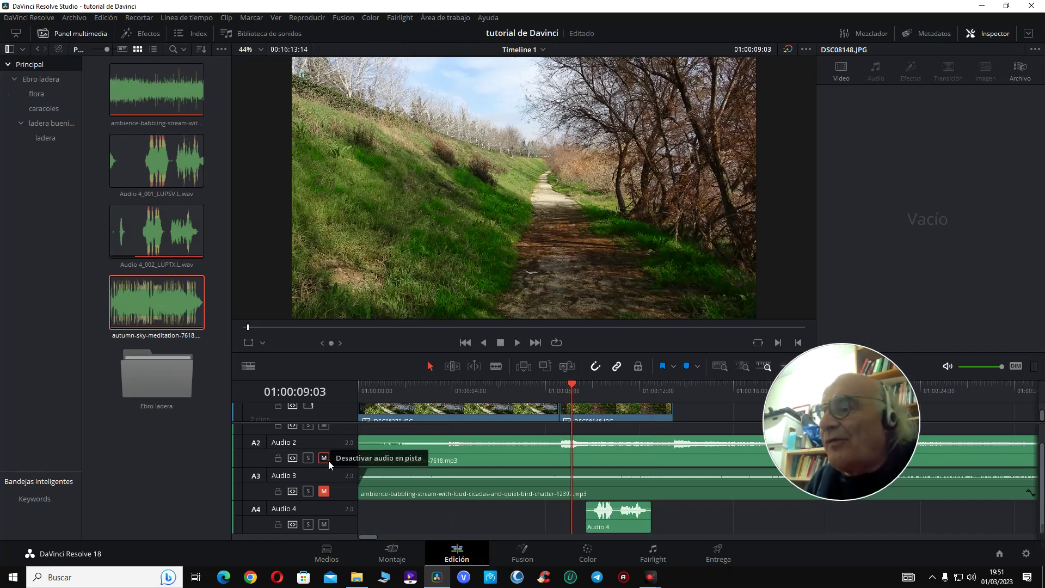
click(324, 491)
click(549, 388)
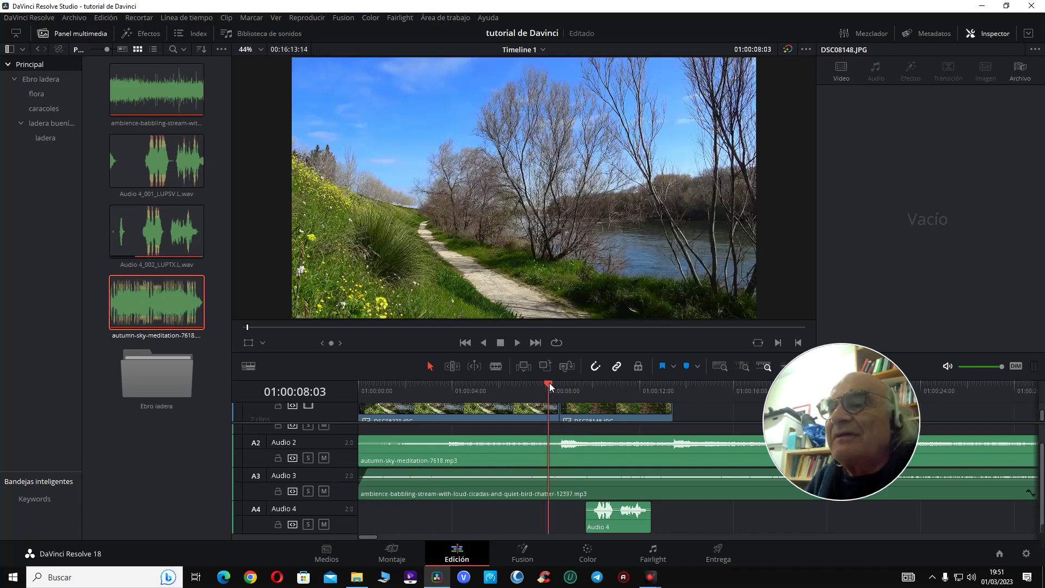
key(space)
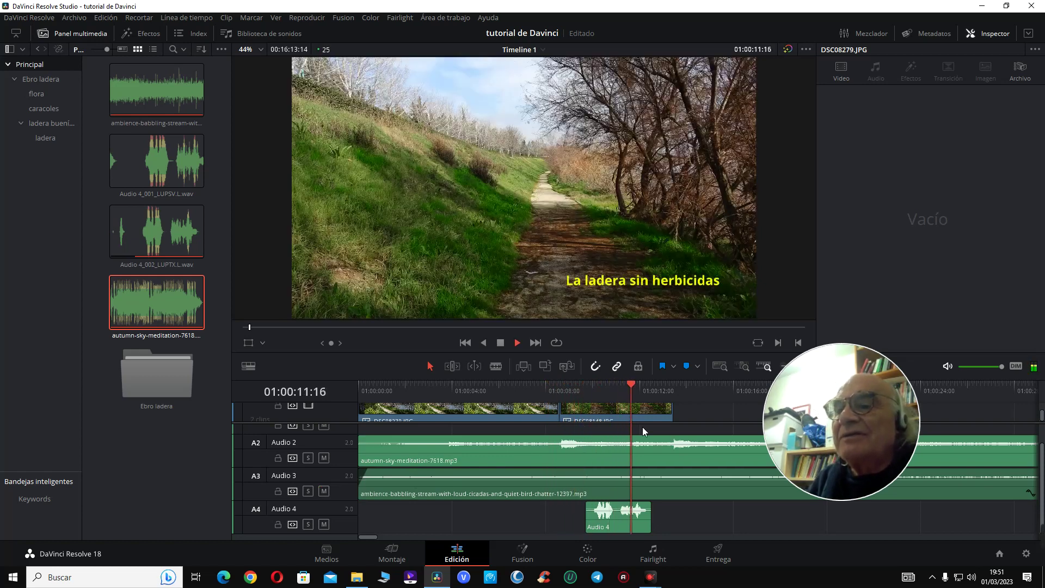
key(space)
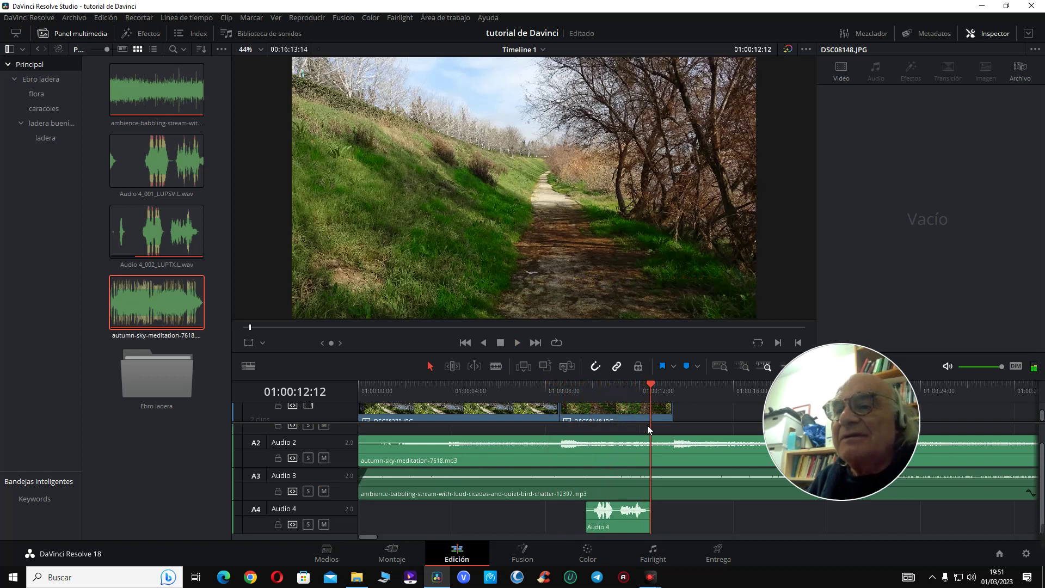
- Split the Audio 4 voice-over clip at 01:00:10:00 and delete the short silent piece before the speech
click(583, 392)
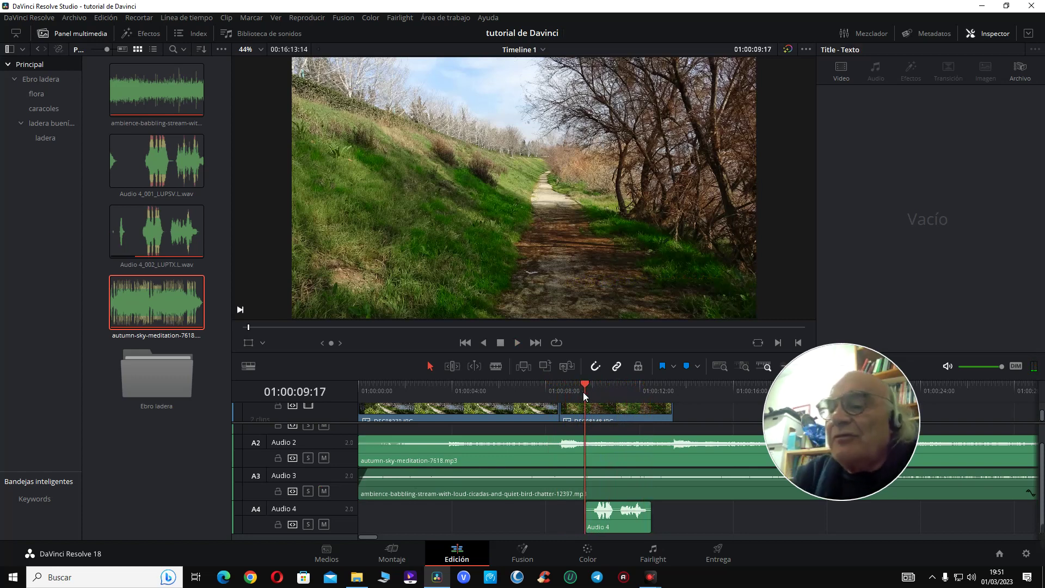
scroll(586, 446, up, 3)
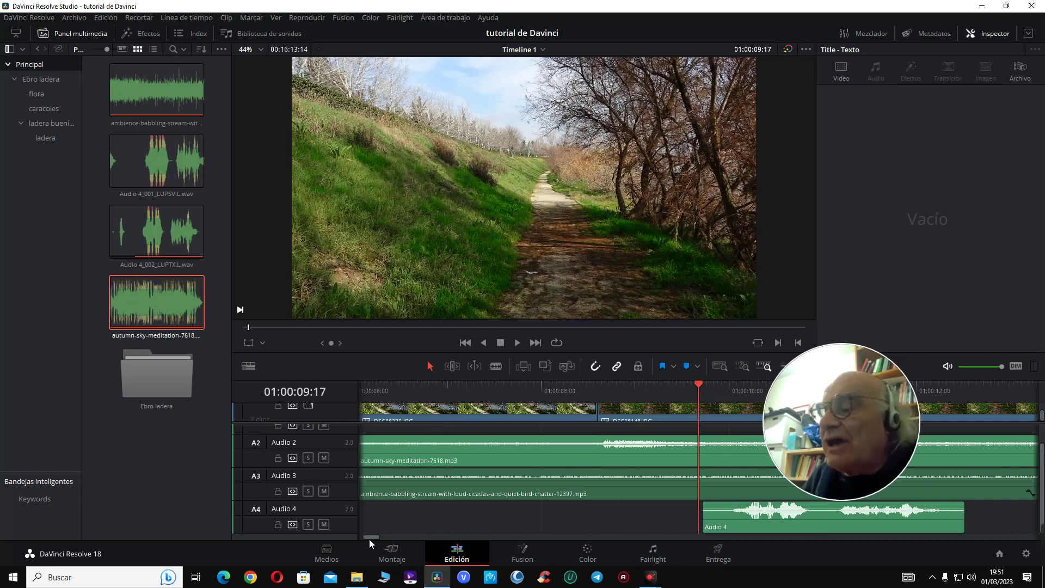
drag(369, 539, 379, 539)
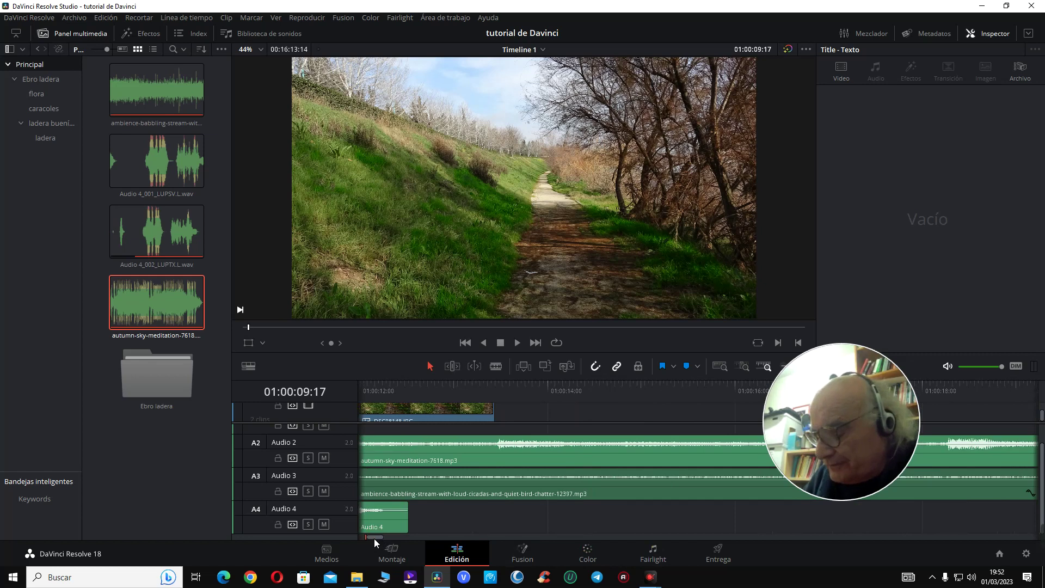
scroll(374, 538, down, 2)
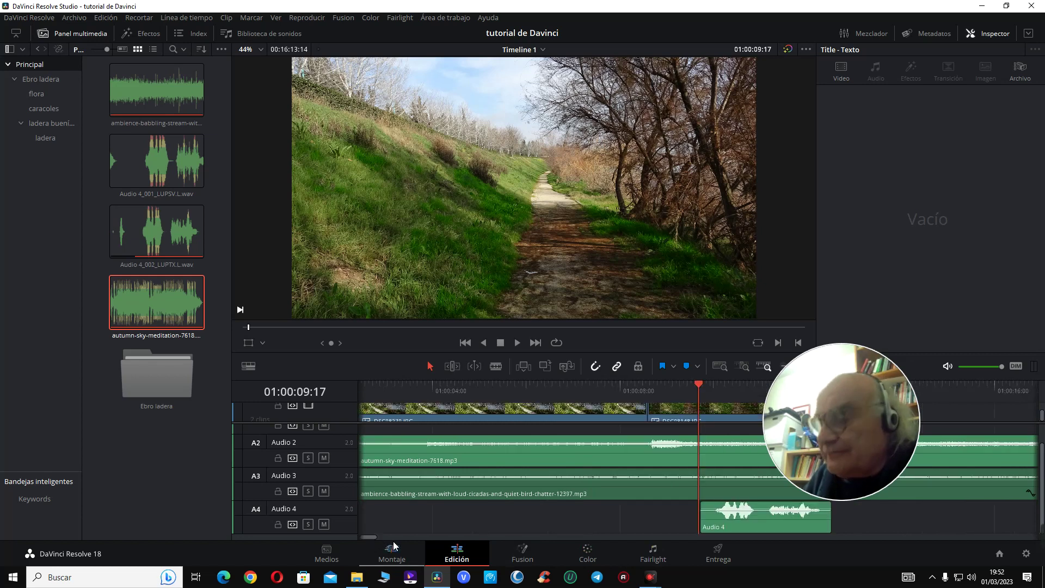
click(700, 387)
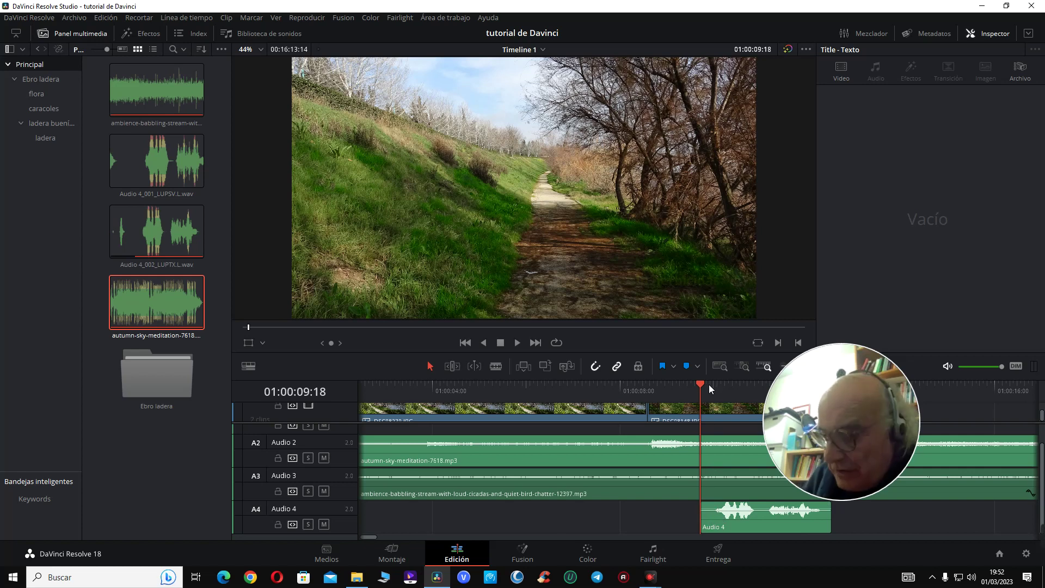
key(Right)
key(Right)
key(Right)
key(Right)
key(Right)
key(Right)
key(Right)
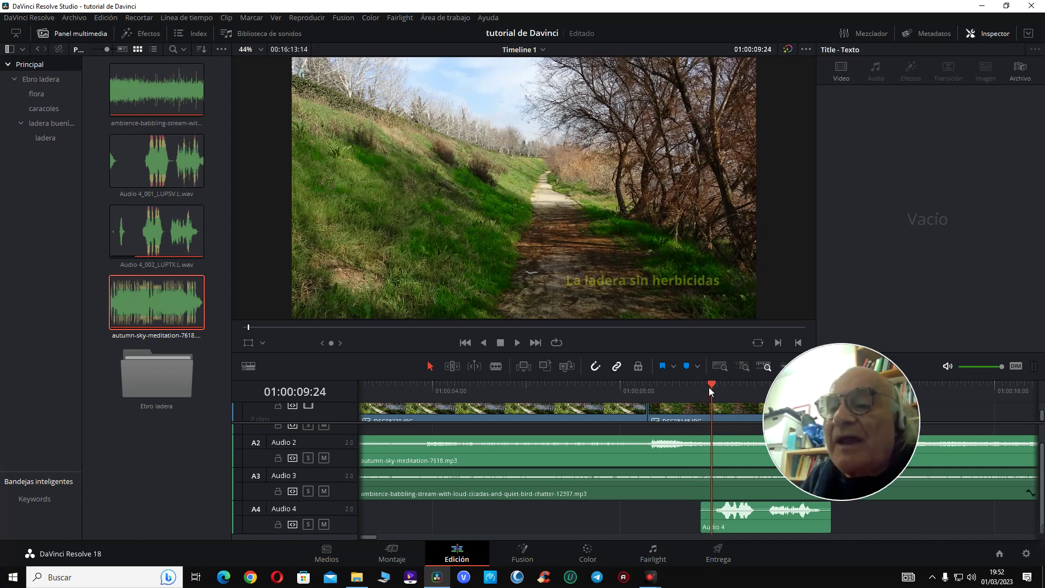
click(731, 528)
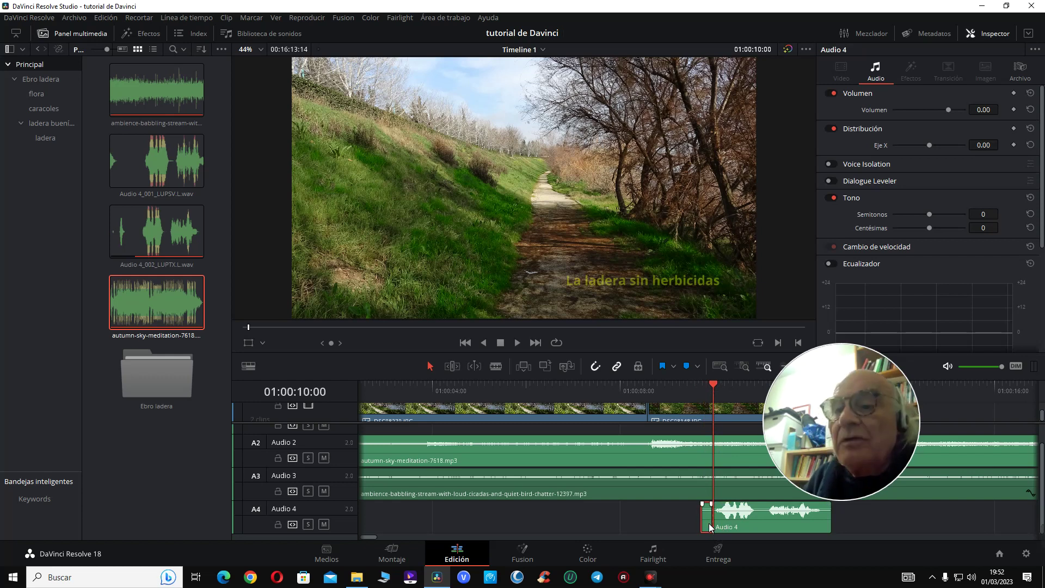
key(ctrl+z)
- Move the trimmed Audio 4 voice-over clip earlier so it starts shortly before the title text
drag(752, 526, 714, 525)
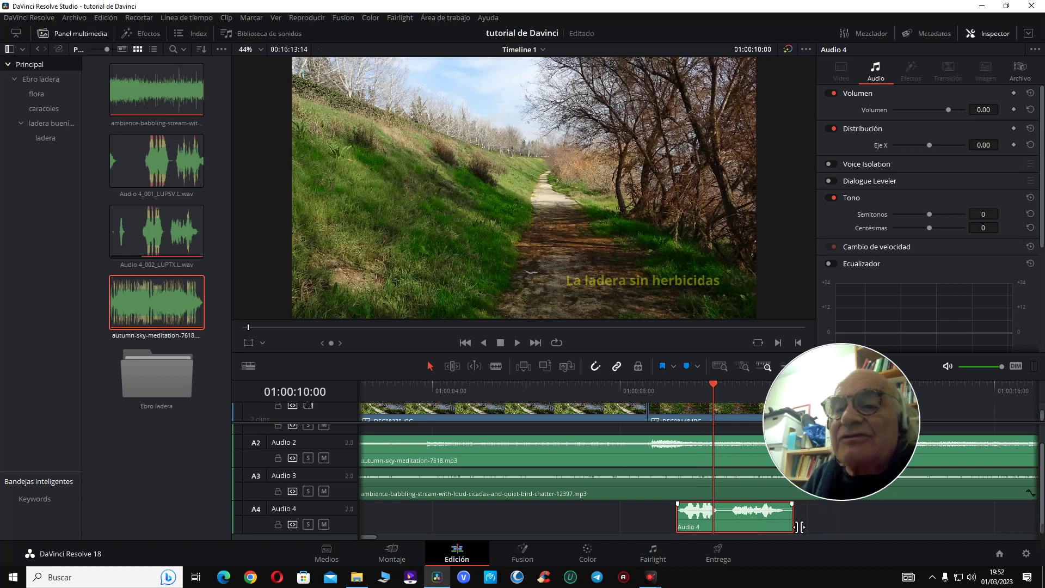
drag(796, 526, 796, 526)
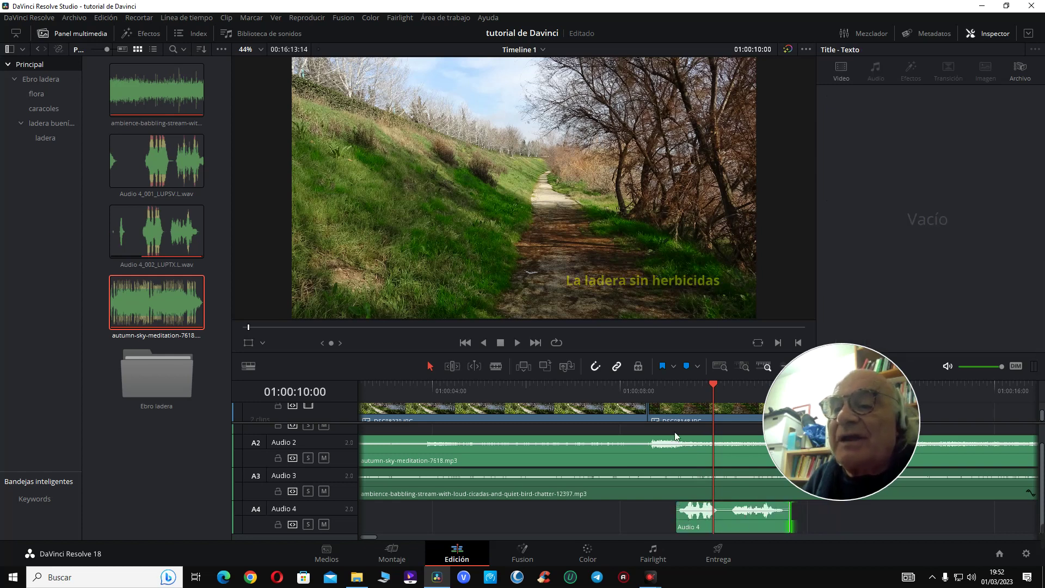
- Play the voice-over against the title and music from 01:00:09:05
drag(660, 390, 669, 393)
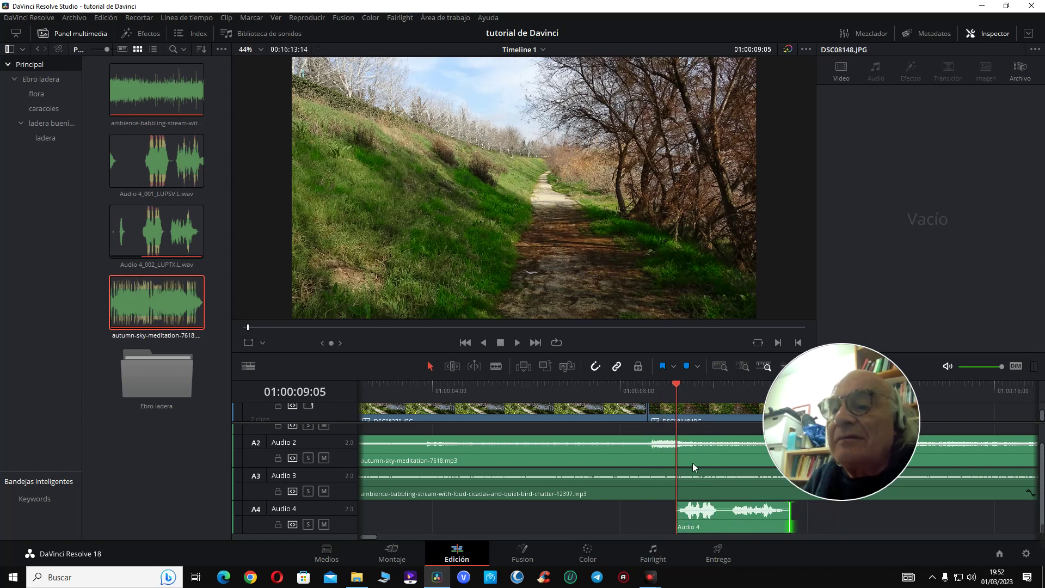
key(space)
key(space)
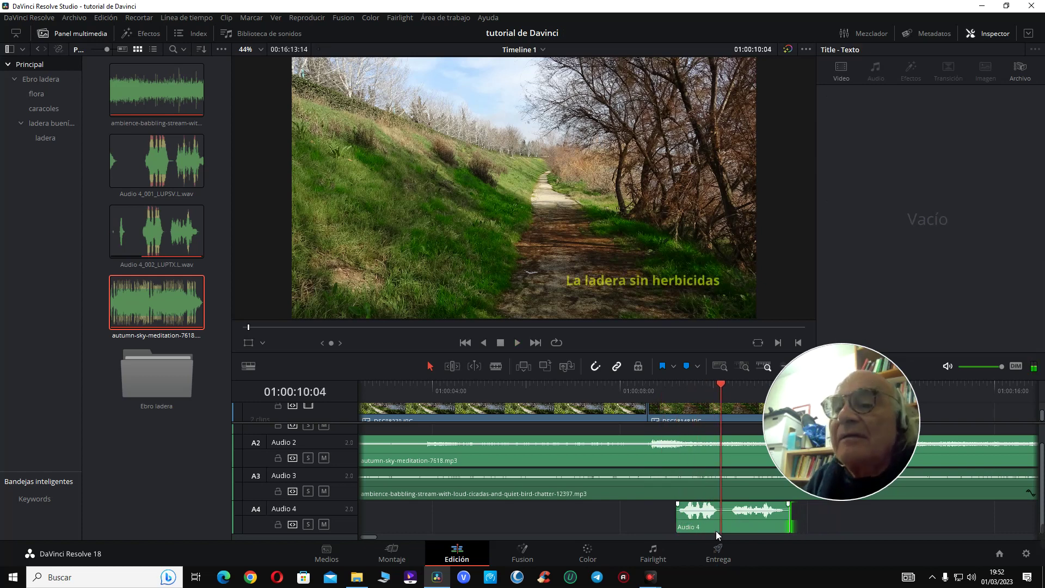
- Move the Audio 4 voice-over clip later so it starts at about 01:00:09:18, where the title begins to fade in
drag(688, 386, 700, 386)
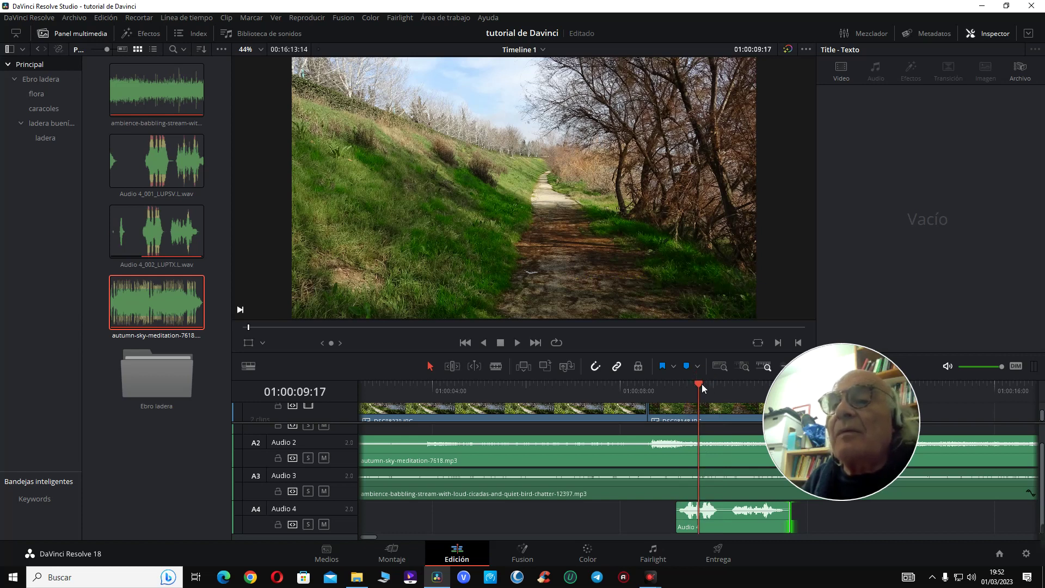
drag(815, 423, 921, 293)
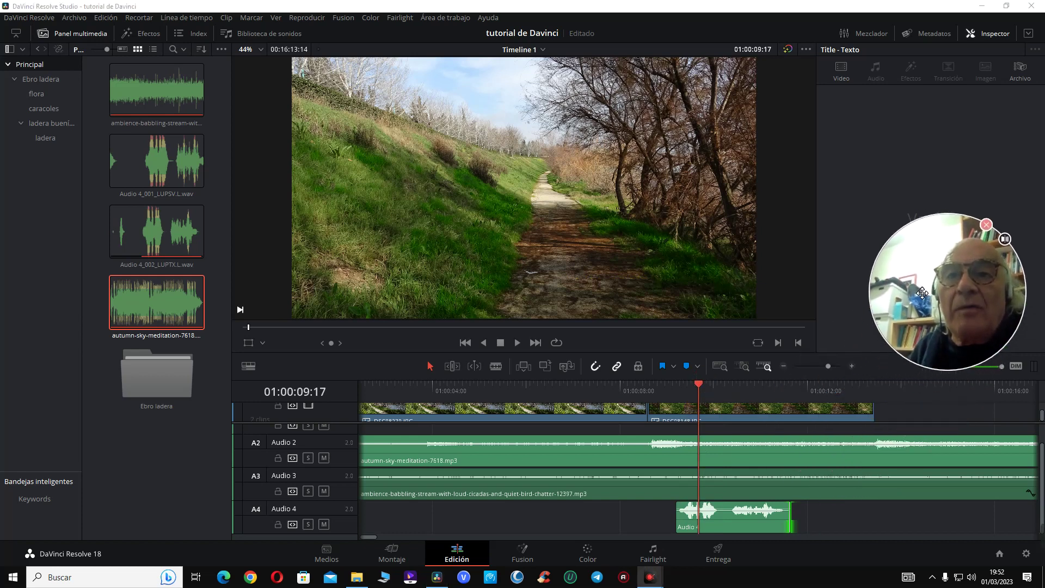
click(705, 383)
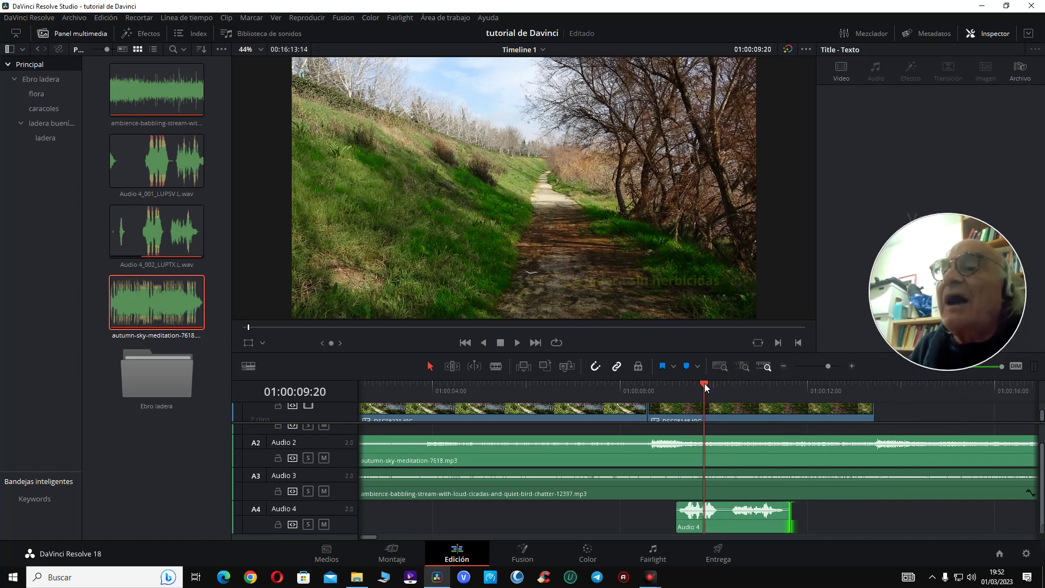
drag(714, 517, 738, 520)
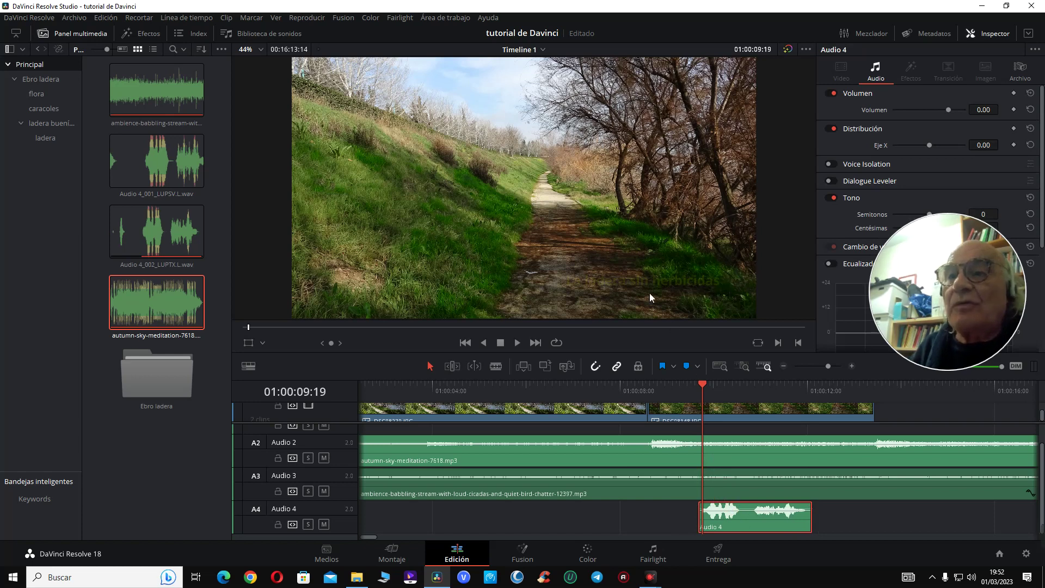
- Check the start of the Audio 4 voice-over against the title fade-in, and play the passage with the music
key(space)
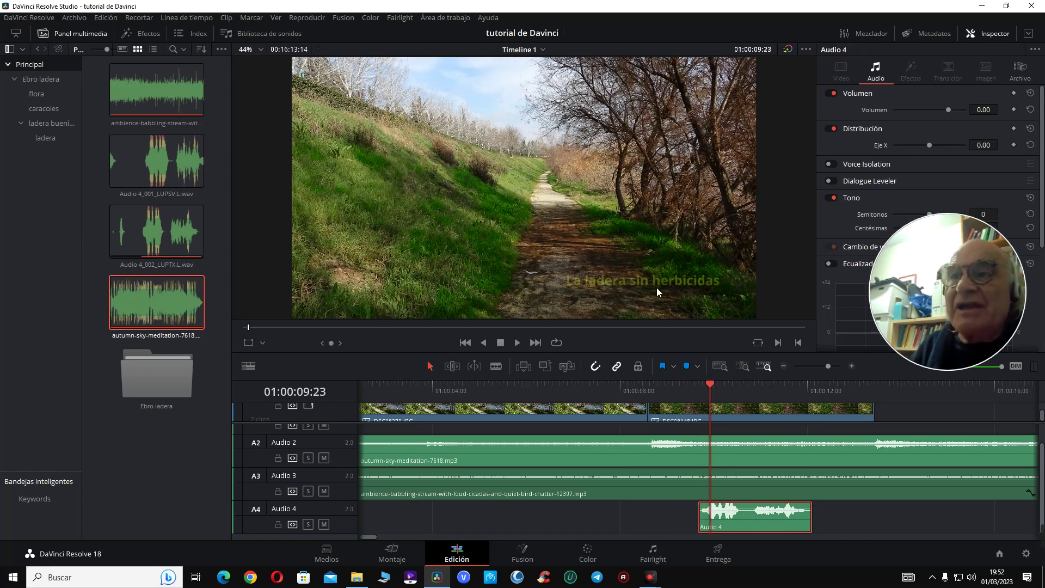
key(Left)
key(Left)
key(Left)
key(Left)
key(Left)
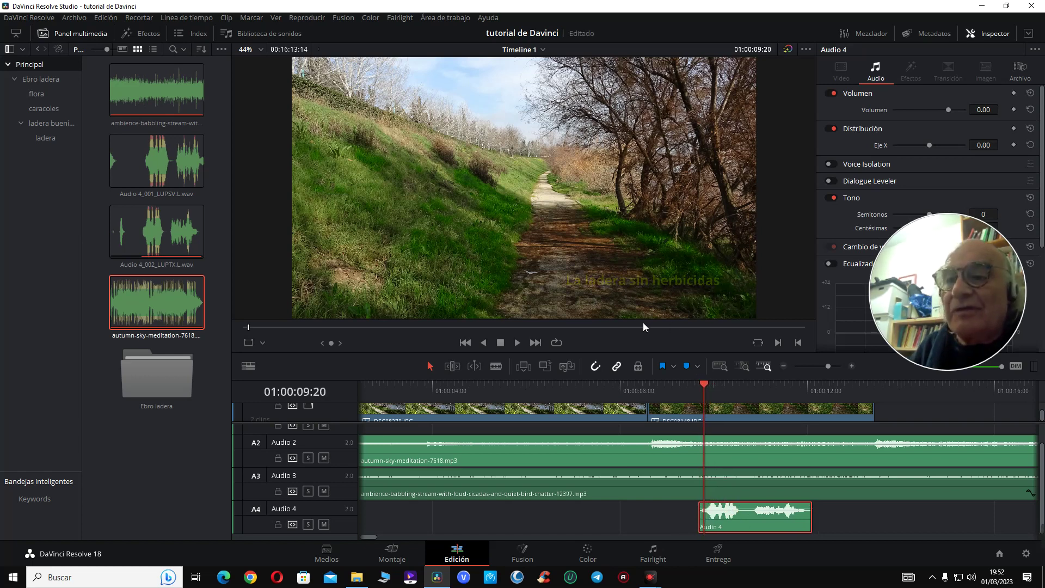
key(Left)
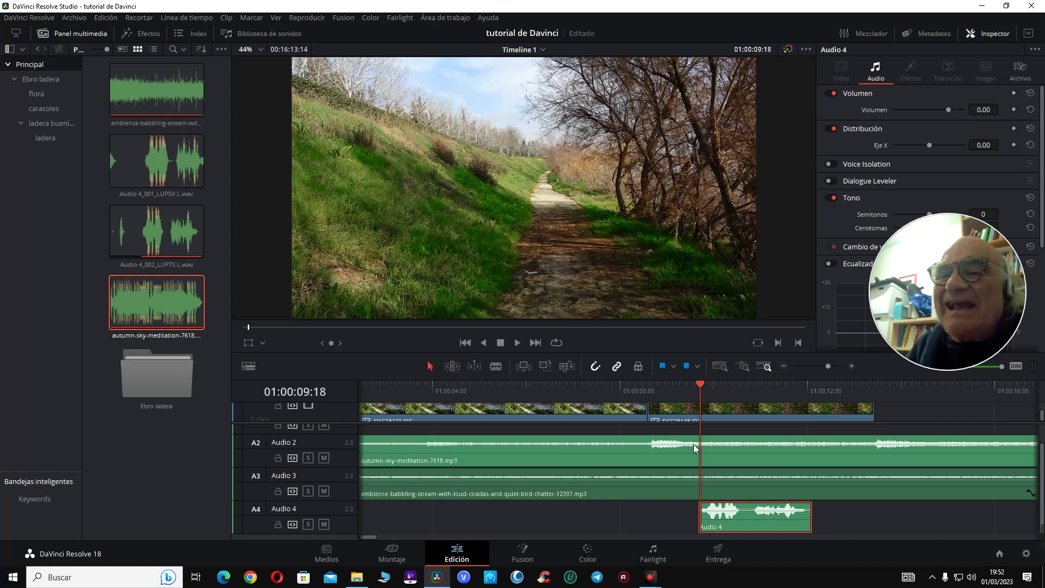
drag(648, 385, 635, 383)
key(space)
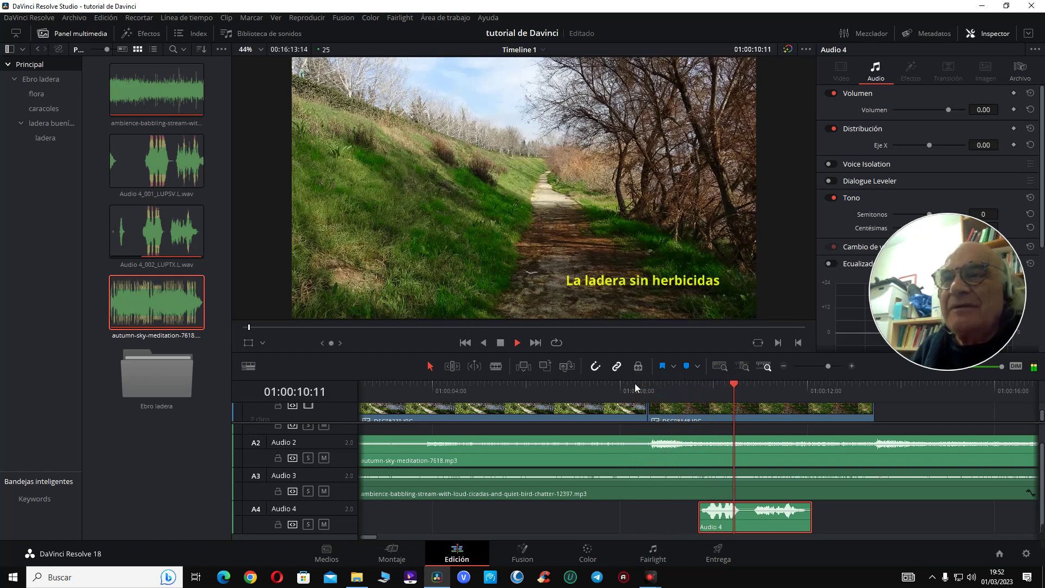
key(space)
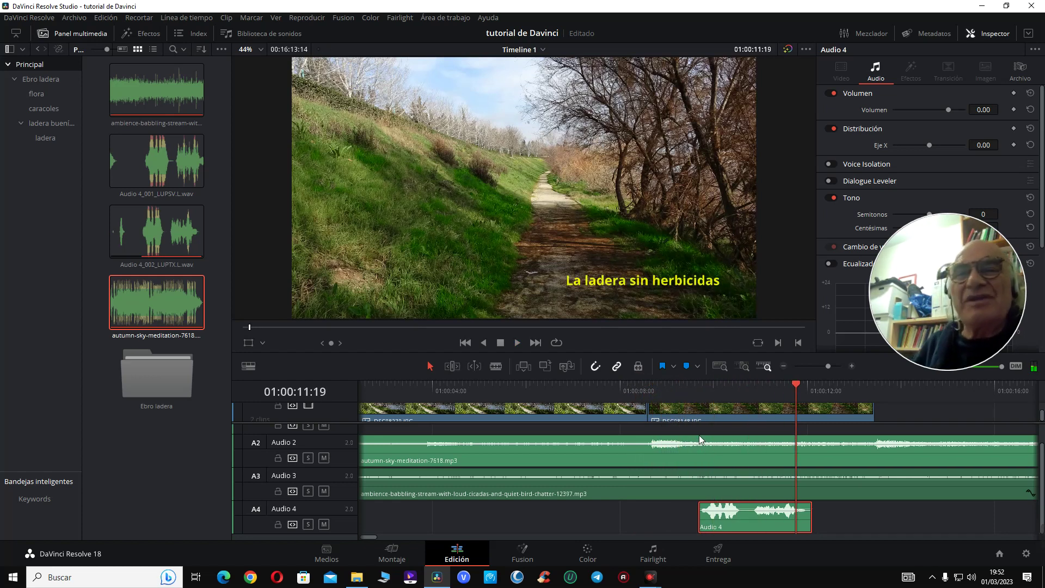
click(701, 388)
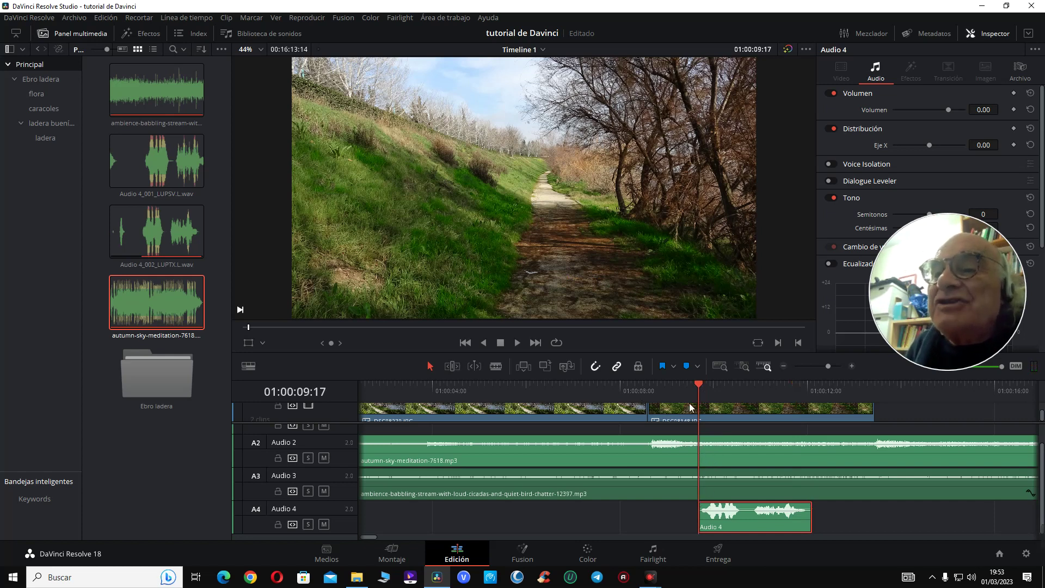
- Try the Audio 2 music clip's volume at 1.60 and then 18.40, resetting it to the default each time
click(693, 421)
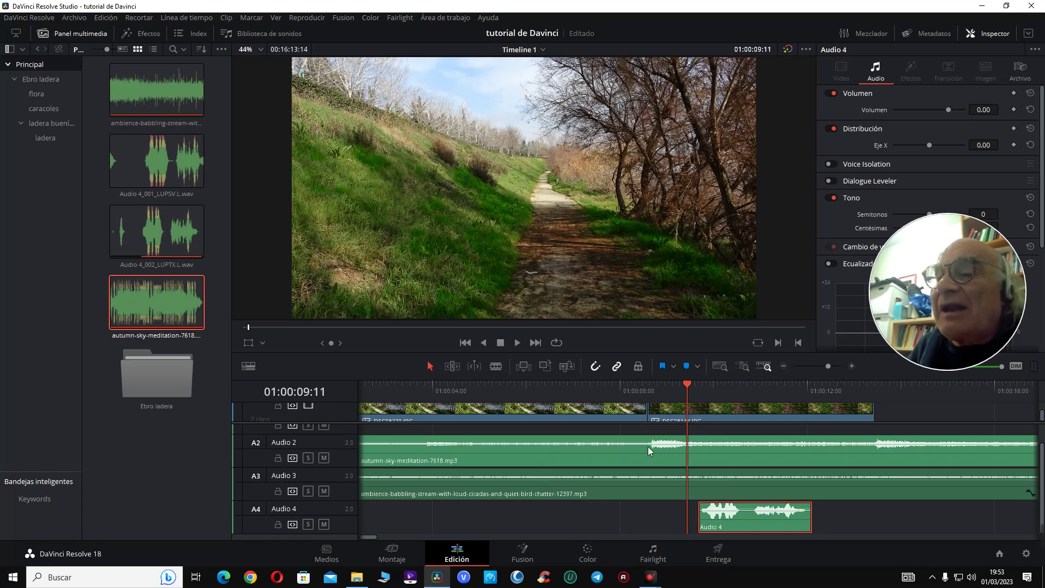
click(692, 455)
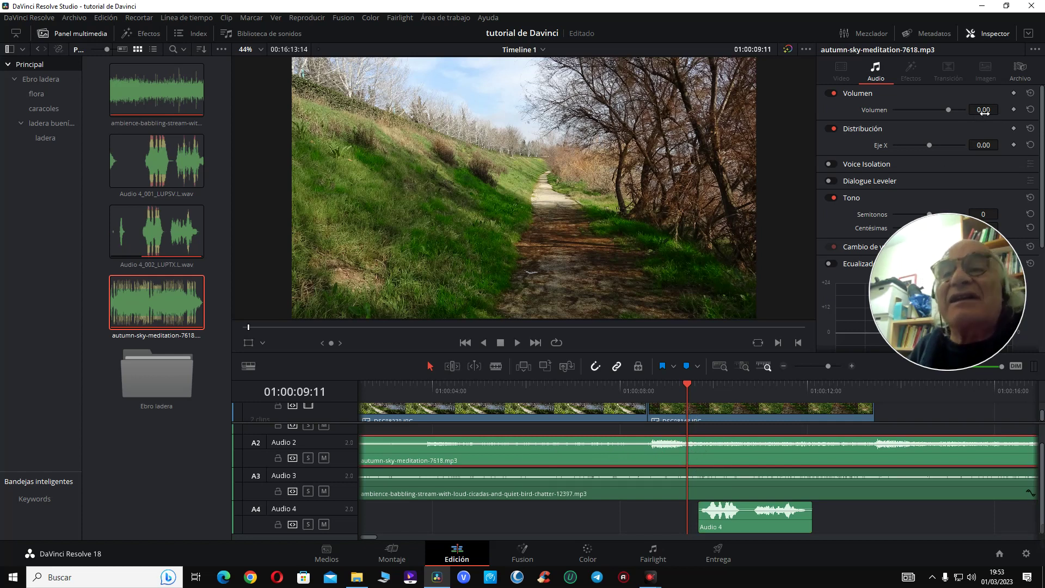
drag(984, 111, 996, 111)
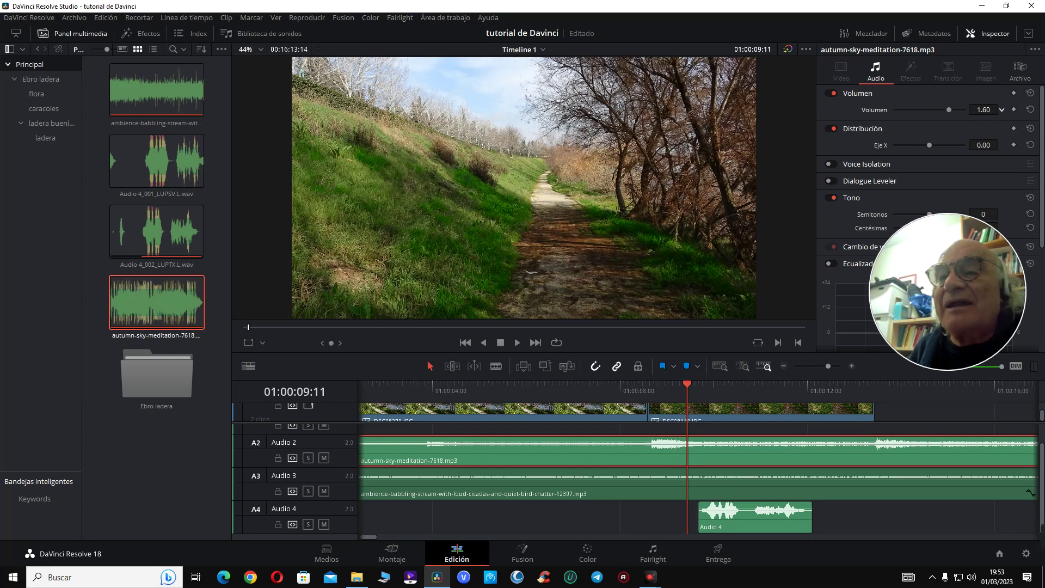
click(1030, 110)
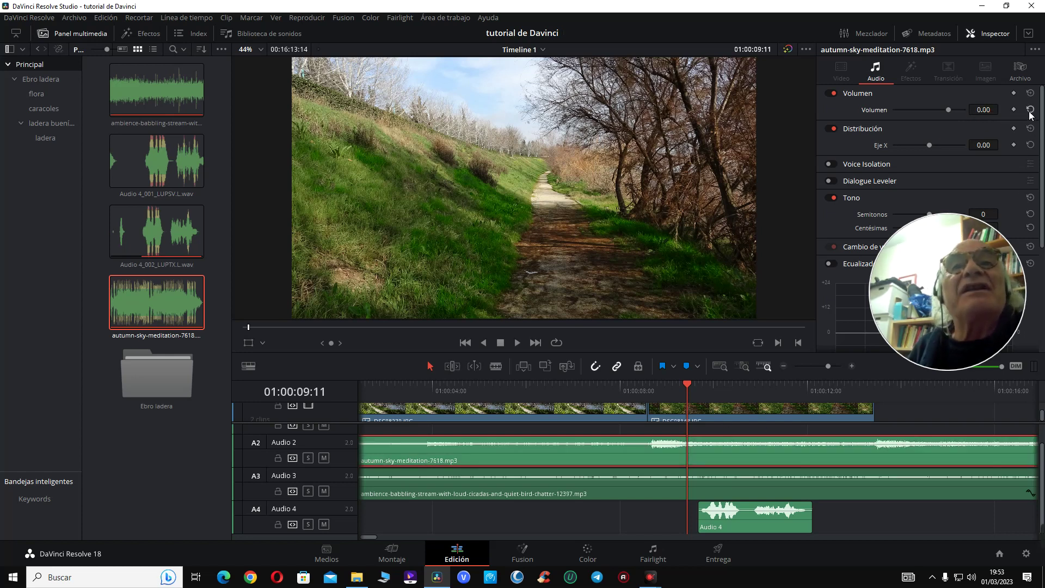
drag(988, 111, 1010, 109)
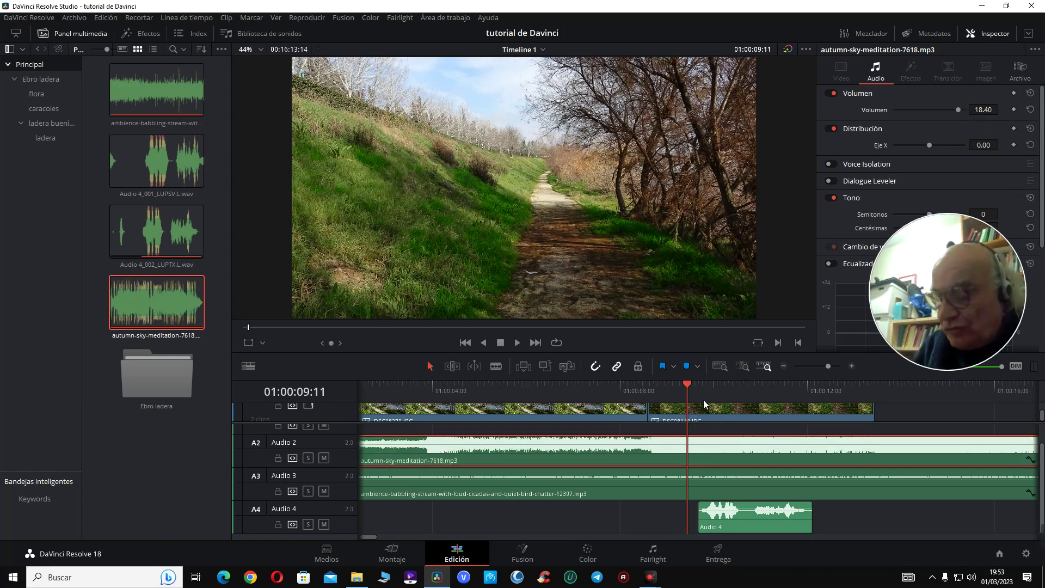
click(1030, 109)
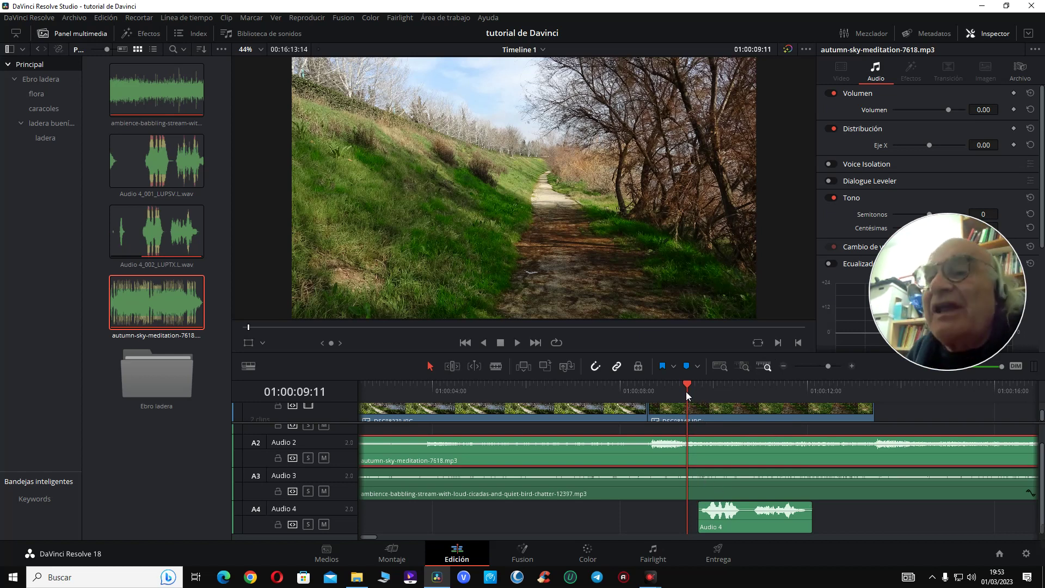
- Add a volume keyframe to the Audio 2 music clip at 01:00:09:18 and delete it
key(space)
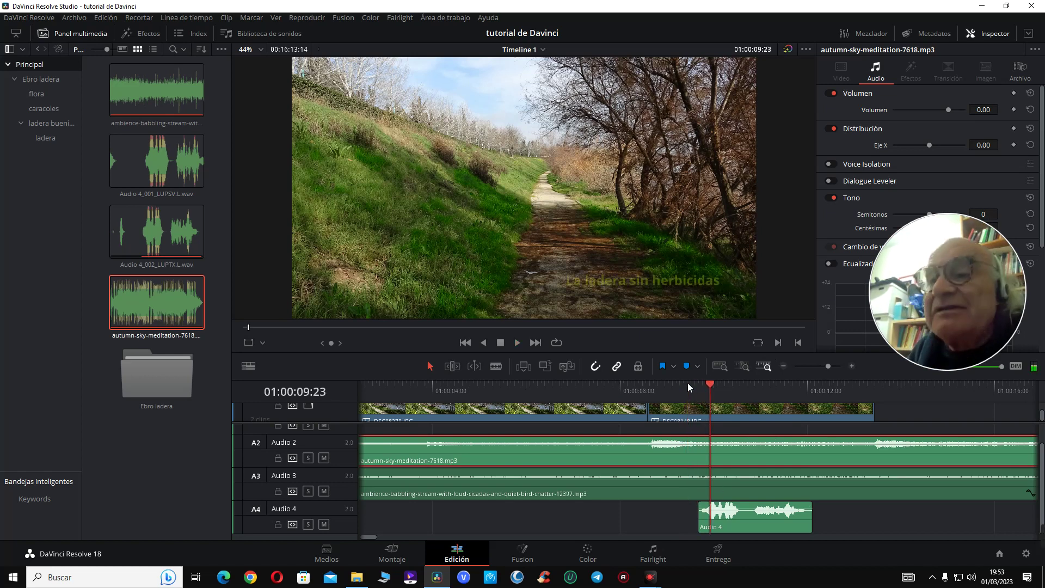
key(space)
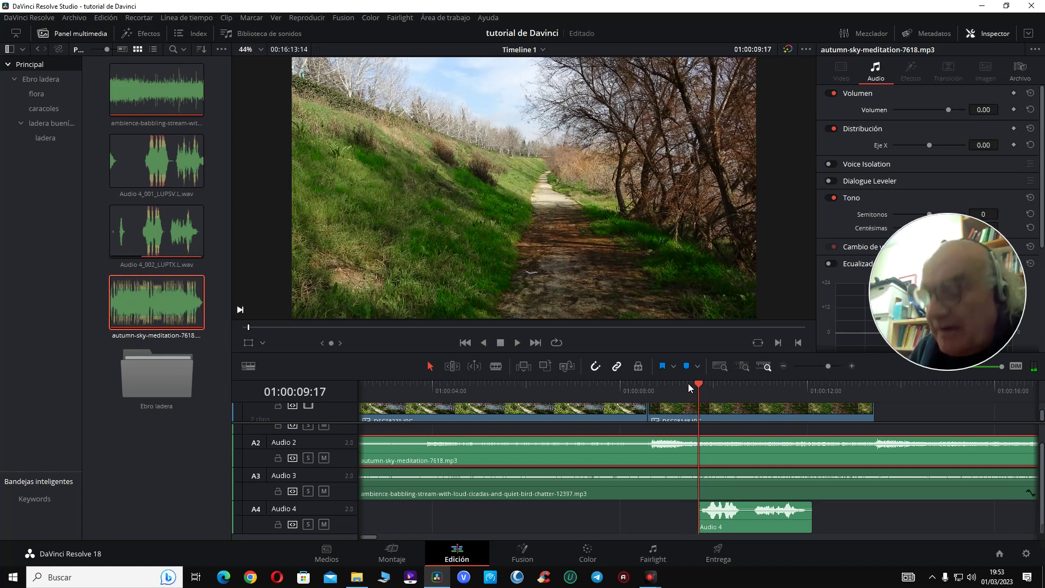
key(Right)
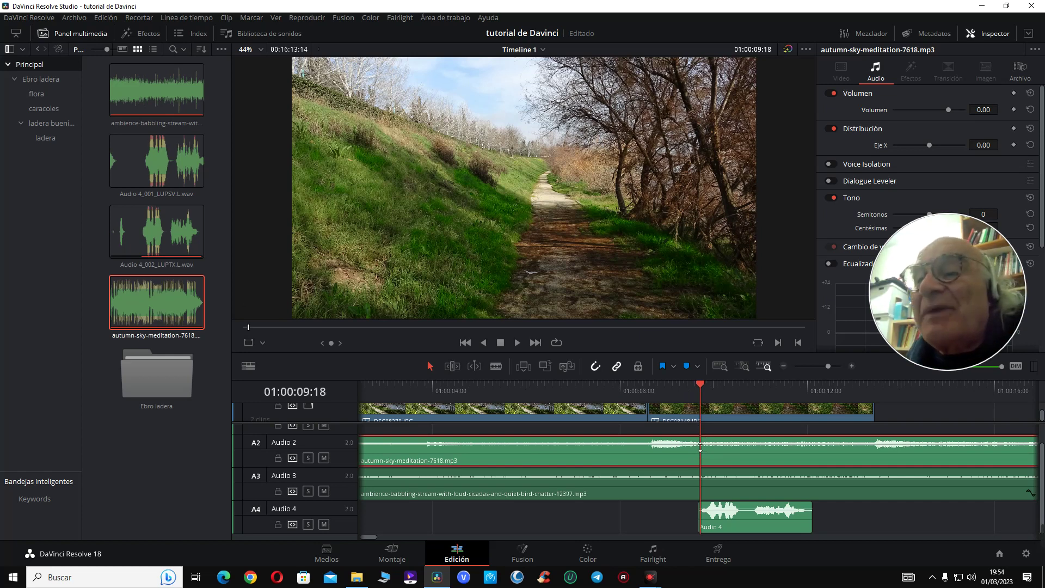
alt+click(698, 442)
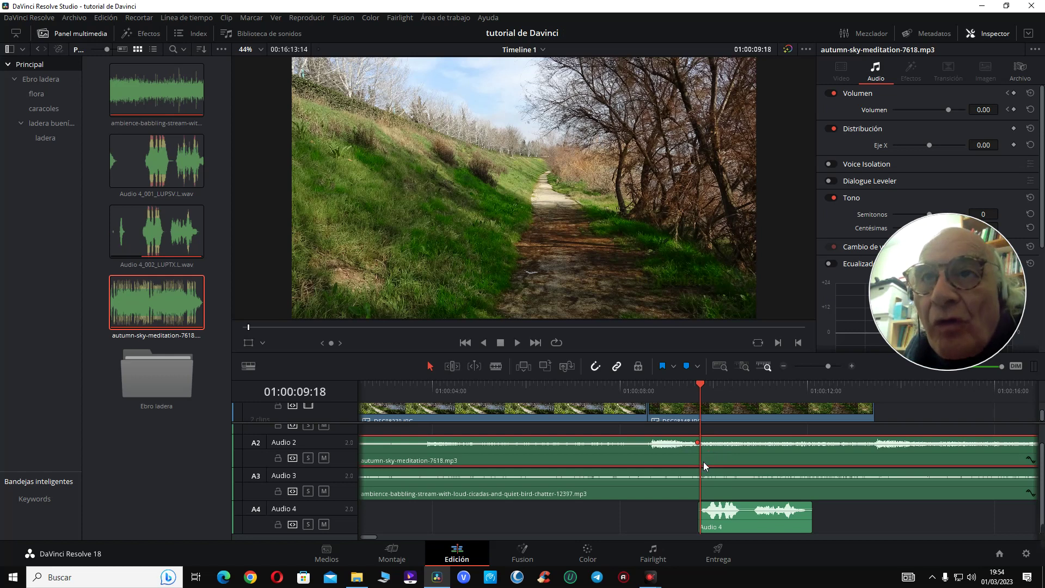
mouse_move(701, 444)
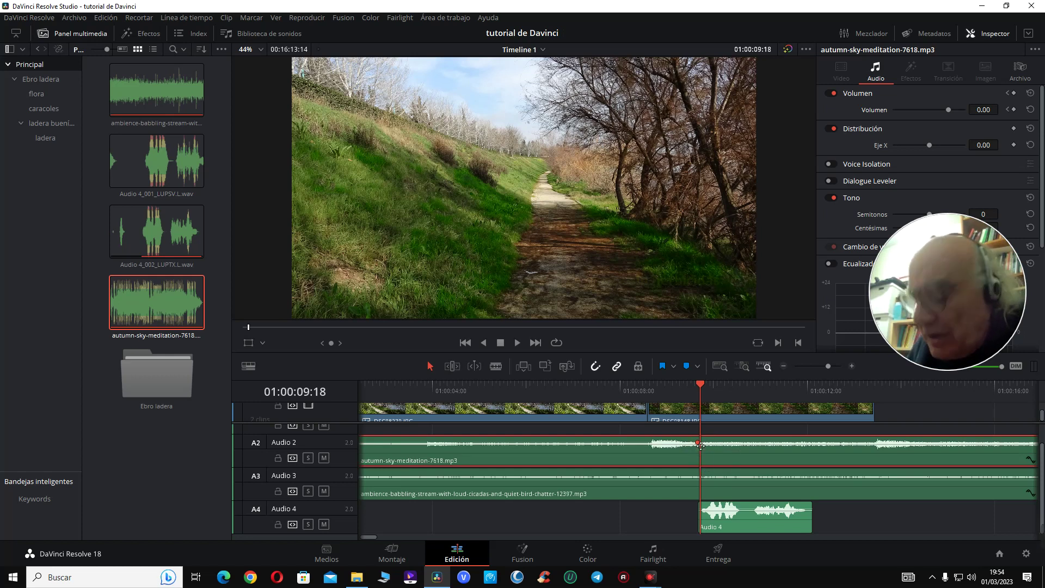
key(Left)
right_click(700, 443)
click(704, 449)
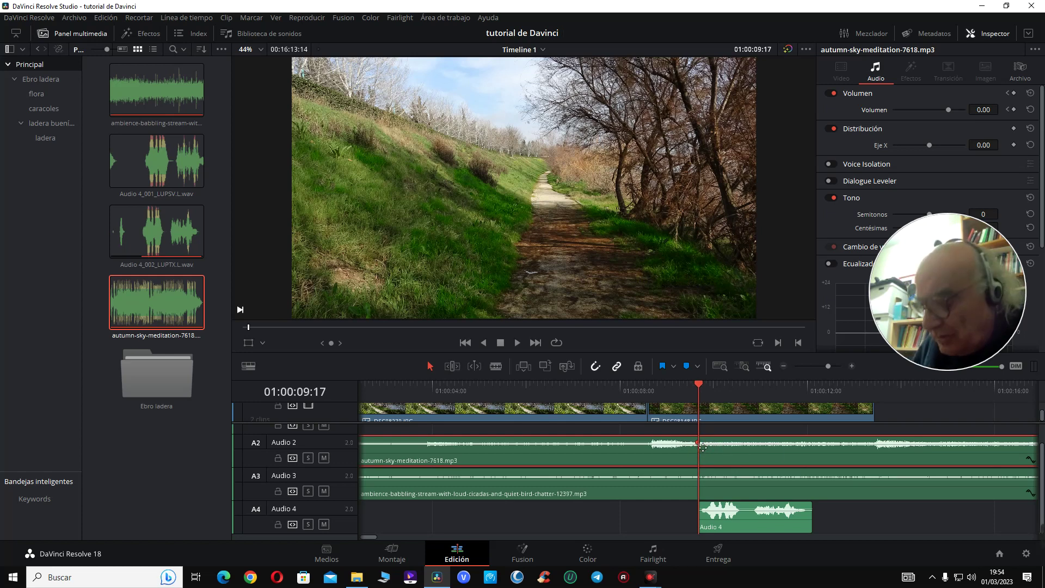
click(699, 443)
key(Delete)
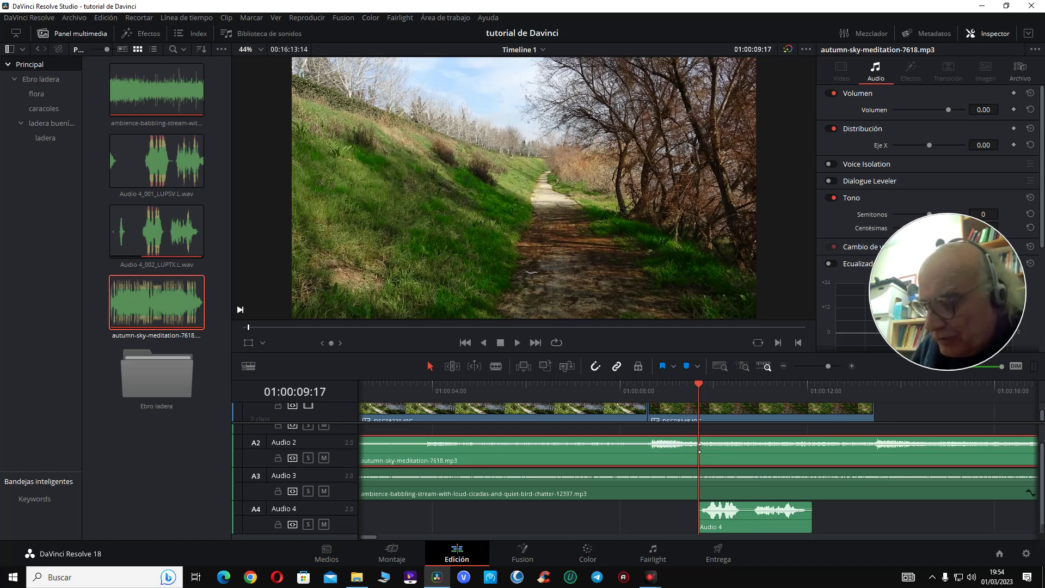
- Place the playhead at 01:00:09:17 and raise the Audio 2 music clip's volume to 2.27 dB
key(Left)
key(Left)
key(Left)
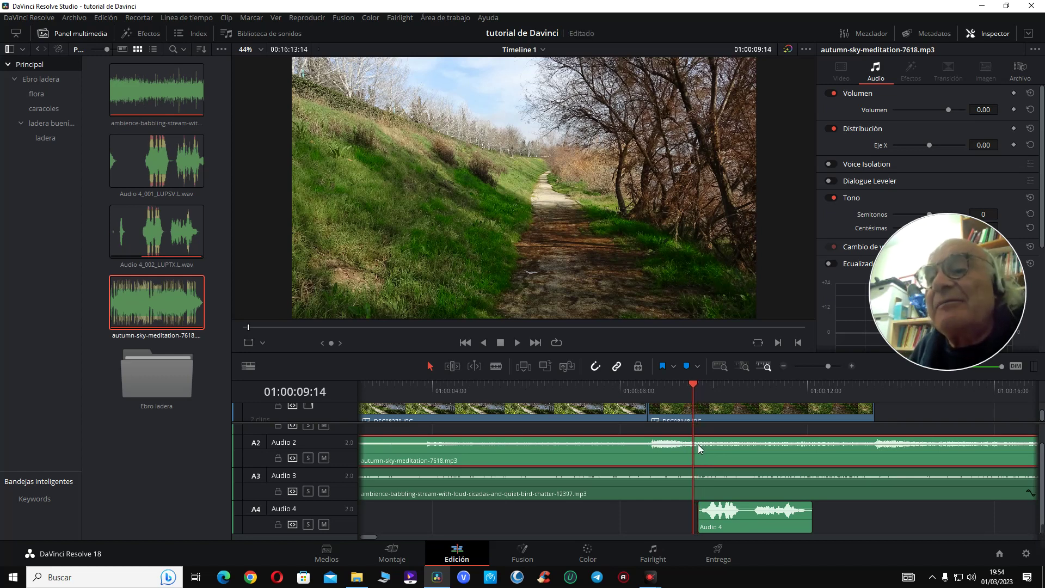
key(Right)
key(Right)
key(Right)
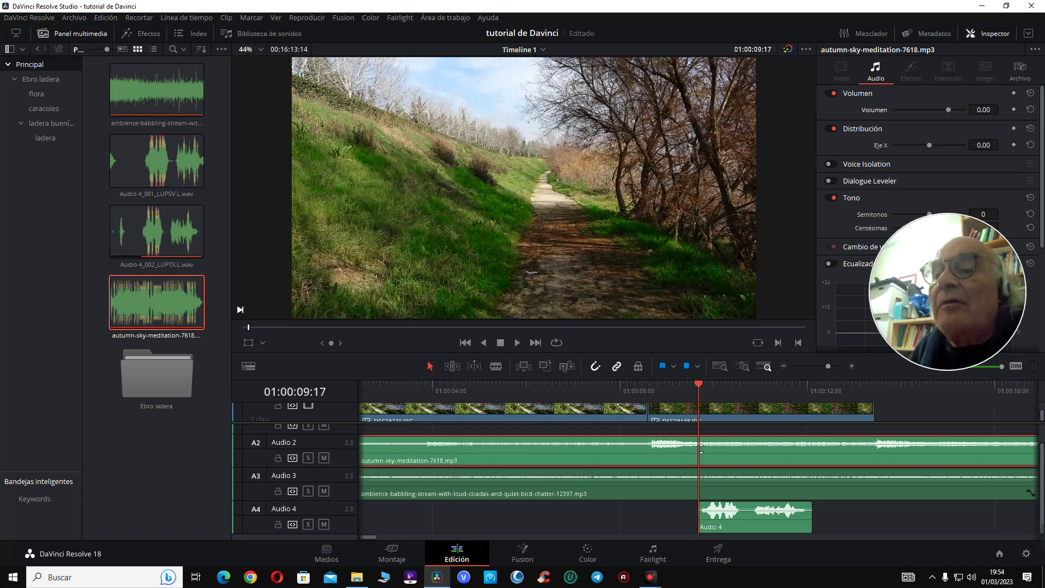
click(701, 445)
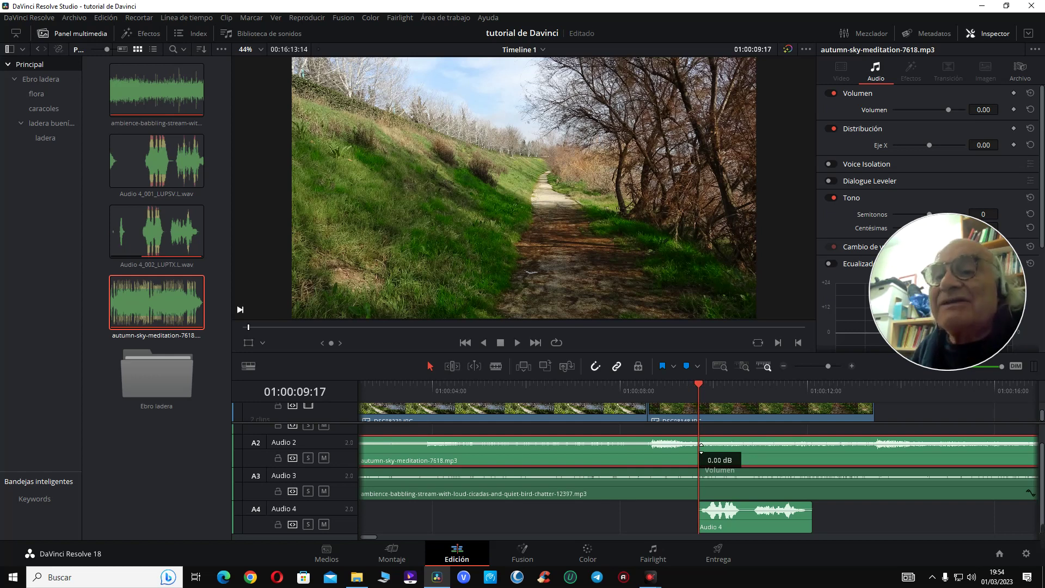
drag(701, 445, 701, 443)
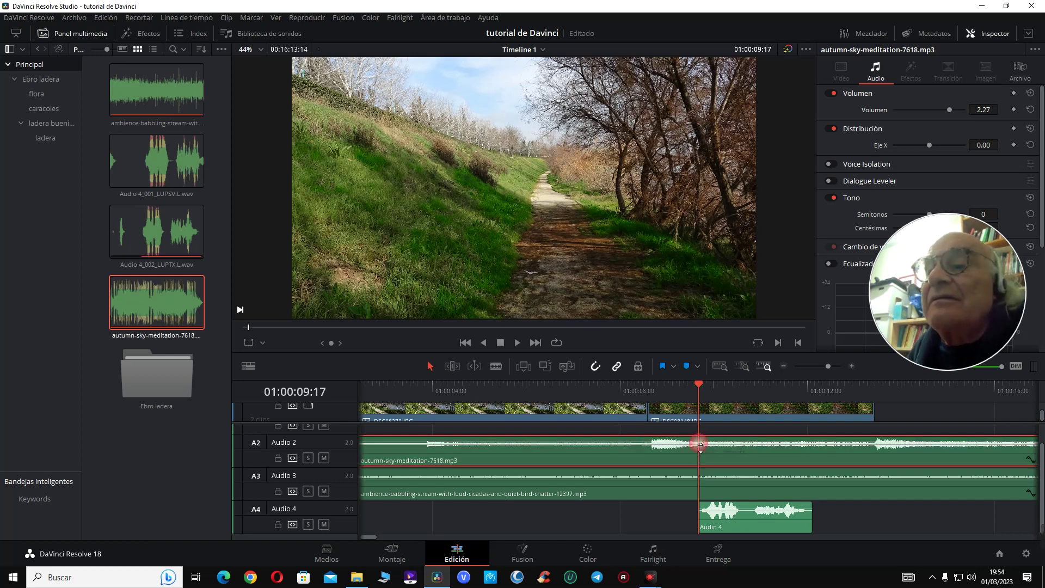
- Add two adjacent volume keyframes to the Audio 2 music from 01:00:09:17 and lower the level after them to -13.64 dB
alt+click(701, 444)
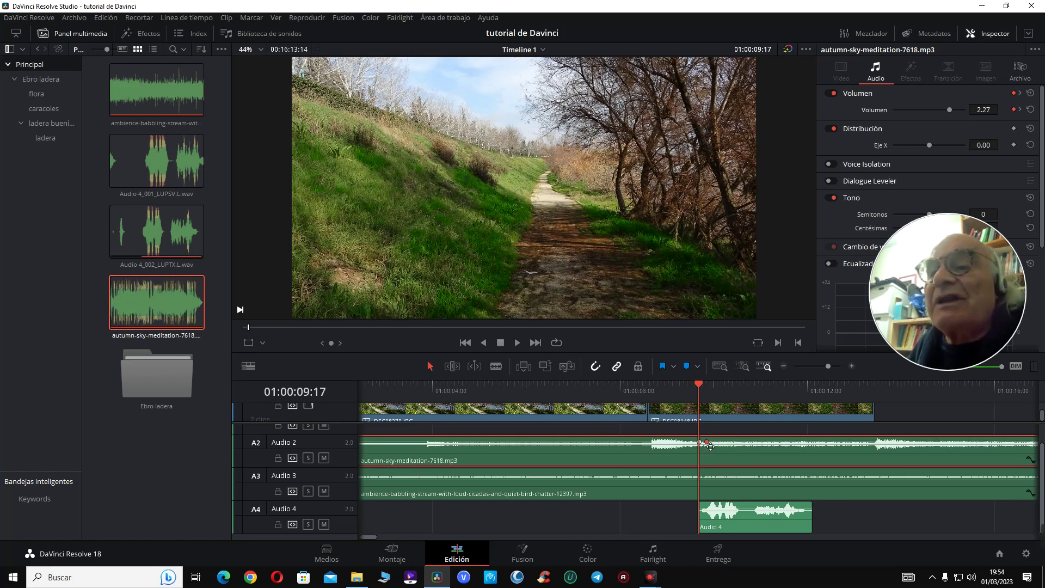
alt+click(707, 442)
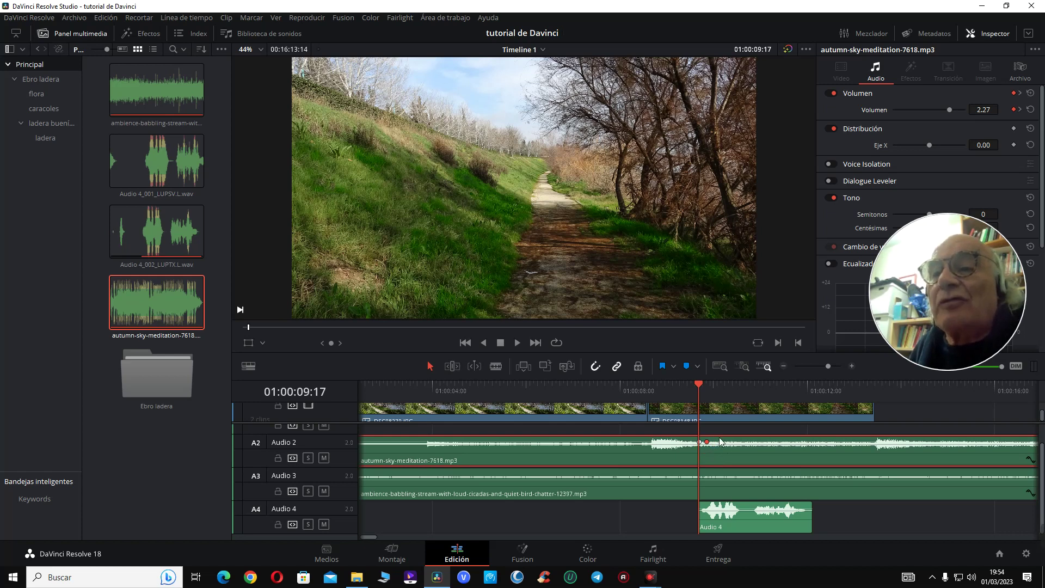
drag(761, 449, 760, 455)
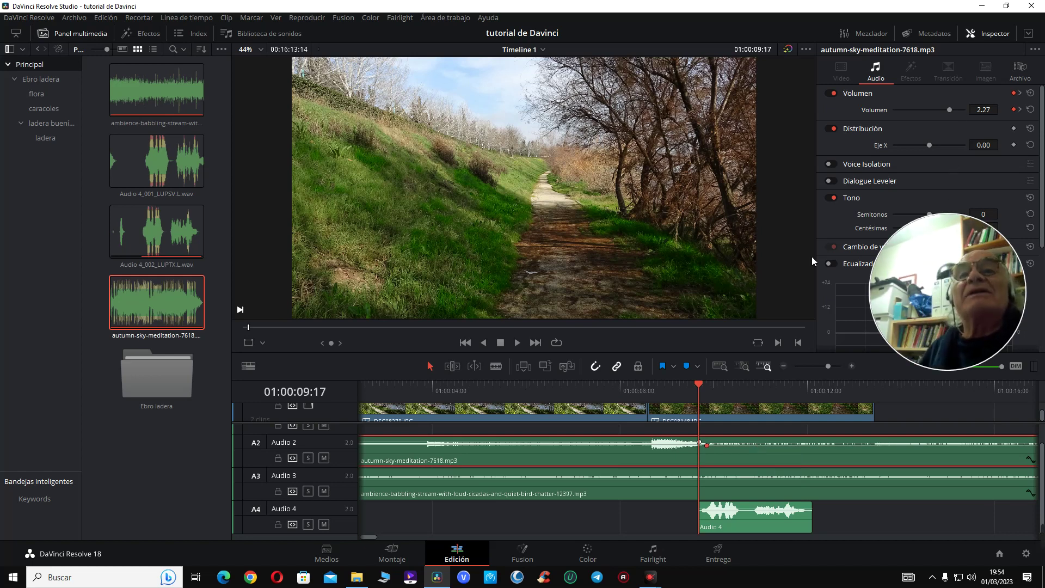
- Play the timeline from 01:00:08:08 to check the lowered music under the voice-over
click(672, 384)
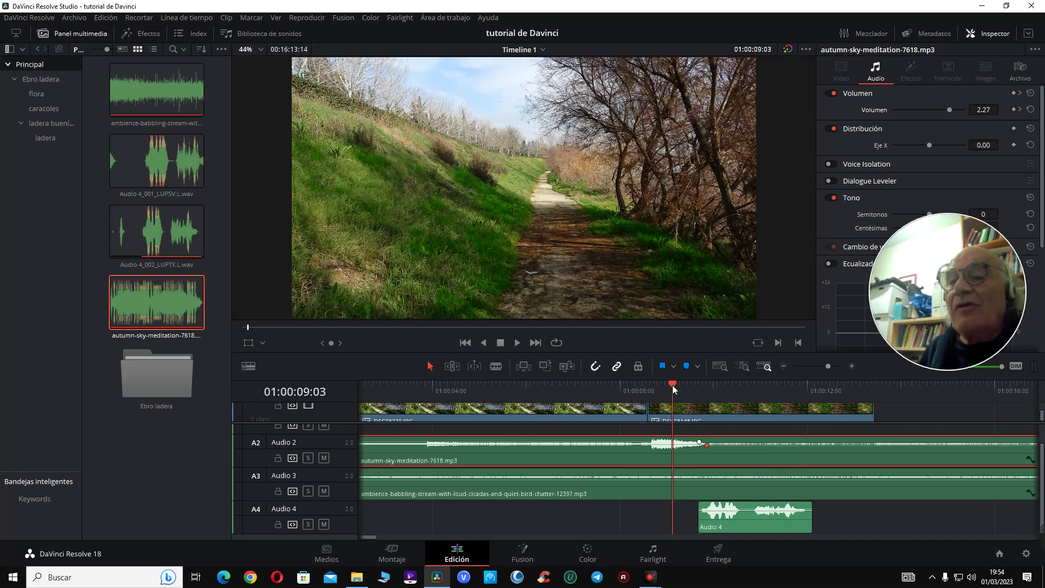
click(635, 386)
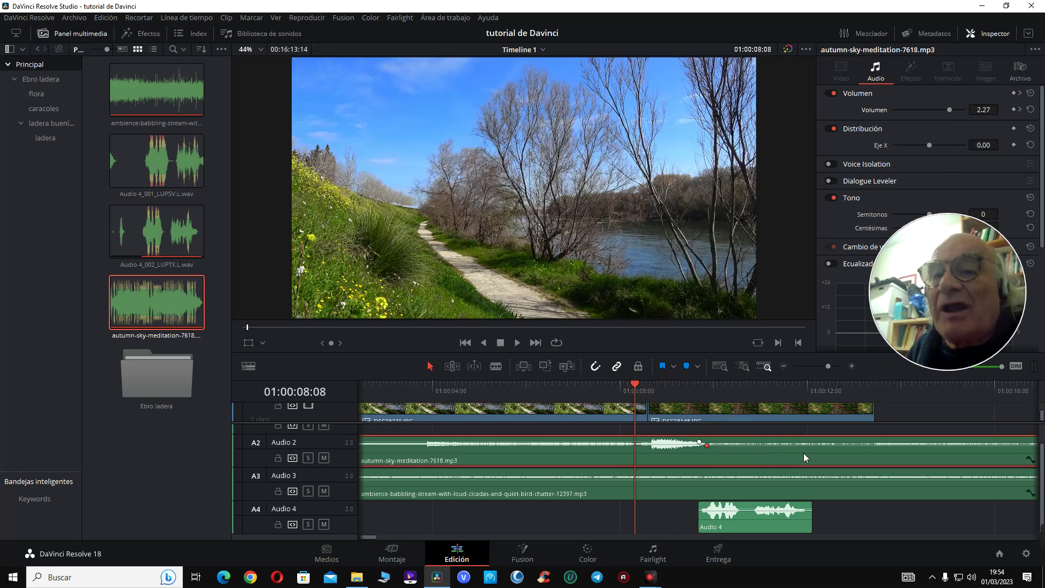
key(space)
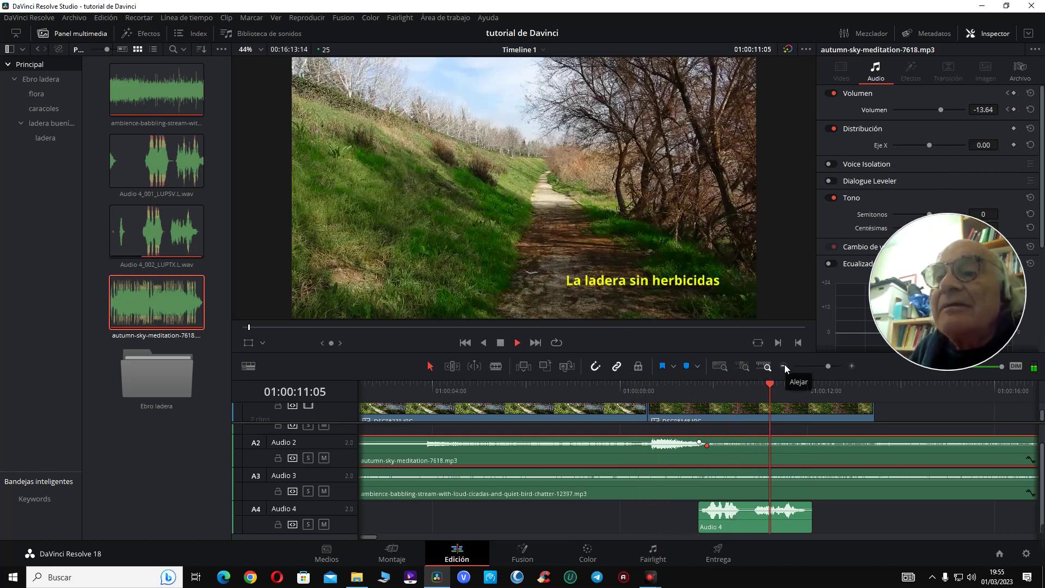
- Raise the Audio 2 music level after the keyframes to -9.09 dB and play the timeline from 01:00:09:11
key(space)
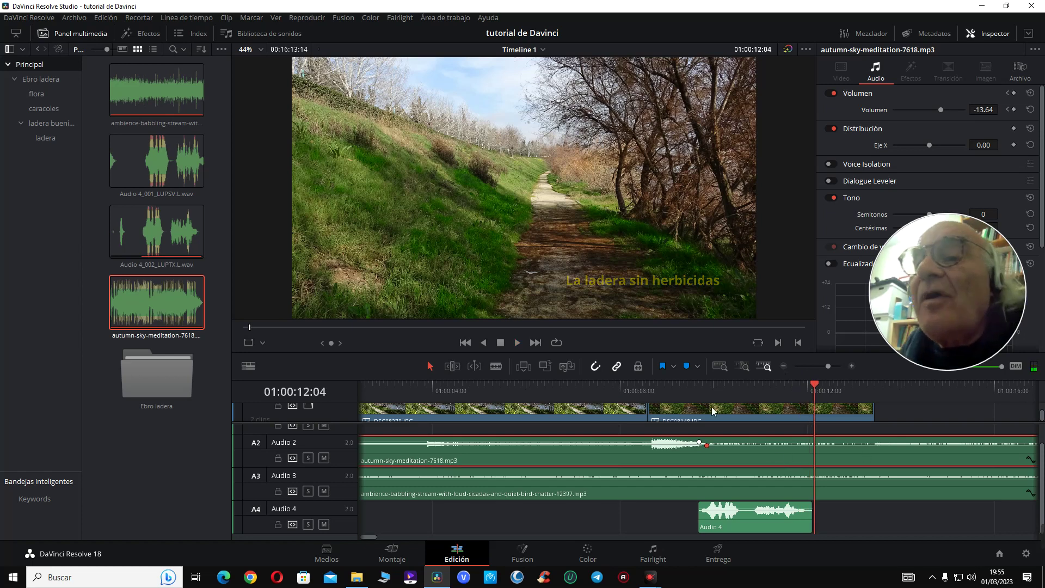
click(688, 385)
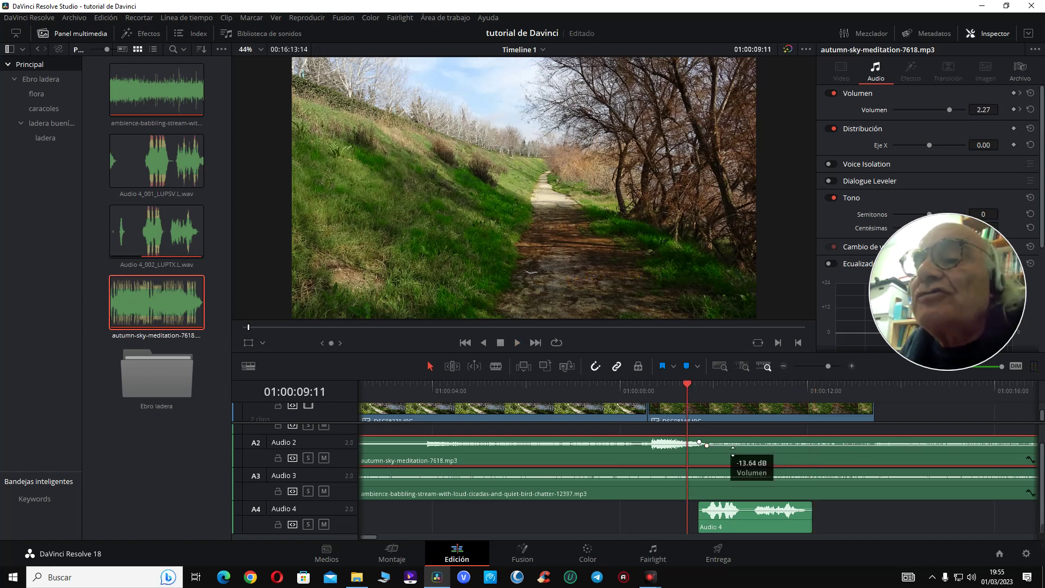
alt+click(732, 445)
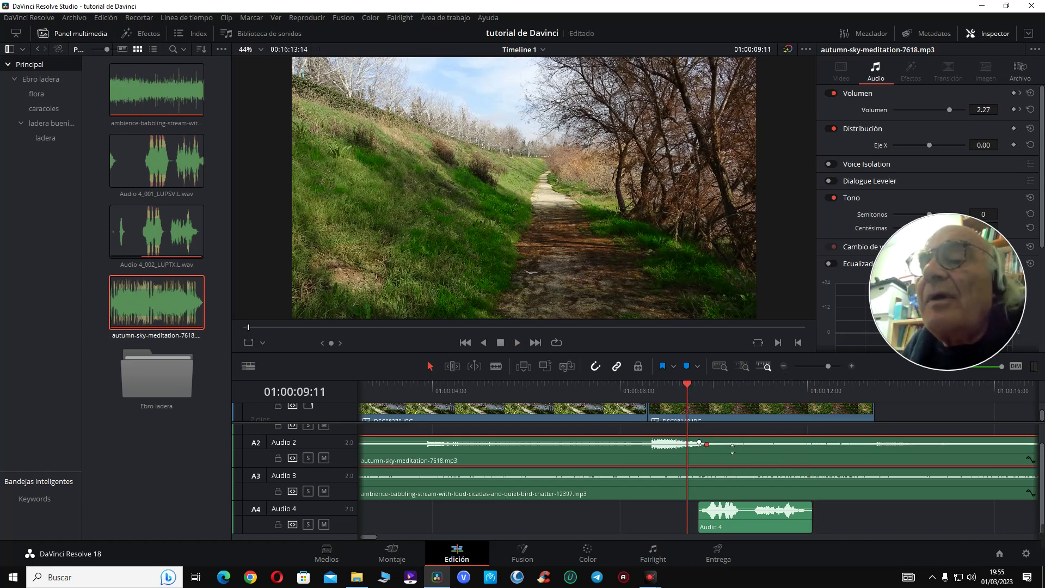
key(space)
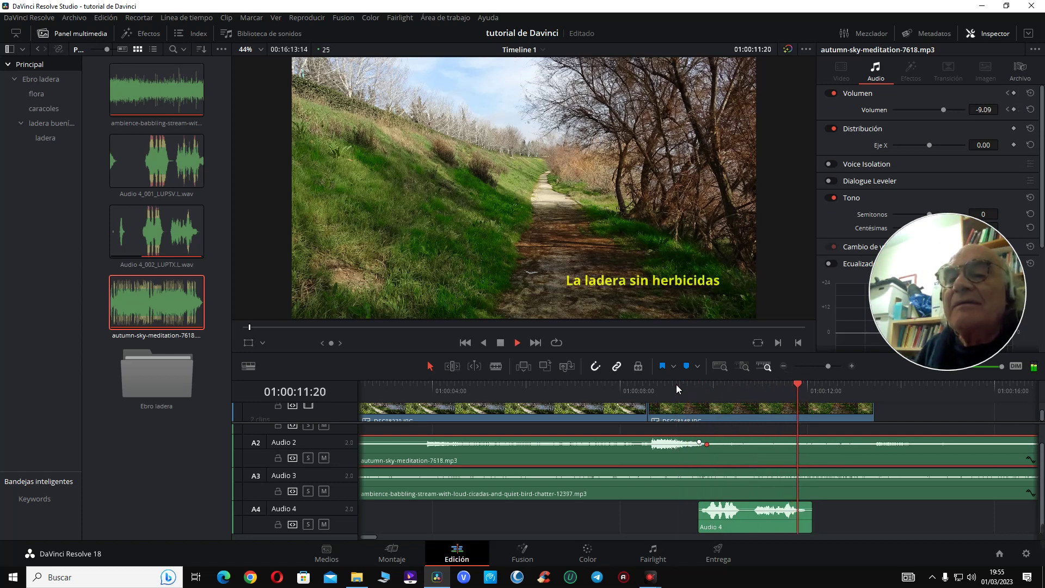
key(space)
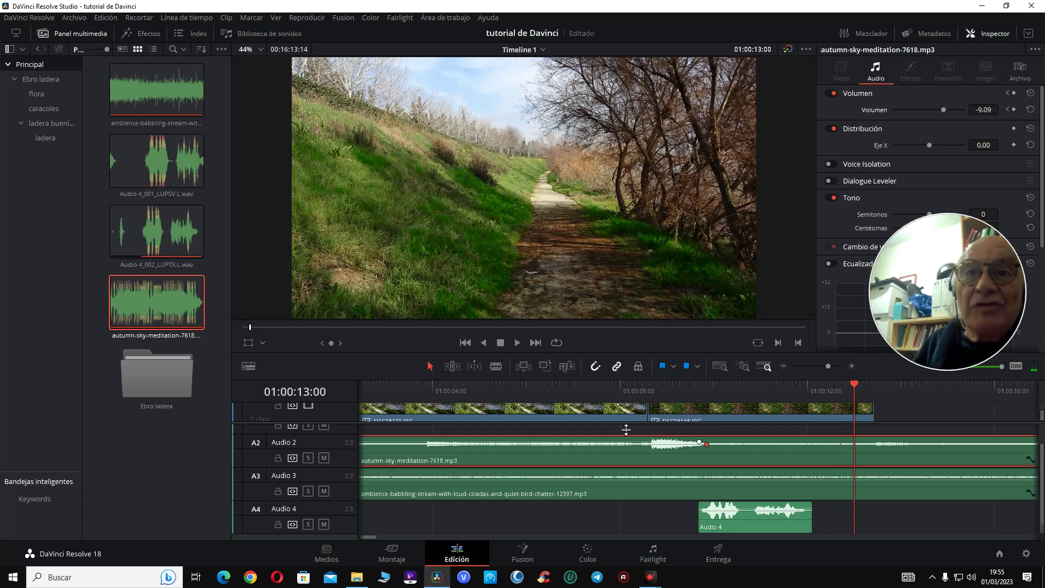
- Play the timeline from 01:00:00:00 through the end of the voice-over to check the audio mix
click(743, 519)
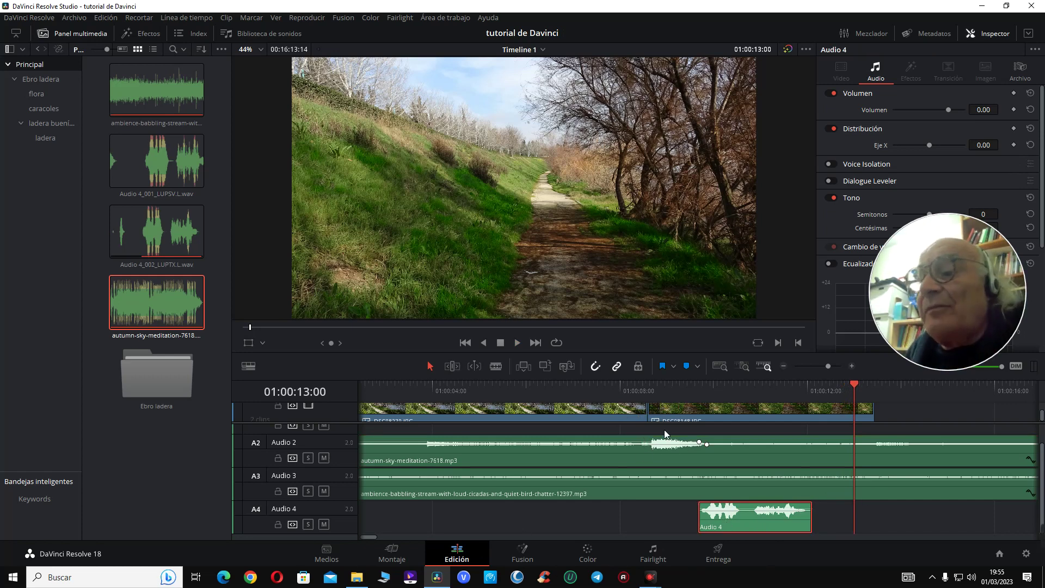
scroll(662, 434, down, 2)
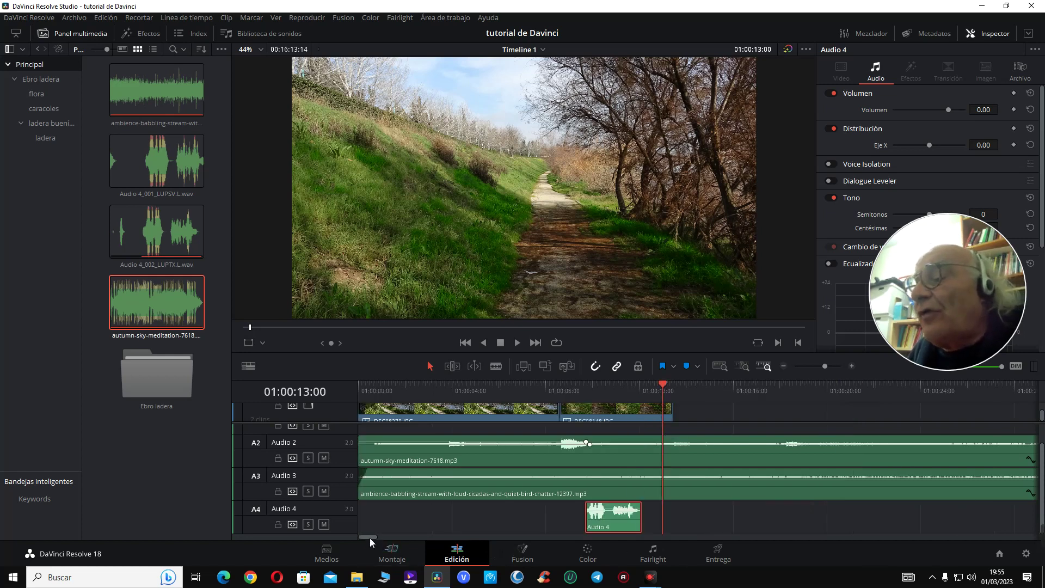
drag(370, 538, 371, 538)
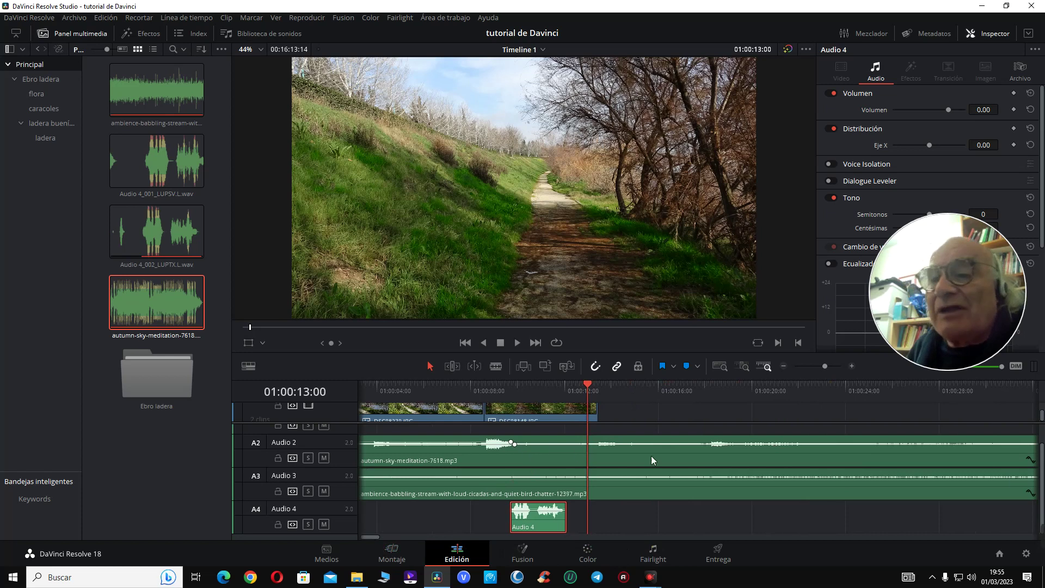
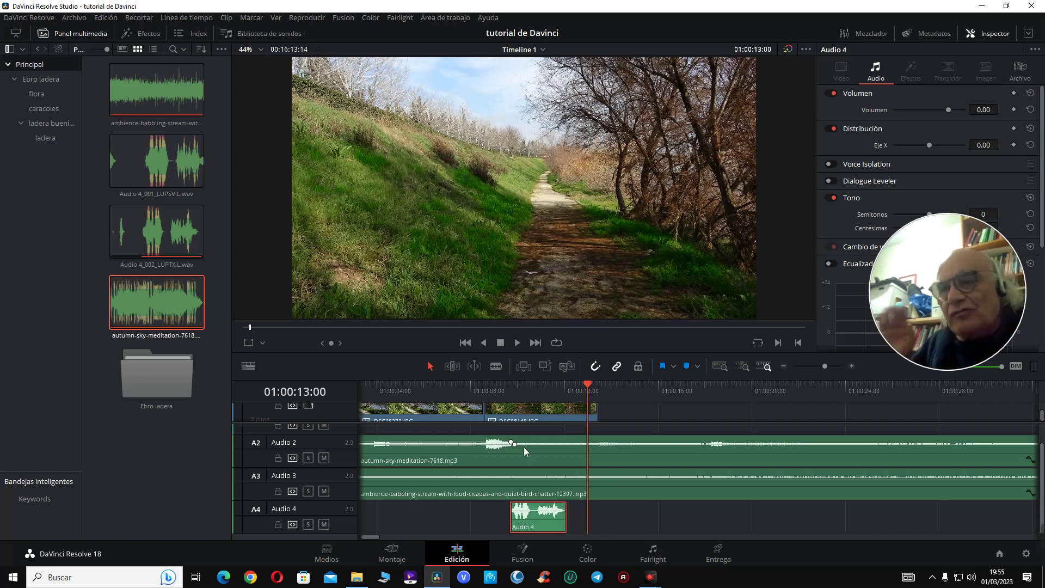
click(452, 388)
key(Home)
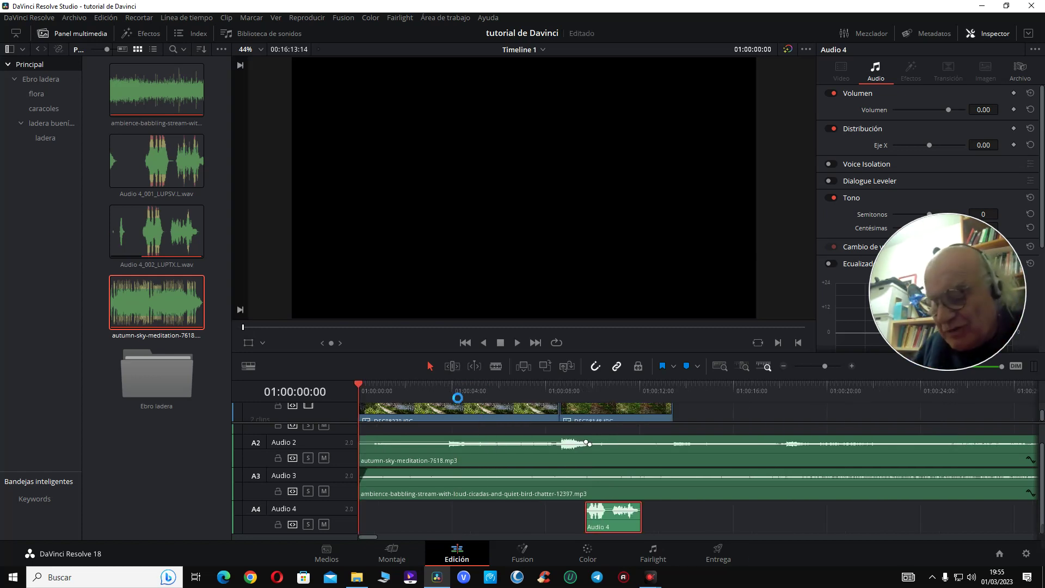
key(space)
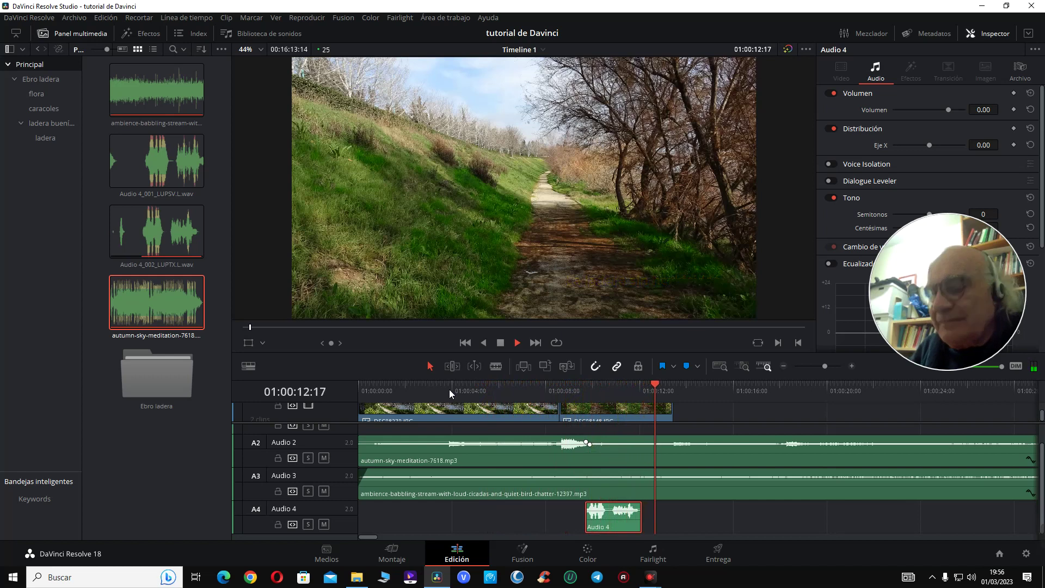
key(space)
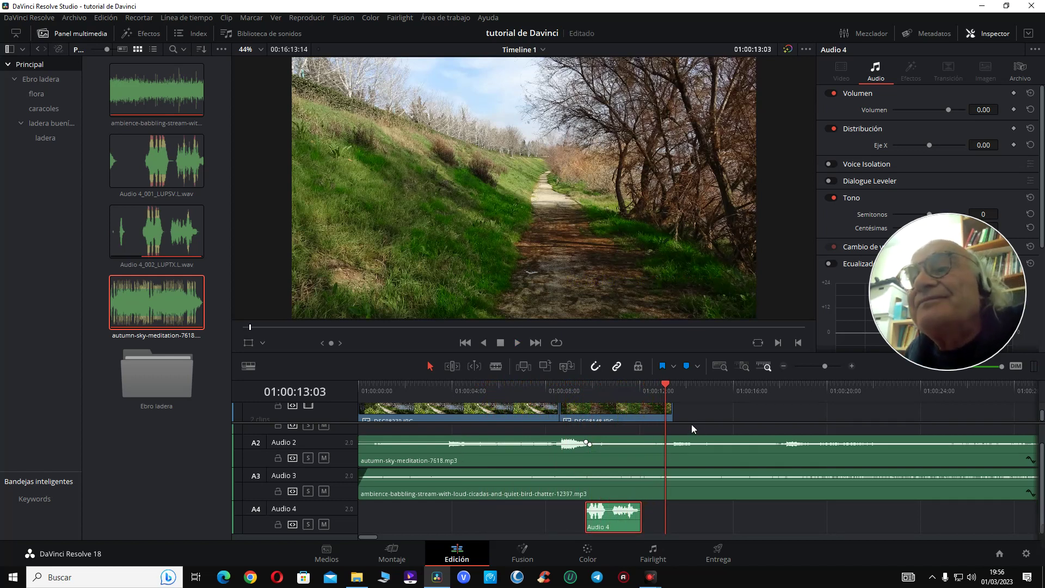
- Examine the audio tracks on the Fairlight page and return to the Edit page
drag(697, 430, 697, 437)
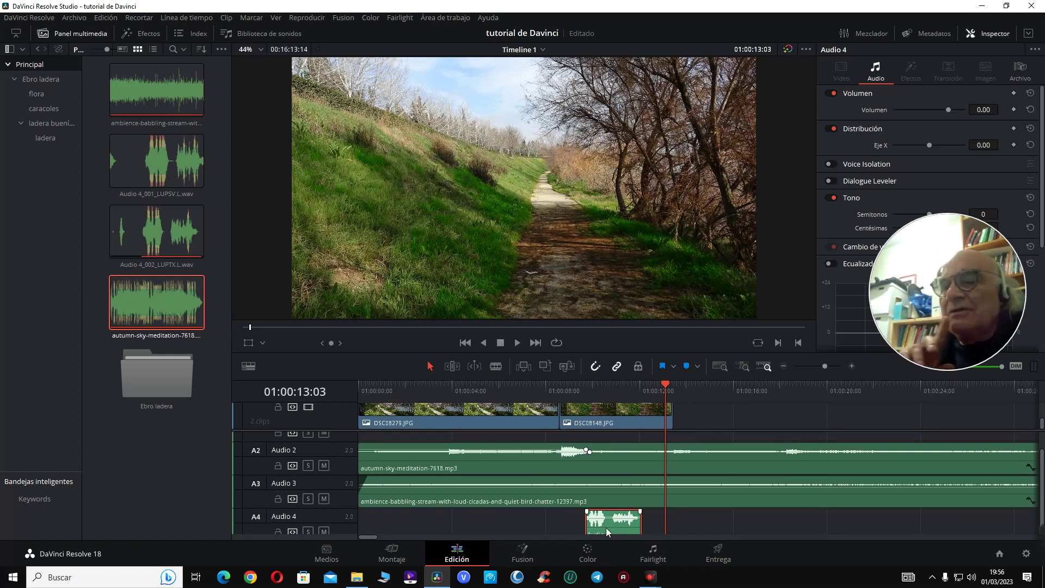
click(623, 525)
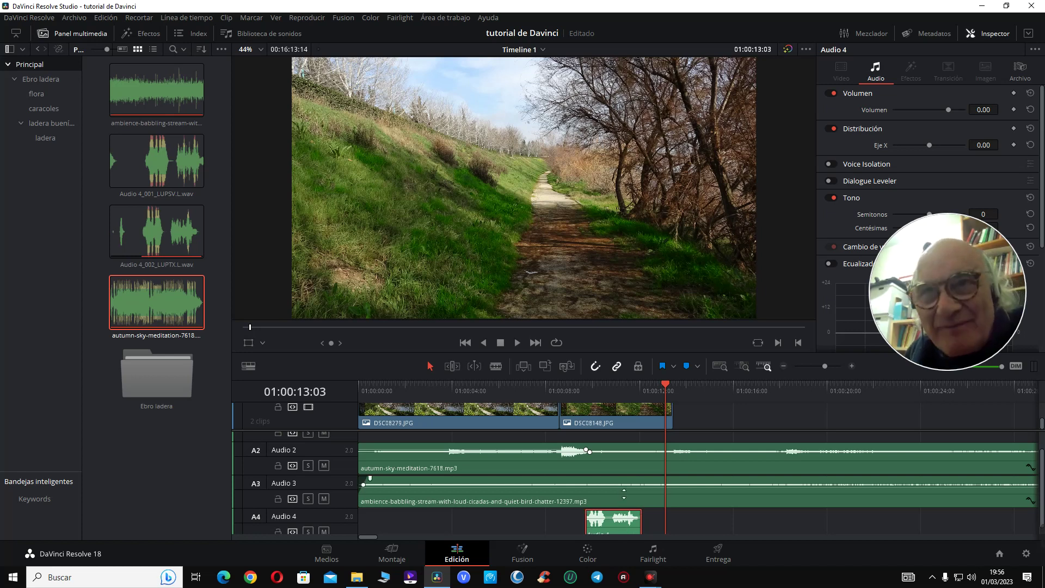
click(652, 554)
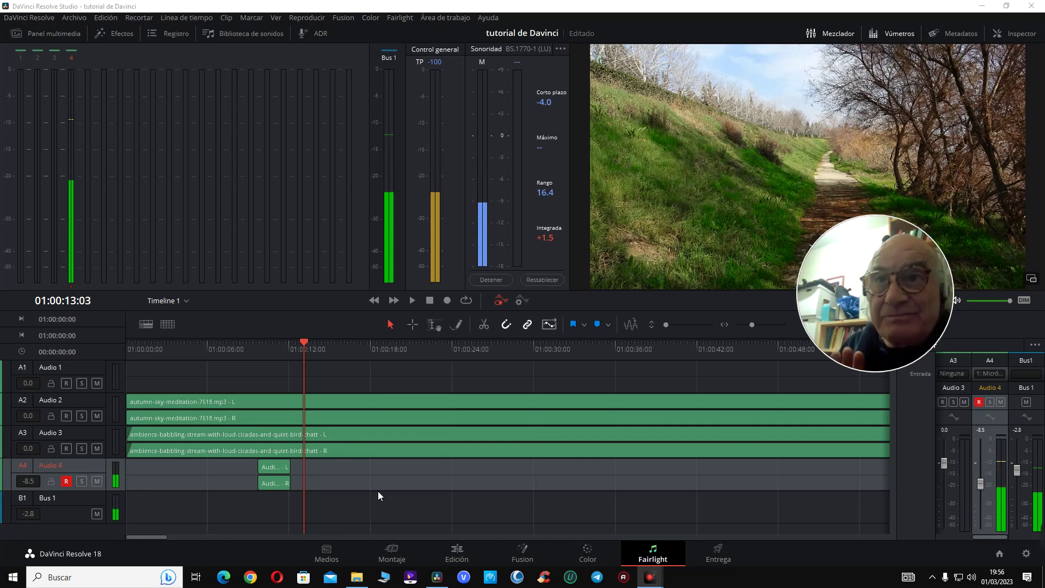
click(455, 555)
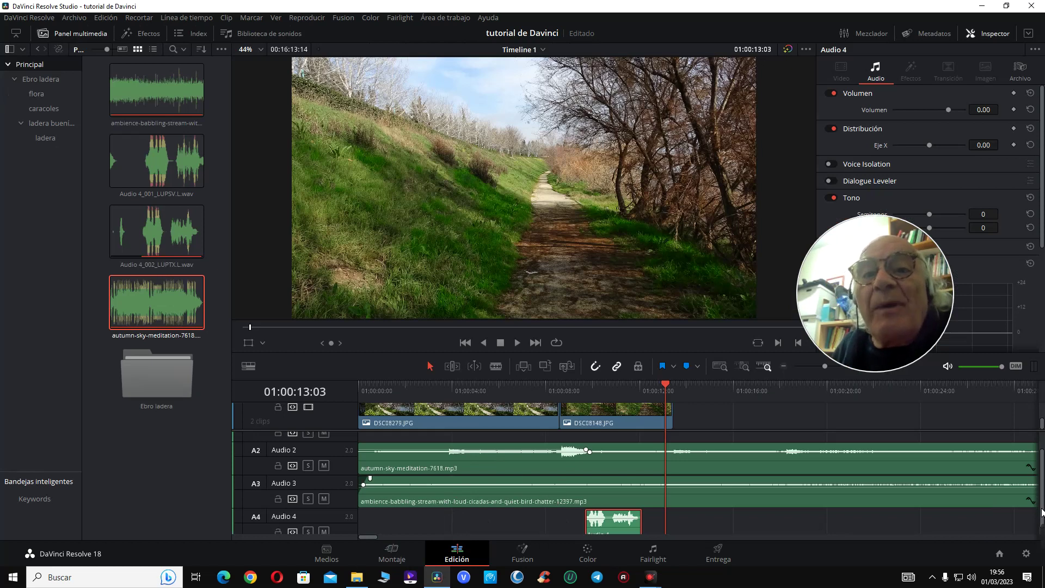
- Add an Audio 5 track below Audio 4 and move the ambience-babbling-stream clip from Audio 3 onto it
scroll(1041, 511, down, 1)
drag(536, 497, 495, 483)
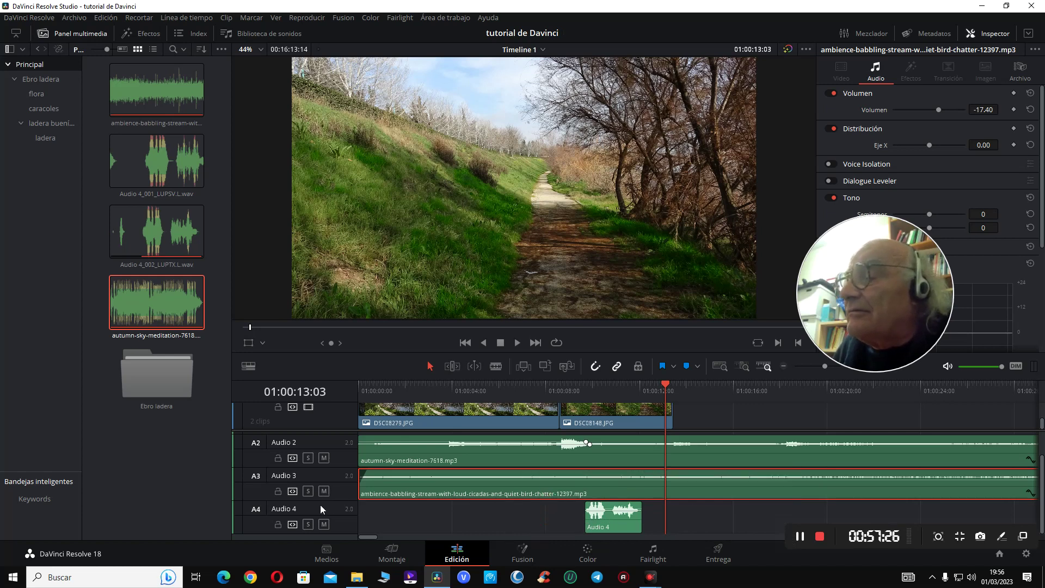
right_click(320, 505)
click(418, 390)
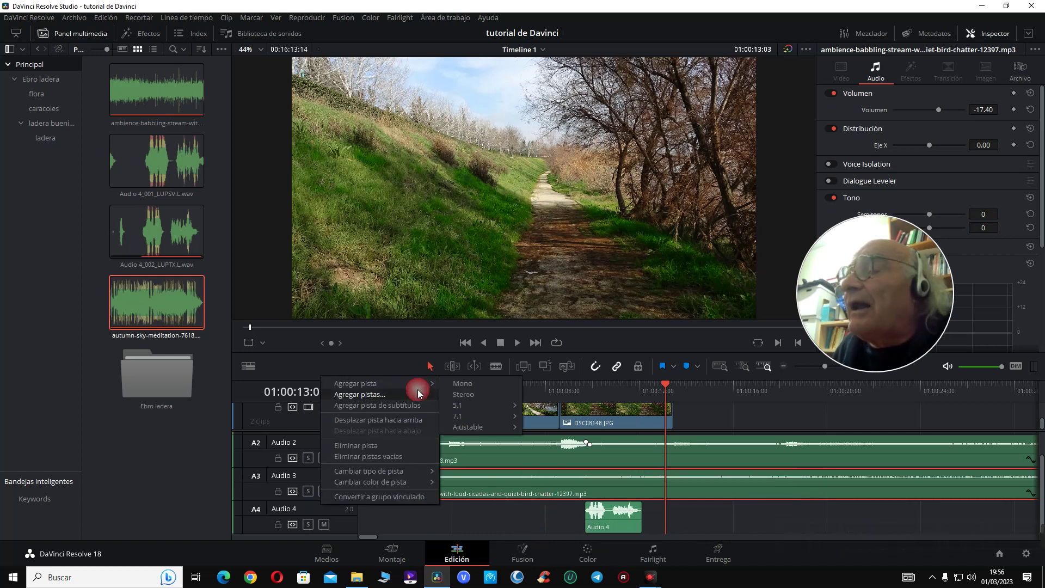
click(537, 536)
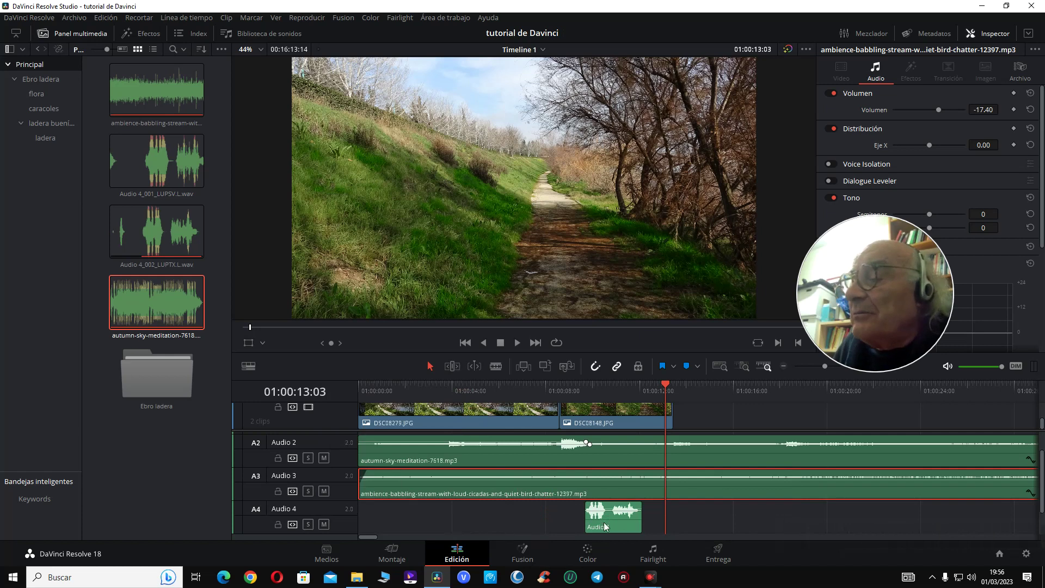
scroll(537, 452, down, 1)
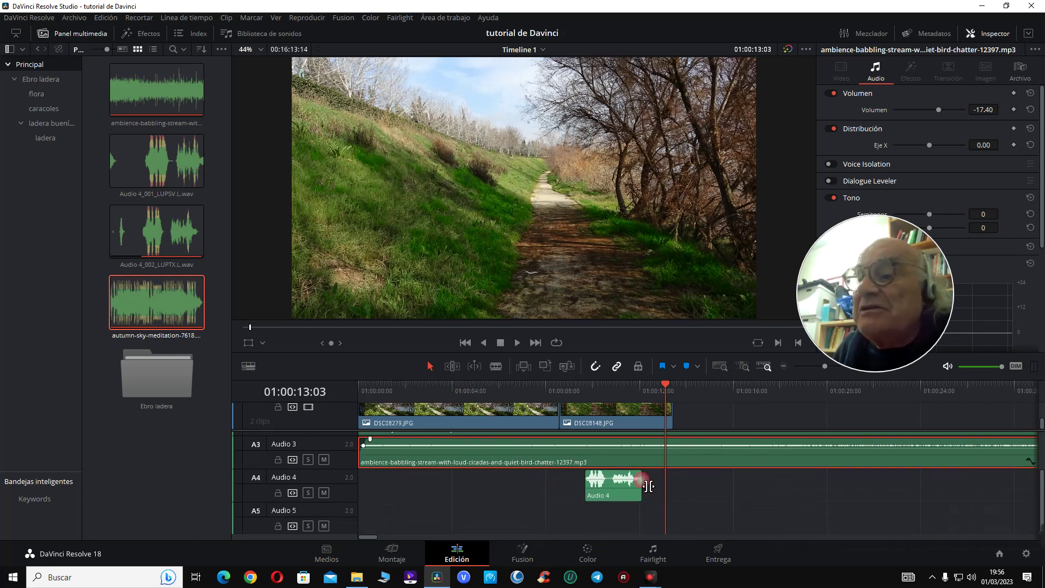
drag(537, 452, 526, 513)
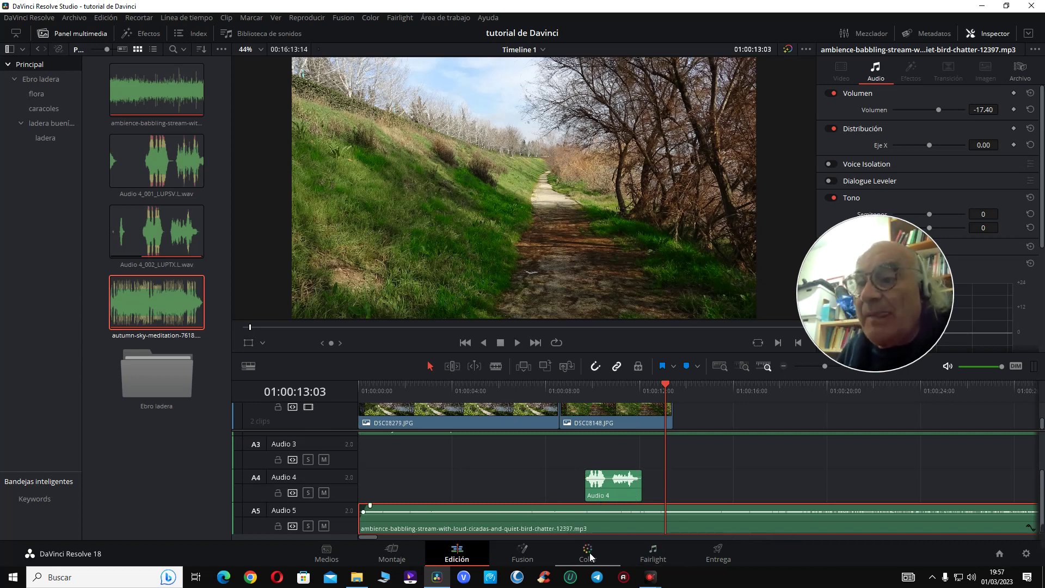
- Play the timeline from 01:00:05:23 to check the sound with the ambience clip on Audio 5
click(497, 388)
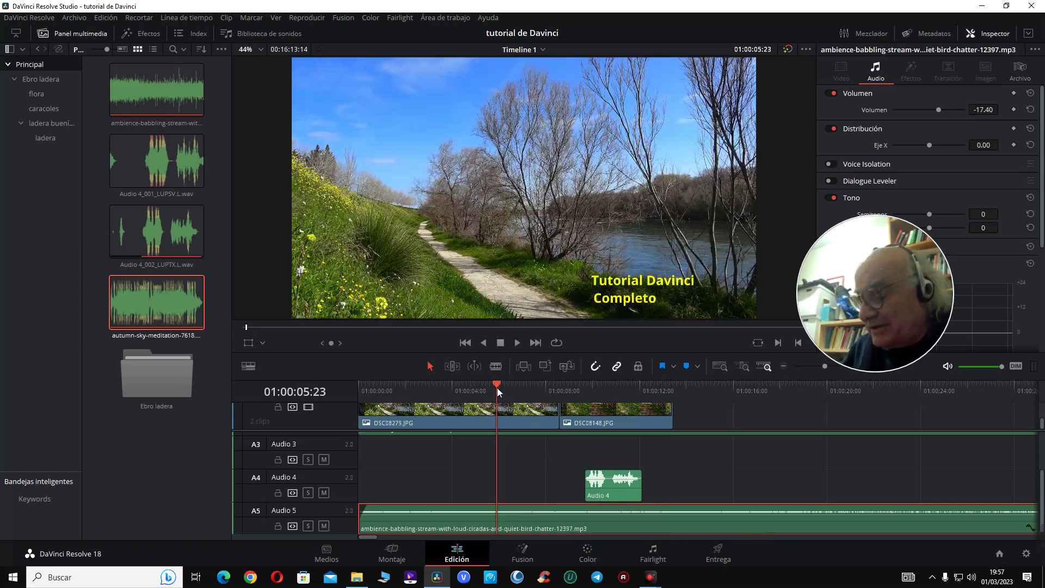
key(space)
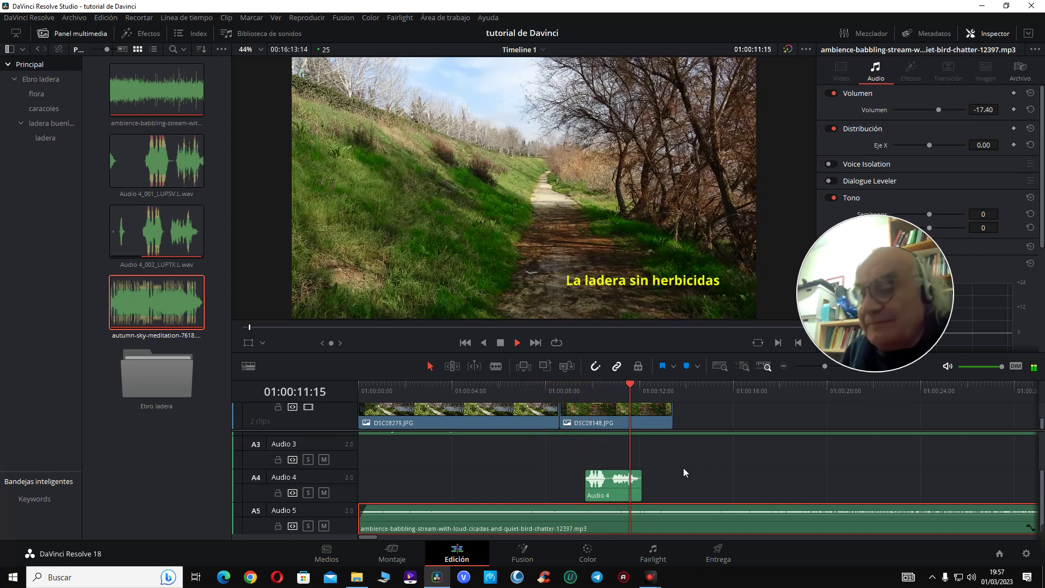
key(space)
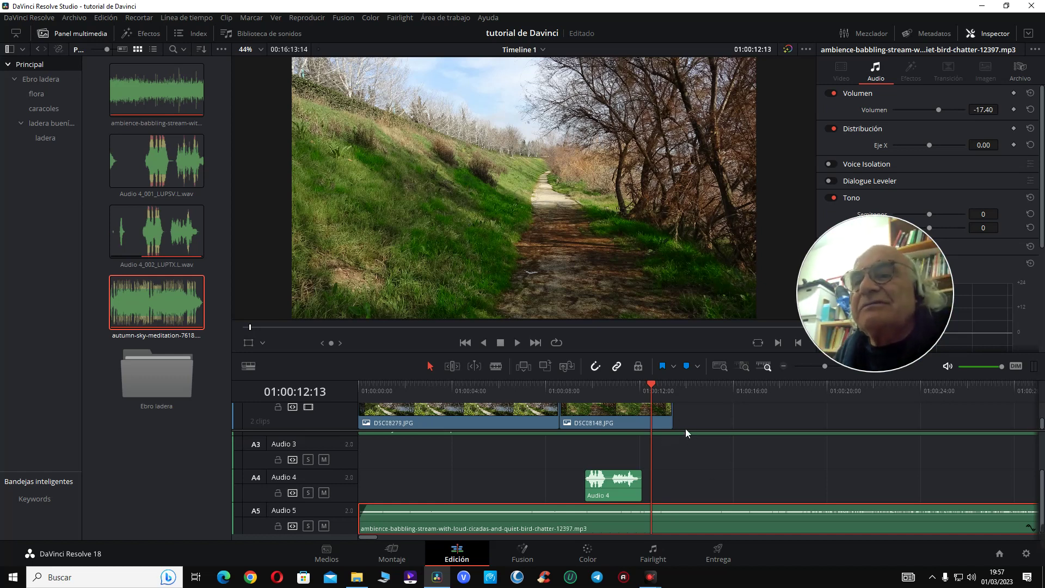
- Mute the Audio 5 and Audio 3 tracks on the Fairlight page and return to the Edit page
mouse_move(690, 433)
mouse_down()
mouse_move(691, 457)
mouse_move(691, 447)
mouse_up()
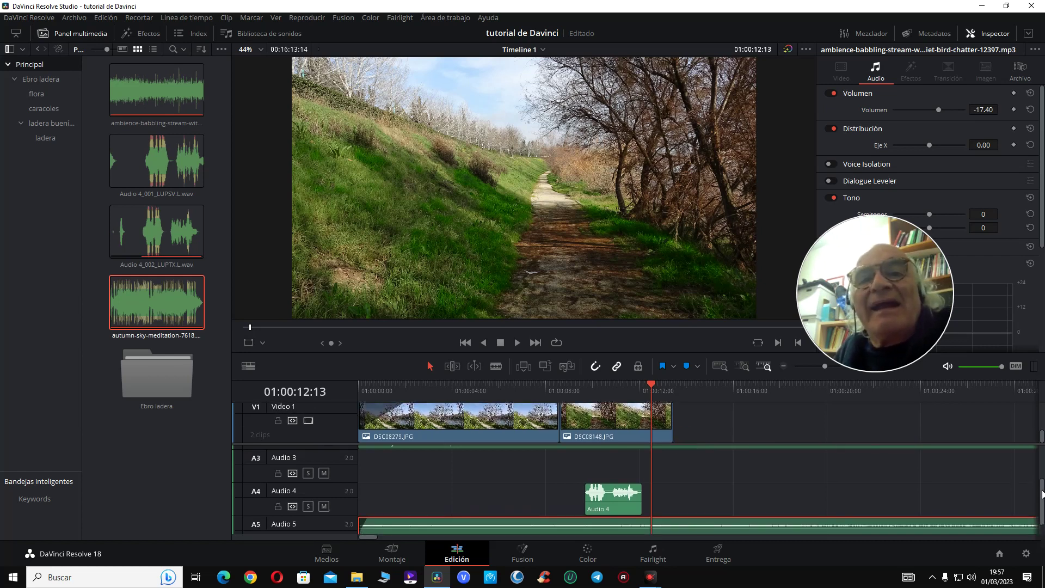
drag(1042, 494, 1035, 487)
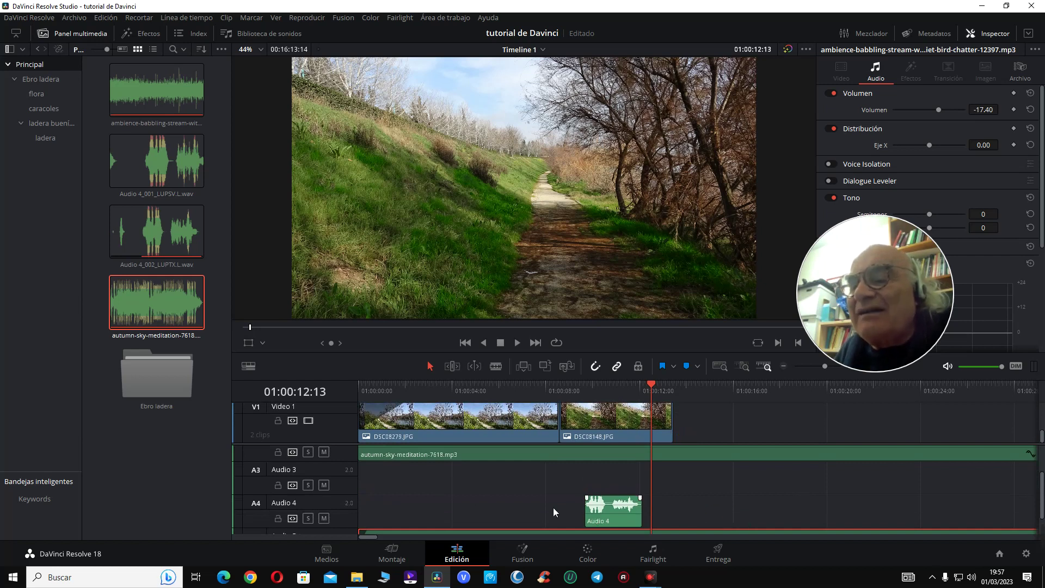
click(658, 551)
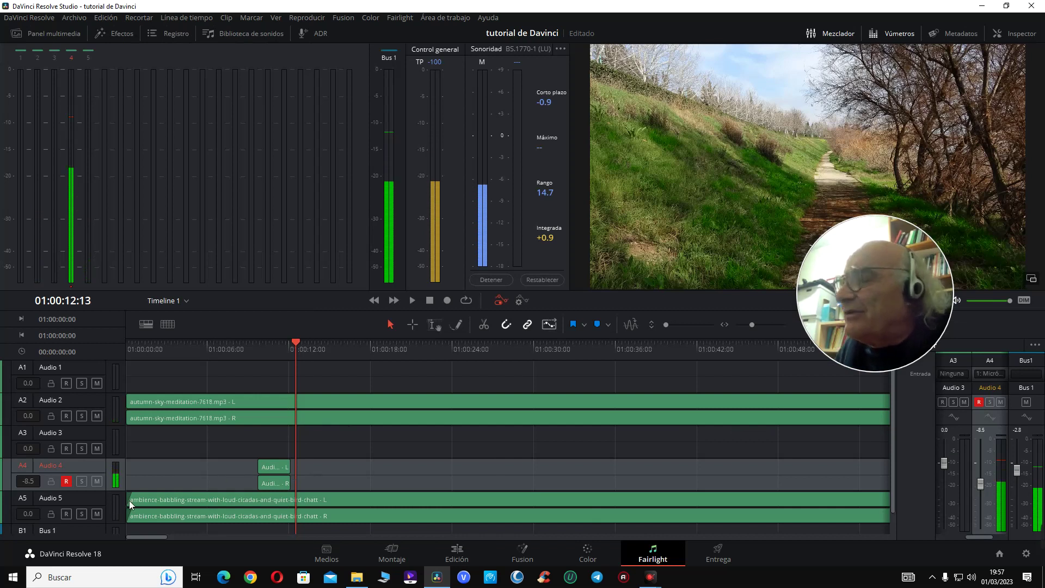
click(97, 514)
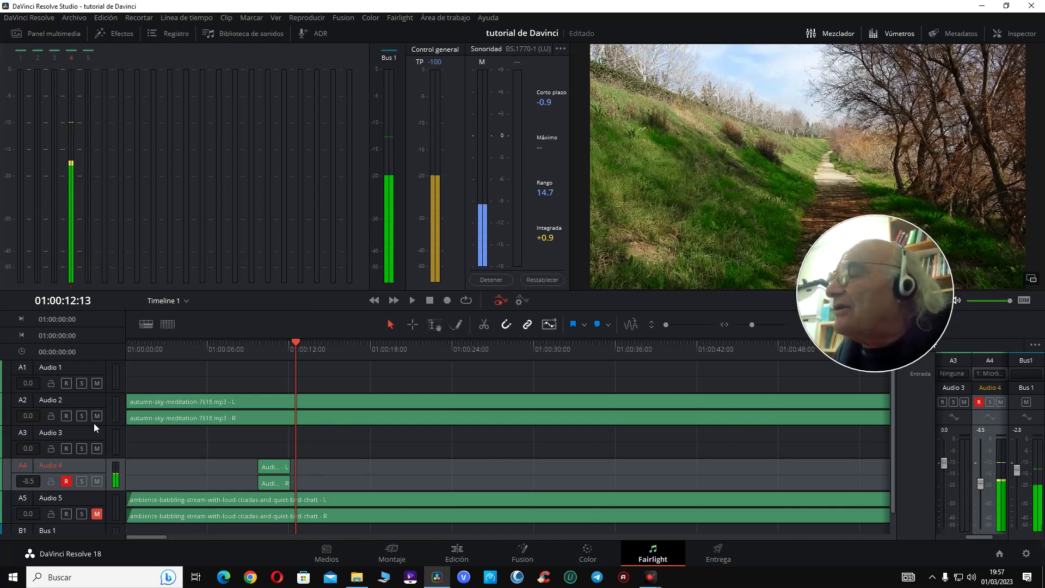
click(96, 449)
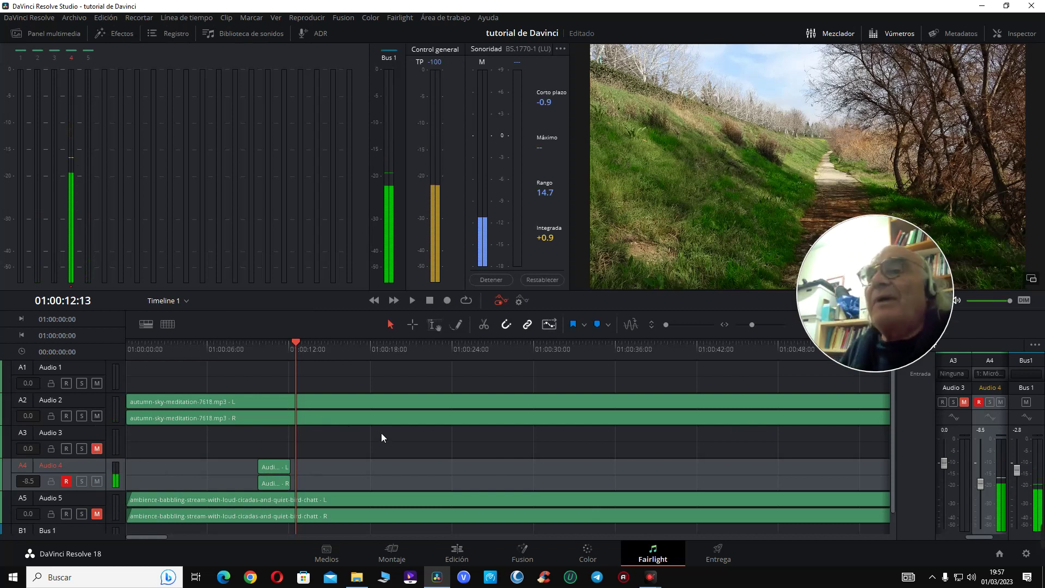
click(458, 553)
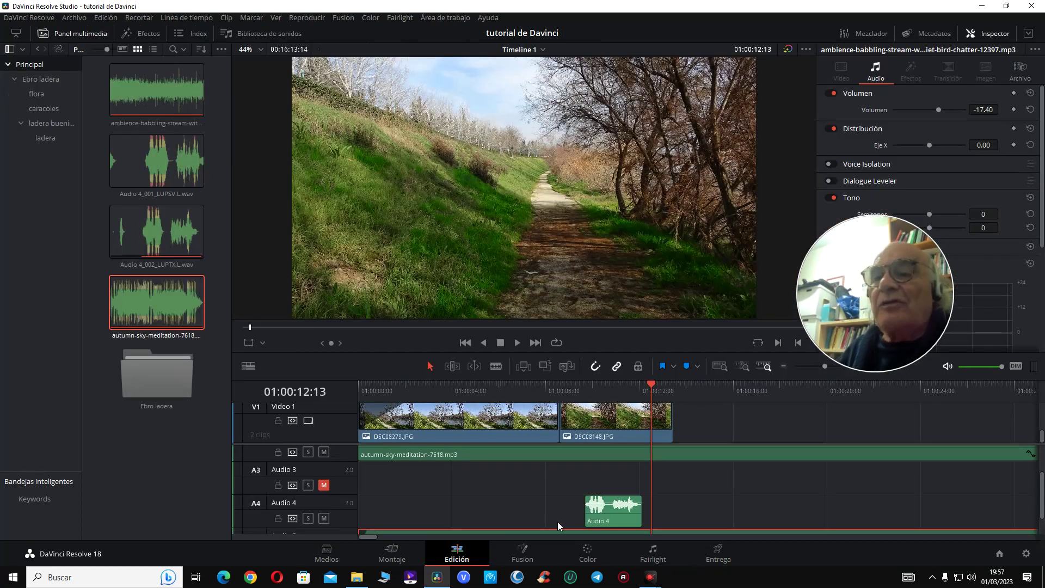
- Play the timeline from within the Audio 4 voice-over to hear the mix with the ambience muted
drag(373, 538, 374, 538)
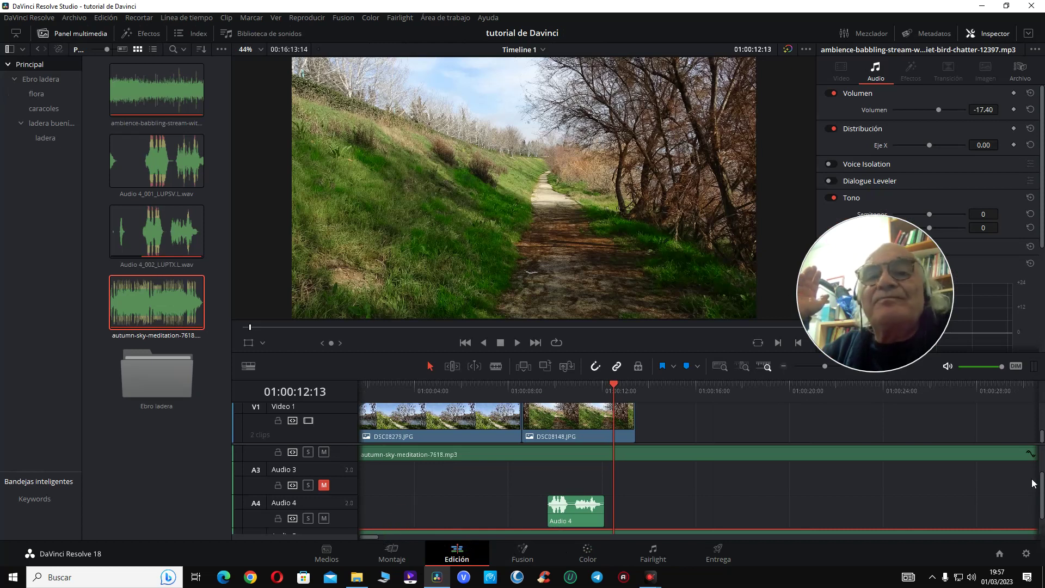
drag(1043, 489, 1043, 479)
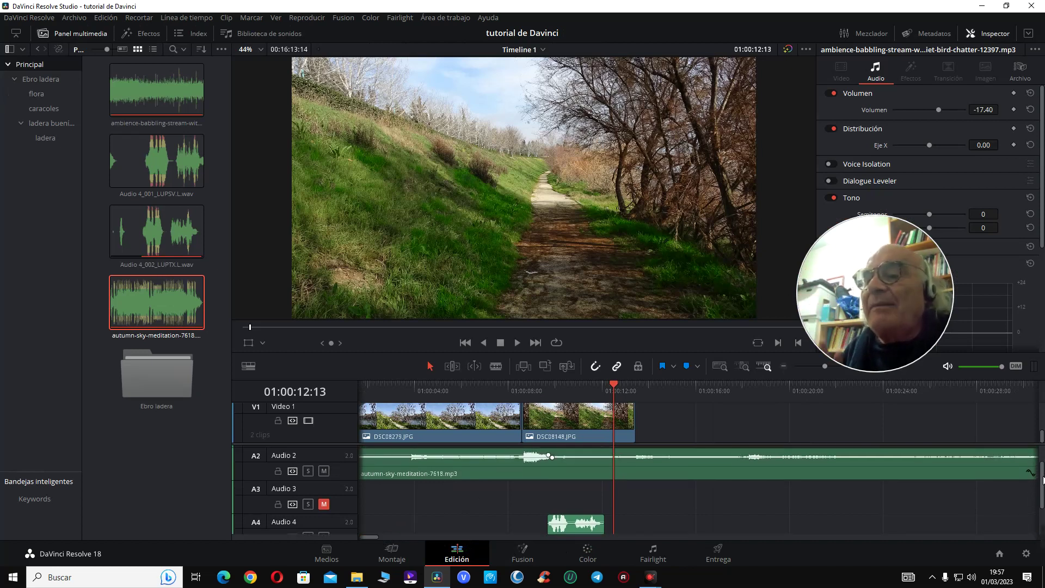
click(563, 391)
key(space)
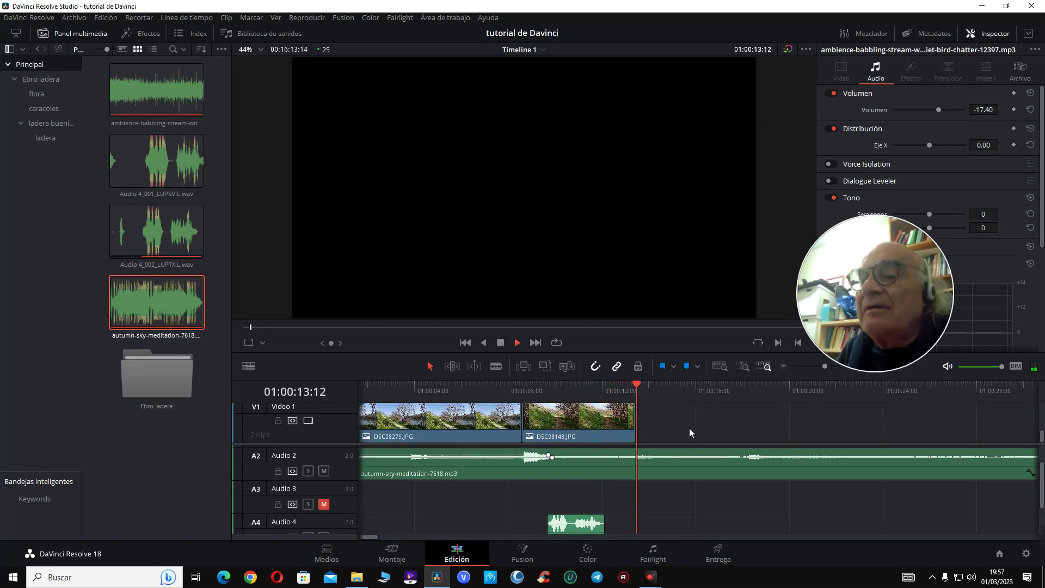
key(space)
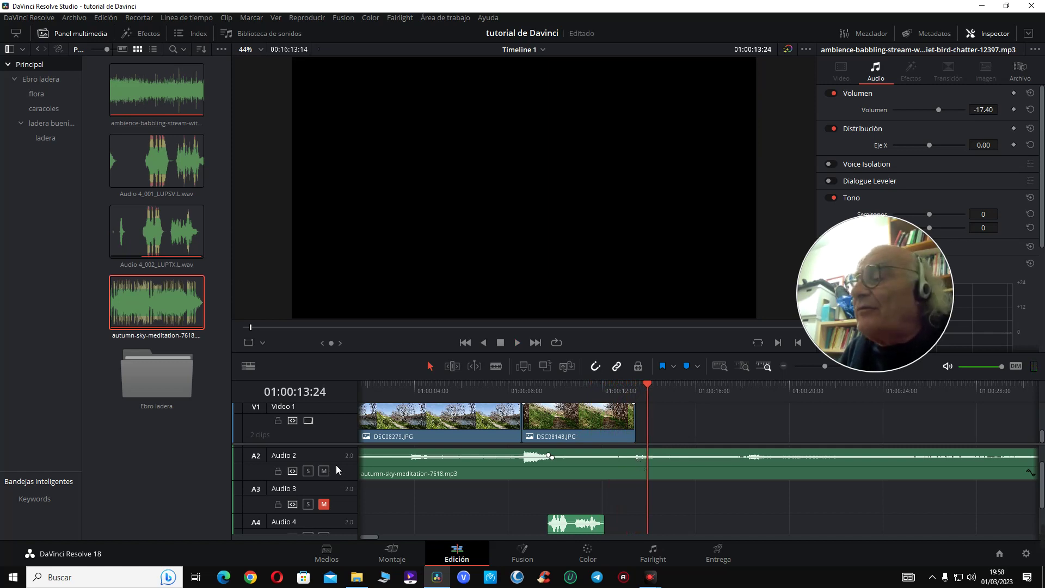
- Increase the height of the Audio 2 track to enlarge its waveform
drag(340, 480, 343, 515)
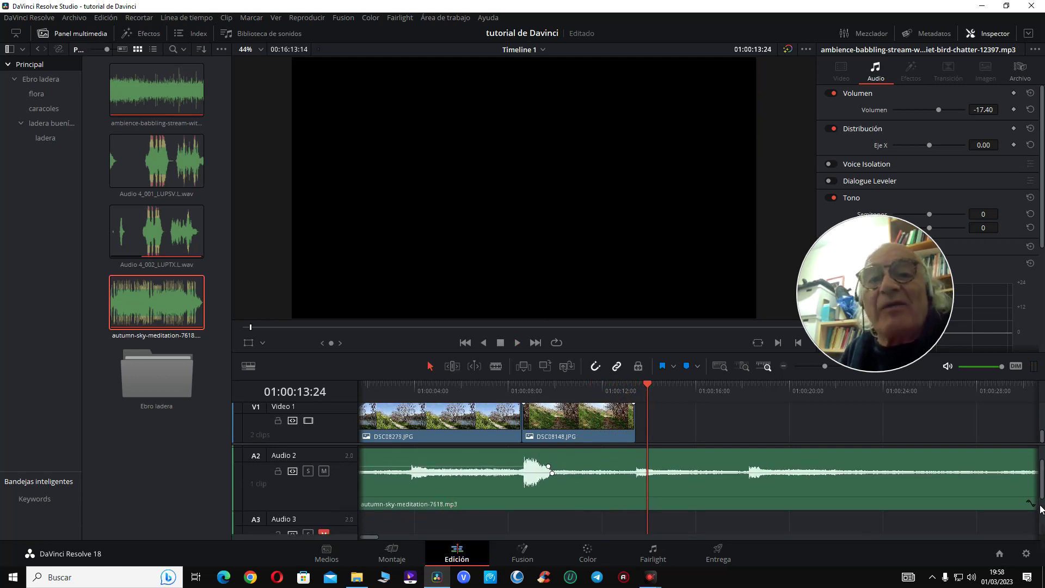
- Delete the empty, muted Audio 3 track from the timeline
drag(1041, 497, 1042, 507)
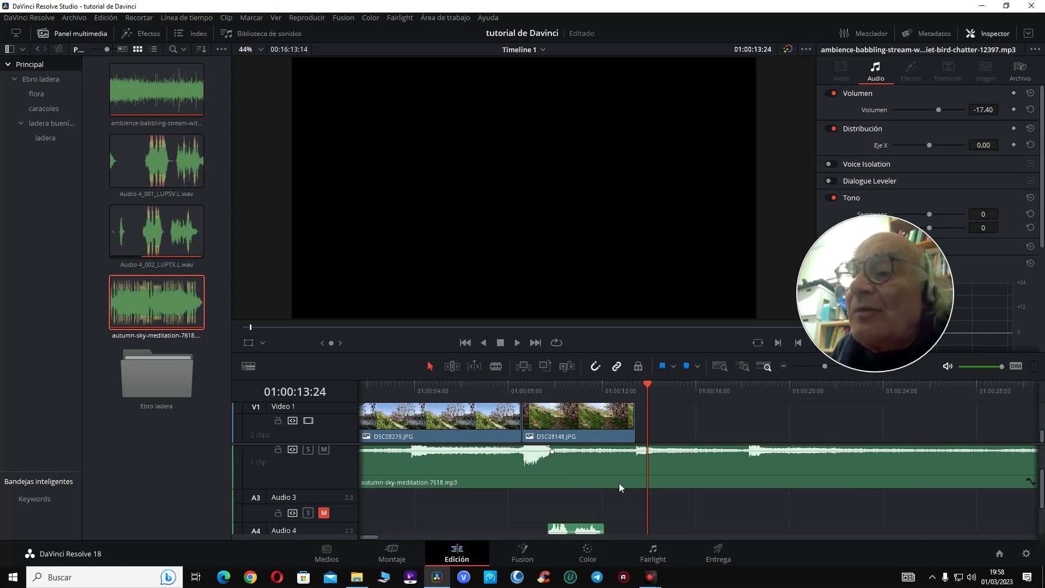
click(603, 390)
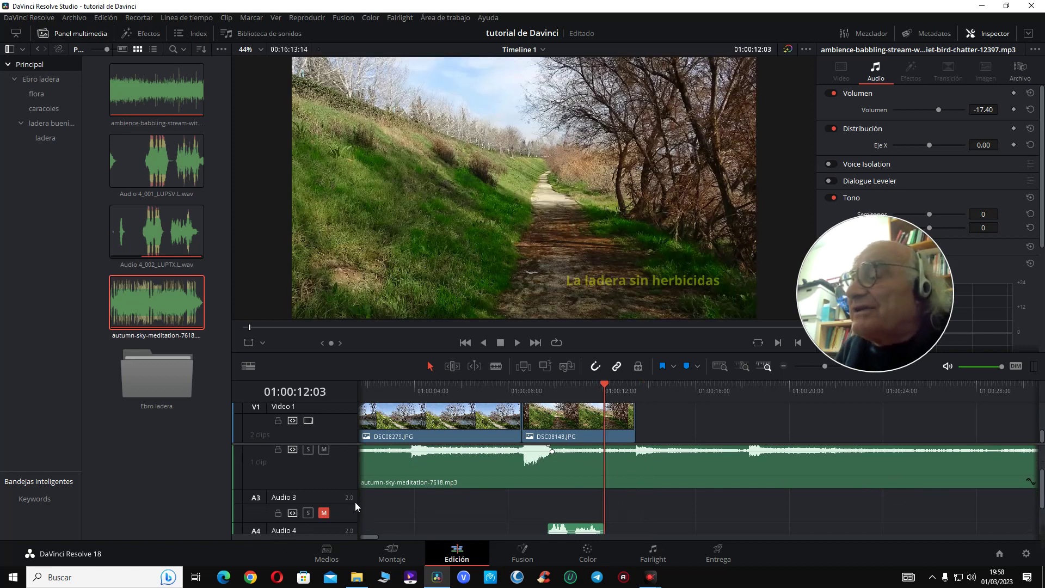
right_click(341, 514)
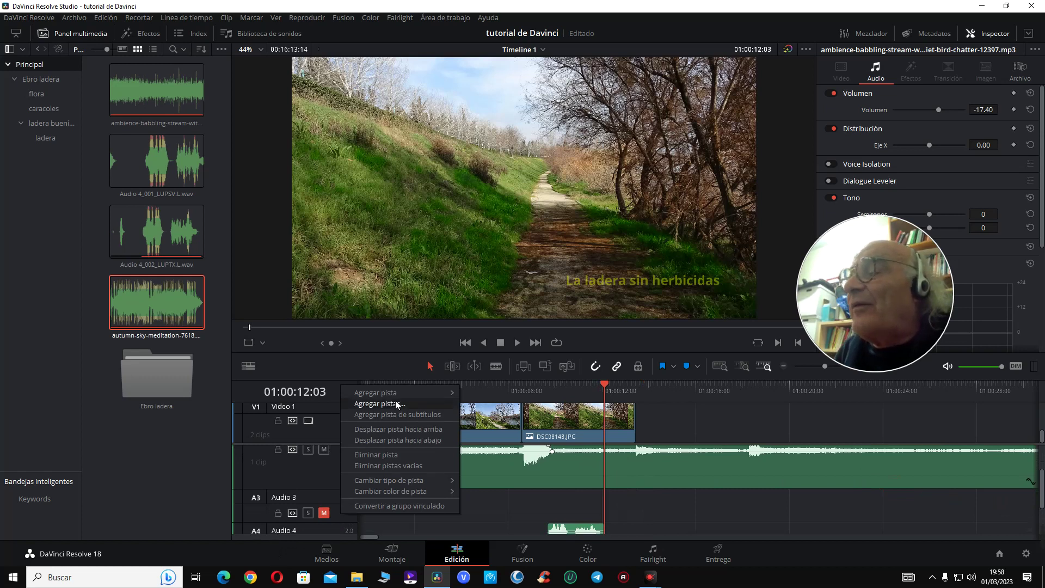
click(391, 455)
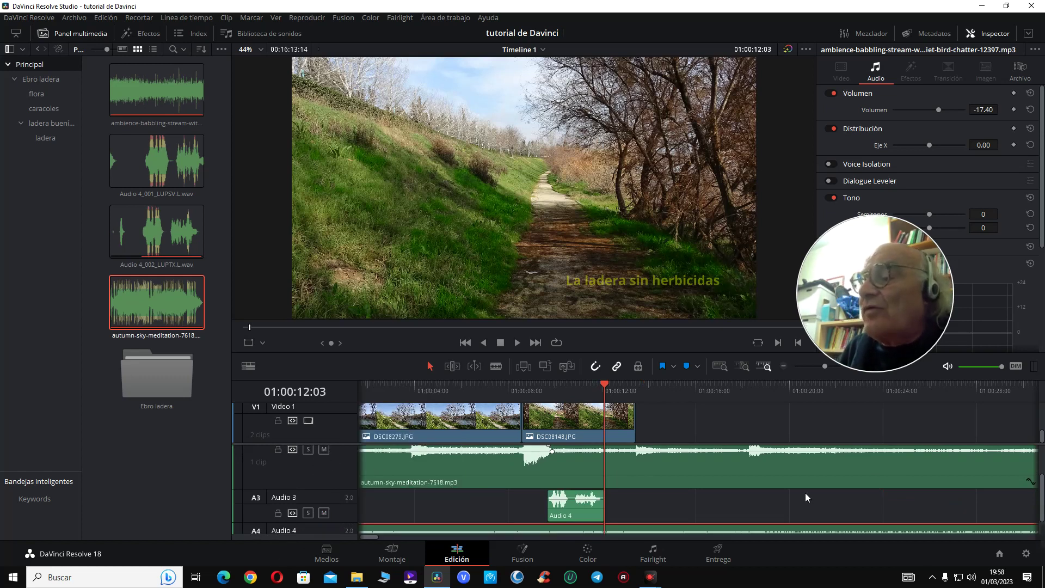
- Play the timeline from 01:00:12:03 past the last image and return the playhead to 01:00:12:11
drag(1041, 482, 1041, 468)
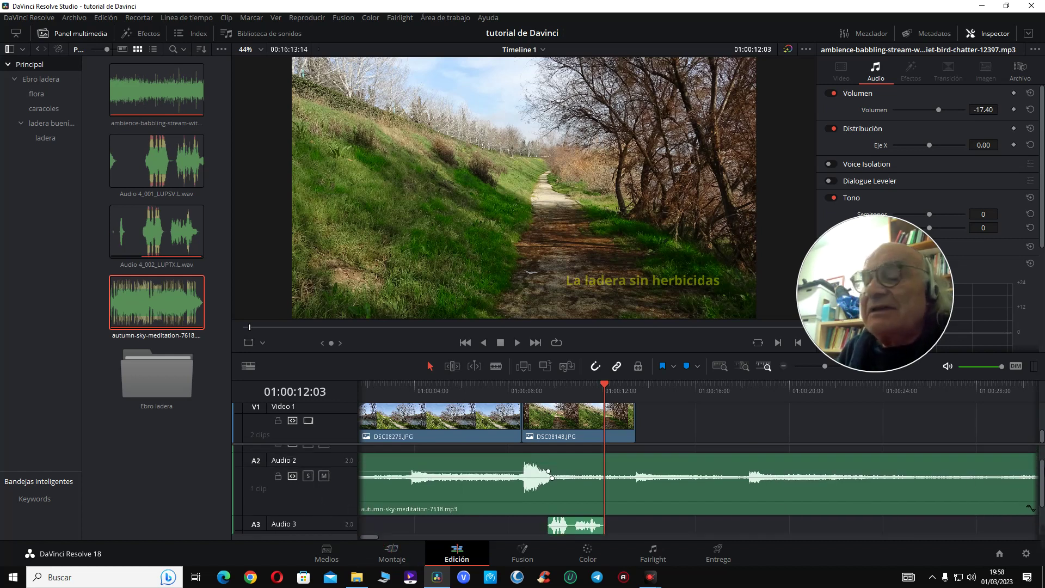
drag(1043, 480, 1023, 491)
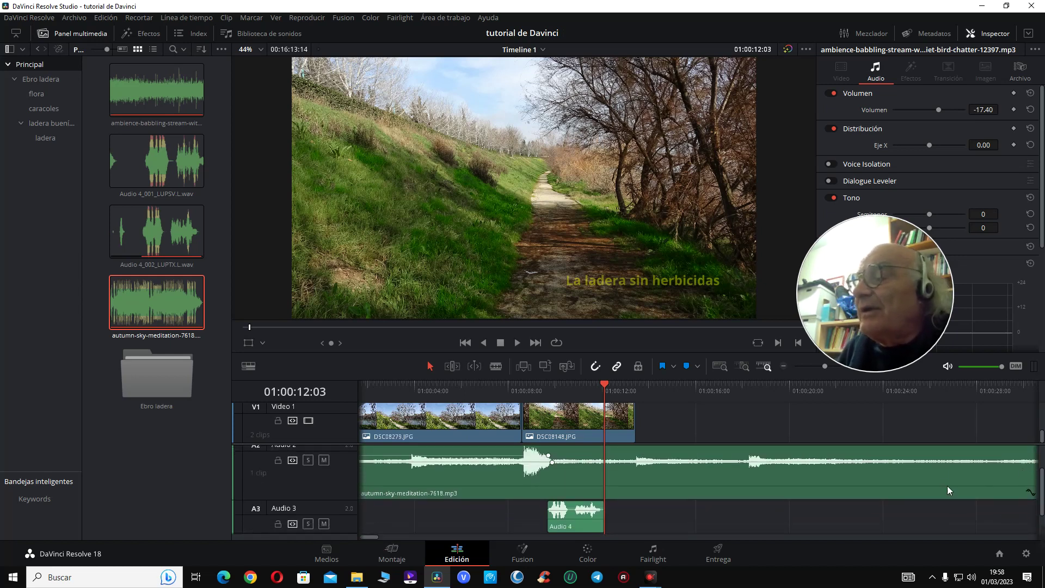
key(space)
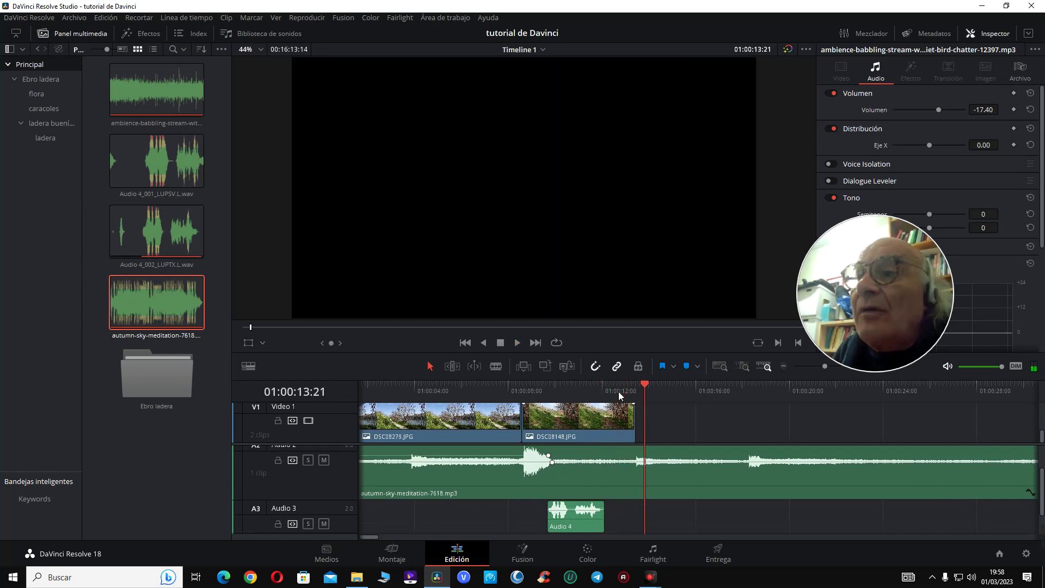
click(619, 390)
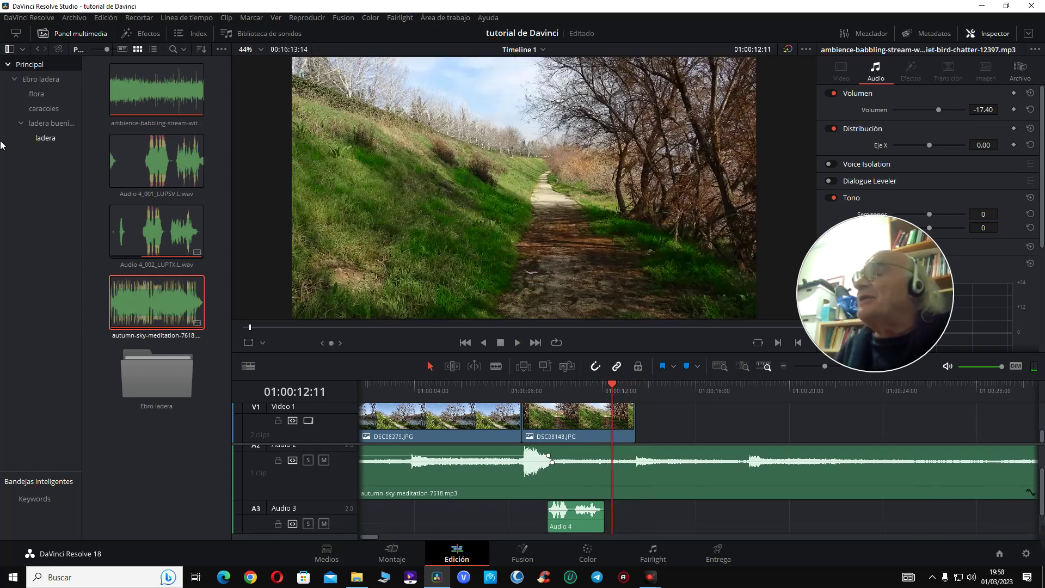
- Open the "Ebro ladera" bin and load the C0022I.MP4 video into the source viewer
click(37, 78)
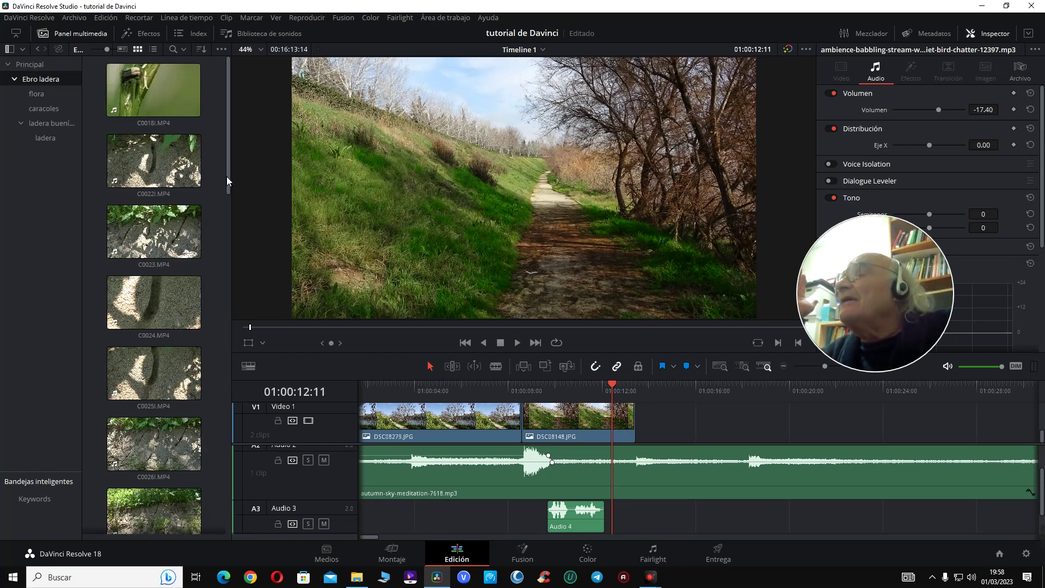
drag(226, 176, 205, 162)
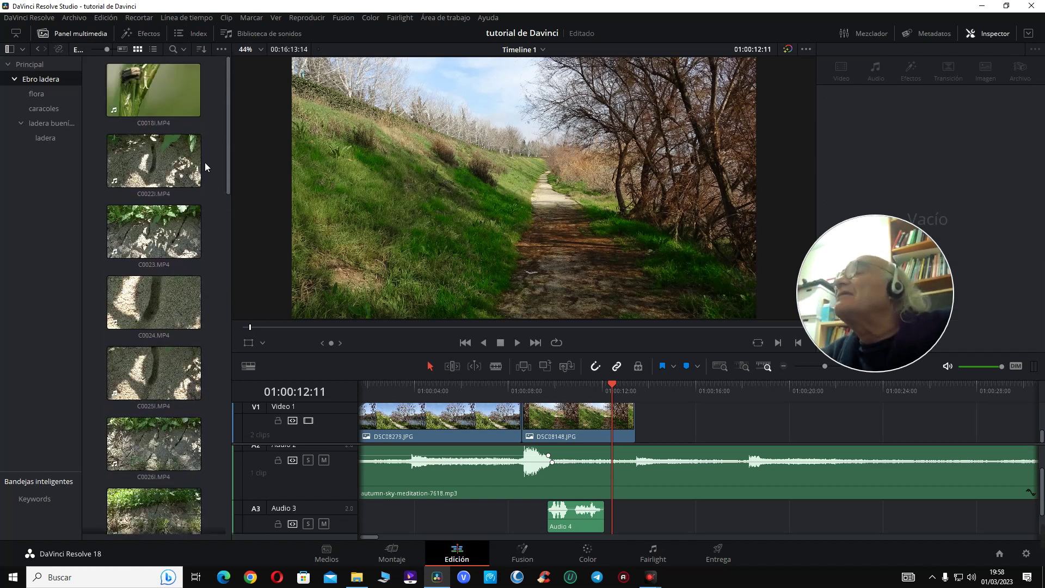
click(136, 81)
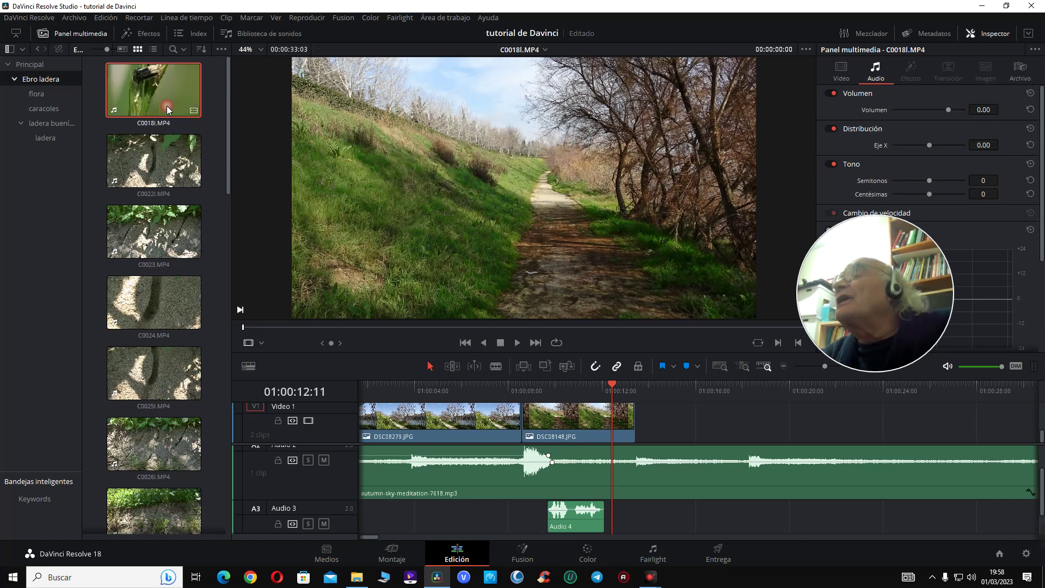
double_click(167, 105)
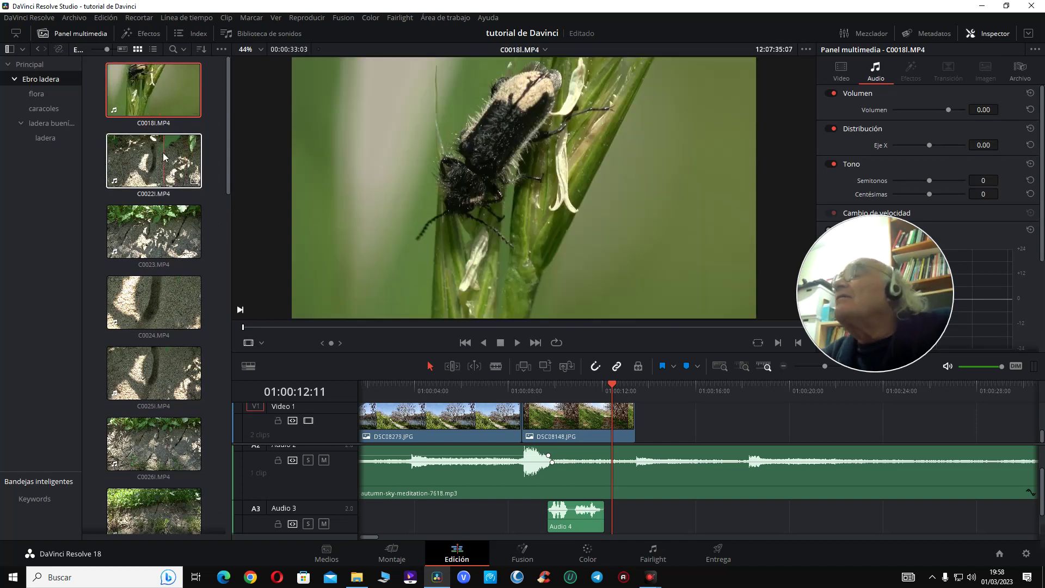
click(178, 231)
click(159, 164)
double_click(160, 164)
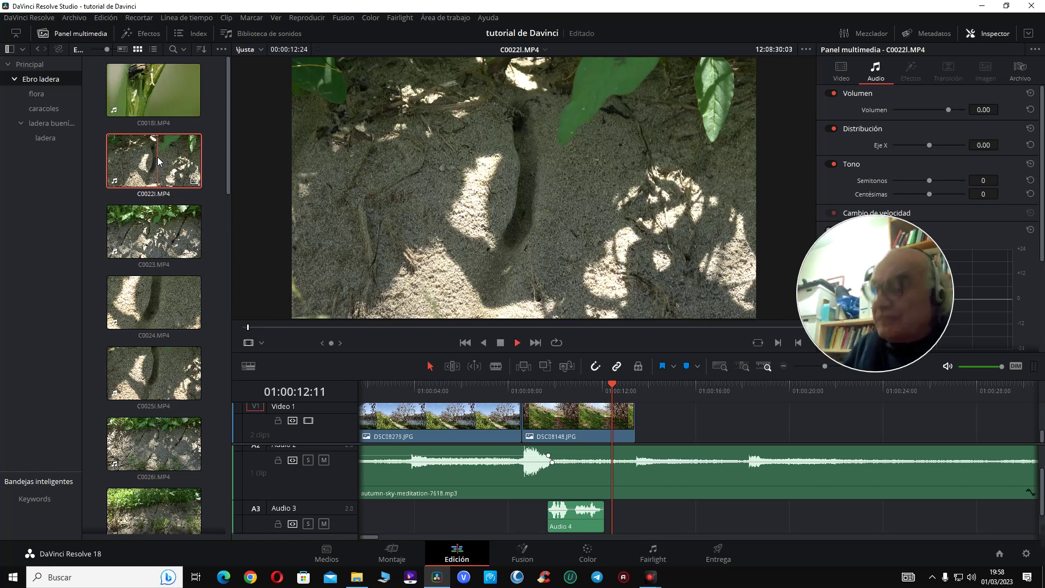
- Play C0022I.MP4 in the source viewer and mark its out point at 12:08:39:12
key(space)
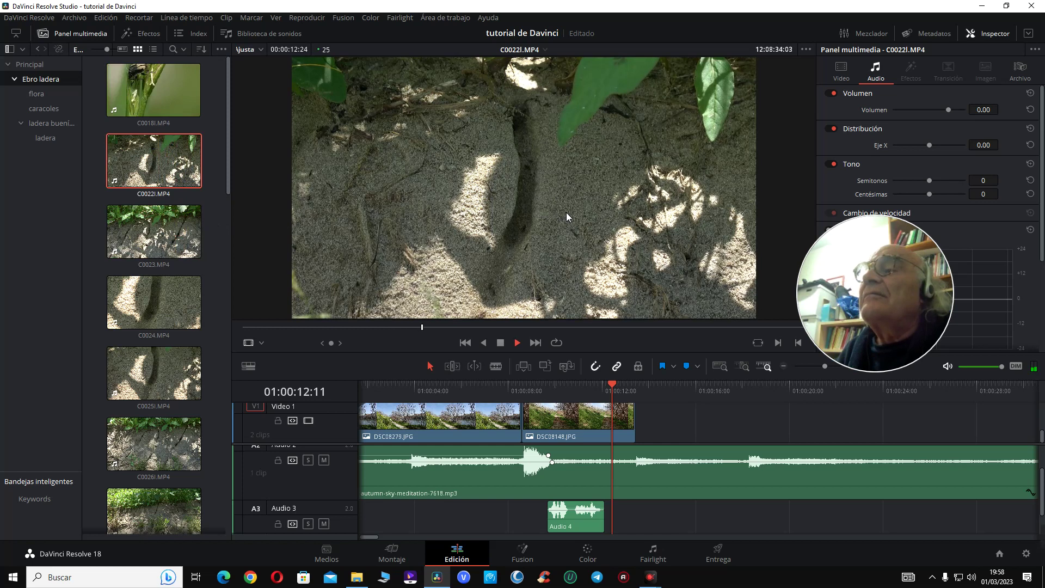
key(space)
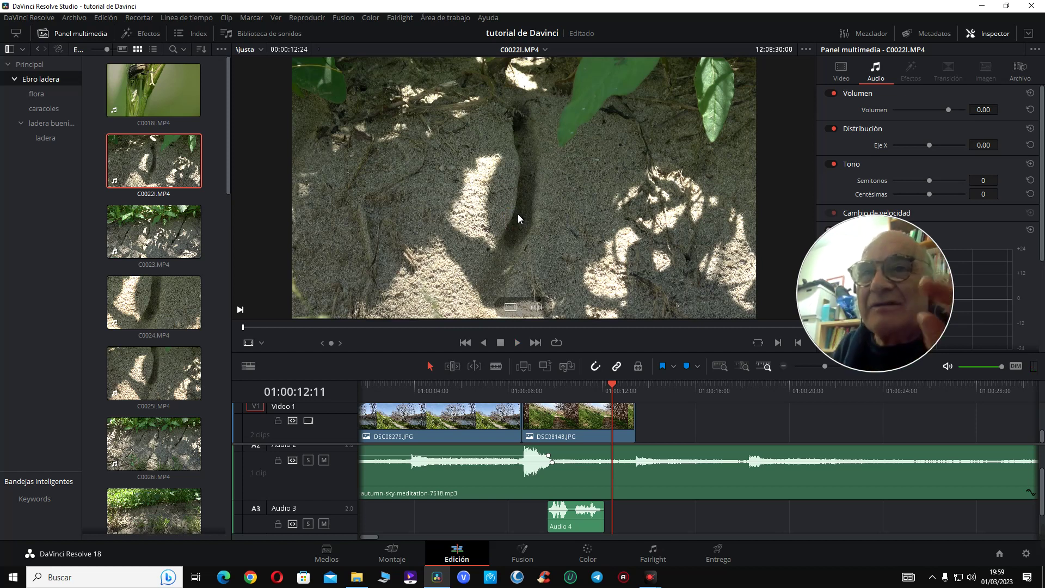
key(space)
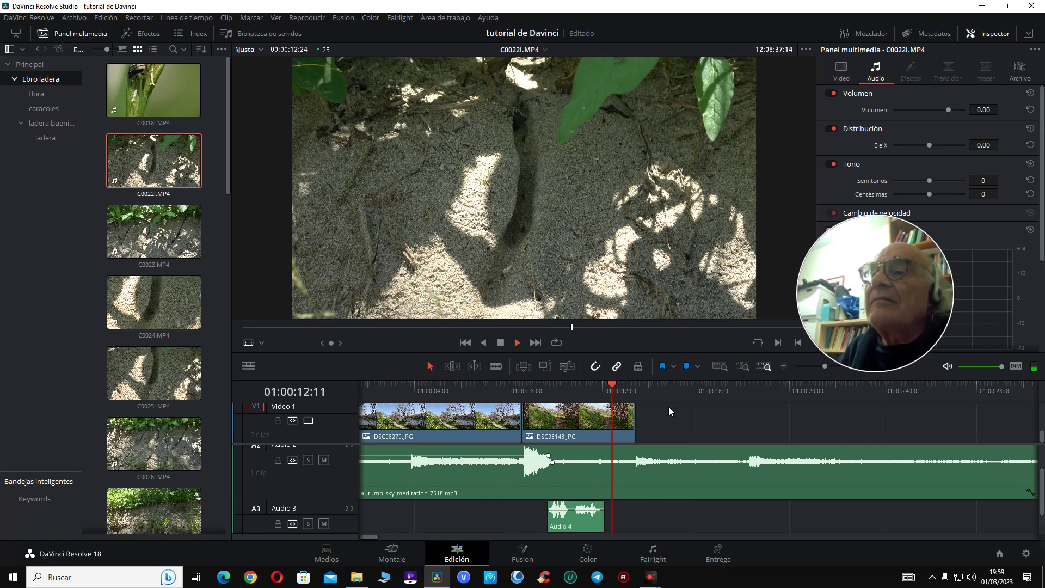
key(space)
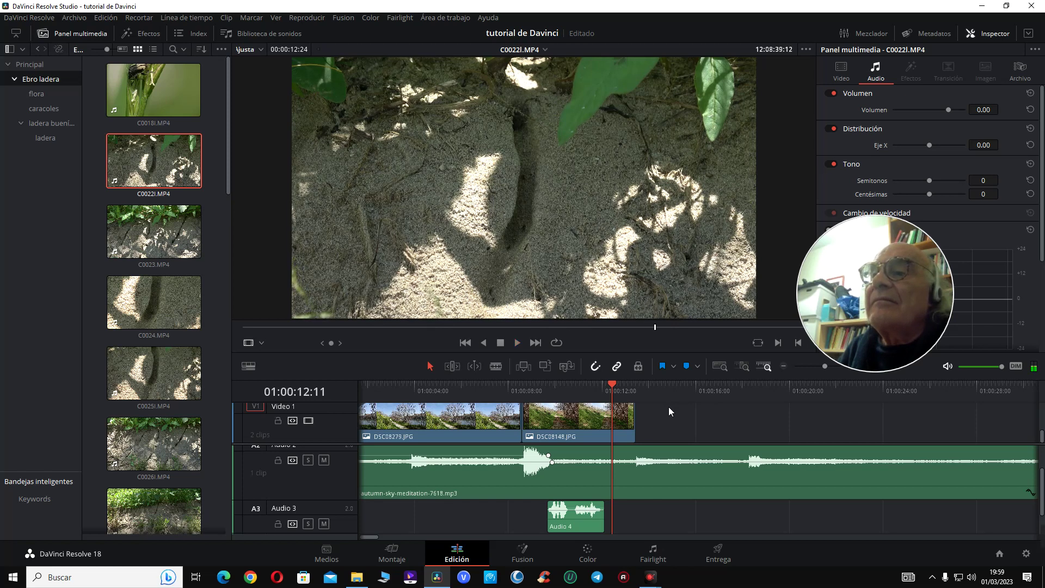
key(o)
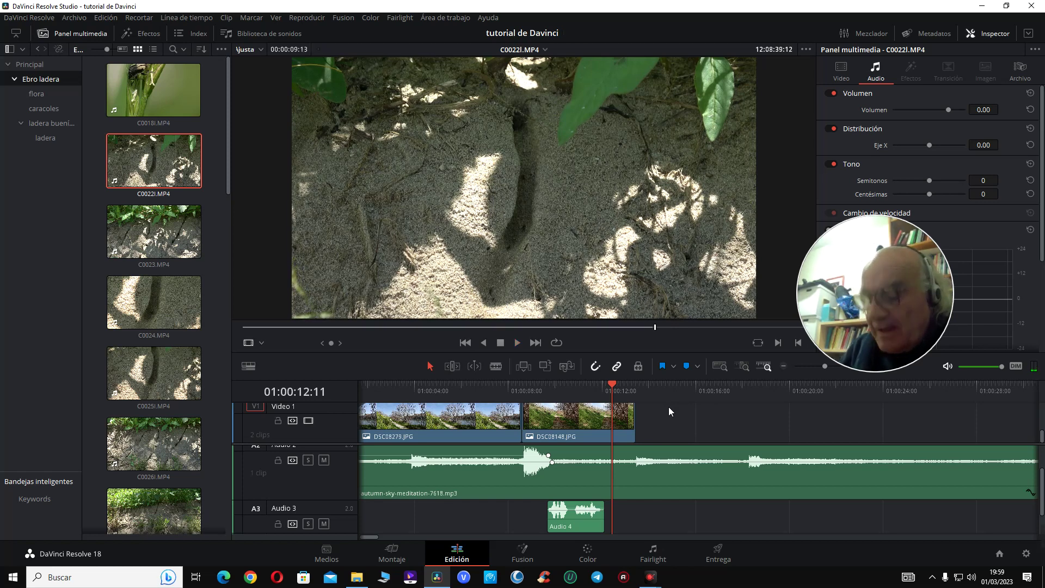
- Mark the in point of C0022I.MP4 at 12:08:30:23 and play the marked range
click(282, 329)
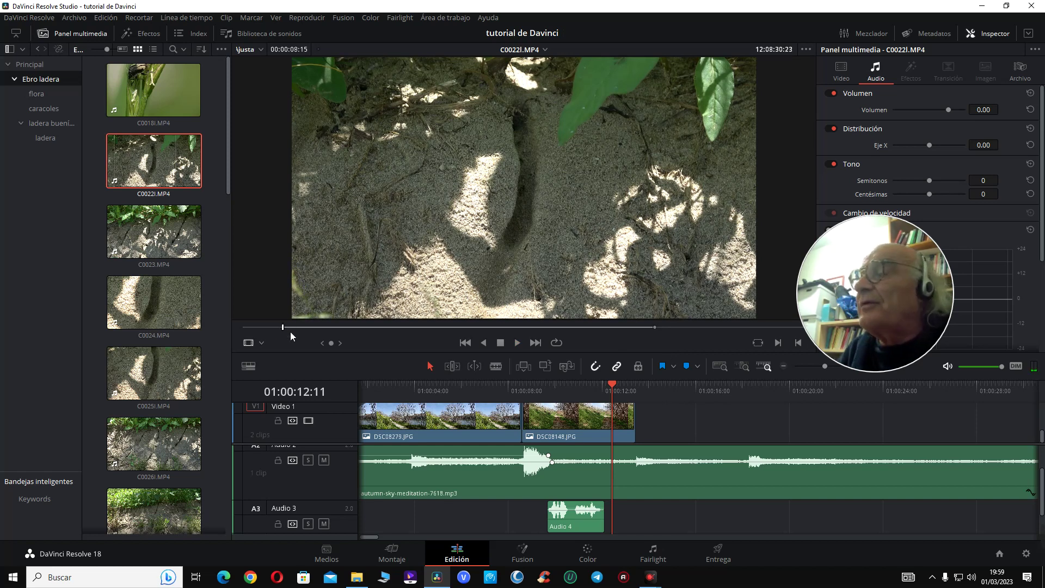
click(287, 329)
key(space)
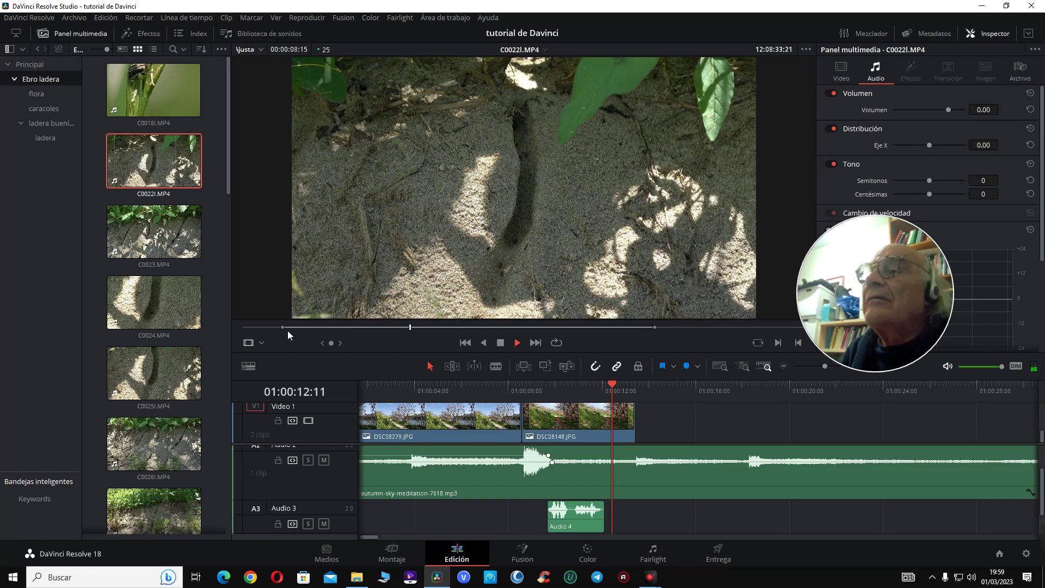
key(space)
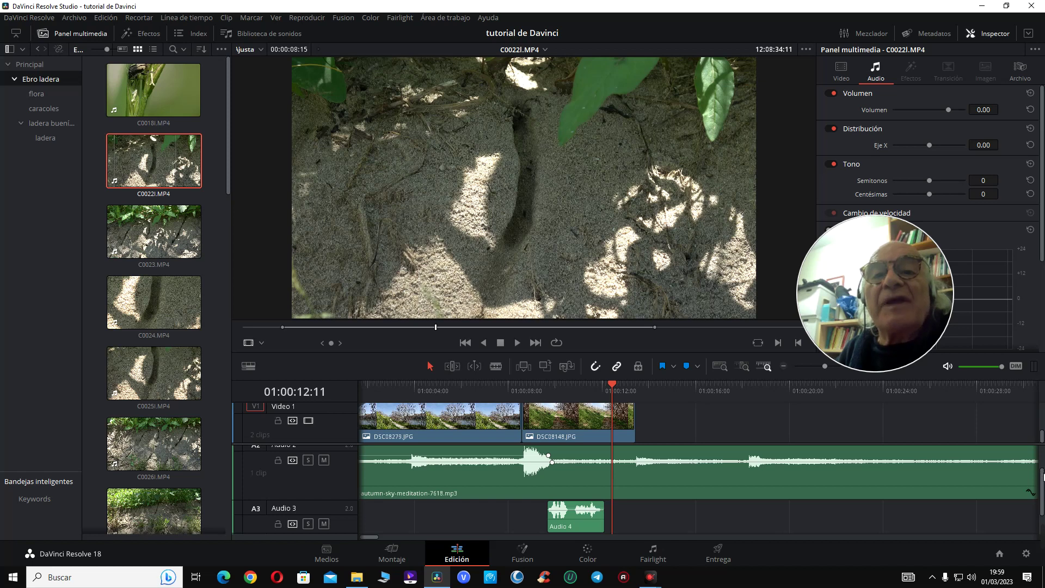
- Place only the video of C0022I.MP4 after DSC08148.JPG on Video 1 and delete it again
drag(1043, 476, 1035, 434)
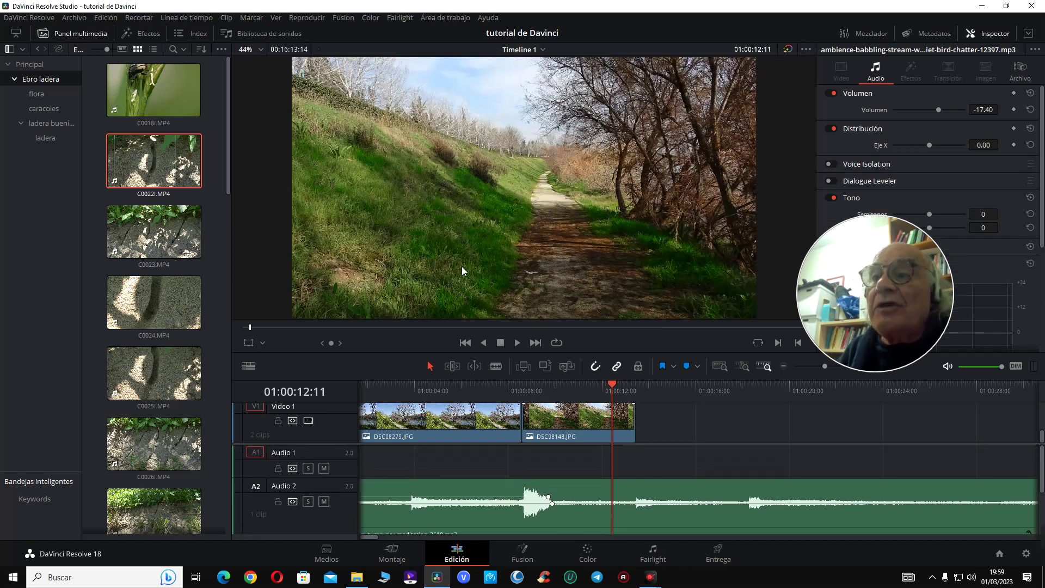
double_click(155, 163)
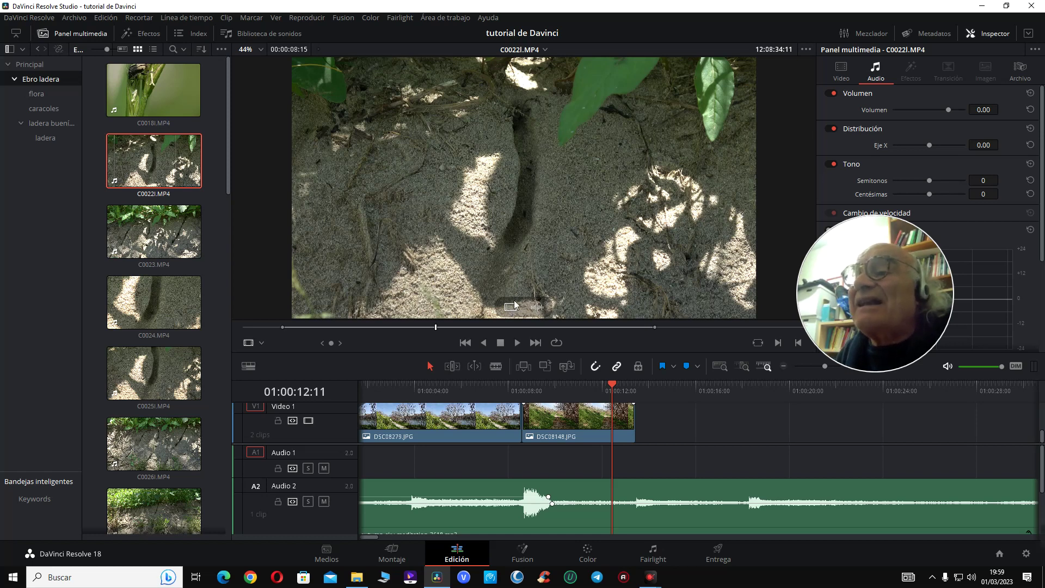
drag(512, 308, 660, 436)
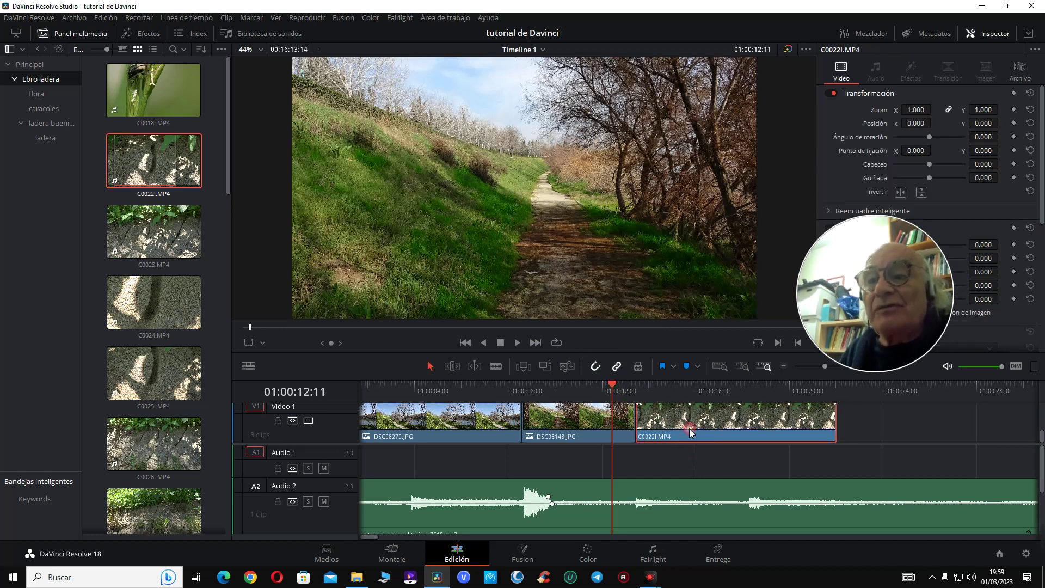
key(Delete)
- Place only the audio of C0022I.MP4 on Audio 1 after the end of DSC08148.JPG and delete it again
double_click(154, 161)
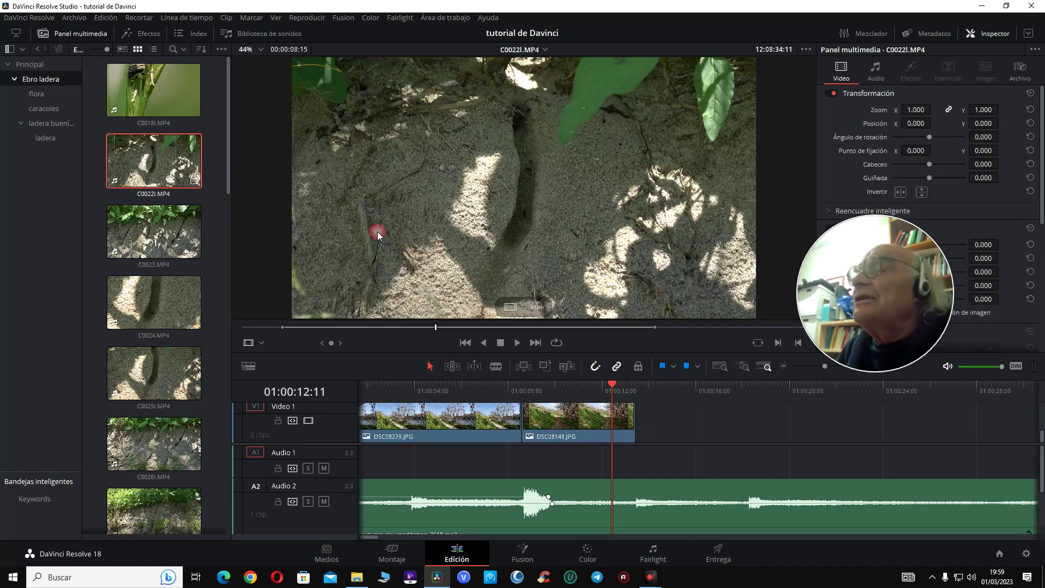
drag(543, 310, 652, 449)
click(675, 463)
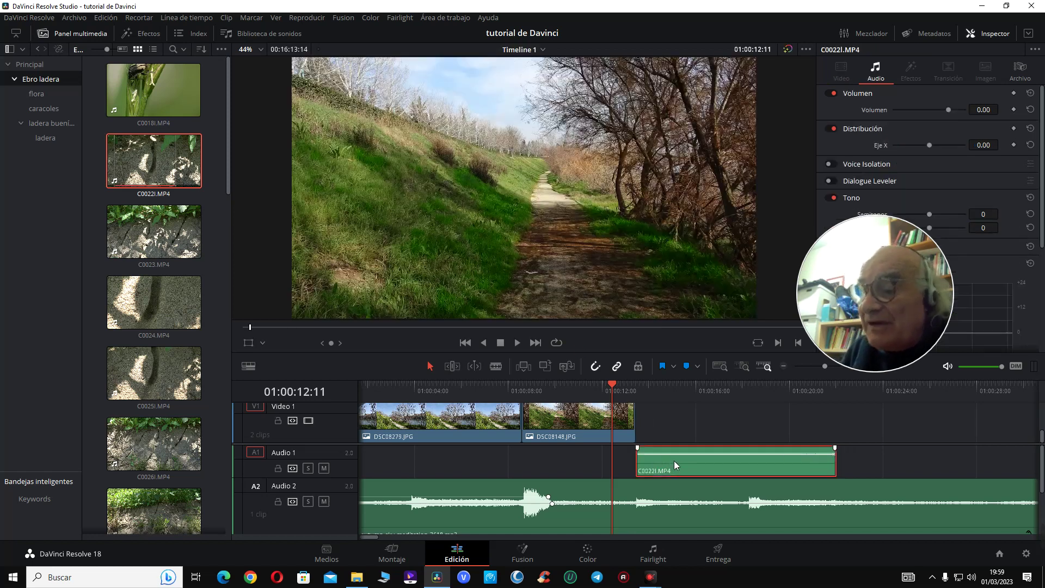
key(Delete)
- Insert the marked range of C0022I.MP4 with its linked audio on Video 1 and Audio 1, directly after DSC08148.JPG
double_click(157, 160)
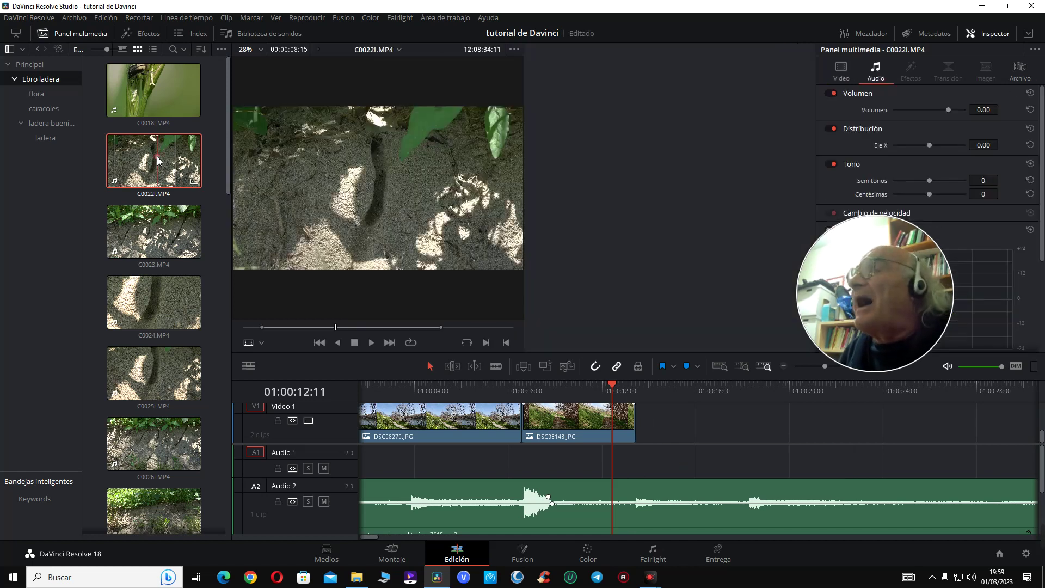
drag(546, 227, 659, 432)
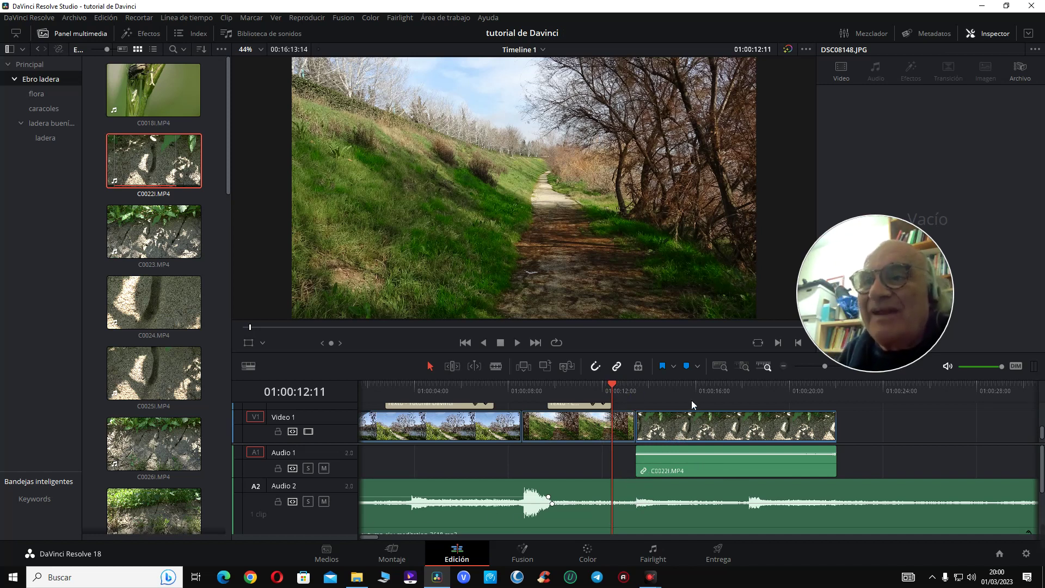
- Play the timeline twice across the cut from DSC08148.JPG into C0022I.MP4 to check picture and sound
key(space)
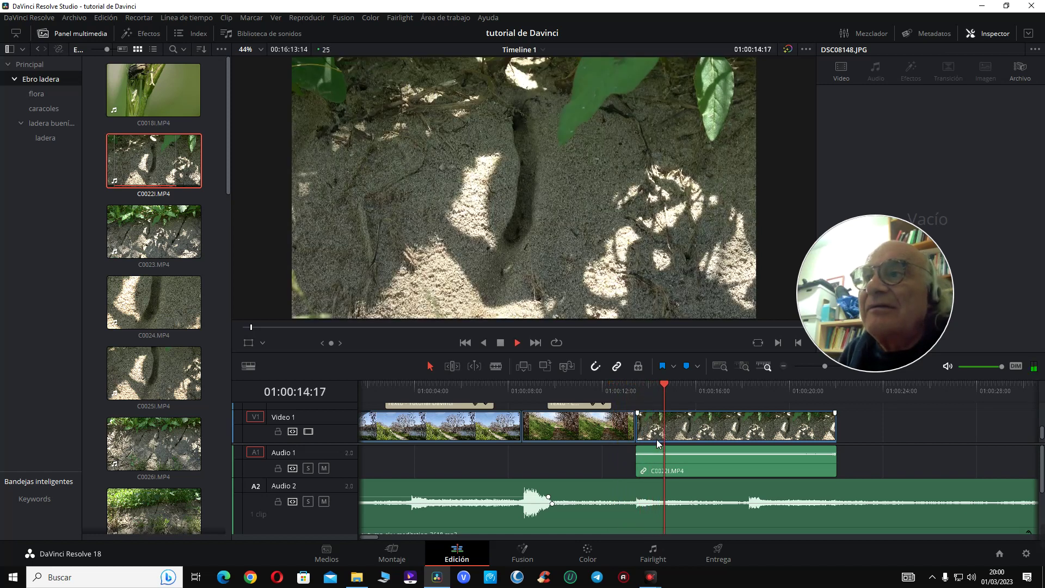
key(space)
click(619, 388)
key(space)
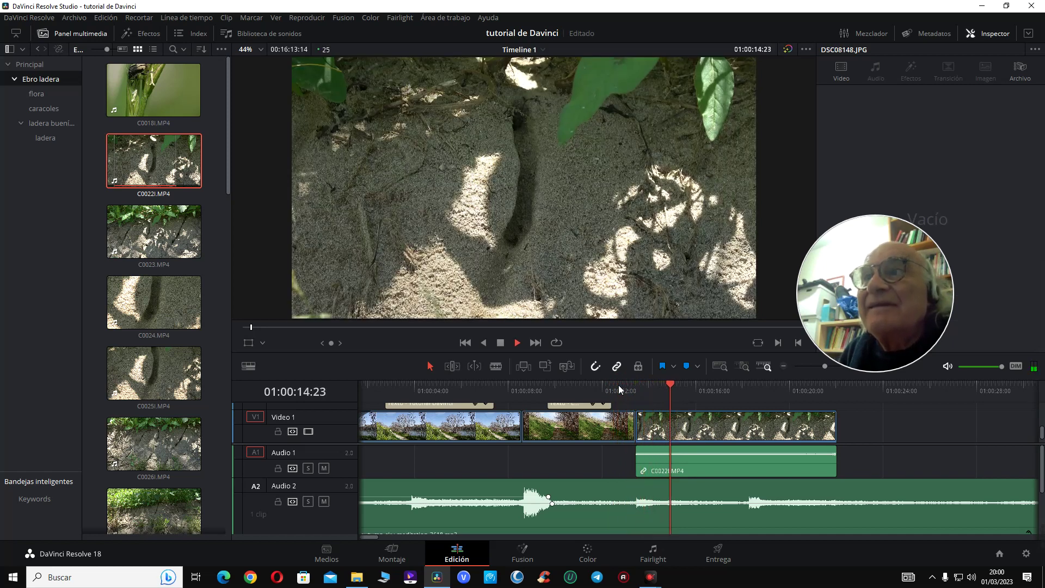
key(space)
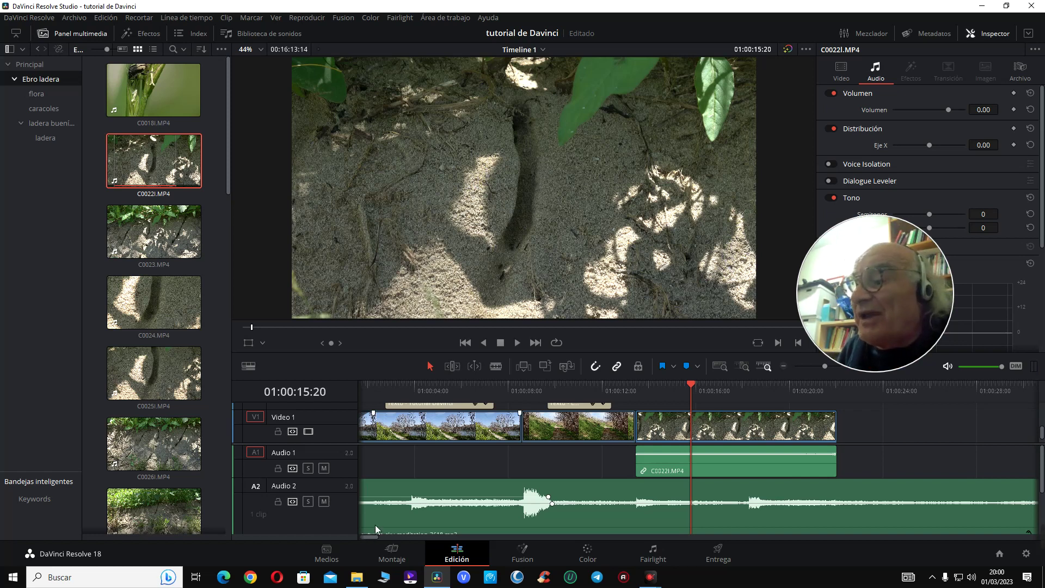
- Replay the timeline from 01:00:12:03 into C0022I.MP4 to hear its audio together with the music, stopping at 01:00:18:07
scroll(374, 524, down, 2)
scroll(378, 537, down, 2)
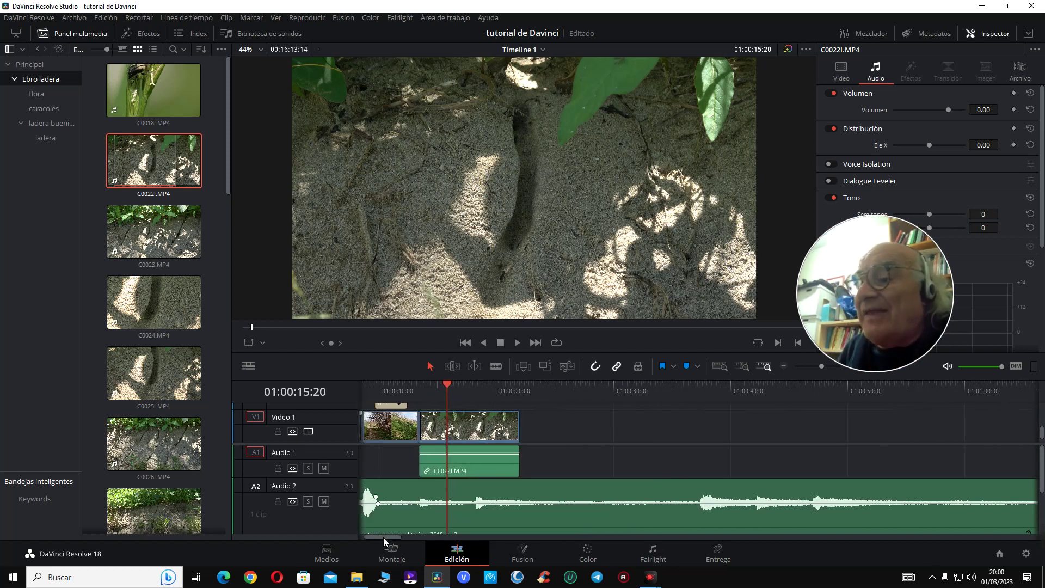
scroll(382, 538, up, 2)
click(459, 385)
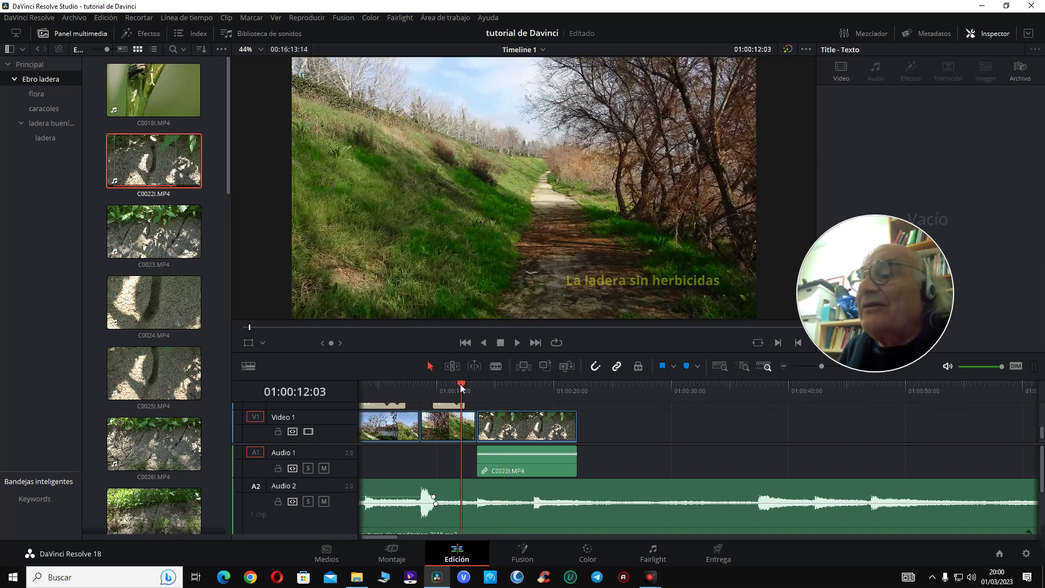
key(space)
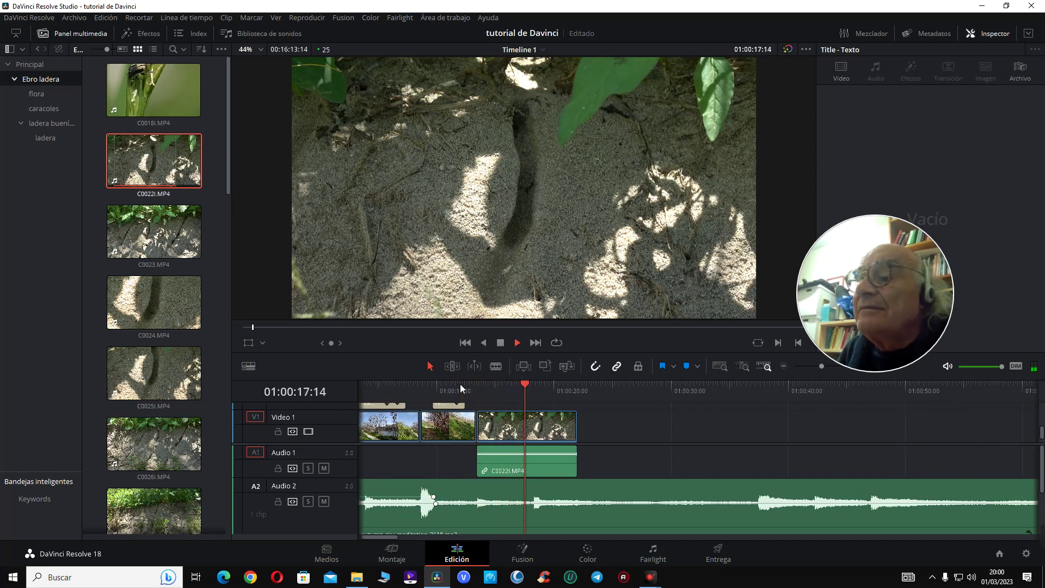
key(space)
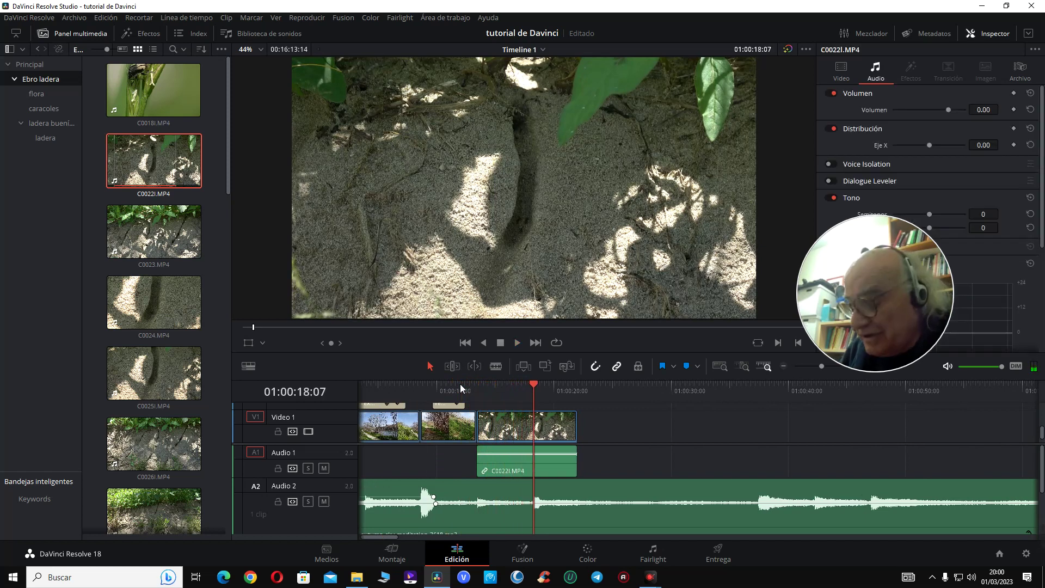
- Trim the end of C0022I.MP4 and its linked audio back to 01:00:18:05
key(Left)
key(Left)
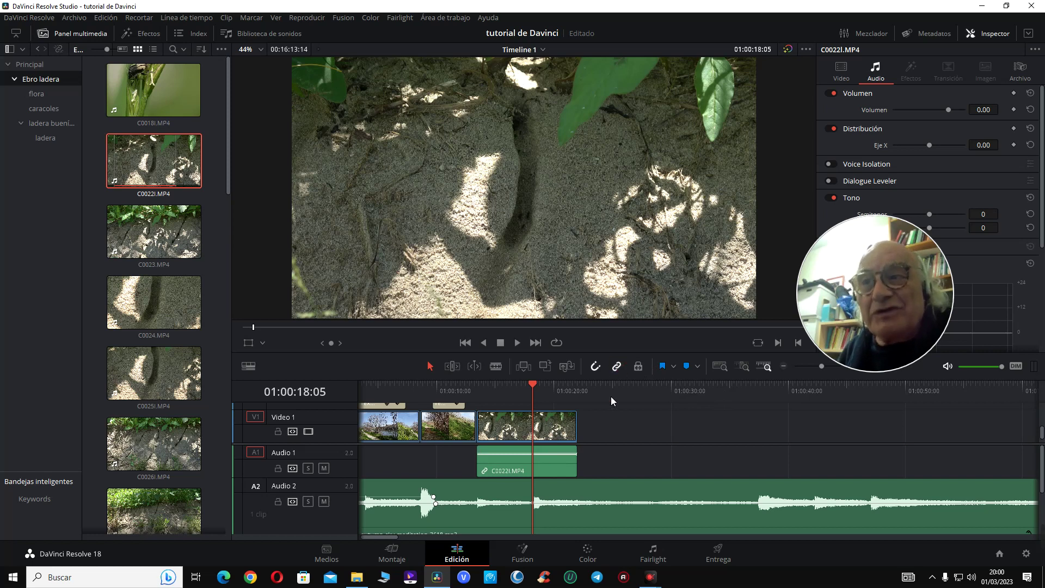
click(565, 433)
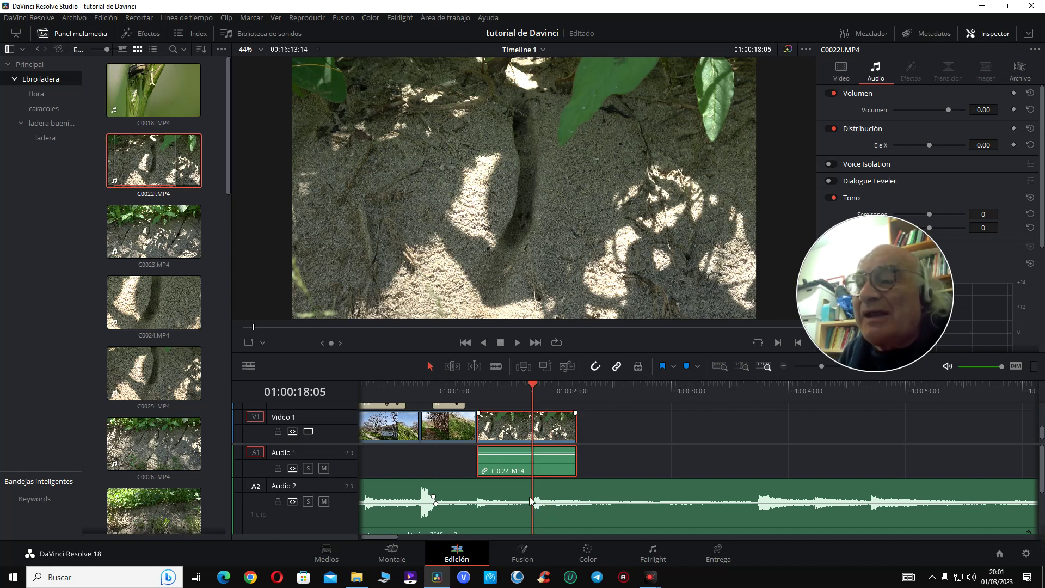
drag(583, 441, 544, 442)
click(798, 453)
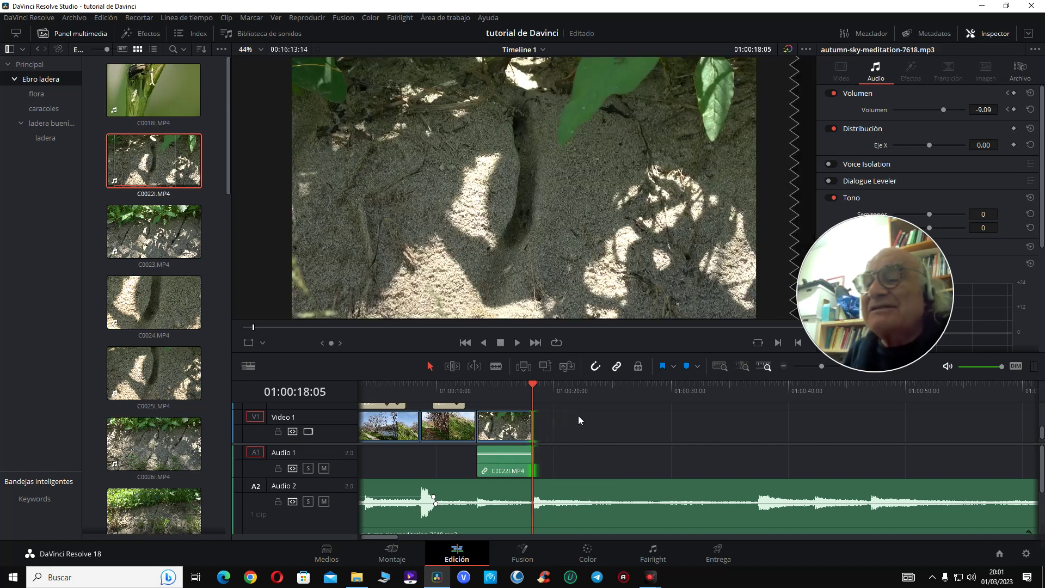
- Play the timeline across the trimmed end of C0022I.MP4 to check the cut
click(516, 393)
key(space)
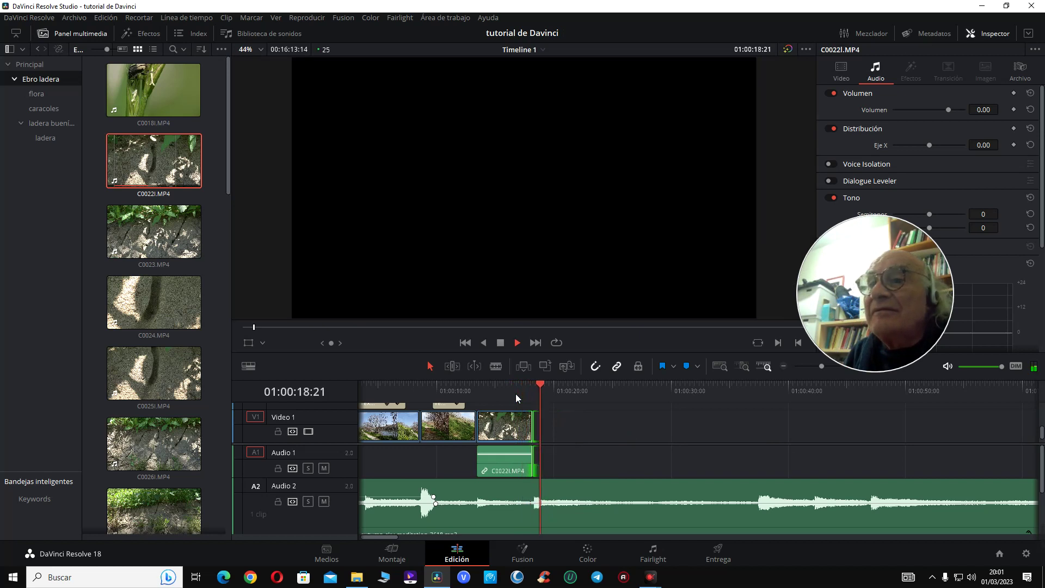
key(space)
click(520, 393)
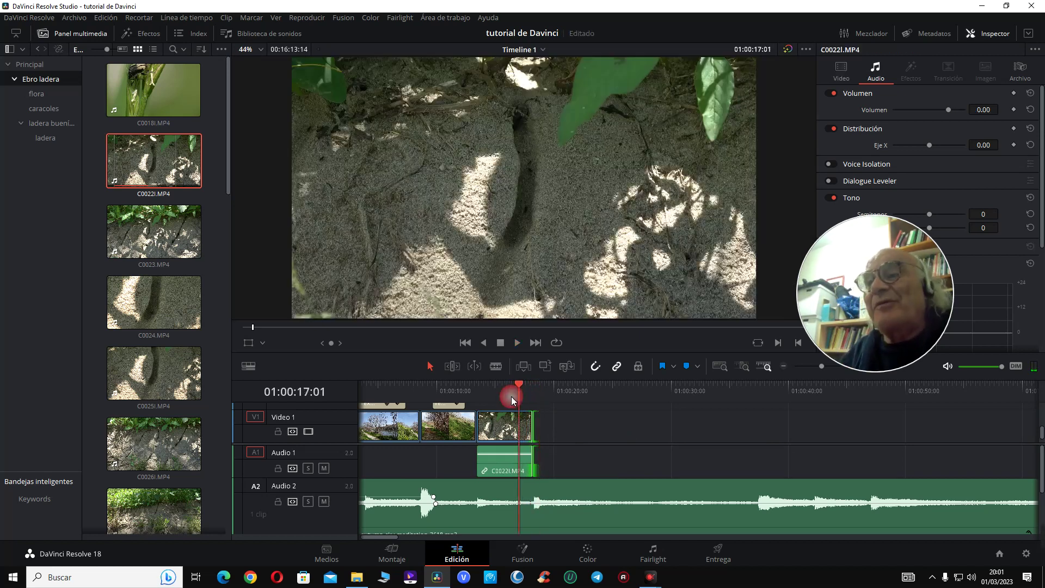
- On the Fairlight page, record a voice-over take on Audio 3 from the start of C0022I.MP4 at 01:00:13:11
click(478, 390)
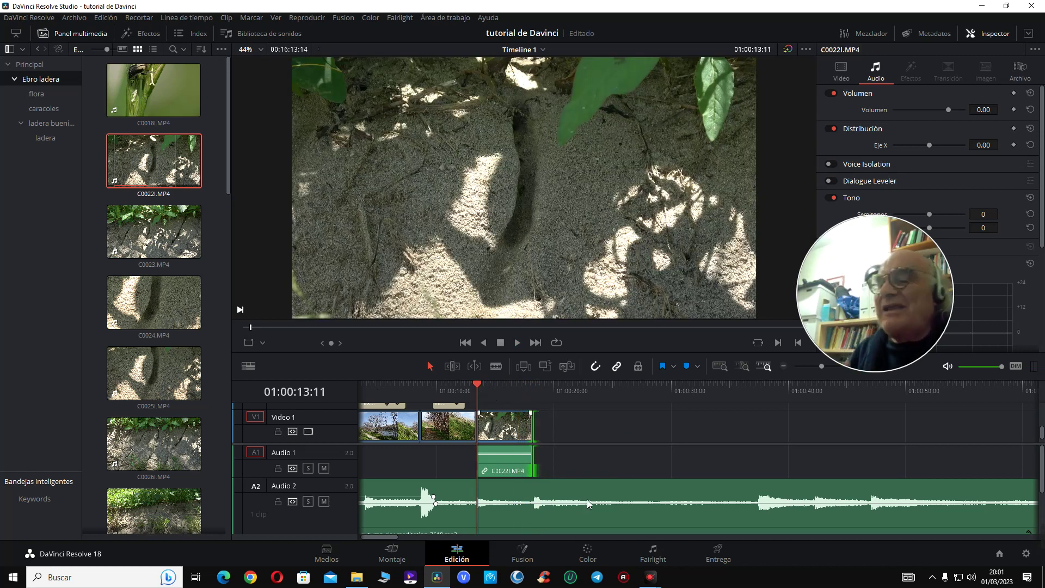
click(673, 552)
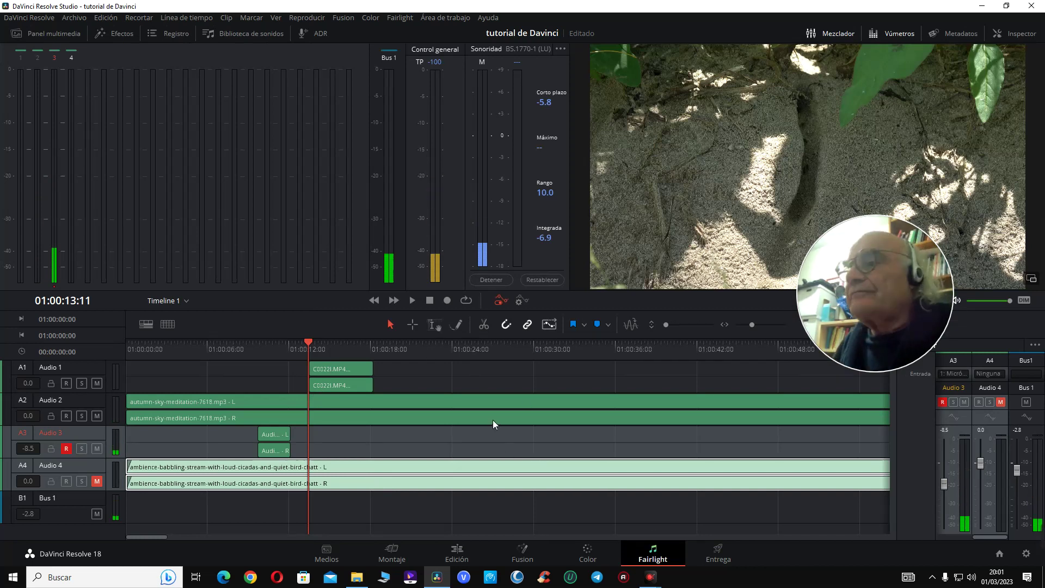
click(447, 301)
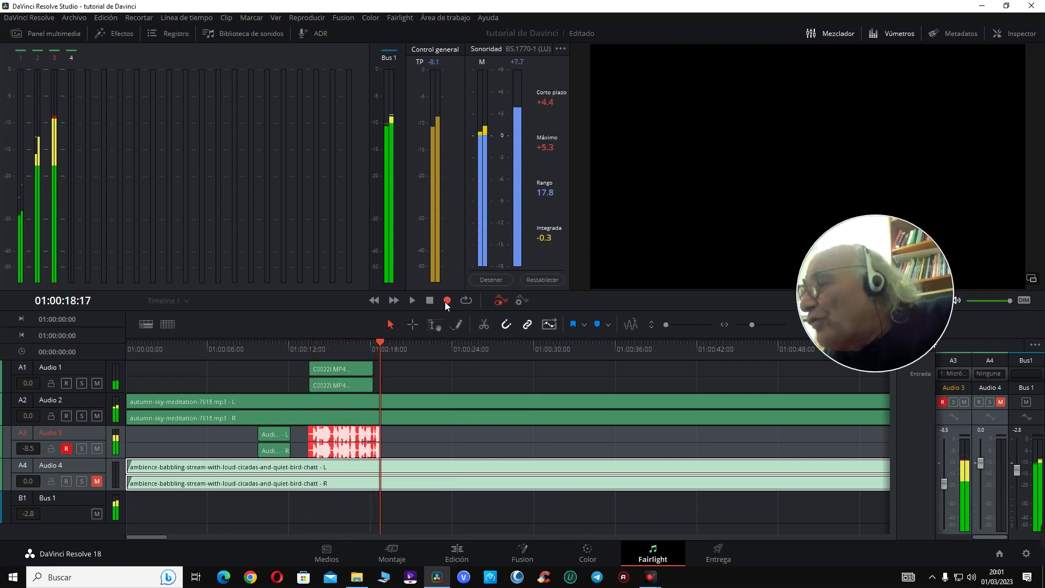
click(446, 301)
- Play back the new Audio 3 take from 01:00:13:11 and delete it
click(306, 350)
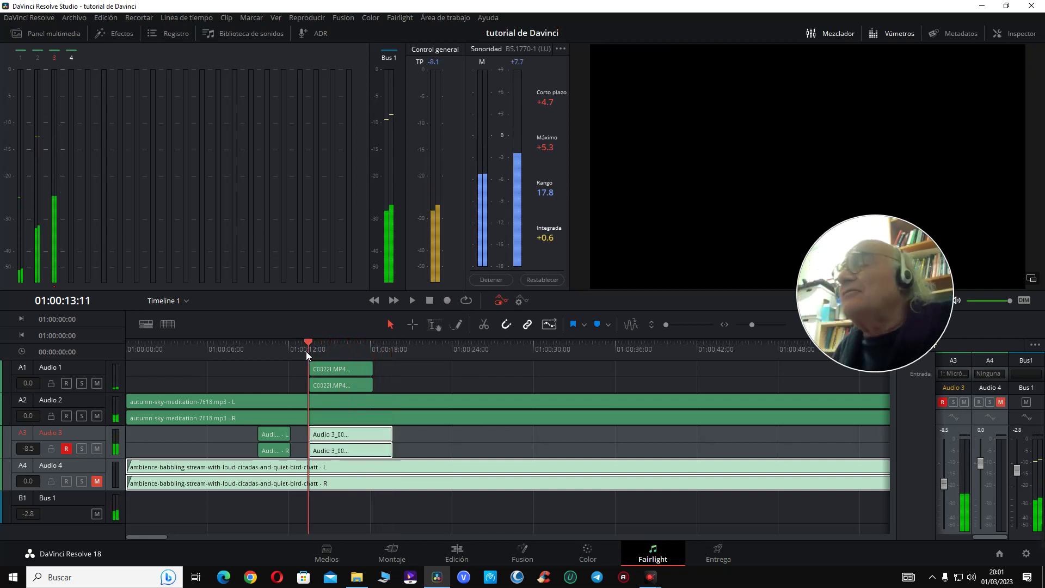
key(space)
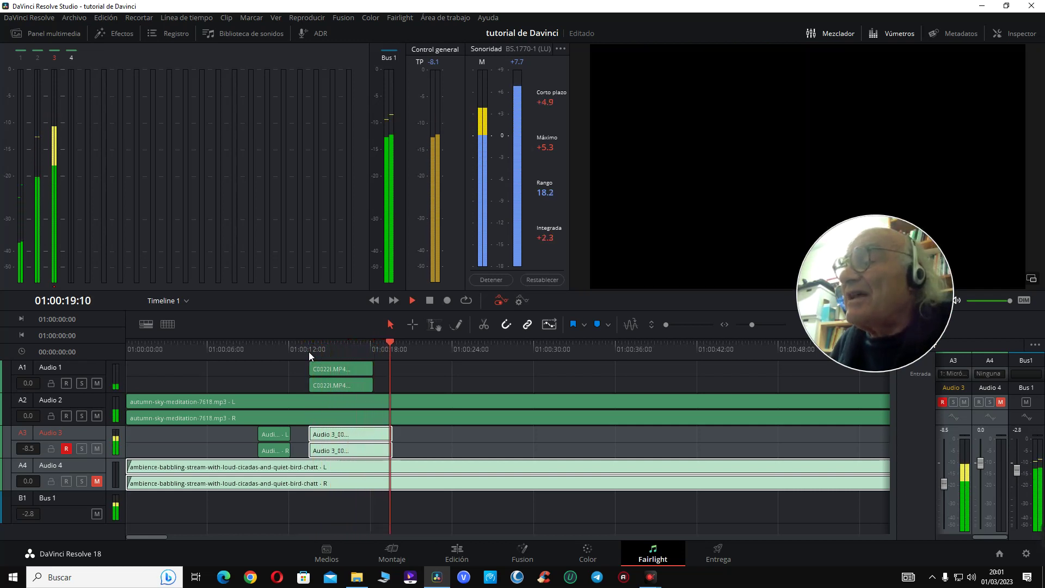
key(space)
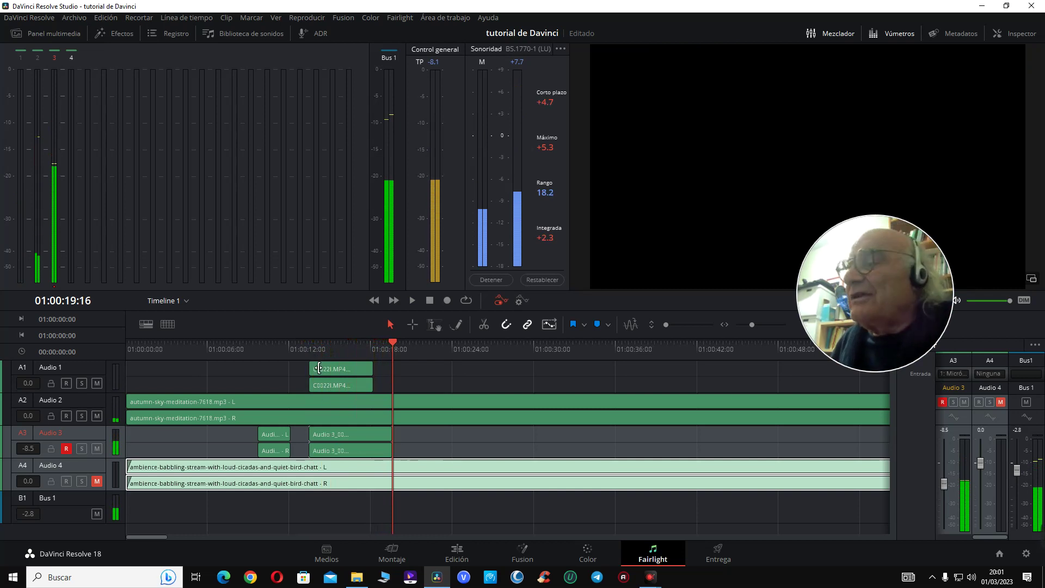
click(309, 350)
click(331, 442)
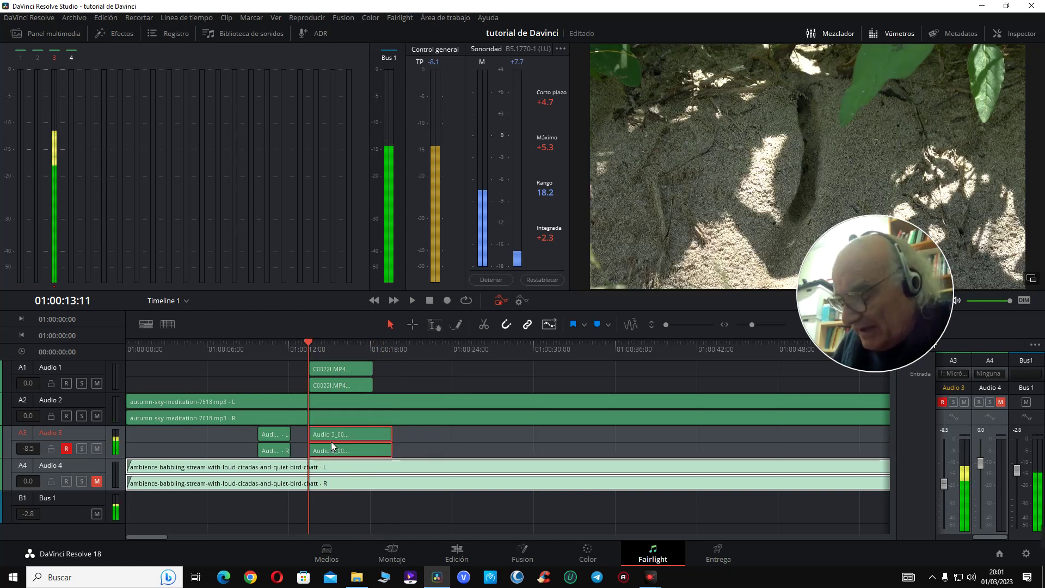
key(Delete)
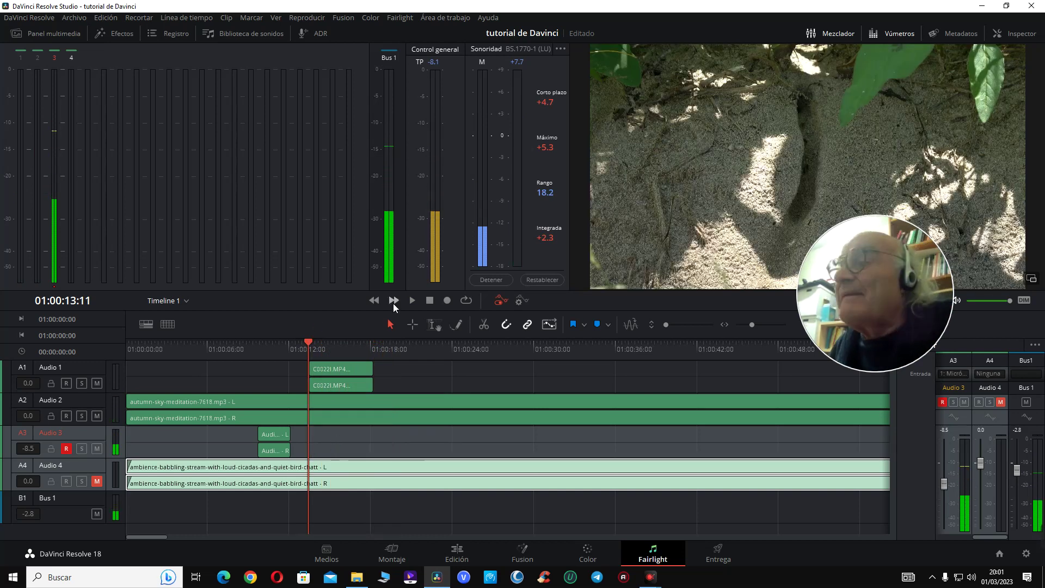
- Record another voice-over take on Audio 3 from 01:00:13:11 to 01:00:19:05 and return to the Edit page
click(443, 303)
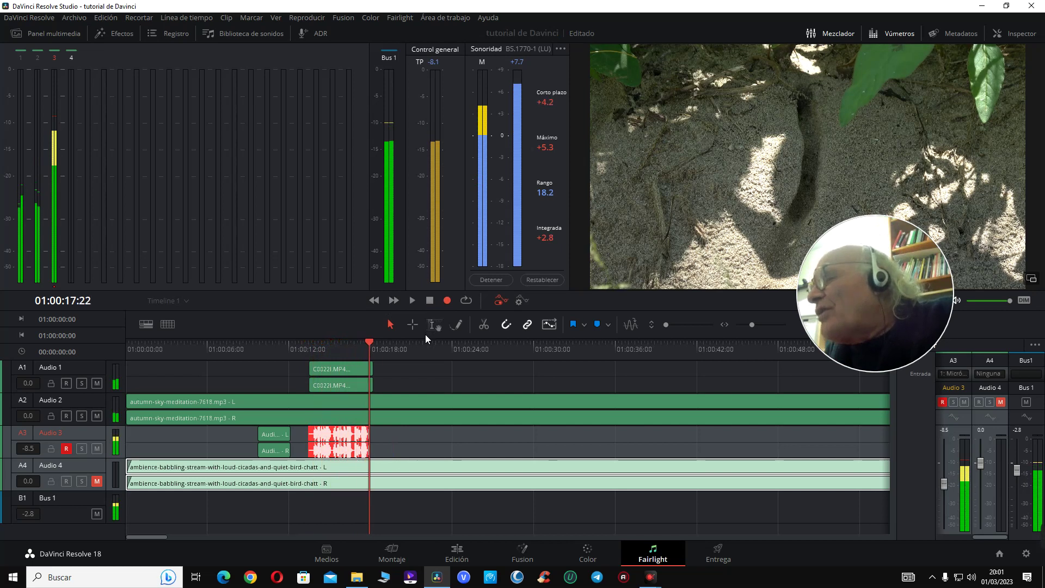
key(space)
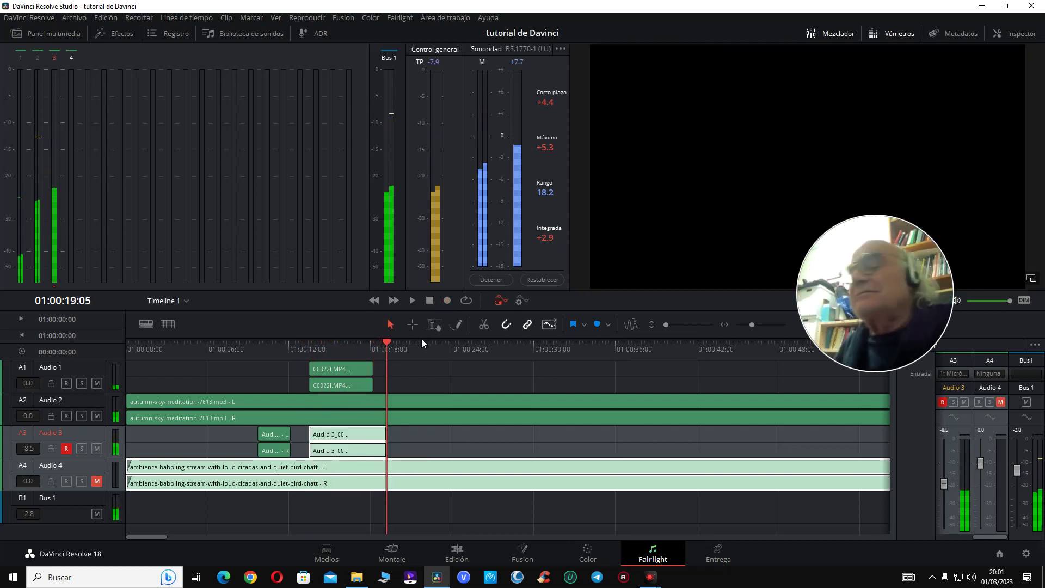
click(459, 551)
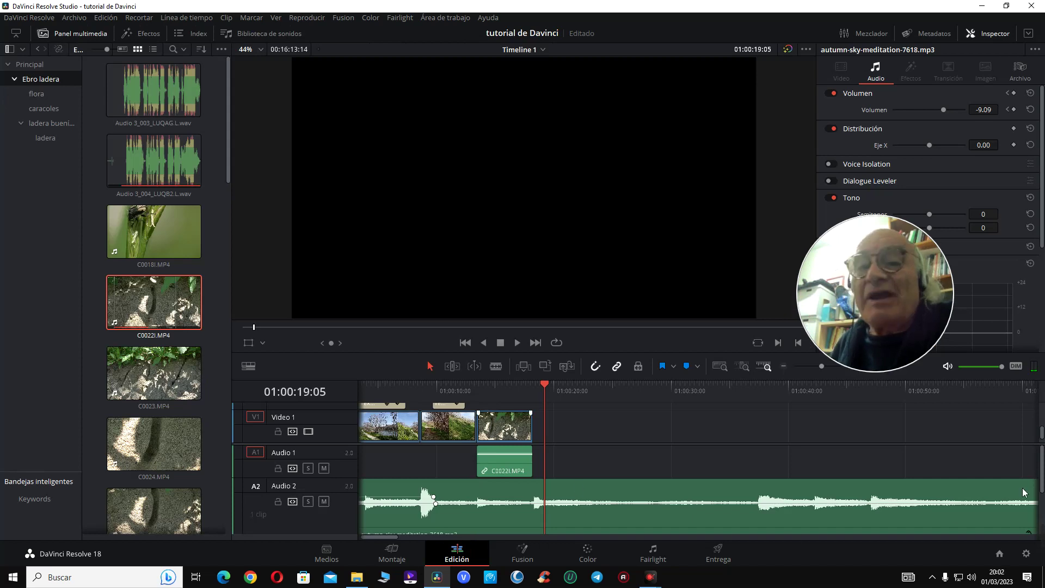
- Inspect the new voice-over clip on Audio 3 and play the timeline through C0022I.MP4 to hear the mix
scroll(1040, 479, down, 2)
scroll(1041, 481, up, 2)
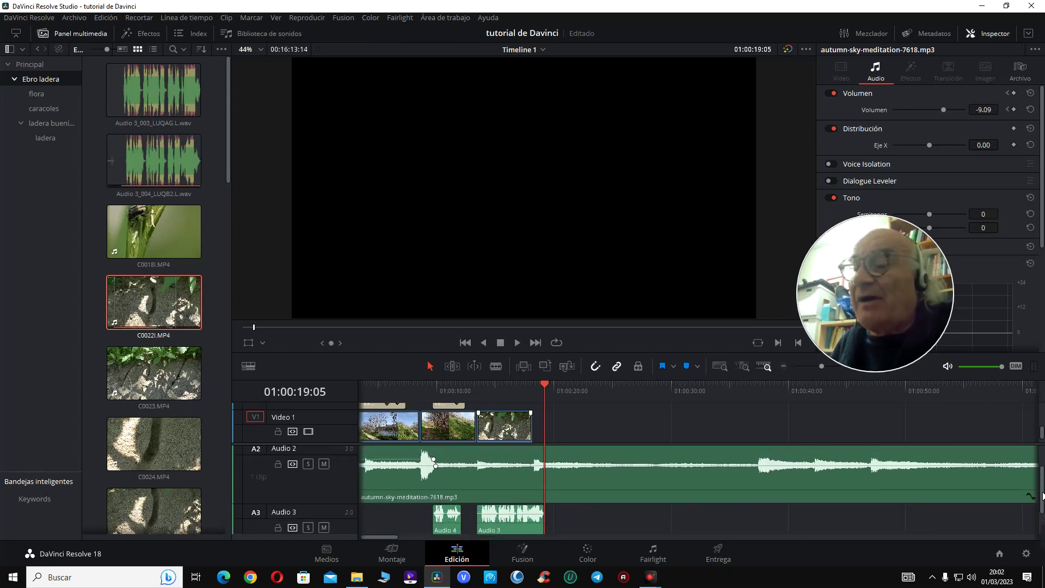
drag(1042, 481, 1039, 464)
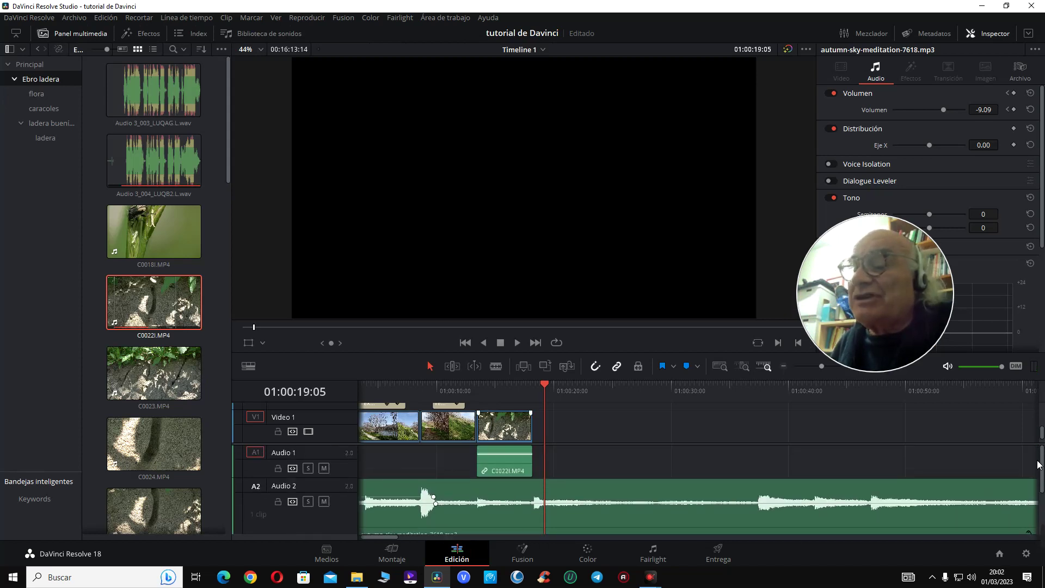
click(454, 386)
key(space)
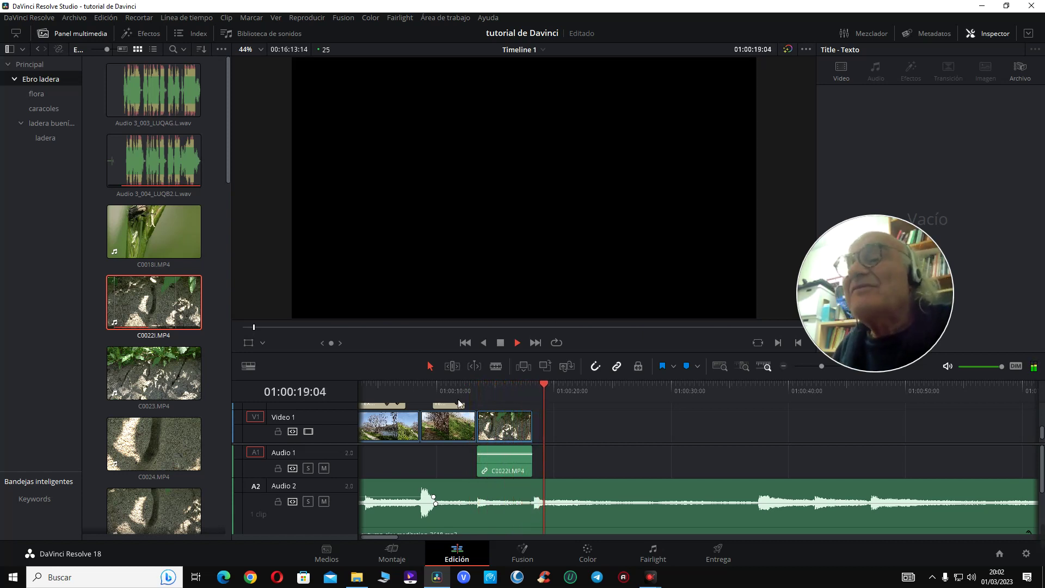
key(space)
click(521, 390)
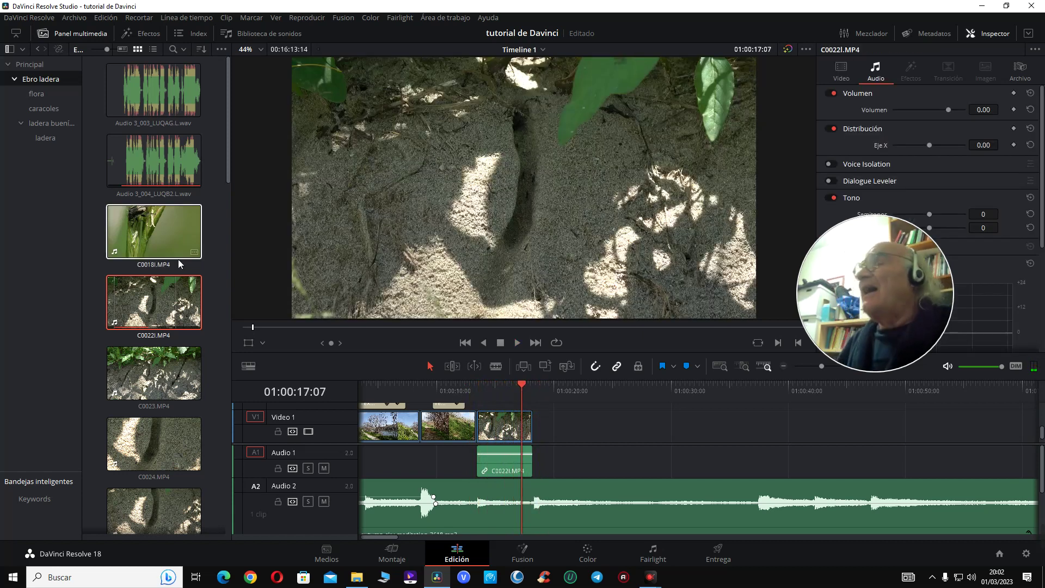
- Open C0023.MP4 from the media pool in the viewer, play it through and return to its start
click(169, 371)
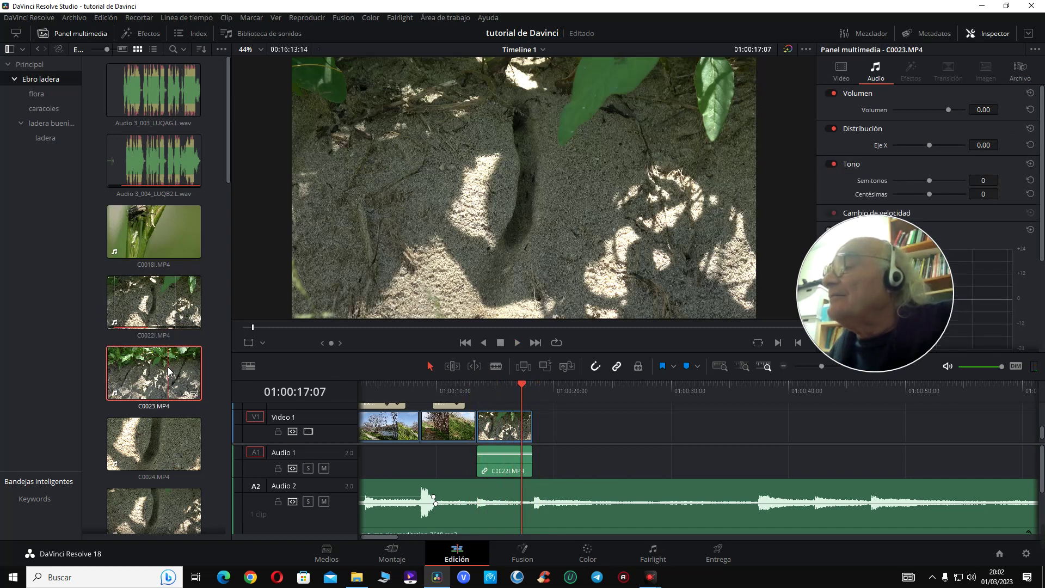
double_click(168, 372)
key(space)
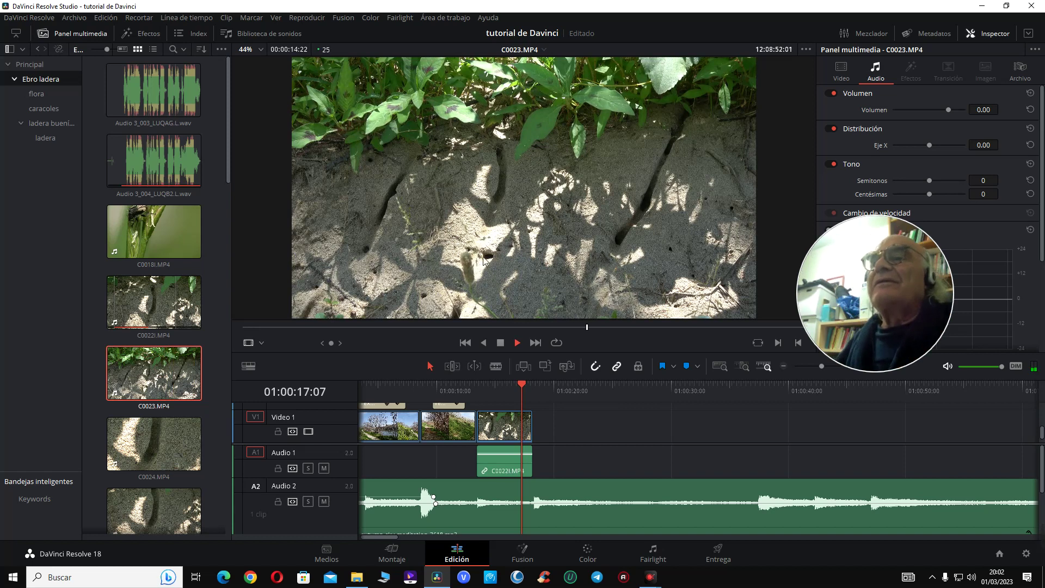
key(space)
key(Home)
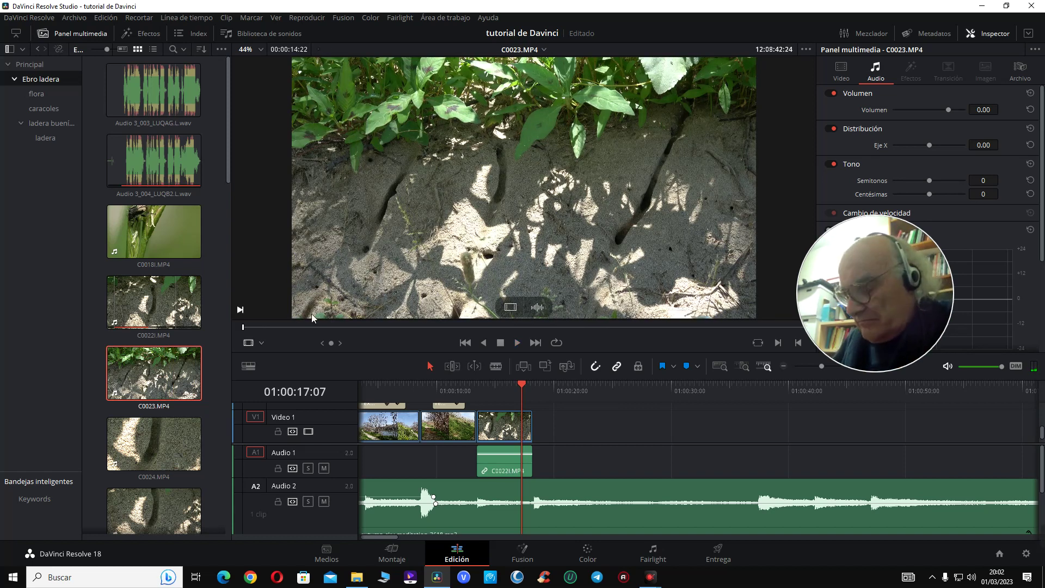
- Mark a range in C0023.MP4 with the in point at 12:08:47:24 and the out point at 12:08:52:22
key(space)
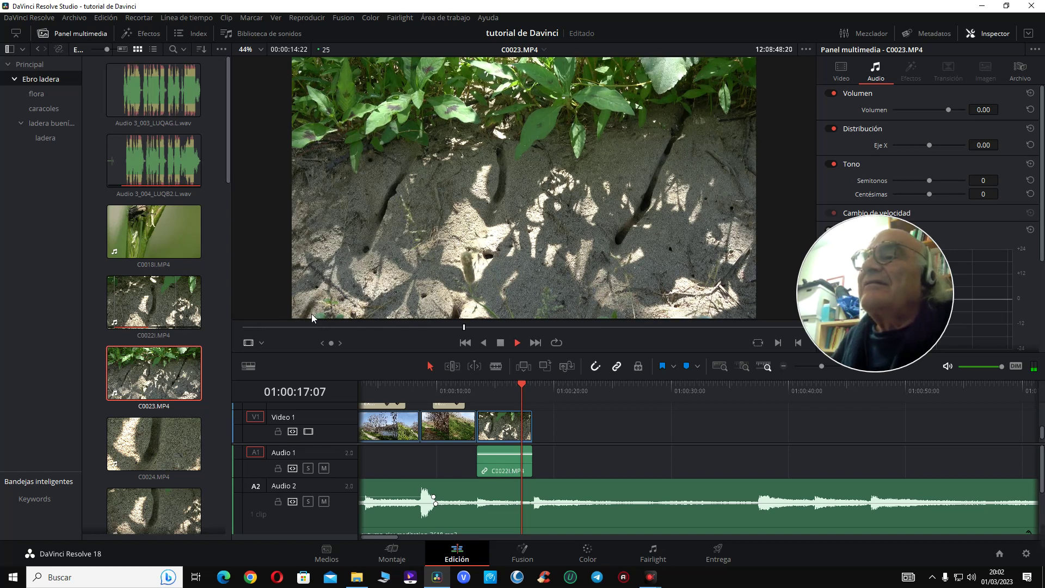
key(j)
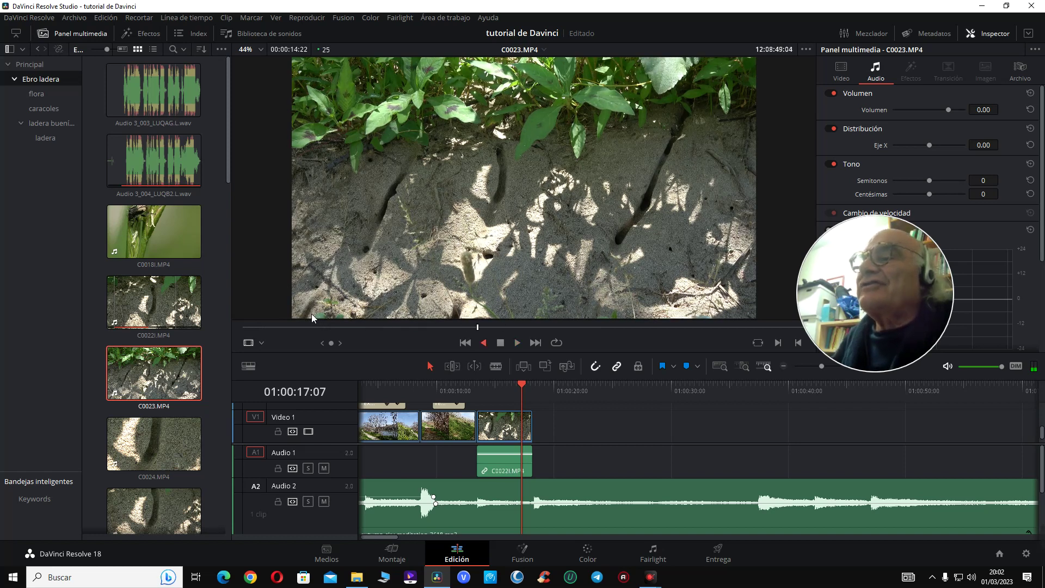
key(k)
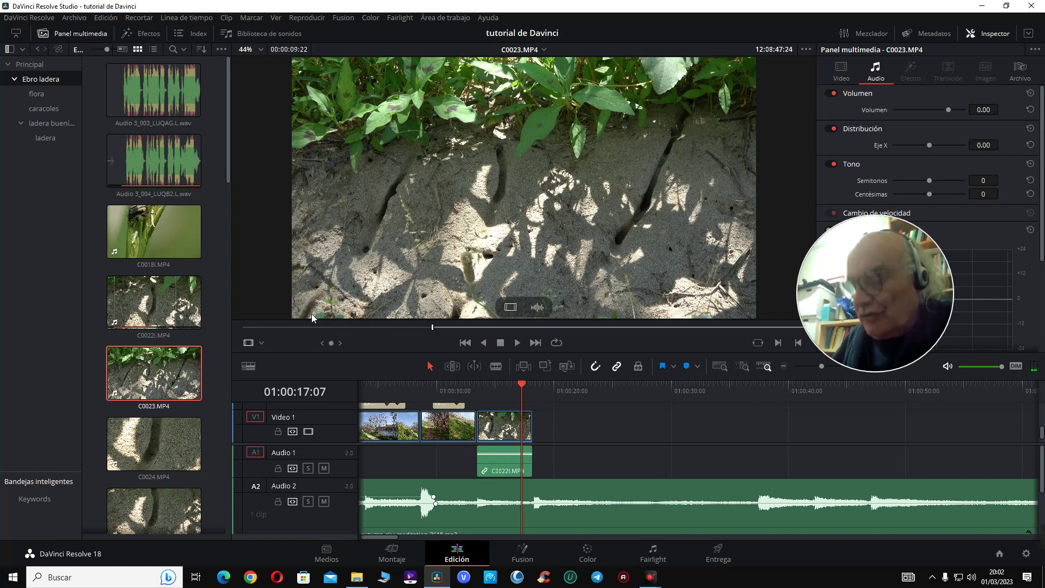
key(l)
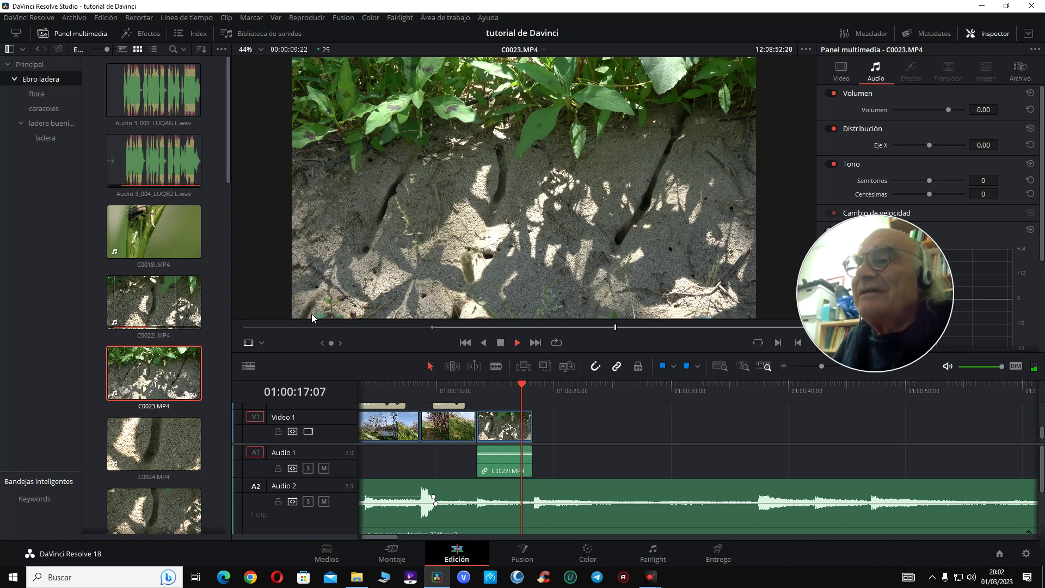
key(k)
key(o)
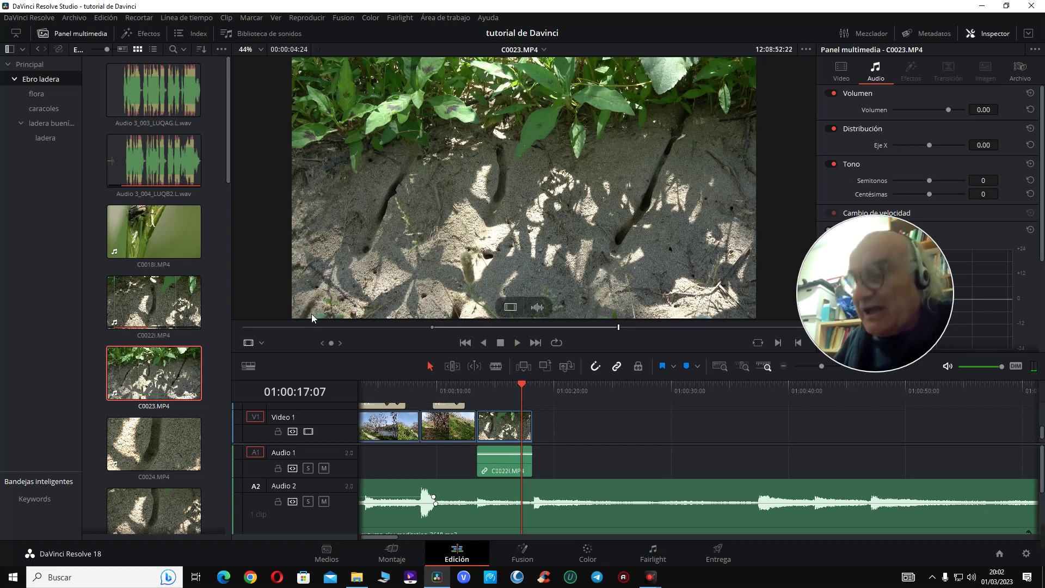
- Insert the marked C0023.MP4 range with its audio on Video 1 and Audio 1 directly after C0022I.MP4, and play toward the cut
drag(539, 257, 561, 442)
drag(556, 443, 556, 443)
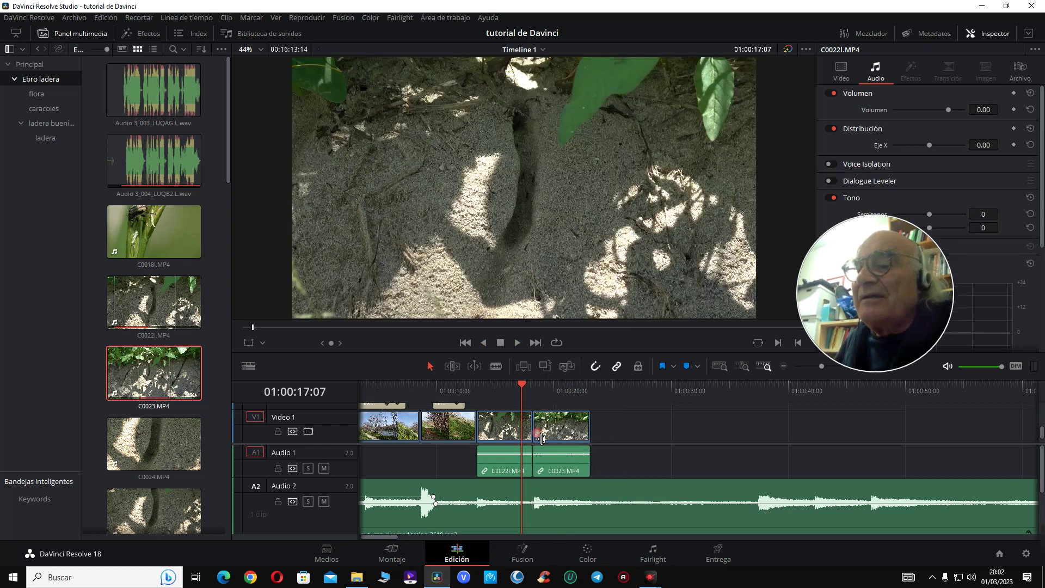
click(501, 394)
key(space)
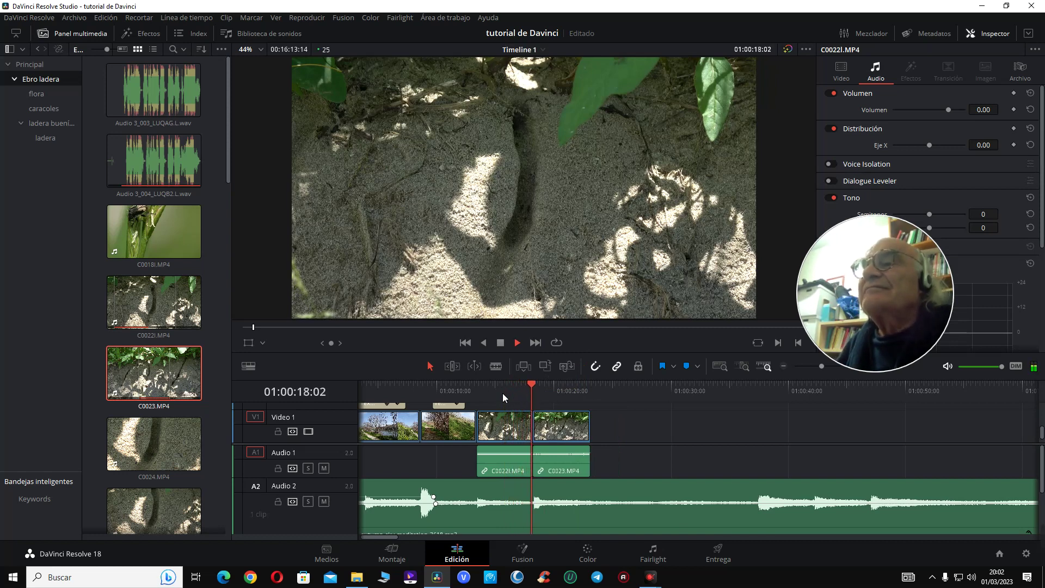
click(553, 448)
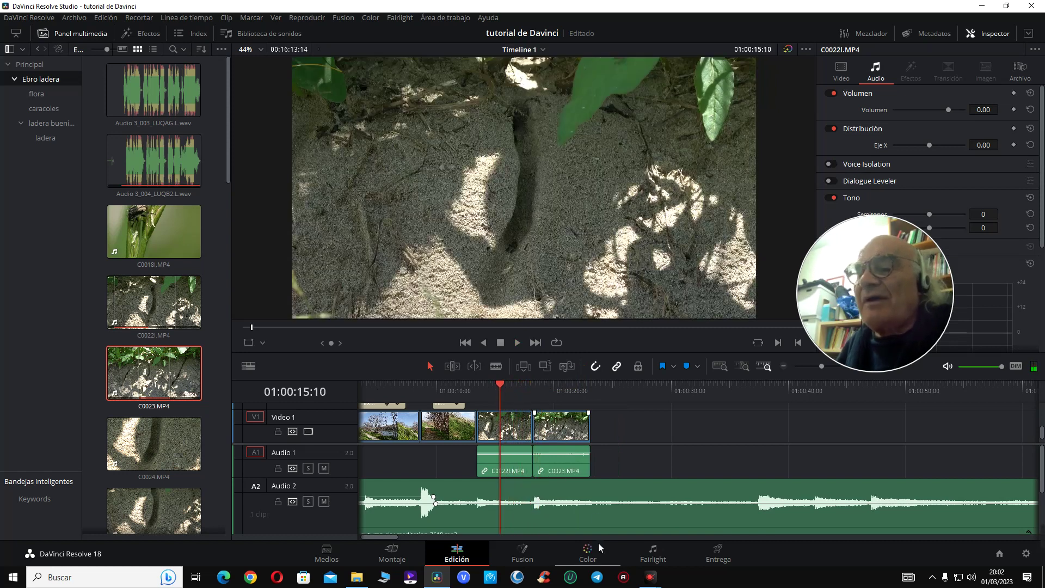
- On the Color page, slightly darken the midtones of C0022I.MP4 by lowering the middle of its custom curve
click(589, 551)
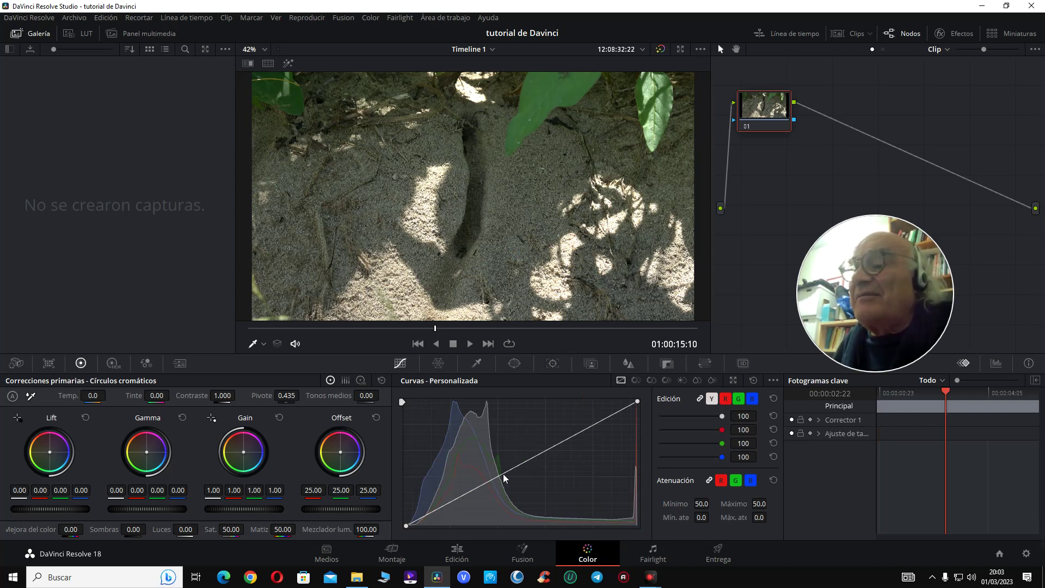
drag(504, 479, 502, 480)
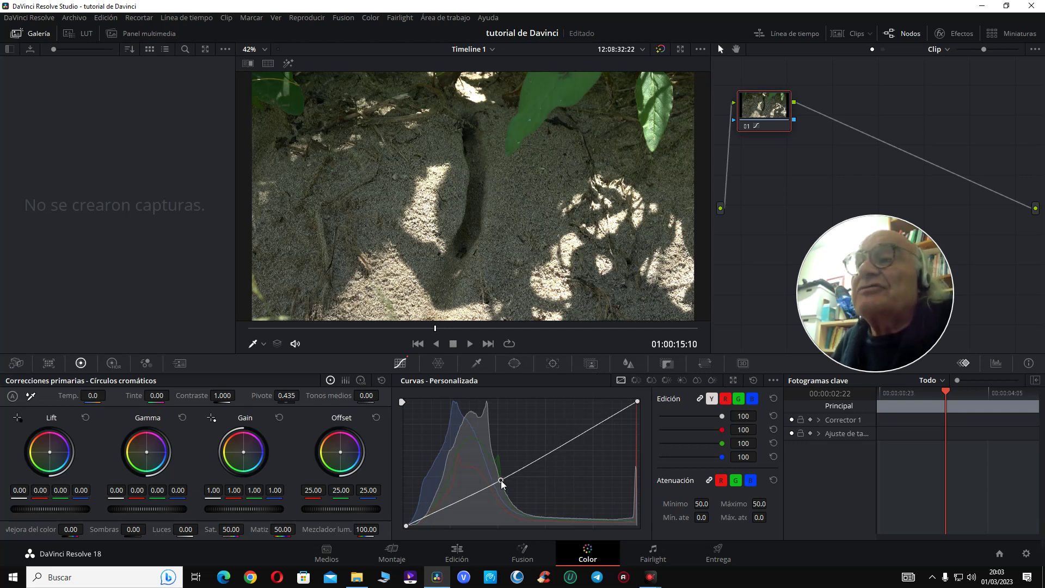
- Raise the saturation of the green hues in C0022I.MP4 to 1.25 at hue 18.06 on the Hue vs Saturation curve
click(650, 381)
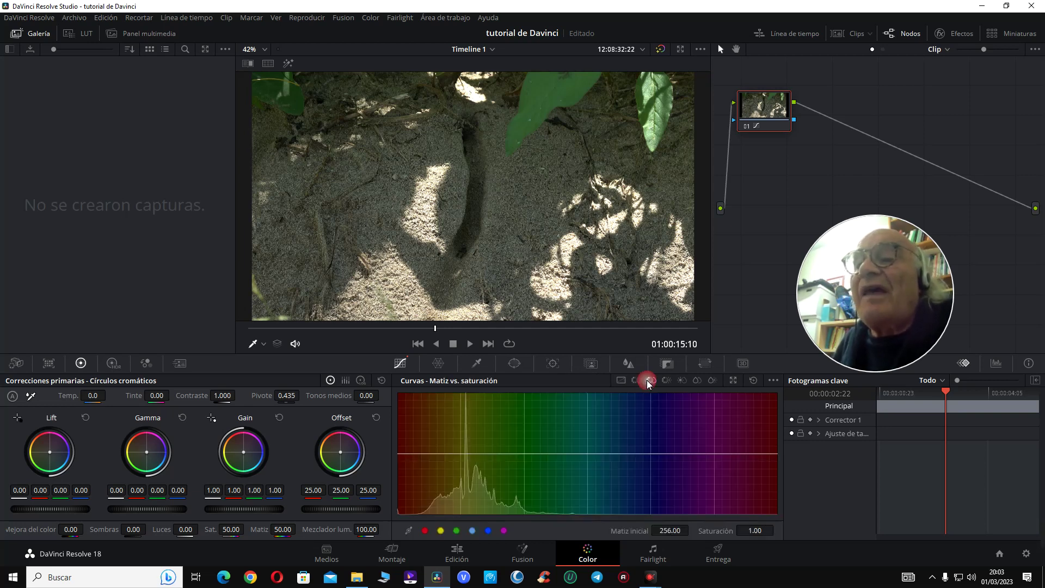
click(542, 331)
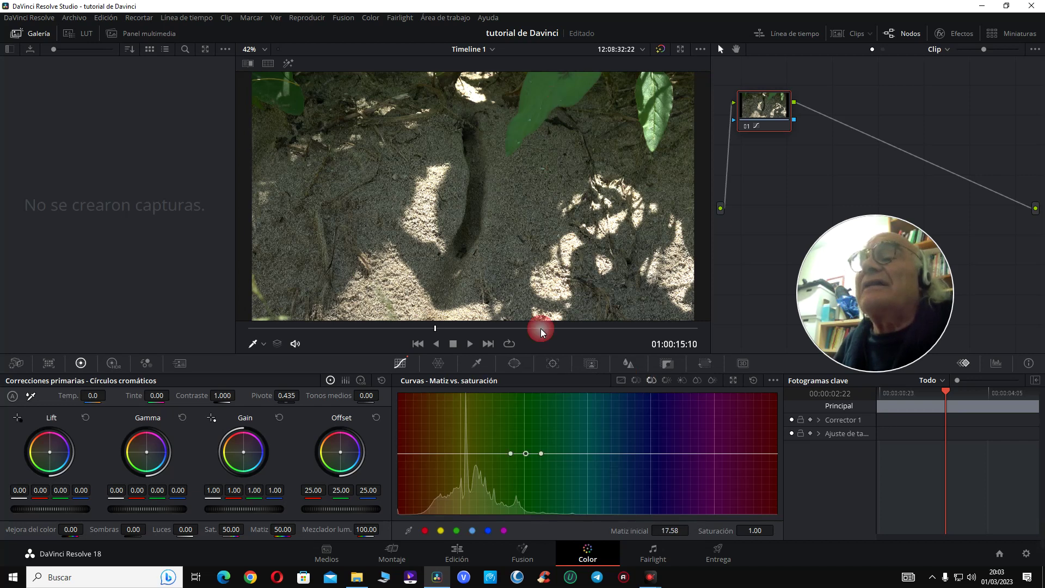
mouse_move(526, 456)
mouse_down()
mouse_move(525, 411)
mouse_move(521, 475)
mouse_move(523, 407)
mouse_move(515, 442)
mouse_move(526, 438)
mouse_up()
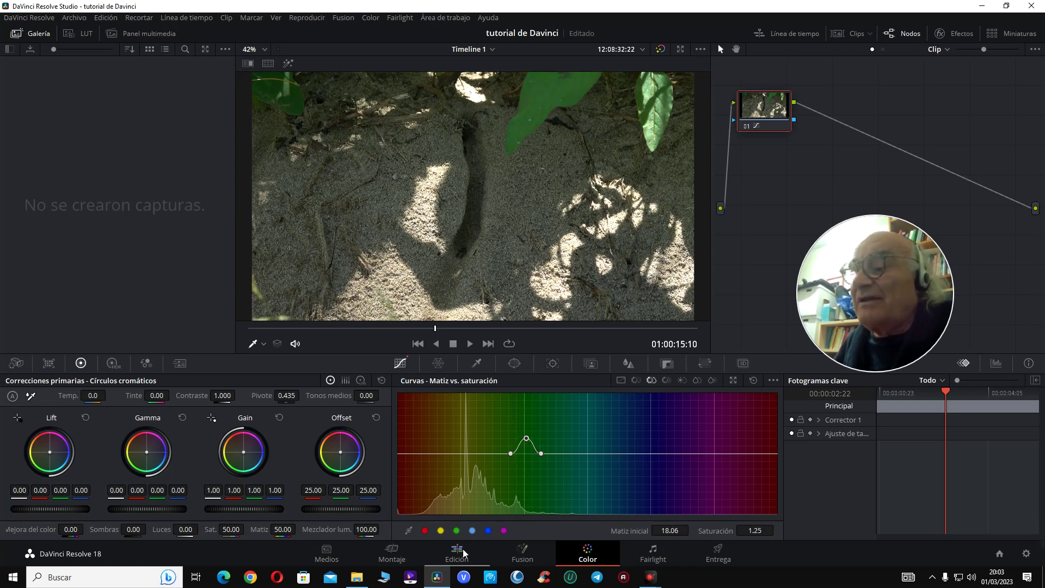
- Compare C0022I.MP4 with and without its color grade by bypassing and restoring all grades several times
key(shift+d)
key(shift+d)
key(shift+d)
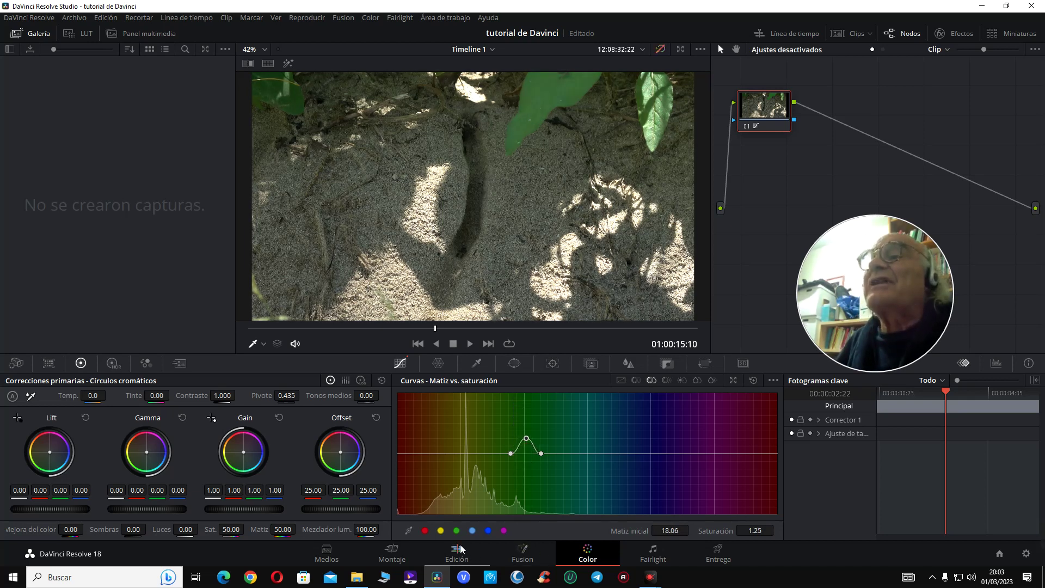
key(shift+d)
key(shift+d)
key(shift+d)
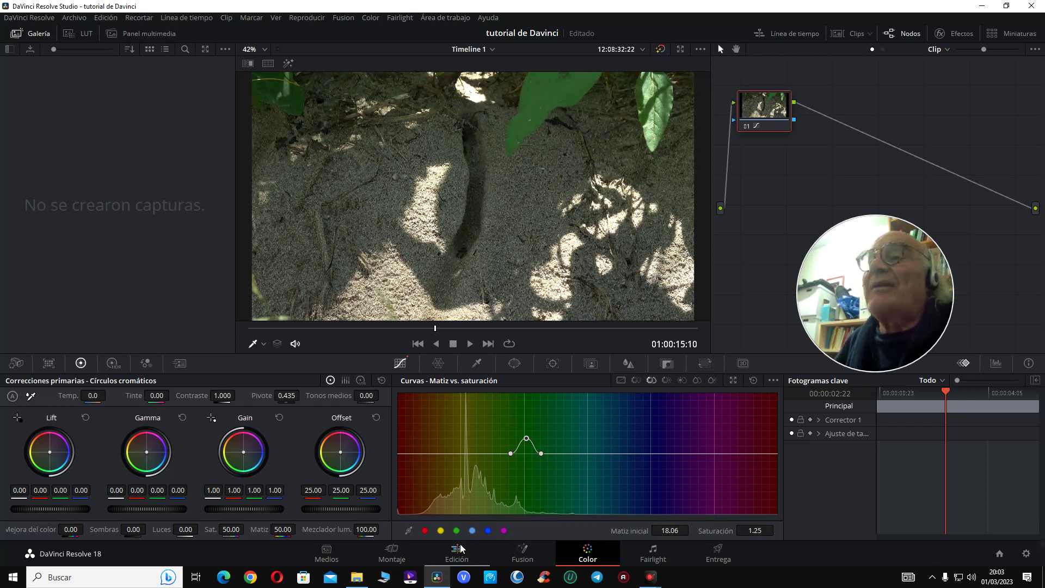
- Return to the Edit page and play the timeline through C0022I.MP4 and into C0023.MP4
click(460, 554)
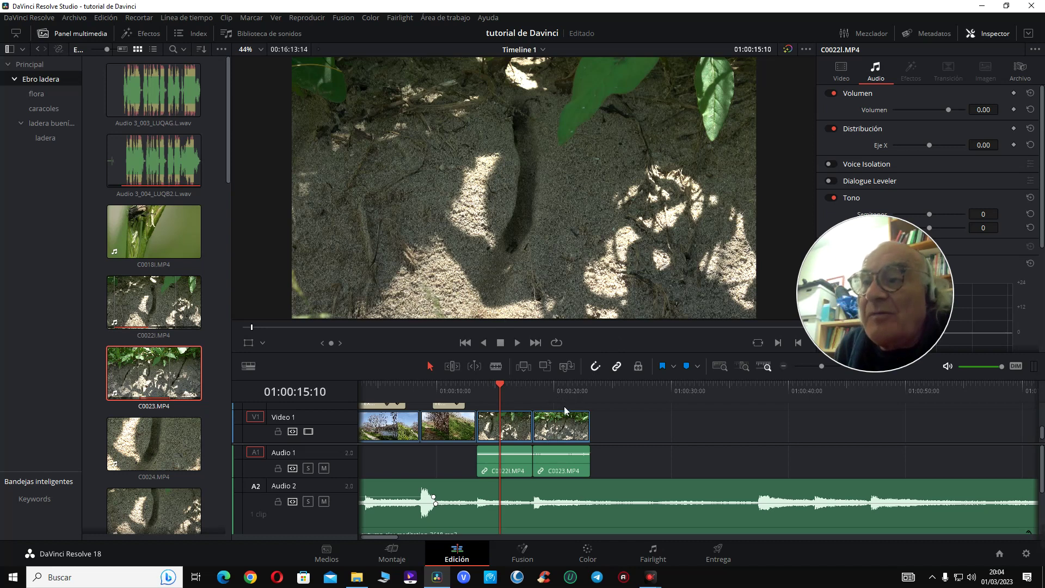
click(475, 388)
key(space)
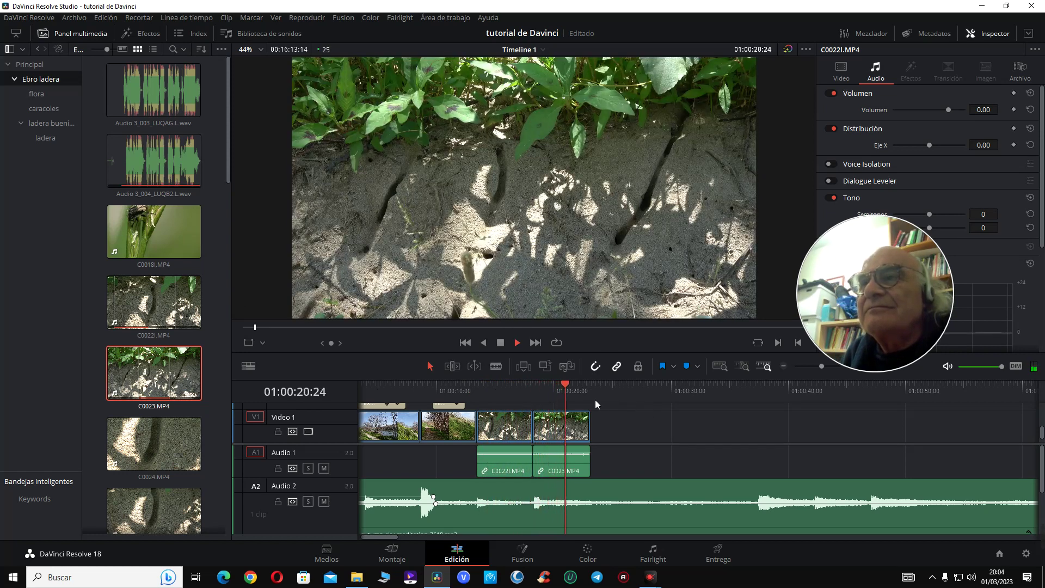
- On the Fairlight page, record a voice-over on Audio 3 from 01:00:19:11 over C0023.MP4 to 01:00:23:08
click(545, 391)
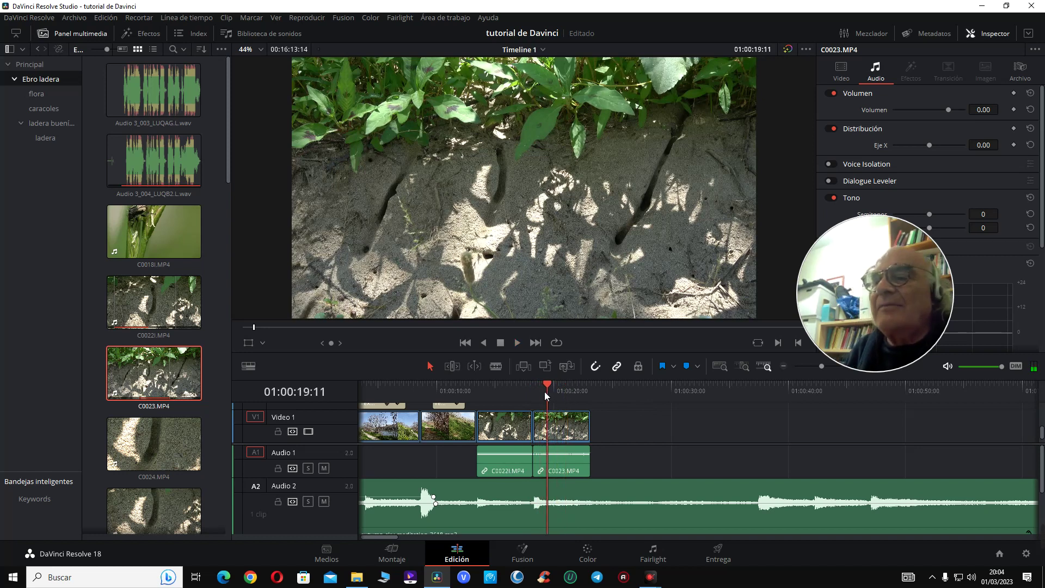
click(655, 557)
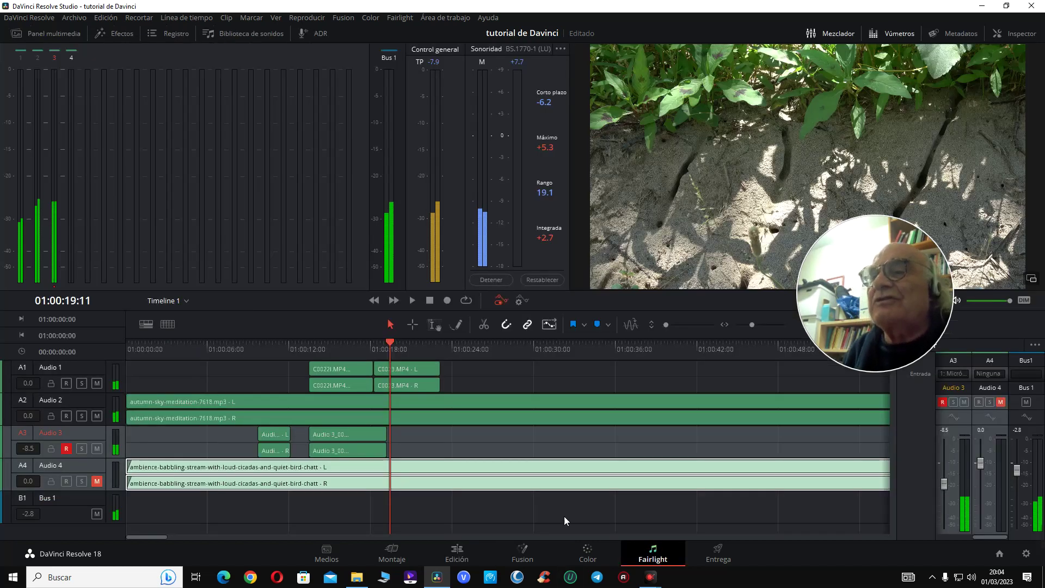
click(447, 300)
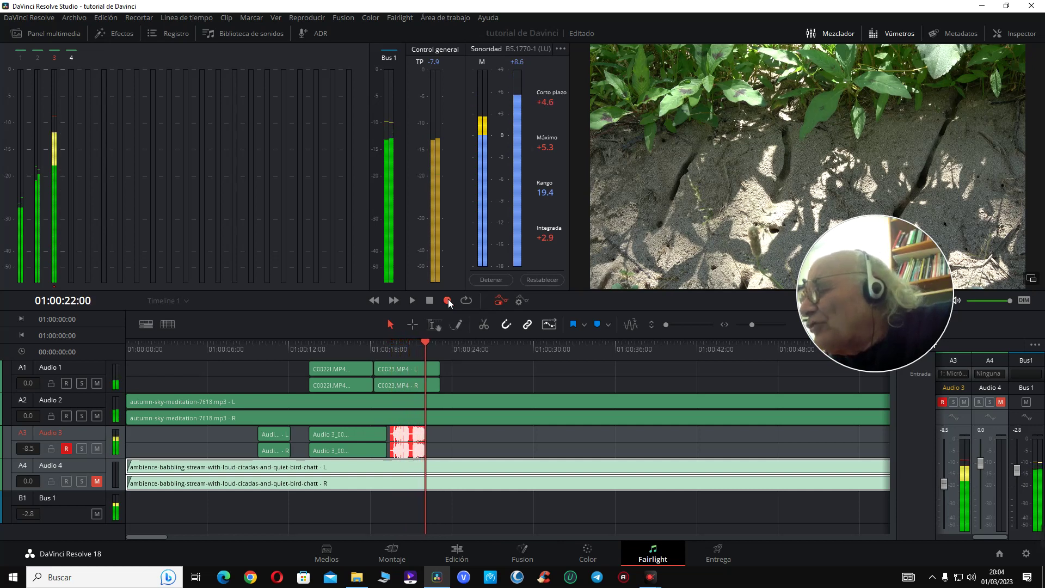
click(447, 300)
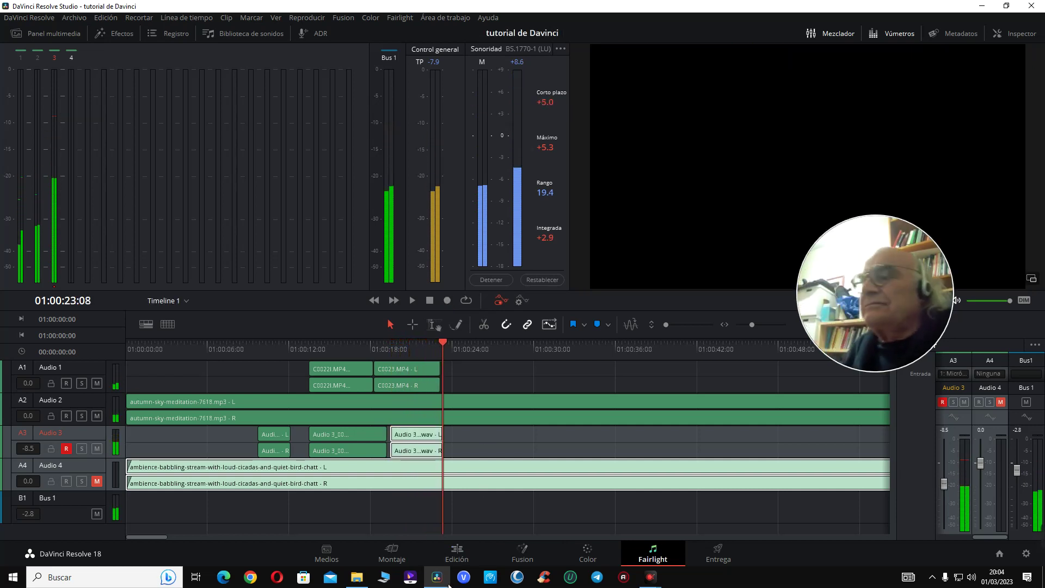
- Play the timeline on the Edit page from within C0022I.MP4 past the end of C0023.MP4 to check the new voice-over
click(457, 553)
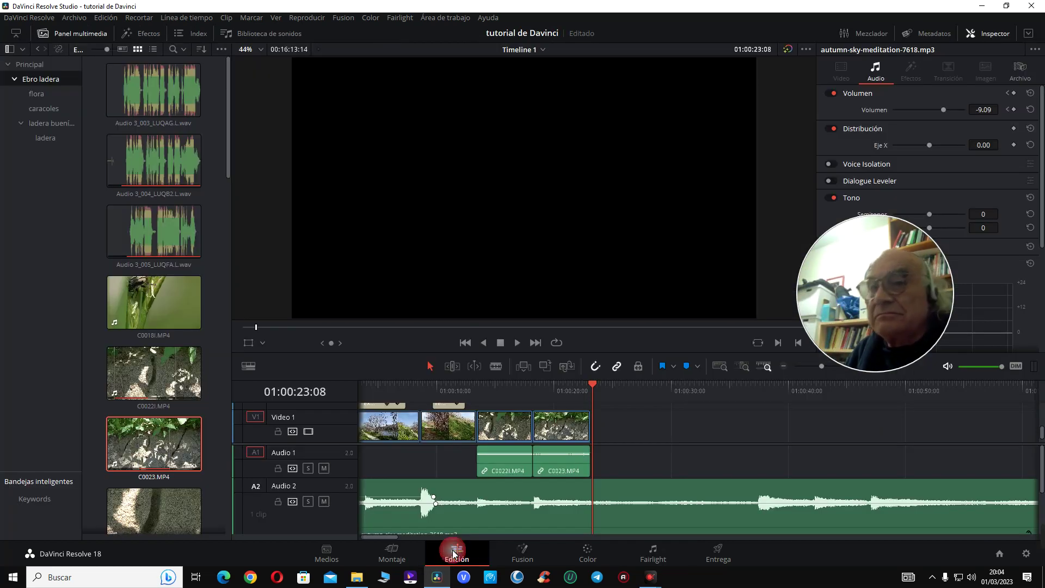
click(509, 394)
key(space)
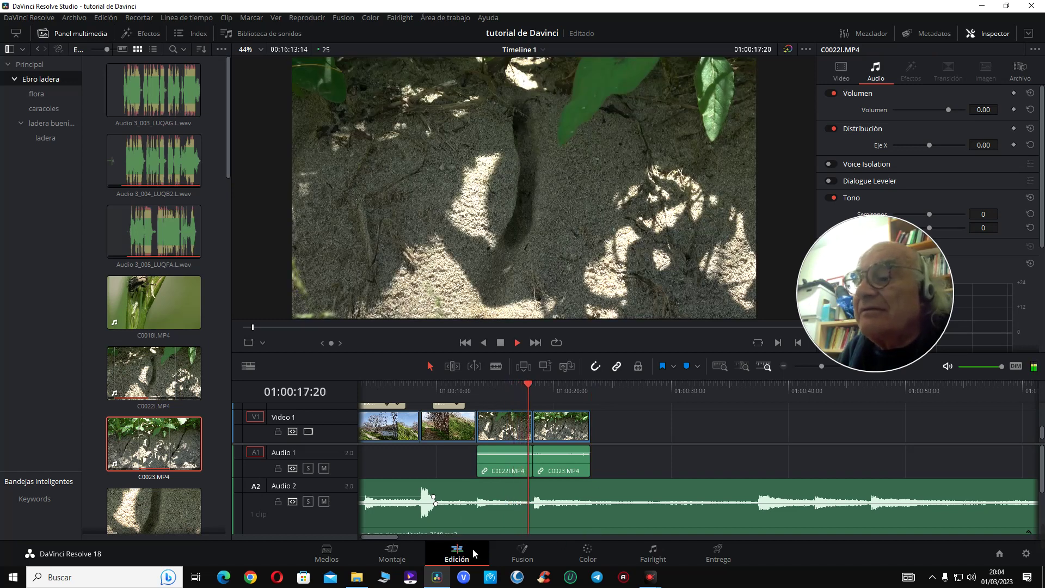
drag(391, 537, 393, 537)
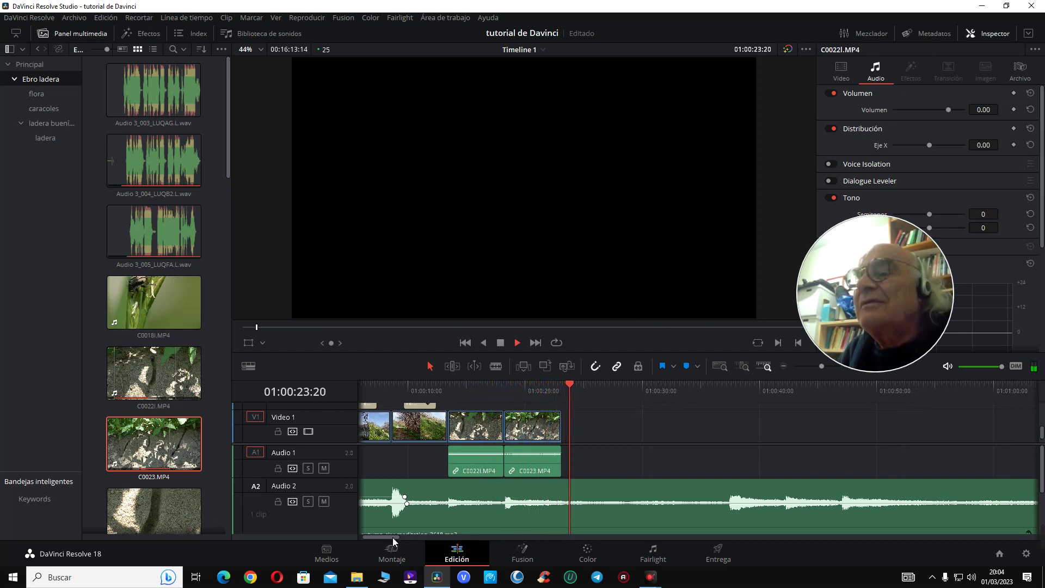
key(space)
- Preview C0026I.MP4 from the media pool in the viewer and play C0024.MP4
scroll(155, 422, down, 3)
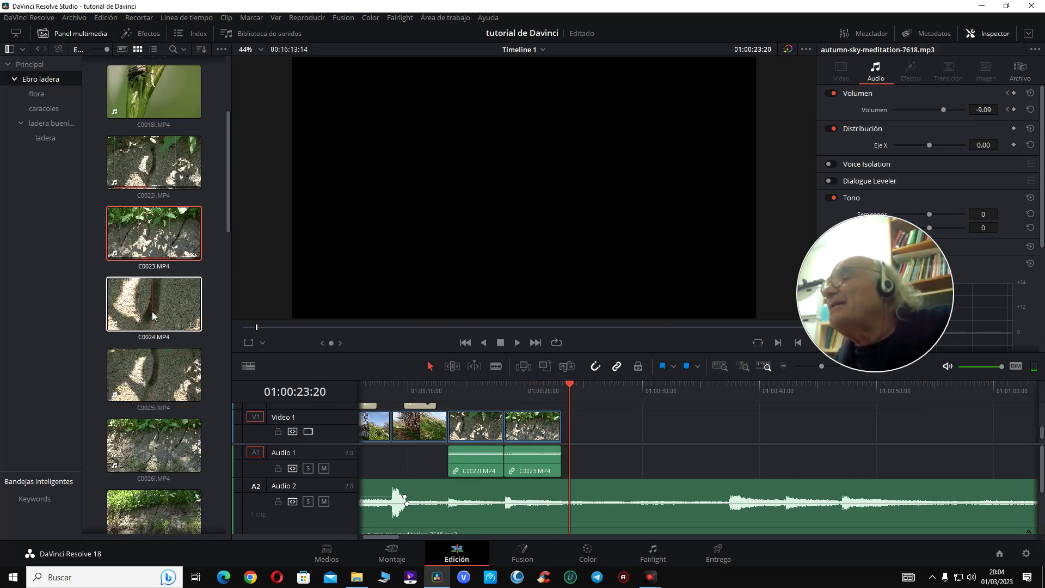
click(159, 446)
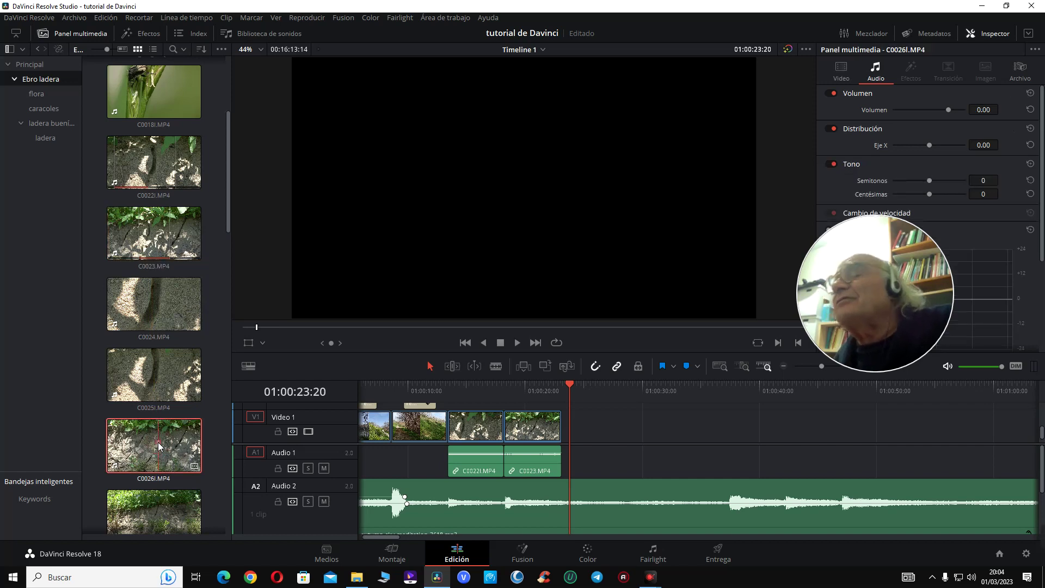
double_click(159, 446)
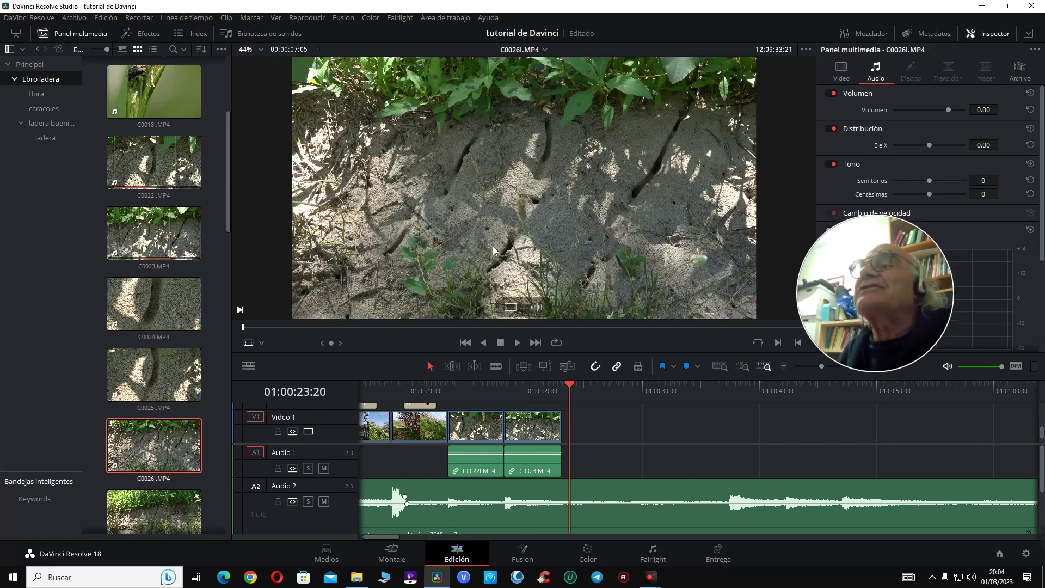
double_click(154, 304)
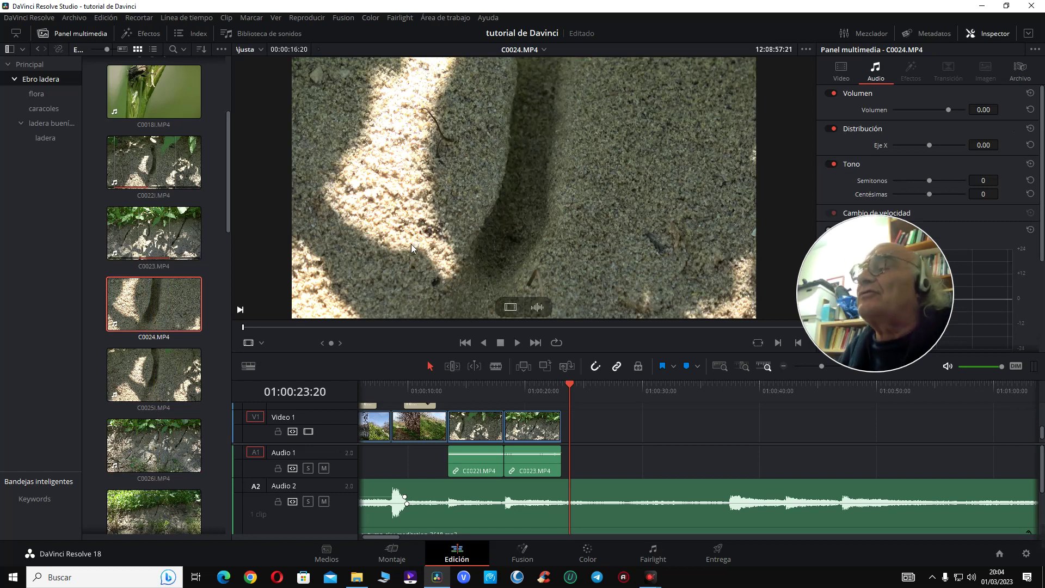
key(space)
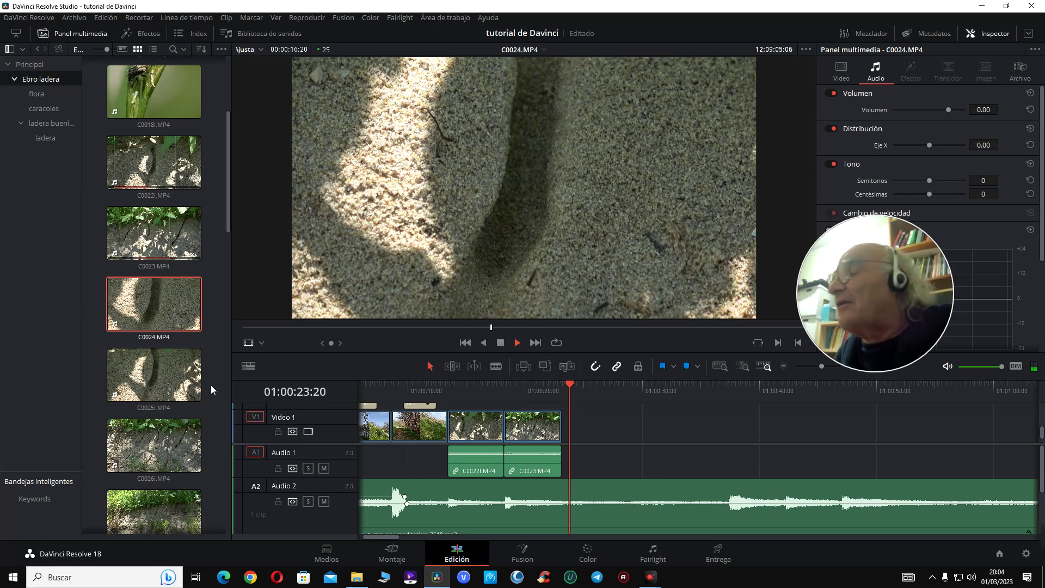
- Preview C0027.MP4 and C0028.MP4 in the viewer, and play C0029.MP4, speeding it up to 2x
scroll(207, 387, down, 3)
click(173, 379)
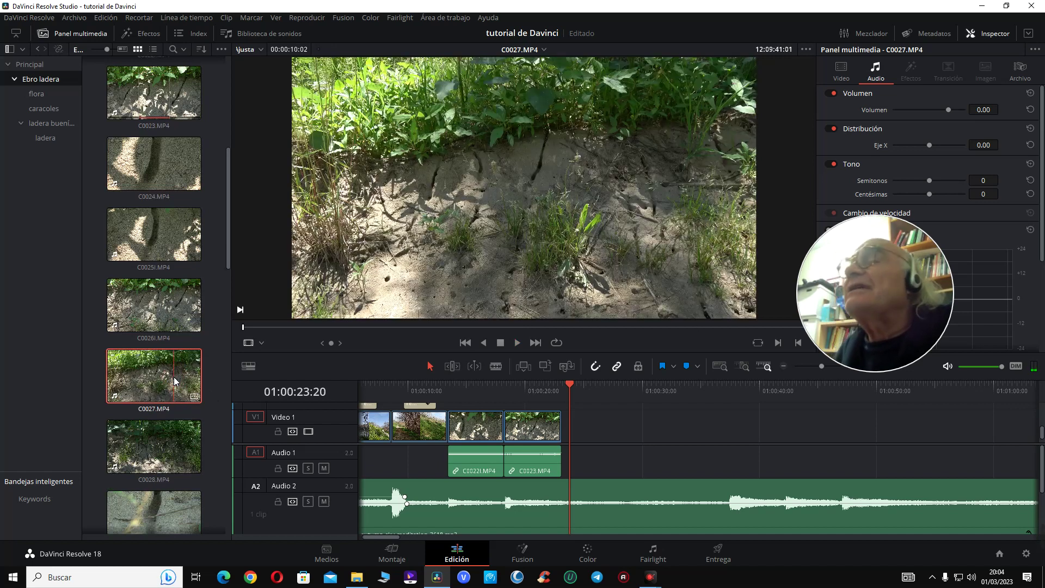
key(ctrl+equal)
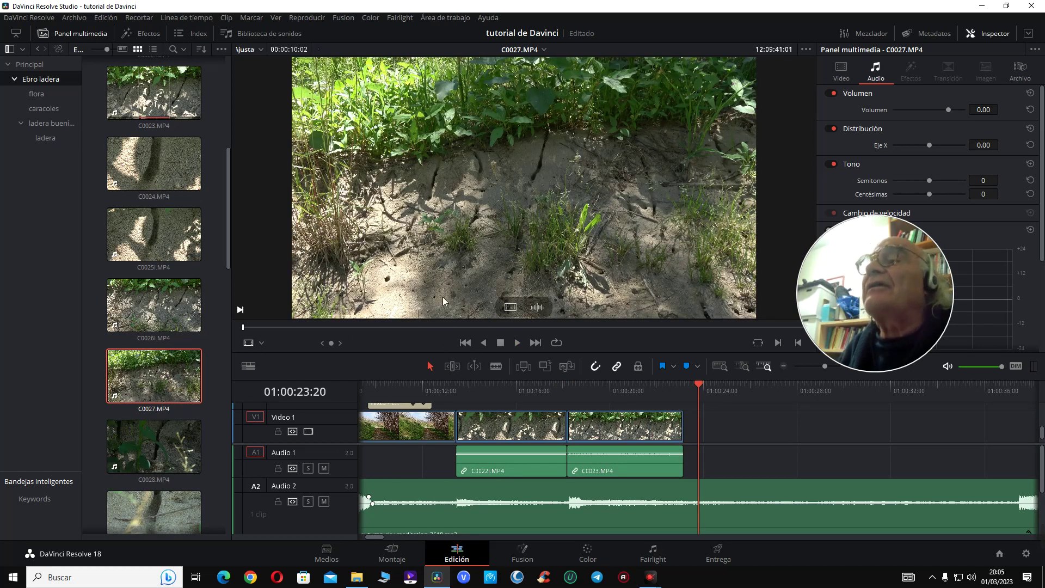
click(164, 443)
scroll(164, 430, down, 3)
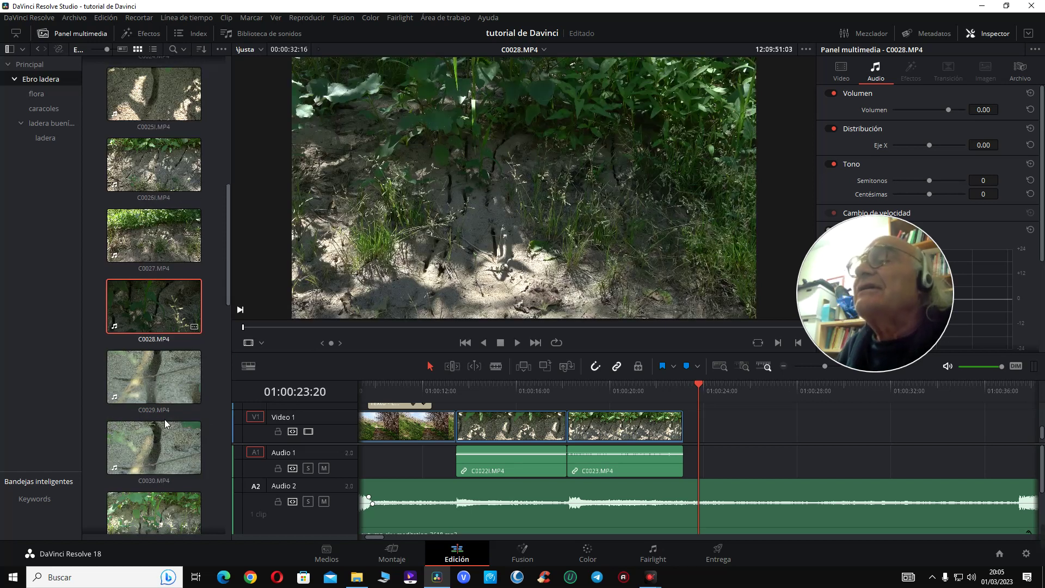
click(159, 388)
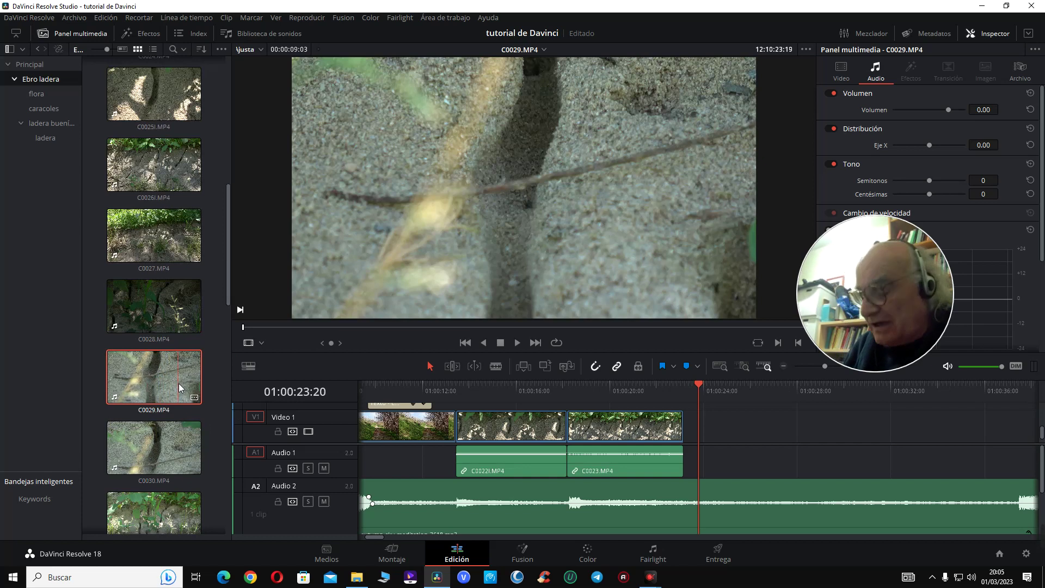
key(space)
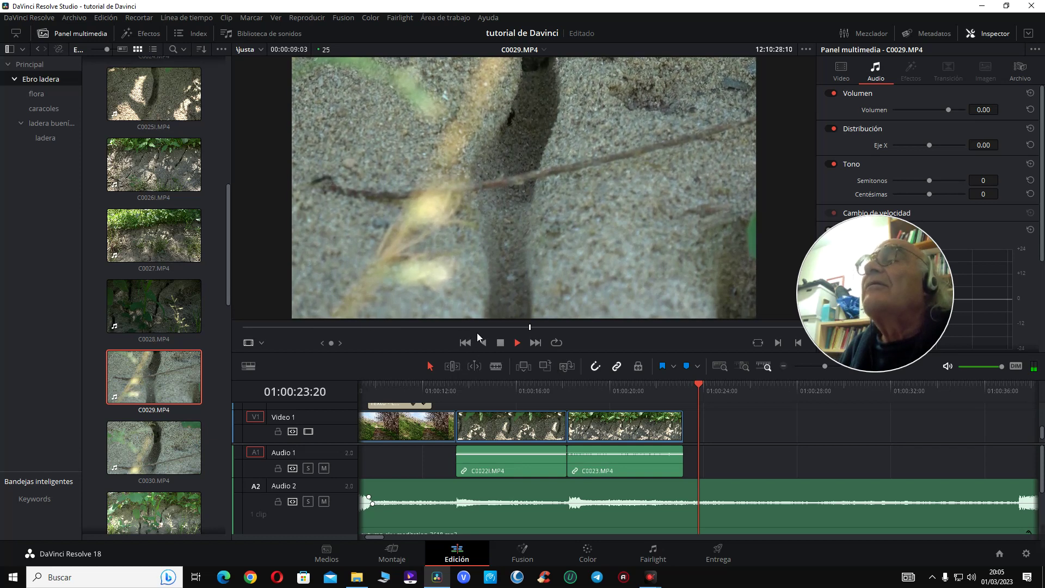
key(l)
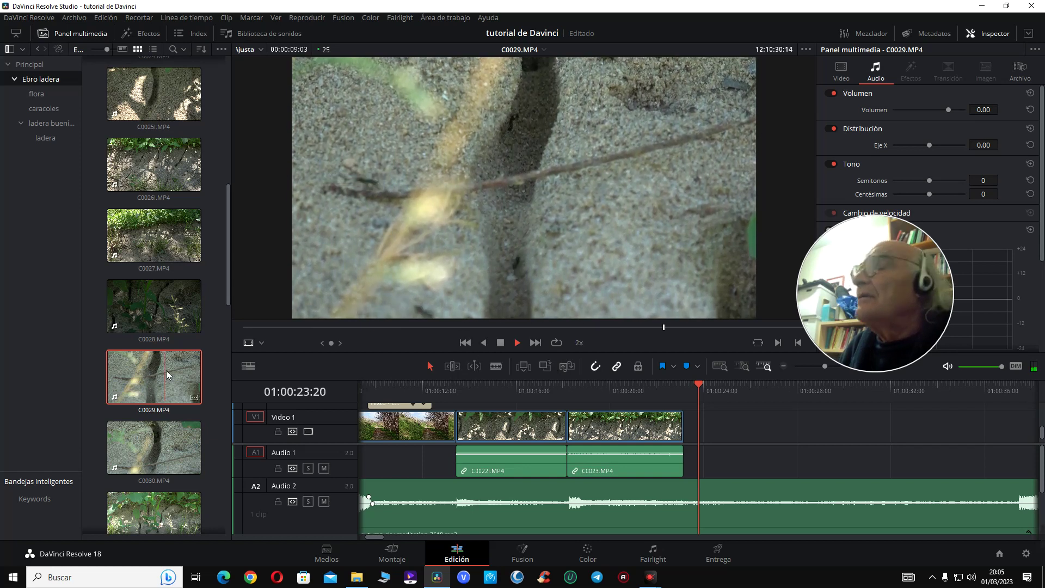
- Open C0030.MP4 from the media pool in the viewer and play it
click(165, 465)
double_click(165, 464)
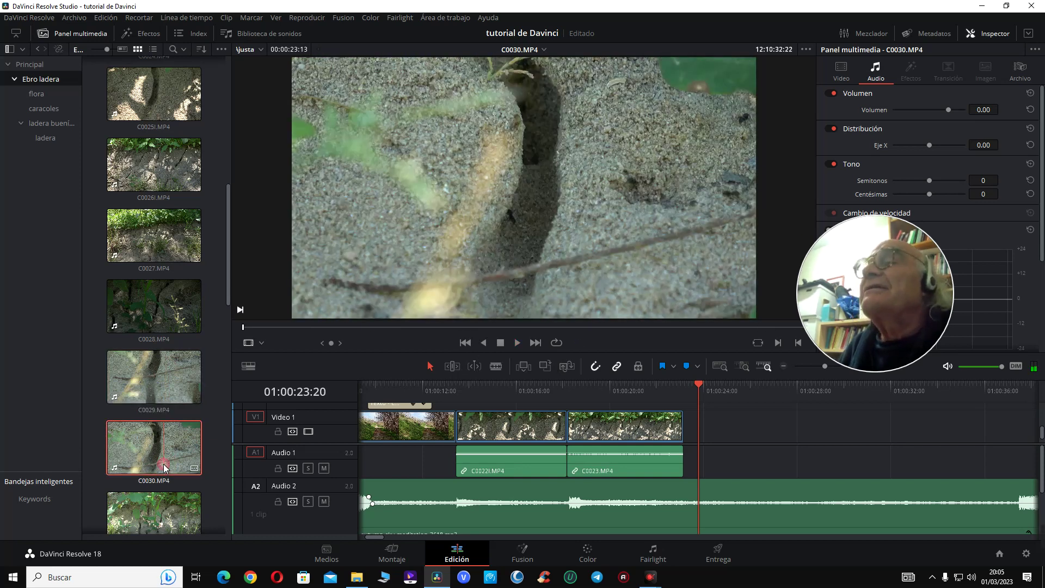
key(Home)
key(space)
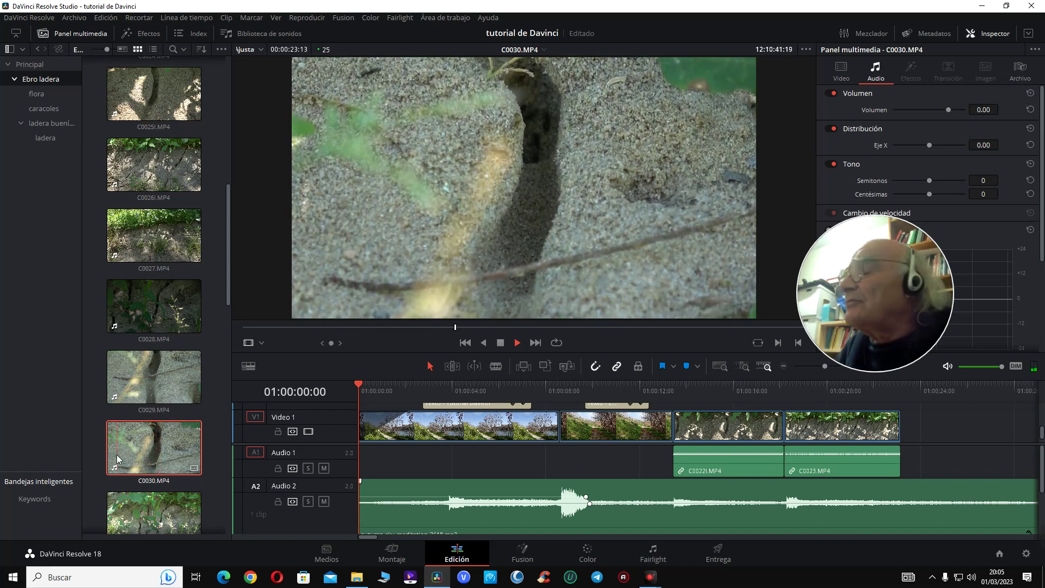
- Play the start of C0031.MP4 and C0032.MP4 in the viewer, and open C0033.MP4 to compare candidate clips
scroll(118, 459, down, 3)
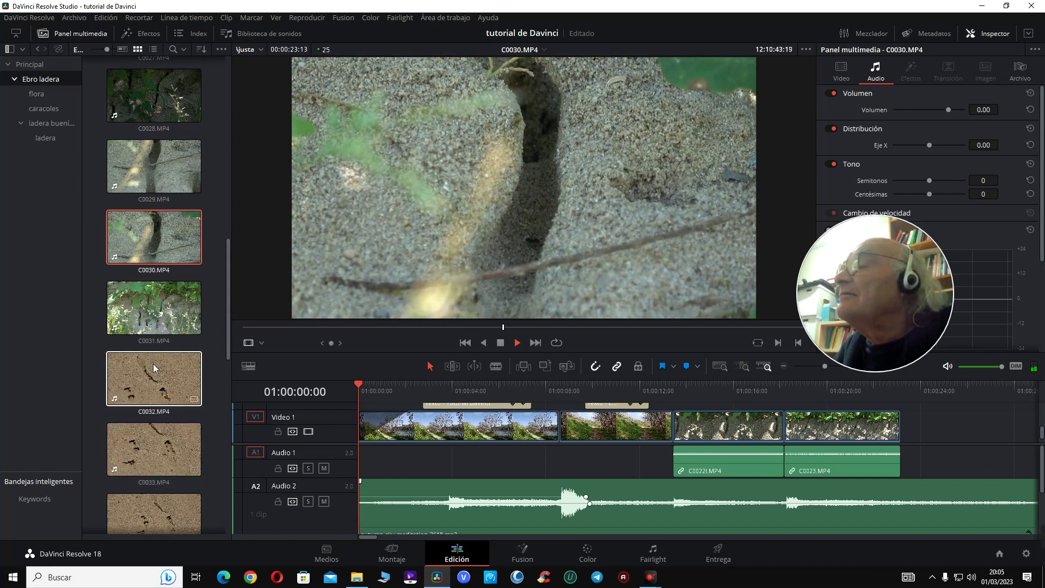
click(174, 306)
key(space)
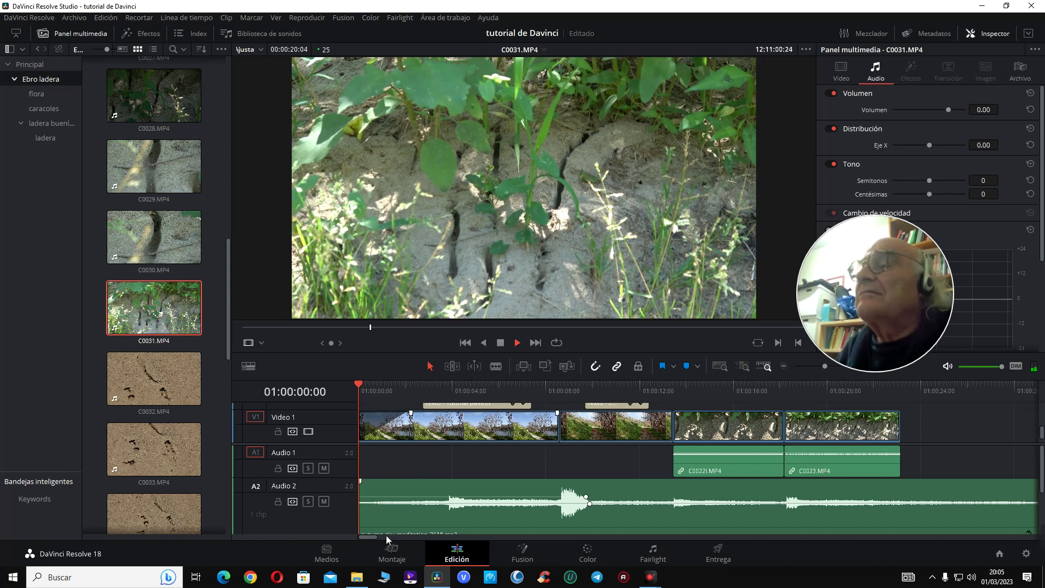
drag(371, 539, 386, 535)
click(168, 326)
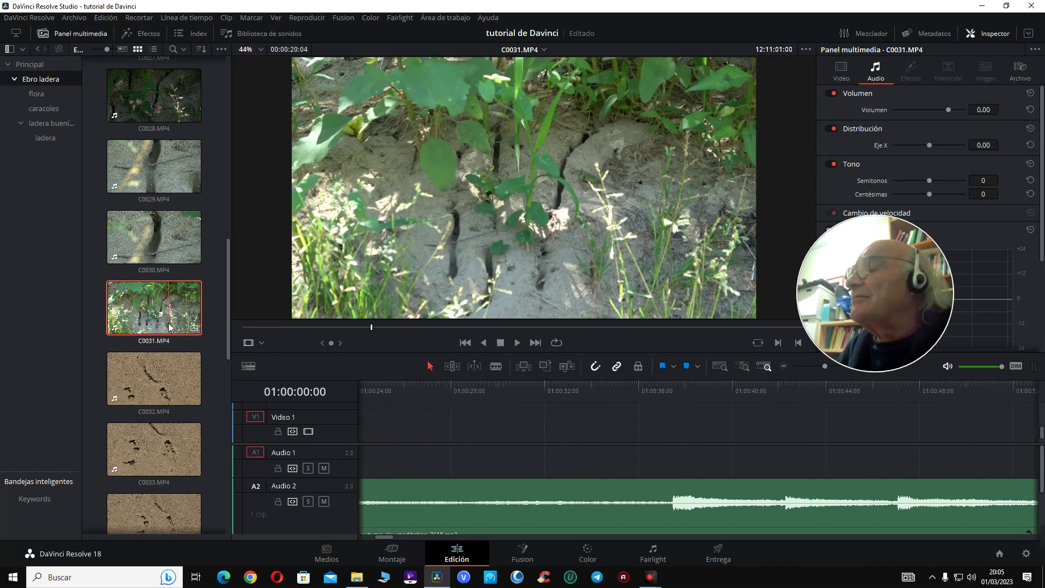
click(157, 397)
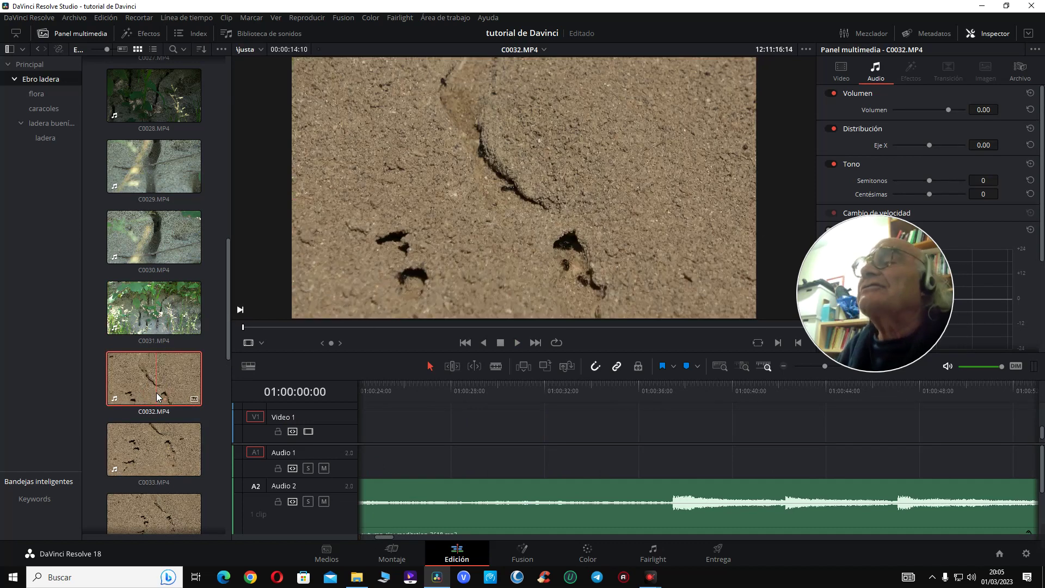
key(space)
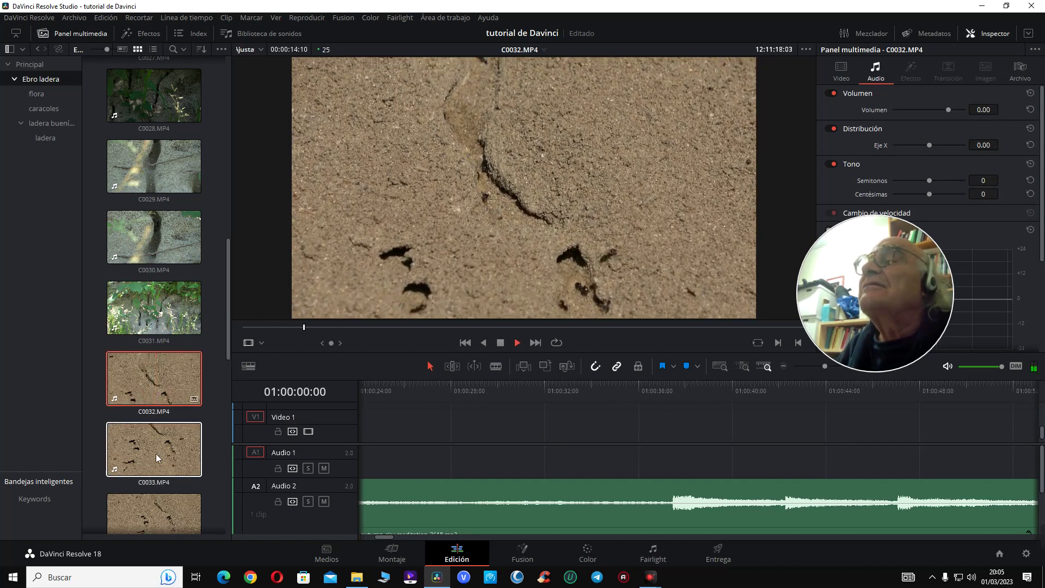
click(155, 465)
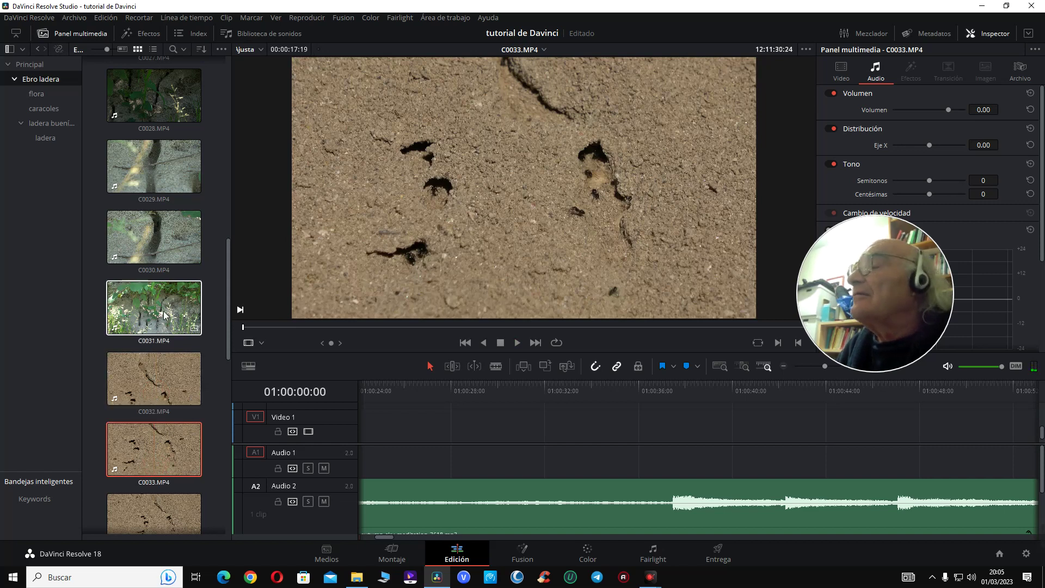
- Reopen C0031.MP4 in the viewer, play it and mark its out point at 12:11:05:01
click(165, 316)
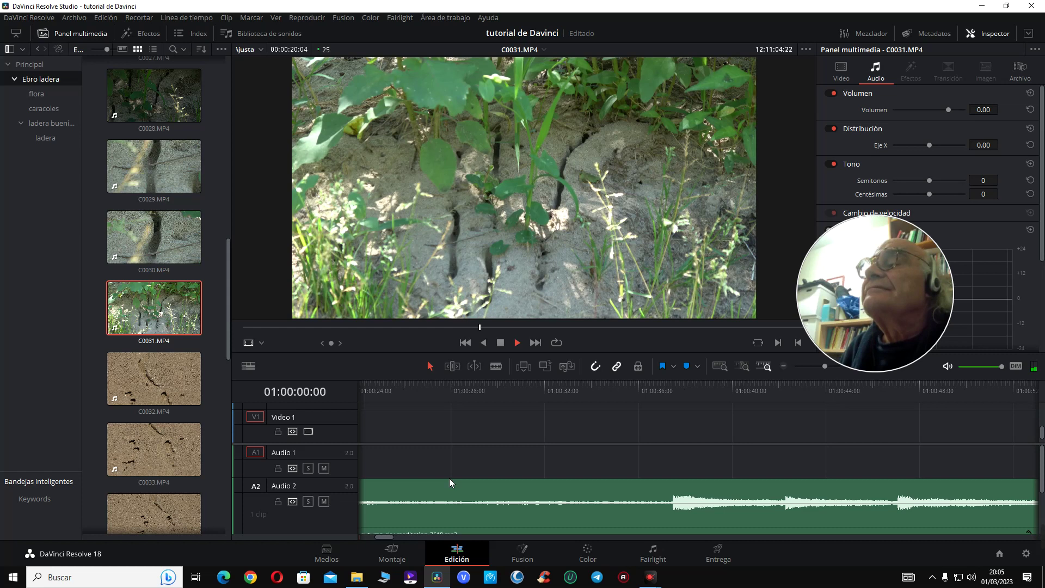
key(space)
key(o)
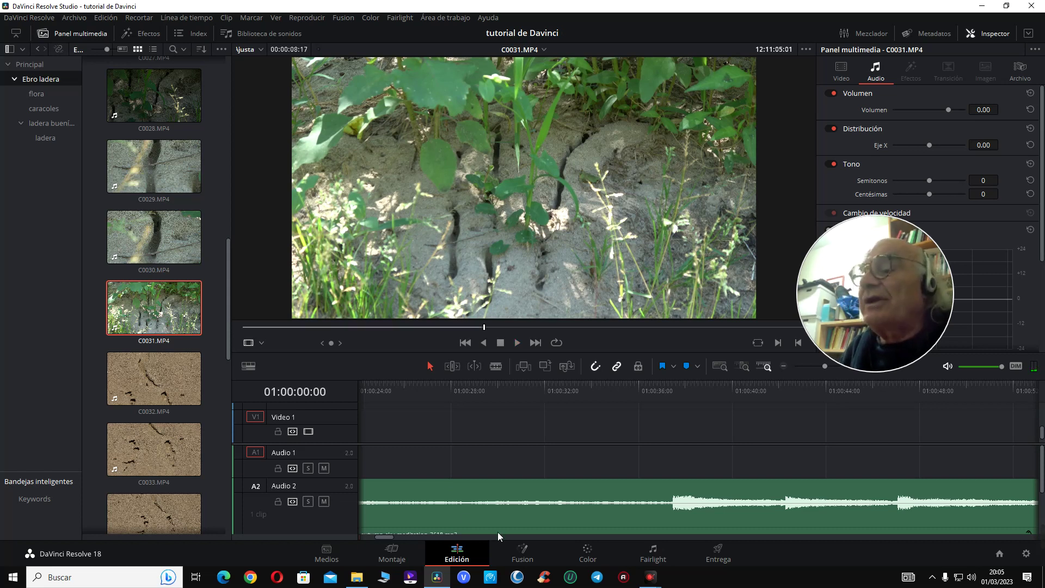
- Place the trimmed C0031.MP4 on Video 1 with its audio on Audio 1, directly after C0023.MP4
key(F9)
drag(383, 536, 378, 537)
drag(157, 331, 528, 433)
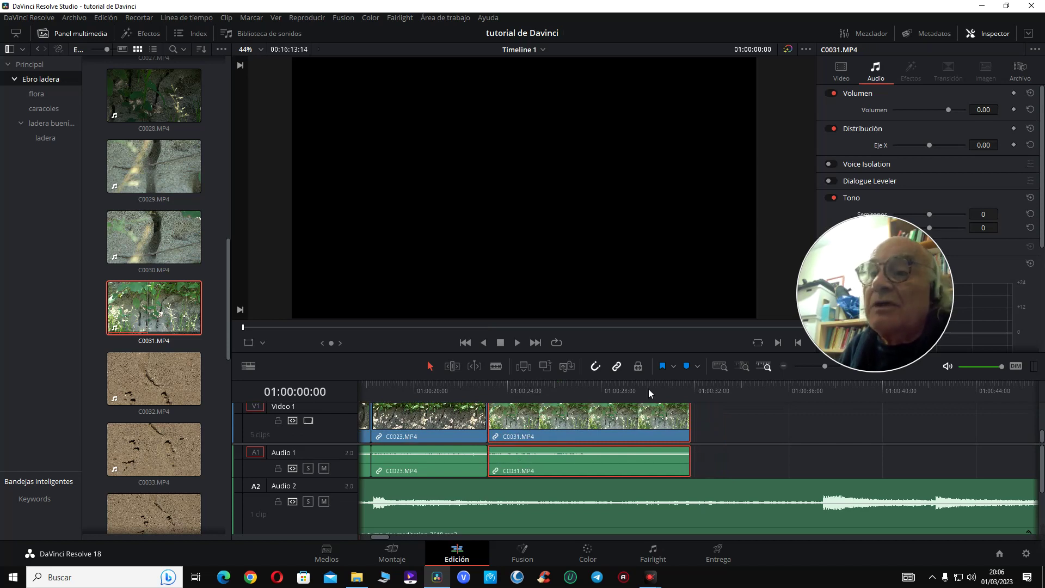
- Play across the cut from C0023.MP4 to C0031.MP4, stop at 01:00:23:11 and switch to the Fairlight page
click(467, 389)
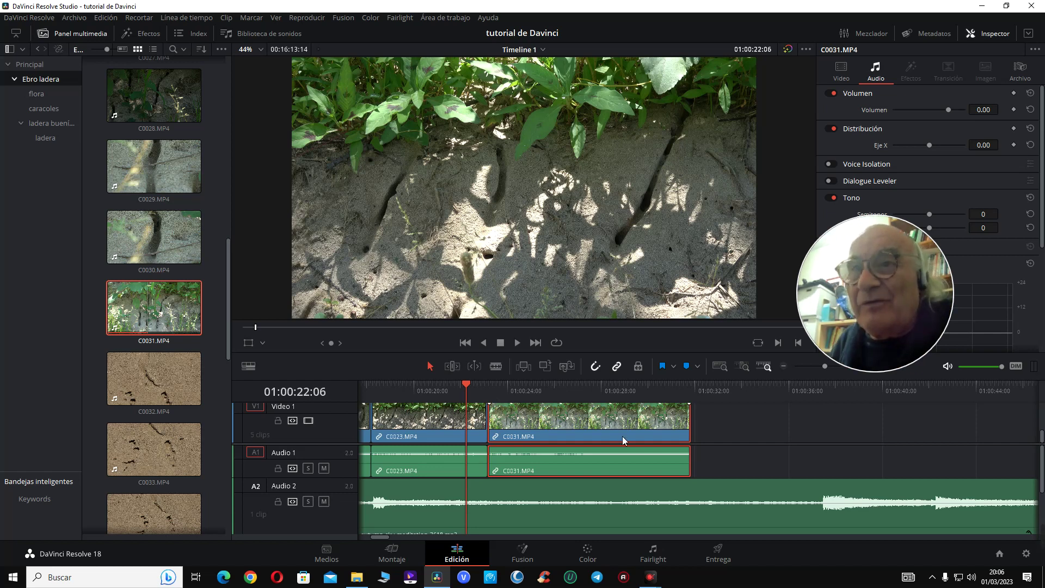
key(space)
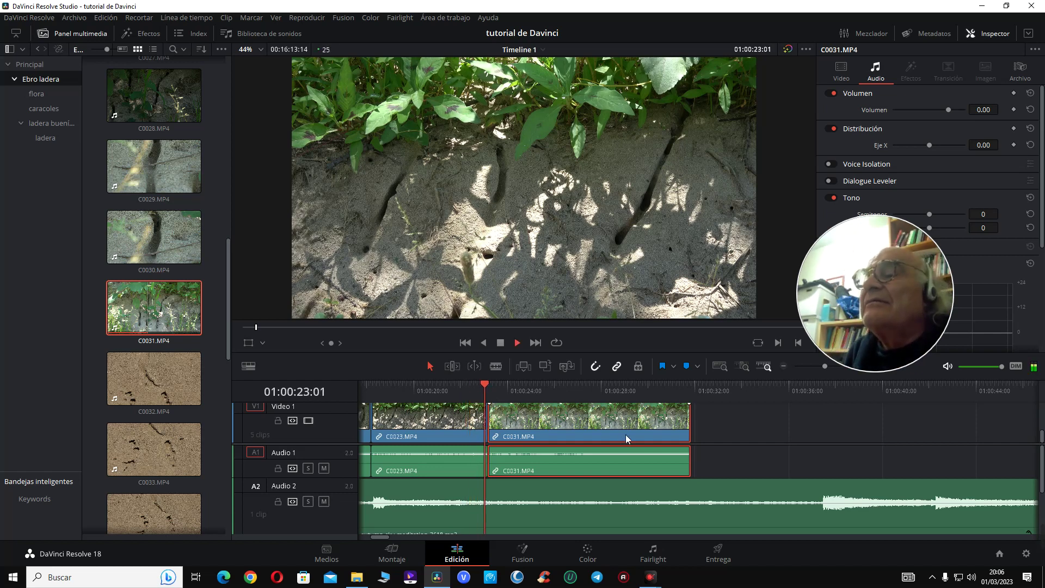
click(466, 387)
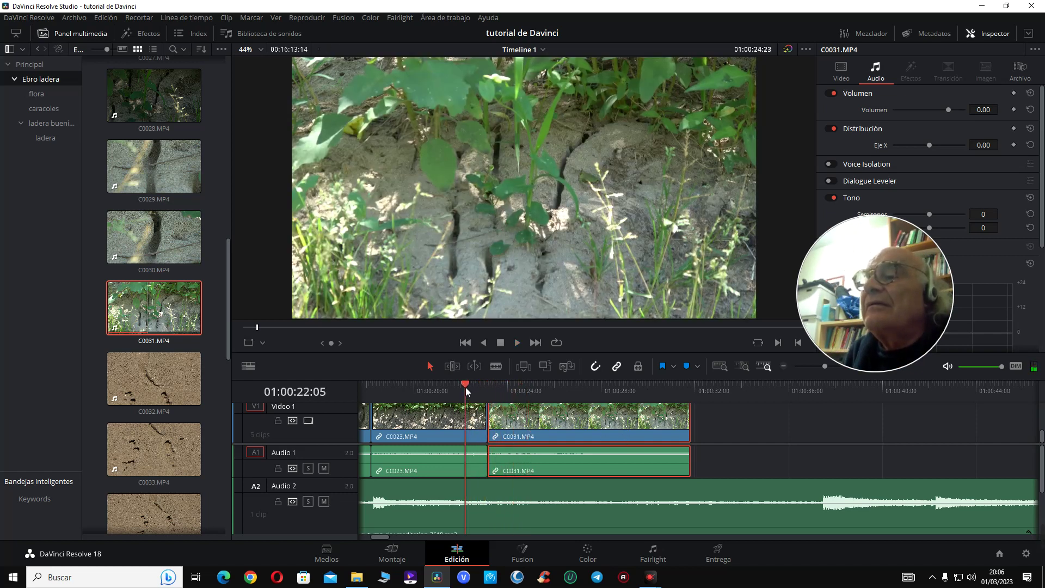
key(space)
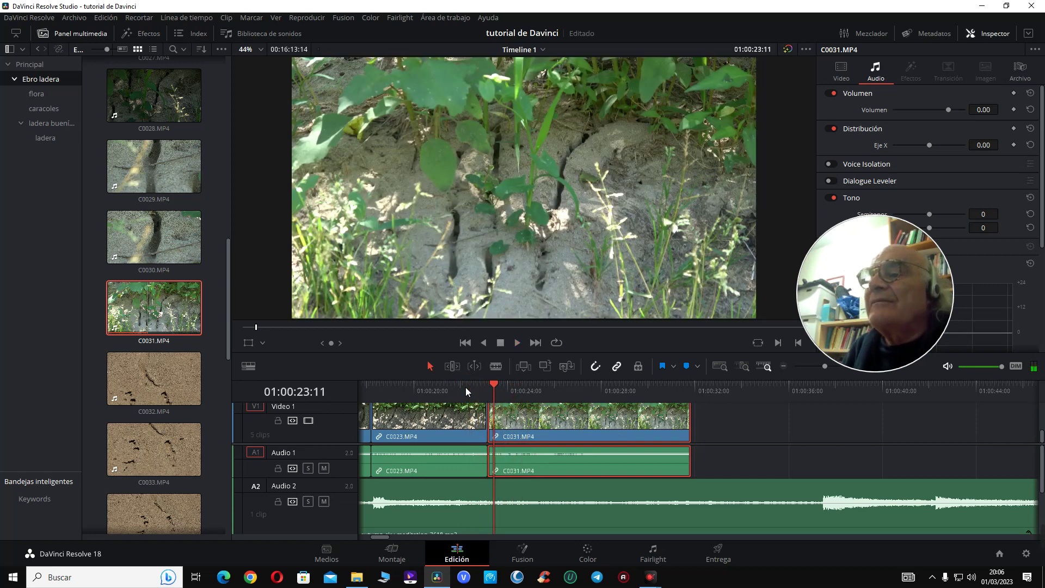
click(653, 554)
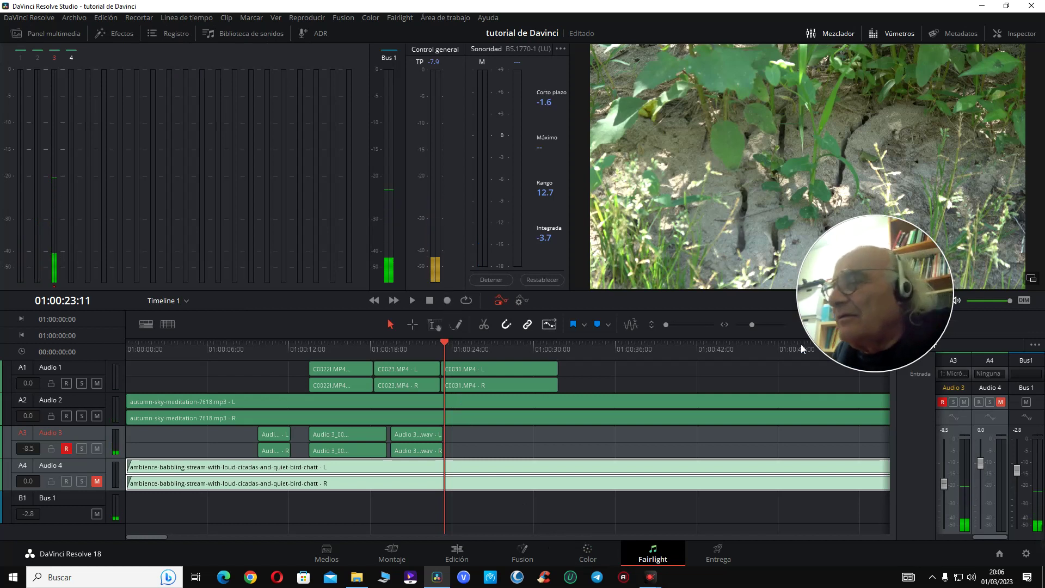
- Record a voice-over take on Audio 3 from 01:00:23:11 to 01:00:29:18
drag(861, 337, 949, 448)
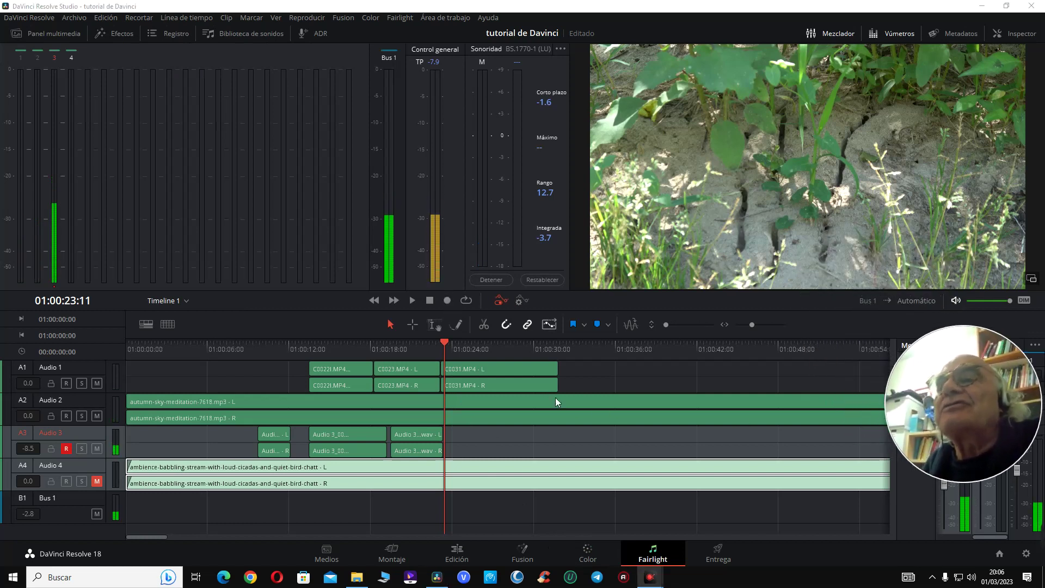
click(447, 301)
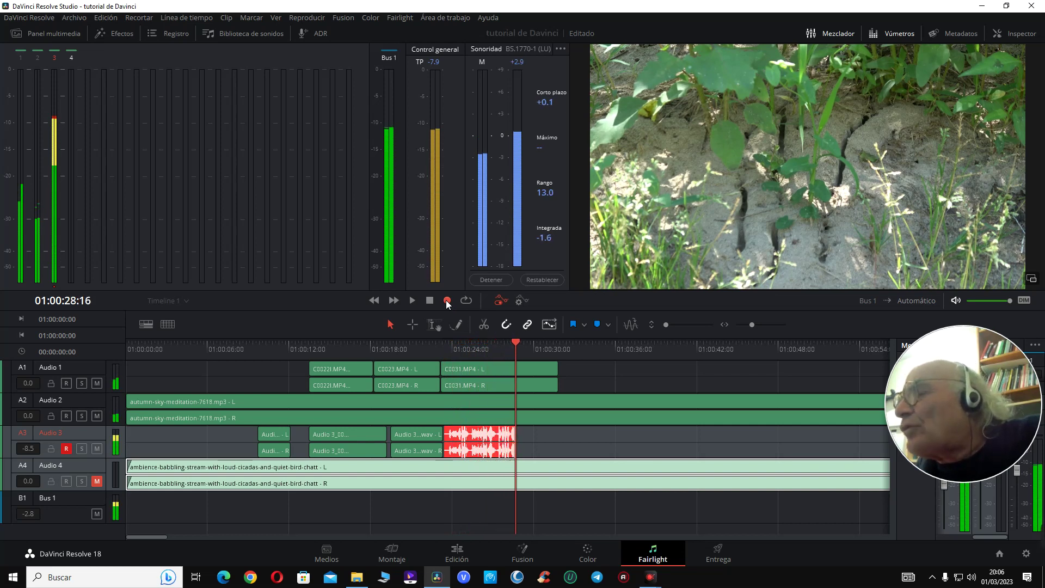
click(446, 300)
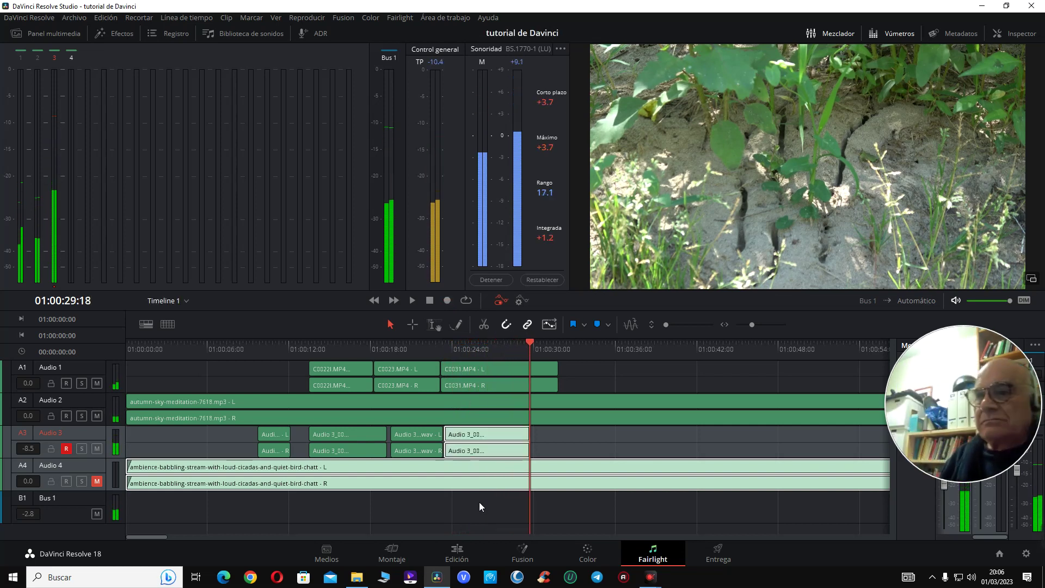
- On the Edit page, play the timeline from 01:00:22:06 through clip C0031 to review the new narration
click(457, 551)
click(467, 387)
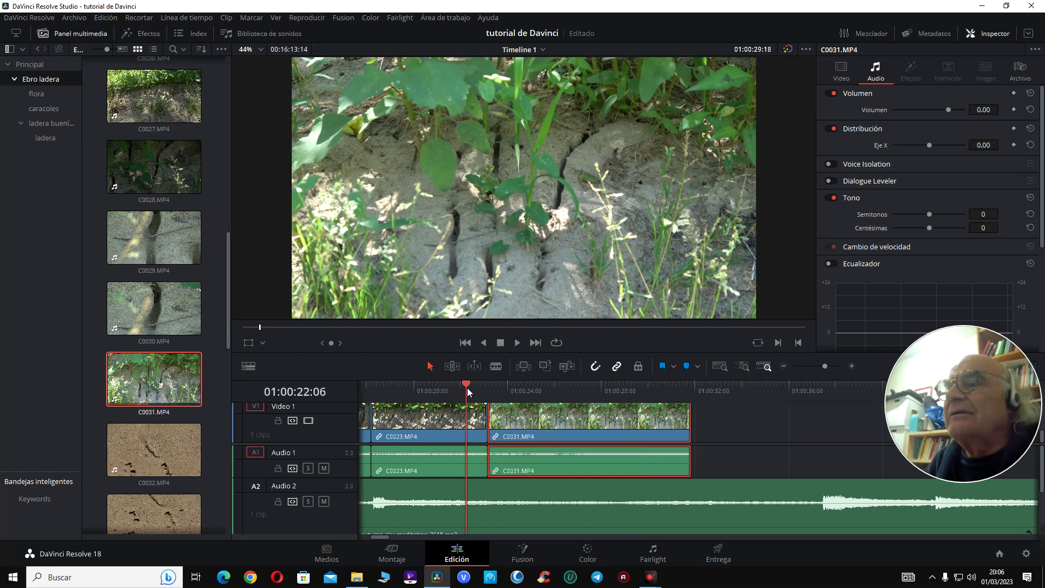
key(space)
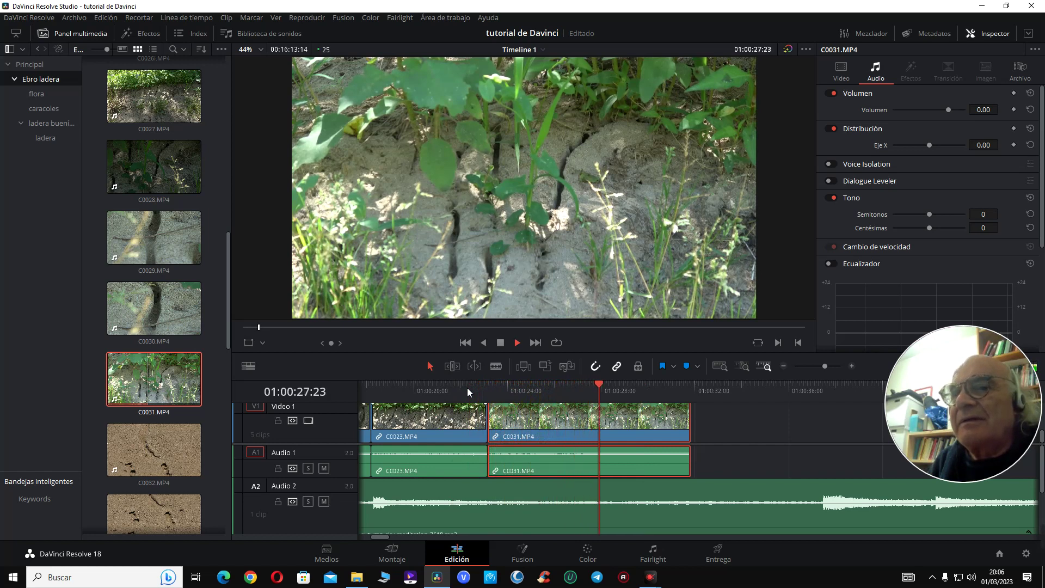
key(space)
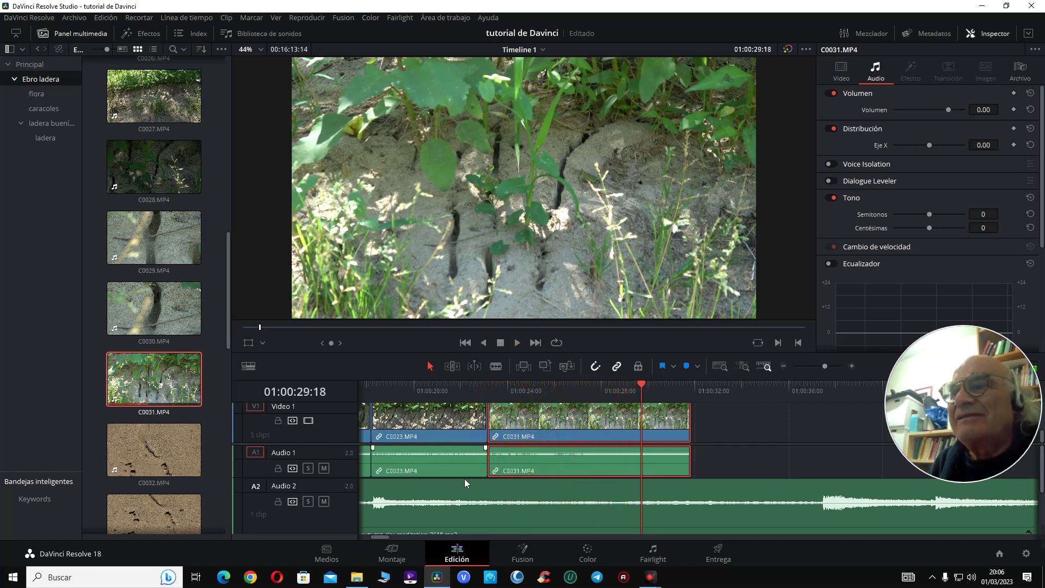
- On the Color page, display the custom curves and set the C0023 clip's contrast to 1.158
click(401, 389)
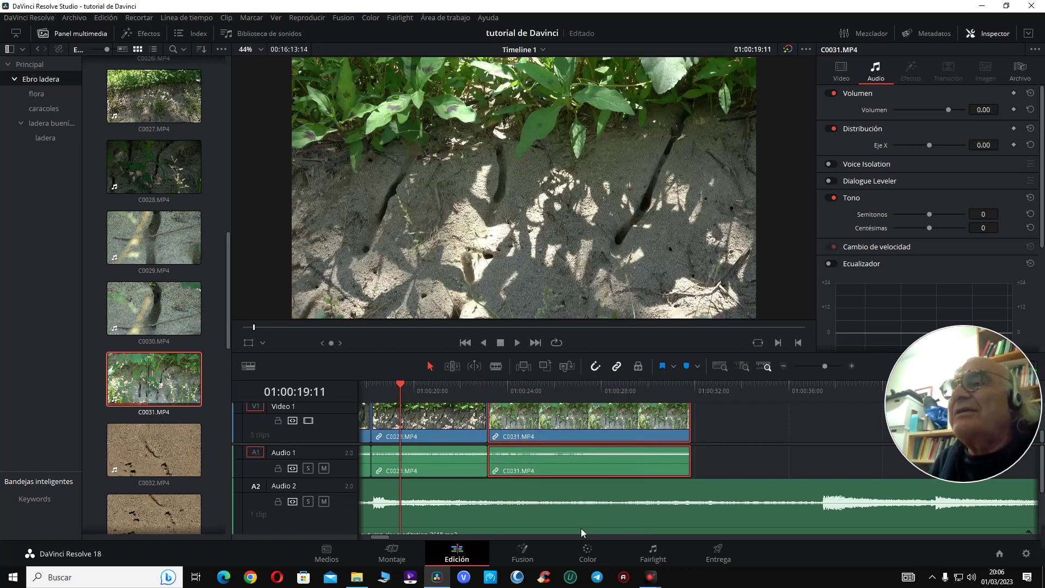
click(587, 553)
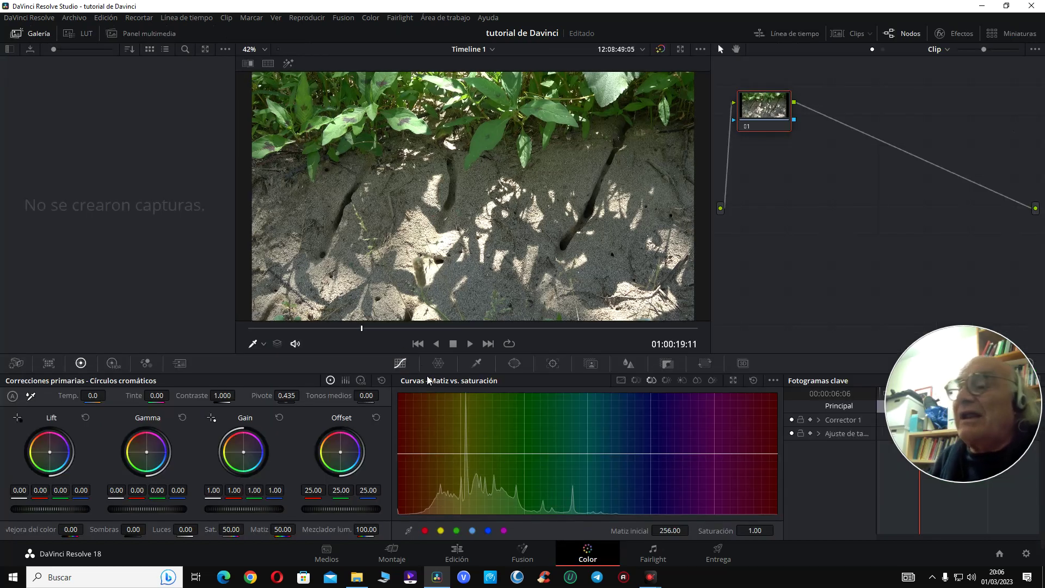
click(620, 381)
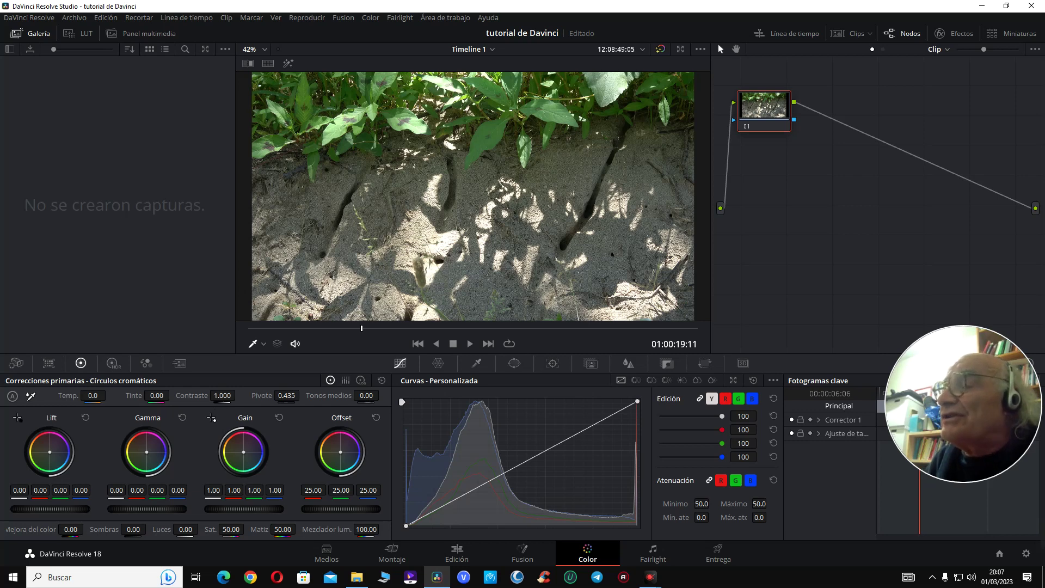
drag(222, 395, 225, 395)
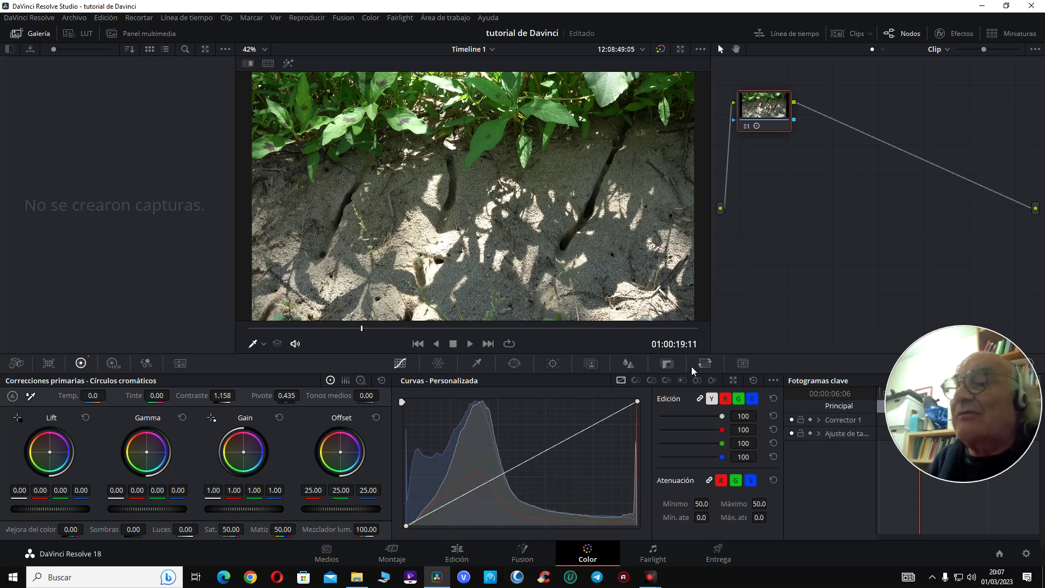
- Set the contrast of clip 05 to 1.186 and display the Hue vs. Saturation curve
click(838, 36)
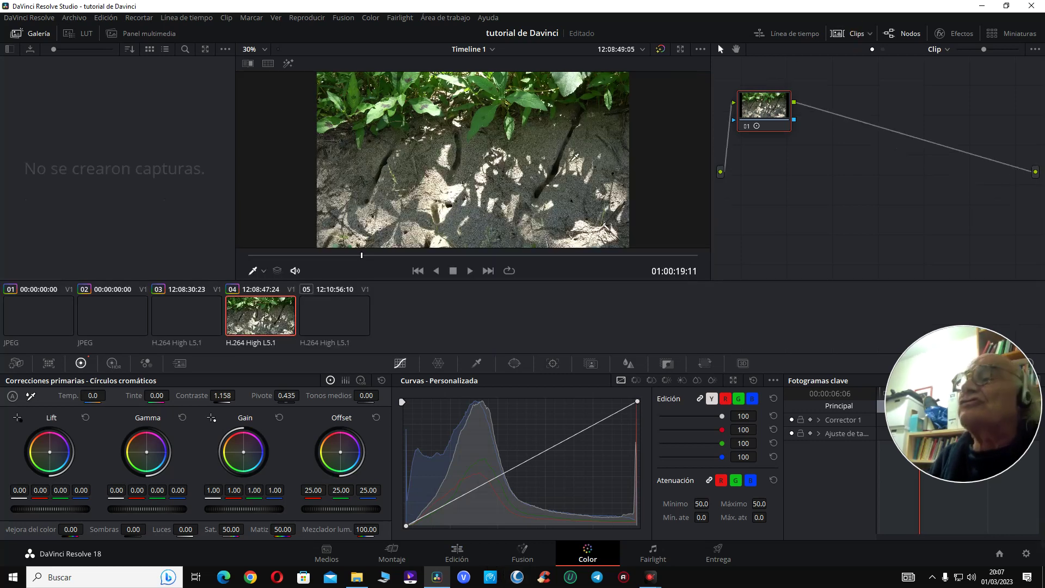
click(331, 306)
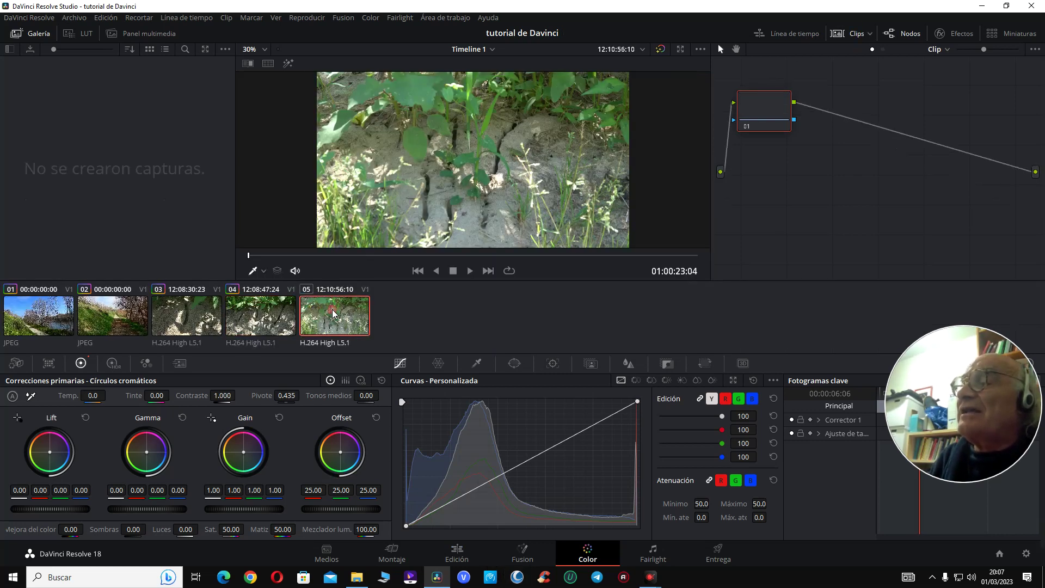
click(854, 36)
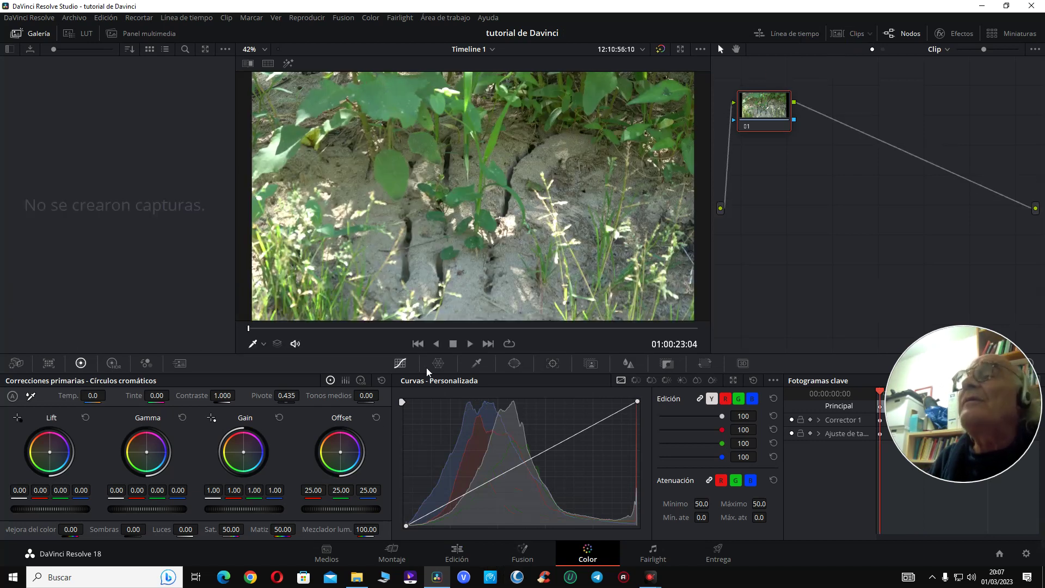
drag(223, 396, 238, 395)
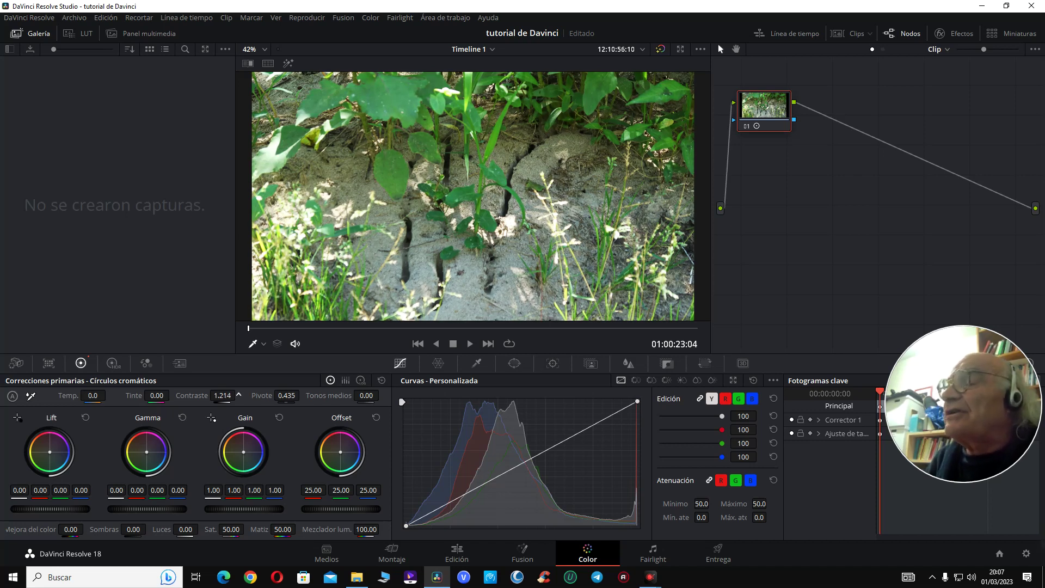
click(651, 381)
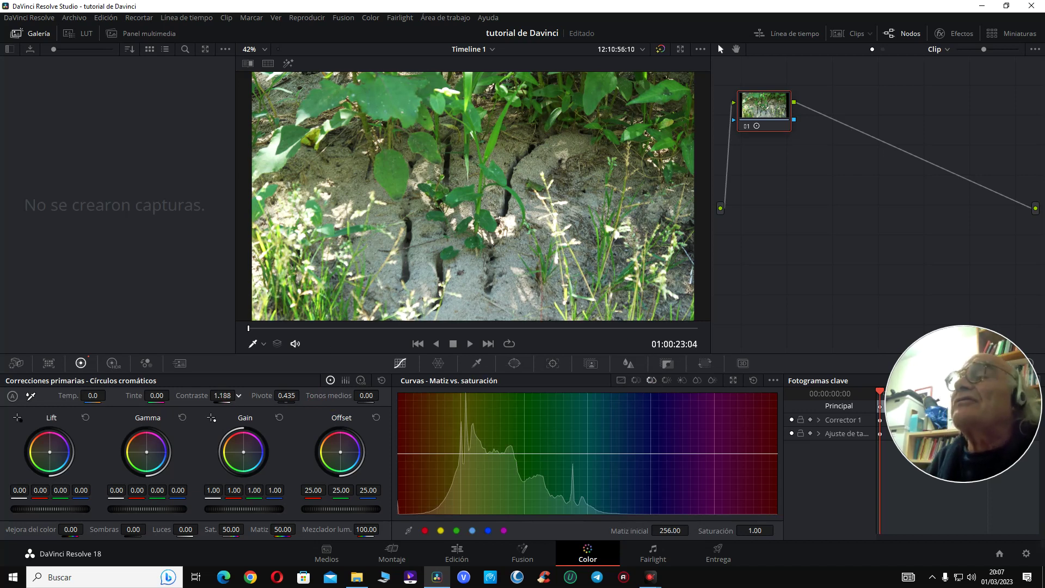
drag(222, 395, 221, 395)
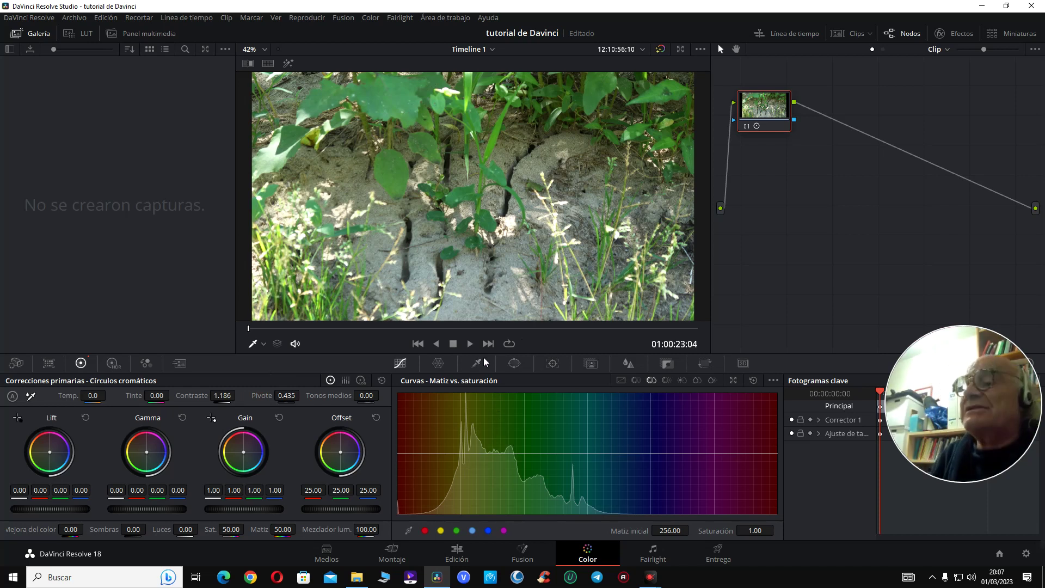
- Try a small saturation change on the sampled leaf green with the Hue vs. Saturation curve, and reset the curve
click(399, 100)
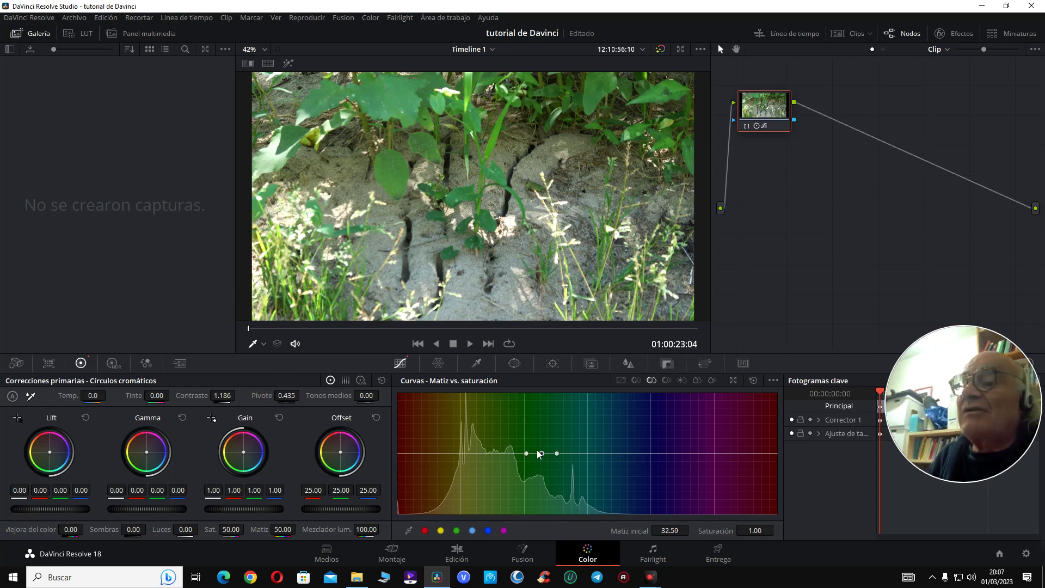
mouse_move(541, 456)
mouse_down()
mouse_move(542, 435)
mouse_move(543, 450)
mouse_up()
click(754, 381)
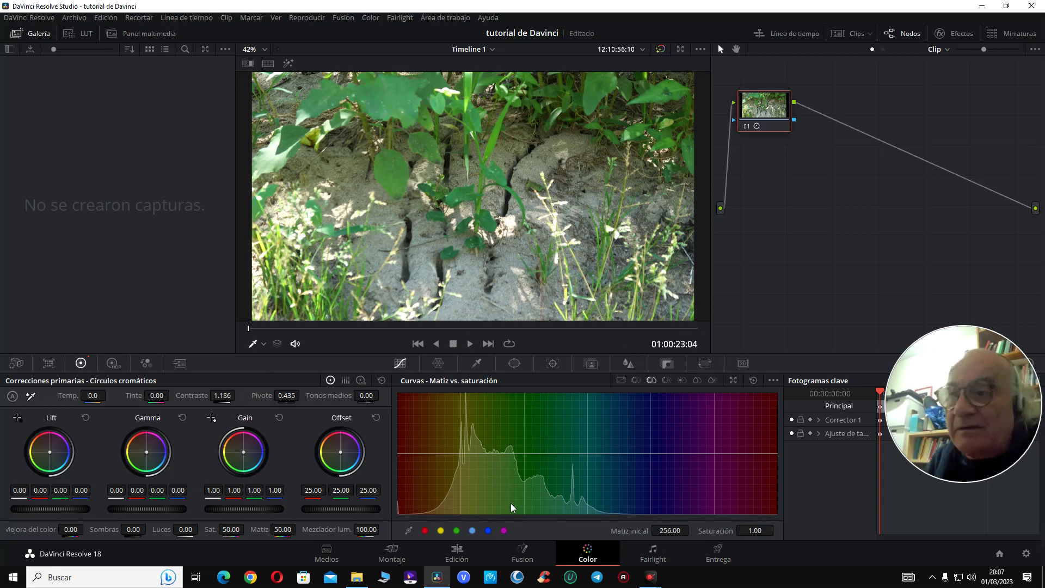
- On the Edit page, play back from C0023 through the end of C0031 to compare the narration with the clip's length
click(457, 551)
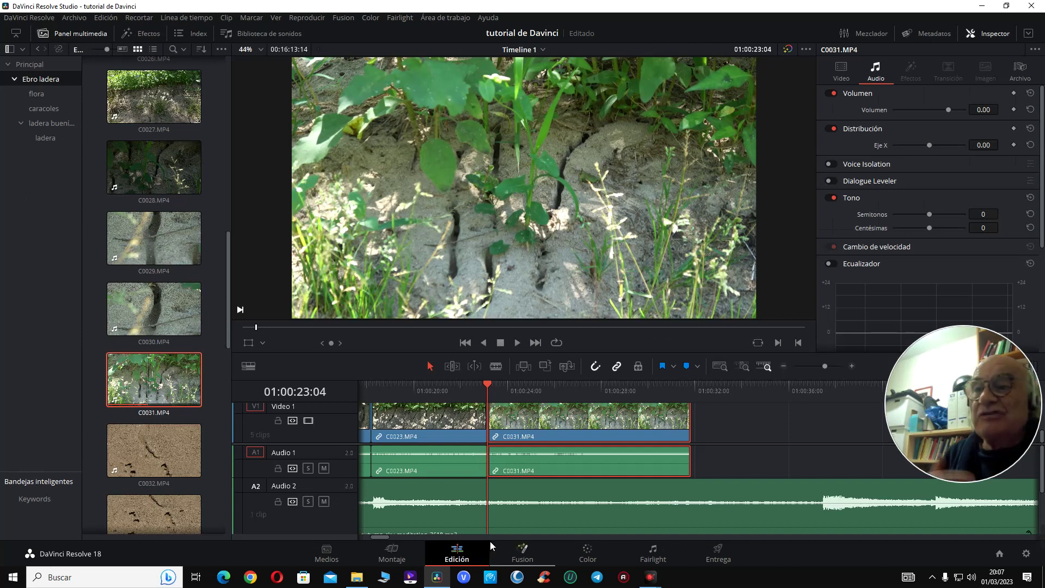
click(453, 393)
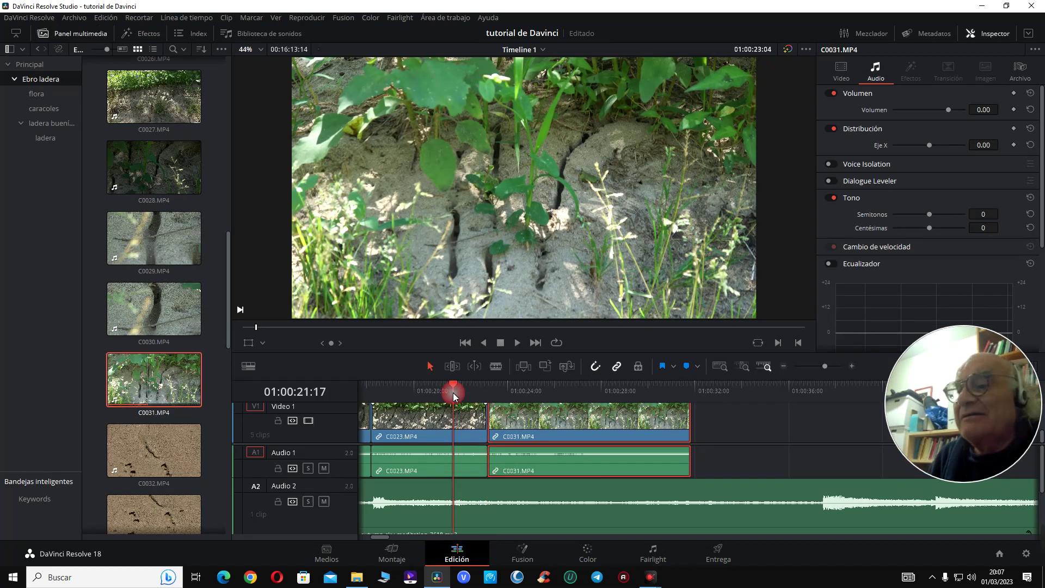
key(space)
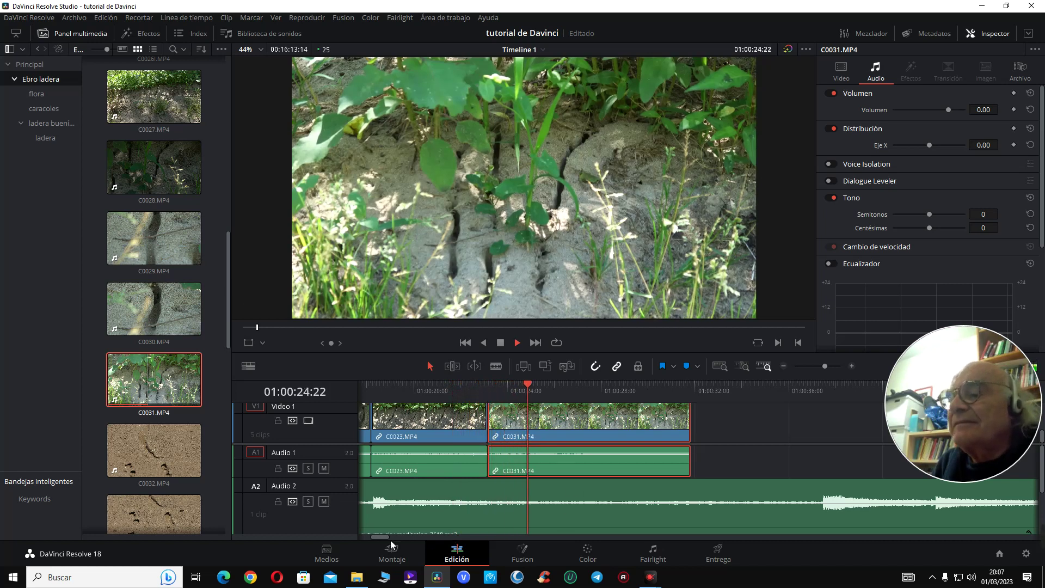
drag(384, 538, 390, 537)
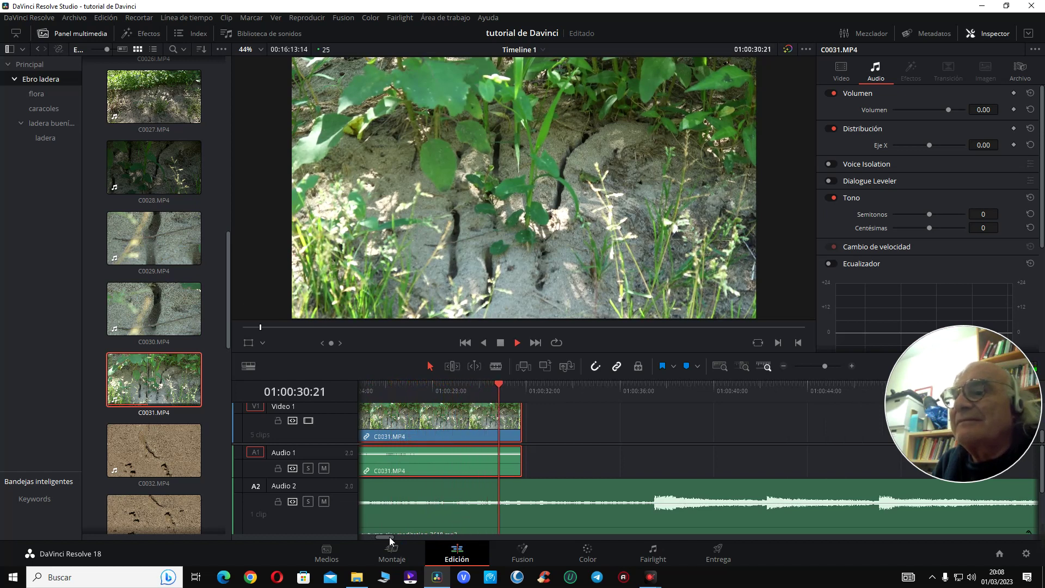
key(j)
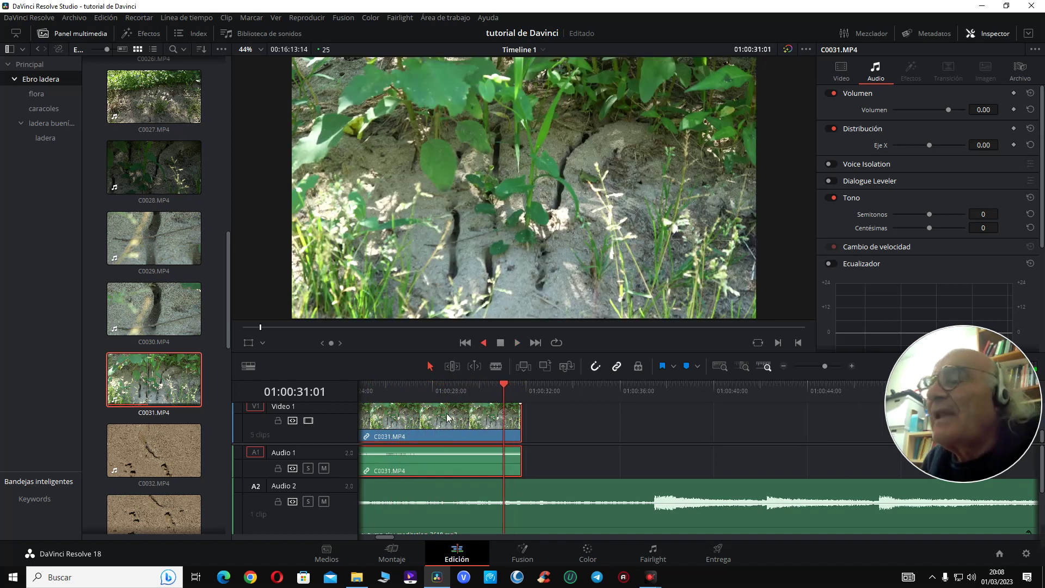
key(k)
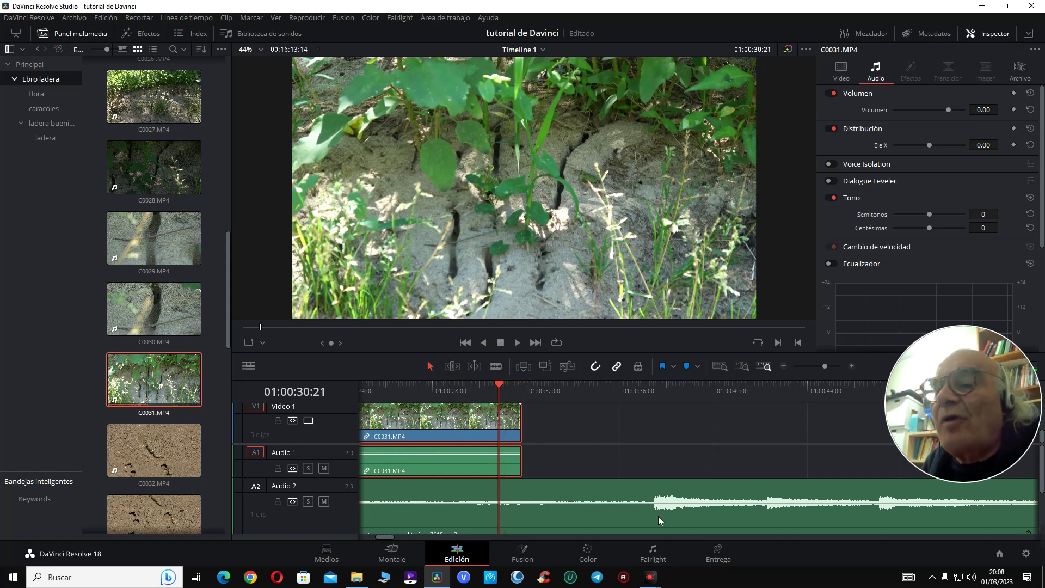
click(472, 390)
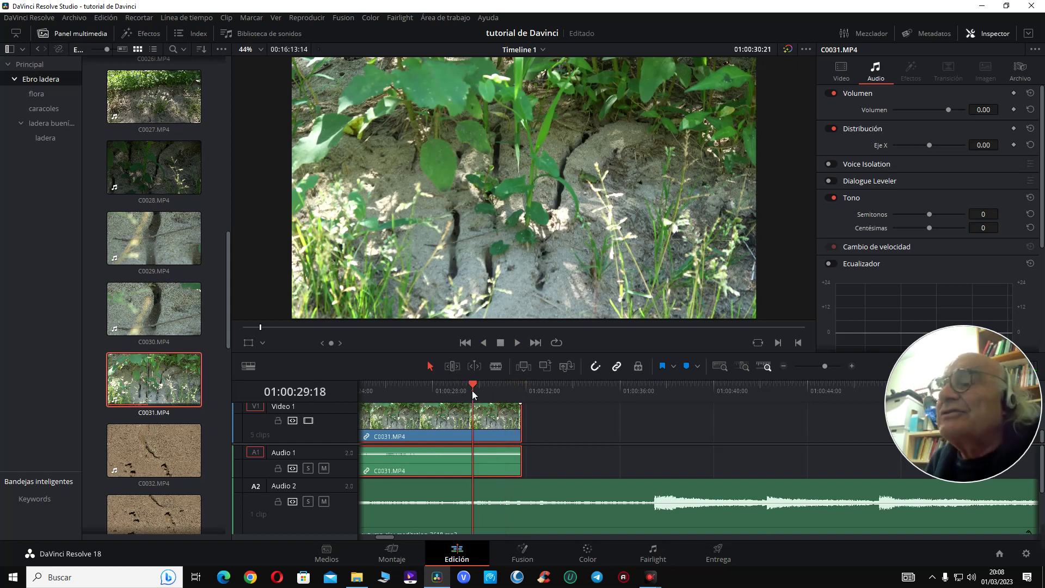
key(l)
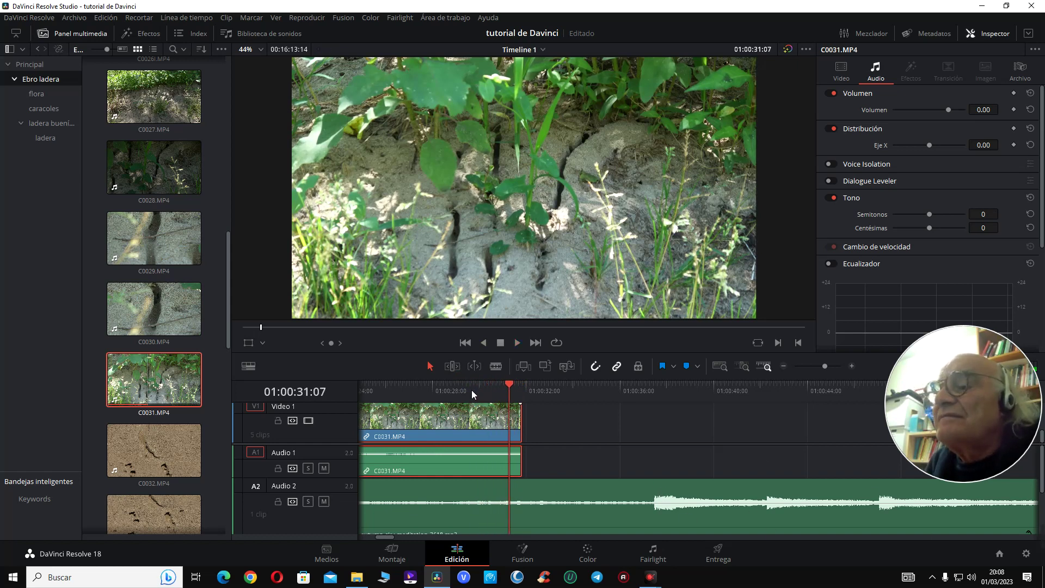
click(399, 387)
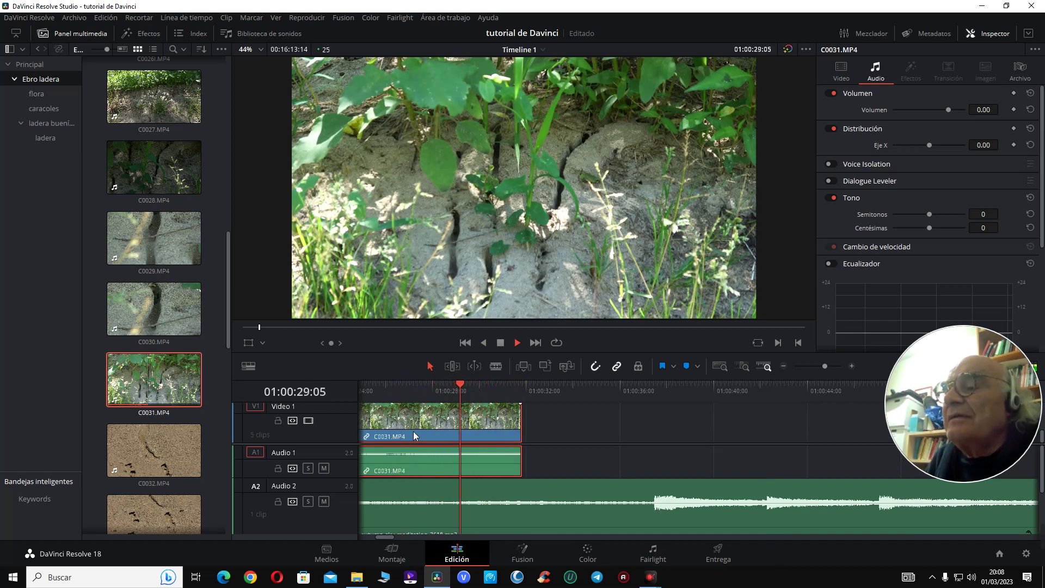
key(space)
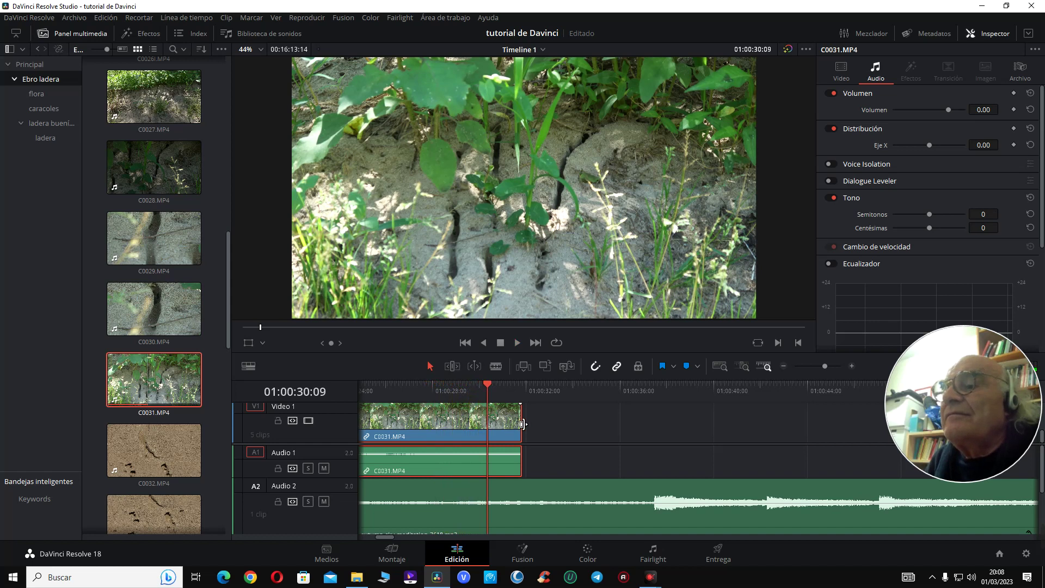
- Extend the end of clip C0031 and its linked audio by about 3 seconds
mouse_move(521, 424)
mouse_down()
mouse_move(497, 424)
mouse_move(522, 423)
mouse_up()
key(space)
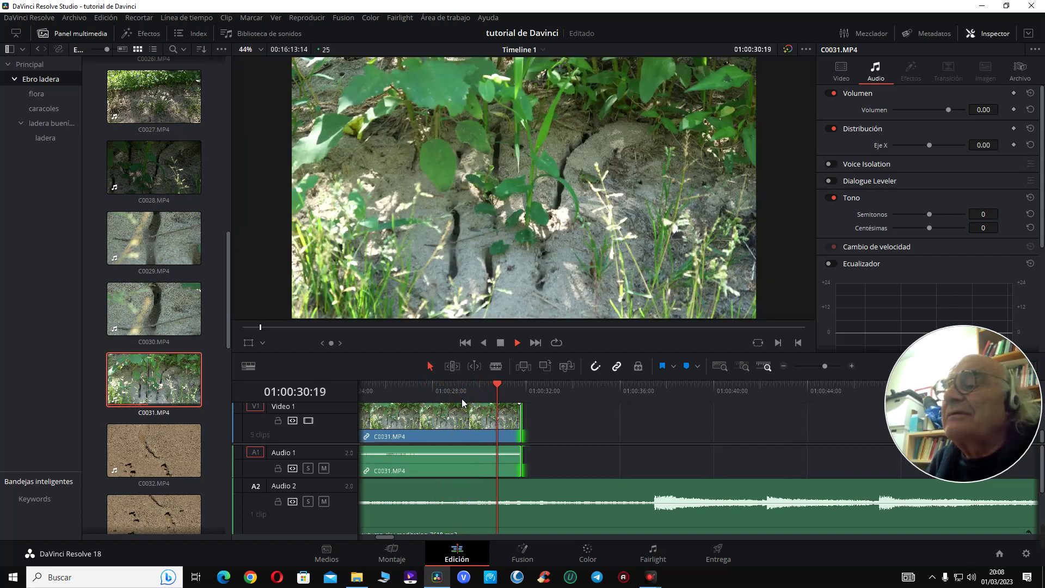
key(space)
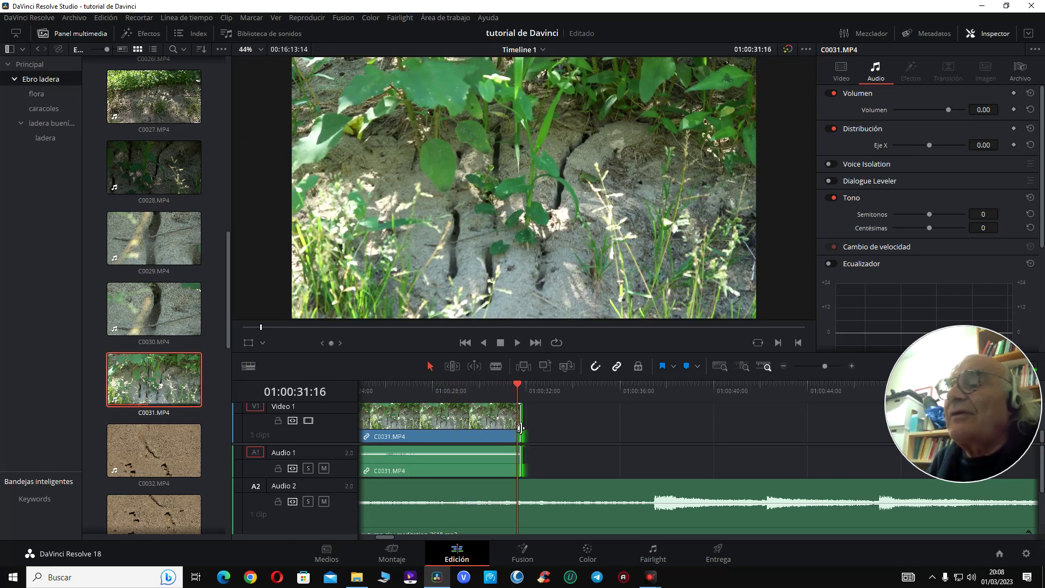
drag(526, 429, 593, 435)
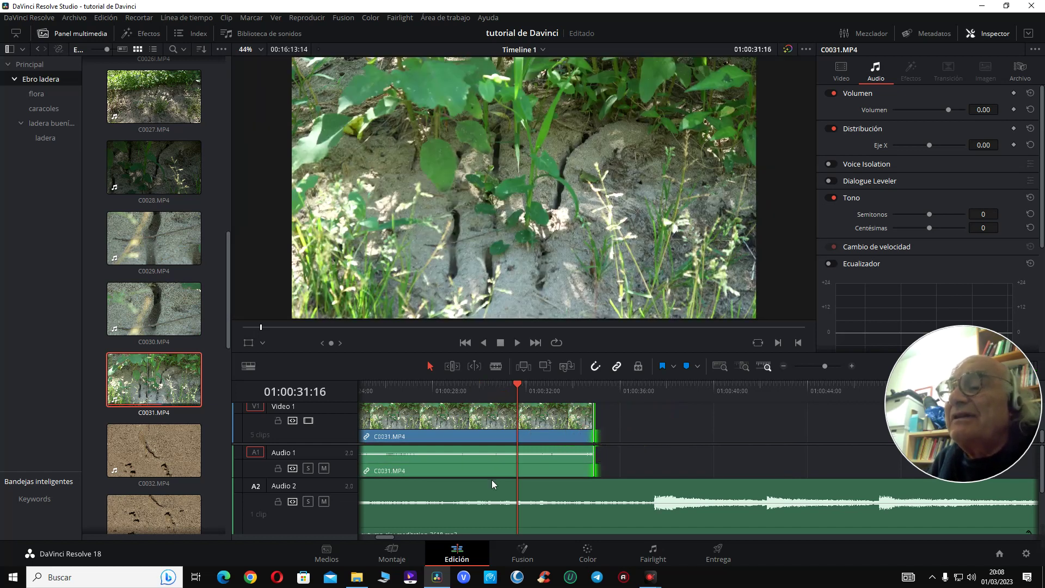
click(492, 475)
- Play back the extended C0031 clip around 01:00:27 to 01:00:31 to check where the narration ends
click(462, 387)
key(space)
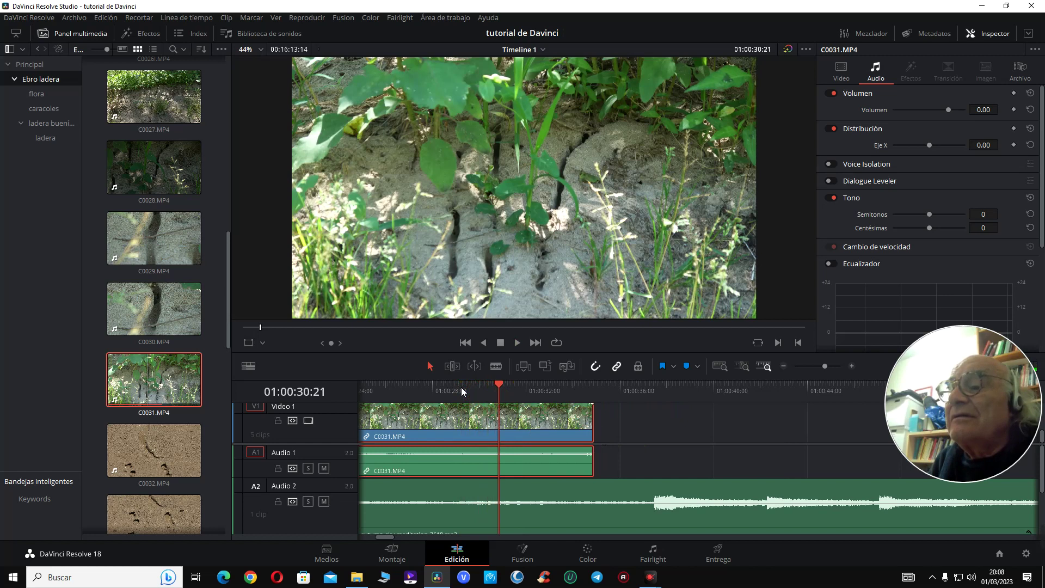
key(space)
key(j)
click(410, 391)
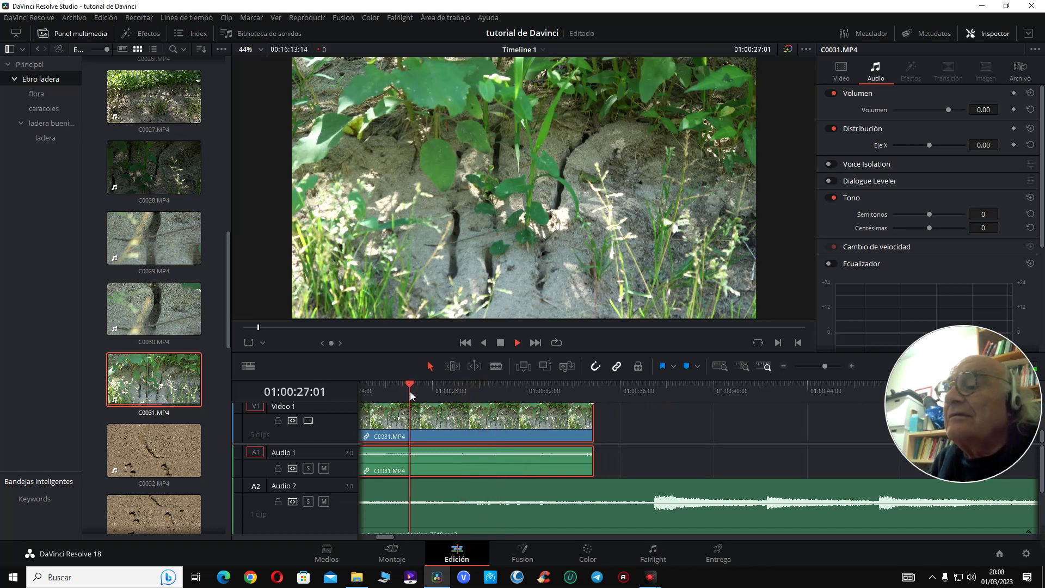
key(l)
key(l)
key(k)
key(l)
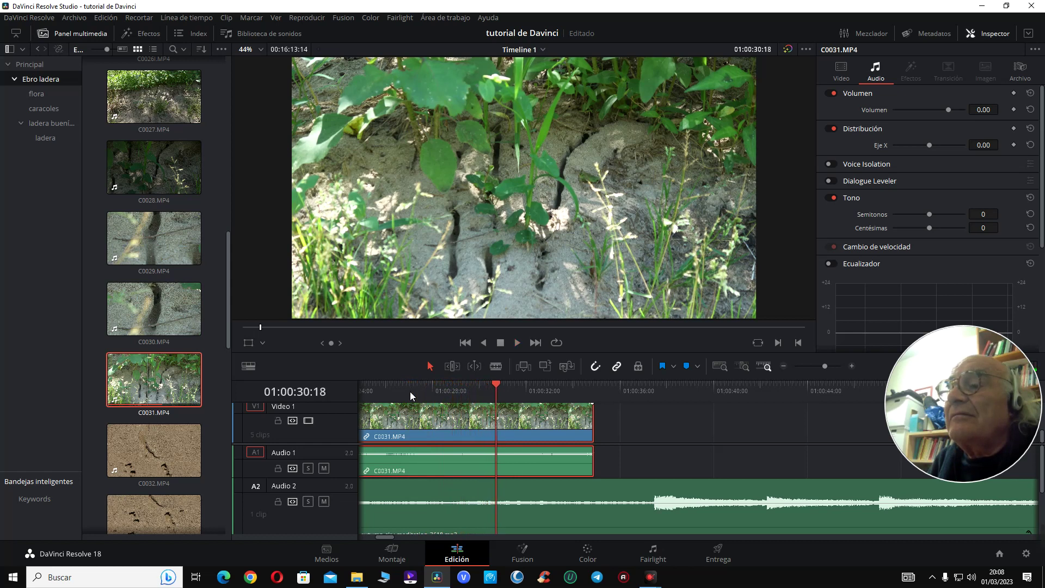
key(k)
click(665, 423)
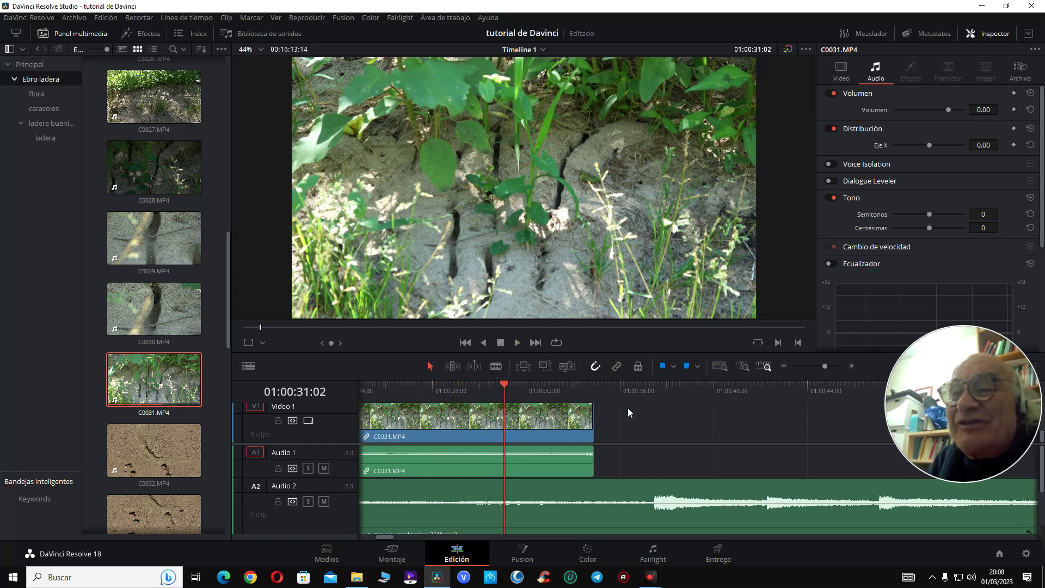
- Trim the end of C0031's video back to the playhead at 01:00:31:02, leaving its audio at full length
click(569, 423)
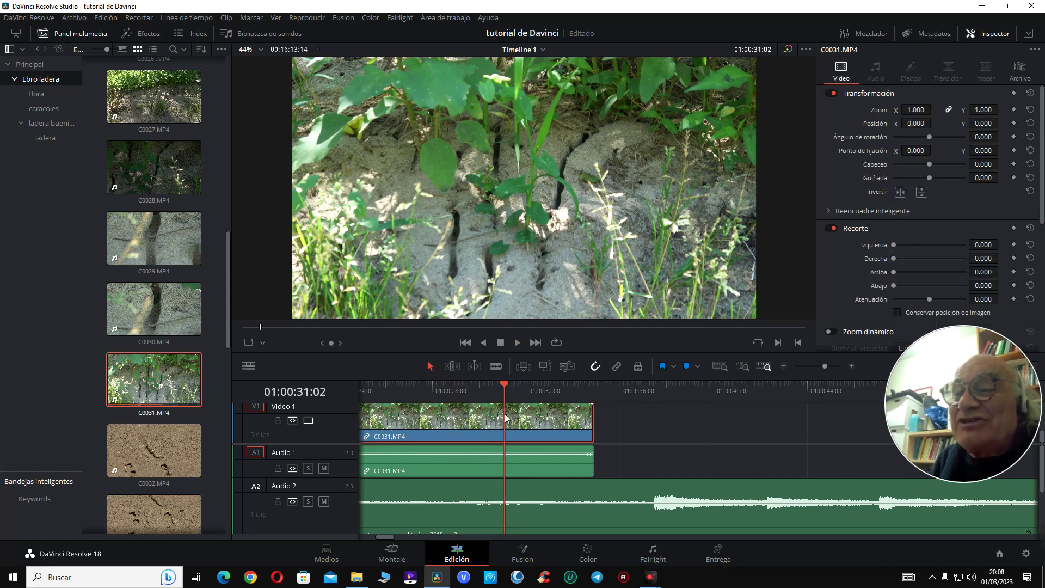
drag(600, 426, 511, 425)
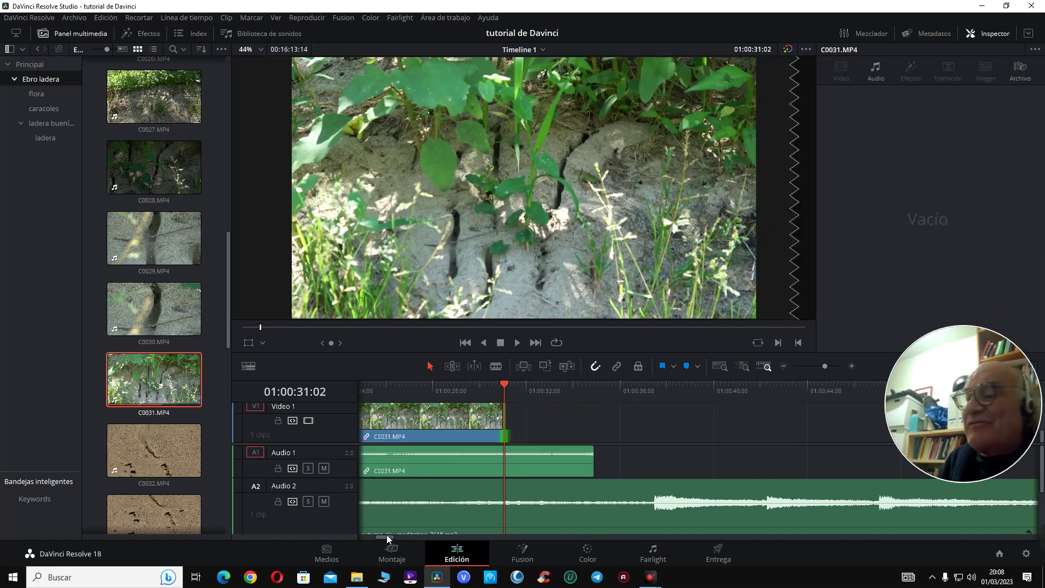
drag(386, 536, 383, 537)
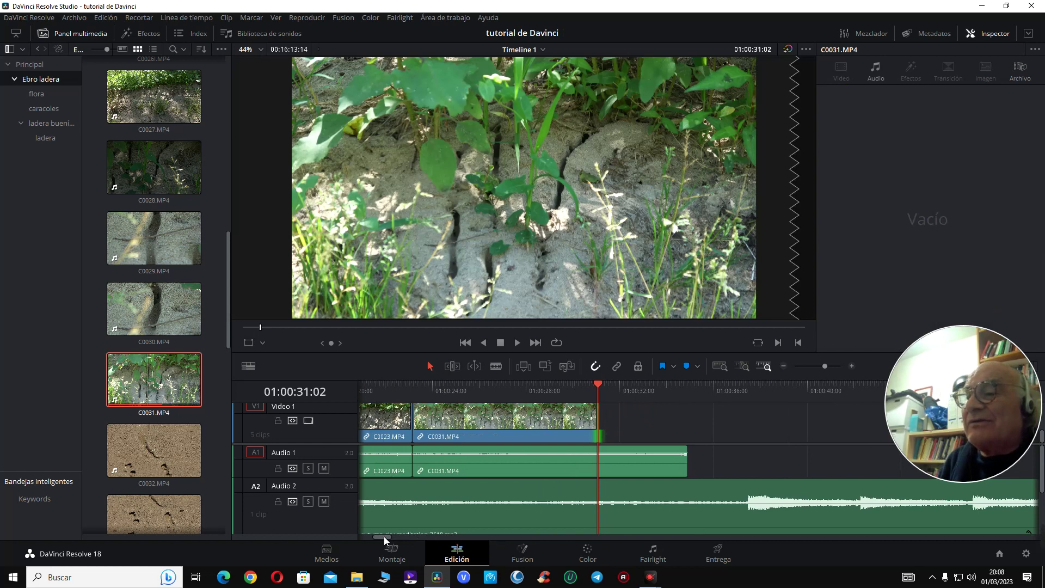
- Open C0034 from the media pool, preview it, and mark an in point at 12:11:50:04 and an out point at 12:11:55:15
scroll(156, 467, down, 2)
double_click(170, 459)
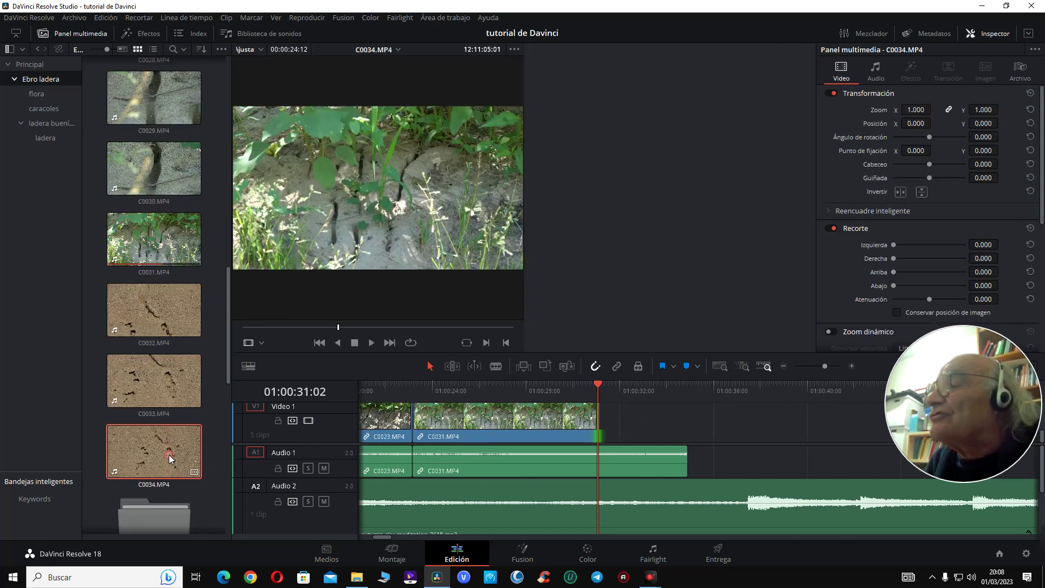
key(space)
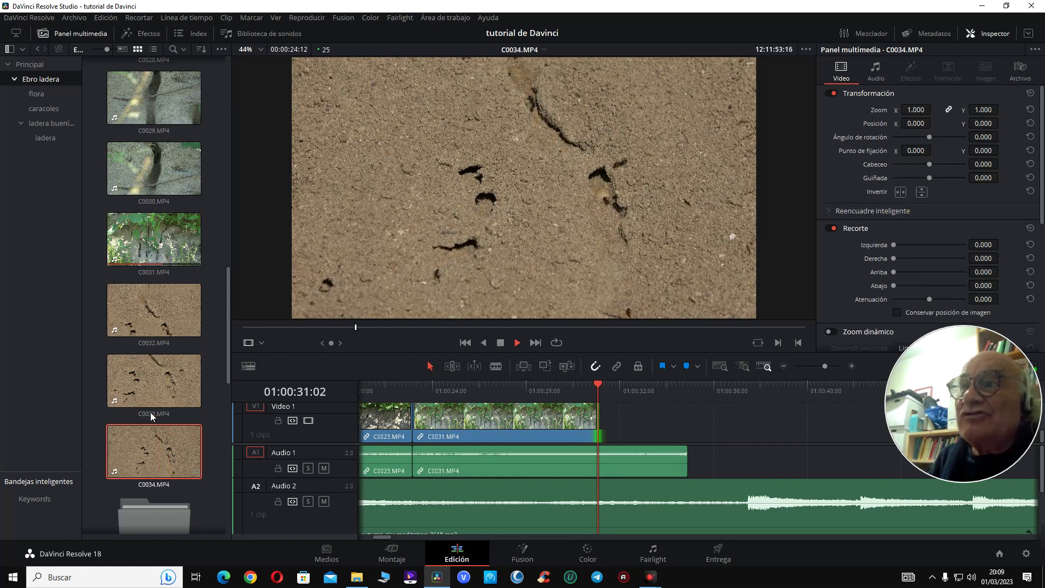
key(space)
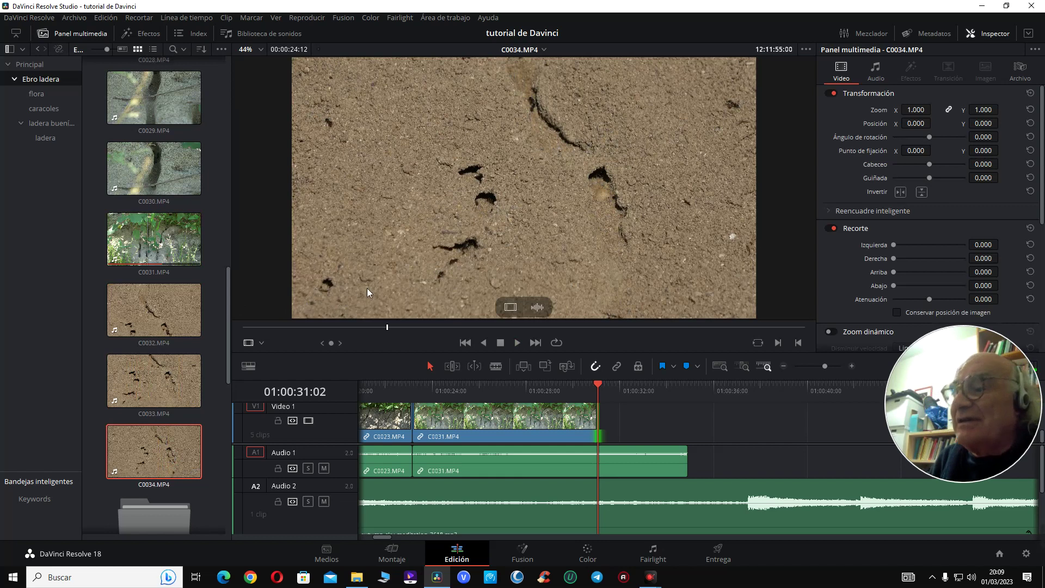
key(space)
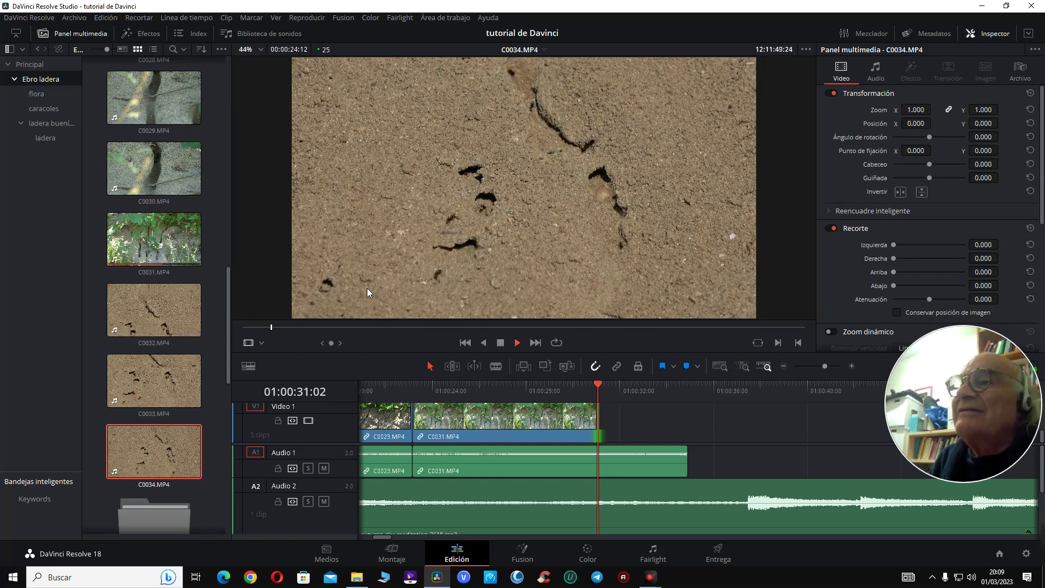
key(space)
key(i)
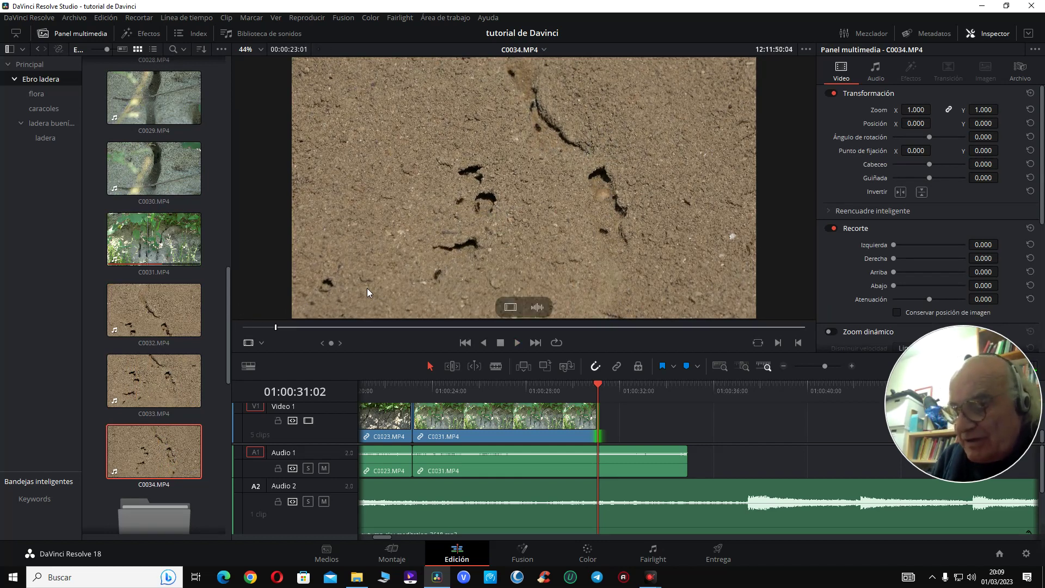
key(space)
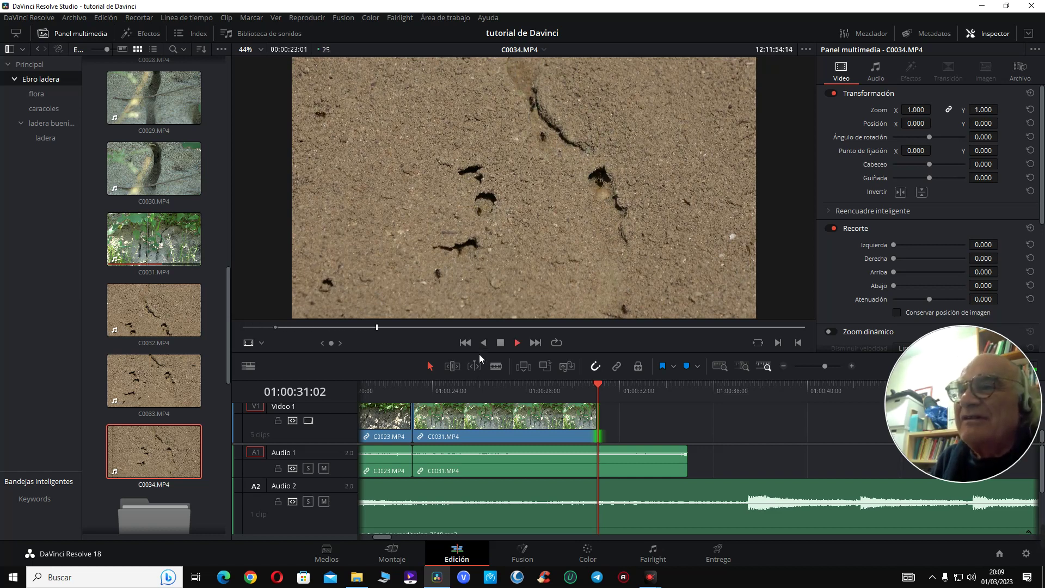
key(space)
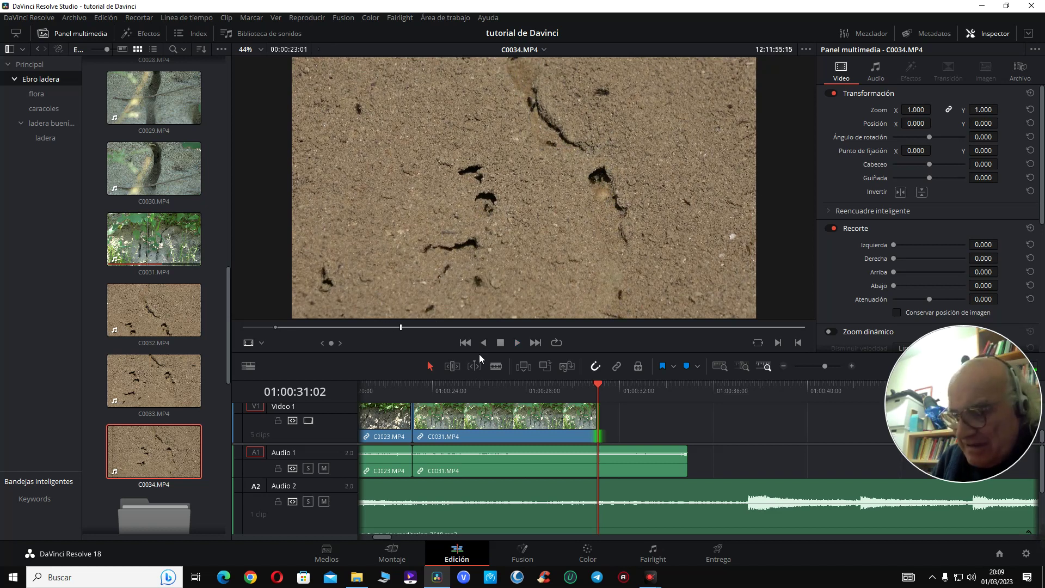
key(o)
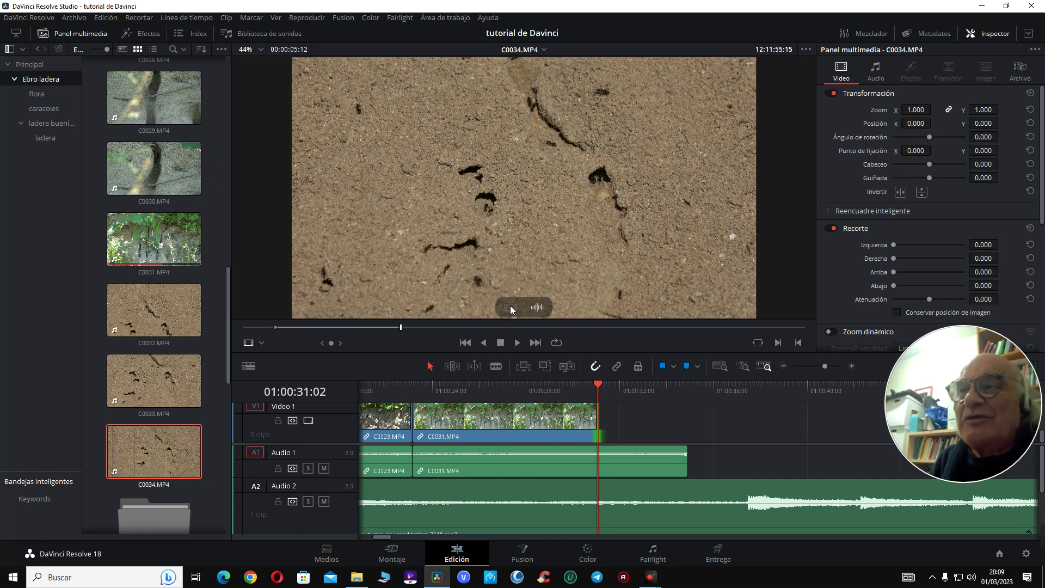
- Add only the picture of C0034's marked range to Video 1 directly after C0031 and play back across the cut
drag(510, 307, 622, 420)
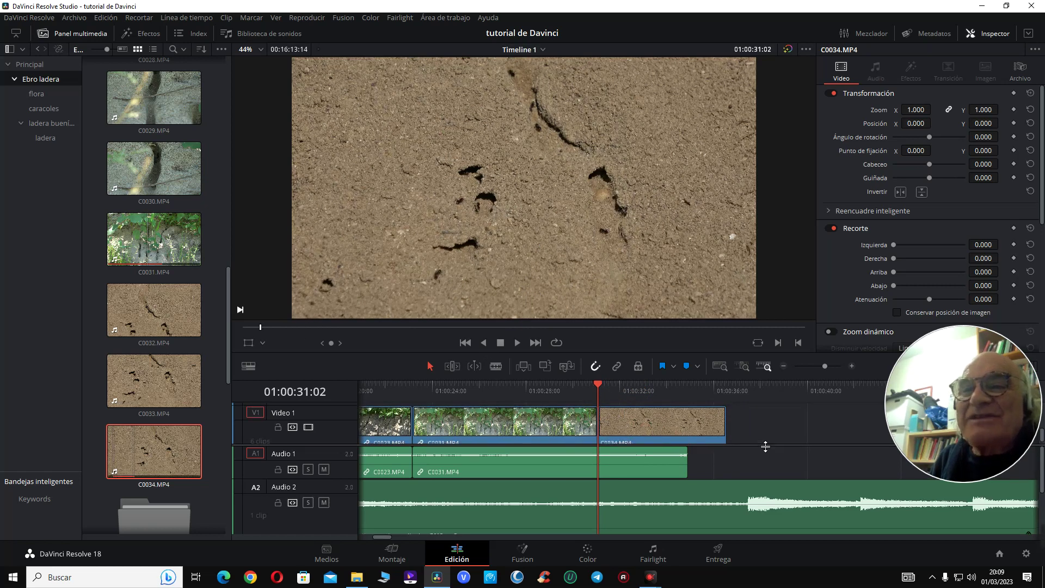
scroll(769, 450, down, 1)
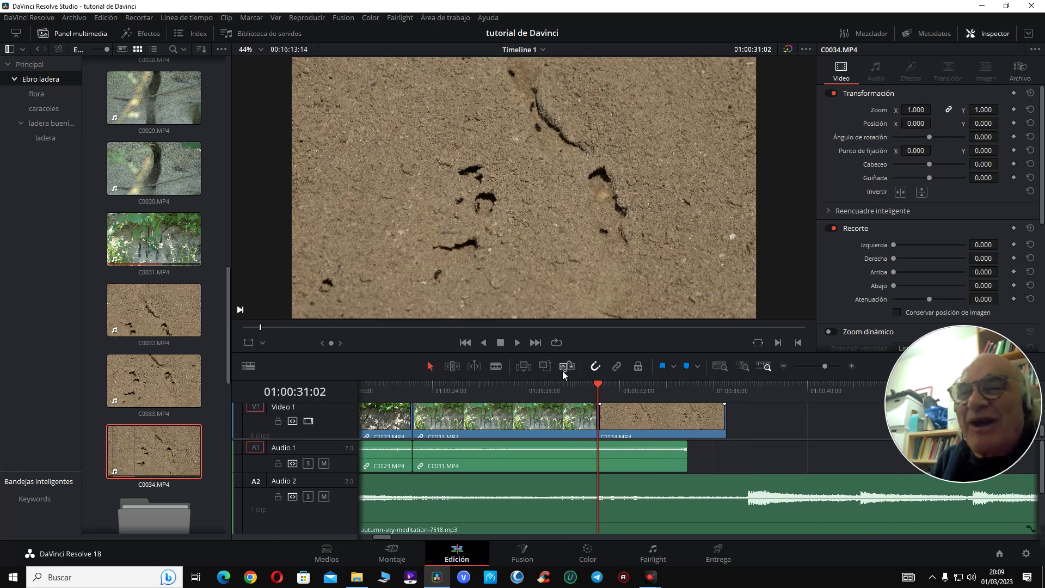
click(565, 384)
key(space)
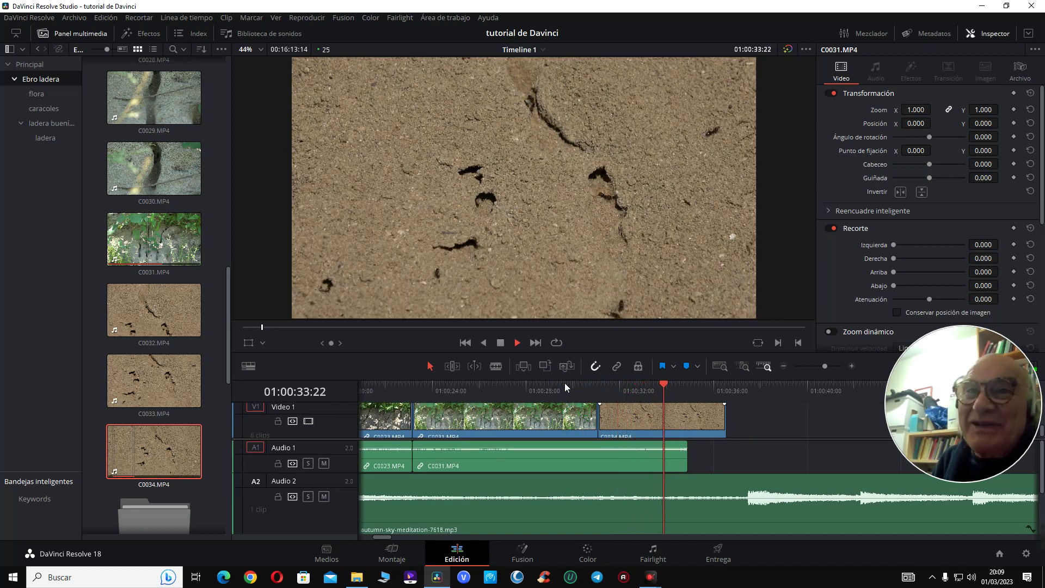
key(space)
- Extend C0031's audio to the end of the C0034 video and play back from C0031 through C0034
drag(687, 470, 728, 469)
click(579, 390)
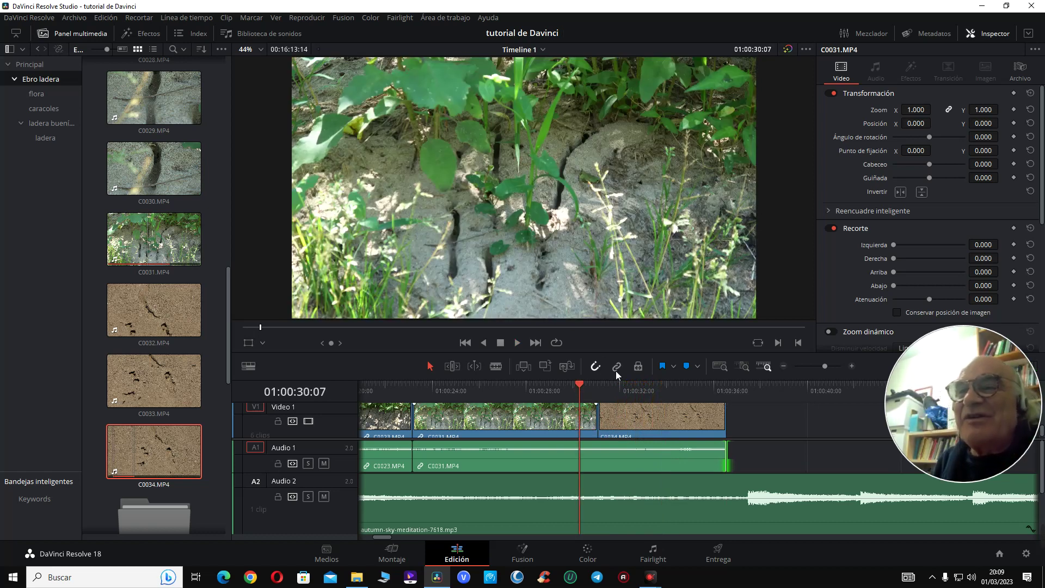
click(567, 387)
key(space)
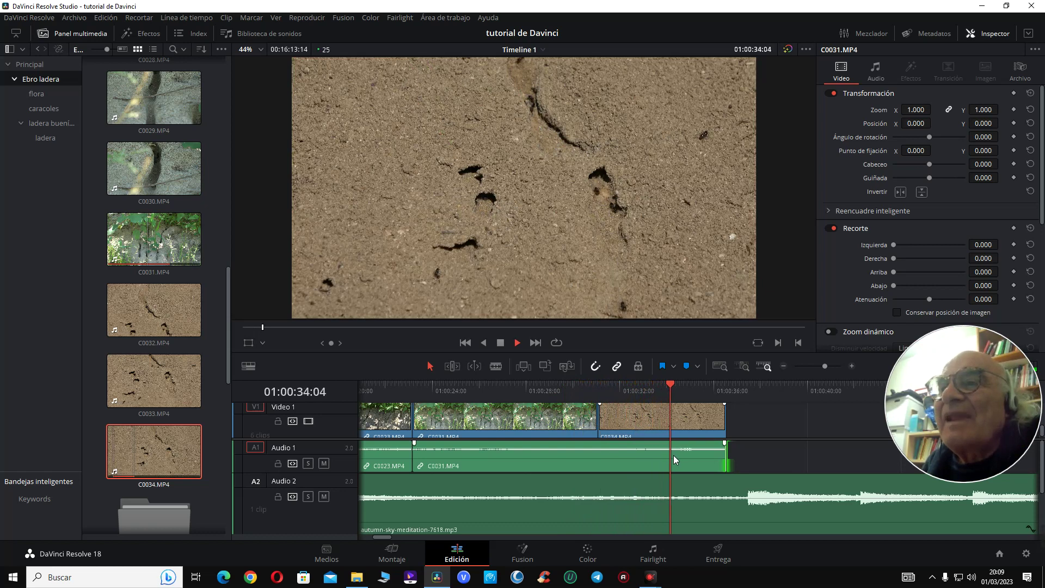
key(space)
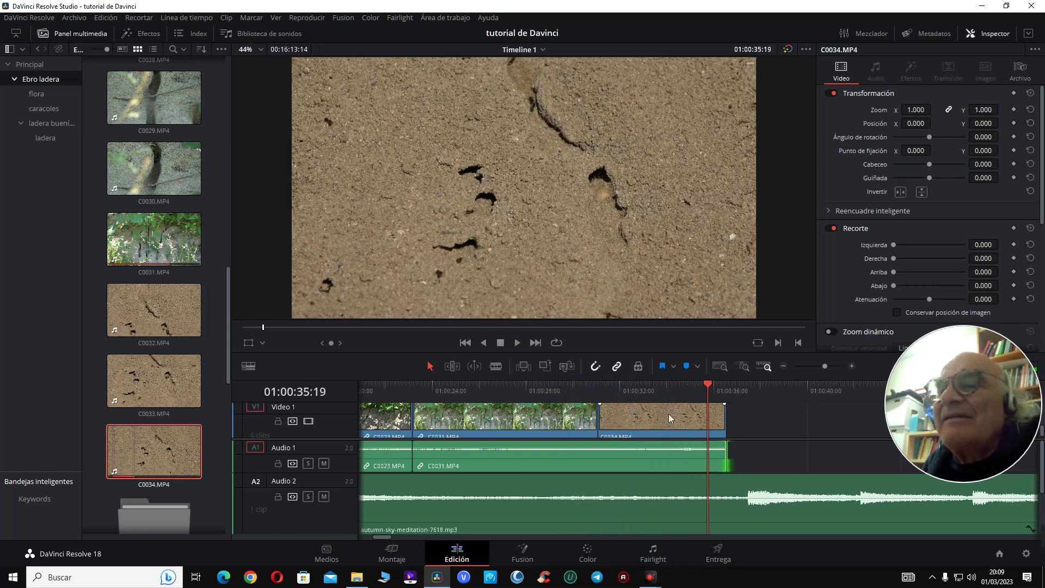
- Locate 01:00:34:12 by playback and trim the ends of C0031's audio and C0034's video to that point
click(652, 390)
key(space)
key(space)
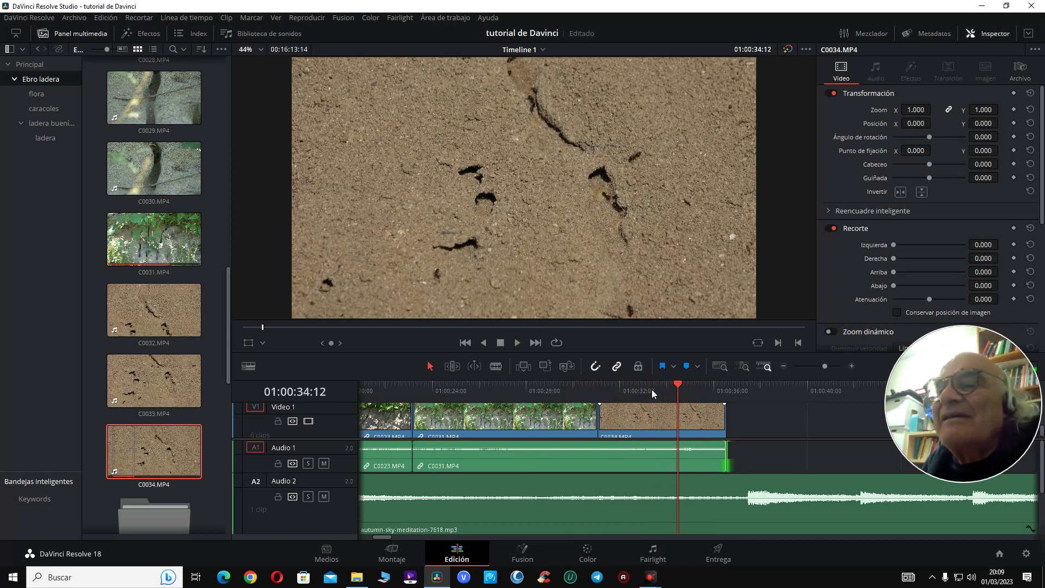
key(space)
key(space)
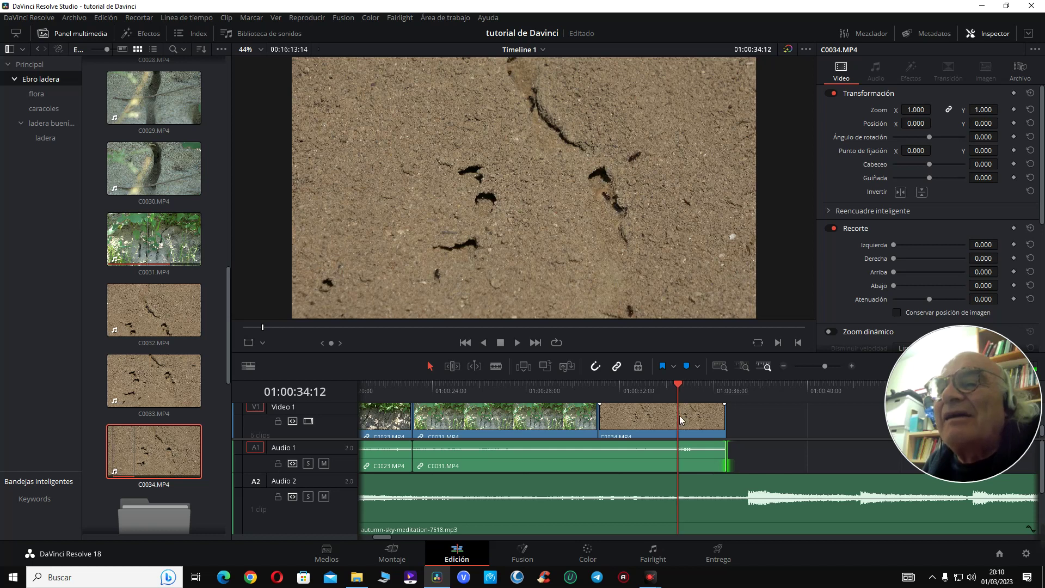
drag(732, 461, 684, 463)
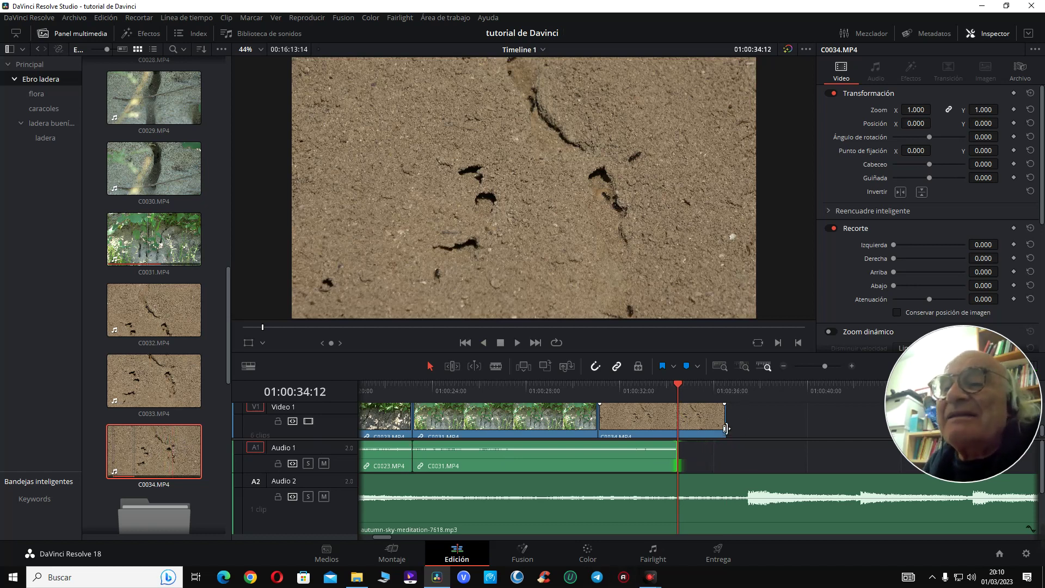
drag(729, 427, 676, 427)
- Play back from C0034 past its trimmed end to check the sound, and return the playhead to 01:00:33:22
click(626, 389)
key(space)
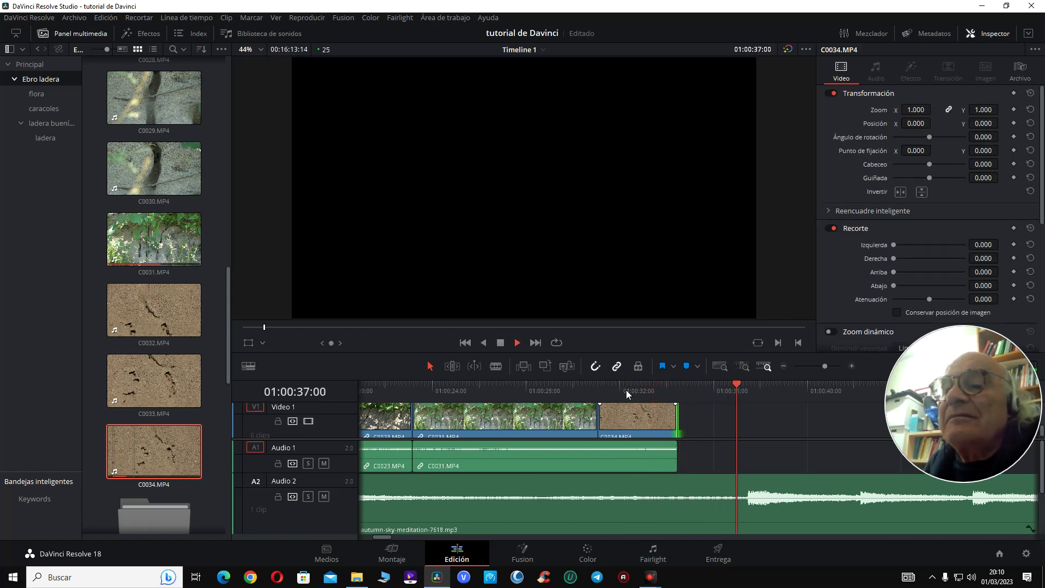
key(space)
click(664, 385)
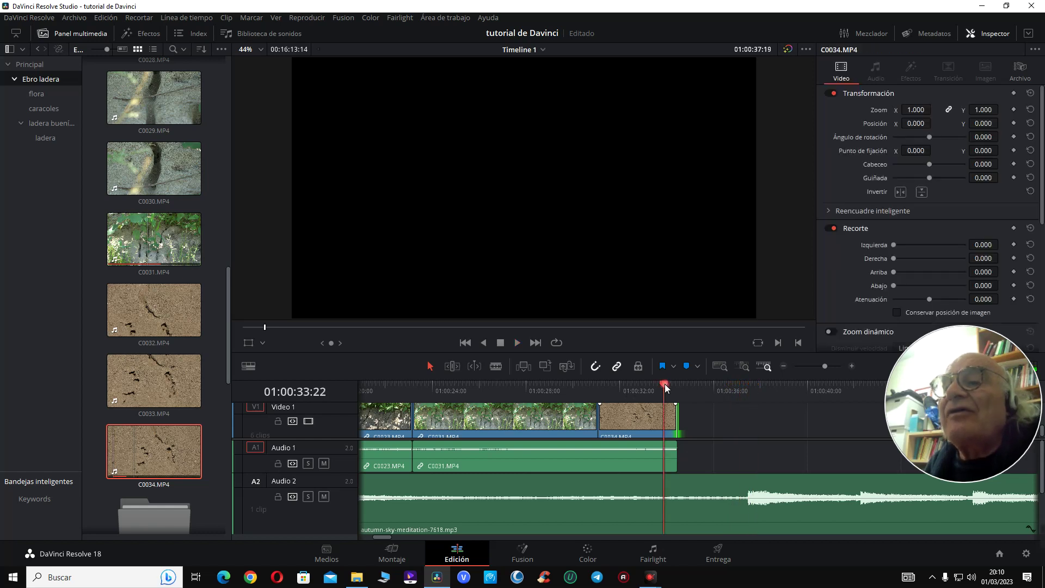
- Find the beetle clip C0018I in the media pool, preview it, and mark its in point at 12:07:42:06
scroll(170, 383, up, 3)
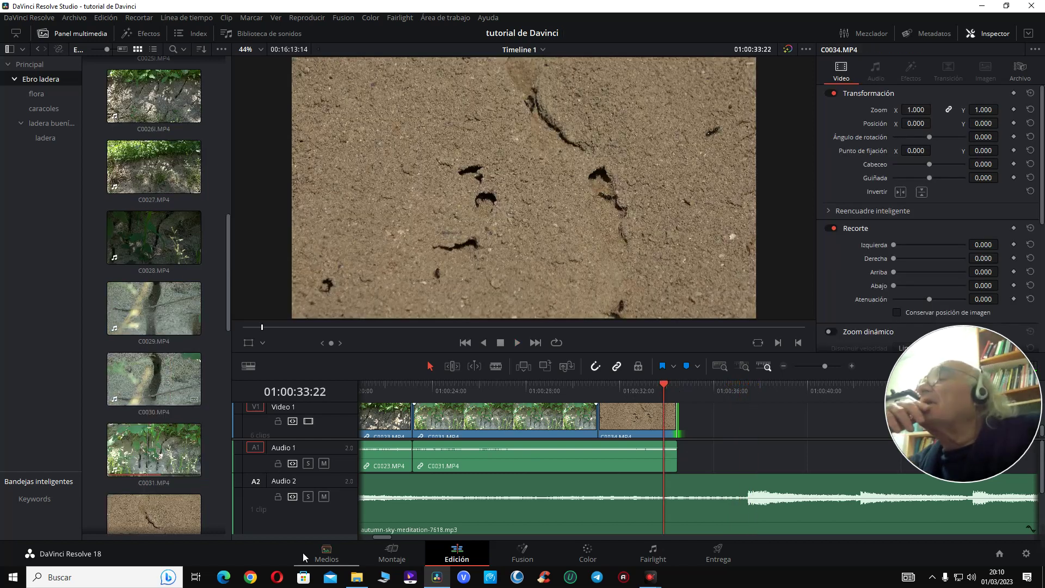
click(183, 236)
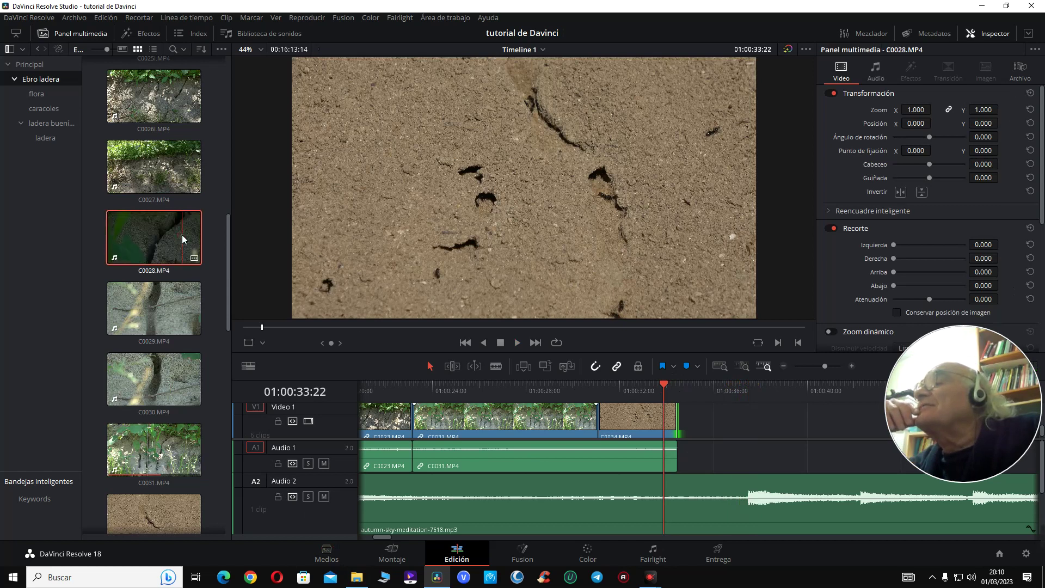
scroll(182, 198, up, 10)
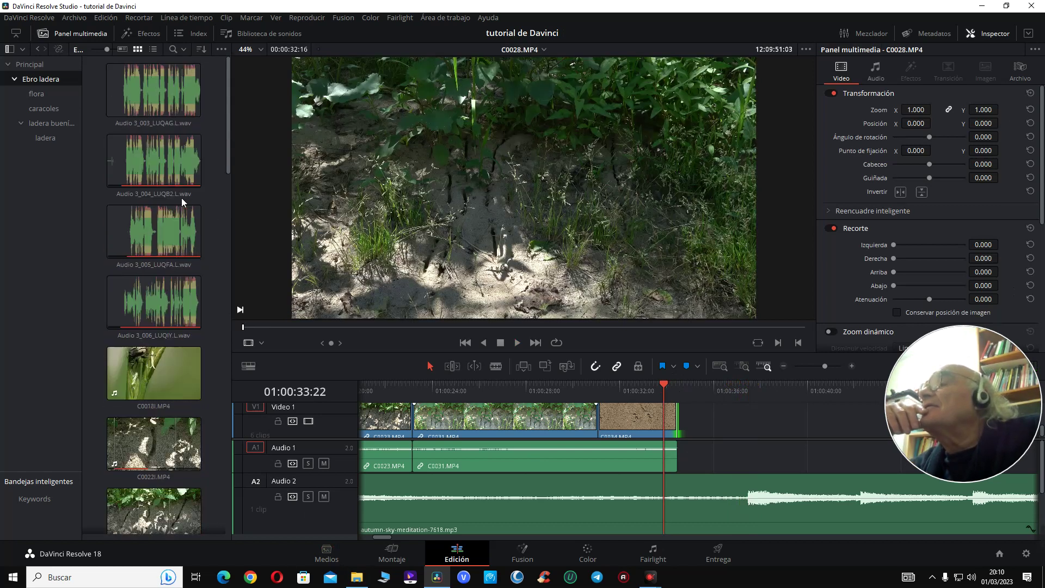
click(164, 374)
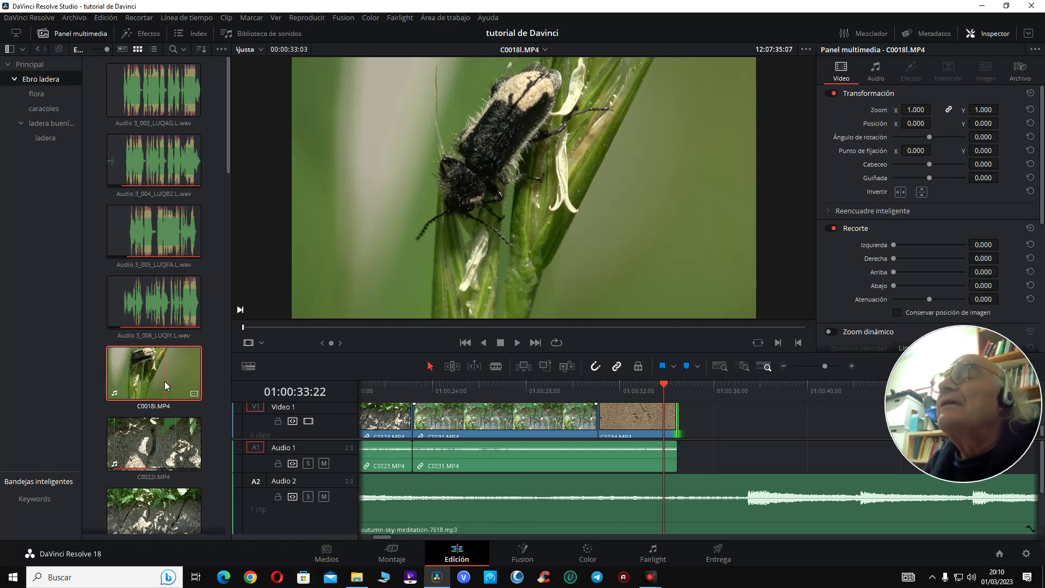
key(space)
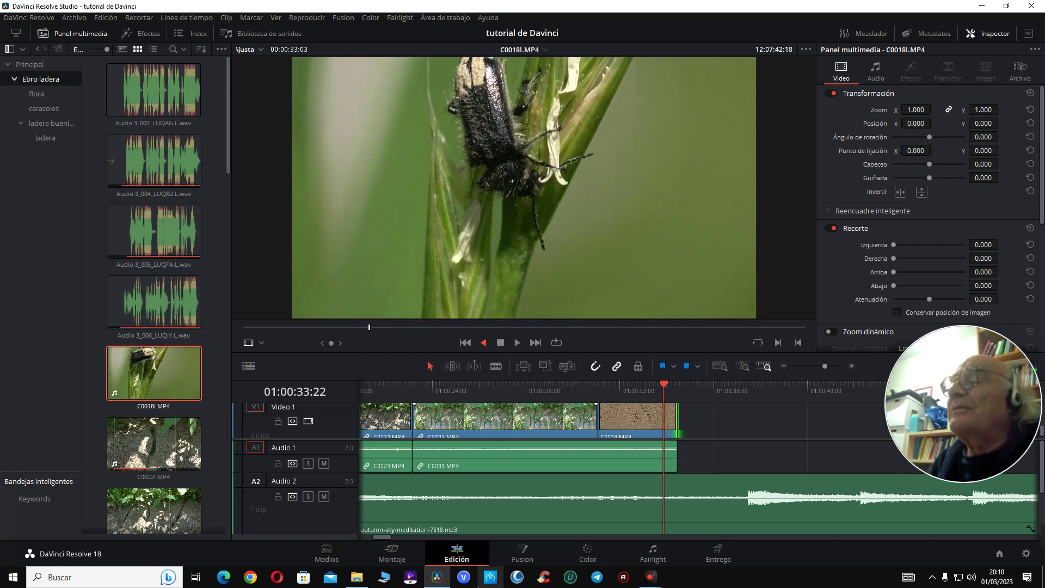
key(space)
key(i)
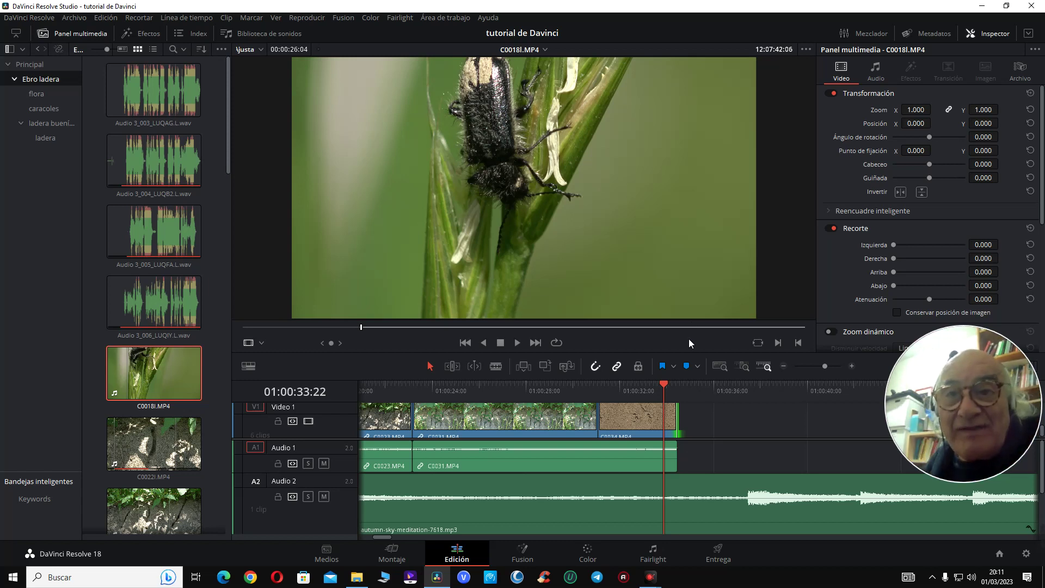
- Play back the timeline across the cut from C0031 to C0034, from 01:00:30:13 to 01:00:31:07
click(586, 381)
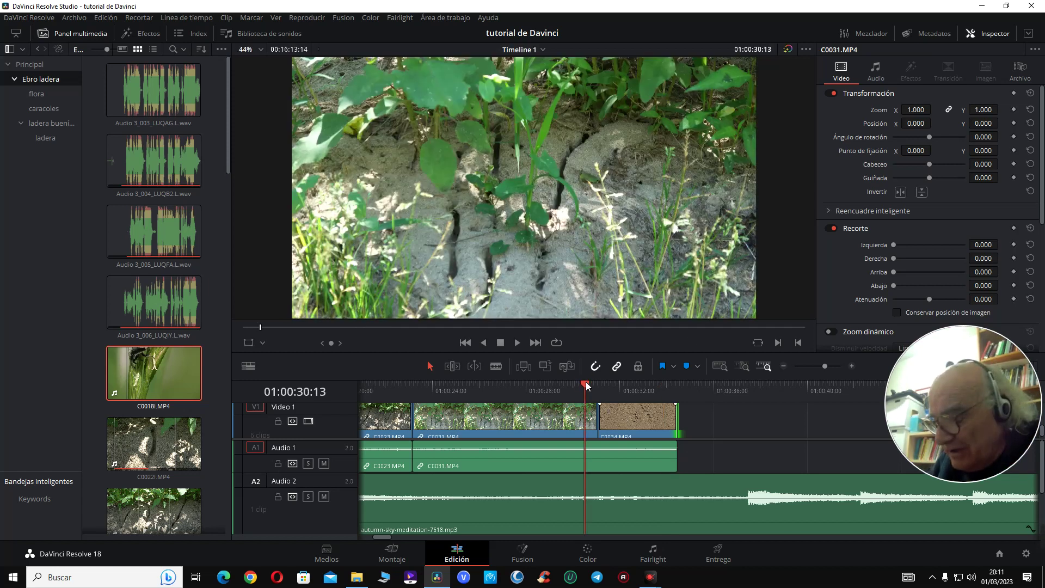
key(space)
key(space)
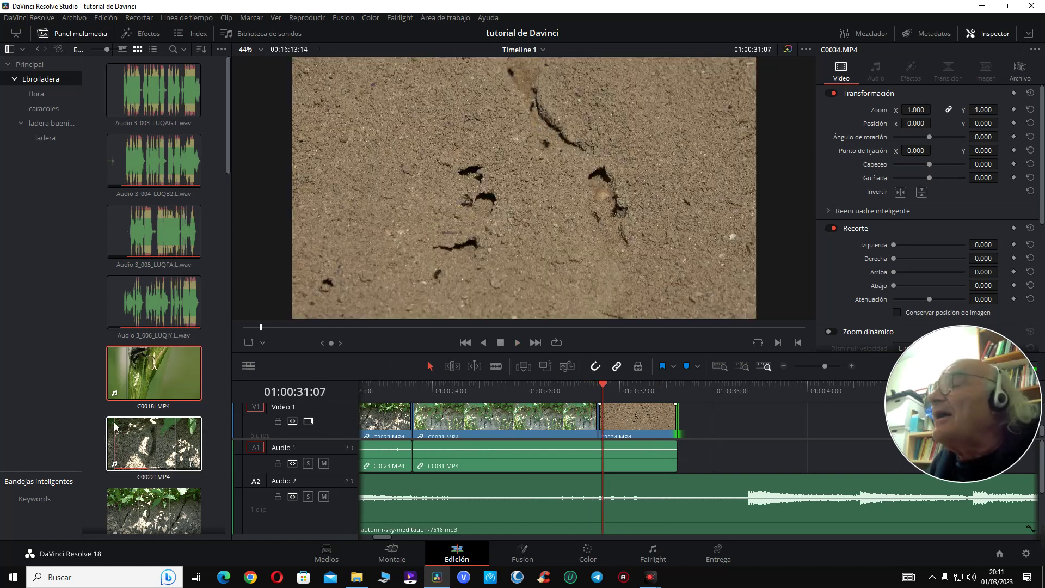
- Reopen C0018I in the viewer, play on from its in point, and mark the out point at 12:07:50:19
click(137, 388)
double_click(137, 388)
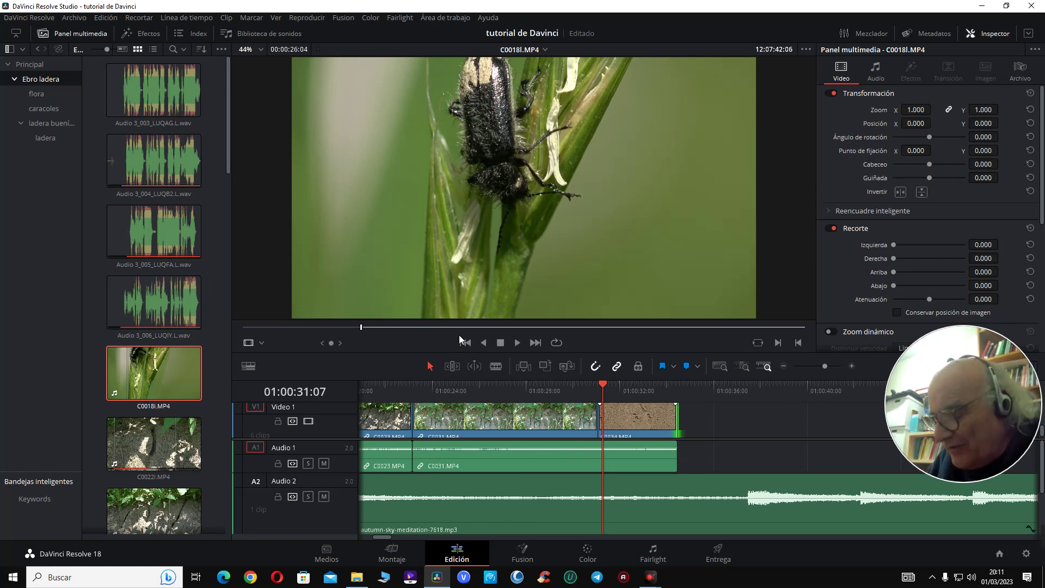
click(516, 348)
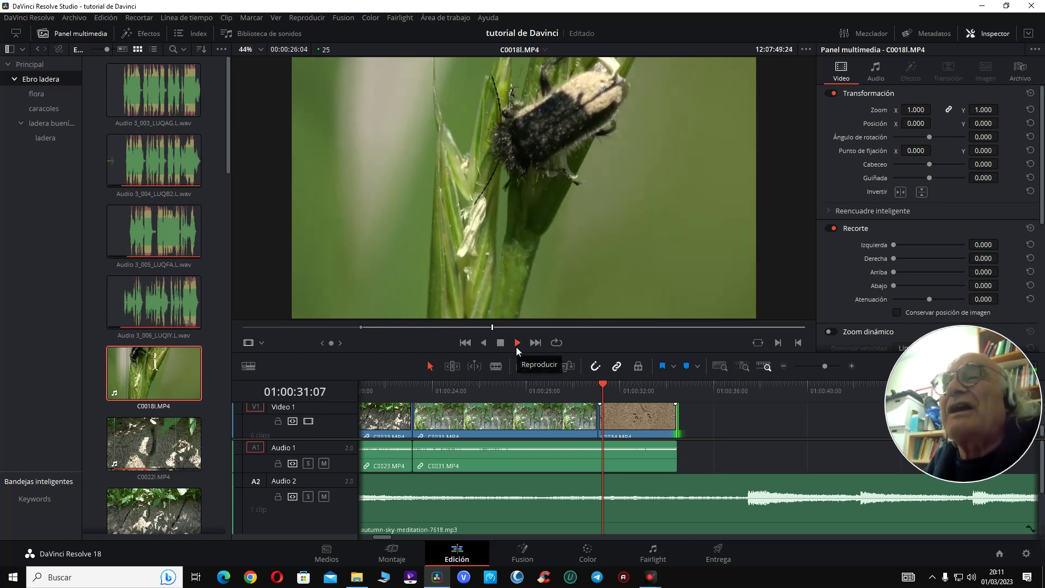
click(516, 344)
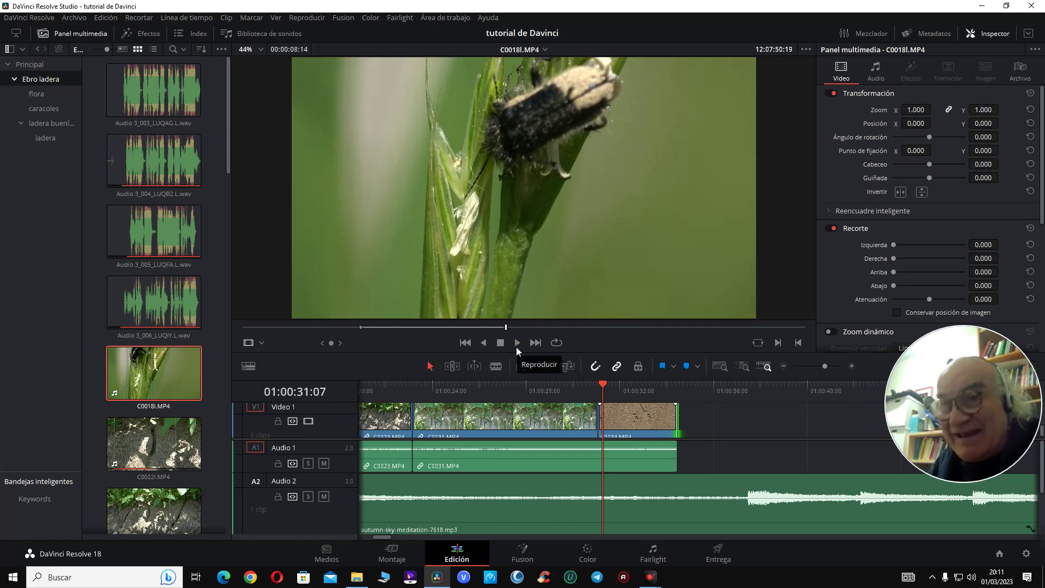
mouse_move(535, 309)
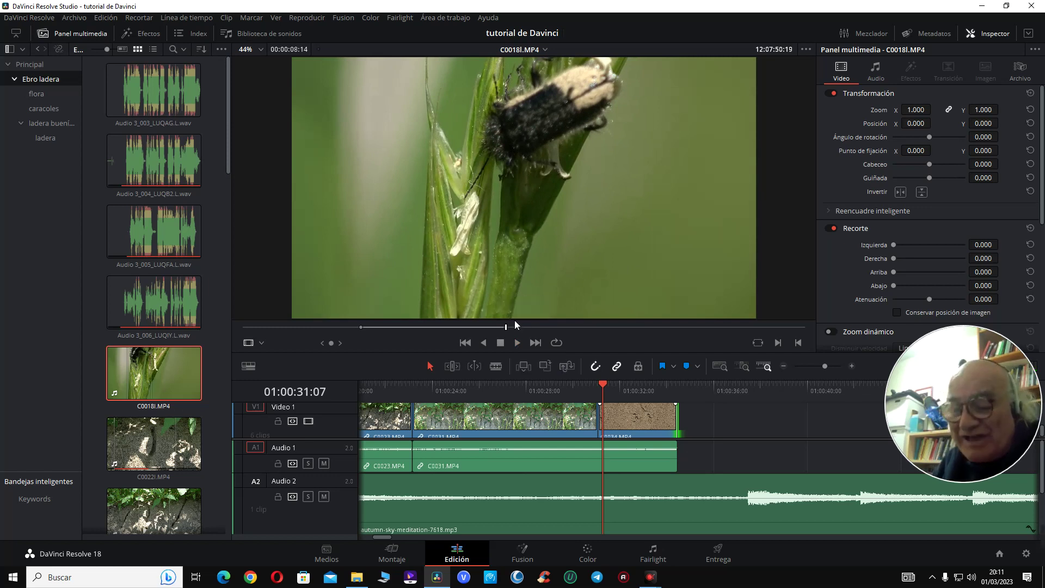
mouse_move(512, 282)
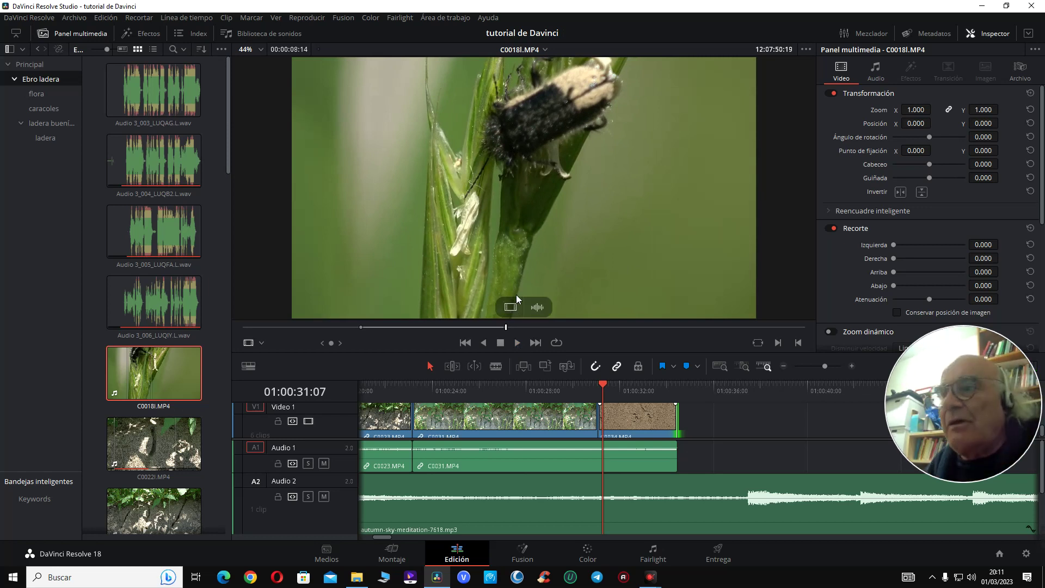
- Add only the video of C0018I to Video 1 directly after C0034 and shorten its end to about 01:00:38:14
drag(515, 308, 686, 426)
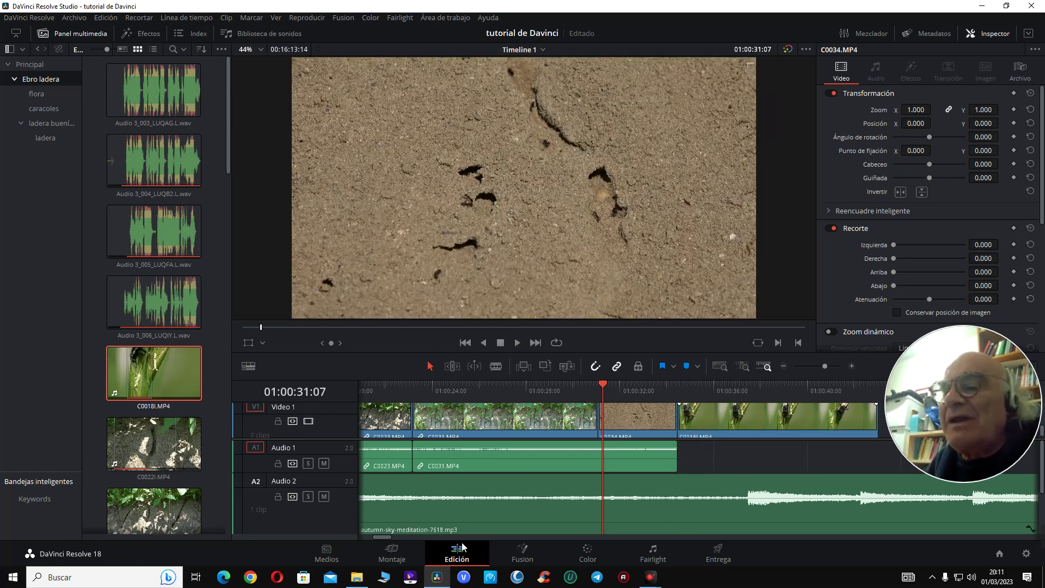
drag(384, 539, 387, 537)
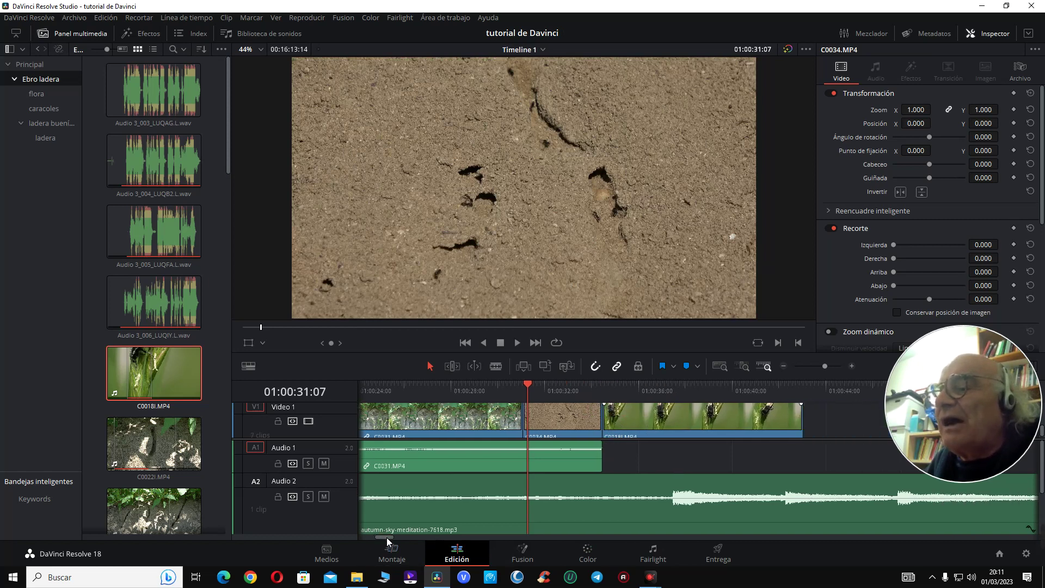
drag(802, 419, 696, 436)
- Trim the end of C0018I to 01:00:37:11, where the music on Audio 2 swells
click(665, 381)
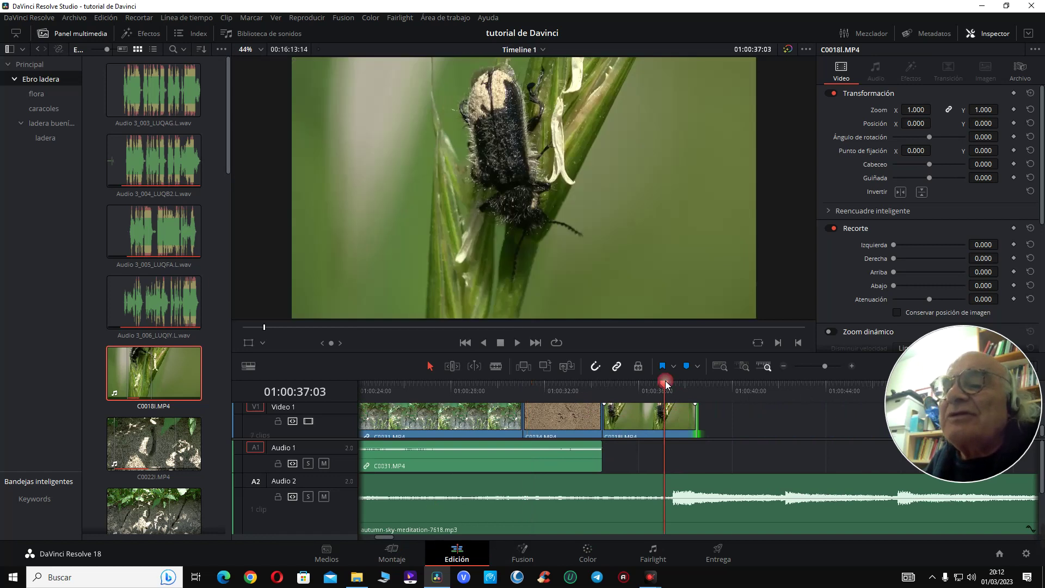
click(667, 384)
key(Right)
key(Right)
key(Right)
key(Right)
key(Right)
key(Right)
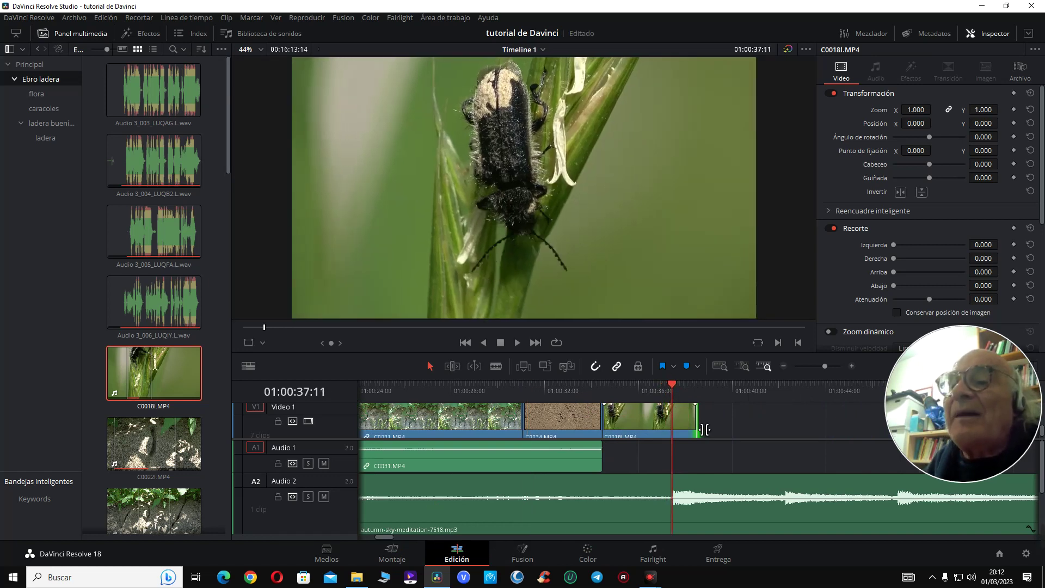
drag(699, 428, 682, 431)
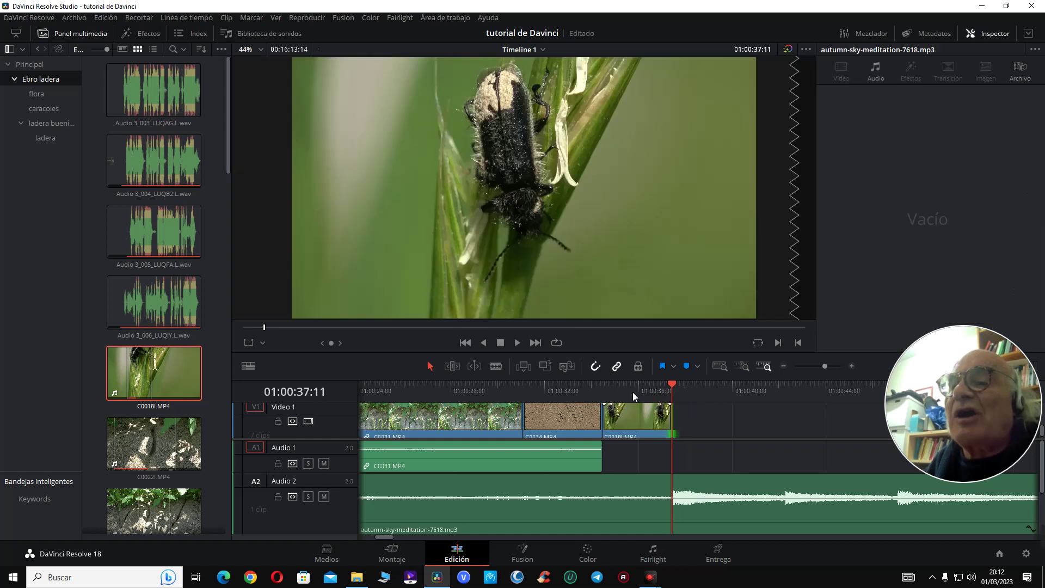
- Extend C0031's linked audio and video so the audio ends with C0018I, and play back from 01:00:33:03
click(586, 387)
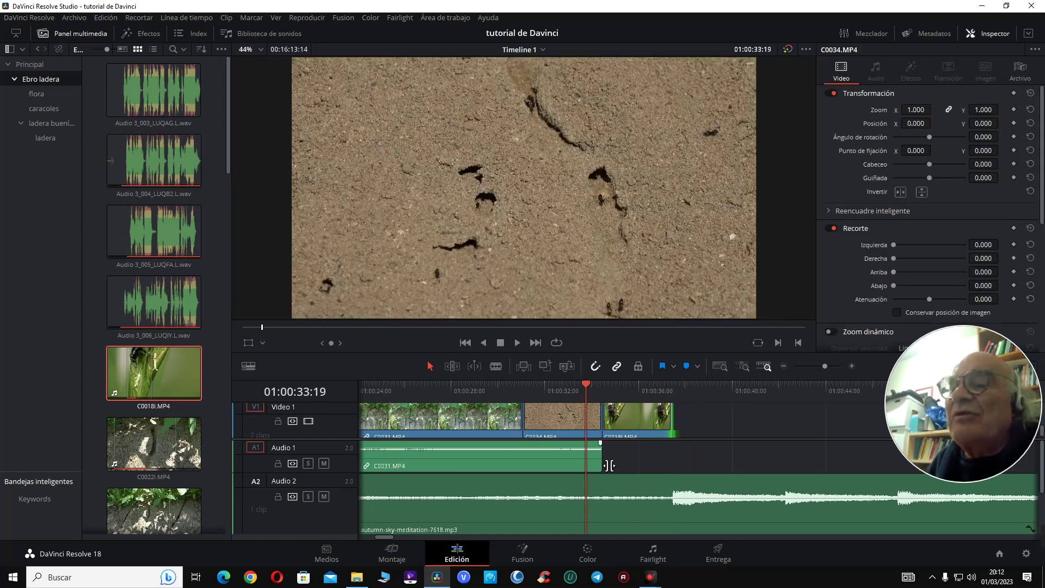
drag(606, 460, 674, 458)
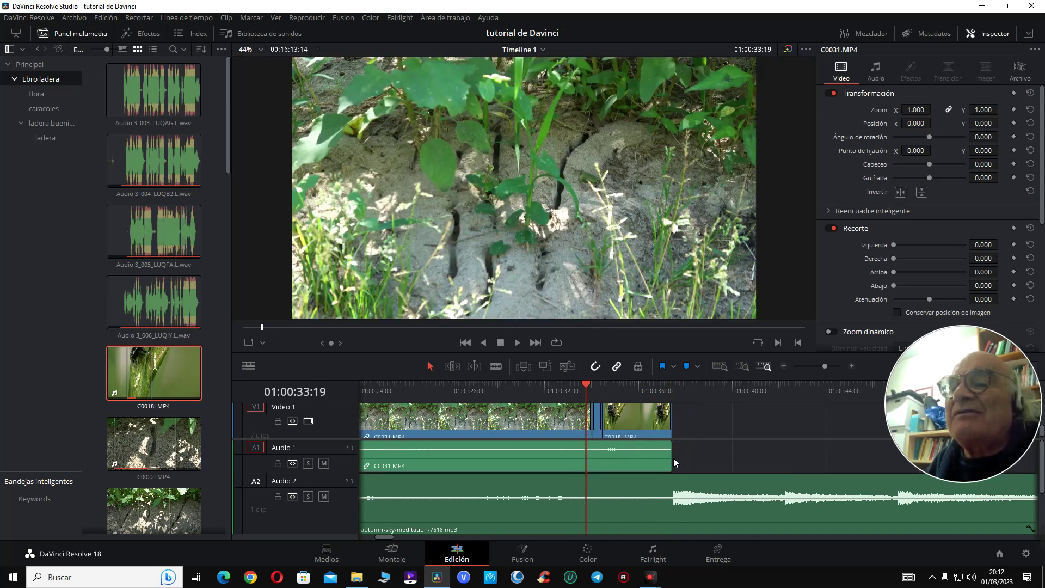
click(570, 387)
key(space)
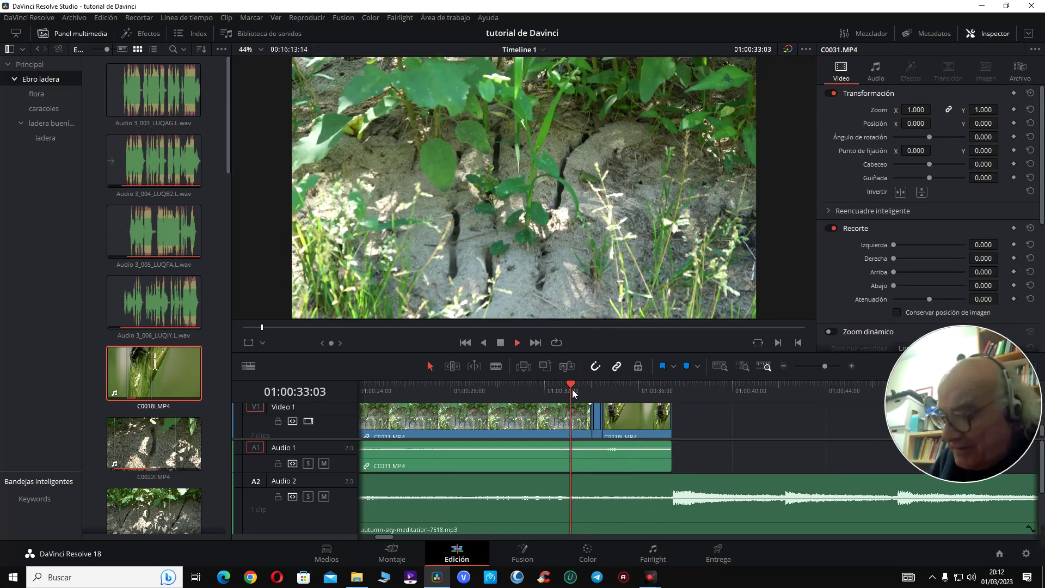
key(space)
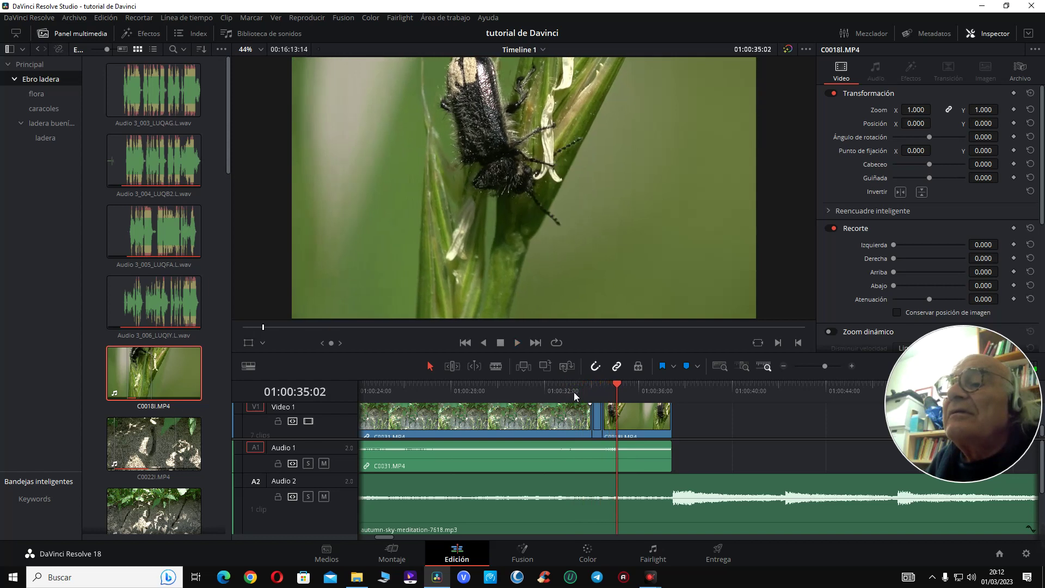
- Play back from 01:00:33:09 and move C0018I further along Video 1 until it starts at the end of C0031's audio
click(597, 417)
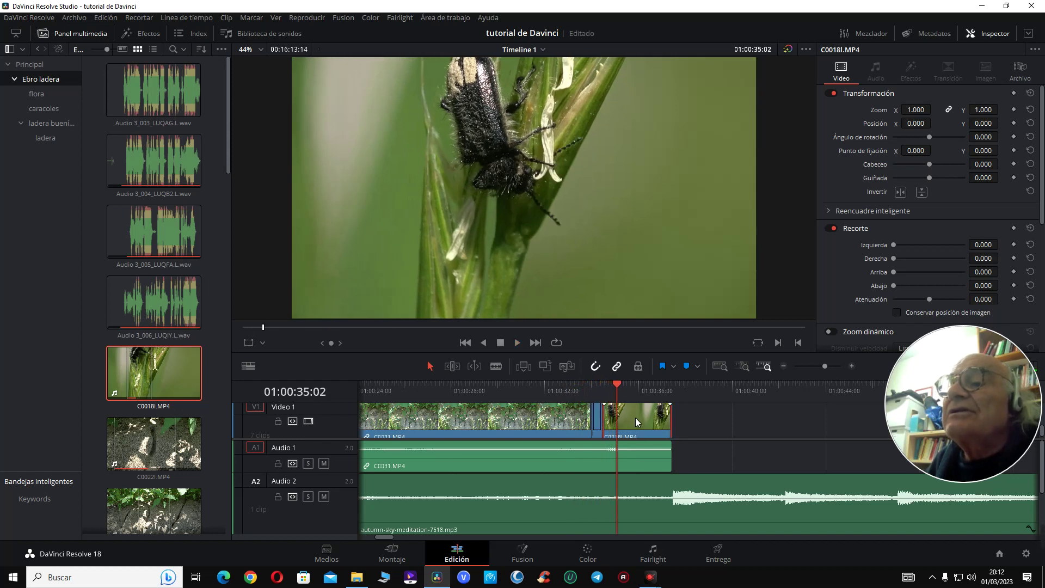
drag(636, 417, 659, 419)
click(577, 389)
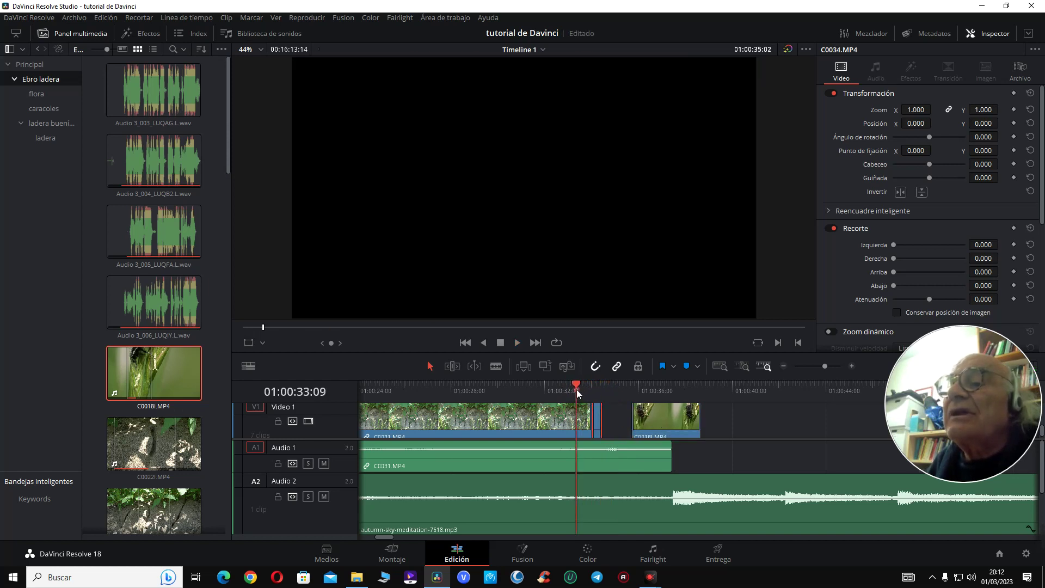
key(space)
key(space)
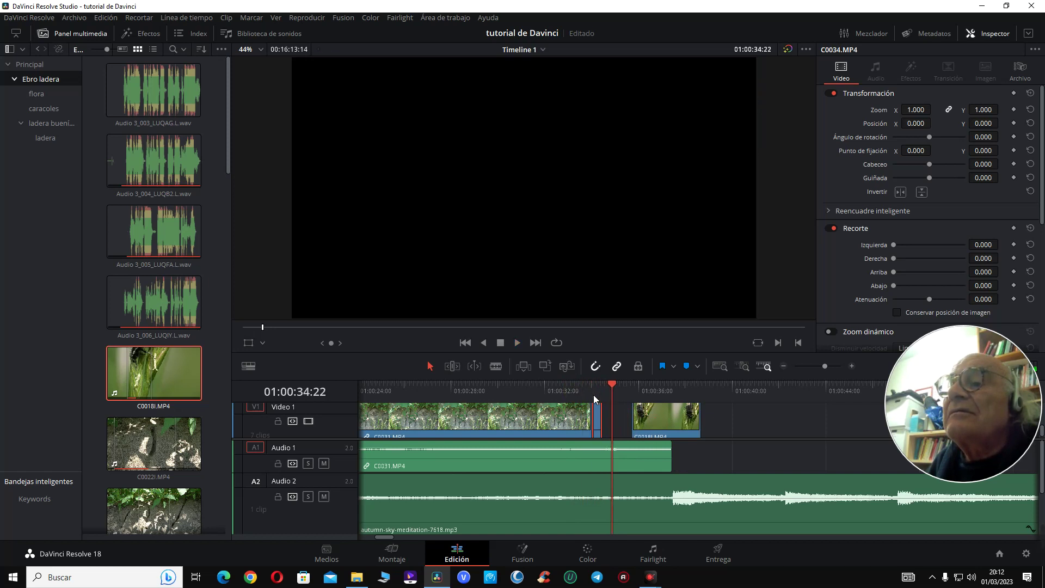
drag(671, 411, 712, 413)
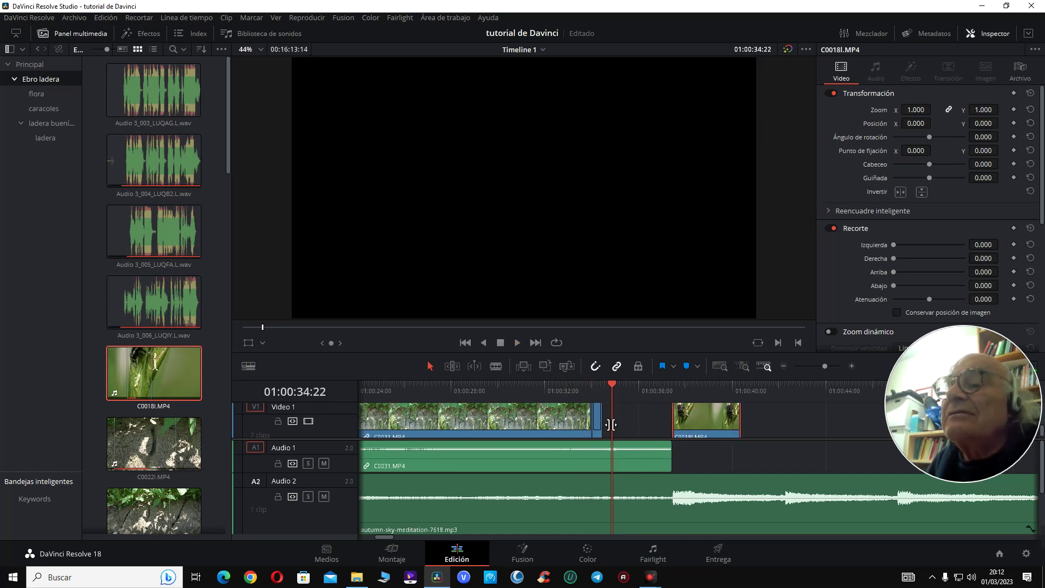
- Extend the end of C0034 into the gap before C0018I, to about 01:00:35:10
click(600, 419)
click(592, 388)
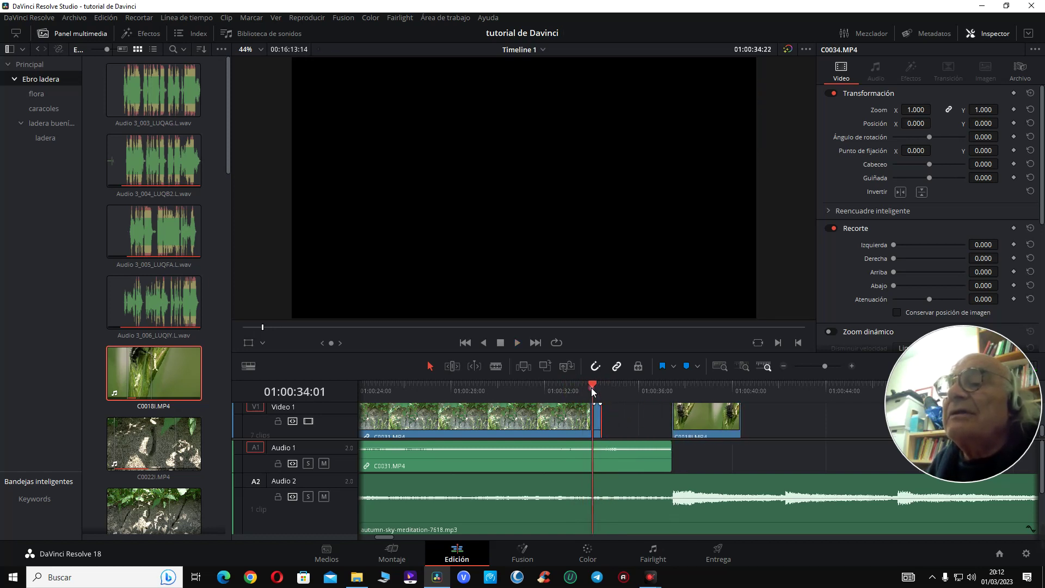
click(591, 411)
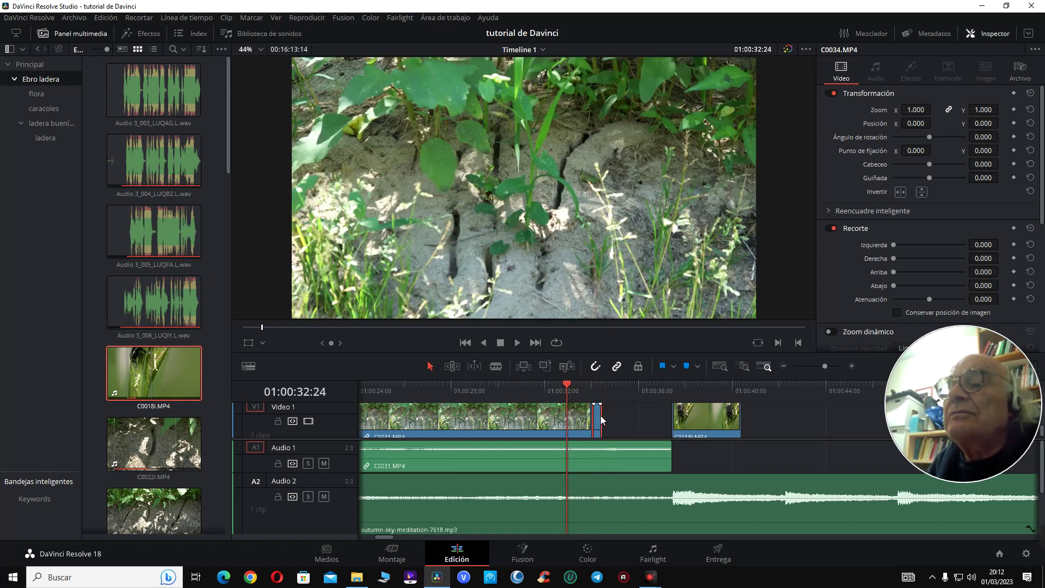
click(596, 388)
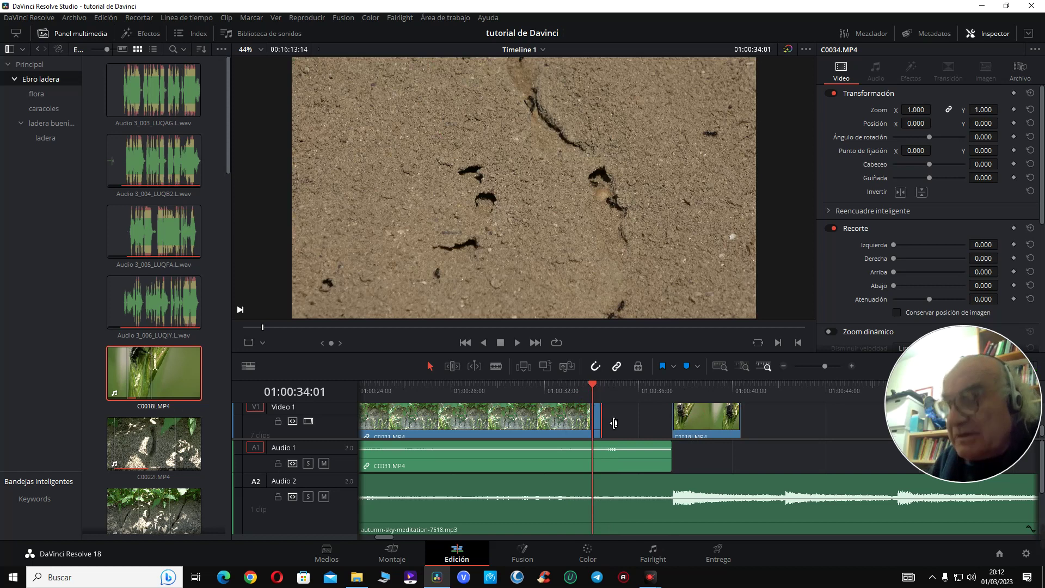
scroll(614, 423, up, 3)
click(642, 420)
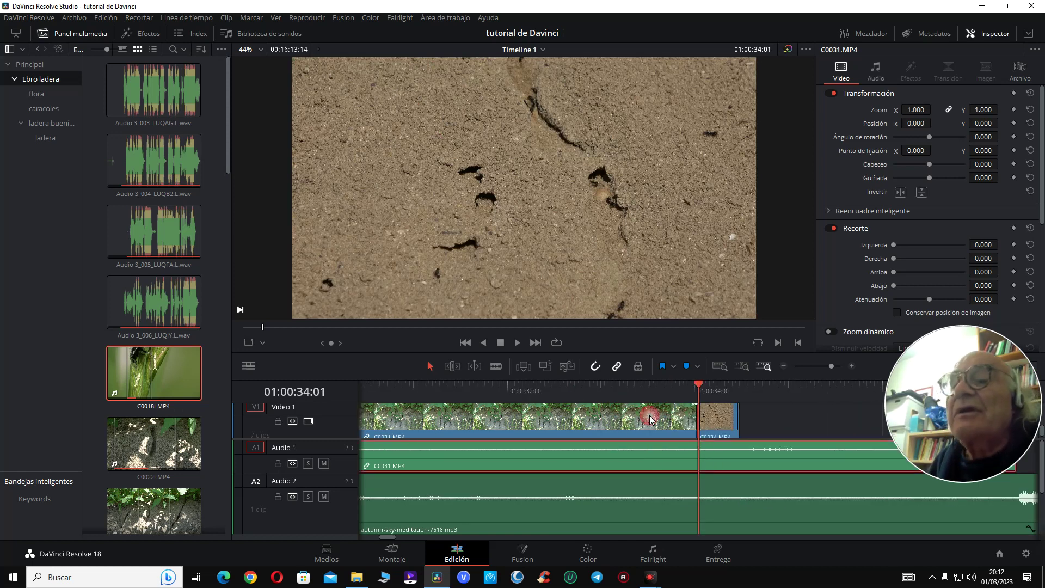
drag(735, 425, 757, 426)
scroll(707, 434, down, 3)
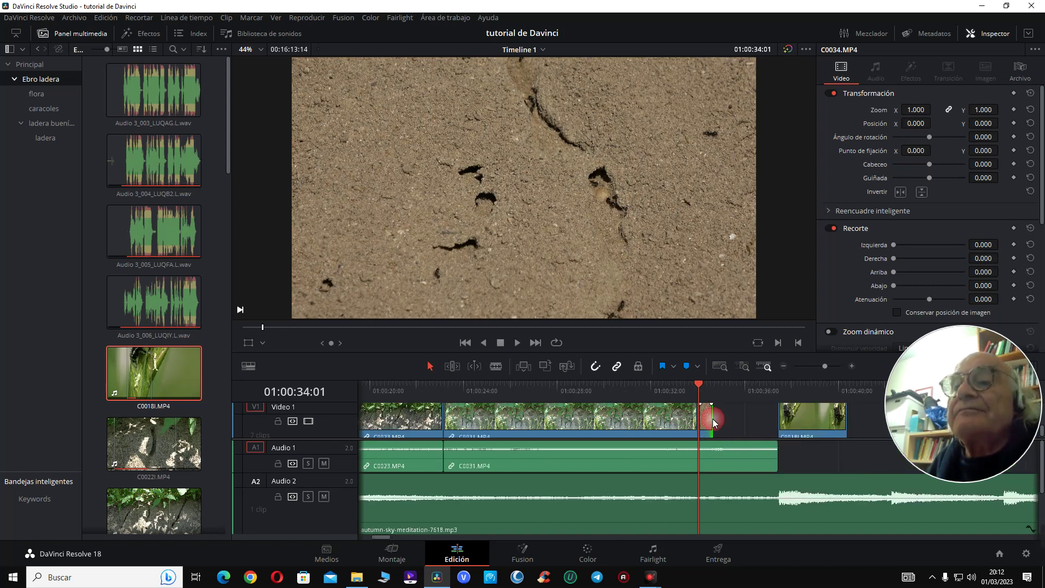
mouse_move(720, 424)
mouse_down()
mouse_move(739, 428)
mouse_move(730, 426)
mouse_up()
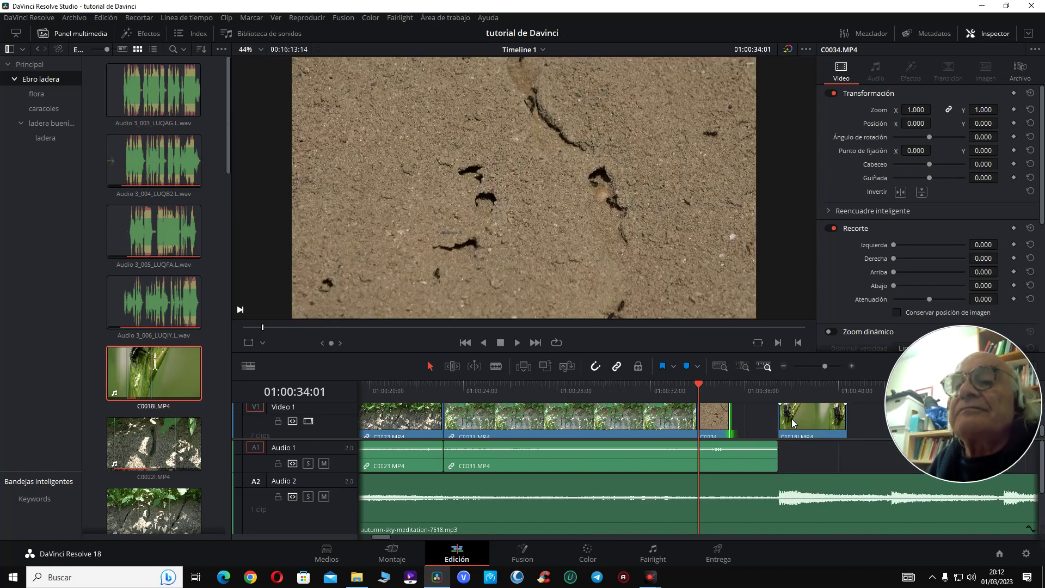
- Move C0018I back against the end of C0034 and play back across the cut to 01:00:36:11
drag(797, 422, 766, 423)
drag(772, 421, 751, 423)
click(685, 386)
key(space)
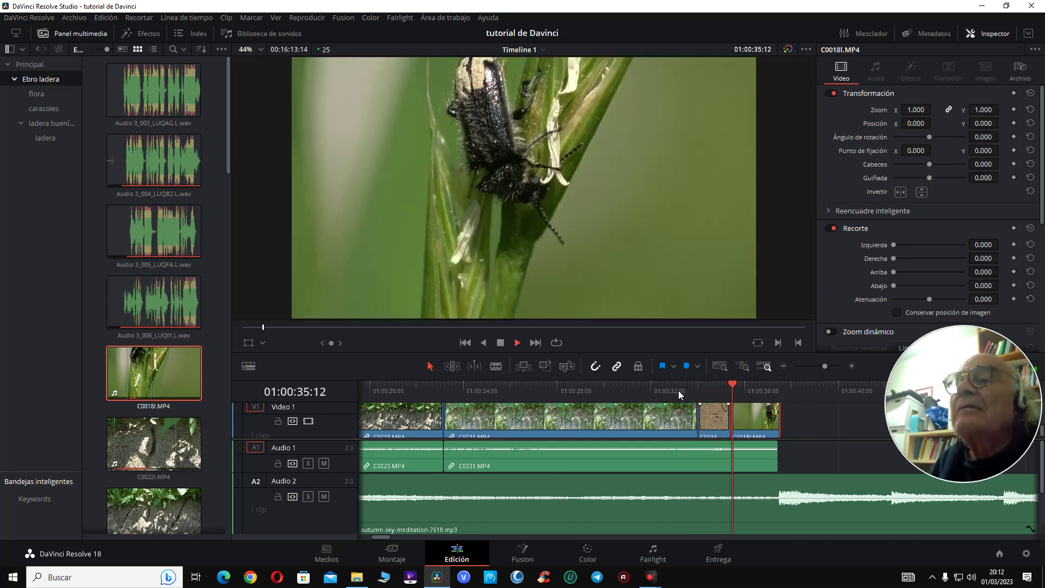
key(space)
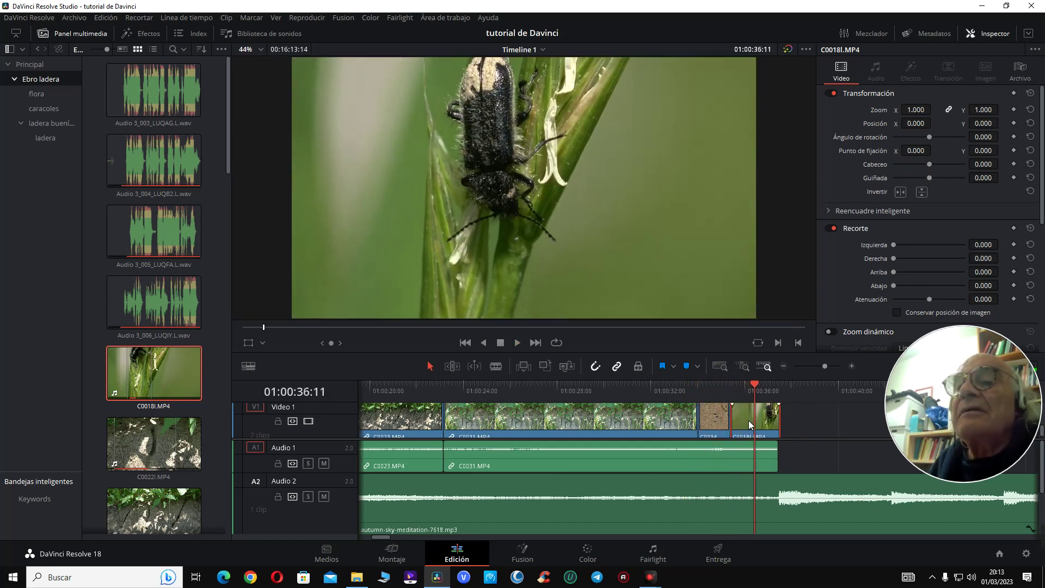
- Move C0018I to start at 01:00:36:11 and shorten C0031's linked audio and video so the audio ends there
drag(749, 420, 783, 420)
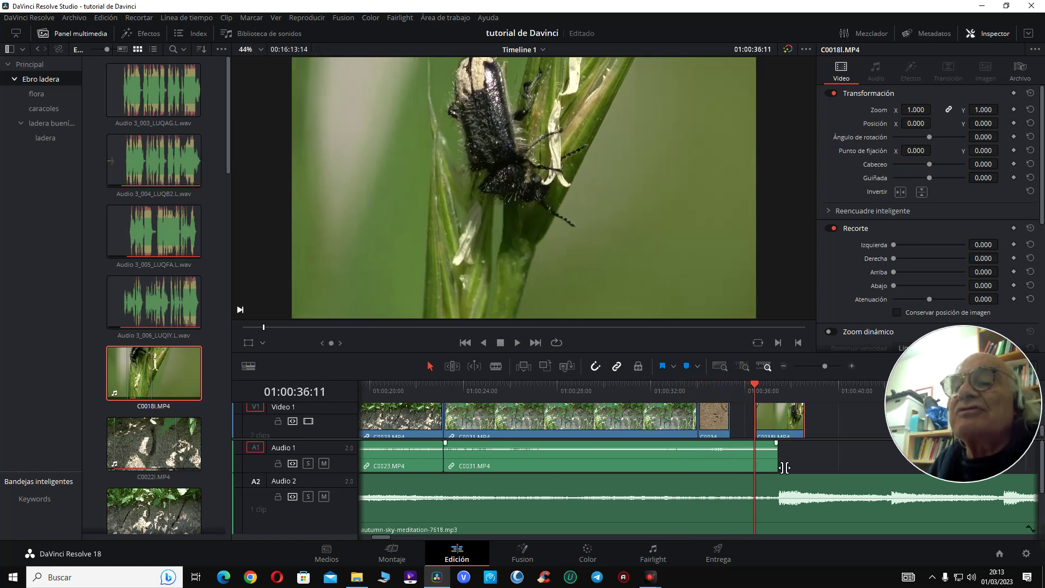
mouse_move(777, 466)
mouse_down()
mouse_move(720, 467)
mouse_move(761, 467)
mouse_up()
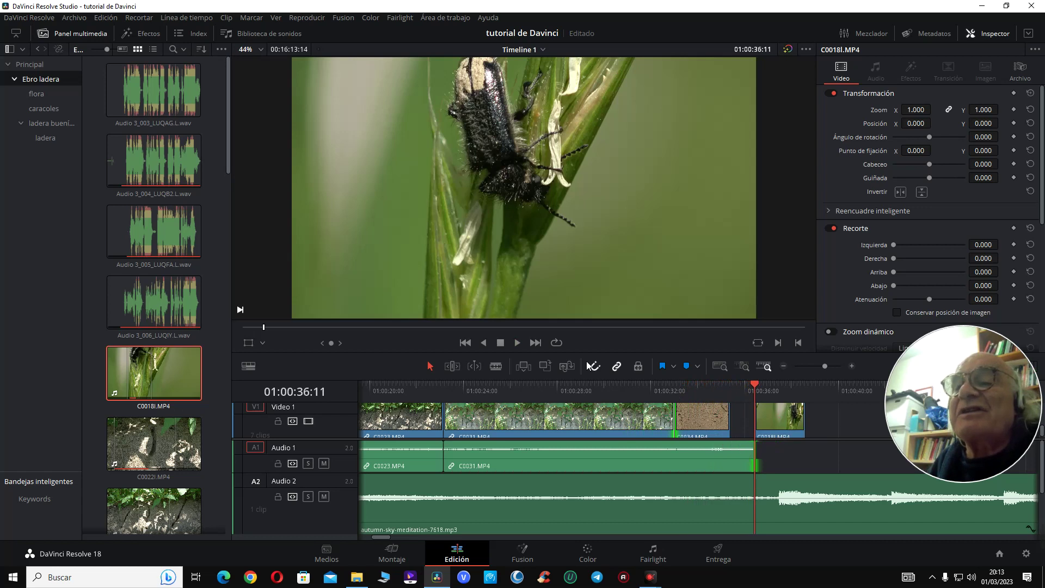
- Turn off linked selection and shorten only C0031's audio to about 01:00:34:11, leaving its video uncut
click(617, 366)
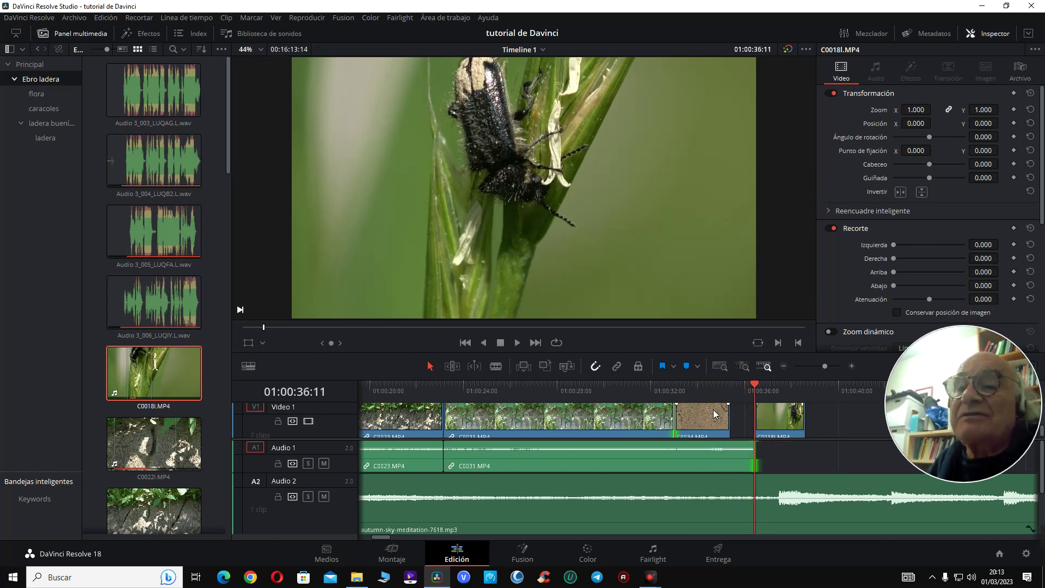
click(732, 419)
click(719, 466)
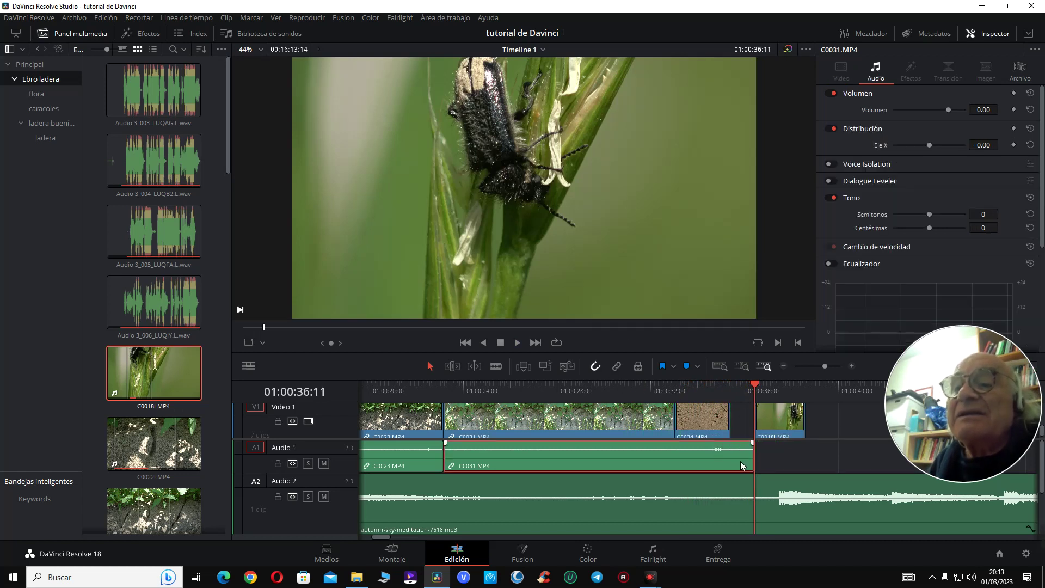
click(689, 408)
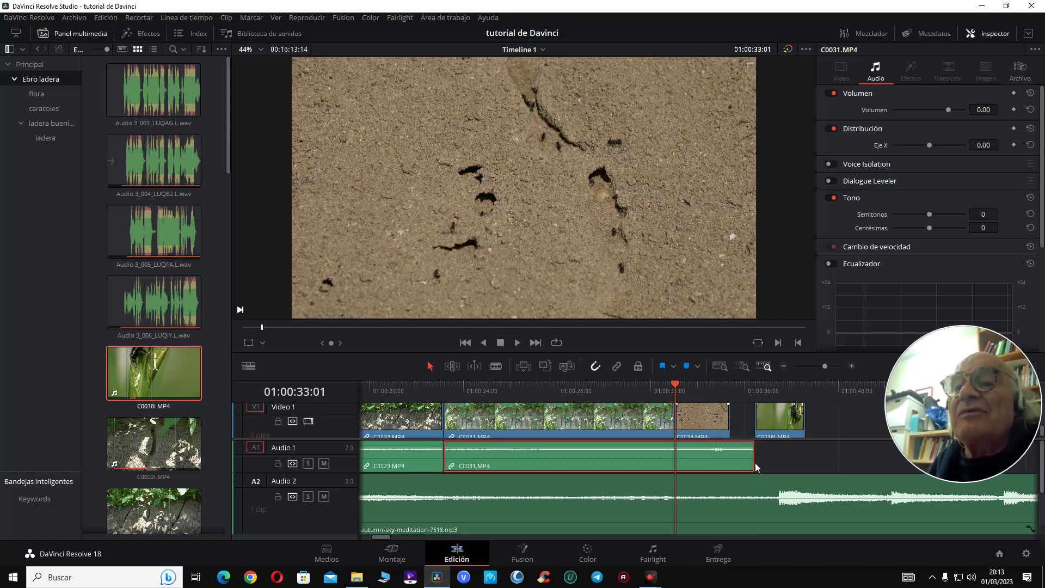
drag(753, 465, 710, 464)
click(636, 388)
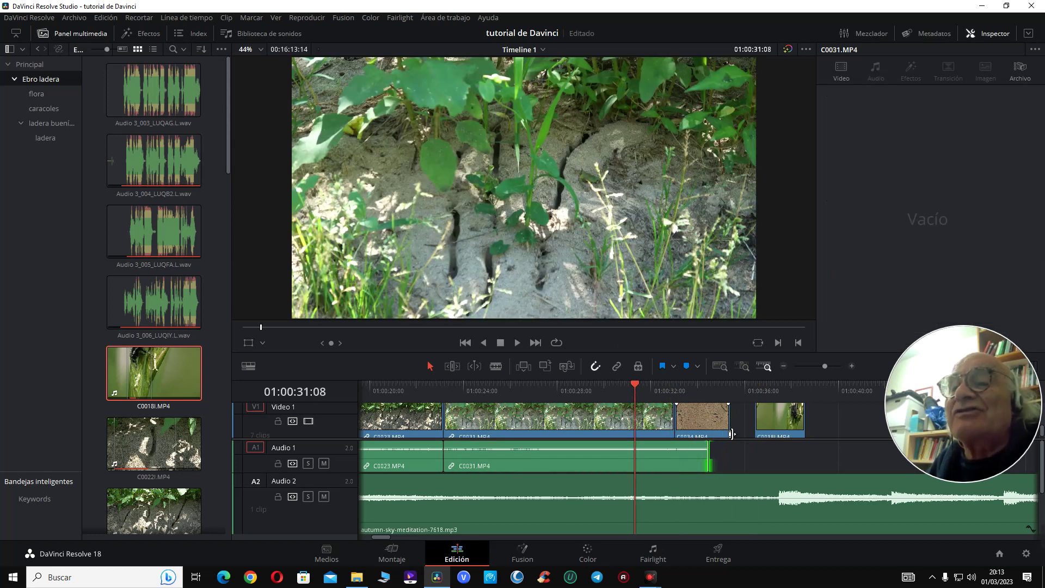
- Close the gap before C0018I and raise the clip to track V2, starting where C0034 ends at about 01:00:35:15
drag(779, 430, 759, 428)
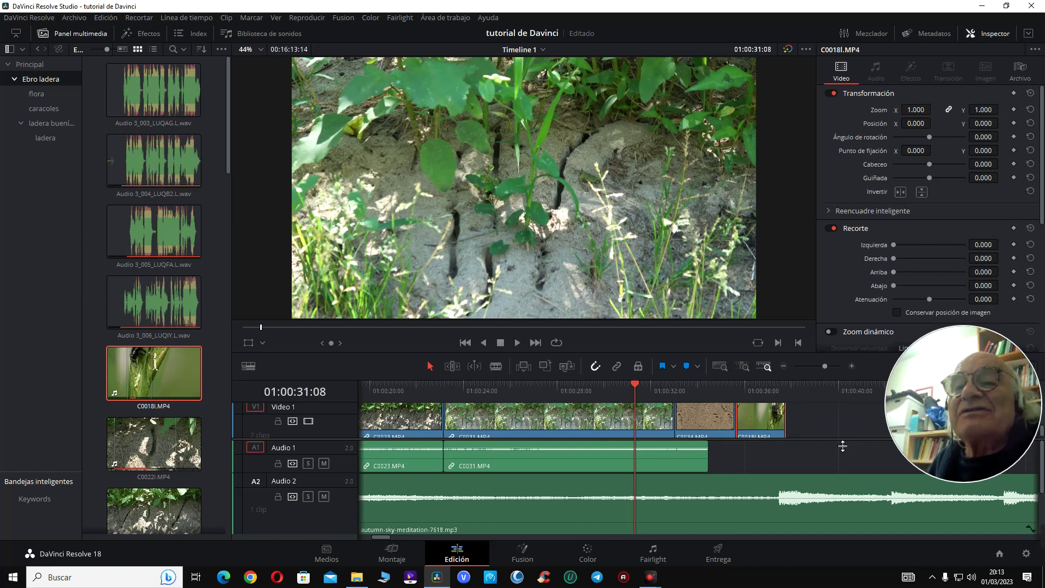
drag(838, 440, 843, 453)
mouse_move(762, 430)
mouse_down()
mouse_move(761, 457)
mouse_move(757, 420)
mouse_up()
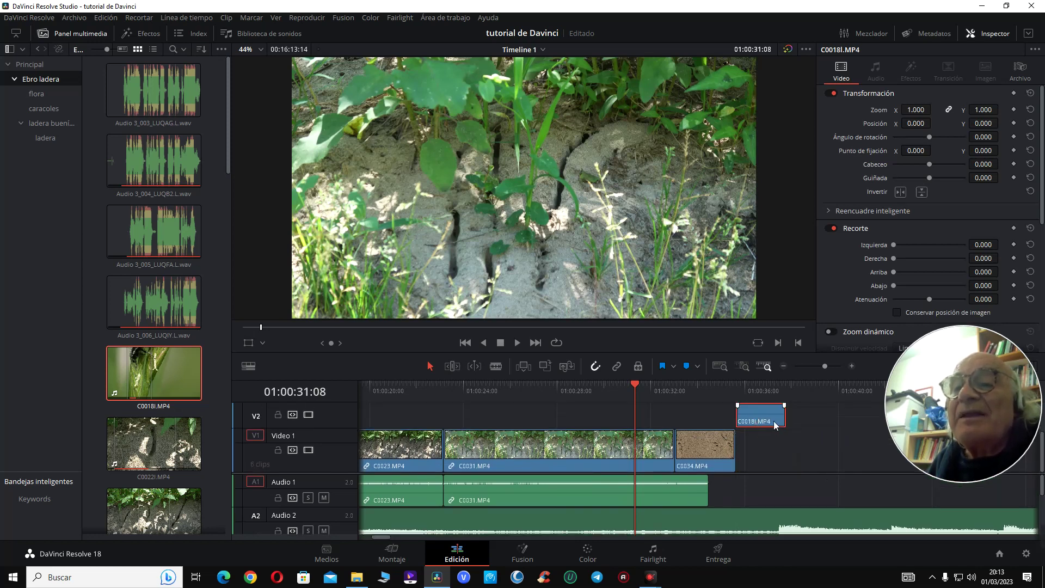
- Reposition C0018I on V2 to end at 01:00:37:12, with its start trimmed to the end of C0034
click(777, 392)
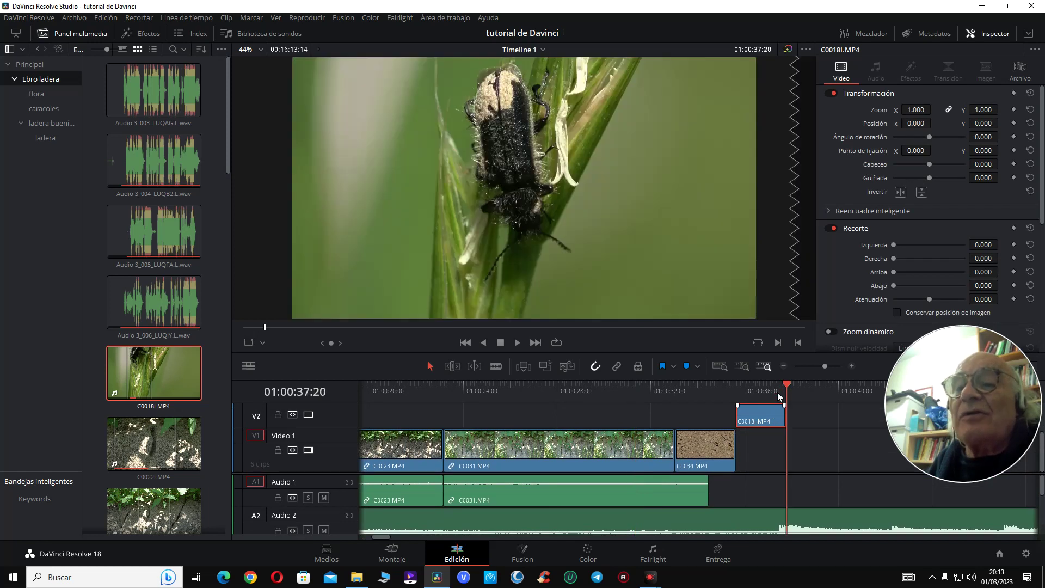
key(Left)
key(Left)
key(Left)
key(Left)
key(Left)
key(Left)
key(Left)
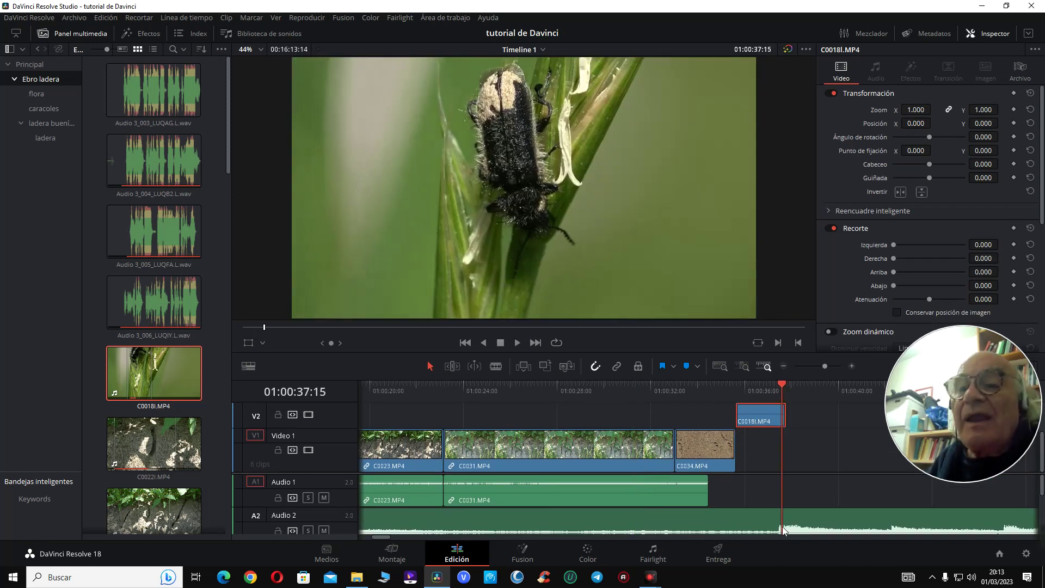
key(Left)
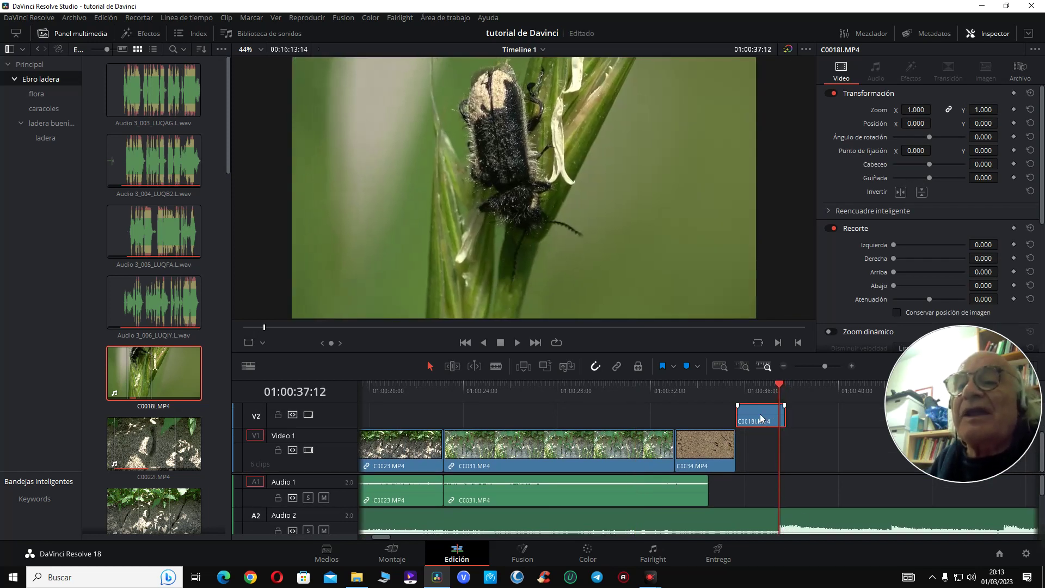
drag(759, 413, 741, 420)
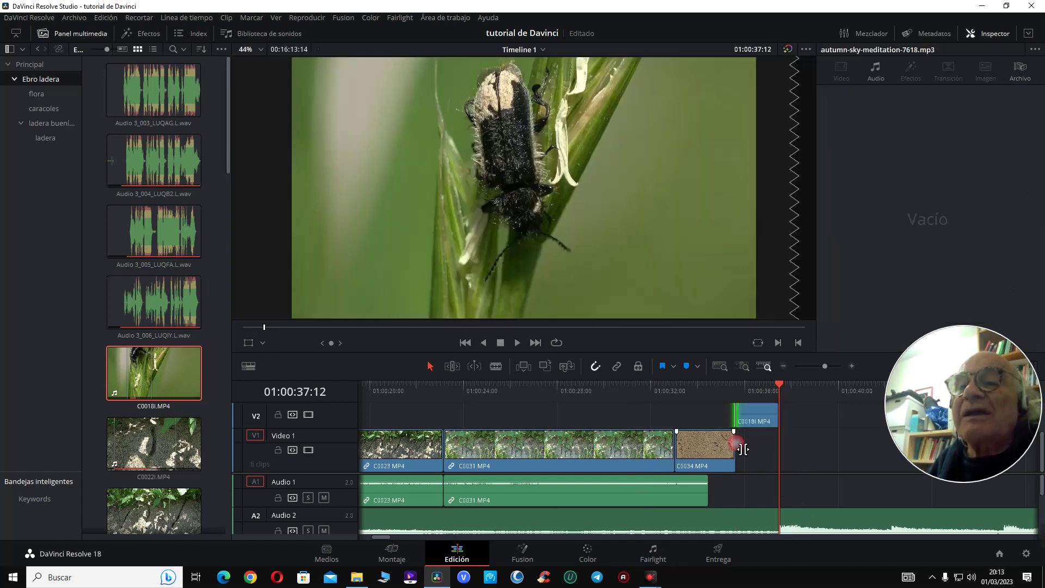
- Trim the end of C0034 to 01:00:35:08 and place C0018I on Video 1 directly after it, extended to start there
click(742, 453)
click(741, 453)
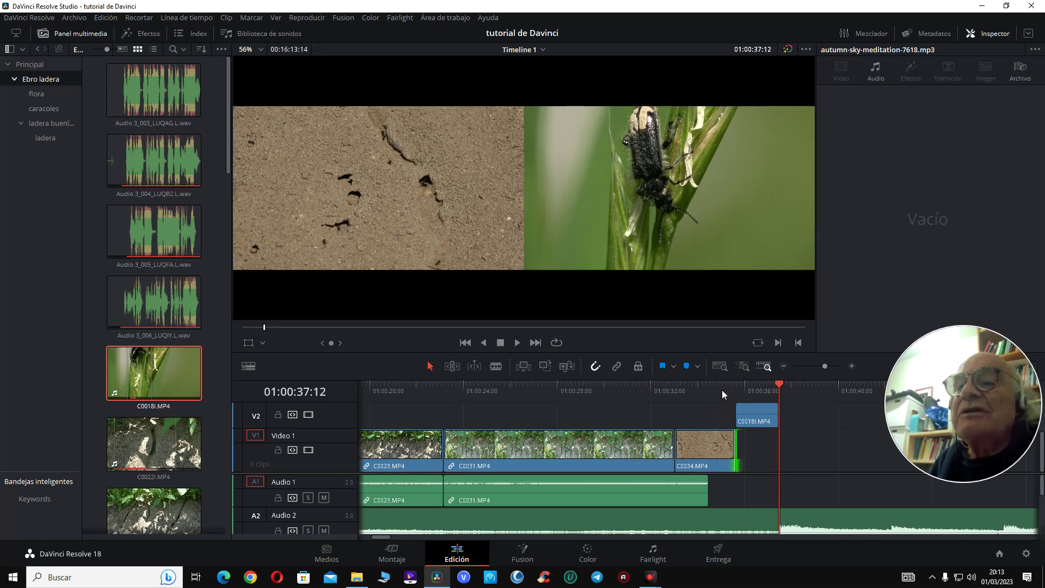
click(721, 390)
key(Right)
key(Right)
key(Right)
key(Right)
key(Right)
key(Right)
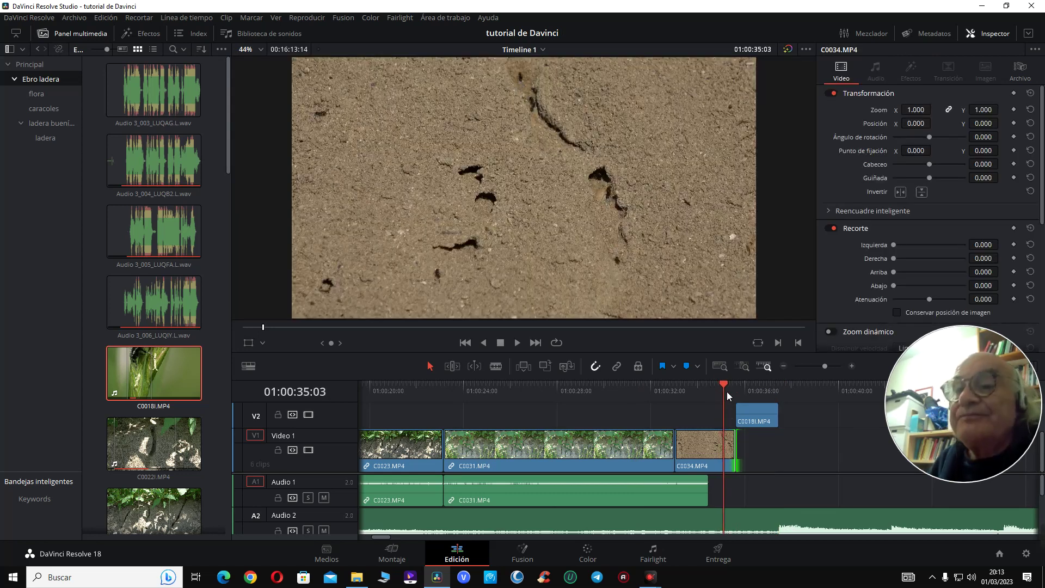
key(Right)
key(Right)
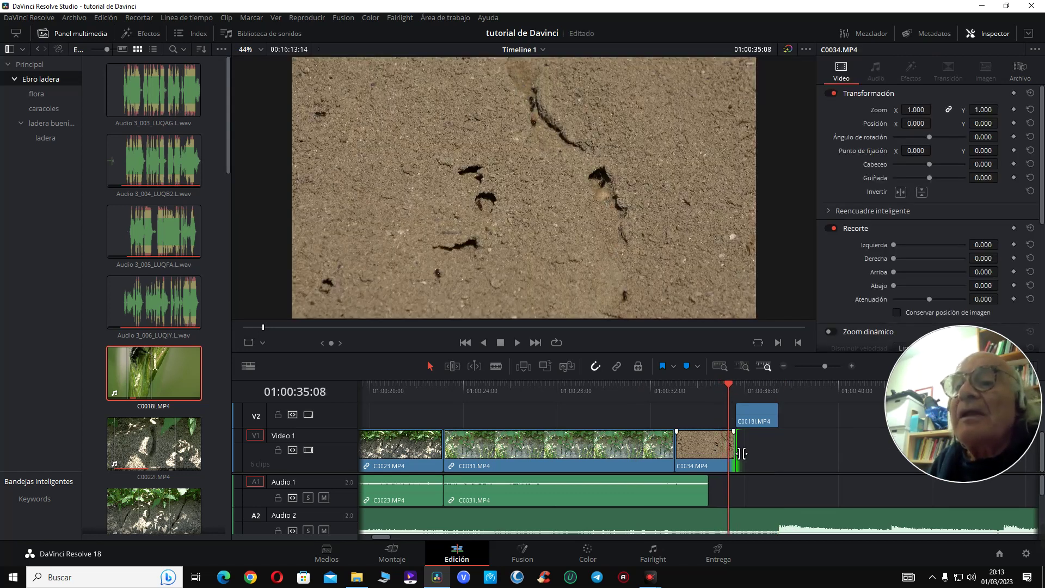
click(740, 453)
mouse_move(740, 453)
mouse_down()
mouse_move(746, 422)
mouse_move(743, 440)
mouse_up()
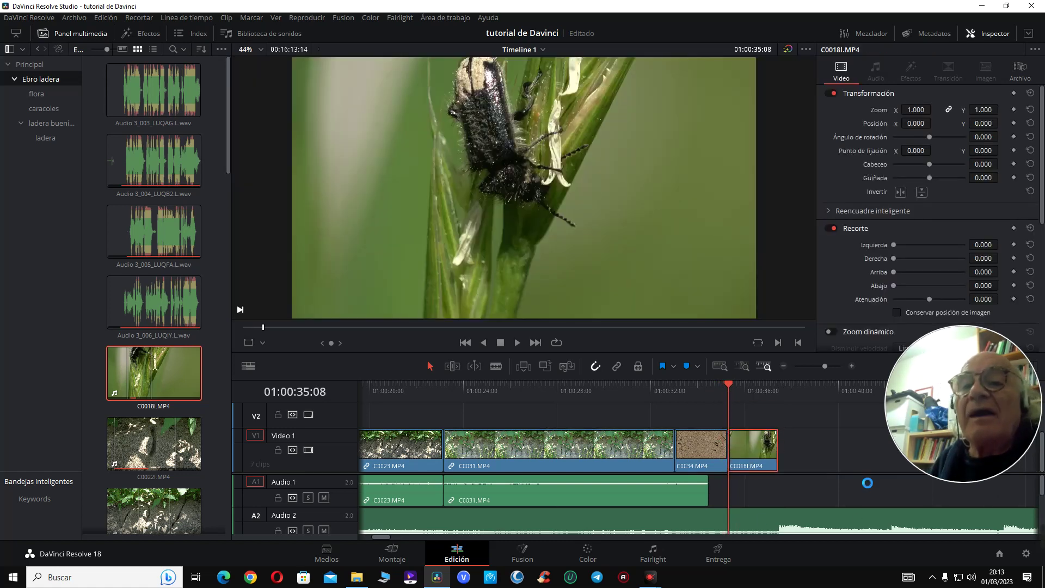
- Play the timeline from 01:00:32:04 past the end of C0018I to check the clip changes against the music
drag(864, 471, 864, 442)
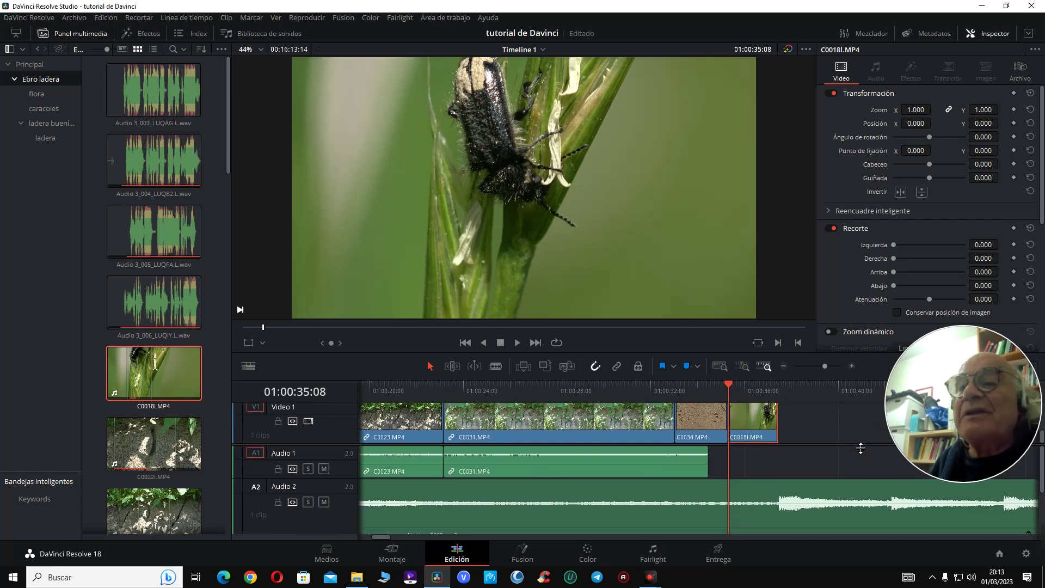
click(775, 385)
click(656, 387)
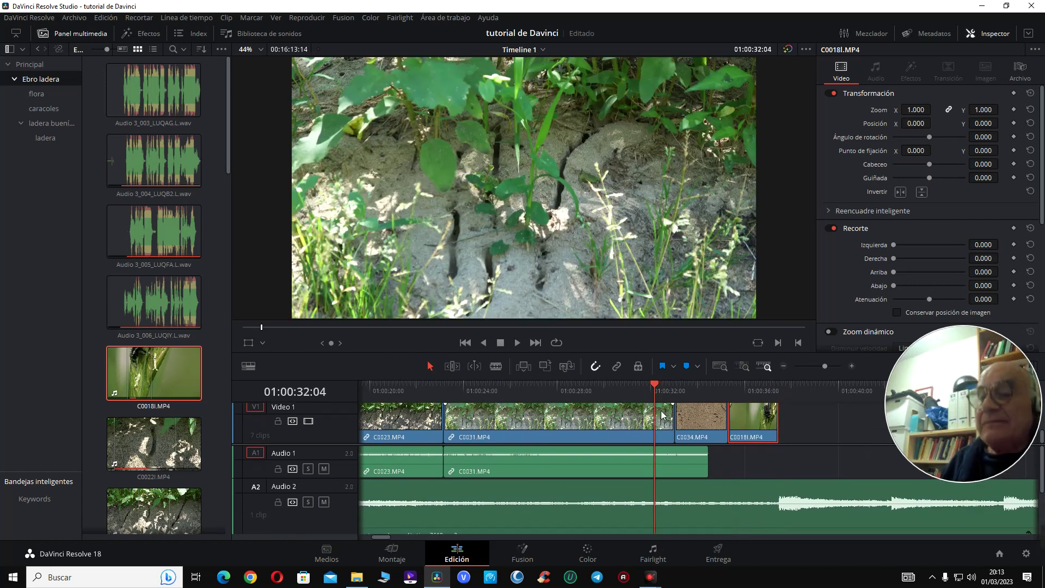
key(space)
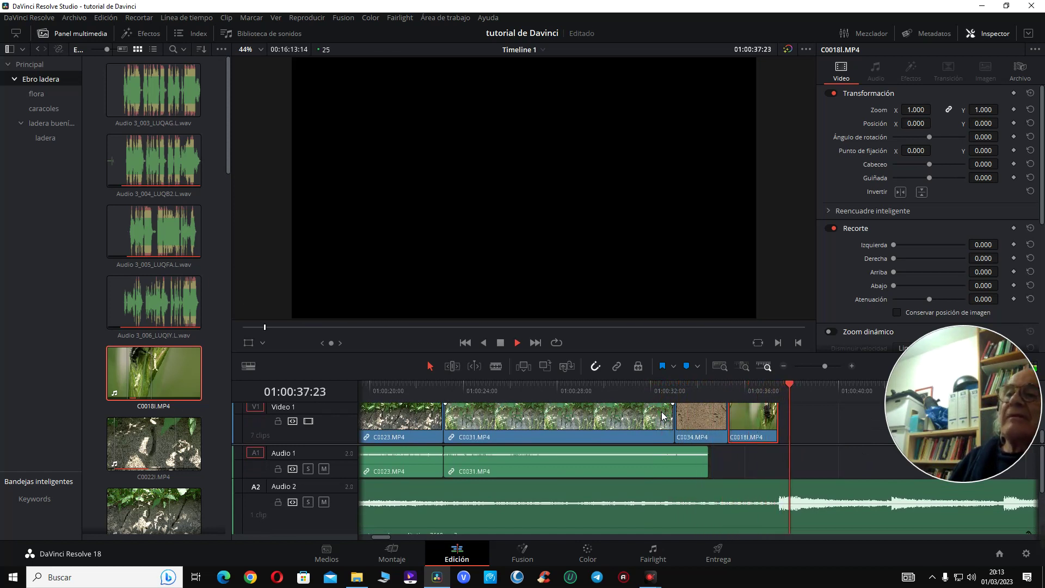
key(space)
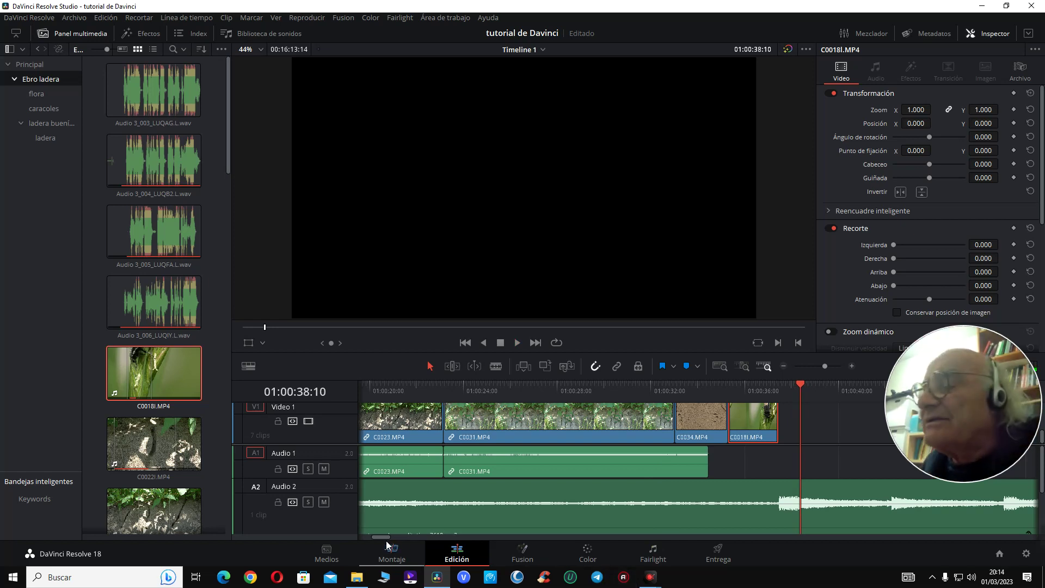
- Open C0018I for color grading at 01:00:36:04 and set its primary contrast to 1.272
drag(386, 536, 393, 535)
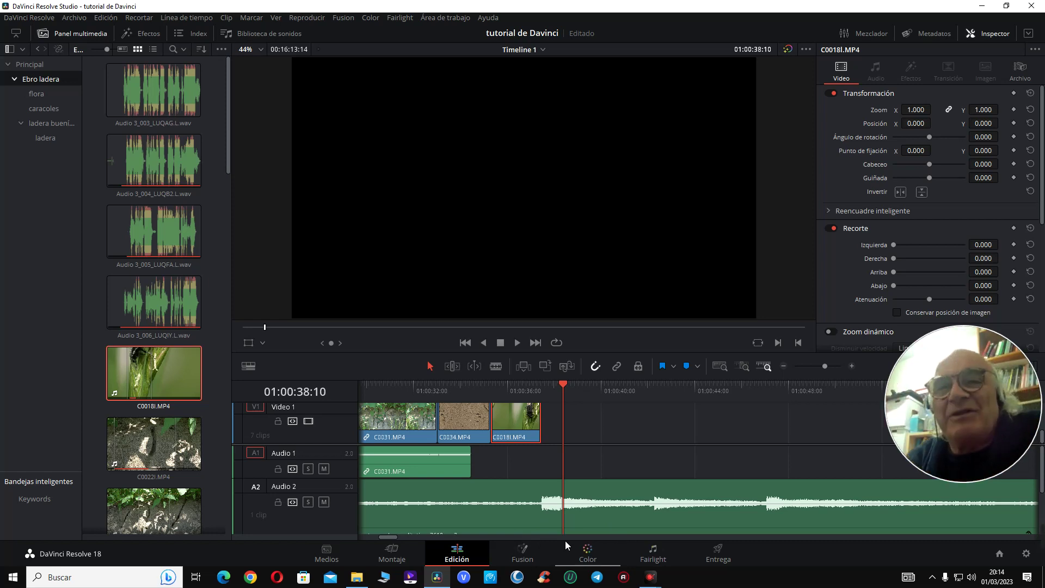
click(512, 388)
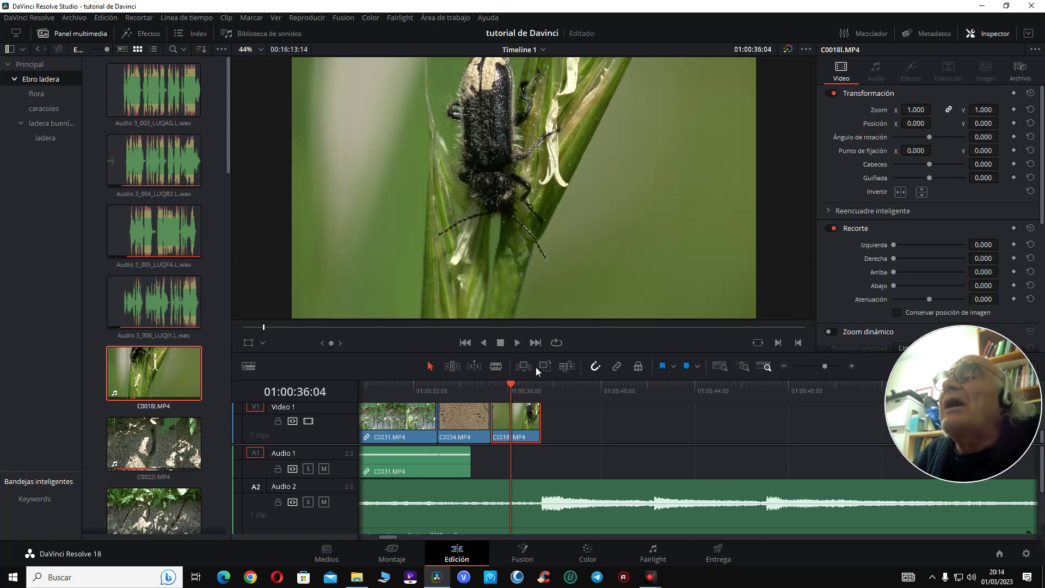
click(588, 560)
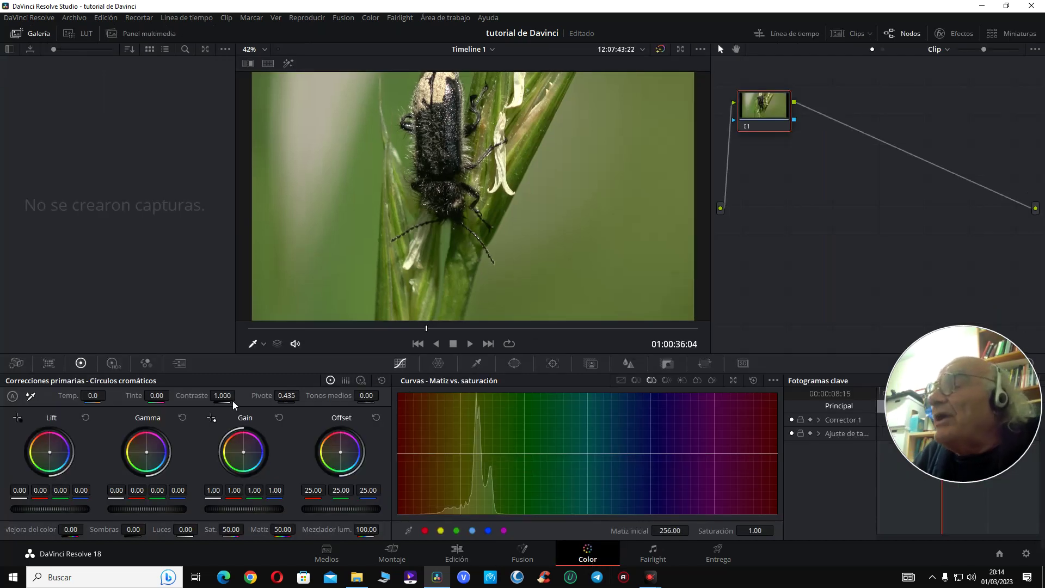
mouse_move(225, 396)
mouse_down()
mouse_move(251, 395)
mouse_move(235, 396)
mouse_up()
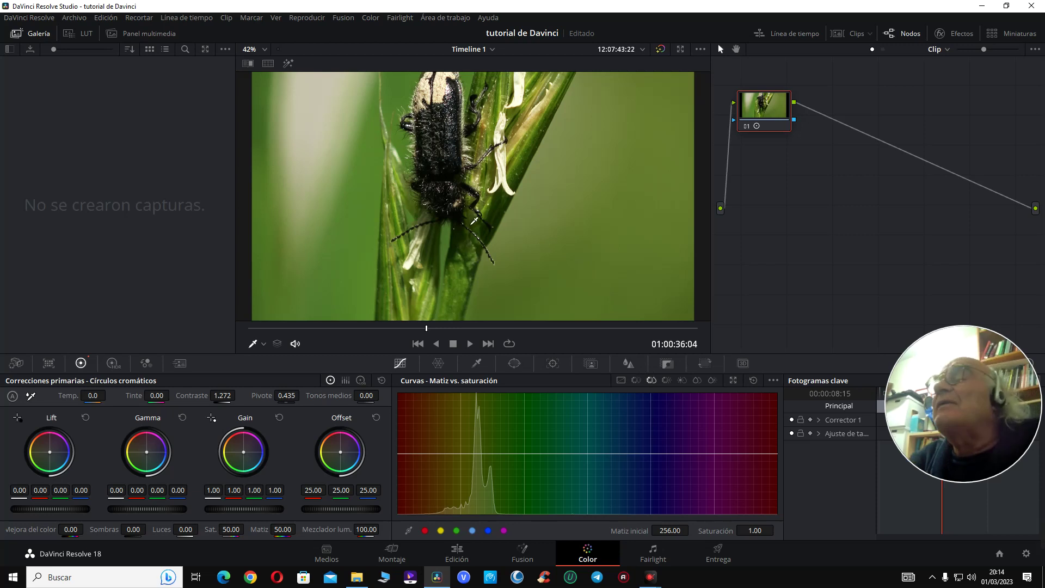
- Preview the graded C0018I in full screen and play the beginning of the timeline
key(ctrl+f)
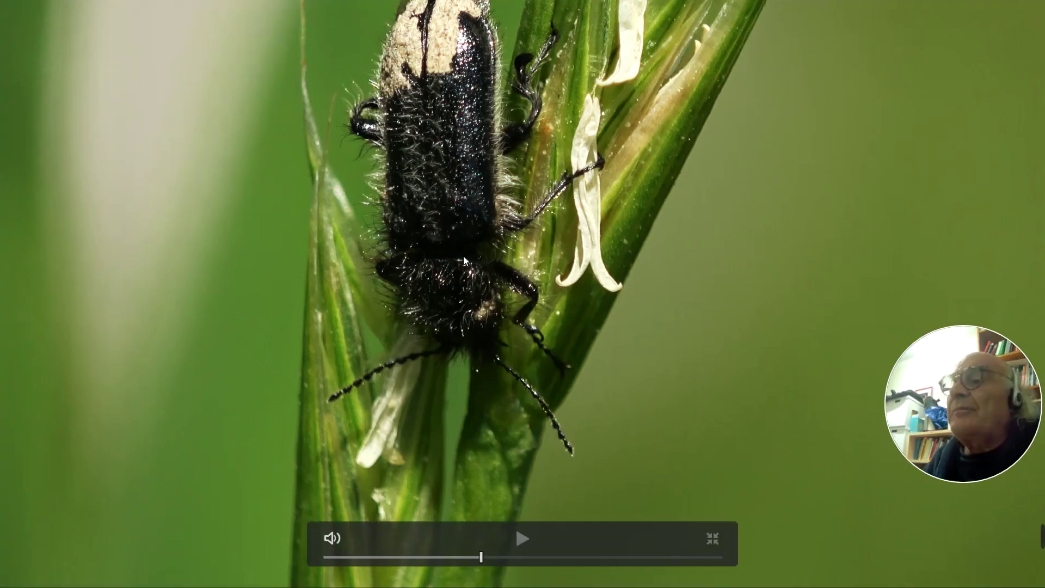
key(space)
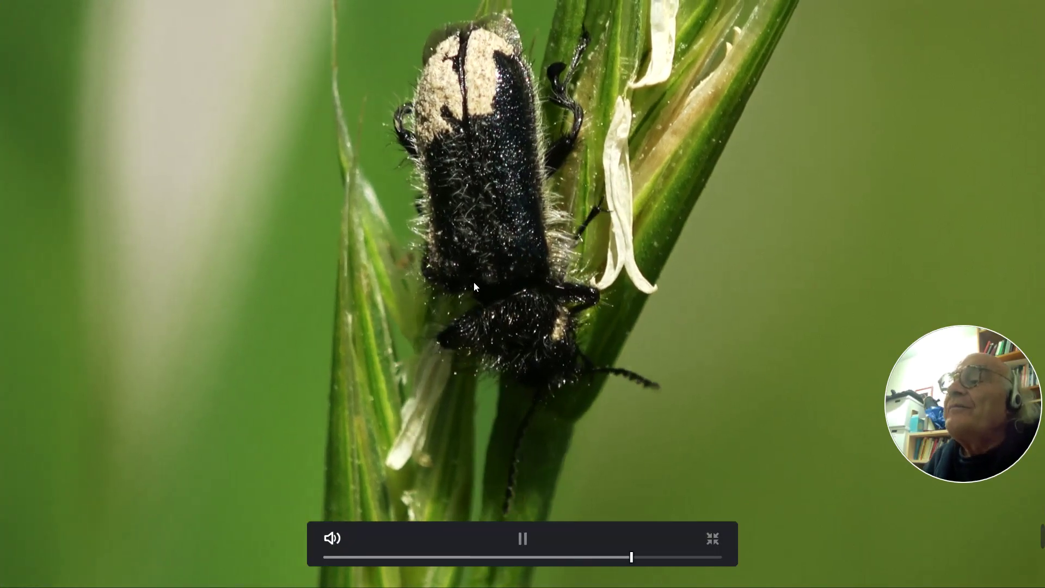
key(Home)
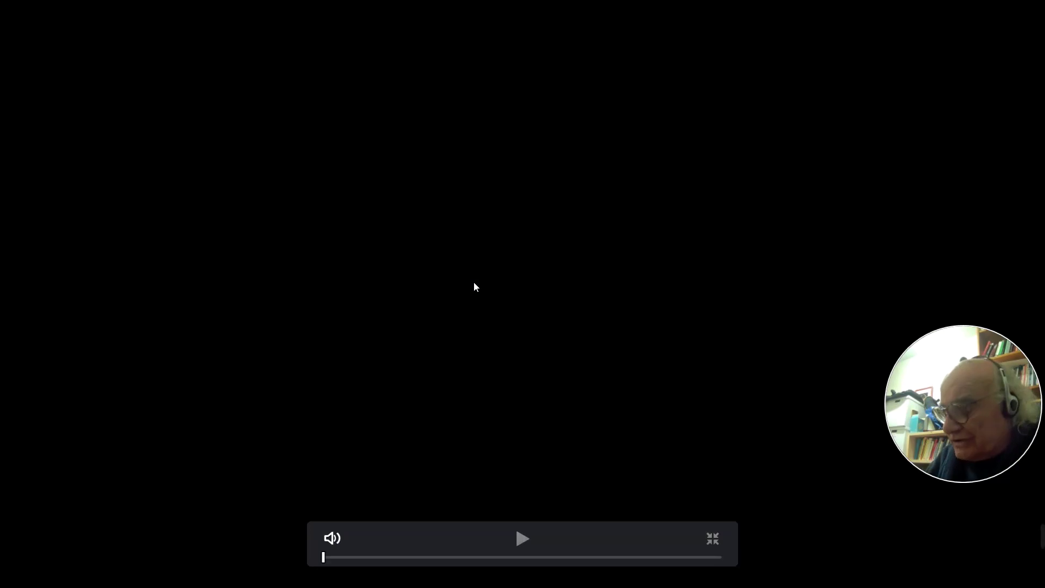
key(space)
key(space)
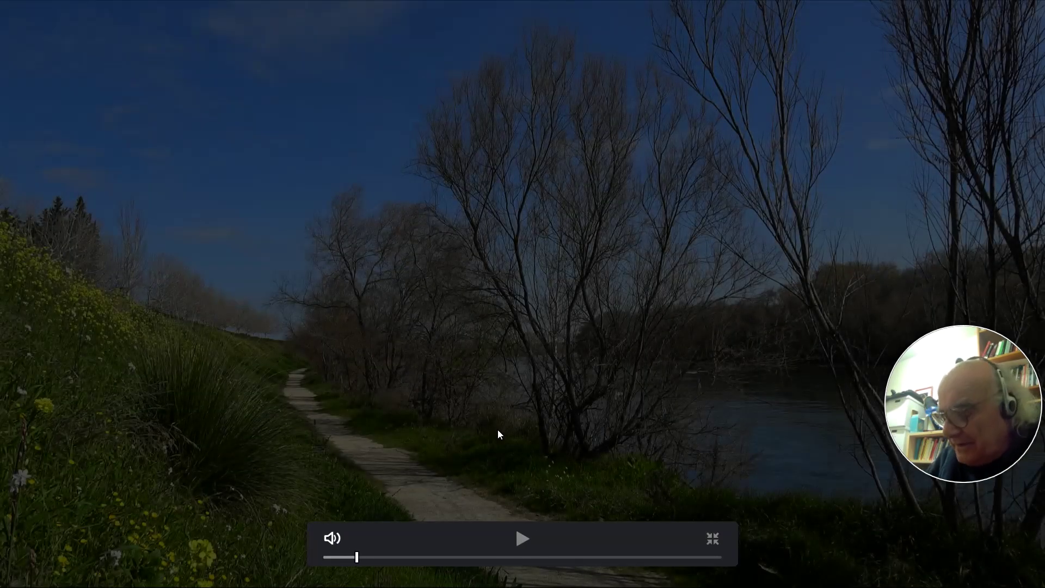
key(ctrl+f)
- Return to the edit page and inspect the beetle in C0018I in full screen at 01:00:36:14
click(456, 553)
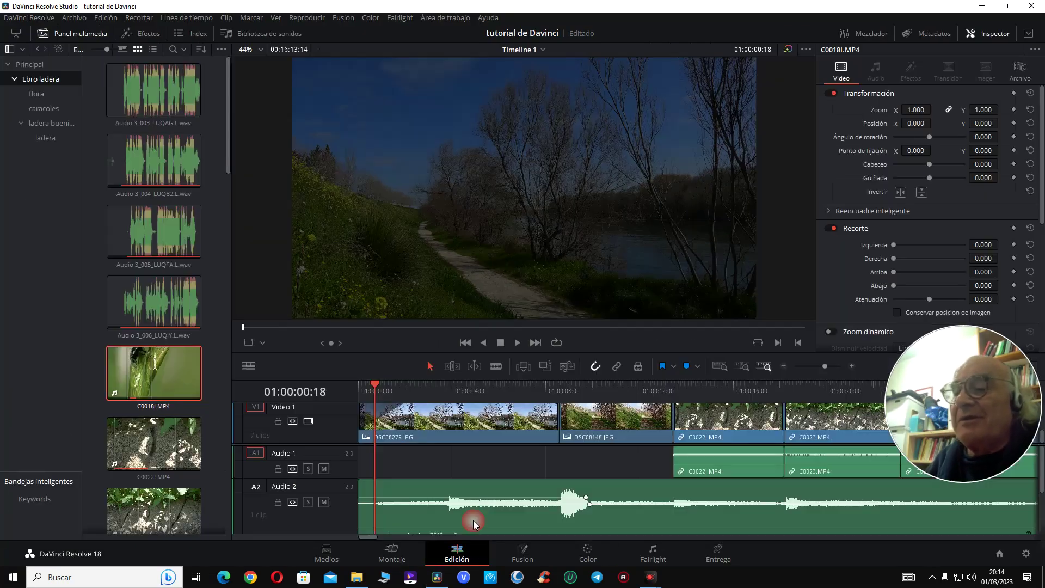
drag(368, 536, 386, 536)
click(583, 387)
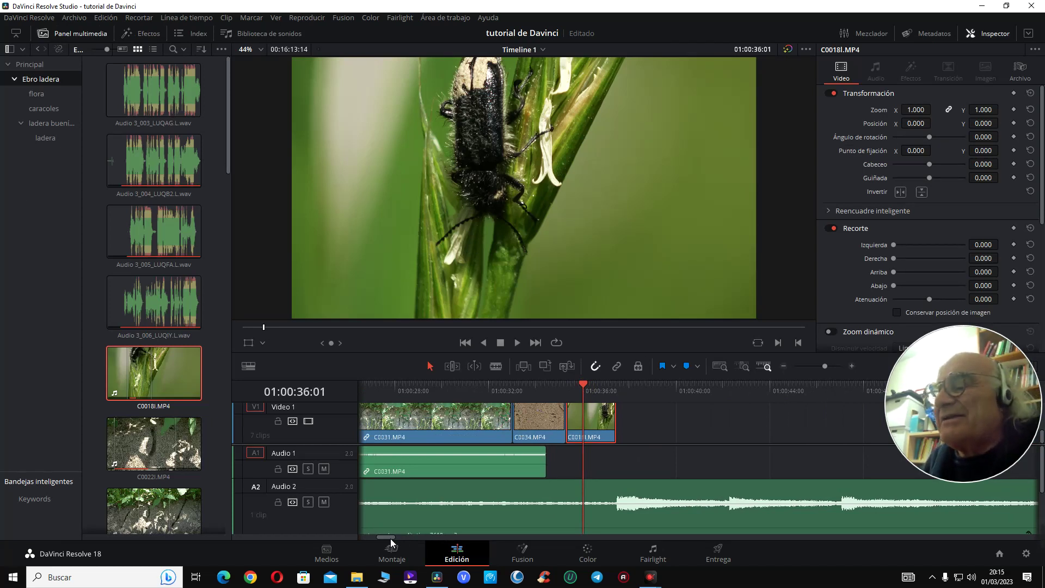
drag(390, 538, 394, 537)
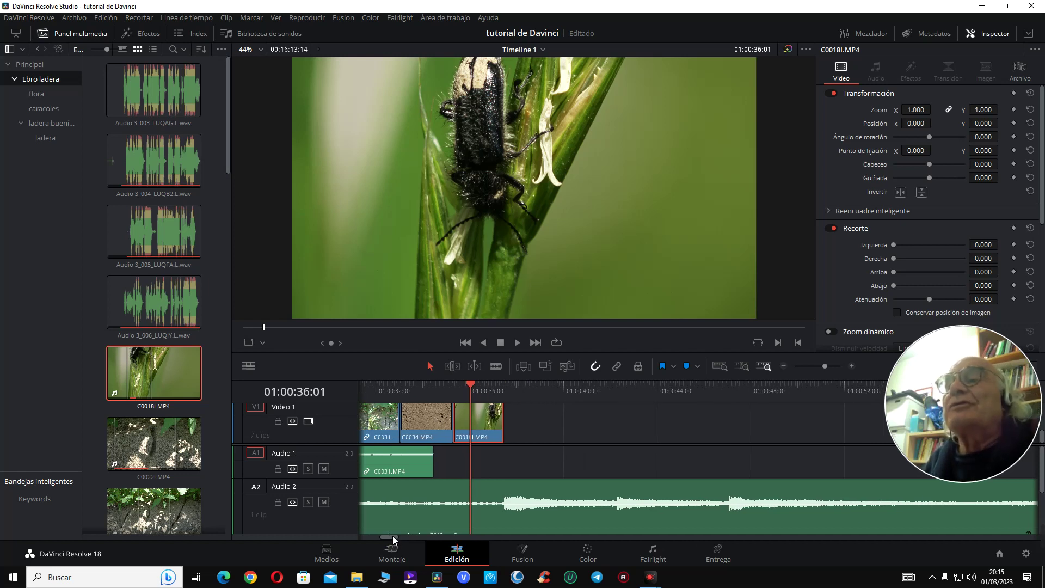
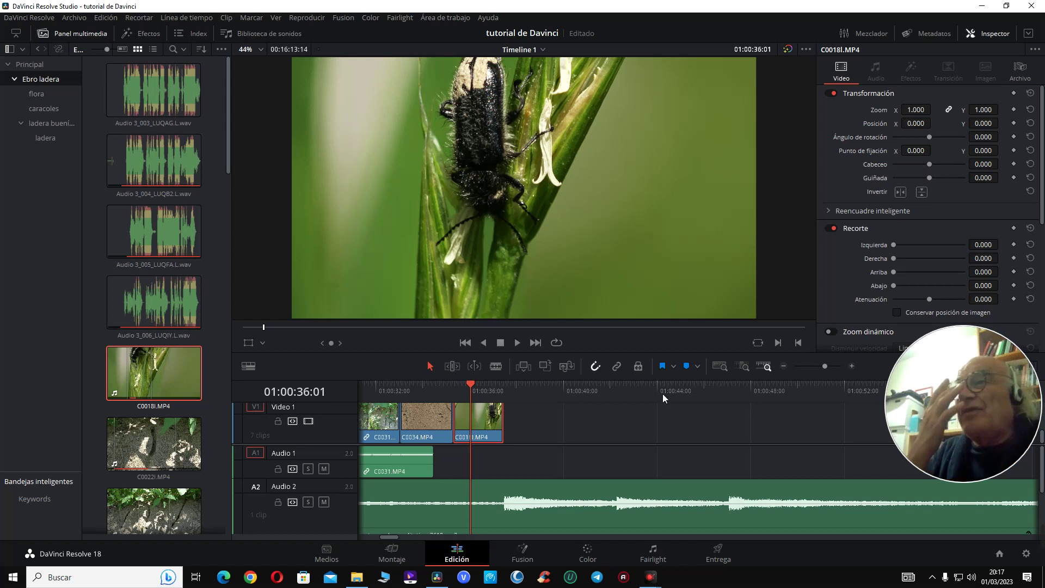
click(475, 386)
drag(475, 387, 481, 385)
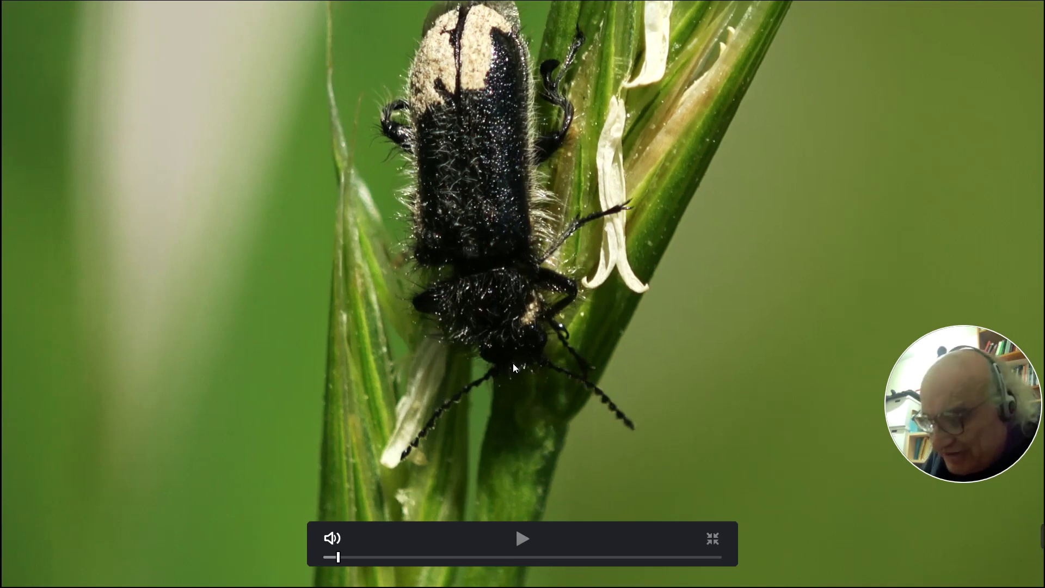
key(Escape)
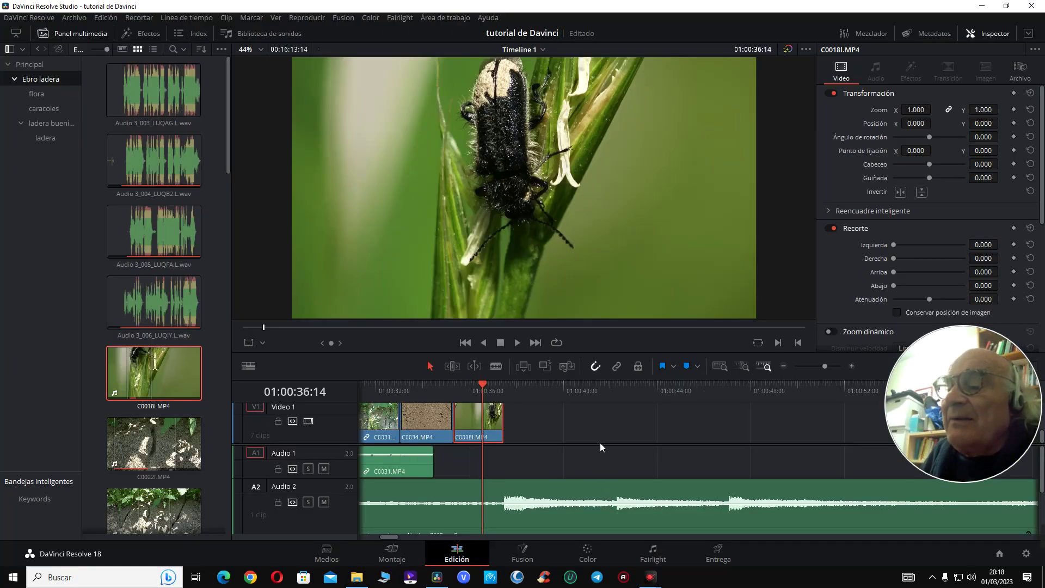
- Open the blur controls for C0018I on the color page and set the linked RGB intensity to 0.47
click(601, 566)
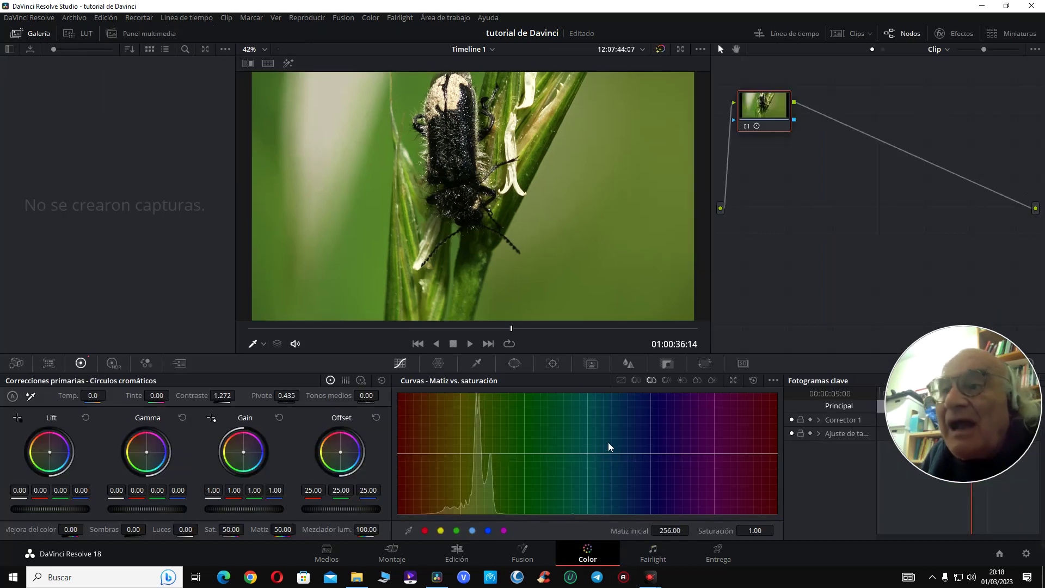
click(628, 364)
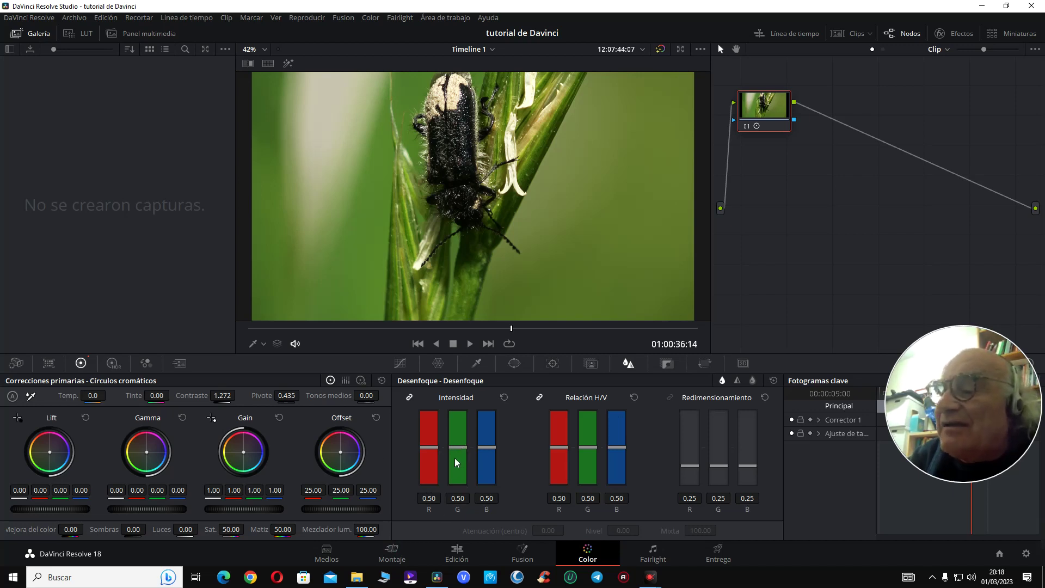
drag(458, 471, 458, 464)
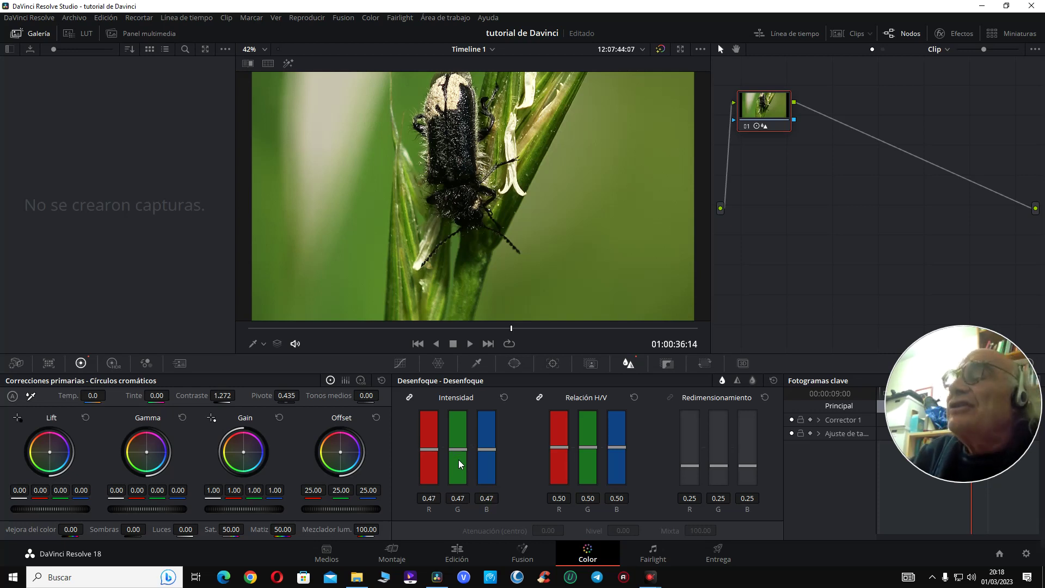
- Examine the sharpness of the beetle in full screen, stepping back to 01:00:36:13
key(ctrl+f)
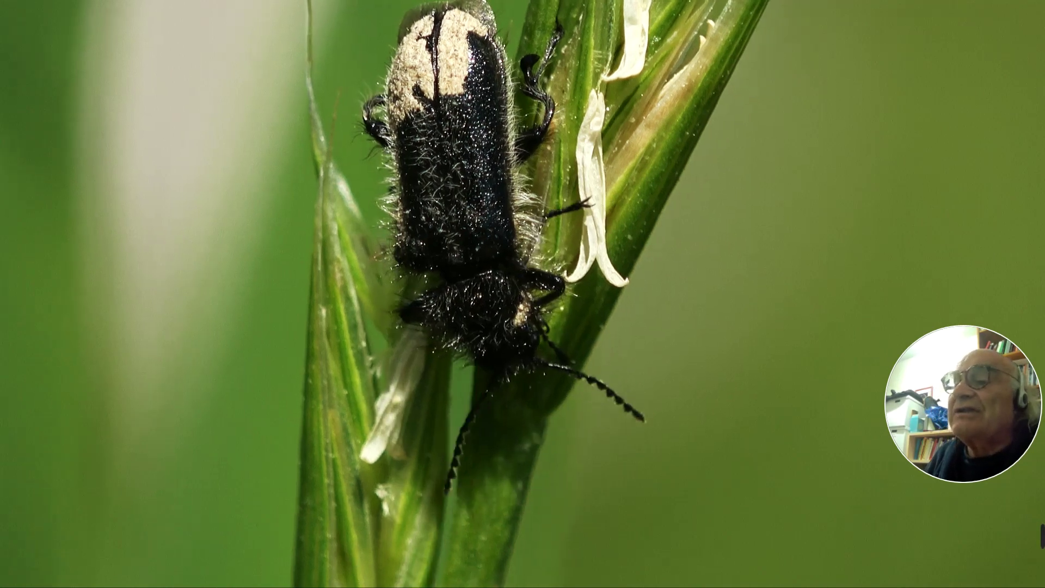
mouse_move(459, 460)
key(Left)
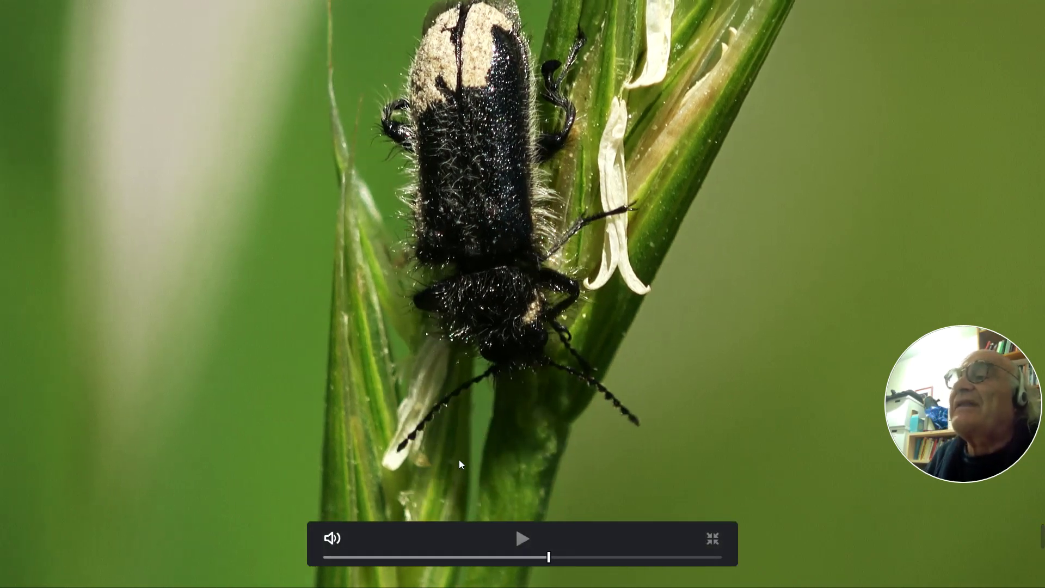
key(ctrl+f)
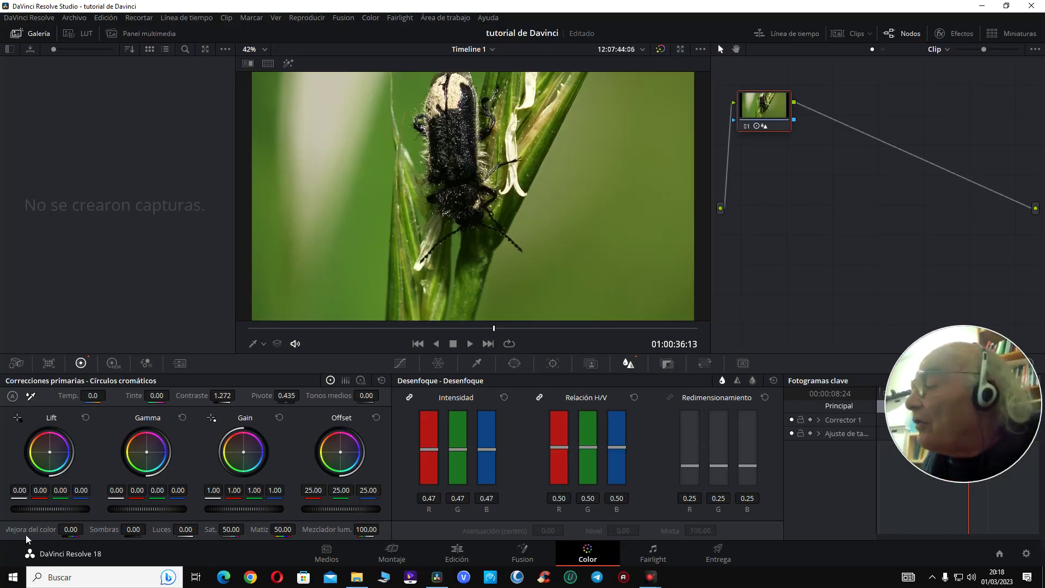
- Try a contrast pivot of 0.515 in the primary corrections and reset it to its default
click(113, 363)
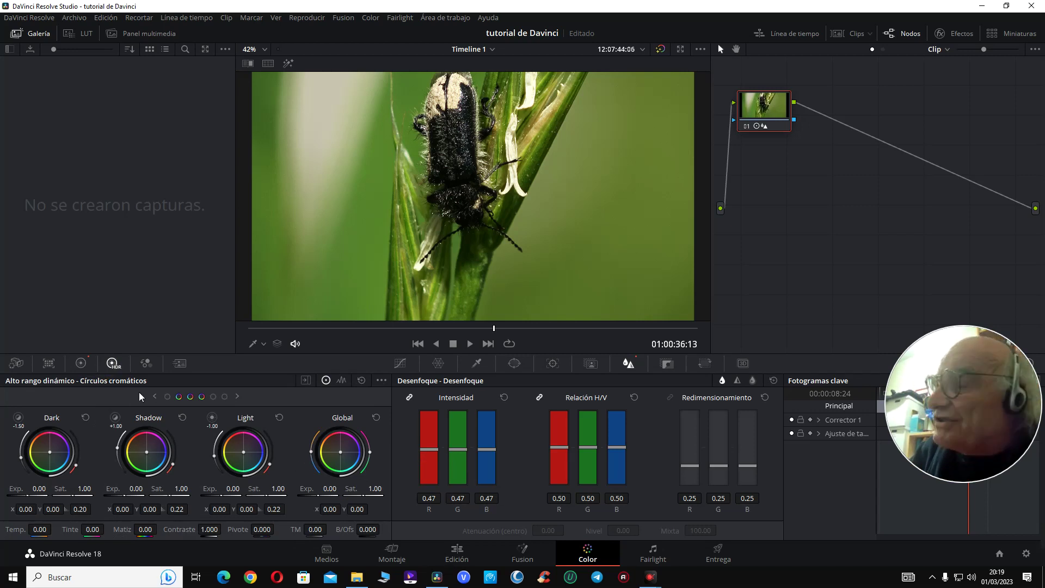
click(81, 363)
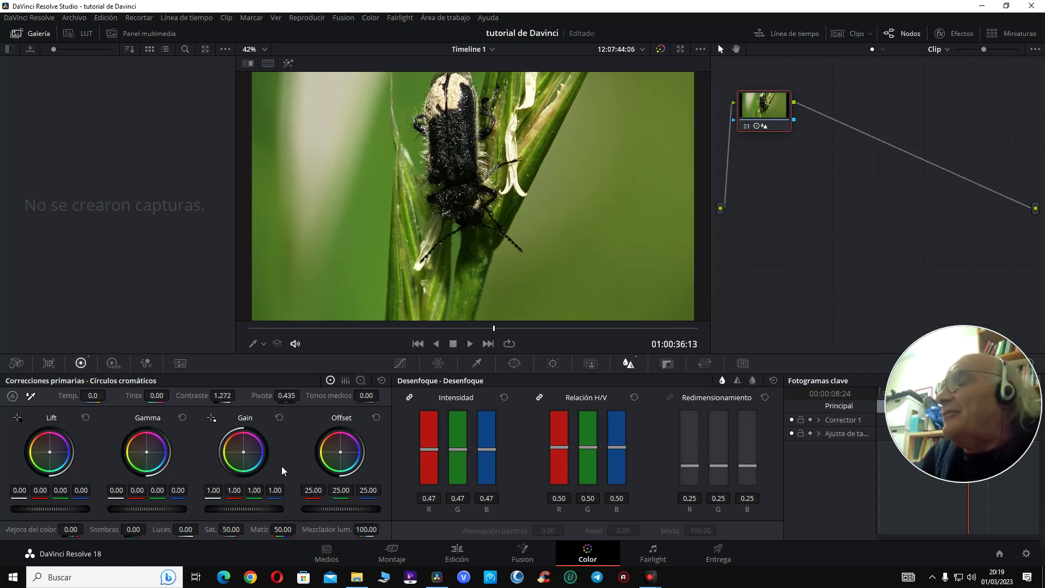
drag(283, 400, 303, 395)
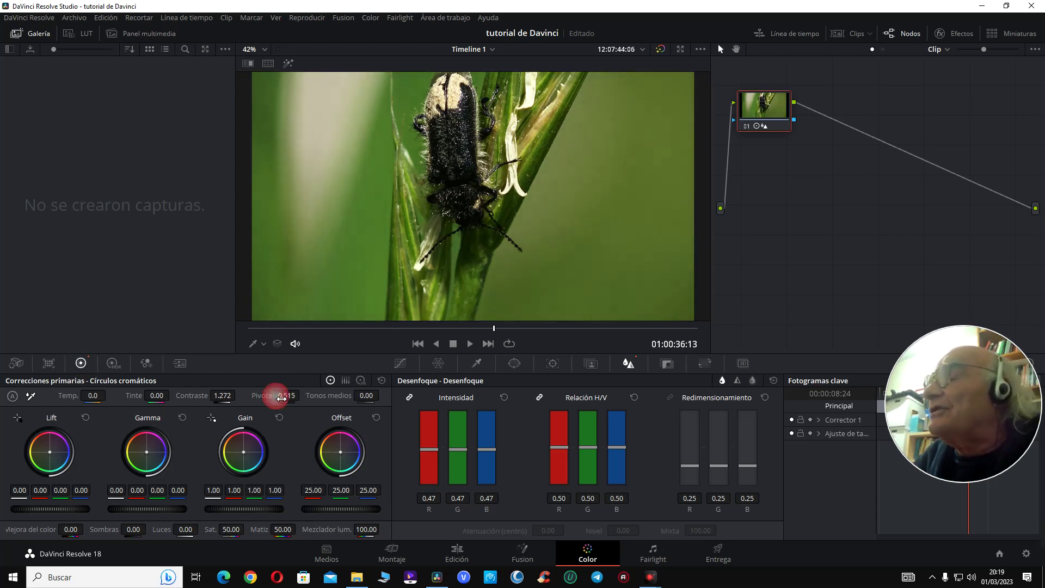
double_click(262, 396)
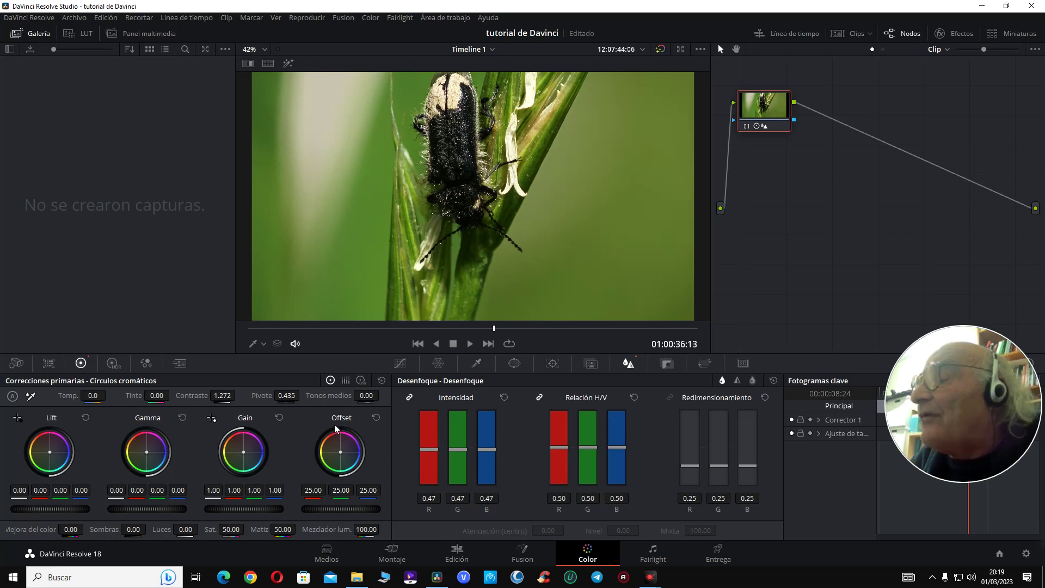
- Sharpen C0018I further by lowering the linked RGB blur intensity to 0.11
click(113, 363)
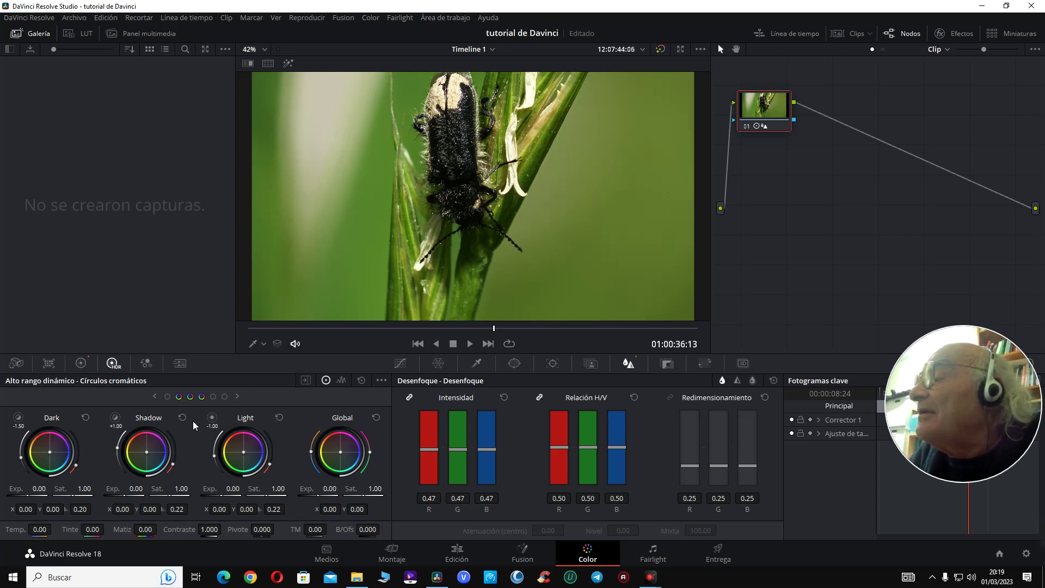
click(80, 363)
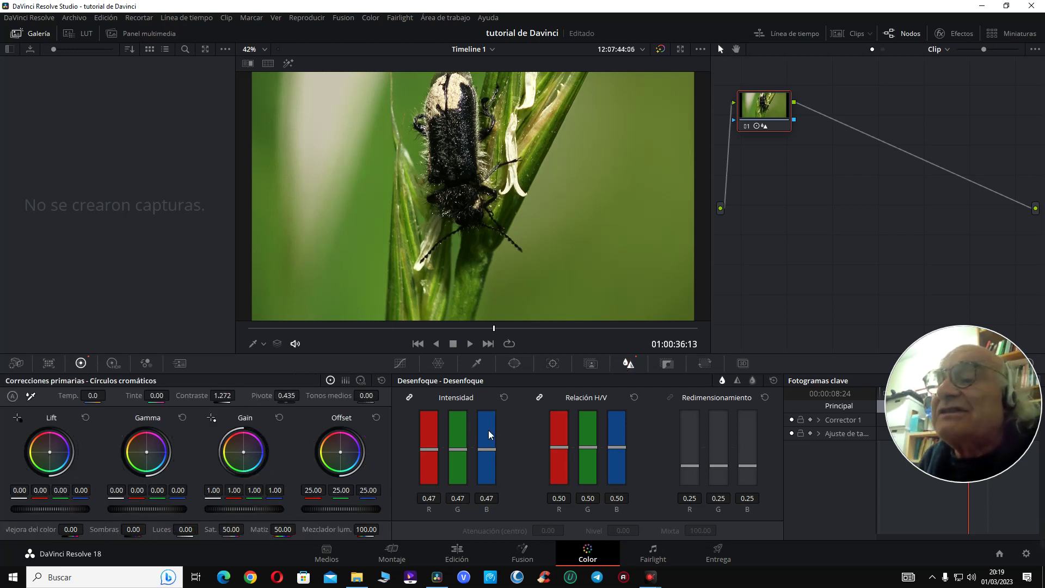
scroll(453, 452, down, 10)
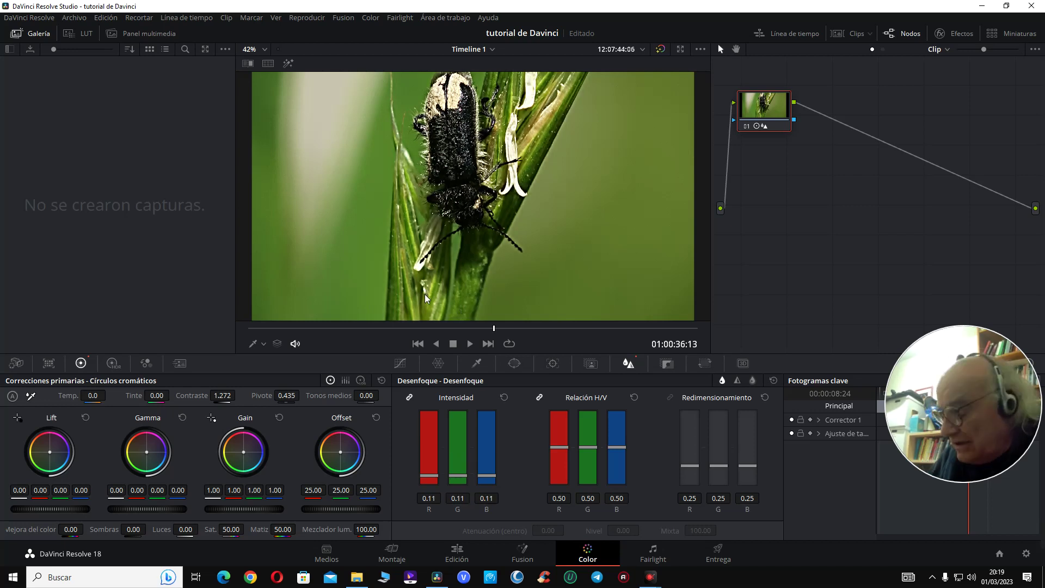
- Try blurring C0018I by raising the linked RGB intensity to 0.74, comparing the beetle in full screen
key(ctrl+f)
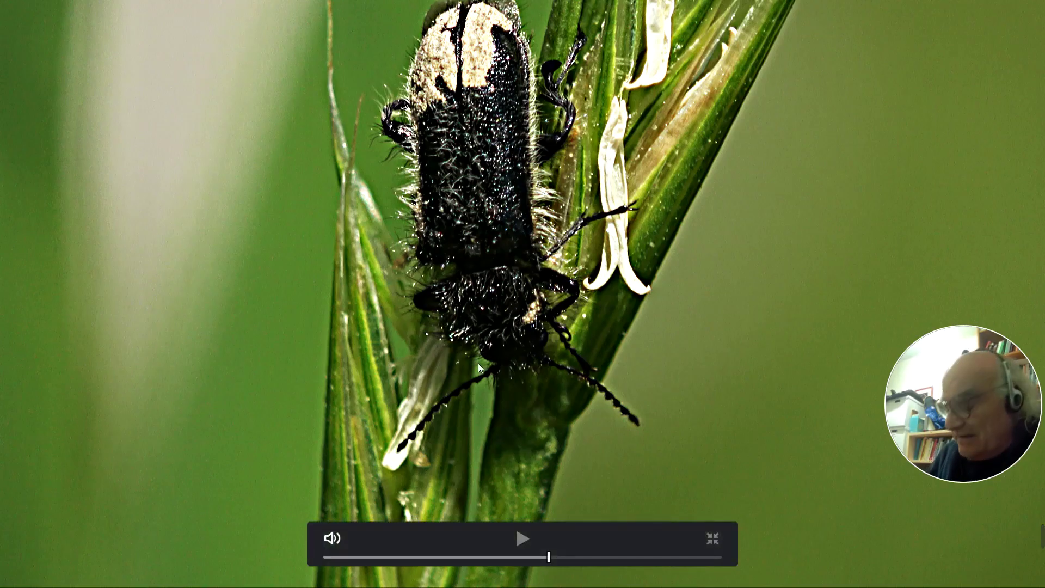
key(ctrl+f)
scroll(461, 459, up, 2)
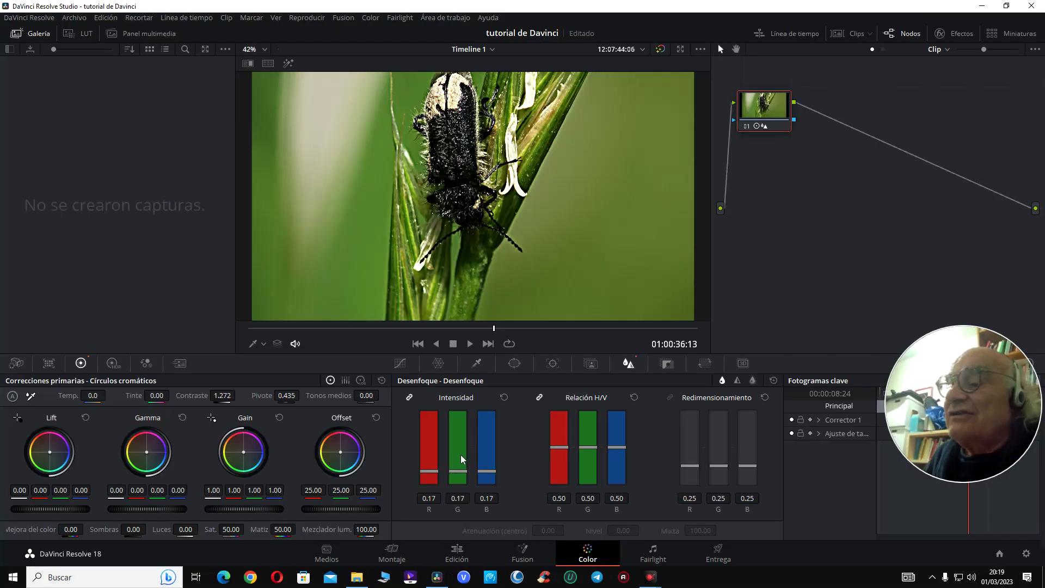
scroll(462, 459, up, 10)
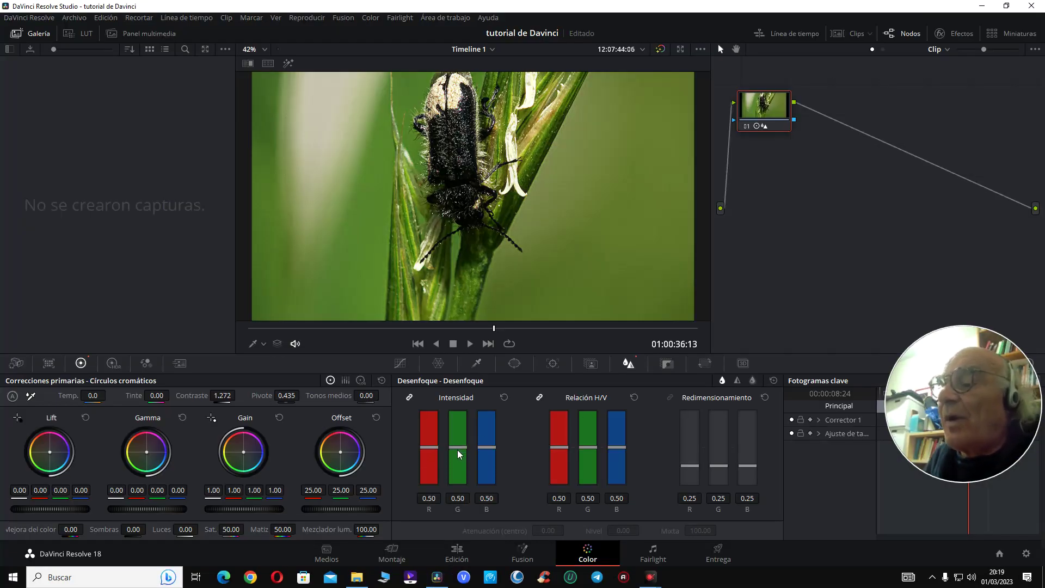
scroll(457, 454, down, 1)
scroll(457, 454, up, 9)
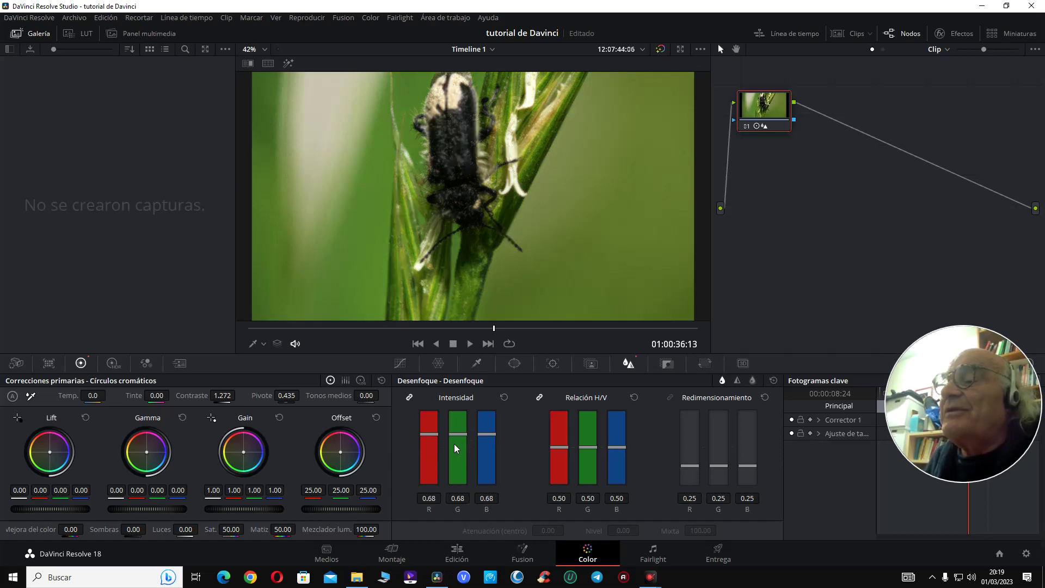
key(ctrl+f)
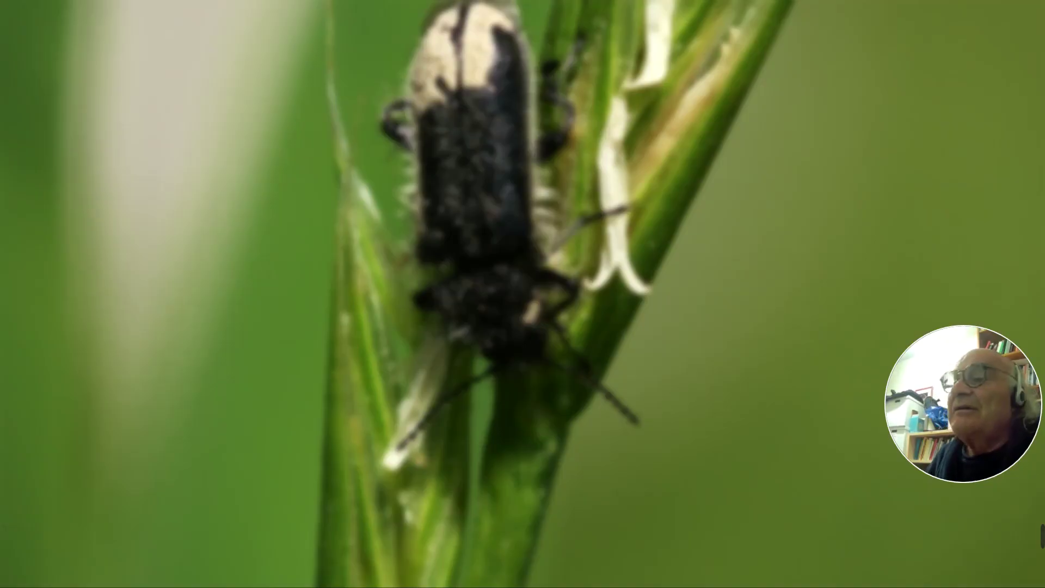
key(ctrl+f)
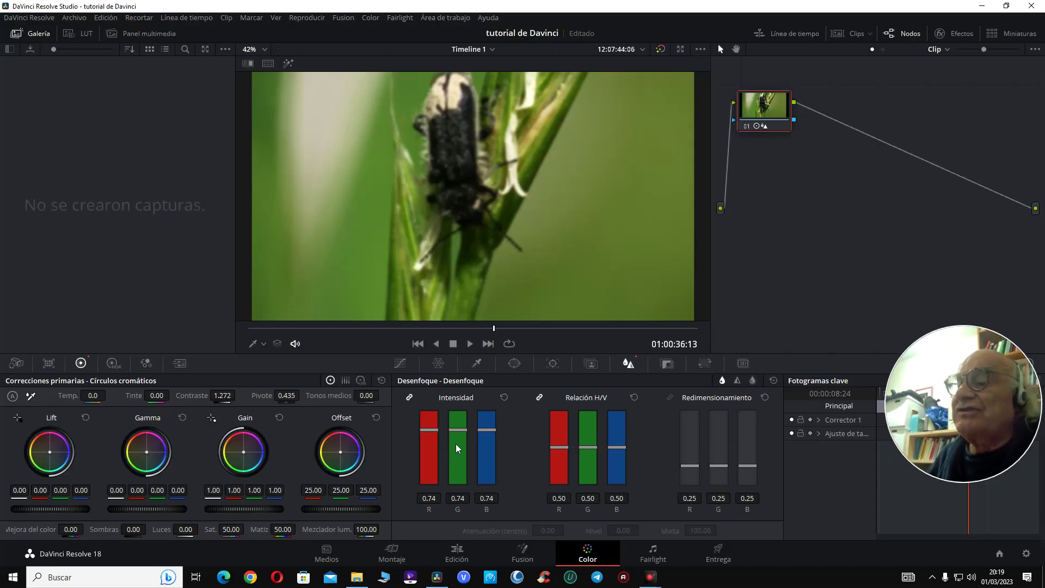
- Lower the linked RGB blur intensity of C0018I to 0.47
scroll(455, 443, down, 4)
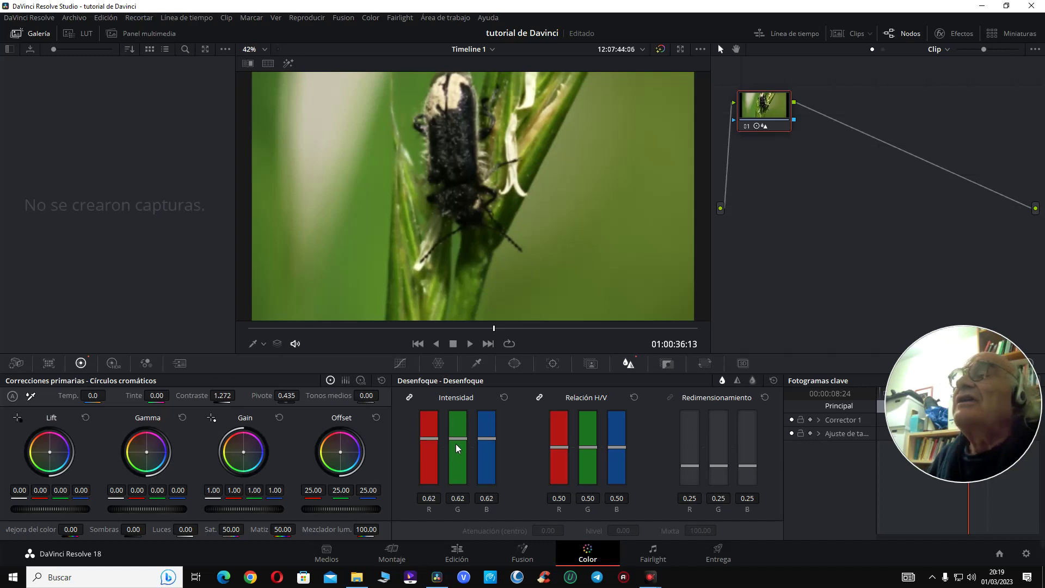
scroll(456, 443, down, 3)
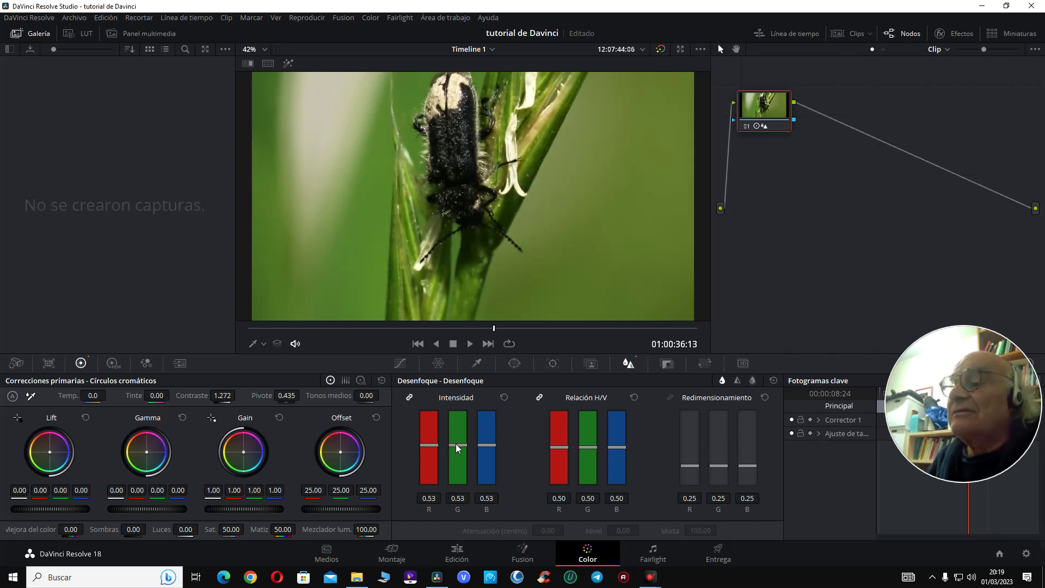
scroll(456, 448, down, 1)
scroll(457, 447, down, 1)
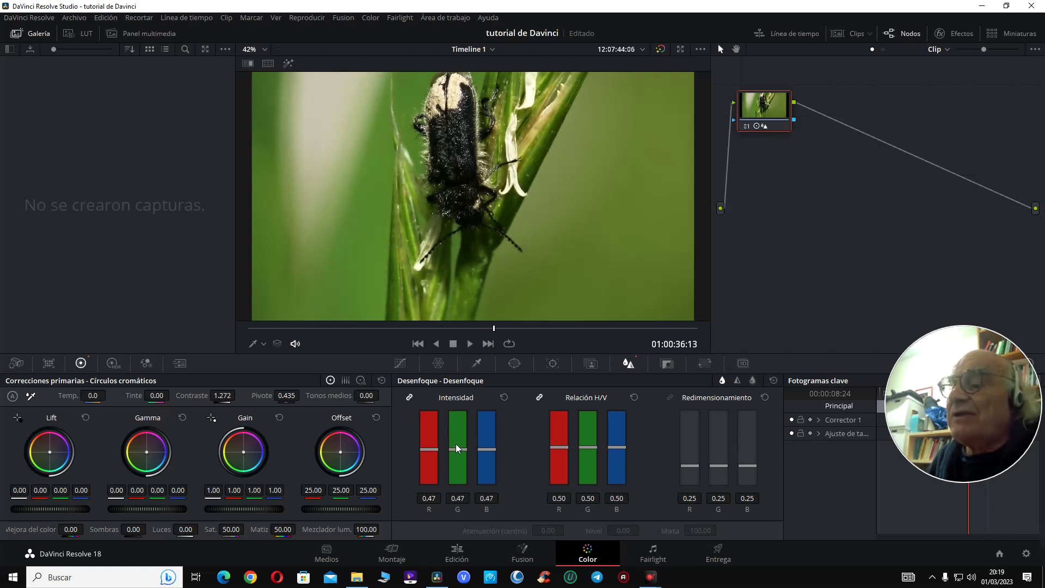
scroll(456, 447, down, 1)
scroll(456, 448, up, 1)
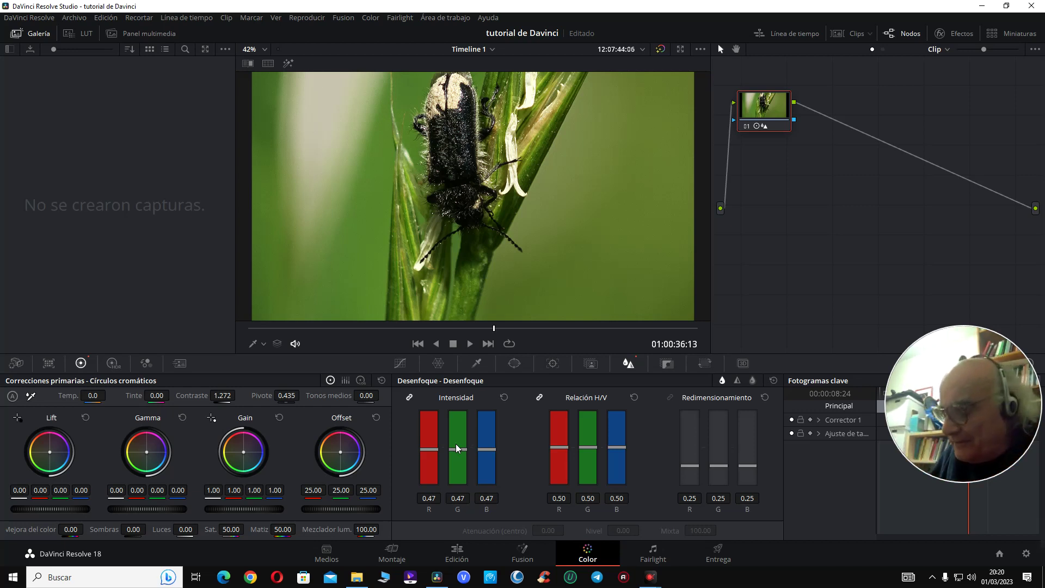
- Return to the edit page and open the C0031 audio clip from Audio 1 in the source viewer
click(461, 549)
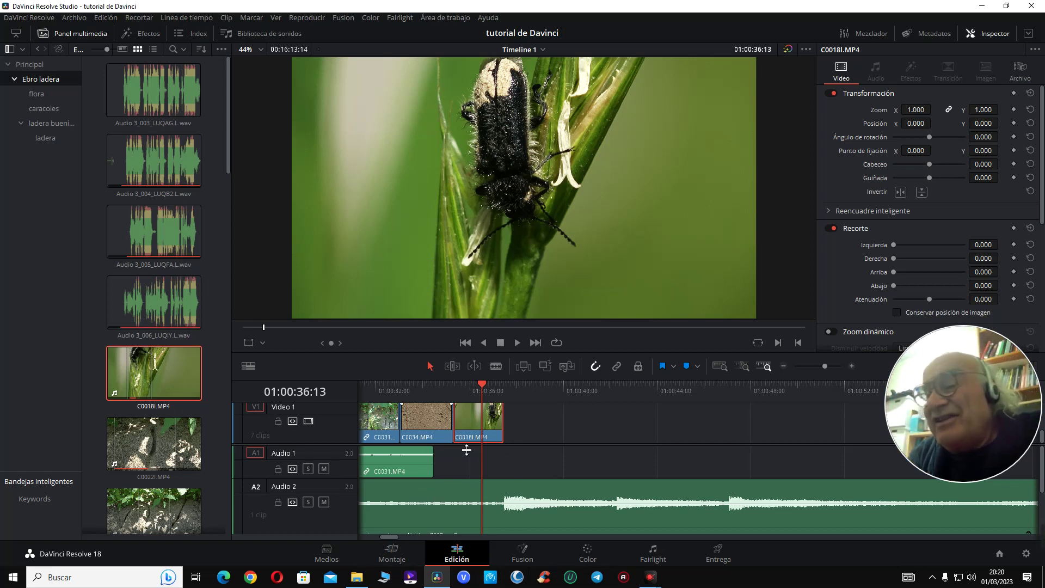
drag(546, 448, 546, 457)
click(540, 451)
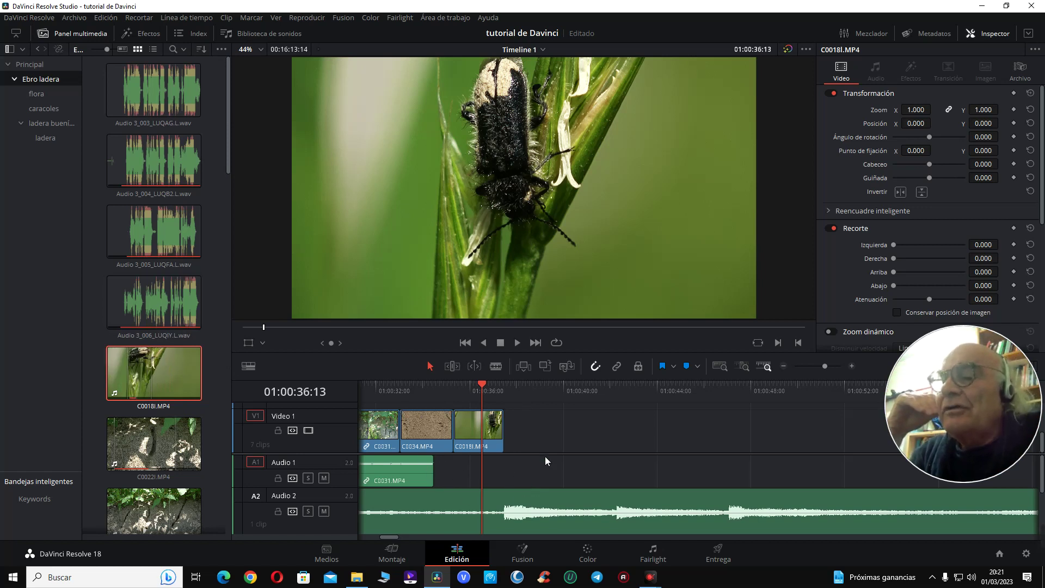
drag(555, 454, 556, 438)
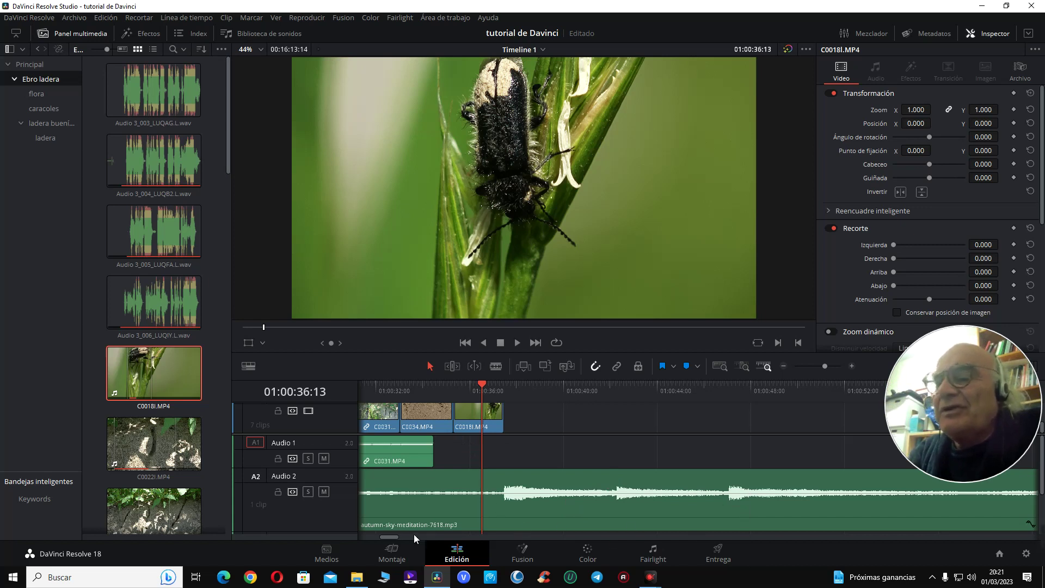
drag(393, 540, 387, 538)
click(449, 456)
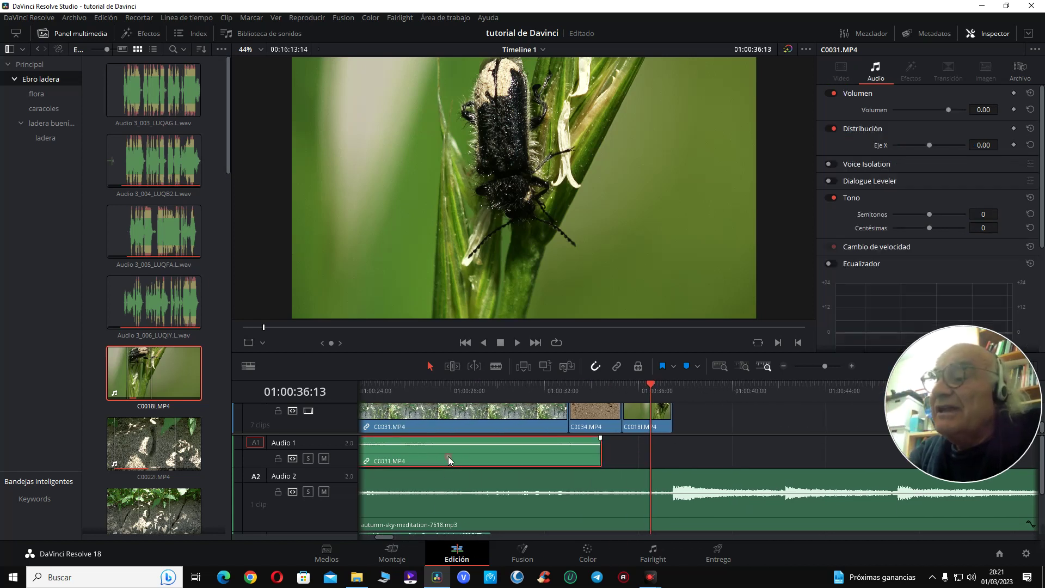
double_click(449, 456)
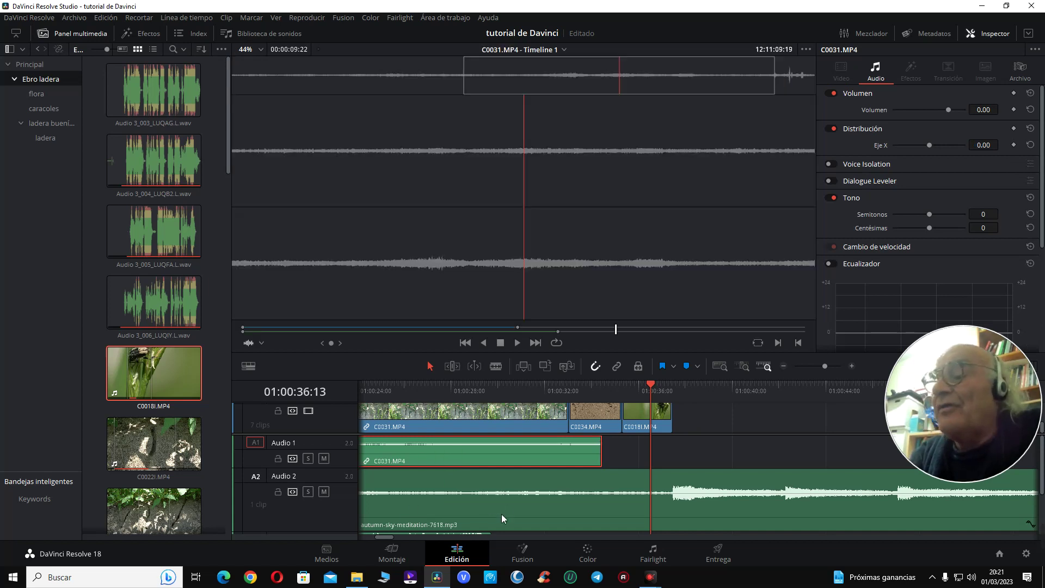
- Try extending the Audio 1 sound by pasting a copy of the C0031 audio at 01:00:34:12, and delete the copy
click(488, 387)
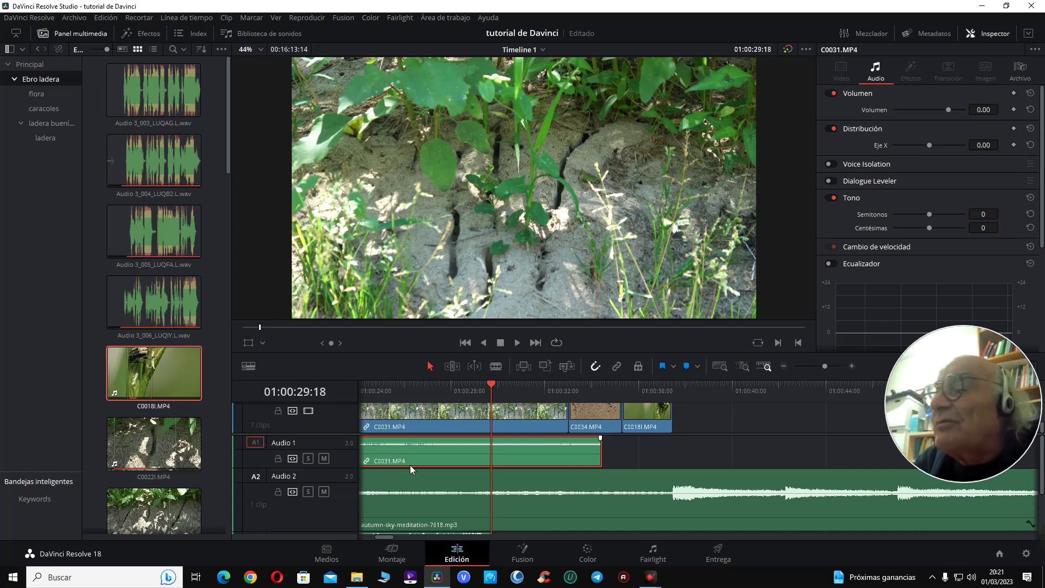
click(604, 387)
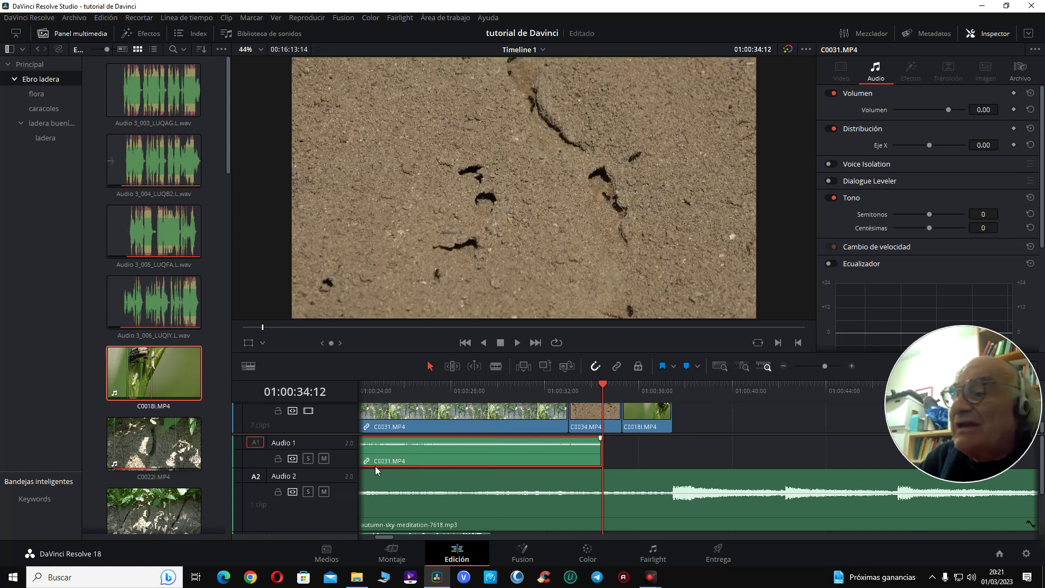
right_click(432, 453)
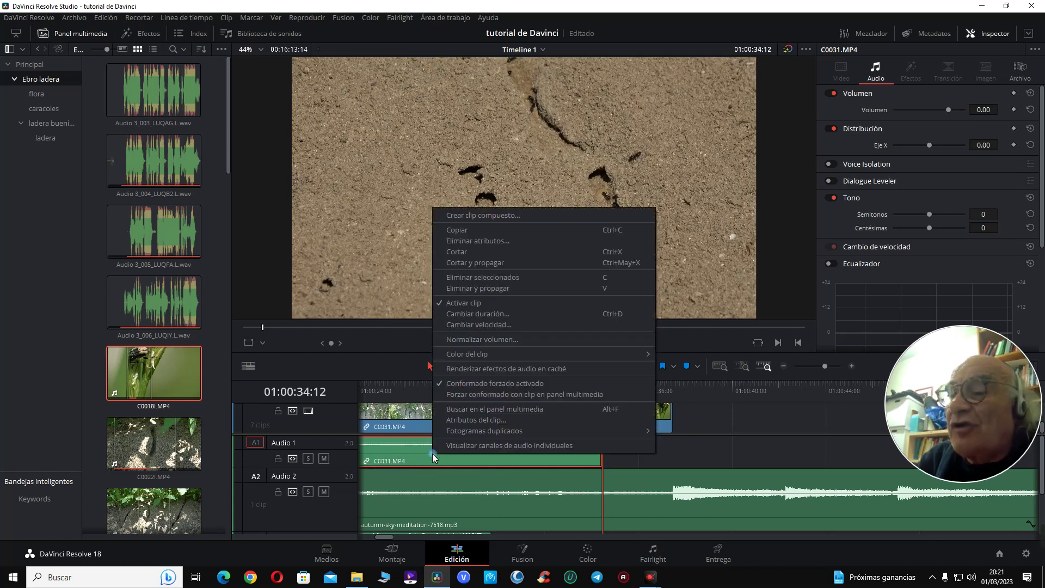
click(462, 231)
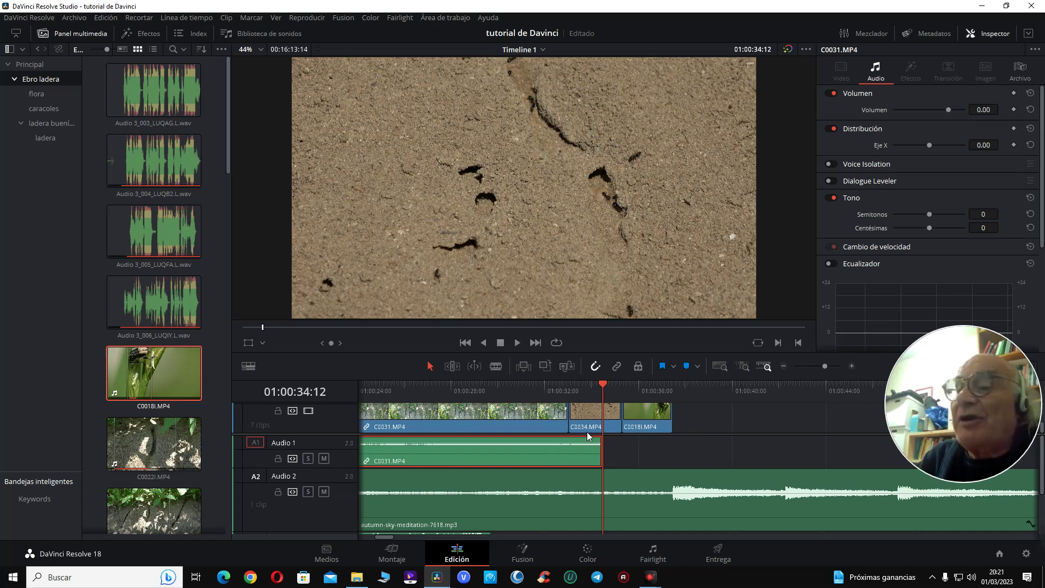
right_click(614, 451)
click(626, 456)
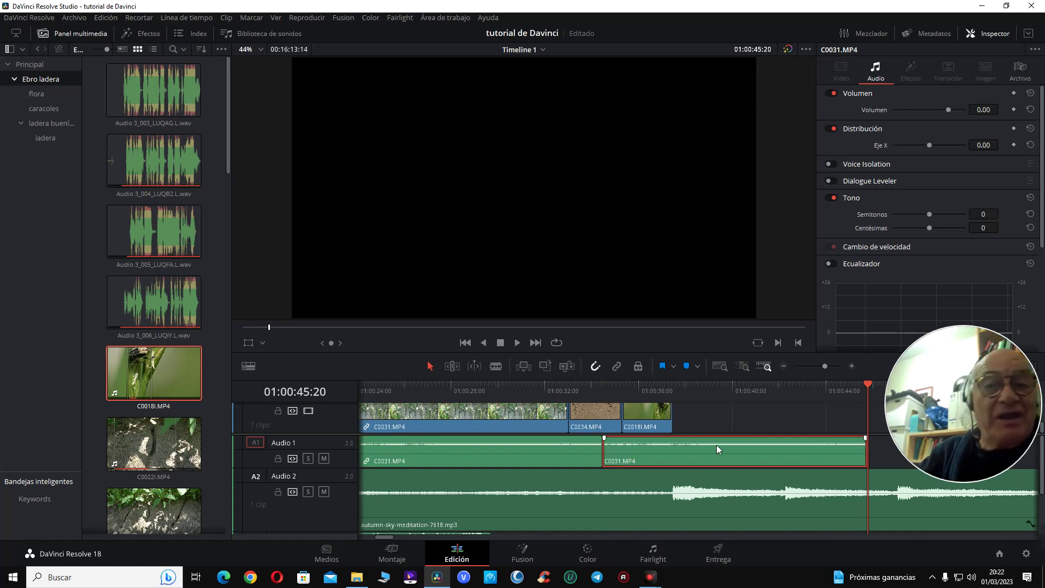
key(ctrl+s)
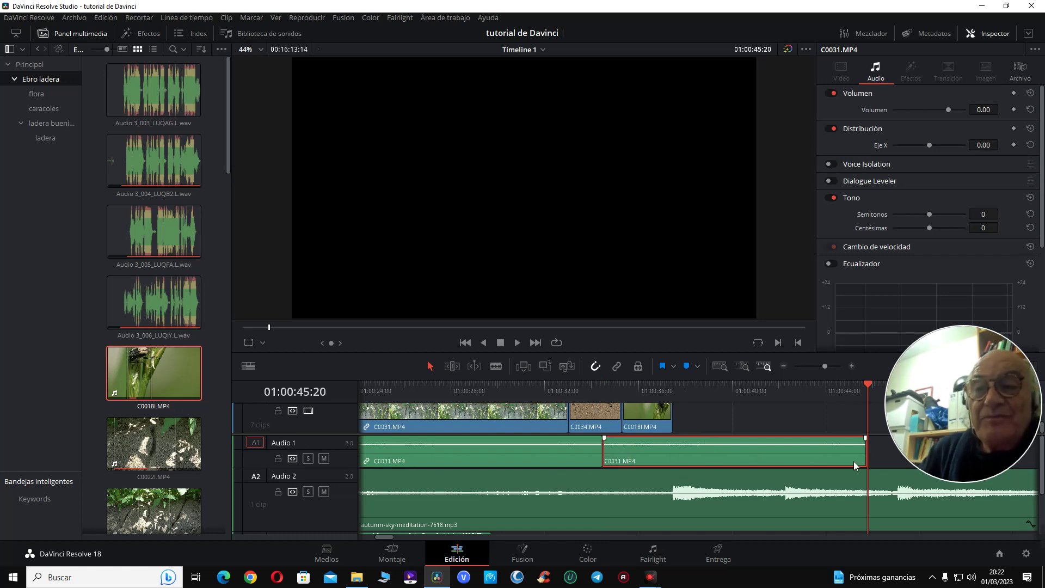
key(Delete)
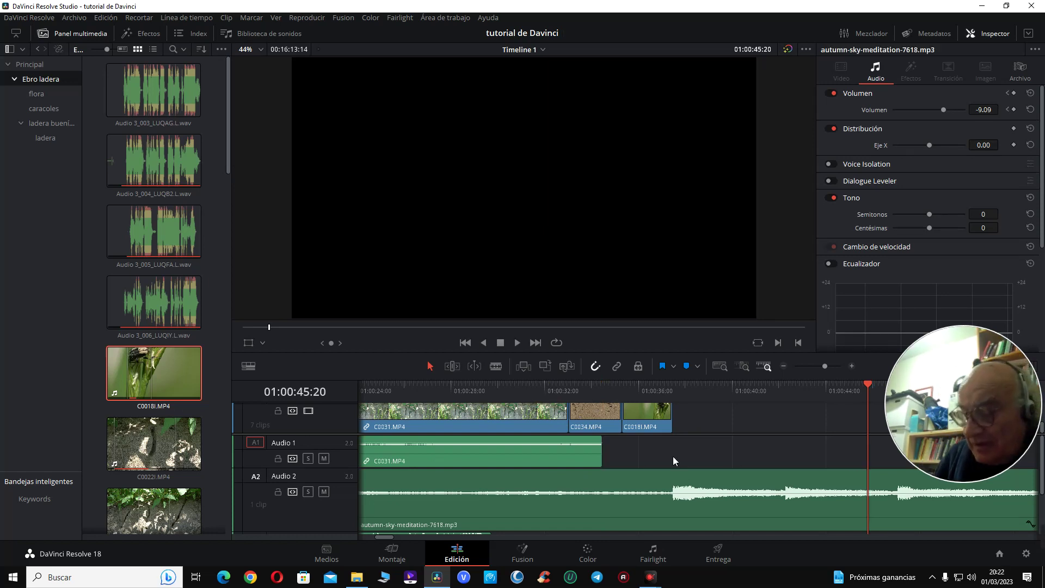
- Find C0031 in the Ebro ladera bin and add only its audio to Audio 1 at 01:00:34:12, after the existing clip
click(604, 383)
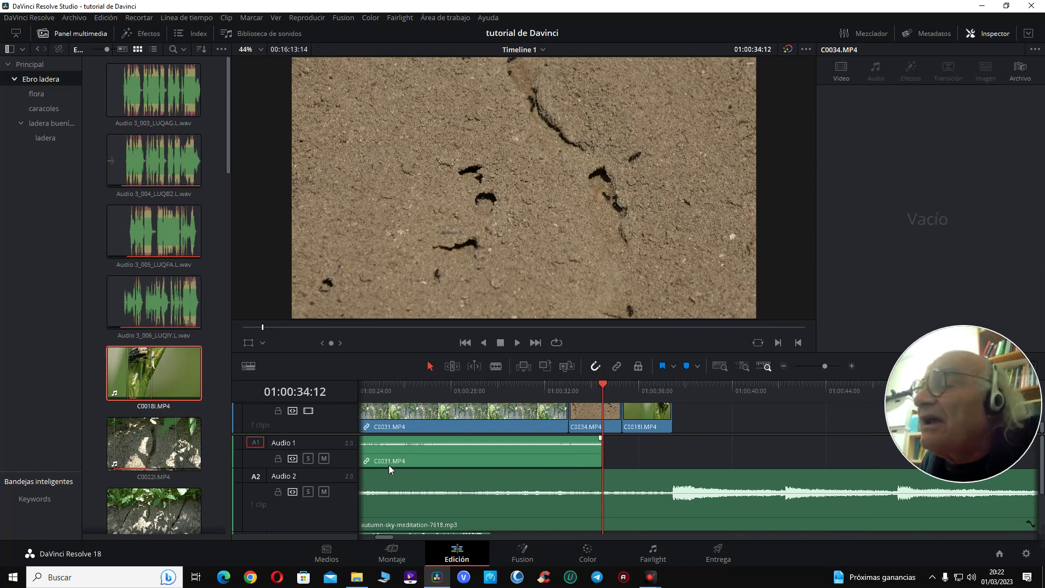
click(225, 166)
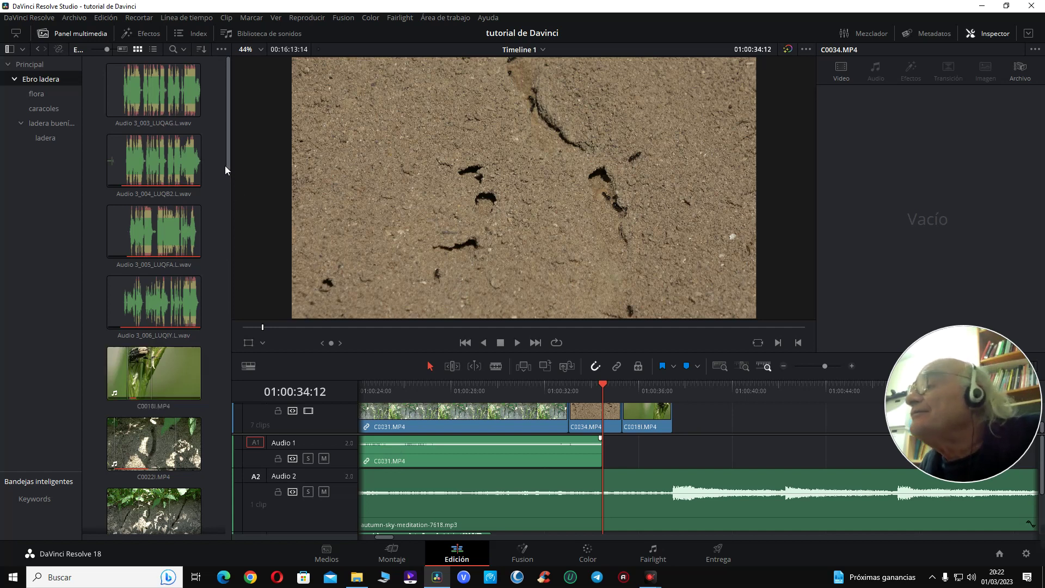
drag(227, 167, 223, 340)
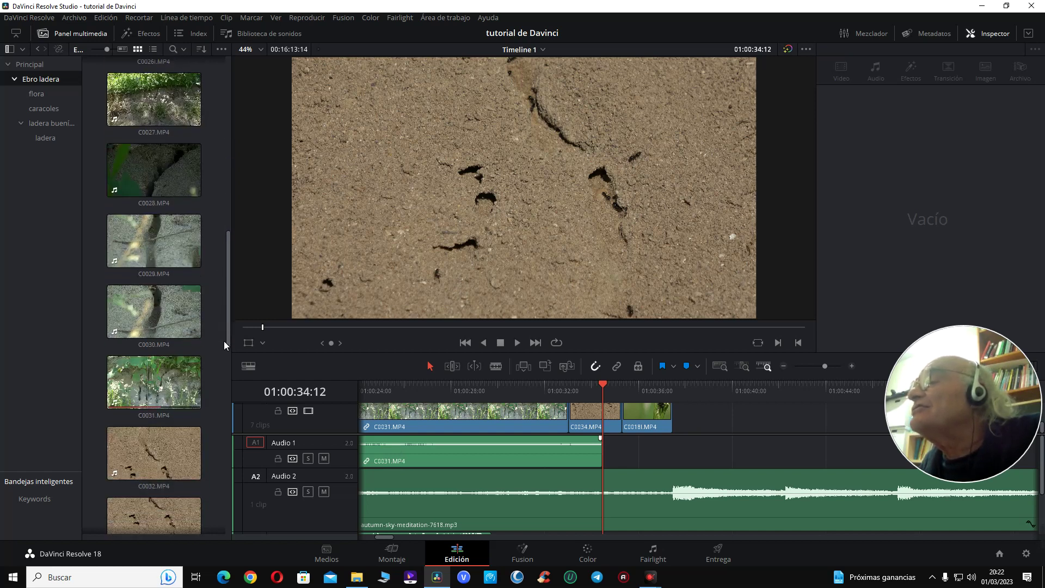
click(158, 381)
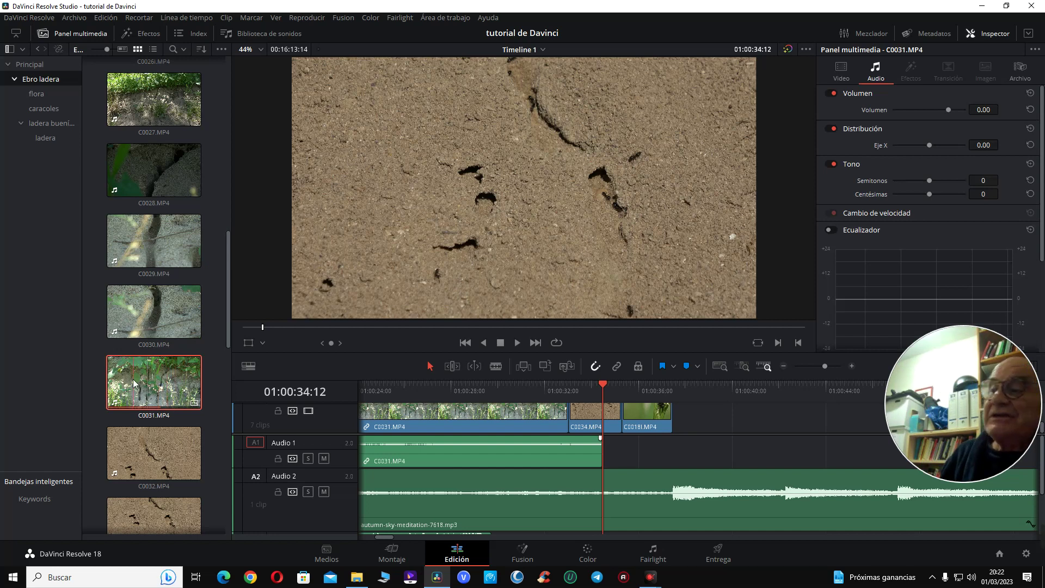
double_click(134, 381)
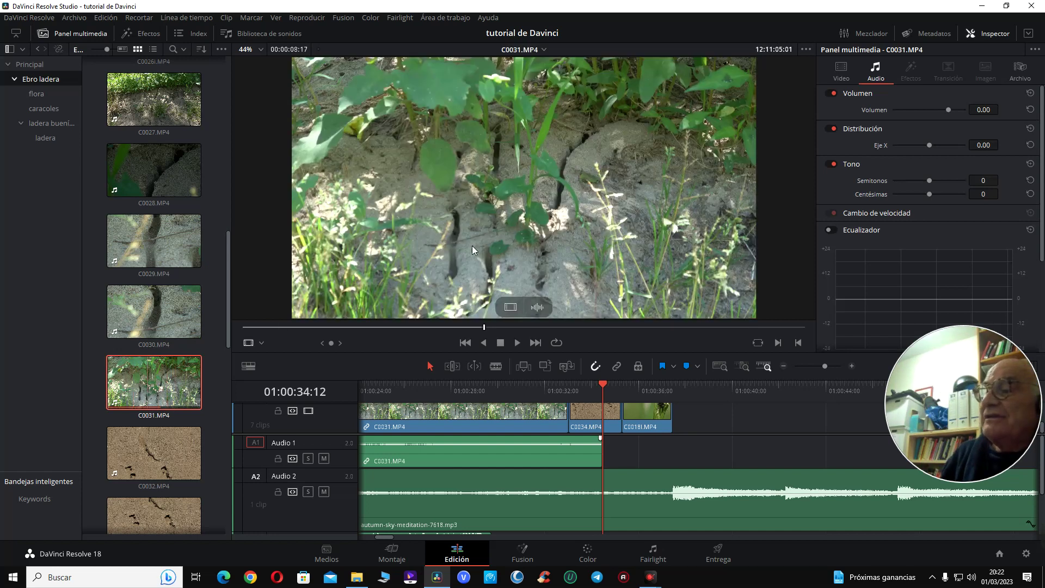
click(456, 417)
double_click(199, 394)
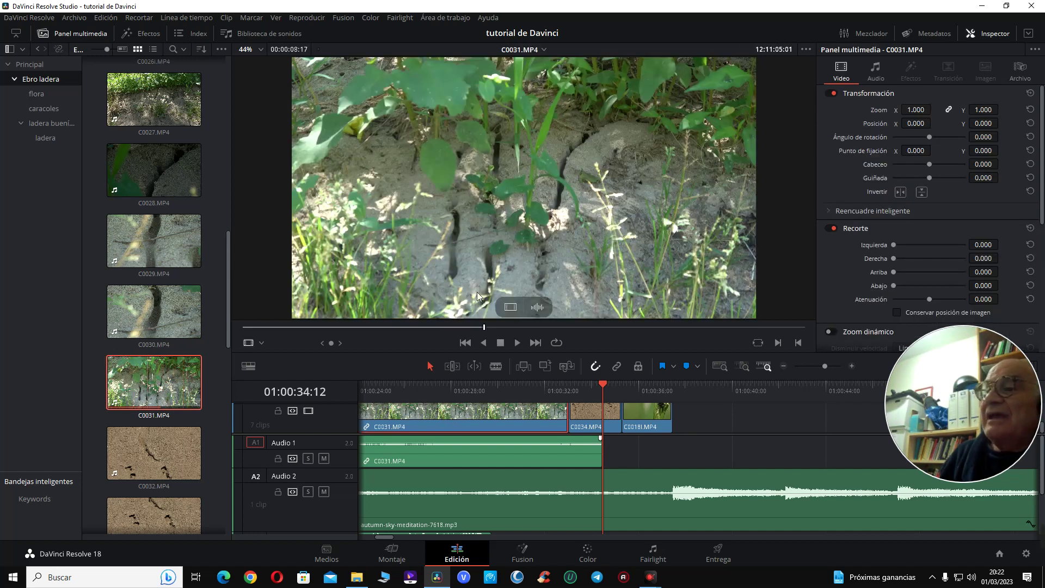
drag(531, 313, 612, 444)
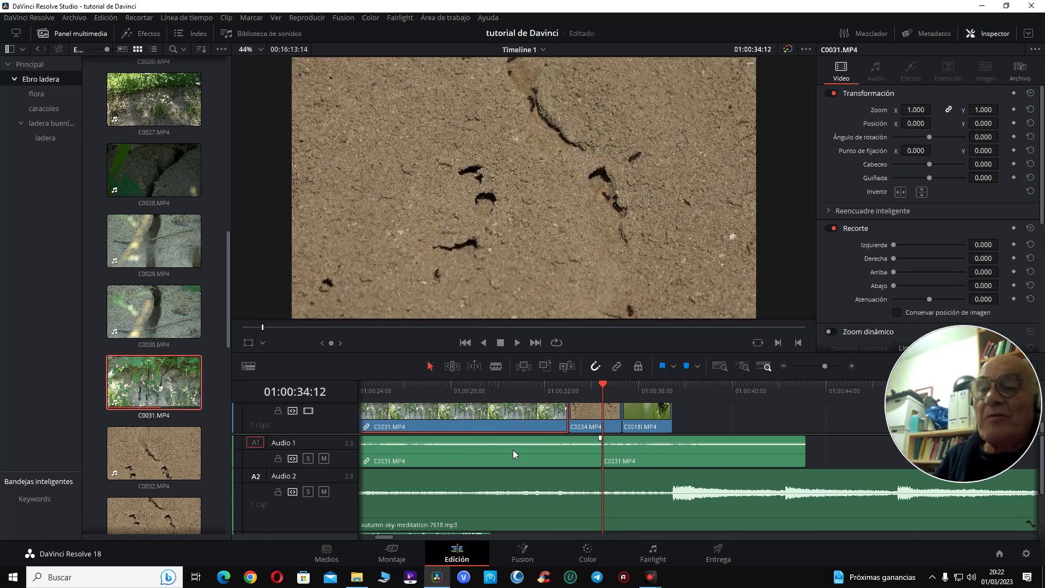
- Play the timeline from 01:00:33:23 across the join between the two C0031 audio clips
click(590, 387)
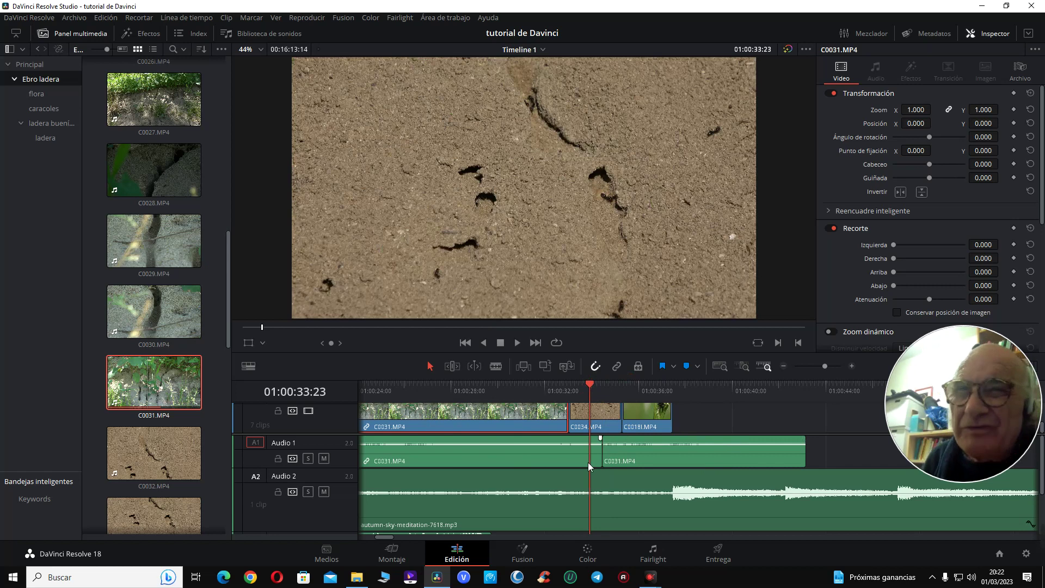
key(space)
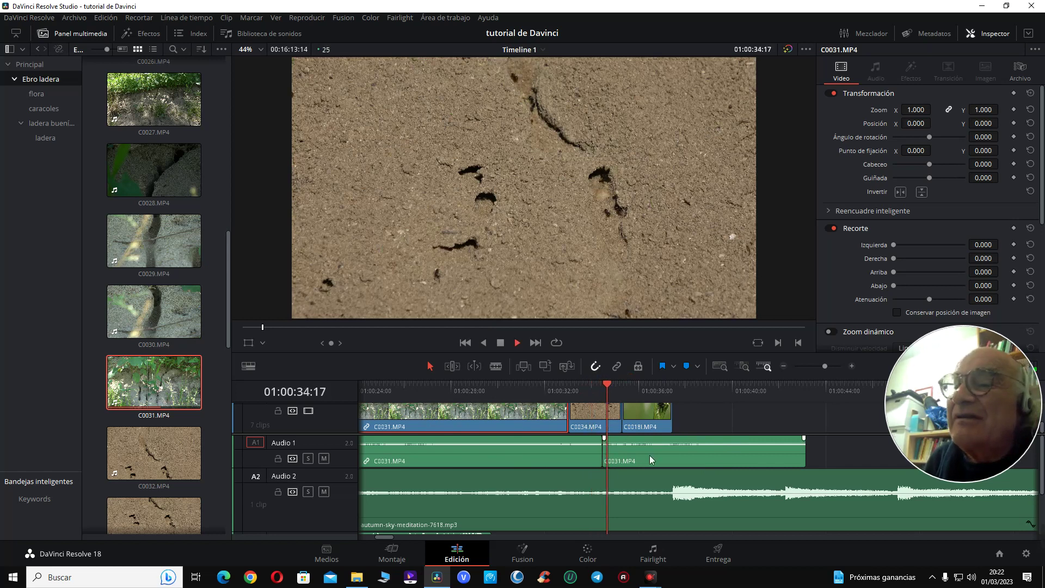
key(space)
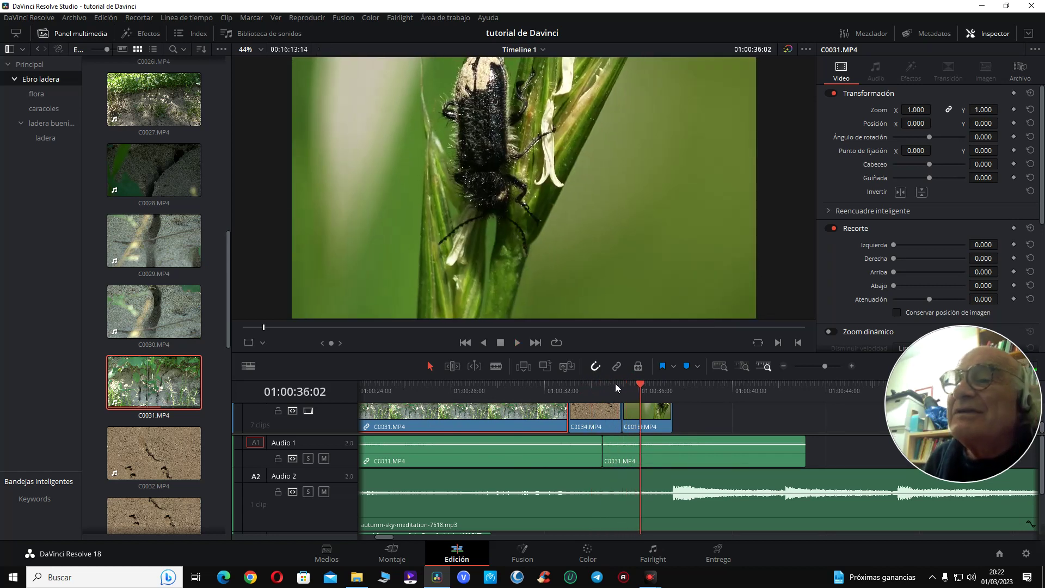
- Split the second C0031 audio clip on Audio 1 at 01:00:35:00
click(615, 386)
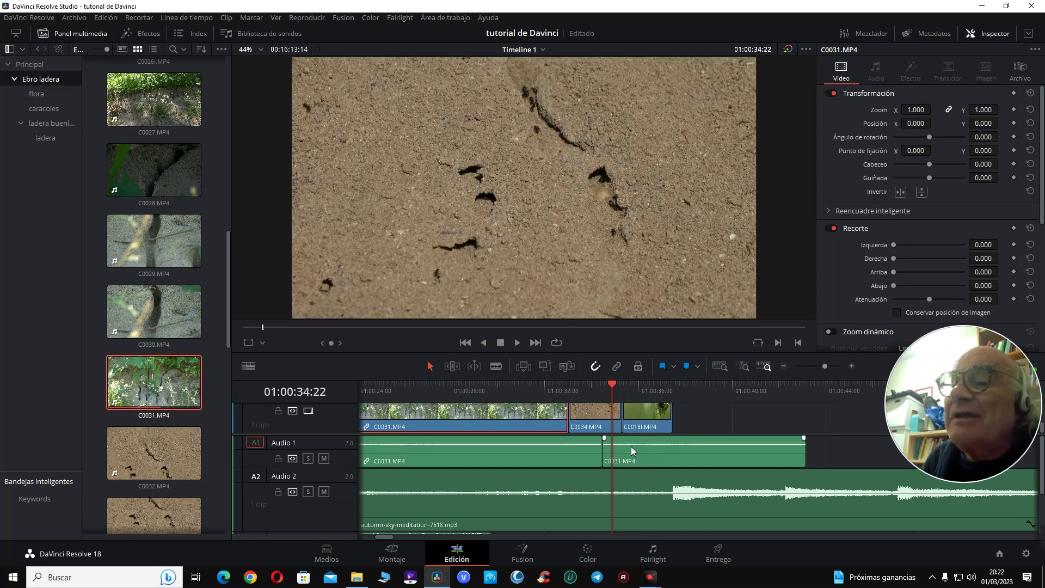
key(Right)
click(632, 450)
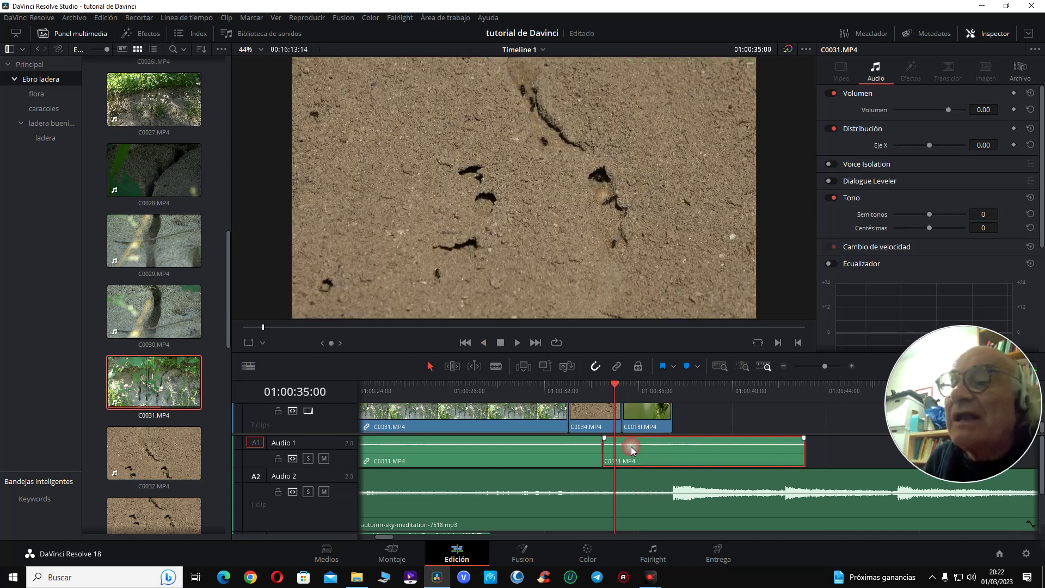
key(ctrl+backslash)
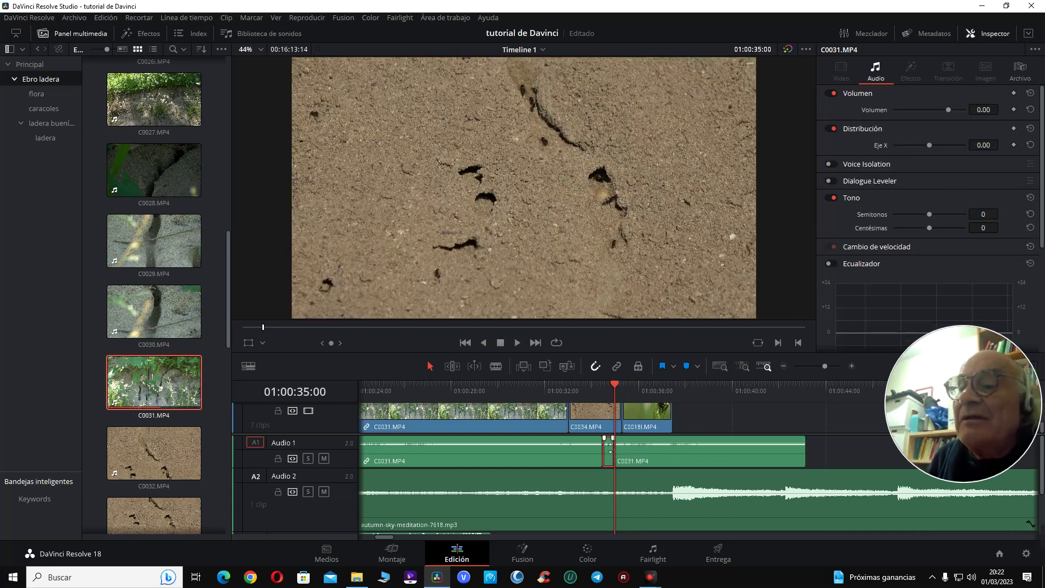
- Delete the short piece of C0031 audio before 01:00:35:00 on Audio 1 and move the remaining part back to 01:00:34:12, closing the gap
click(608, 452)
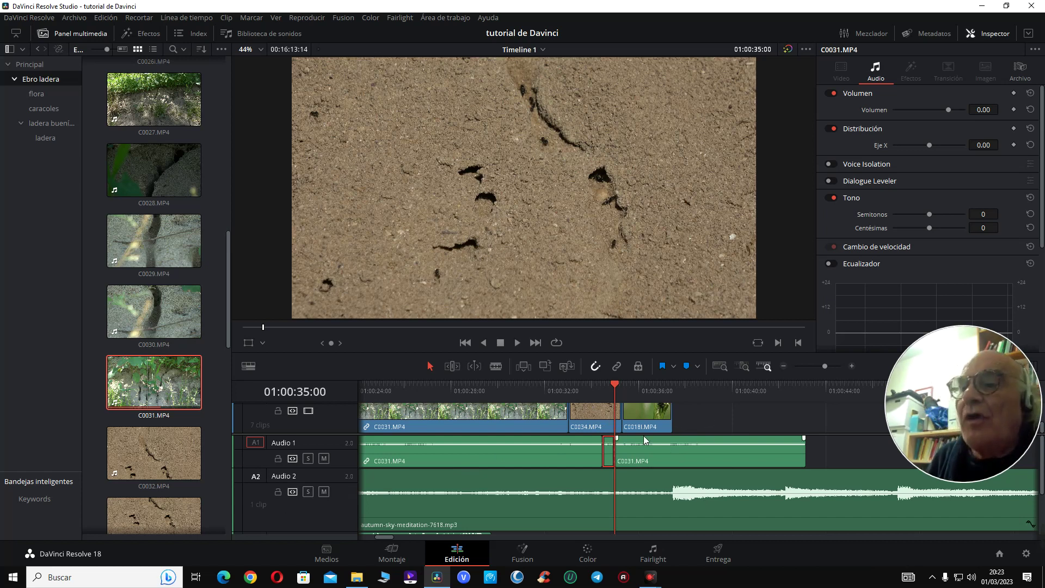
drag(673, 452, 661, 453)
click(600, 390)
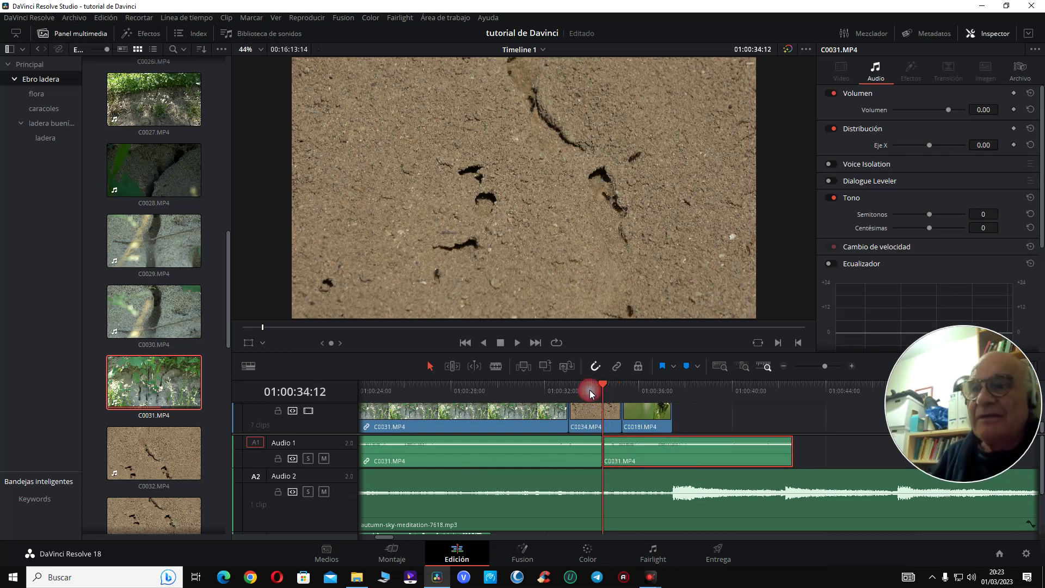
- Play the timeline from about 01:00:32:10 across the join between the C0031 audio clips on Audio 1
click(585, 387)
key(space)
key(space)
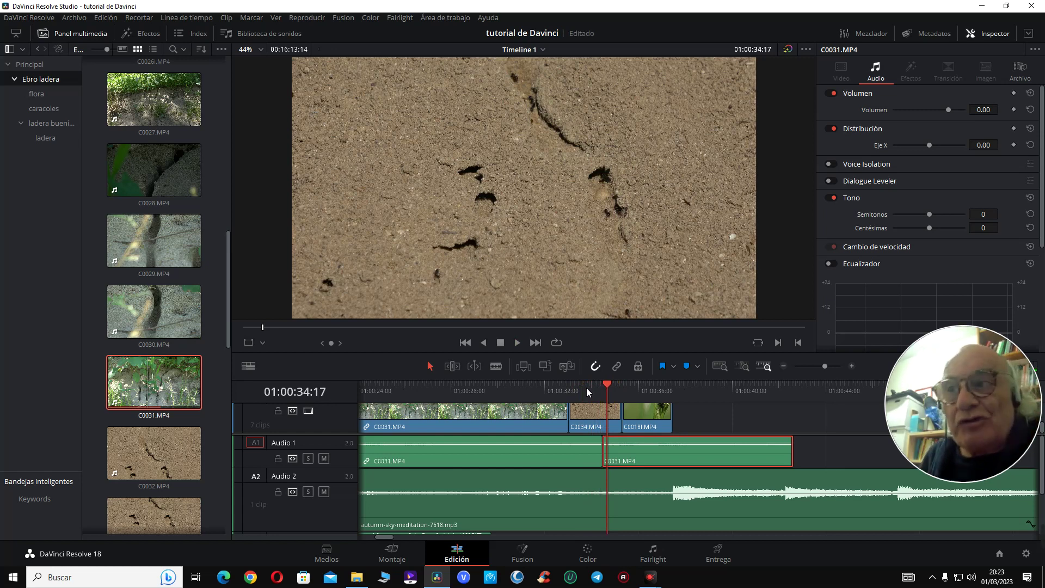
click(554, 390)
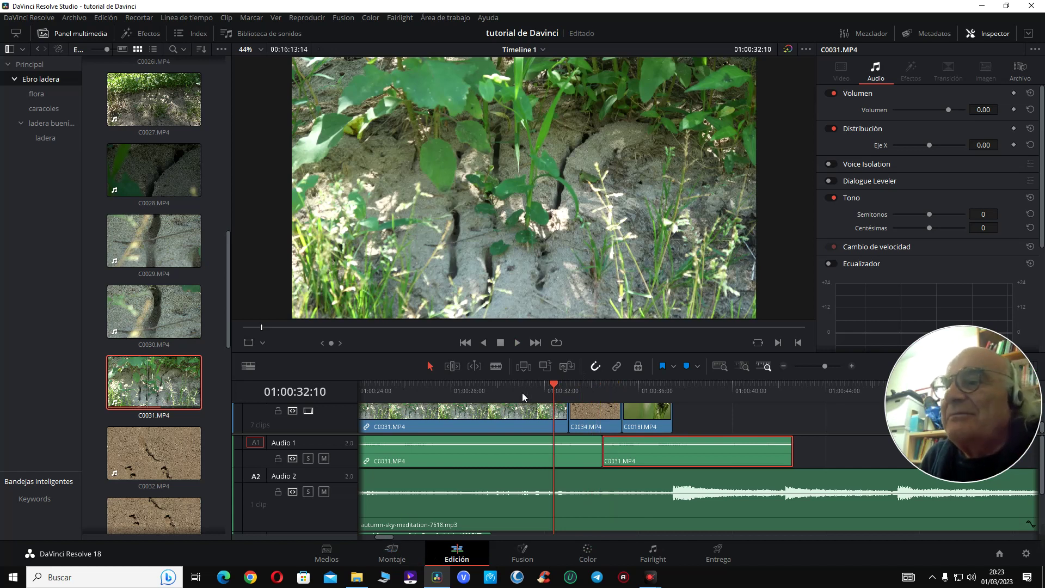
key(space)
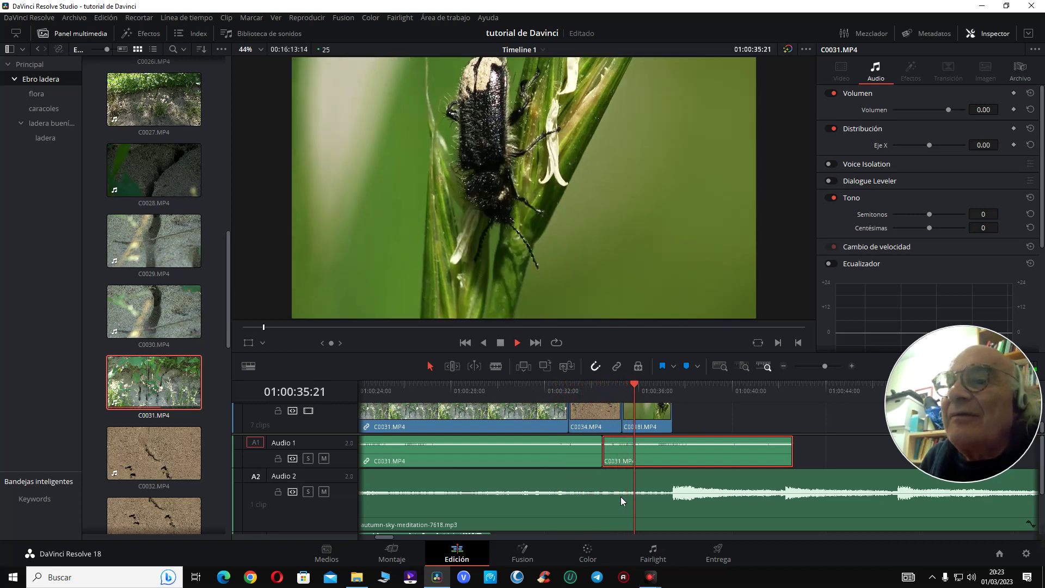
key(space)
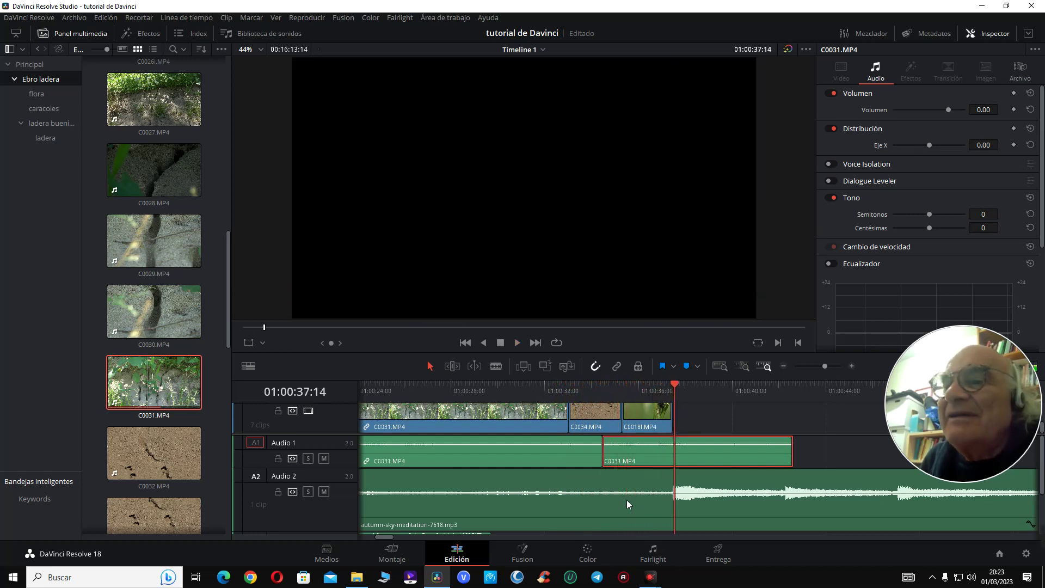
- Trim the end of the second C0031 audio clip on Audio 1 to 01:00:37:12, matching the end of the last video clip
click(672, 385)
drag(793, 454, 673, 456)
click(578, 485)
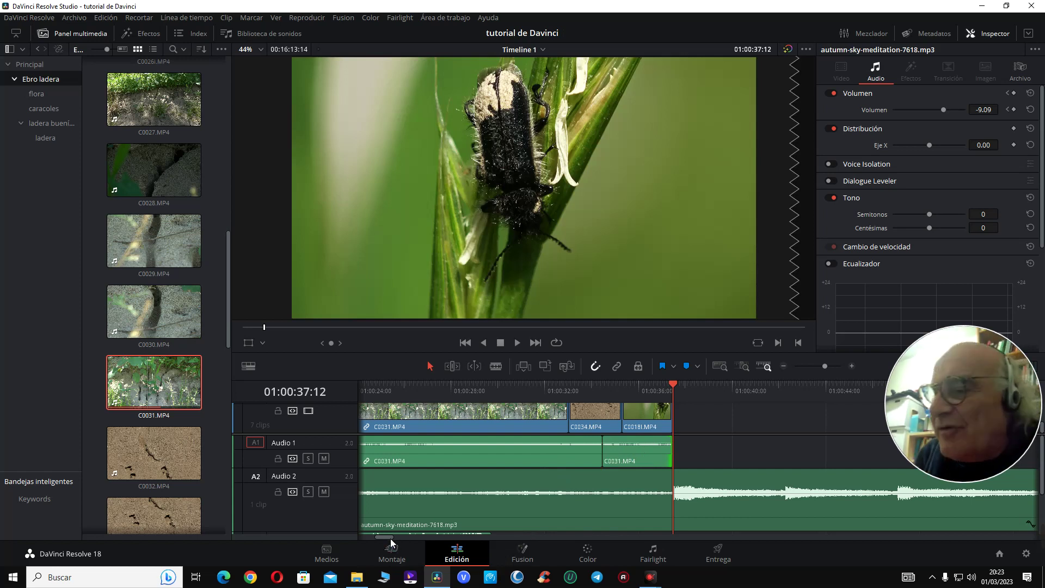
- Preview the stills DSC08273.JPG and DSC08275.JPG in the Ebro ladera bin as candidates for the next shot
drag(391, 538, 395, 538)
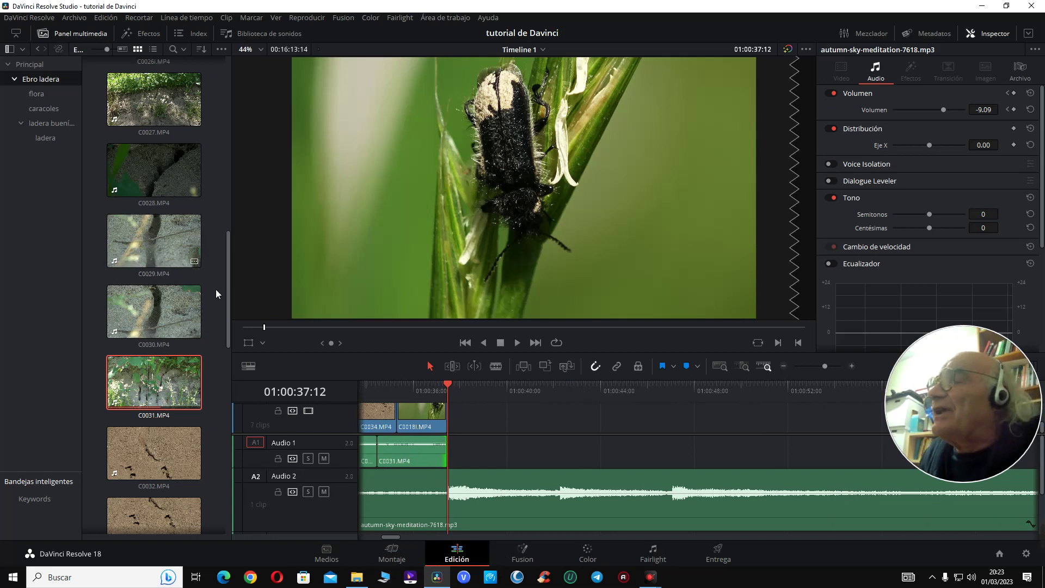
drag(229, 303, 240, 394)
click(171, 379)
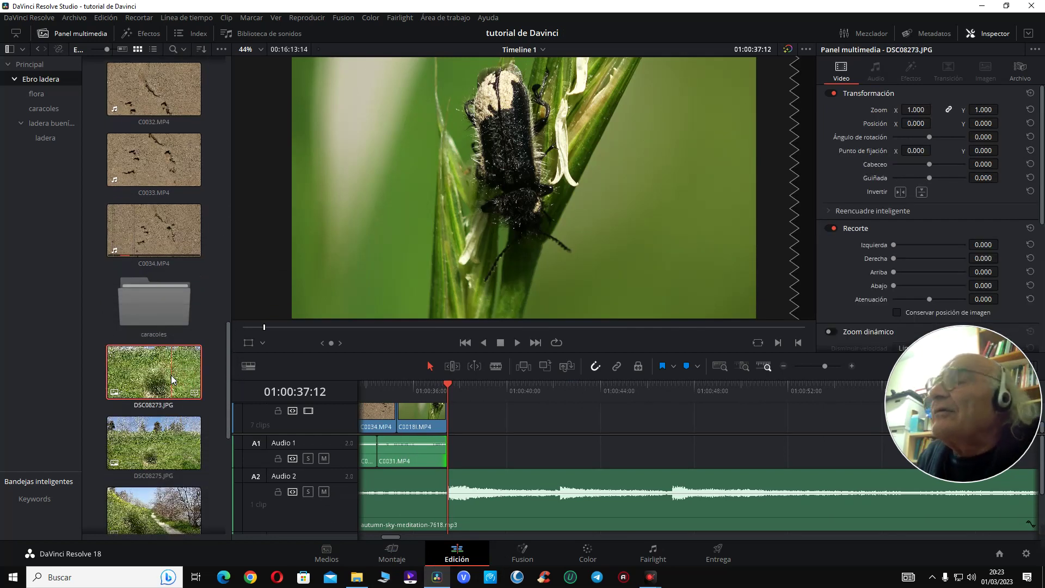
double_click(171, 380)
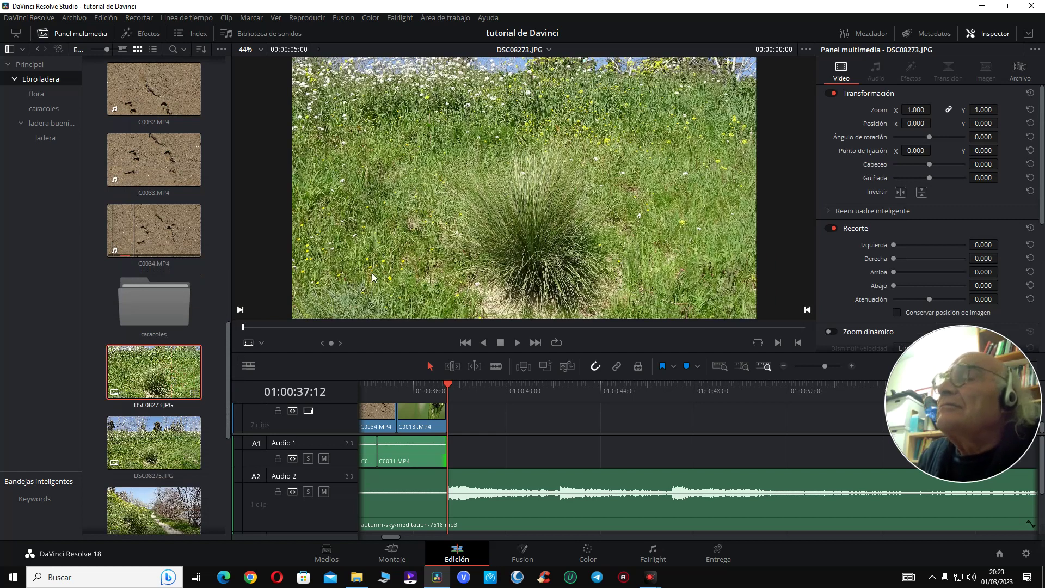
double_click(163, 442)
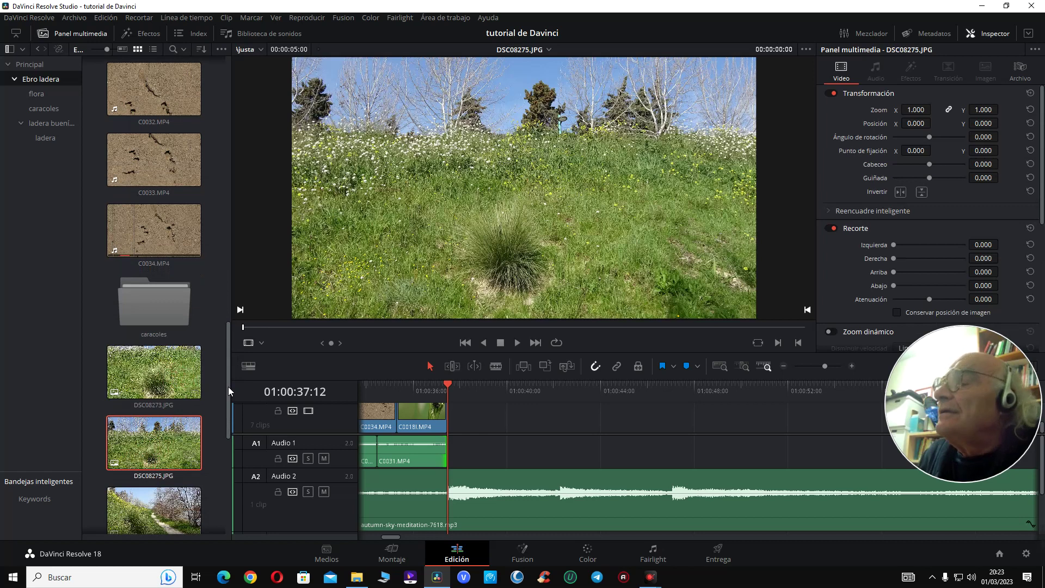
drag(228, 387, 225, 412)
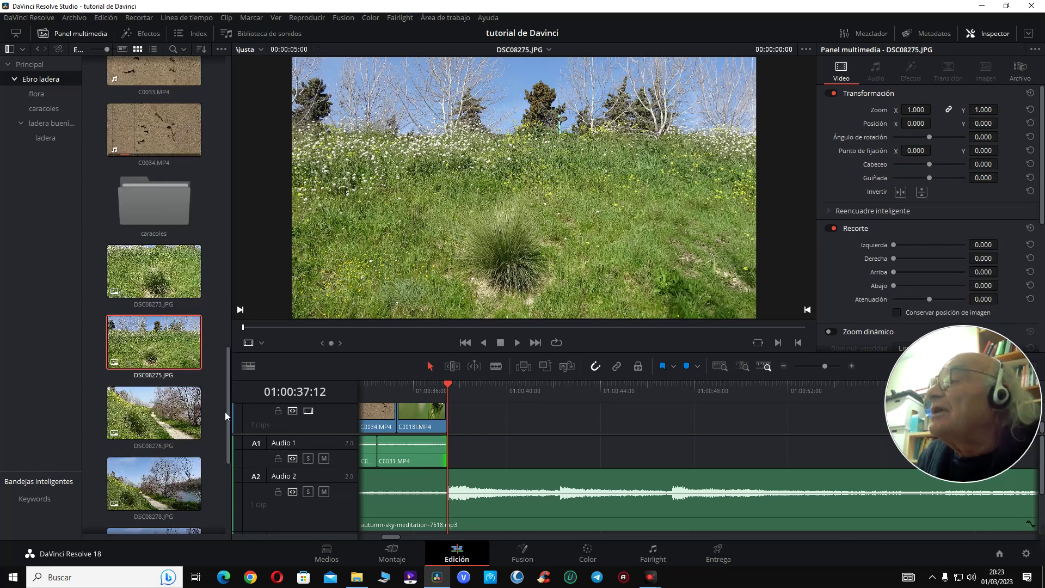
- Find C0019.MP4 in the ladera subfolder of Ebro ladera and add it with its audio at 01:00:37:12, after the last clip
click(32, 93)
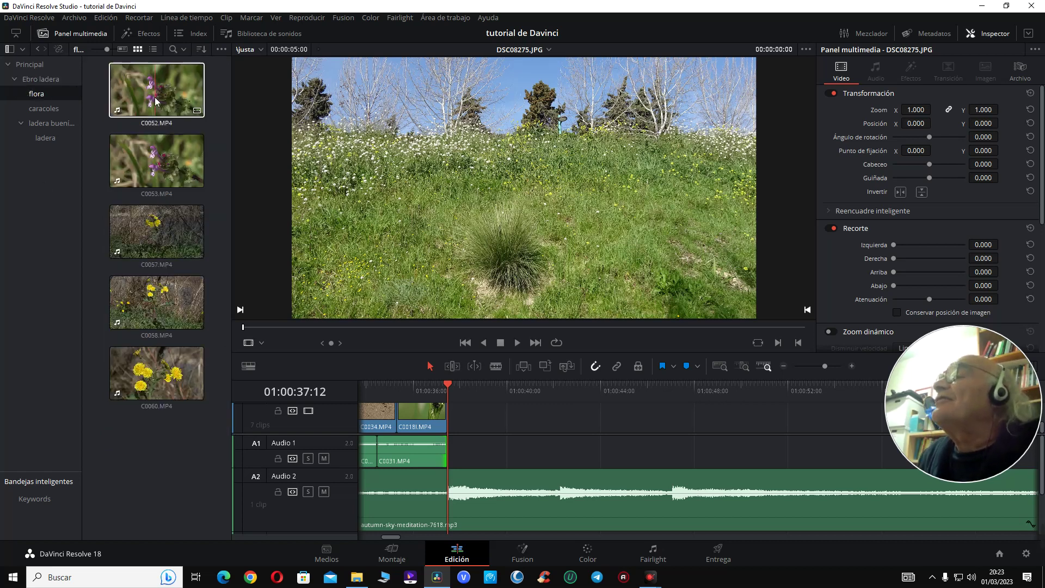
click(42, 103)
double_click(48, 124)
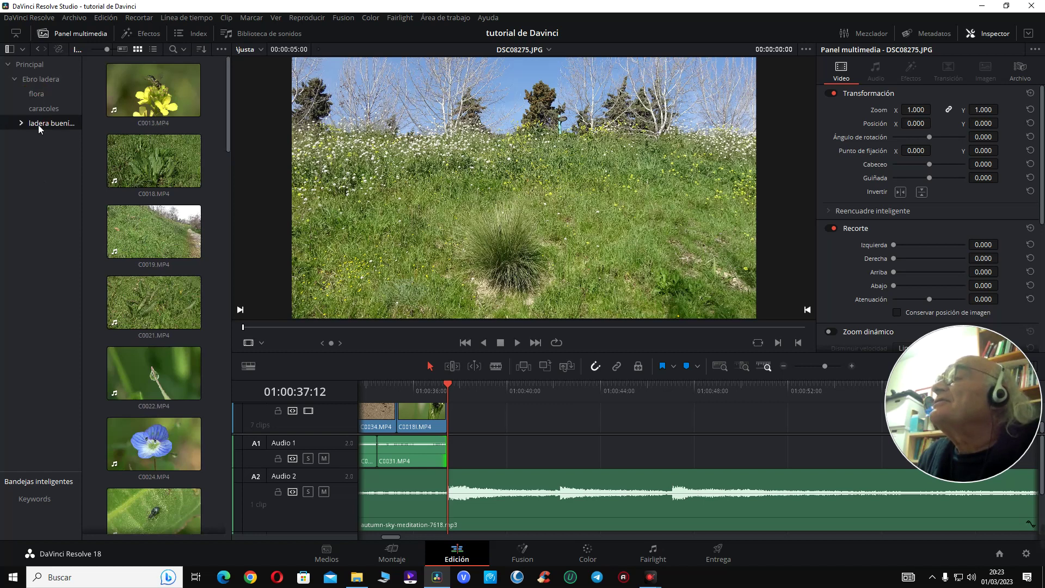
click(144, 156)
double_click(143, 156)
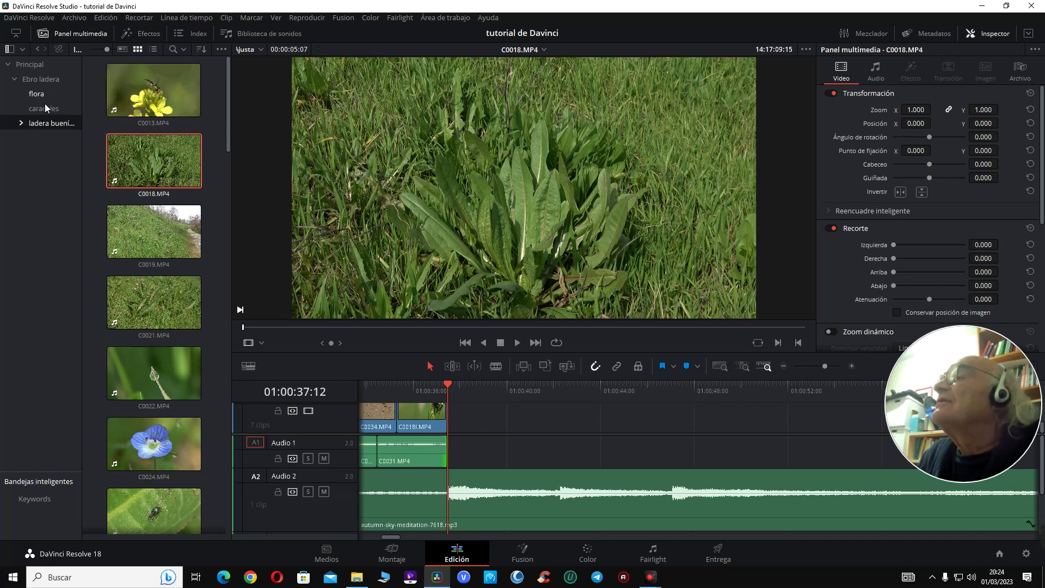
double_click(168, 229)
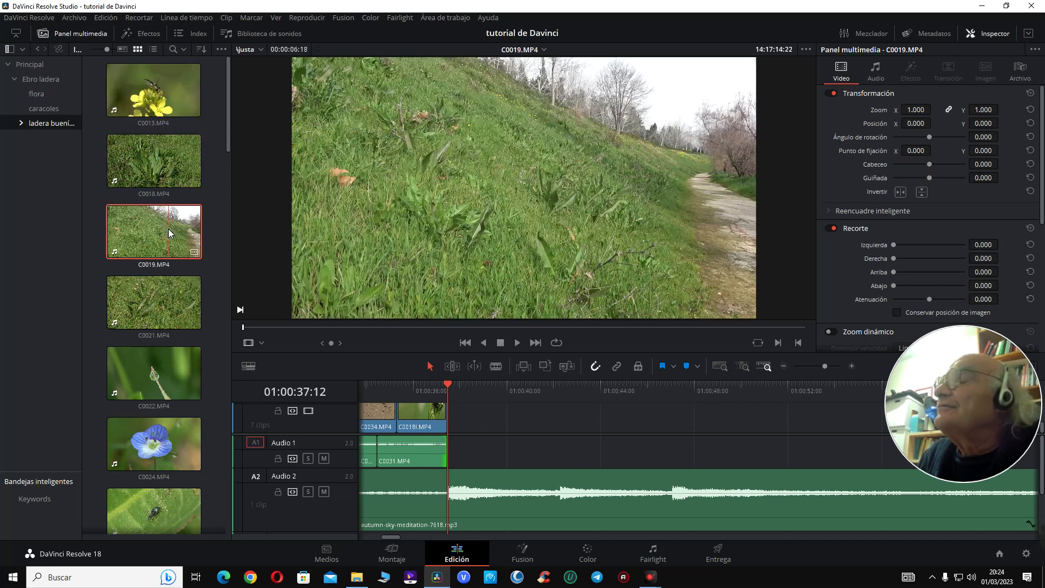
mouse_move(539, 294)
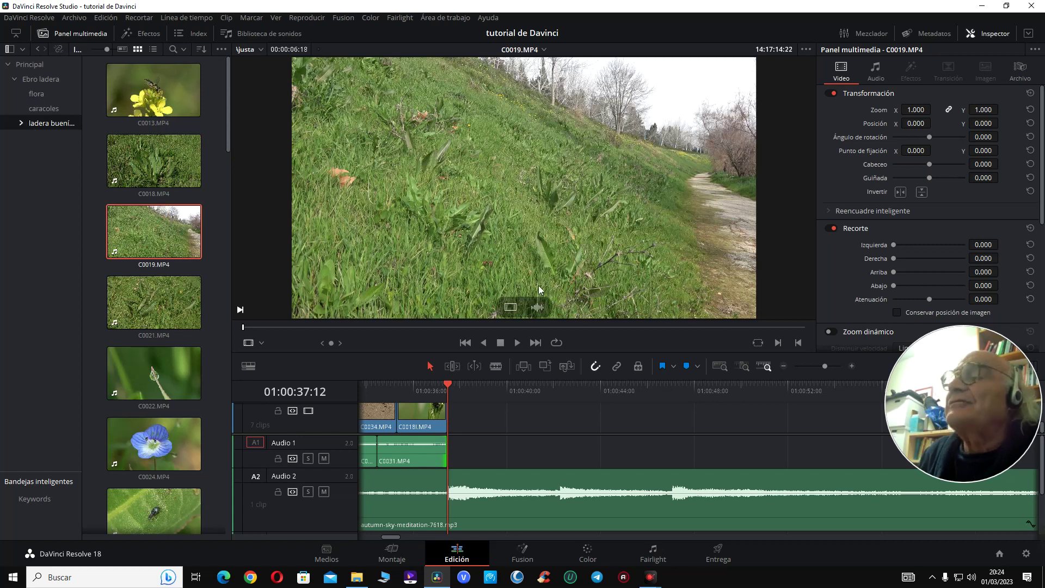
drag(510, 308, 452, 430)
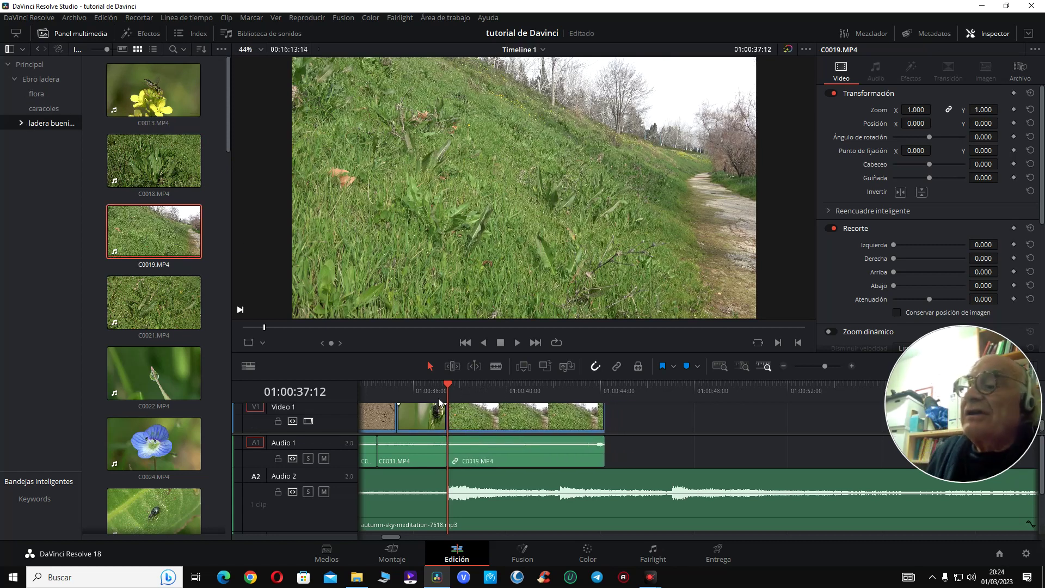
- Play the timeline repeatedly across the cut into C0019 to check picture and sound, and save the project
click(438, 390)
key(space)
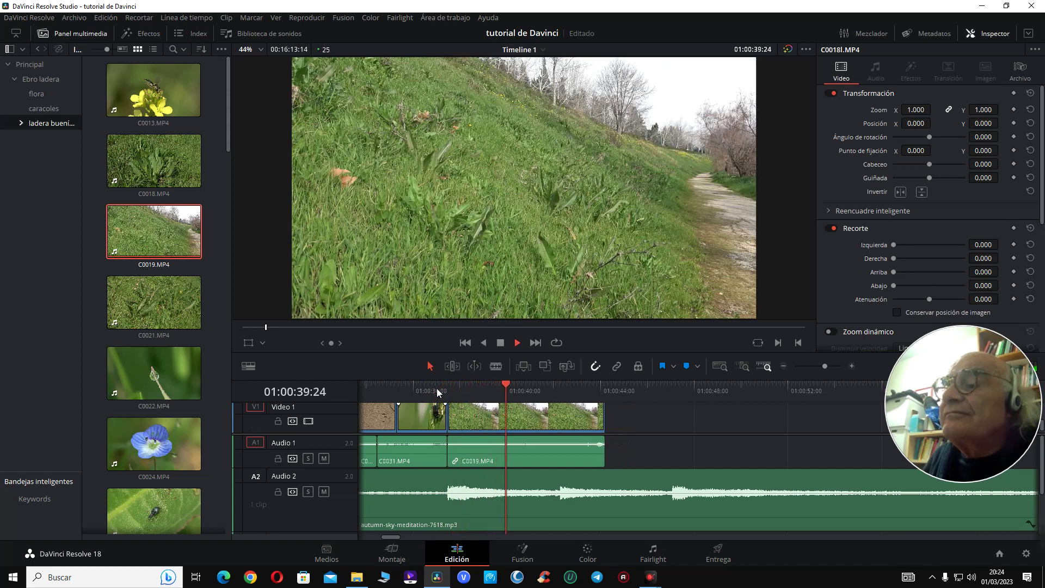
key(space)
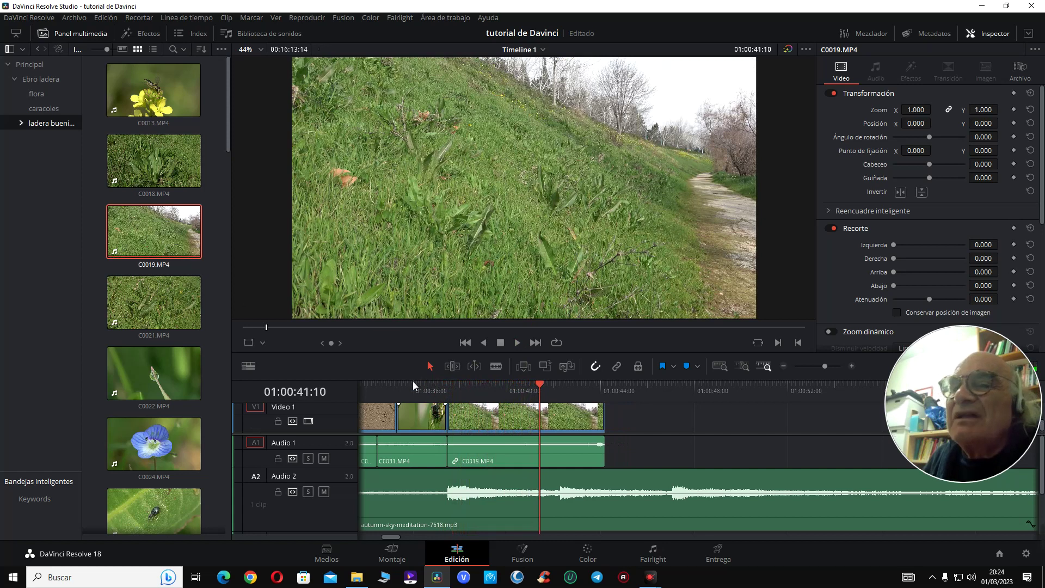
click(419, 384)
key(space)
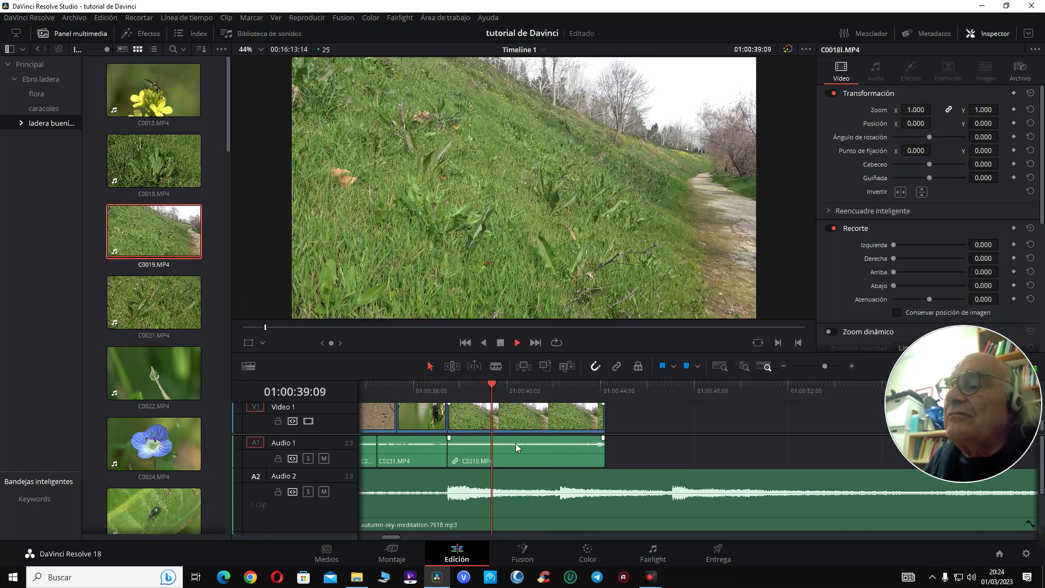
key(space)
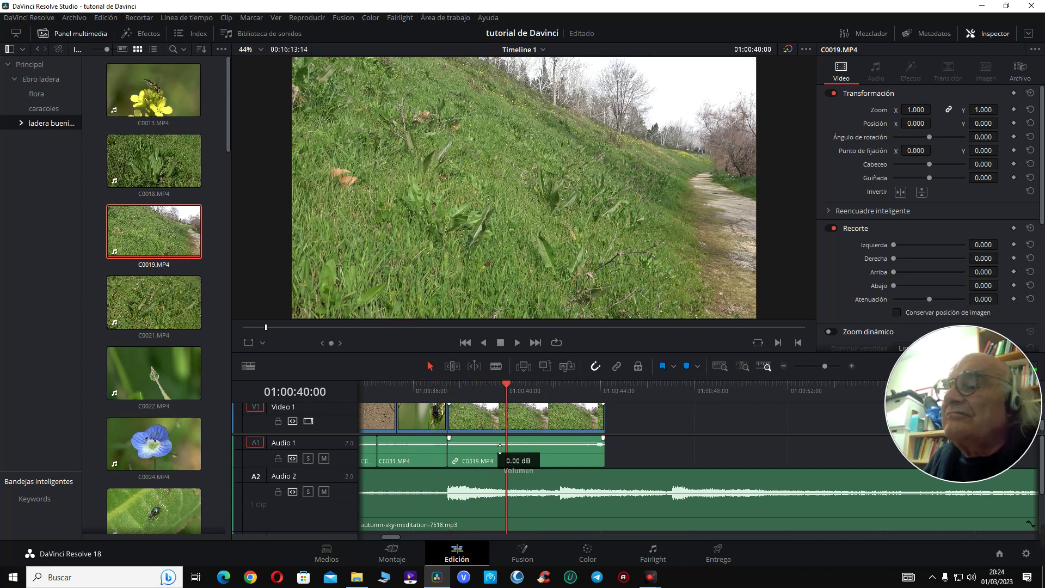
click(432, 385)
key(space)
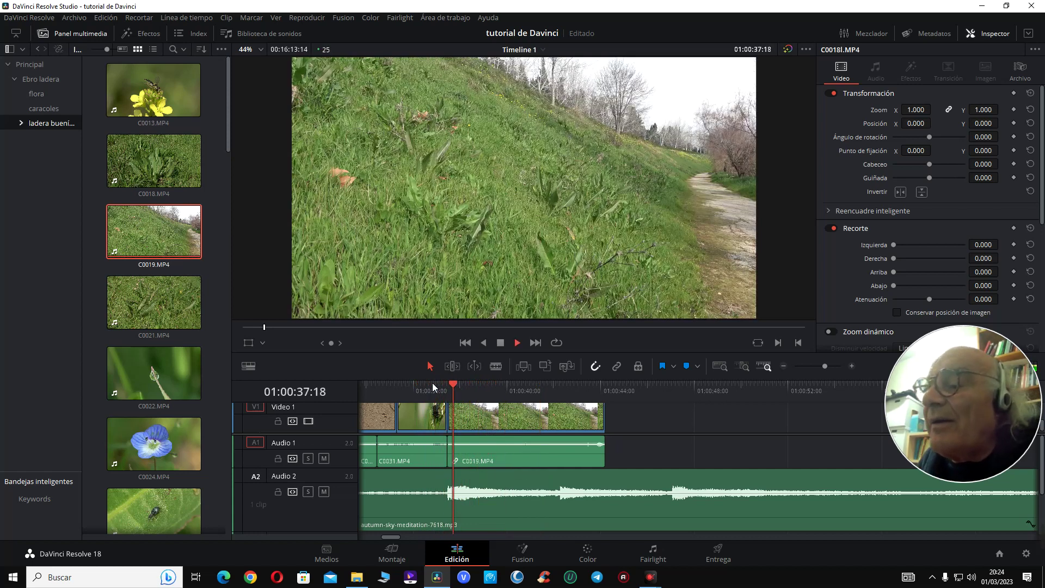
key(space)
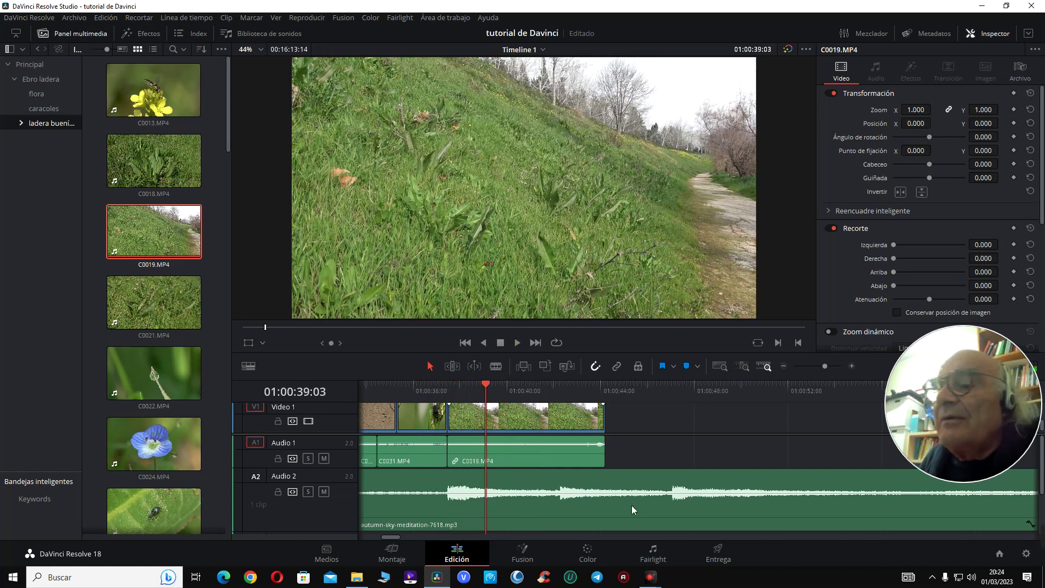
key(ctrl+s)
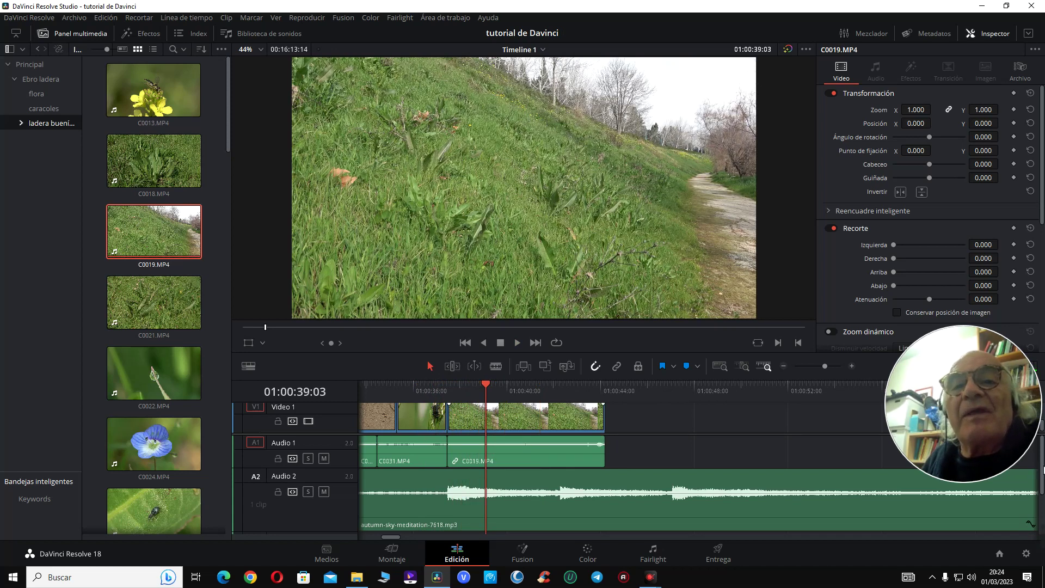
- Raise the volume of the babbling-stream ambience clip on Audio 4 to -12.80 dB
scroll(1043, 469, down, 3)
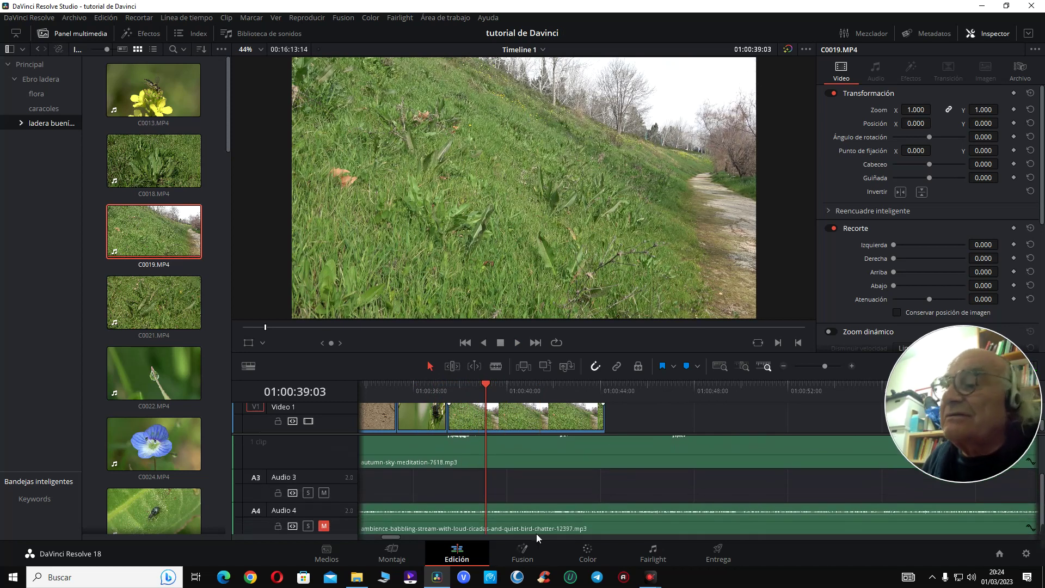
mouse_move(501, 520)
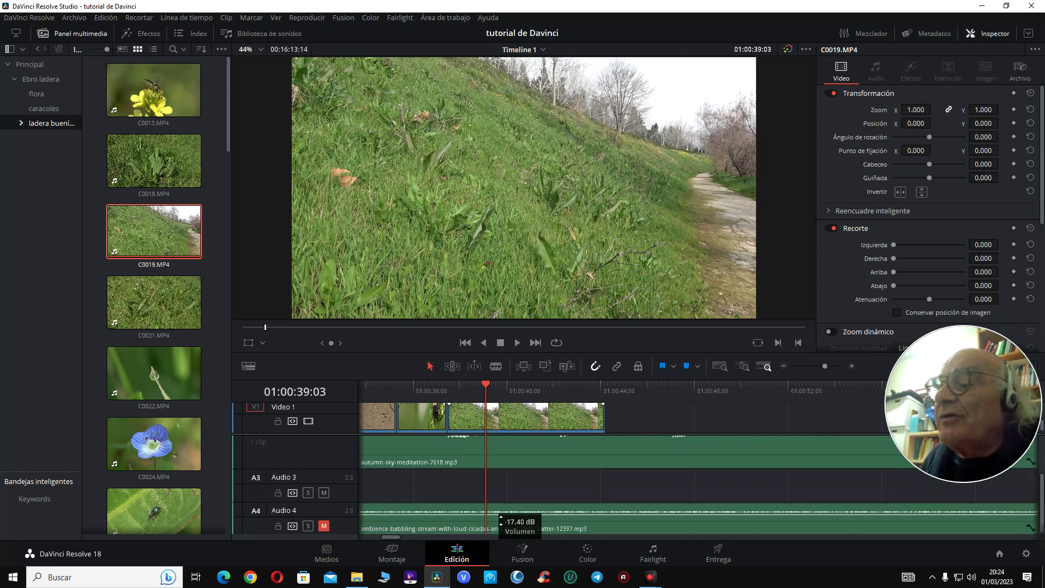
drag(501, 520, 501, 518)
double_click(615, 520)
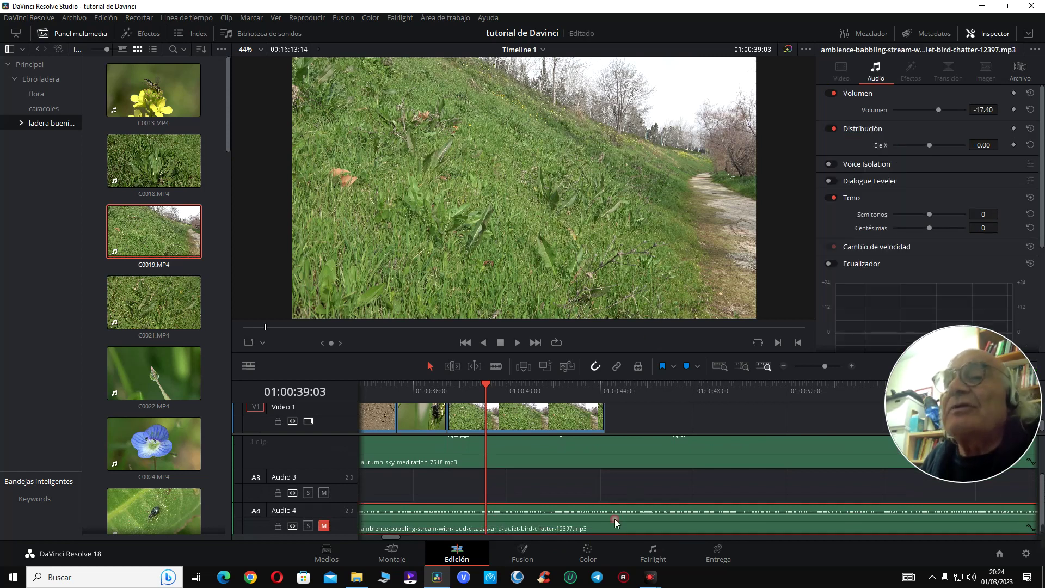
drag(983, 110, 1001, 108)
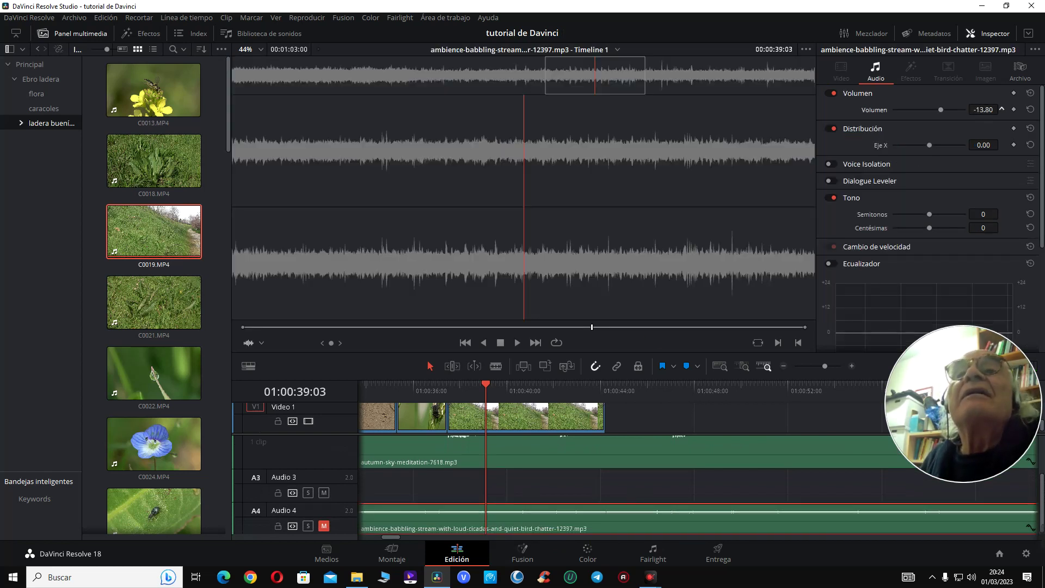
- Play the timeline from about 01:00:36:24 across the cut into C0019 to check the sound after the ambience volume change
click(436, 393)
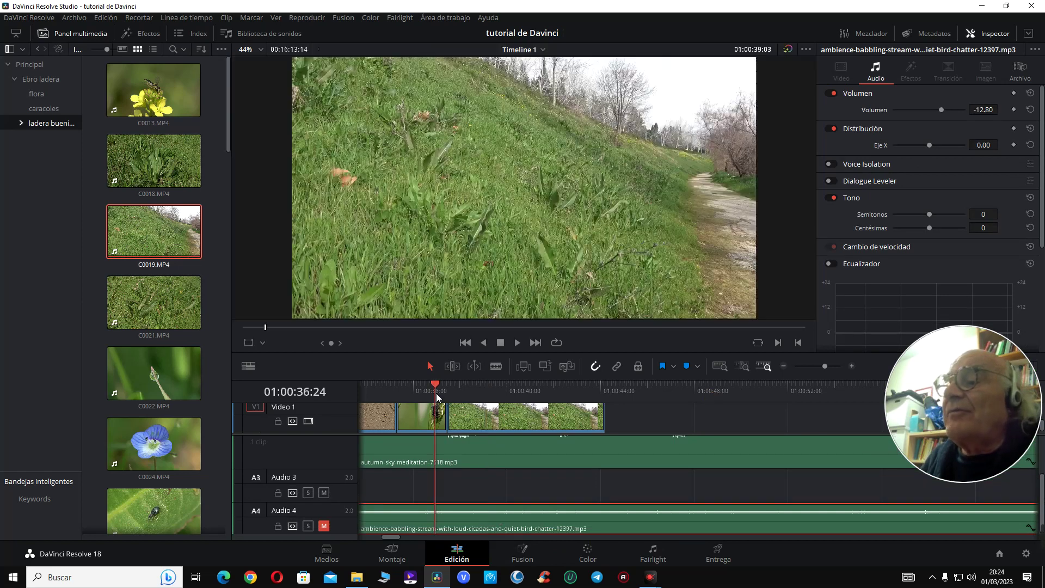
key(space)
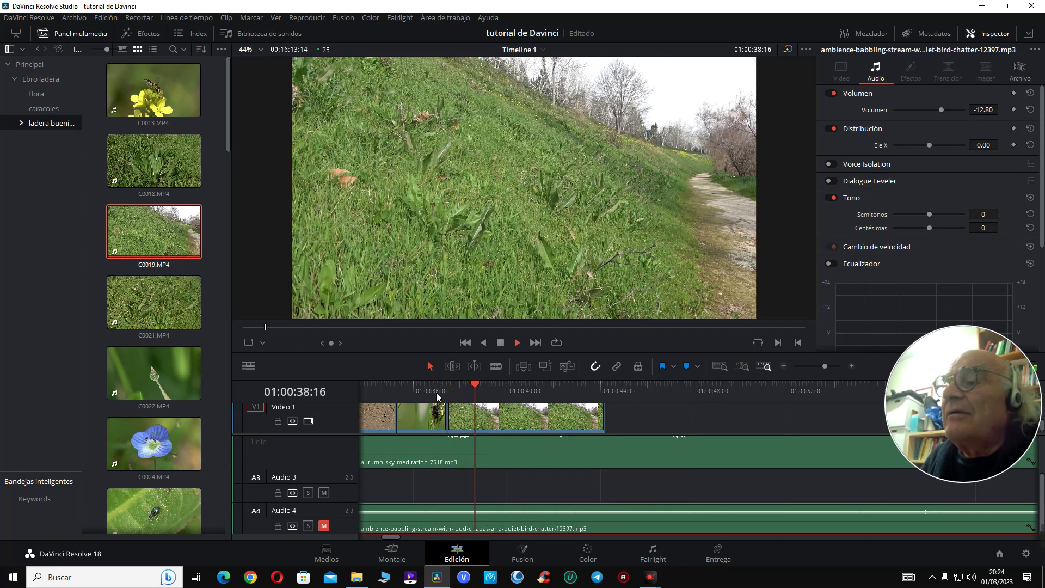
key(space)
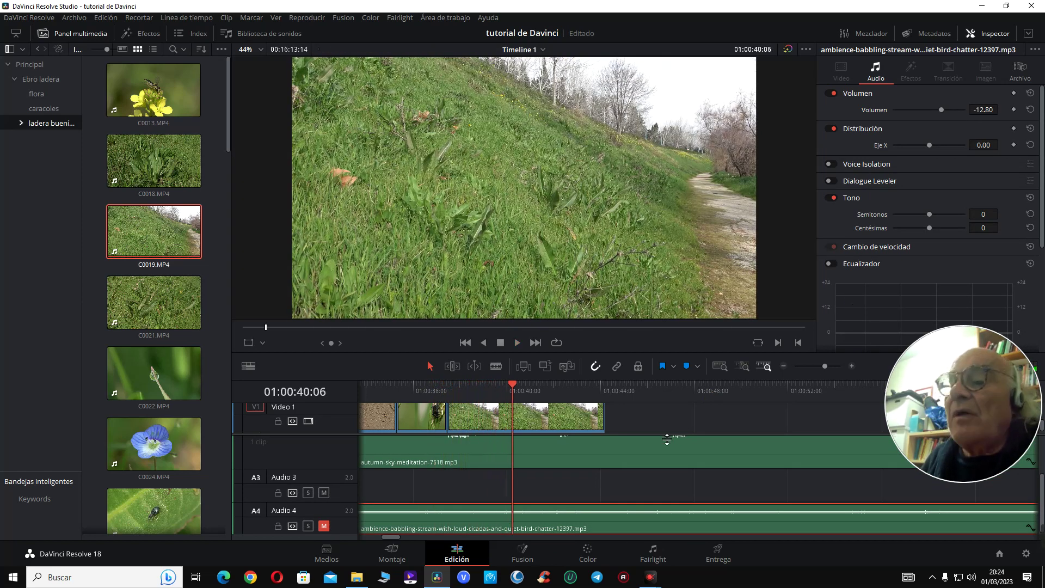
scroll(874, 522, up, 1)
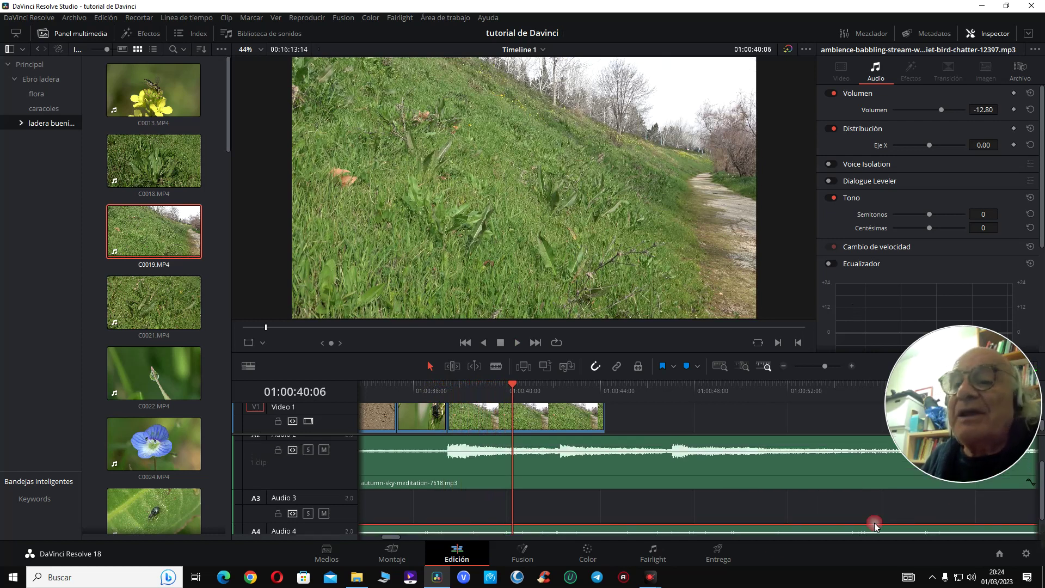
click(431, 387)
key(space)
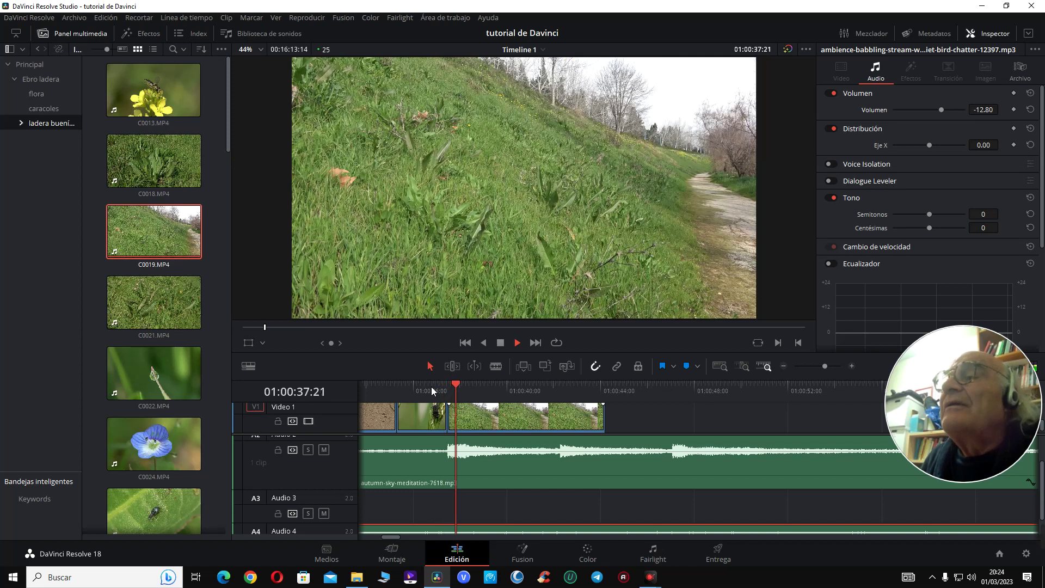
key(space)
- On C0019's Hue vs Saturation curve, sample the grass and the sky, raising grass saturation to about 1.56 and sky saturation to 1.32
click(580, 541)
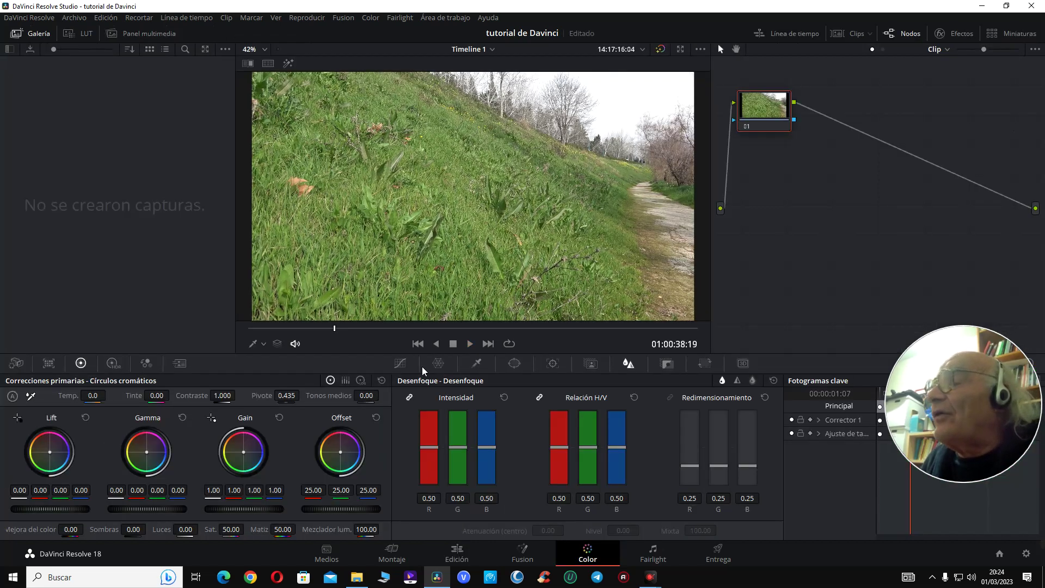
click(400, 363)
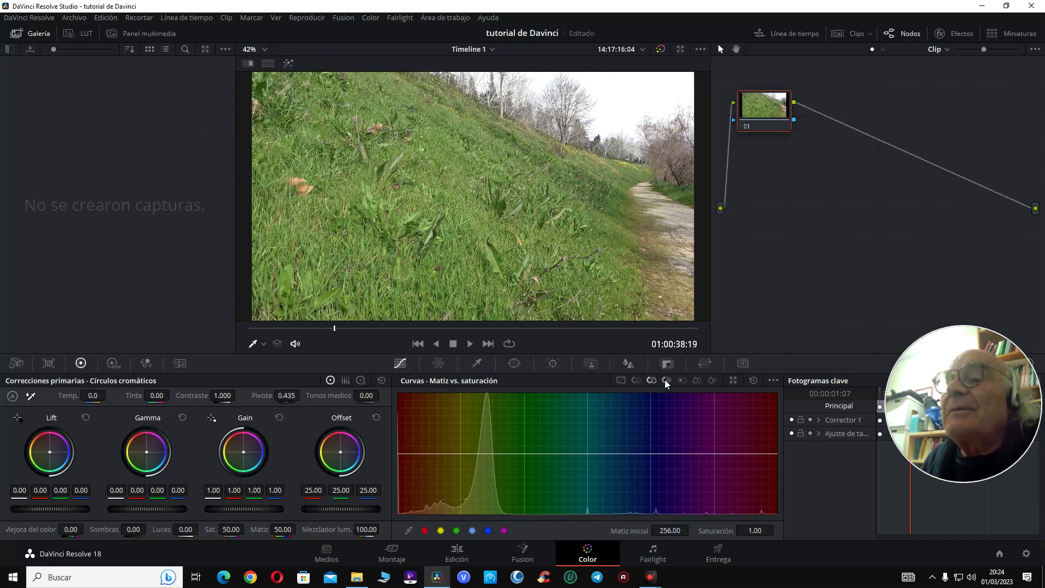
click(500, 232)
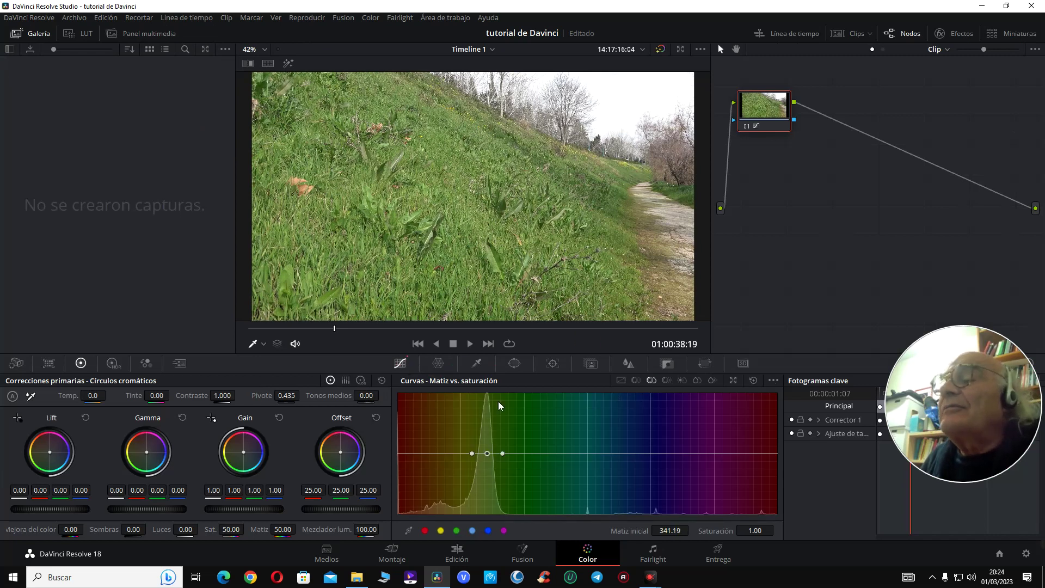
click(486, 452)
drag(486, 454, 486, 423)
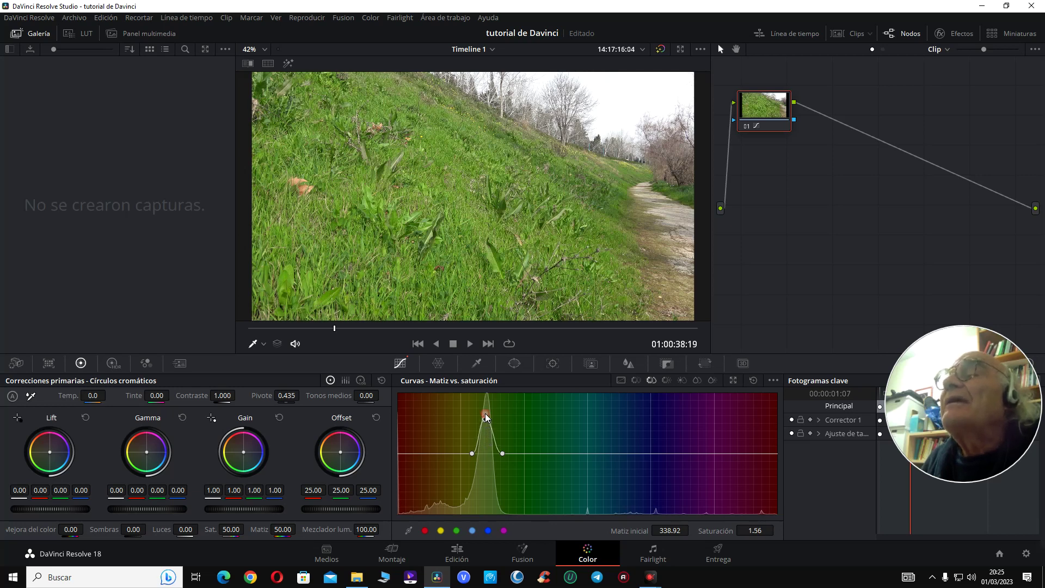
click(637, 101)
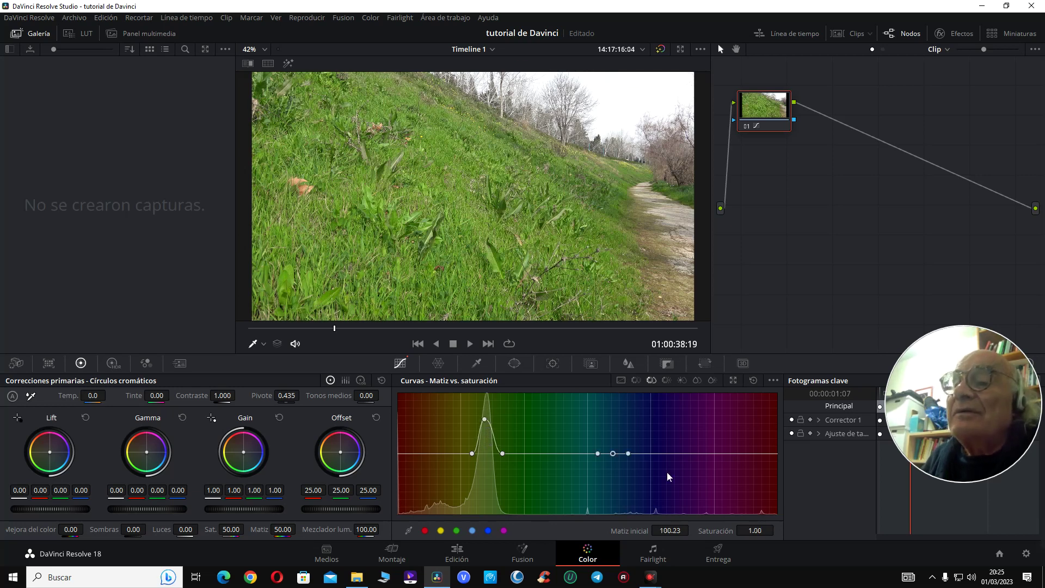
mouse_move(615, 455)
mouse_down()
mouse_move(612, 402)
mouse_move(613, 439)
mouse_up()
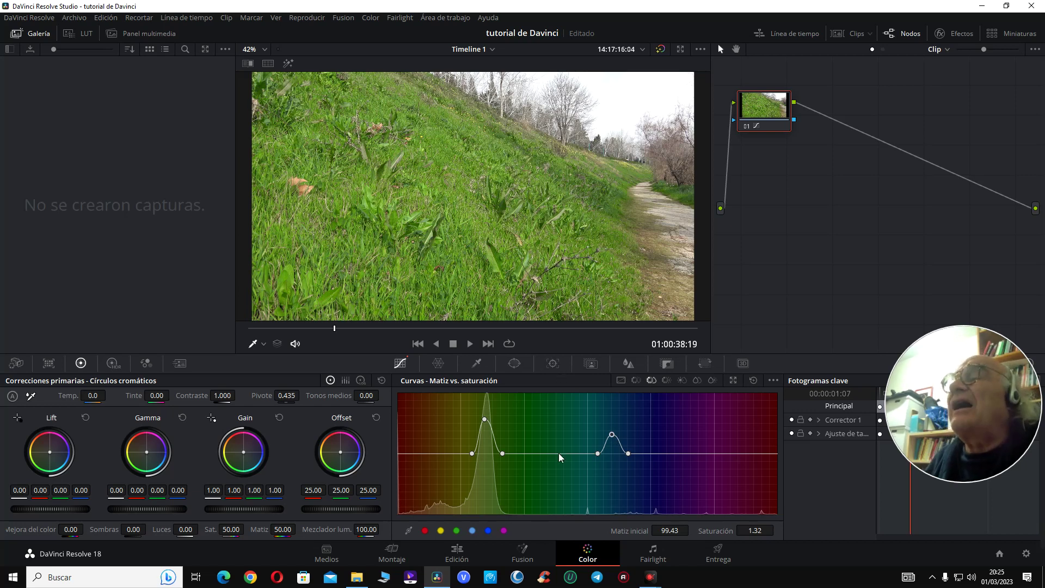
- Set C0019's primary contrast to 1.234 and lower the grass point on the Hue vs Saturation curve to 1.26
mouse_move(487, 423)
mouse_down()
mouse_move(487, 450)
mouse_move(488, 435)
mouse_up()
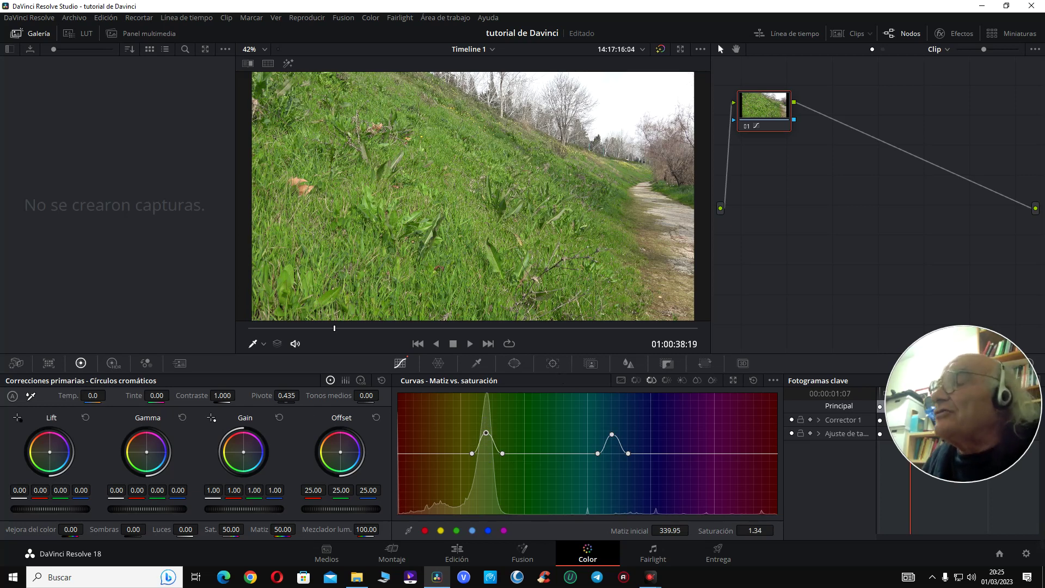
drag(222, 396, 238, 395)
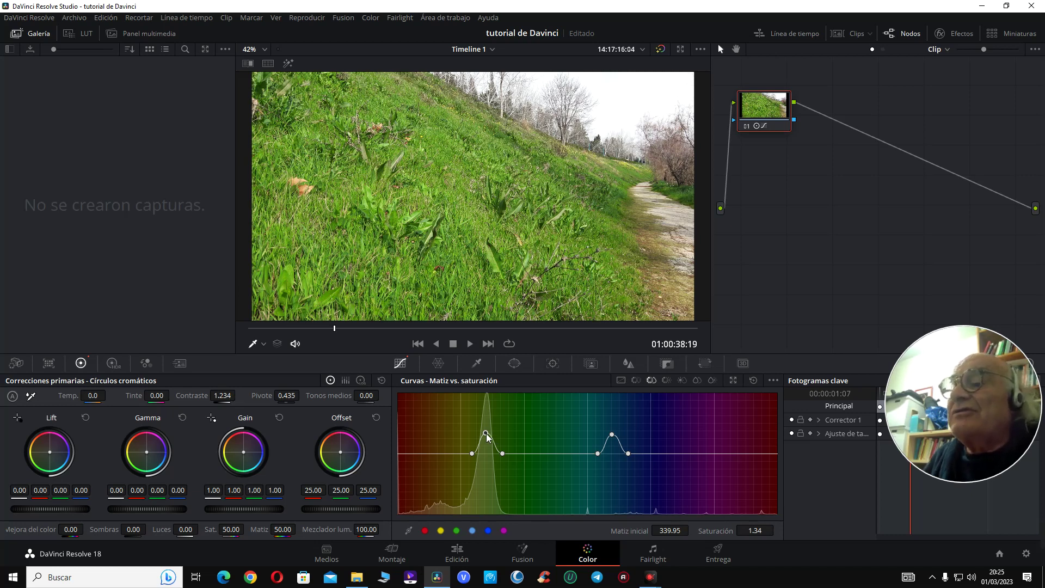
drag(486, 434, 486, 439)
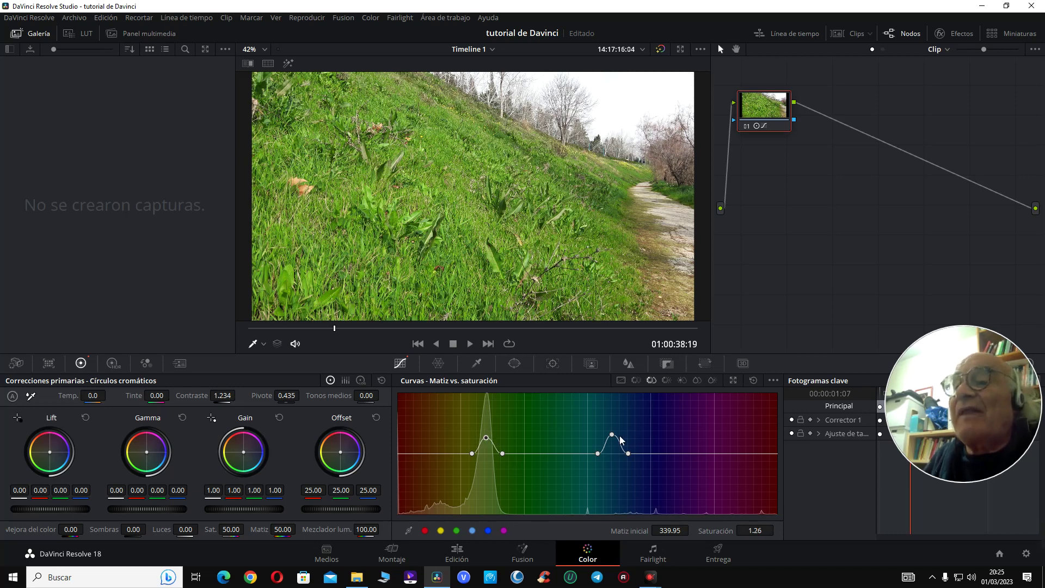
- Play the edit timeline from 01:00:36:18 across the cut into C0019 to check the graded clip
click(454, 551)
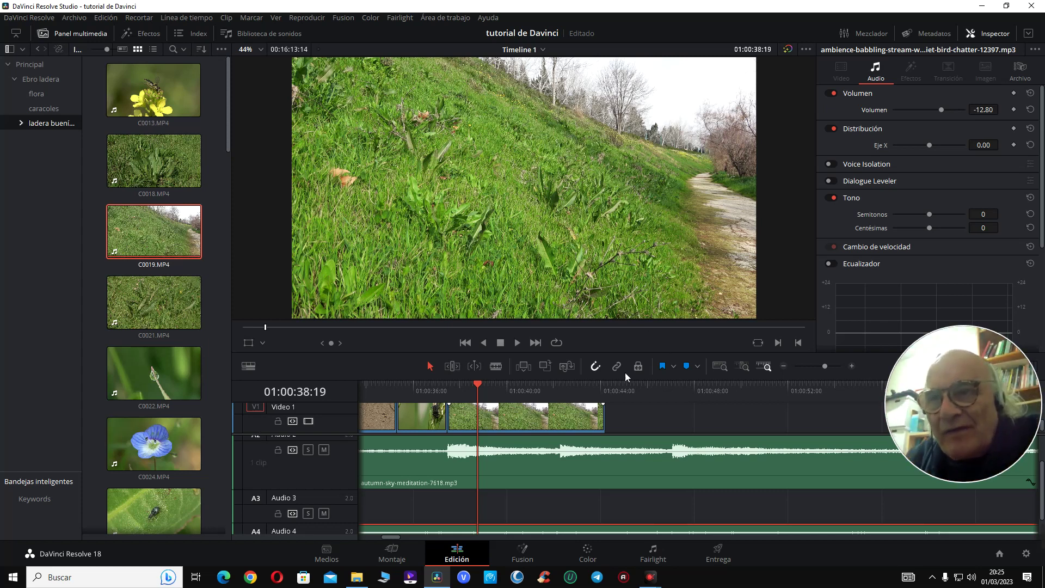
click(430, 388)
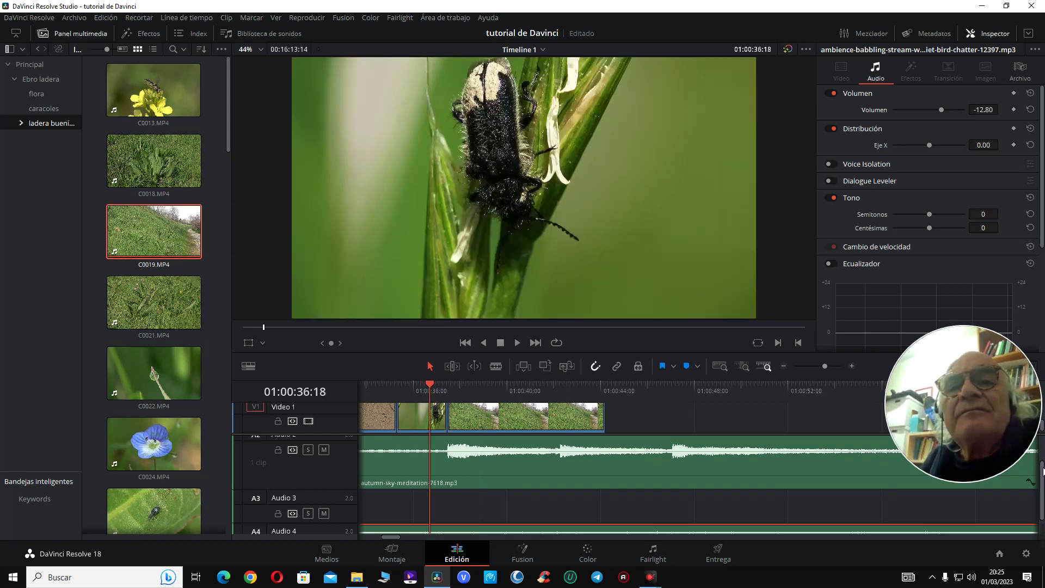
drag(1042, 470, 1043, 451)
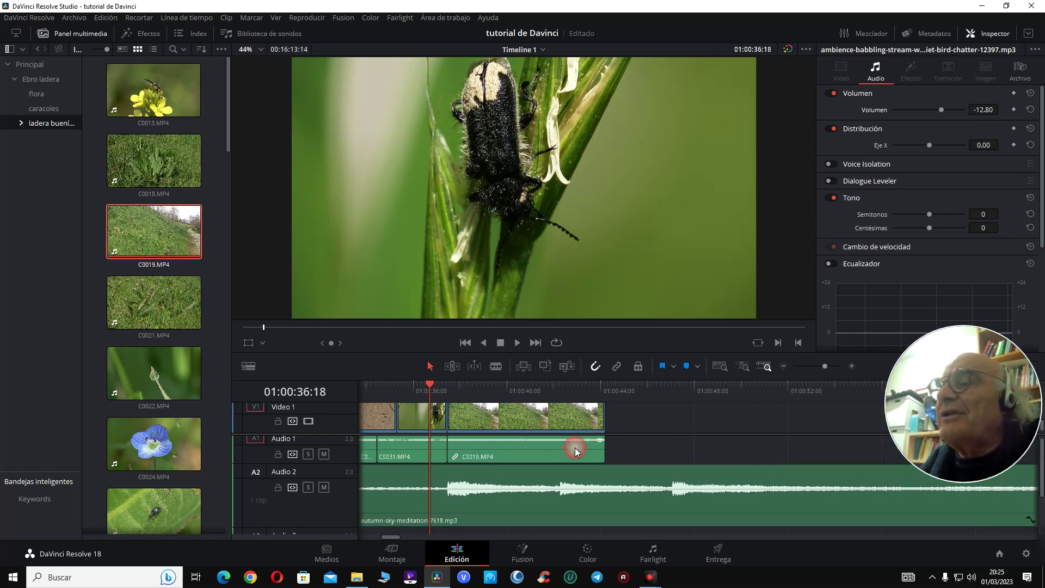
key(space)
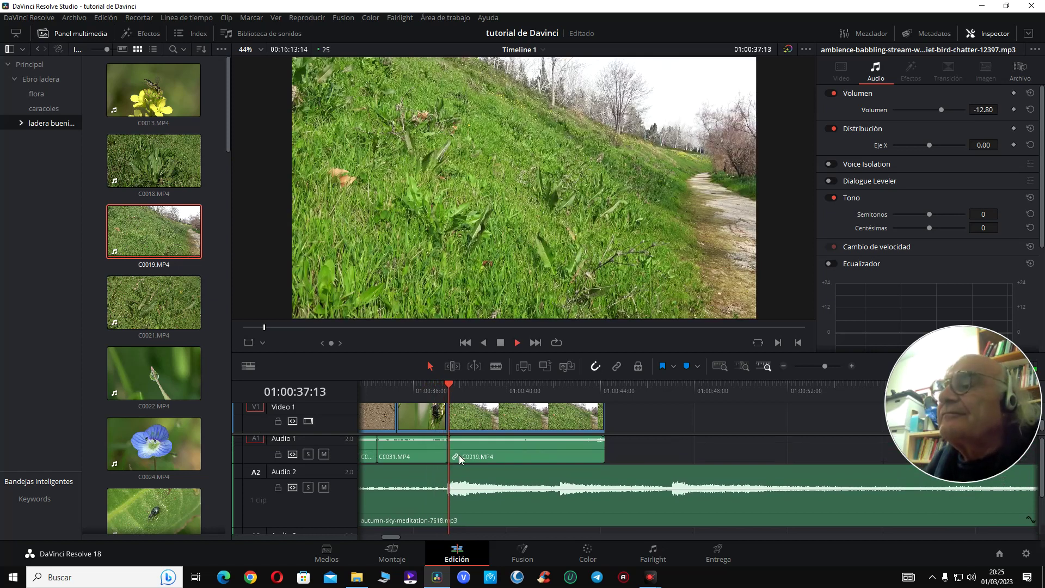
key(space)
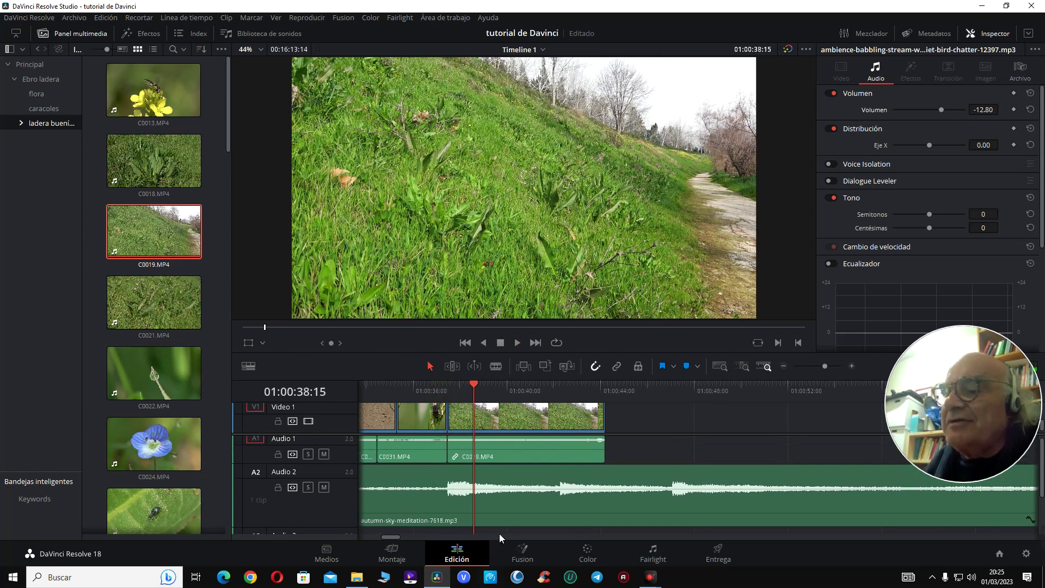
- Record a new voice-over on Audio 3 from 01:00:38:15 to about 01:00:43:18, over C0019
click(651, 556)
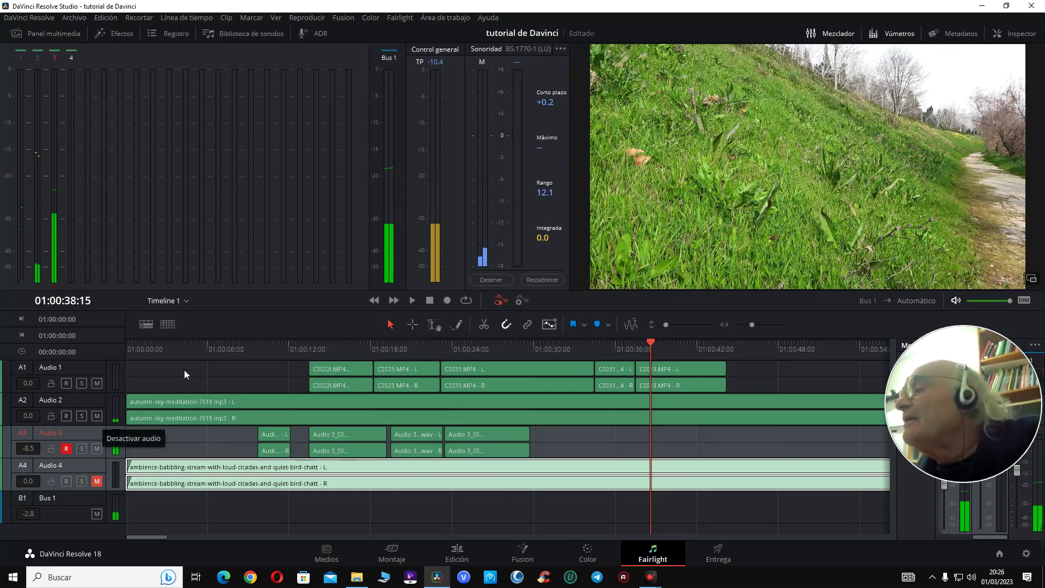
click(448, 300)
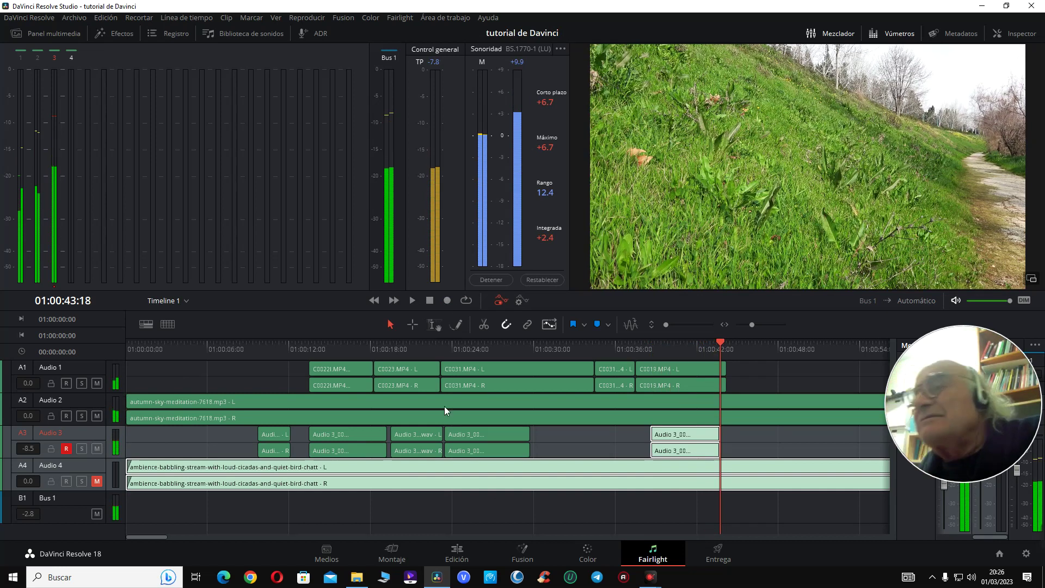
- Play the edit timeline from shortly before C0019 to listen to the newly recorded narration
click(470, 546)
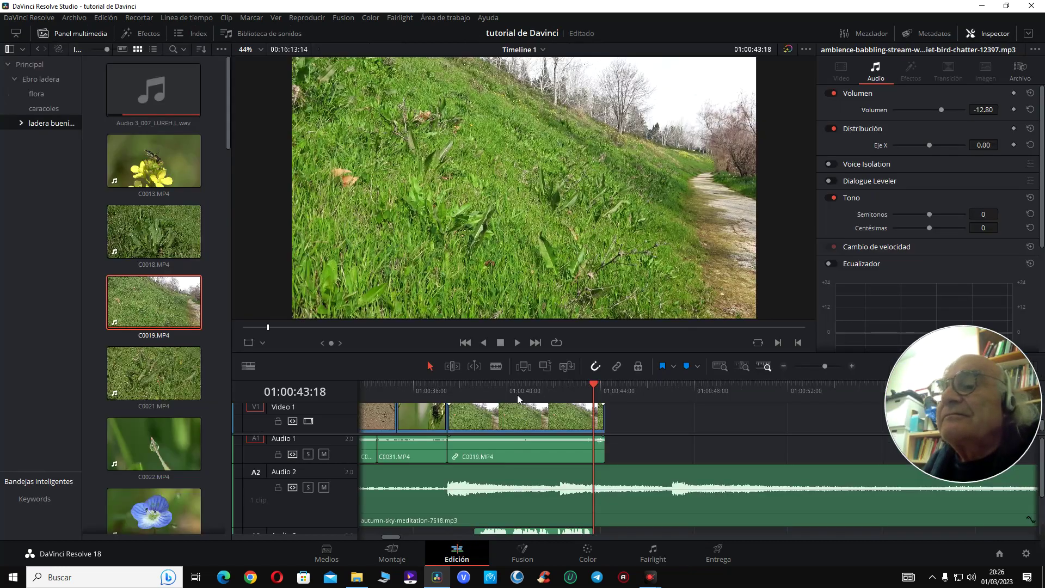
click(436, 383)
key(space)
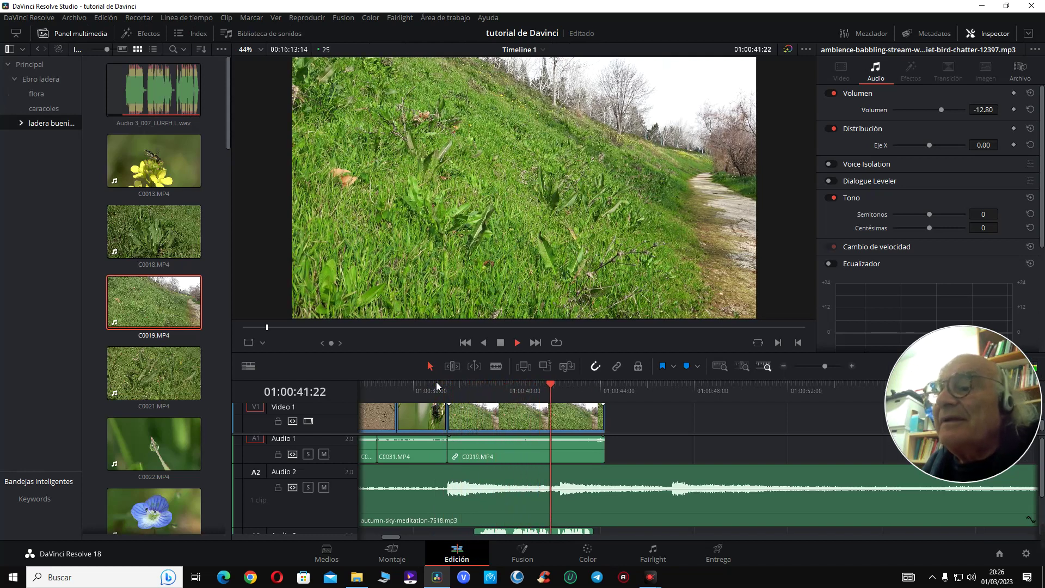
key(space)
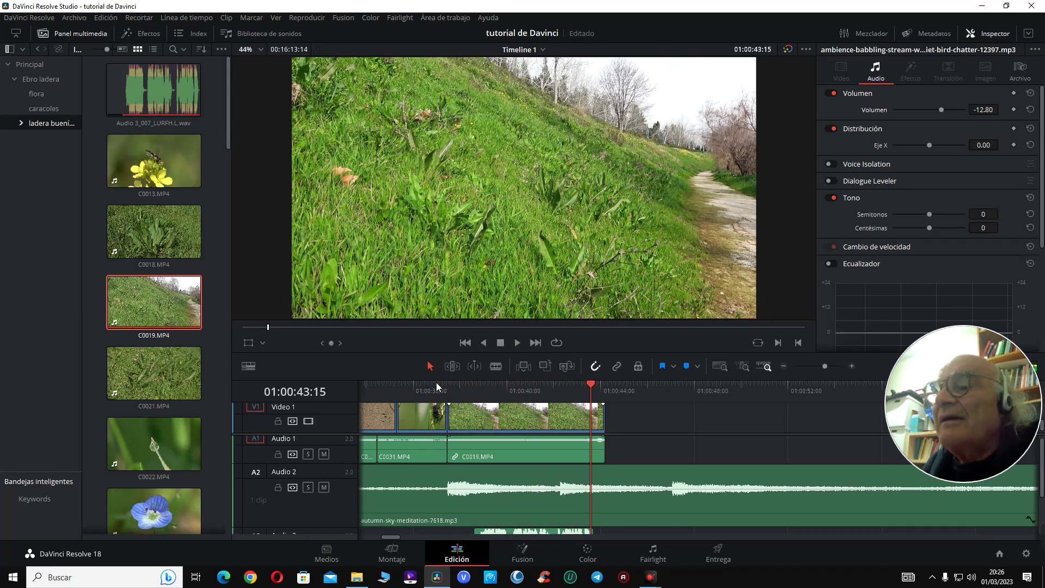
- Locate the second music accent over C0019 and trim the end of the clip and its audio back to 01:00:42:05
click(541, 390)
key(space)
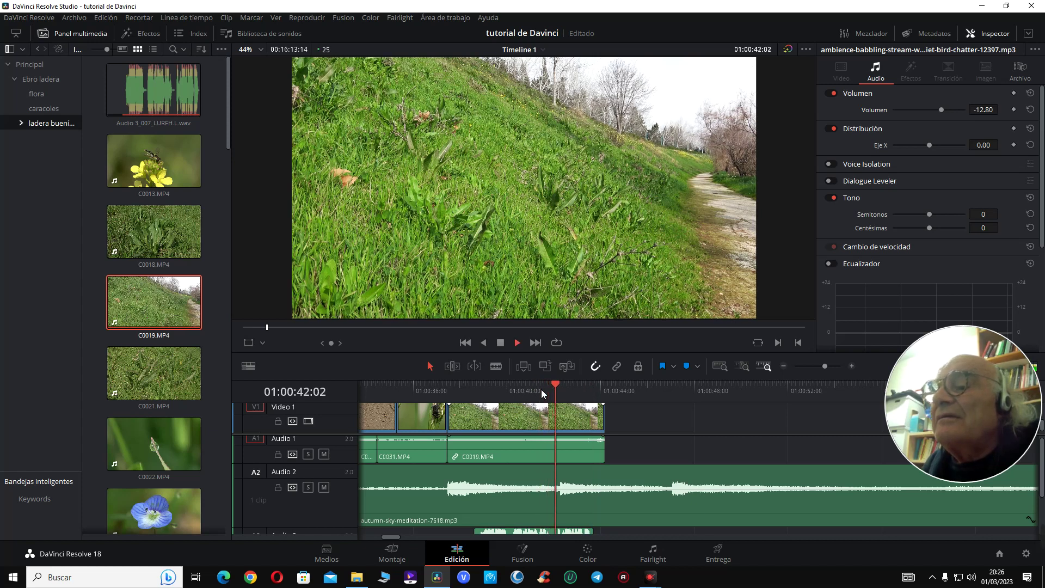
key(space)
key(Right)
key(Right)
key(Right)
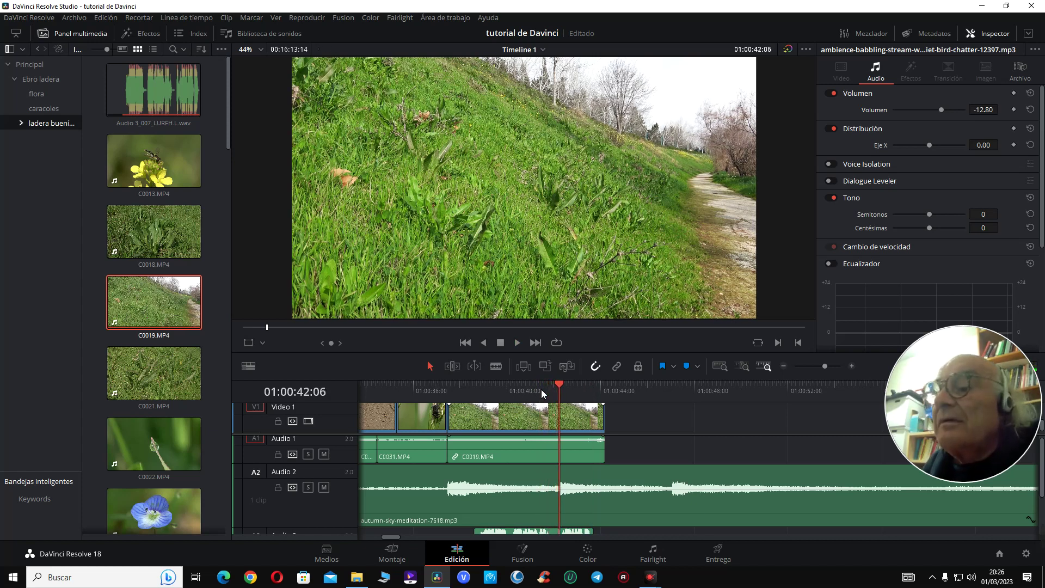
key(Left)
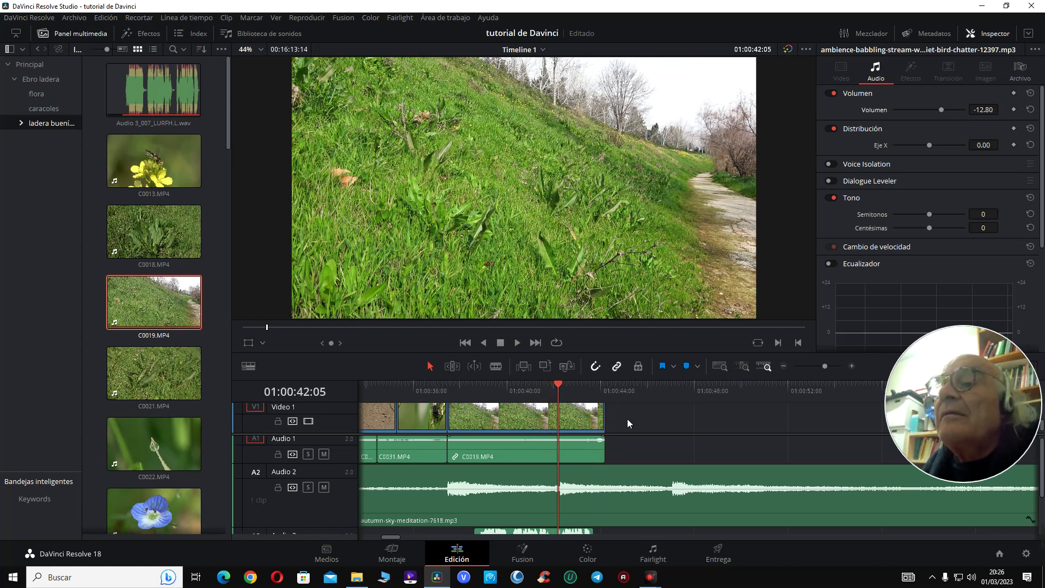
click(604, 423)
drag(605, 425, 556, 425)
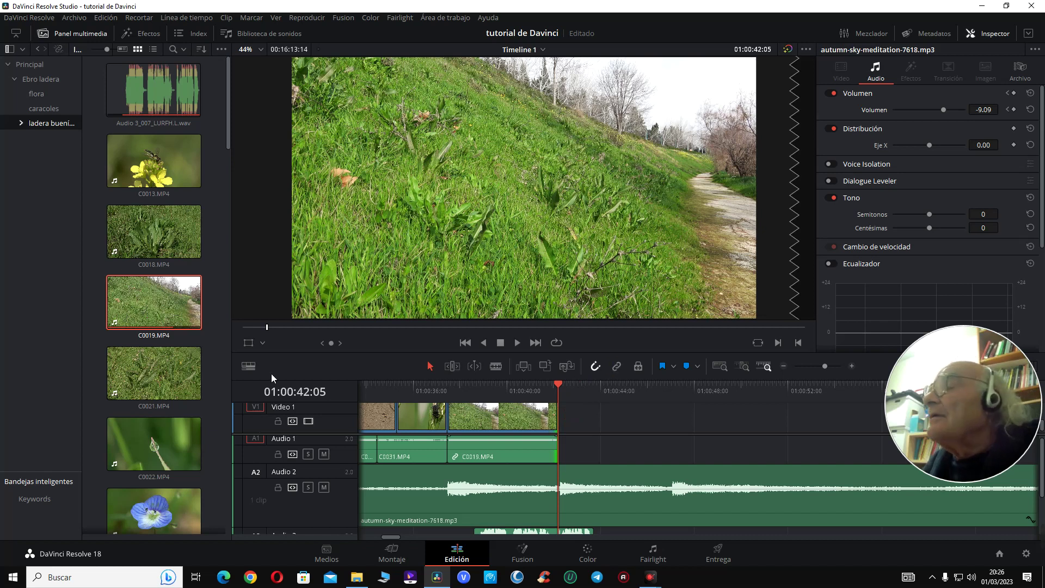
- Preview C0018.MP4, mark its out point at 14:17:12:15, and add it with its audio at 01:00:42:05, directly after C0019
click(154, 231)
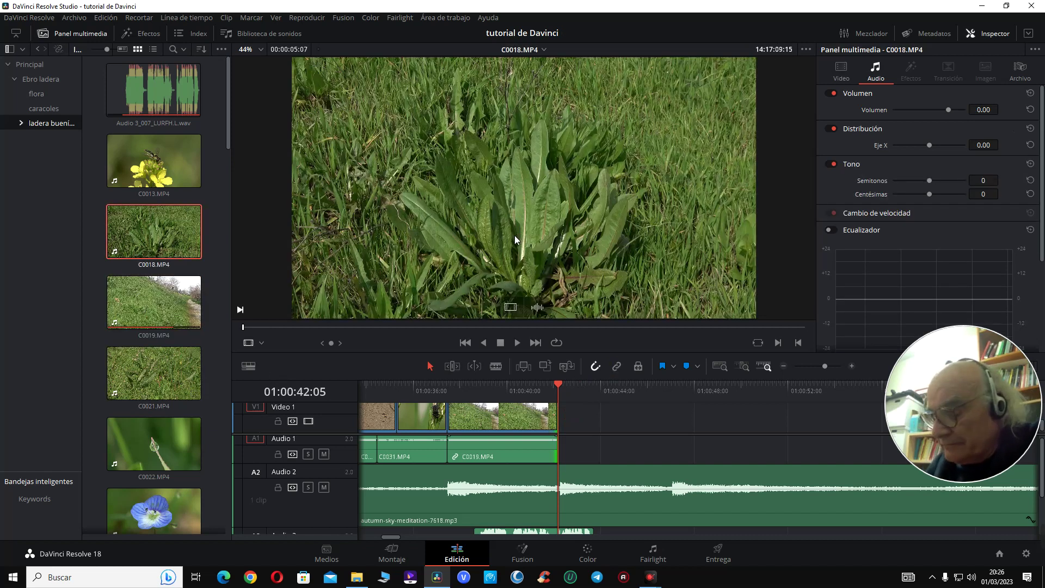
key(space)
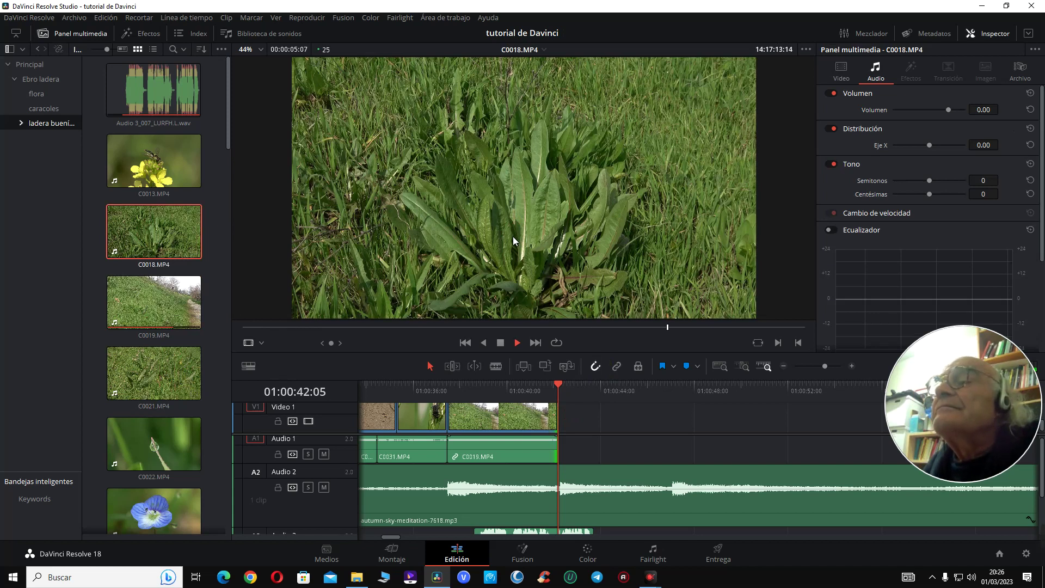
key(j)
key(k)
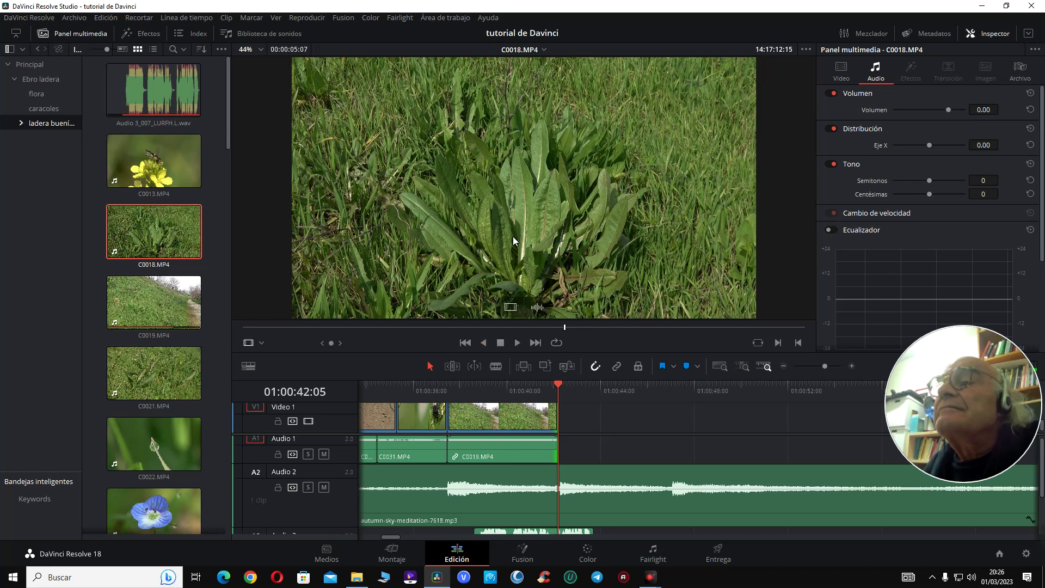
key(o)
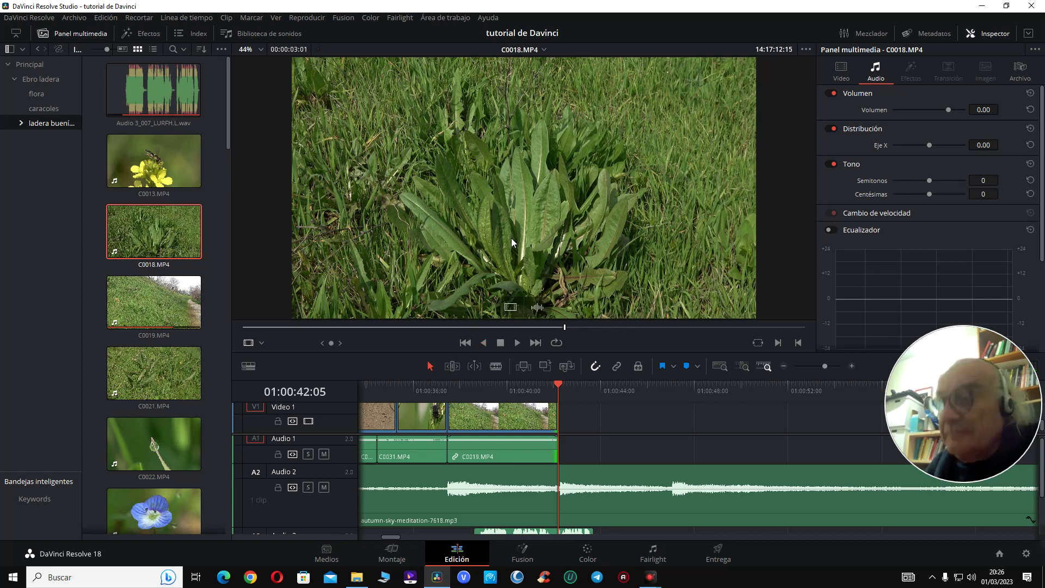
drag(547, 273, 581, 432)
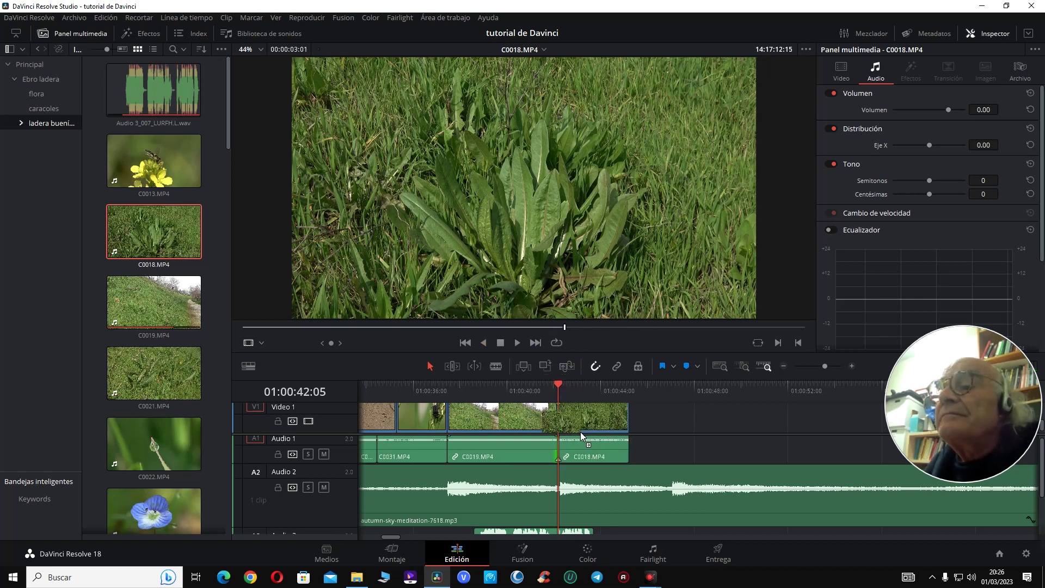
- Play the cut from C0019 into C0018 twice against the music accent and park the playhead at 01:00:42:05
click(536, 389)
key(space)
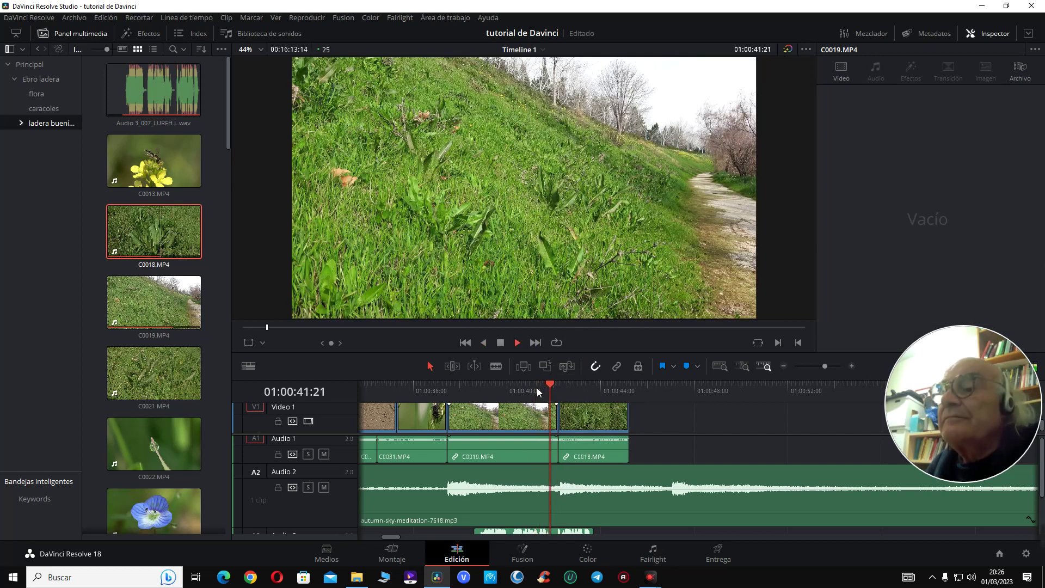
click(537, 389)
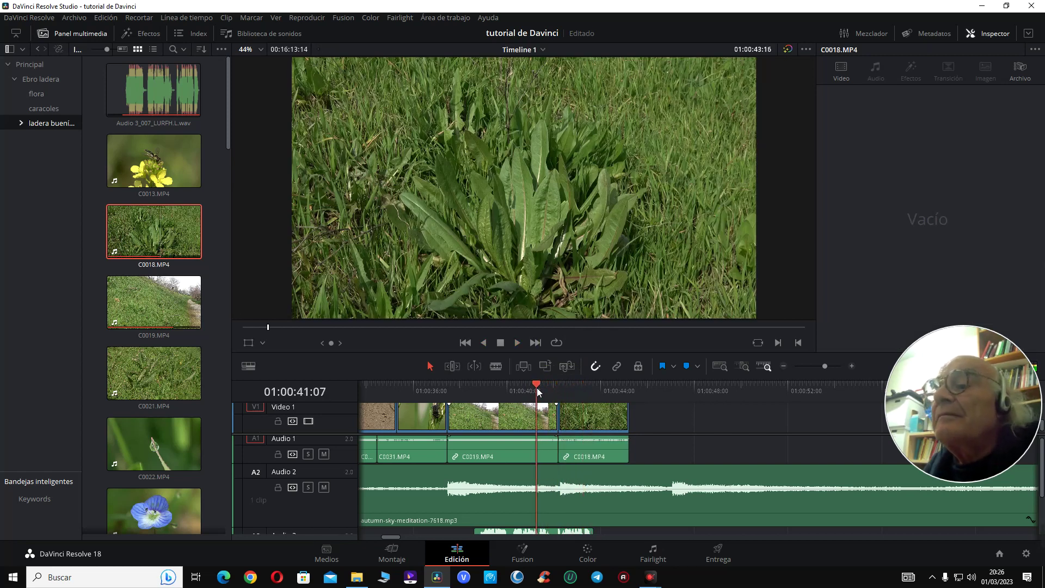
key(space)
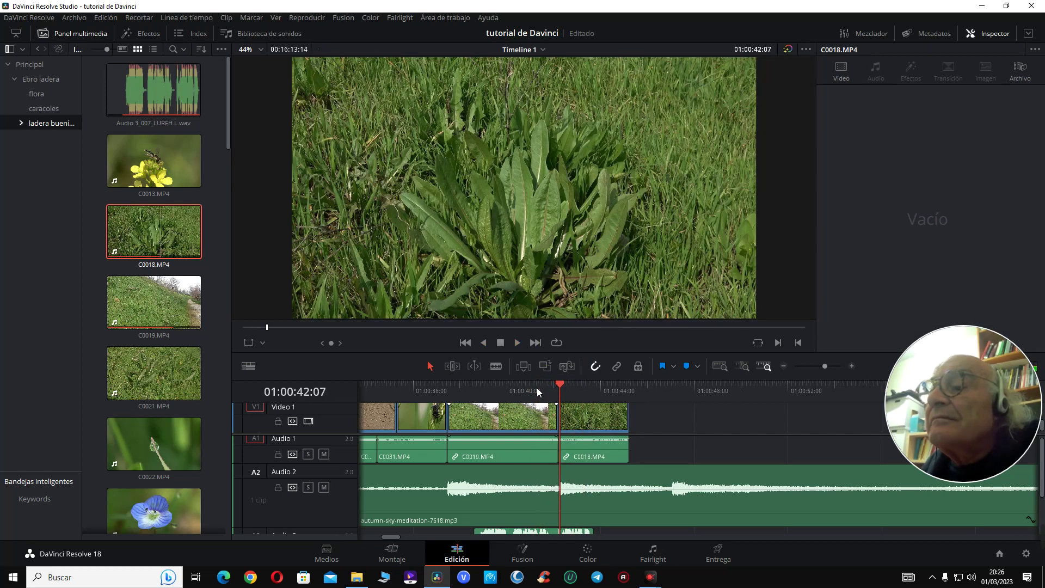
key(Left)
key(Left)
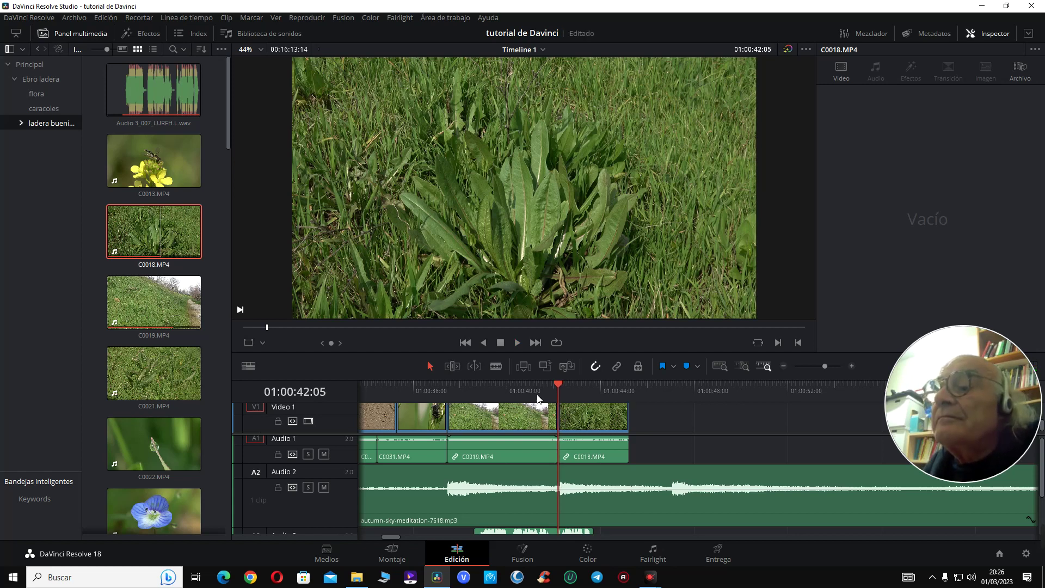
- Turn on linked selection and move C0018 with its audio one frame later so it starts at 01:00:42:06
click(579, 428)
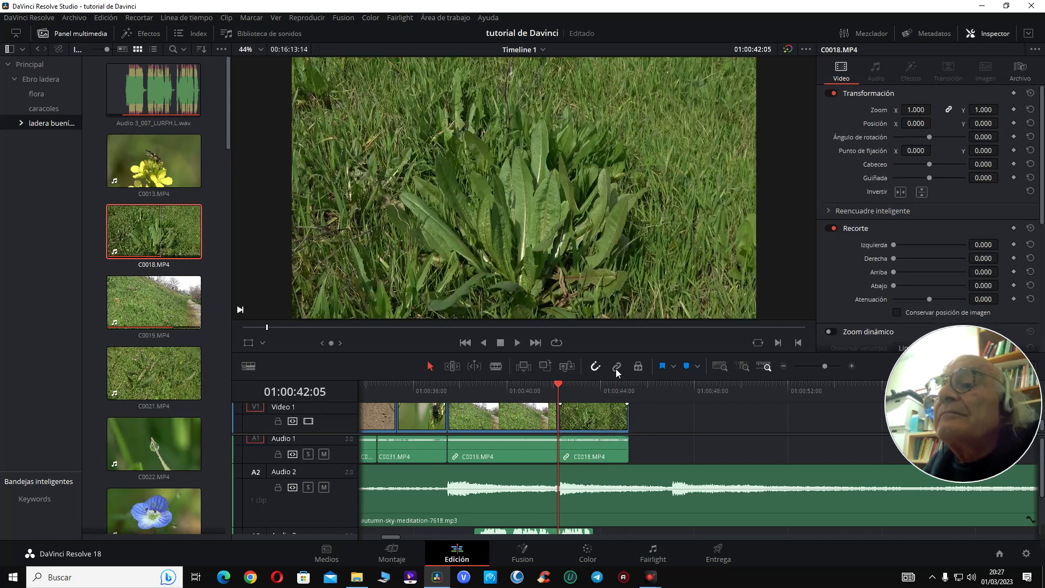
scroll(642, 415, down, 1)
drag(606, 416, 623, 414)
key(Right)
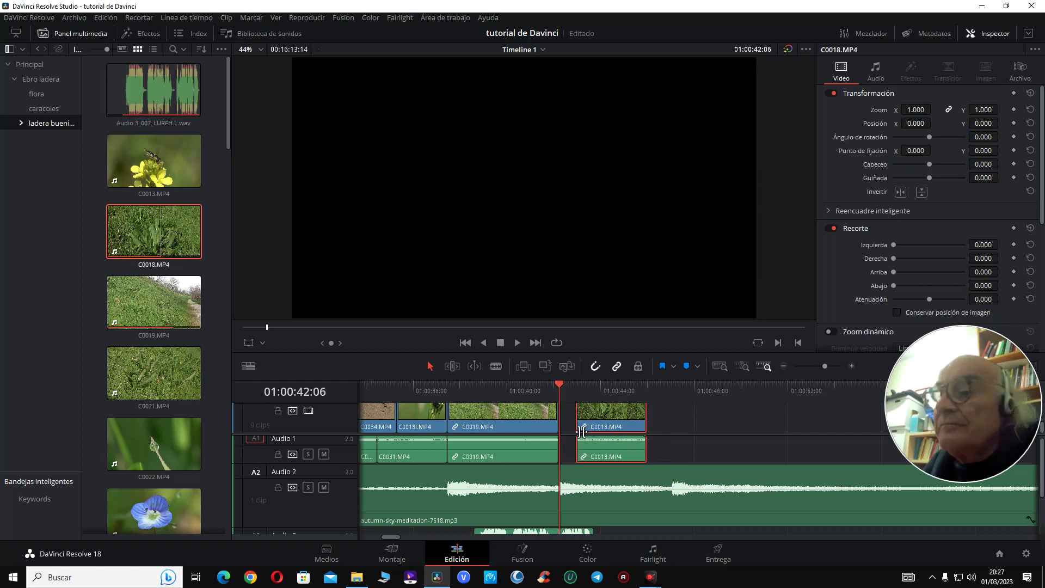
drag(557, 419, 580, 415)
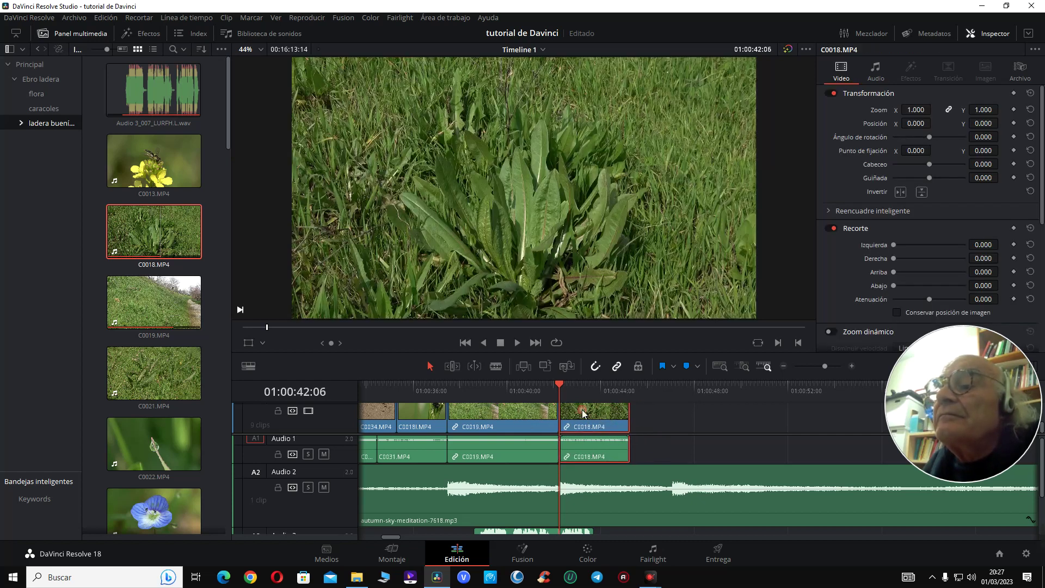
- Play the cut from C0019 into C0018 and park the playhead inside C0018 at 01:00:44:06
click(538, 393)
key(space)
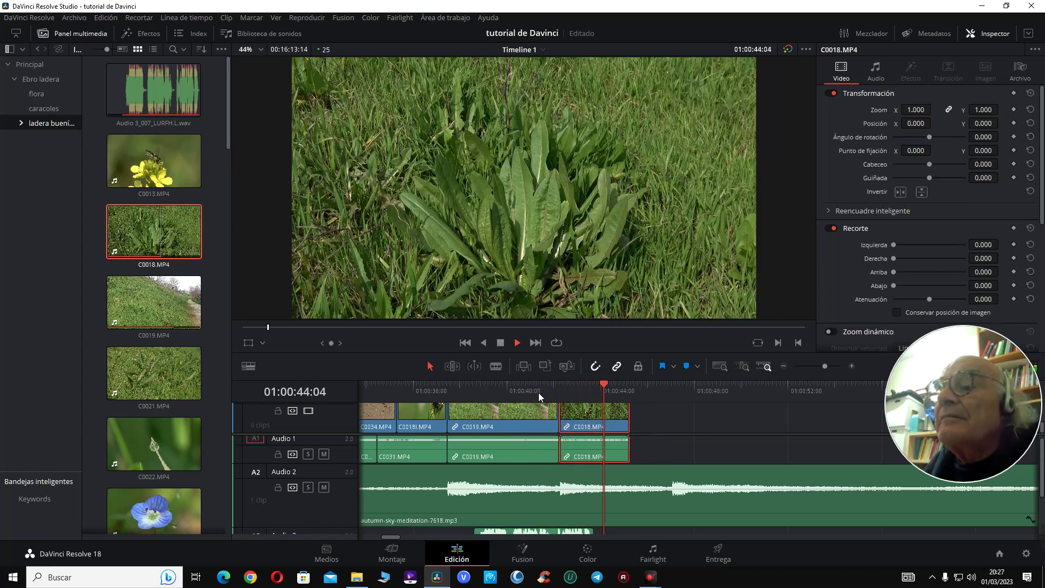
key(space)
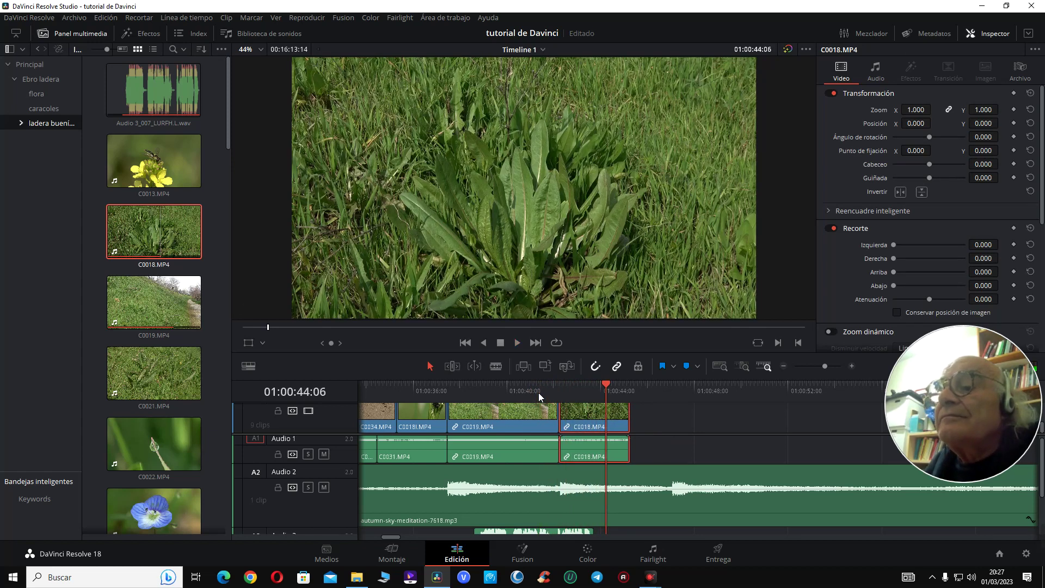
- Grade C0018 by raising its green saturation to 1.41 at input hue 343.04 and setting contrast to 1.162, and return to the timeline edit
click(588, 551)
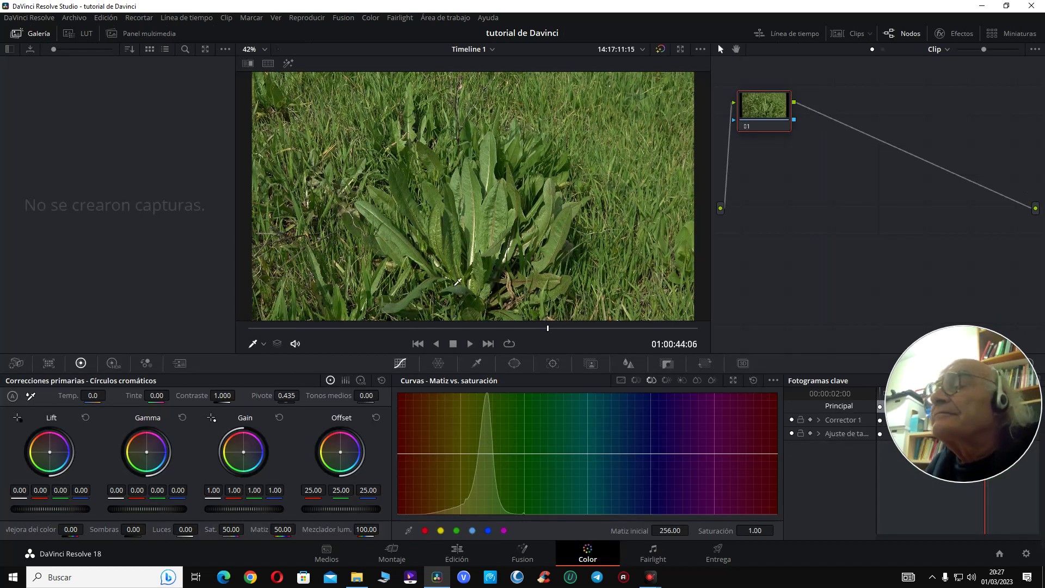
click(491, 225)
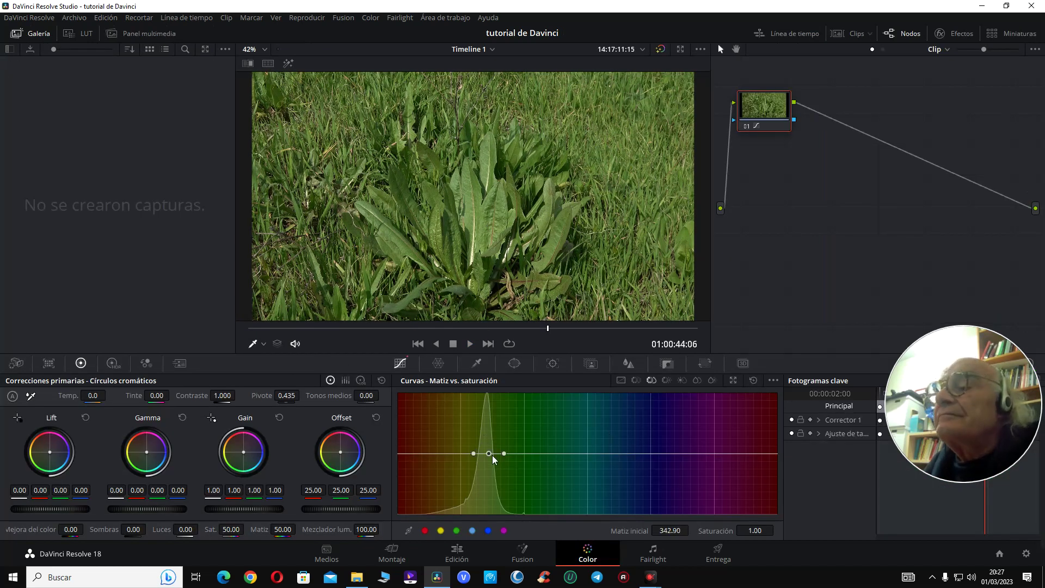
drag(489, 454, 489, 429)
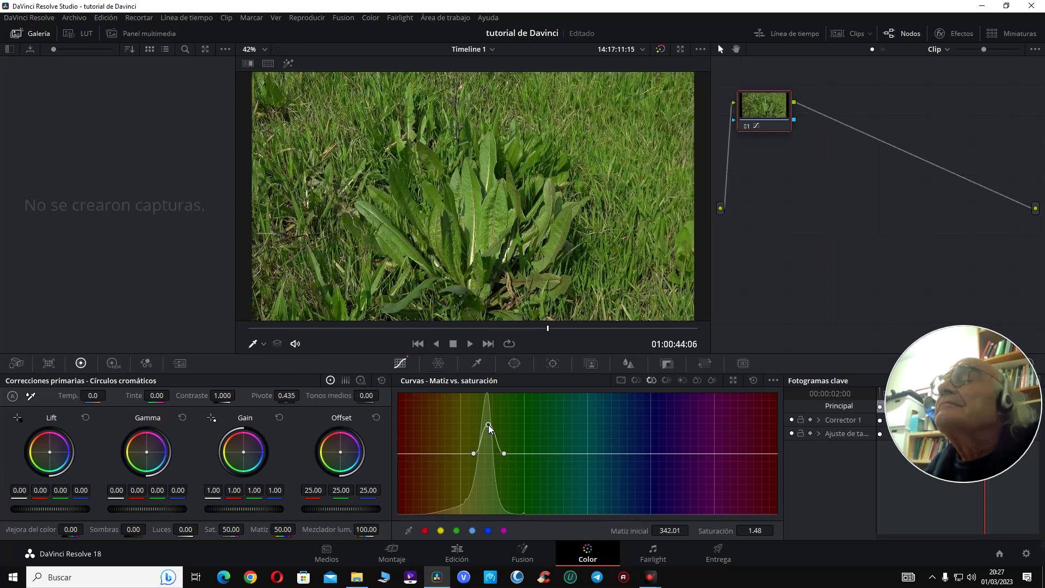
drag(222, 395, 231, 395)
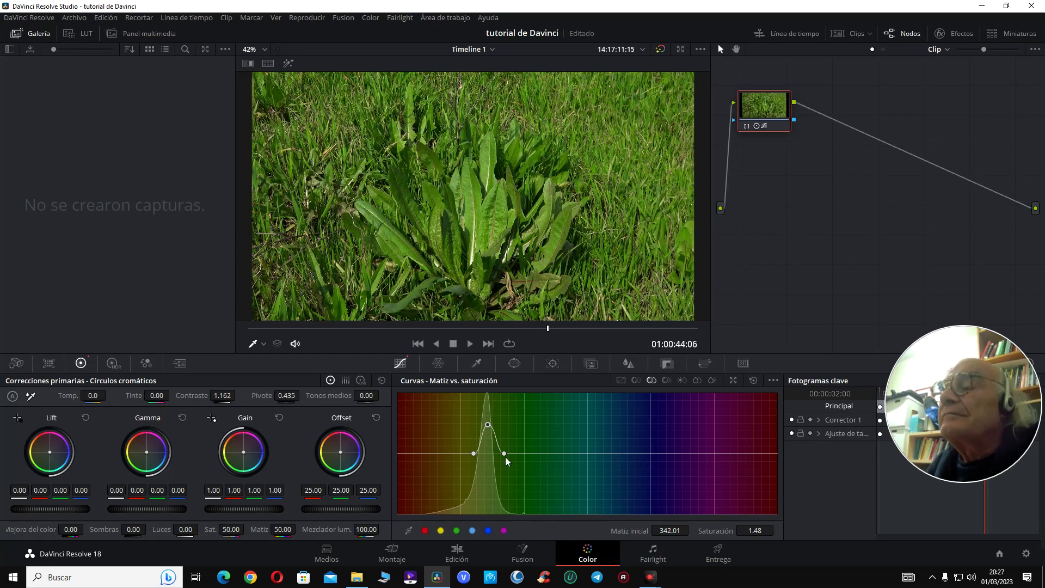
drag(489, 426, 491, 429)
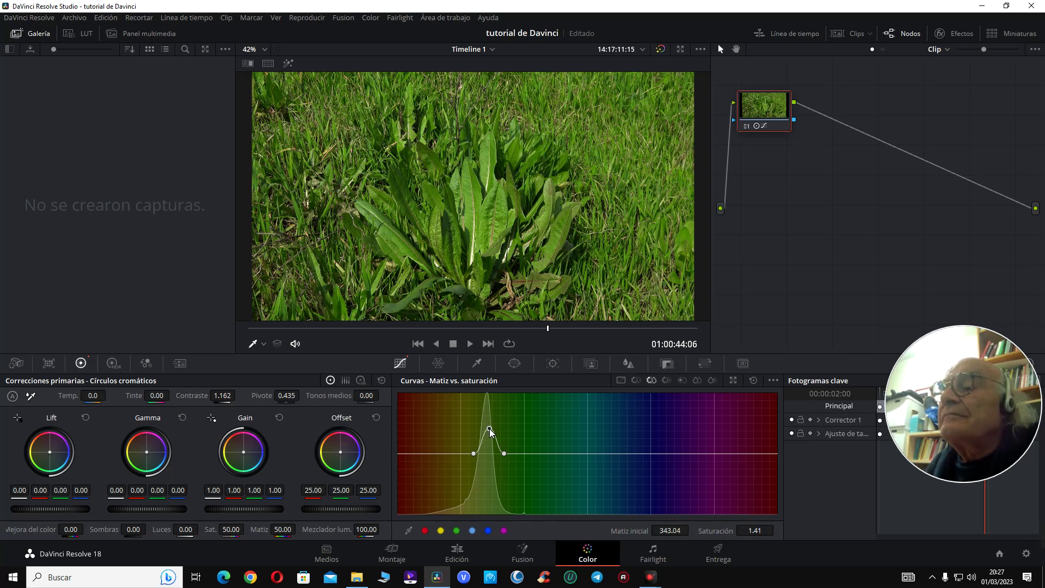
click(461, 553)
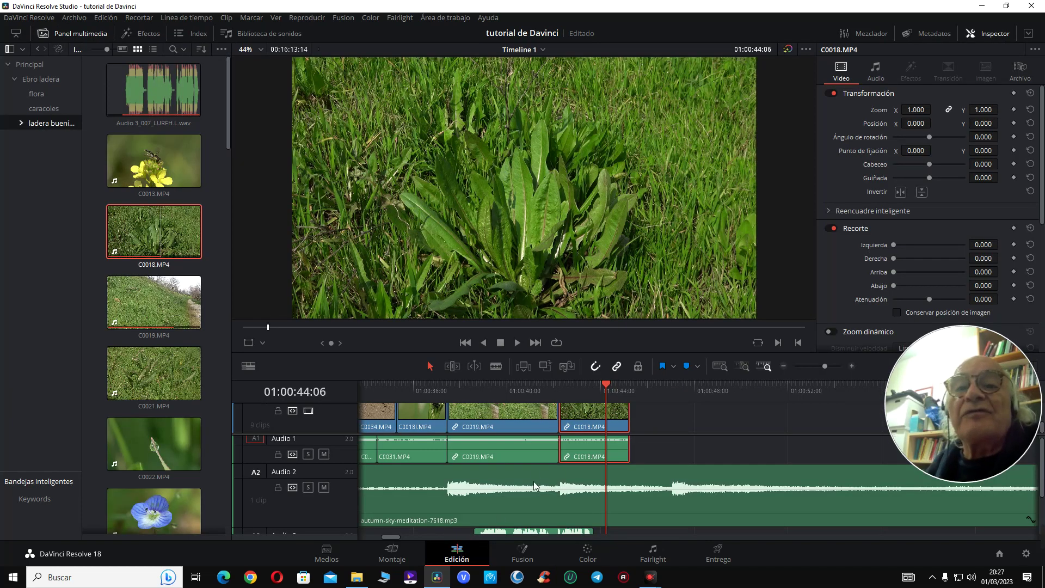
- Play C0018 against the music and narration, and trim the end of the clip and its audio back to 01:00:44:15
click(527, 388)
key(space)
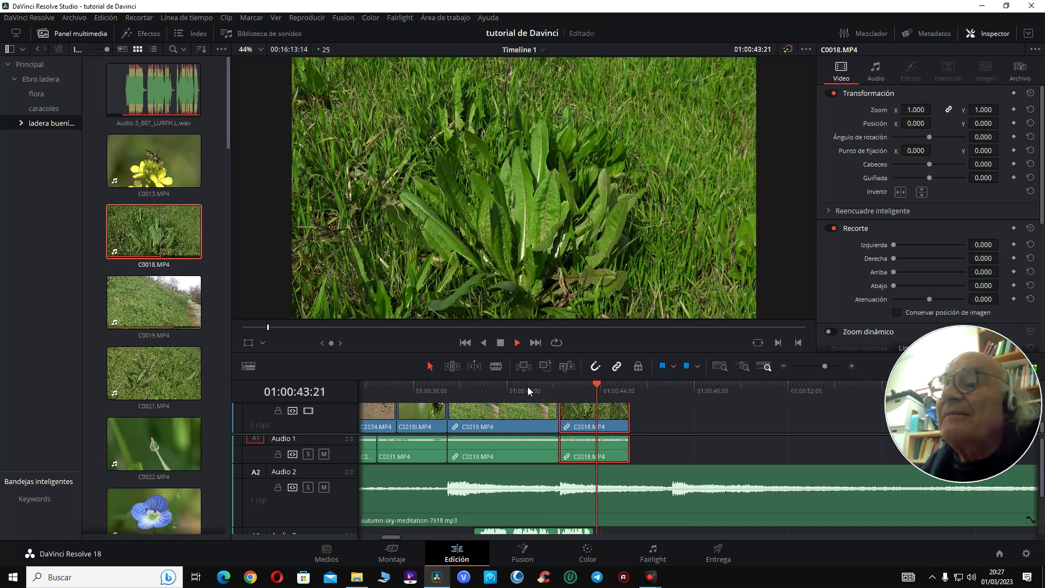
key(space)
click(547, 387)
key(space)
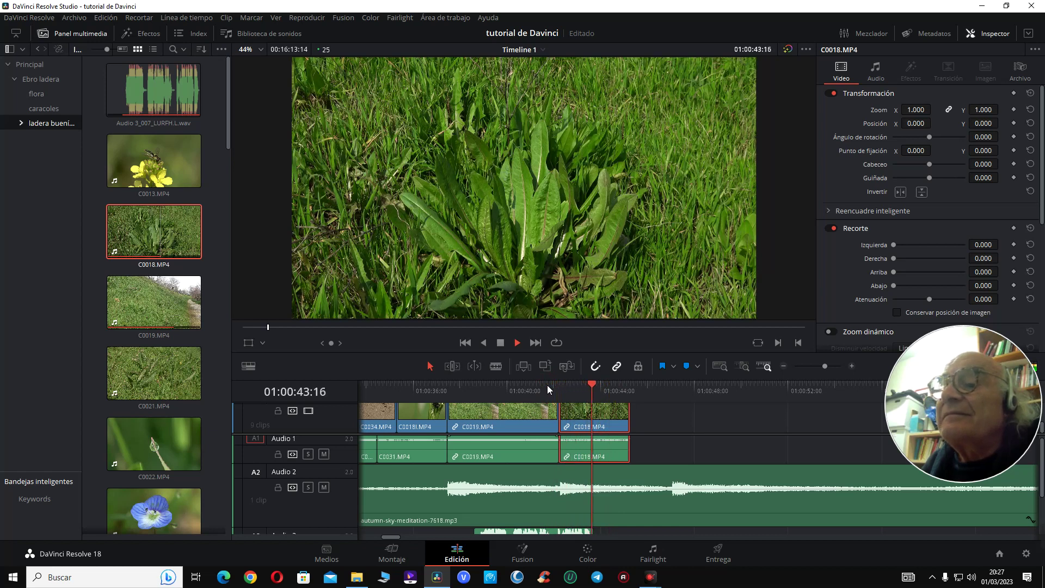
key(space)
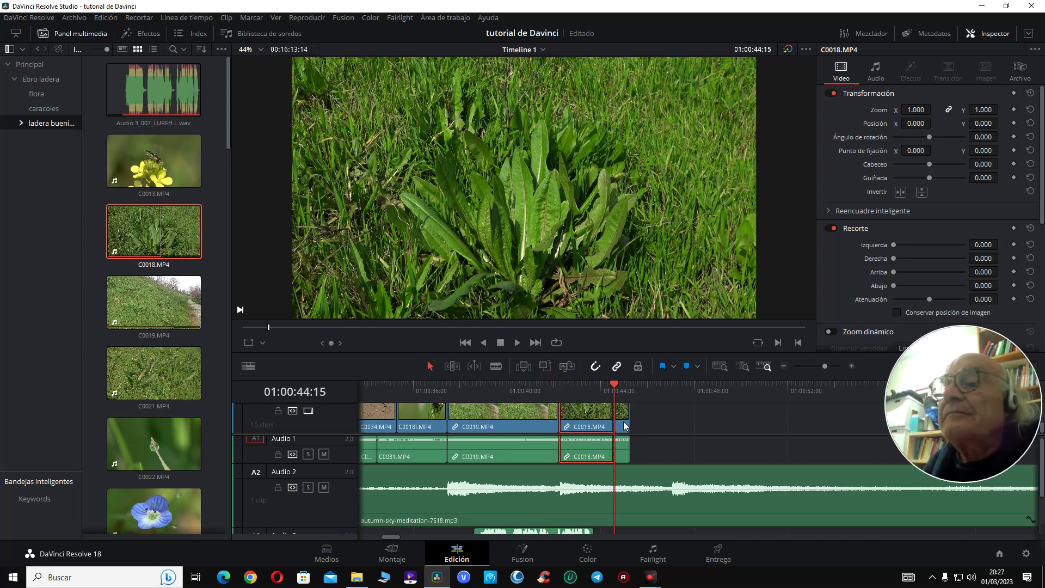
key(ctrl+shift+])
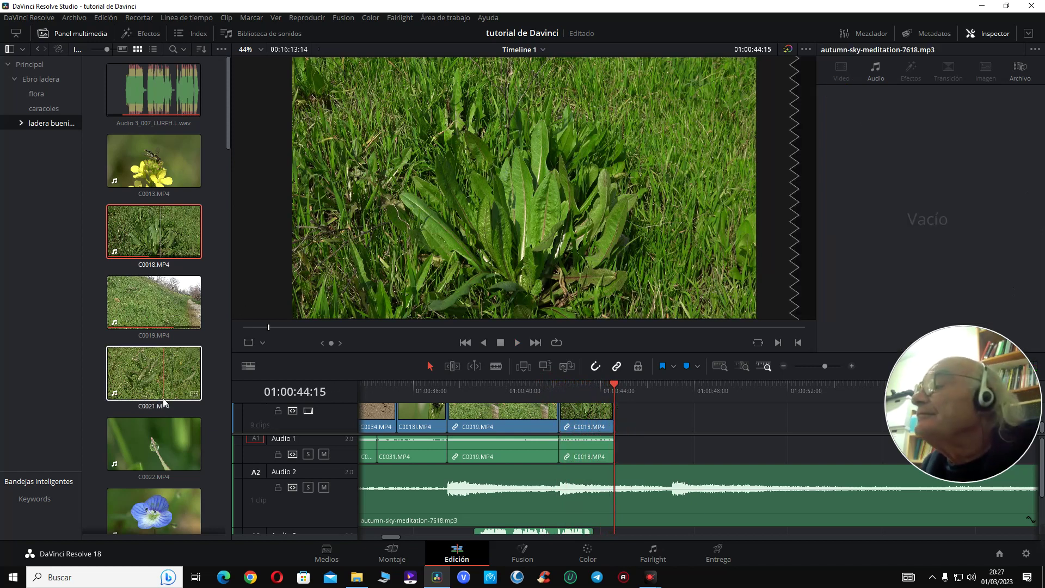
- Preview the dewdrop clip C0022.MP4 and mark its in point at 14:17:35:16 and its out point at 14:17:40:23
scroll(151, 432, down, 1)
double_click(160, 388)
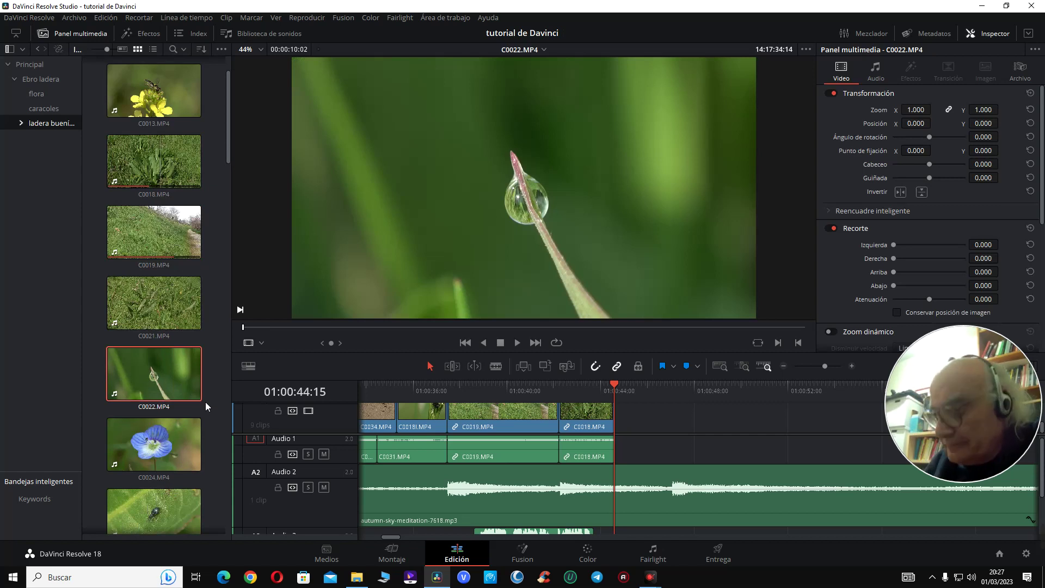
key(space)
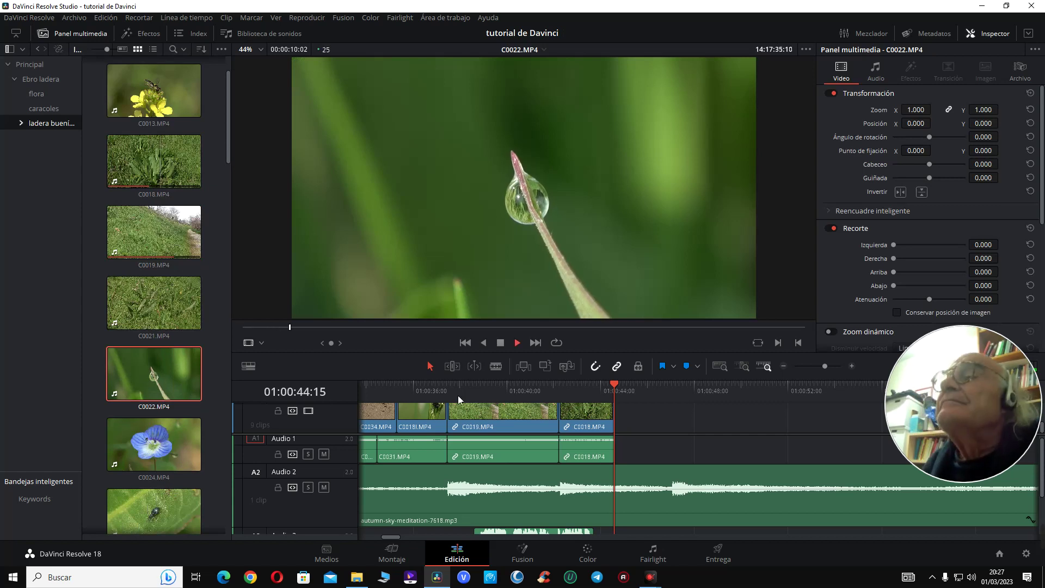
key(space)
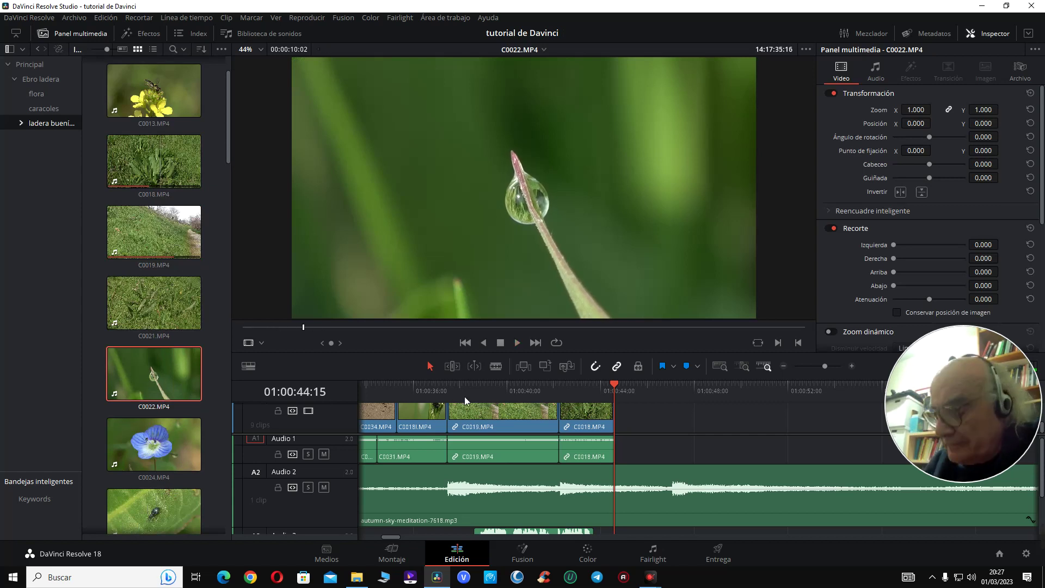
key(space)
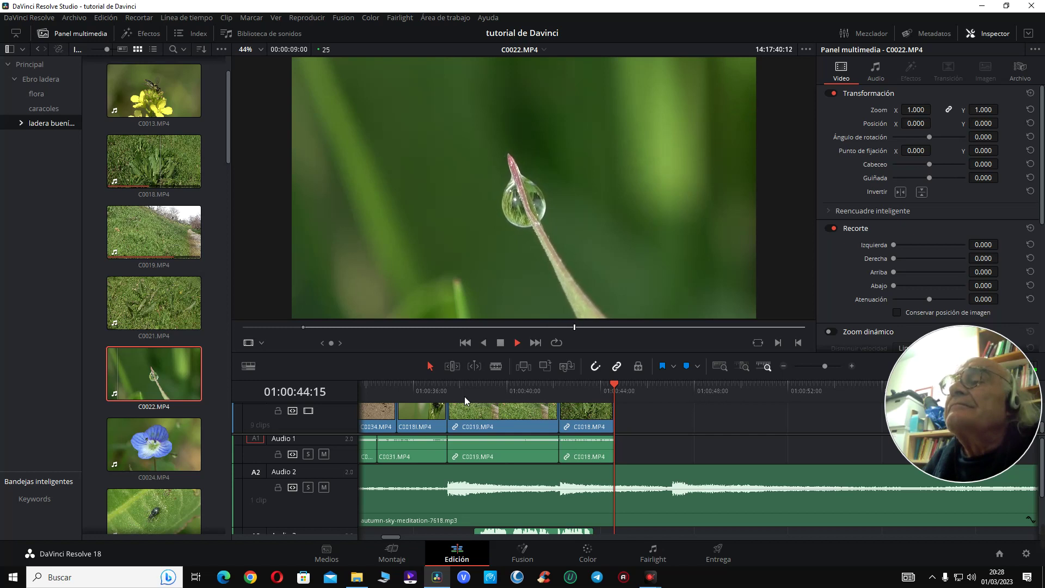
key(space)
key(o)
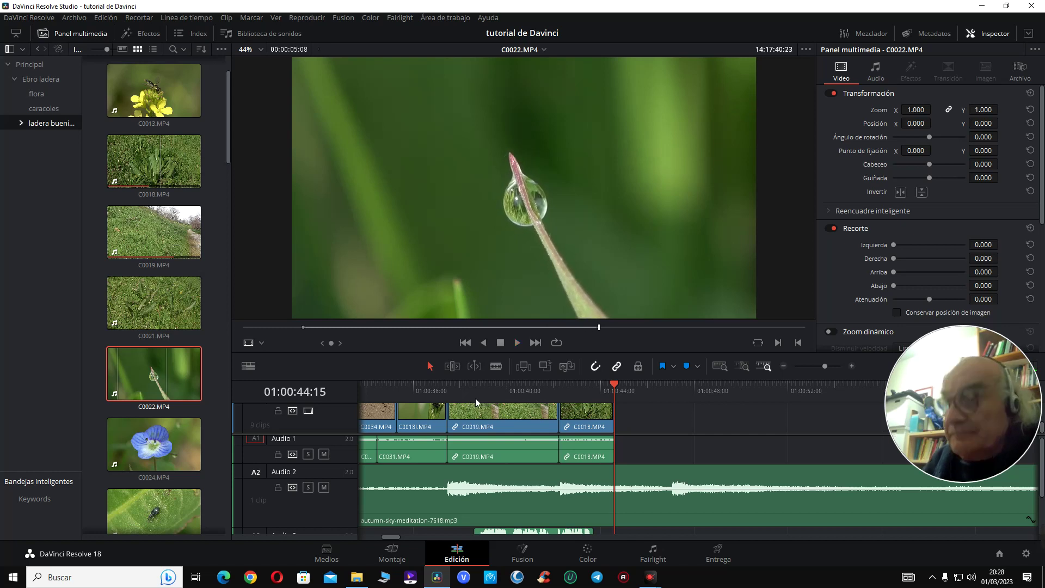
- Add only the video of C0022 at 01:00:44:15 after C0018, trim its end to the next music accent, and play up to that point
drag(513, 307, 622, 438)
drag(736, 427, 672, 427)
click(655, 391)
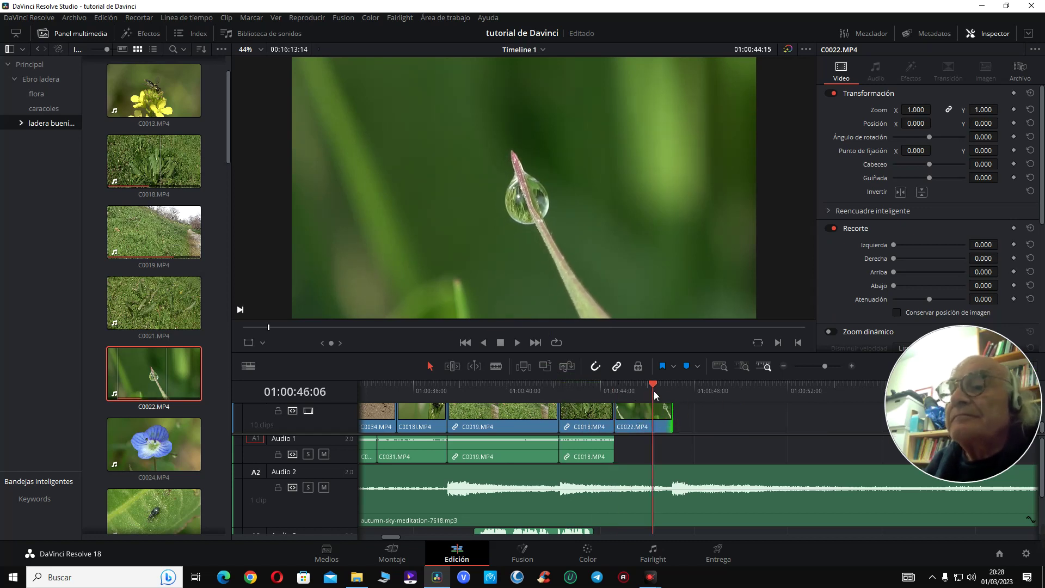
key(space)
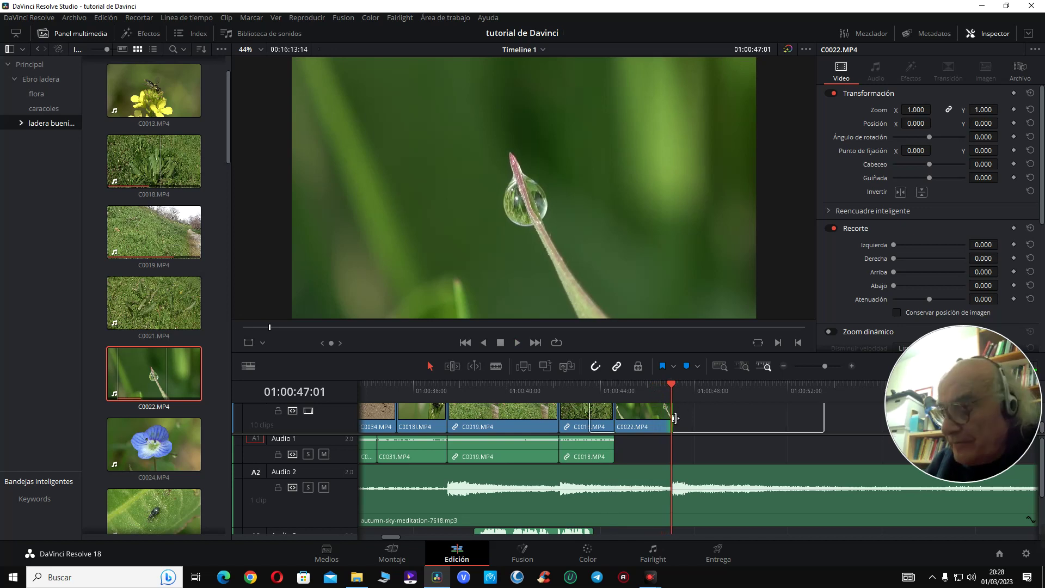
- Play C0022 from its start at 01:00:44:15 to review the shot on an enlarged timeline
drag(671, 391, 636, 390)
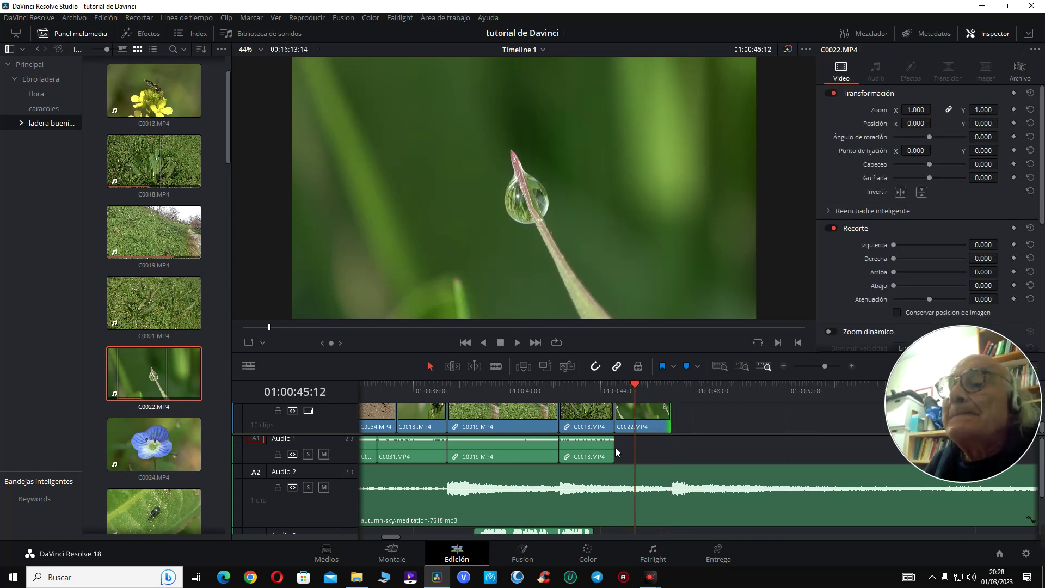
scroll(615, 447, up, 2)
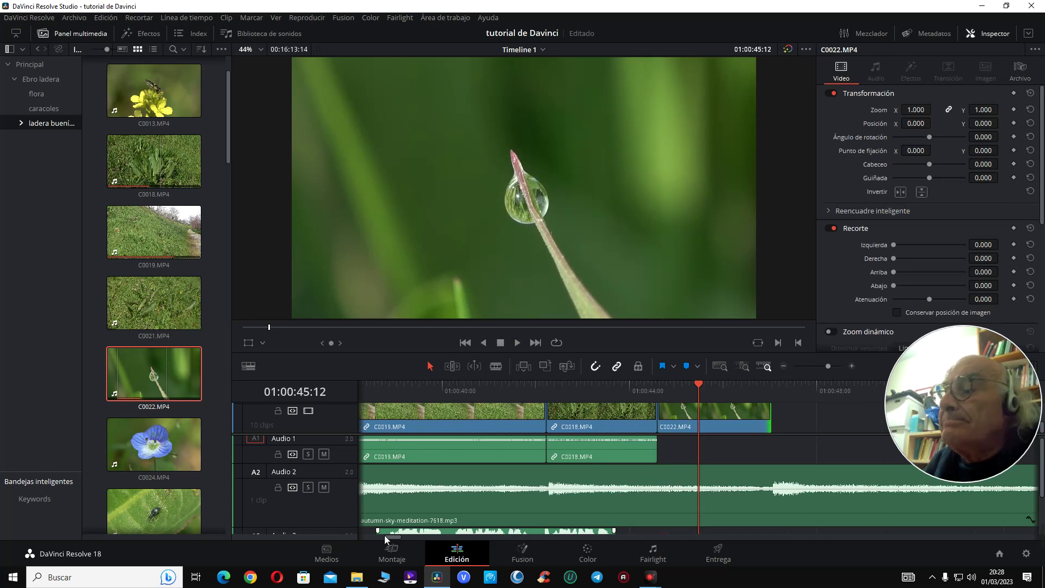
drag(391, 535, 390, 540)
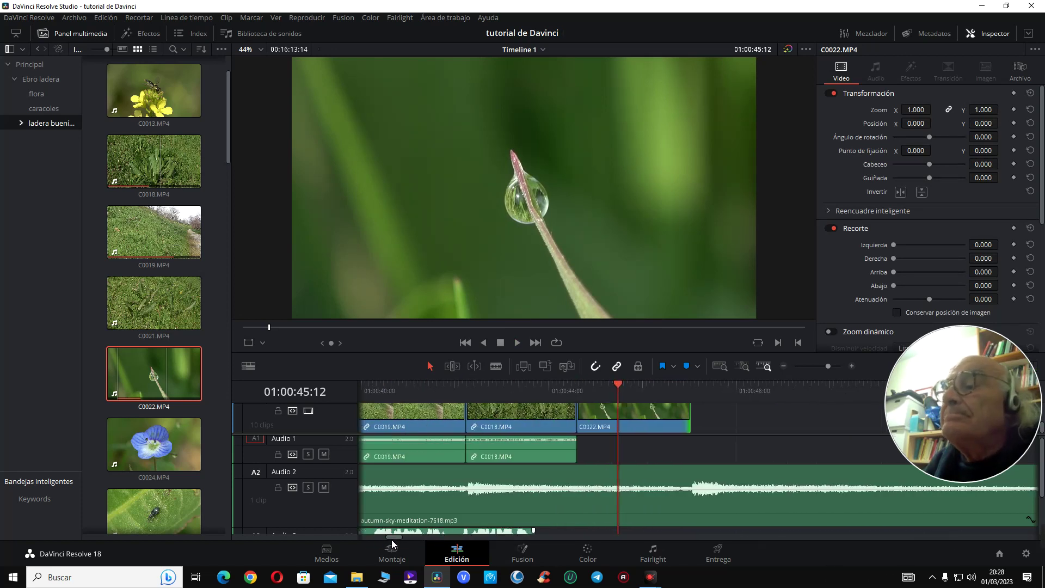
click(606, 392)
click(578, 392)
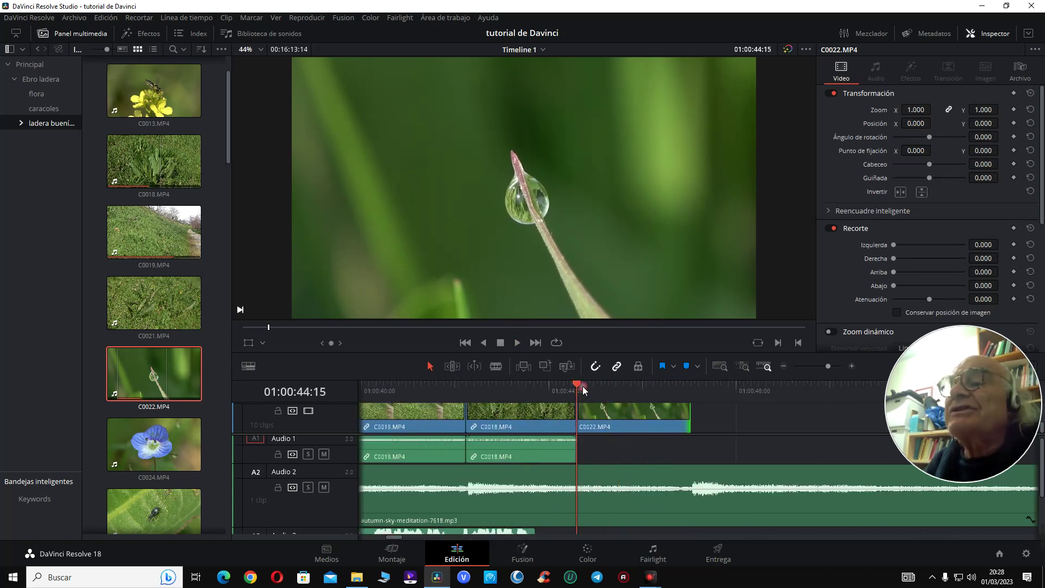
key(space)
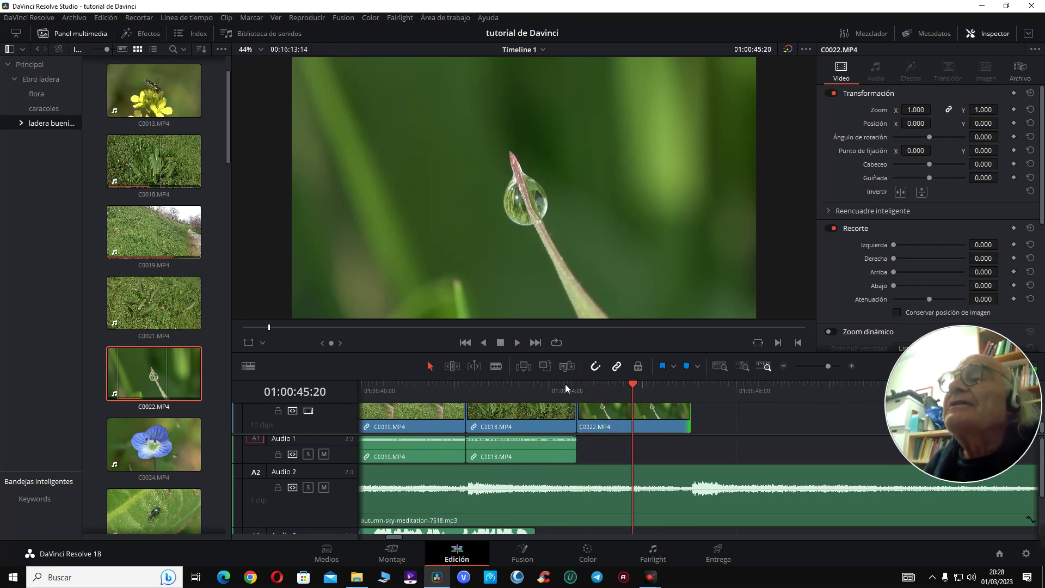
- Examine the reflections inside the water droplet of C0022 at several viewer magnifications, ending at 47%
scroll(530, 260, up, 5)
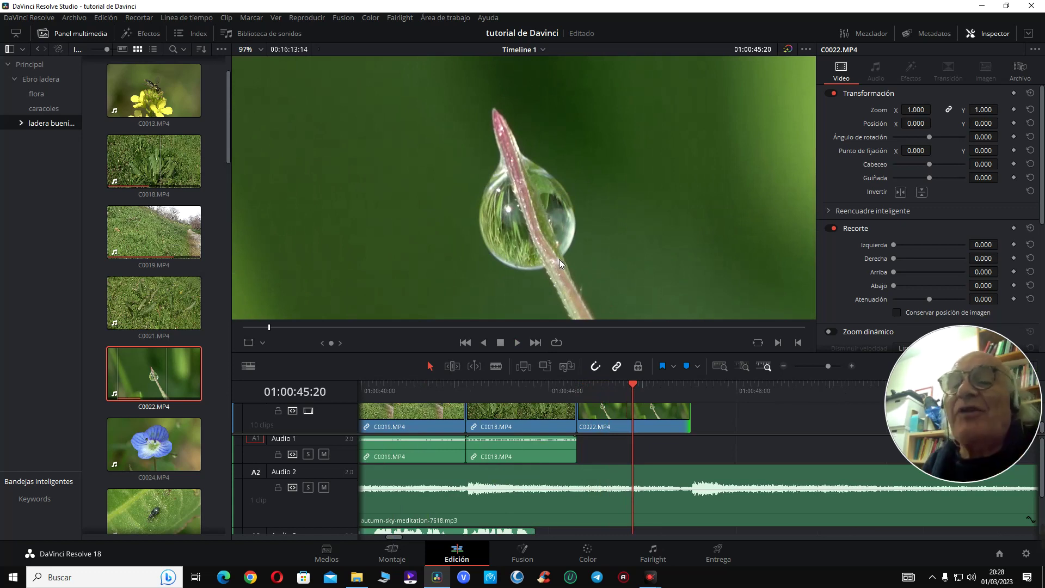
scroll(586, 235, down, 4)
scroll(586, 239, down, 3)
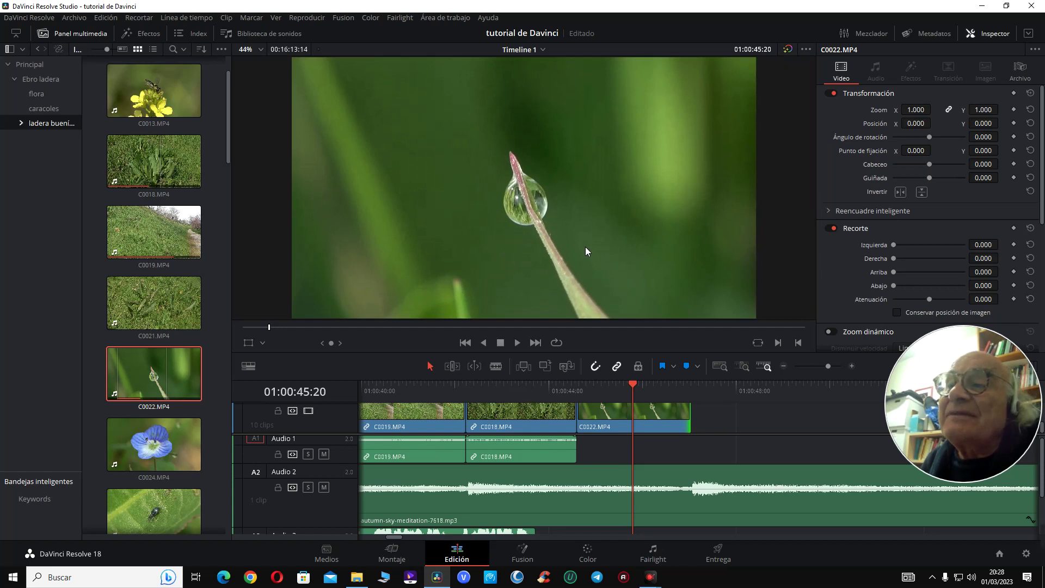
scroll(586, 250, up, 2)
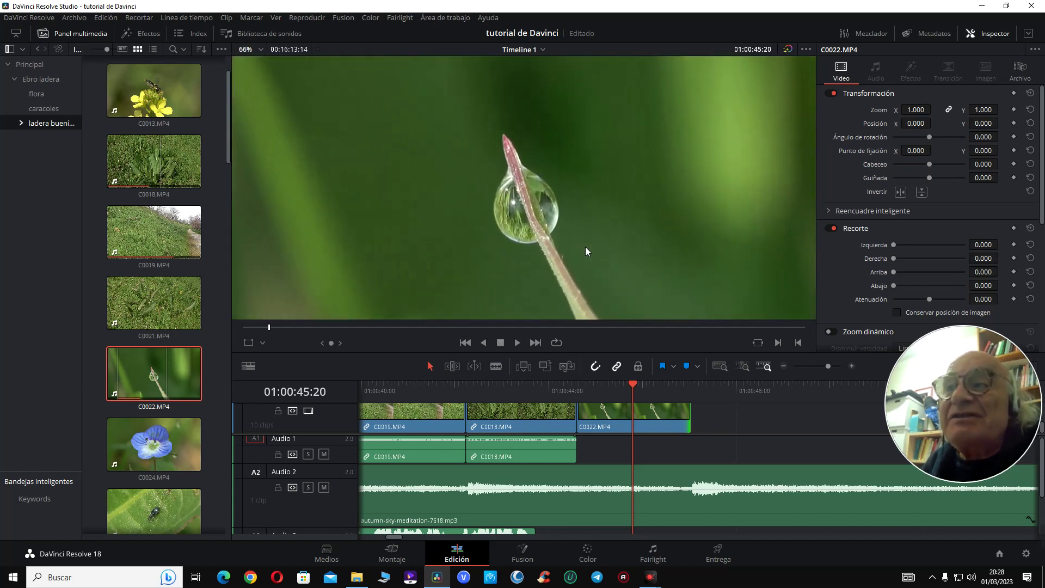
scroll(535, 244, down, 3)
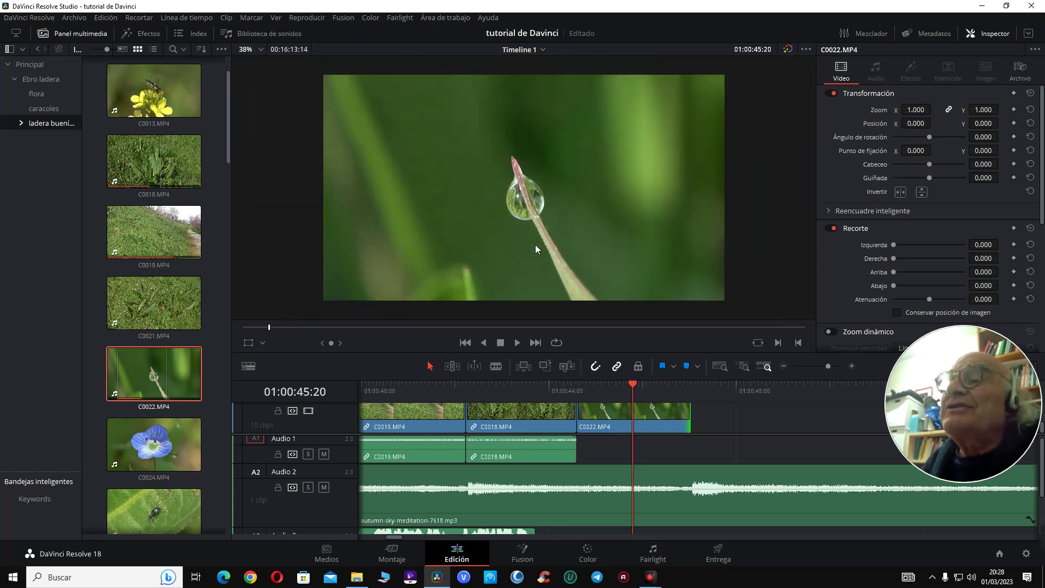
scroll(536, 249, up, 3)
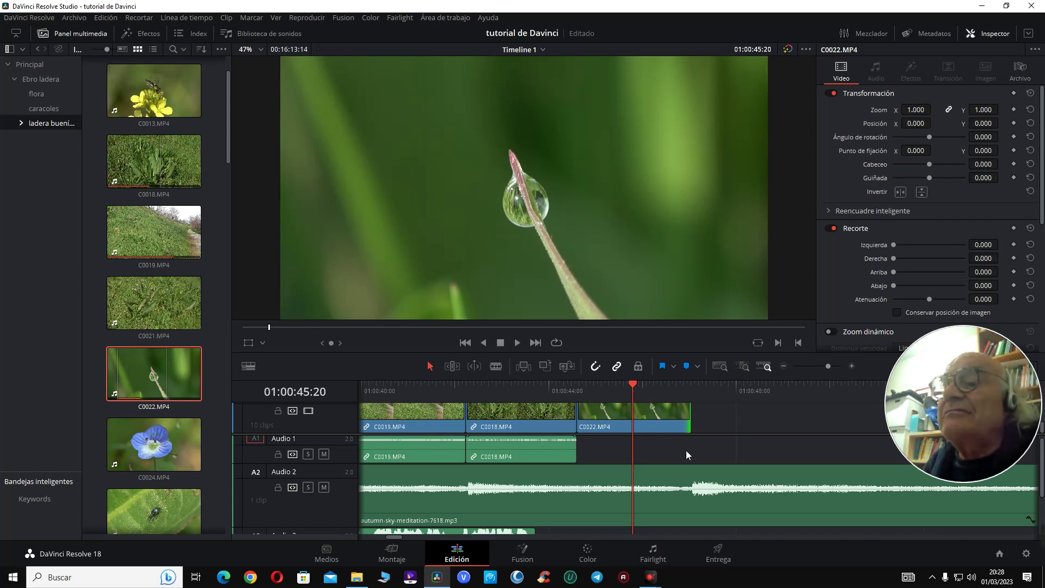
- Play the cut from C0018 into C0022 with the music and return the playhead to just before the cut
click(567, 384)
key(space)
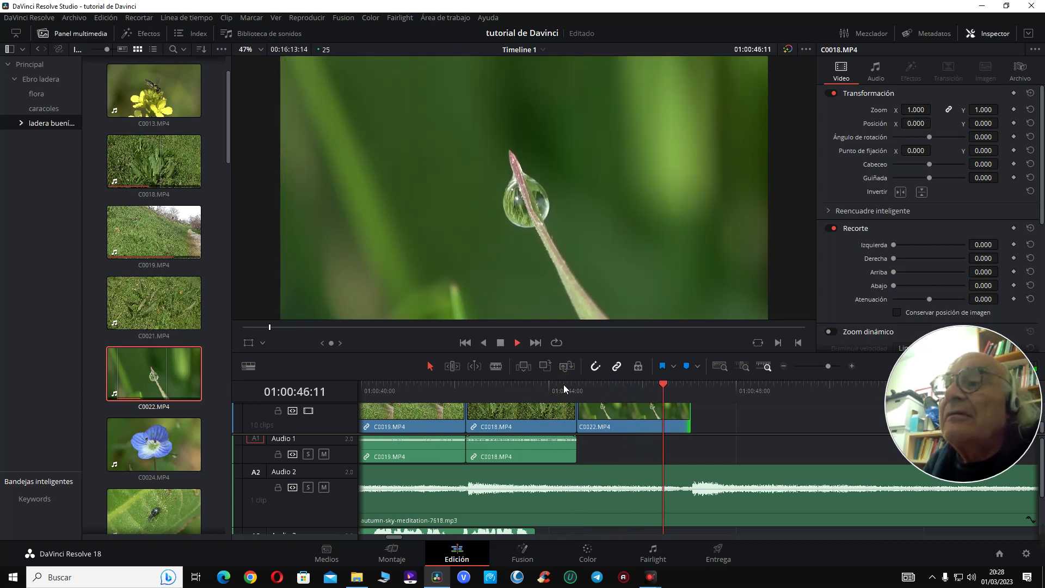
click(566, 386)
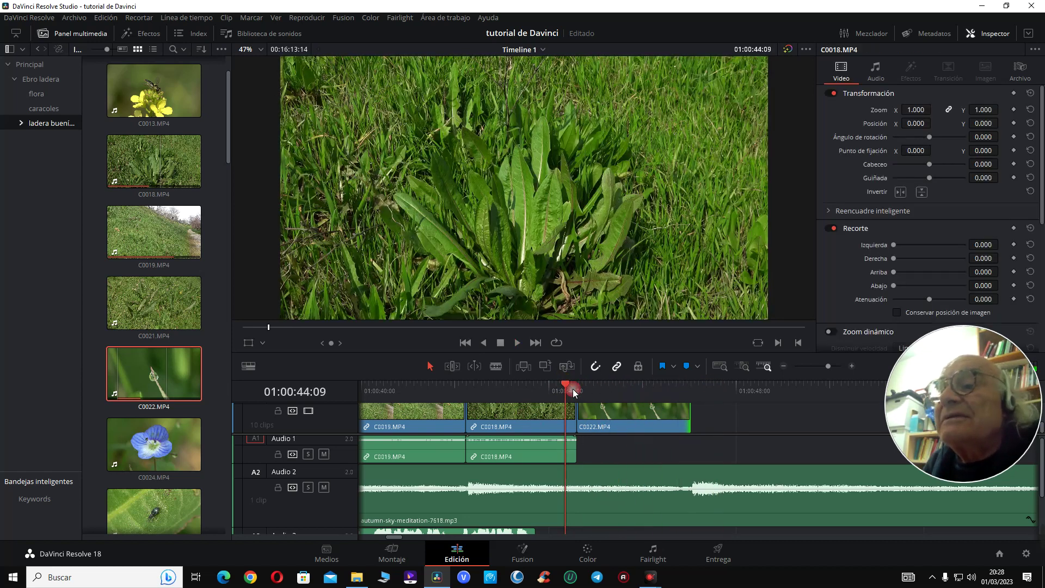
- Place the playhead on C0022 at 01:00:45:06 and set the clip's contrast to 1.222 in the primary colour corrections
click(607, 392)
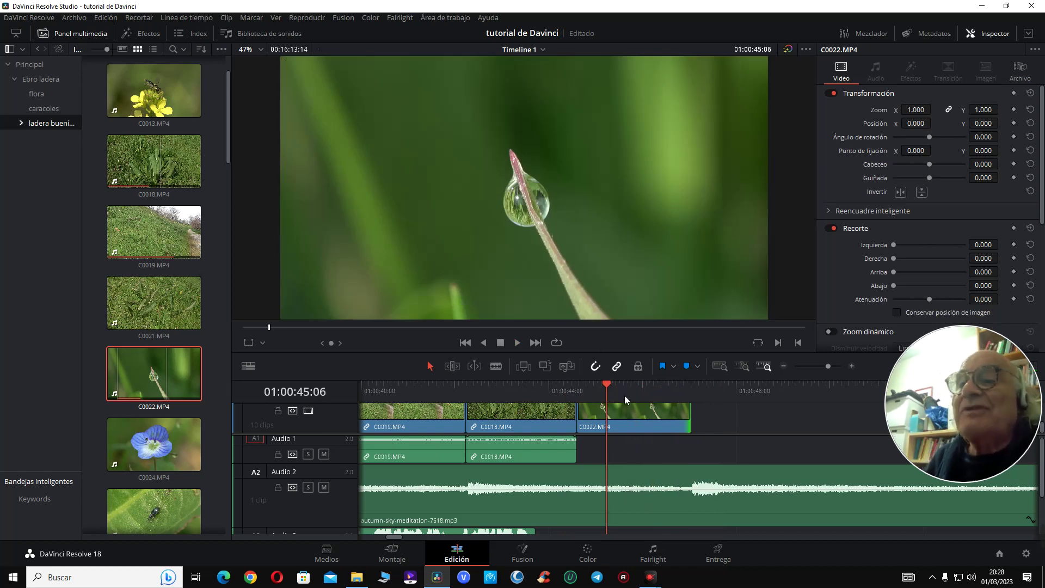
click(620, 418)
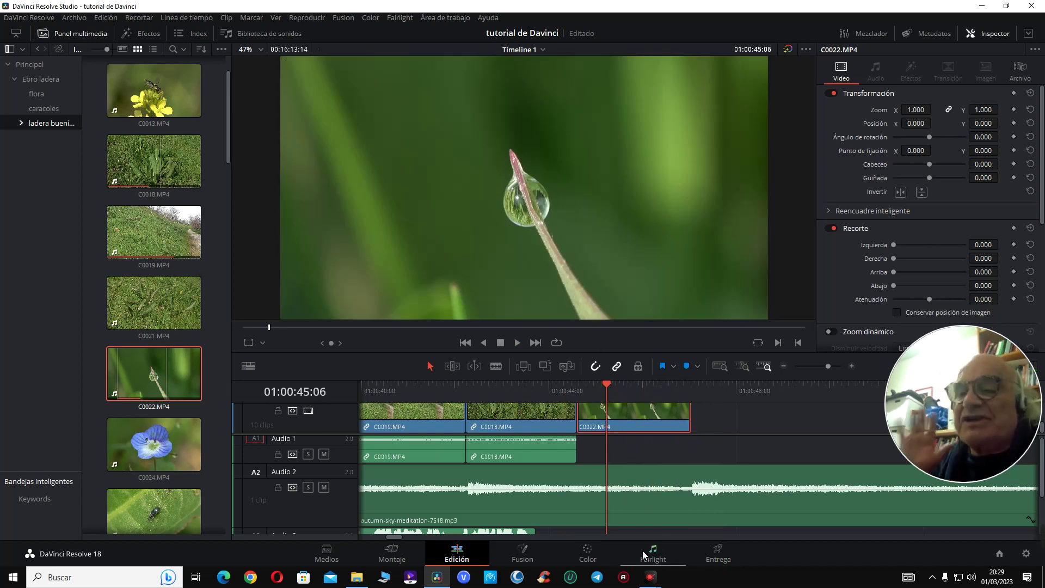
click(588, 554)
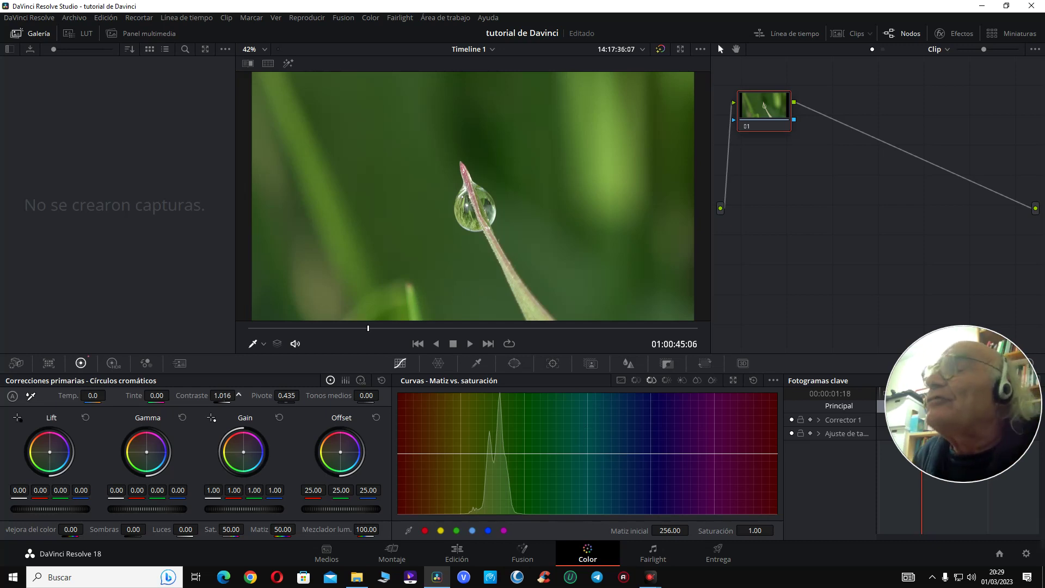
drag(222, 395, 234, 395)
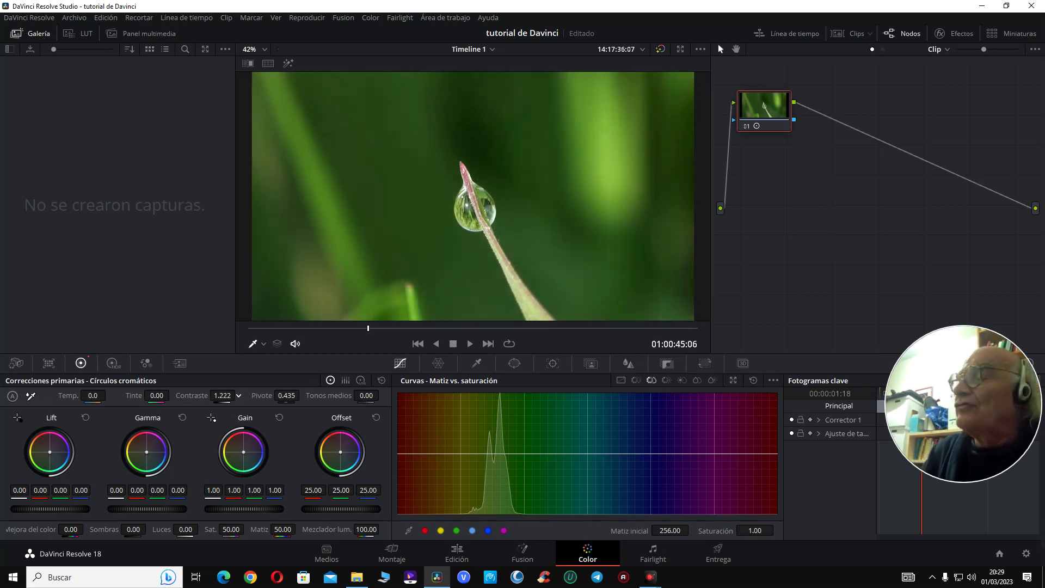
- Lower the contrast of C0022 to 1.190, set the linked blur intensity channels to 0.47, and check the image full screen
drag(223, 395, 253, 409)
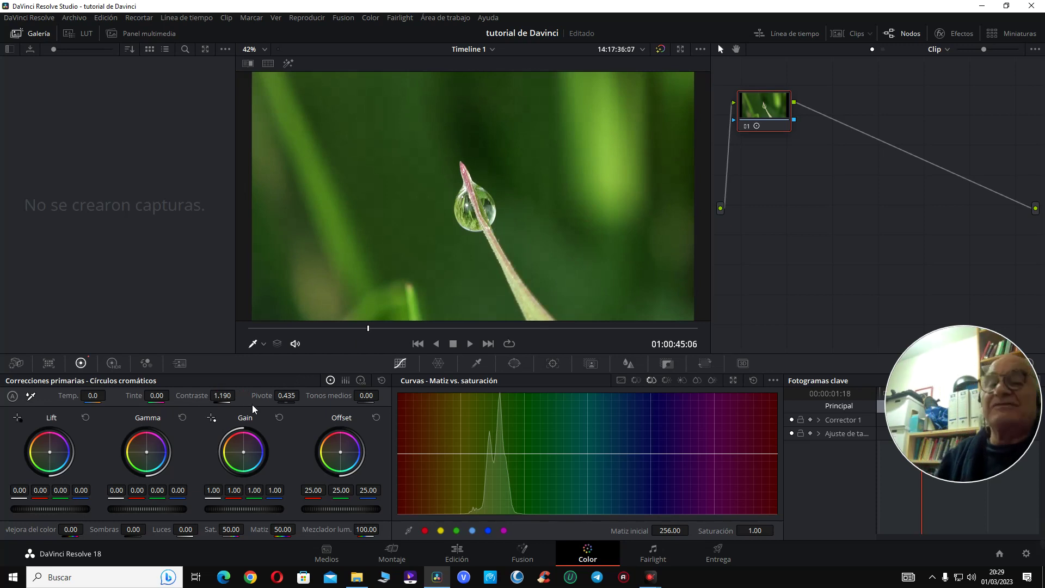
click(627, 364)
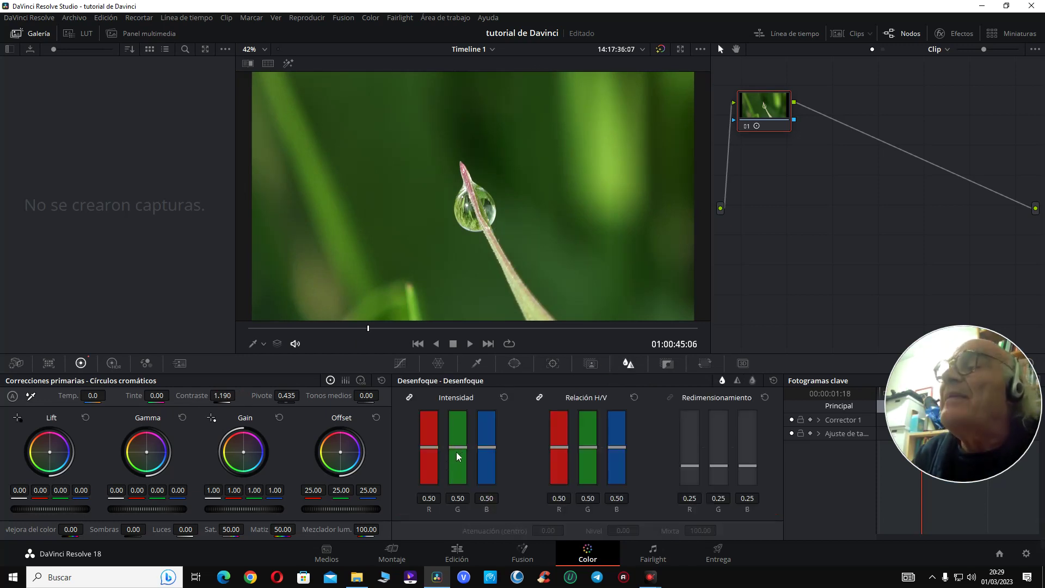
drag(458, 456, 457, 456)
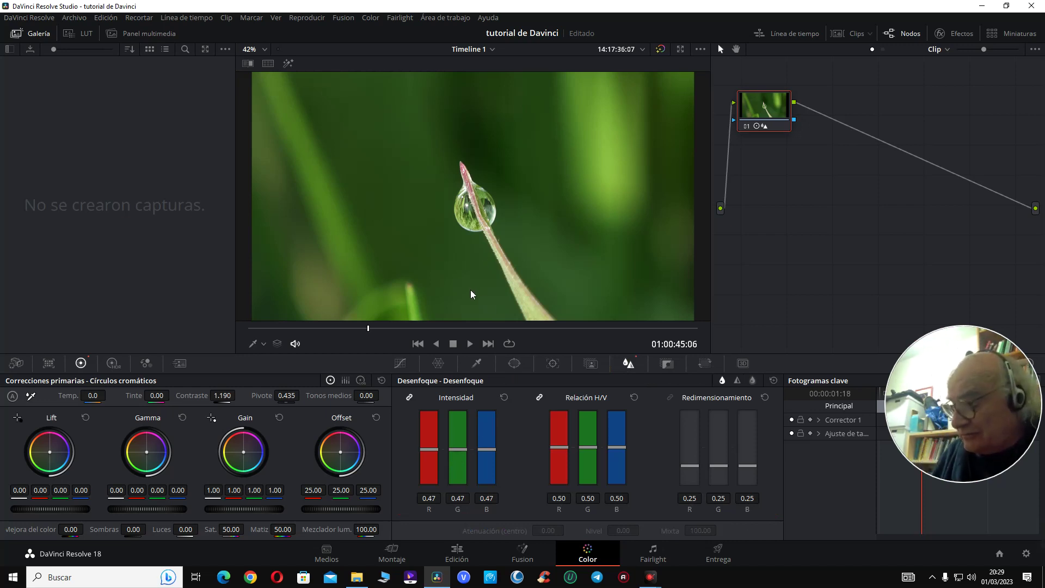
key(ctrl+f)
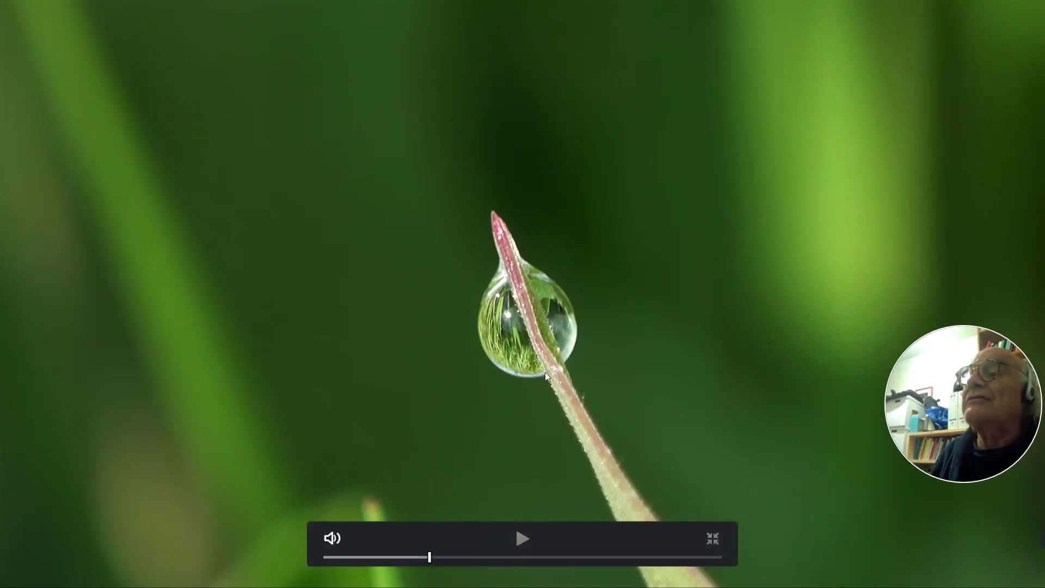
key(ctrl+f)
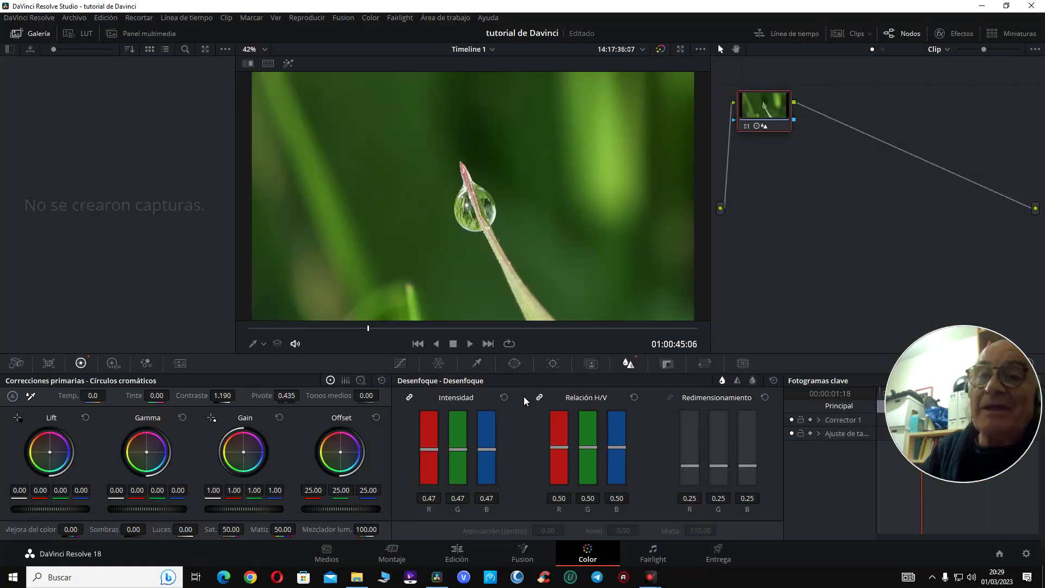
- Switch the tracker to its stabilizer mode for C0022 and return to the Edit page
click(552, 365)
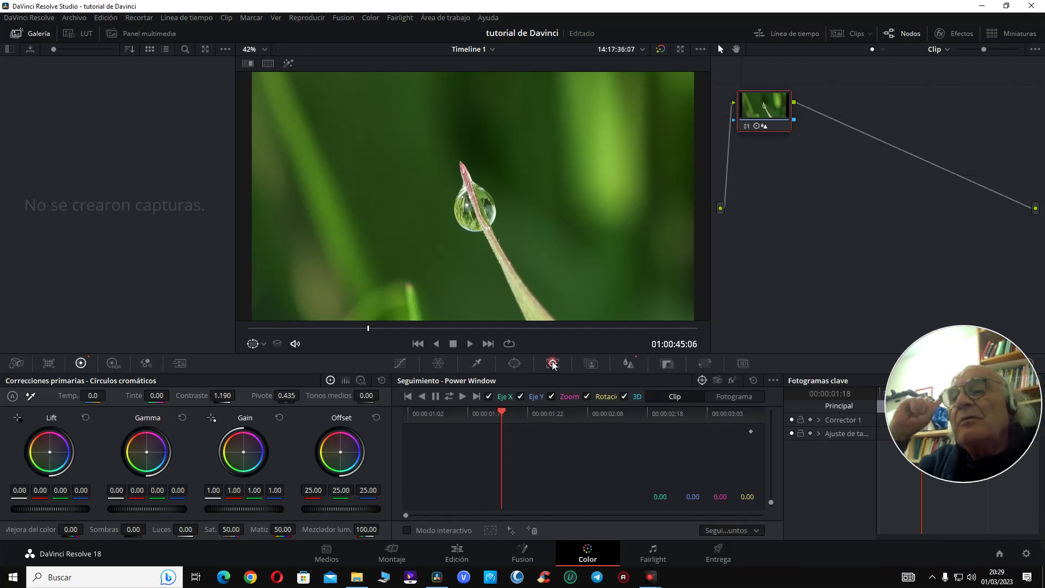
click(718, 381)
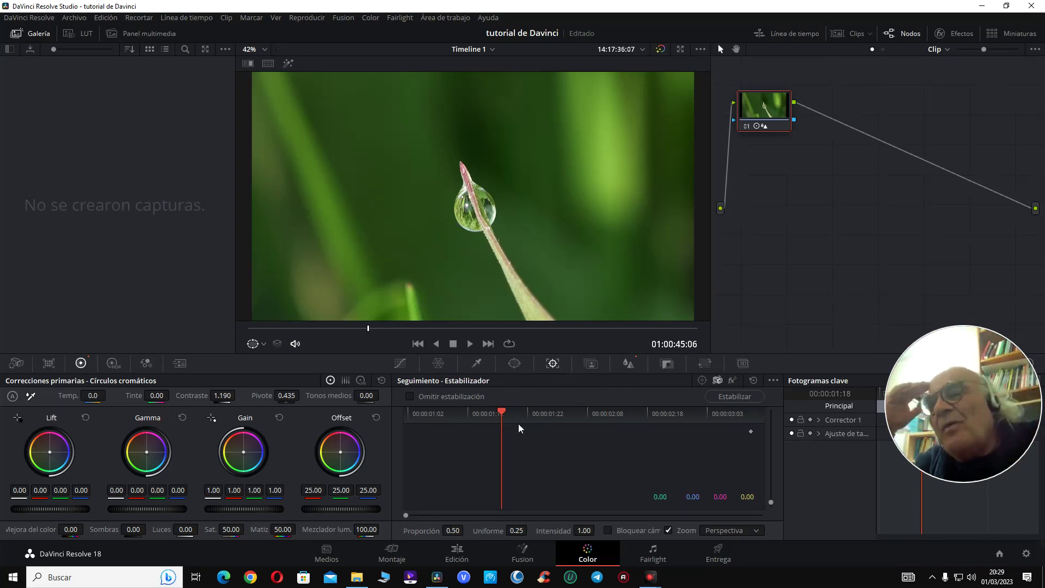
click(455, 553)
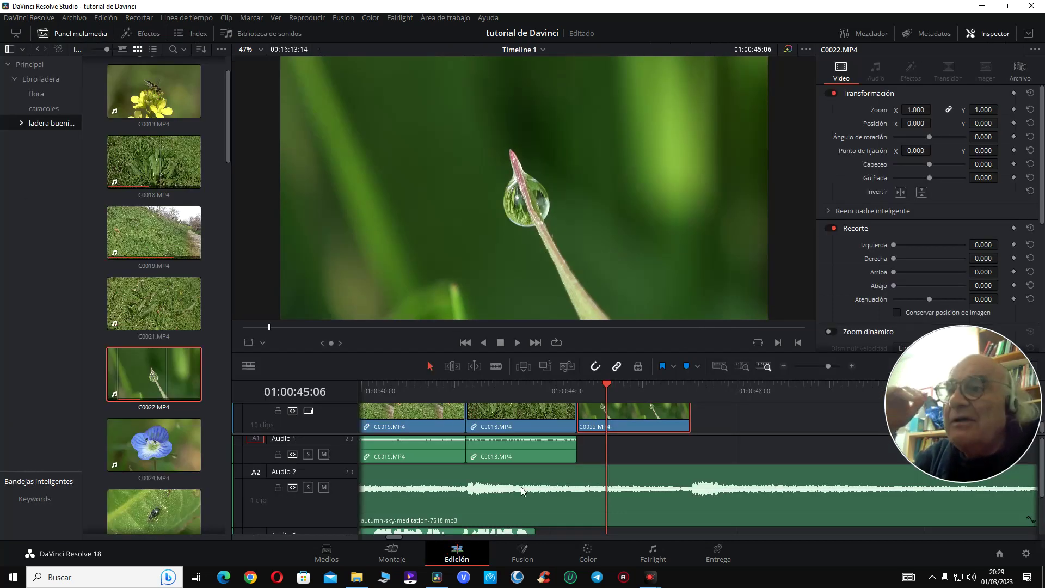
- Slow C0022 to 50% speed with its retime controls and hide the controls again
right_click(639, 417)
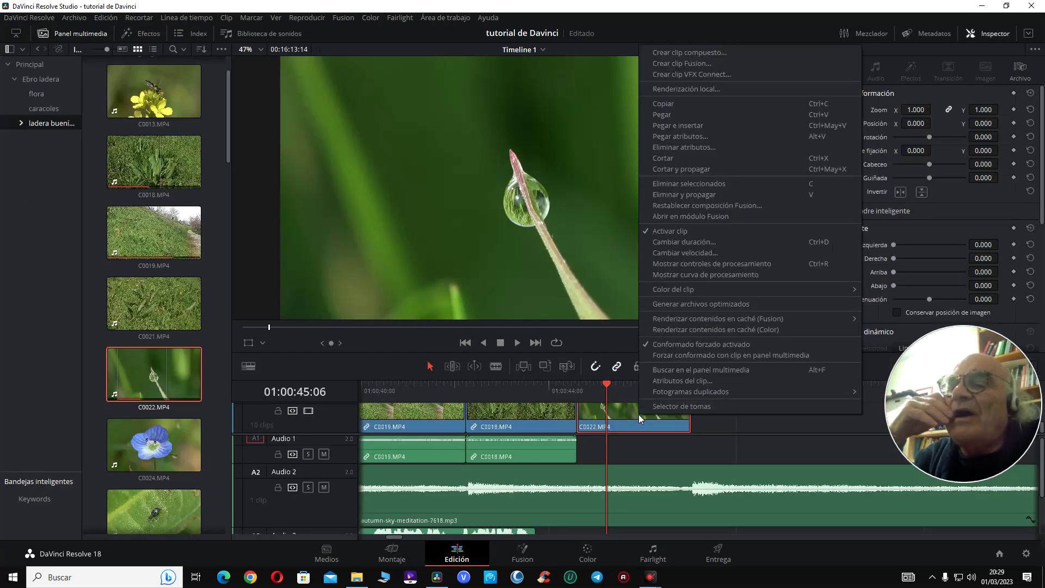
click(704, 263)
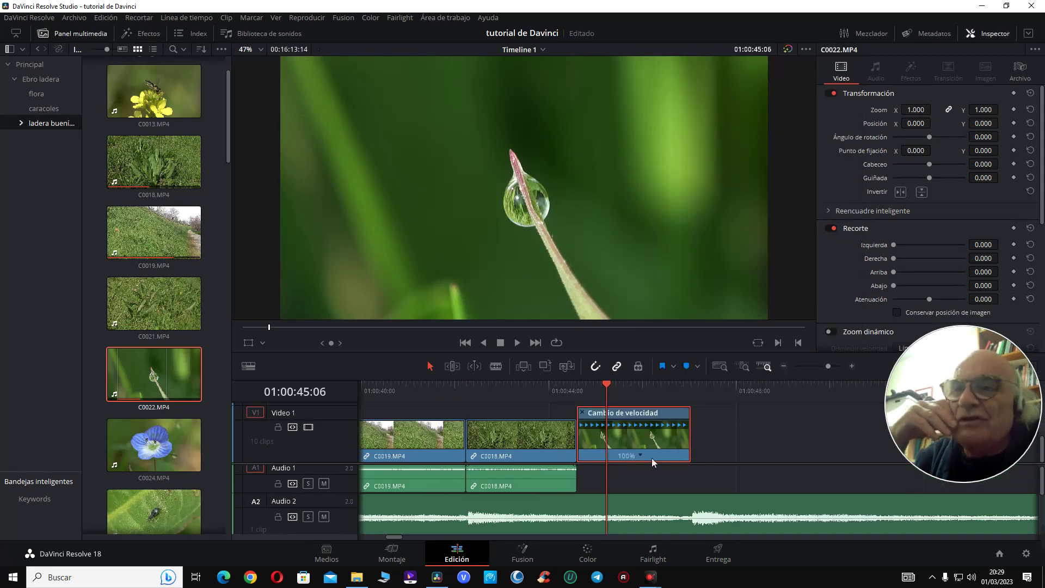
right_click(638, 441)
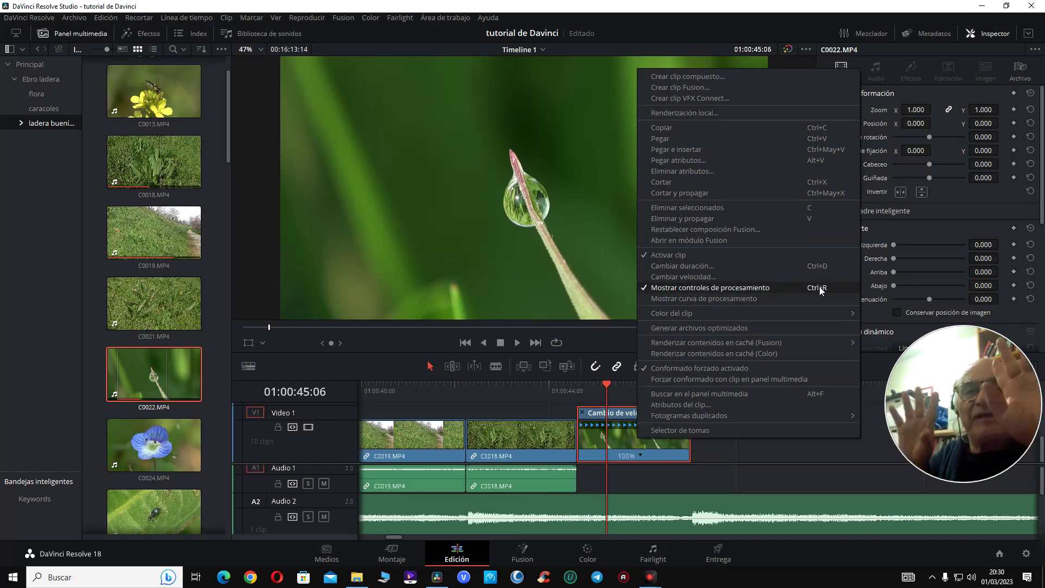
click(630, 443)
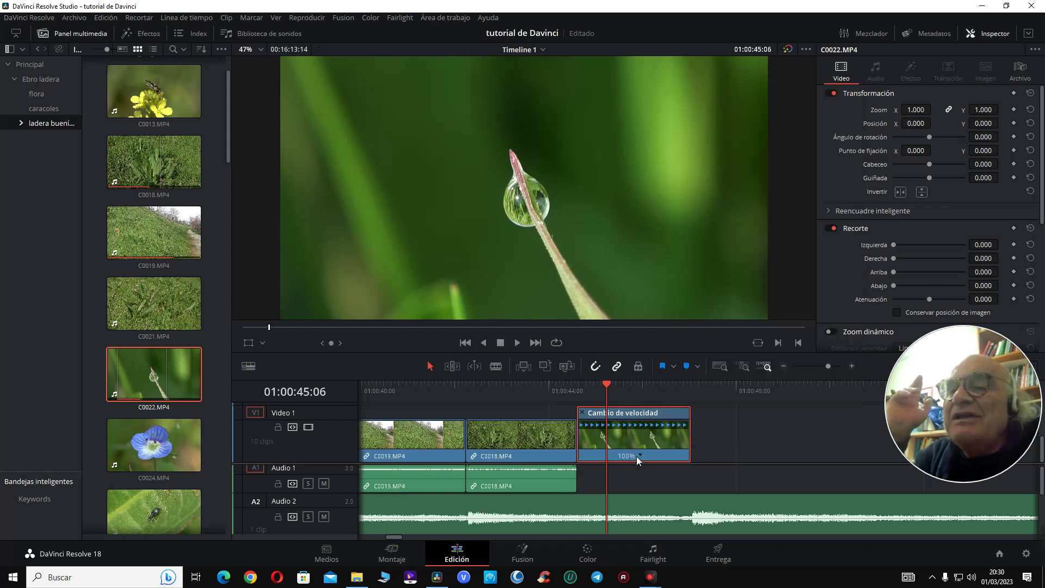
click(640, 456)
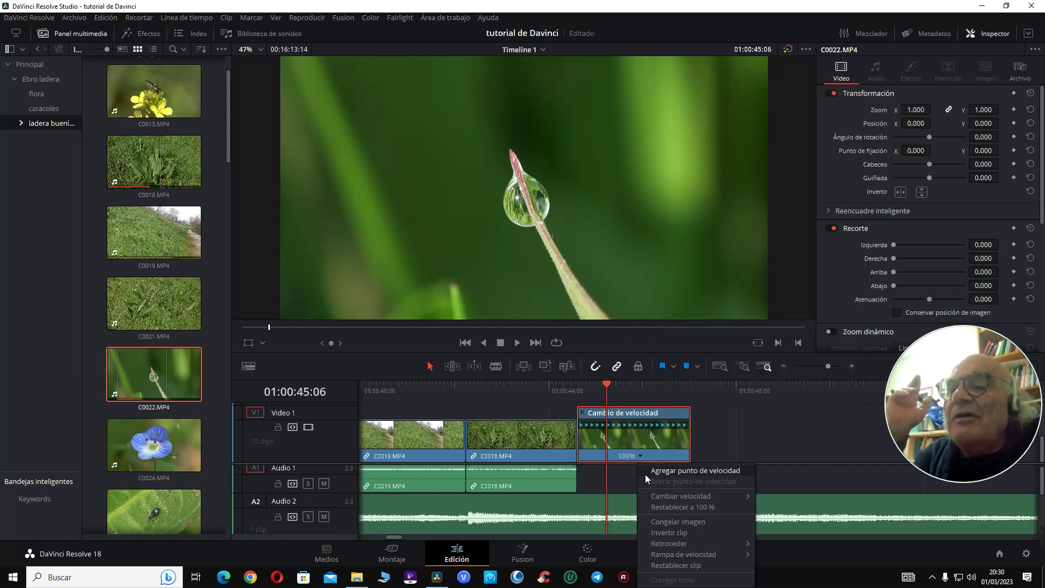
mouse_move(716, 497)
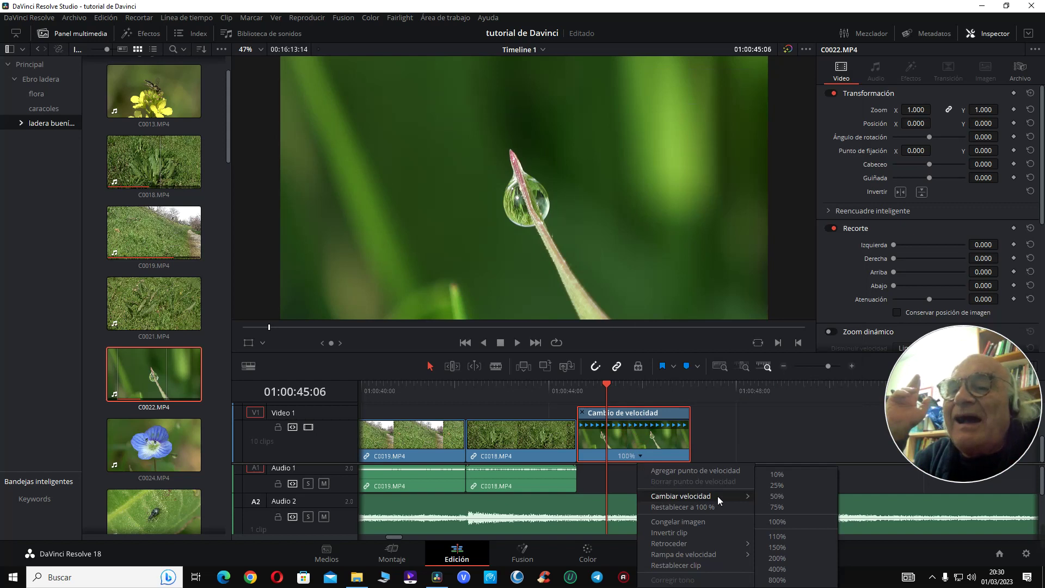
click(777, 497)
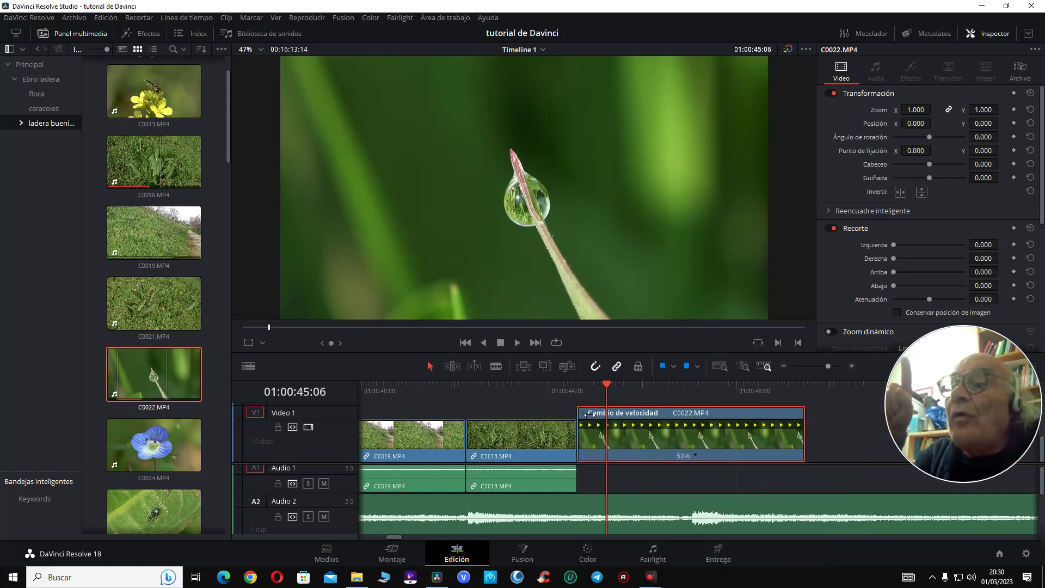
key(ctrl+r)
- Play the slowed C0022 from its start at 01:00:44:15 to review its motion
click(576, 393)
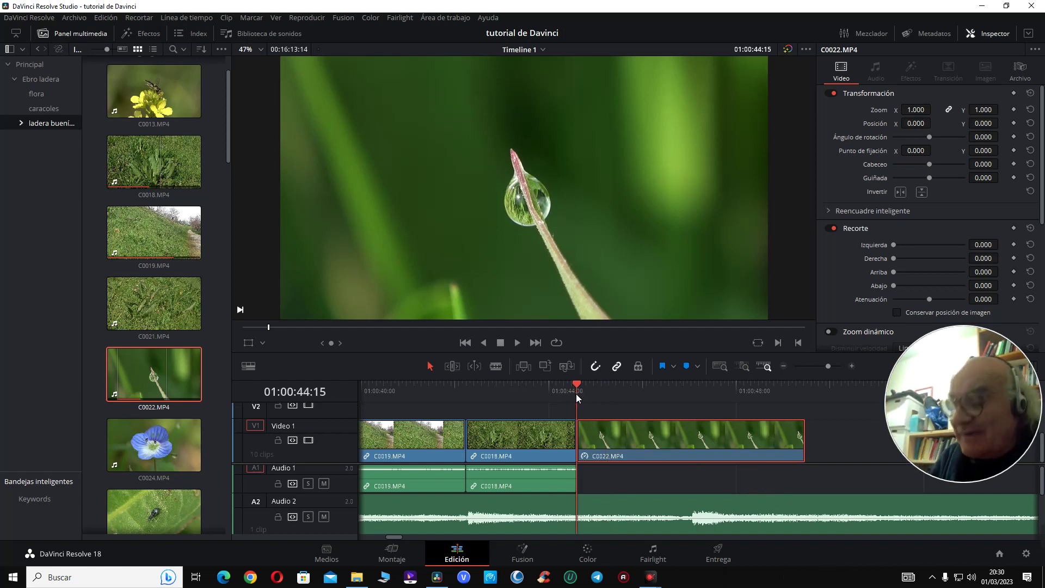
key(space)
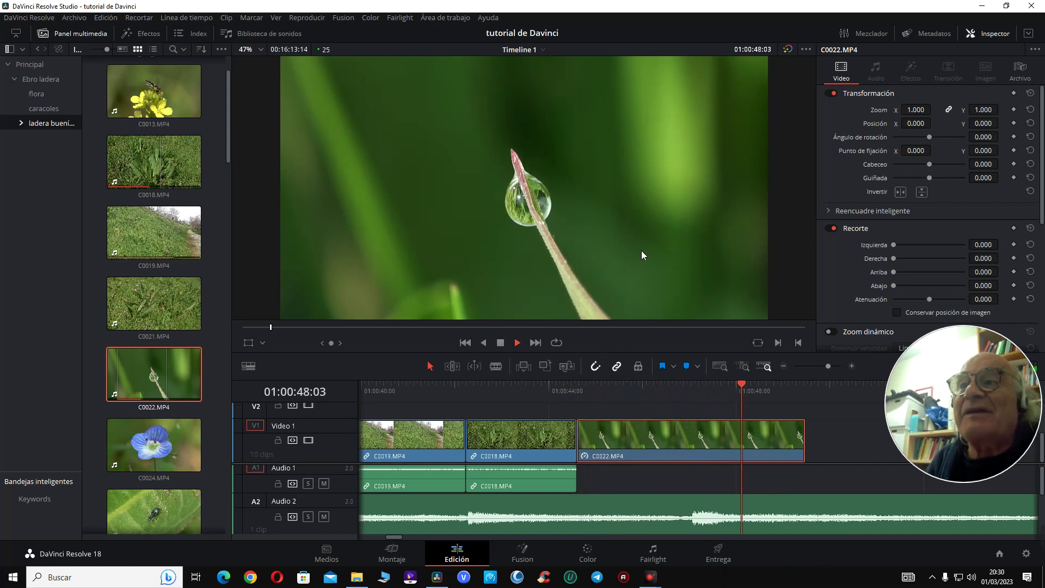
key(space)
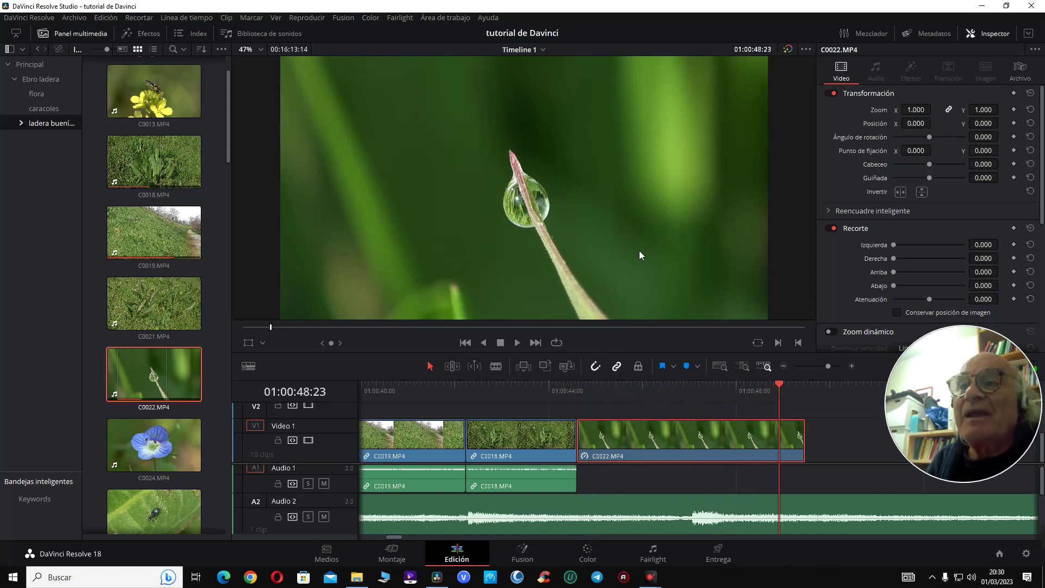
- Trim the end of C0022 to the music beat at 01:00:47:01 and play across the new end point
click(691, 388)
drag(811, 454, 691, 455)
click(692, 516)
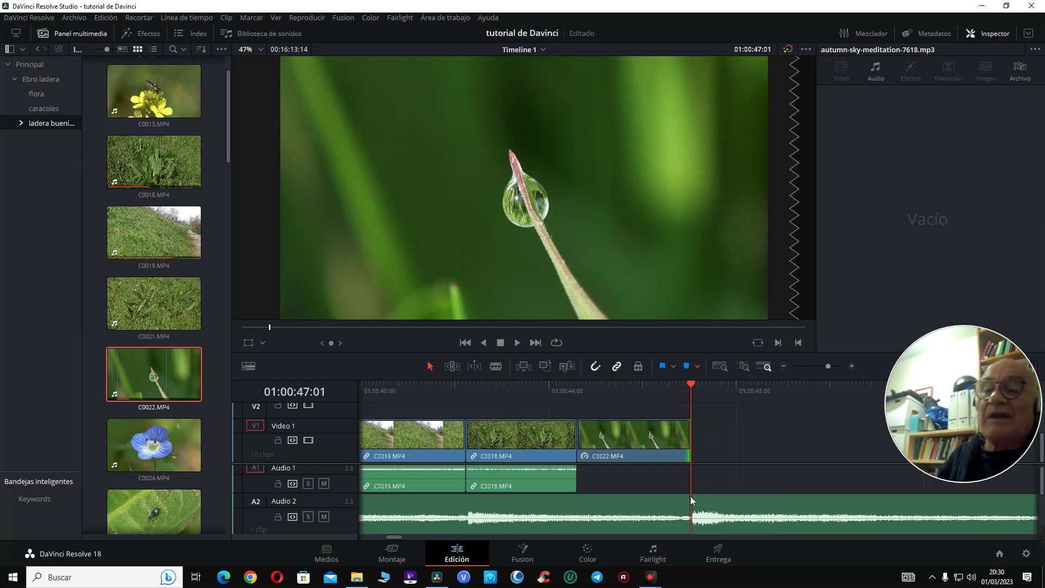
click(667, 395)
key(space)
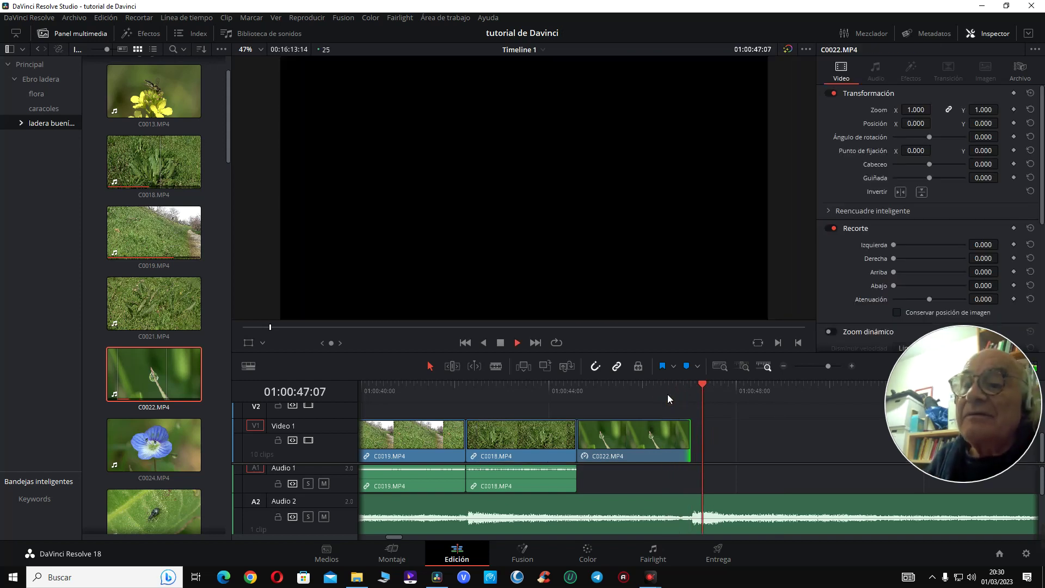
- Place the playhead on C0022 at 01:00:45:14 and stabilize the clip on the Color page in Perspective mode
drag(645, 388, 622, 390)
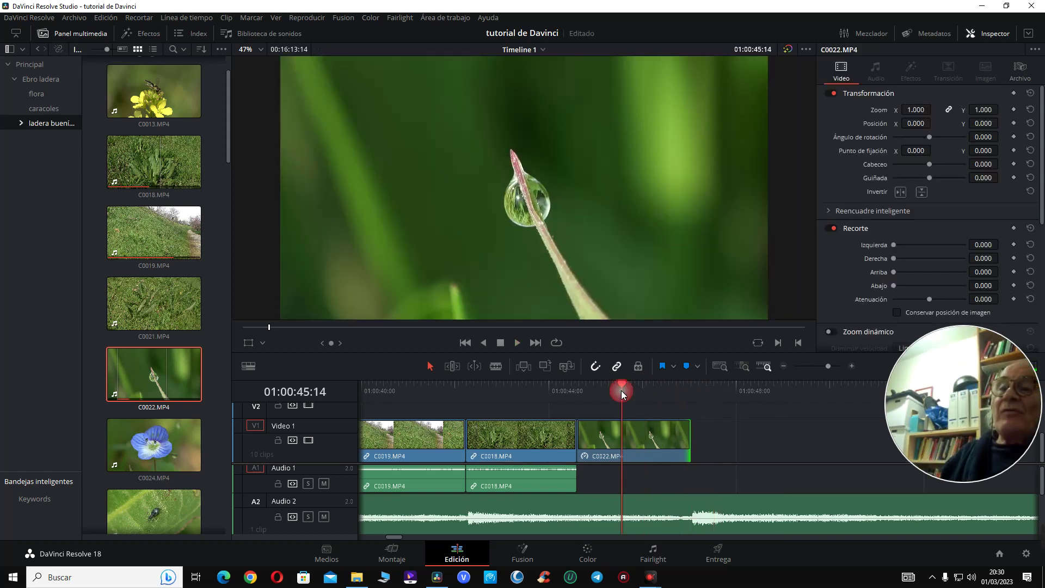
mouse_move(641, 456)
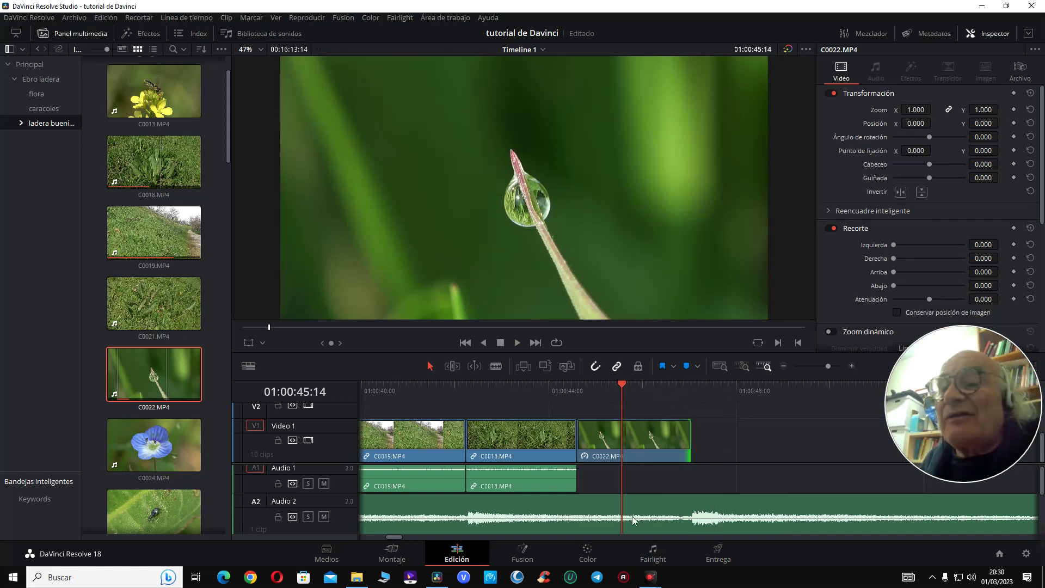
click(590, 560)
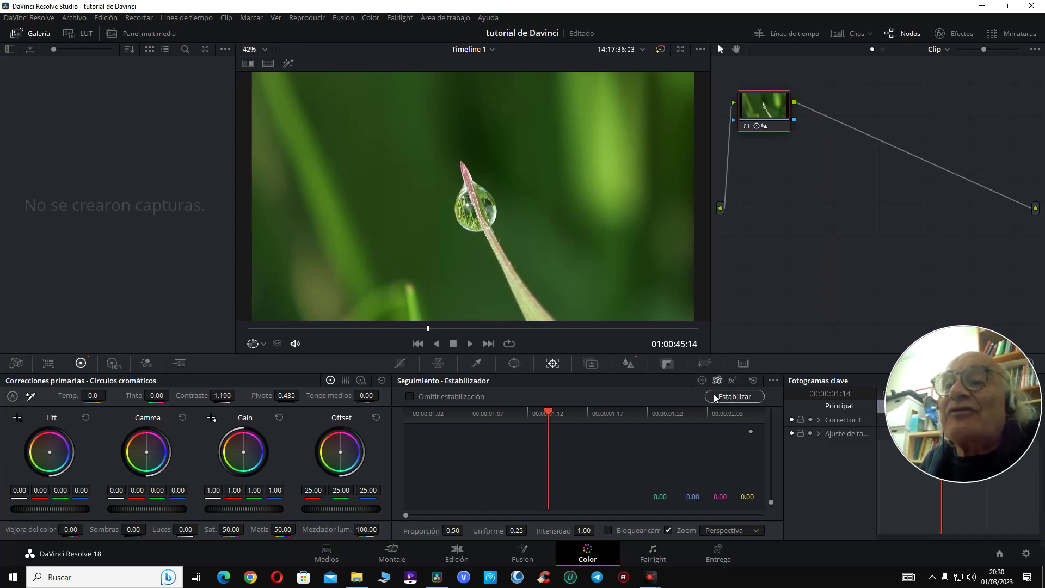
click(735, 397)
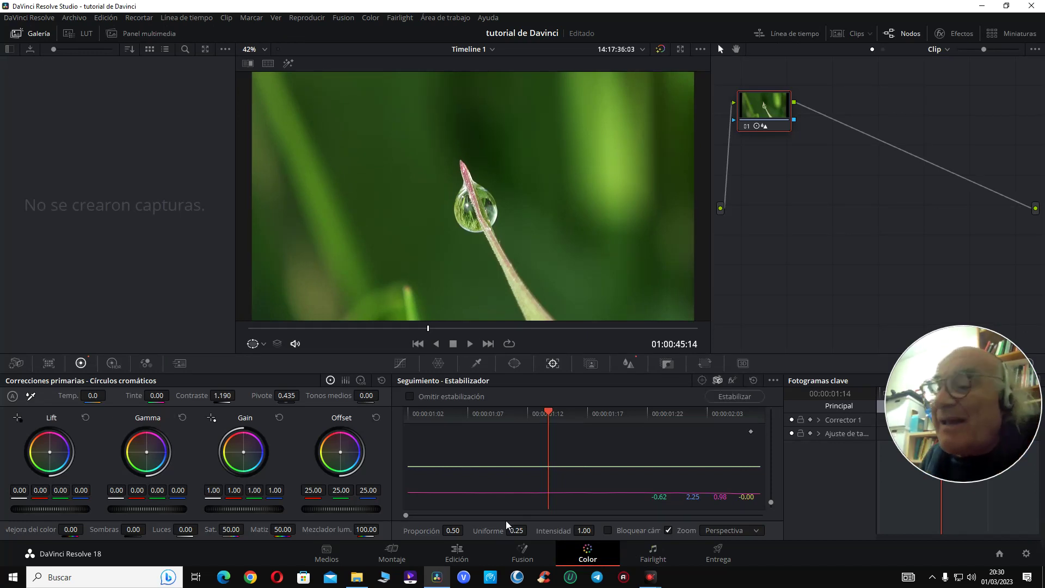
- Back on the Edit page, play repeatedly from late in C0018 through C0022 to review the stabilized shot against the music
click(458, 555)
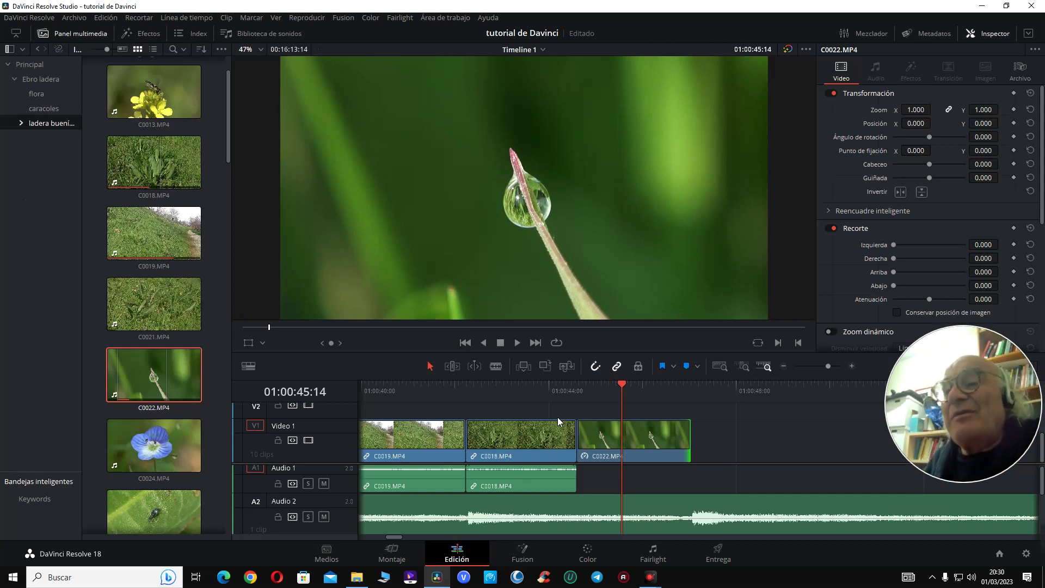
click(563, 390)
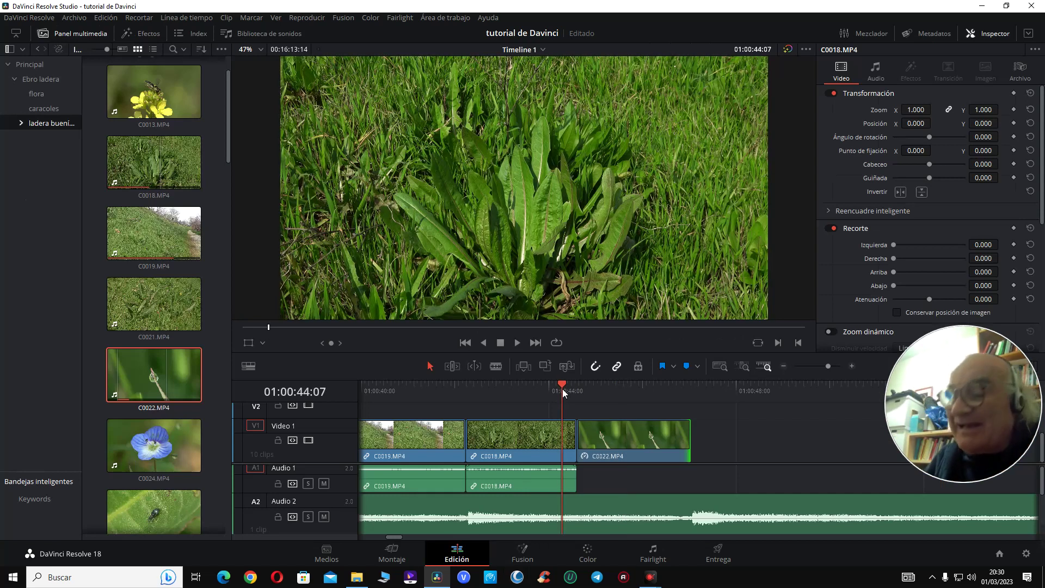
key(space)
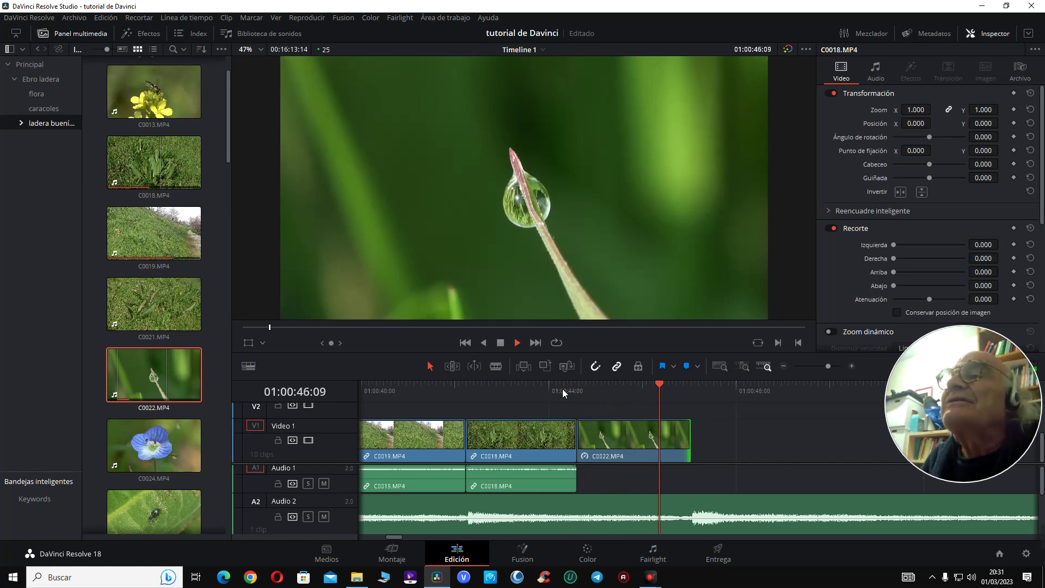
key(space)
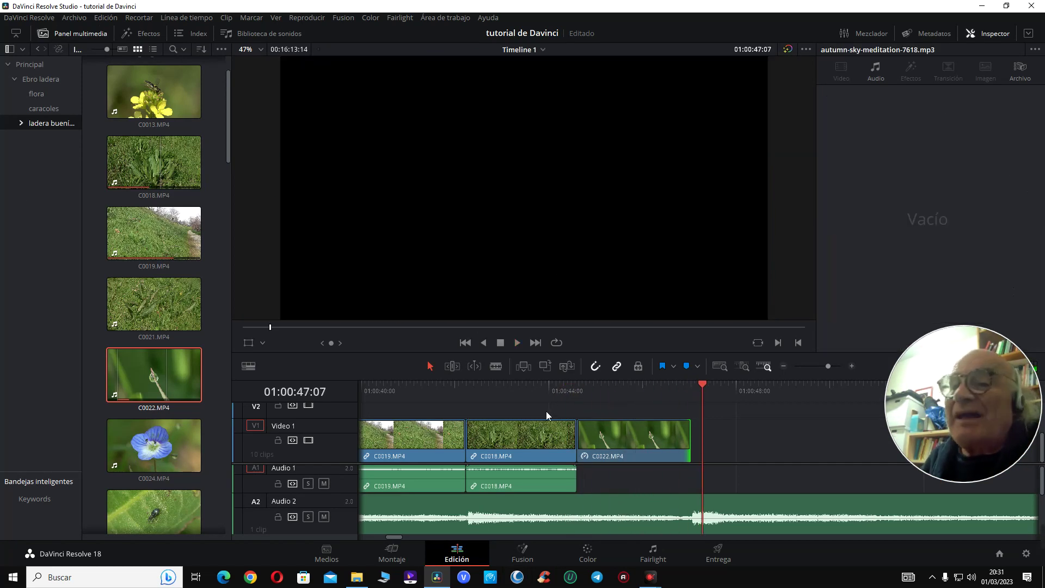
click(553, 384)
key(space)
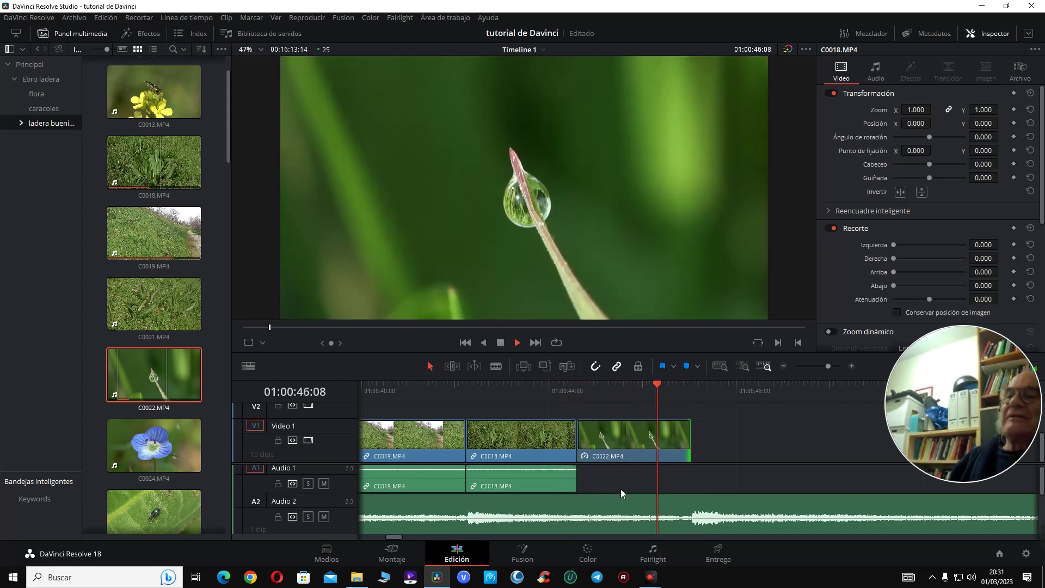
key(space)
click(550, 390)
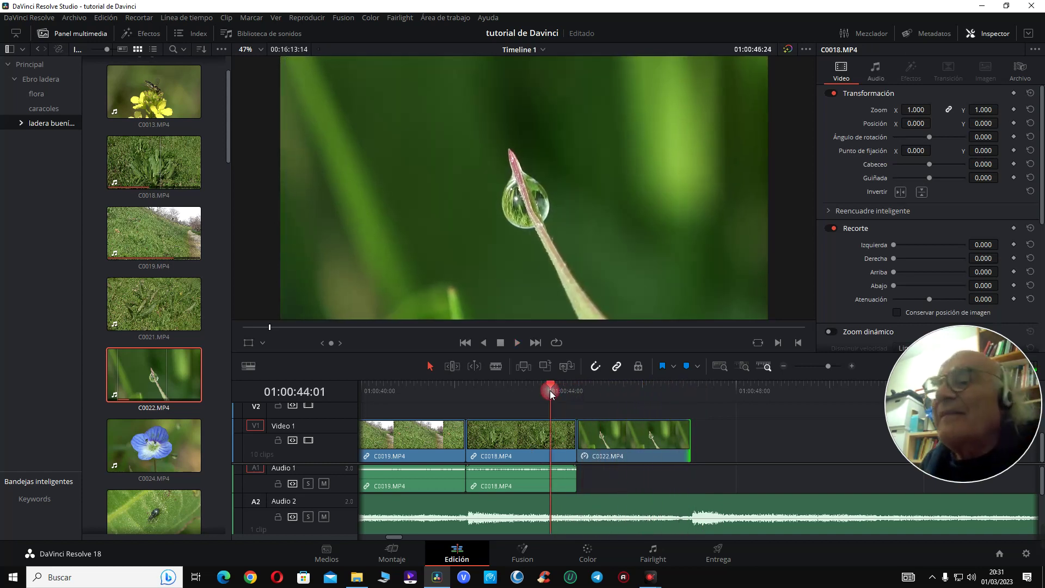
key(space)
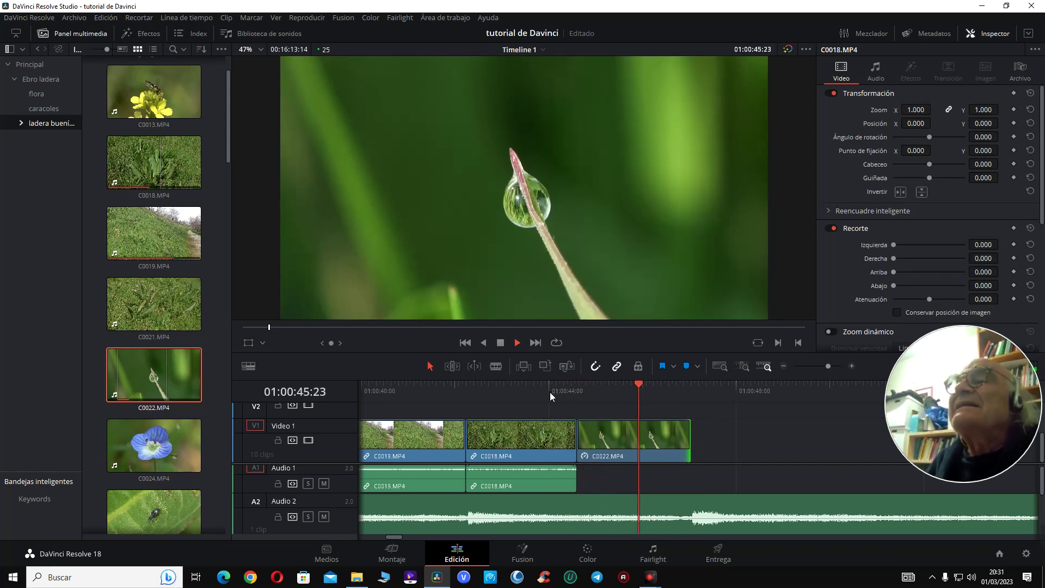
key(space)
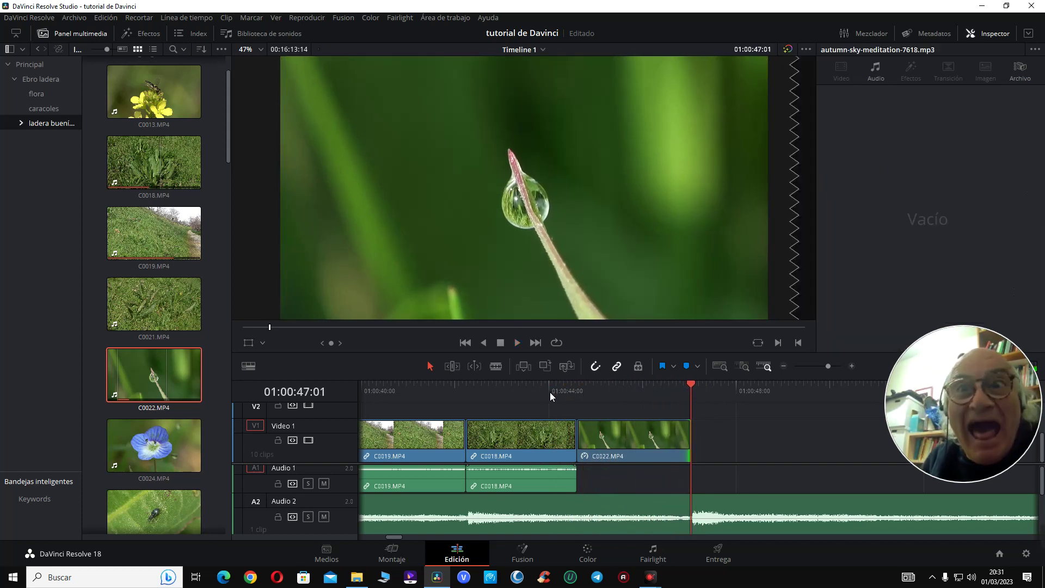
- Play repeatedly from the end of C0019 into C0018 to find where the next narration should start
click(454, 395)
key(space)
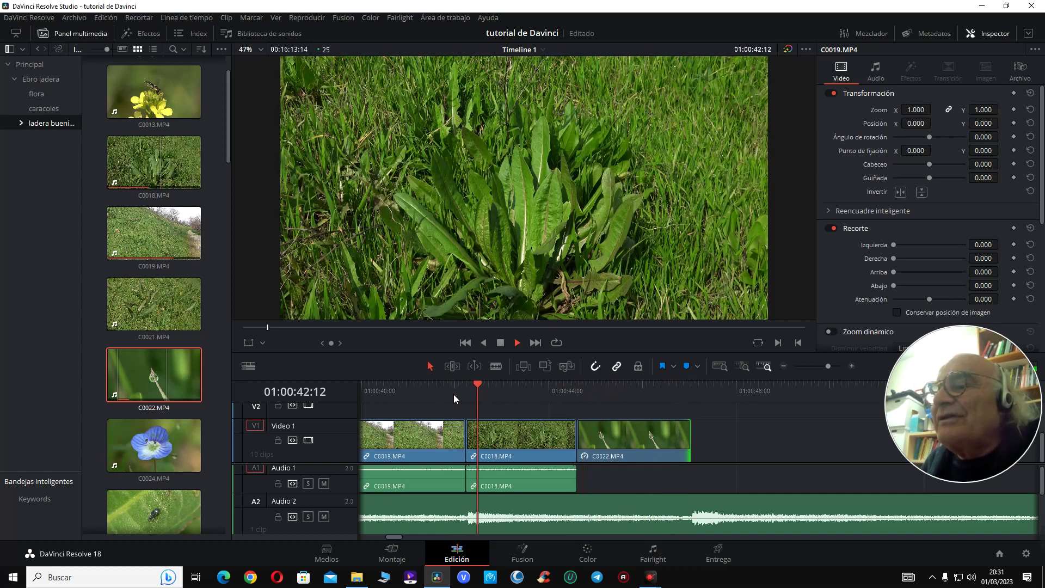
key(space)
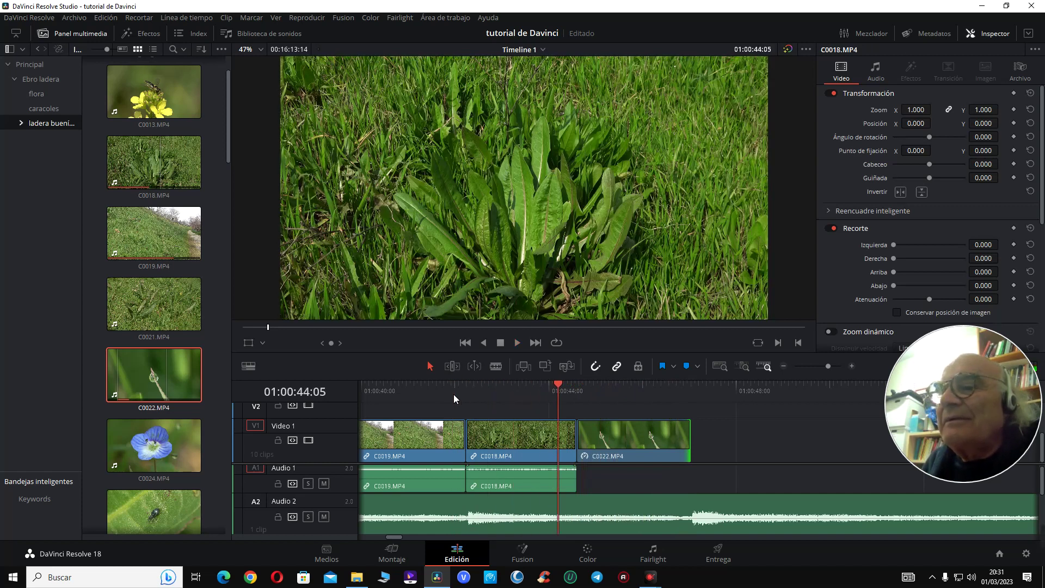
click(454, 395)
key(space)
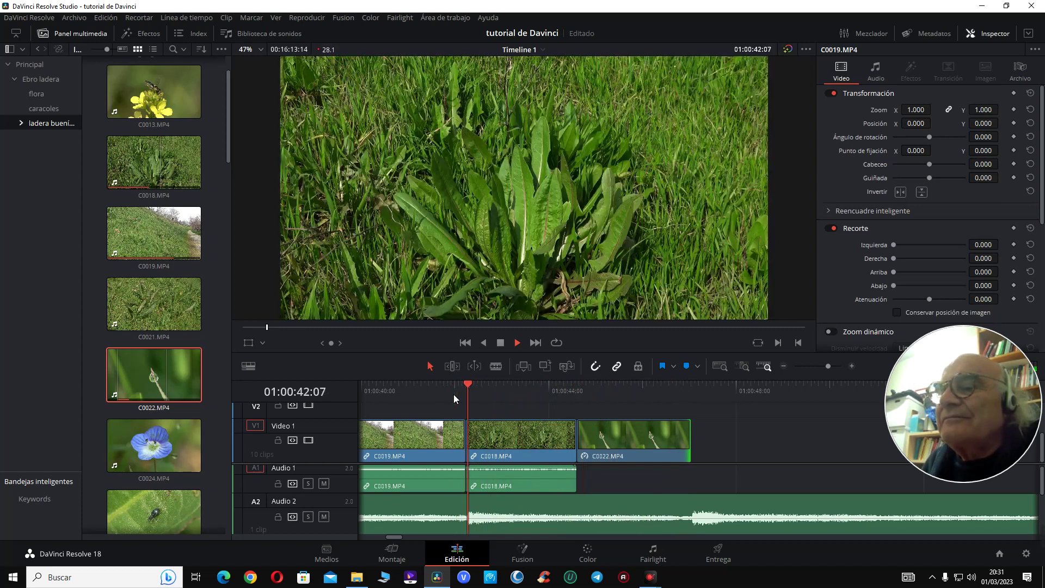
key(space)
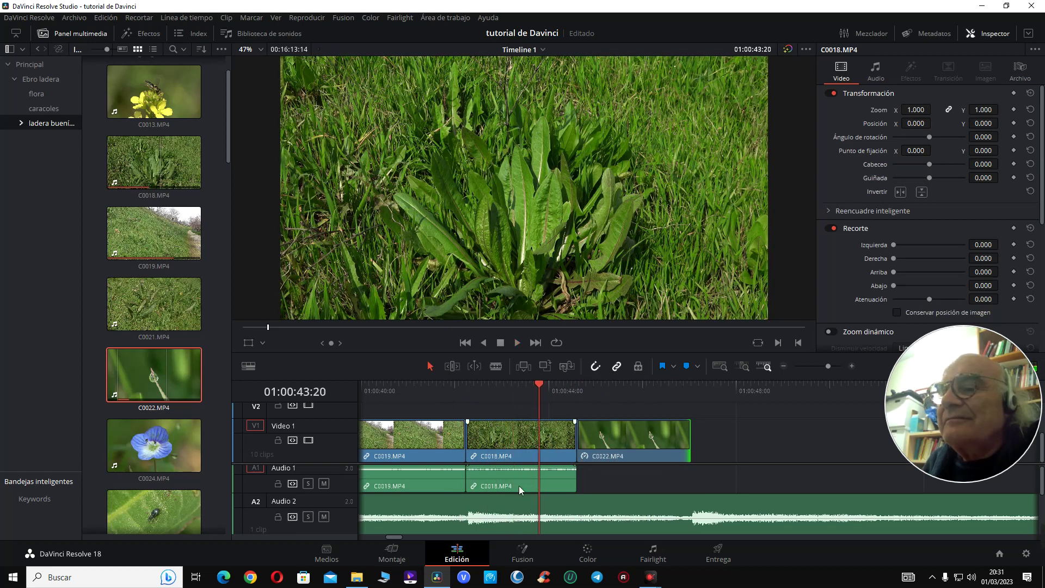
- On the Fairlight page, record a voice-over take on Audio 3 starting at 01:00:43:20
click(653, 553)
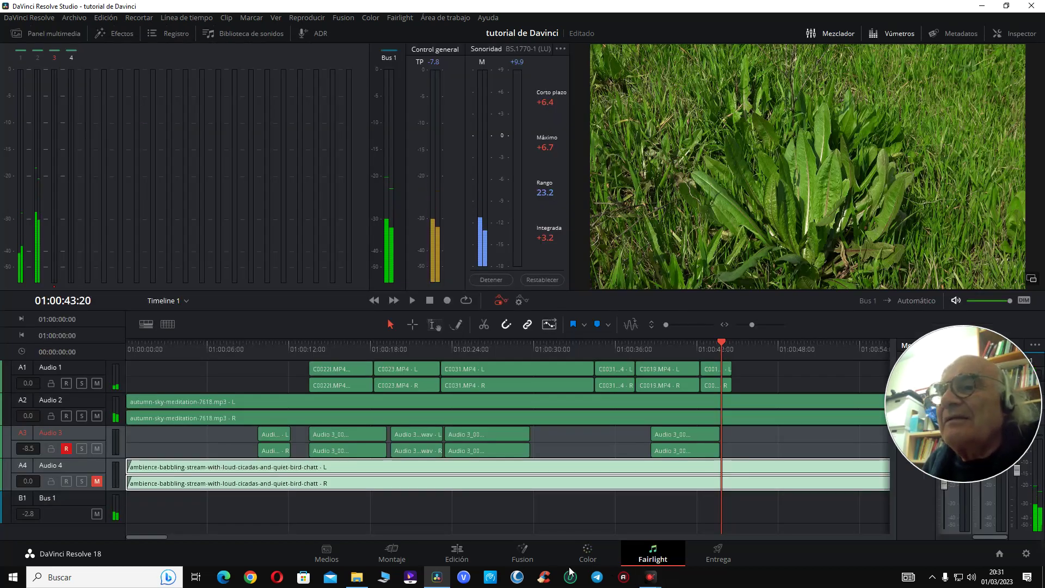
drag(143, 537, 158, 542)
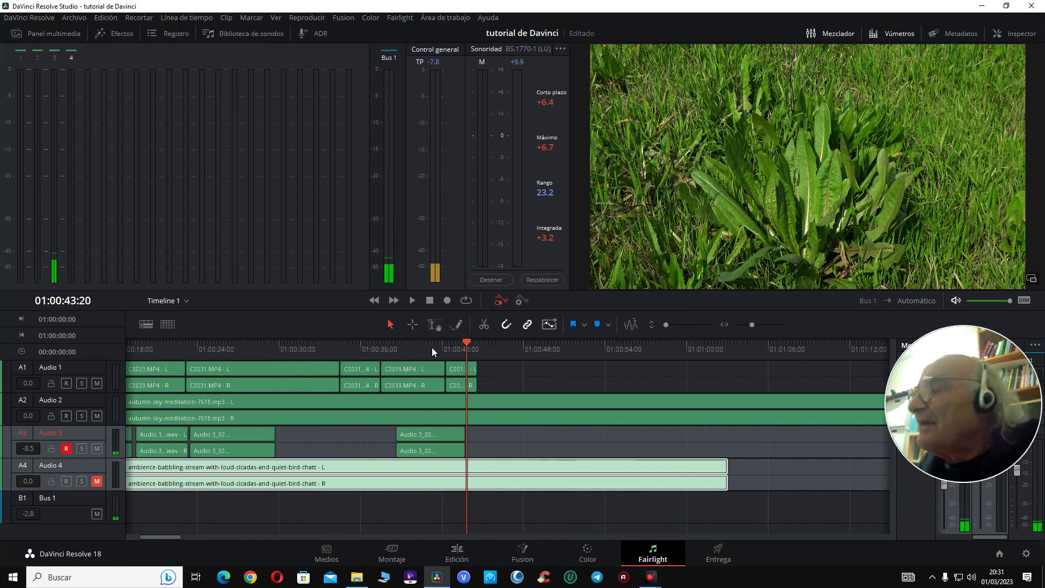
click(448, 301)
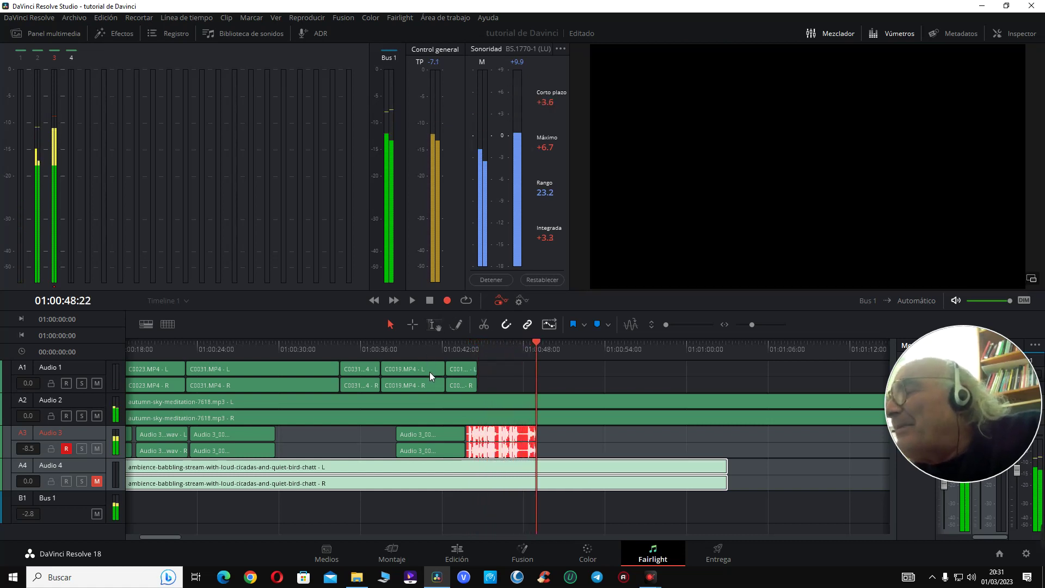
key(space)
- Play back the newly recorded Audio 3 take and delete it from the track
click(449, 357)
key(space)
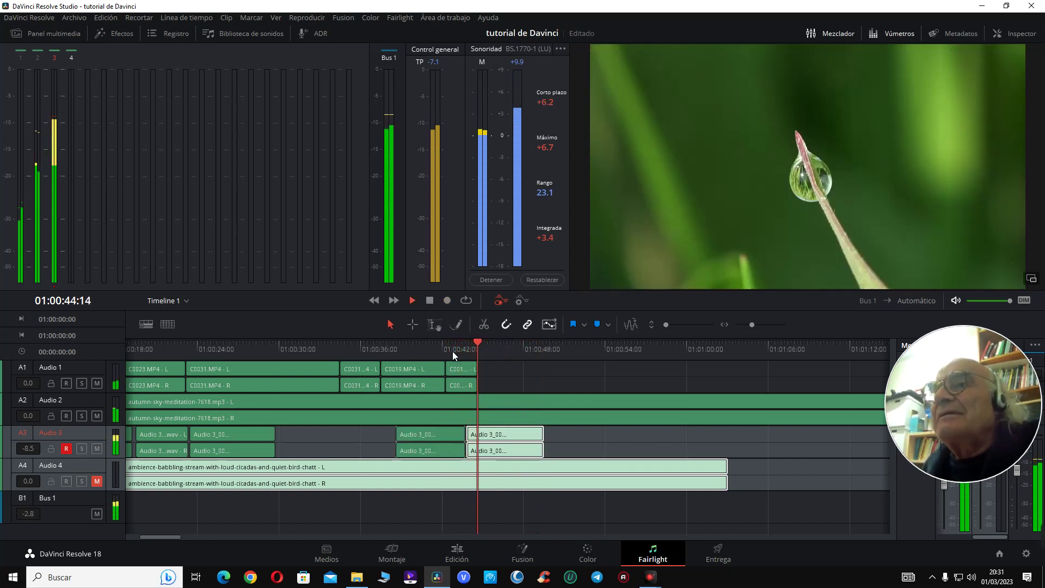
click(489, 449)
key(space)
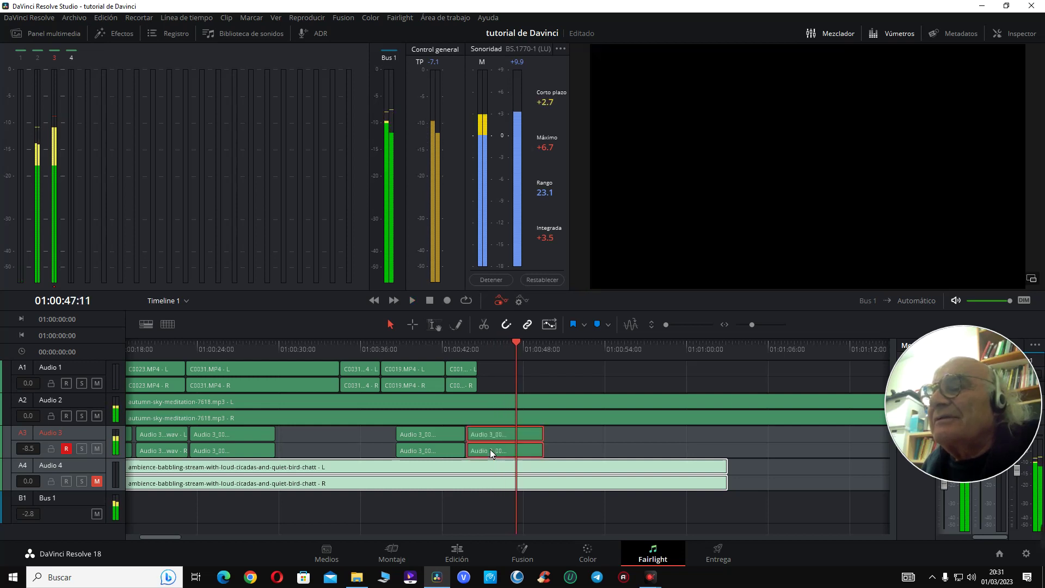
key(Delete)
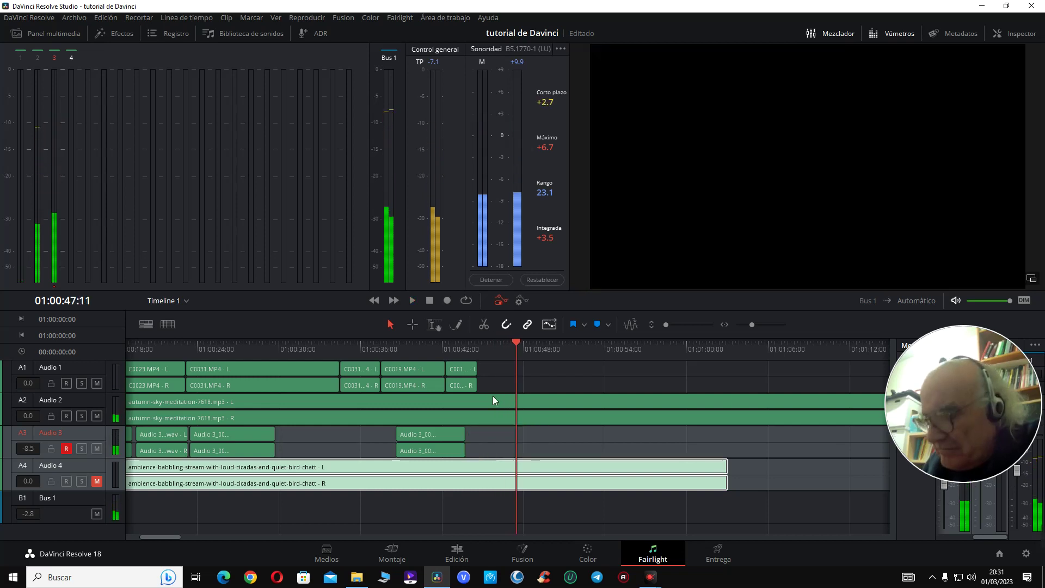
- On the Fairlight page, place the playhead at 01:00:44:00 and record a new voice-over take on Audio 3 over C0022
click(460, 346)
key(space)
key(space)
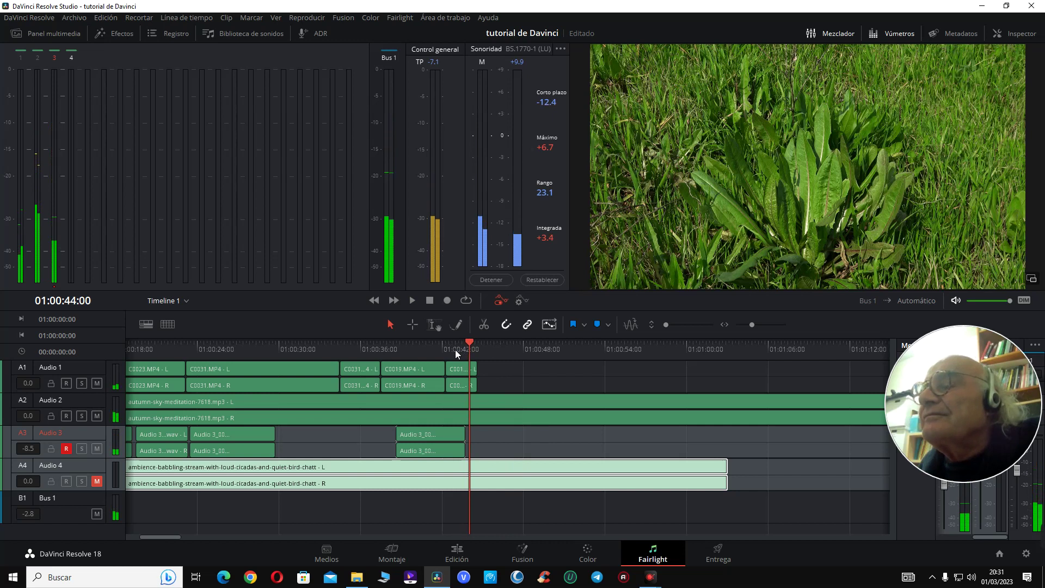
click(447, 301)
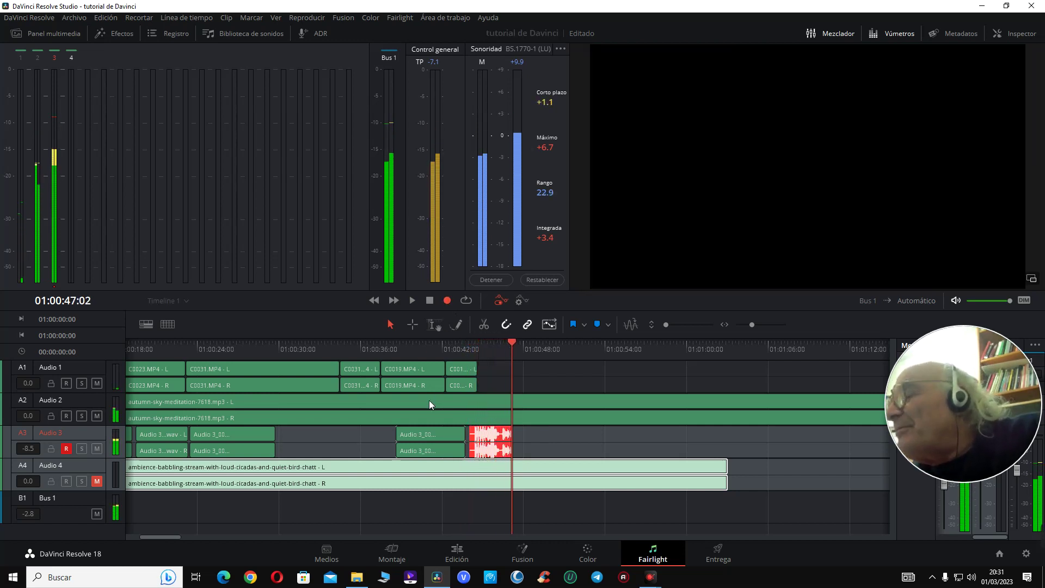
key(space)
- On the Edit page, play twice from late in C0018 past the end of C0022 to review the new narration
click(452, 555)
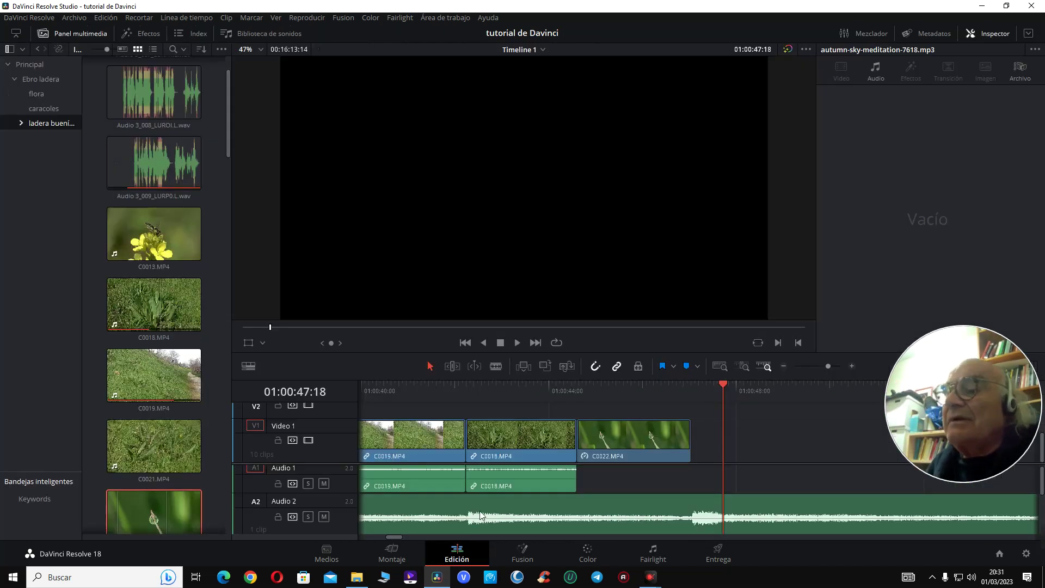
click(558, 396)
key(space)
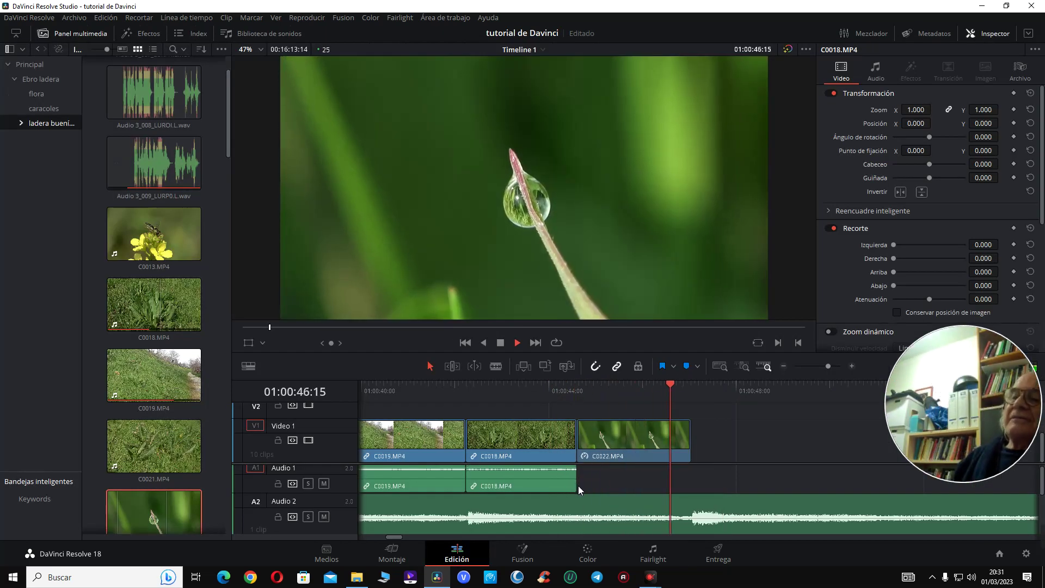
key(space)
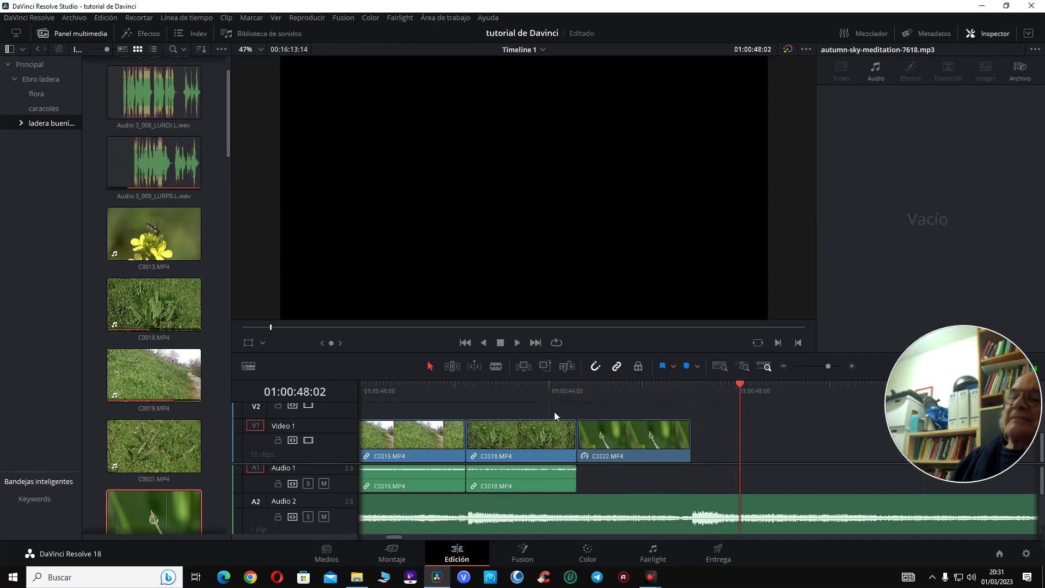
click(552, 395)
key(space)
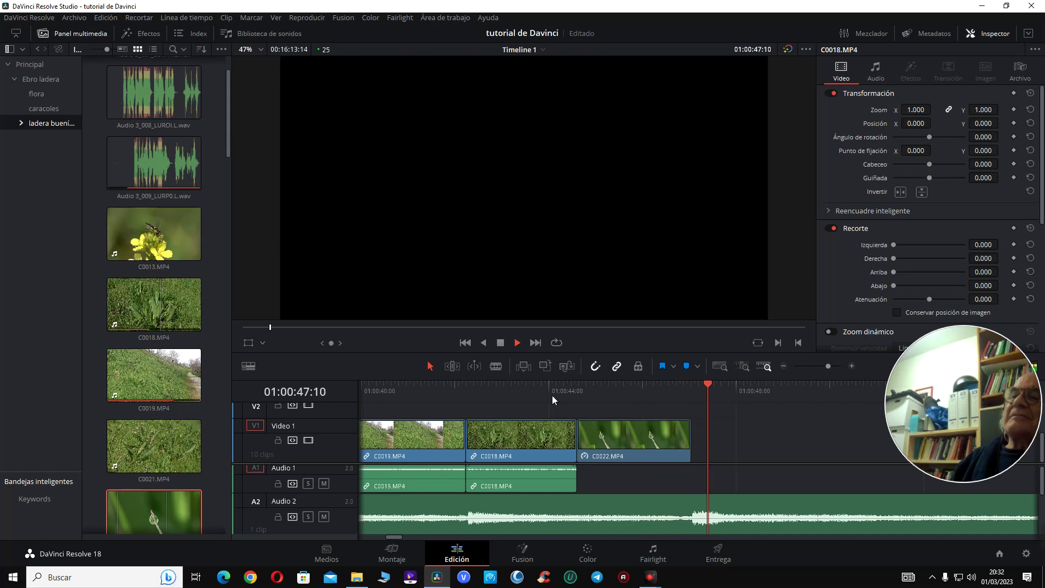
key(space)
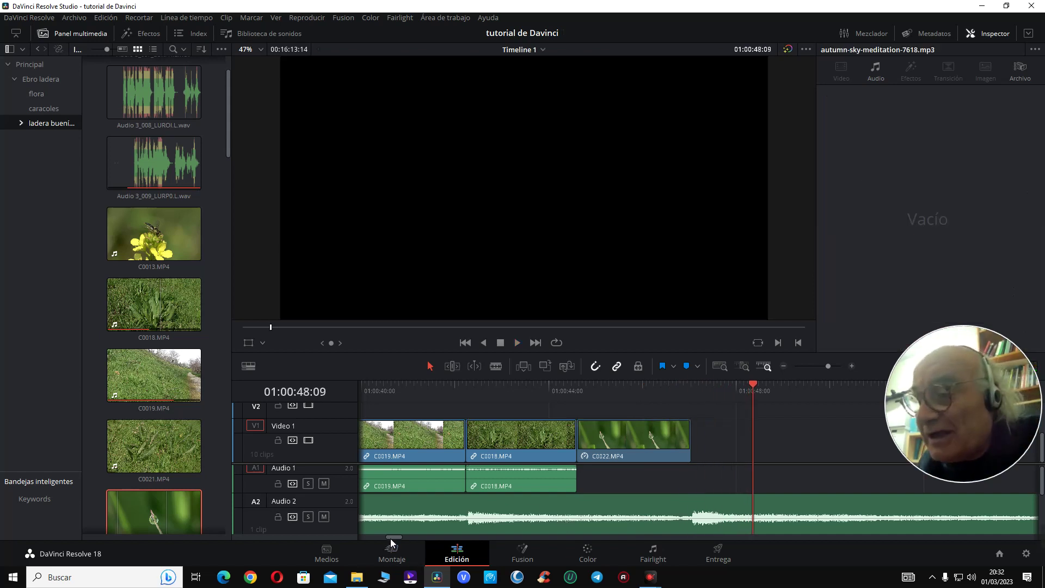
- Switch to File Explorer and look through the flora folder of PIXABAY on WD_BLACK (H:) for suitable footage
drag(390, 538, 393, 537)
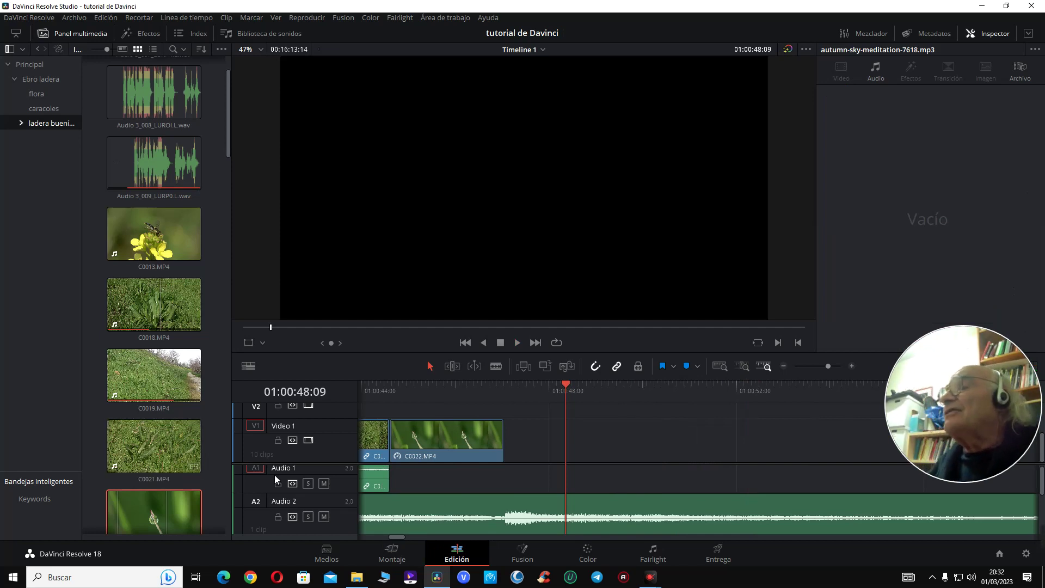
click(356, 577)
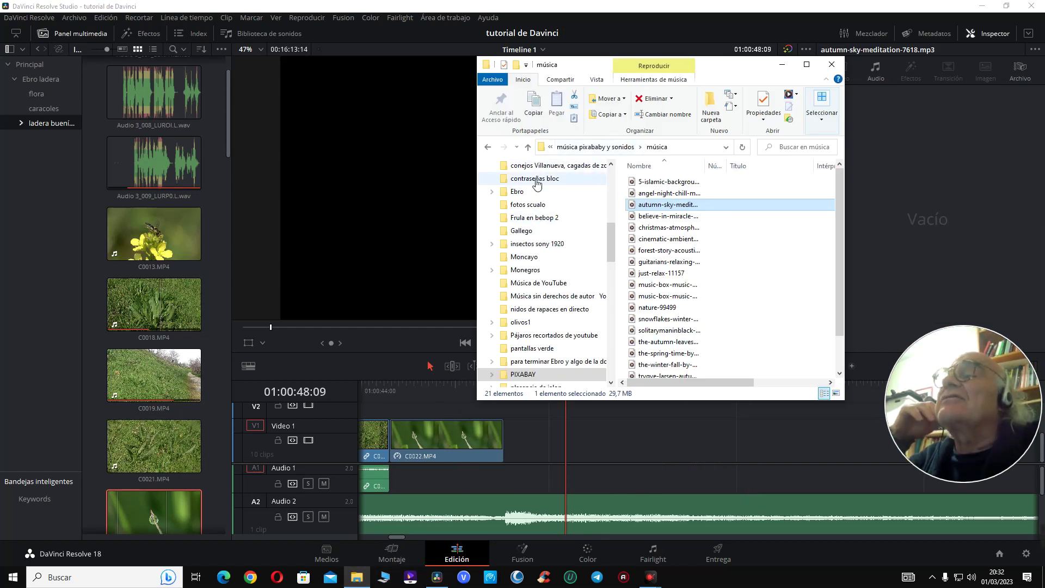
click(527, 148)
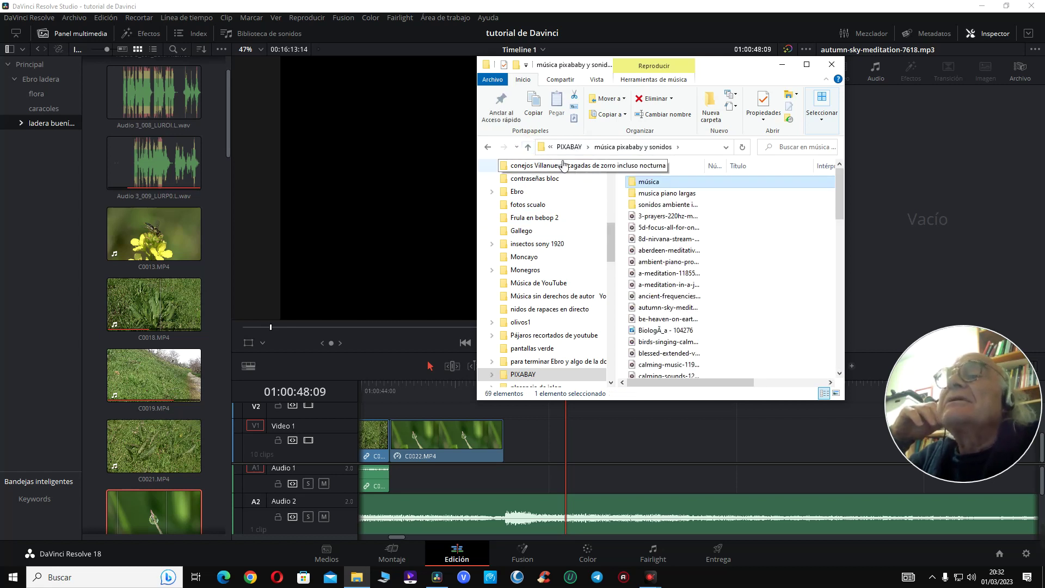
click(528, 148)
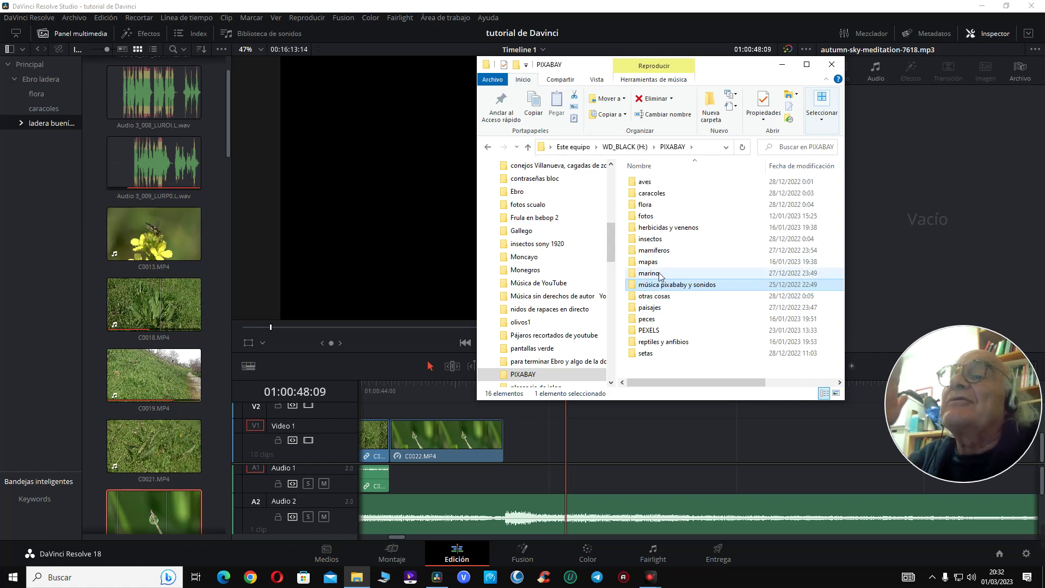
double_click(645, 205)
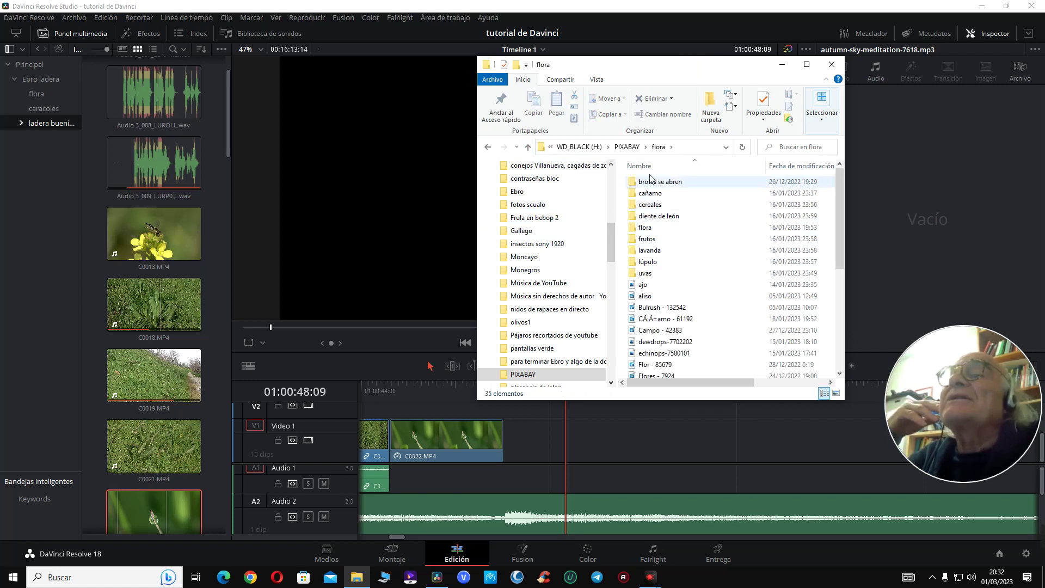
mouse_move(837, 182)
mouse_down()
mouse_move(840, 215)
mouse_move(841, 176)
mouse_up()
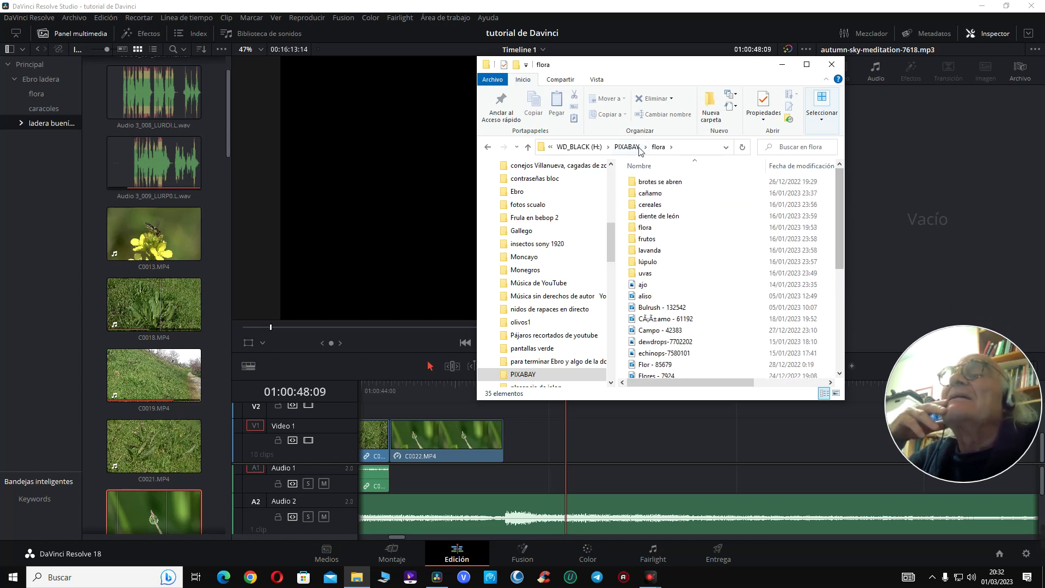
- Go to the Ebro folder on WD_BLACK (H:), maximize the window and search the folder for "rocio"
click(529, 148)
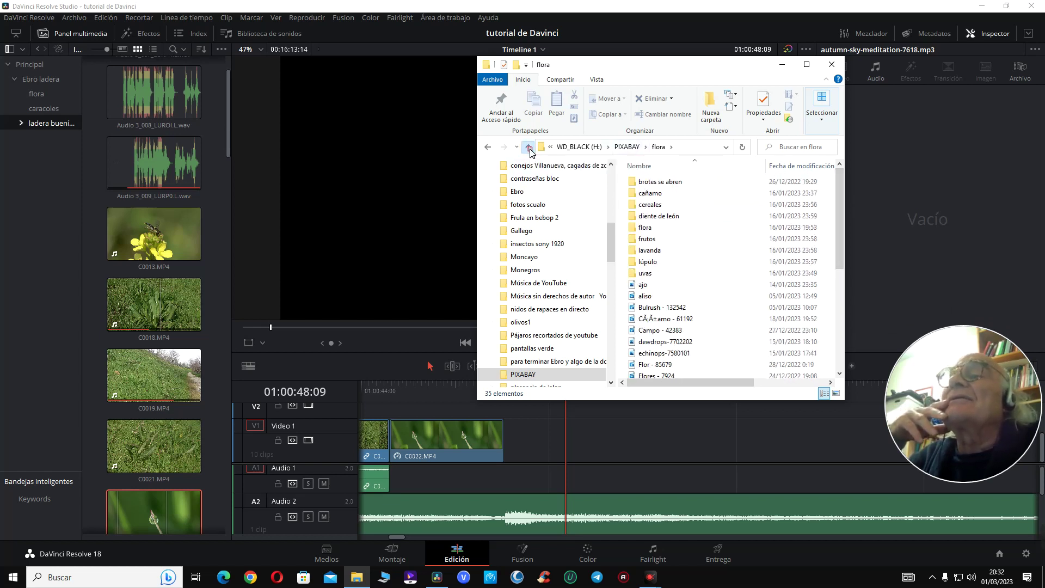
click(529, 148)
double_click(638, 213)
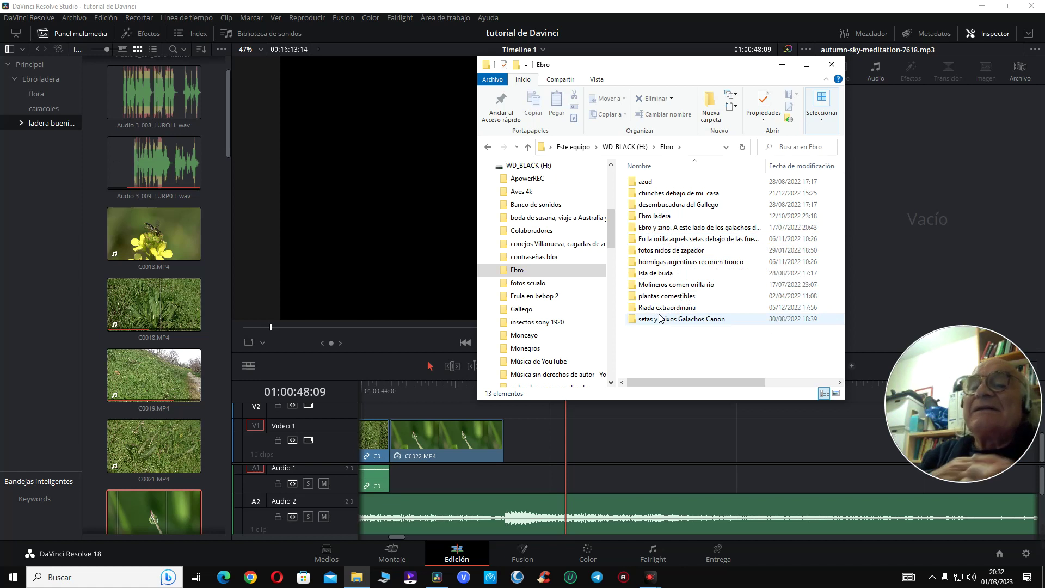
click(806, 64)
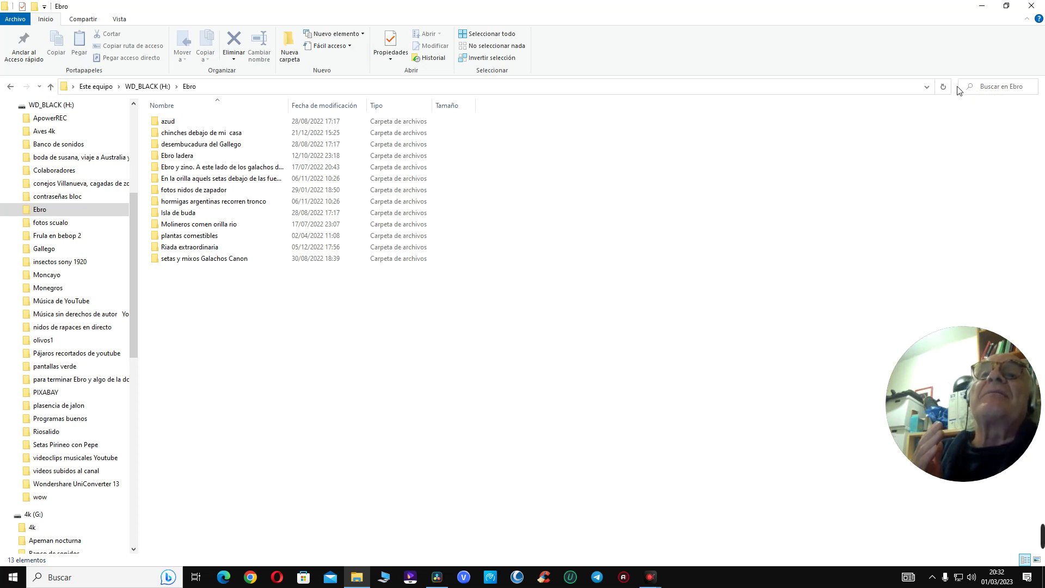
click(974, 92)
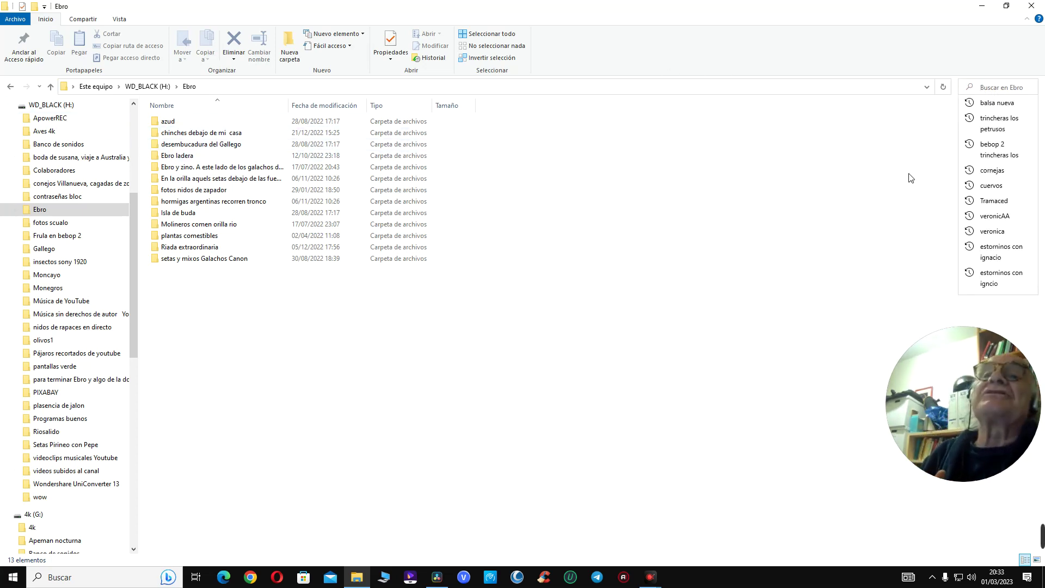
text(rocio)
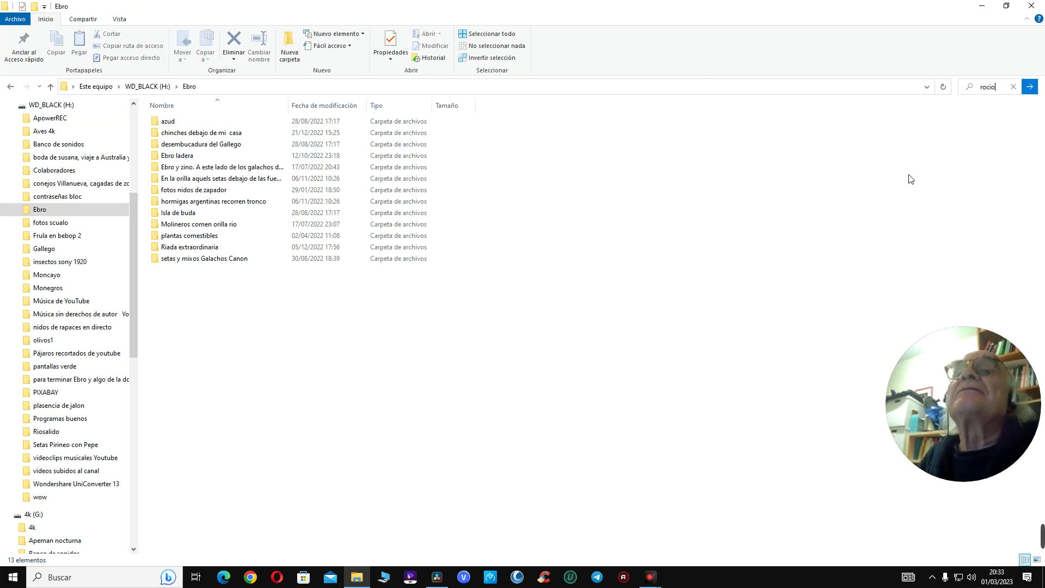
click(1029, 87)
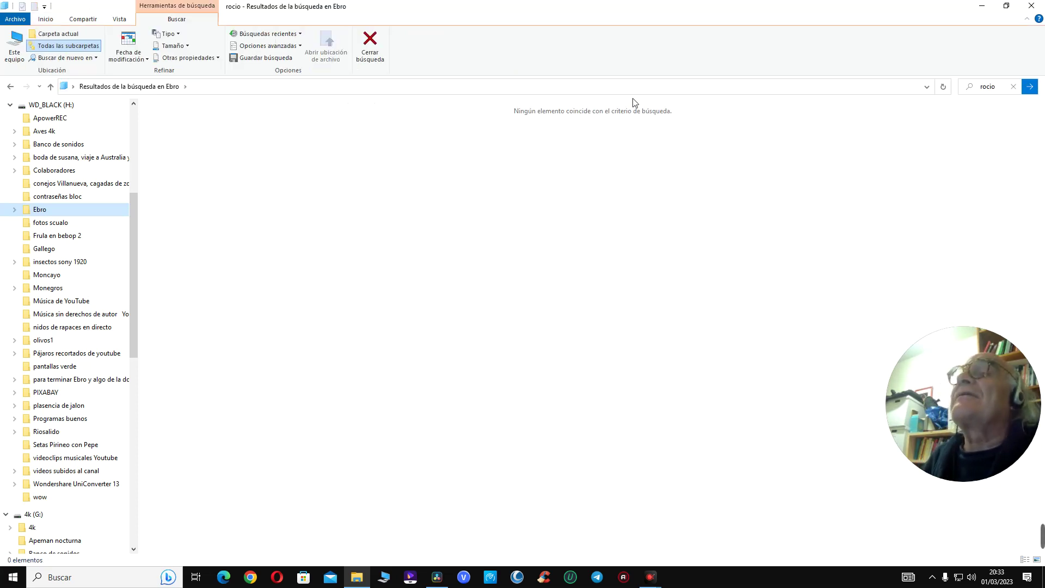
- Search the Windows (C:) drive for "rocio"
scroll(109, 155, up, 2)
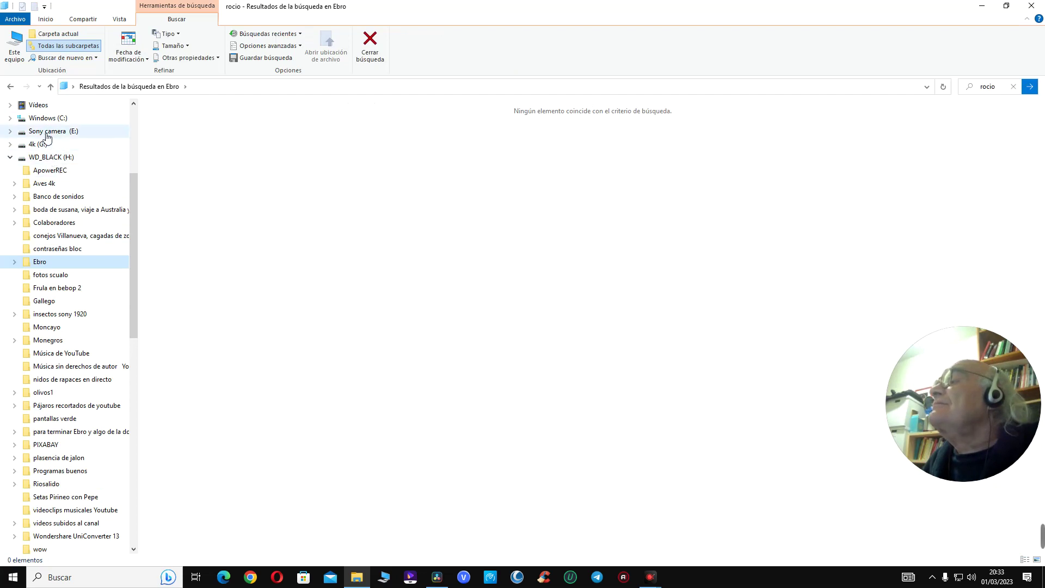
click(47, 118)
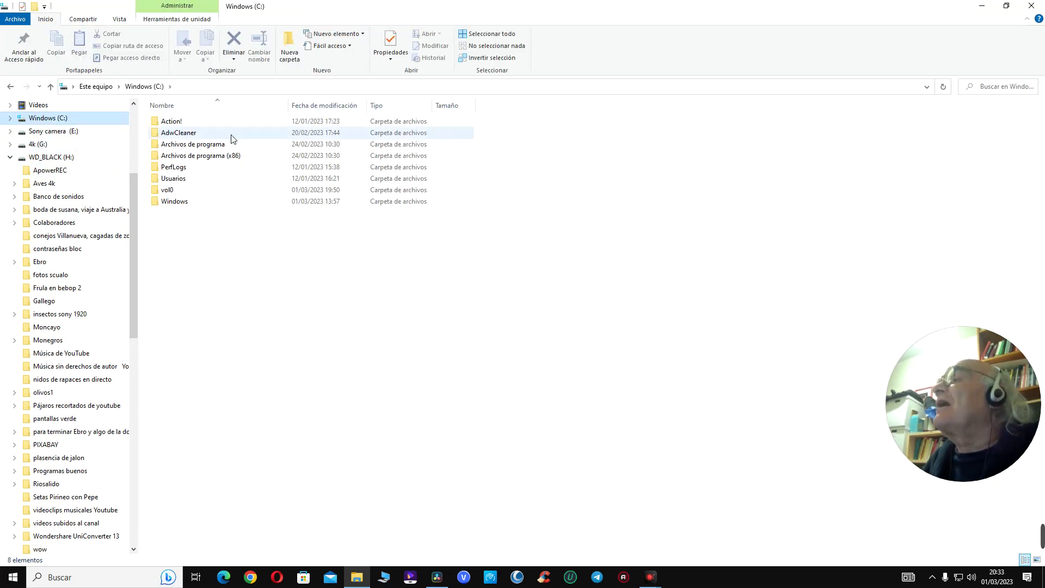
click(1026, 88)
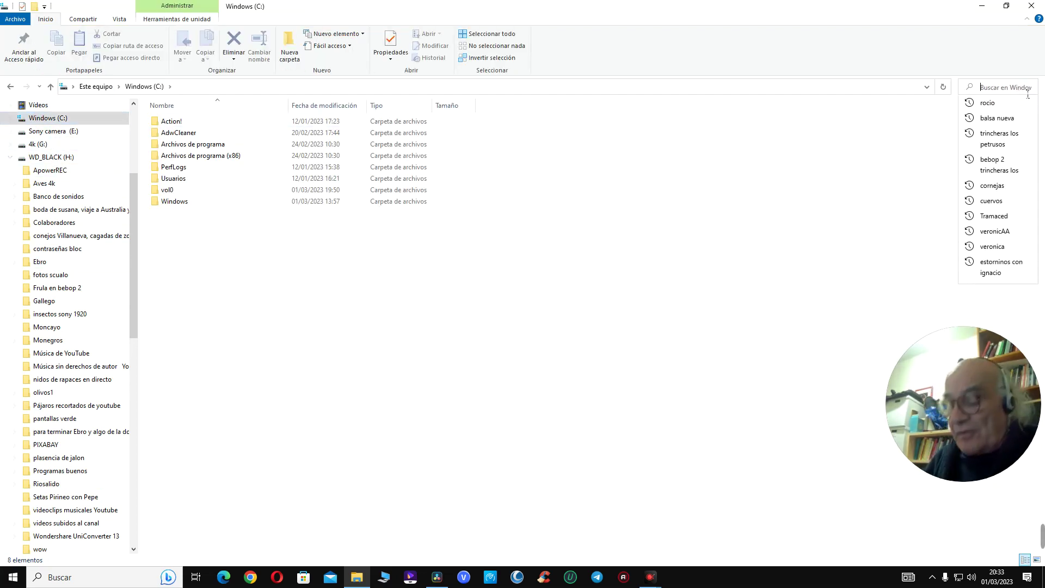
text(rocio)
click(1024, 88)
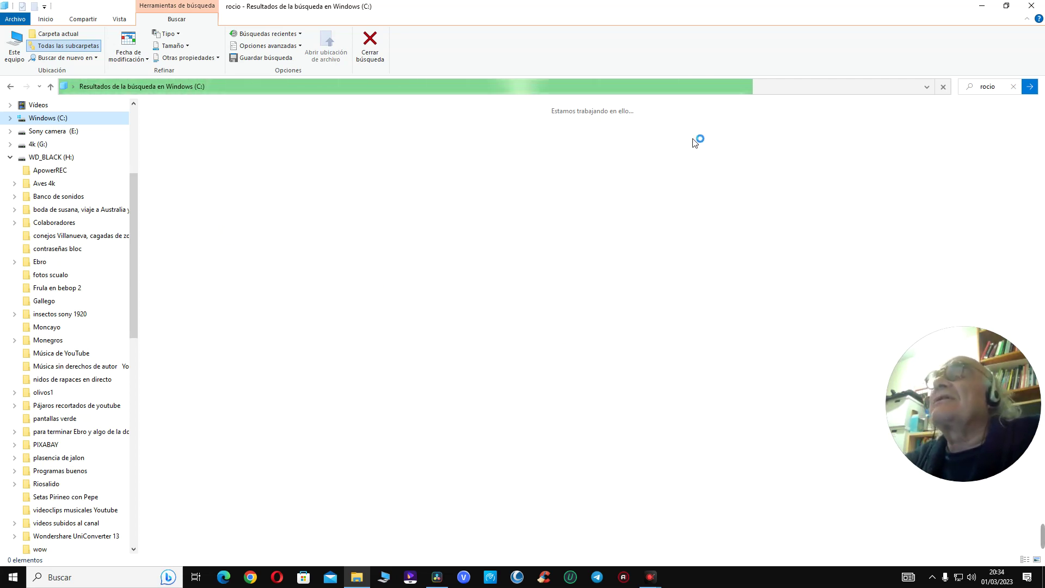
- Search the Sony camera (E:) drive for "rocio"
click(39, 132)
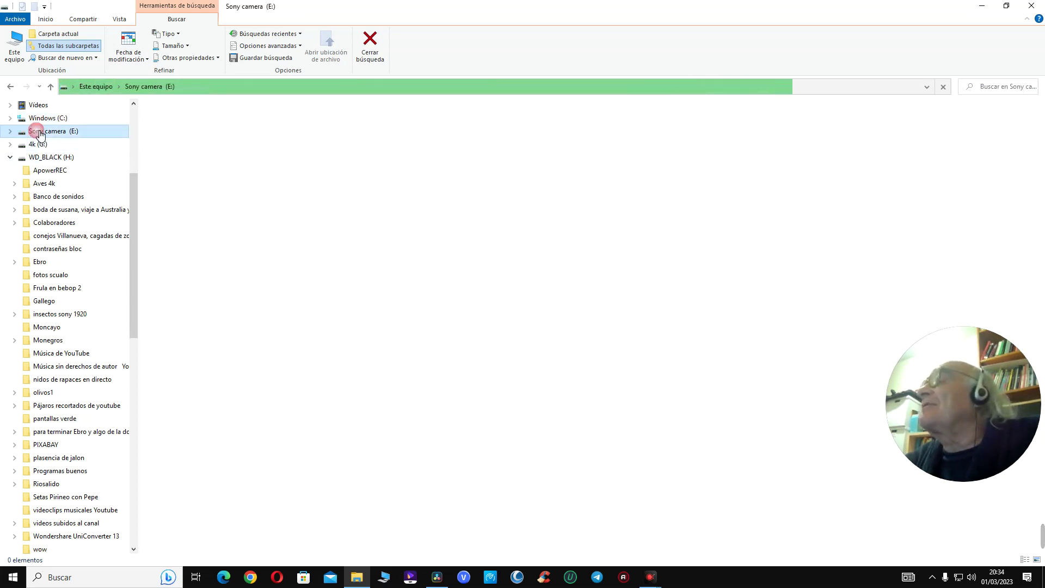
click(990, 88)
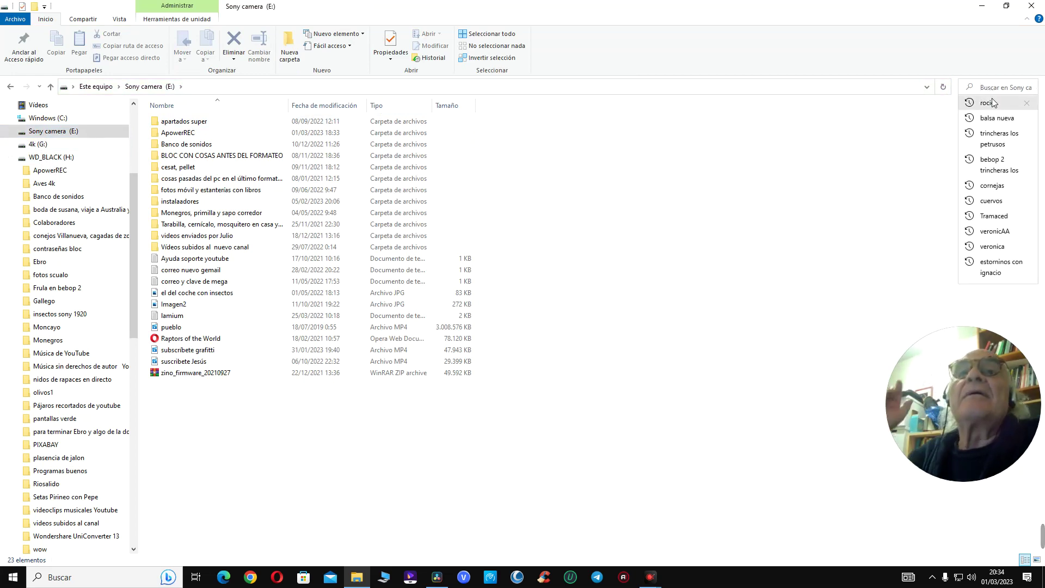
click(989, 102)
click(1026, 88)
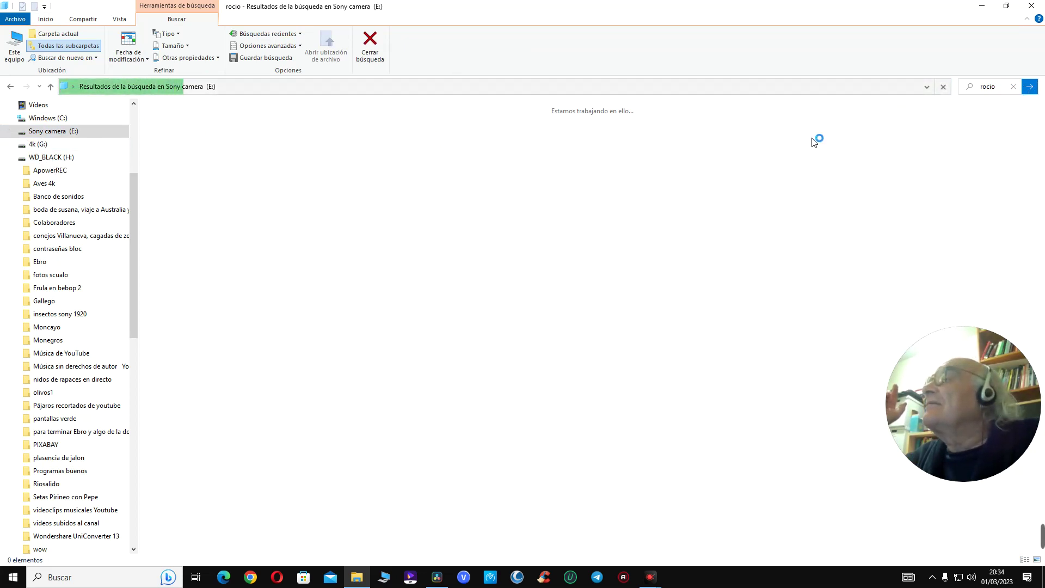
- Search the 4k (G:) drive for "rocio" and open the Gramen con rocío folder from the results
click(48, 145)
click(991, 89)
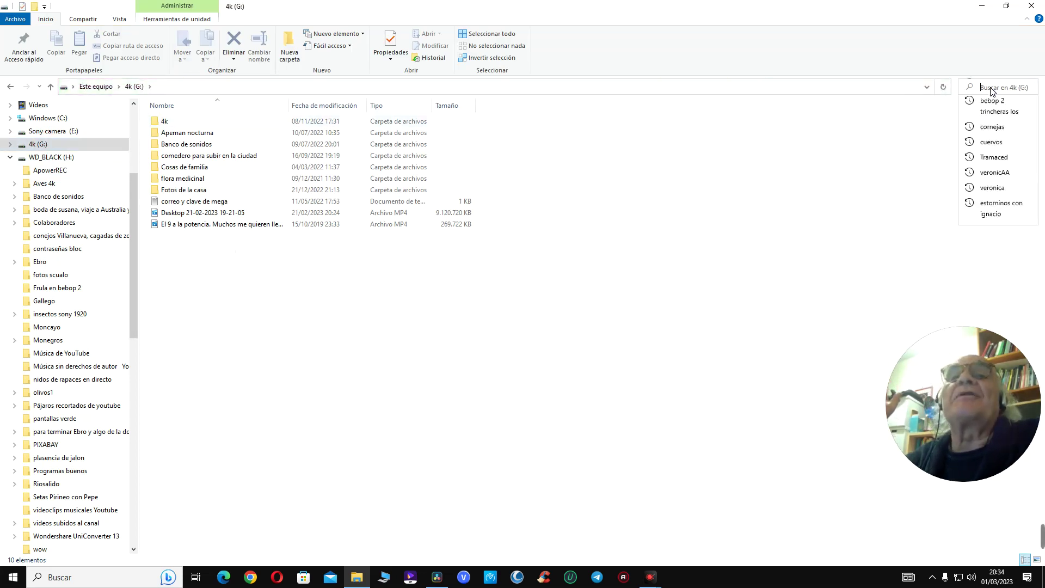
text(rocio)
key(Return)
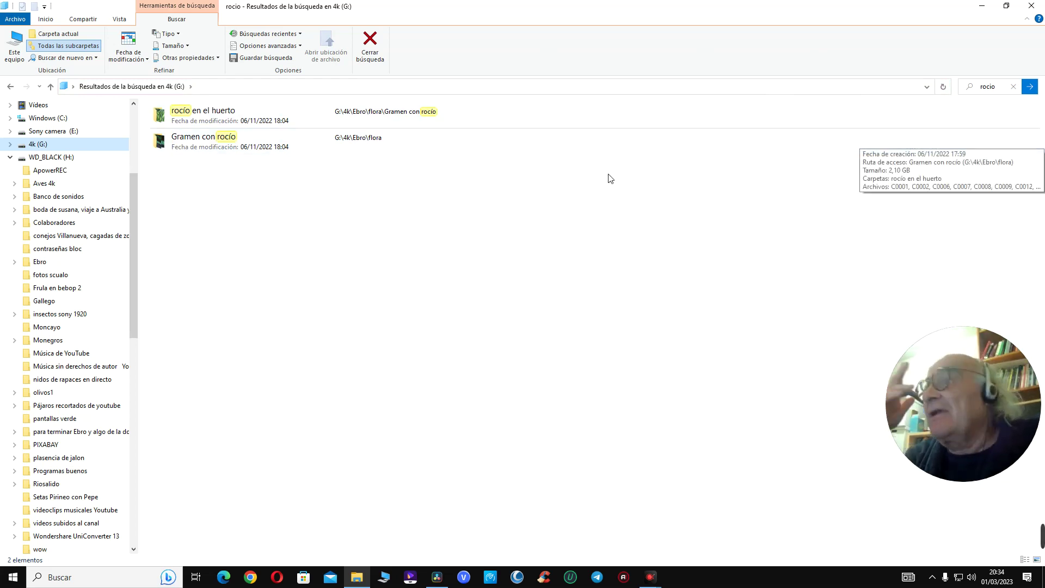
double_click(214, 143)
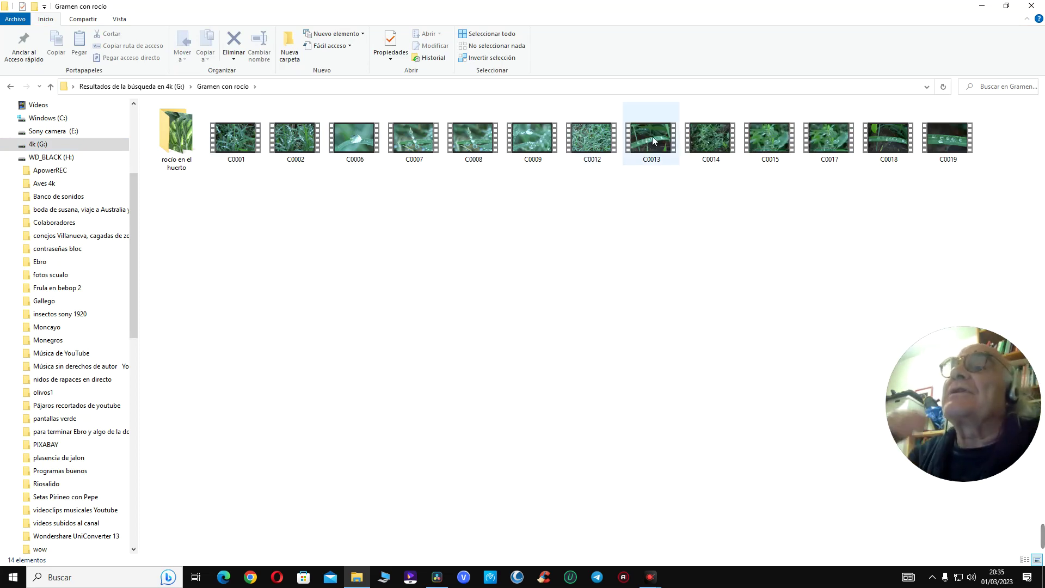
- Restore the Gramen con rocío folder to a smaller window over DaVinci Resolve and play its last clip, C0019, as a preview
double_click(636, 12)
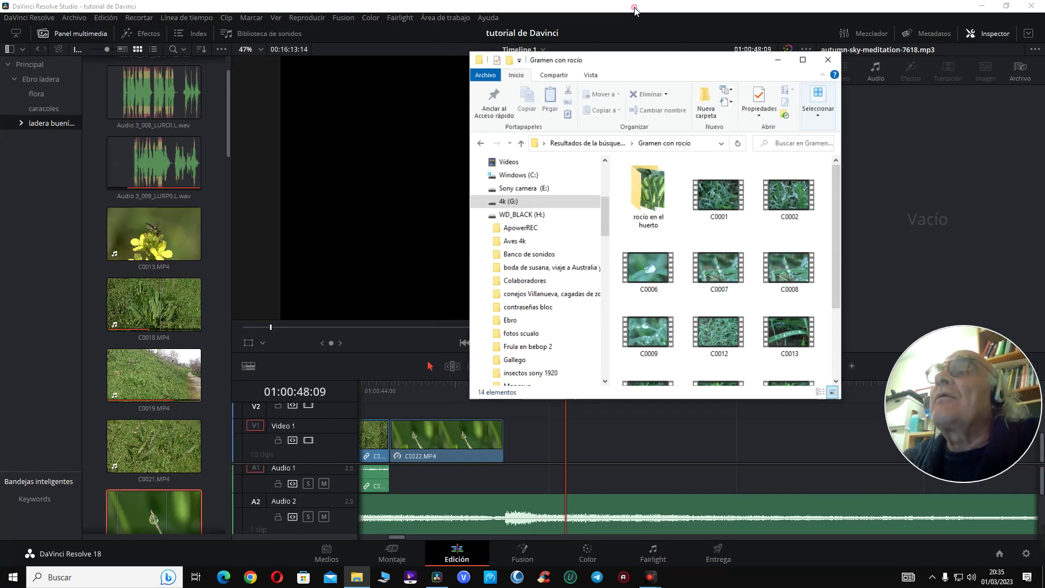
drag(735, 69, 799, 54)
drag(907, 178, 908, 217)
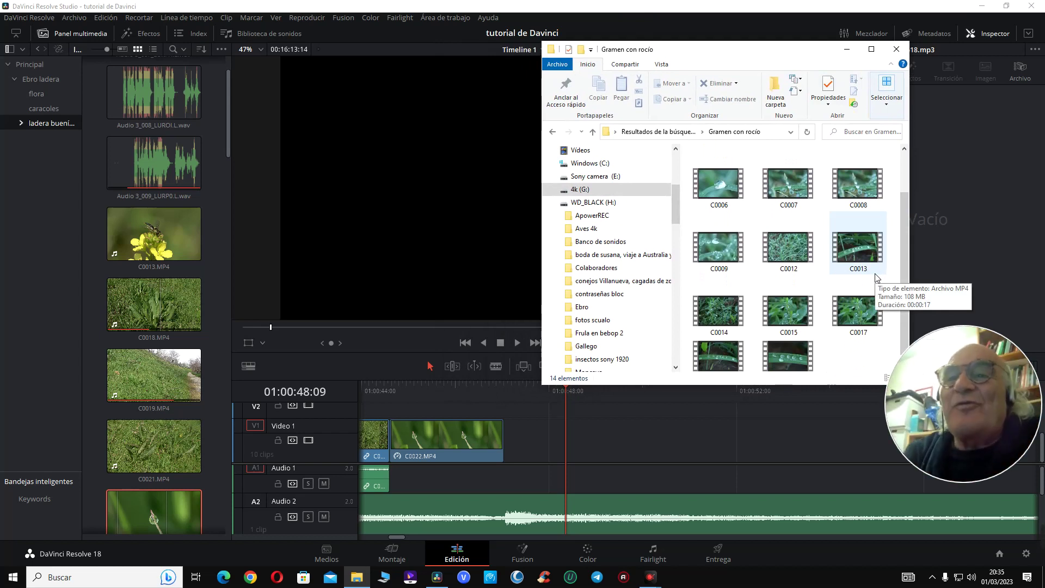
double_click(793, 357)
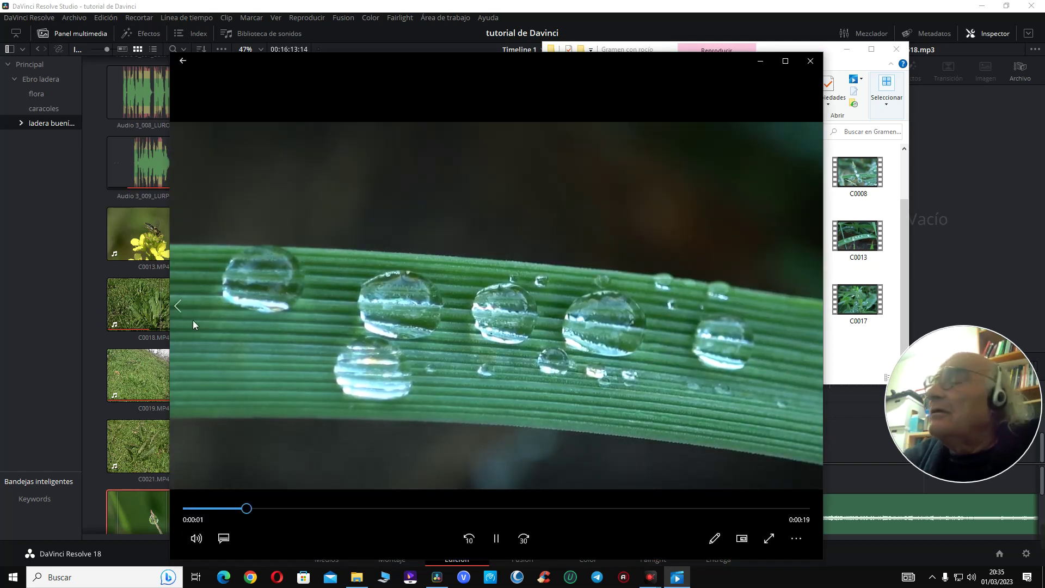
- Preview the dew clips and insert C0013 from the Gramen con rocio folder on Video 1 directly after C0022
click(181, 307)
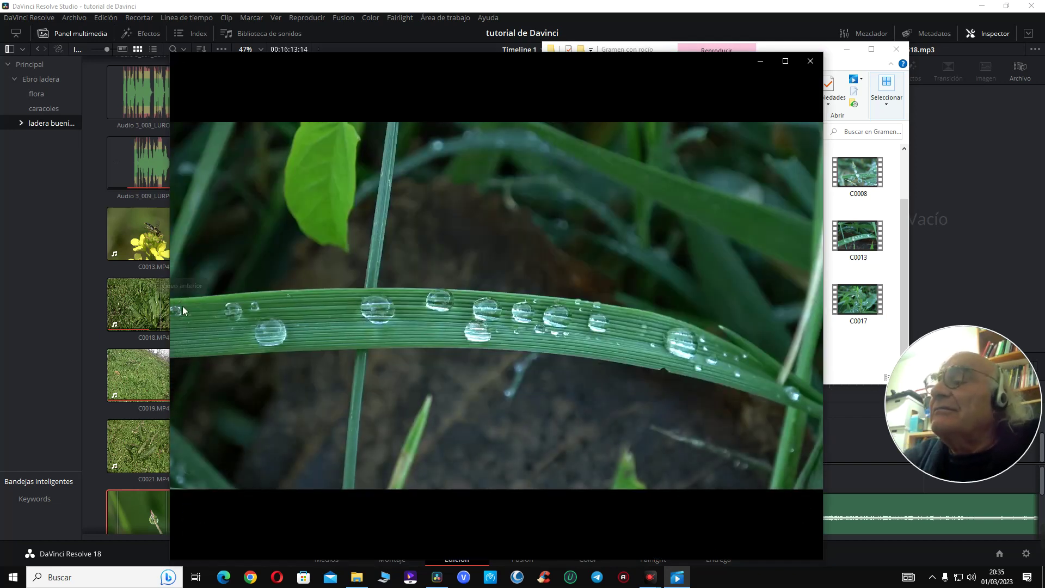
click(183, 308)
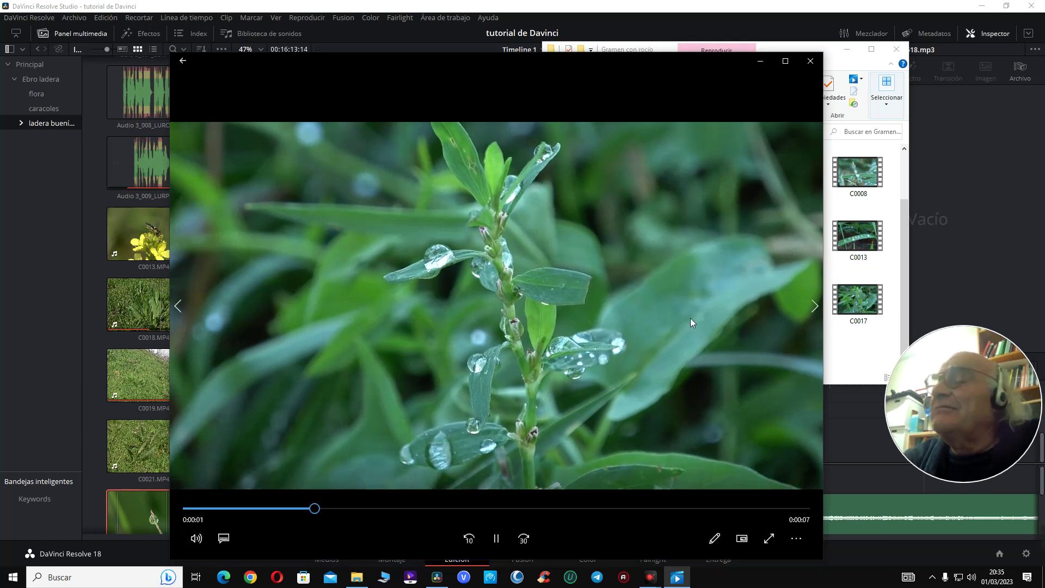
click(810, 61)
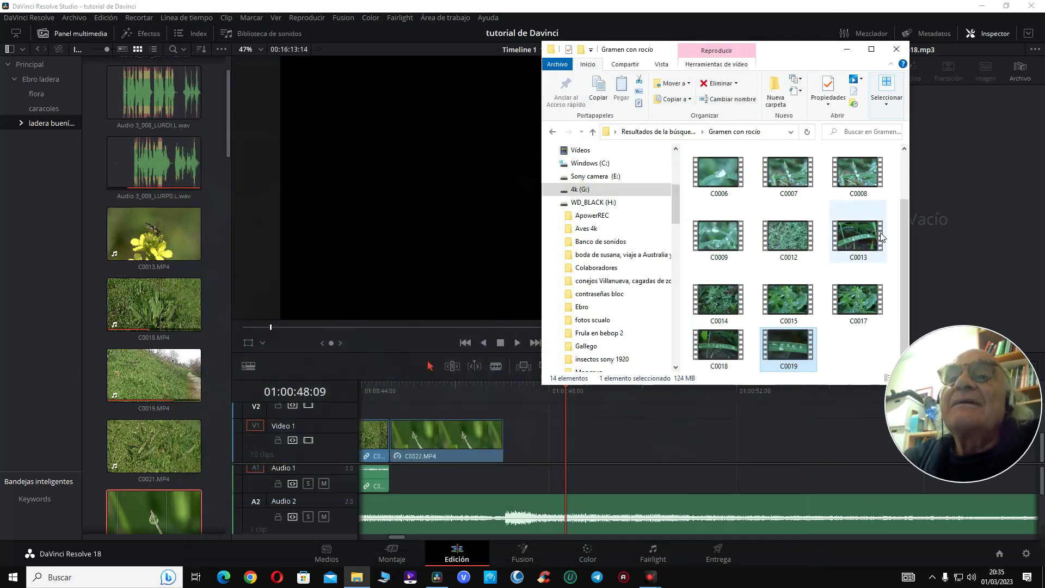
drag(882, 237, 515, 453)
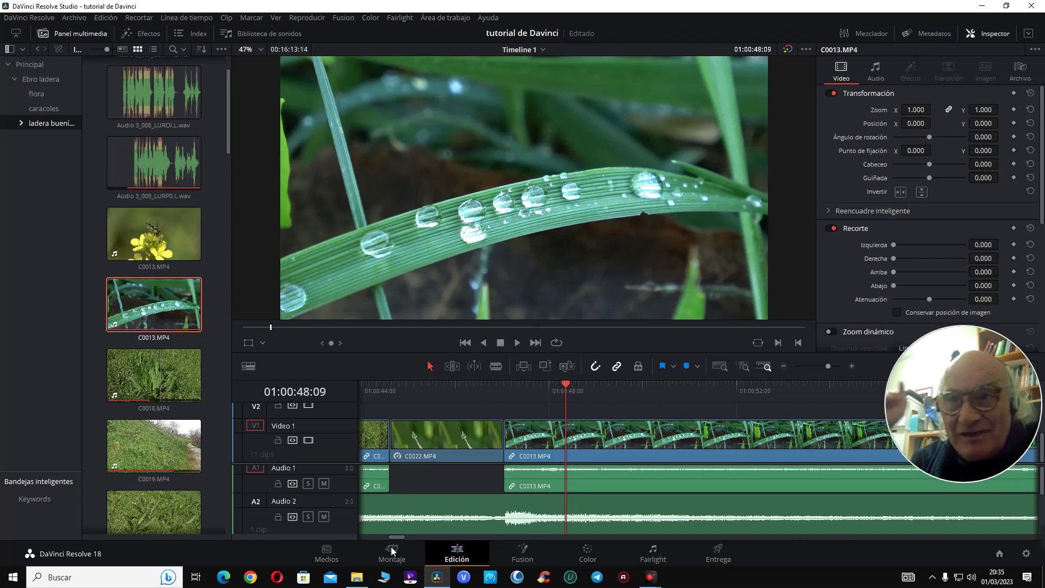
click(334, 554)
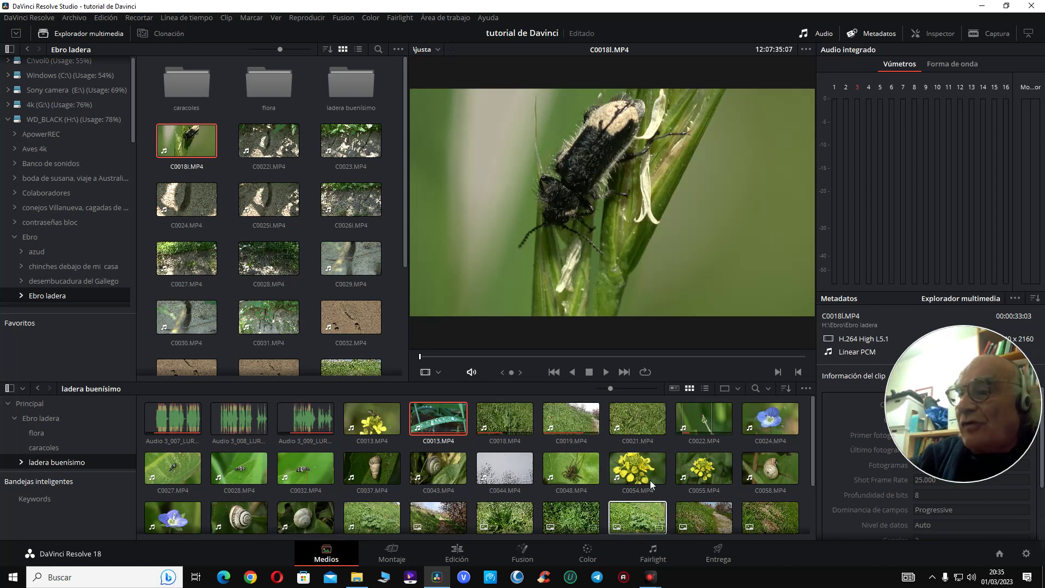
click(454, 559)
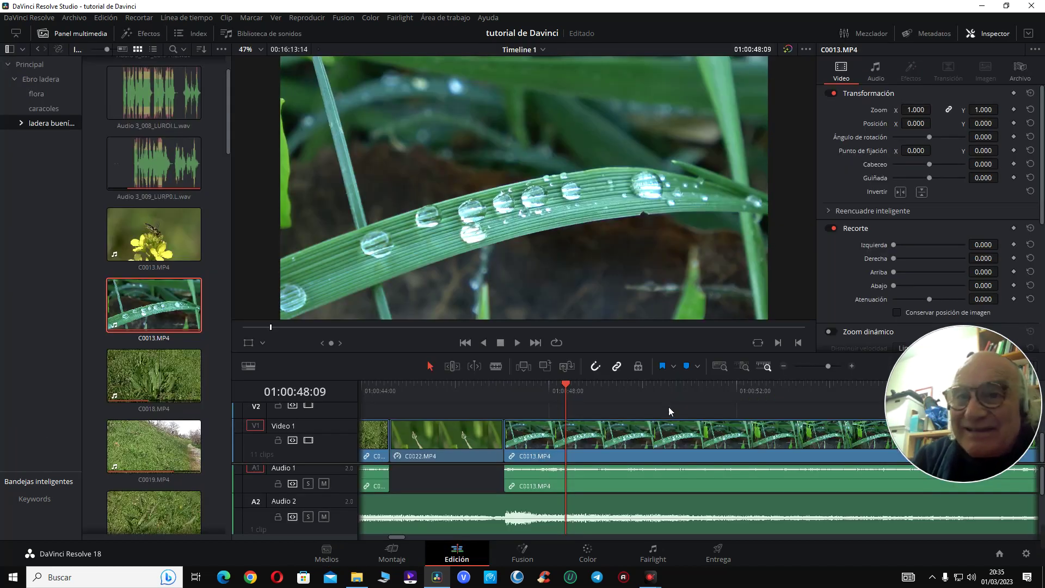
click(328, 556)
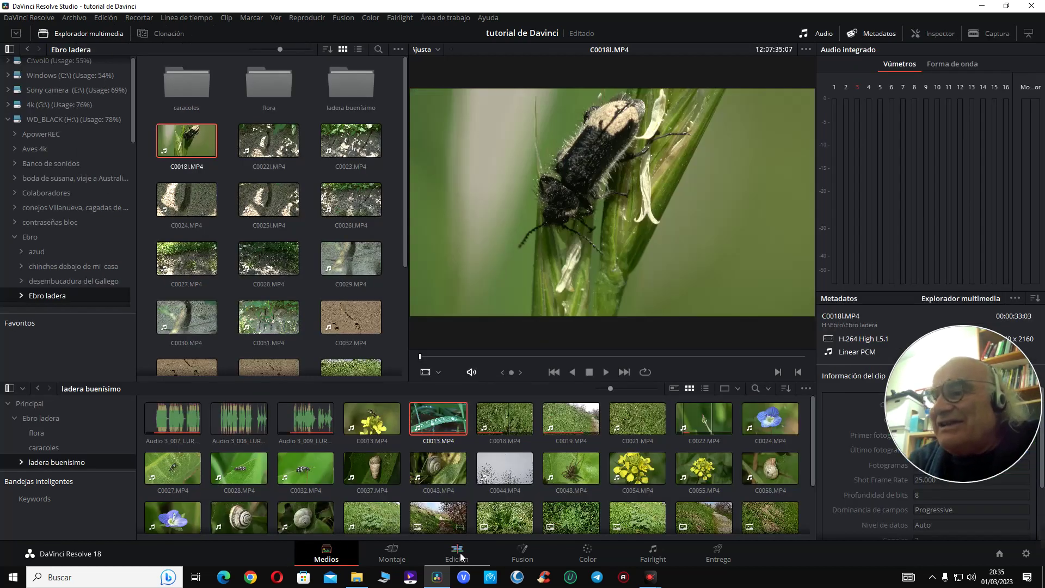
click(458, 556)
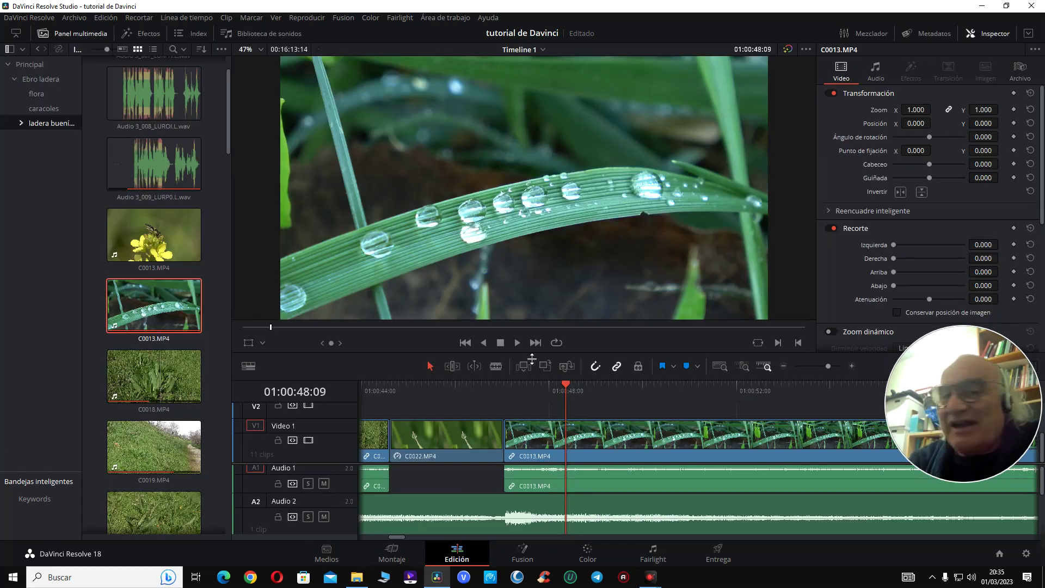
click(323, 551)
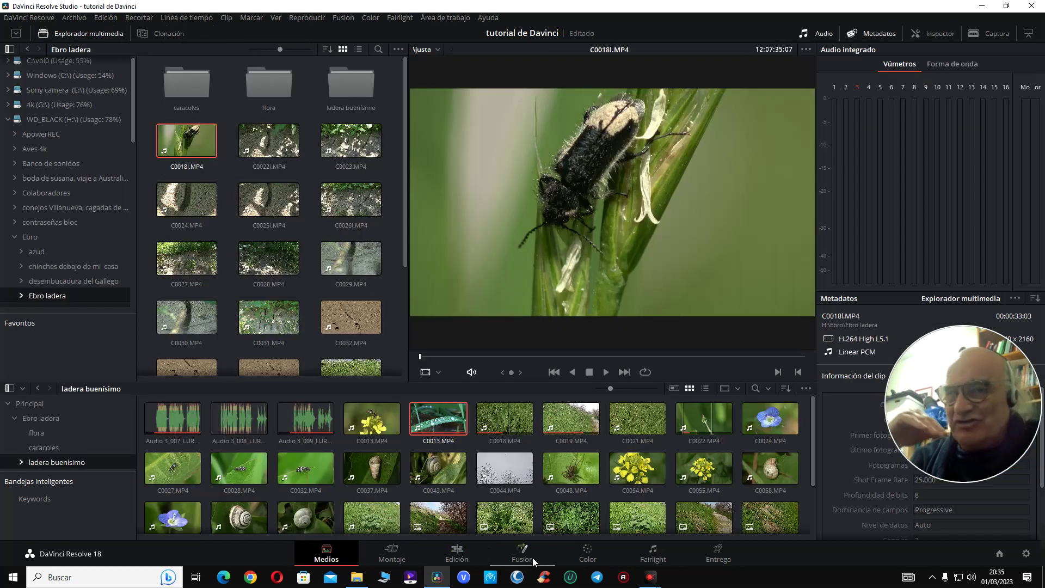
click(460, 551)
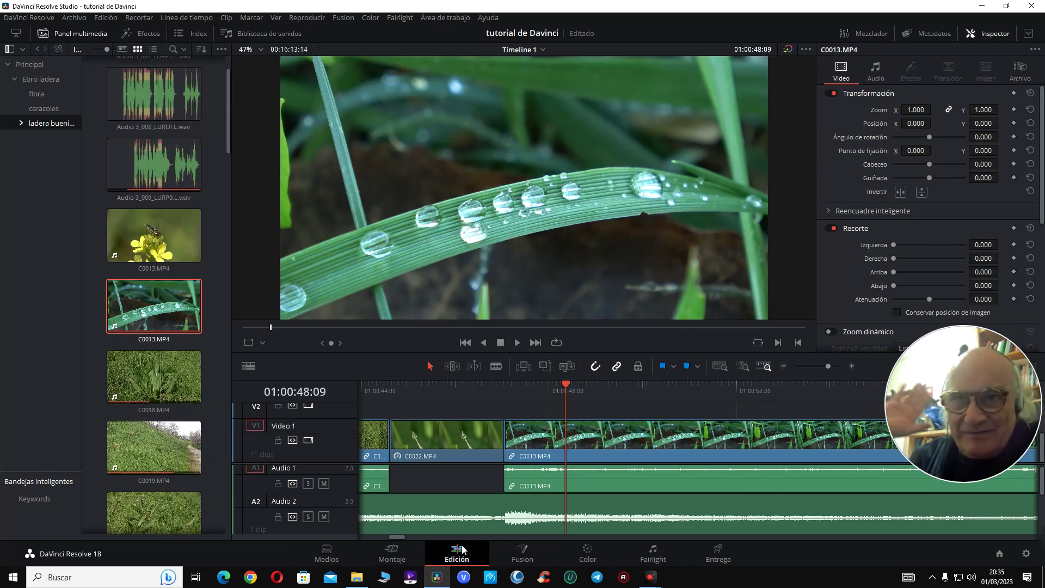
- Play the timeline across the cut from C0022 into the new C0013 clip
click(485, 390)
key(space)
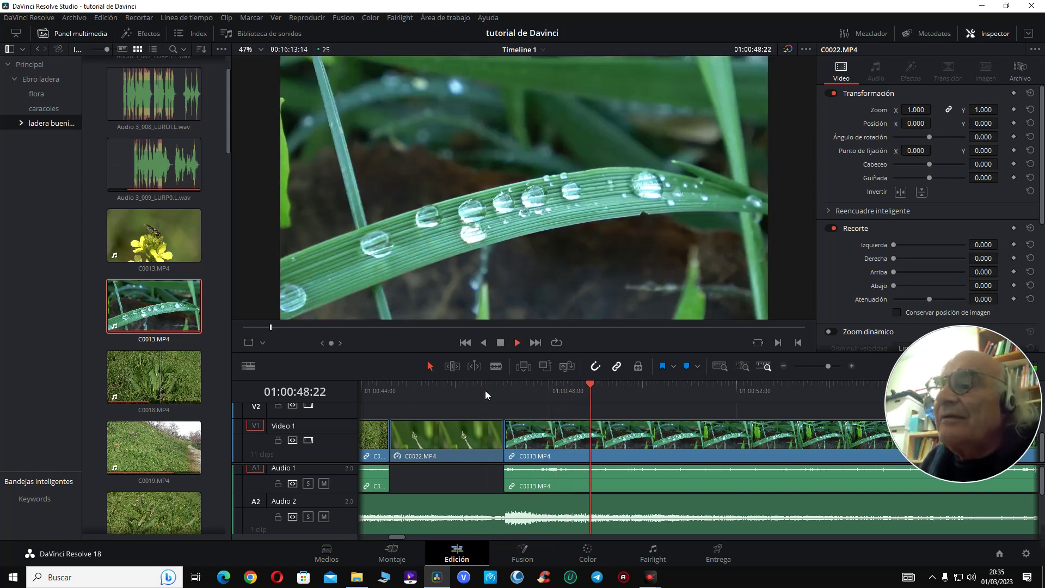
key(space)
- Turn off linked selection and delete the audio of the C0013 clip from Audio 1, keeping its video
click(551, 485)
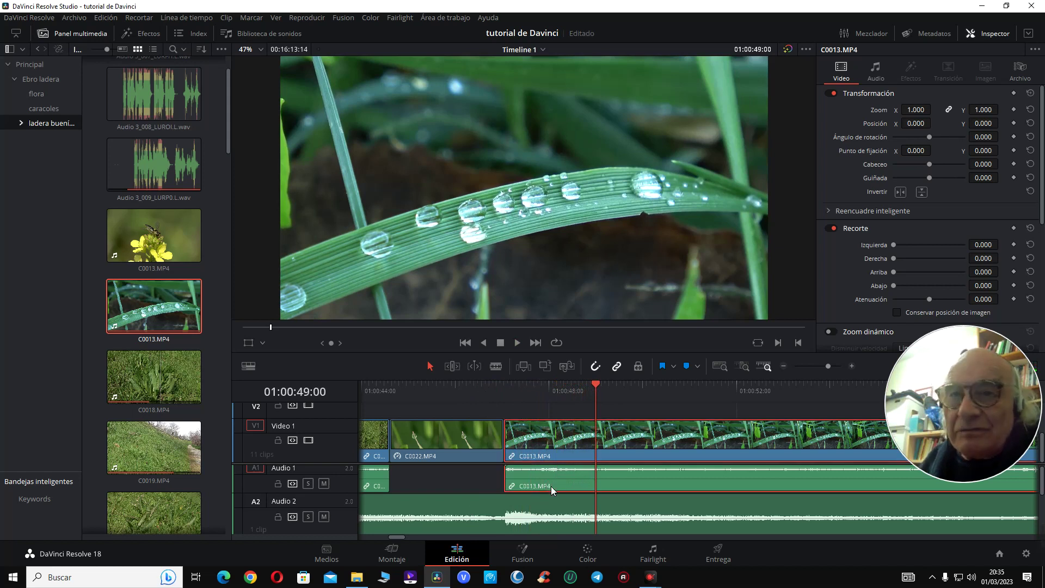
click(608, 390)
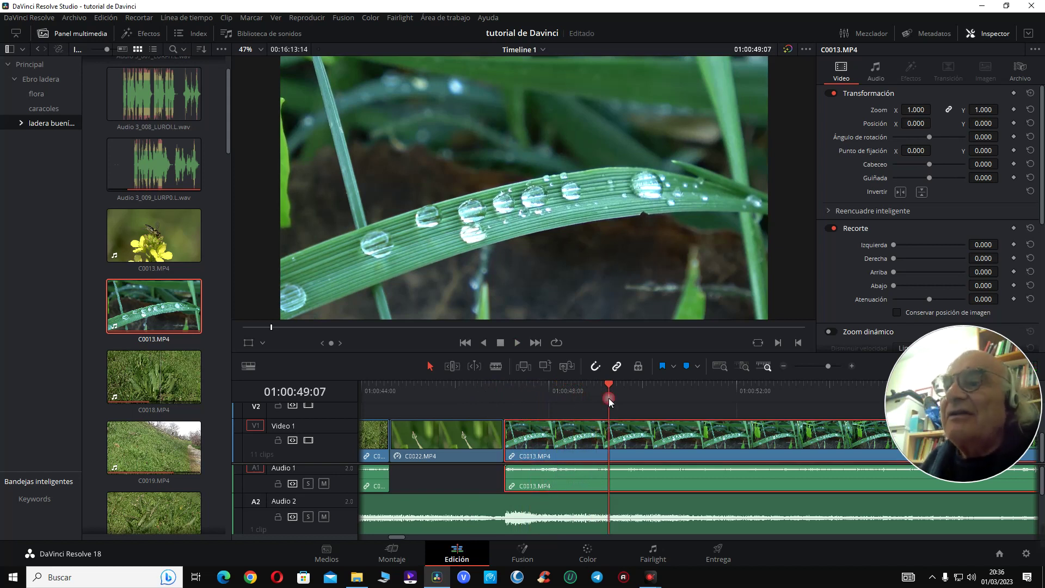
click(616, 367)
click(487, 479)
click(541, 483)
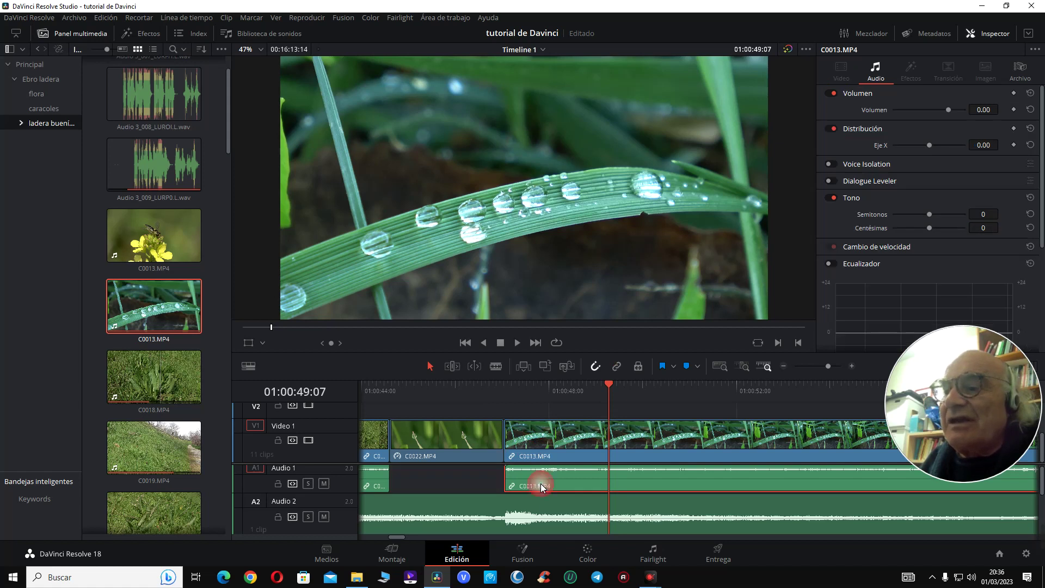
key(Delete)
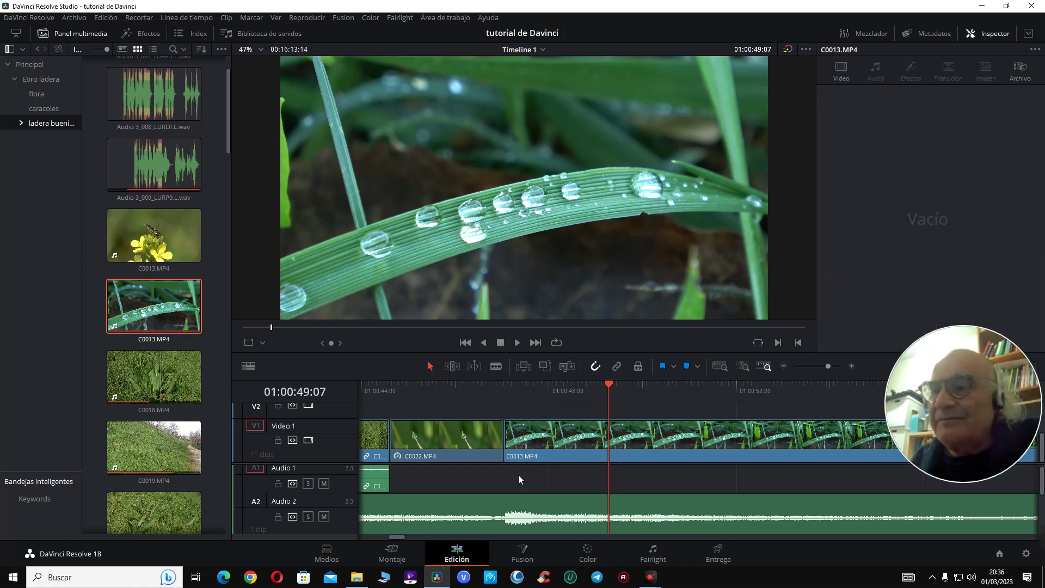
- Play the sequence from the end of C0018 through C0022 into the opening of C0013
click(480, 391)
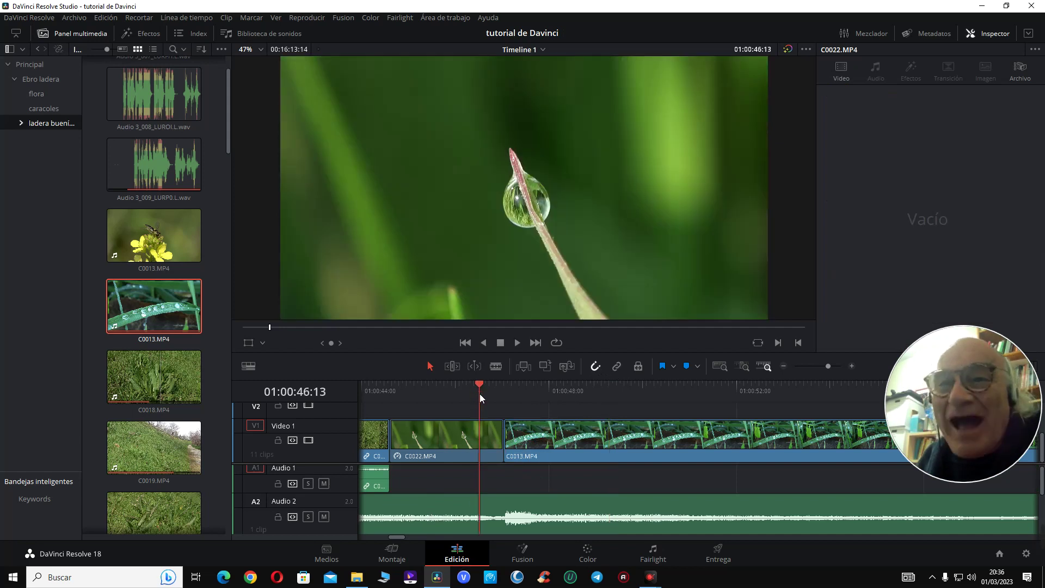
click(391, 387)
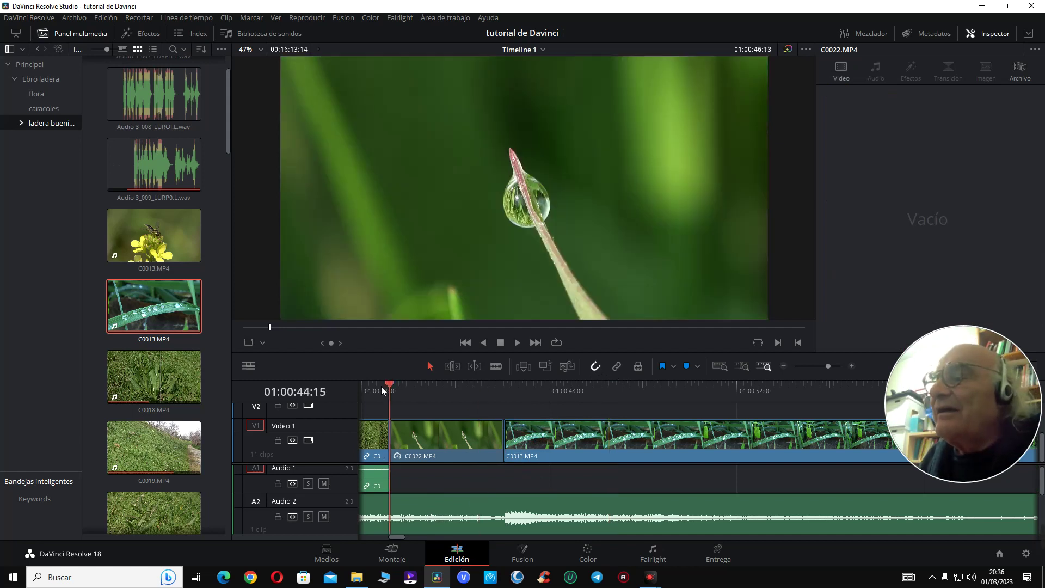
click(374, 387)
key(space)
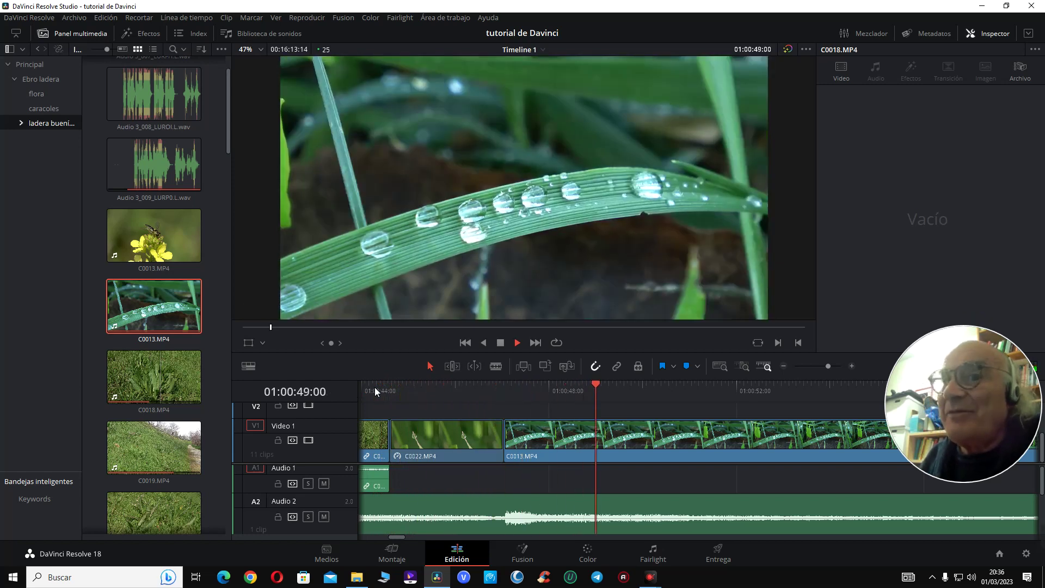
key(space)
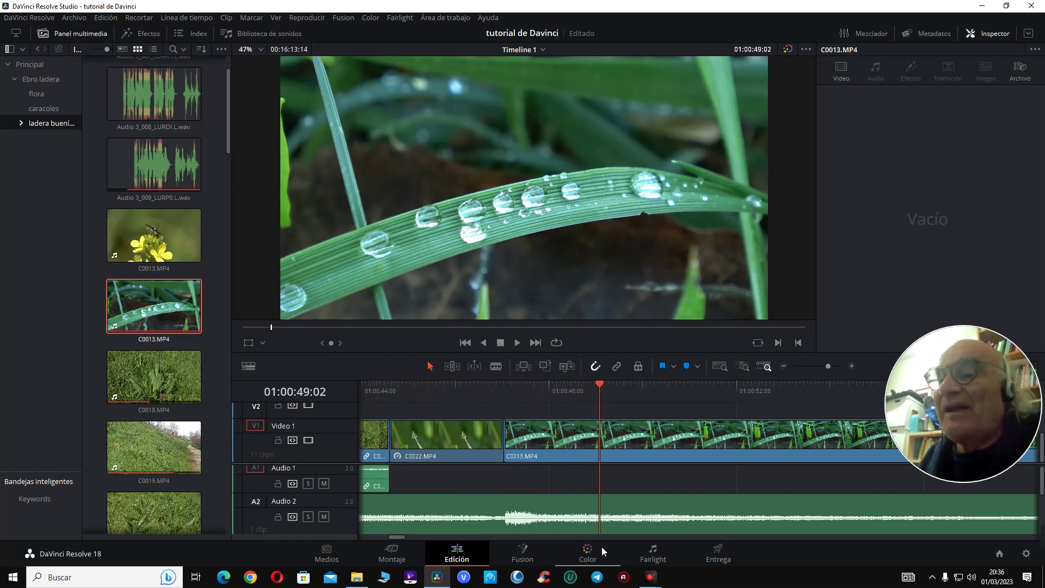
- Switch to color grading, show the timeline's clip thumbnails and review the look of clips 08 to 10
click(587, 554)
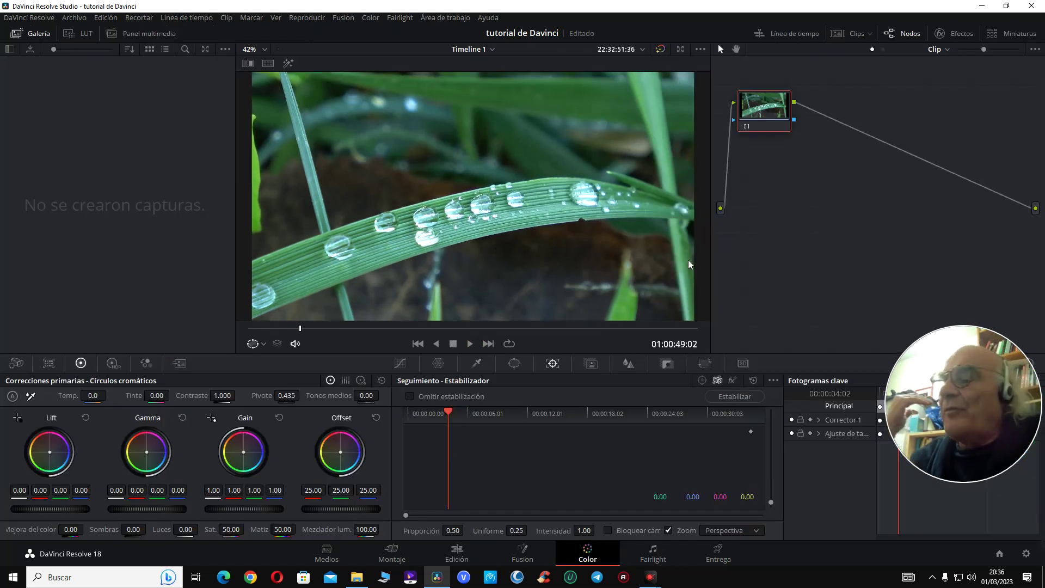
click(852, 34)
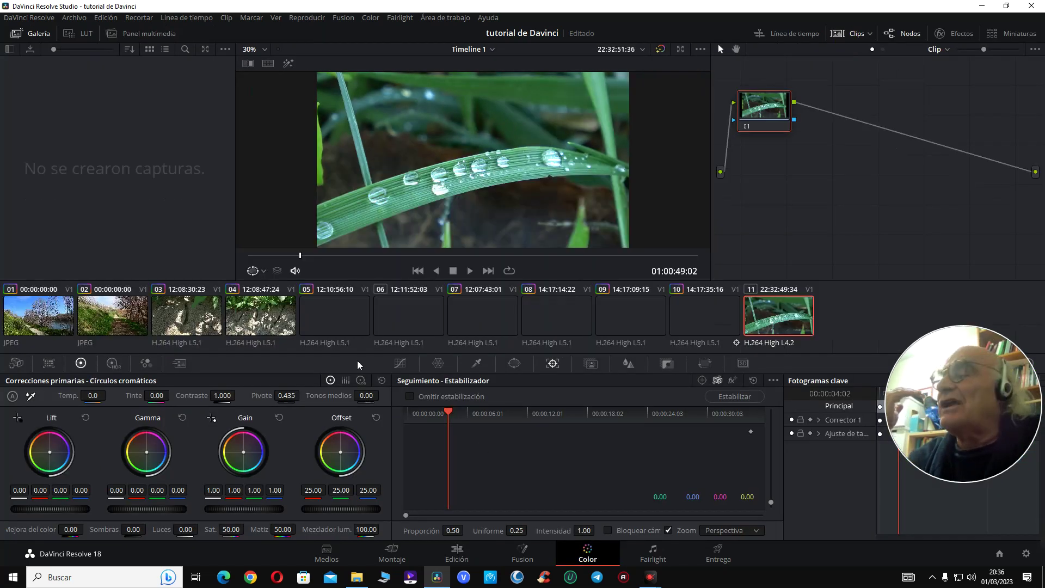
click(708, 322)
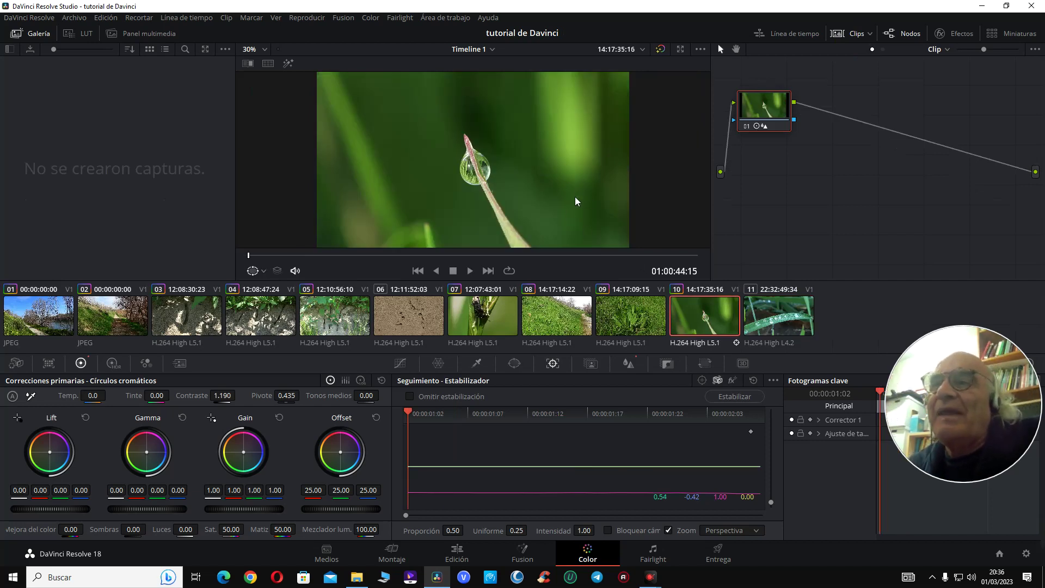
click(644, 321)
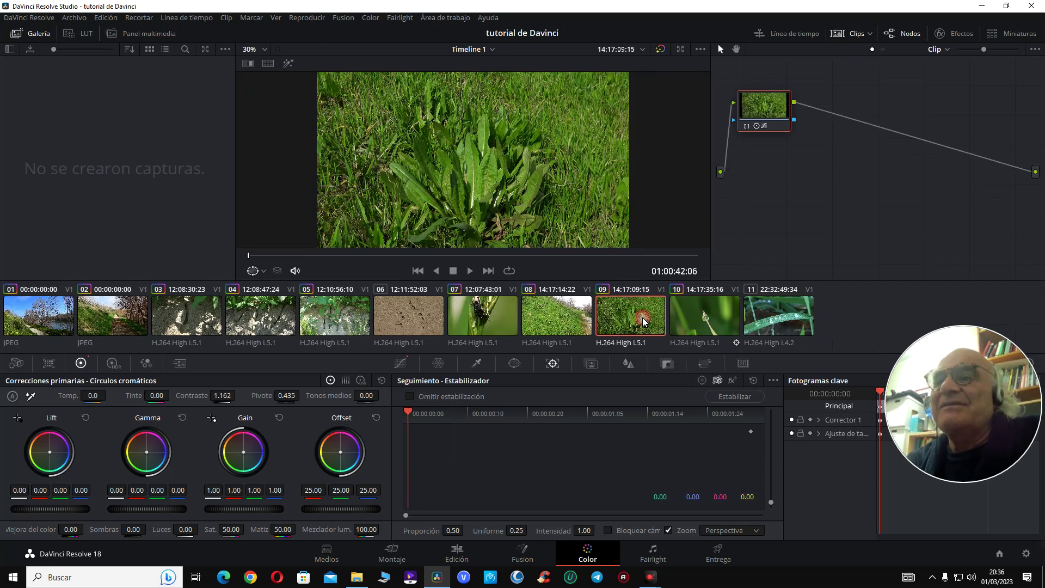
click(560, 324)
click(627, 316)
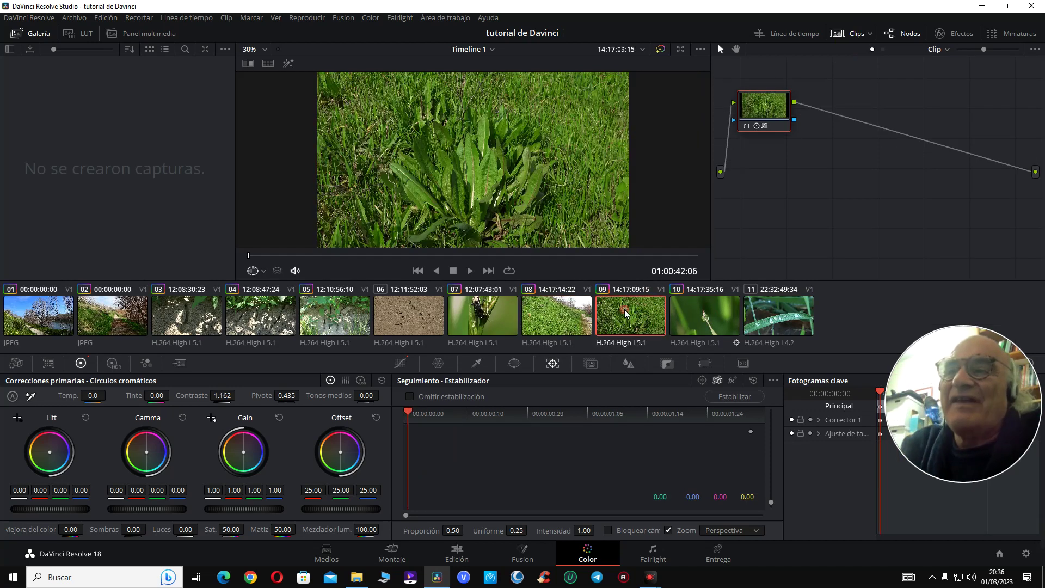
- Select clip 11, the dew-covered grass blade, for grading and show its hue versus saturation curve
click(685, 322)
click(753, 324)
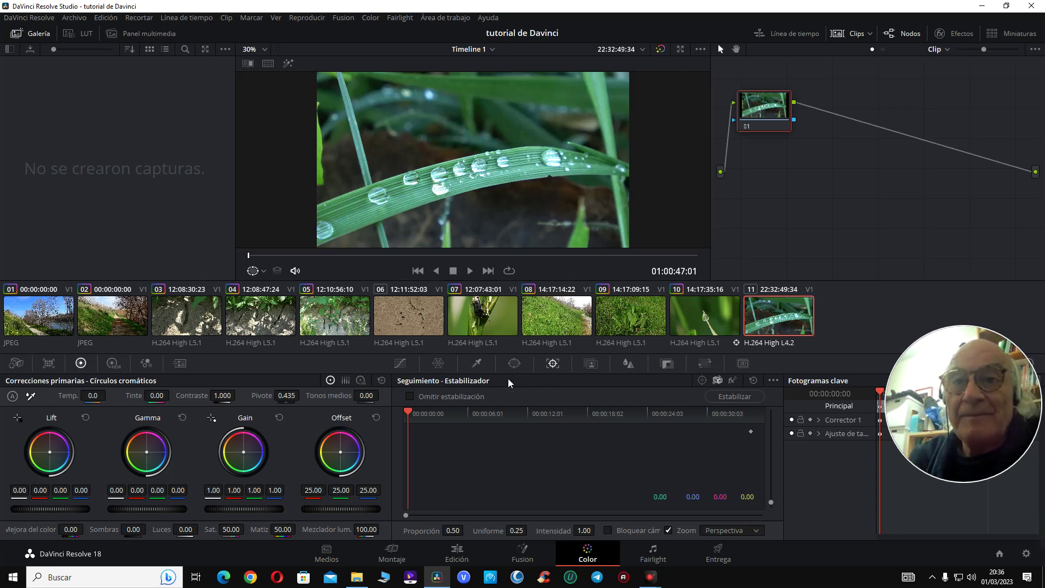
click(398, 365)
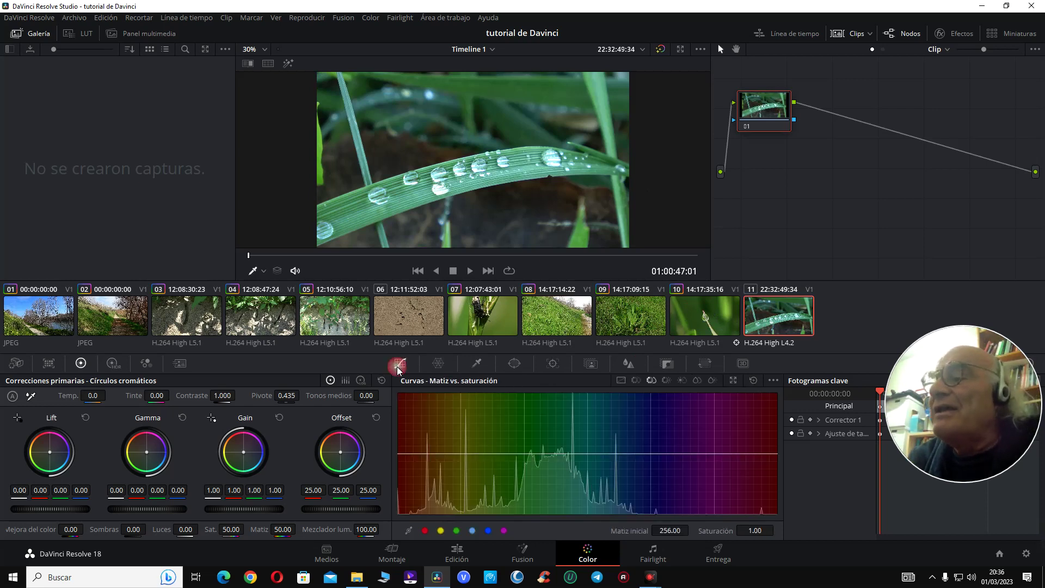
- Try raising clip 11's hue versus saturation curve to 1.17 from a yellow-tone point, and reset the curve
click(455, 455)
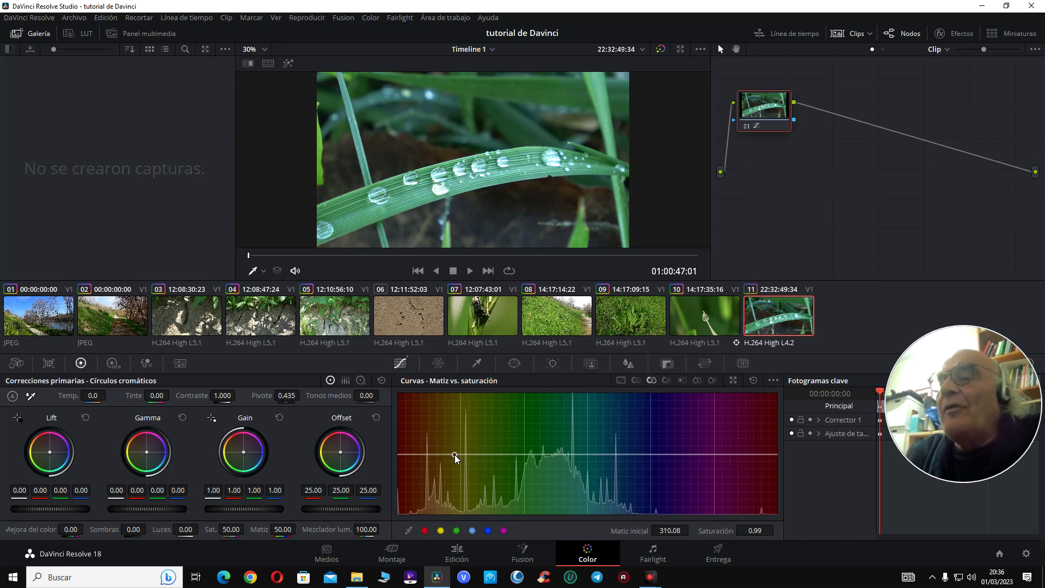
mouse_move(455, 455)
mouse_down()
mouse_move(456, 432)
mouse_move(456, 444)
mouse_up()
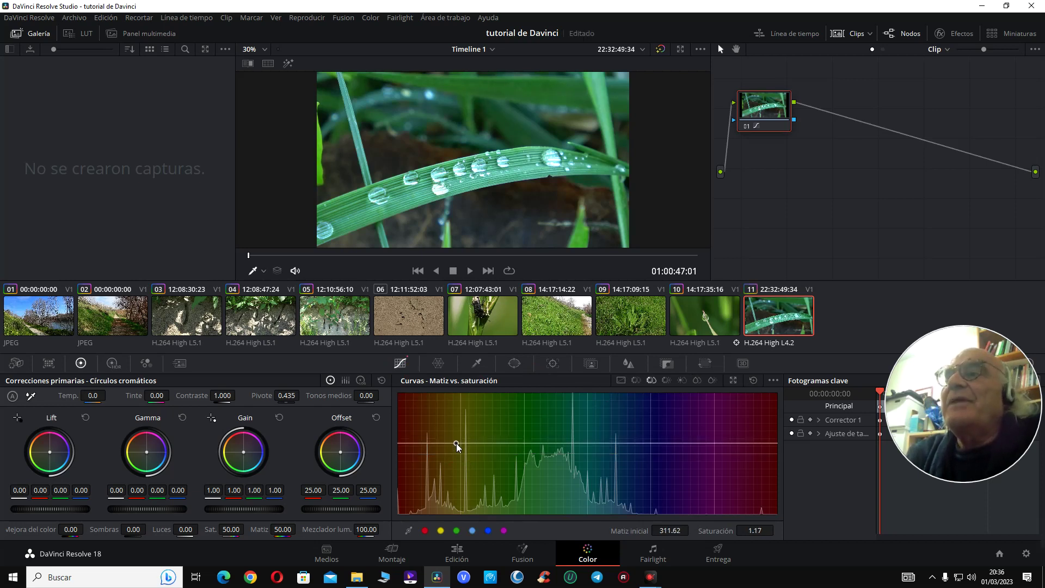
click(753, 381)
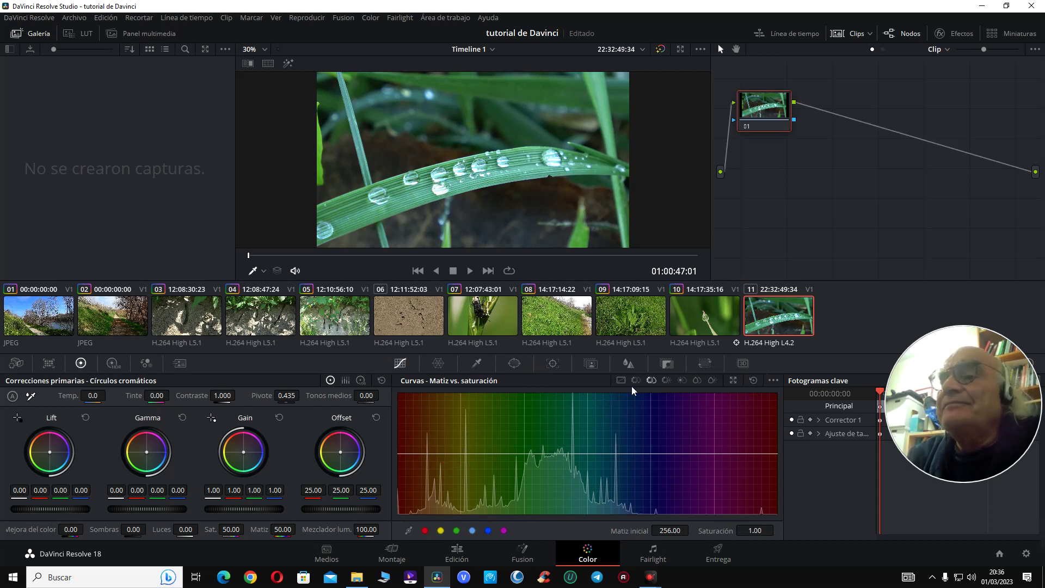
- Sample the green of the grass blade in the image and raise that hue's saturation to 1.38
click(534, 157)
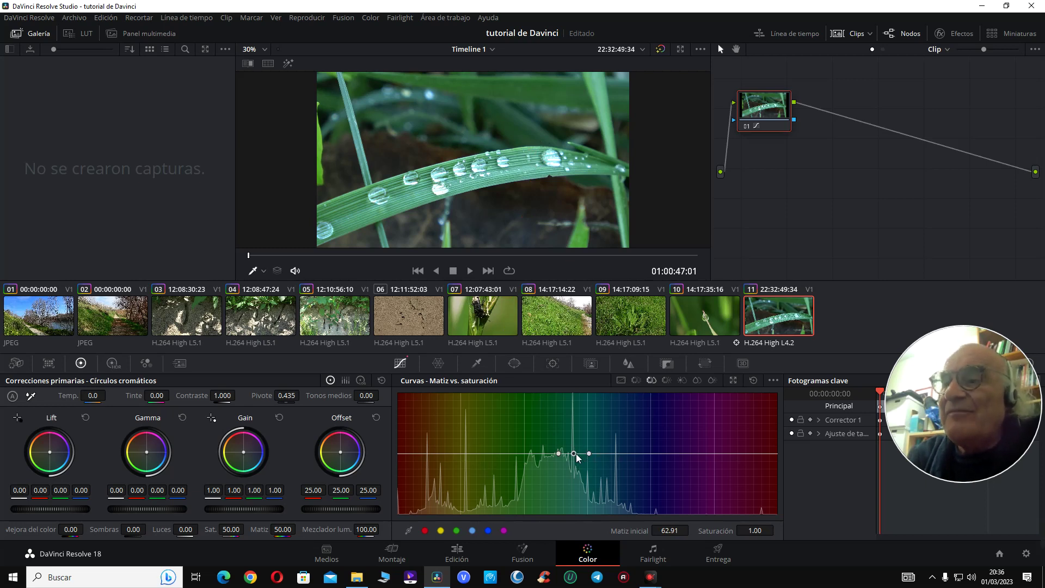
mouse_move(574, 454)
mouse_down()
mouse_move(574, 414)
mouse_move(573, 456)
mouse_up()
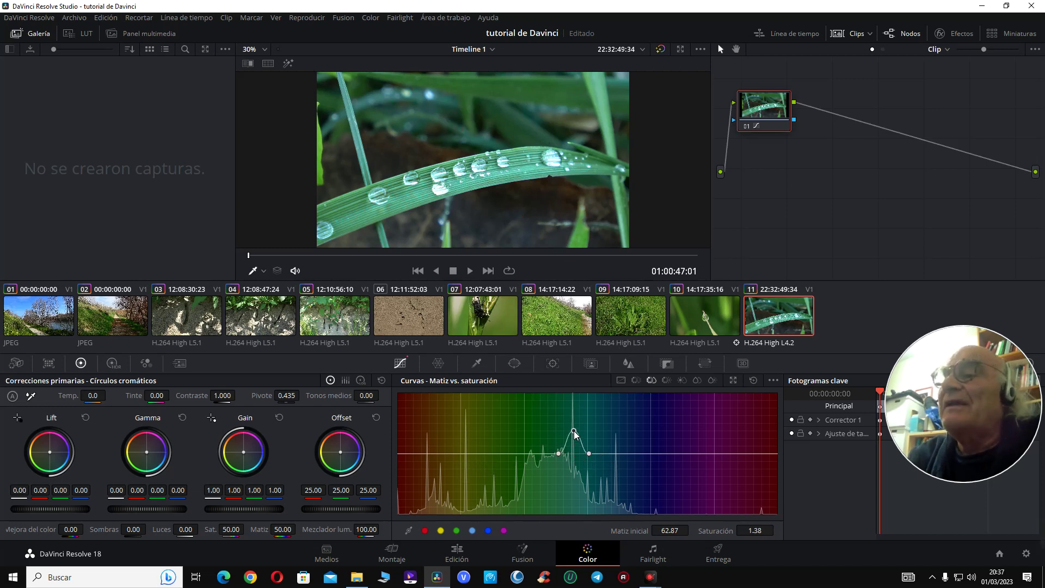
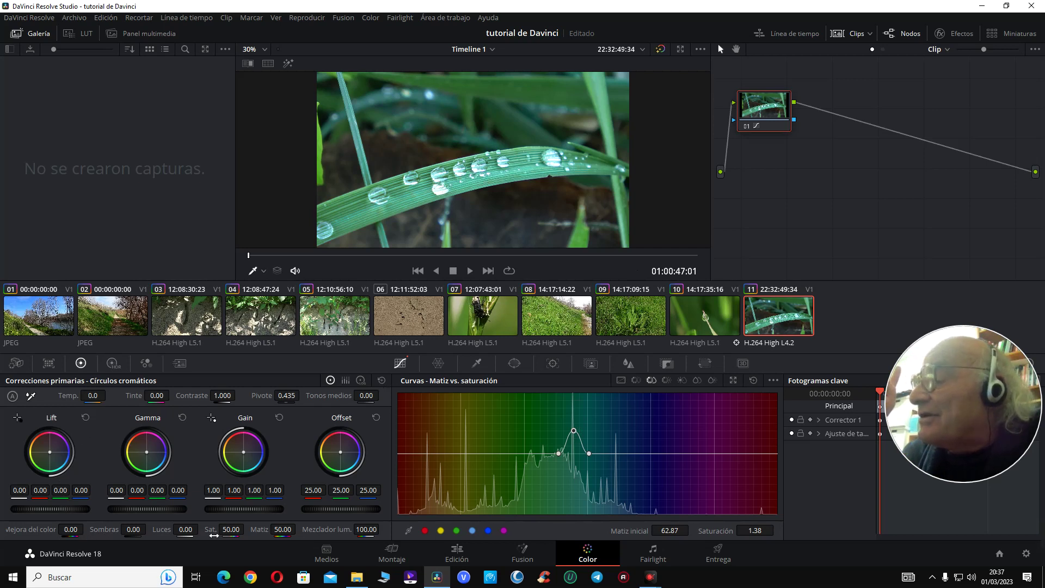
- Warm the grass blade clip by setting its color temperature to 1150, and compare it with clip 10
double_click(88, 400)
text(-40)
key(Return)
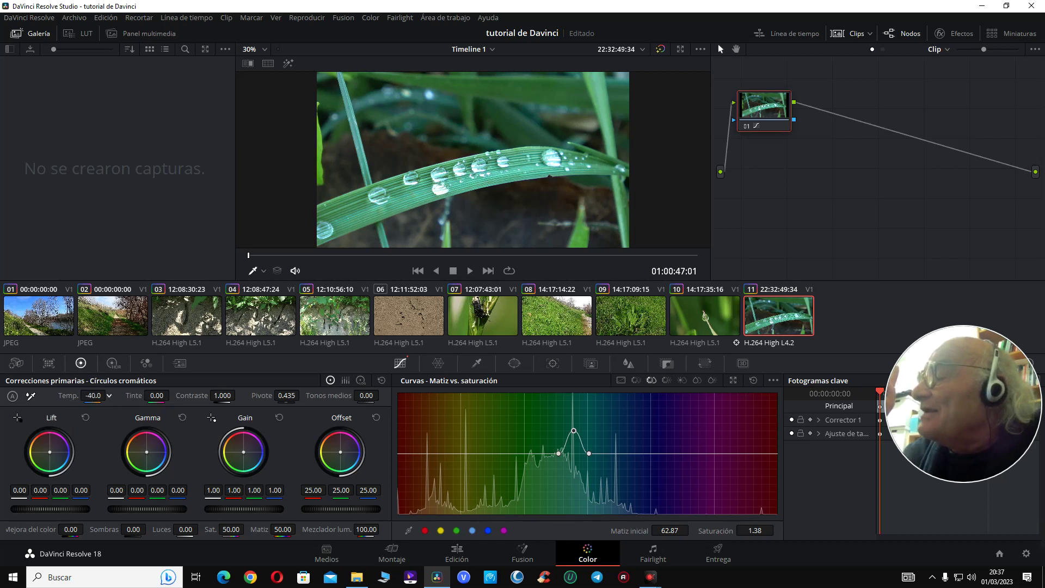
mouse_move(108, 395)
mouse_down()
mouse_move(92, 396)
mouse_move(109, 394)
mouse_up()
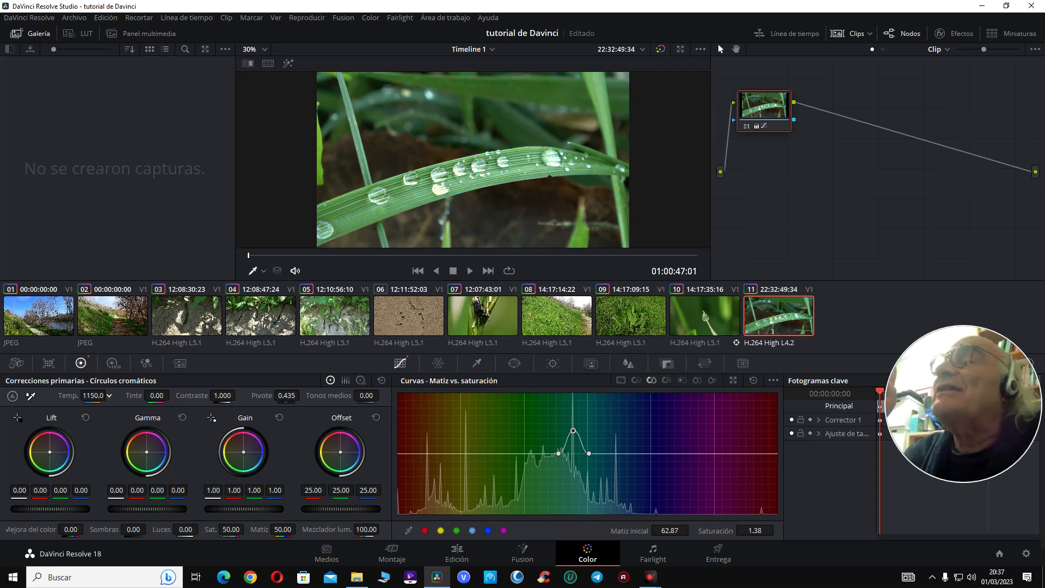
click(697, 323)
click(780, 321)
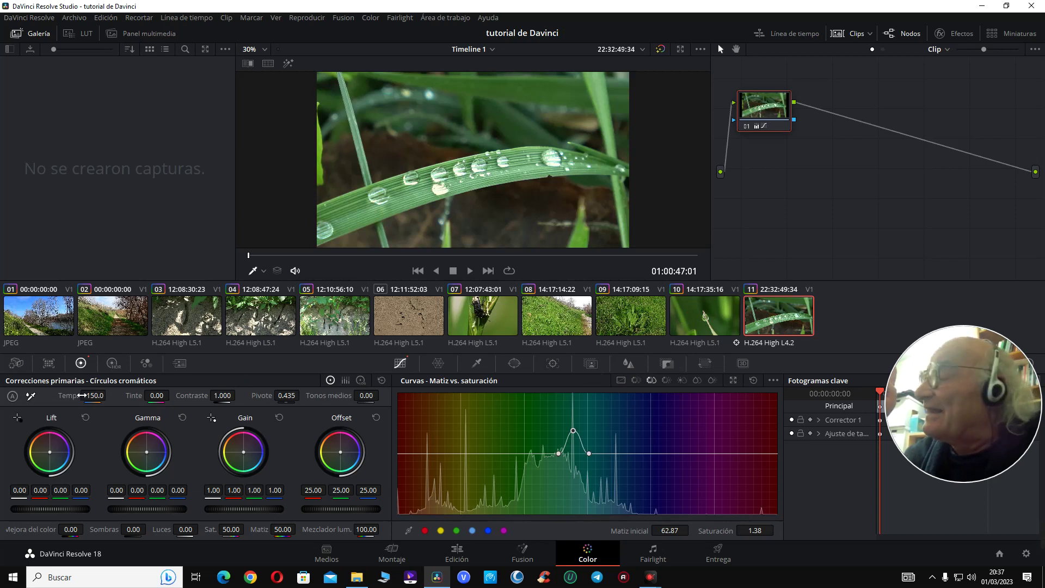
- Set the grass blade clip's color temperature to 1190 and color boost to 52, and compare it with clip 10
drag(81, 395, 86, 395)
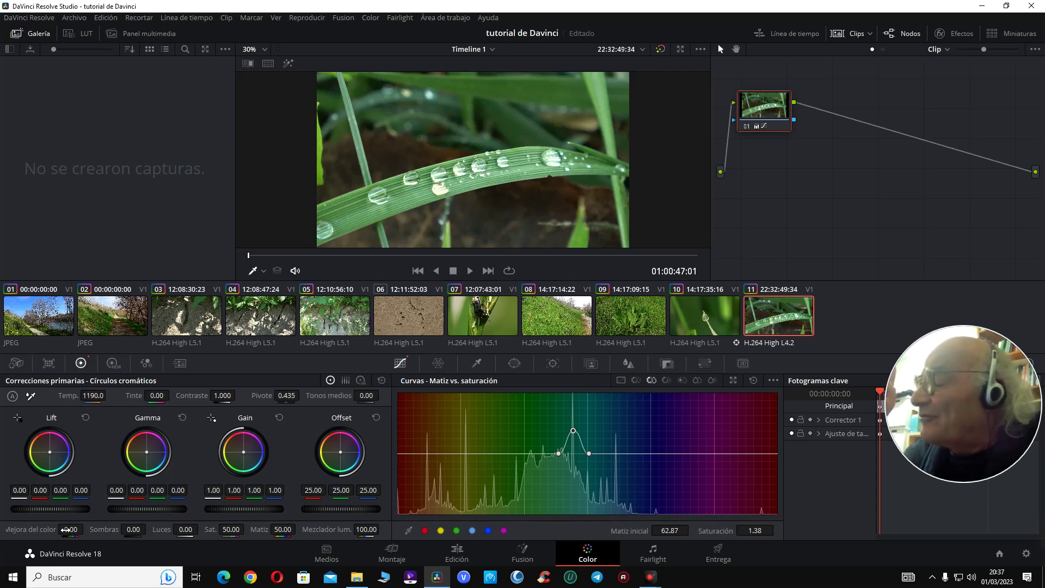
mouse_move(71, 530)
mouse_down()
mouse_move(87, 529)
mouse_move(74, 529)
mouse_up()
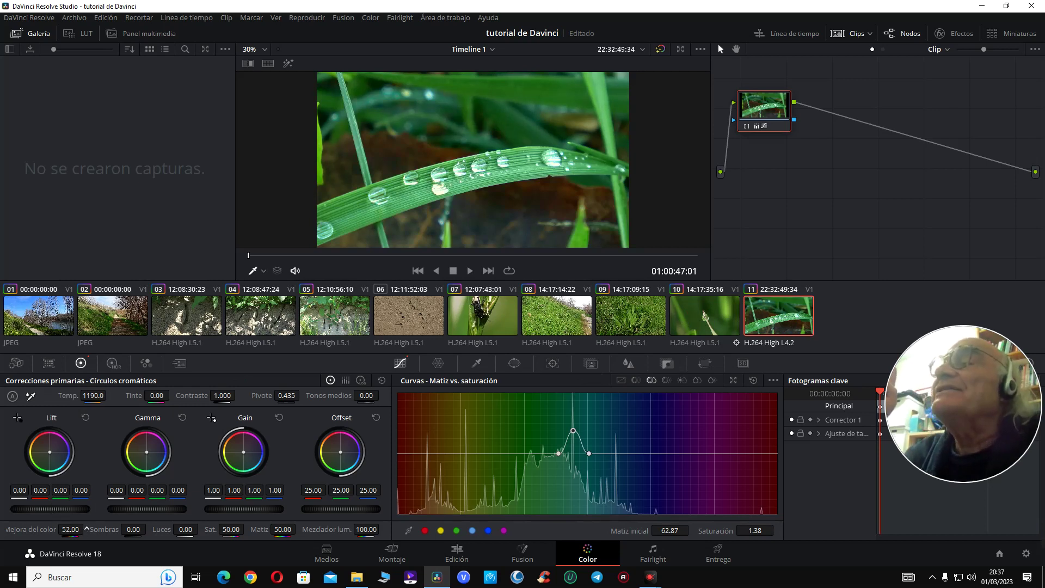
click(702, 315)
click(758, 315)
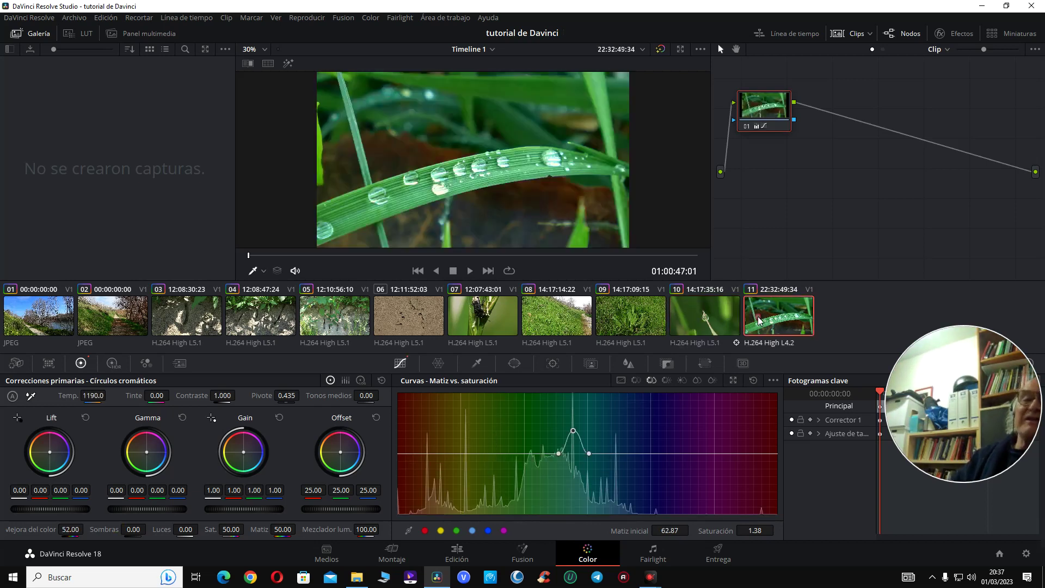
click(724, 313)
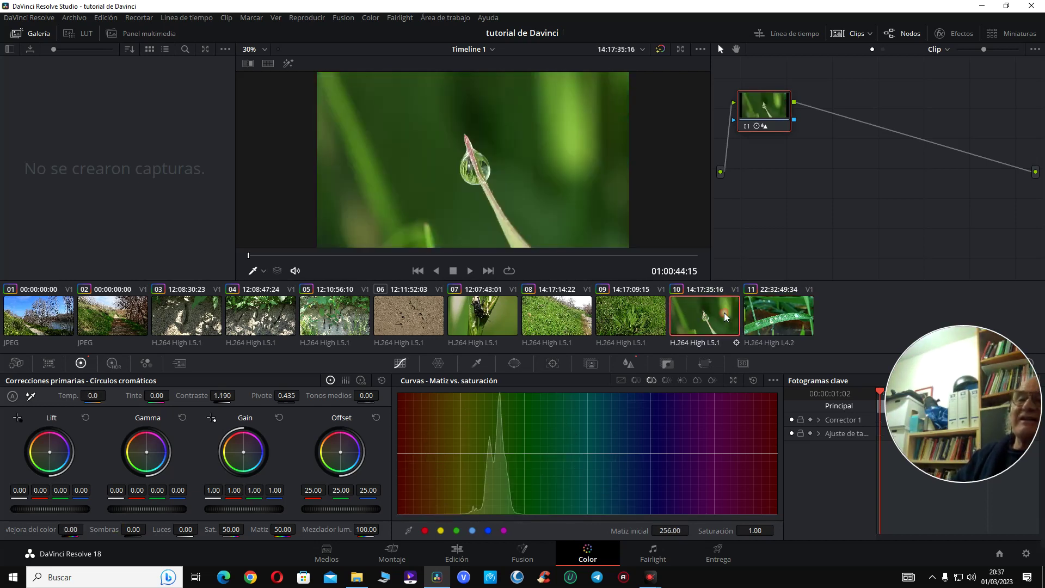
click(766, 317)
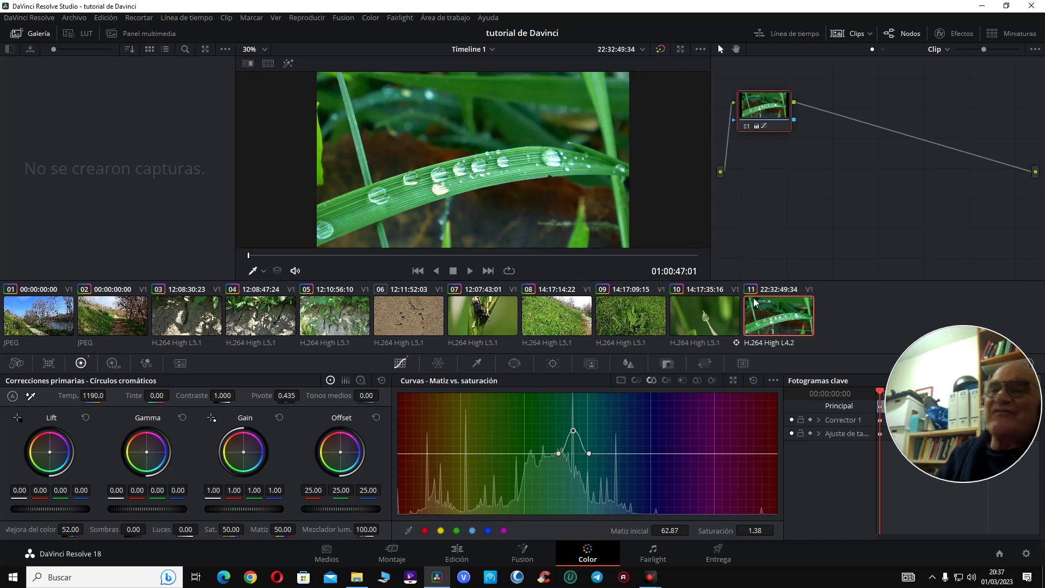
- Compare the grass blade clip with and without its grade, and hide the clip thumbnails
key(shift+d)
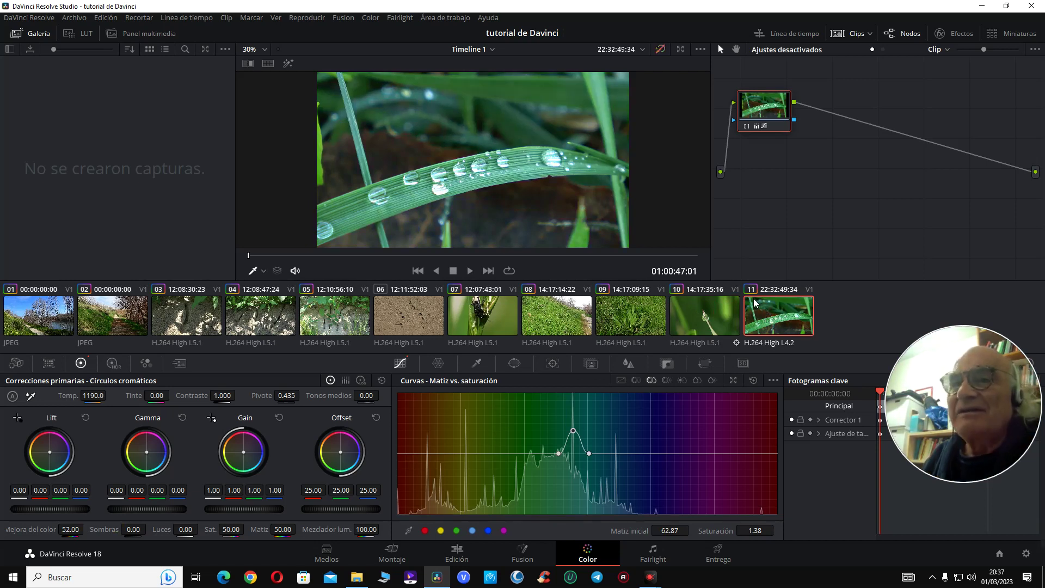
key(shift+d)
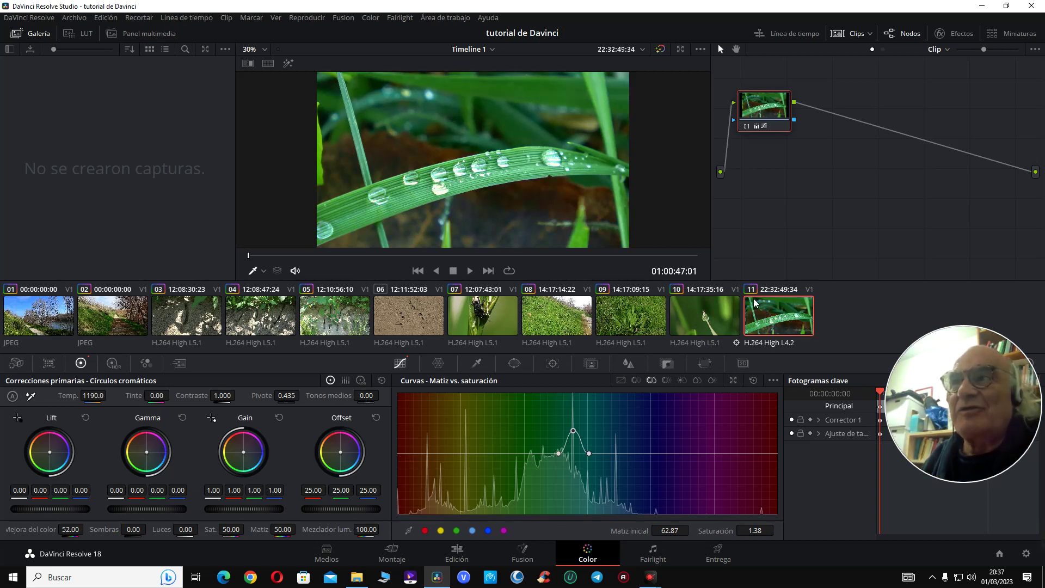
click(860, 34)
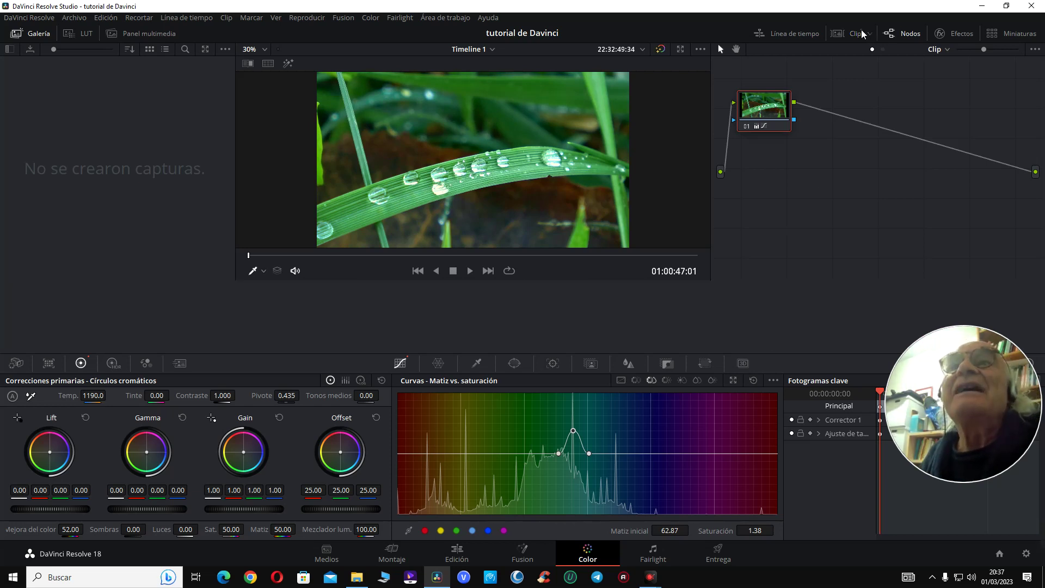
- On the Edit page, play from clip C0018 into the grass blade clip and trim the grass clip's end at 01:00:50:04
click(456, 553)
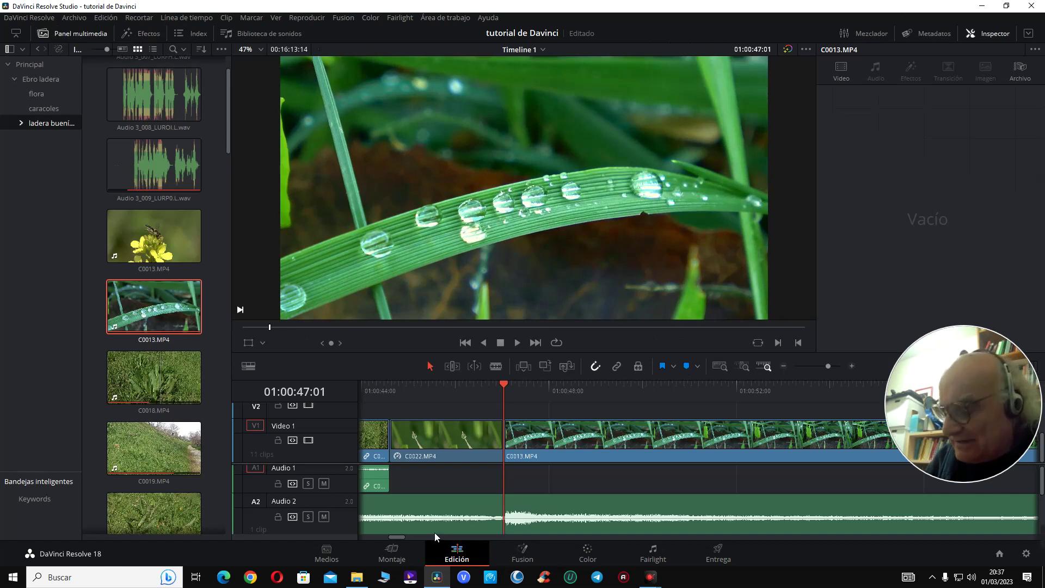
scroll(435, 532, down, 2)
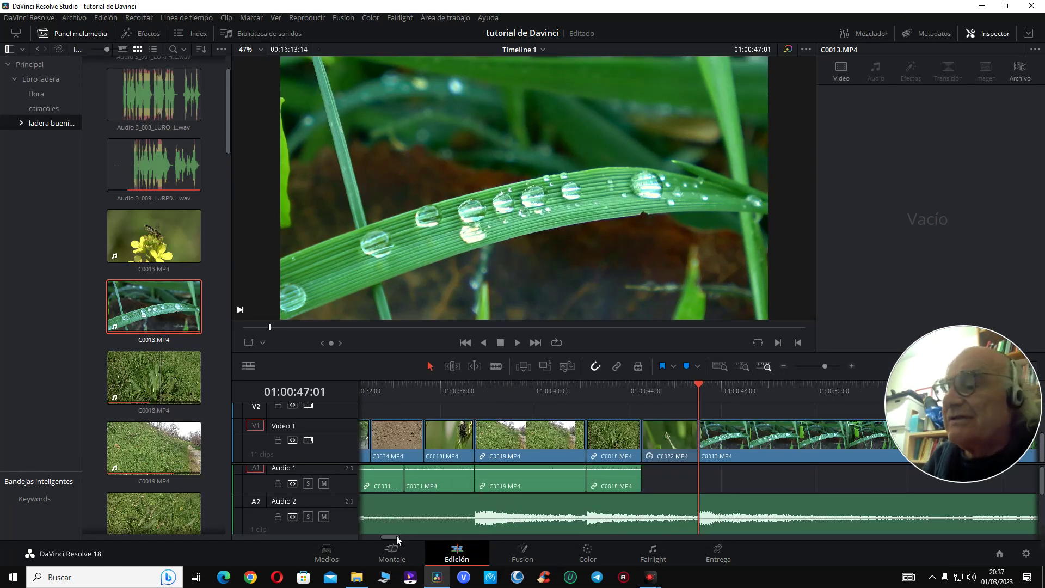
drag(396, 536, 401, 538)
click(438, 435)
click(443, 393)
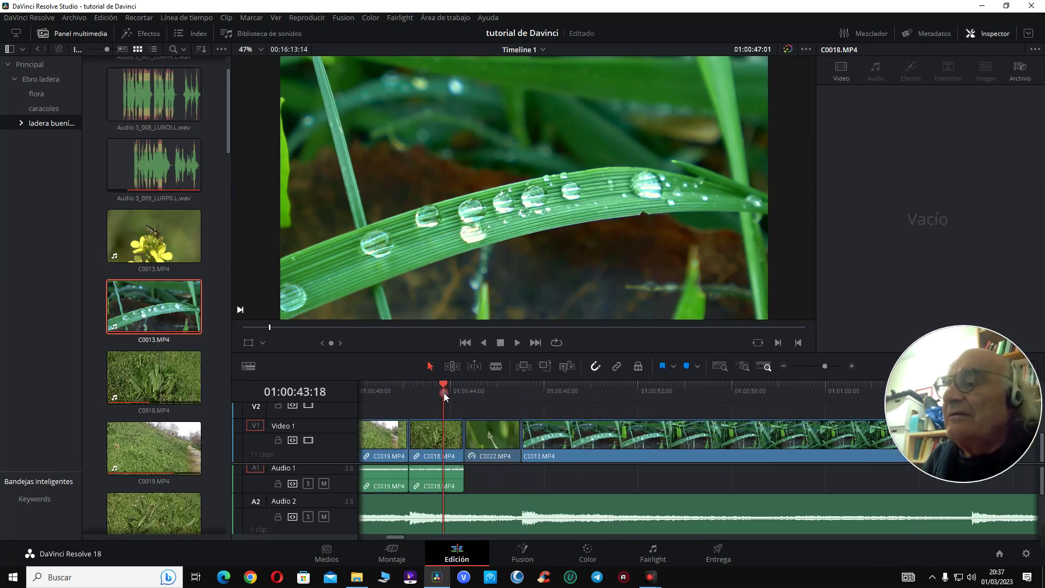
key(space)
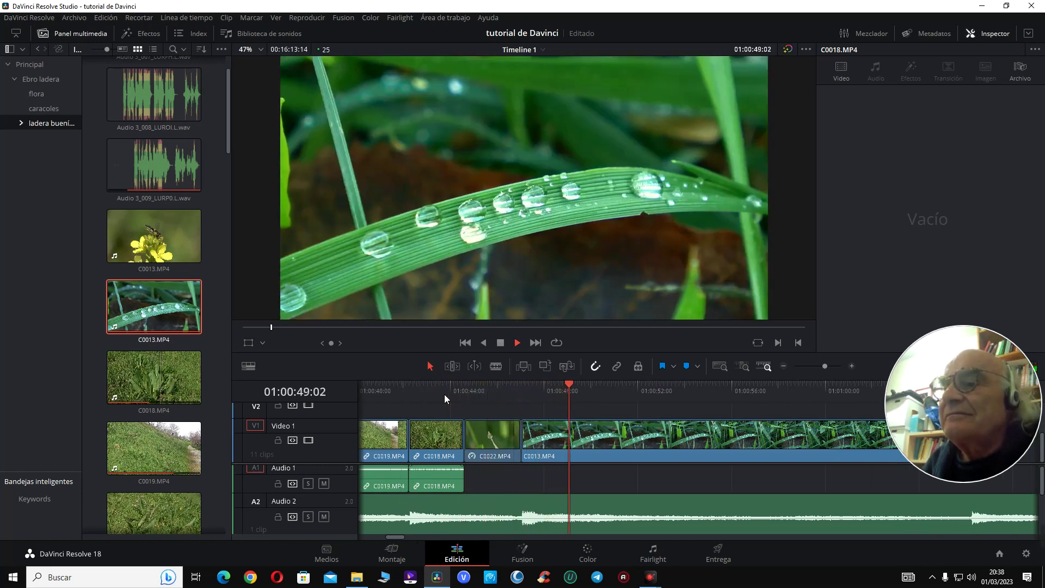
key(space)
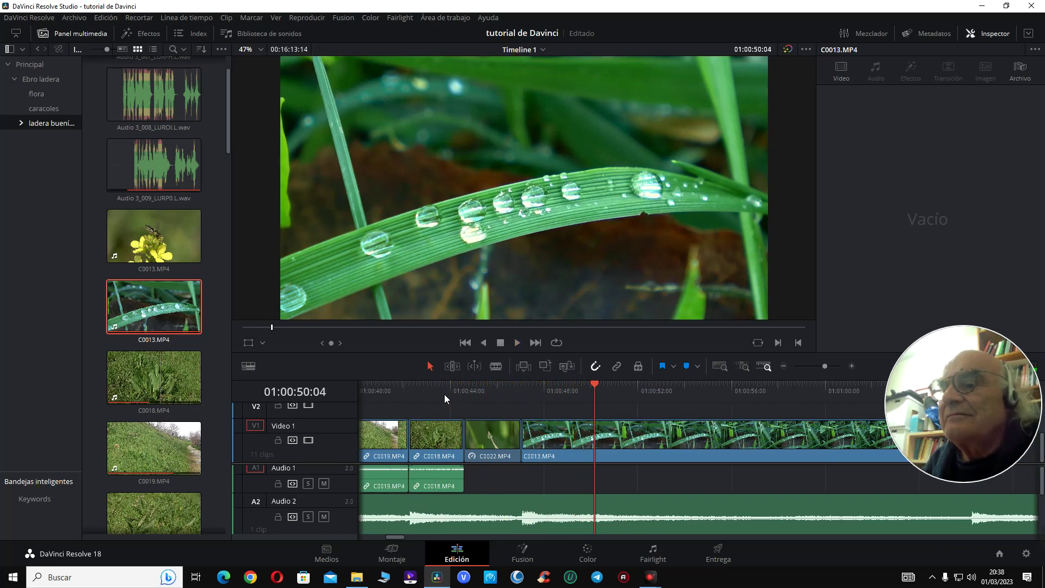
click(577, 448)
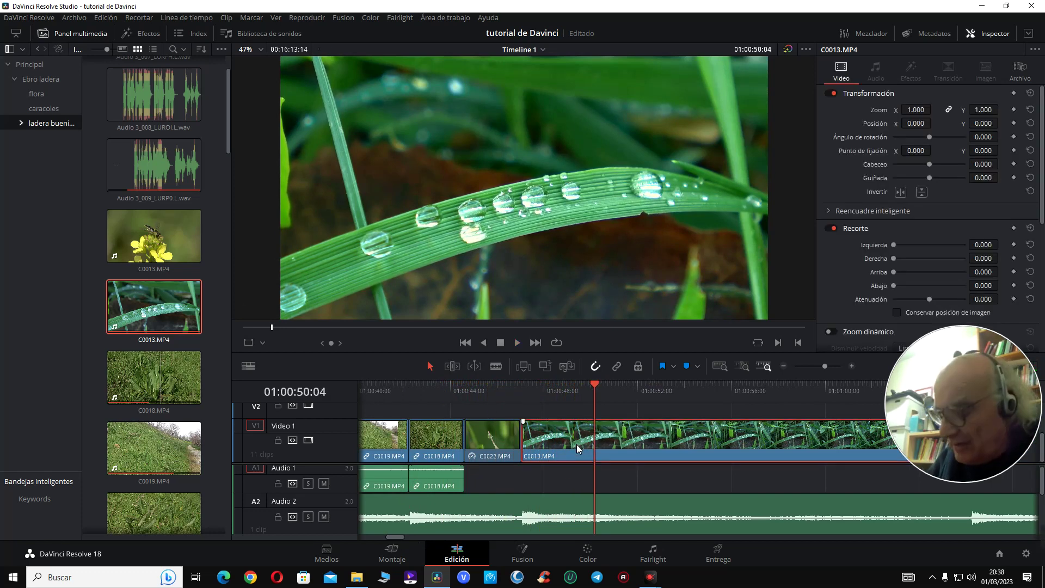
key(shift+])
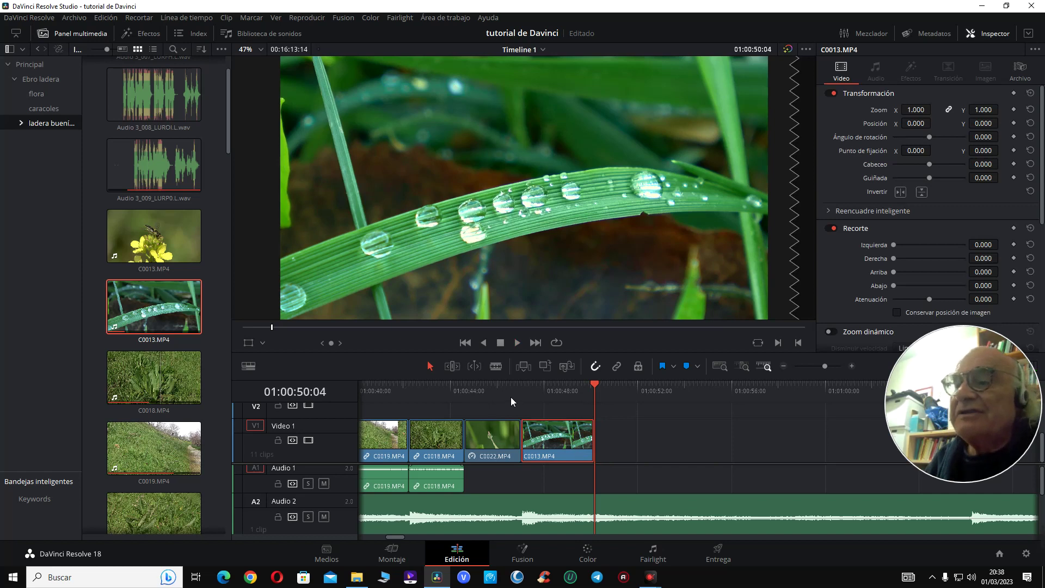
- Play back the trimmed grass blade clip and park the playhead at 01:00:49:13
click(510, 397)
key(space)
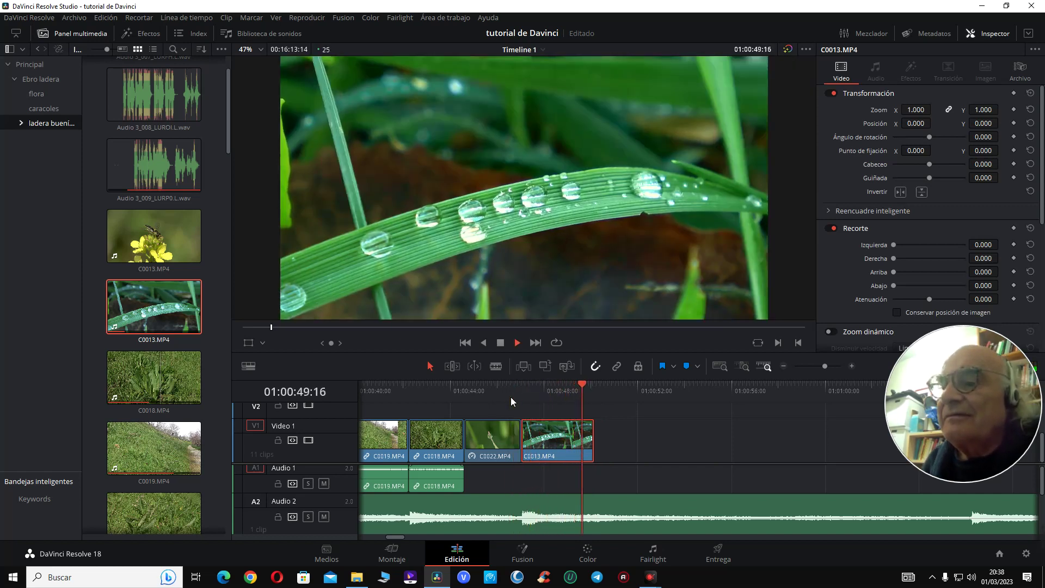
key(space)
click(579, 387)
click(596, 439)
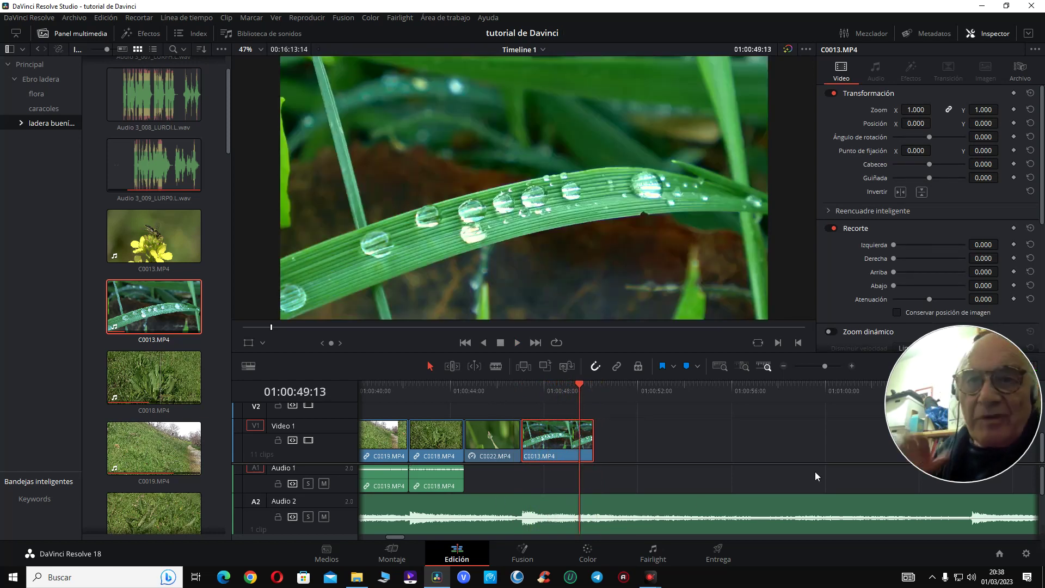
- Open the C0013 clip of the insect on the yellow flower as source and preview it
click(161, 243)
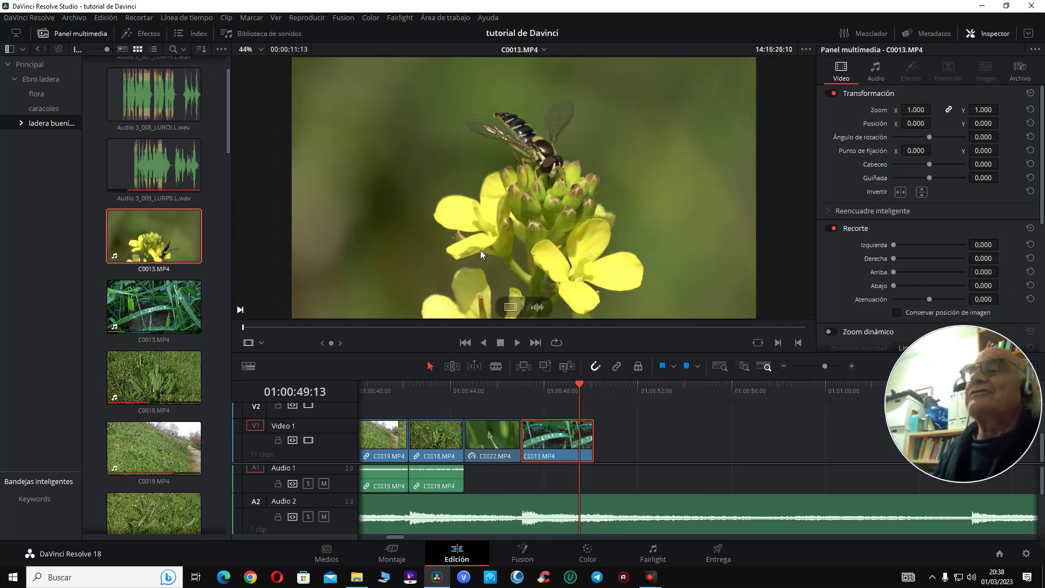
key(space)
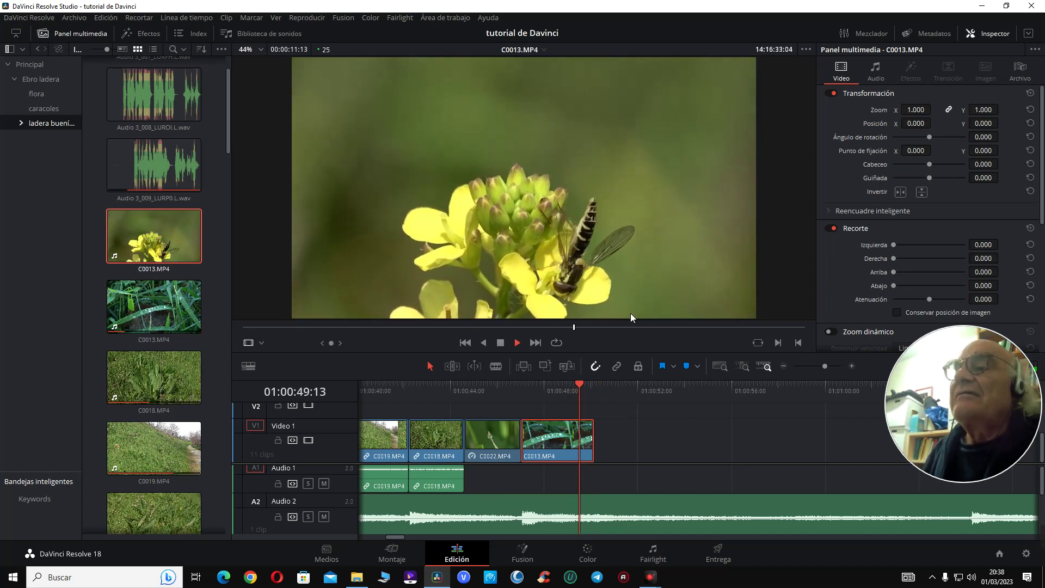
key(space)
- Replay the yellow flower clip from its start and mark its out point at 14:16:30:10
key(Home)
key(space)
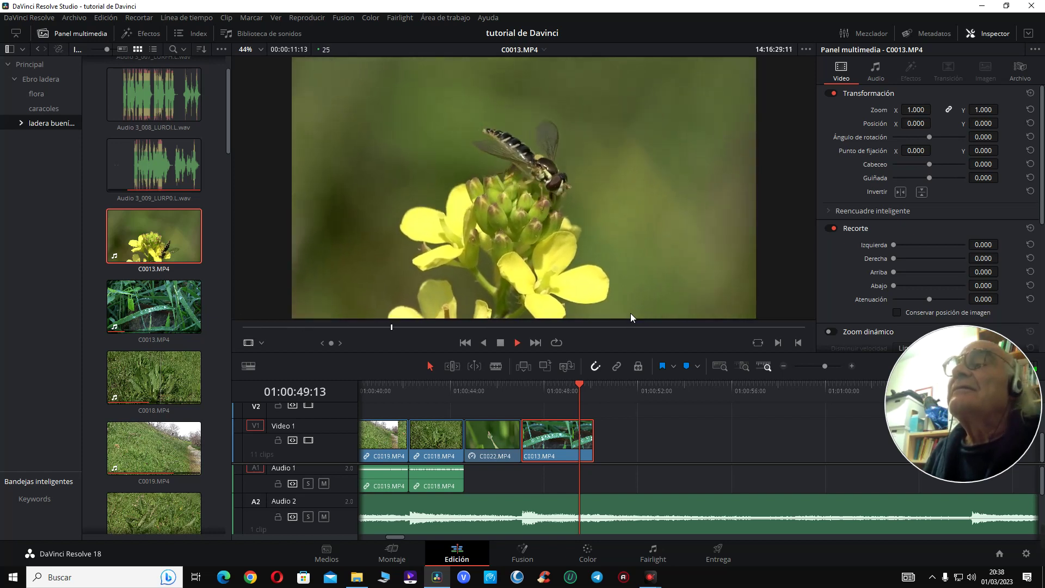
key(space)
key(Right)
key(Right)
key(Right)
key(Right)
key(Right)
key(Right)
key(Right)
key(Right)
key(Right)
key(Right)
key(Right)
key(Right)
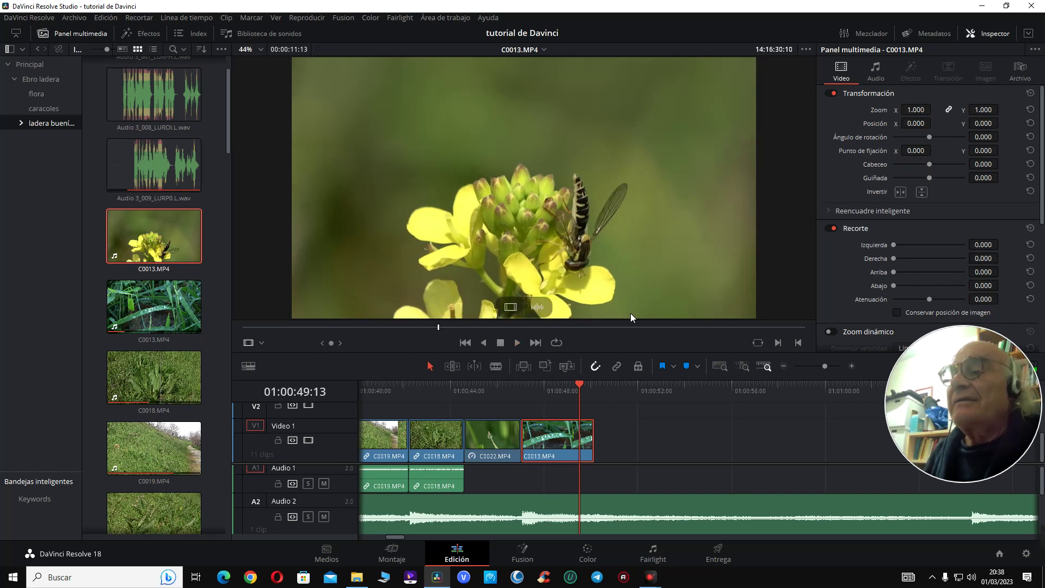
key(o)
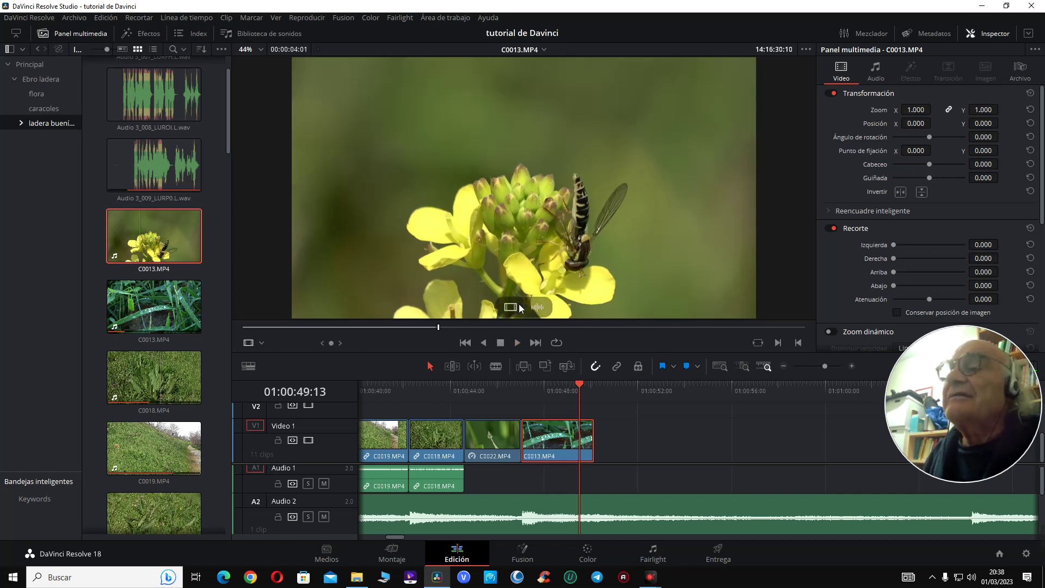
- Add only the video of the yellow flower clip after the grass blade clip and place the playhead at 01:00:51:18
drag(513, 307, 604, 436)
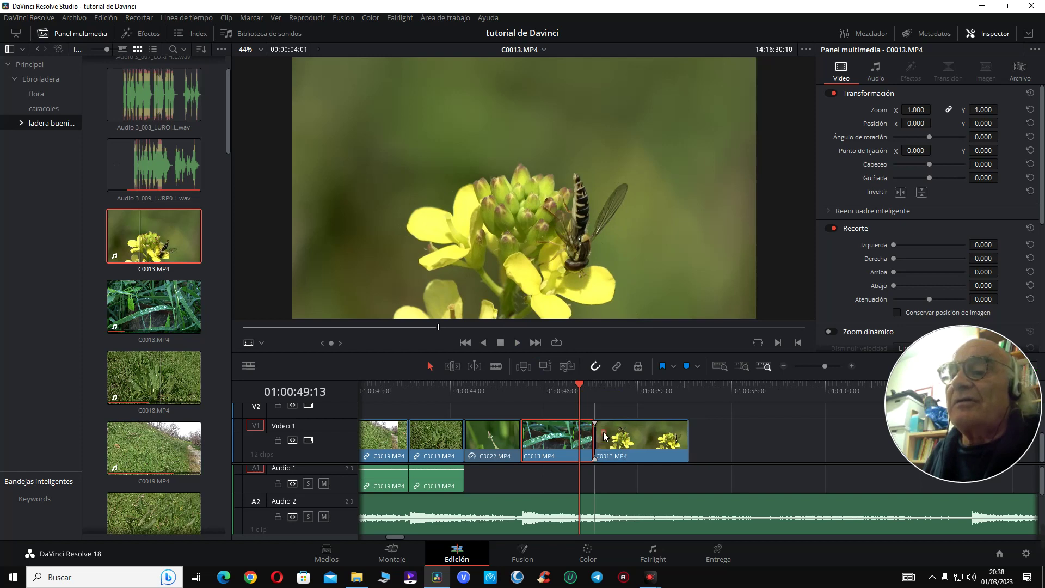
click(624, 390)
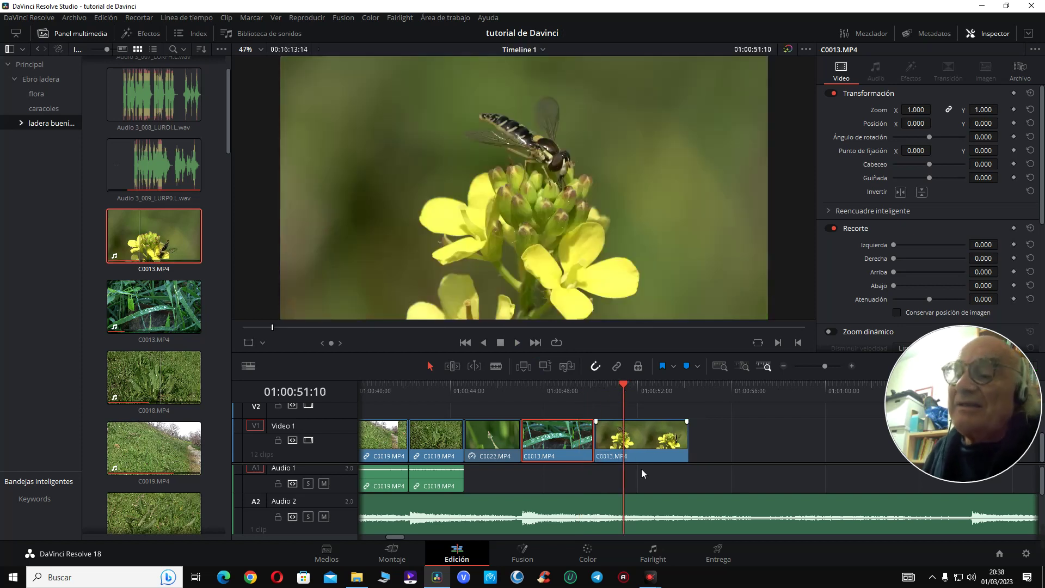
mouse_move(625, 389)
mouse_down()
mouse_move(659, 391)
mouse_move(632, 387)
mouse_up()
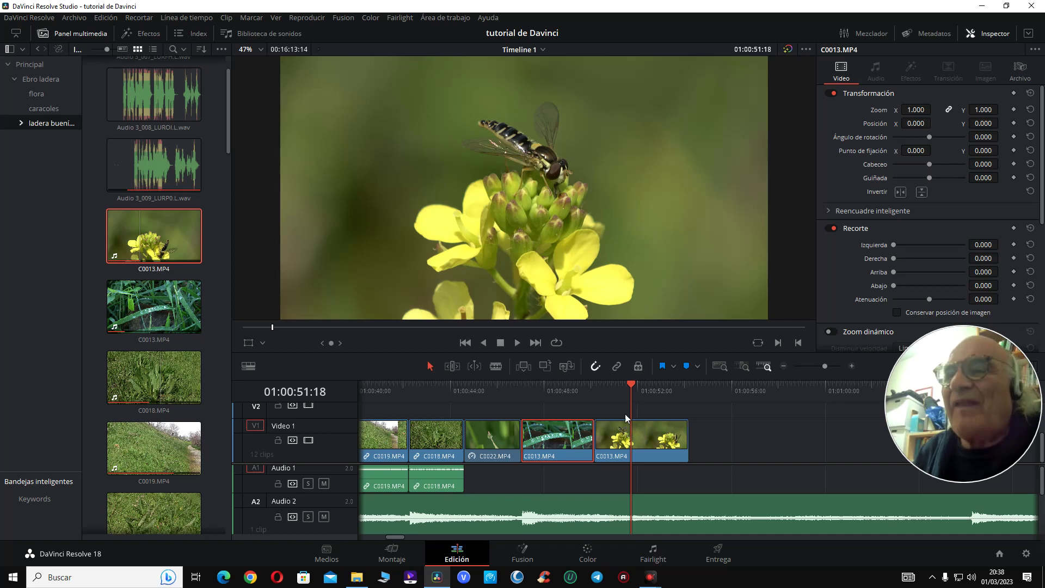
- On the Color page, sharpen the yellow flower clip by lowering the blur intensity to 0.47 for all channels
click(588, 553)
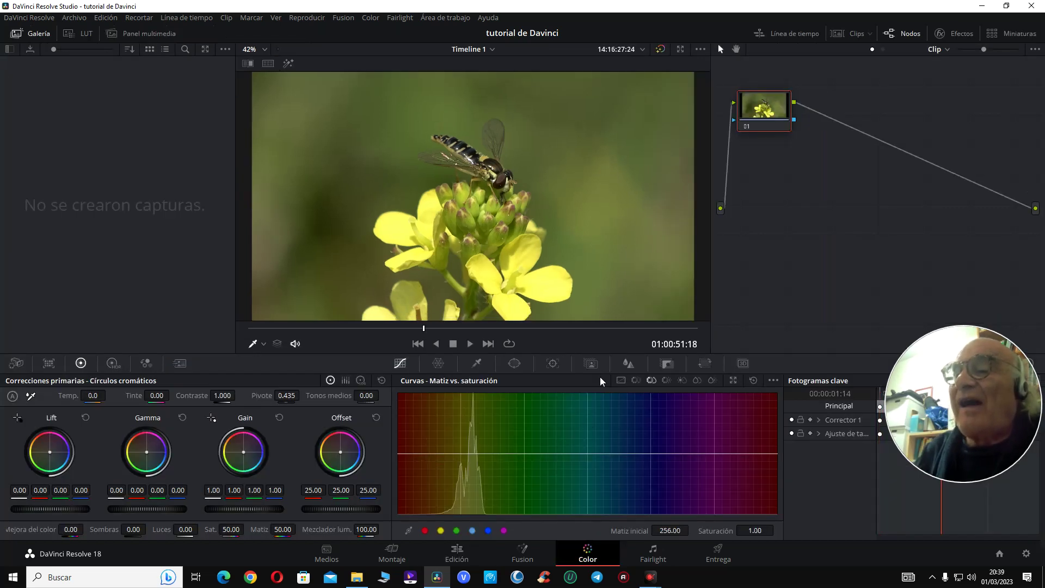
click(628, 364)
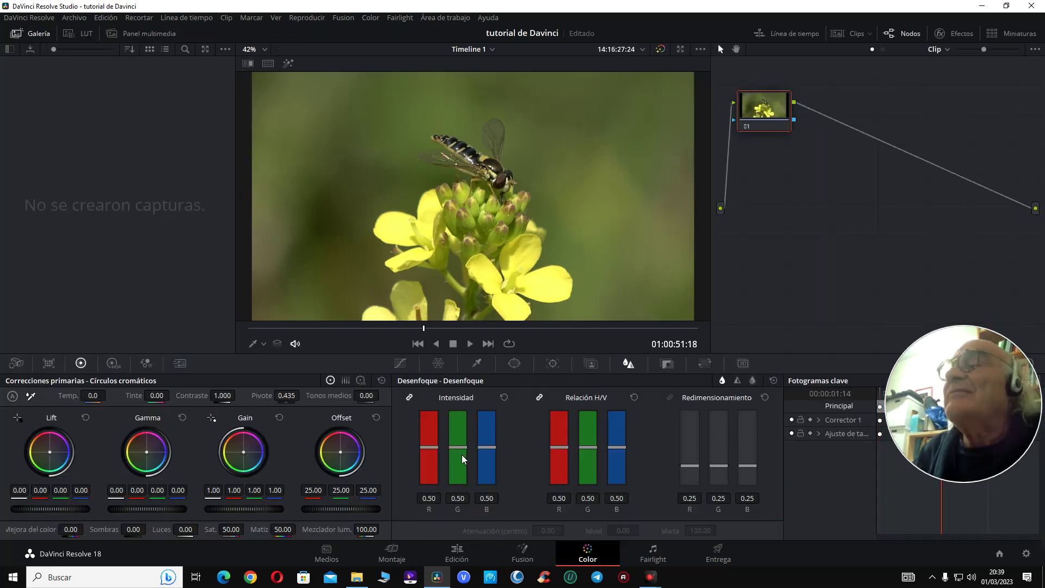
scroll(461, 457, down, 3)
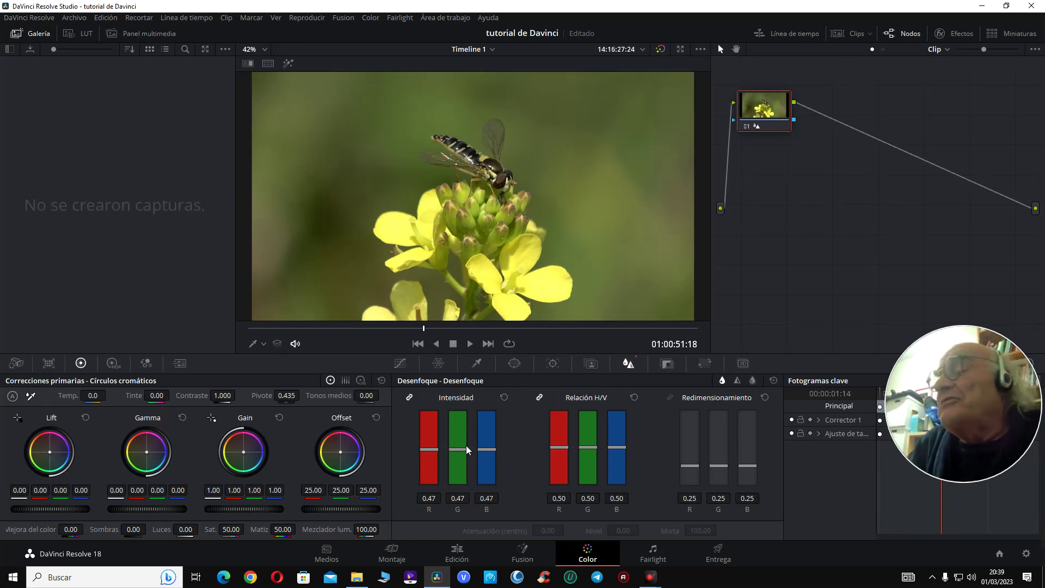
scroll(459, 457, up, 3)
scroll(459, 460, down, 3)
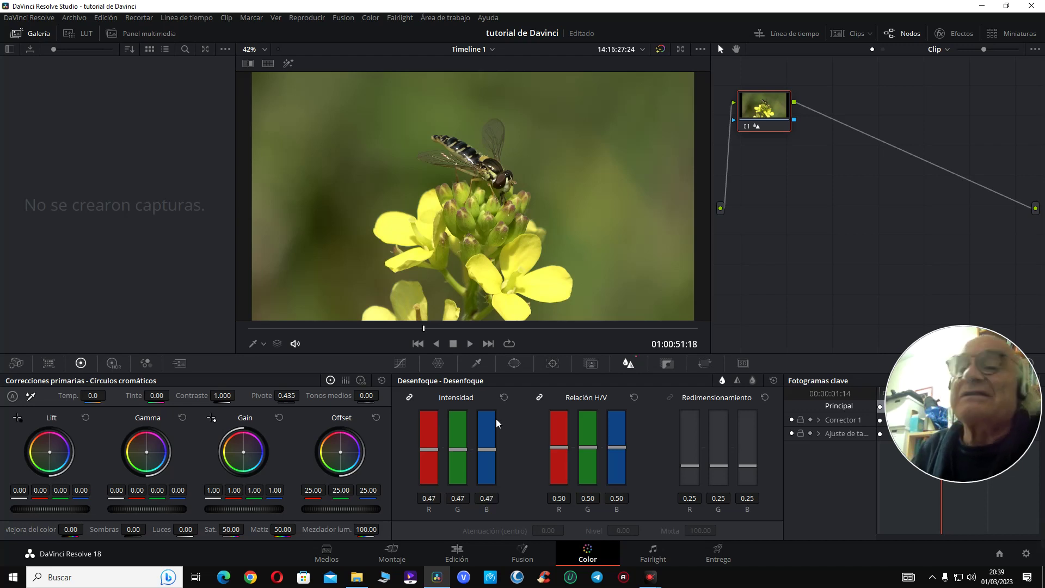
- Try color boost 13.50 and temperature -220 on the yellow flower clip, reset both, and set its contrast to 1.090
click(400, 363)
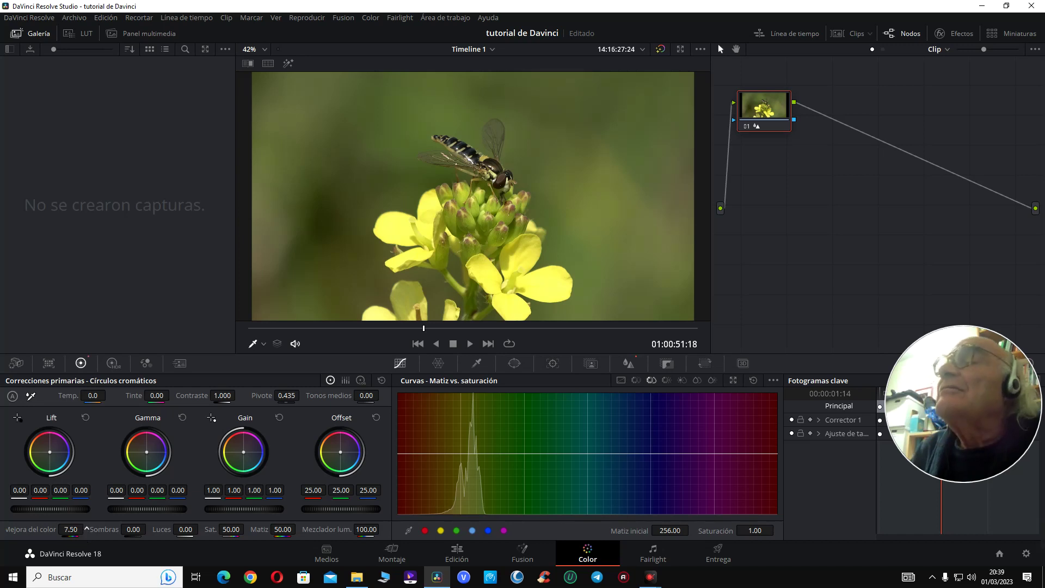
drag(70, 529, 88, 530)
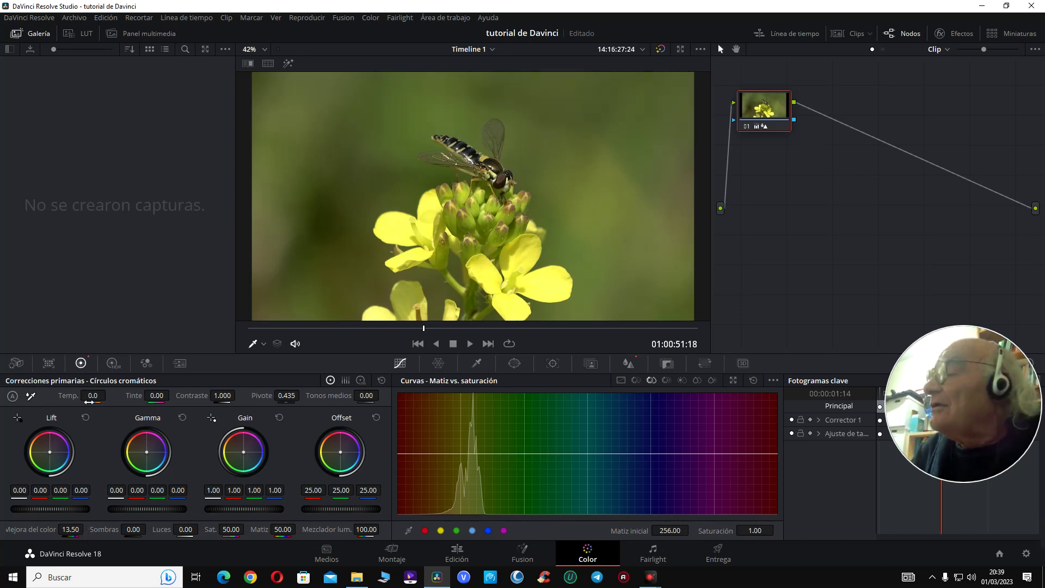
drag(94, 396, 82, 396)
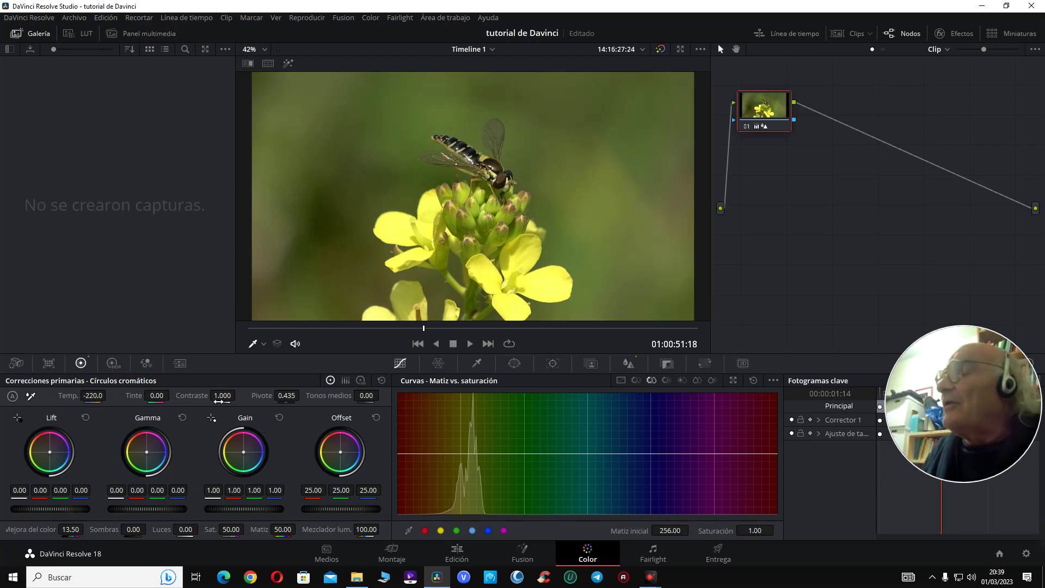
double_click(70, 396)
double_click(47, 532)
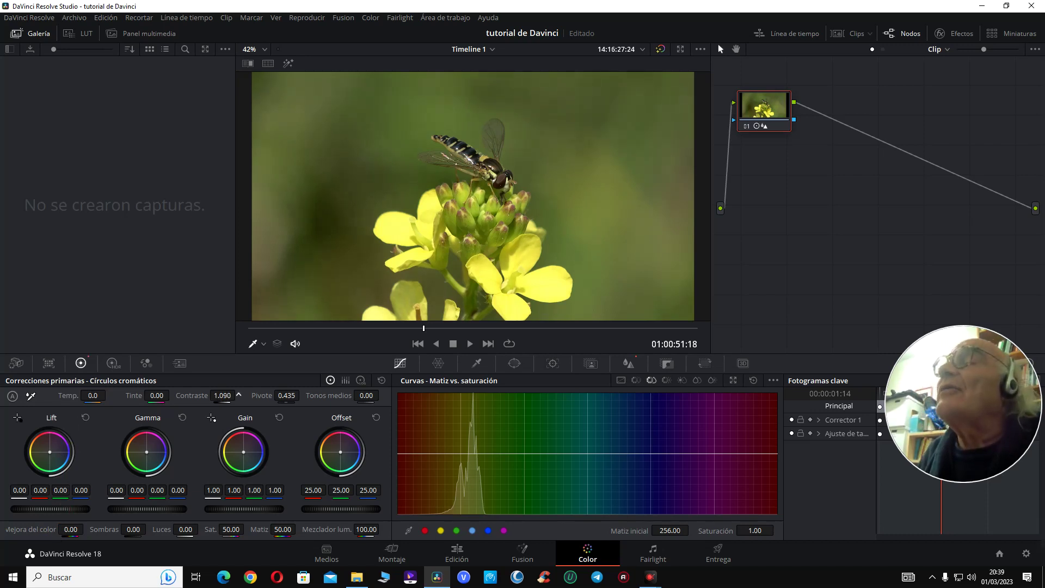
- Set the contrast of the dew-covered grass blade clip to 1.054 and return to the yellow flower clip
click(852, 33)
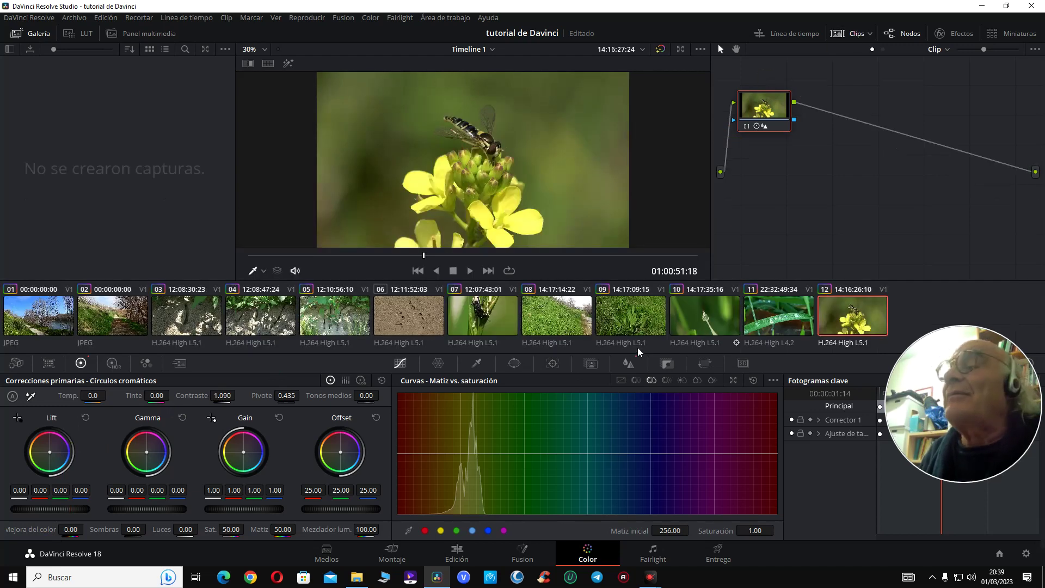
click(750, 322)
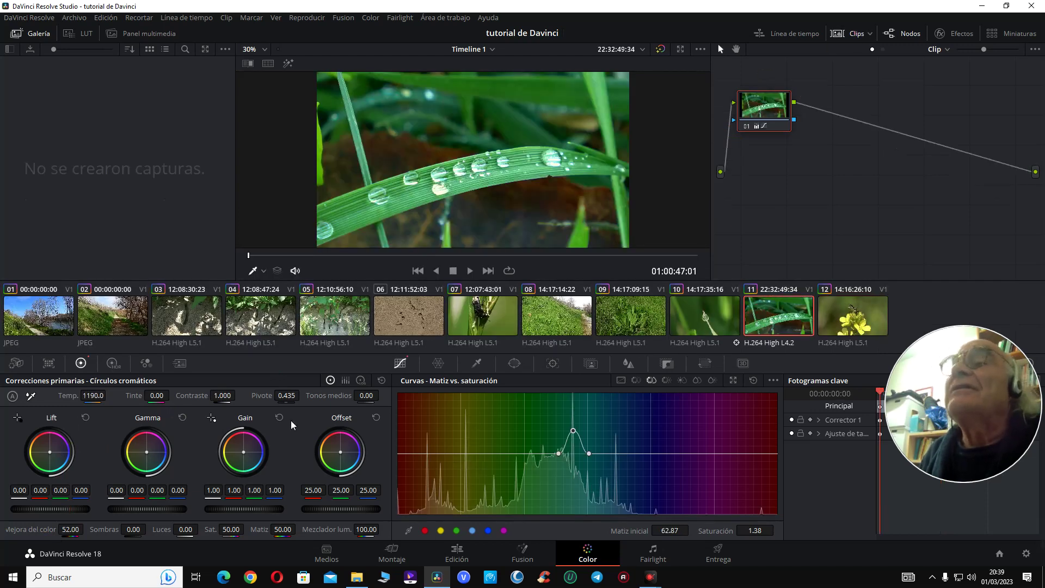
drag(220, 399, 238, 394)
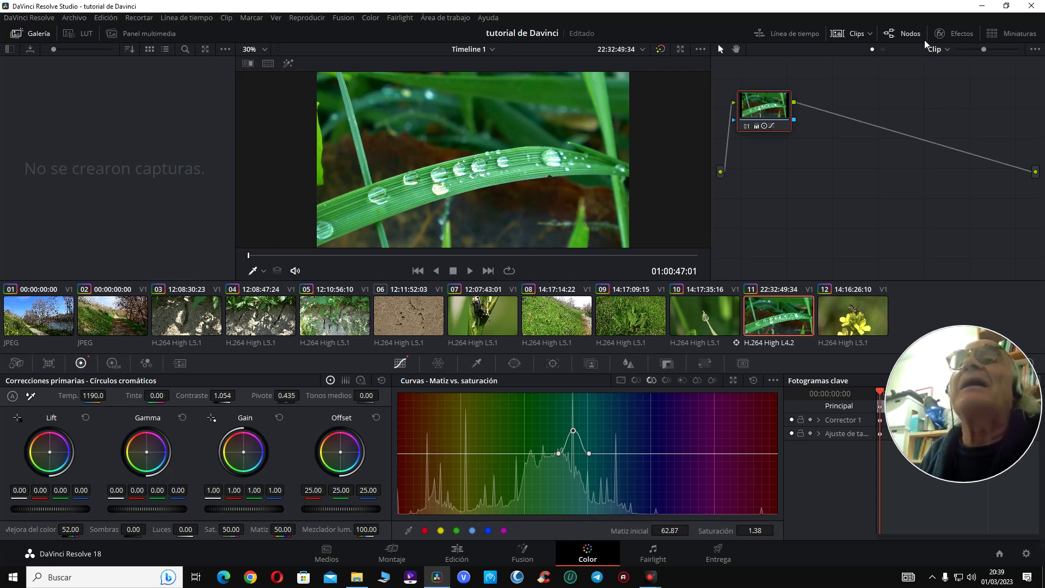
click(849, 327)
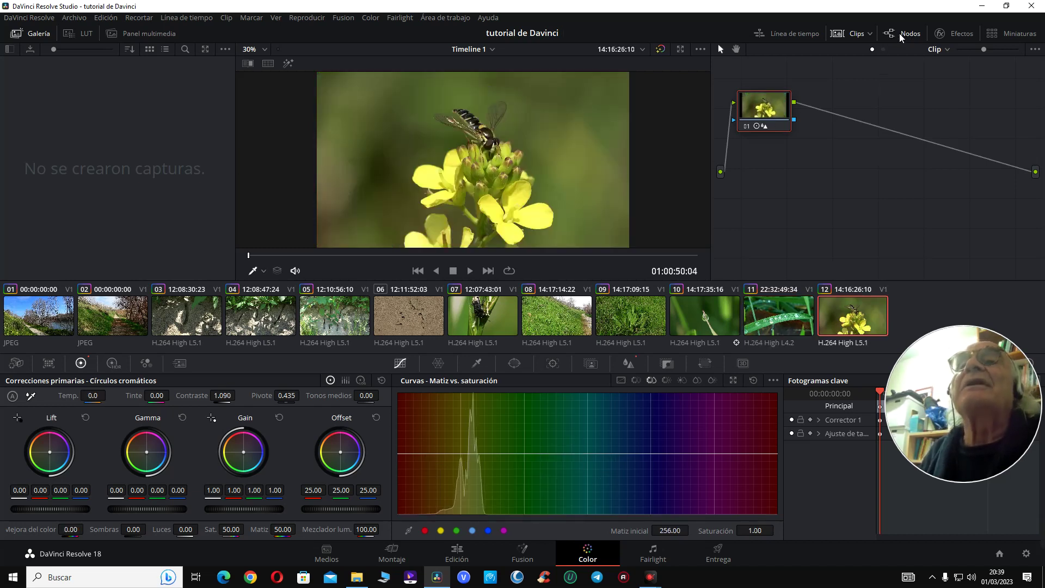
click(861, 34)
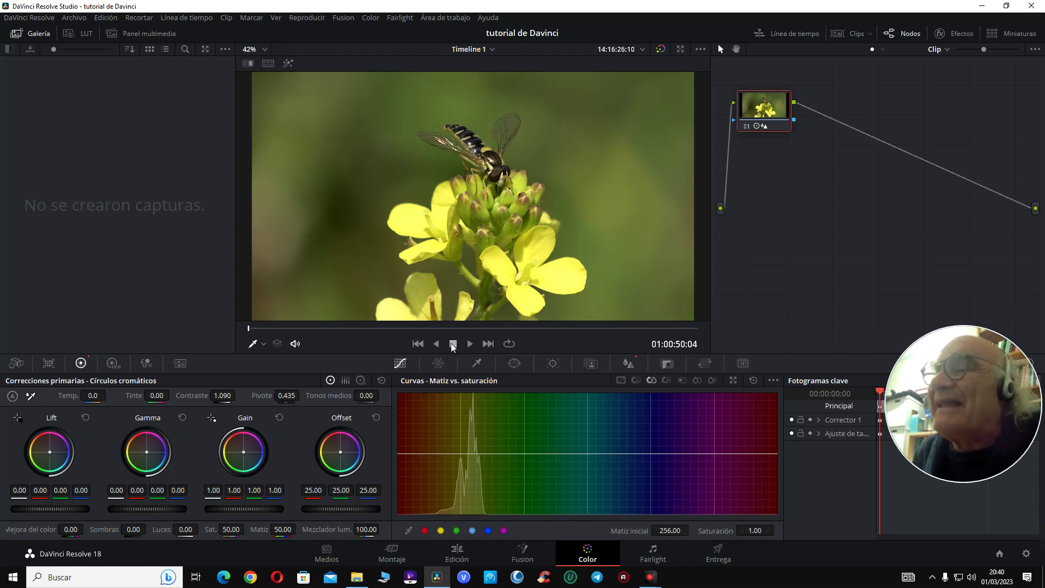
- Darken the flower's yellow petals with the Color Warper's chroma-luma grid 1, setting chroma -0.36 and luma 0.84, and return to the curves
click(439, 363)
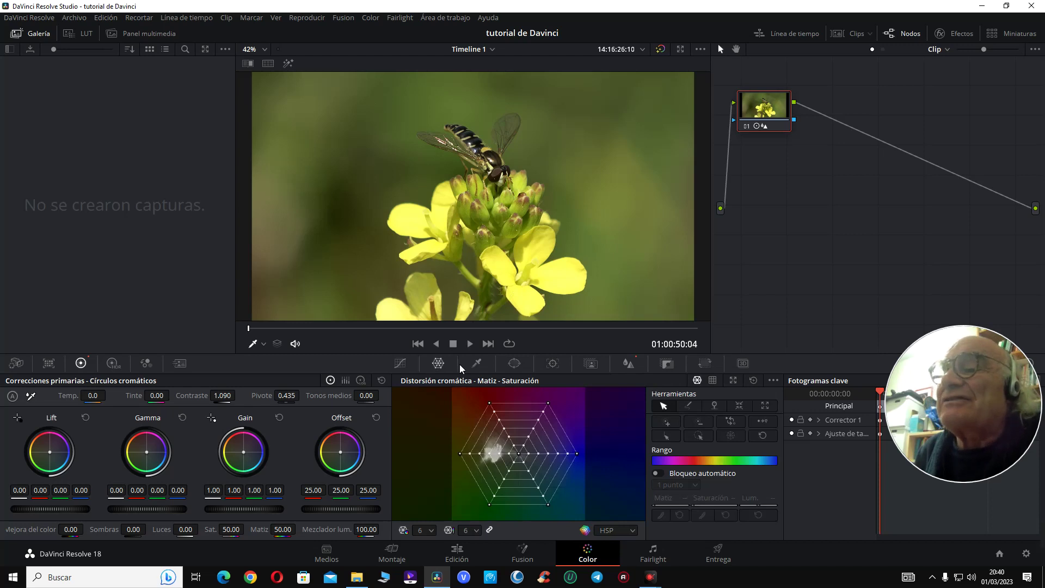
click(712, 380)
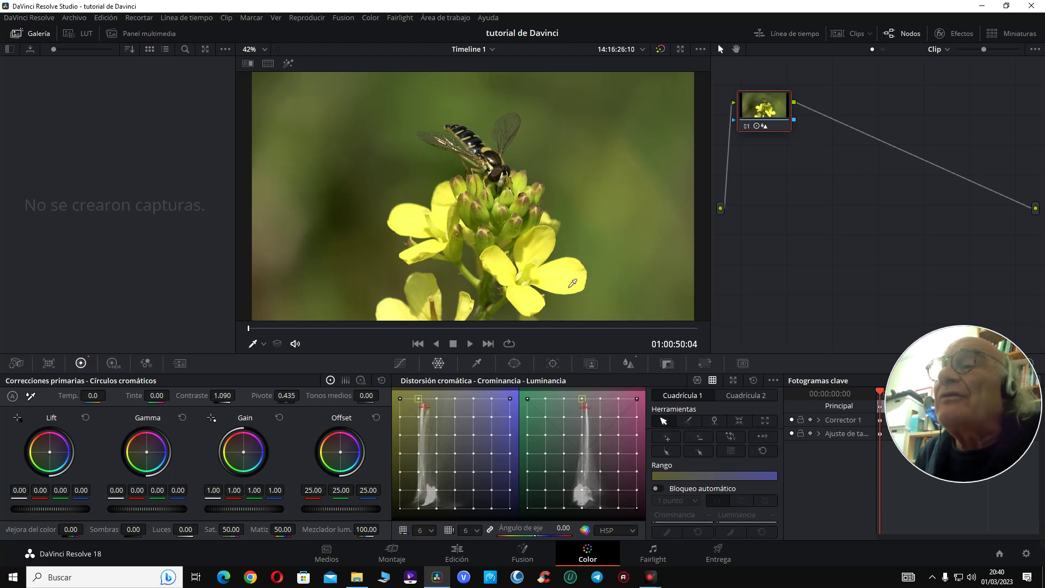
click(572, 282)
drag(571, 283, 570, 300)
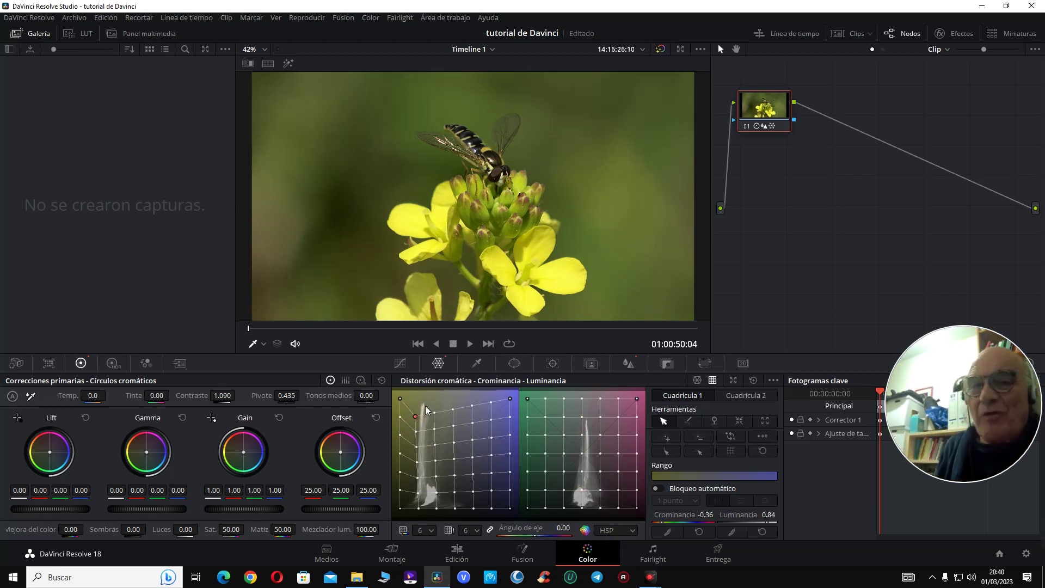
click(696, 380)
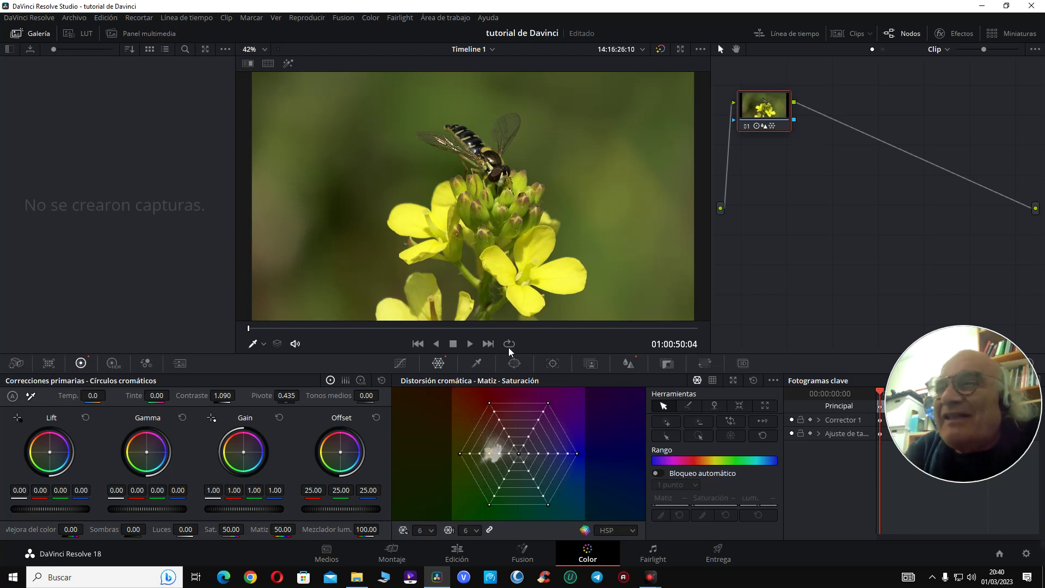
click(402, 363)
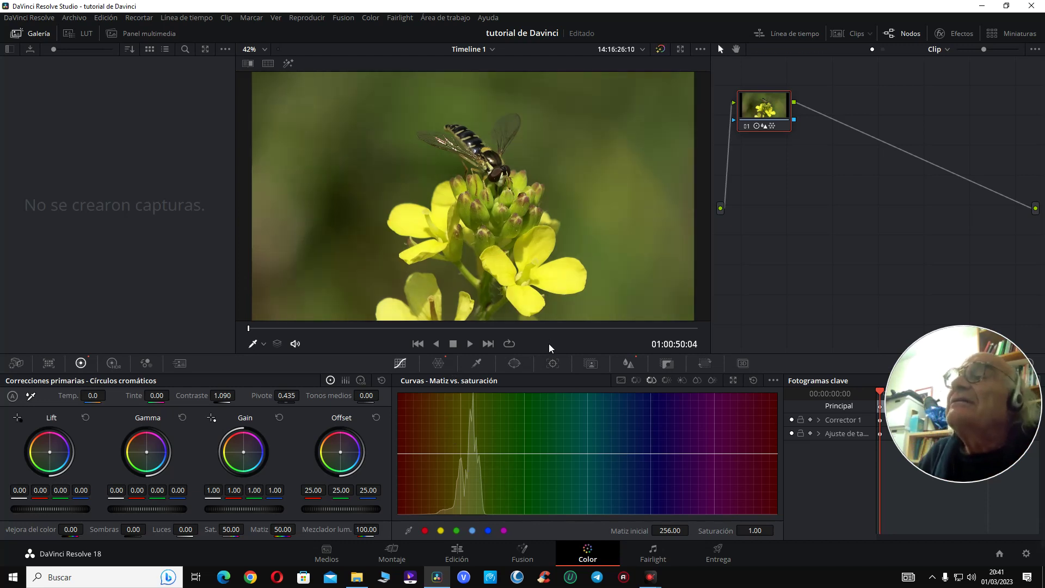
- On the Edit page, play the cut into the flower clip and ripple trim the grass blade clip's end to 01:00:49:12
click(474, 557)
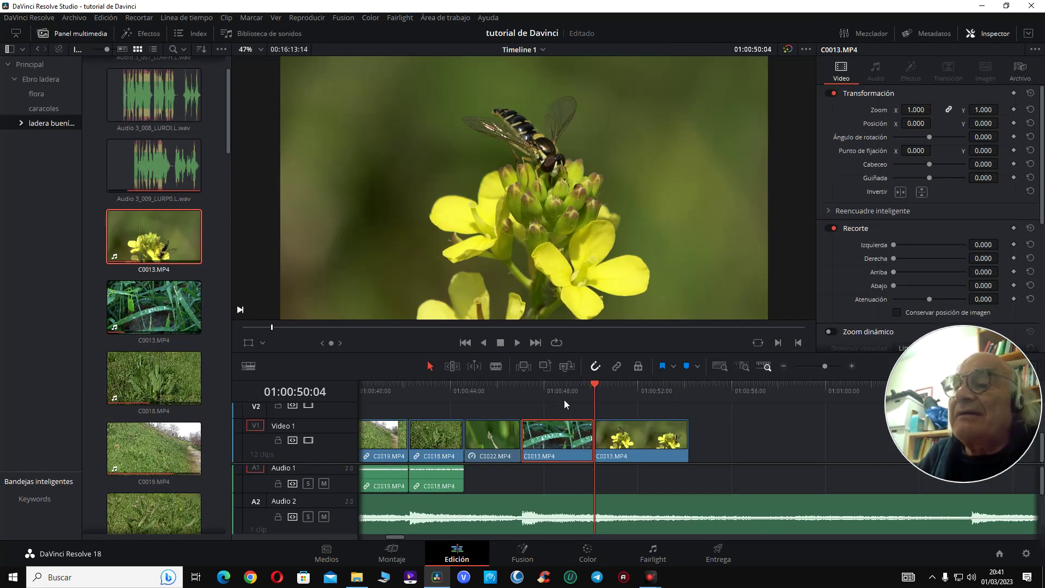
click(576, 383)
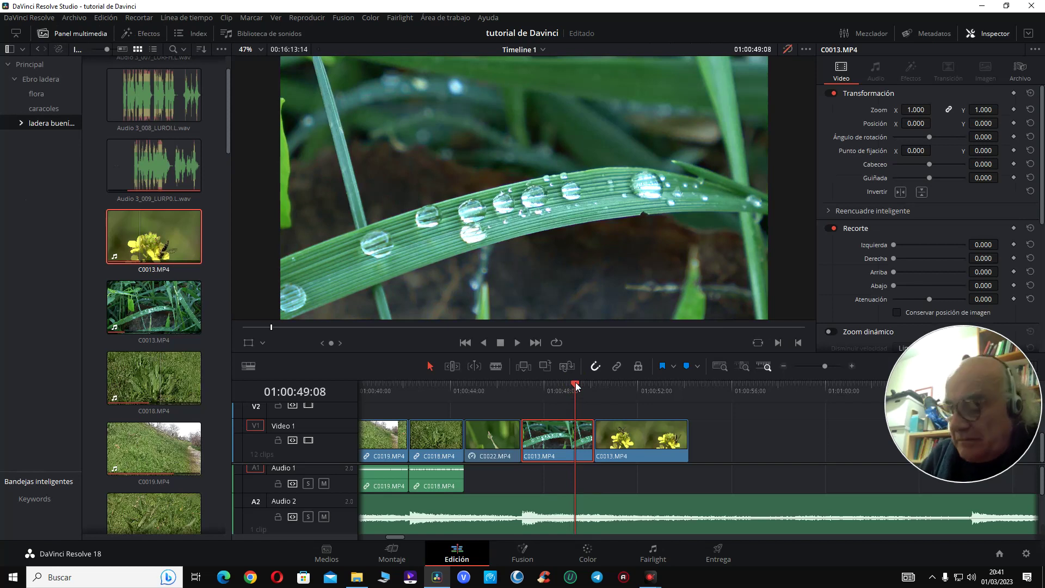
key(space)
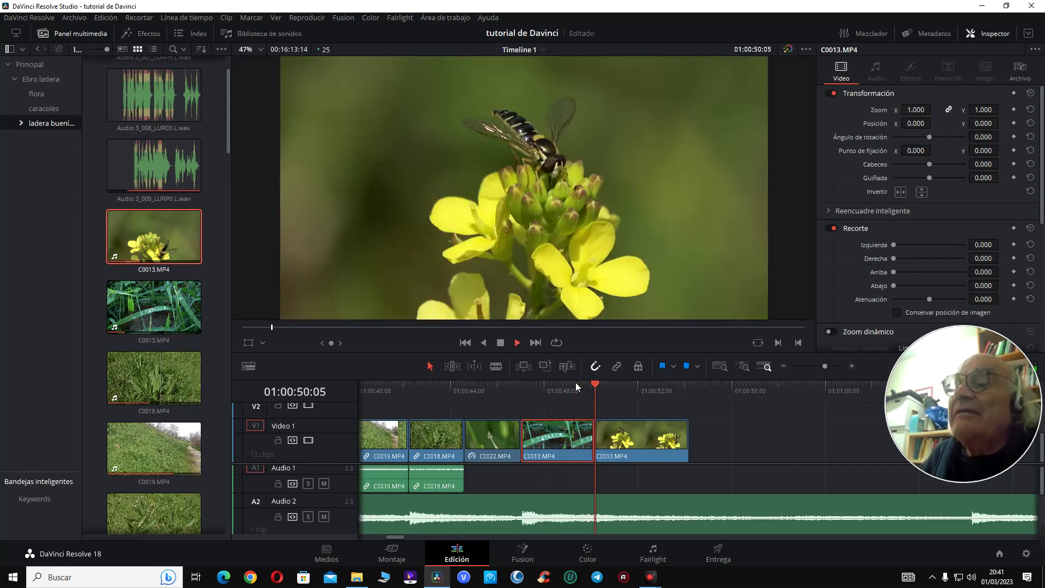
click(519, 389)
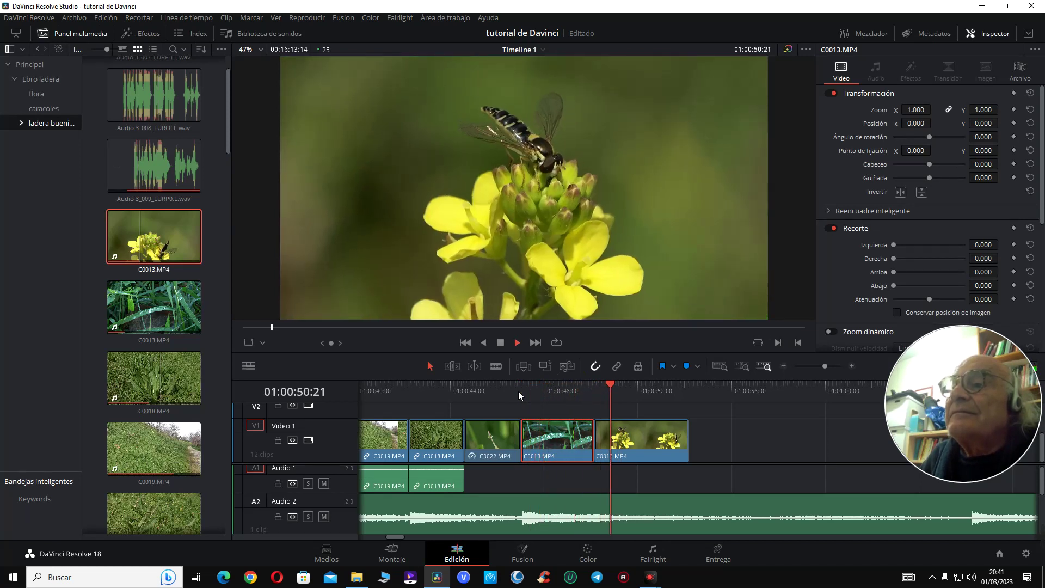
click(501, 390)
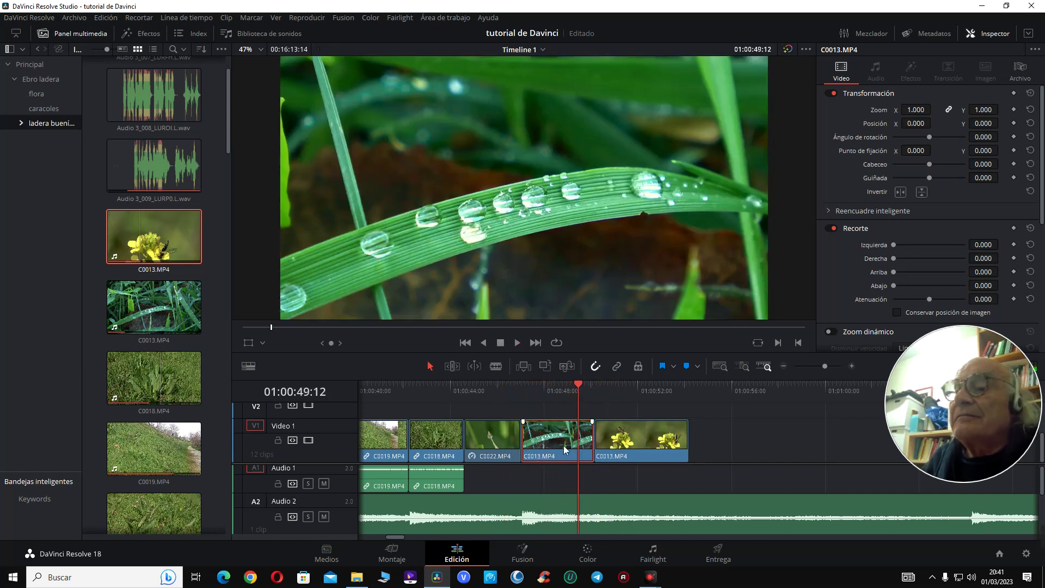
key(ctrl+shift+bracketright)
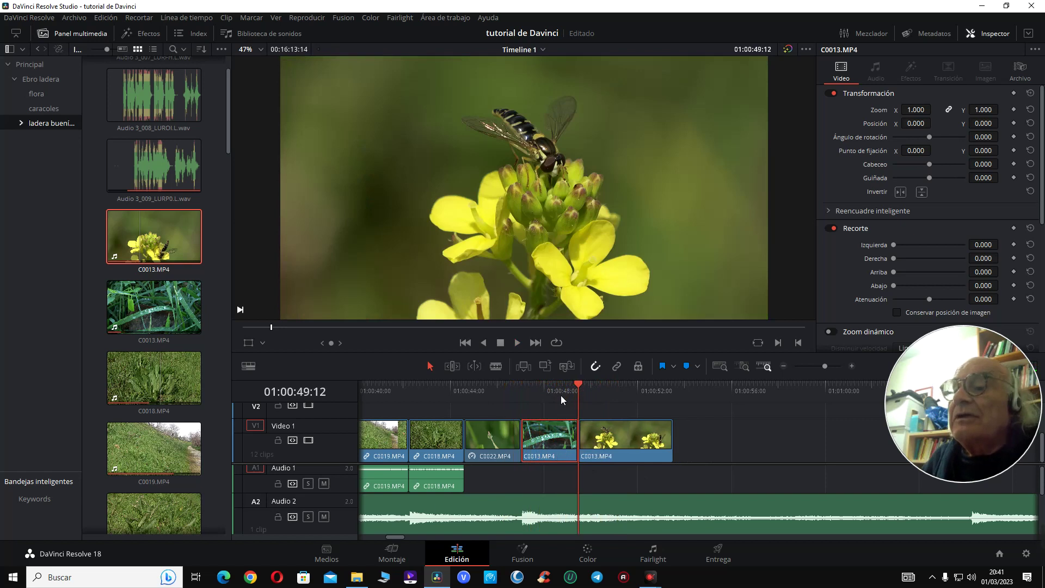
- Play the timeline to 01:00:49:15 and record a voice-over on Audio 3 from there to 01:00:54:20 on the Fairlight page
click(450, 390)
key(space)
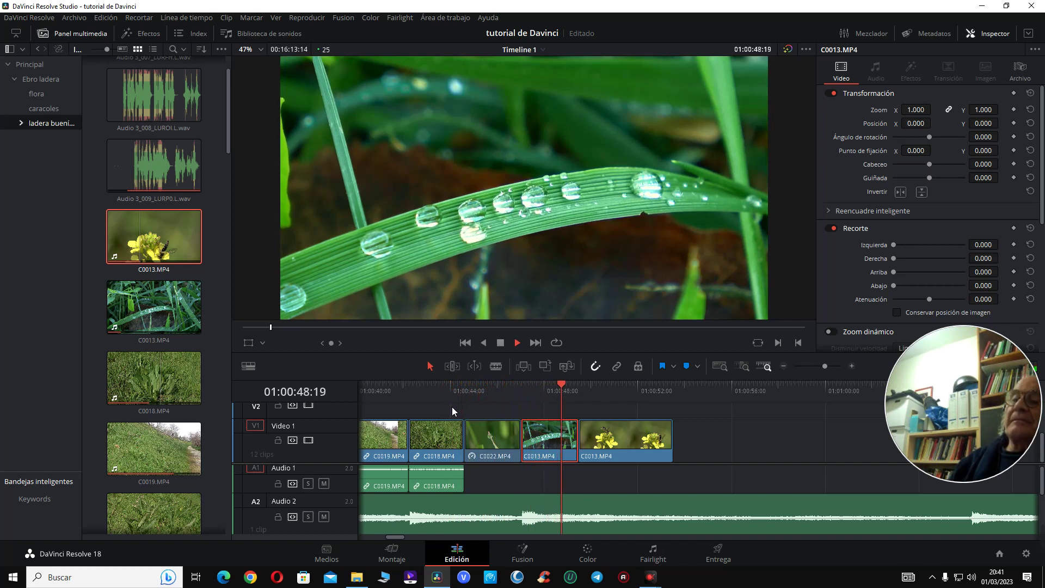
key(space)
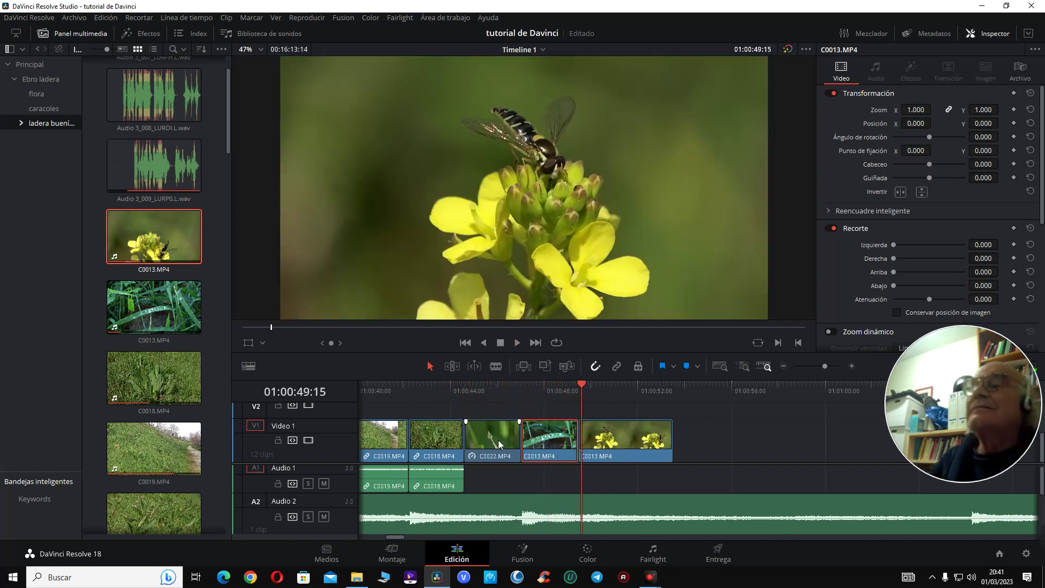
click(587, 553)
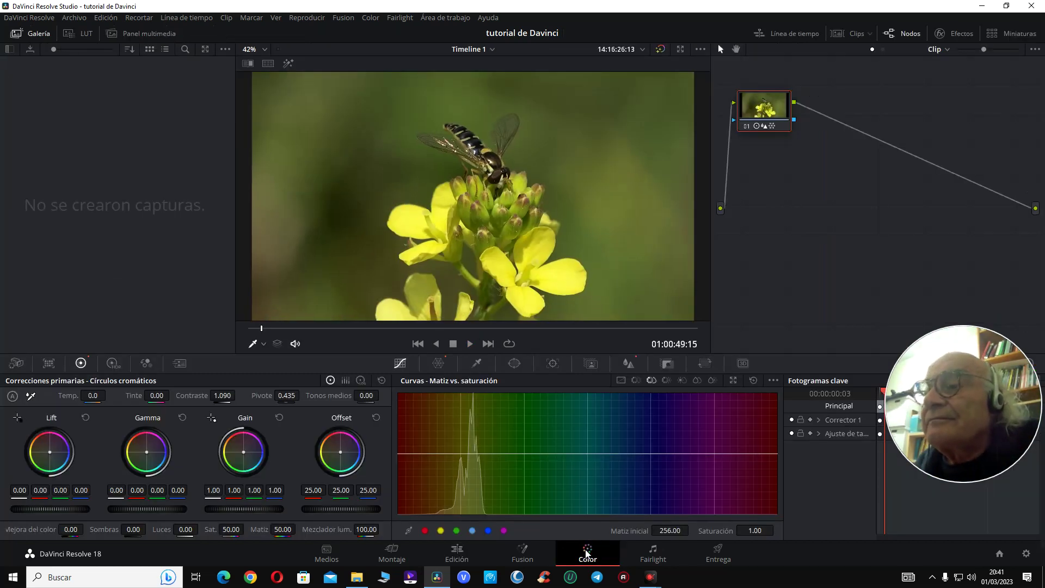
click(655, 556)
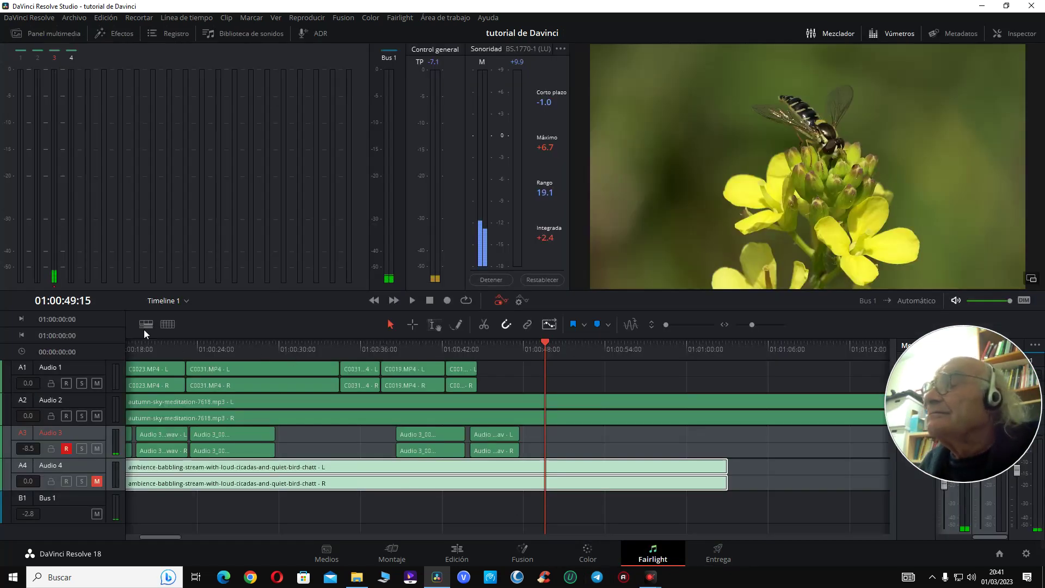
click(446, 300)
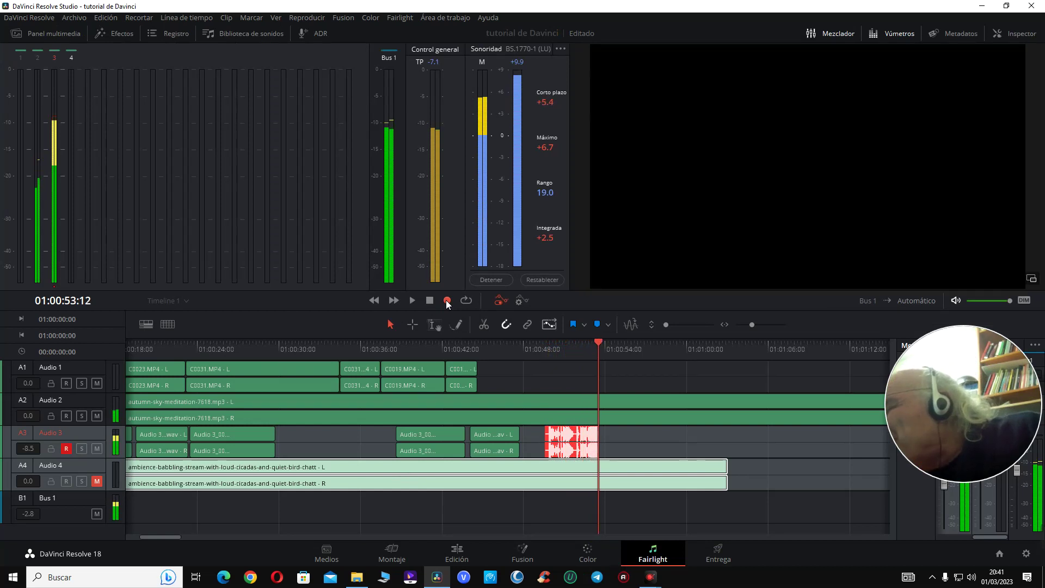
click(447, 301)
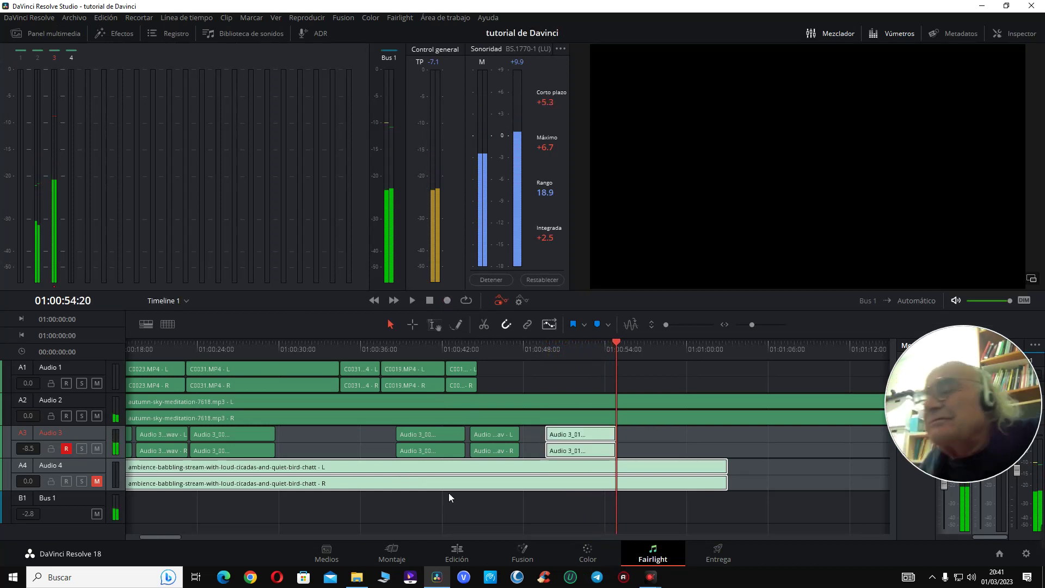
- On the Edit page, play back the new narration over the yellow flower clip and examine its extent on the Audio 3 track
click(457, 552)
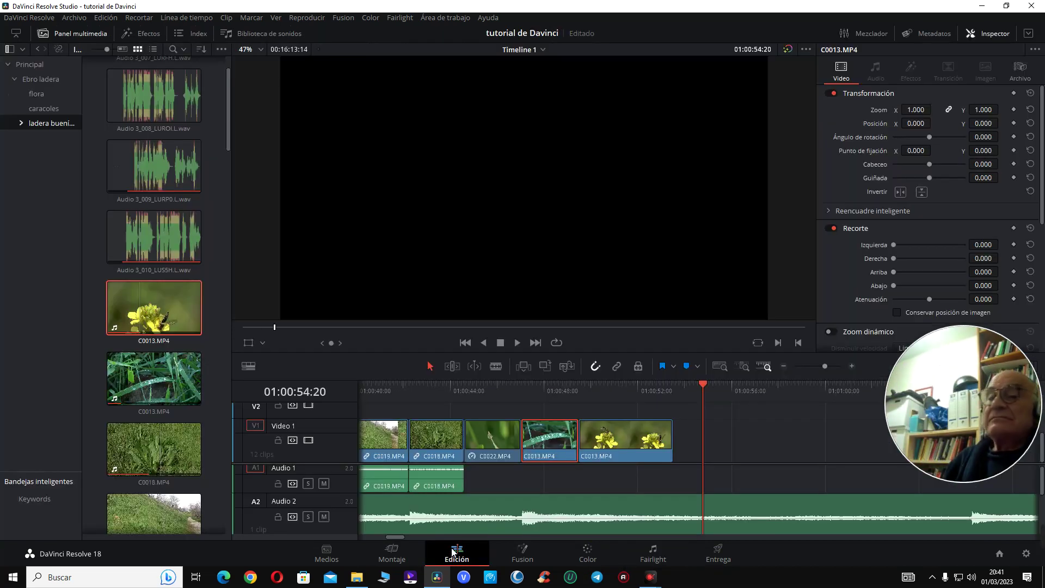
click(555, 393)
key(space)
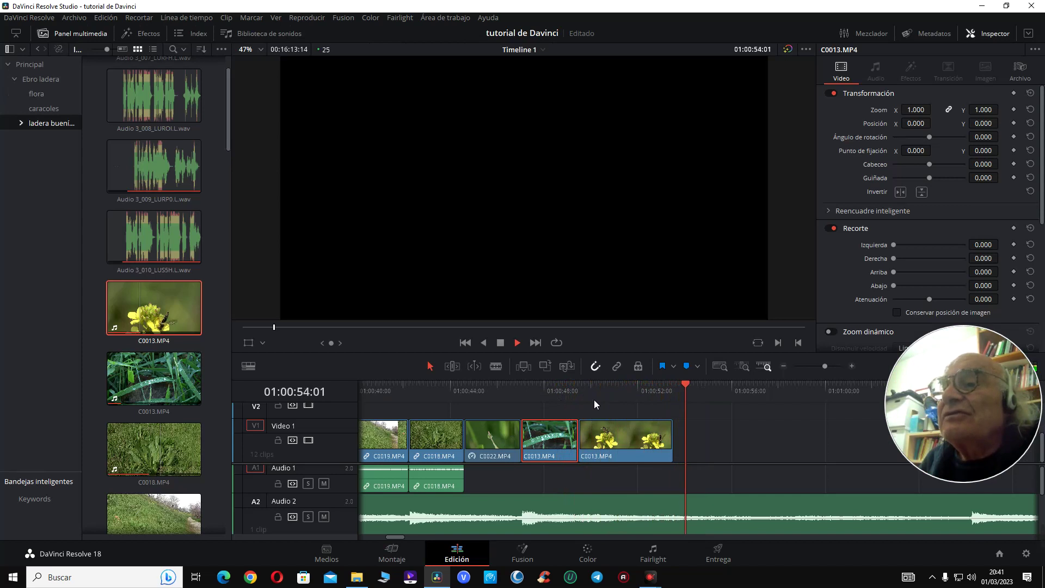
click(581, 387)
key(space)
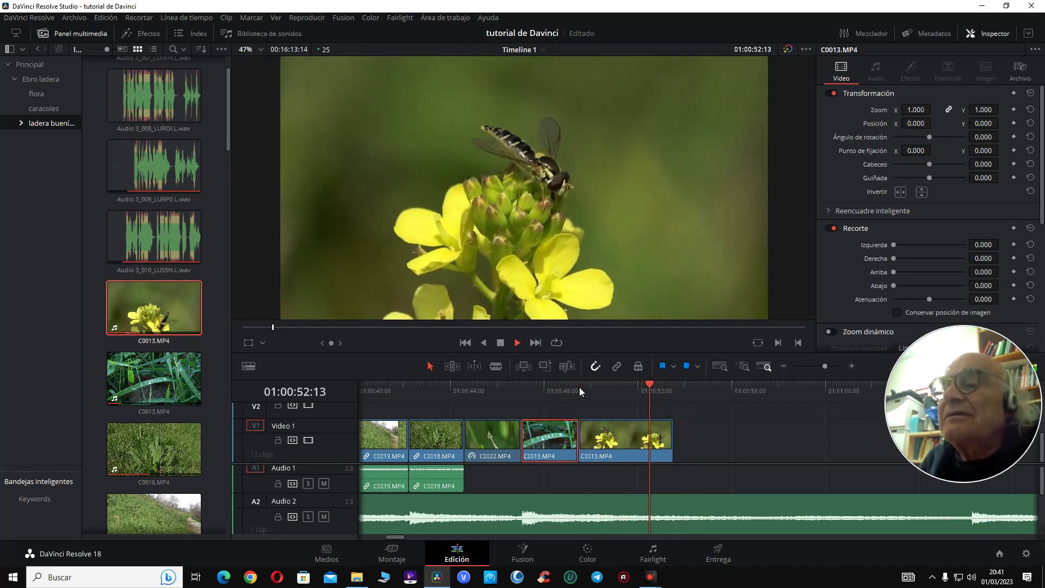
key(space)
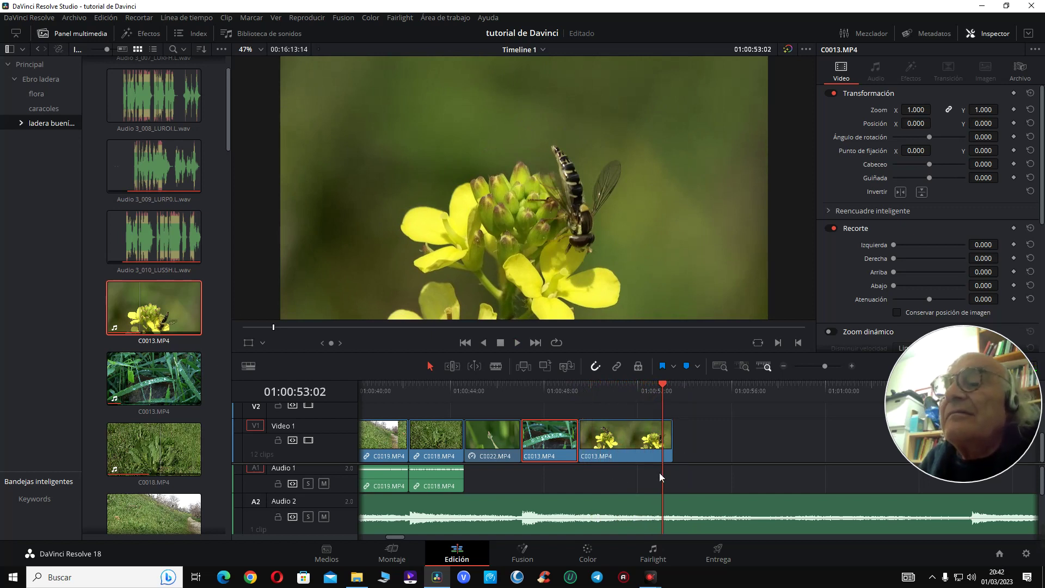
scroll(694, 452, down, 2)
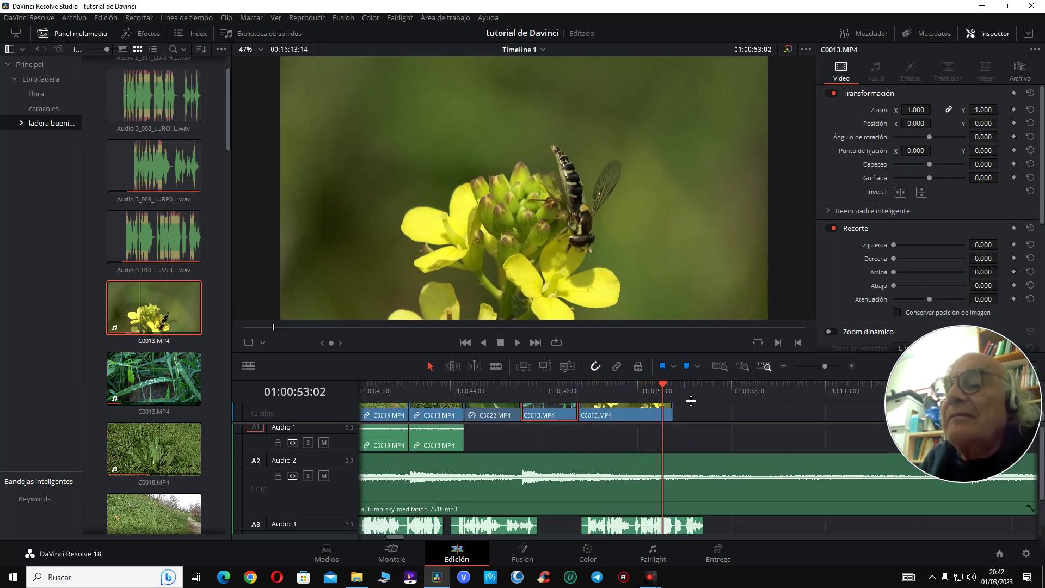
mouse_move(697, 531)
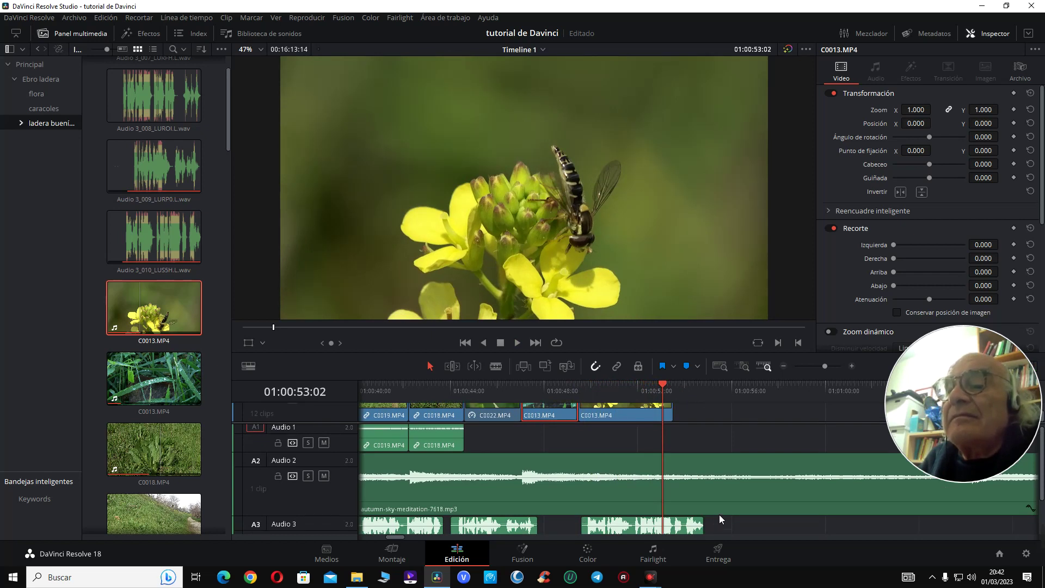
scroll(855, 488, down, 2)
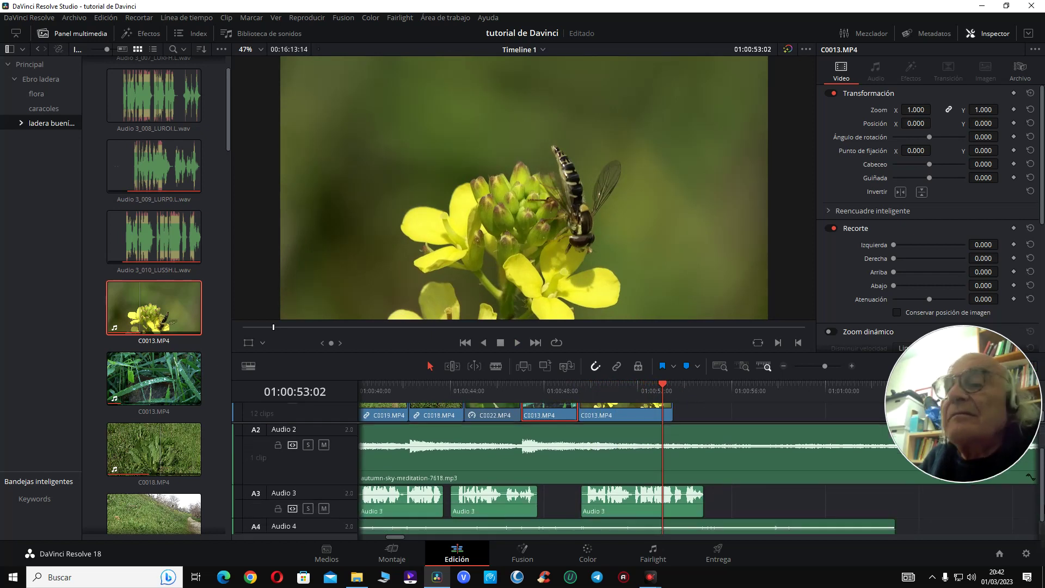
click(761, 488)
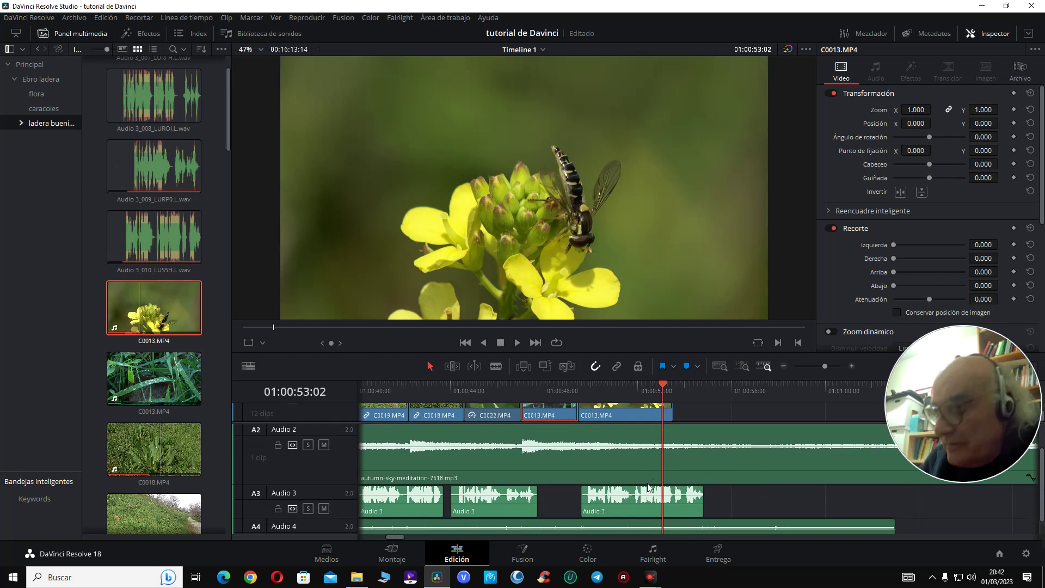
- Replay the end of the yellow flower clip up close and trim its end back to 01:00:52:24
scroll(647, 487, up, 4)
click(640, 386)
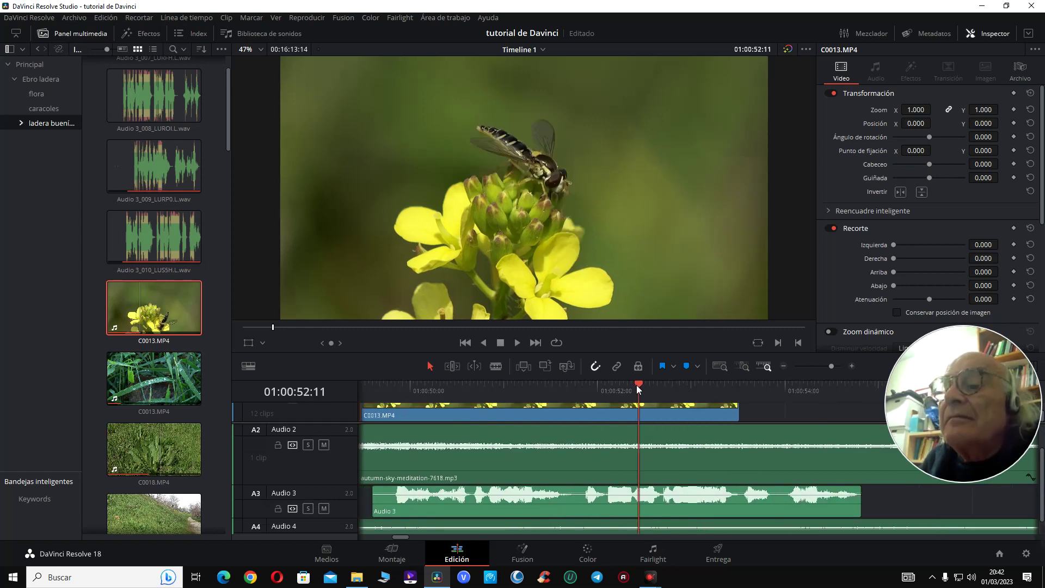
key(space)
key(space)
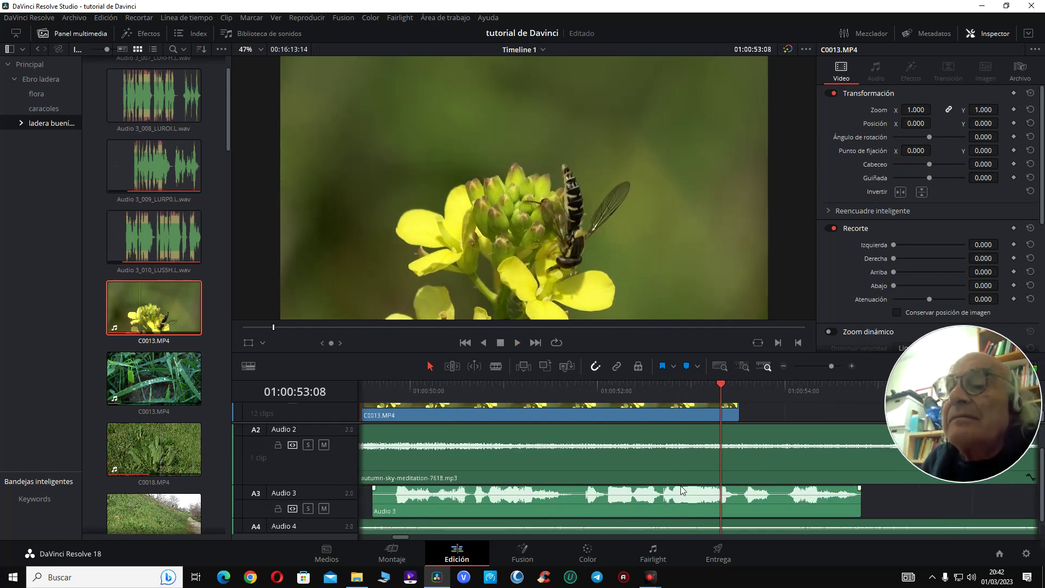
click(684, 384)
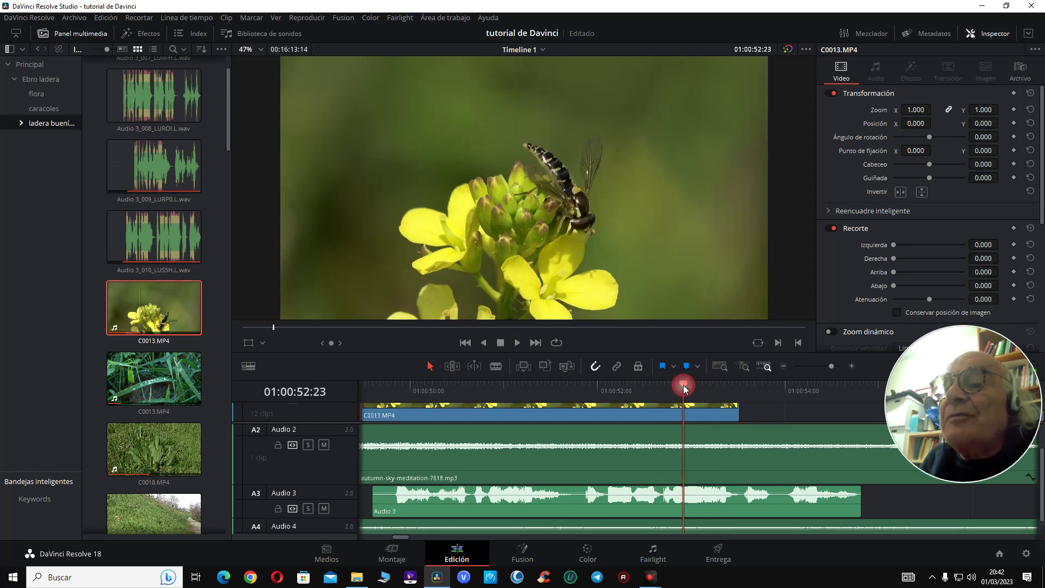
key(Right)
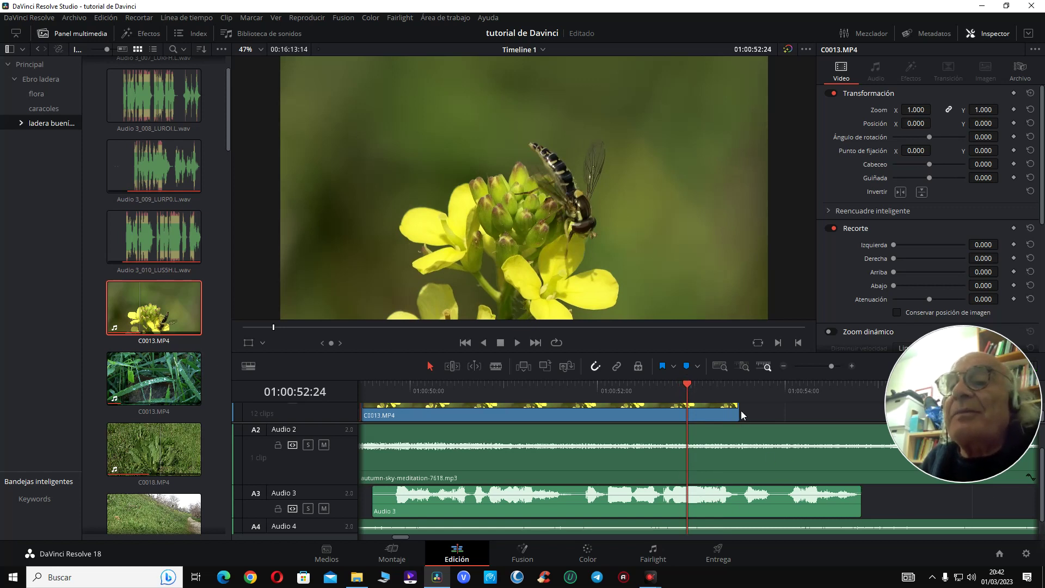
drag(738, 415, 687, 415)
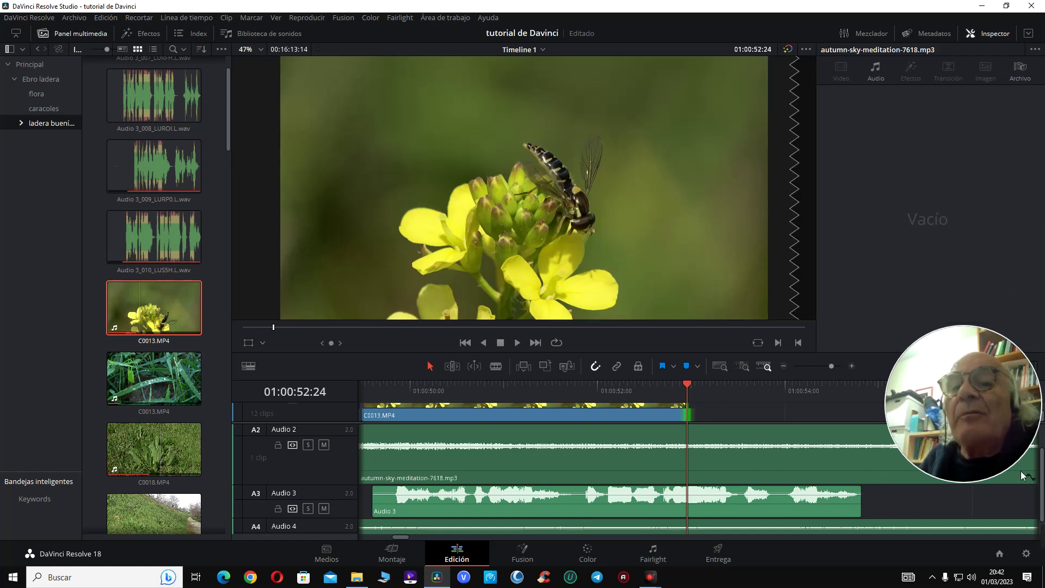
- Enlarge the video section of the timeline and bring Video 1 and the Audio 3 narration into view together
scroll(1041, 451, up, 1)
scroll(1040, 451, up, 1)
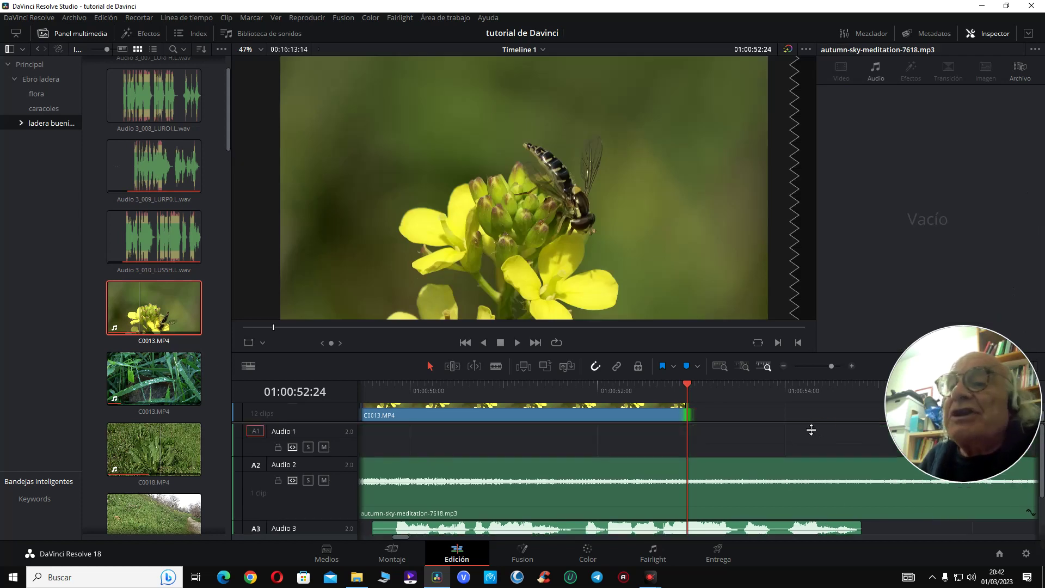
drag(806, 425, 805, 448)
scroll(804, 448, down, 1)
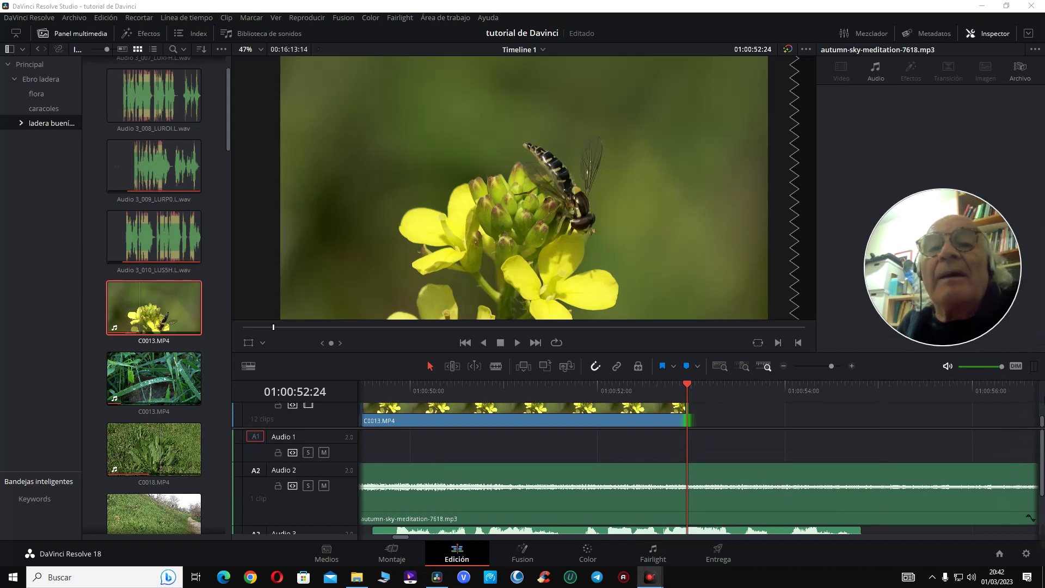
scroll(1042, 419, up, 1)
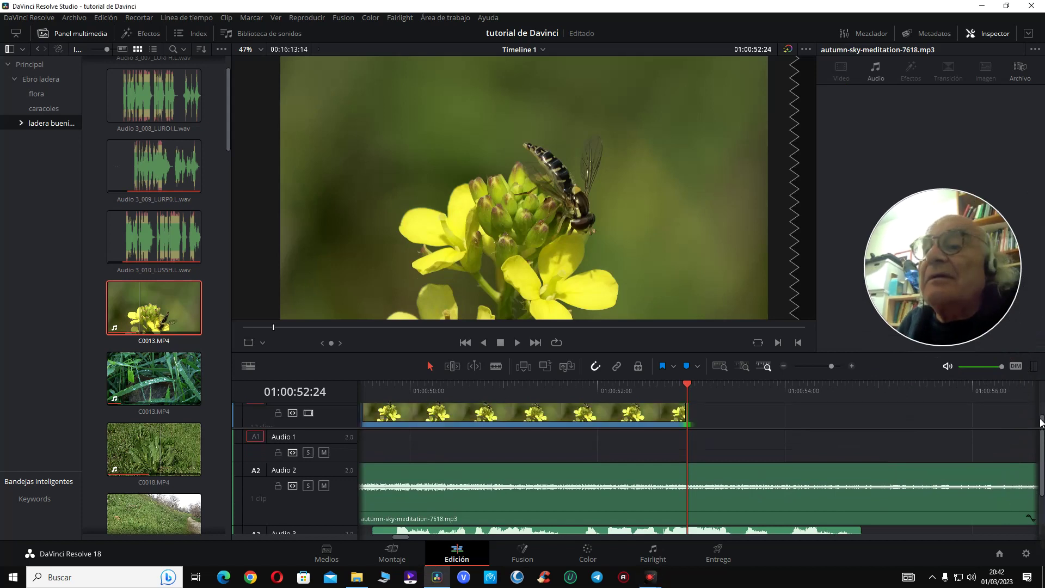
scroll(730, 434, up, 3)
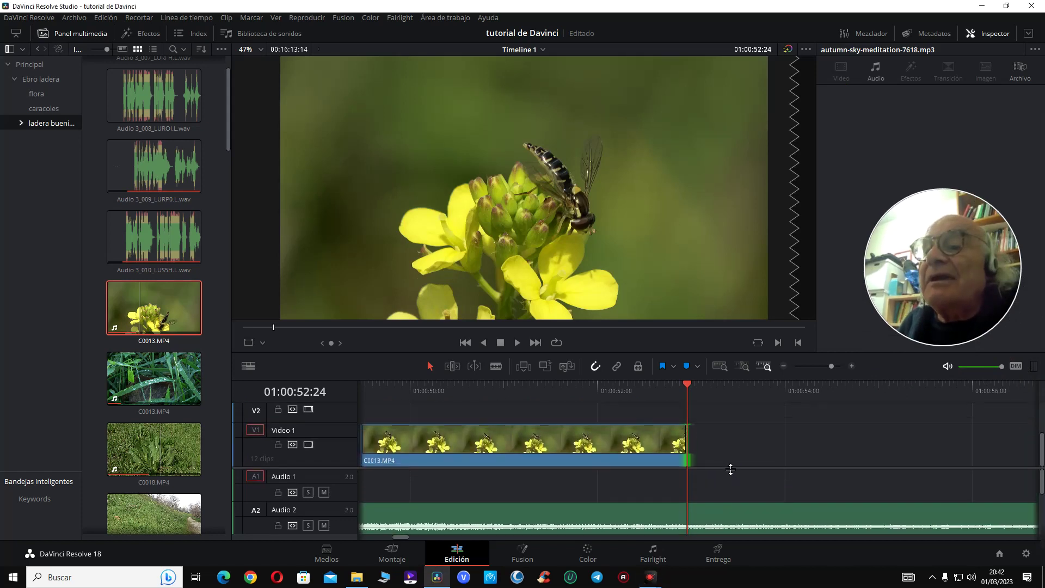
mouse_move(1041, 486)
mouse_down()
mouse_move(1041, 514)
mouse_move(1041, 501)
mouse_up()
- Replay the end of the yellow flower clip twice to check it against the narration on Audio 3
click(620, 390)
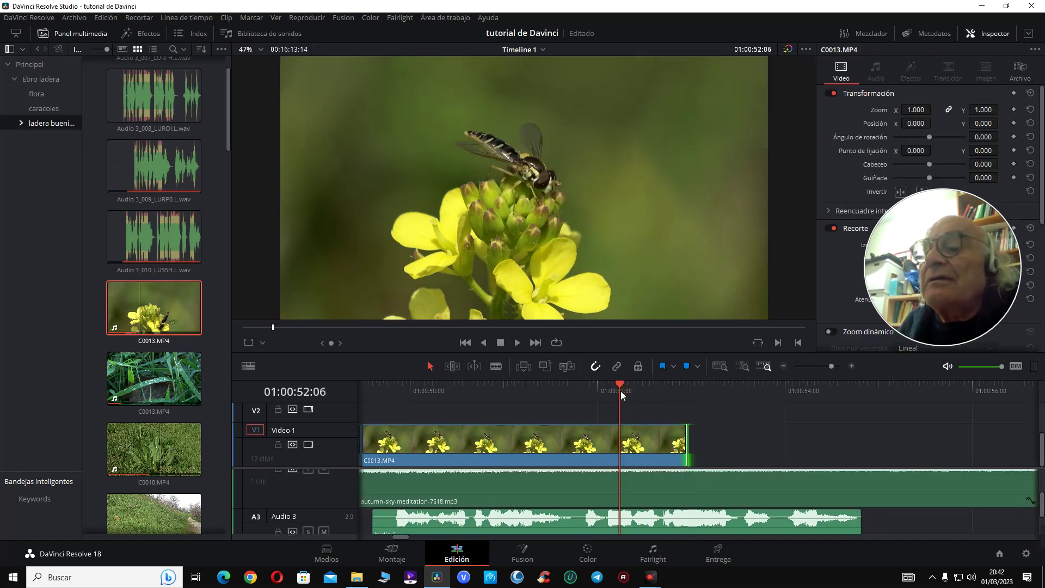
key(space)
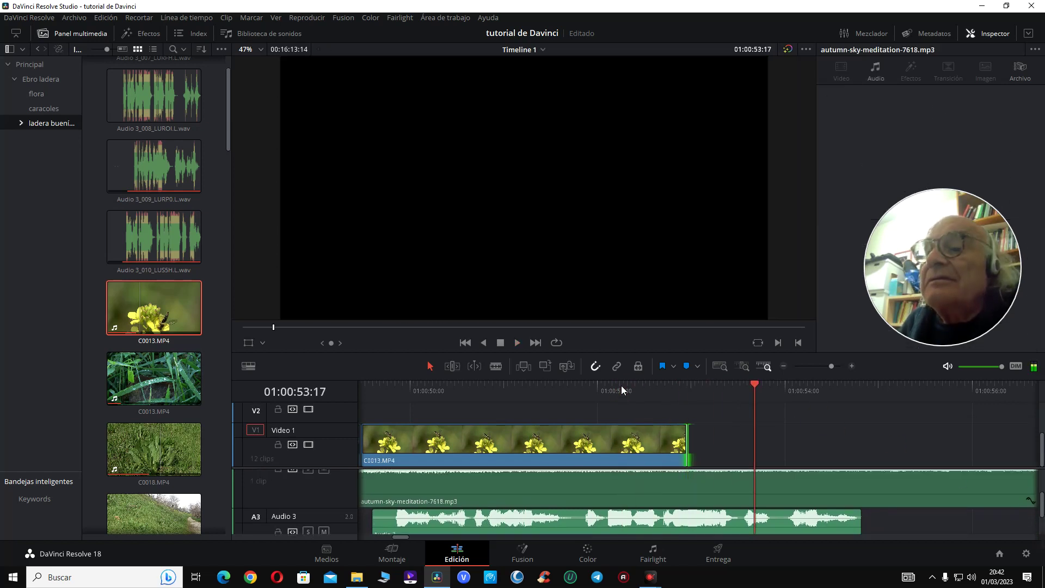
key(space)
click(639, 390)
key(space)
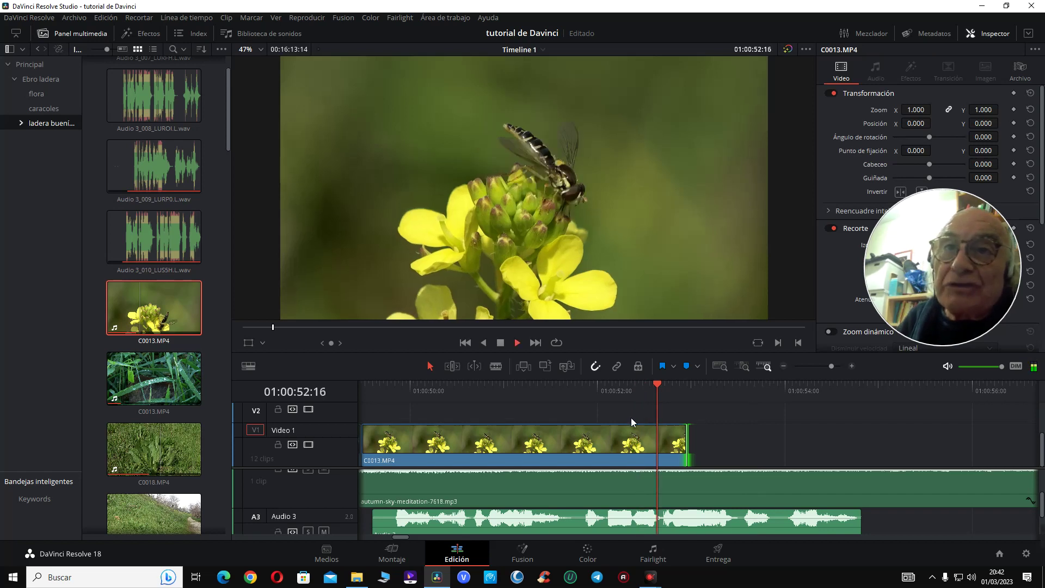
- Park the playhead on the yellow flower clip at 01:00:50:17 and stabilize it on the Color page using Perspective mode
scroll(607, 417, down, 2)
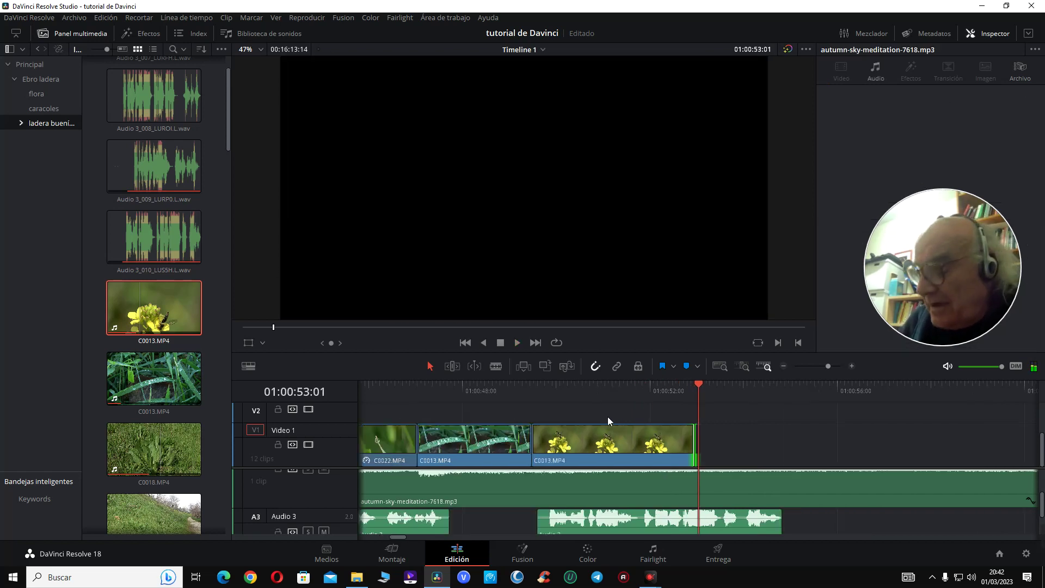
click(661, 393)
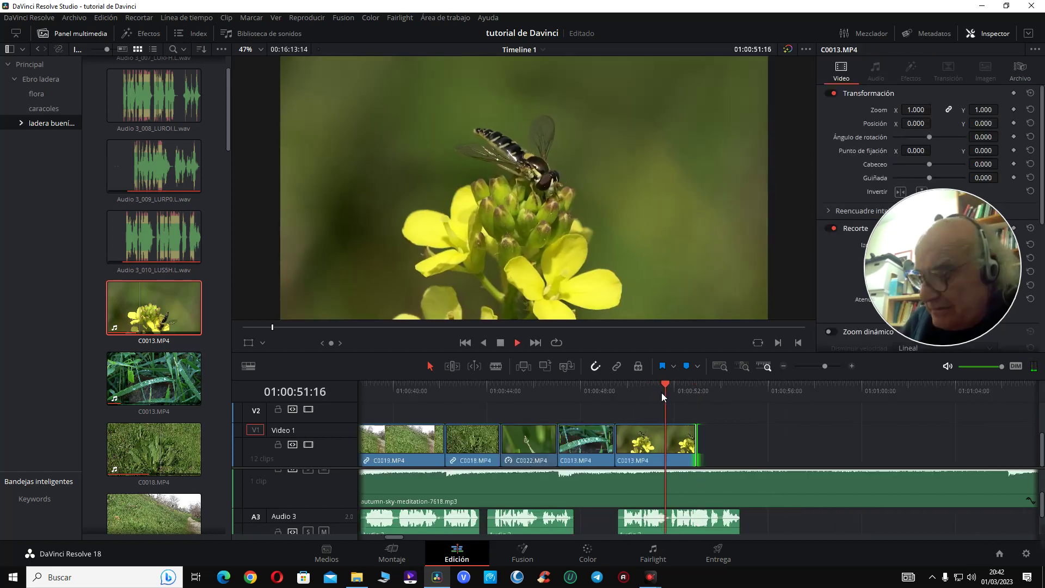
click(643, 390)
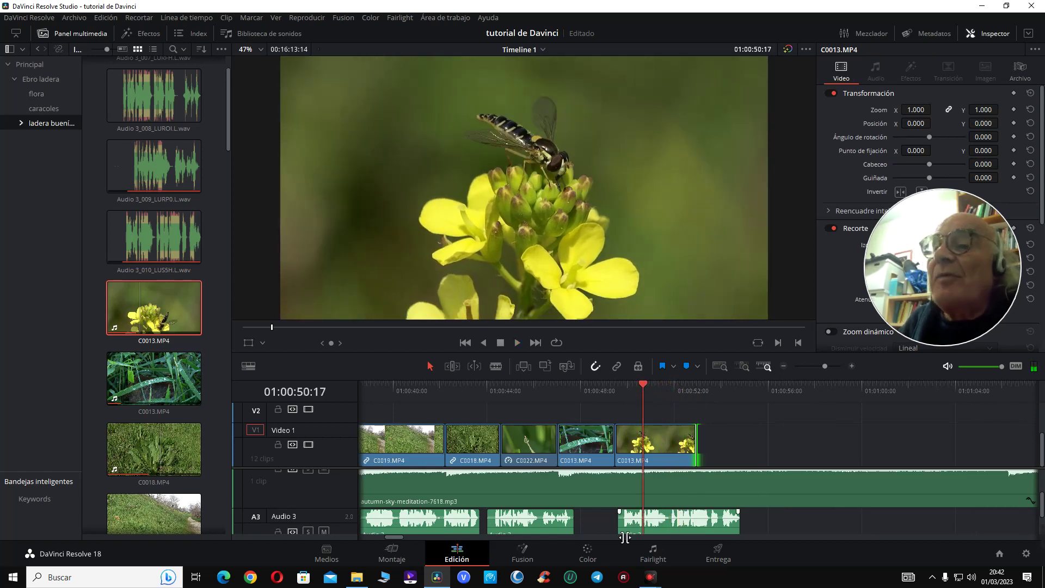
click(594, 554)
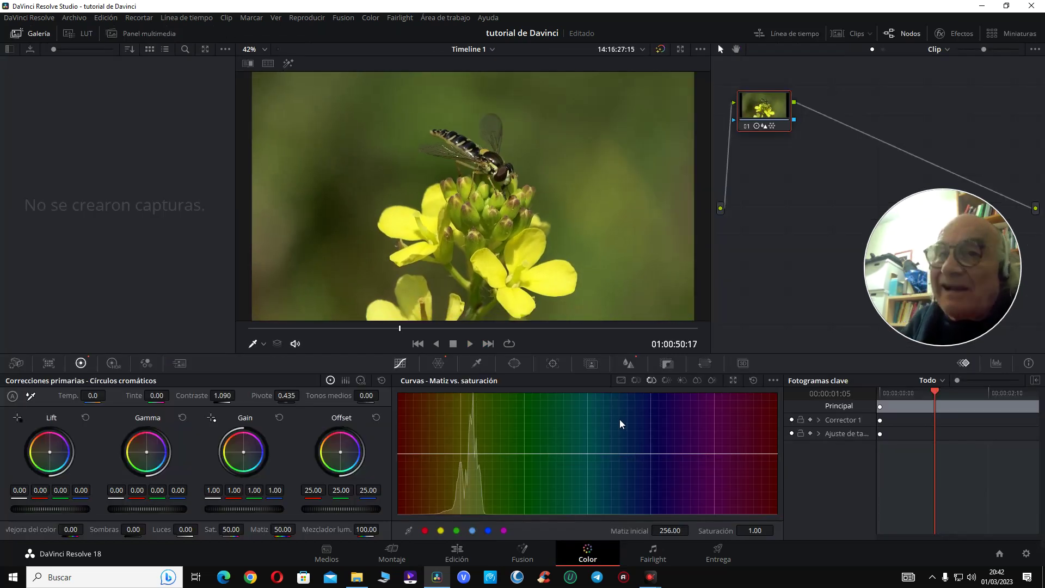
click(555, 363)
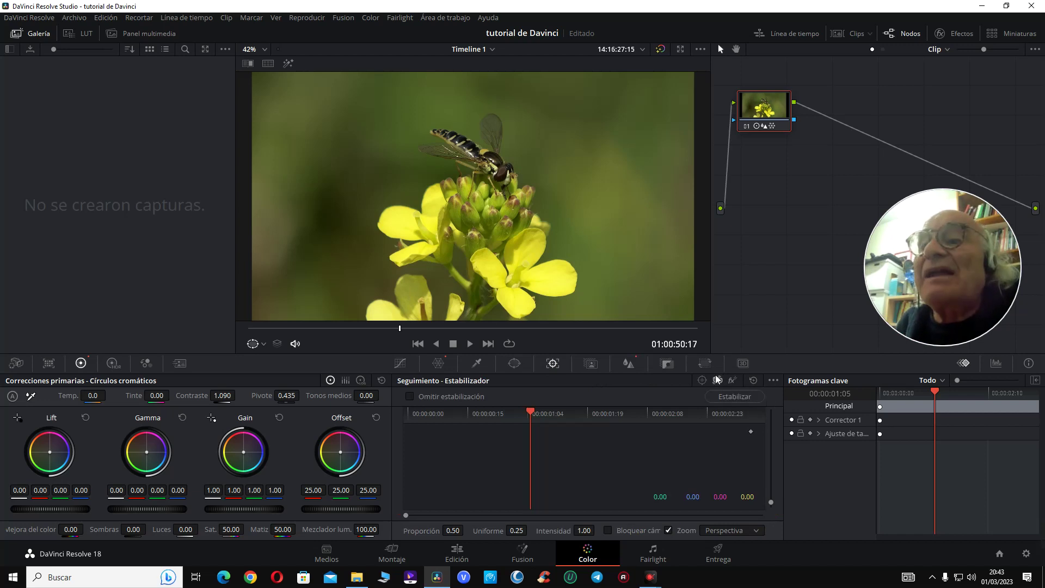
click(715, 399)
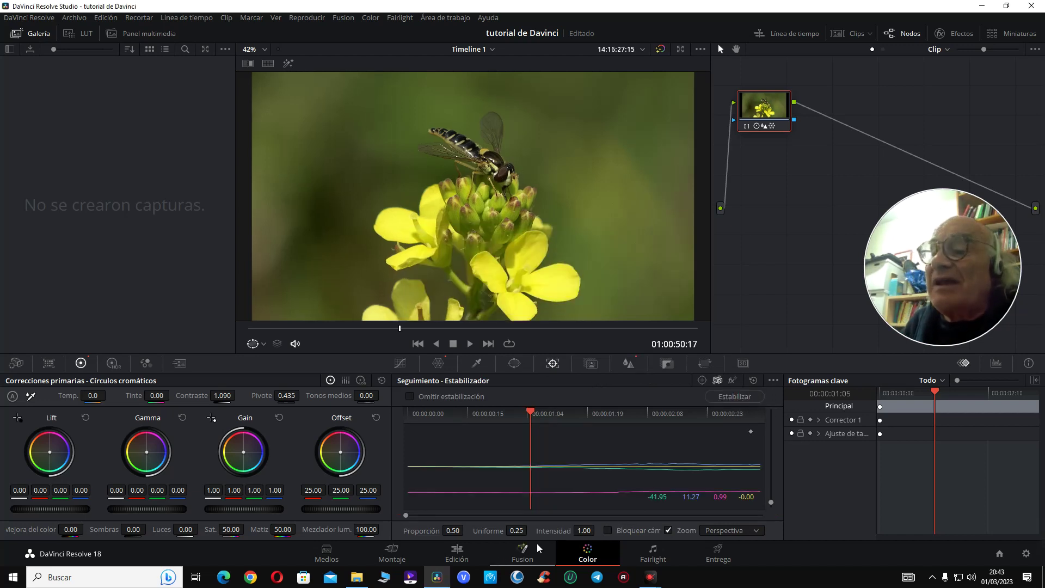
- On the Edit page, play the timeline from 01:00:48:17 through the end of the stabilized flower clip
click(462, 555)
click(596, 385)
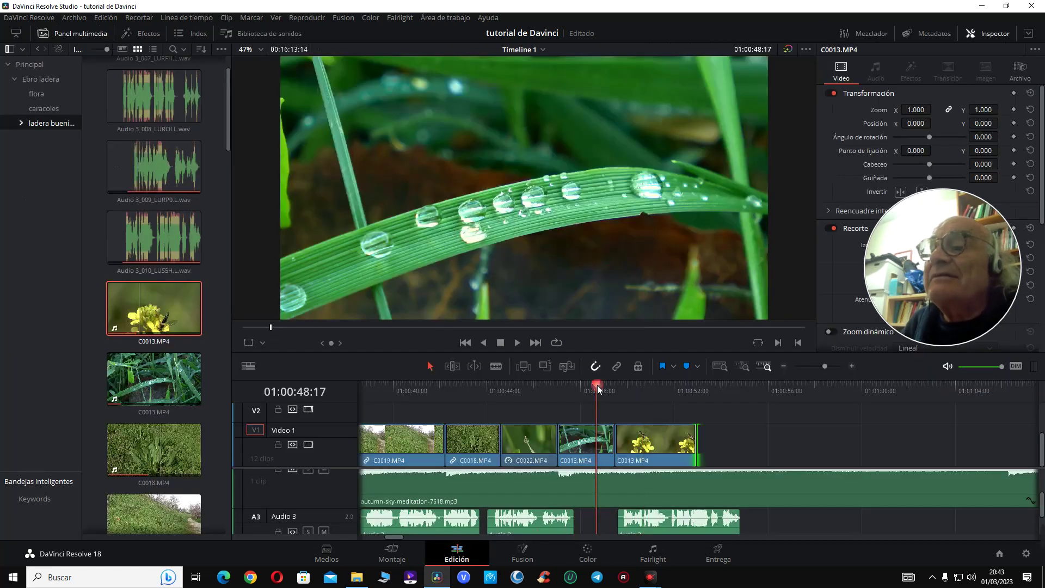
key(space)
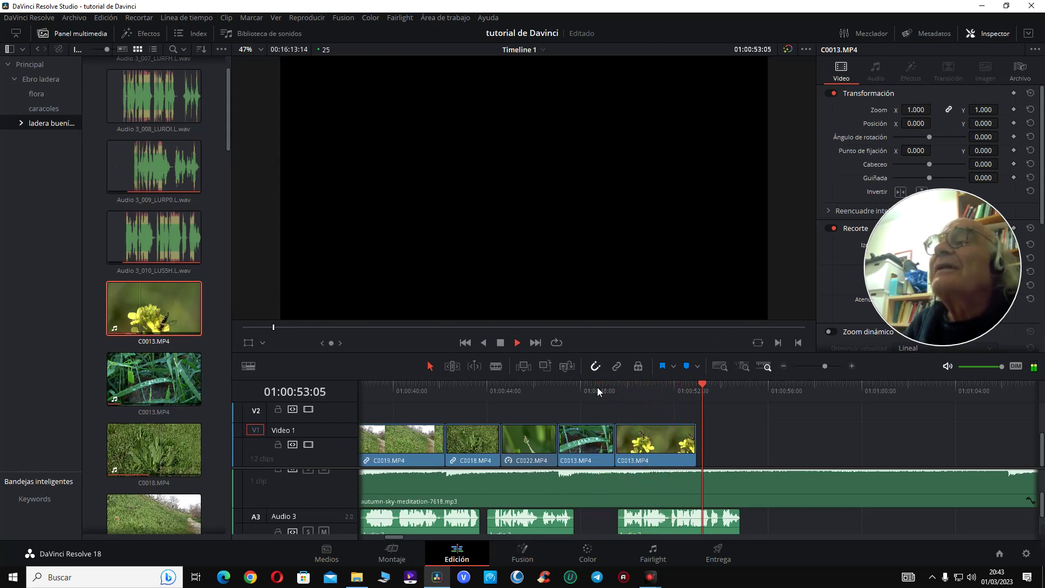
key(space)
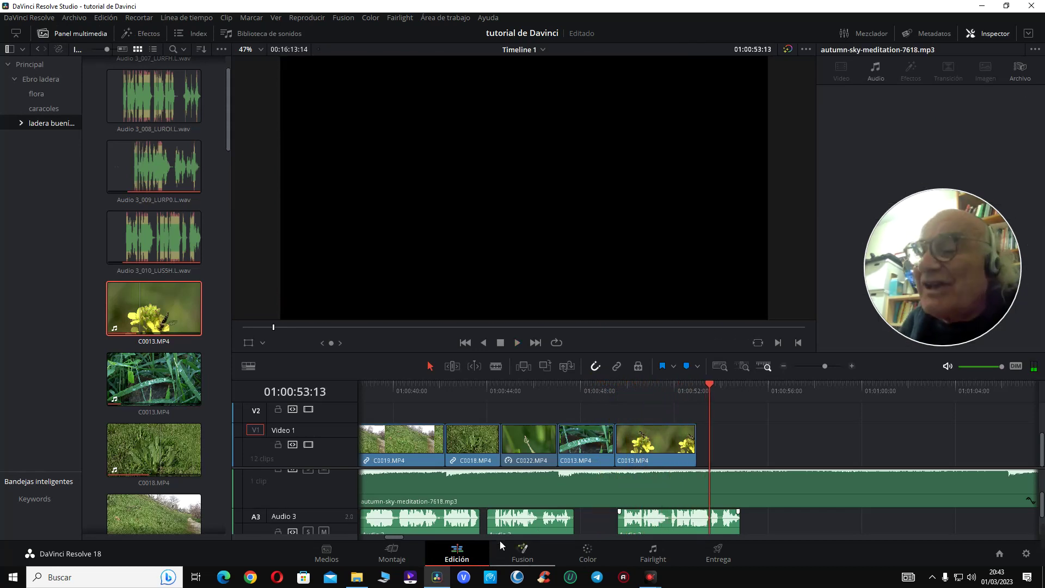
- Open the beetle clip C0032.MP4 from the media pool and mark a 00:00:04:15 range ending at 14:18:49:14
drag(399, 537, 406, 538)
scroll(171, 380, down, 6)
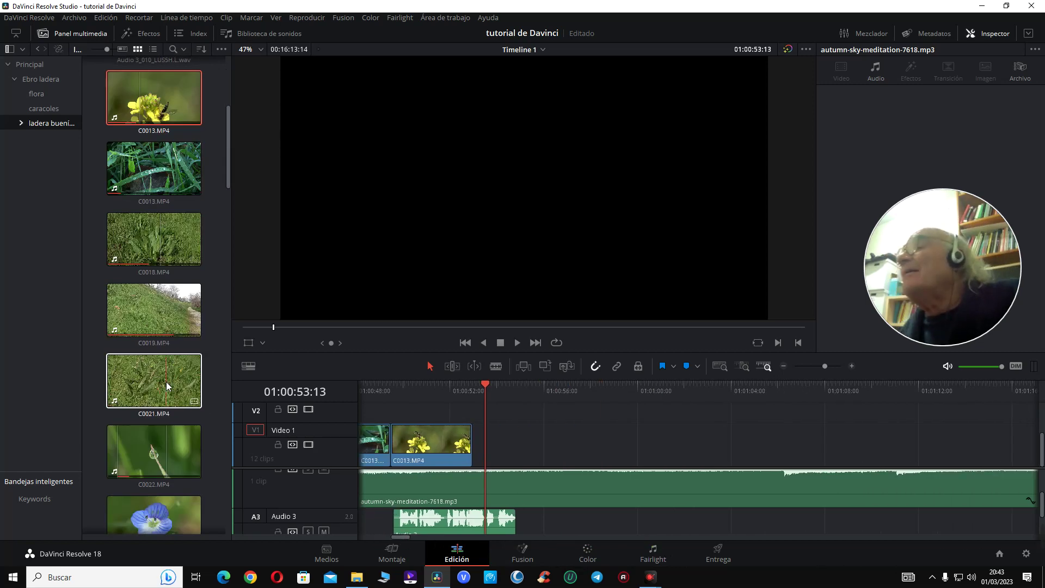
scroll(166, 390, down, 1)
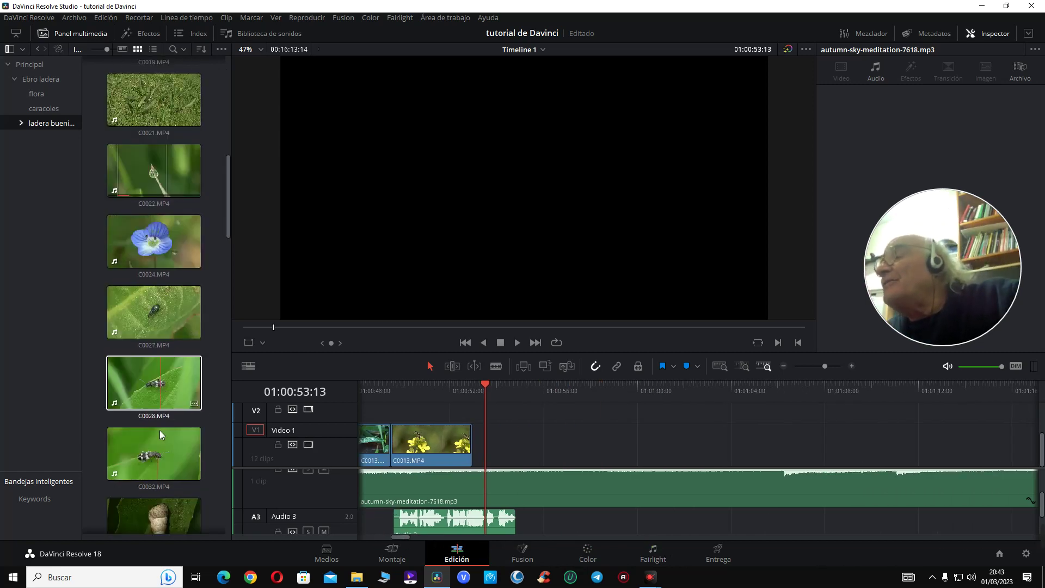
click(153, 467)
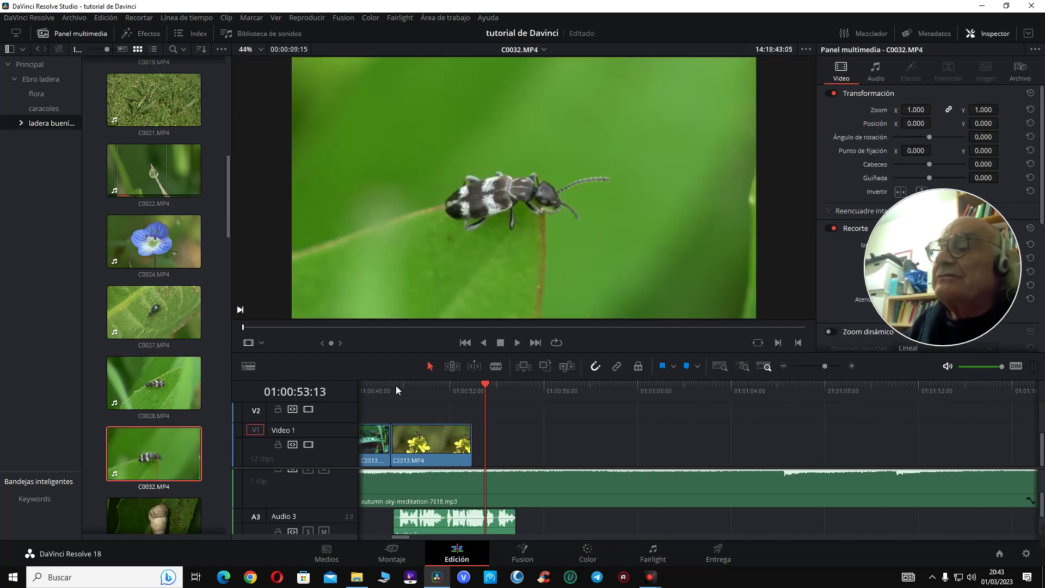
key(space)
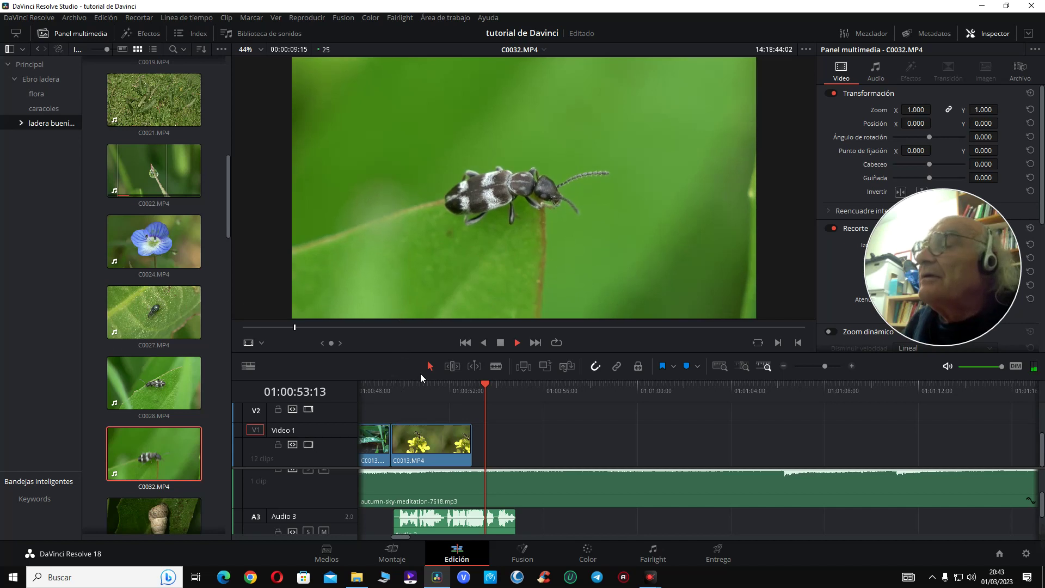
key(j)
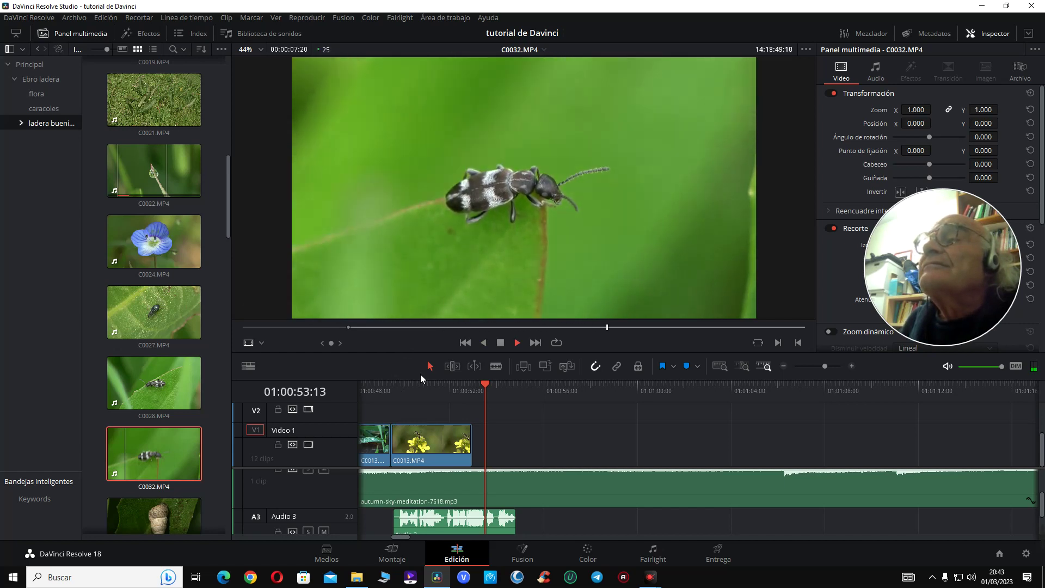
key(space)
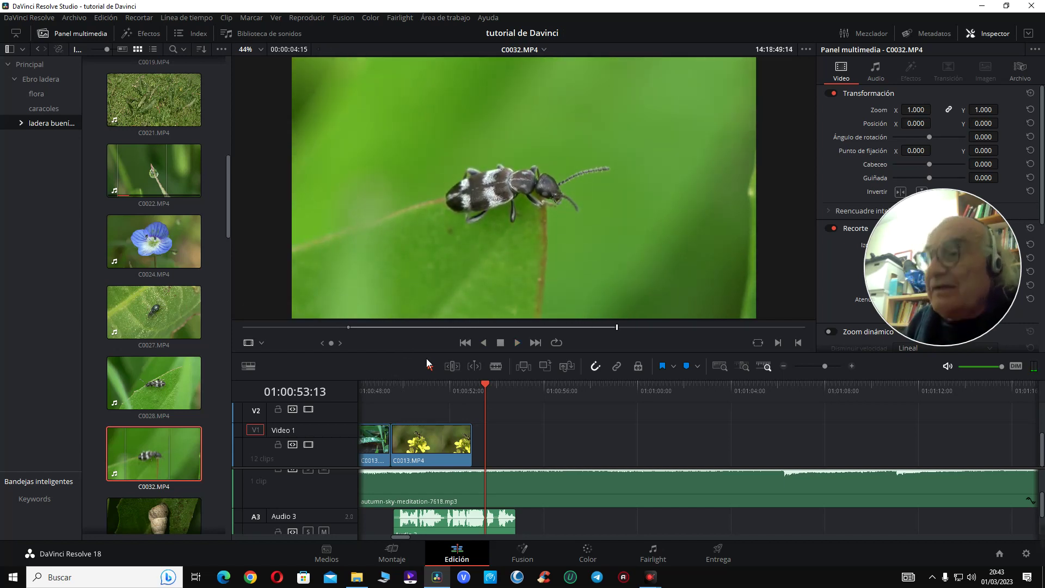
- Add the marked beetle clip to Video 1 directly after the yellow flower clip and play across the cut
drag(508, 304, 511, 442)
click(430, 396)
key(space)
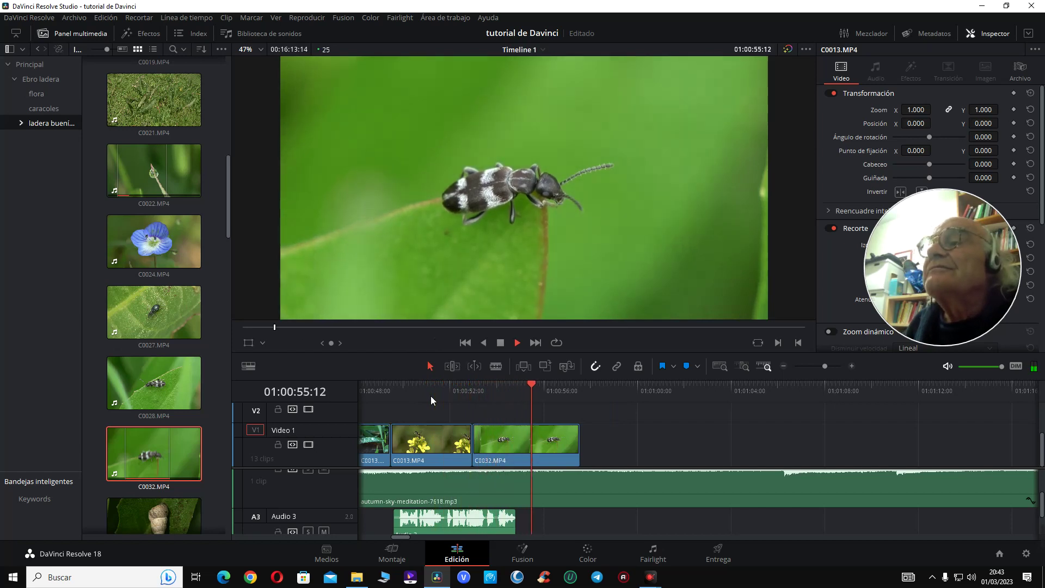
key(space)
- On the Color page, set the beetle clip's contrast to 1.142 and its color boost to 12.00
click(512, 436)
click(587, 551)
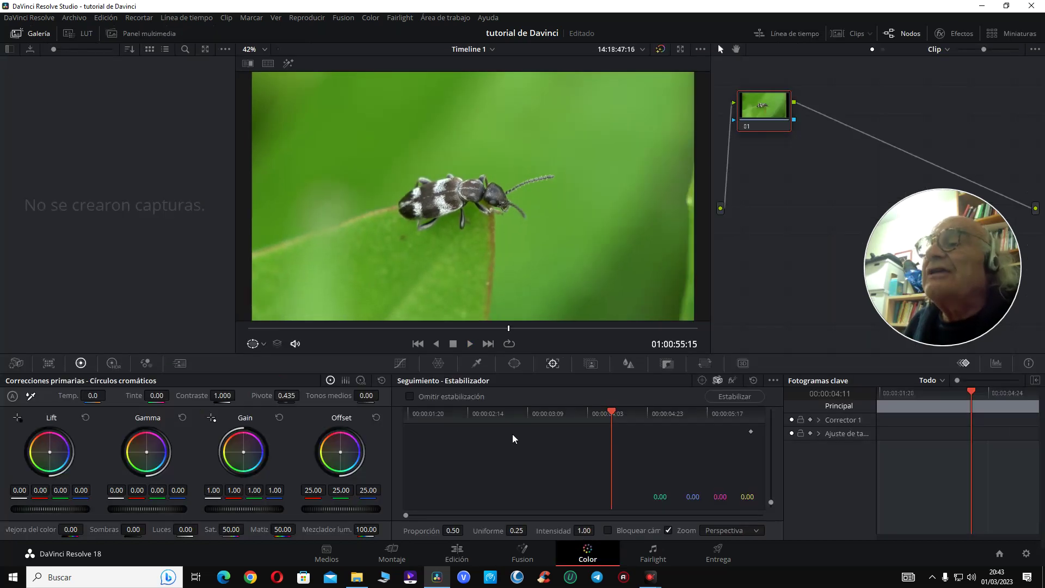
drag(222, 399, 245, 395)
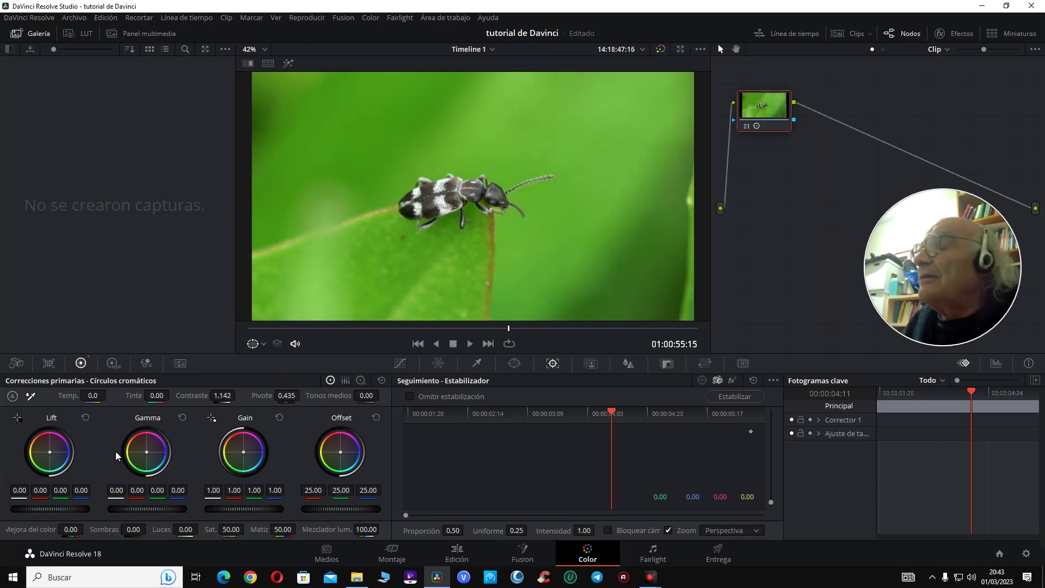
mouse_move(71, 531)
mouse_down()
mouse_move(86, 529)
mouse_move(75, 529)
mouse_up()
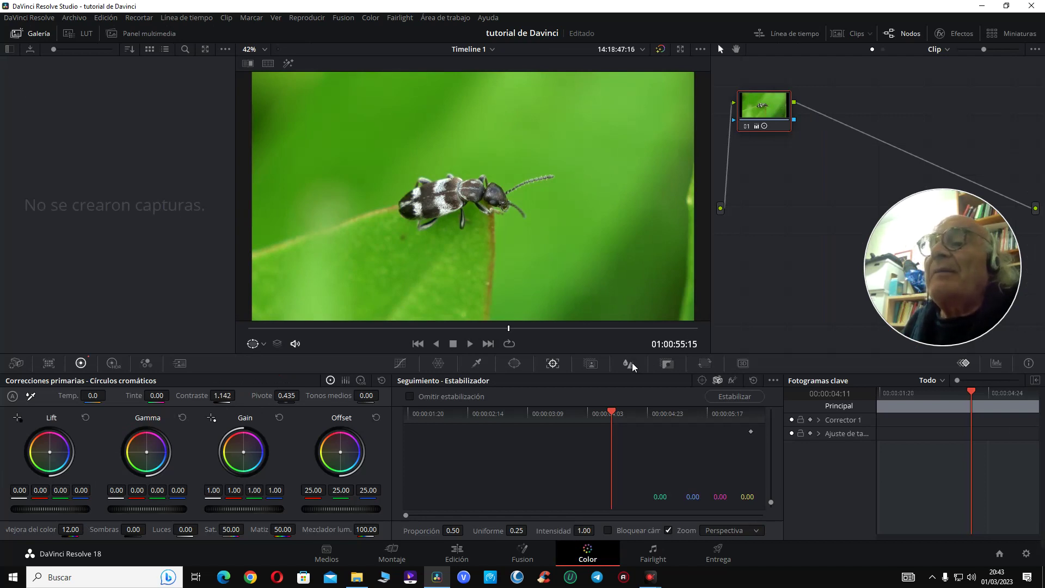
- Sharpen the beetle clip by setting its blur intensity to 0.47, and stabilize it in Perspective mode
click(628, 363)
drag(457, 461, 458, 464)
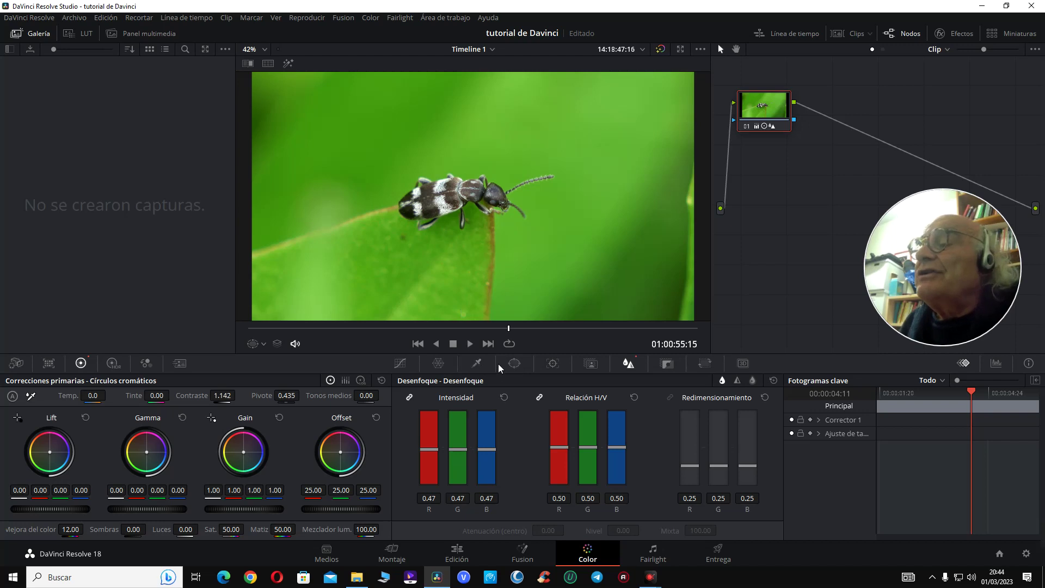
click(553, 363)
click(737, 398)
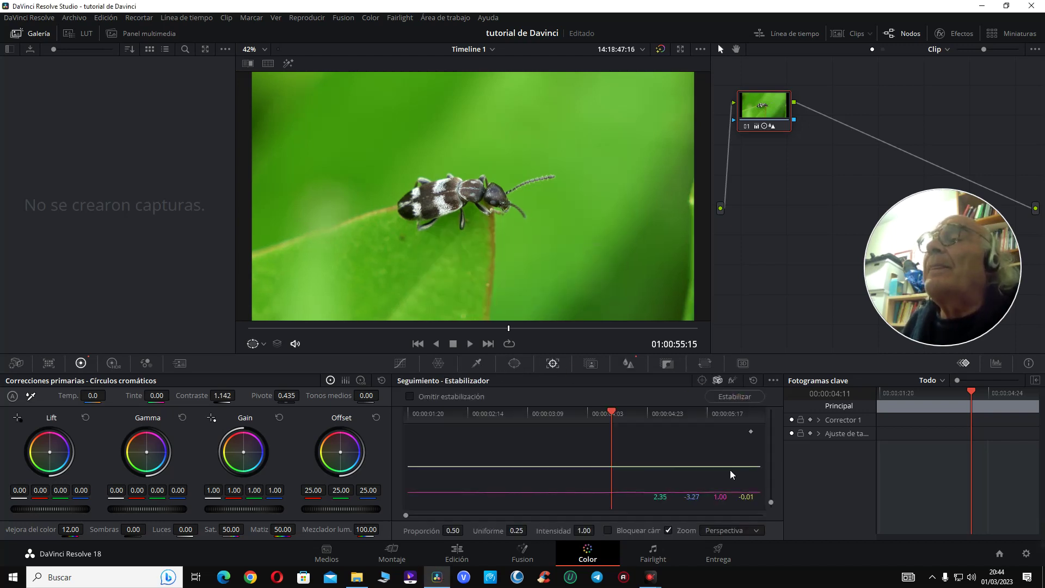
- On the Edit page, play across the cut into the beetle clip and trim the clip's end back to 01:00:56:16
click(460, 553)
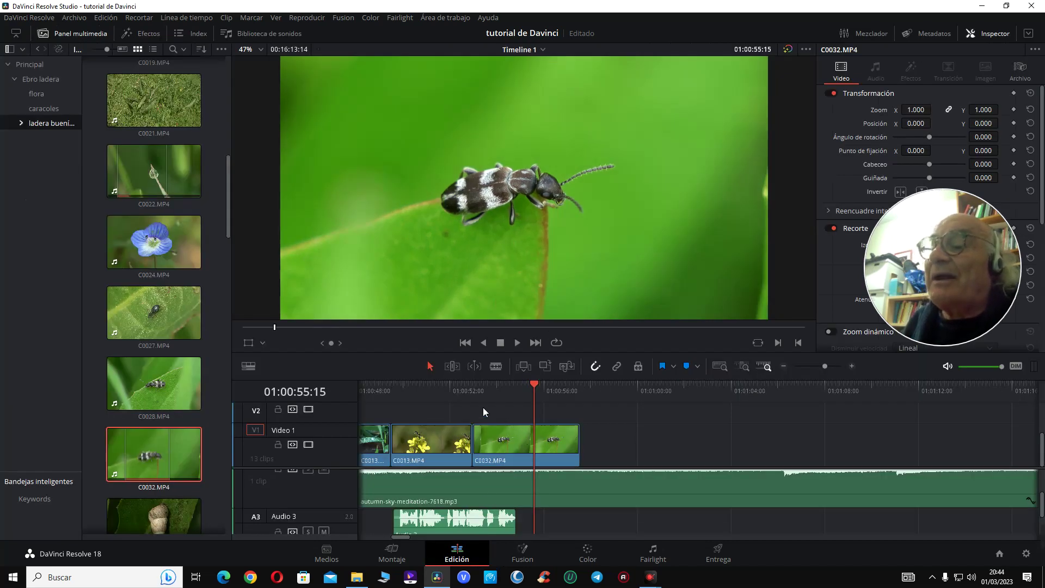
click(443, 393)
key(space)
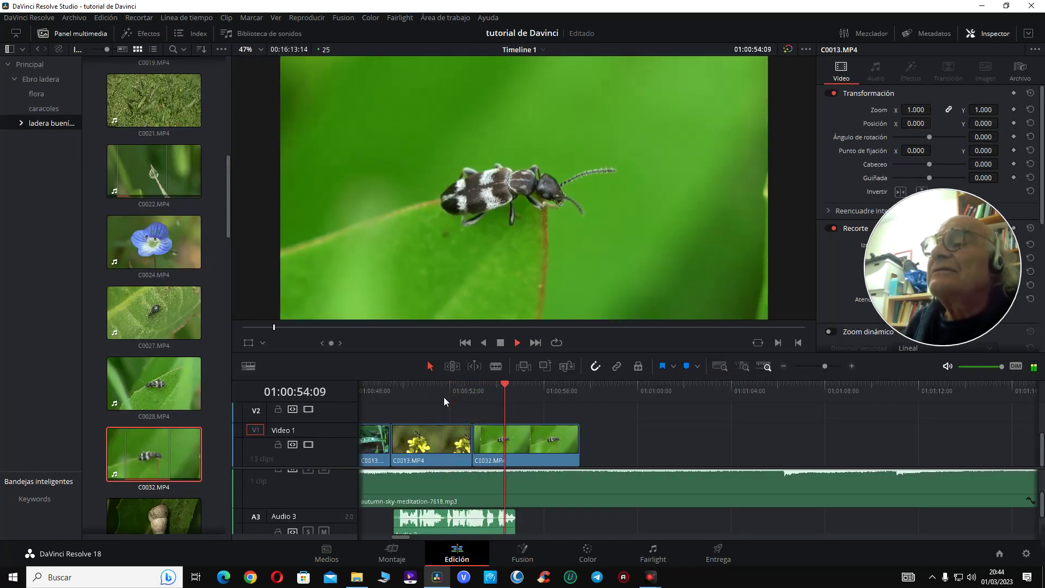
key(space)
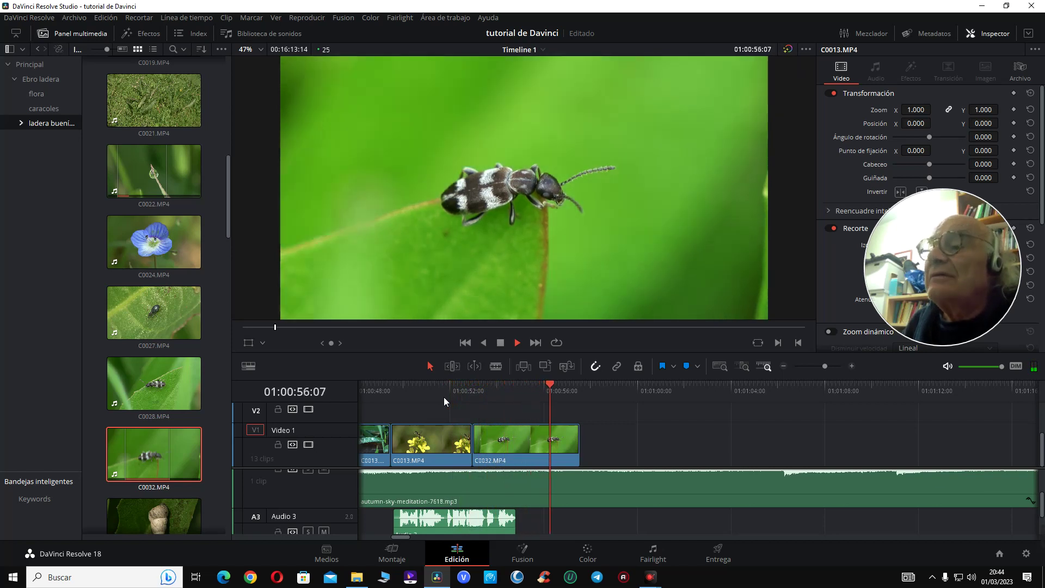
key(space)
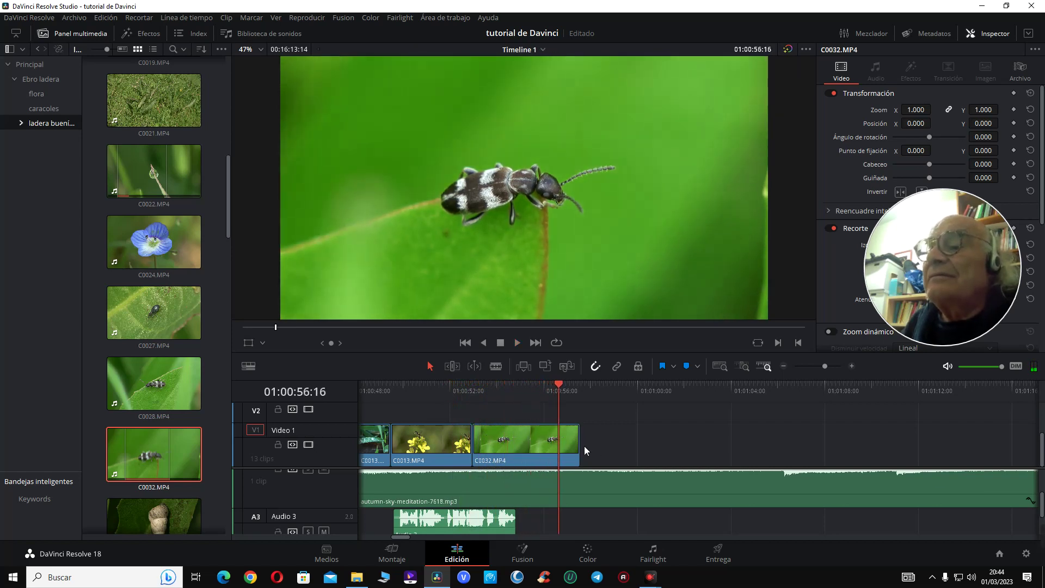
drag(579, 446, 559, 443)
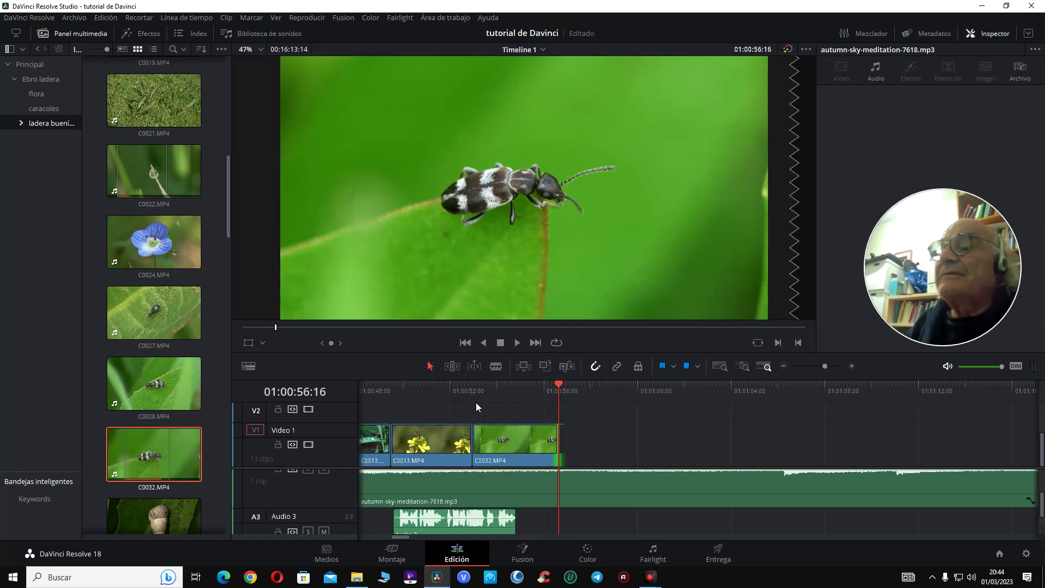
- Replay the timeline from the end of the flower clip through the trimmed beetle clip
click(461, 395)
key(space)
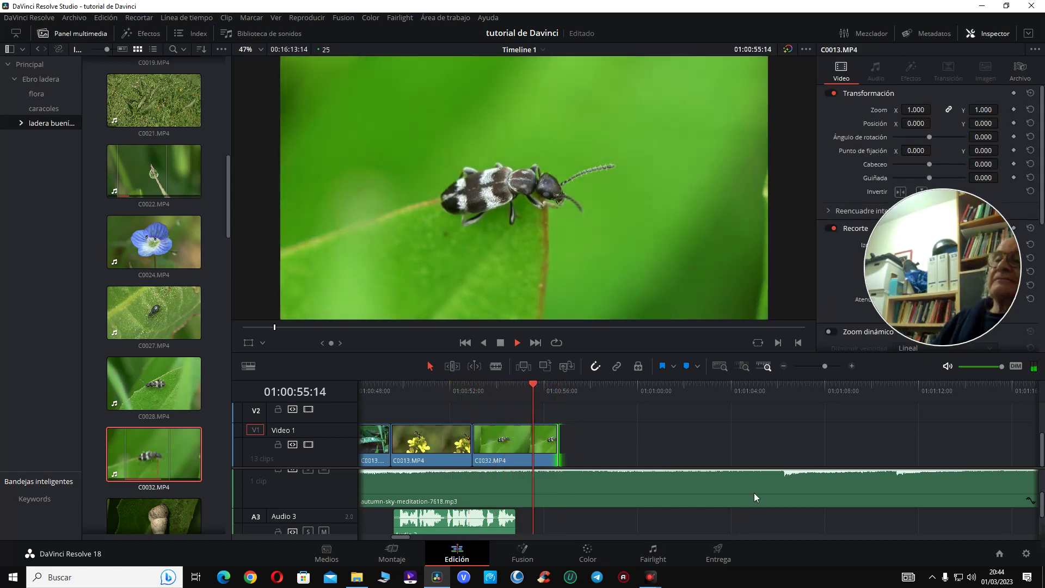
key(space)
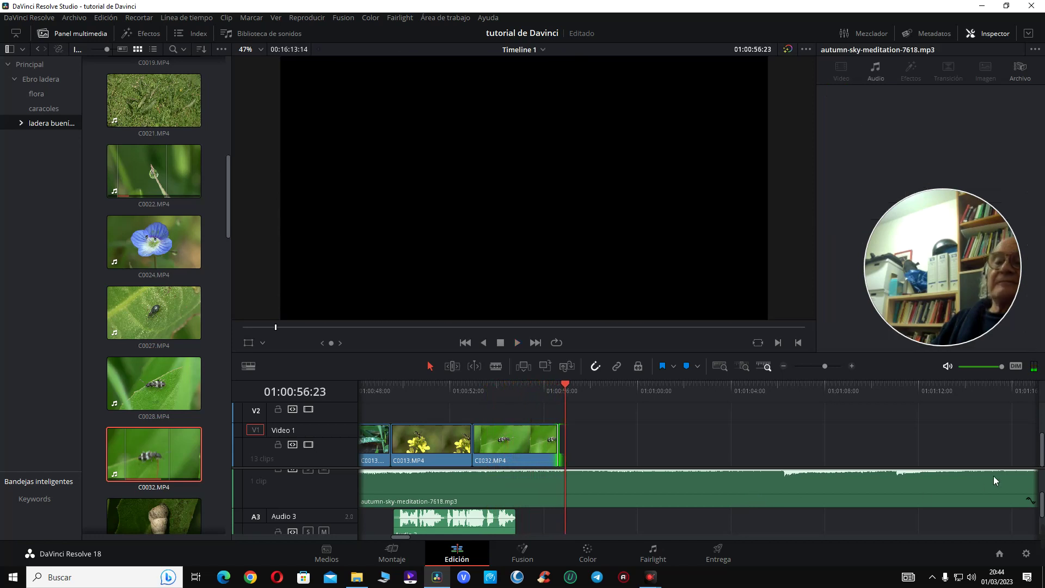
- Save the project and enlarge the timeline area, bringing the Audio 2 music track and Audio 3 narration track into view
key(ctrl+s)
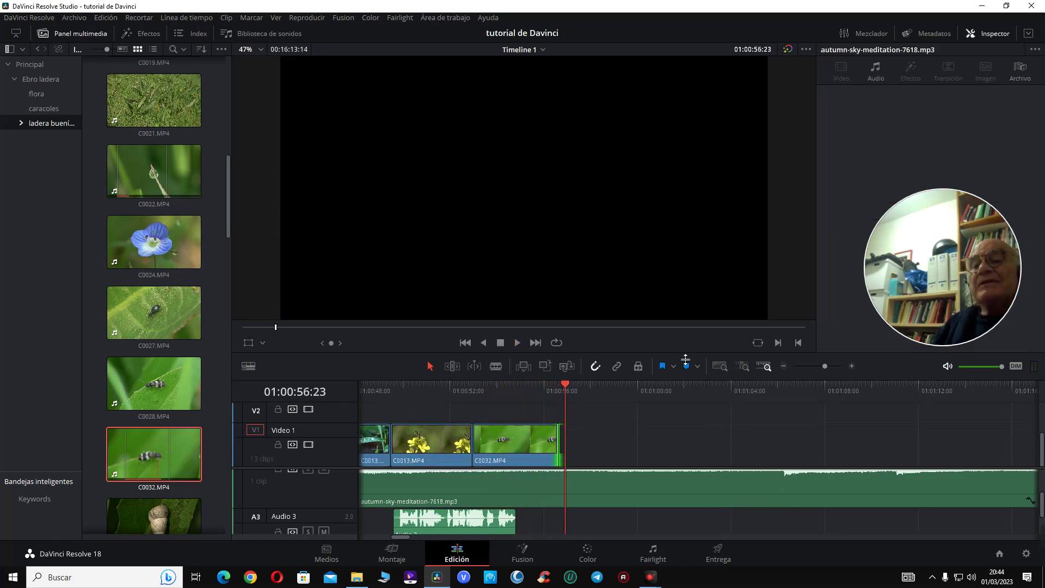
drag(685, 360, 672, 316)
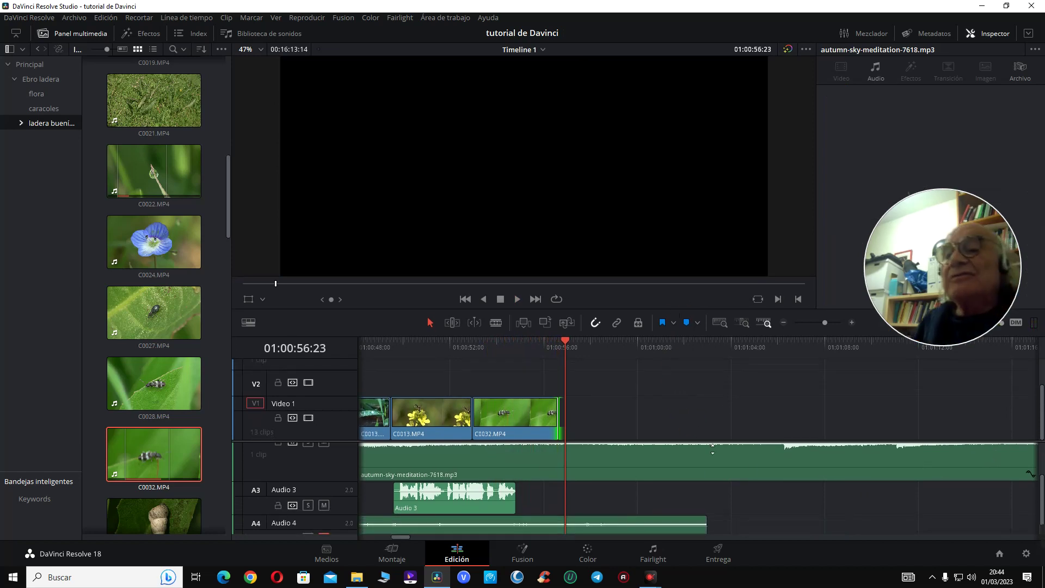
drag(712, 449, 716, 468)
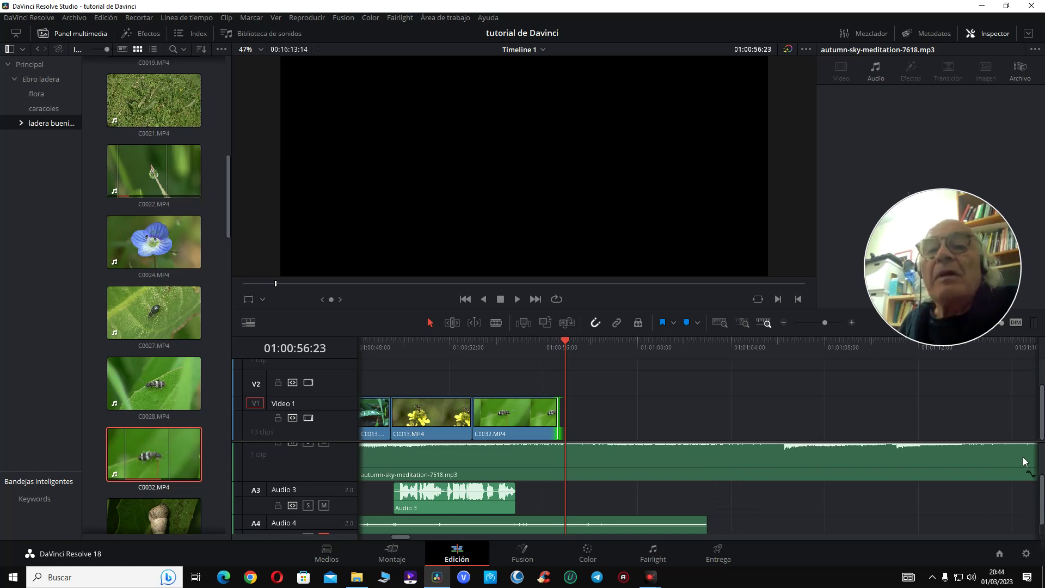
drag(1041, 487, 1039, 475)
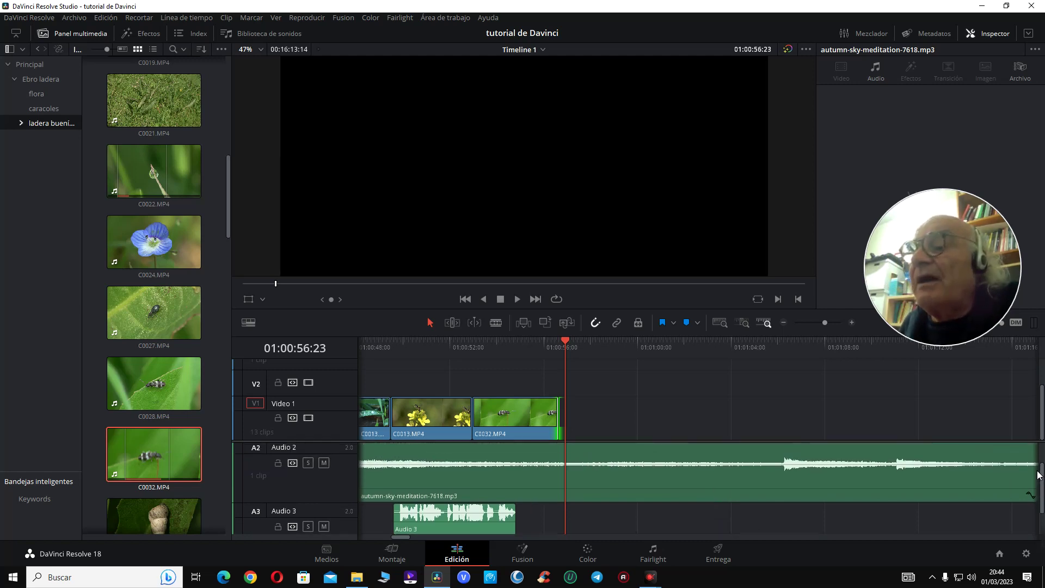
- Preview the C0027.MP4 beetle clip in the viewer and add its video to Video 1 directly after the C0032 clip
click(541, 348)
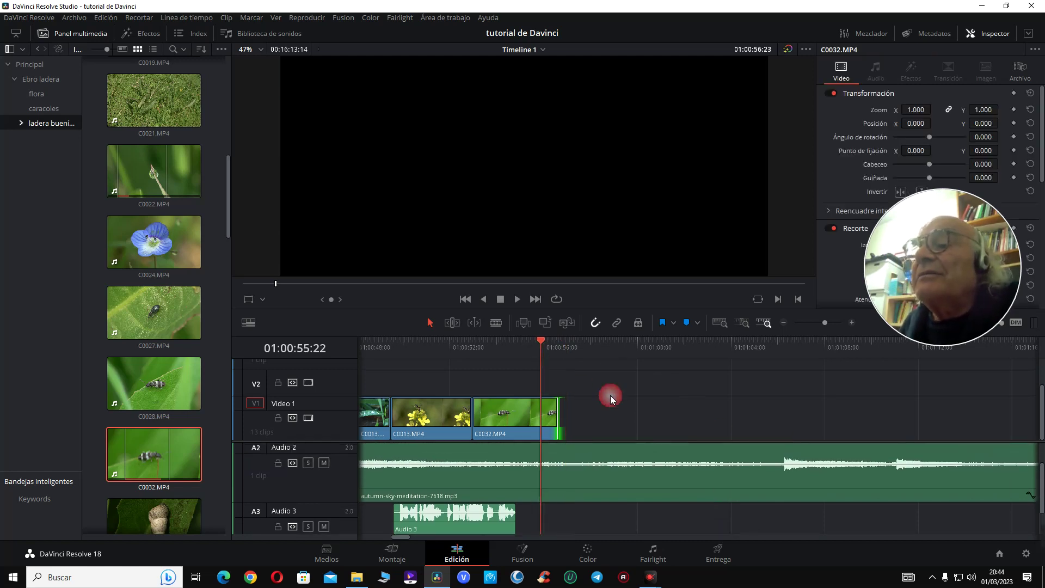
double_click(155, 316)
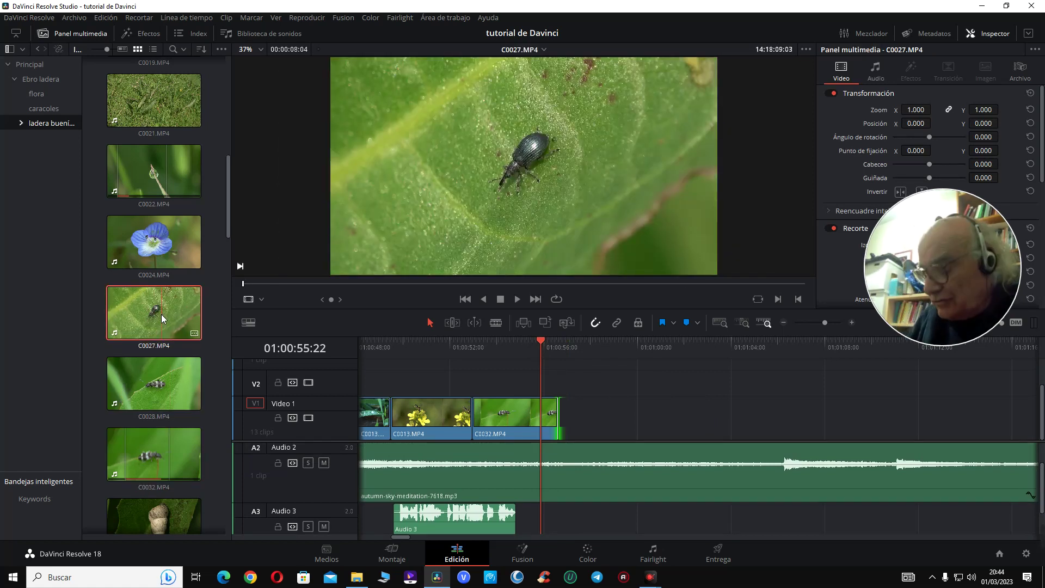
key(space)
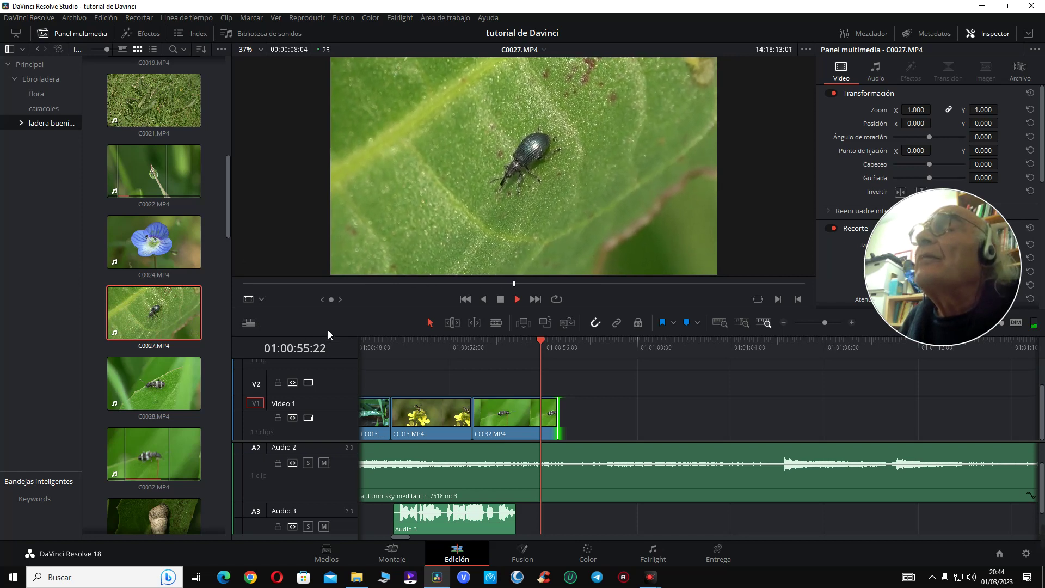
key(space)
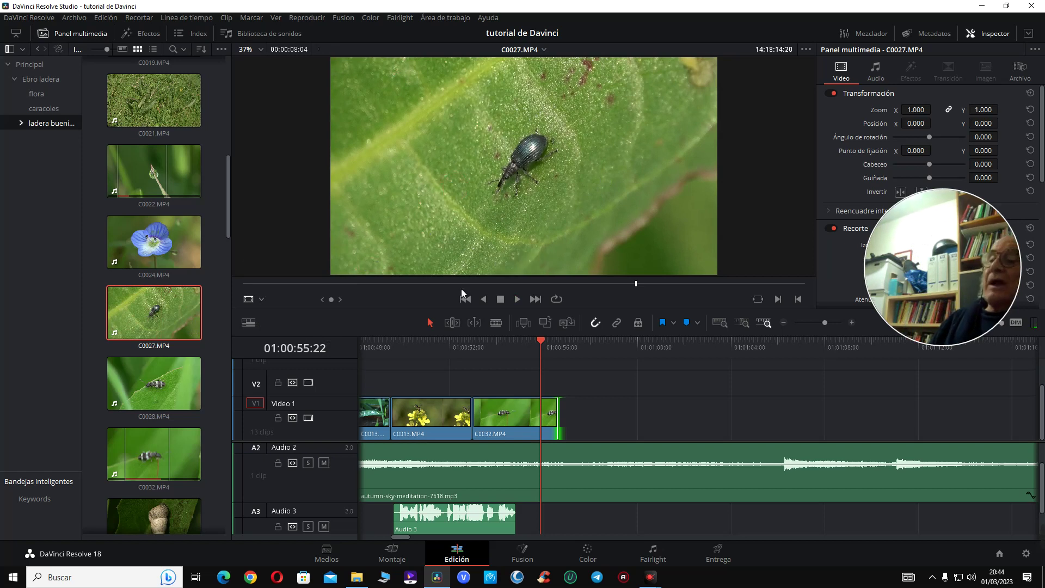
drag(433, 283, 588, 422)
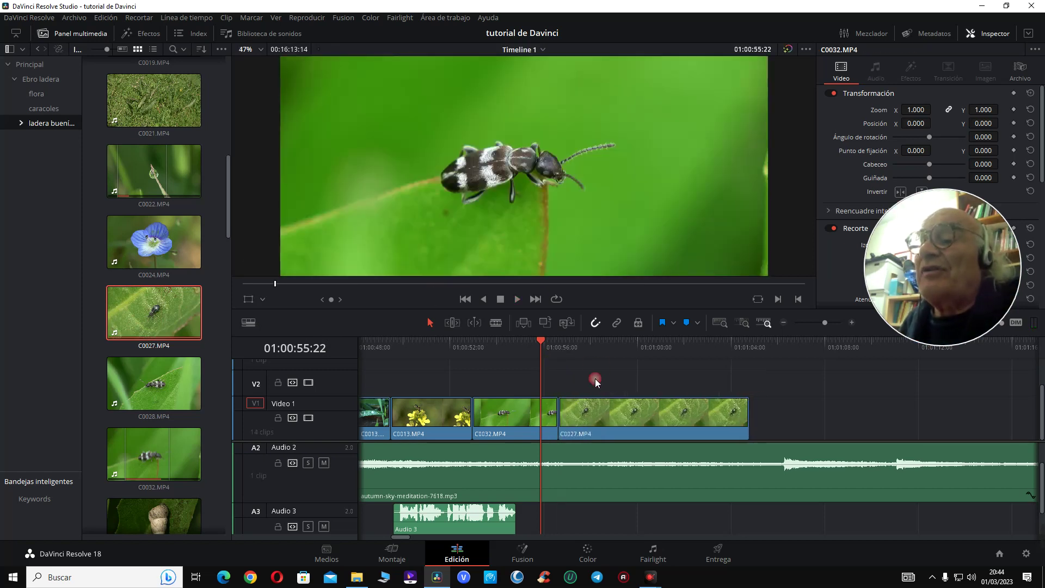
- On the Color page, stabilize the C0027 clip in Perspective mode
click(613, 344)
click(588, 552)
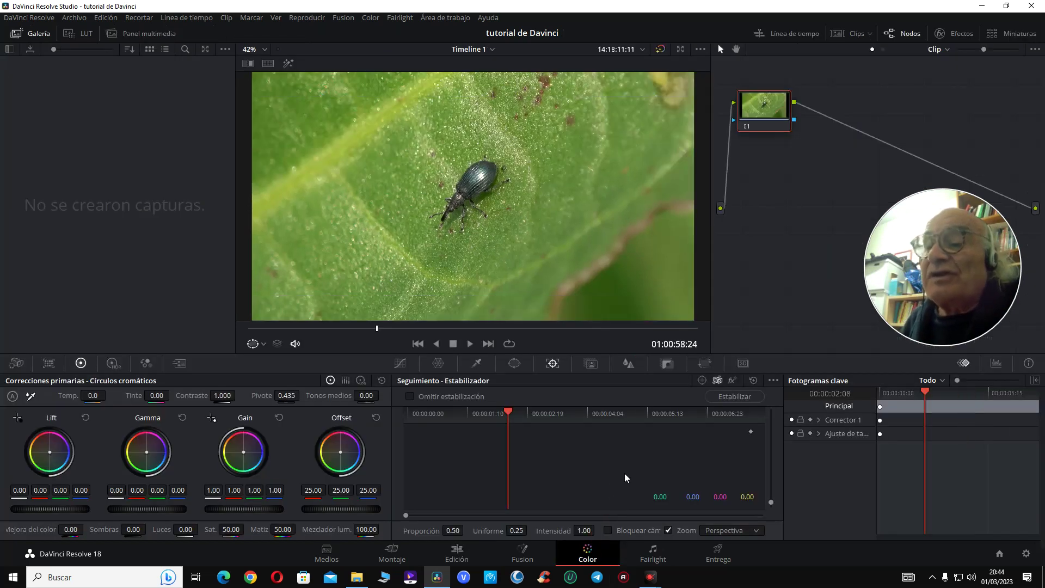
click(725, 398)
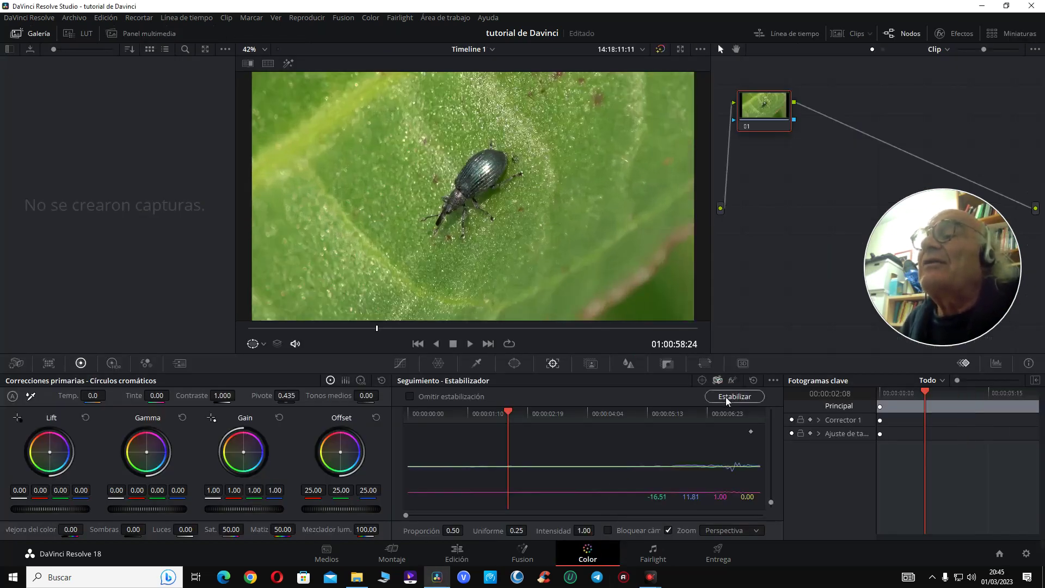
- On the Edit page, play into the C0027 clip and ripple-trim its start at 01:00:58:23, closing the gap after C0032
click(457, 552)
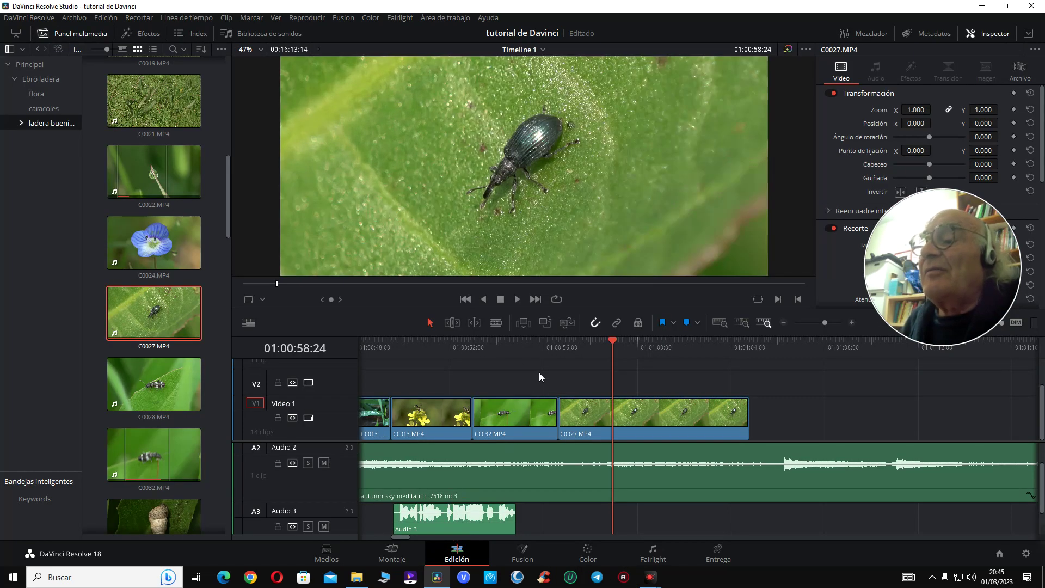
click(554, 348)
key(space)
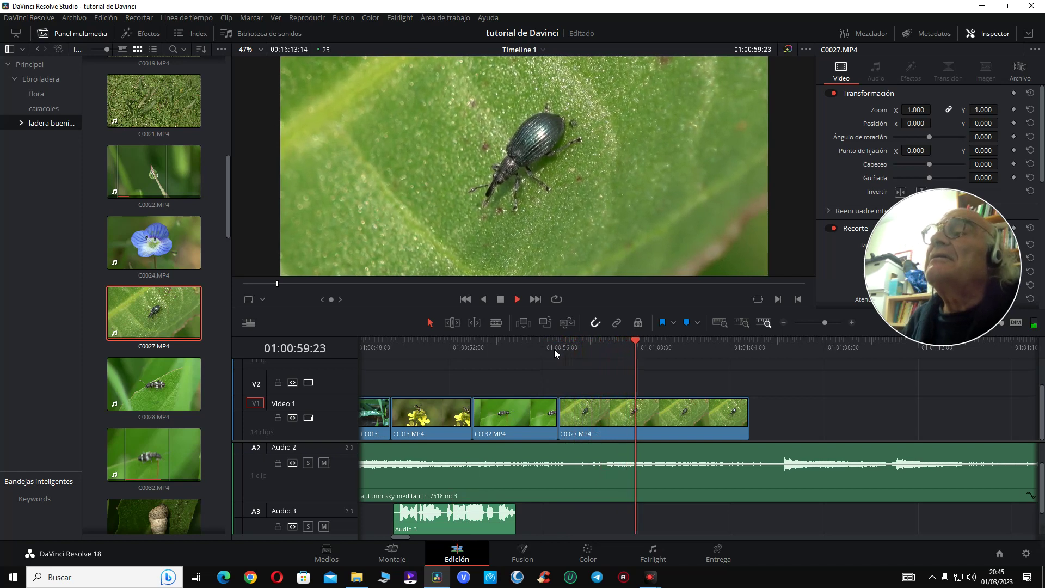
key(j)
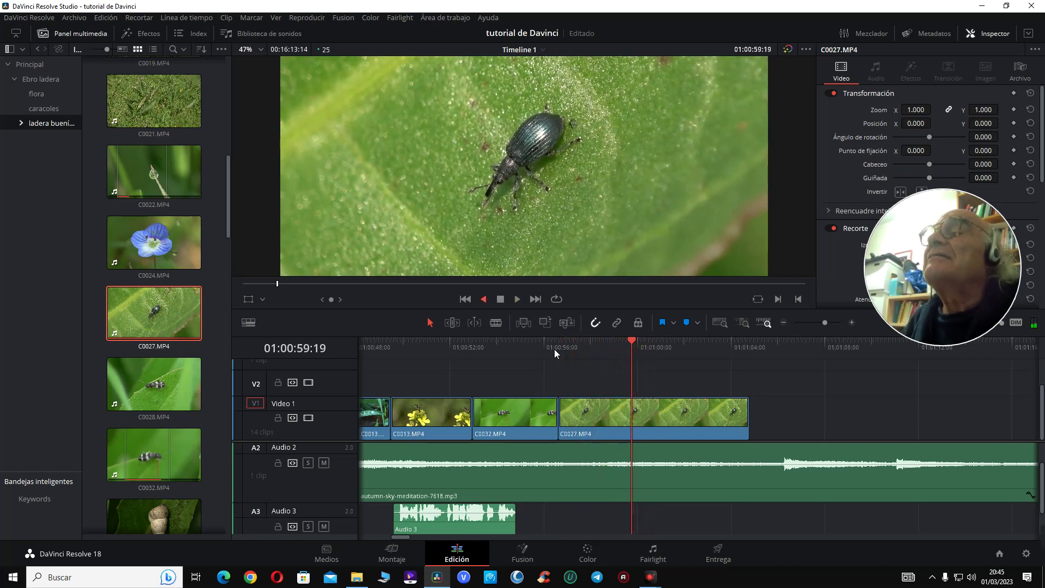
key(space)
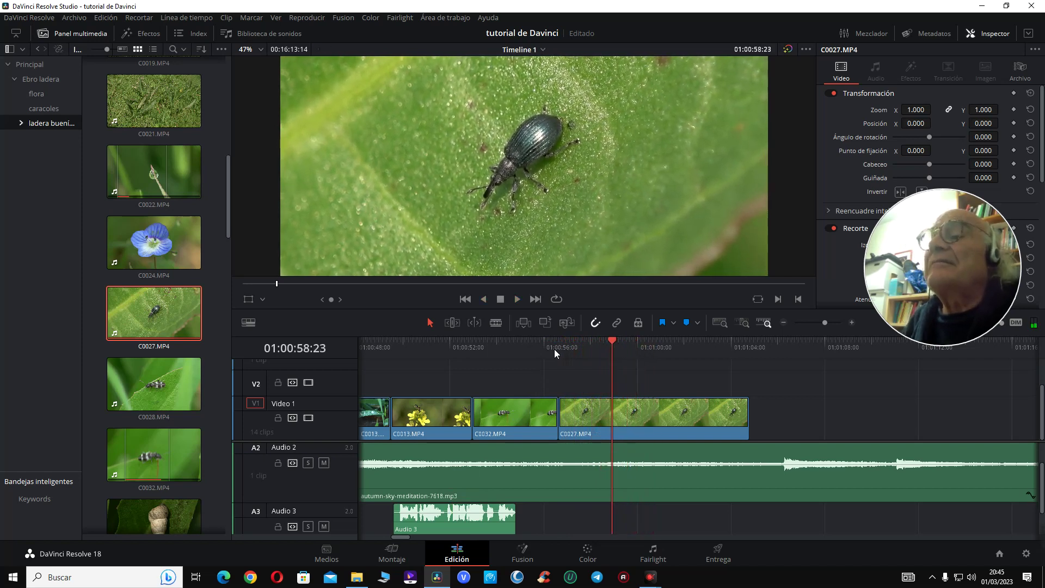
click(655, 423)
key(ctrl+shift+bracketleft)
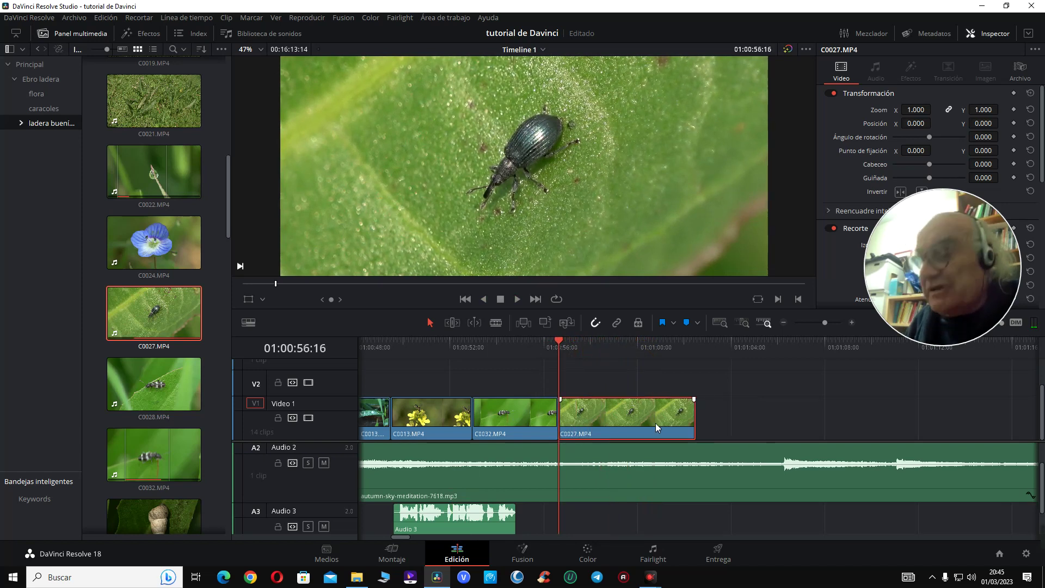
- On the Color page, set the C0027 clip's contrast to 1.144 and color boost to 10.50, and replay the cut on the Edit page
click(588, 551)
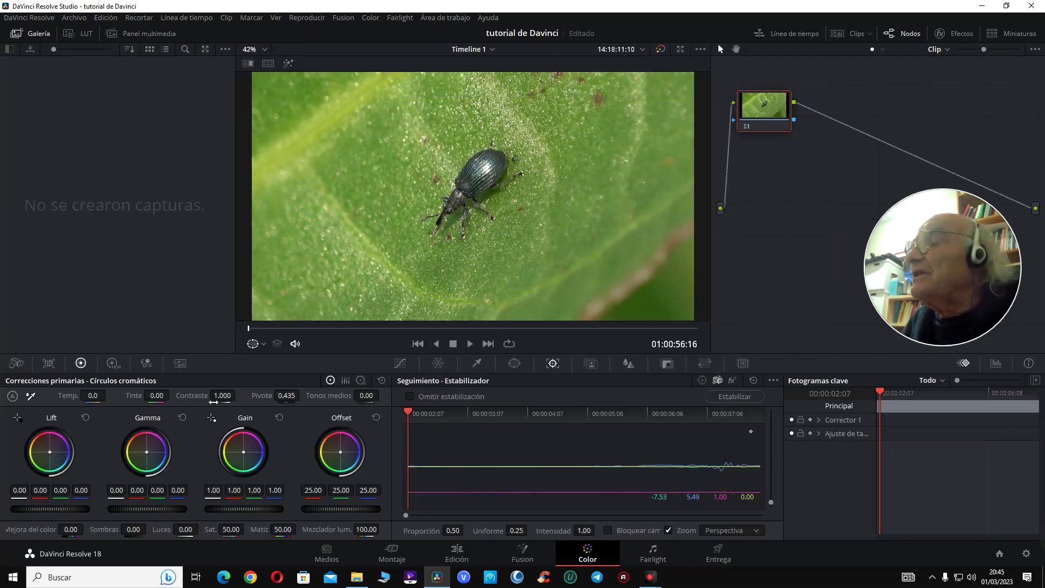
drag(213, 402, 228, 402)
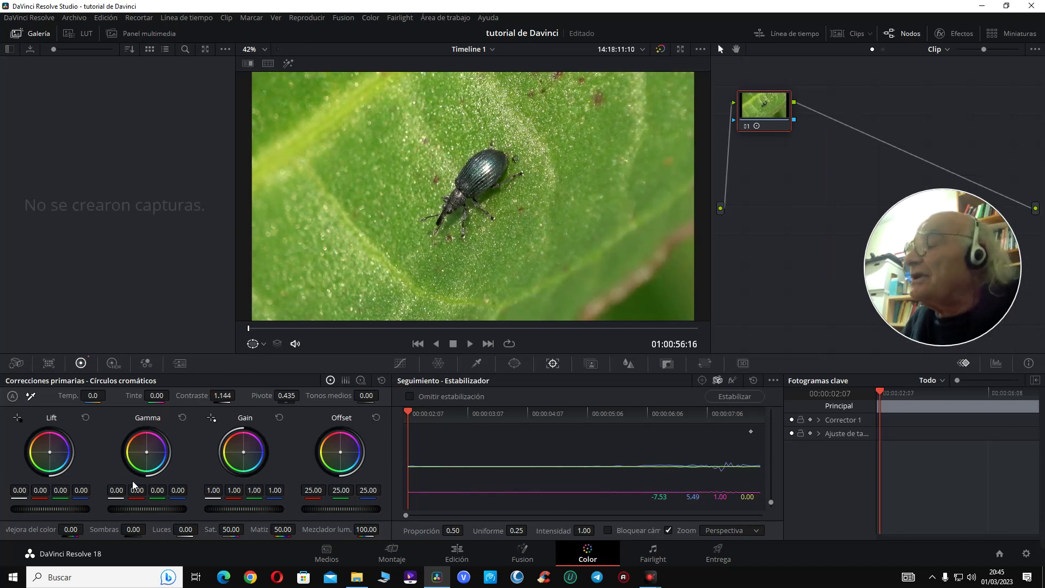
drag(71, 529, 87, 529)
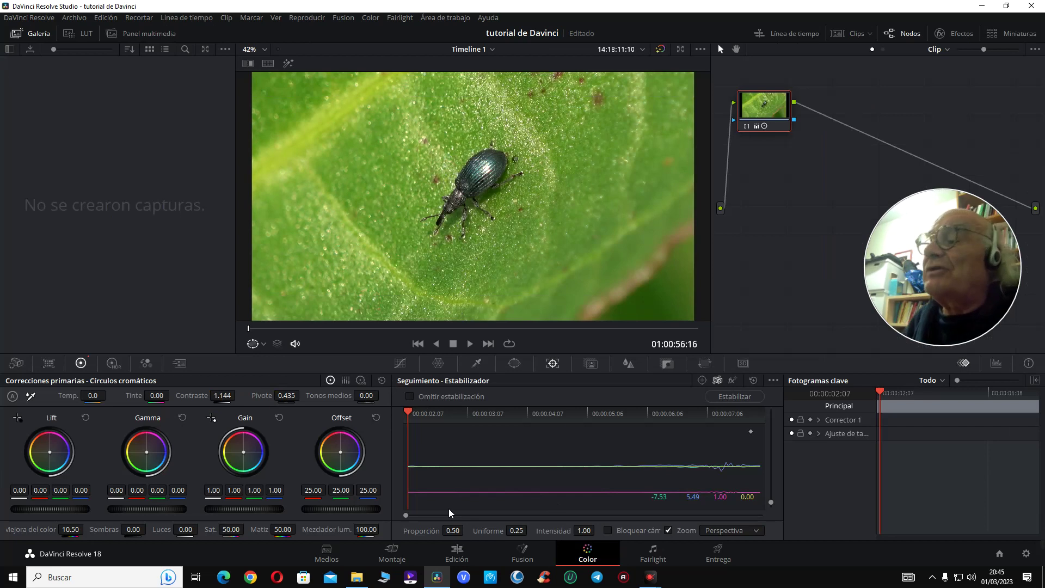
click(455, 555)
click(543, 339)
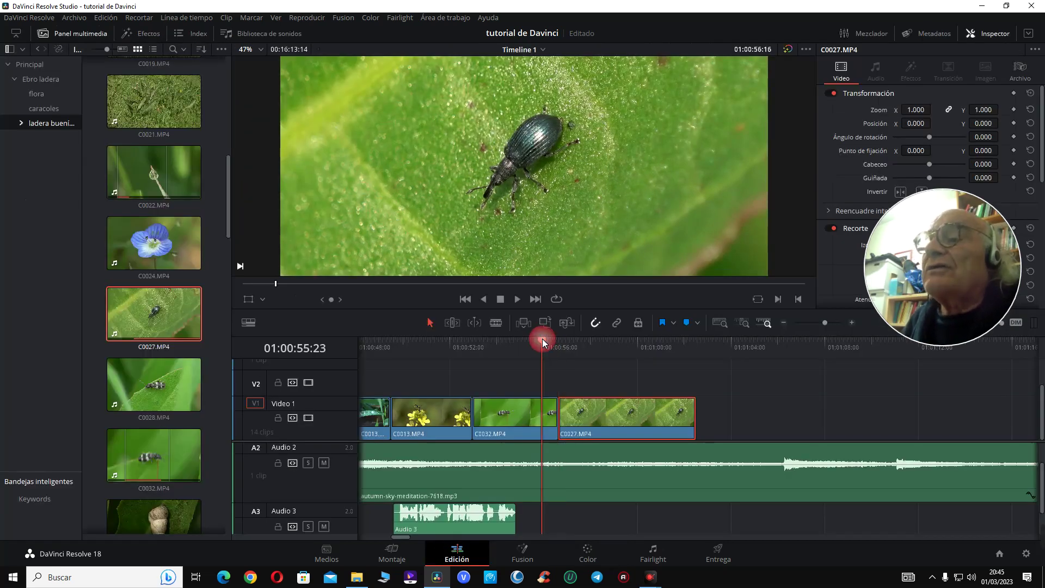
key(space)
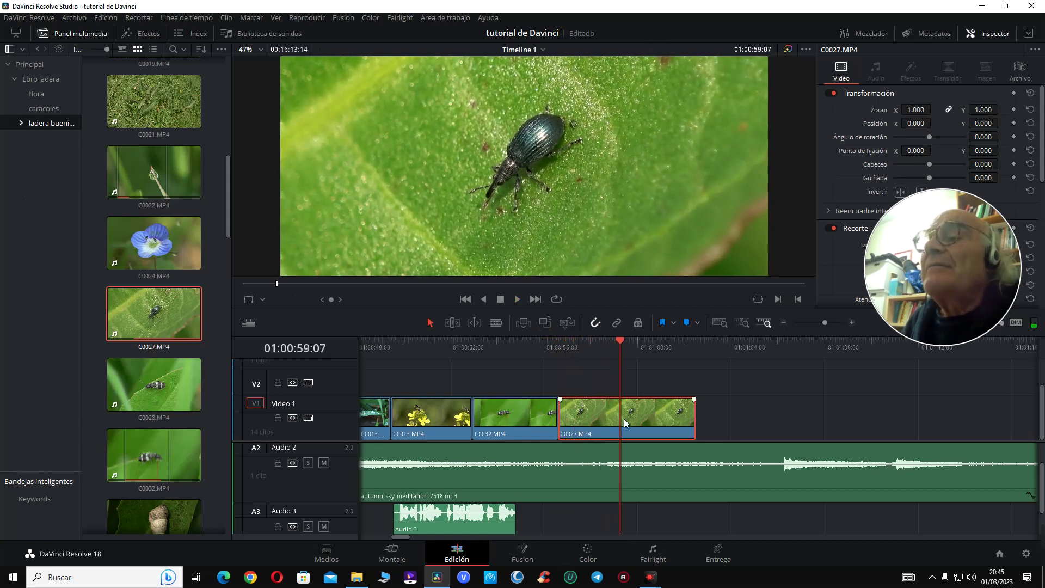
- On the Color page, sharpen the C0027 clip by setting its blur intensity to 0.47
click(588, 553)
click(628, 363)
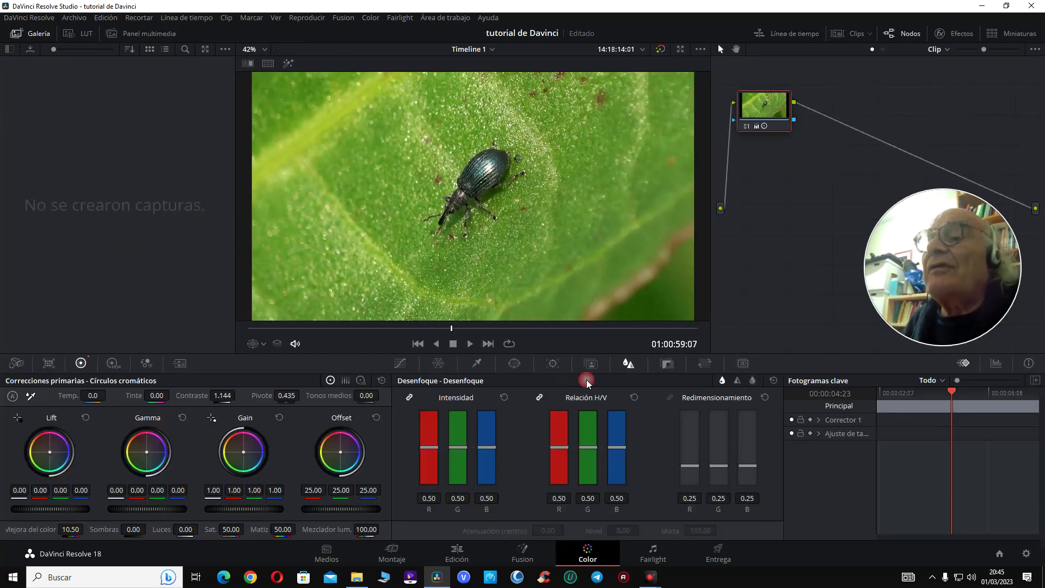
drag(466, 447, 461, 453)
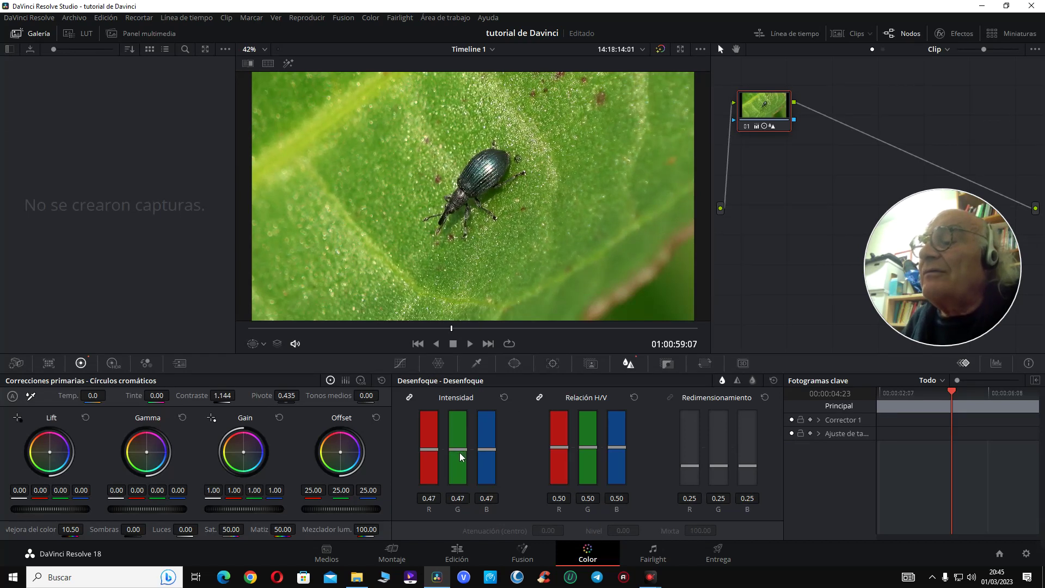
- Return to the Edit page and play the graded C0027 clip full screen
click(458, 552)
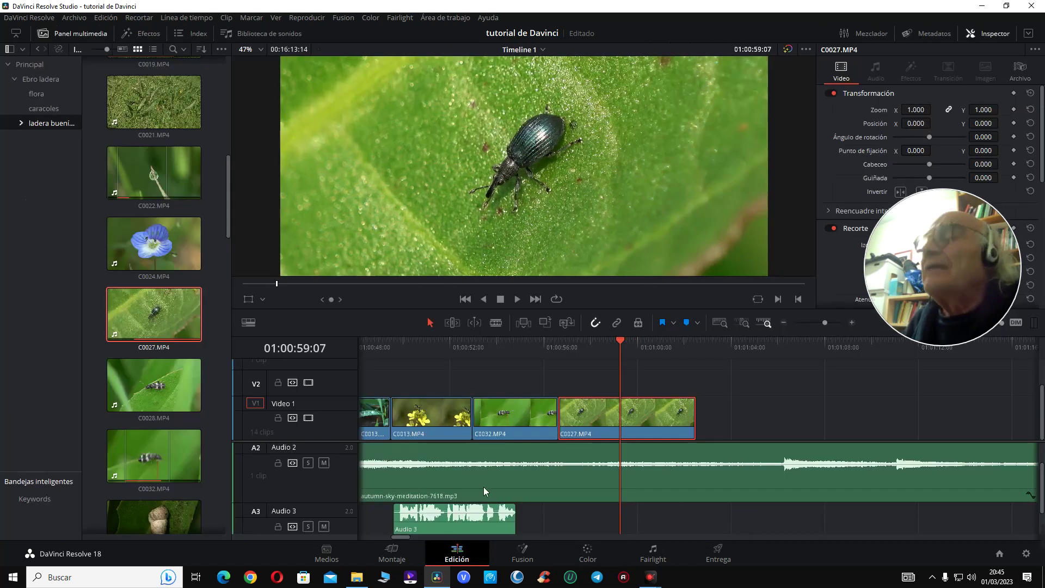
key(p)
key(space)
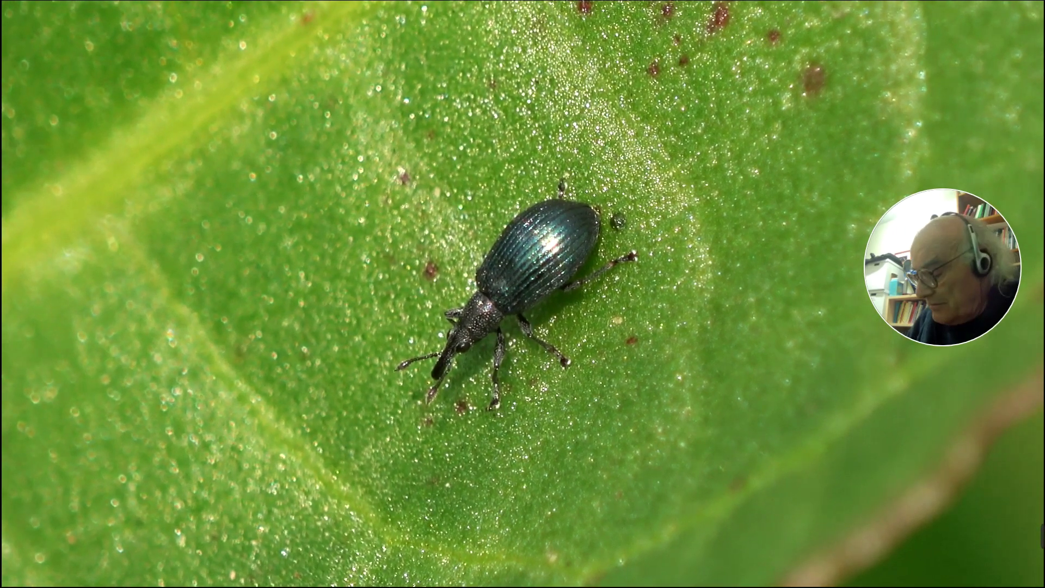
key(Escape)
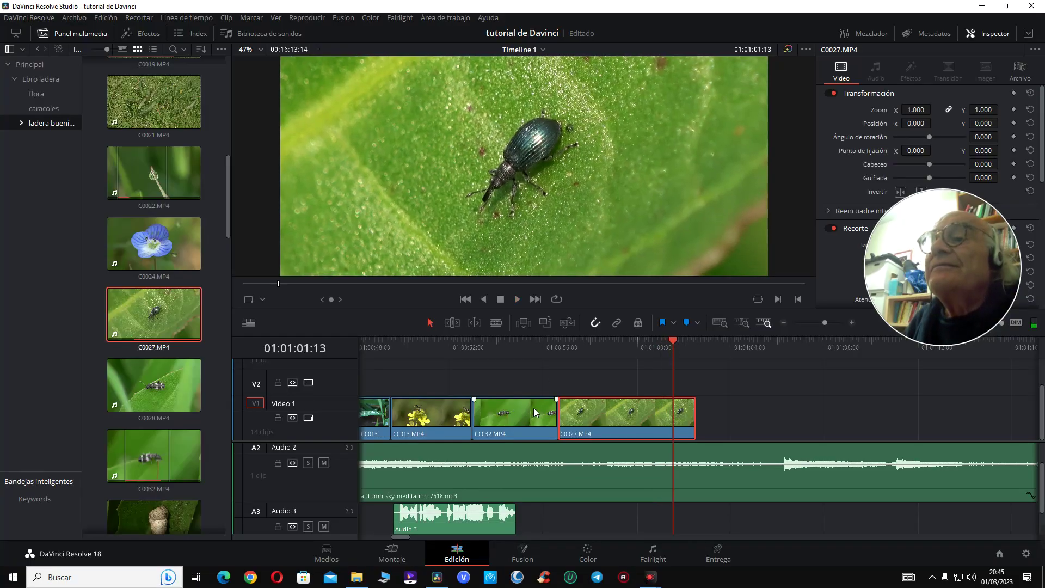
- Replay the cut into the C0027 clip and trim the clip's end back to 01:01:00:04
click(553, 342)
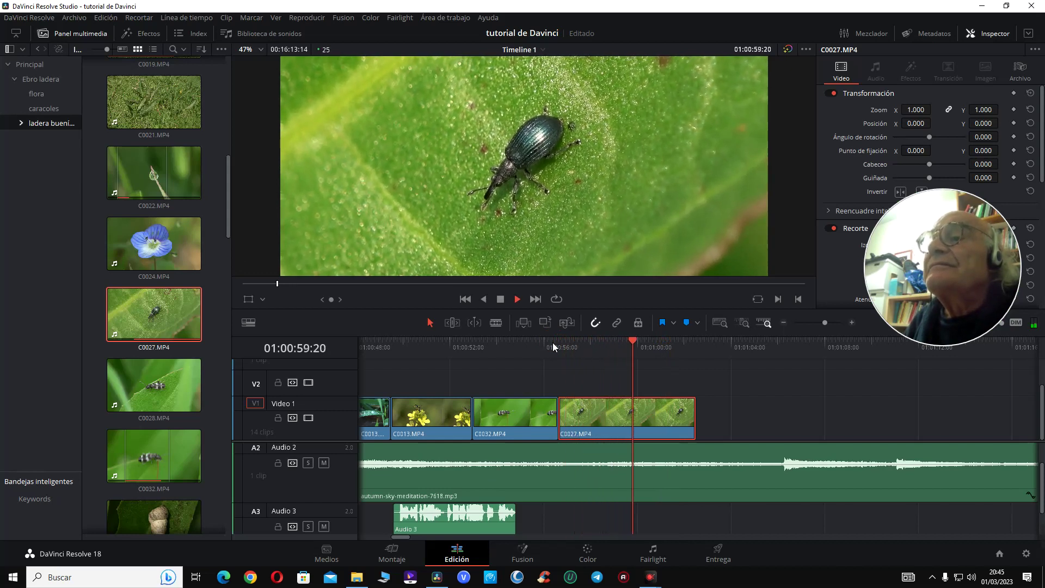
key(space)
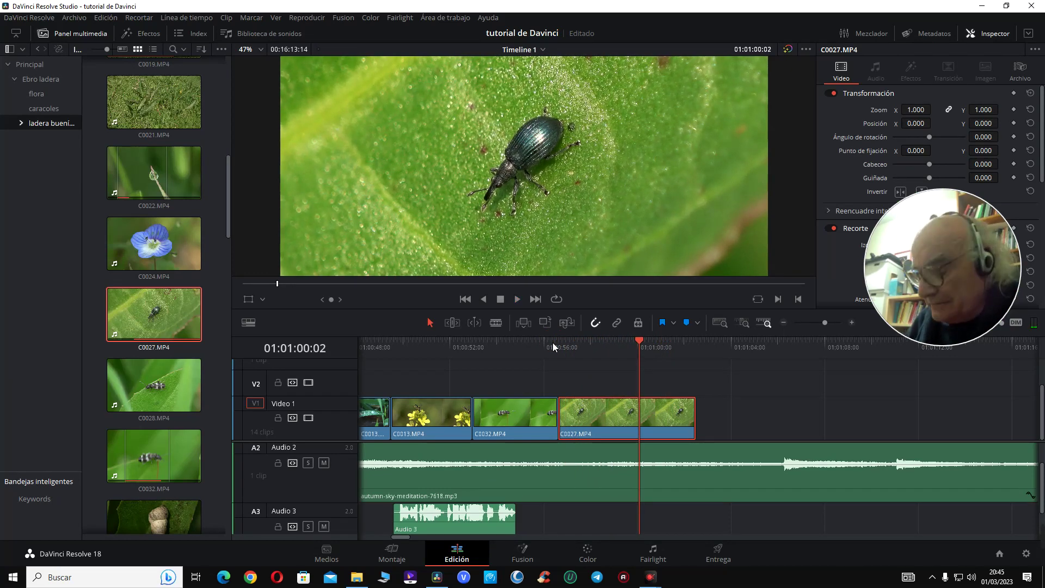
key(Right)
key(Right)
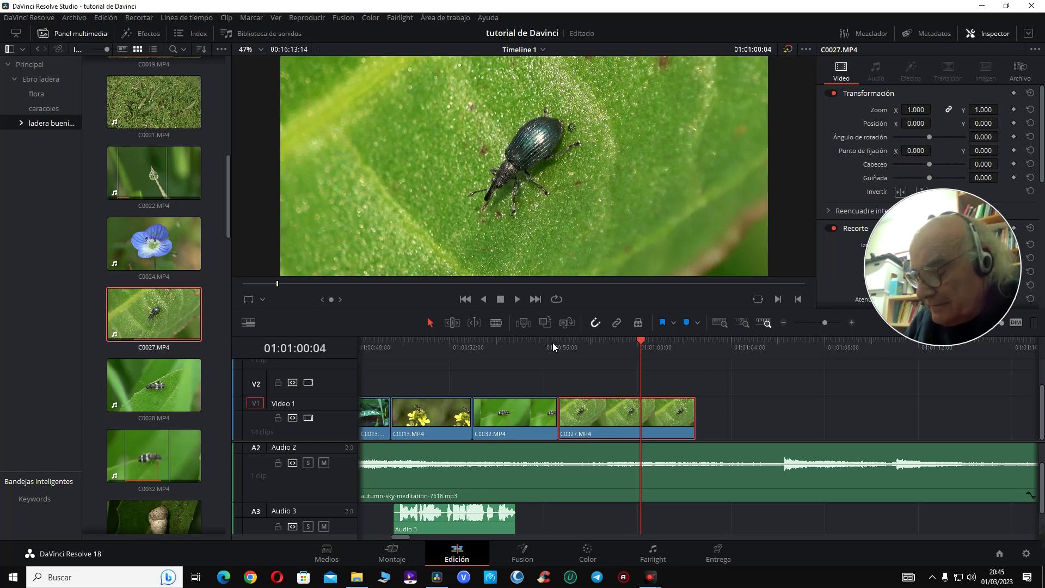
key(shift+bracketright)
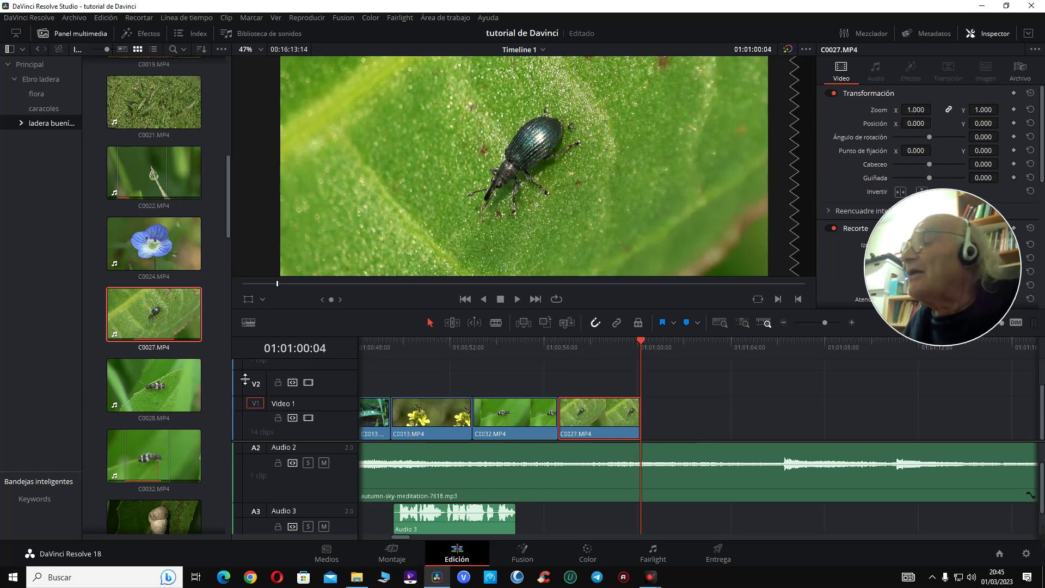
- Find the C0037.MP4 snail clip in the media pool and play it in the viewer
scroll(175, 377, down, 2)
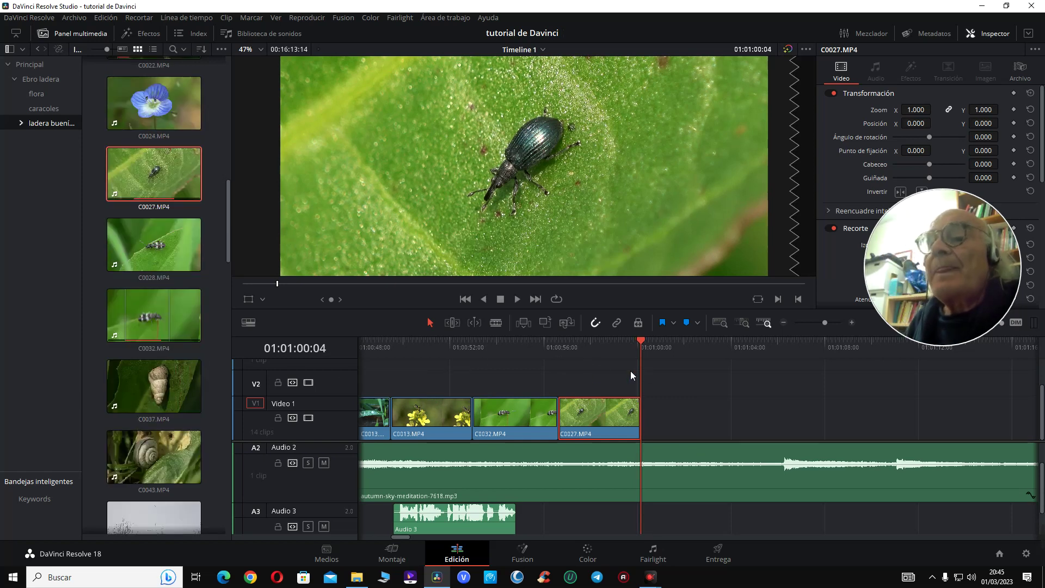
click(161, 400)
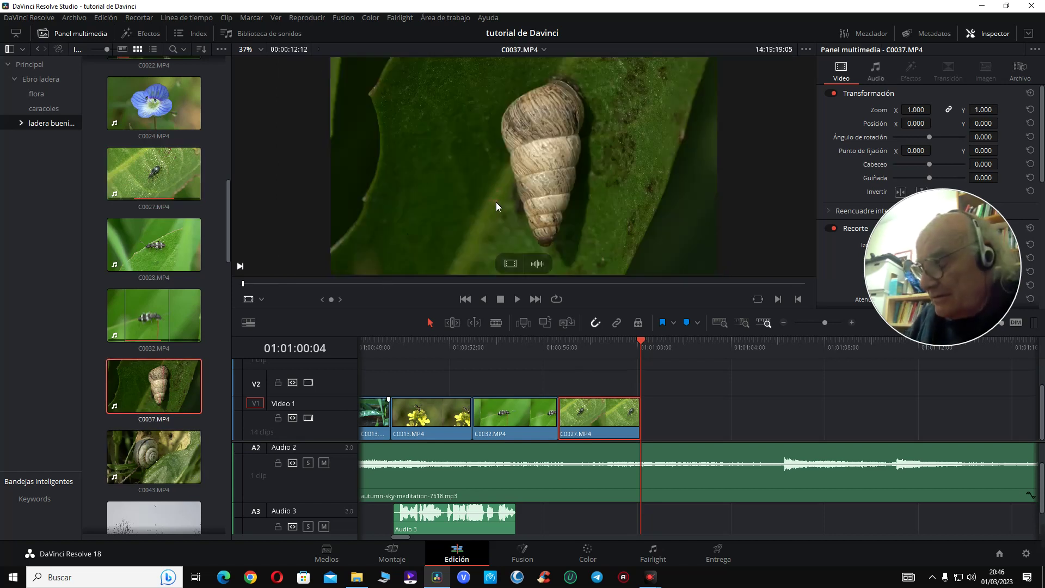
key(space)
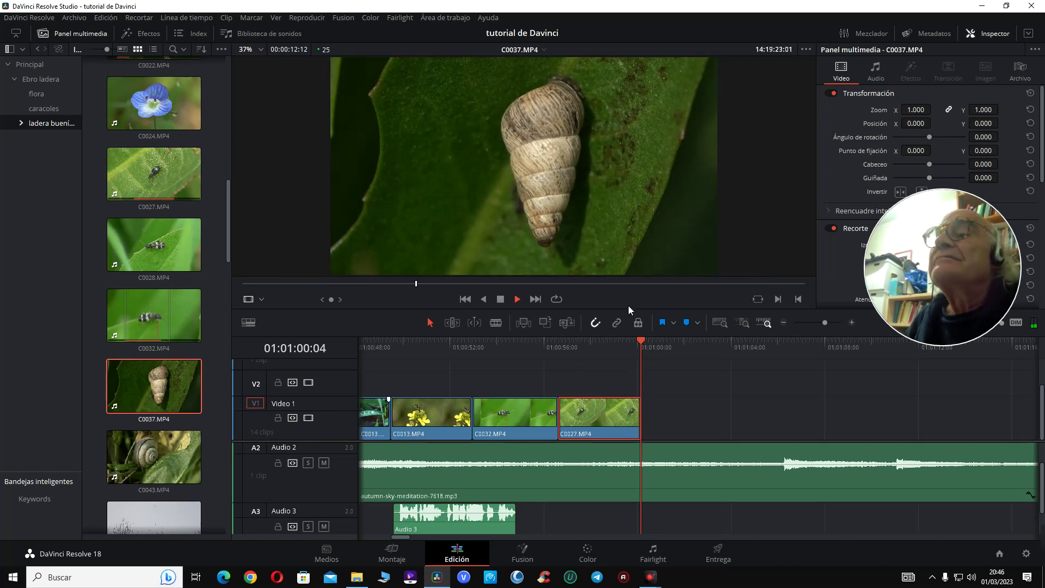
- Enlarge the viewer by reducing the timeline's height, and adjust the visible tracks around Video 1 and Audio 2
drag(634, 314, 634, 344)
click(668, 458)
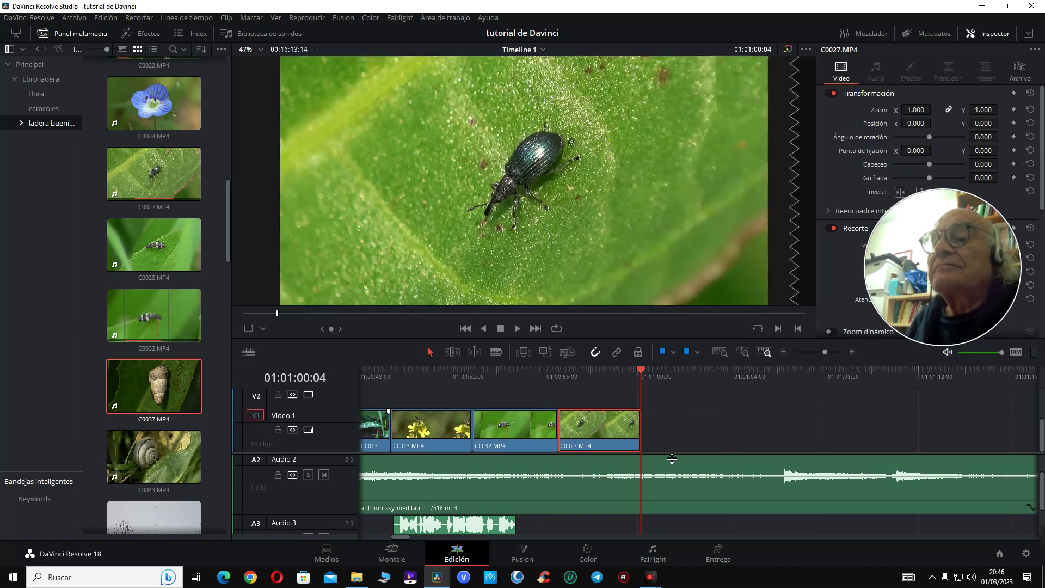
scroll(670, 449, down, 1)
scroll(672, 442, down, 1)
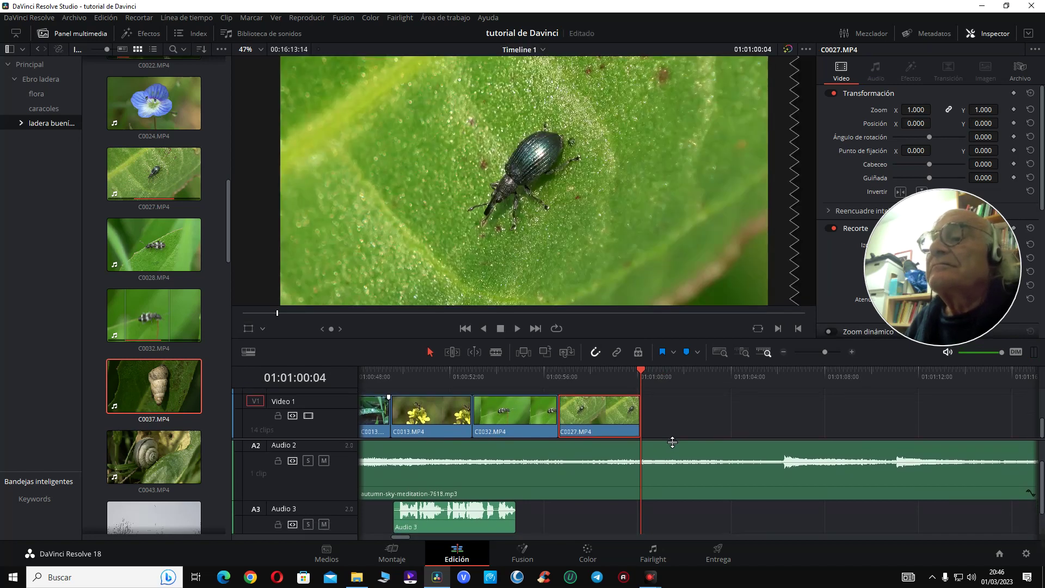
- Mark the out point of C0037.MP4 at 14:19:24:02 and add its video after the C0027 clip on Video 1
click(662, 421)
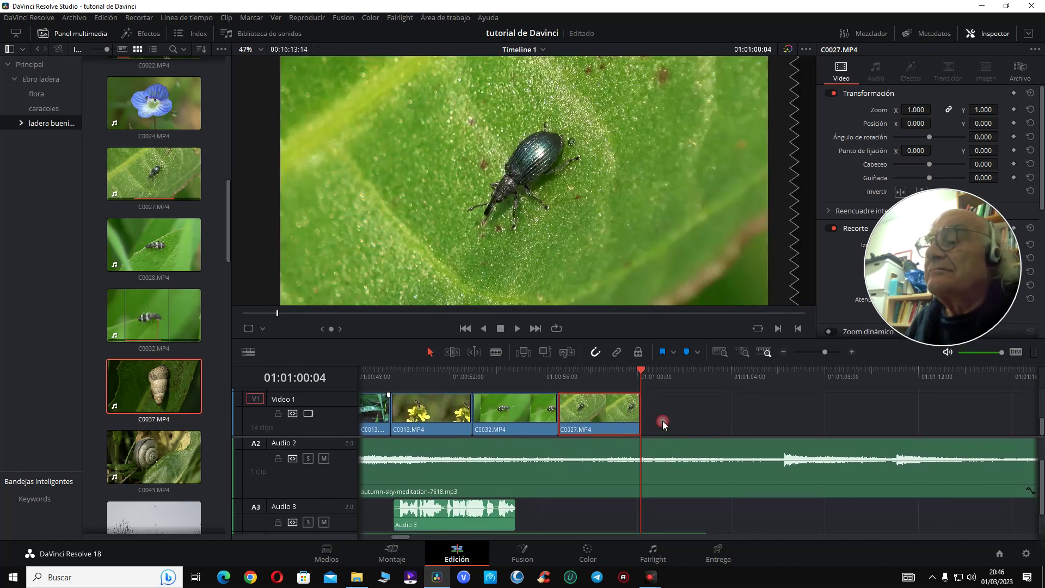
click(155, 380)
key(o)
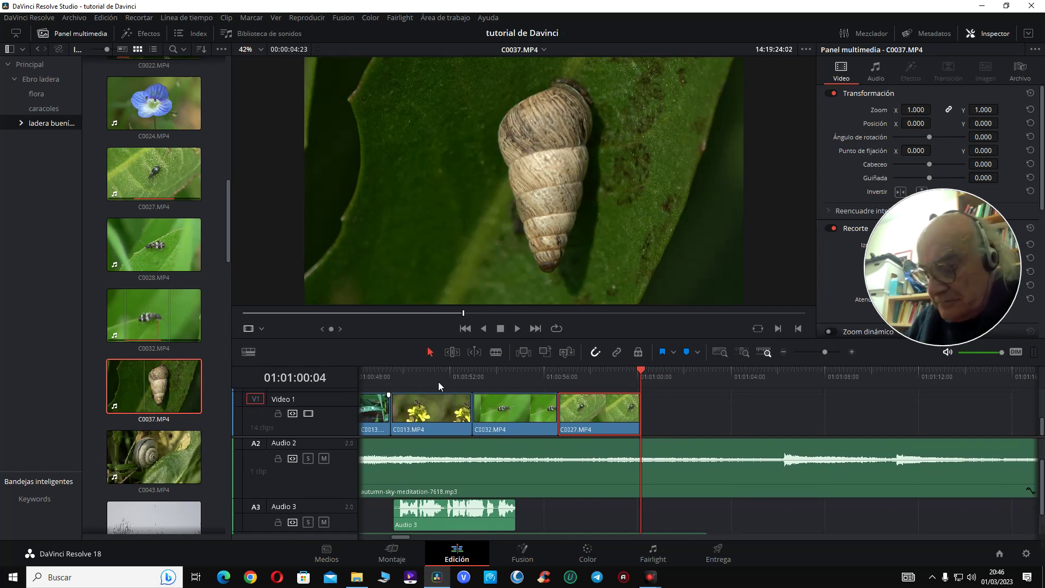
drag(511, 292, 644, 416)
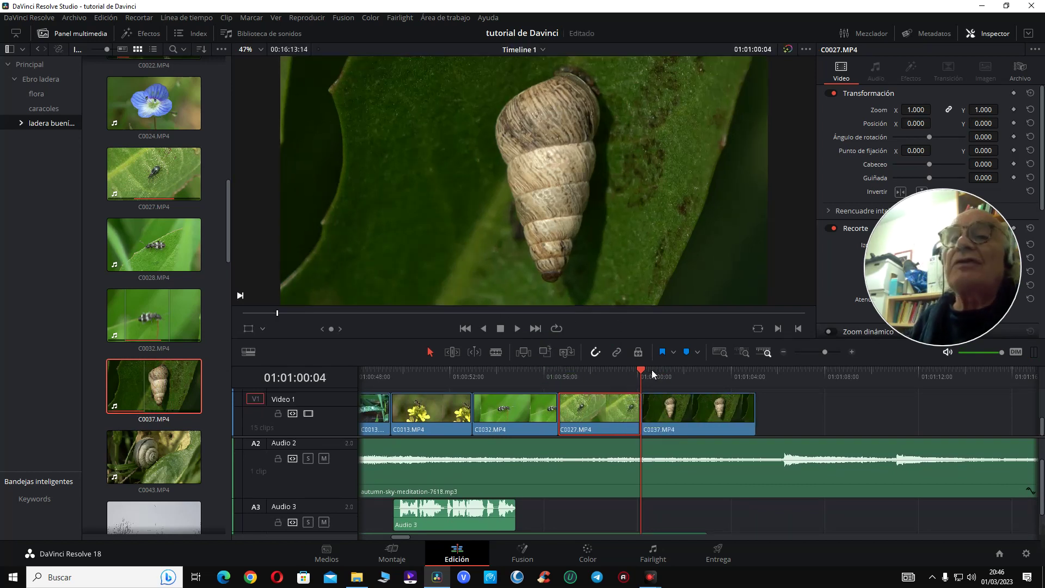
- Play through the cut into the C0037 clip and ripple-trim the clip's start at 01:01:01:01
click(620, 377)
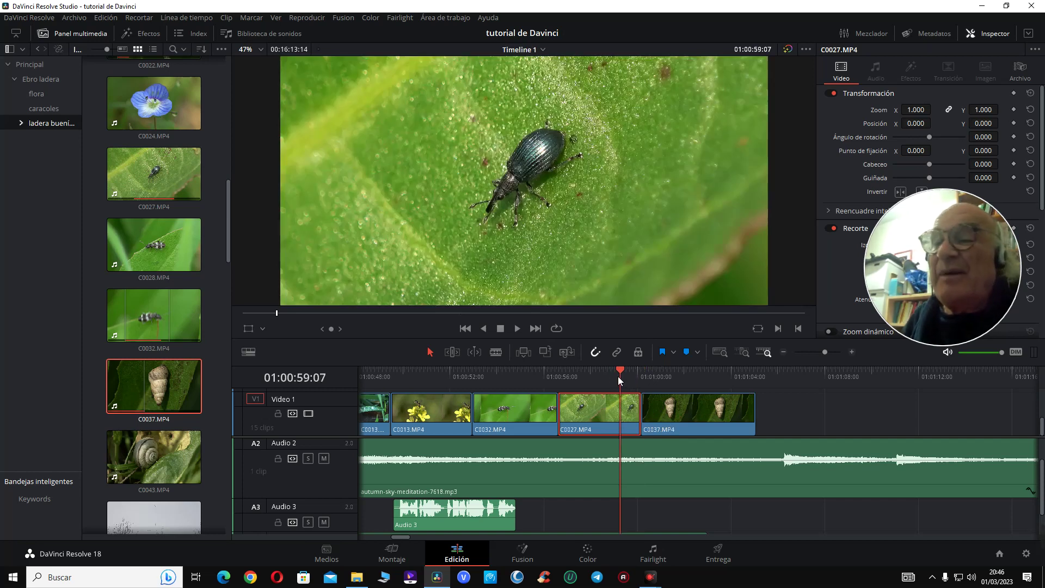
key(space)
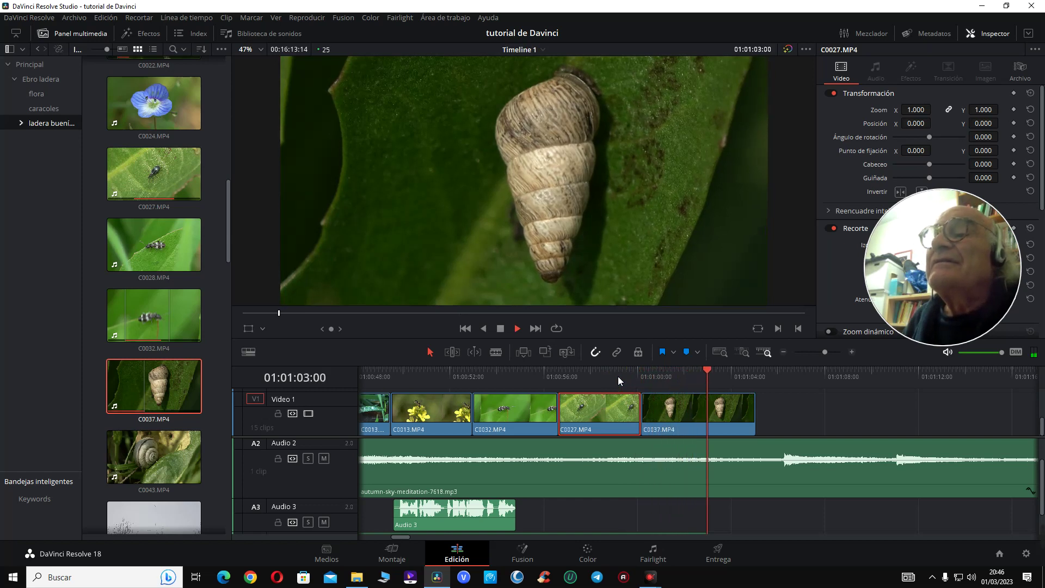
key(space)
click(641, 375)
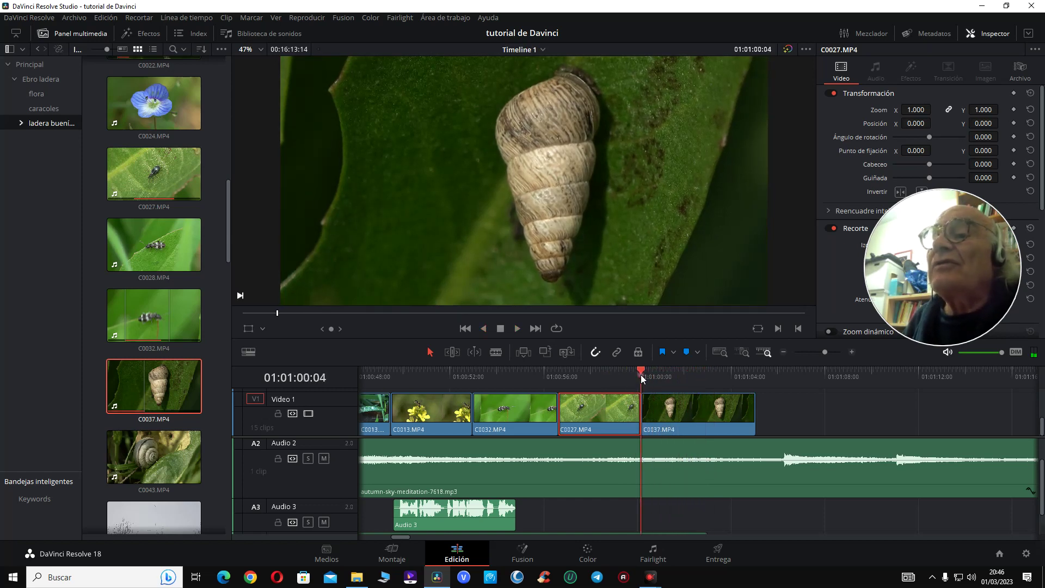
key(space)
key(space)
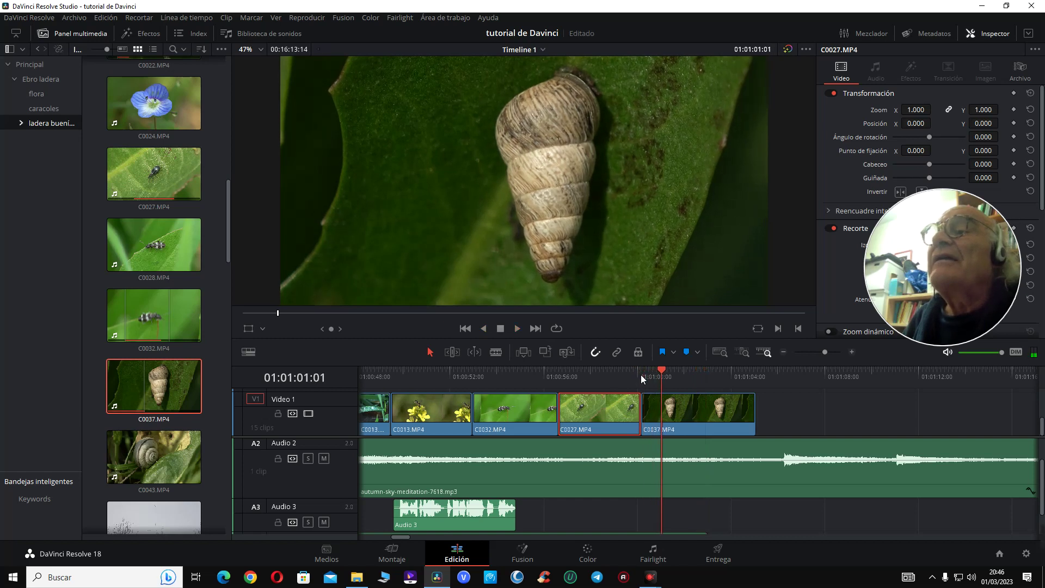
click(672, 417)
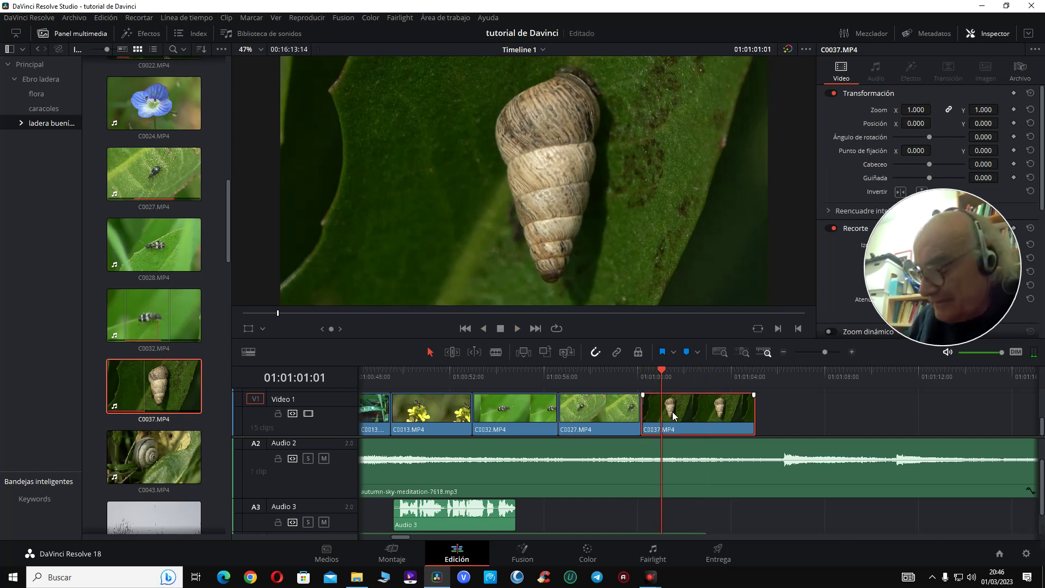
key(shift+bracketleft)
- Replay the C0037 clip and trim its end back to 01:01:02:21
key(space)
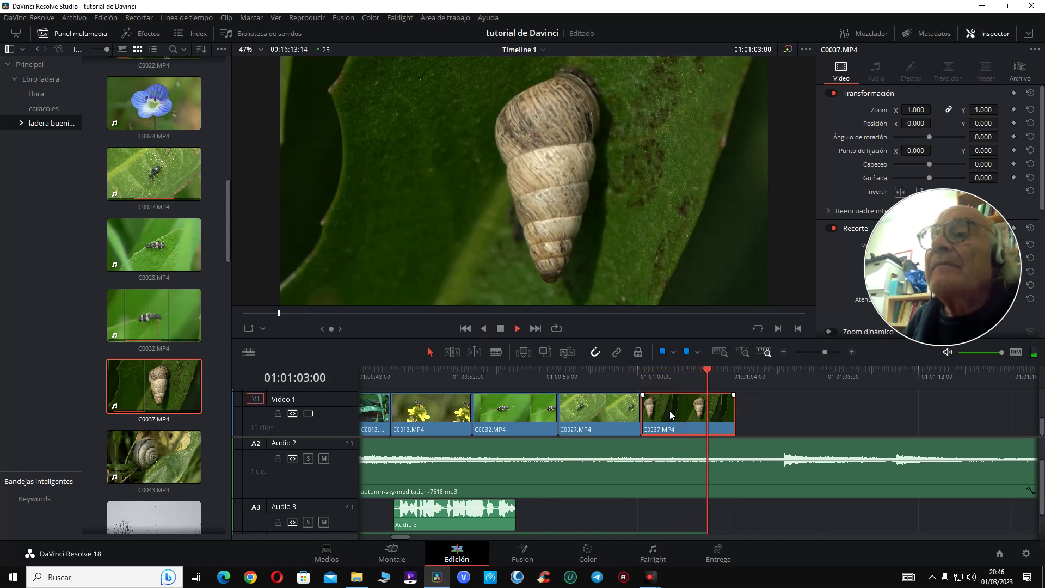
key(space)
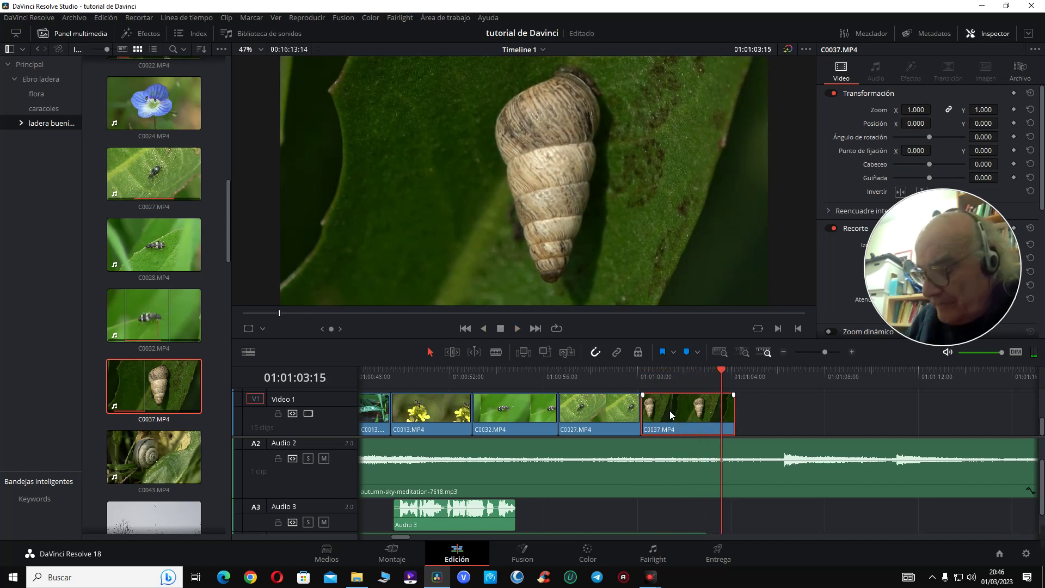
click(697, 376)
key(space)
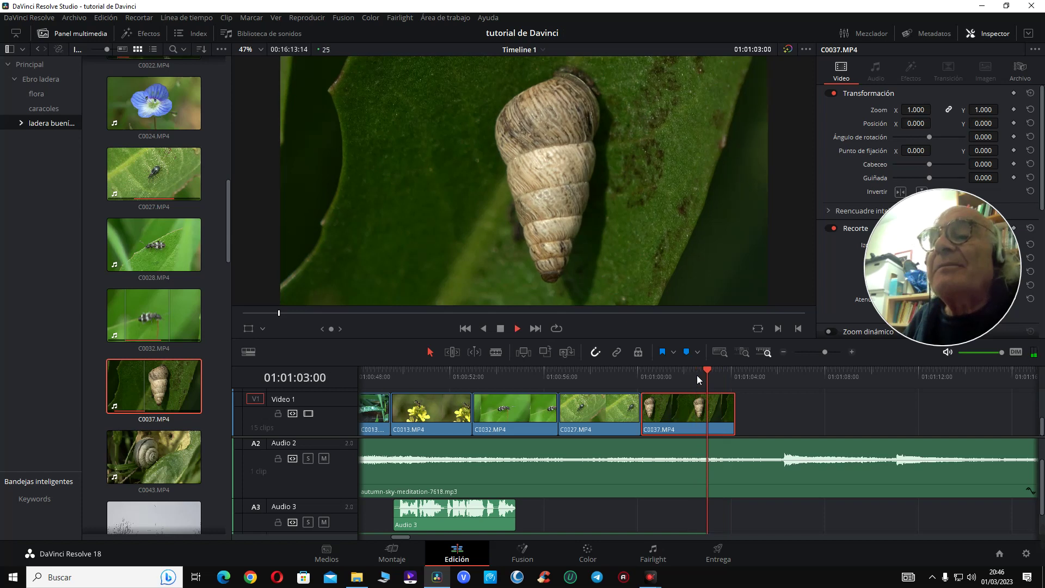
click(696, 375)
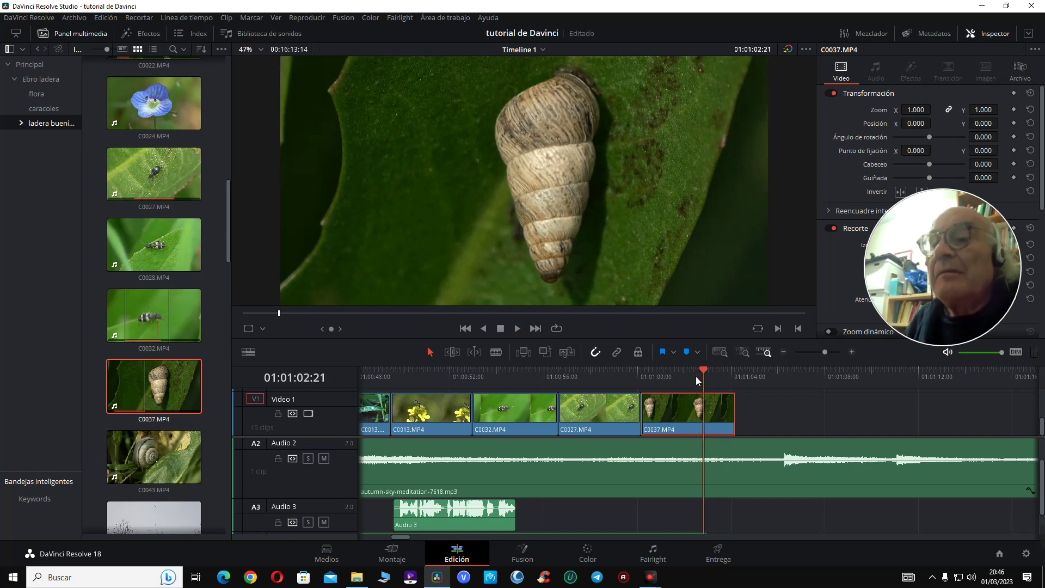
key(shift+])
- Mark C0043.MP4 from 14:20:09:08 to 14:20:12:14 and add its video after the C0037 clip on Video 1
click(150, 450)
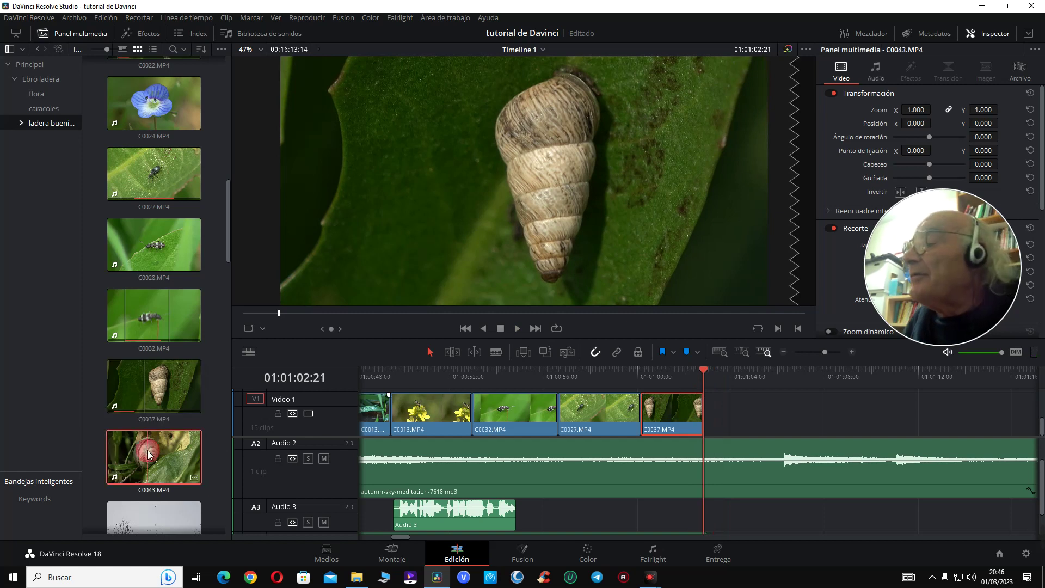
scroll(150, 453, down, 2)
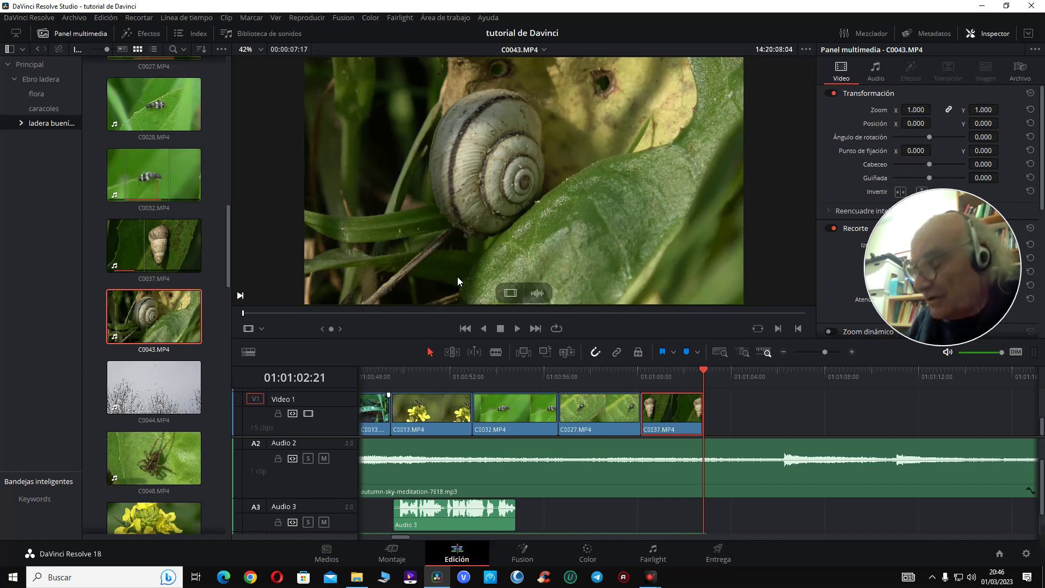
key(space)
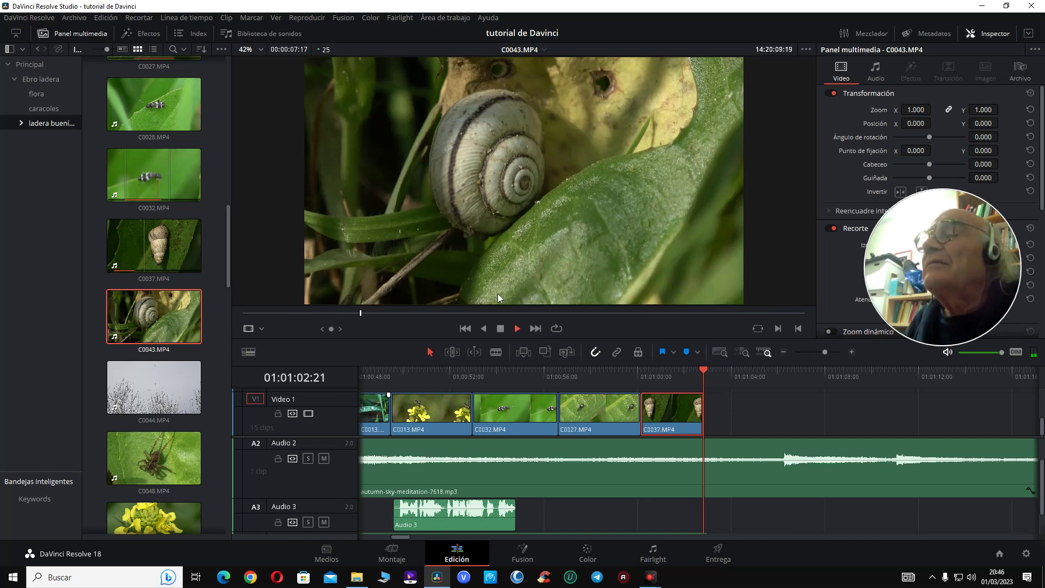
key(space)
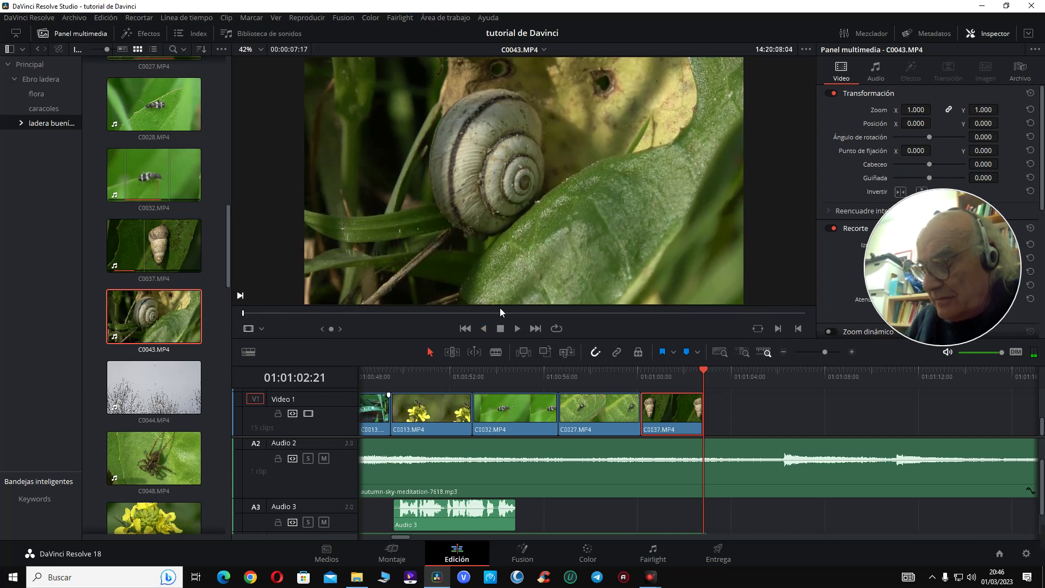
key(space)
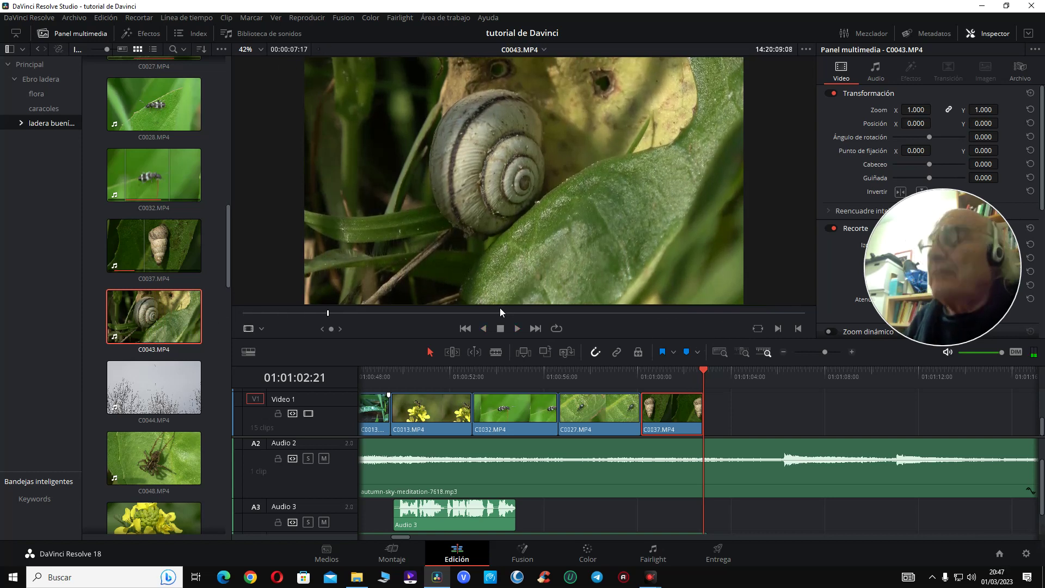
key(i)
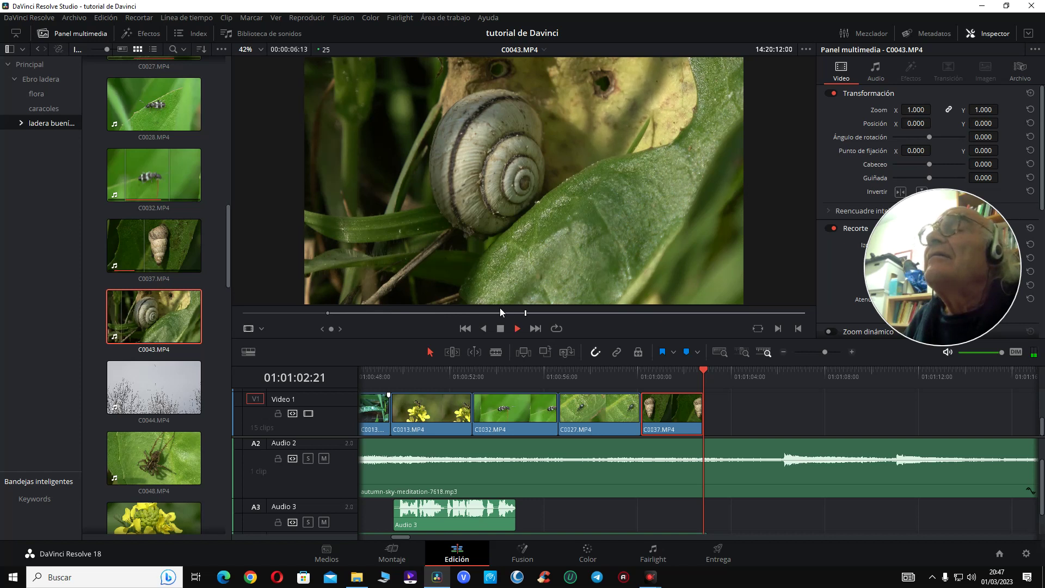
key(space)
key(o)
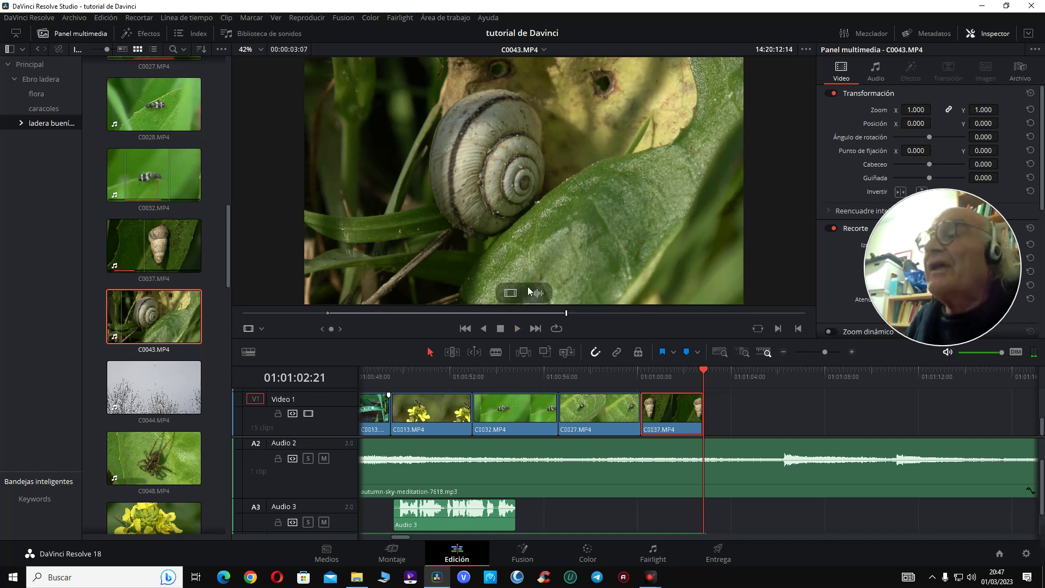
drag(511, 294, 706, 408)
- Grade the C0037 snail clip on the Color page with Contrast 1.114 and Color Boost 13.00
click(666, 371)
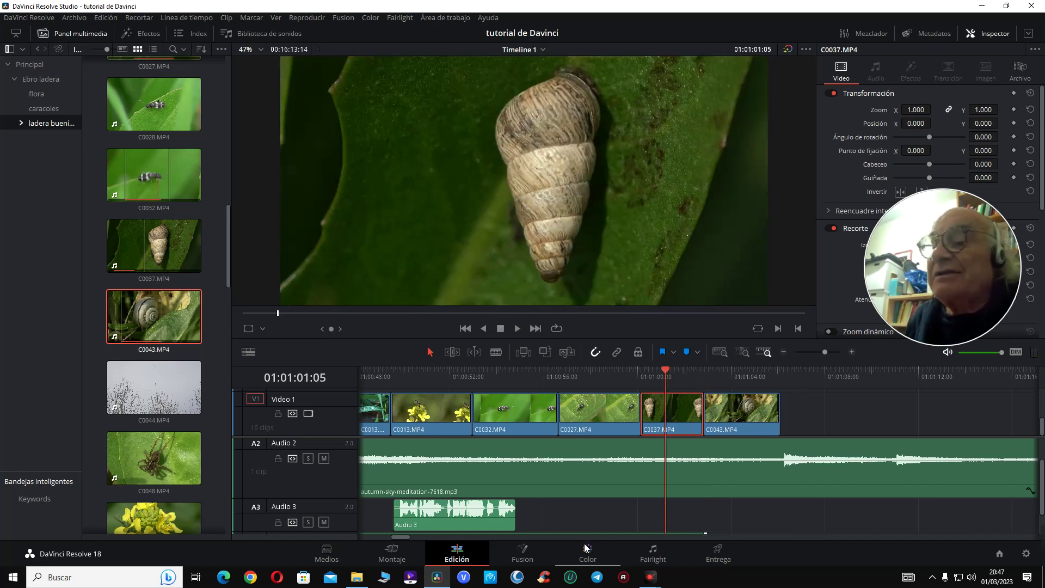
click(585, 546)
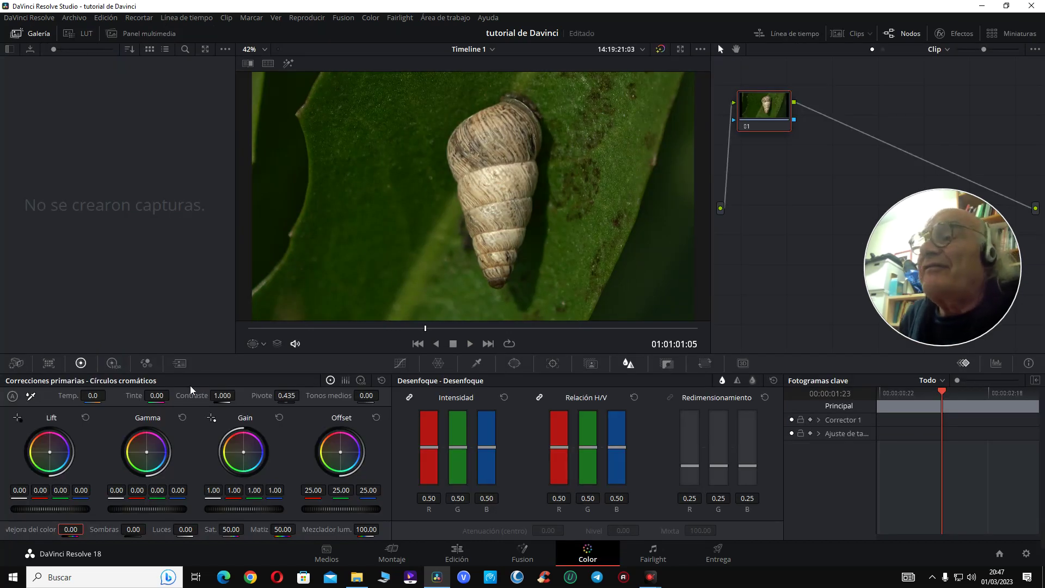
drag(229, 401, 238, 395)
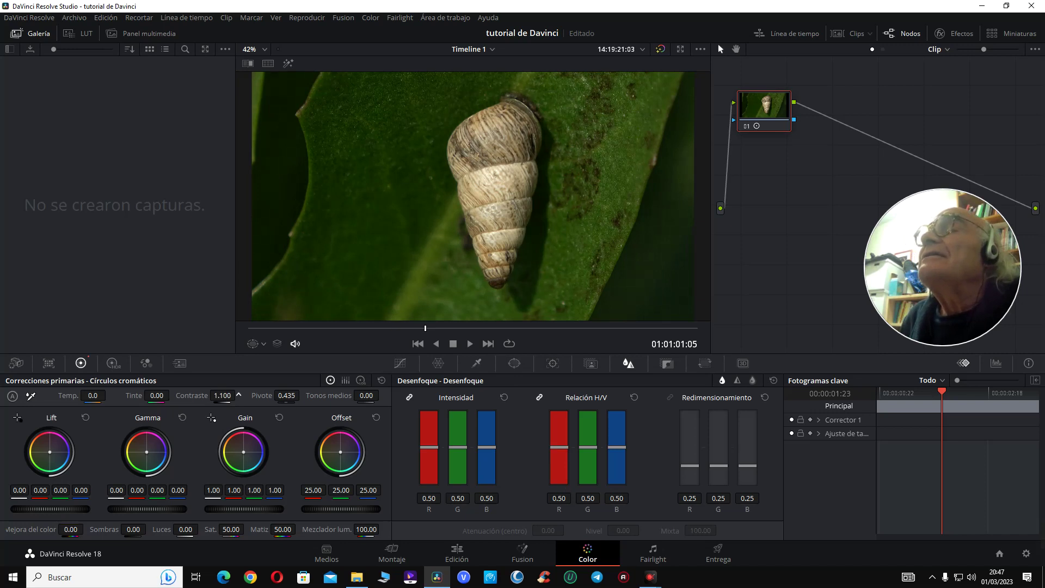
click(455, 205)
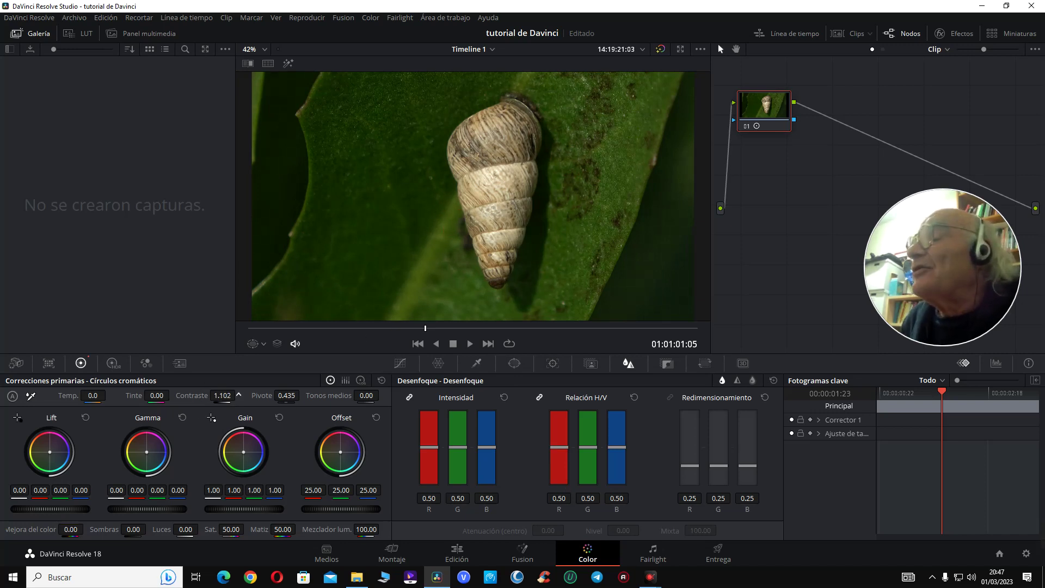
click(223, 399)
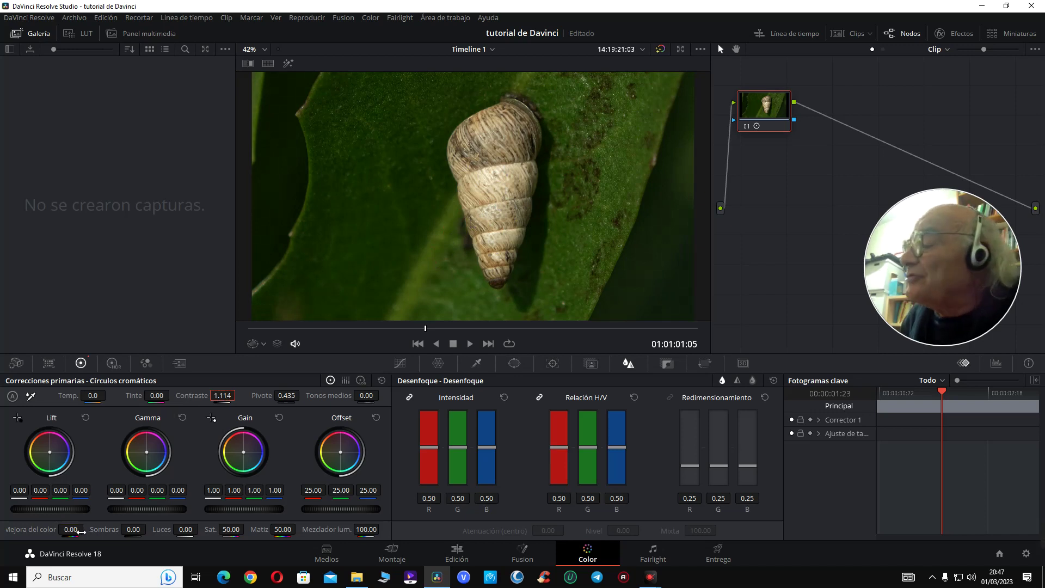
drag(81, 532, 86, 528)
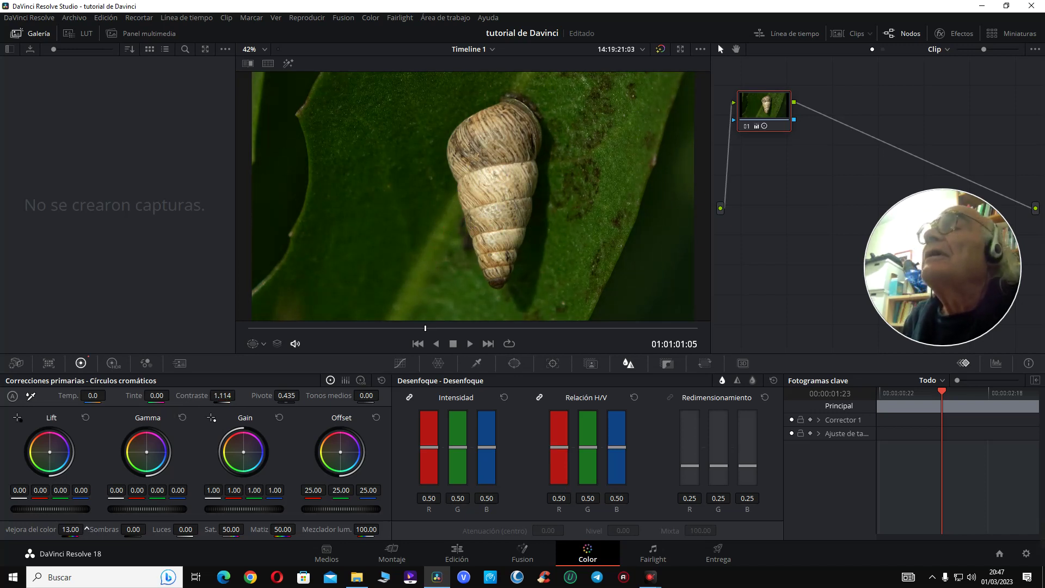
- Try raising the middle of the custom curve slightly to brighten the snail shot, and reset the curves
click(400, 363)
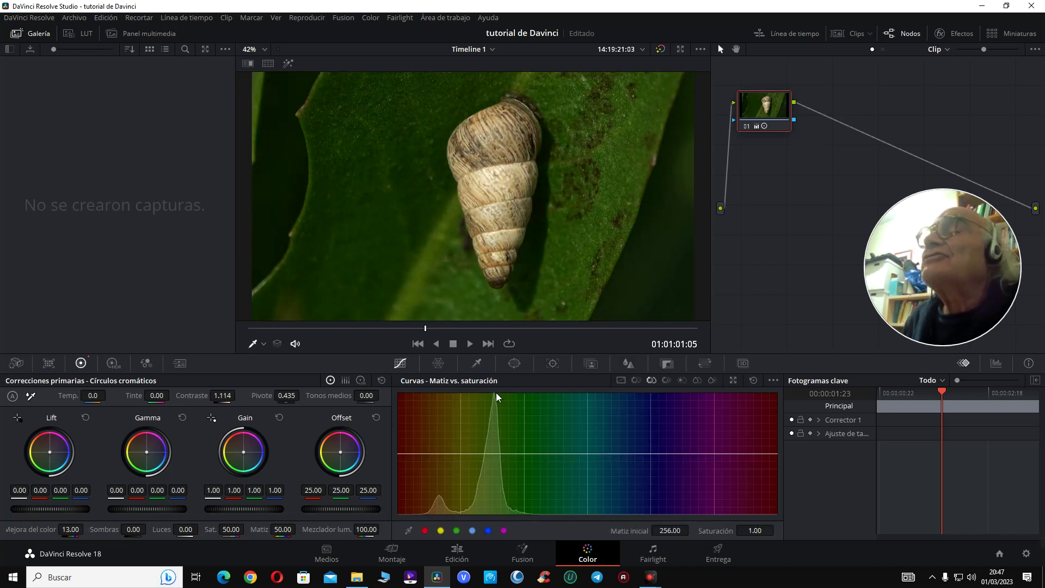
click(625, 381)
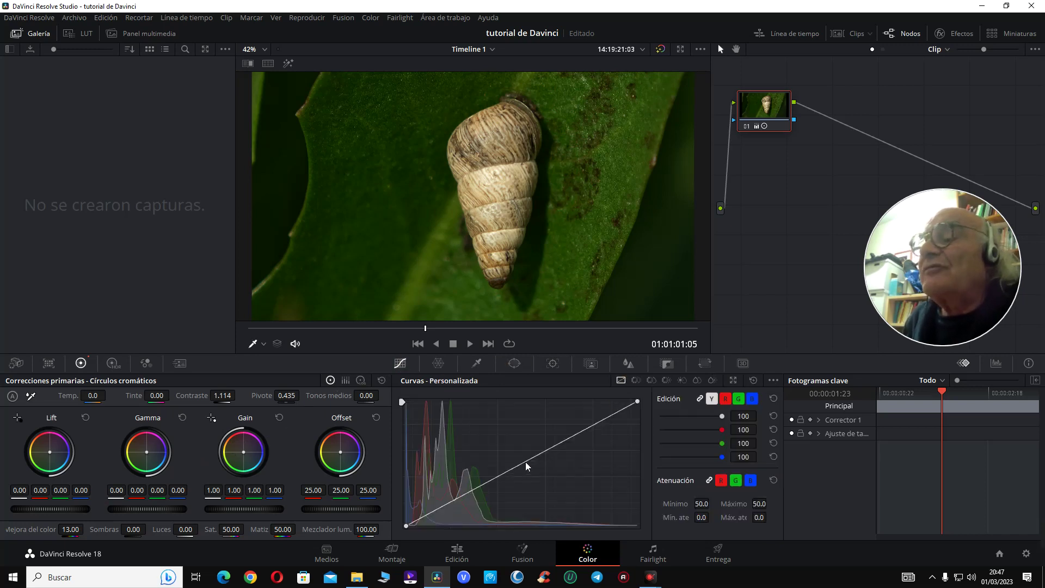
drag(527, 465, 524, 459)
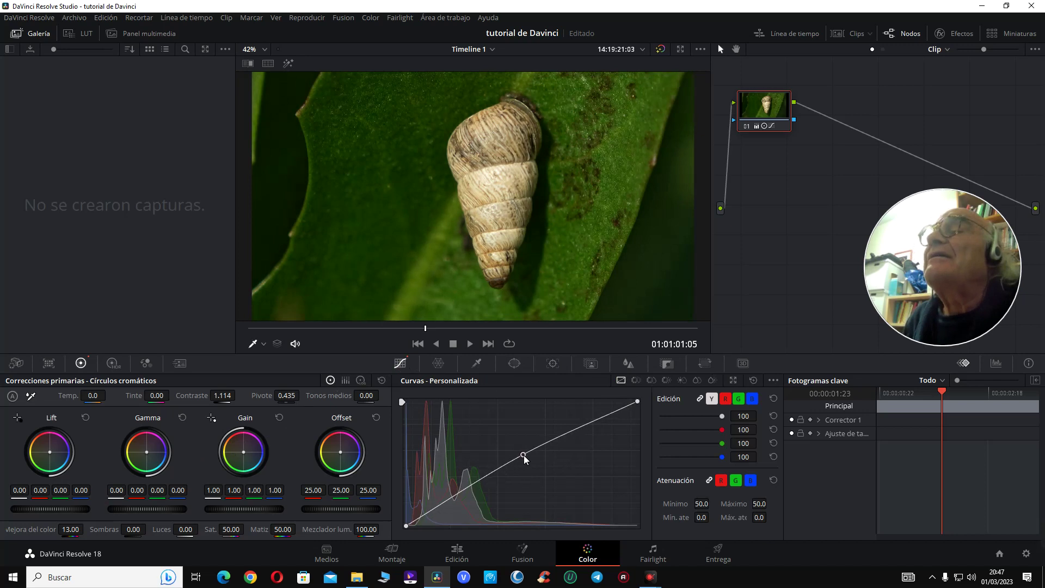
click(753, 380)
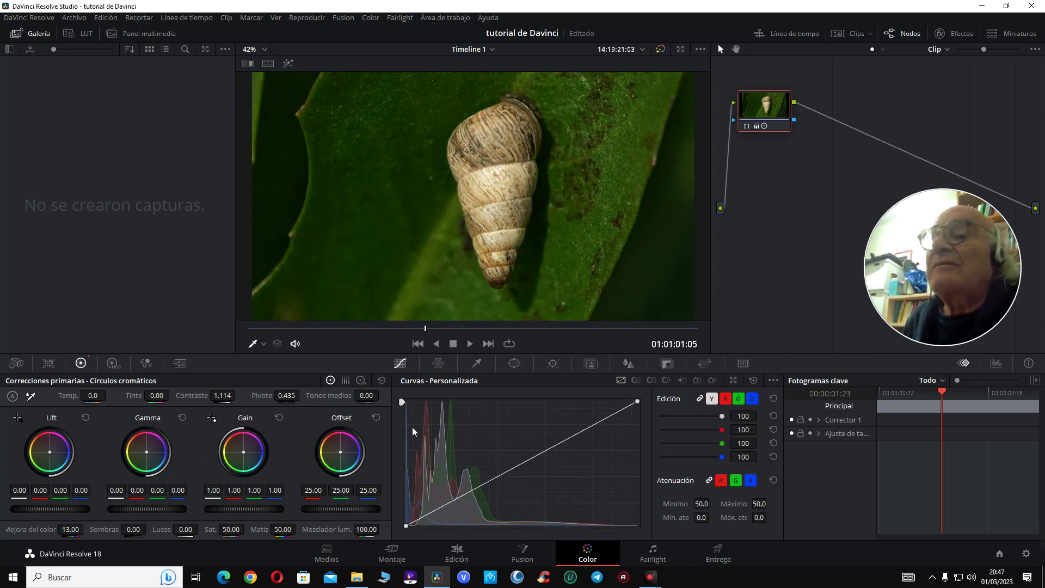
- Set the snail clip's red Offset to 31.65, Gamma to 0.01, Highlights to -15.00 and Shadows to 35.50
mouse_move(334, 512)
mouse_down()
mouse_move(367, 512)
mouse_move(327, 512)
mouse_move(362, 497)
mouse_move(331, 497)
mouse_up()
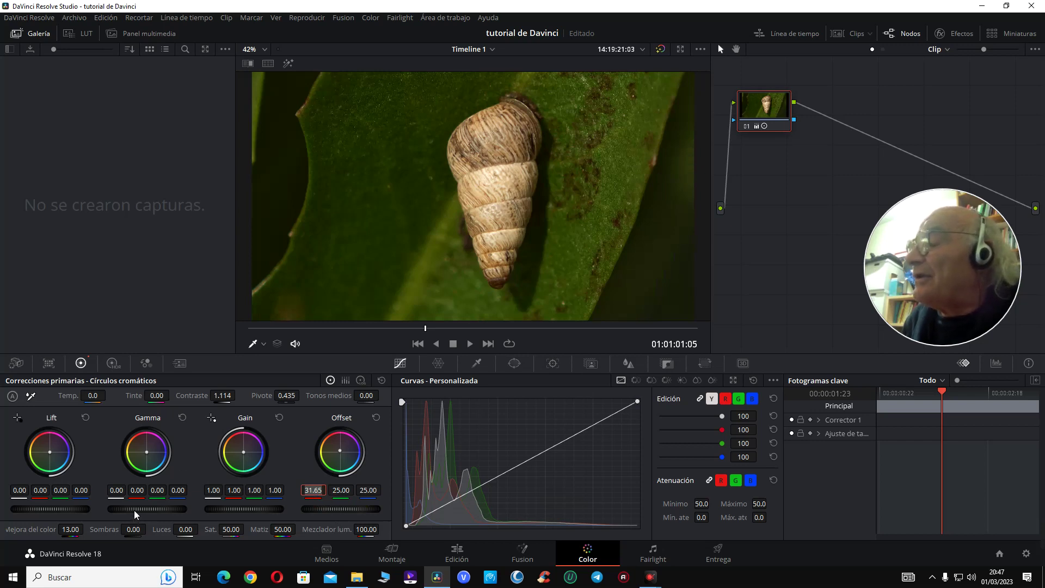
drag(136, 515, 142, 515)
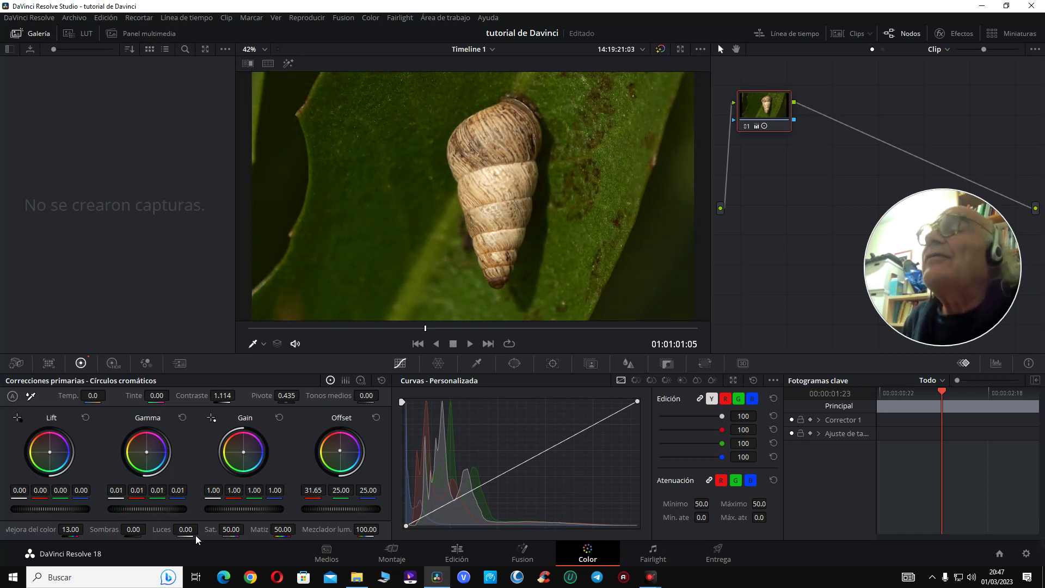
drag(185, 537, 201, 529)
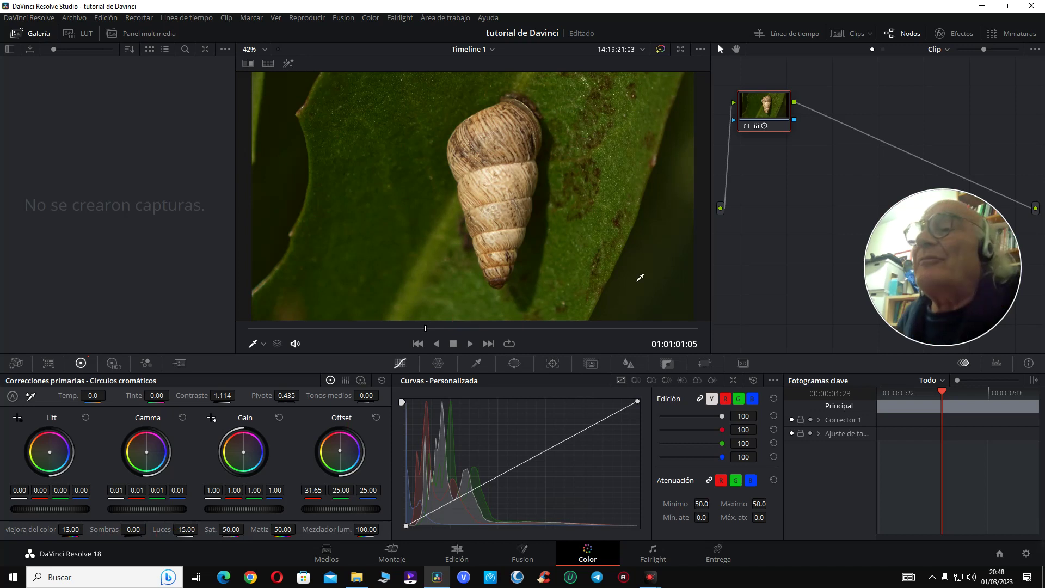
drag(133, 534, 148, 529)
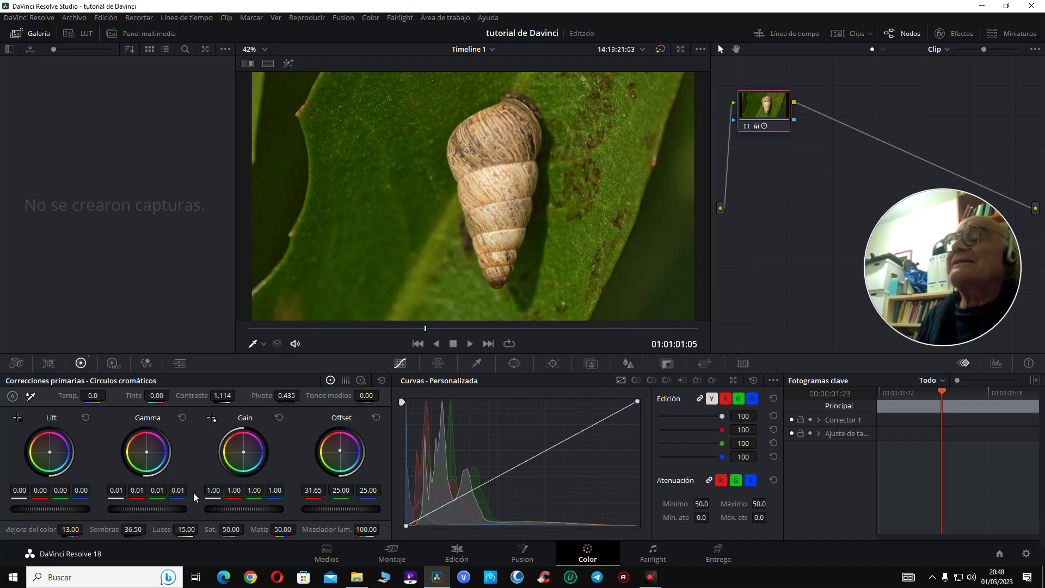
drag(143, 531, 140, 531)
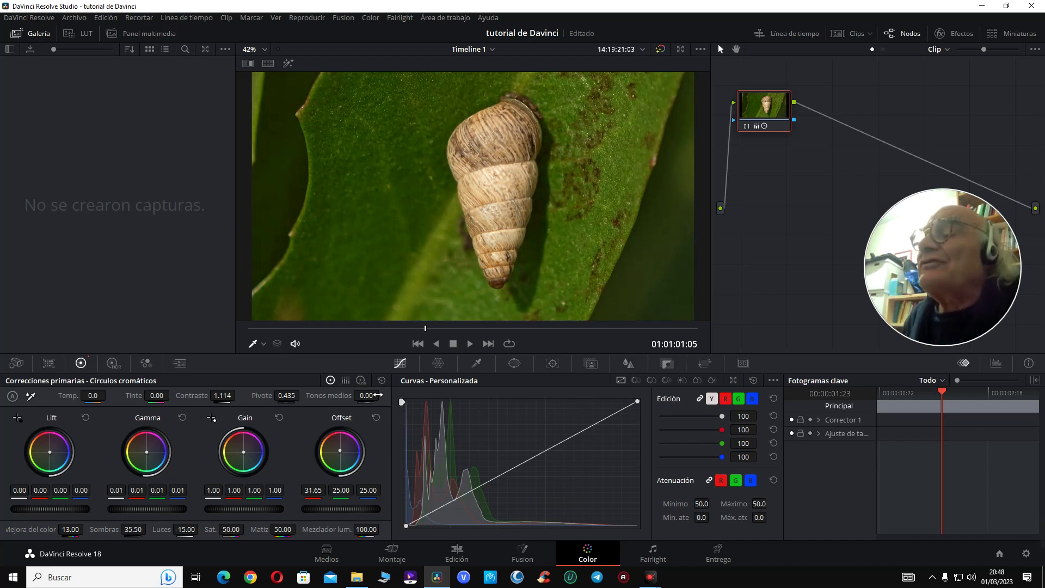
- Sharpen the C0037 snail clip by lowering its linked Blur radius to 0.44 in all channels, and compare the shot full screen with the grade bypassed
click(551, 366)
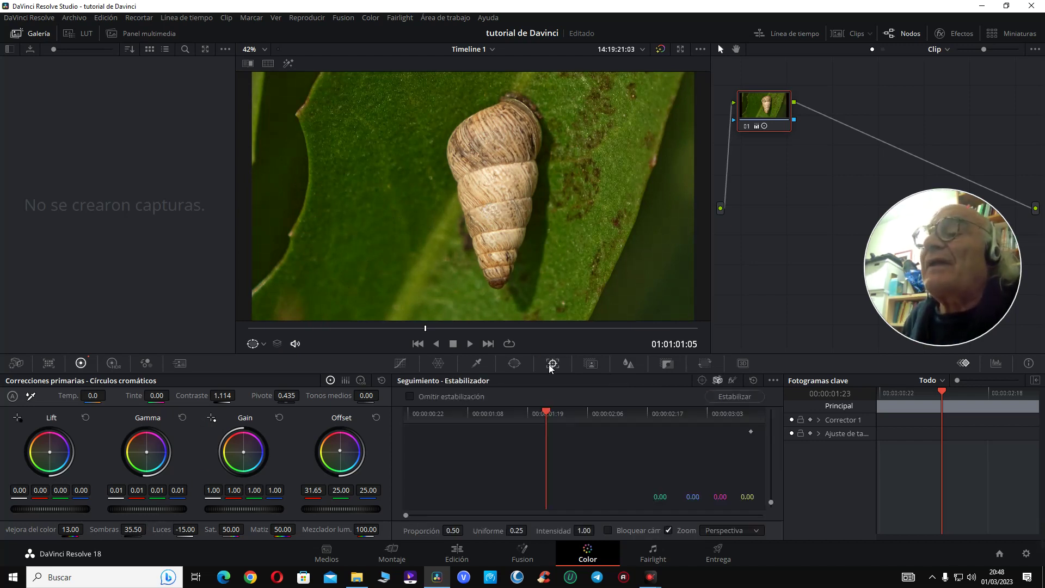
click(629, 363)
drag(464, 463, 461, 466)
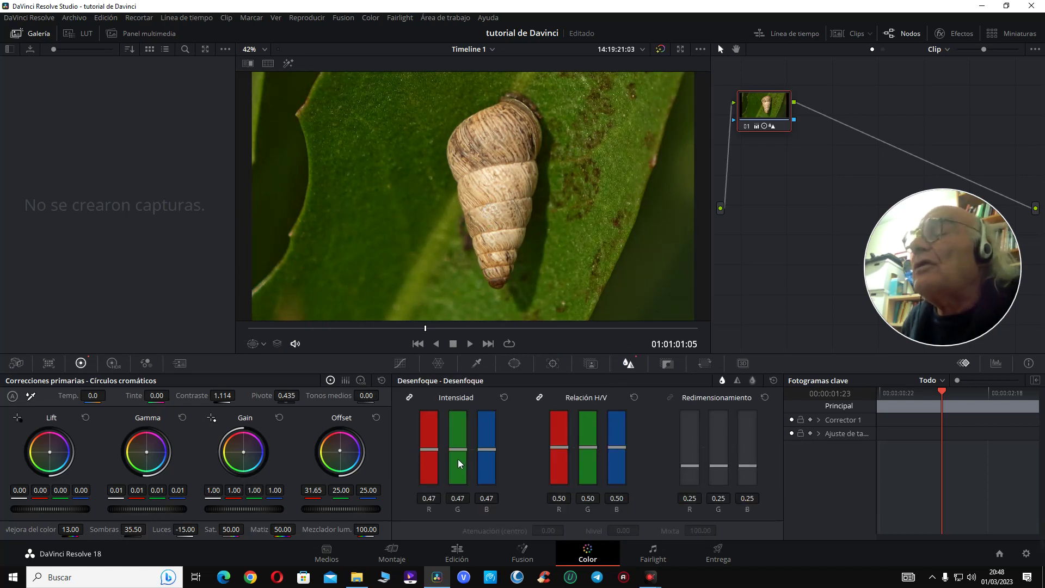
scroll(458, 463, down, 3)
key(ctrl+f)
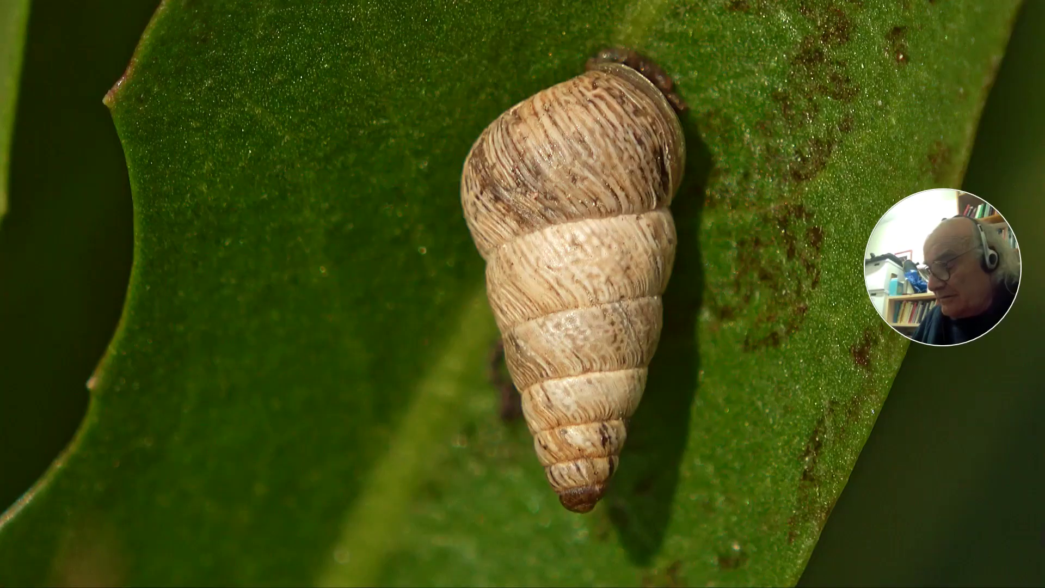
mouse_move(502, 402)
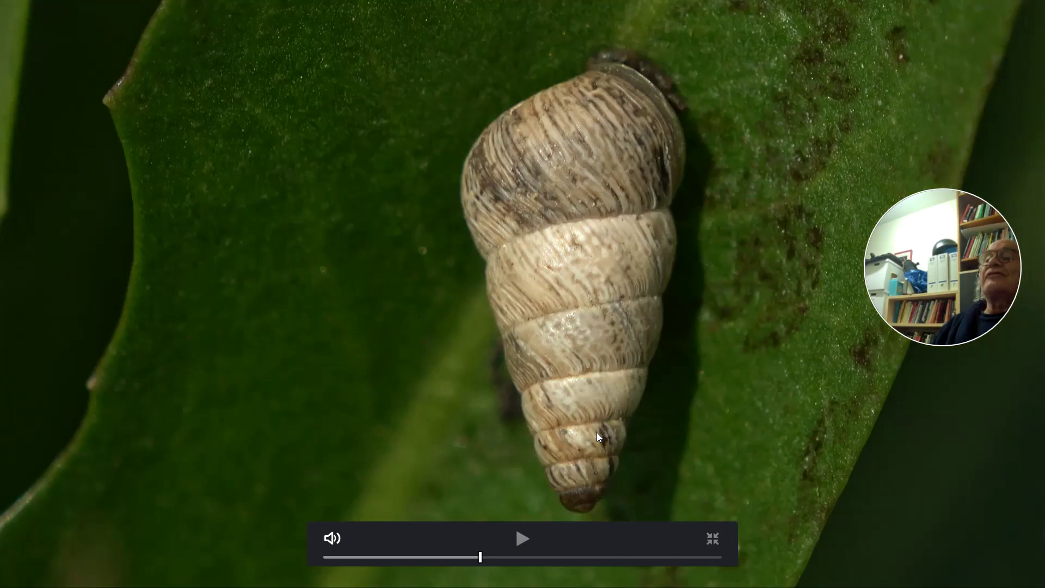
key(Escape)
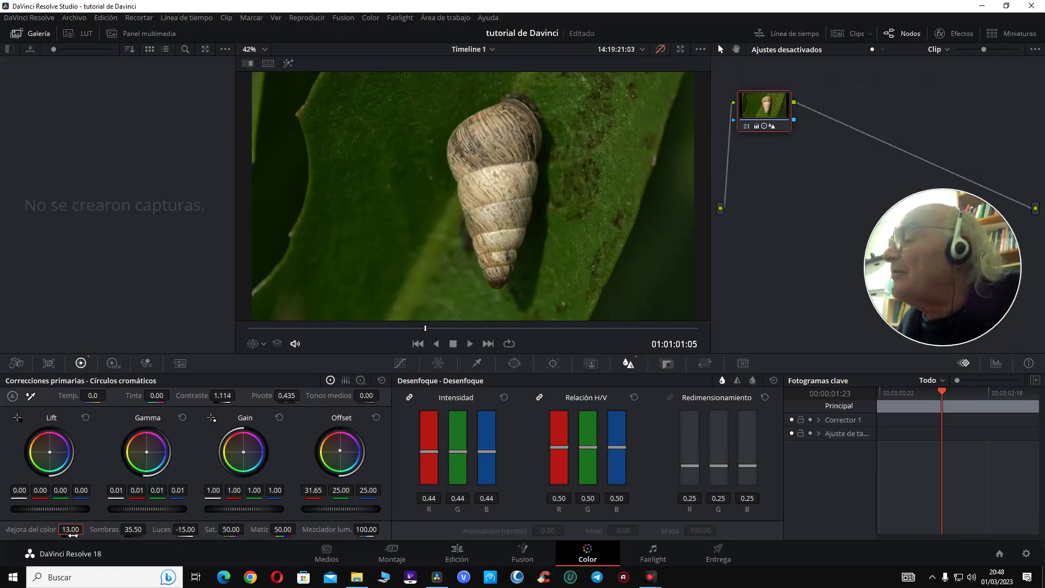
- Set the C0037 snail clip's Color Boost to 0.00 and check the graded shot full screen
drag(72, 535, 45, 535)
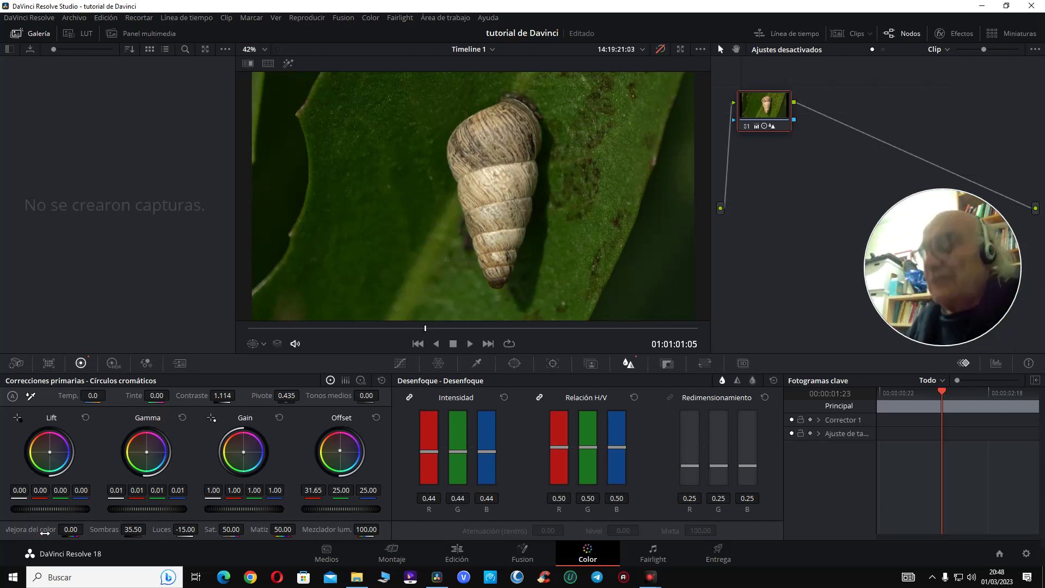
key(ctrl+f)
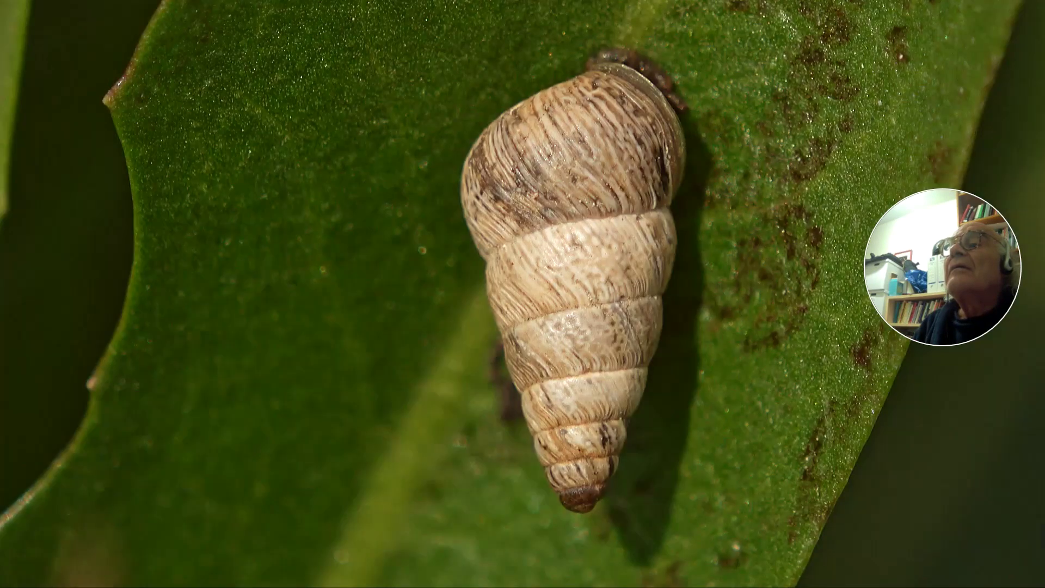
click(38, 530)
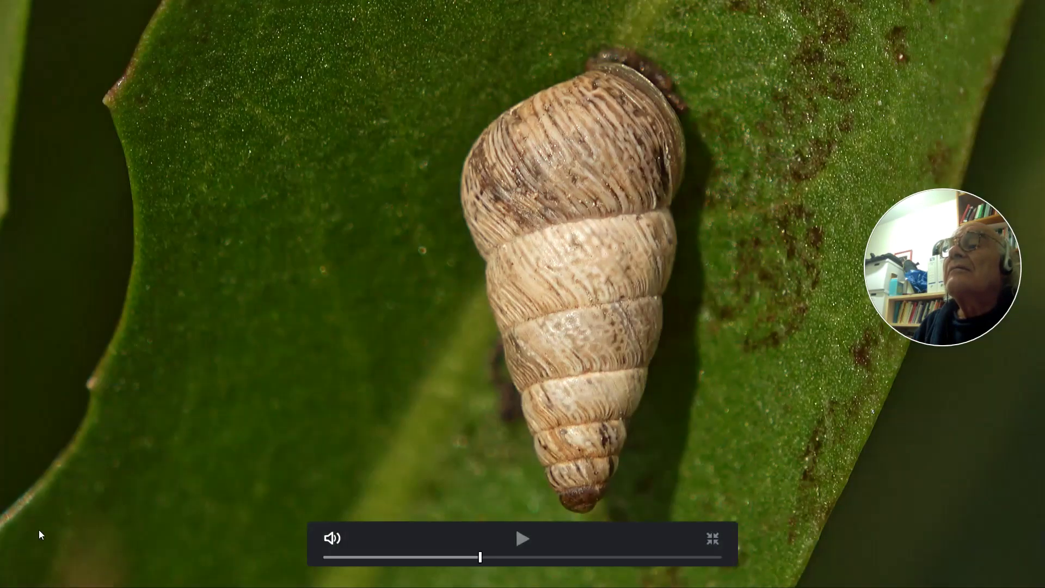
key(Escape)
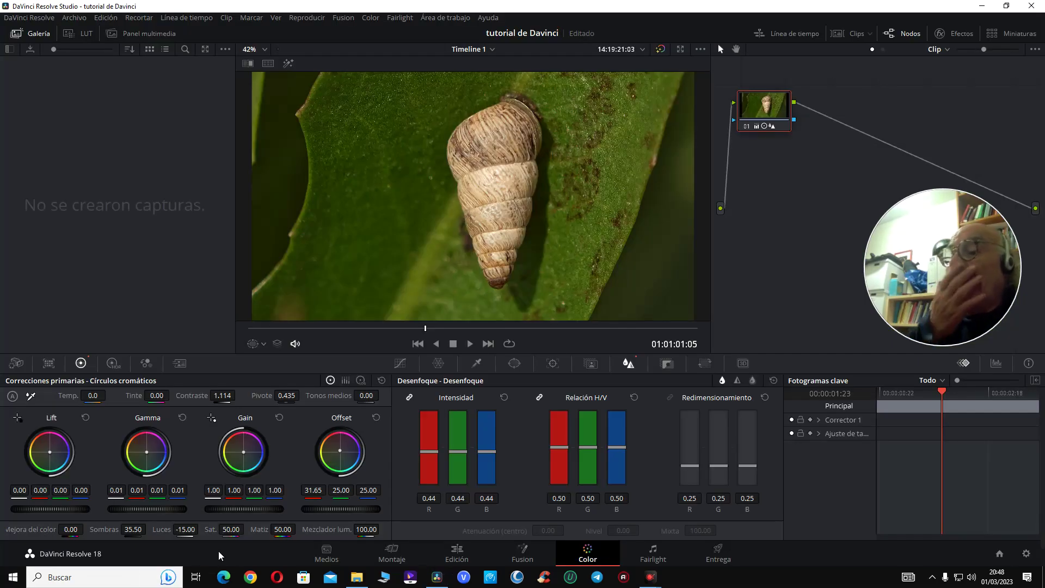
- Compare the C0037 snail with the C0027 beetle clip on the Edit page and play the start of the beetle clip
click(455, 552)
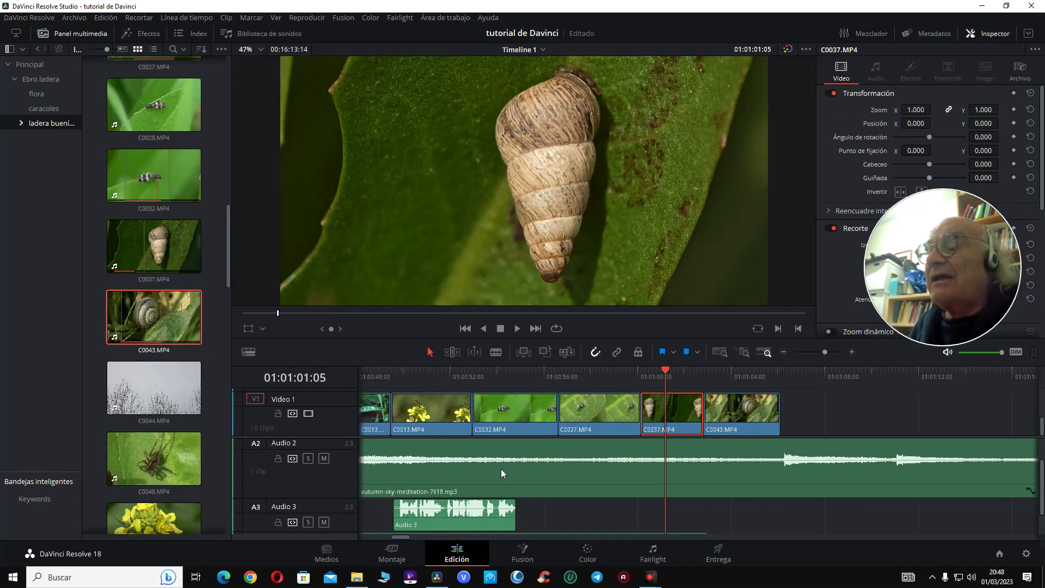
click(533, 372)
click(597, 370)
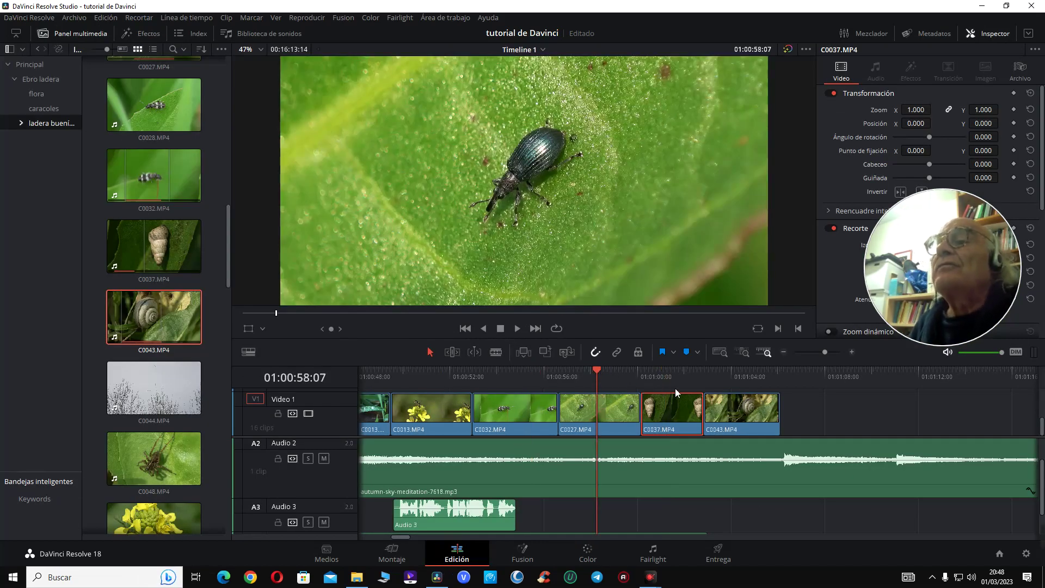
click(674, 375)
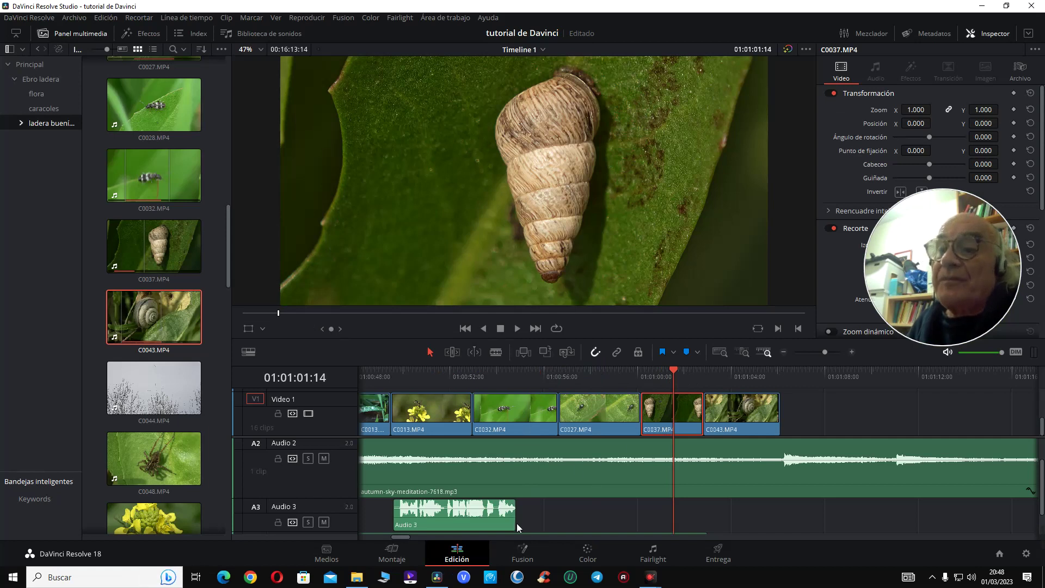
click(560, 374)
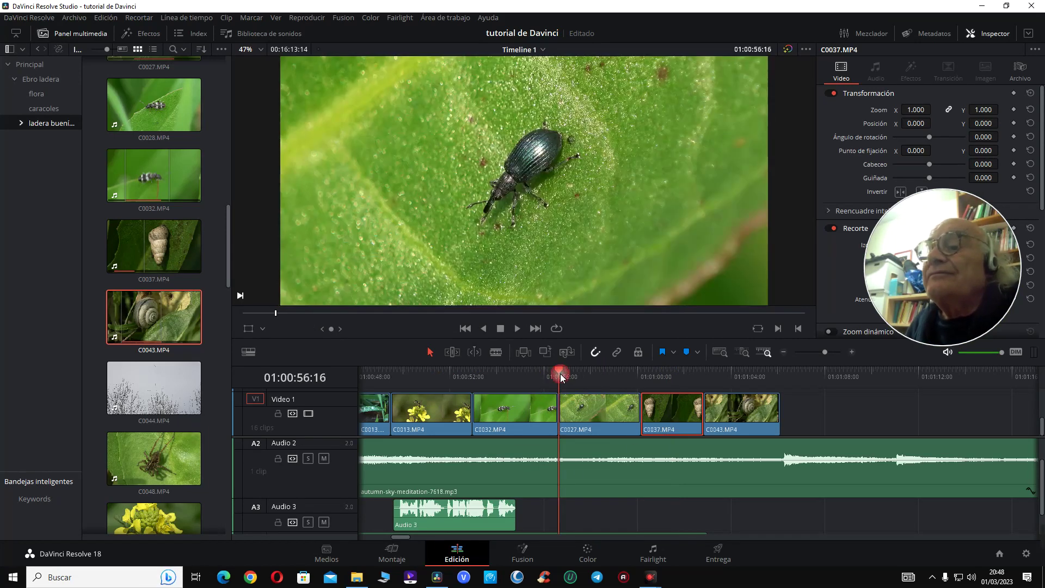
key(space)
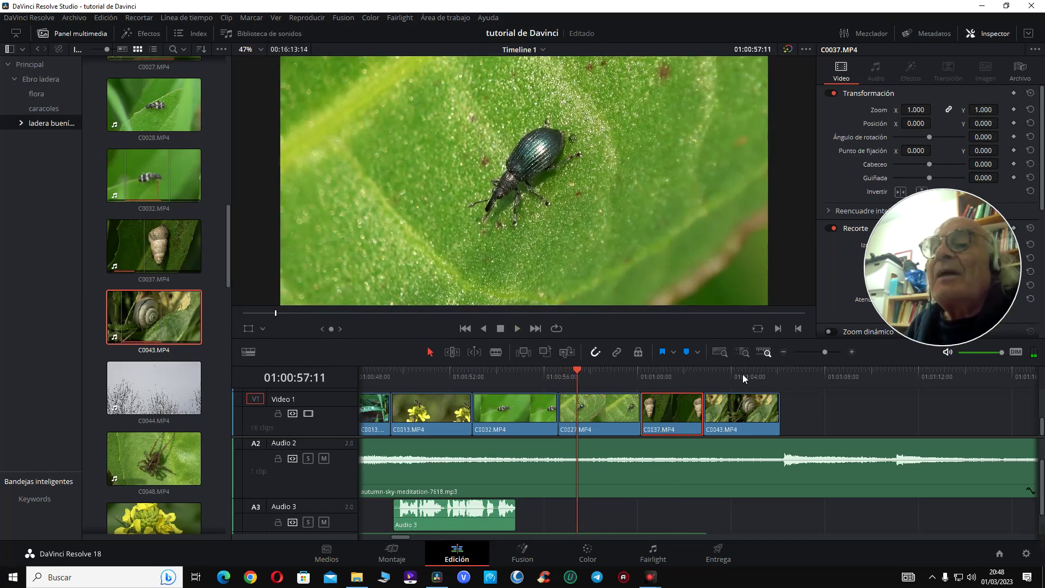
- Grade the C0043 snail clip on the Color page with Contrast 1.150, Color Boost 18.50 and Temperature -290.0
click(742, 374)
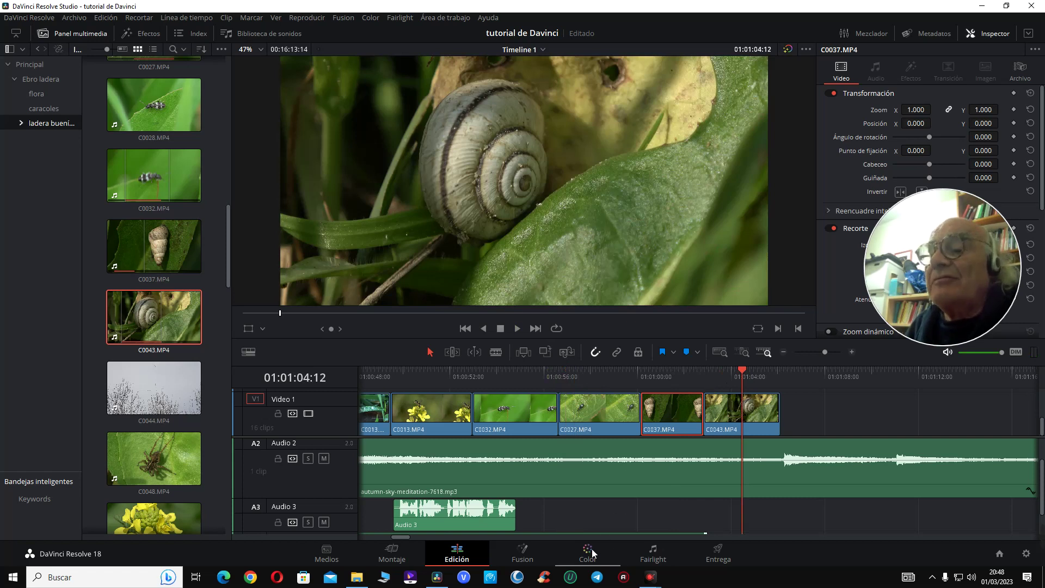
click(588, 552)
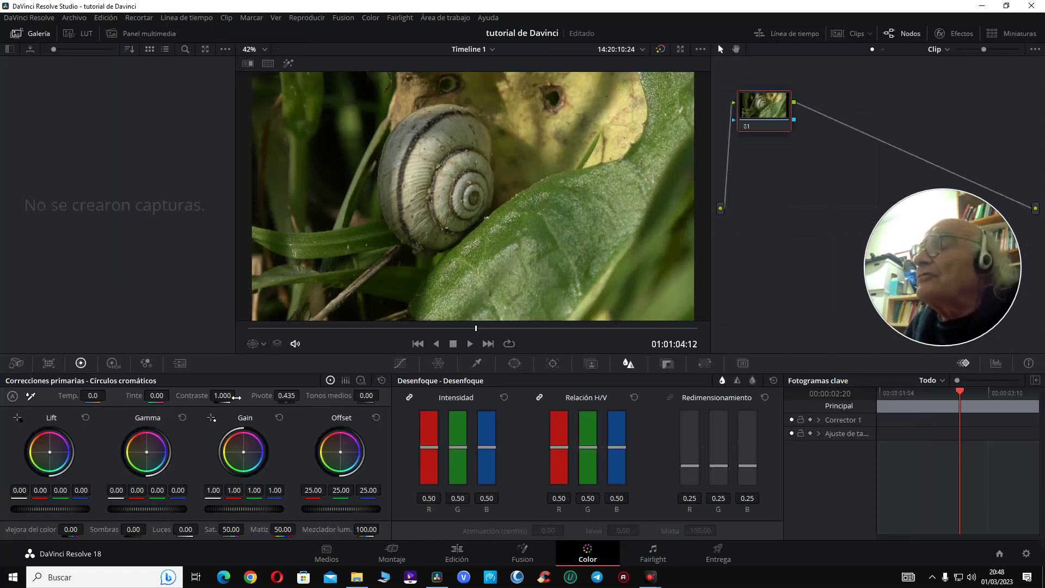
drag(222, 395, 238, 395)
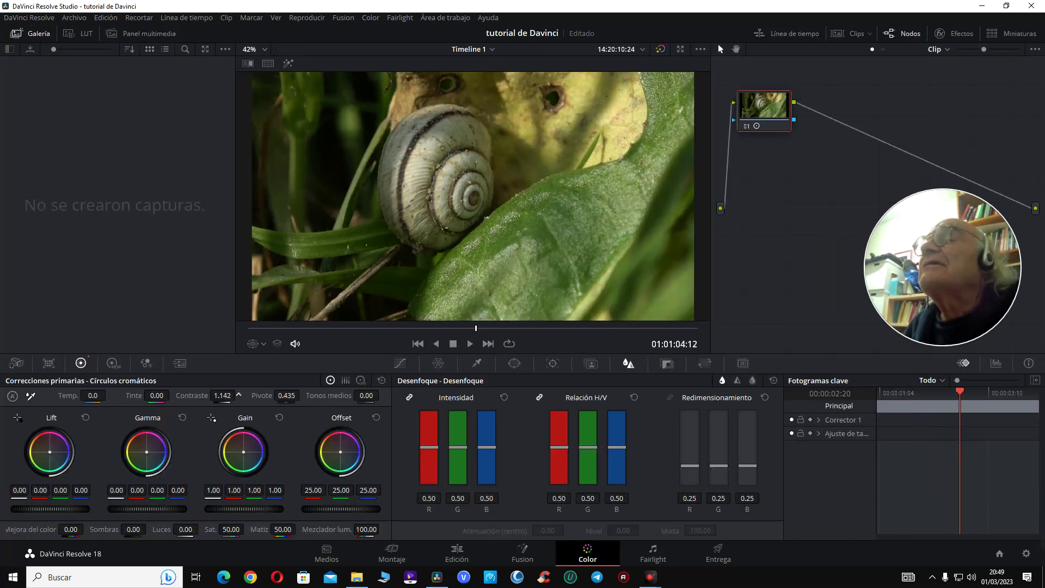
click(400, 363)
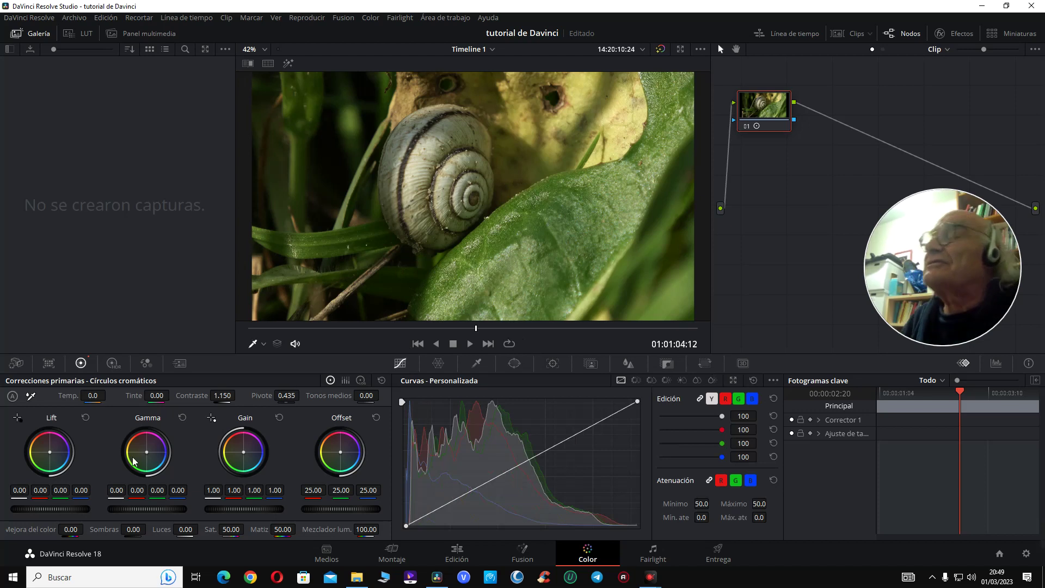
drag(71, 529, 84, 529)
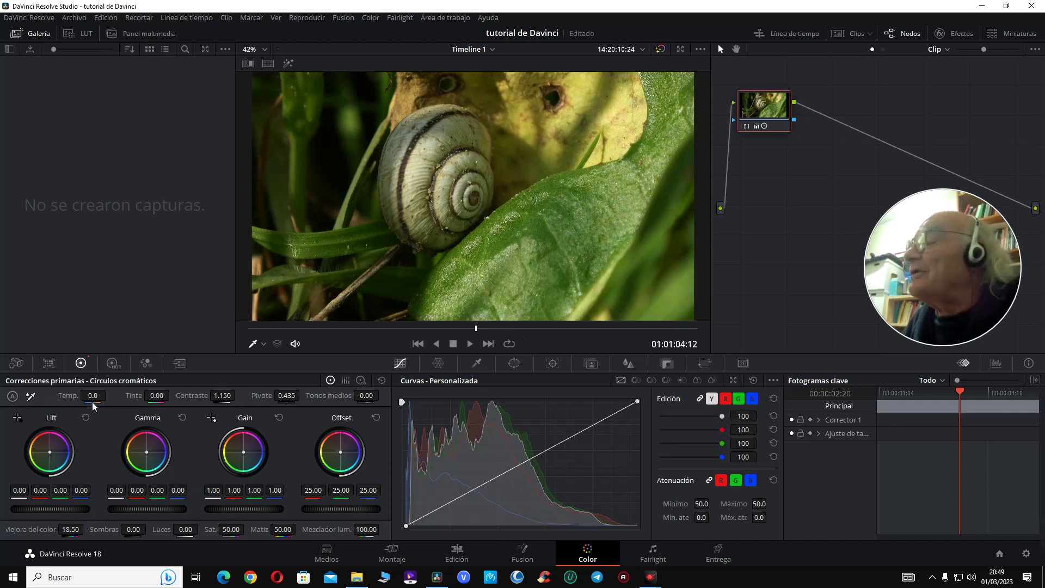
drag(94, 395, 109, 396)
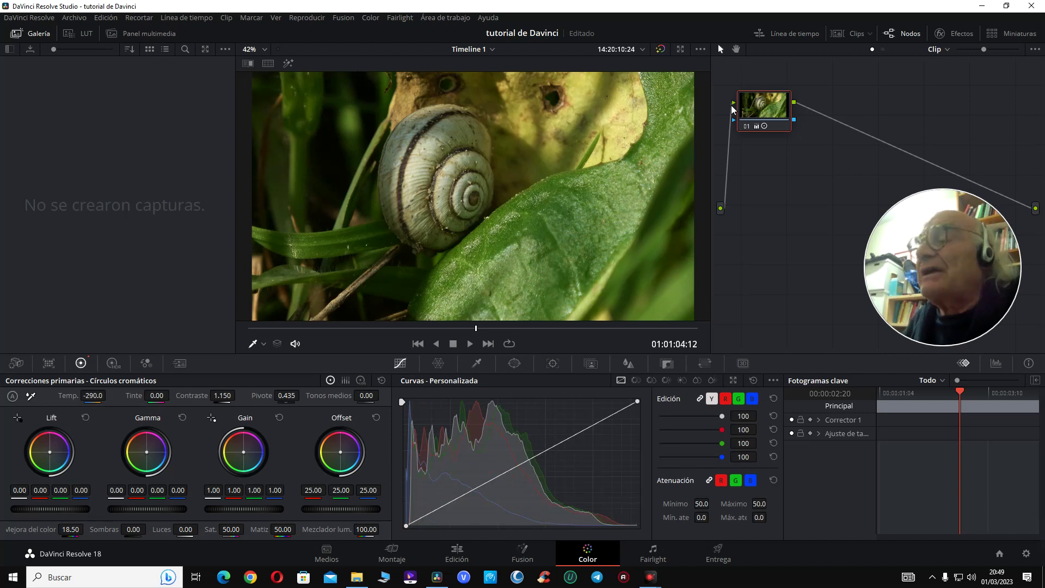
- Show the clip thumbnails, select the C0037 snail clip and cool its Temperature to -1010.0
click(851, 33)
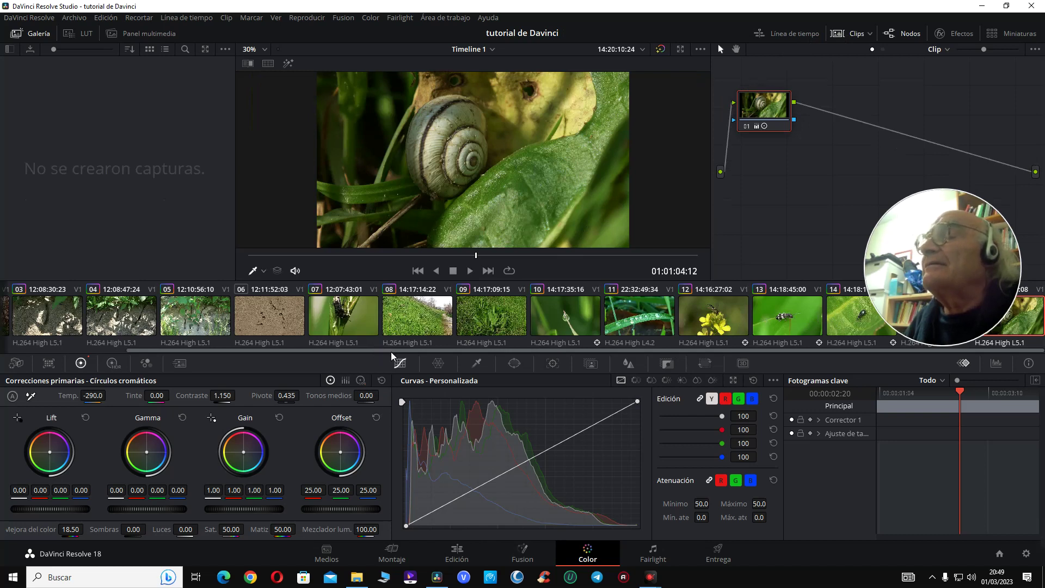
drag(958, 237, 955, 163)
click(935, 316)
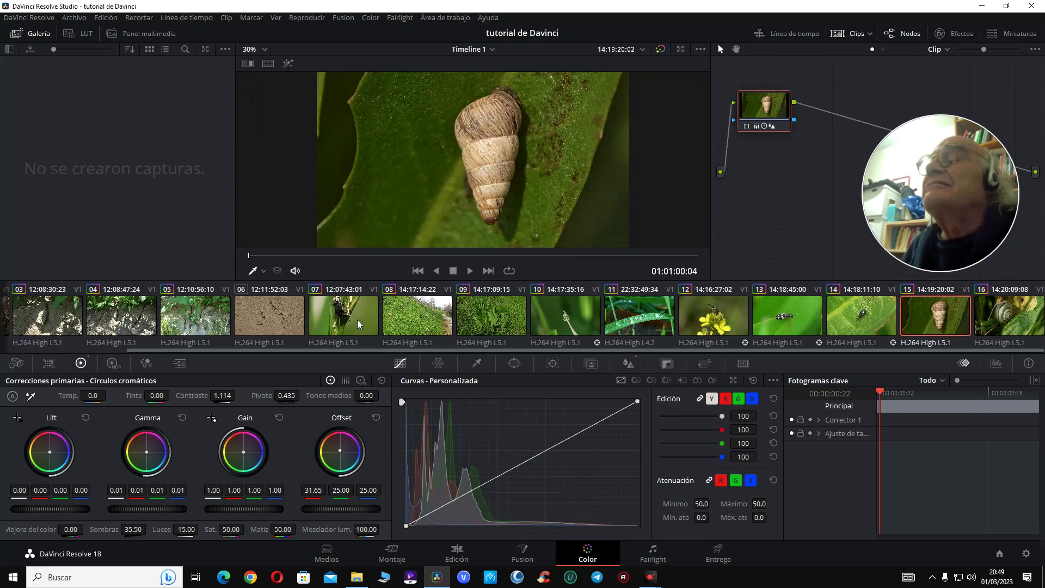
drag(93, 395, 5, 395)
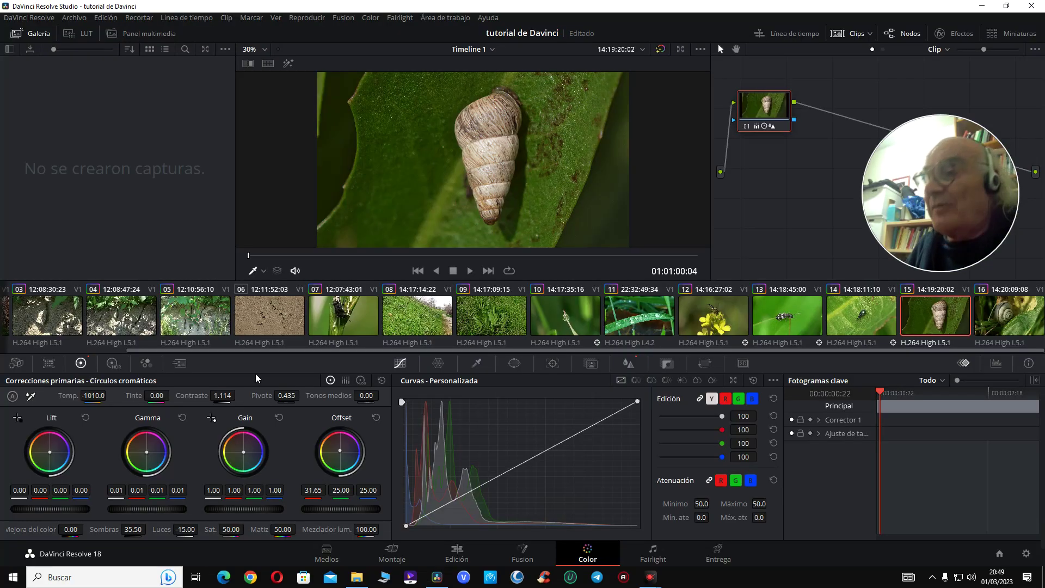
- Return to the C0043 snail clip, hide the clip thumbnails and lower its linked Blur radius to 0.44
click(998, 326)
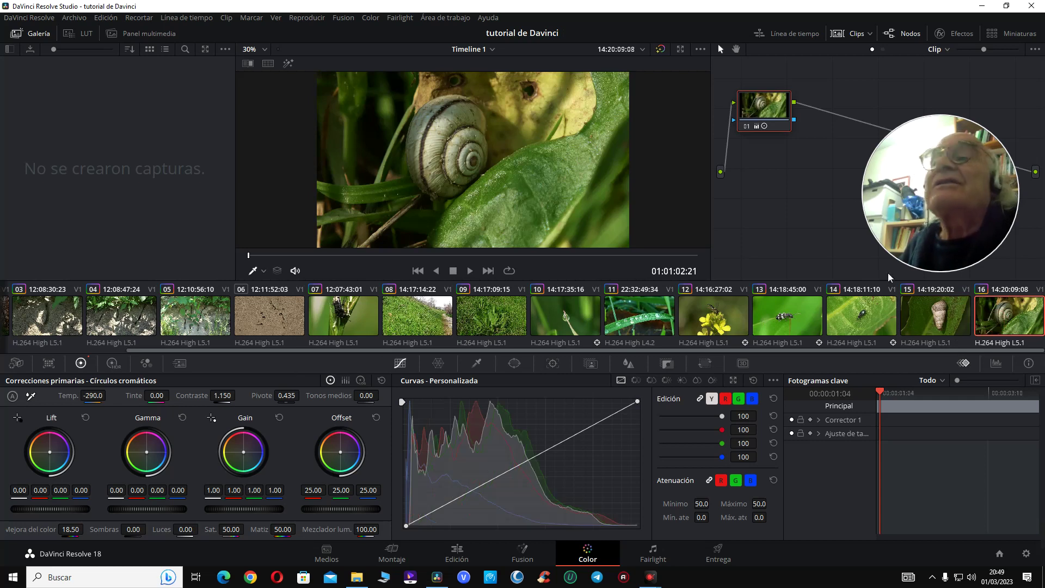
click(862, 35)
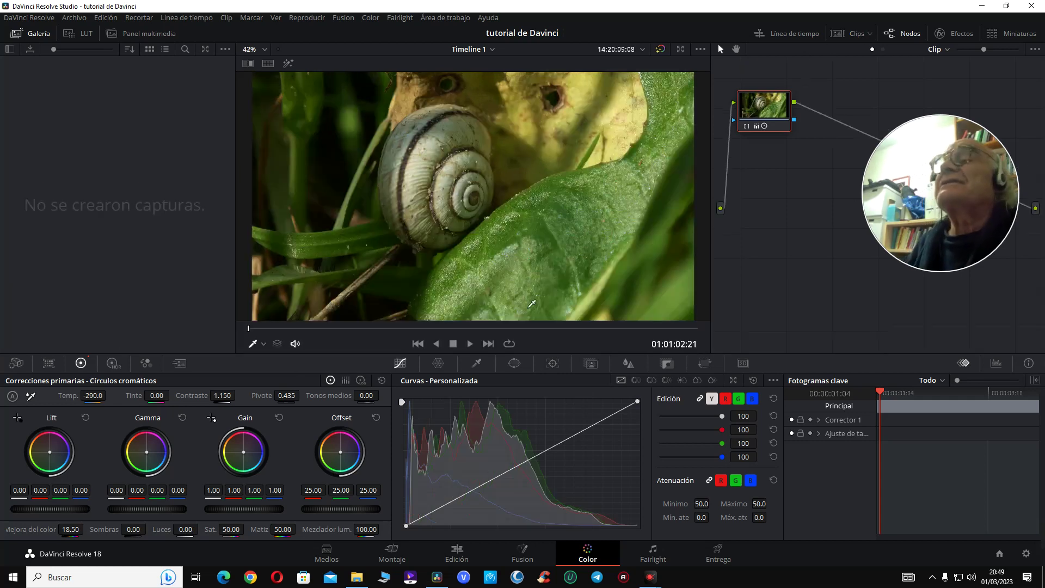
click(628, 363)
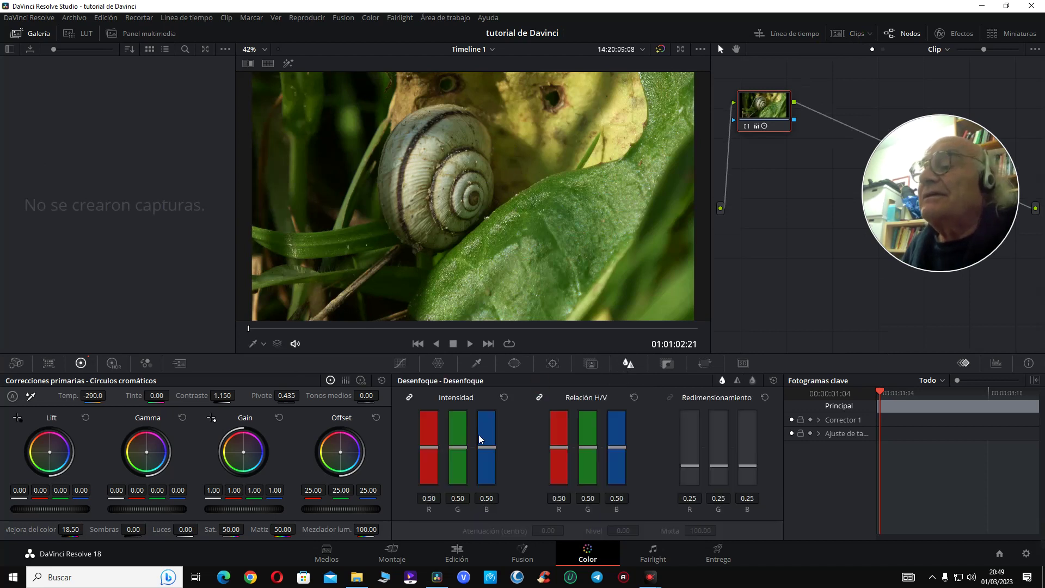
drag(459, 452, 461, 460)
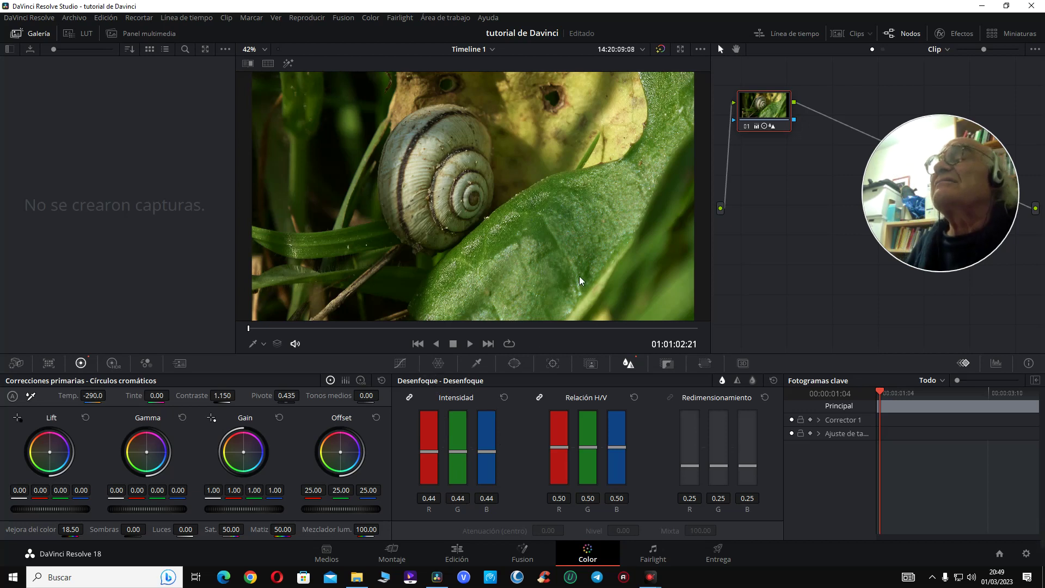
- Play the timeline on the Edit page from the C0032 clip through the beetle to the C0037 snail to review the sequence
click(457, 552)
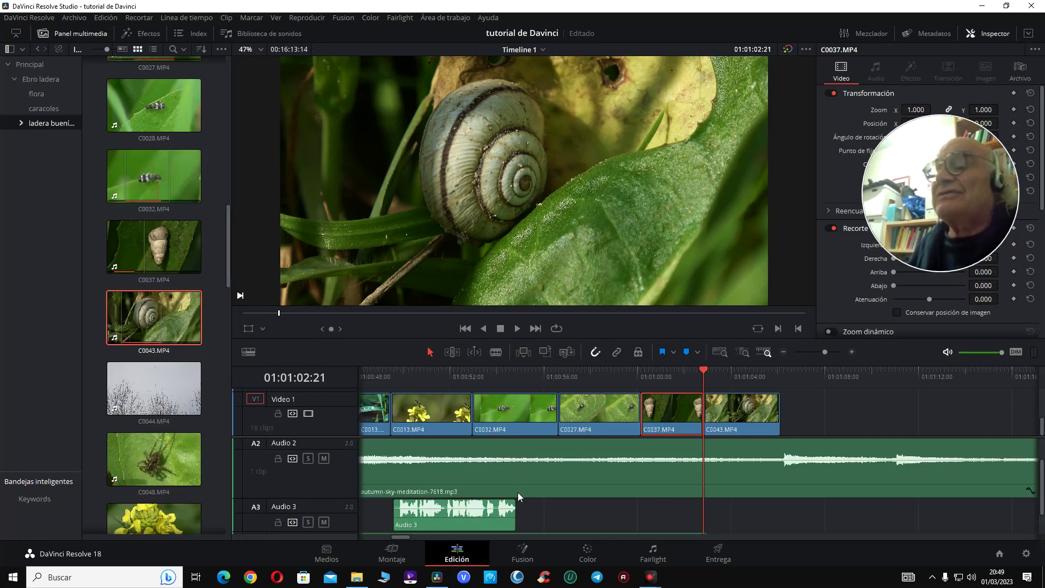
click(506, 372)
key(space)
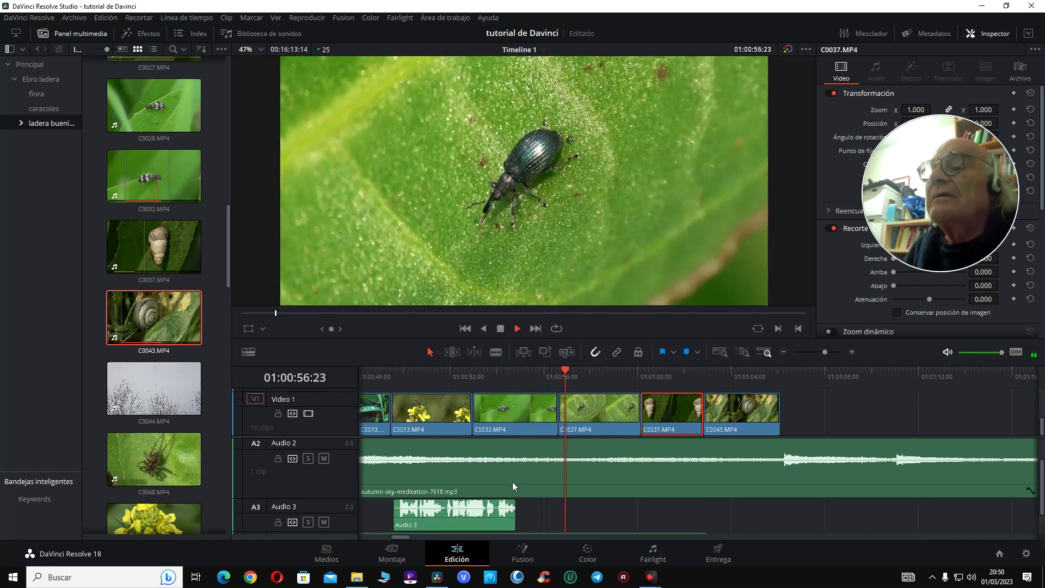
key(space)
drag(394, 540, 400, 540)
key(space)
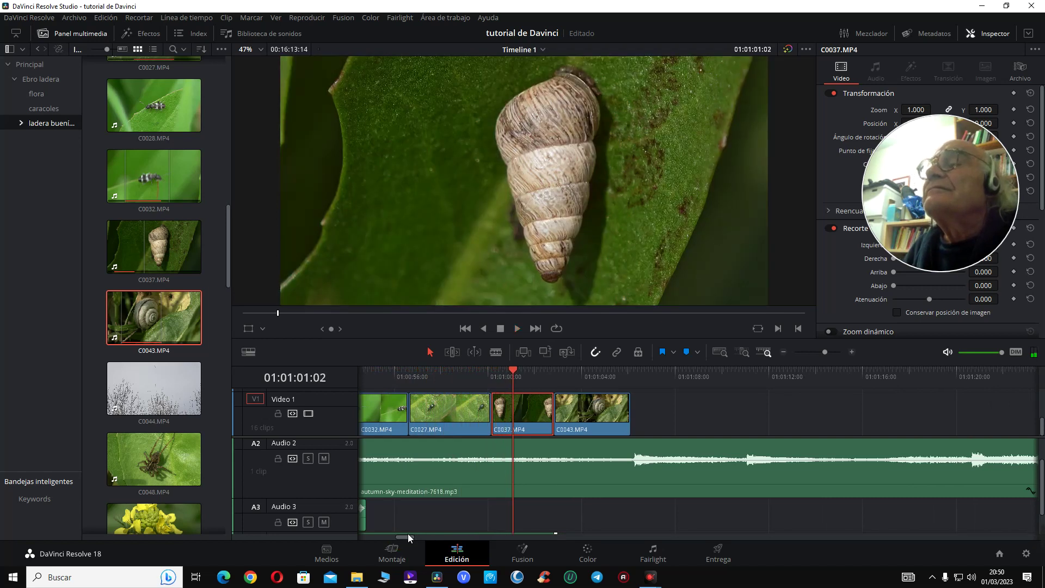
key(j)
key(k)
- Record narration on the Audio 3 track in Fairlight from the start of the C0037 clip at 01:01:00:04 to 01:01:05:08
drag(494, 374, 494, 392)
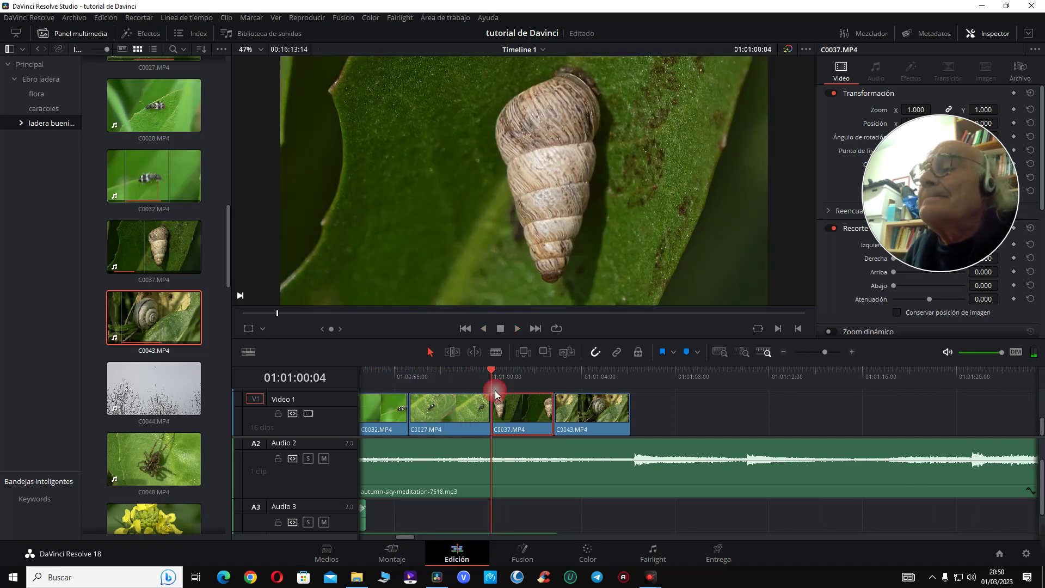
click(588, 554)
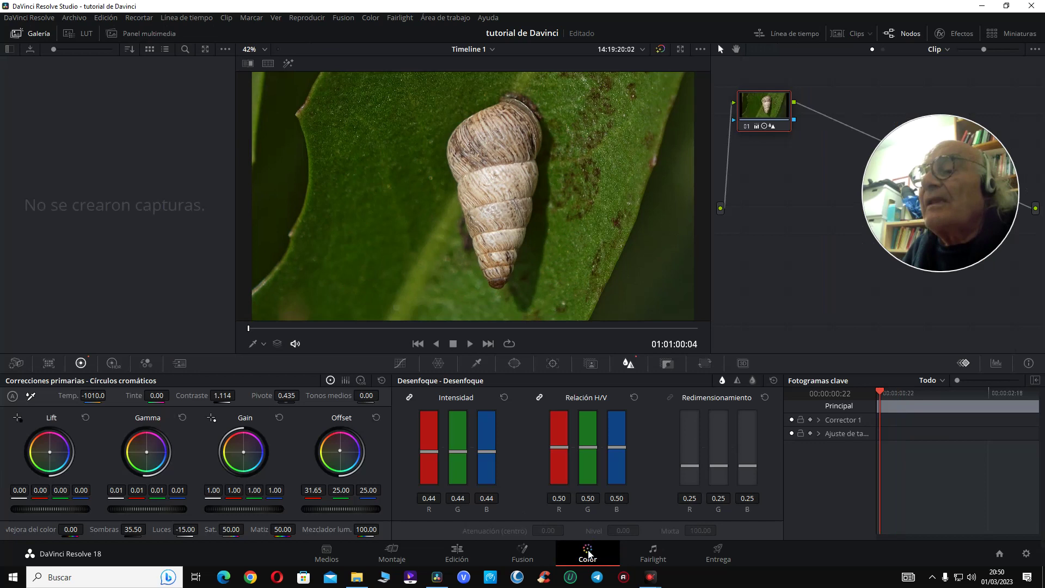
click(653, 554)
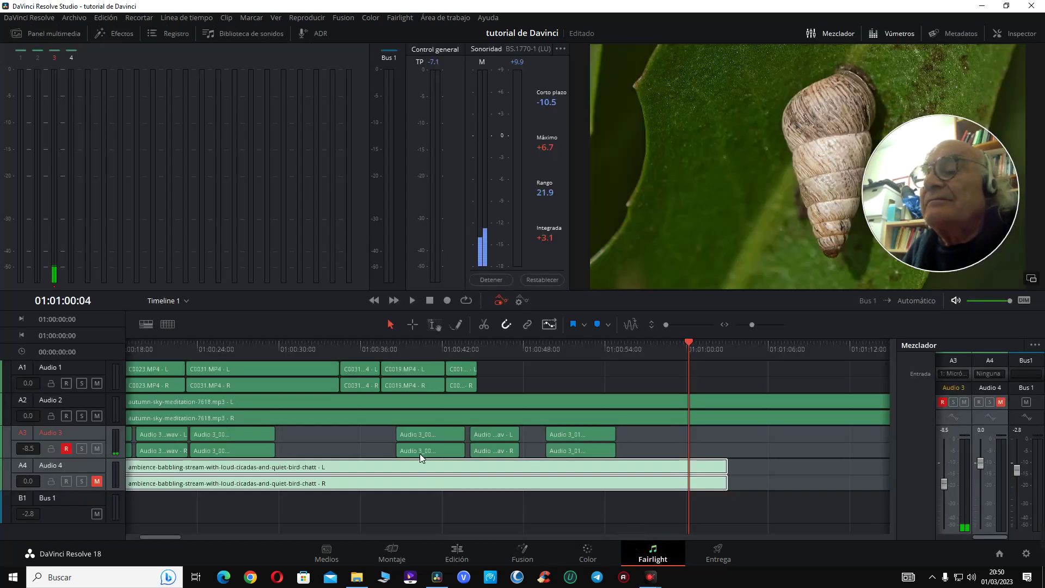
click(446, 300)
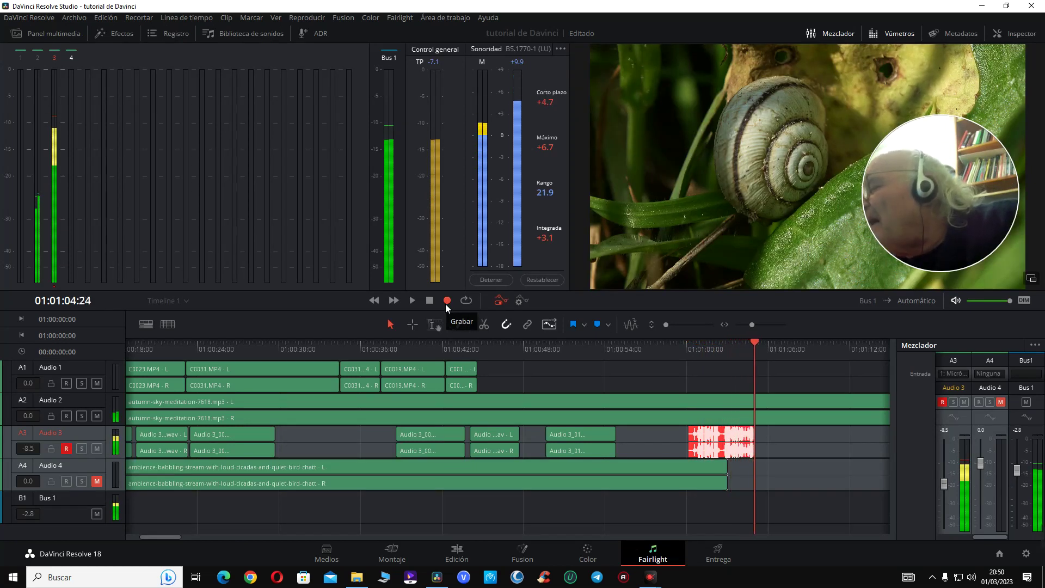
click(445, 303)
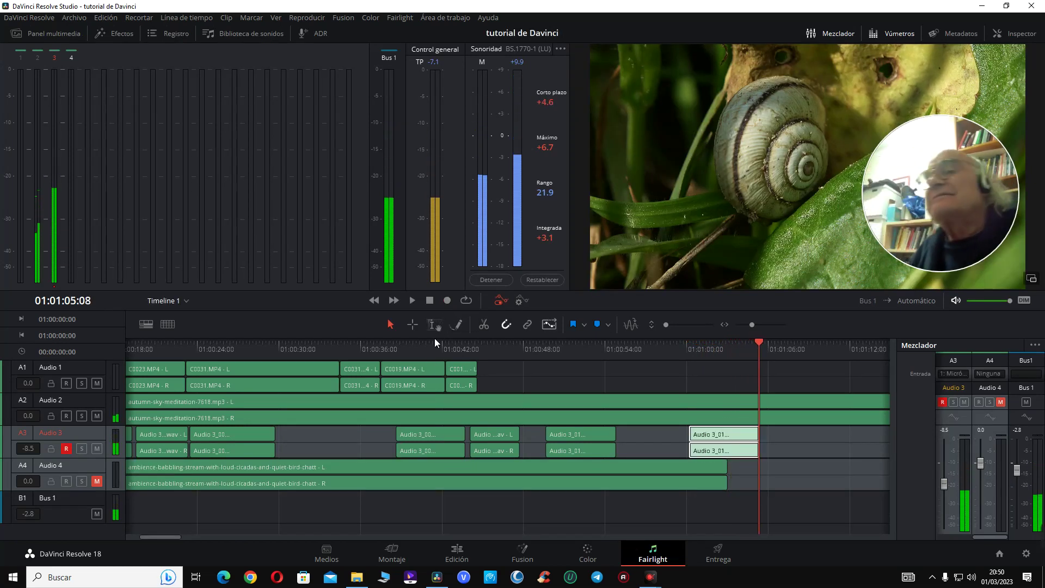
- Return to the Edit page, play the end of the C0043 snail clip and extend its end to the music accent at 01:01:06:07
click(457, 553)
drag(1008, 199, 960, 383)
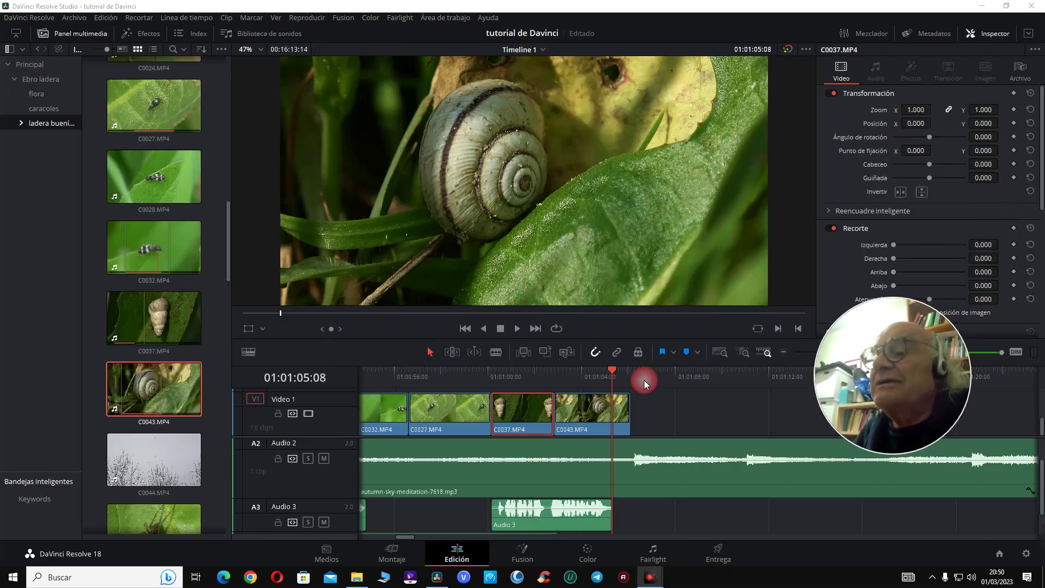
click(544, 367)
key(space)
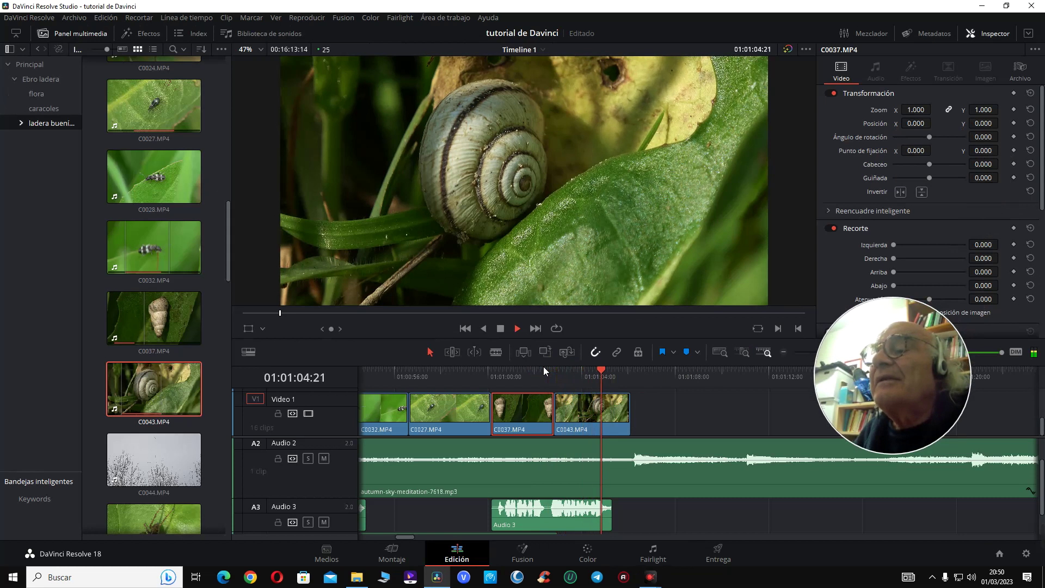
key(space)
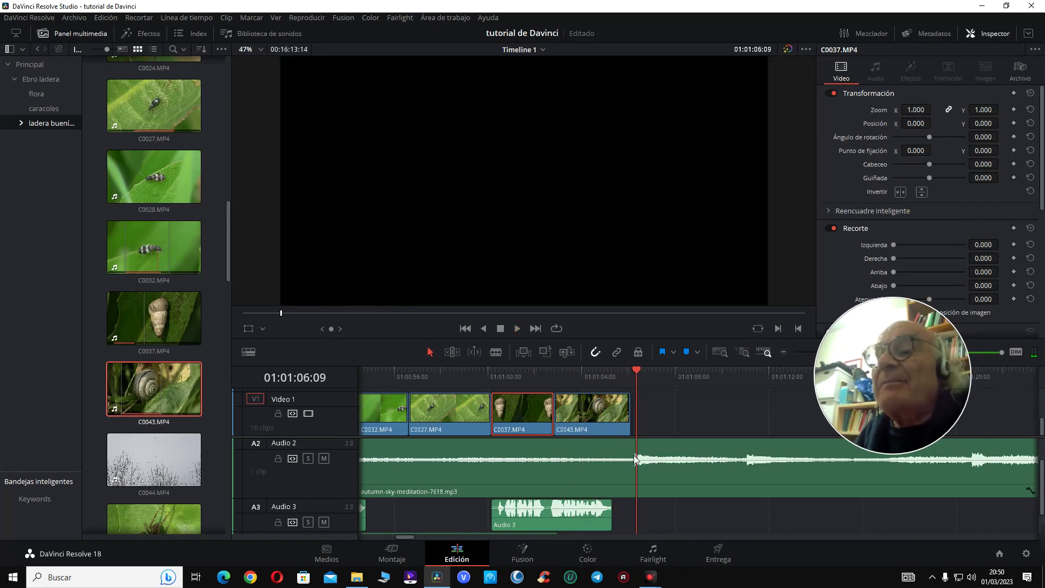
key(Left)
key(Left)
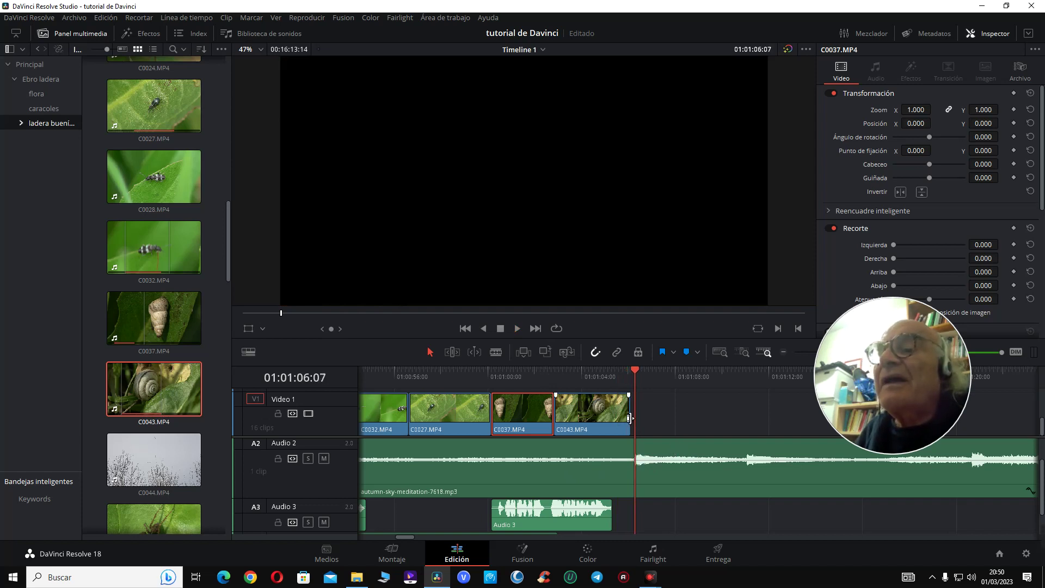
drag(629, 418, 634, 418)
- Play the timeline from the C0037 clip at 01:01:01:22 past the end of C0043 to check the extended ending
click(531, 373)
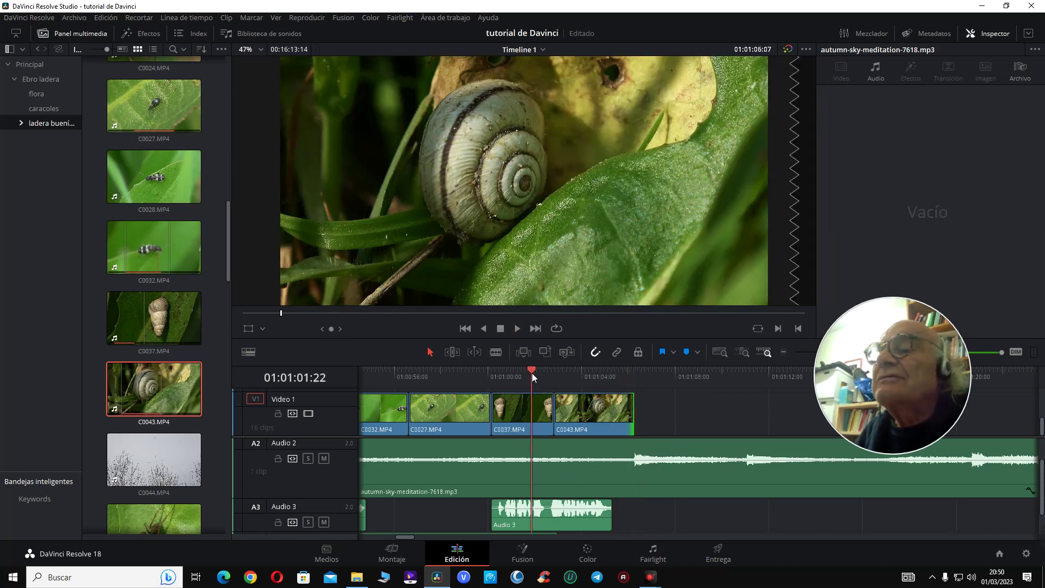
key(space)
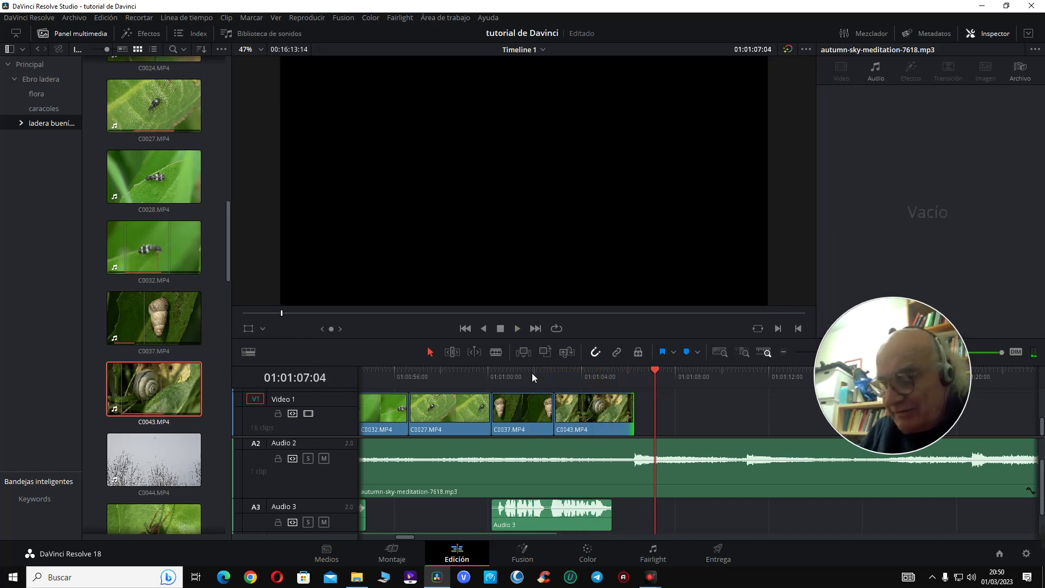
click(583, 371)
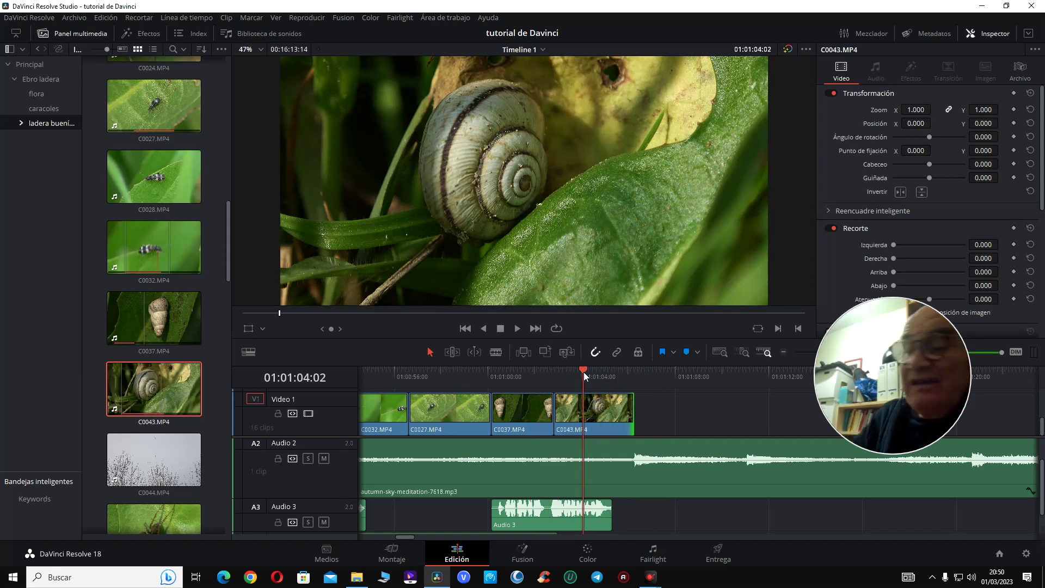
- Open the C0048 spider clip in the source viewer and preview its first seconds
scroll(221, 385, down, 2)
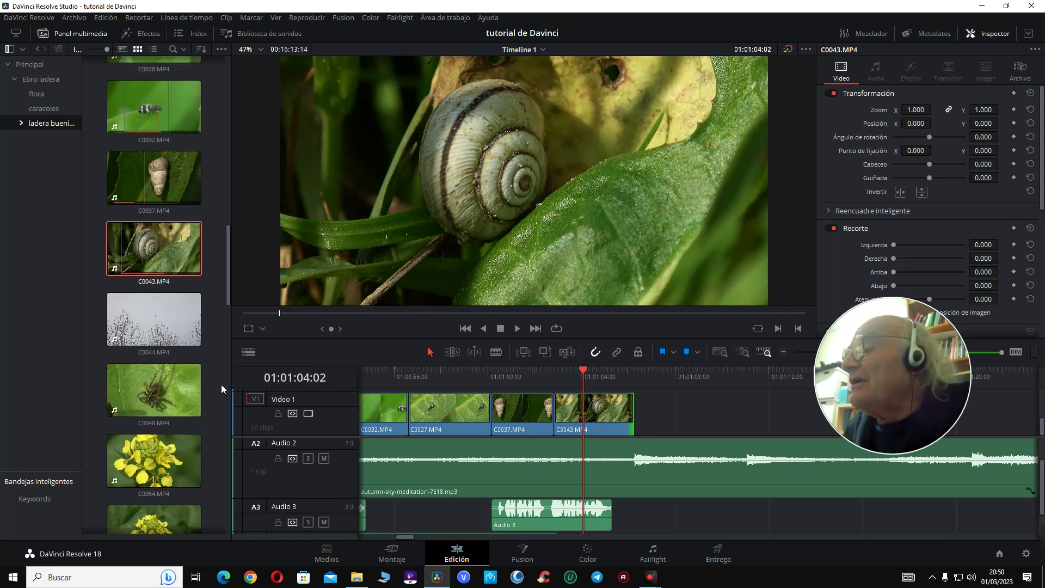
click(189, 382)
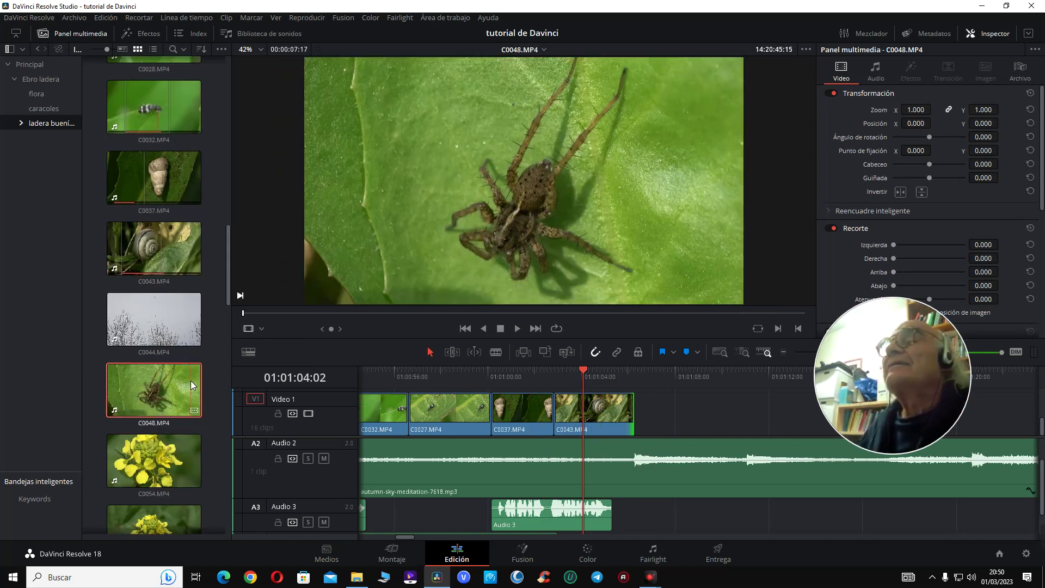
key(space)
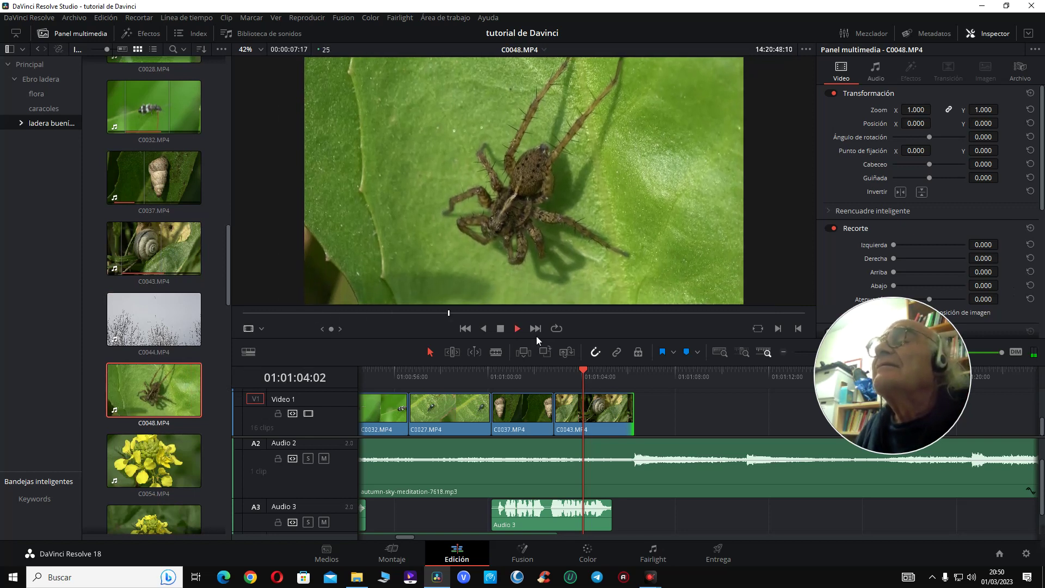
key(space)
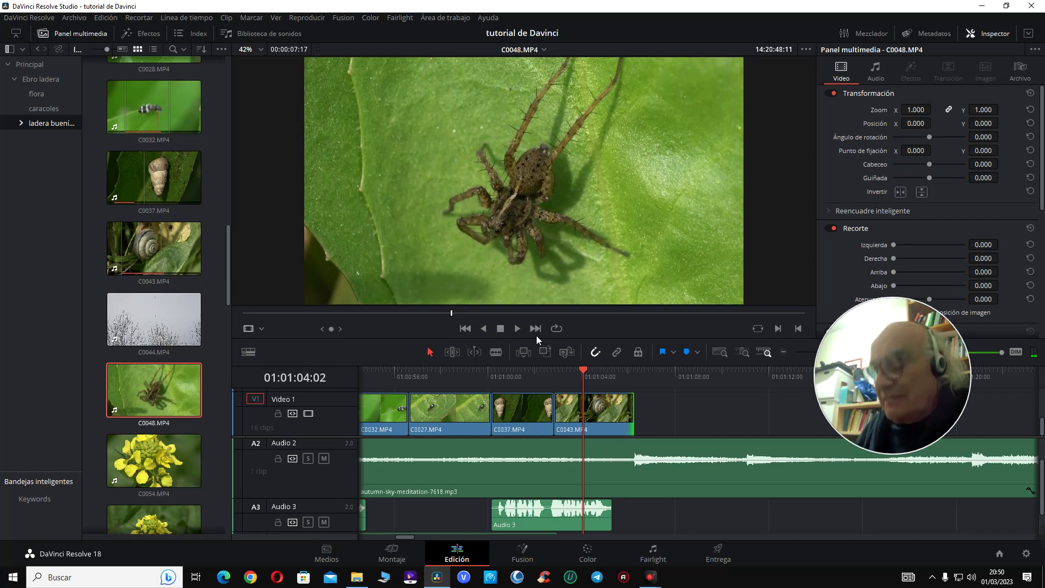
- Try in points at 14:20:48:11 and 14:20:48:00 on the C0048 spider clip, playing the footage from each
key(i)
key(space)
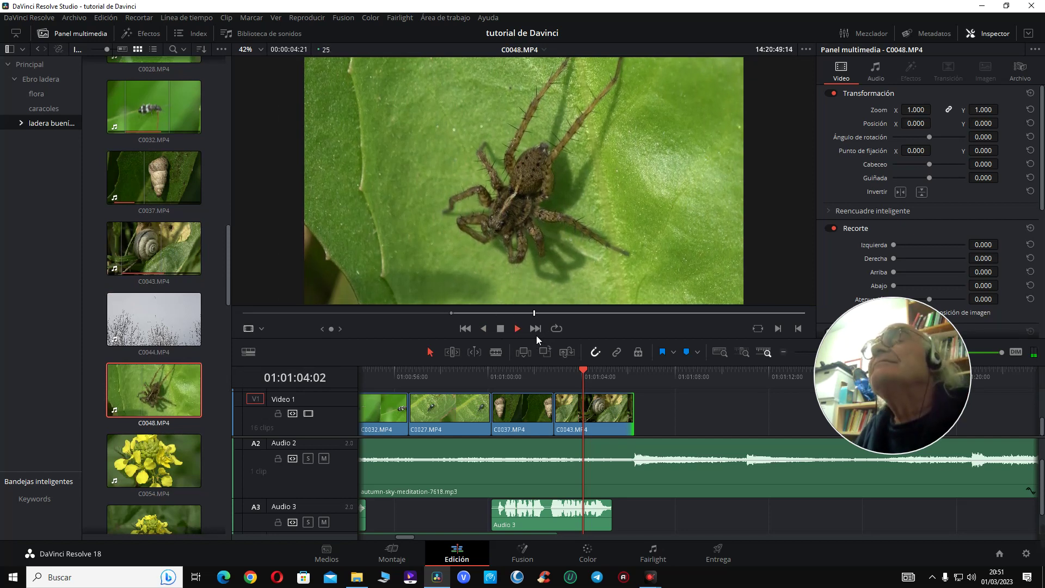
key(space)
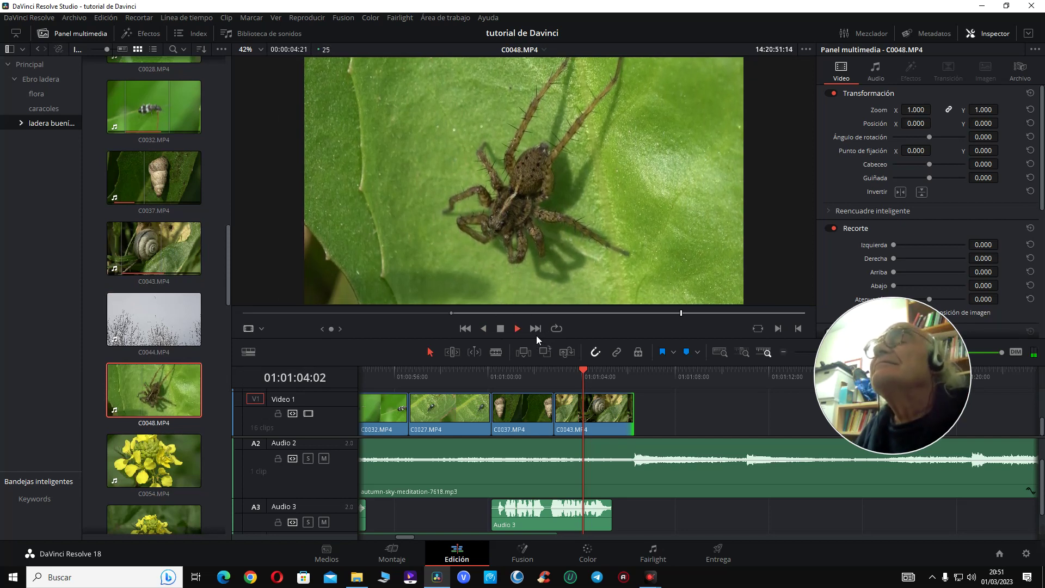
click(419, 313)
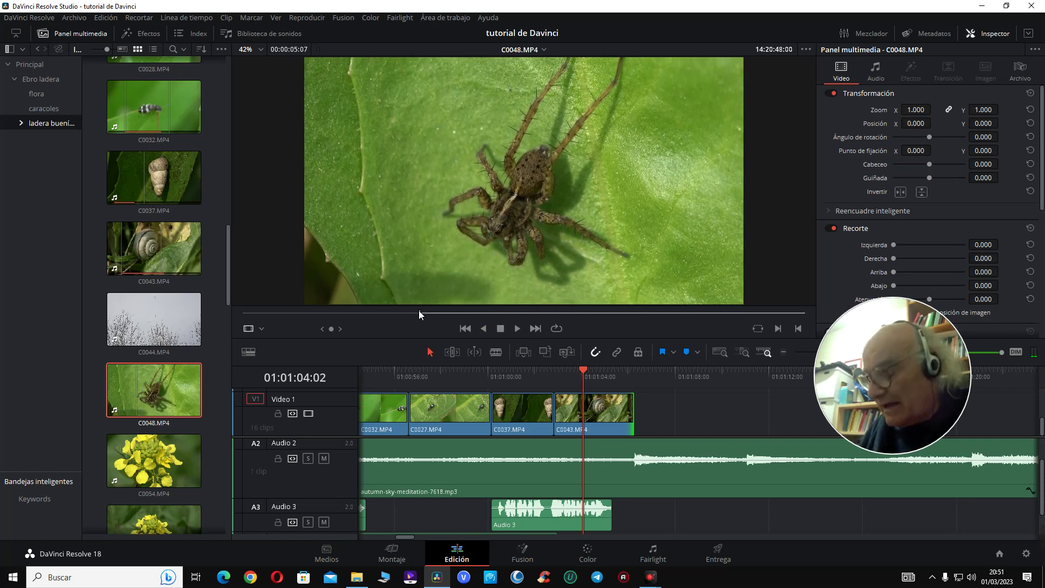
key(space)
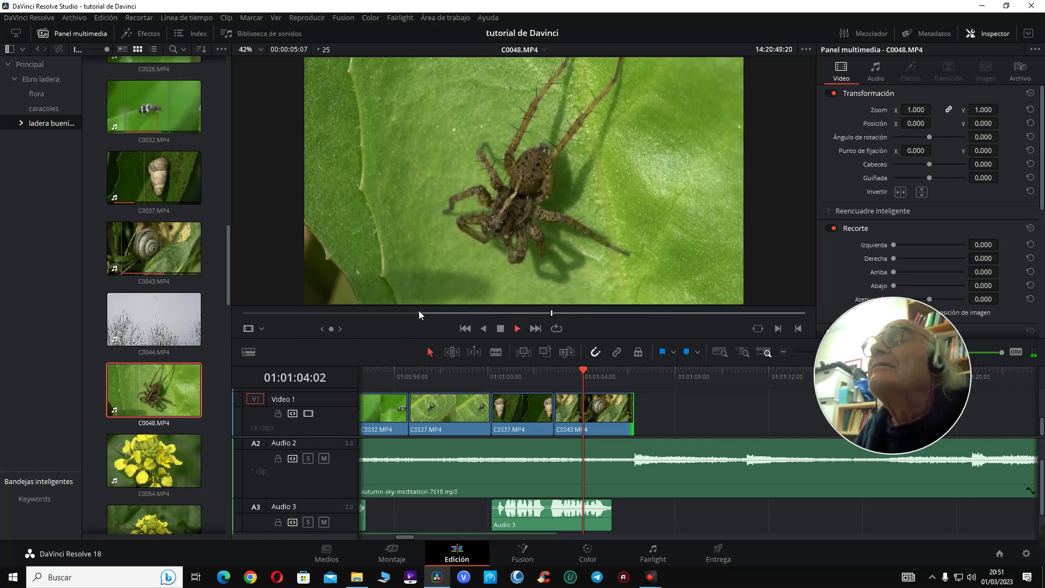
- Mark C0048 from 14:20:47:01 to 14:20:49:24 and place its video on Video 1 directly after the C0043 clip
click(348, 312)
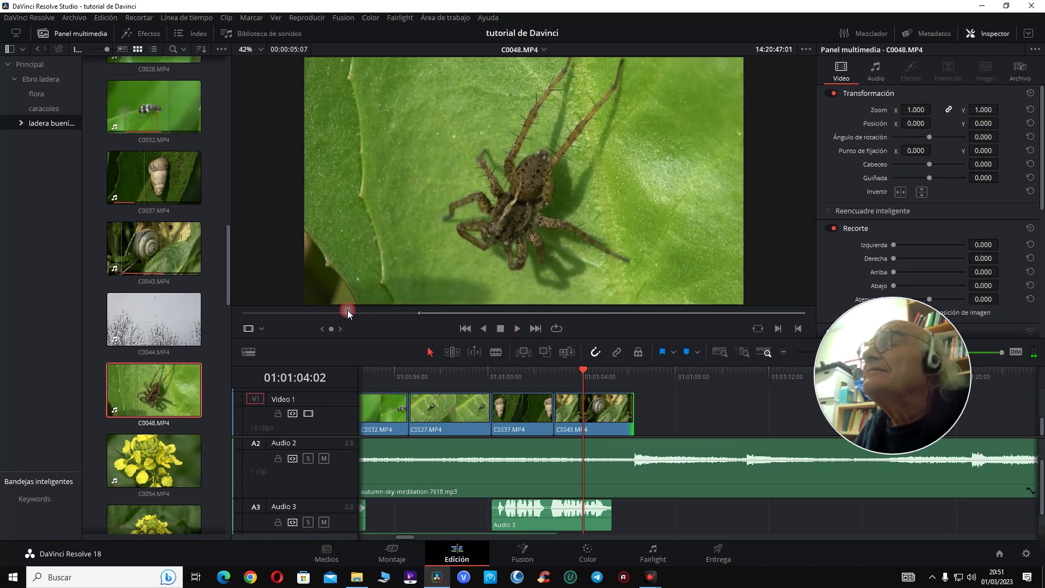
key(space)
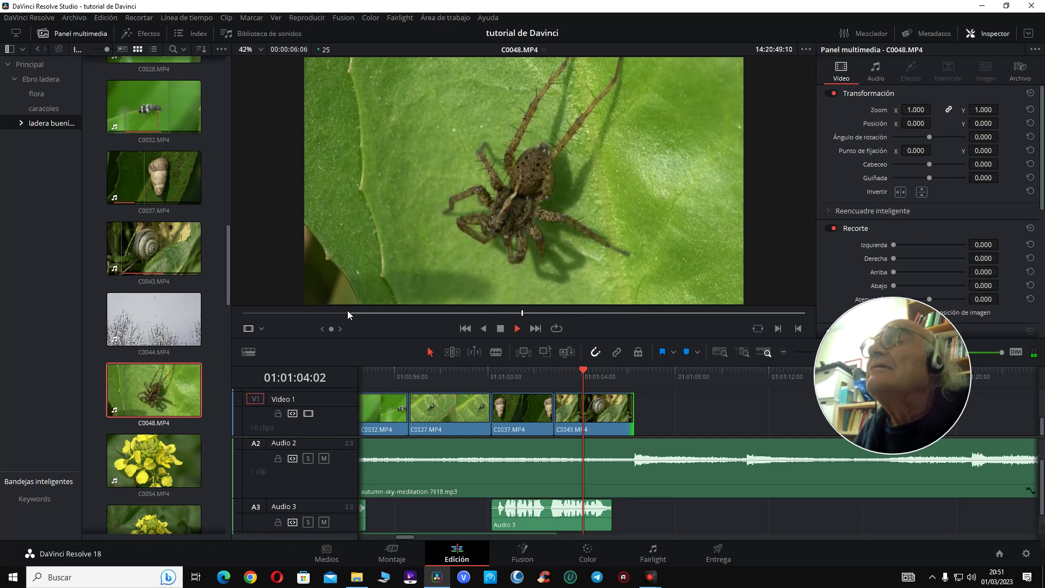
key(j)
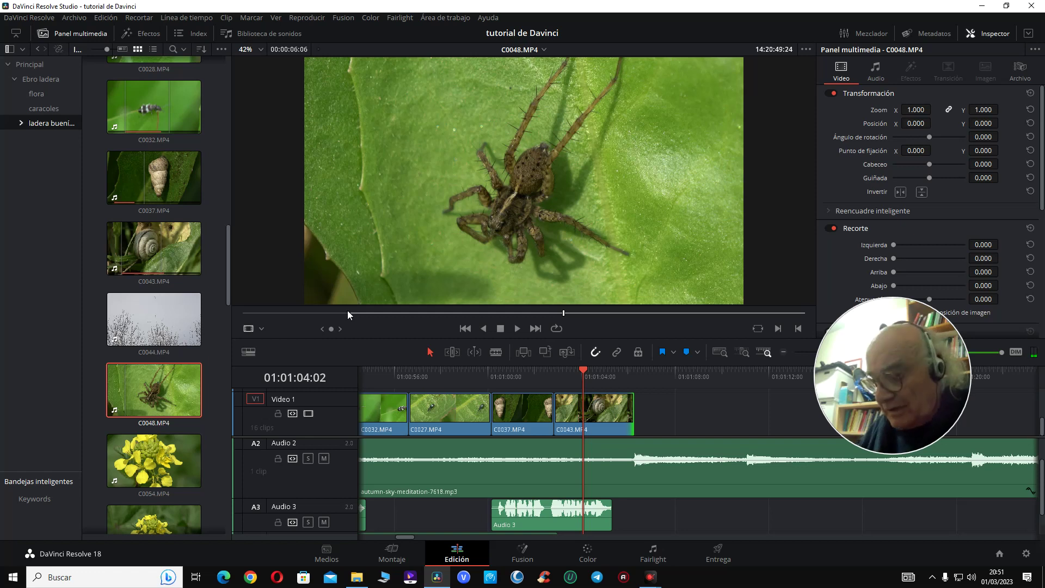
key(o)
drag(513, 292, 631, 419)
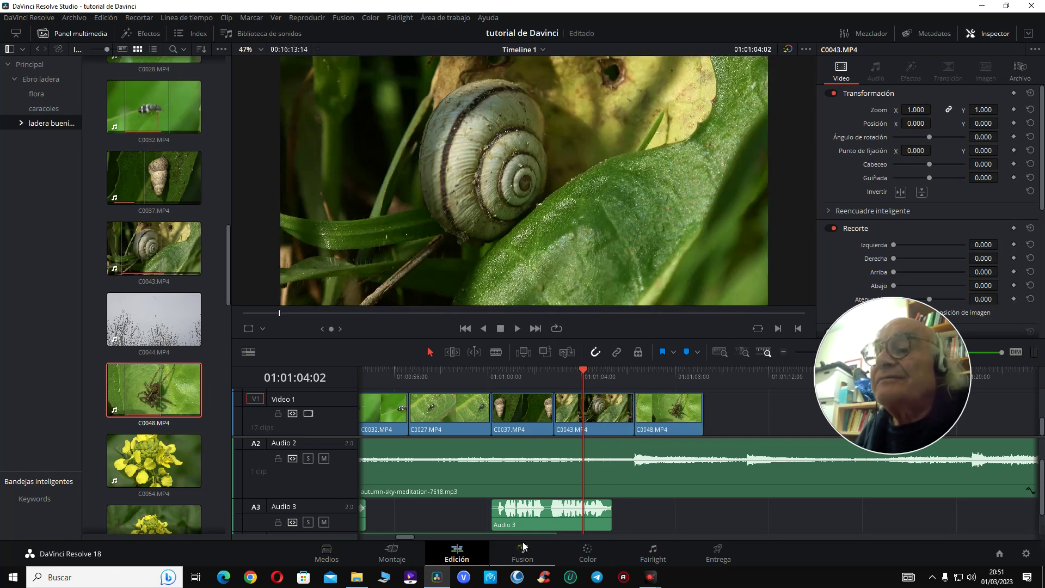
- Select the C0048 timeline clip, go to the Color page, and set its Contrast to 1.068 and Temperature to -340.0
drag(409, 537, 413, 538)
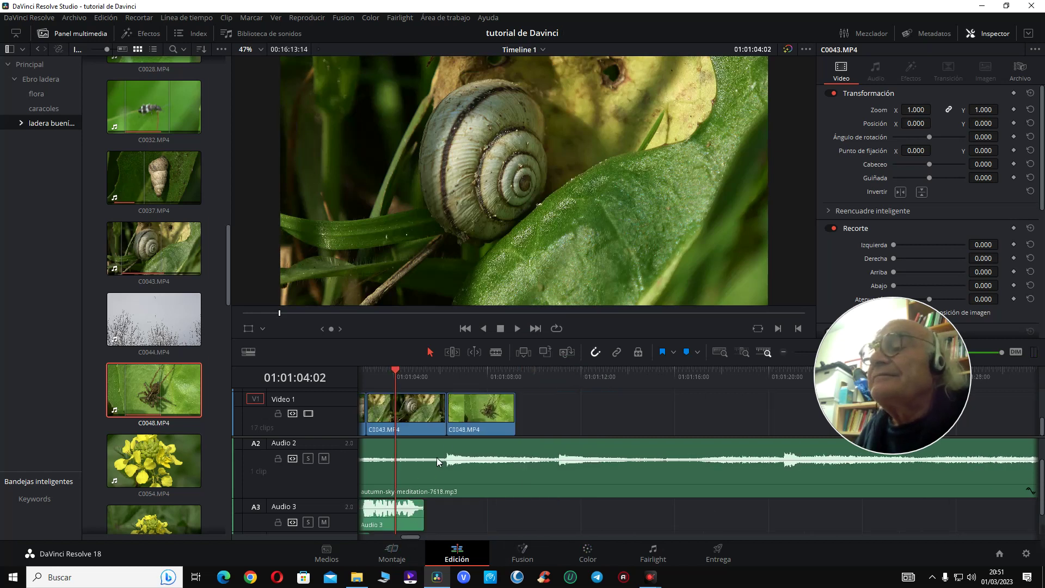
click(465, 381)
click(495, 429)
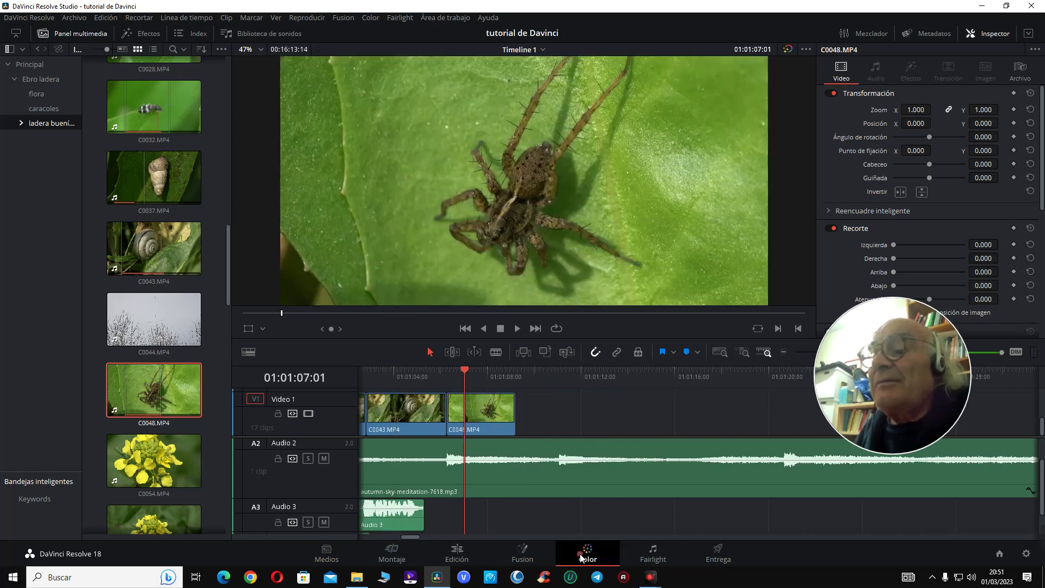
click(587, 553)
drag(222, 395, 228, 395)
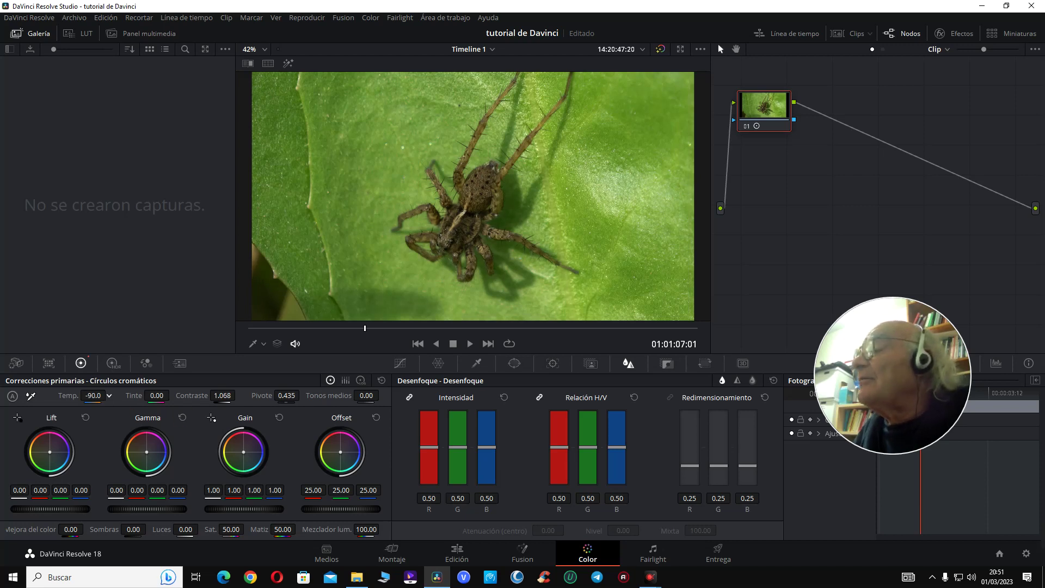
drag(93, 395, 109, 396)
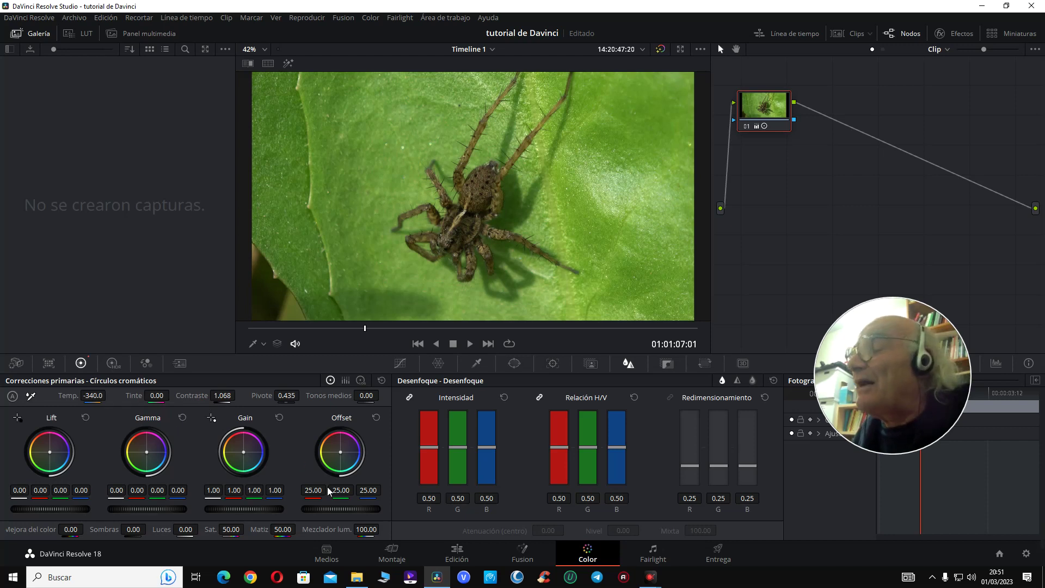
- Lower the linked Blur radius of the C0048 clip to 0.47 and stabilize it in Perspective mode
drag(458, 475, 459, 473)
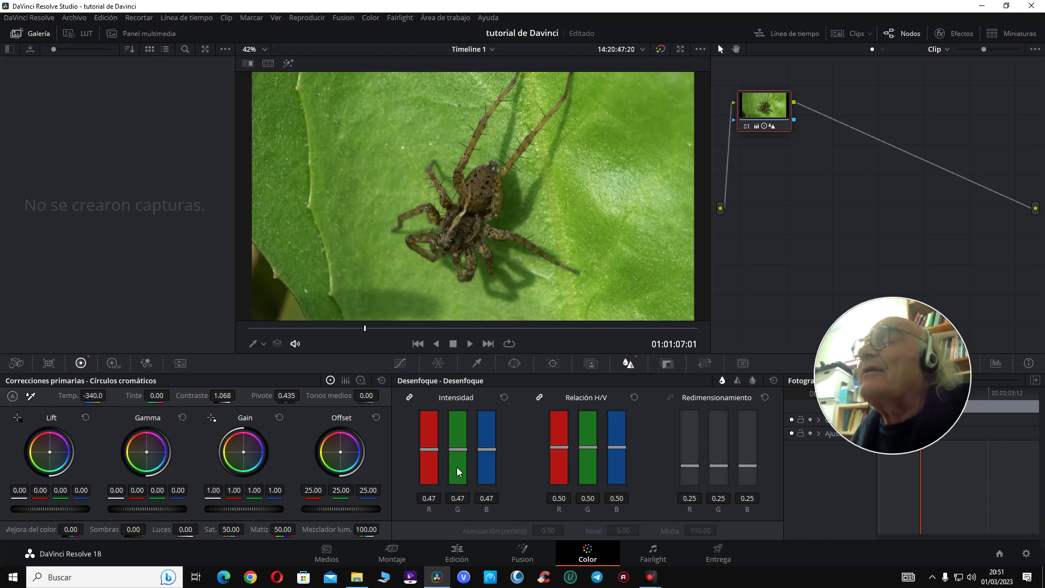
click(552, 364)
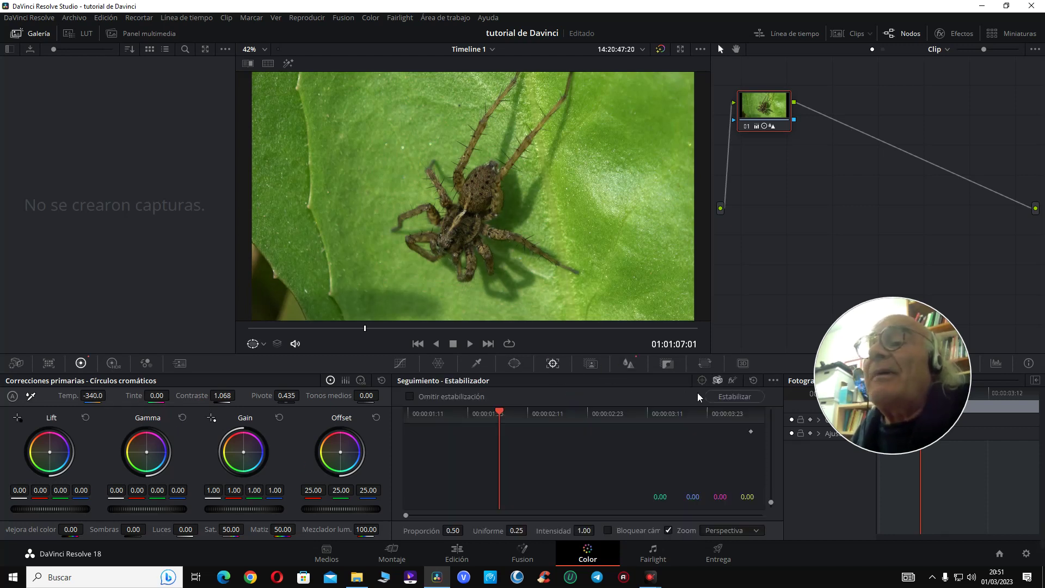
click(724, 398)
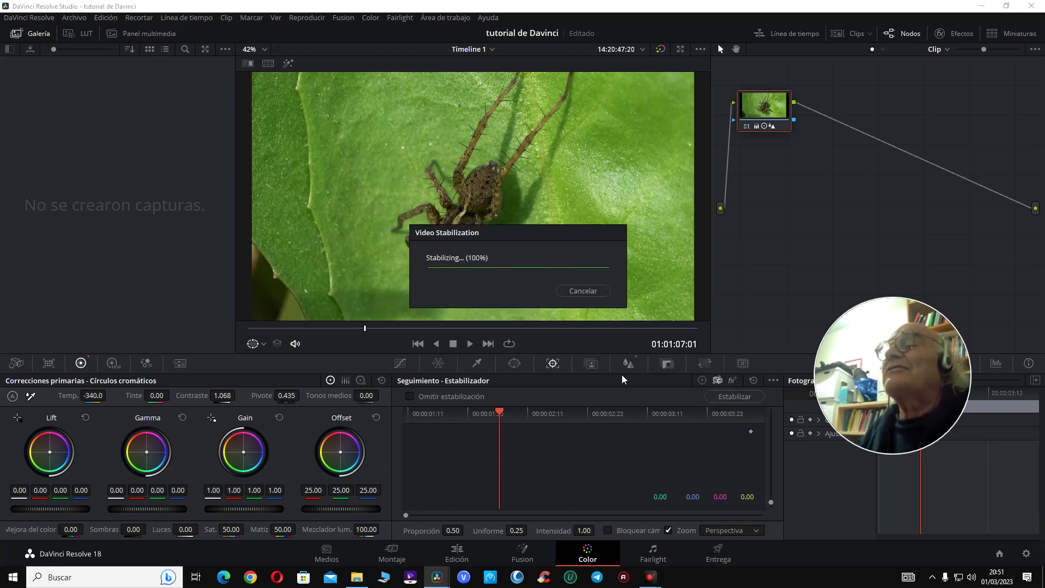
- Return to the Edit page and play the transition from the C0043 snail through the C0048 spider clip twice
click(458, 552)
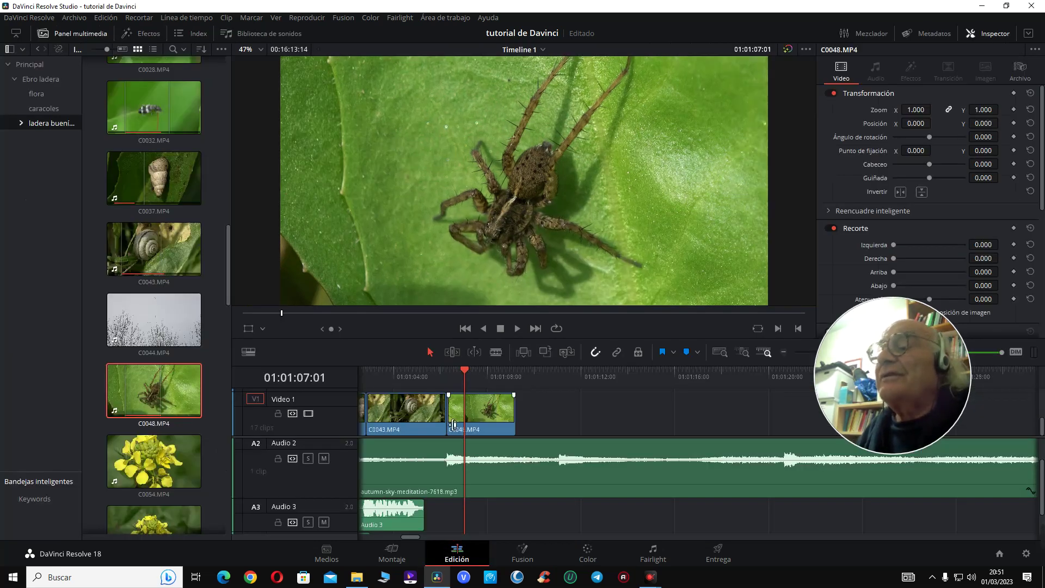
click(432, 377)
key(space)
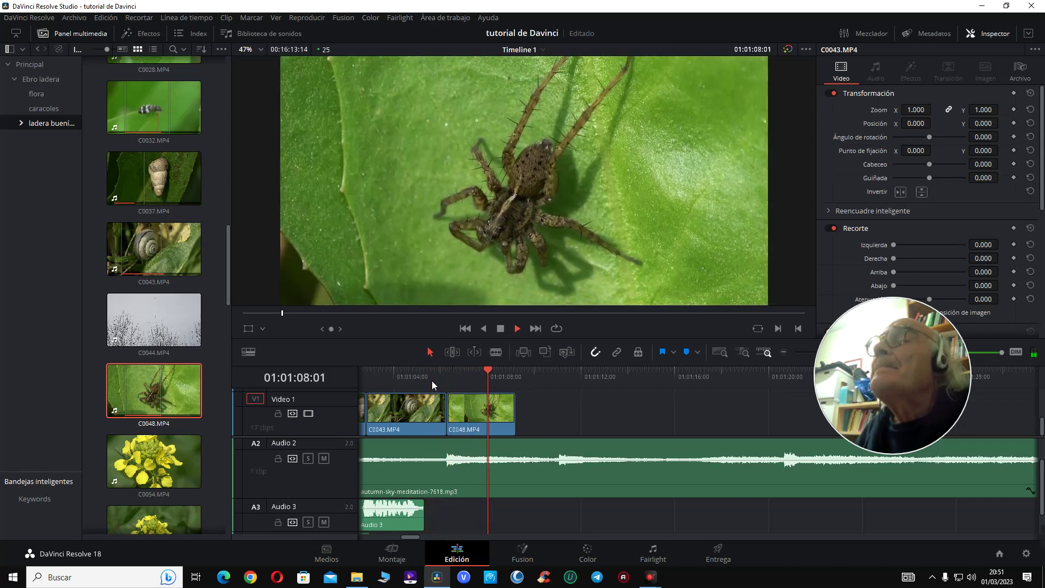
key(space)
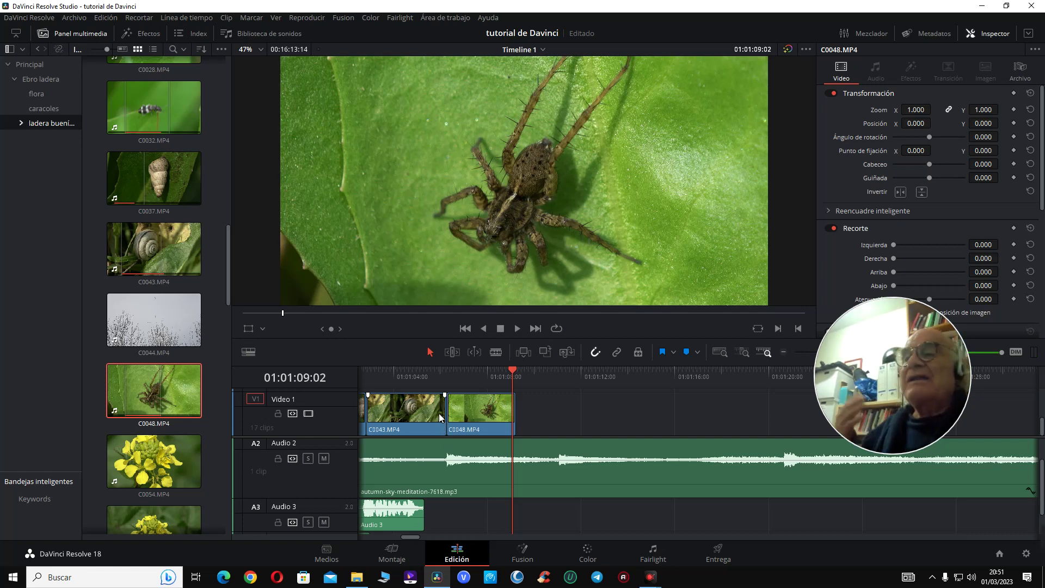
click(430, 374)
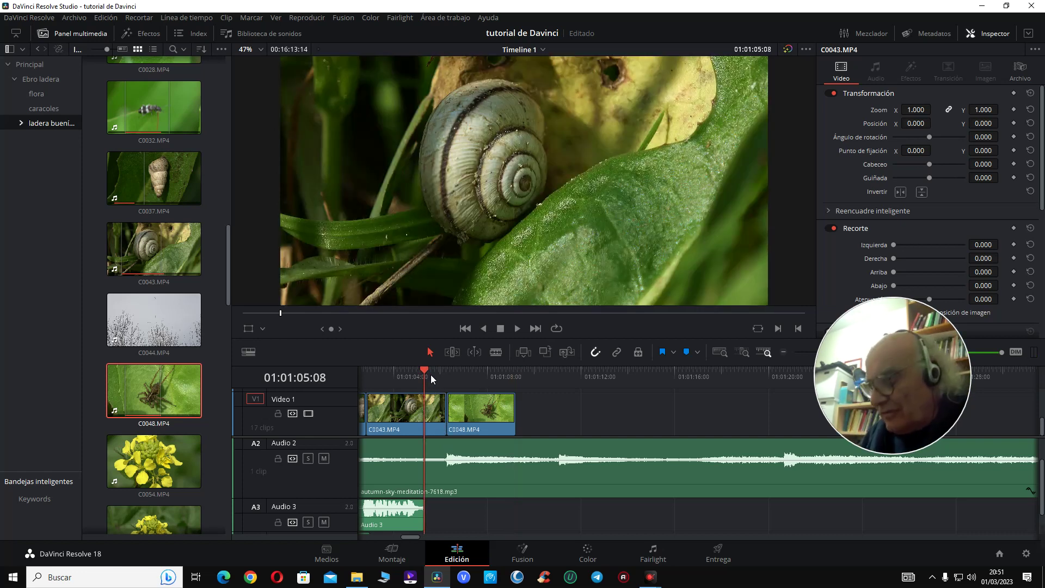
key(space)
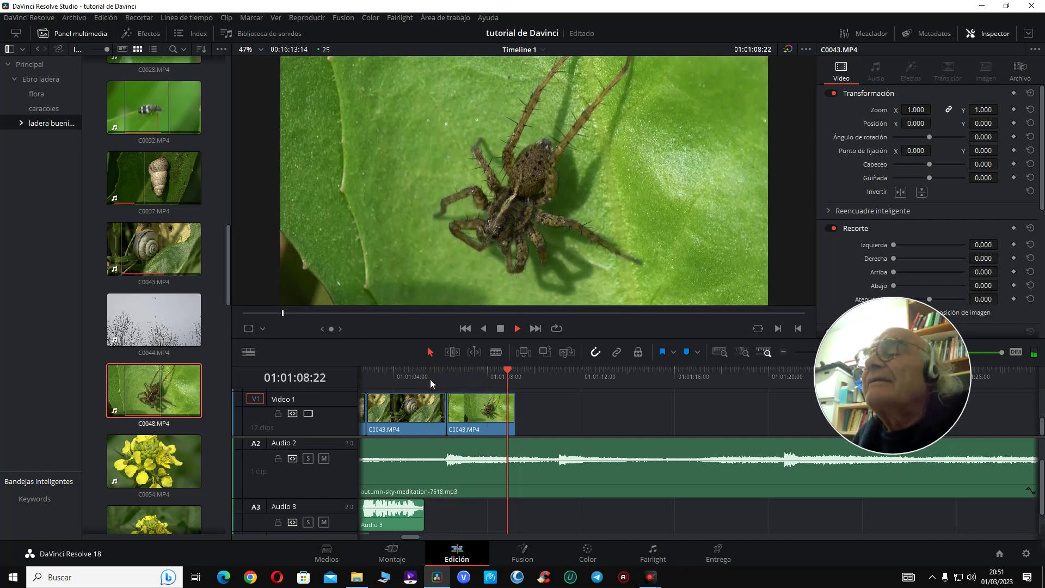
key(space)
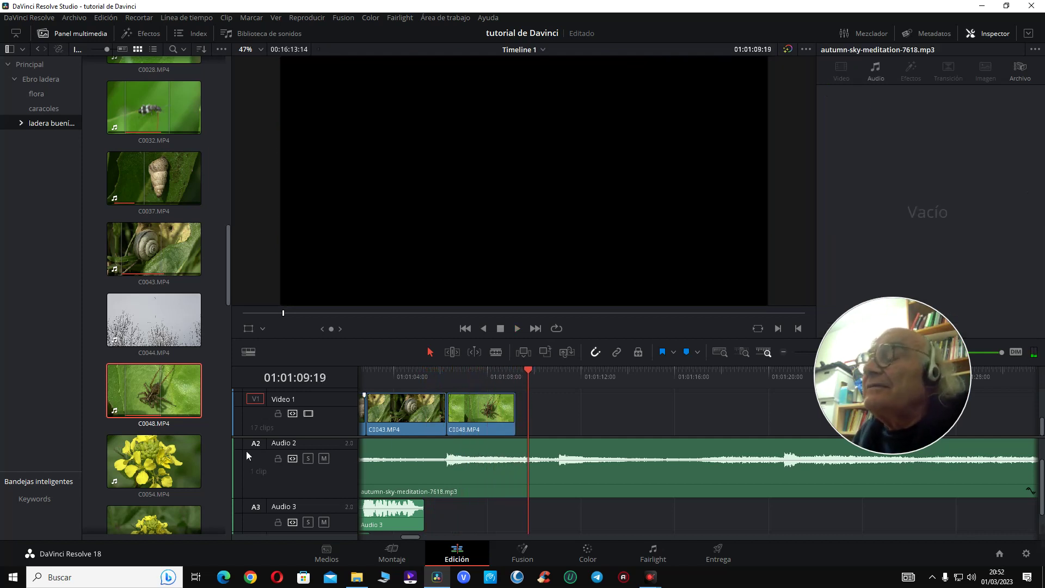
- Preview the C0054 yellow flower clip in the source viewer and browse the remaining clips in the bin
click(175, 446)
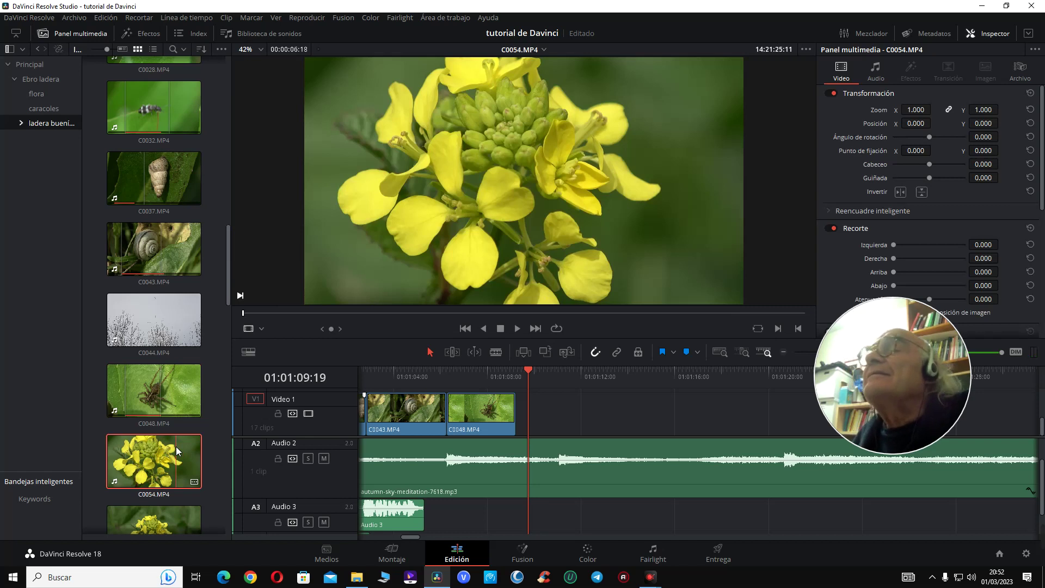
key(space)
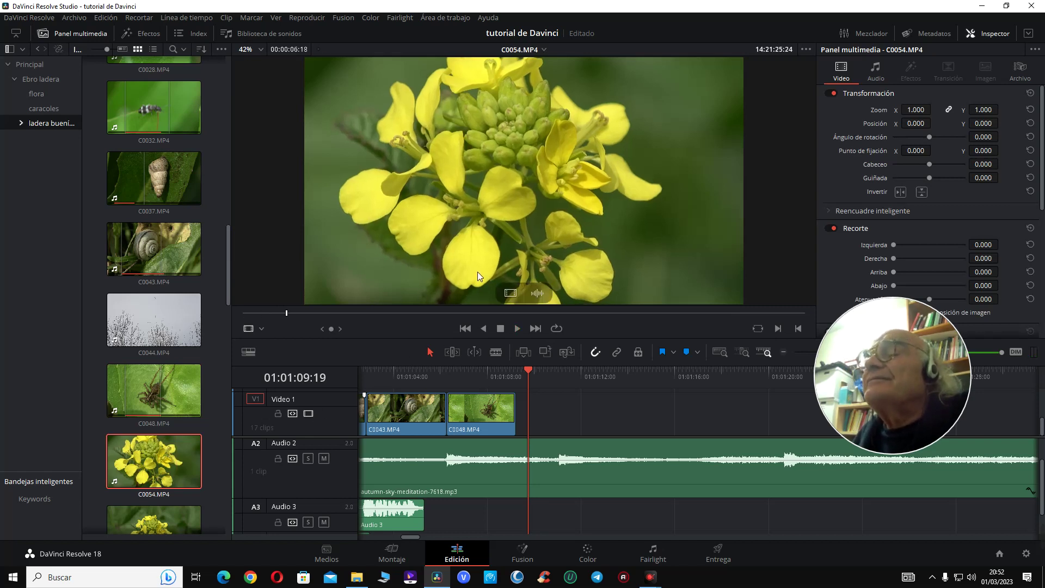
key(space)
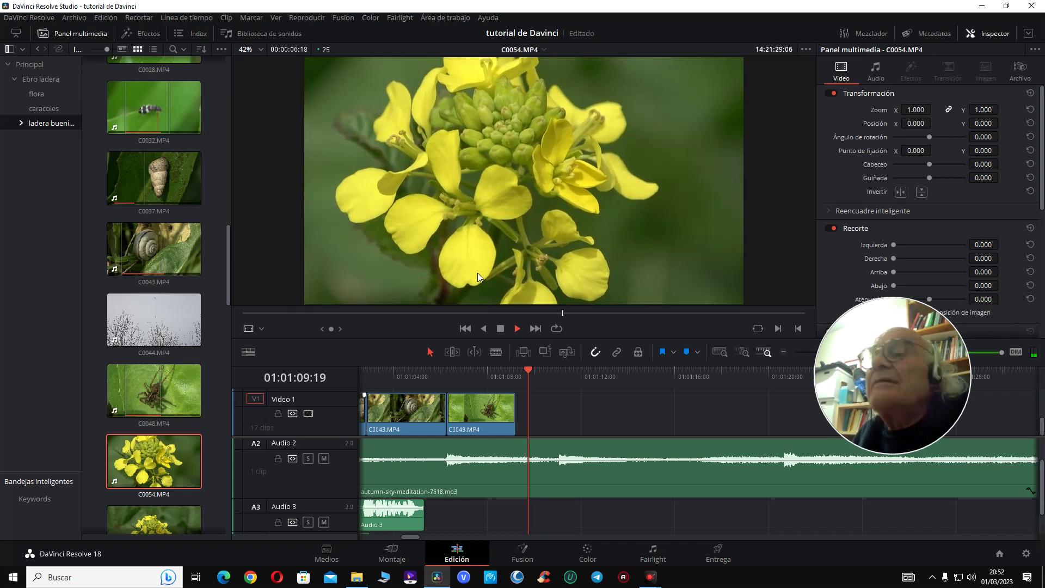
key(space)
scroll(161, 462, down, 3)
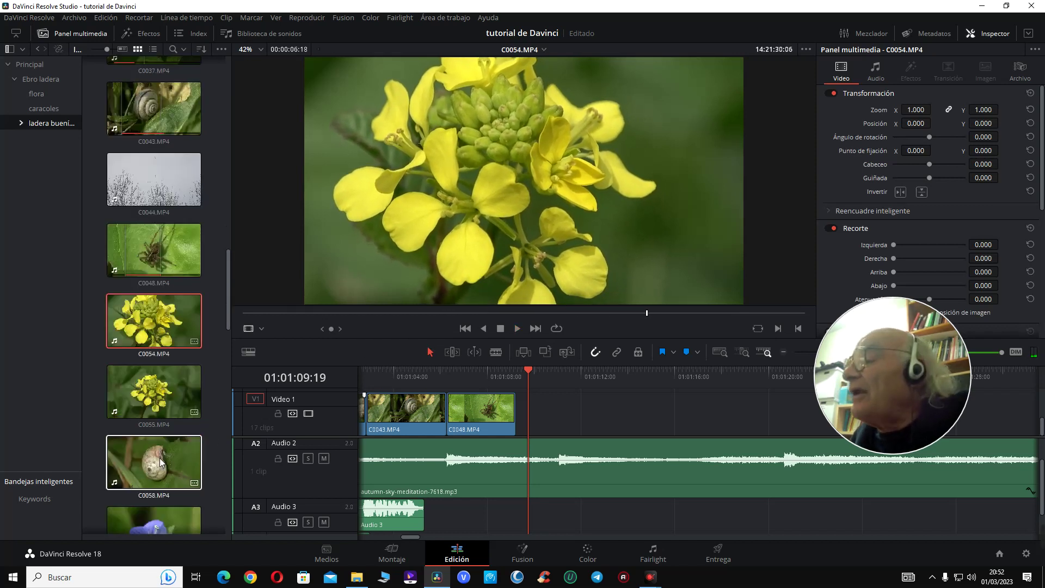
scroll(160, 463, down, 2)
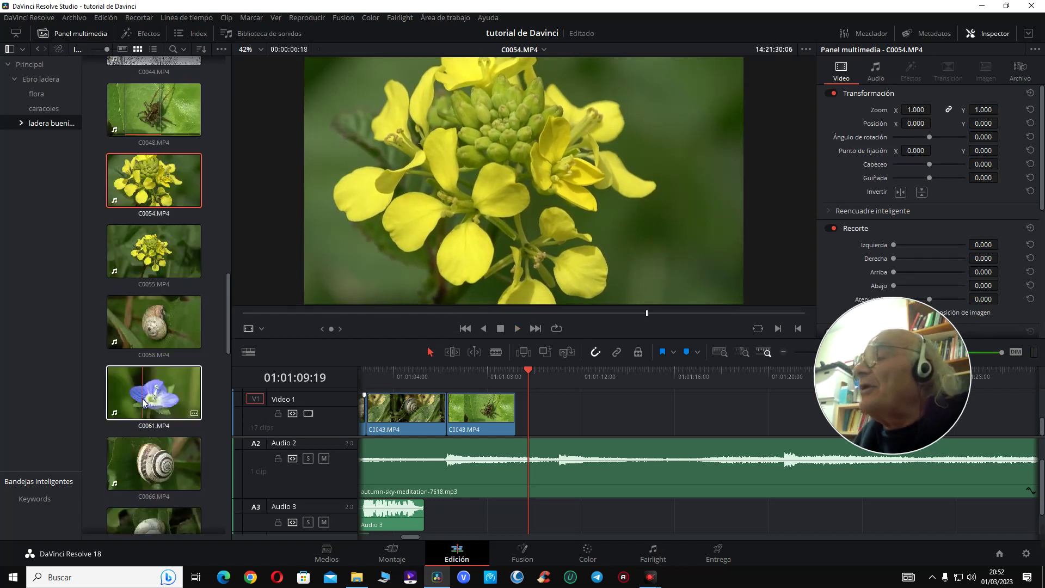
- Play the C0066 snail clip, mark its Out point at 14:22:56:20 and place its video on Video 1 directly after C0048
click(146, 459)
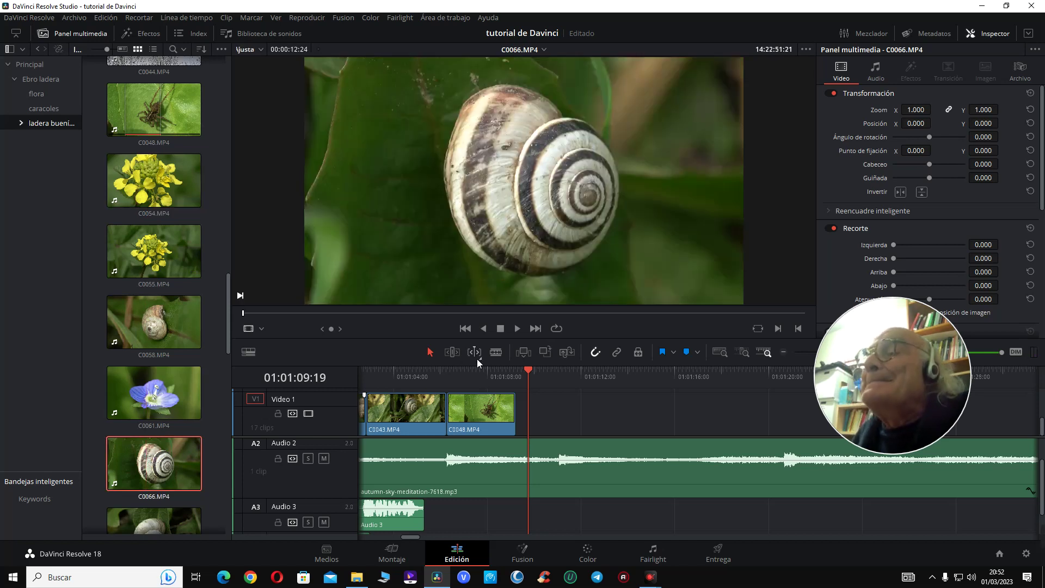
scroll(195, 449, down, 1)
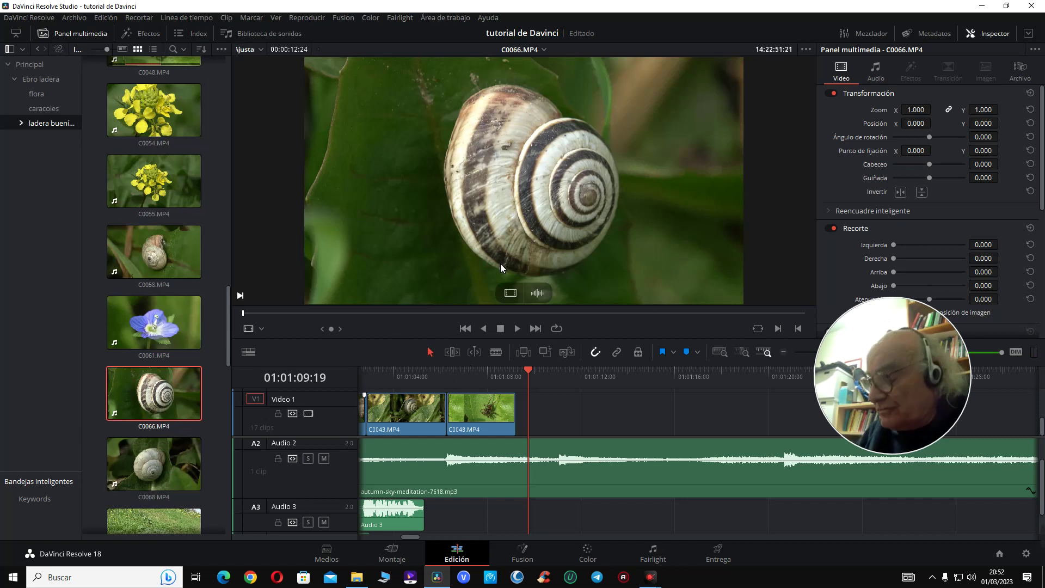
key(space)
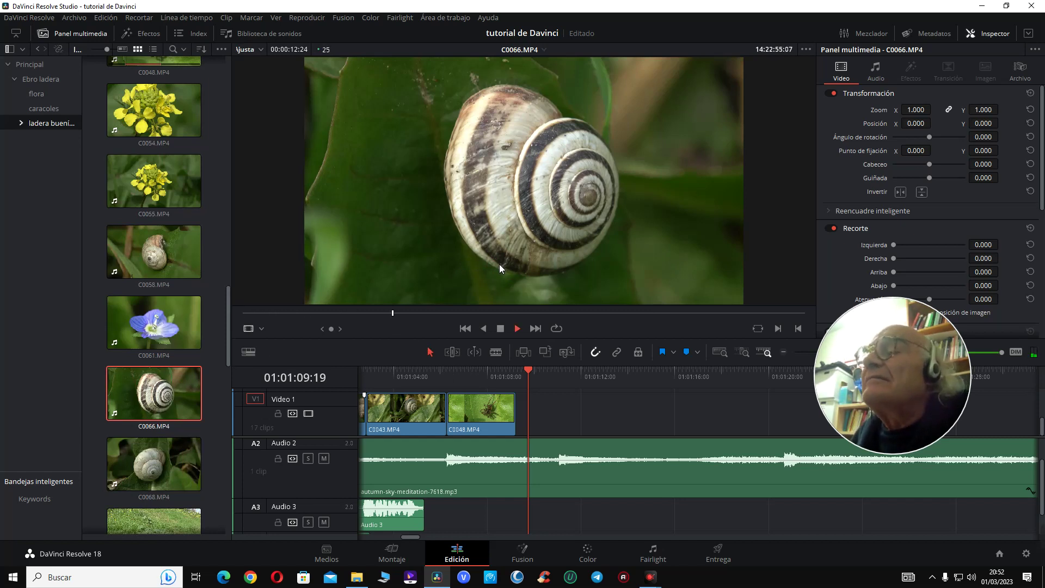
key(space)
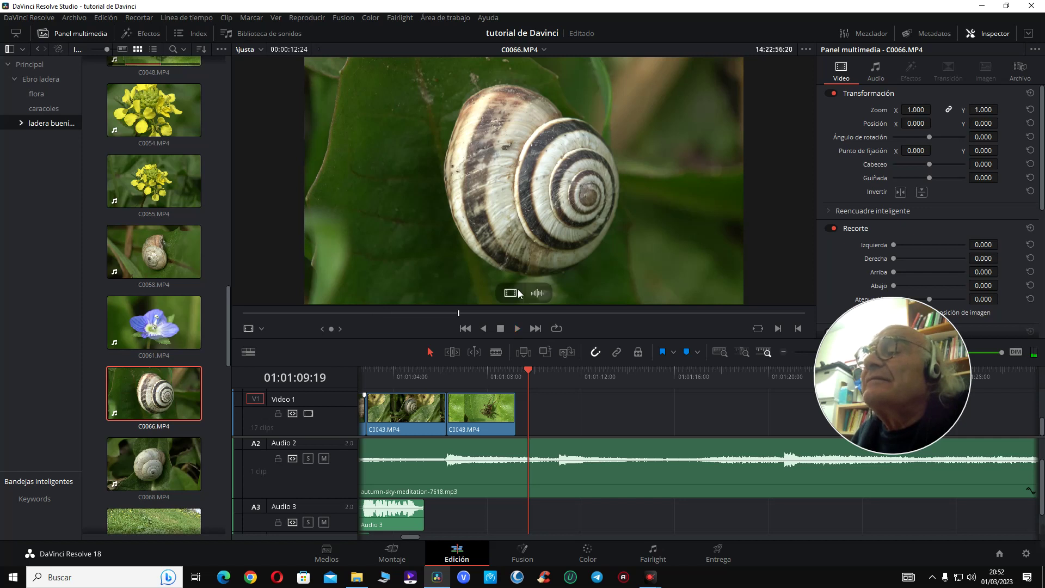
key(o)
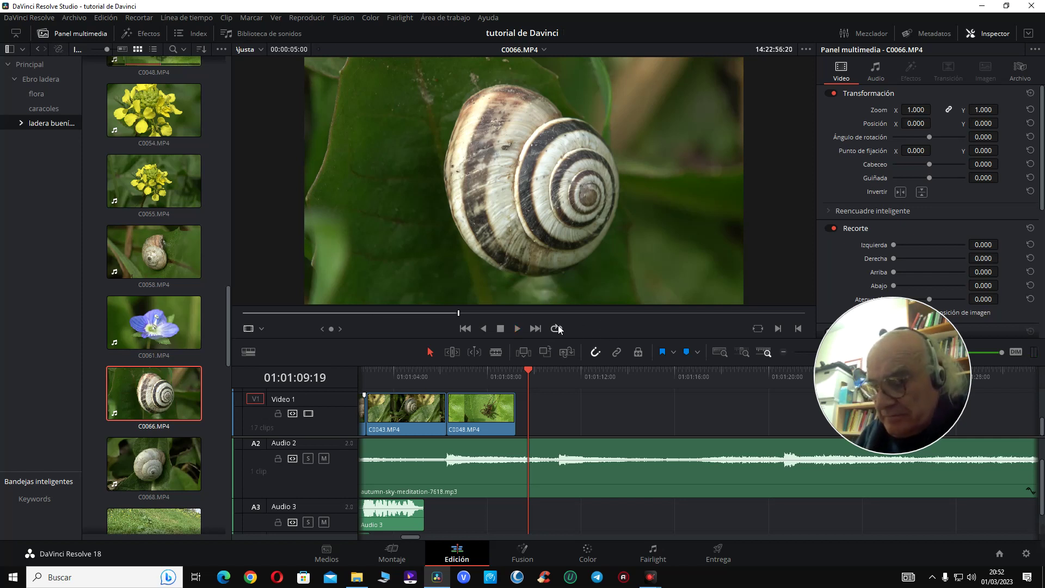
drag(510, 294, 540, 424)
- Play the C0043 to C0048 transition and ripple-trim the start of the C0048 spider clip to timeline position 01:01:07:01
click(428, 377)
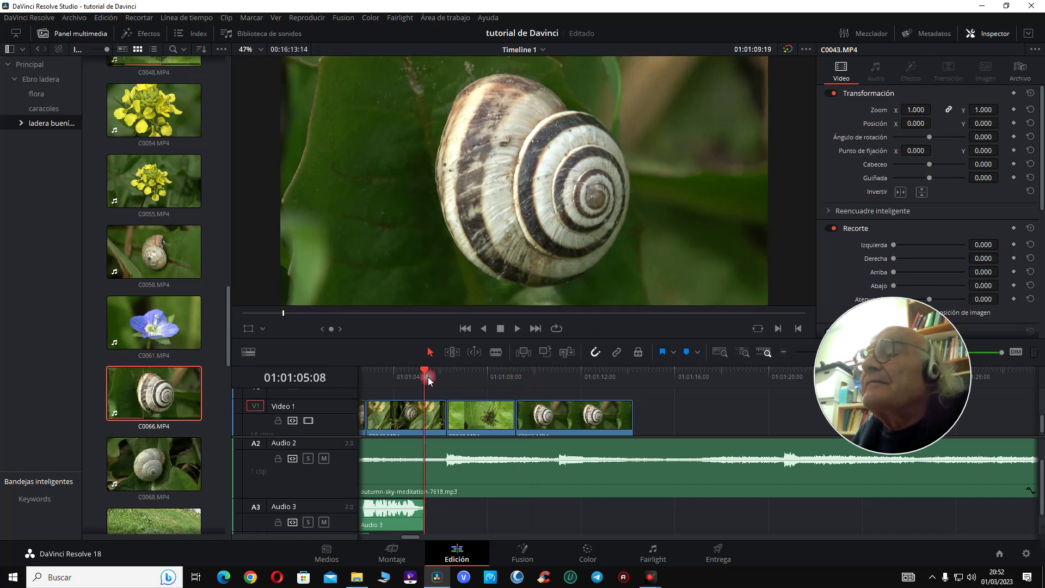
key(space)
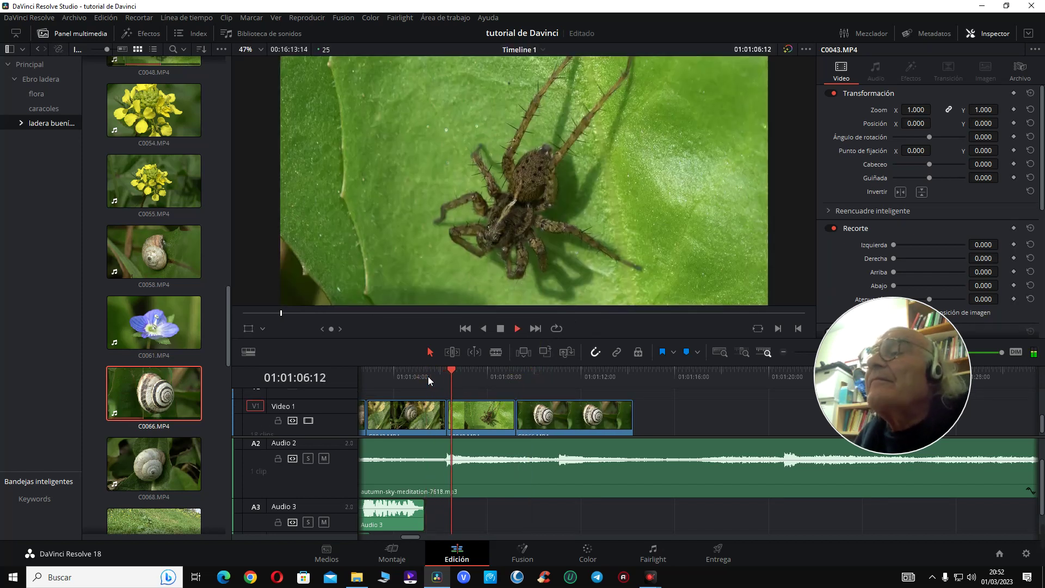
key(space)
key(Left)
key(Left)
key(Left)
key(Left)
key(Left)
key(Left)
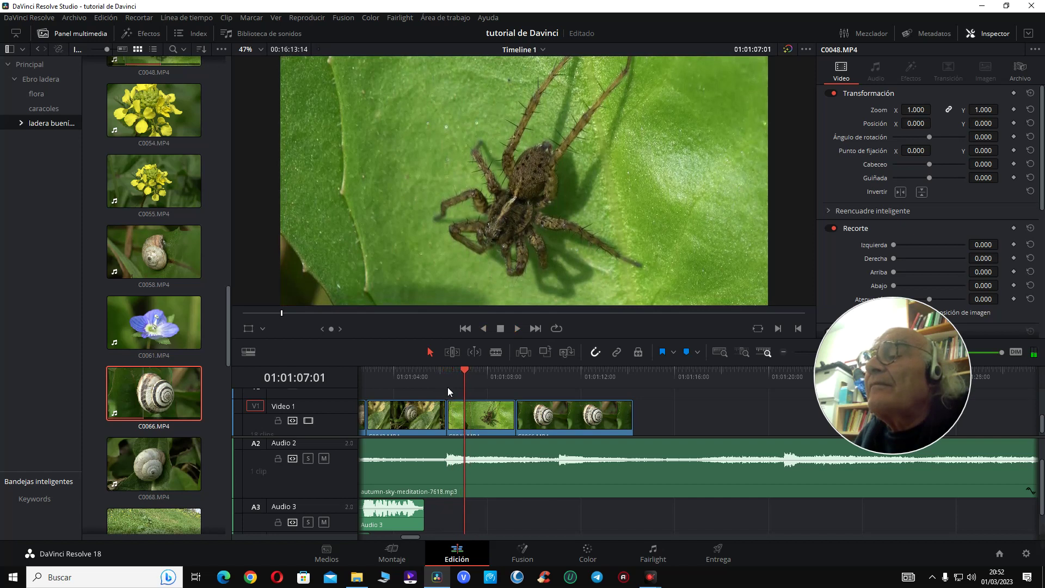
click(483, 413)
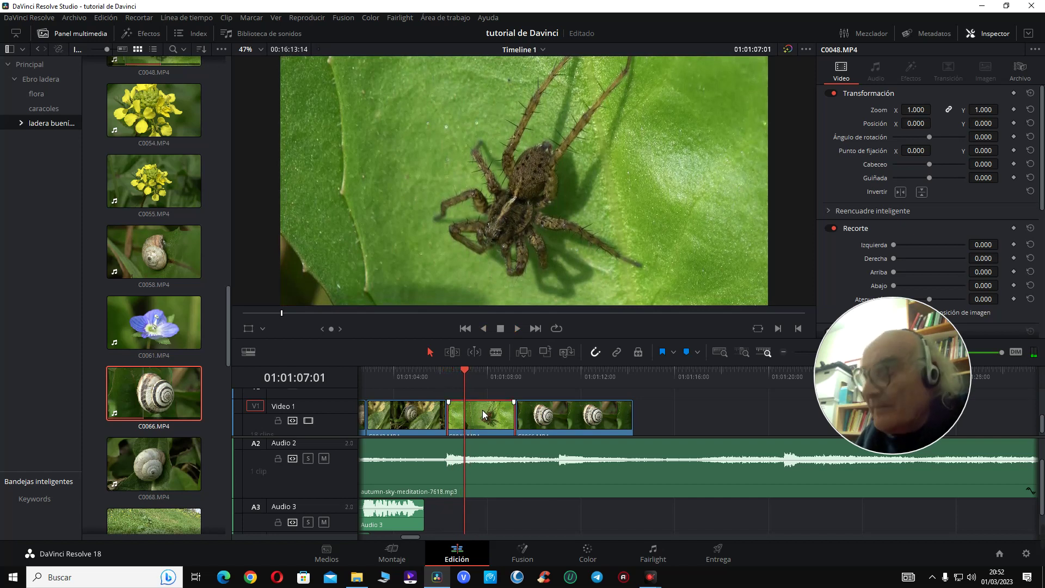
key(ctrl+shift+bracketleft)
- Play the shortened sequence from C0043 and trim the end of the C0066 clip to 01:01:11:01
click(426, 375)
key(space)
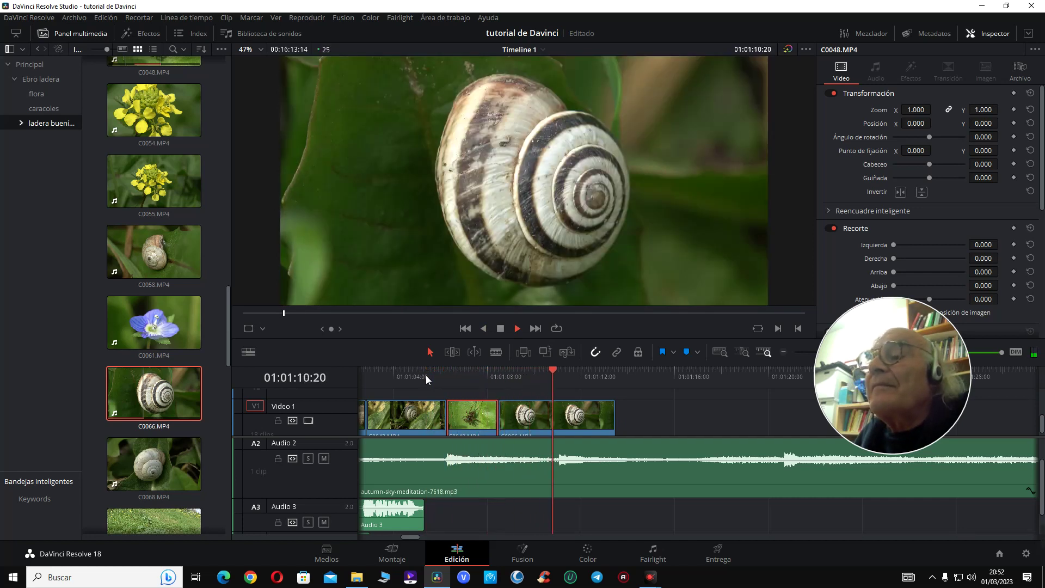
key(space)
click(577, 408)
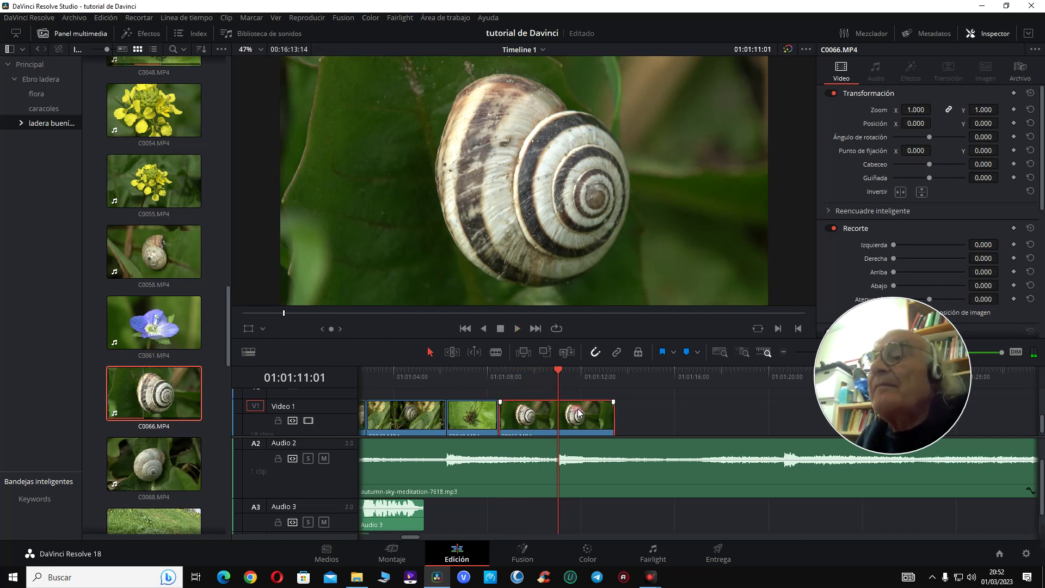
key(shift+])
- Show the C0066 clip on the Color page, lower its linked Blur radius to 0.44 and set its Contrast to 1.126
click(530, 385)
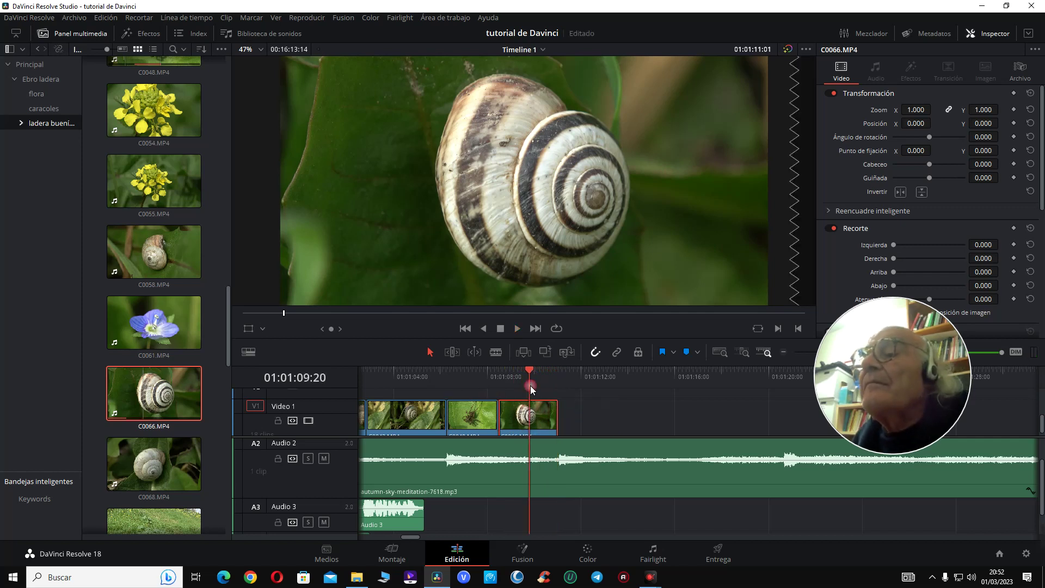
click(591, 564)
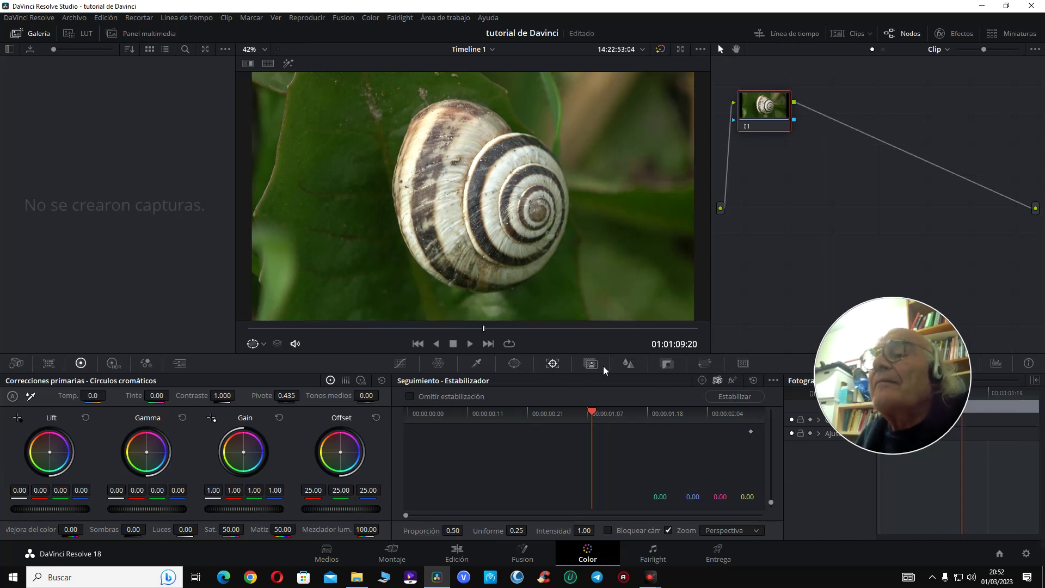
click(628, 364)
drag(460, 463, 461, 467)
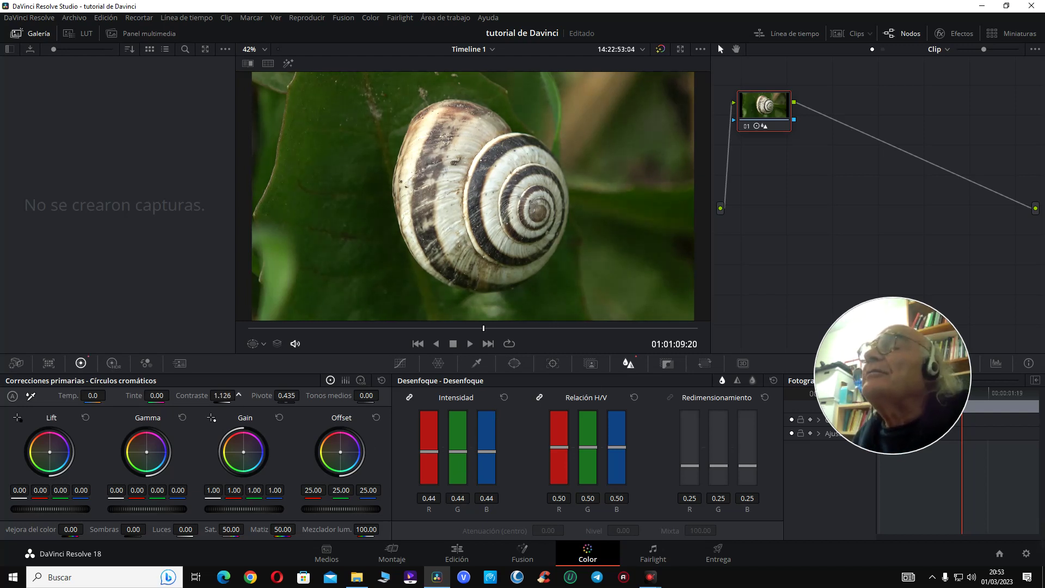
- Set the C0066 clip's Color Boost to 17.50 and Temperature to -360.0, and inspect the graded image full screen
mouse_move(71, 529)
mouse_down()
mouse_move(81, 529)
mouse_move(68, 516)
mouse_up()
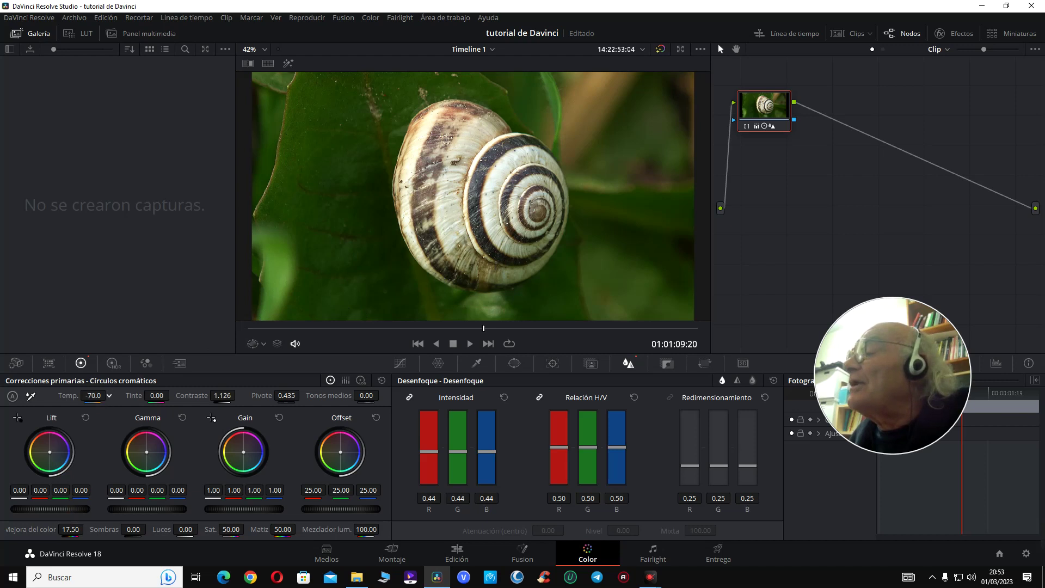
drag(93, 395, 66, 395)
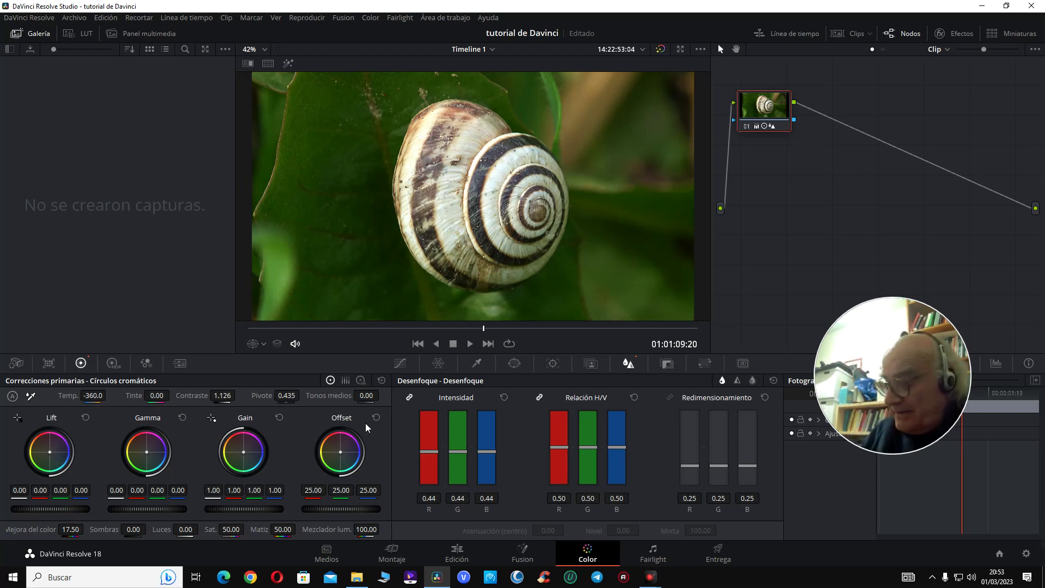
key(ctrl+f)
mouse_move(655, 405)
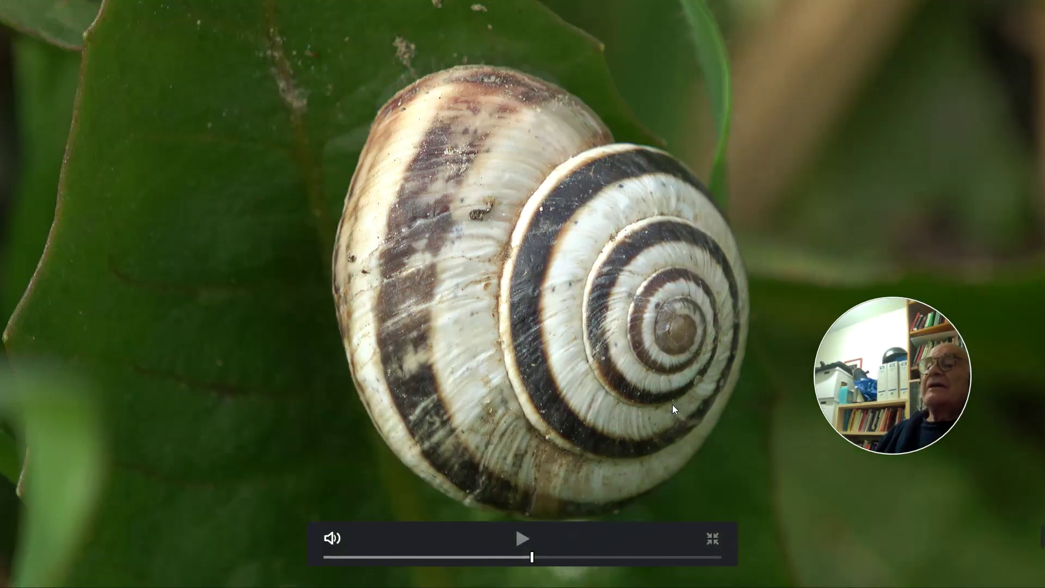
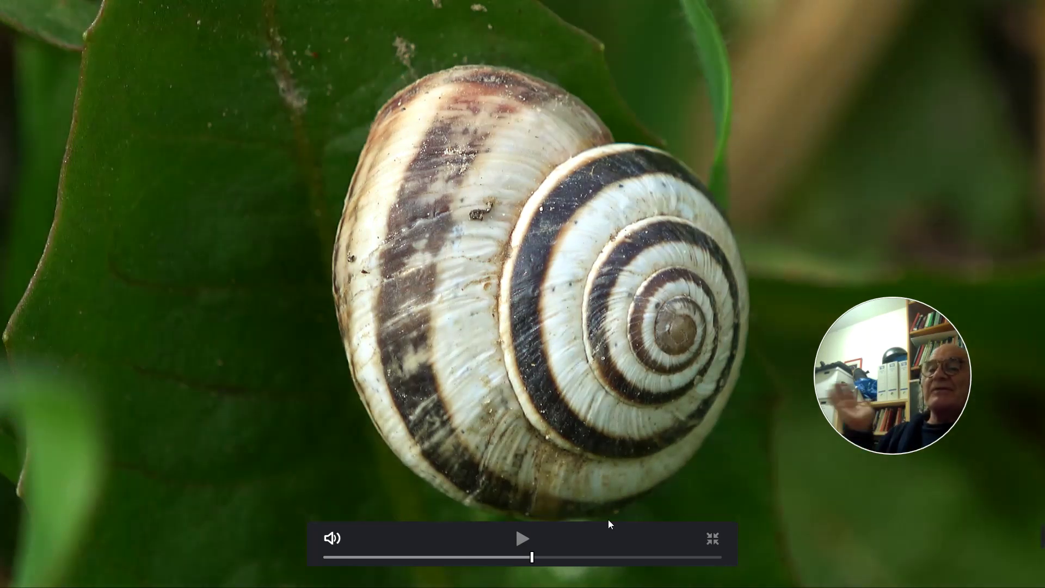
key(Escape)
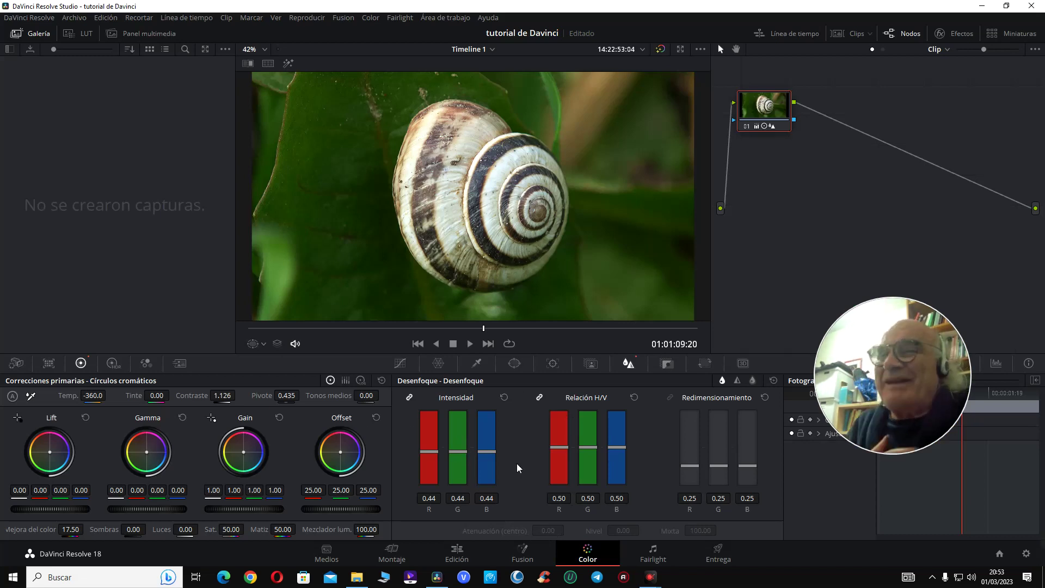
- Return to the Edit page and reorder Video 1 so C0066 directly follows C0043 and the C0048 spider comes after it
click(457, 553)
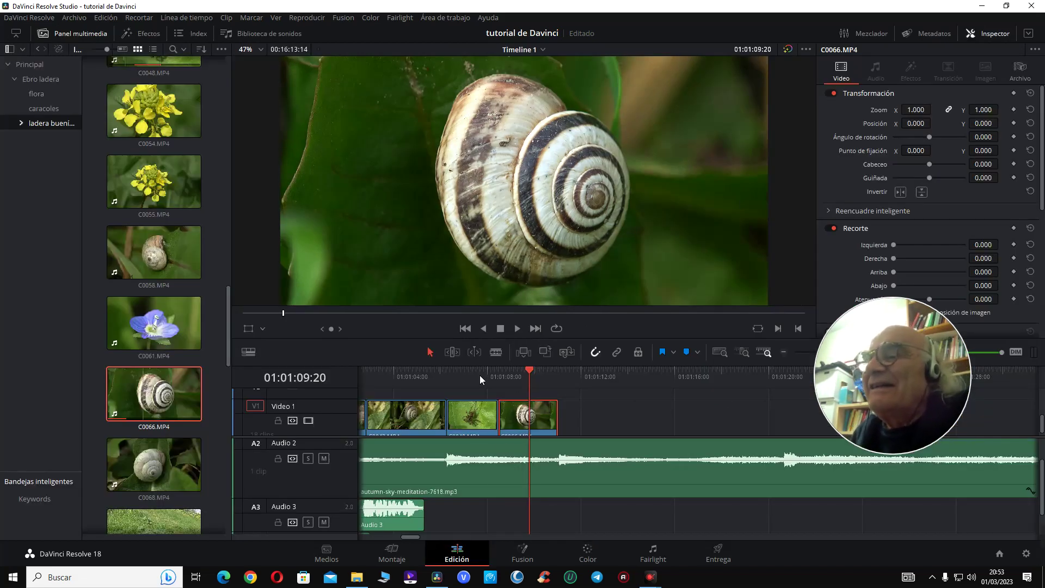
click(480, 376)
key(space)
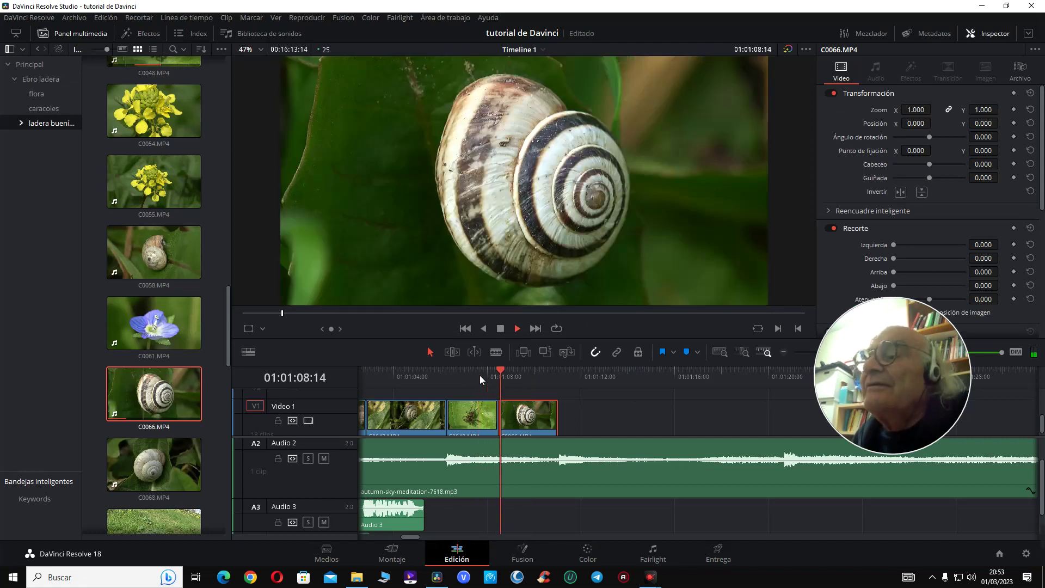
key(space)
drag(527, 414, 618, 415)
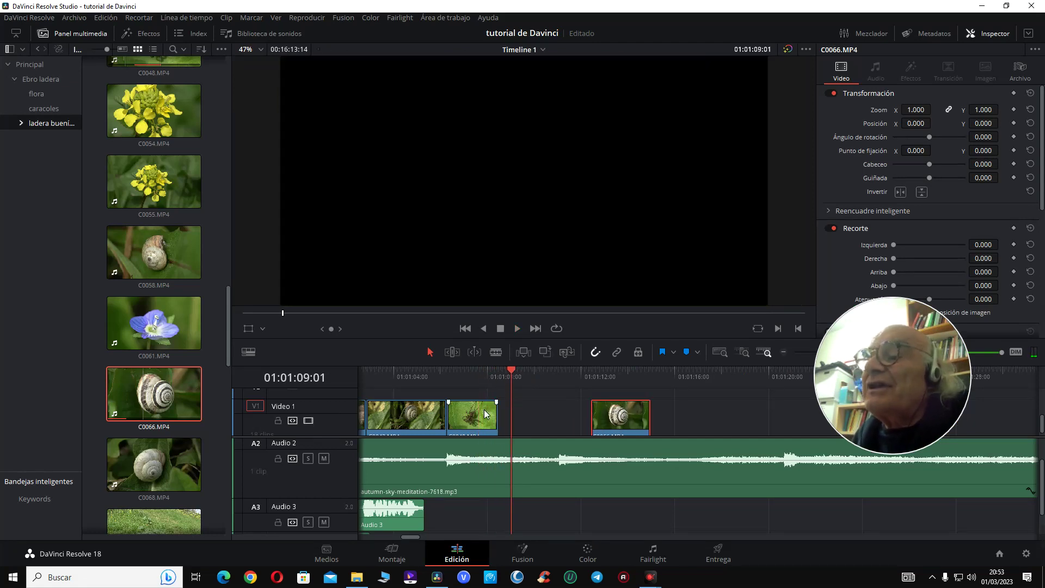
mouse_move(485, 414)
mouse_down()
mouse_move(566, 417)
mouse_move(478, 422)
mouse_up()
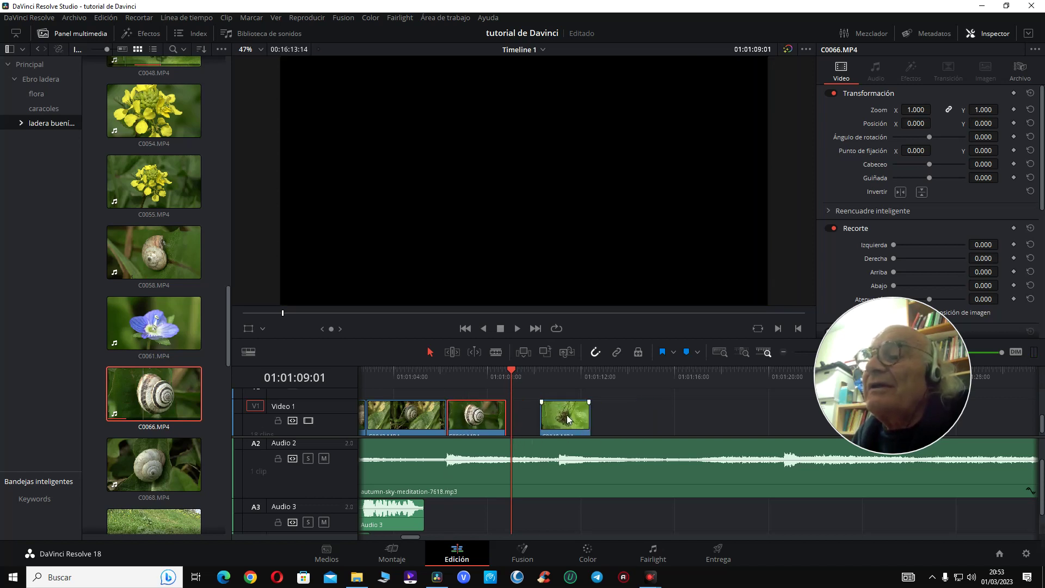
mouse_move(567, 414)
mouse_down()
mouse_move(530, 416)
mouse_move(547, 416)
mouse_up()
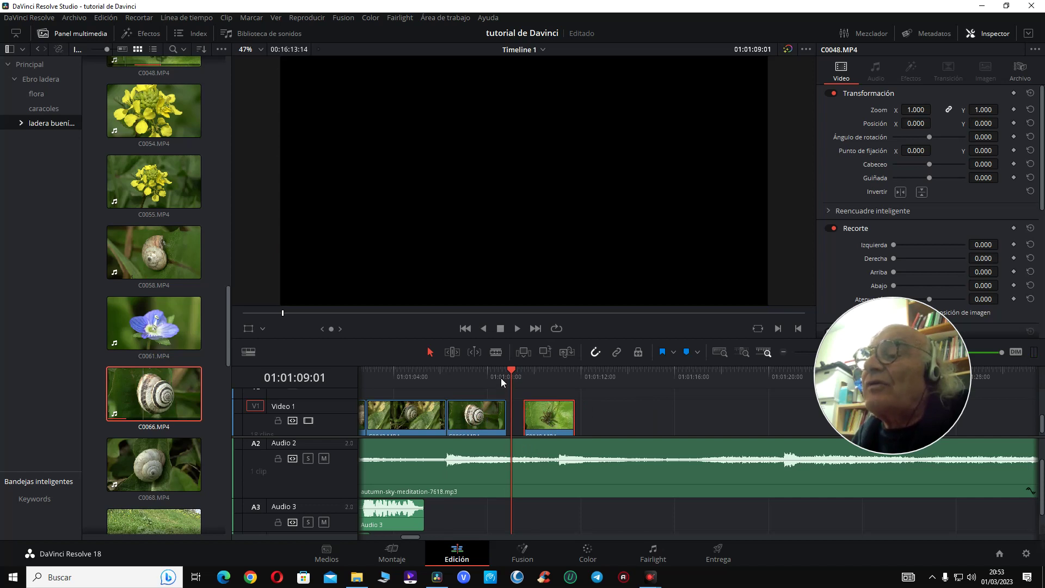
- Shorten the end of the C0066 clip to 01:01:08:16 and move the C0048 clip directly against it
key(Left)
key(Left)
key(Left)
key(Left)
key(Left)
key(Left)
key(Left)
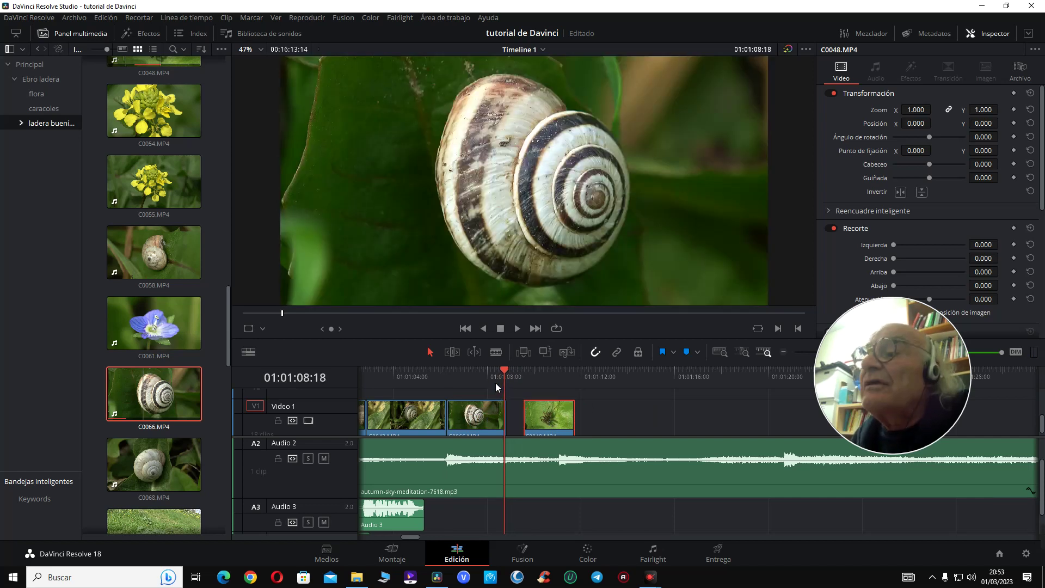
click(524, 417)
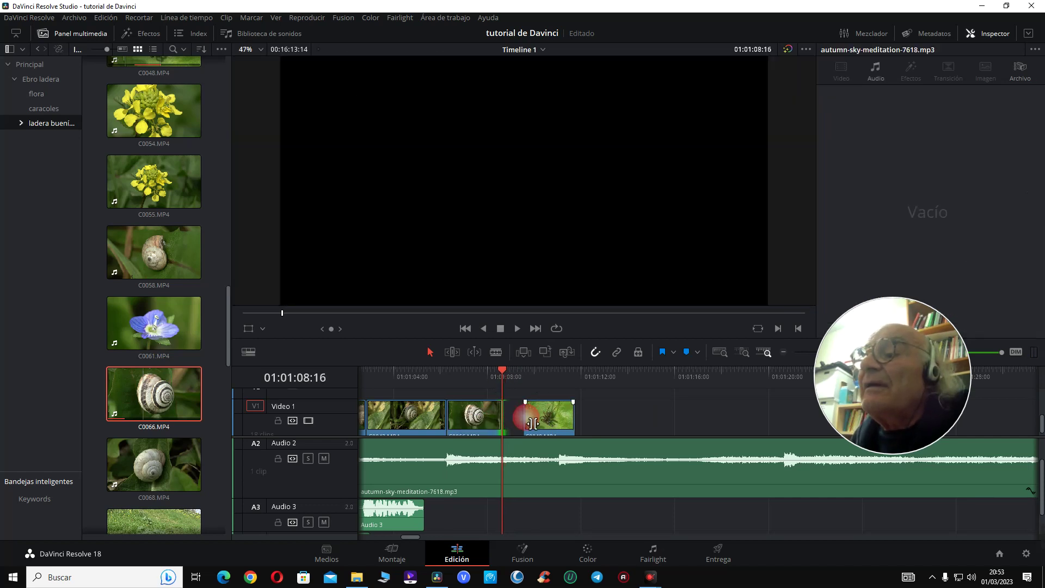
drag(550, 418, 530, 418)
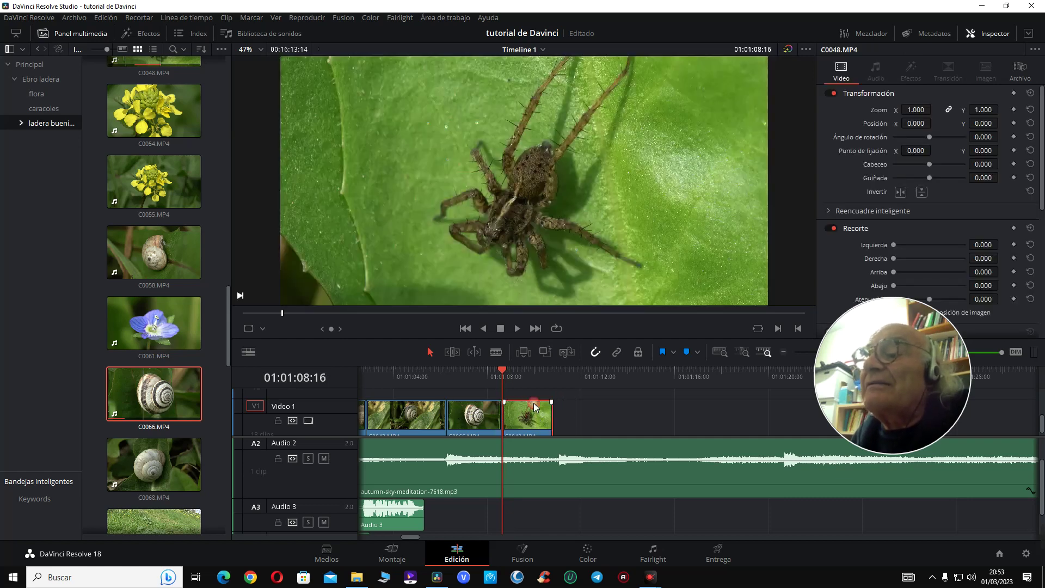
- Shift the C0048 clip so it ends at 01:01:11:01 and extend the end of C0066 to close the gap before it
click(556, 371)
key(Right)
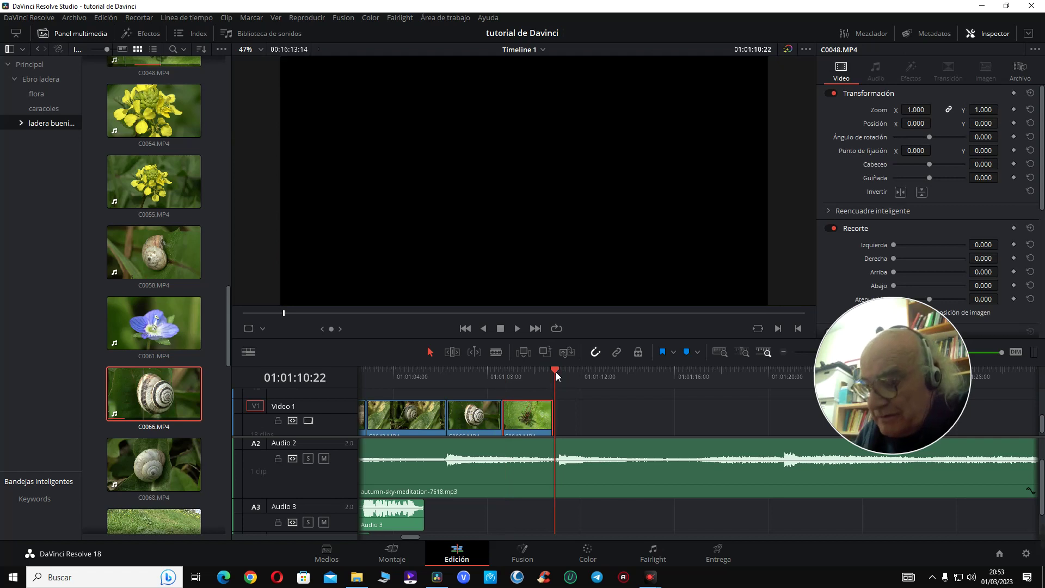
key(Right)
key(Right)
key(Right)
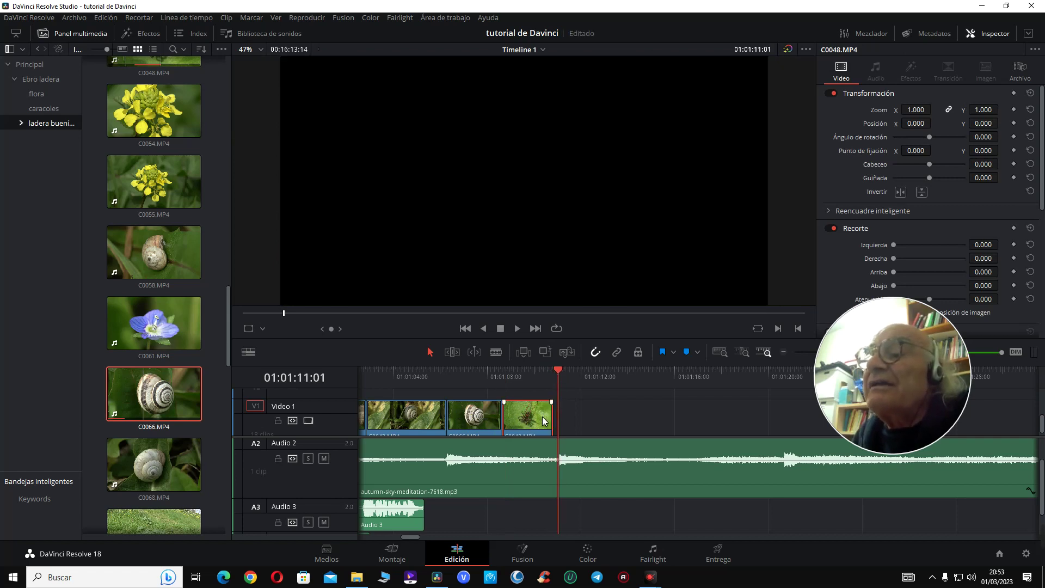
drag(543, 420, 505, 423)
click(500, 423)
click(430, 380)
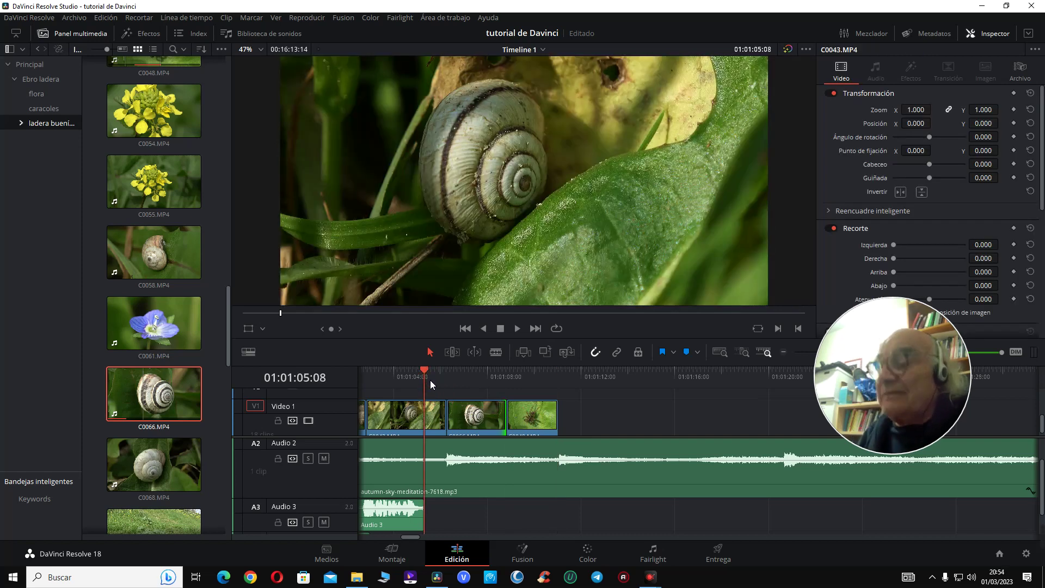
- Play the sequence to the end of the spider clip and add only the video of C0061 directly after C0048 on Video 1
key(space)
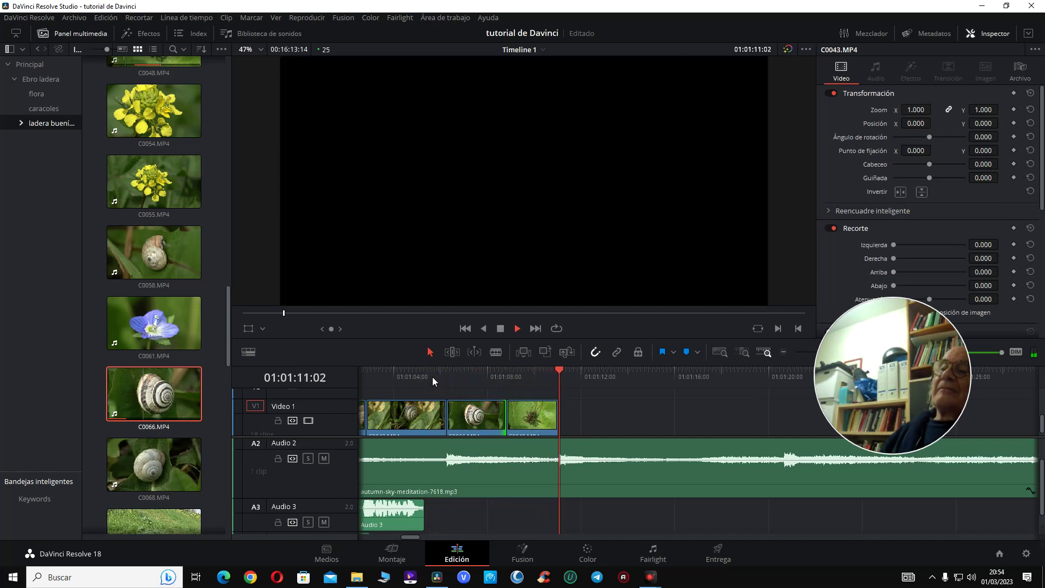
key(space)
click(169, 334)
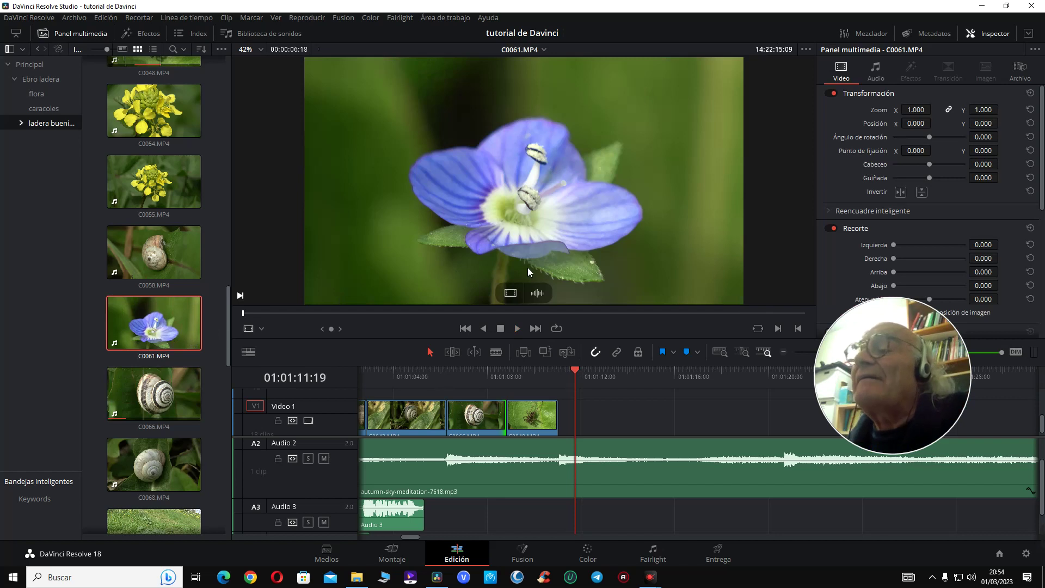
drag(510, 293, 580, 427)
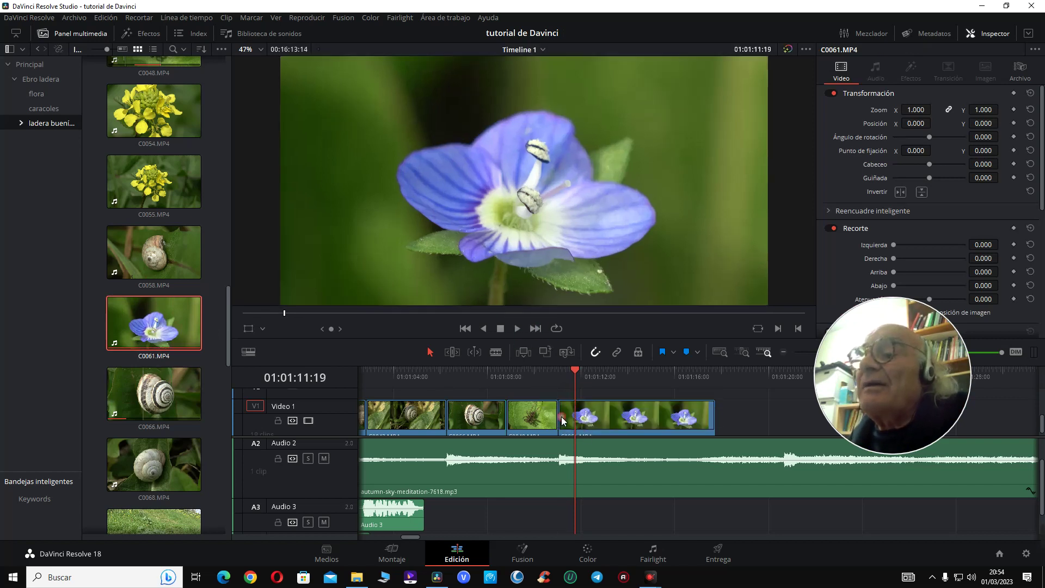
- Play the cut from the spider into the C0061 flower clip and shorten the end of C0061 to about 01:01:15:14
click(545, 375)
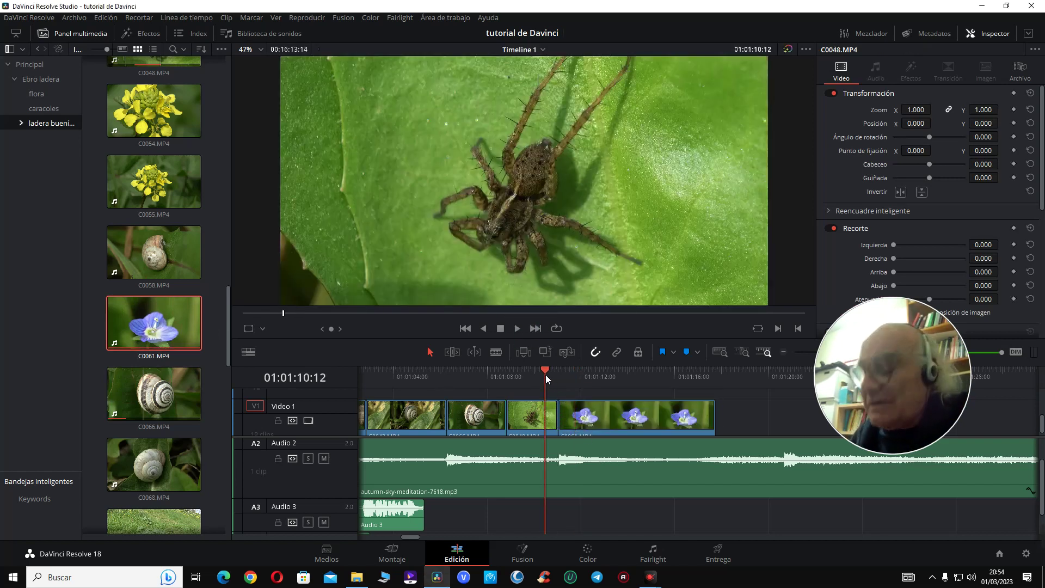
key(space)
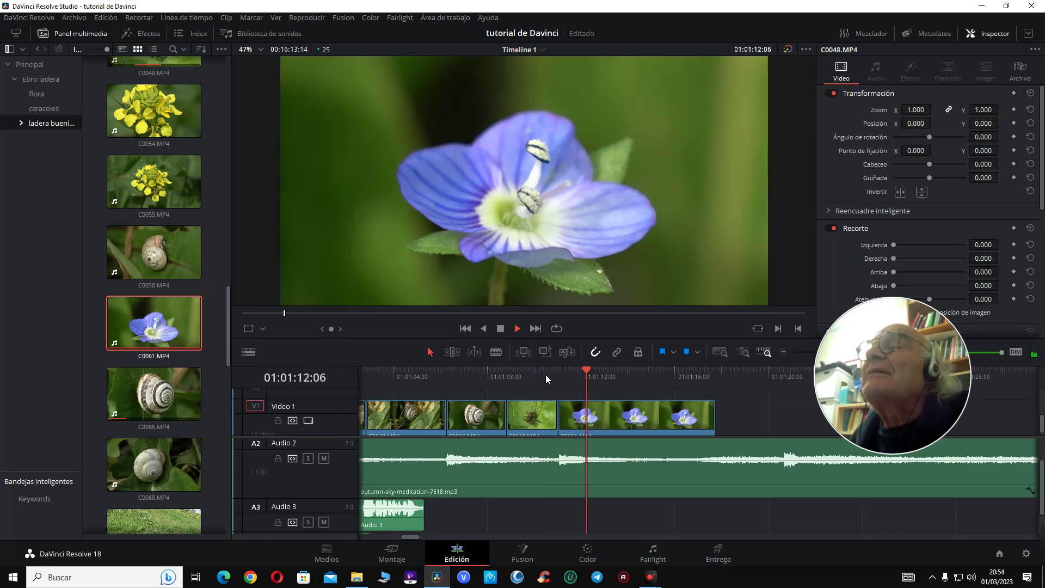
key(space)
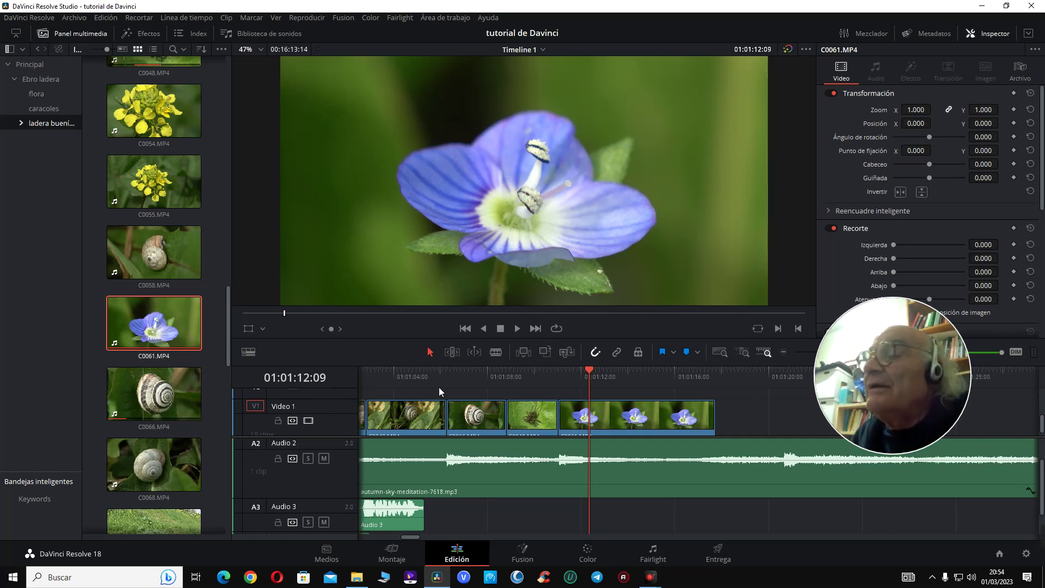
click(561, 377)
key(space)
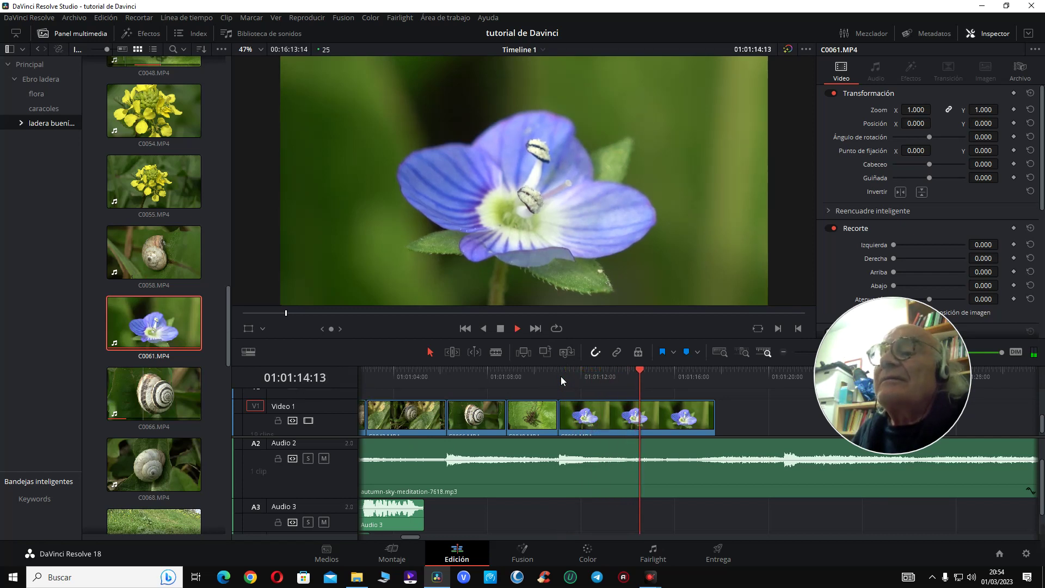
key(space)
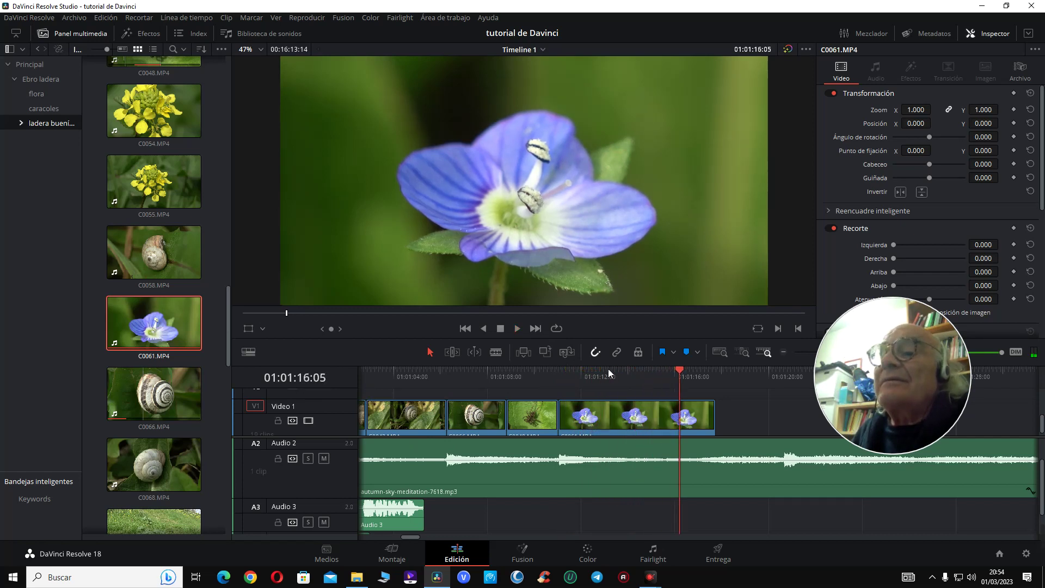
click(665, 374)
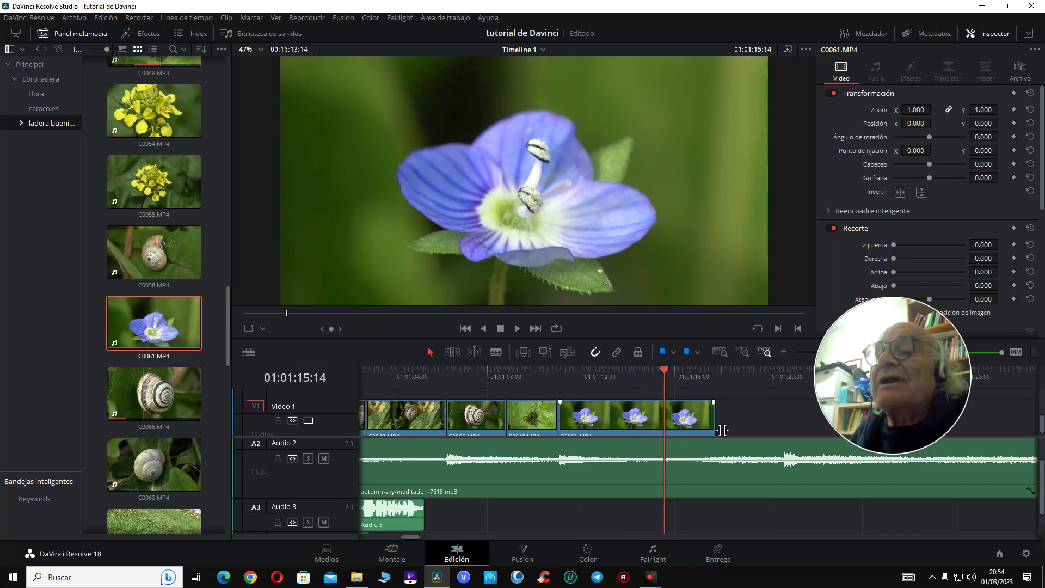
drag(713, 428, 662, 429)
- Bring the C0061 clip to the Color page at 01:01:13:15 and set its contrast to 1.202
click(622, 403)
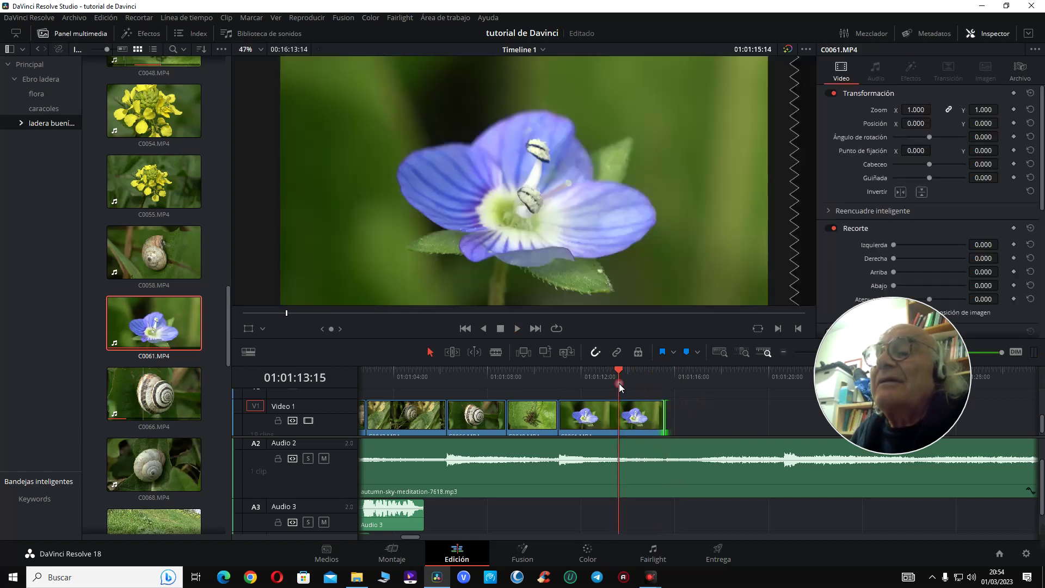
click(588, 553)
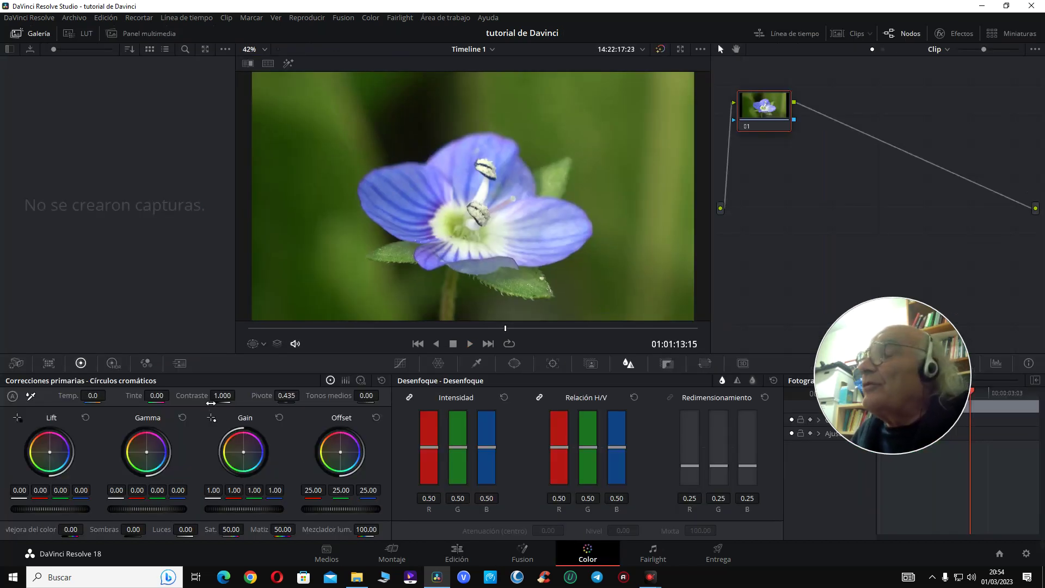
drag(223, 395, 182, 400)
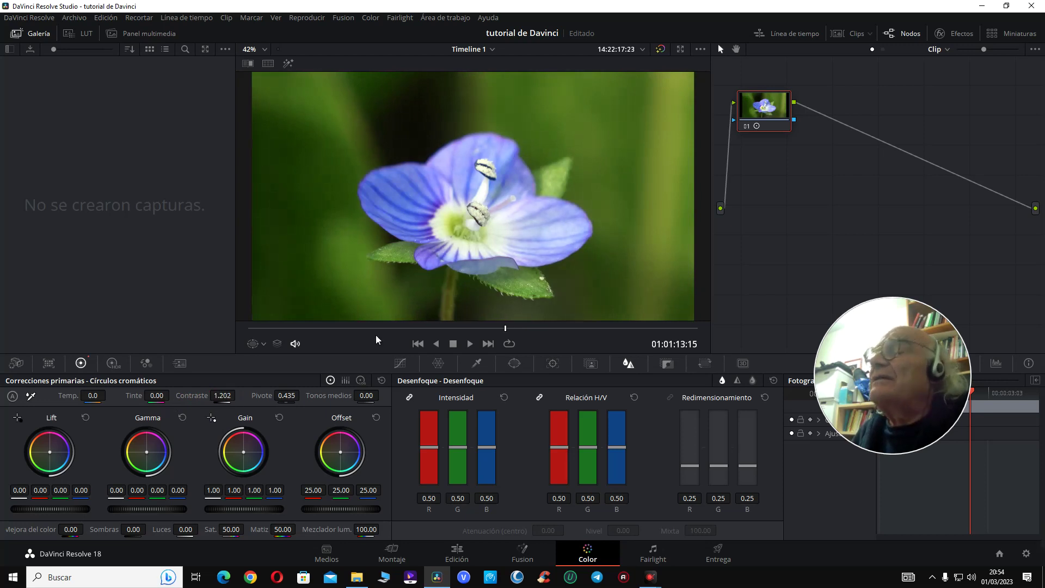
- Darken the flower's pale petals with the Chroma-Luma Color Warper, pulling the sampled grid points down to a luminance of 0.46
click(438, 363)
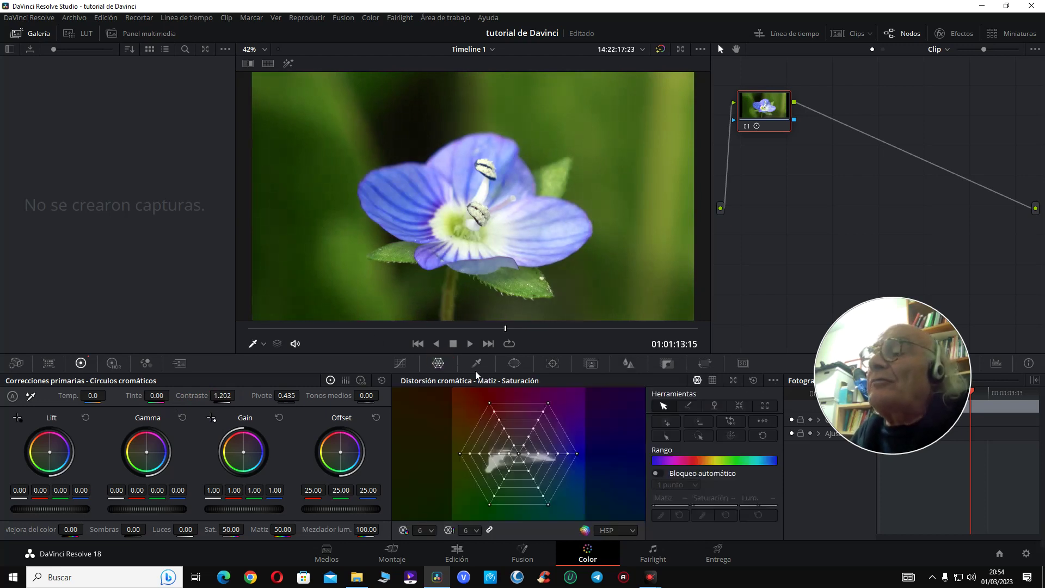
click(711, 381)
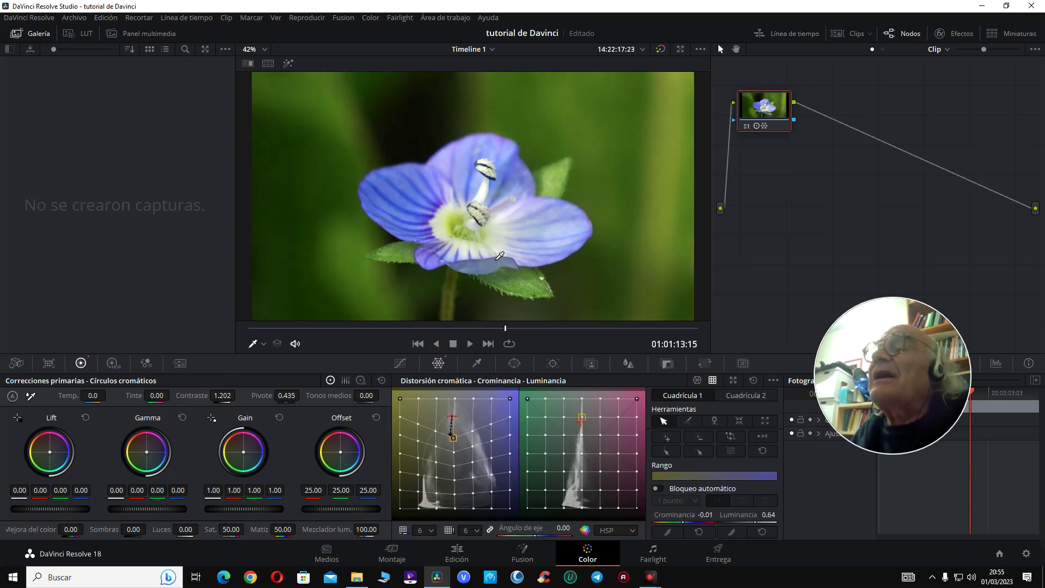
drag(496, 260, 499, 268)
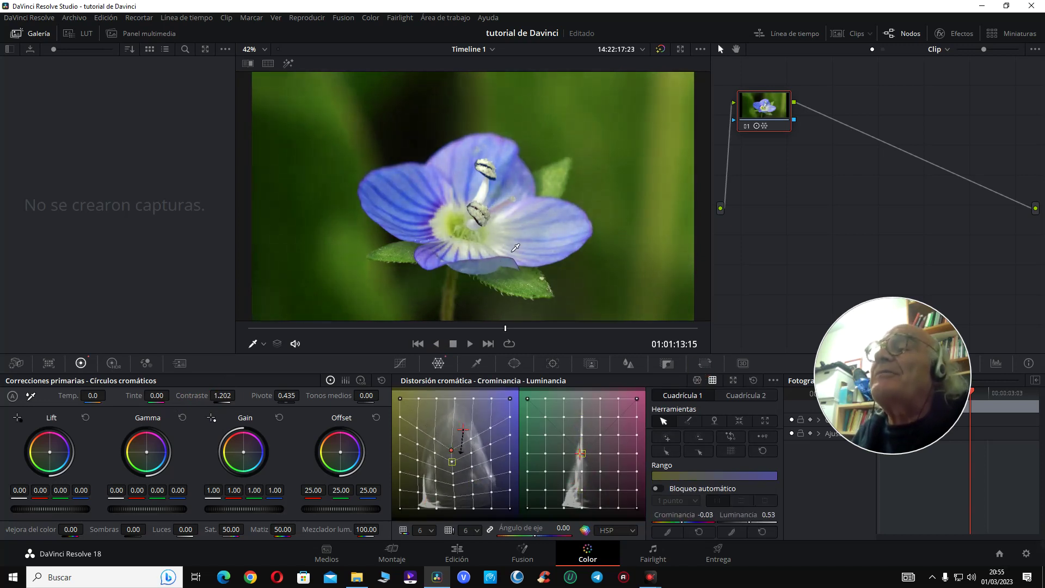
drag(505, 228, 504, 243)
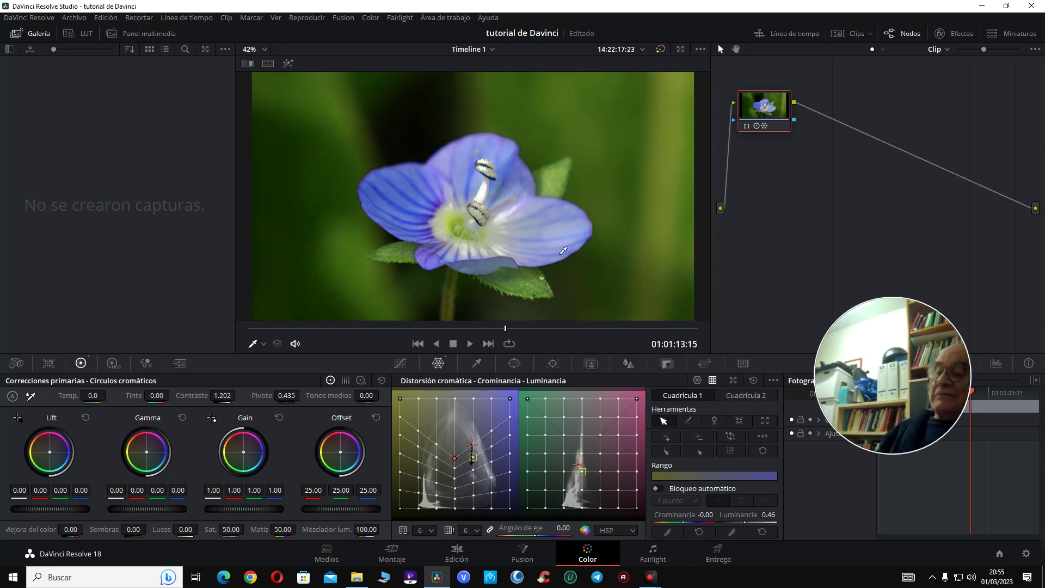
- Compare the flower with and without its grade, and raise the central warper point to chroma -0.02 and luminance 0.58
key(shift+d)
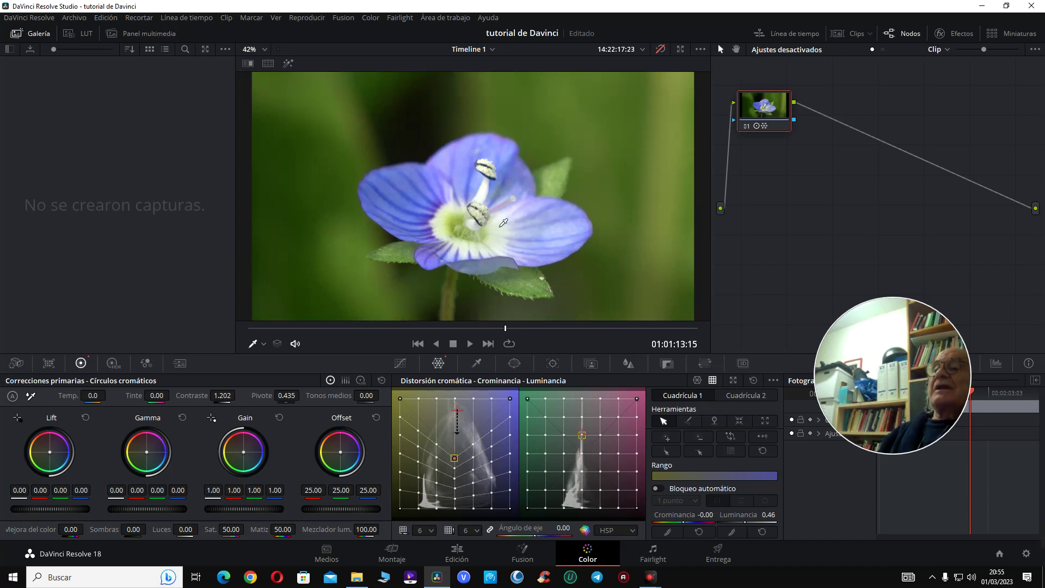
key(shift+d)
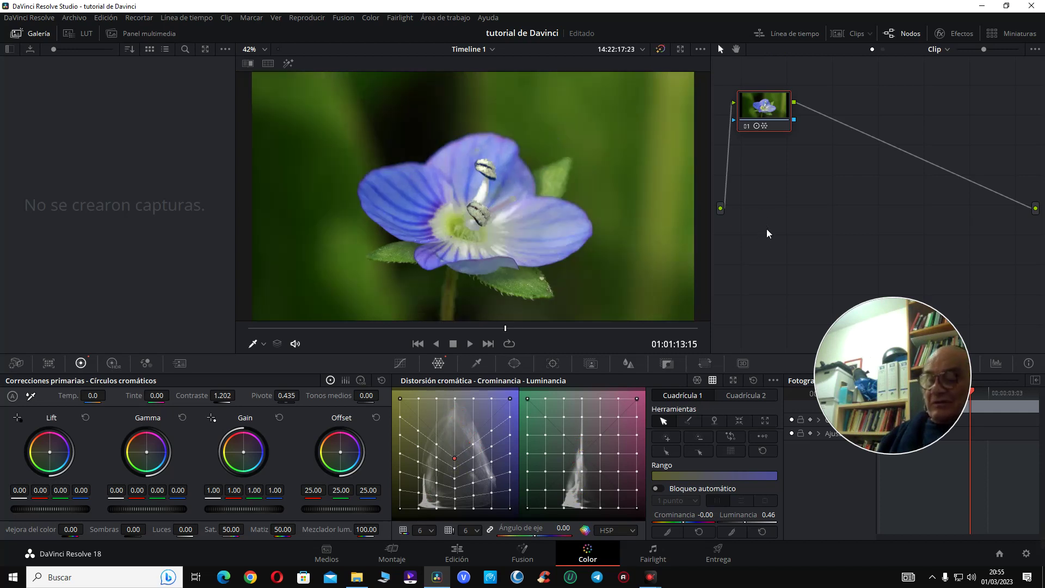
key(shift+d)
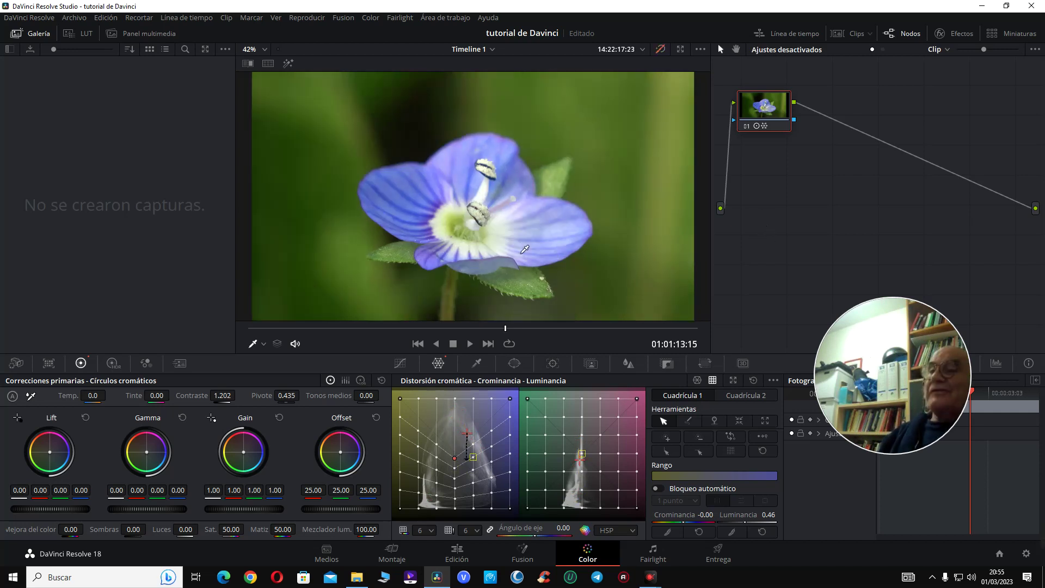
key(shift+d)
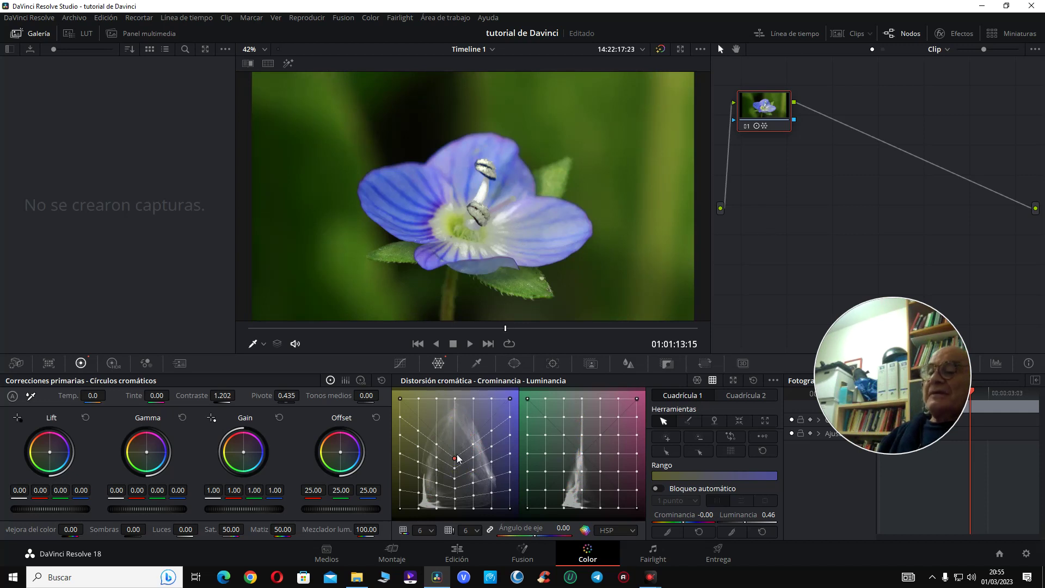
mouse_move(456, 458)
mouse_down()
mouse_move(456, 478)
mouse_move(456, 446)
mouse_up()
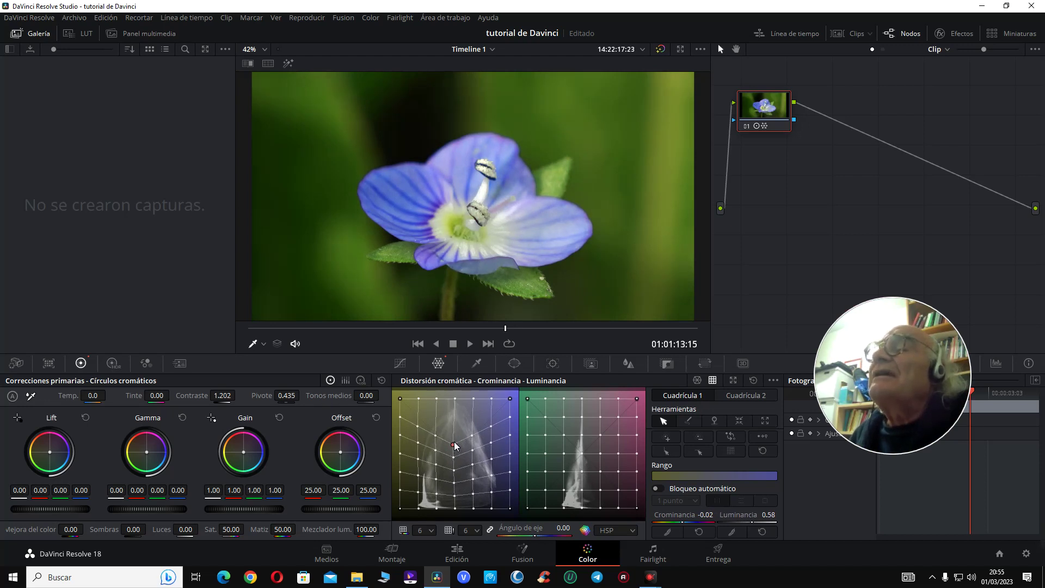
- Sharpen the C0061 clip by setting the linked blur radius to 0.41, and inspect the image full screen
click(620, 365)
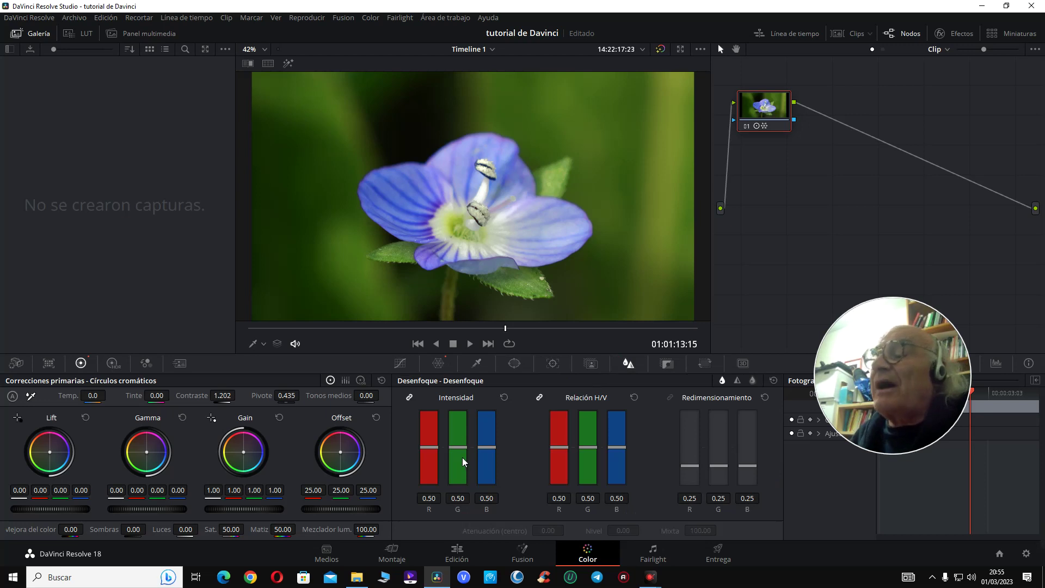
scroll(462, 457, down, 3)
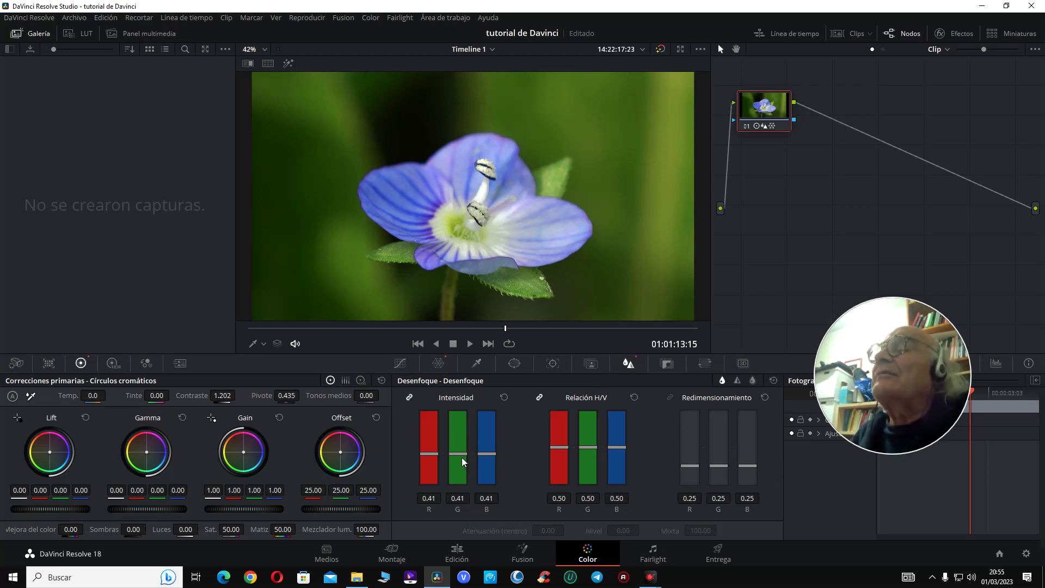
key(ctrl+f)
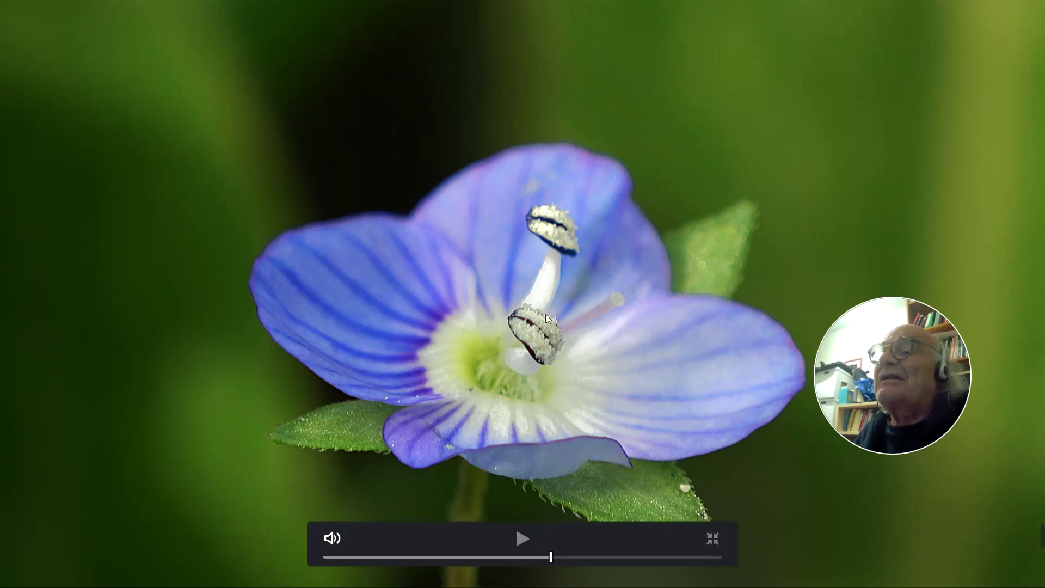
key(Escape)
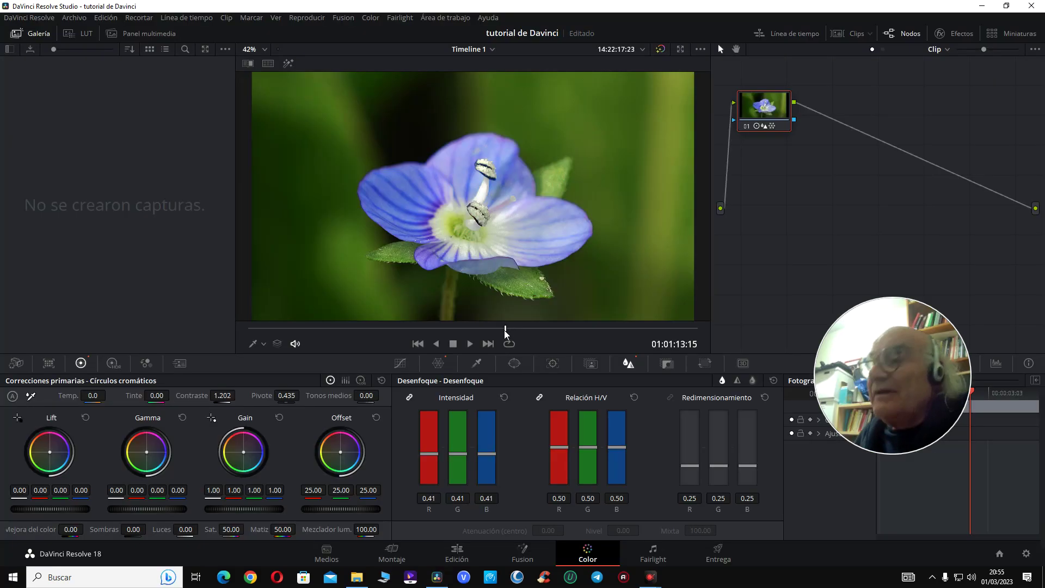
- Play back the graded C0061 clip and set its Color Boost to 9.50
click(470, 343)
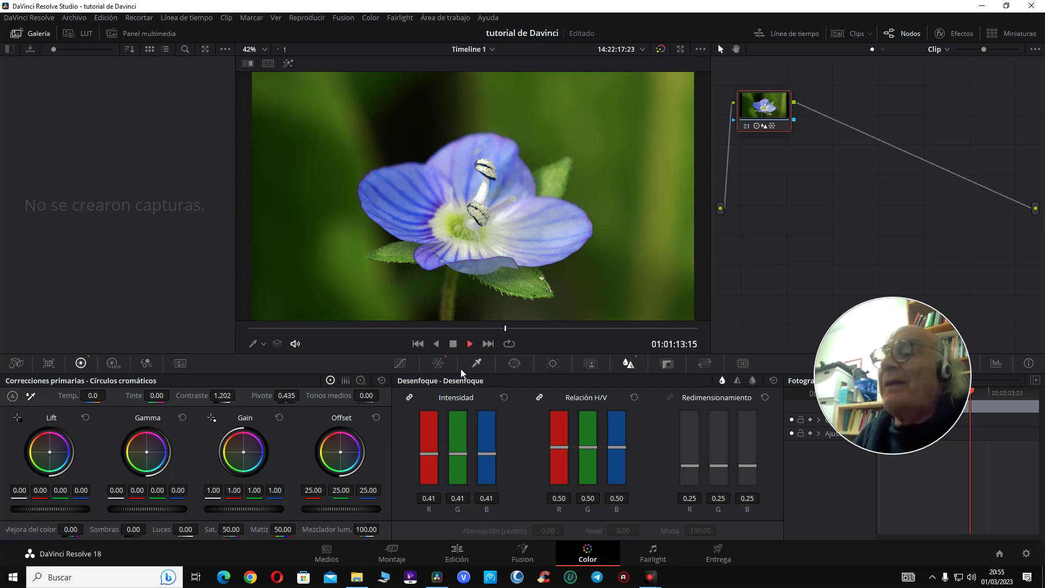
click(394, 328)
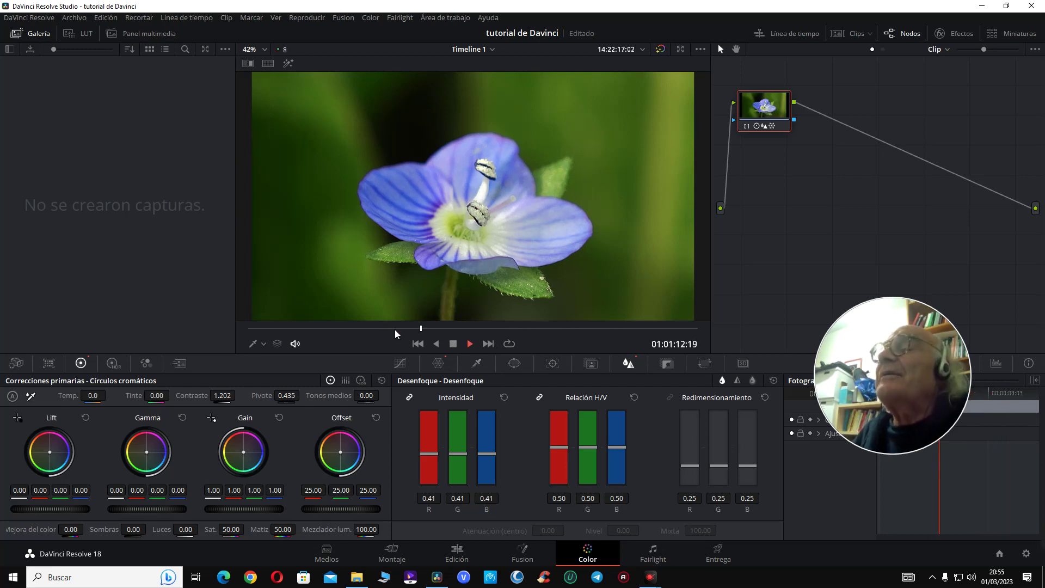
key(space)
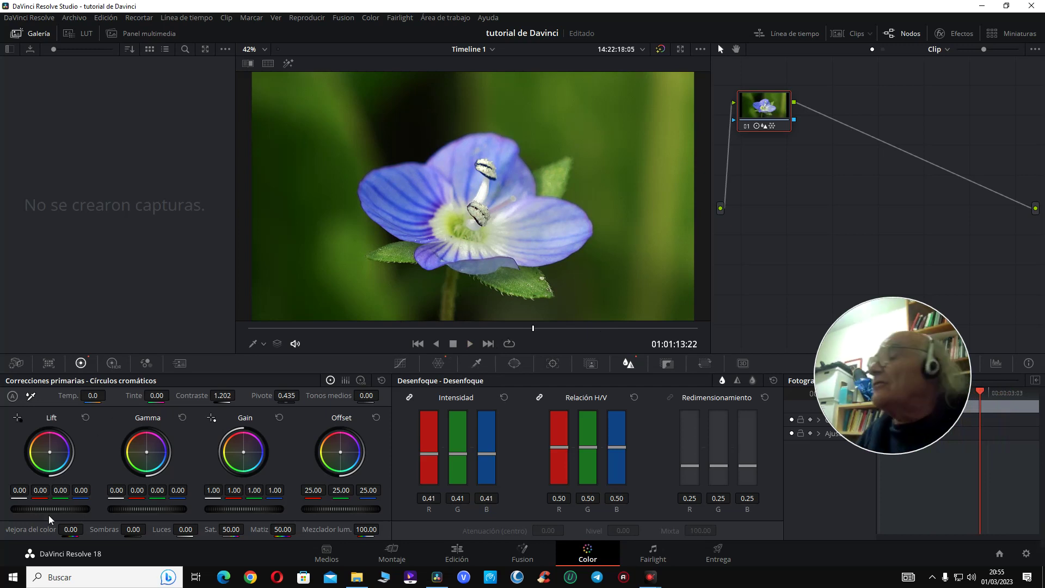
drag(70, 529, 87, 529)
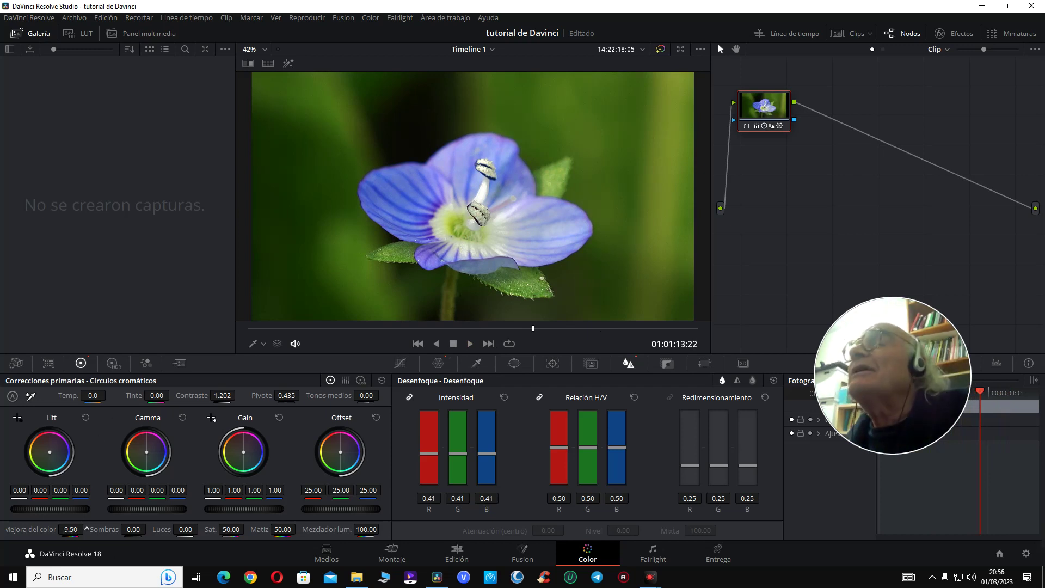
- Return to the Edit page, play from the spider clip into the graded flower clip, and save the project
click(456, 553)
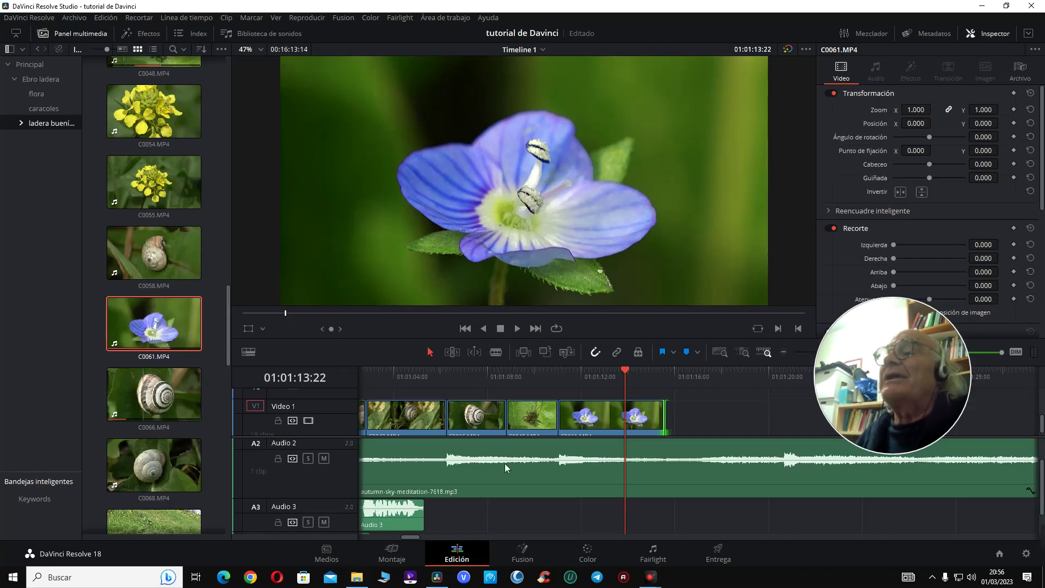
click(569, 377)
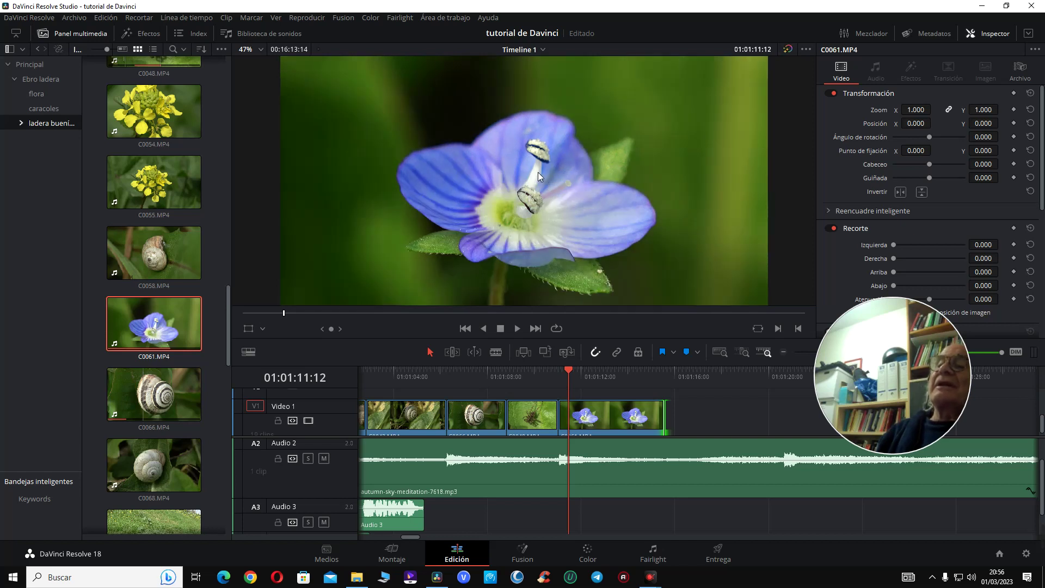
click(542, 376)
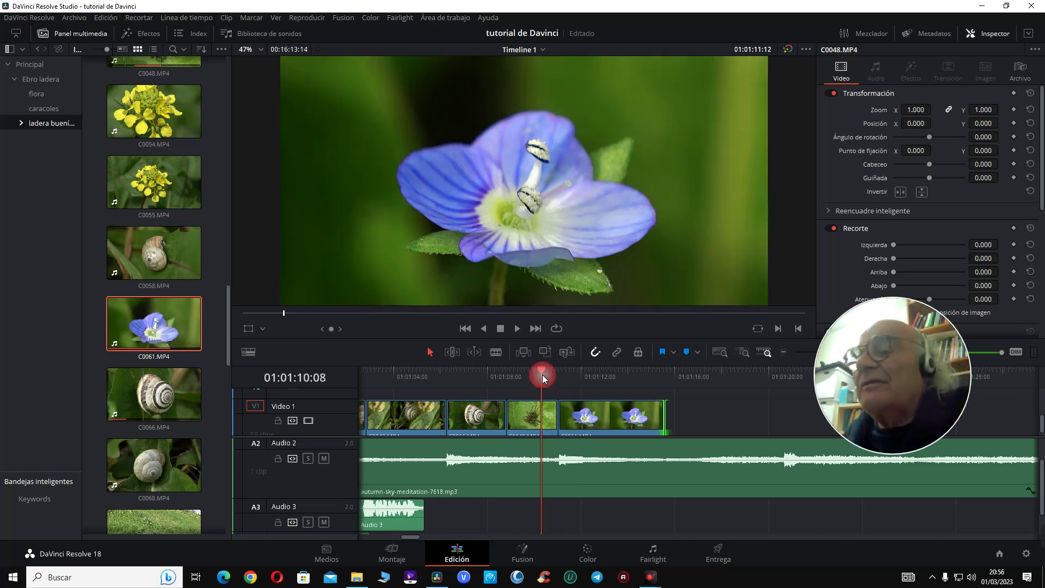
key(space)
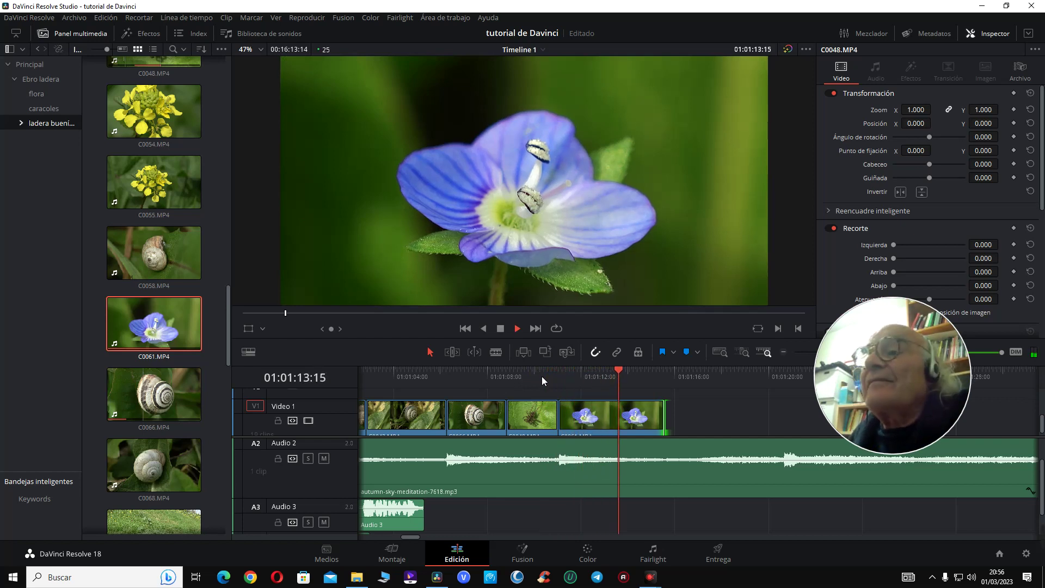
key(space)
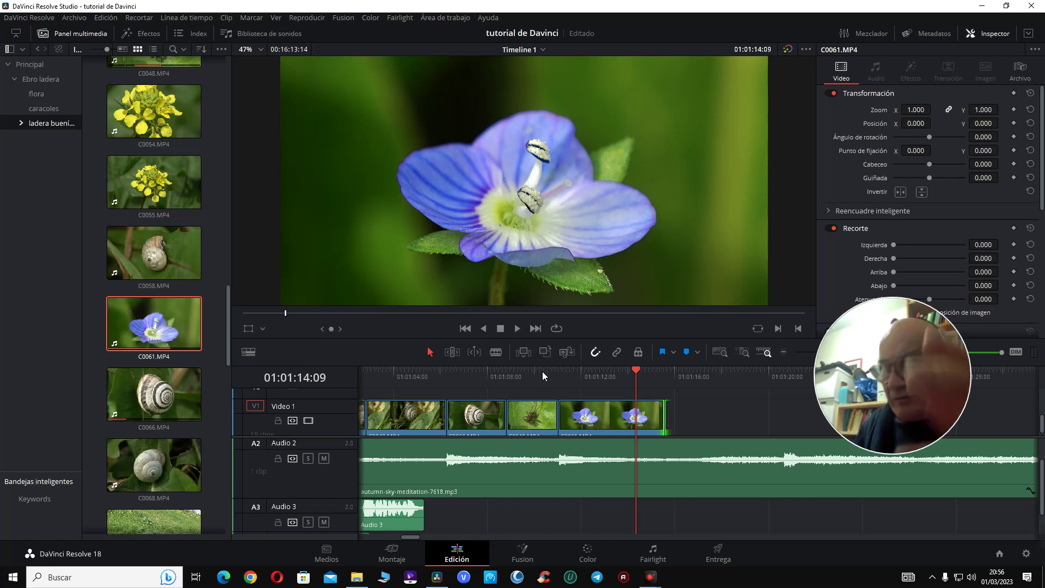
key(ctrl+s)
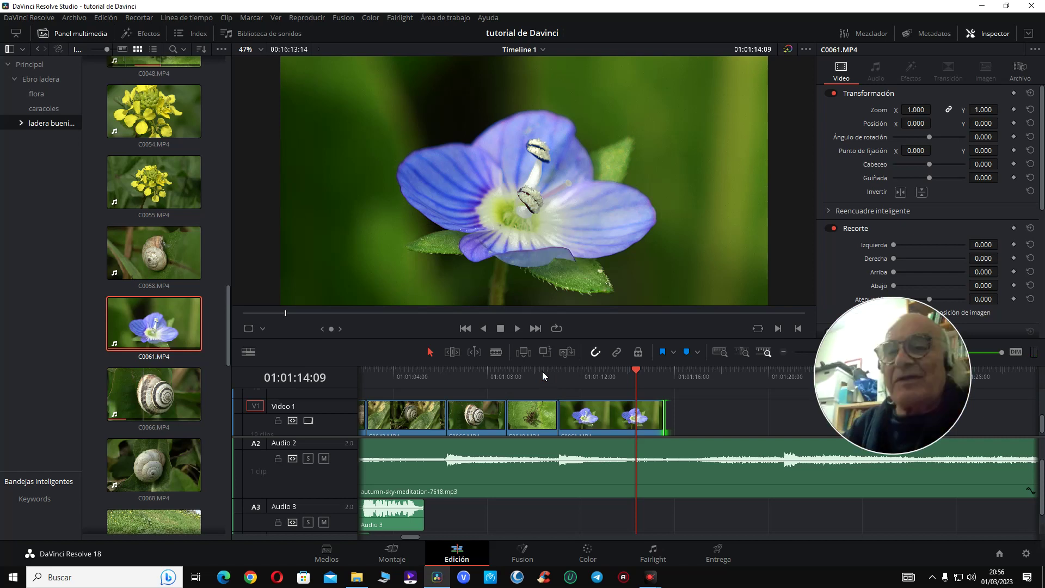
- View the local projects in the Project Manager, and return to the timeline
click(998, 552)
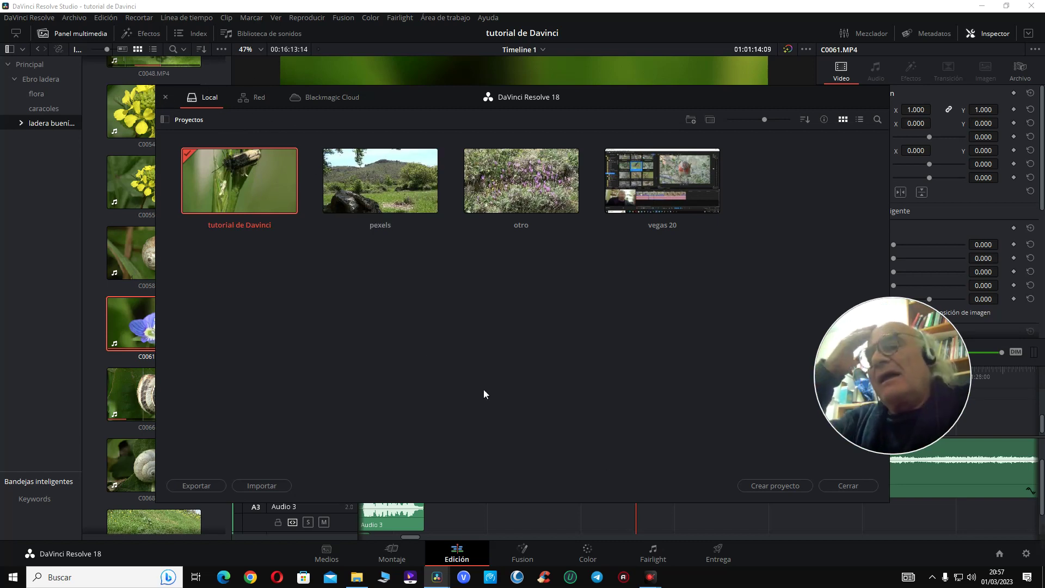
click(836, 485)
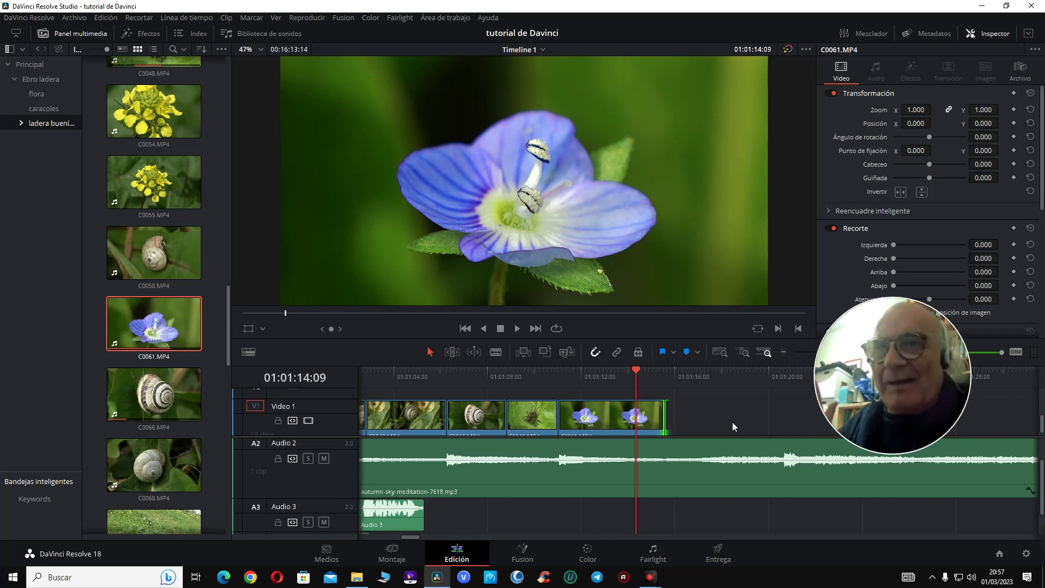
- Play back the timeline from the C0043 snail clip into the C0061 flower clip
click(424, 383)
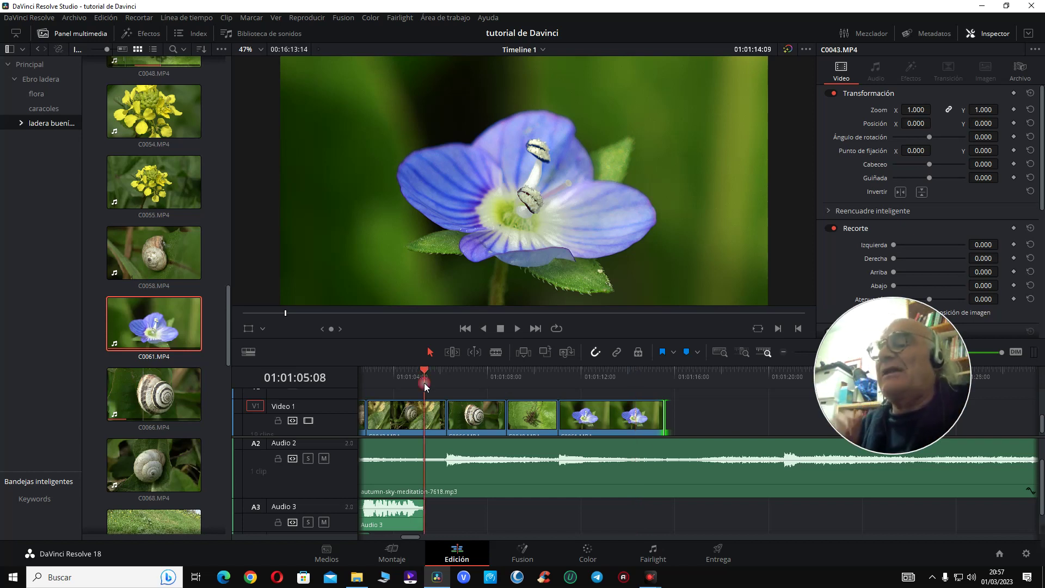
key(space)
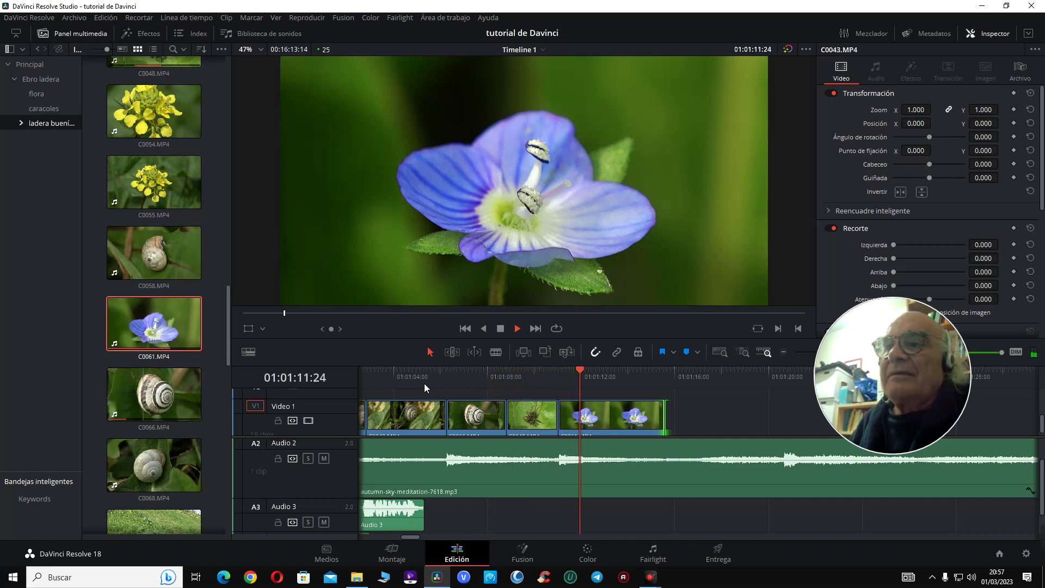
key(space)
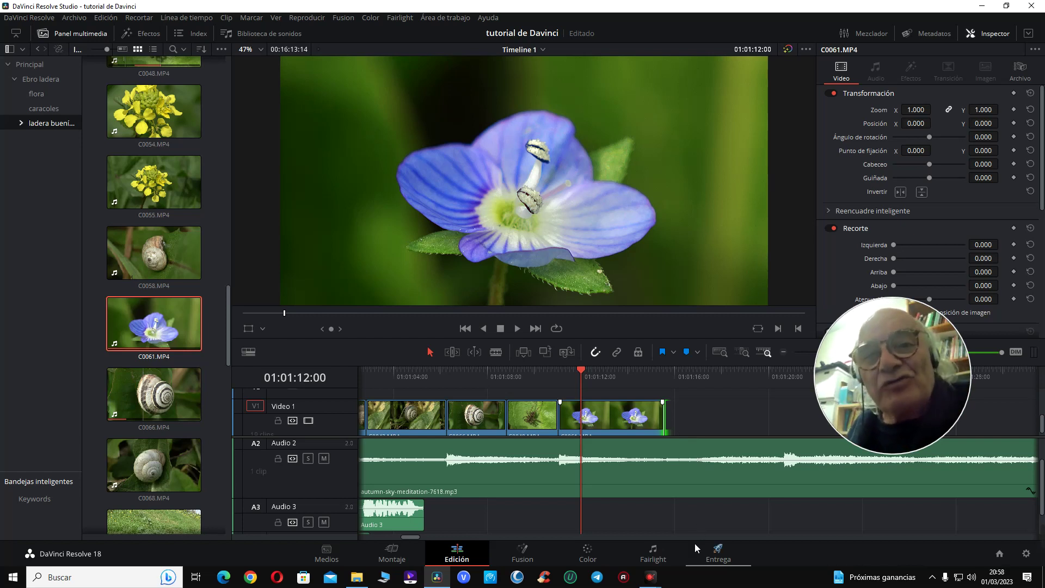
mouse_move(651, 577)
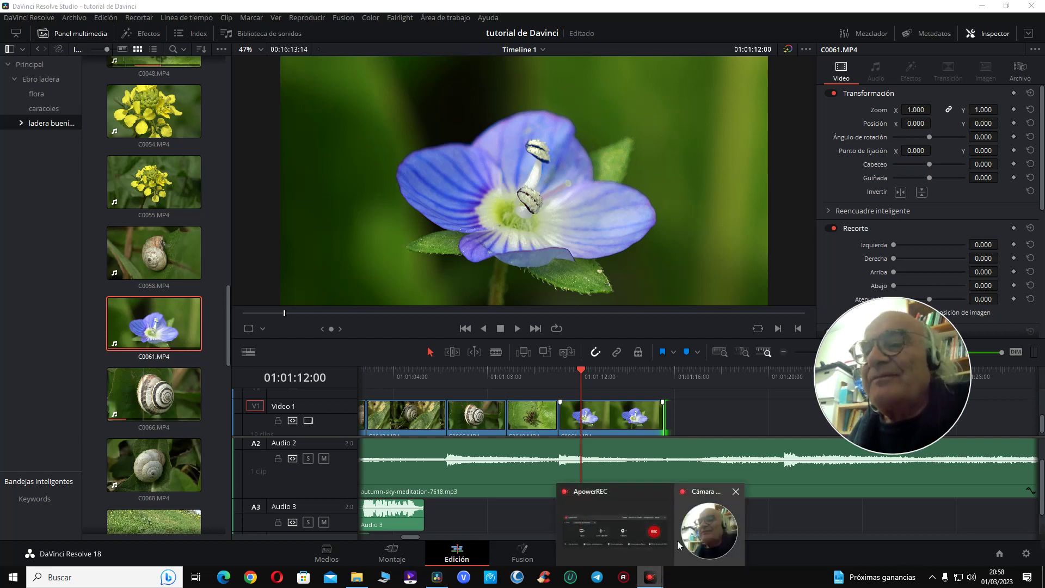